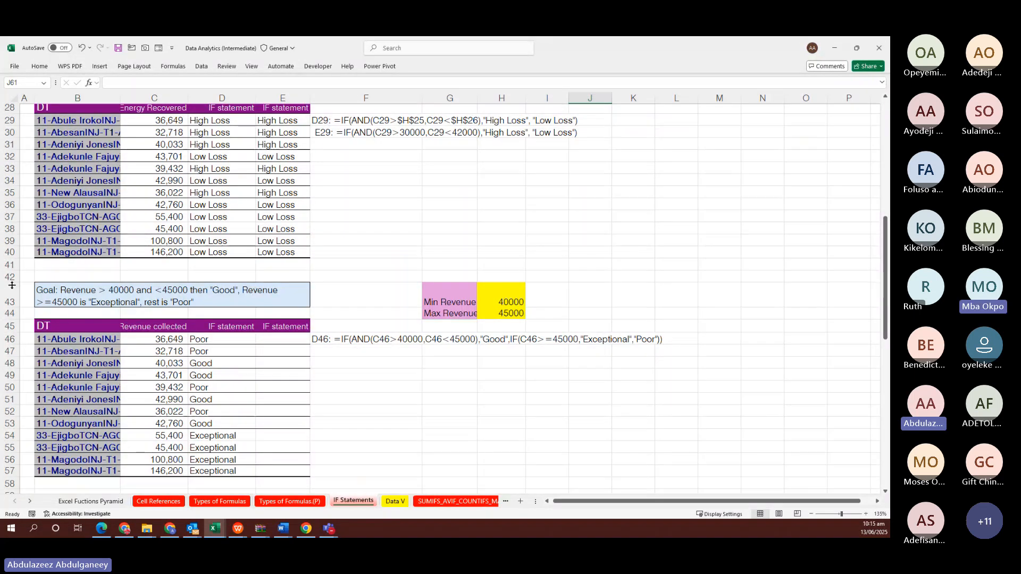
# Return to the workbook, review the revenue IF formula in D47, and pick P47
pyautogui.hotkey('alt', 'Tab')
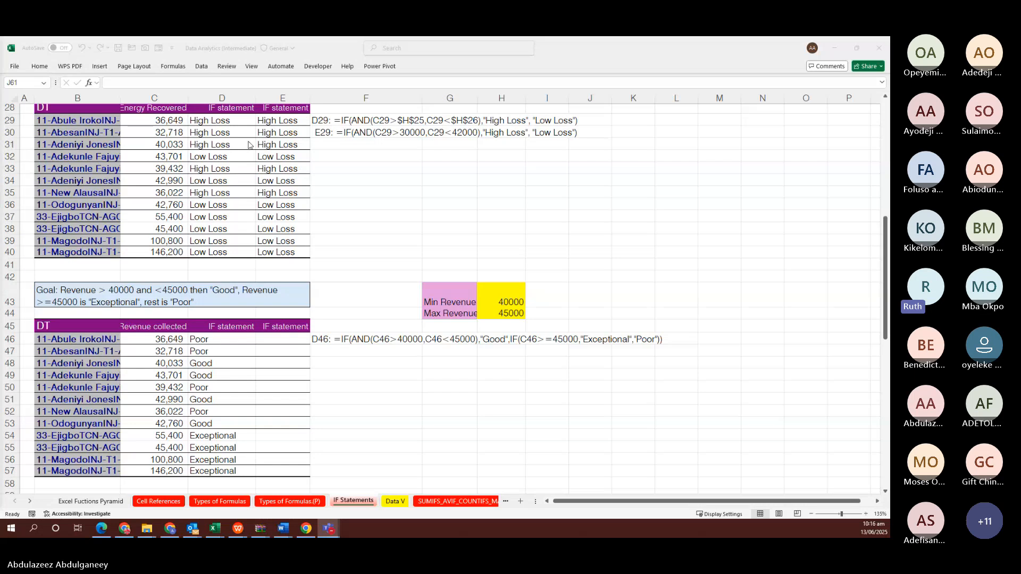
pyautogui.click(327, 218)
pyautogui.scroll(9, 327, 217)
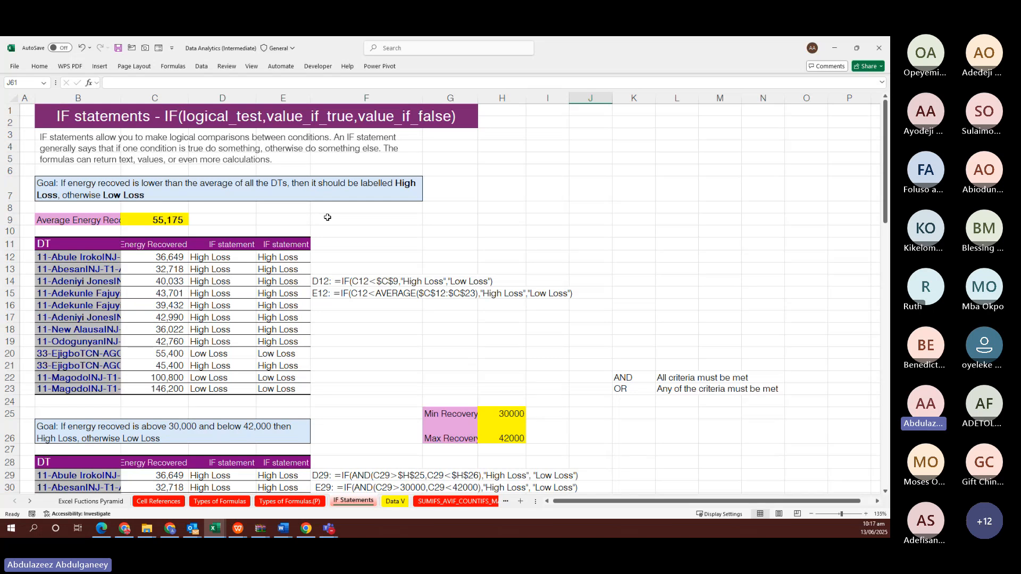
pyautogui.scroll(-12, 327, 217)
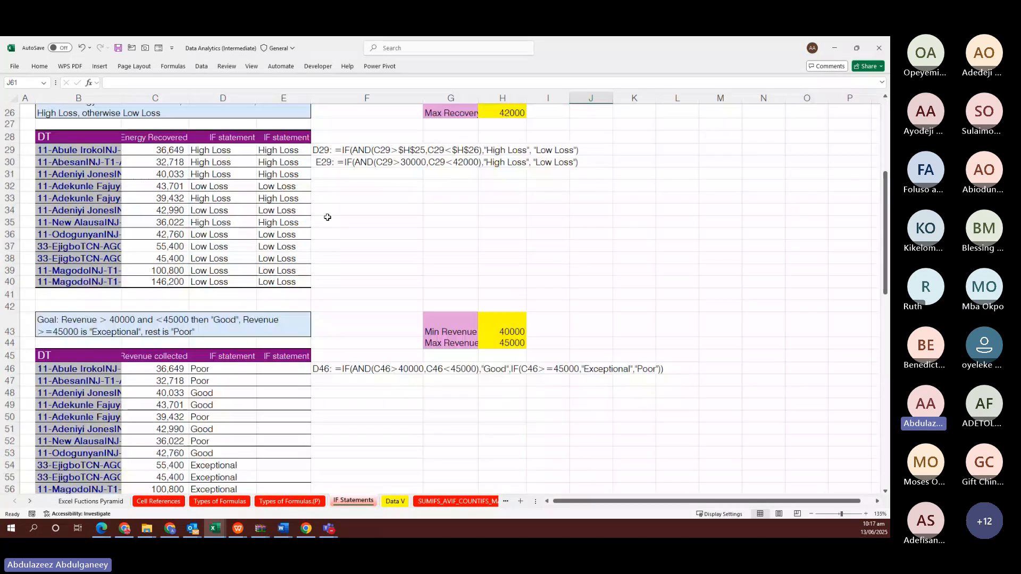
pyautogui.scroll(-1, 328, 217)
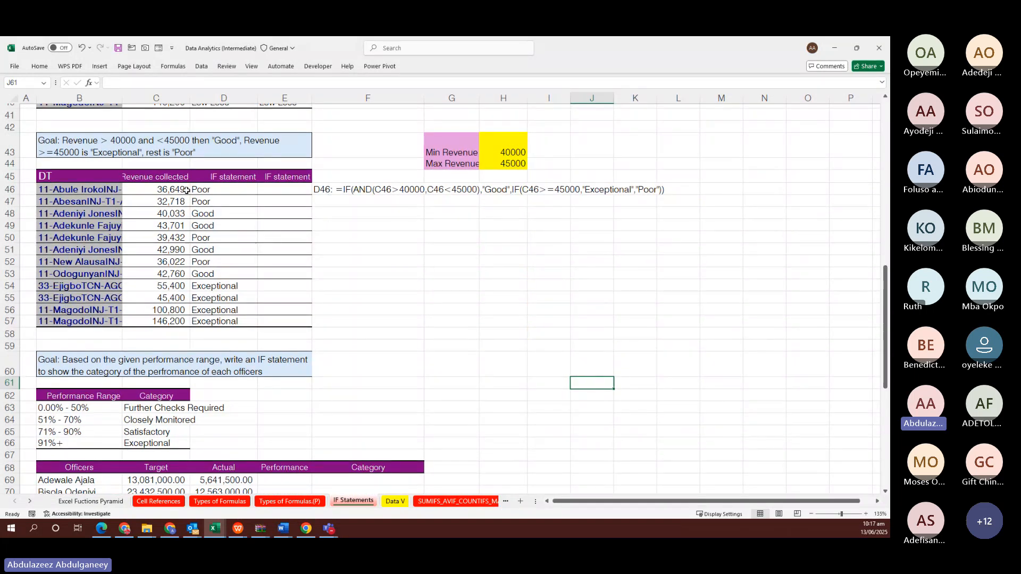
pyautogui.scroll(1, 212, 178)
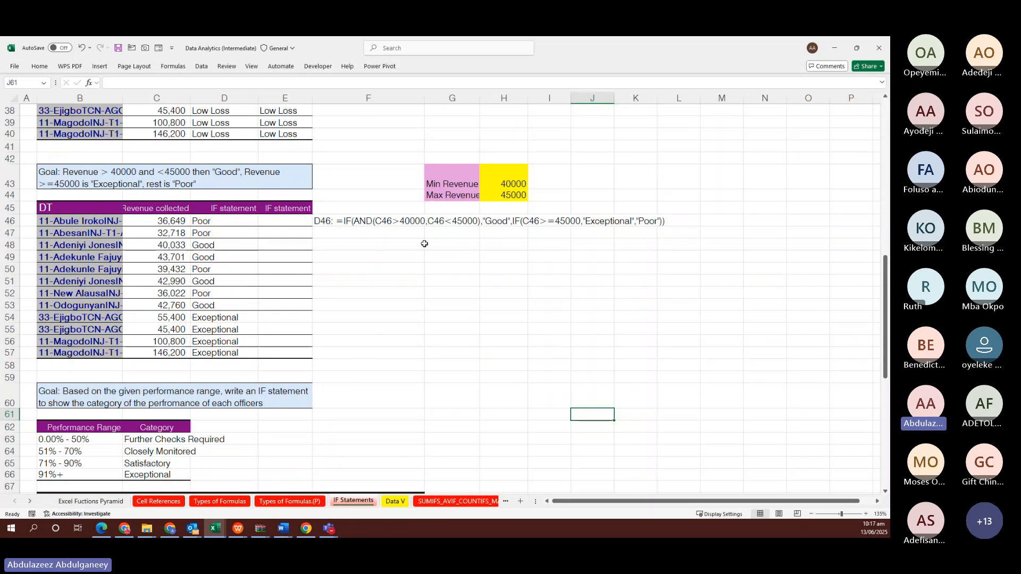
pyautogui.click(242, 230)
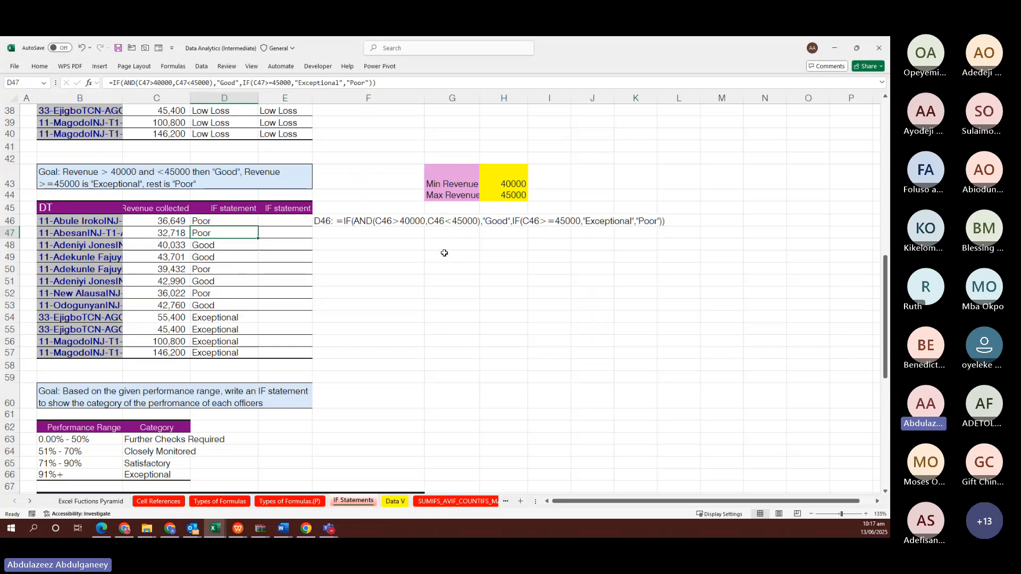
pyautogui.hscroll(3, 661, 229)
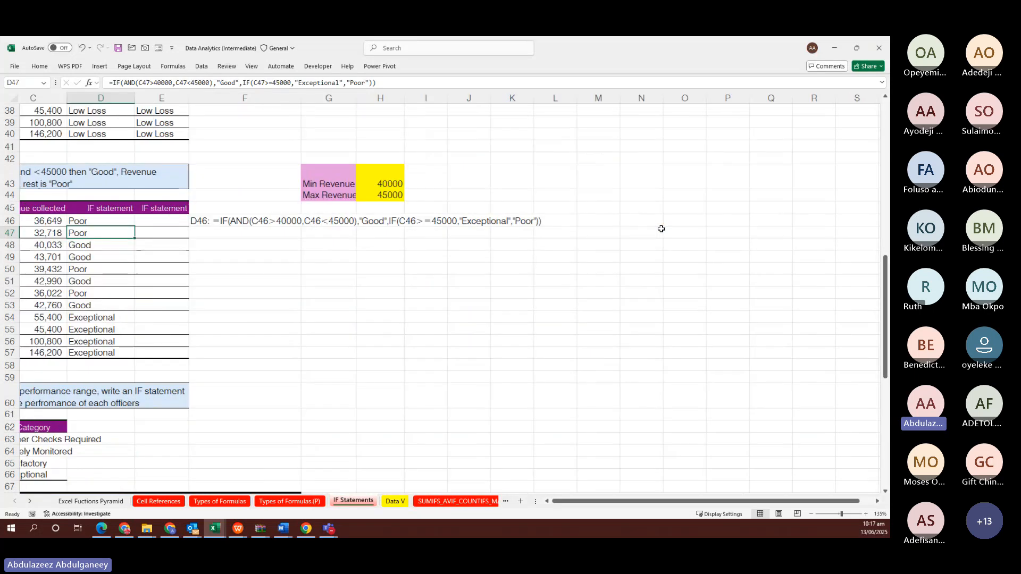
pyautogui.click(702, 233)
pyautogui.hscroll(2, 646, 234)
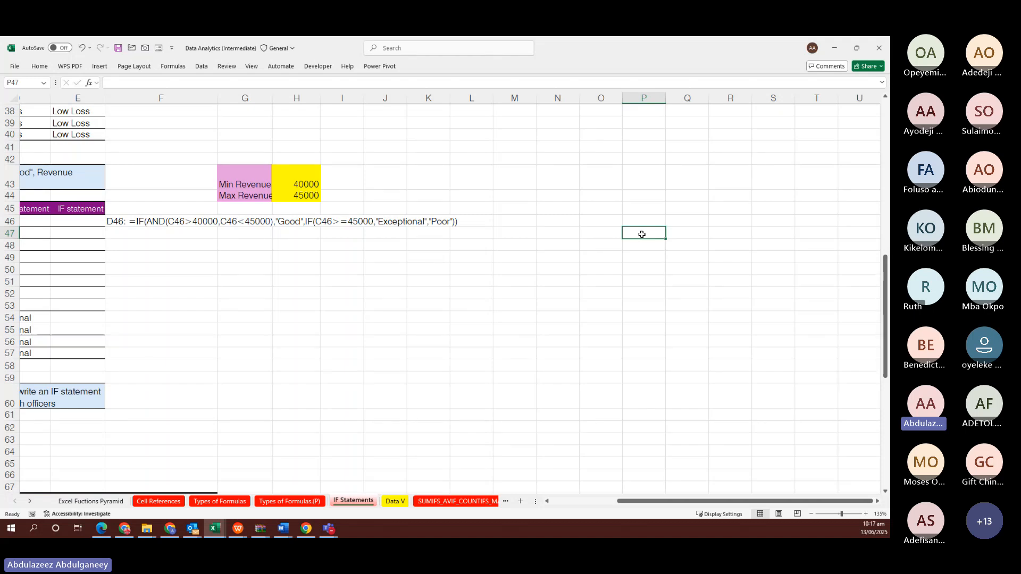
# Enter headers A, B and Output in P47:R47, with the title AND in R46
pyautogui.write('A')
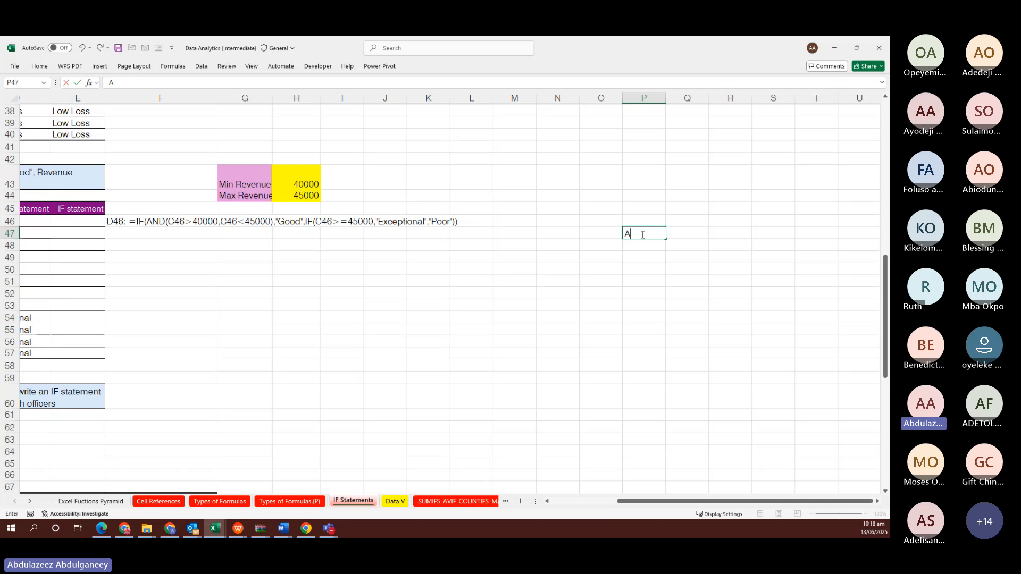
pyautogui.press('Right')
pyautogui.press('Right')
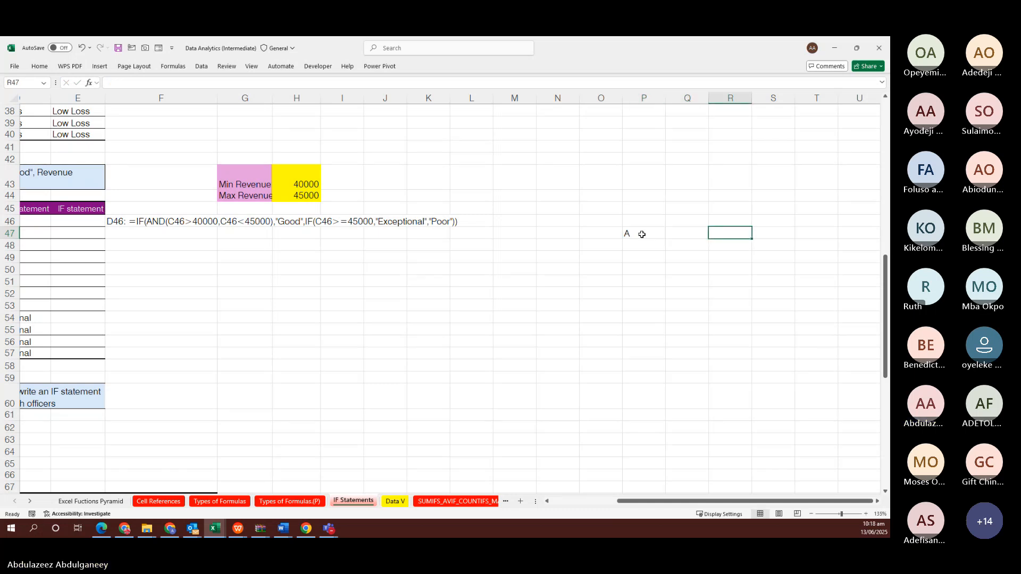
pyautogui.press('Left')
pyautogui.press('Left')
pyautogui.press('Right')
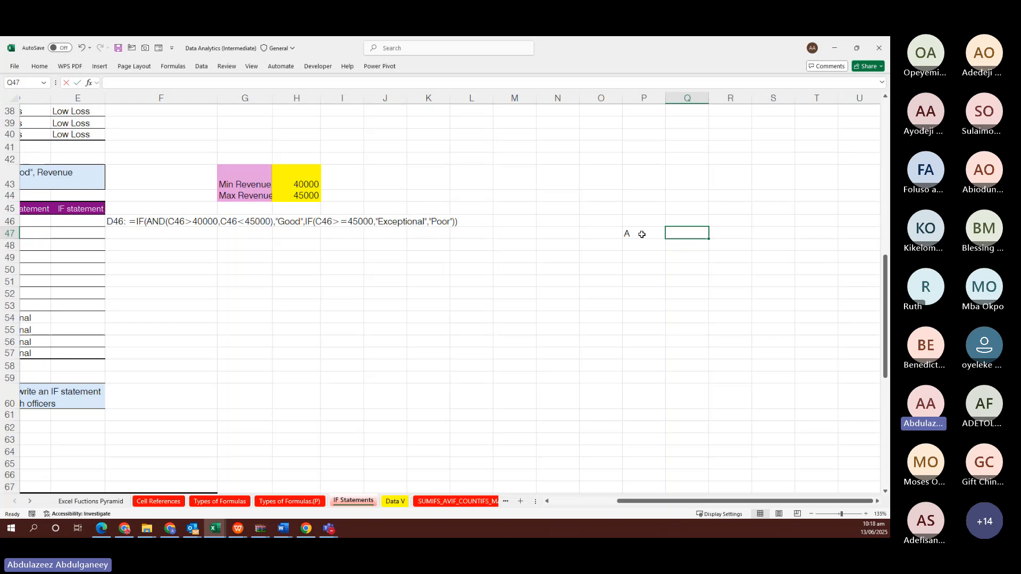
pyautogui.write('B')
pyautogui.click(730, 231)
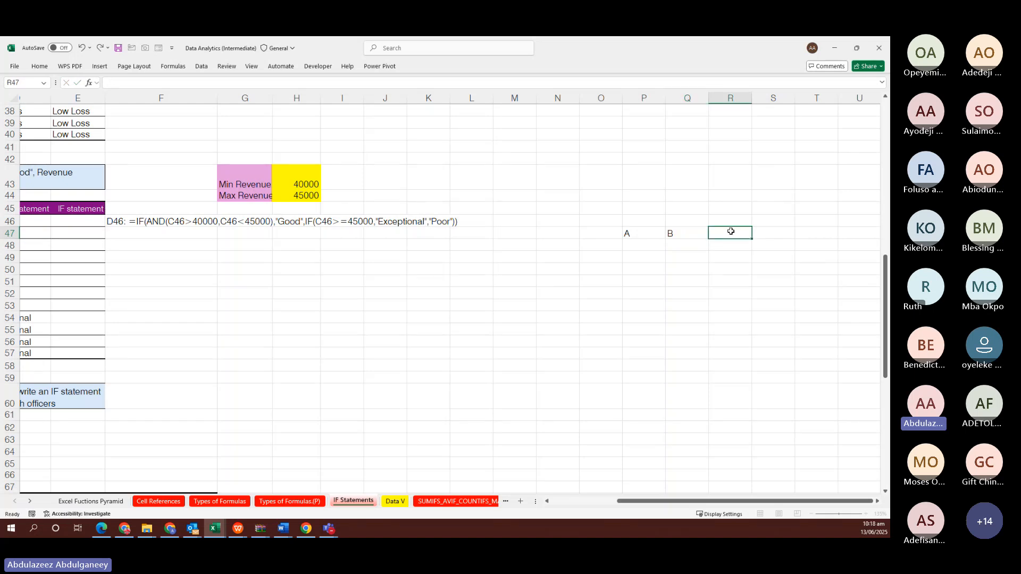
pyautogui.doubleClick(731, 232)
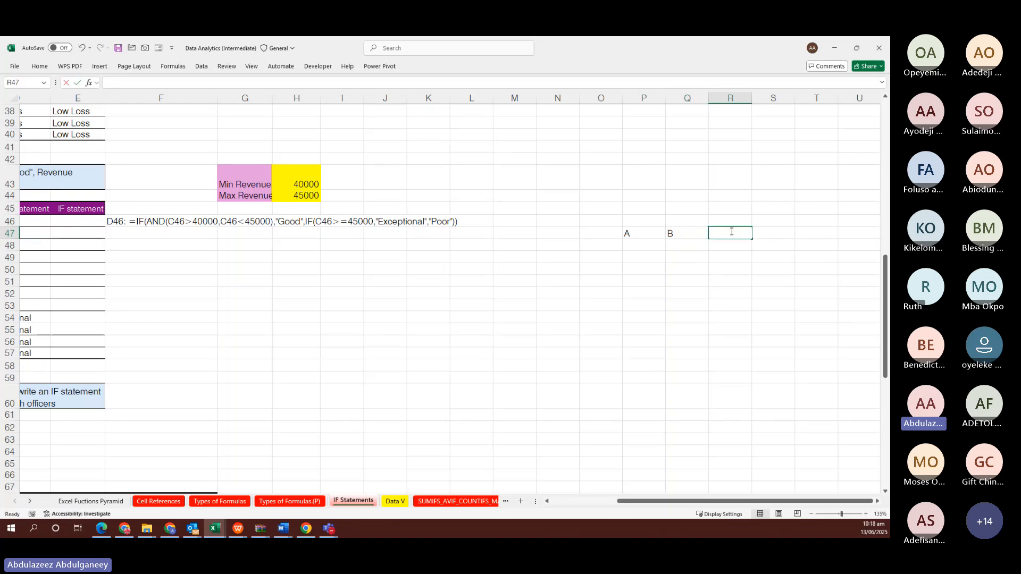
pyautogui.write('Outpu')
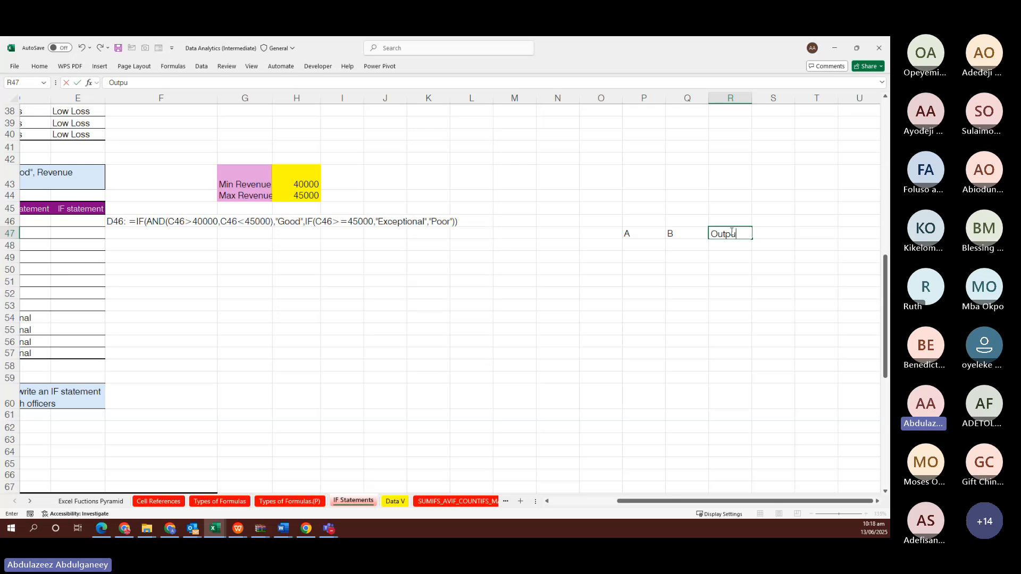
pyautogui.write('t')
pyautogui.click(733, 220)
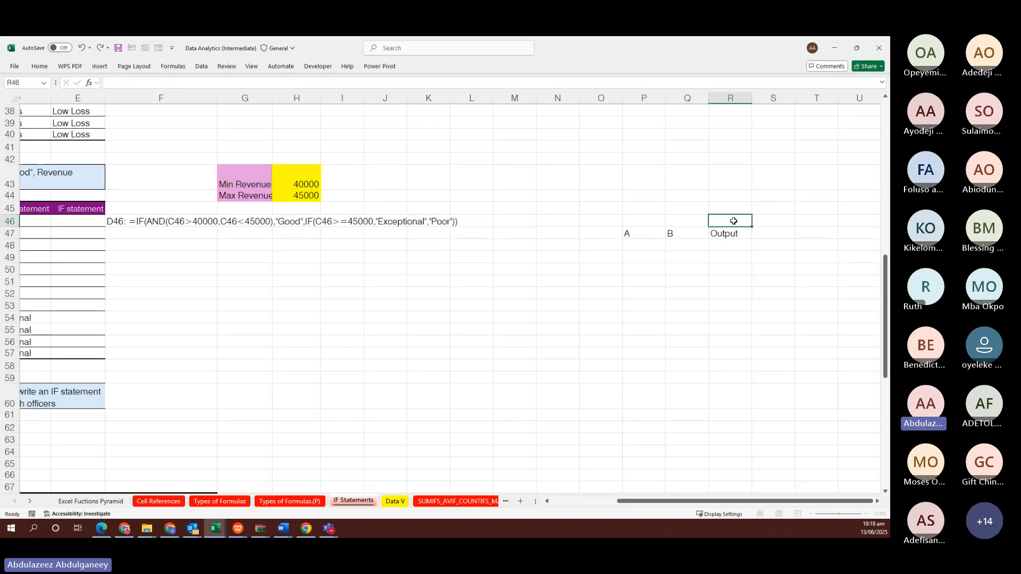
pyautogui.write('AND')
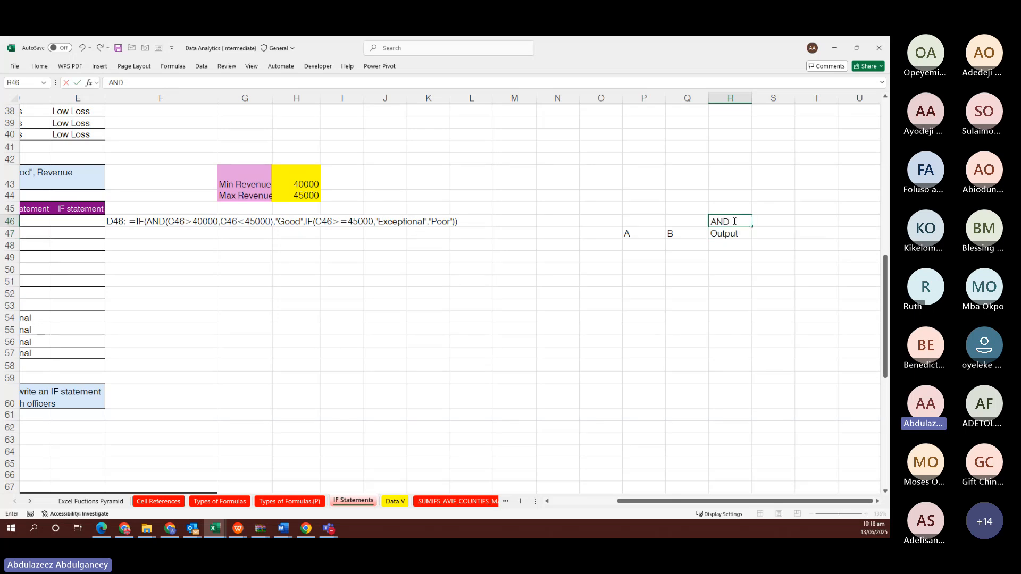
# Enter 0 in P48 and 0 in Q48 as the first input row
pyautogui.click(651, 245)
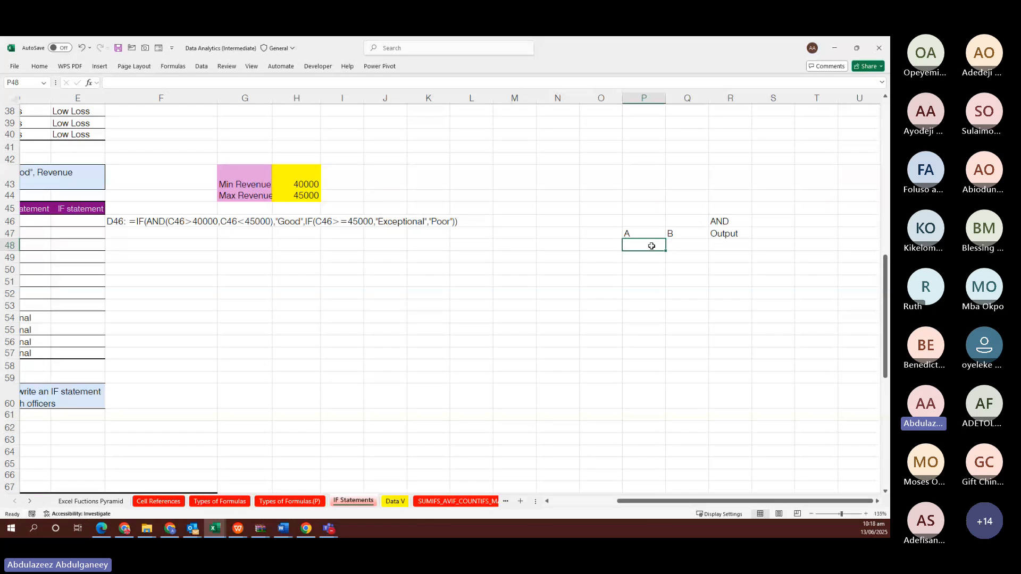
pyautogui.write('0')
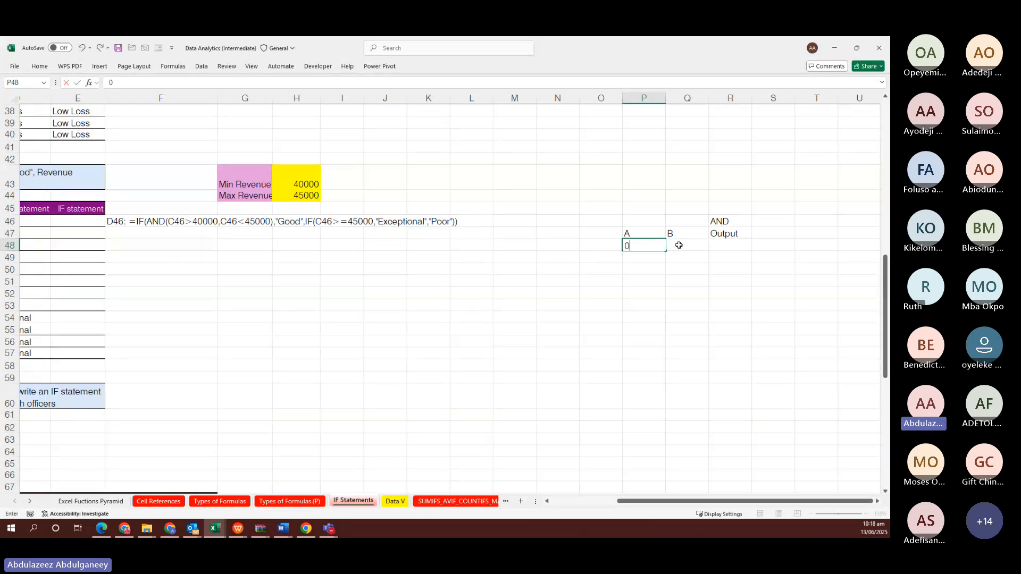
pyautogui.click(679, 245)
pyautogui.write('0')
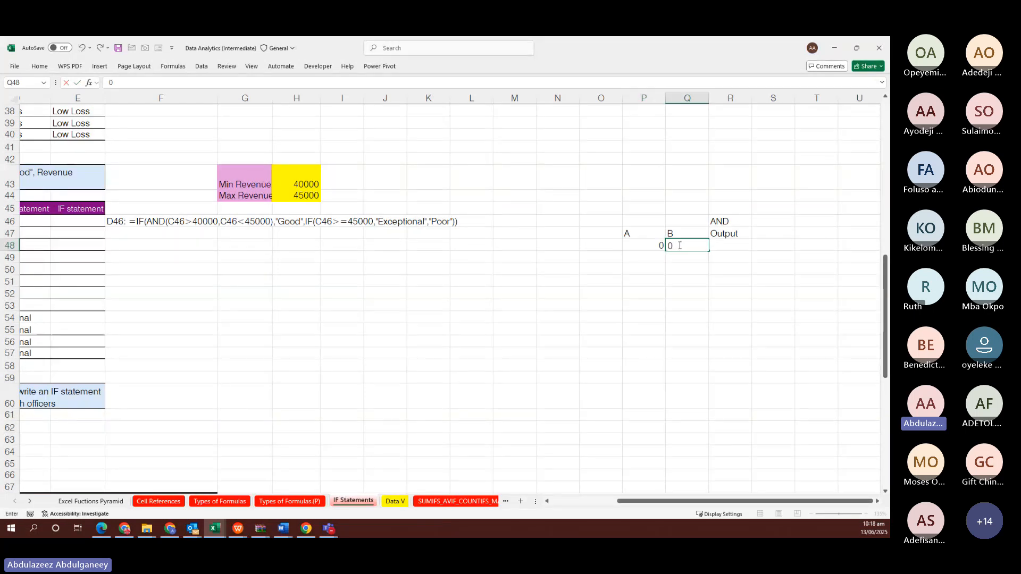
pyautogui.click(728, 245)
# Put output 0 in R48, then fill row 49 with 0, 1 and 0
pyautogui.keyDown('ctrl'); pyautogui.scroll(10, 729, 245); pyautogui.keyUp('ctrl')
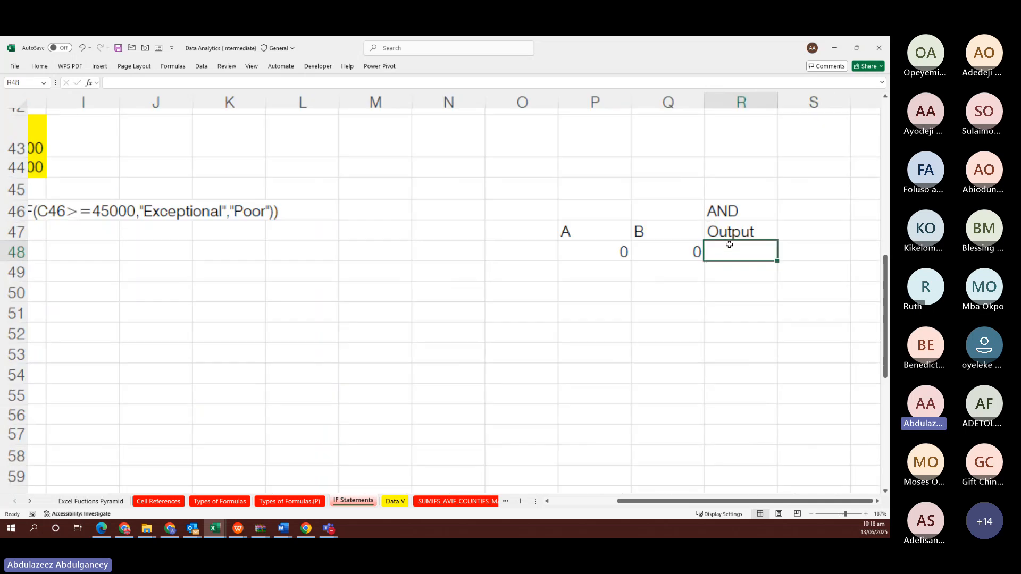
pyautogui.hscroll(2, 729, 244)
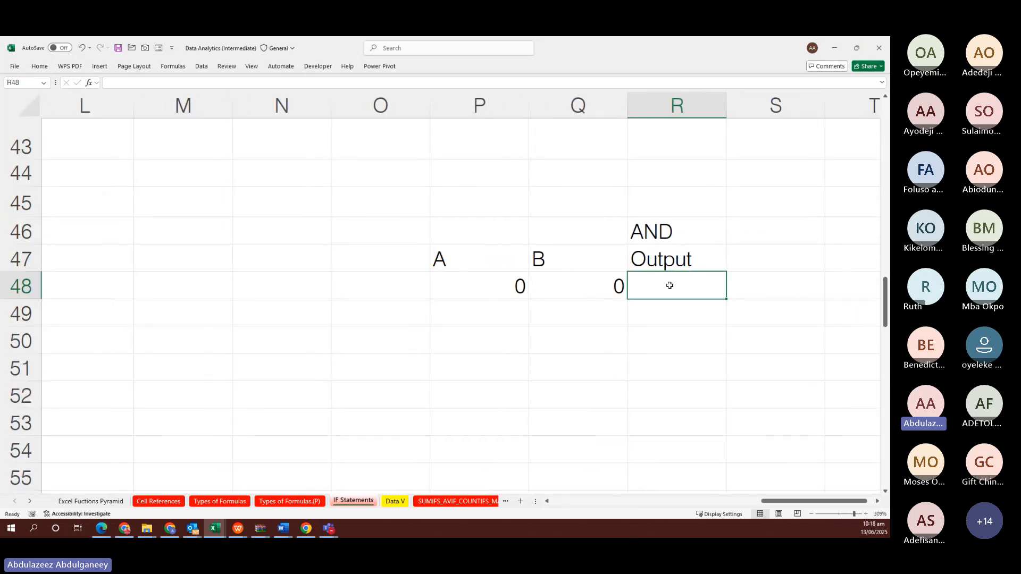
pyautogui.write('0')
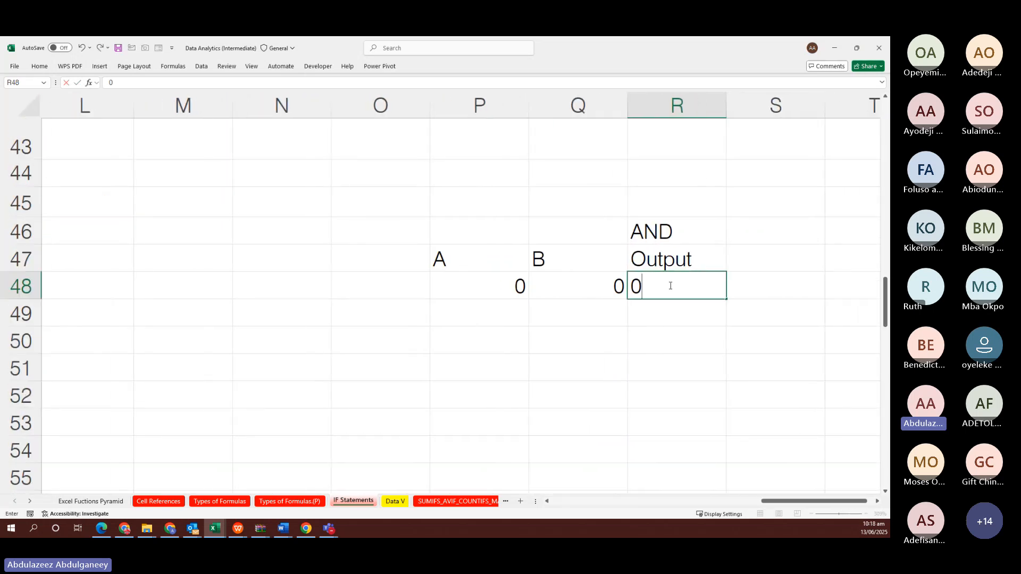
pyautogui.click(502, 317)
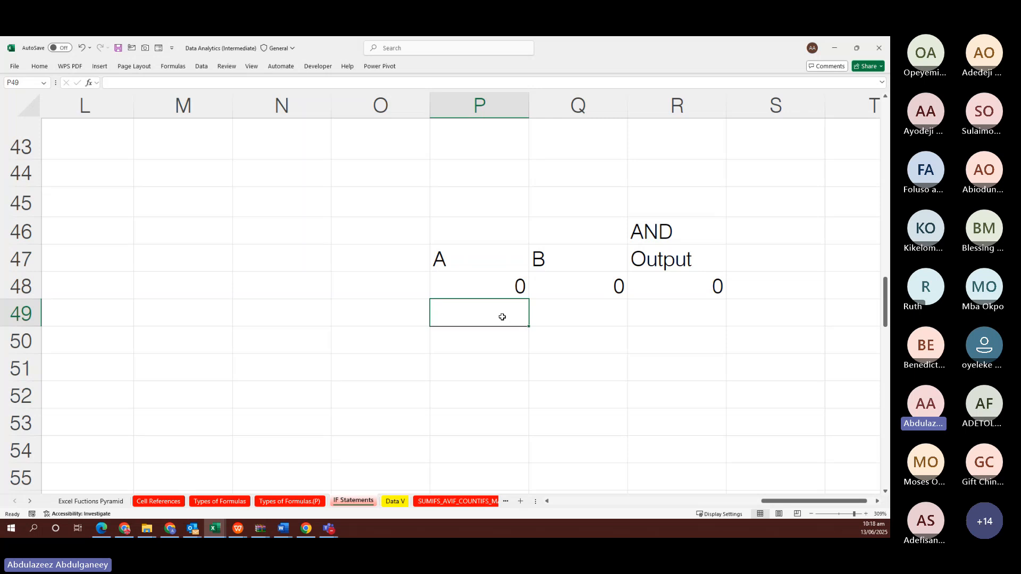
pyautogui.write('0')
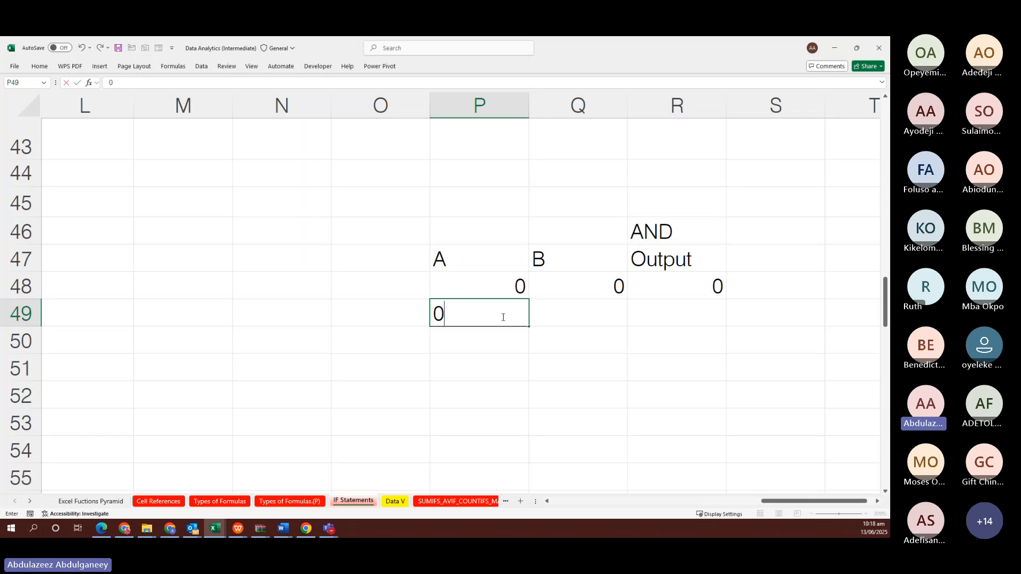
pyautogui.hotkey('ctrl', 'Return')
pyautogui.press('Tab')
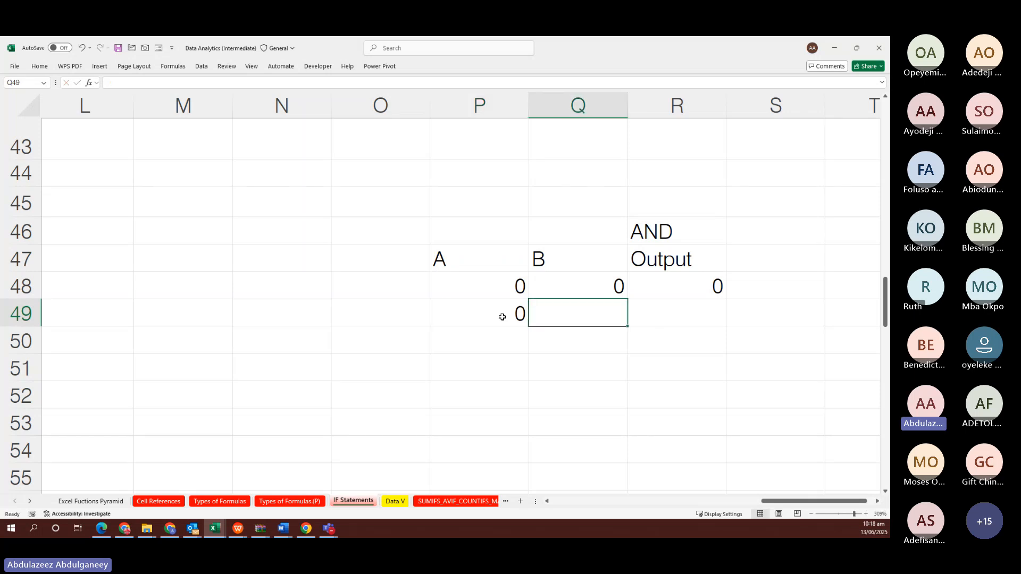
pyautogui.write('1')
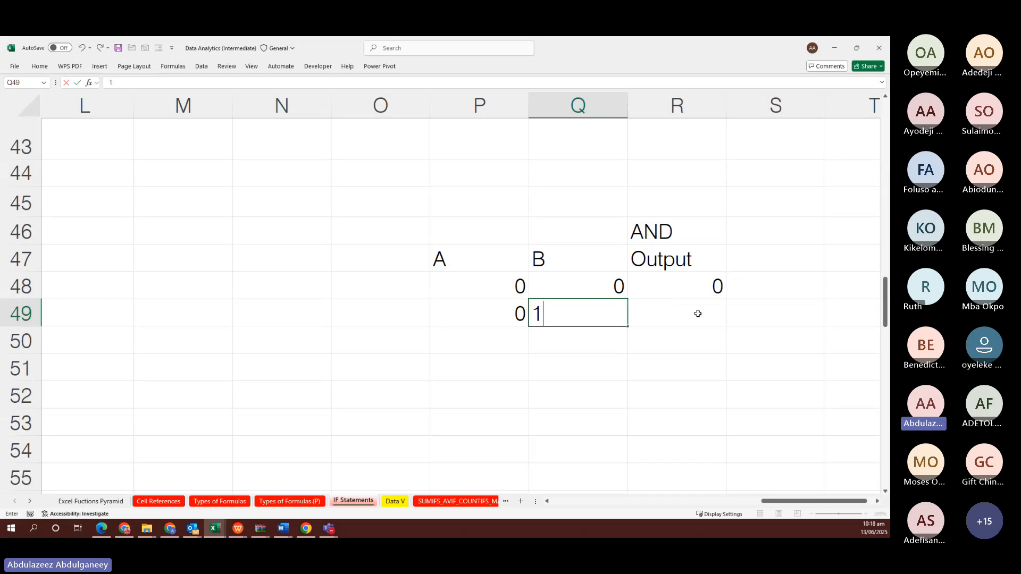
pyautogui.click(698, 314)
pyautogui.write('0')
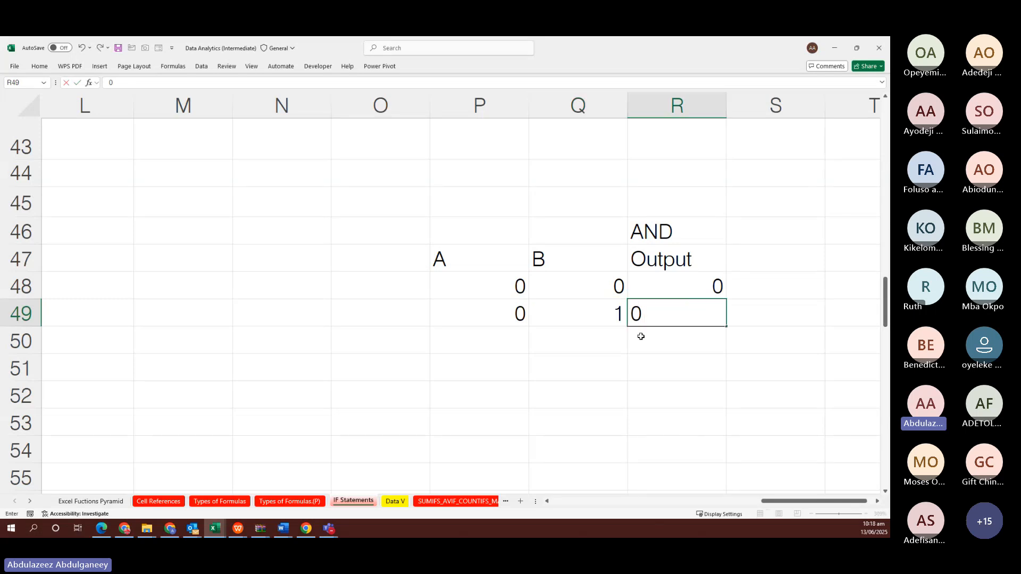
# Fill row 50 with 1, 0, 0 and row 51 with 1, 1, 1
pyautogui.click(512, 342)
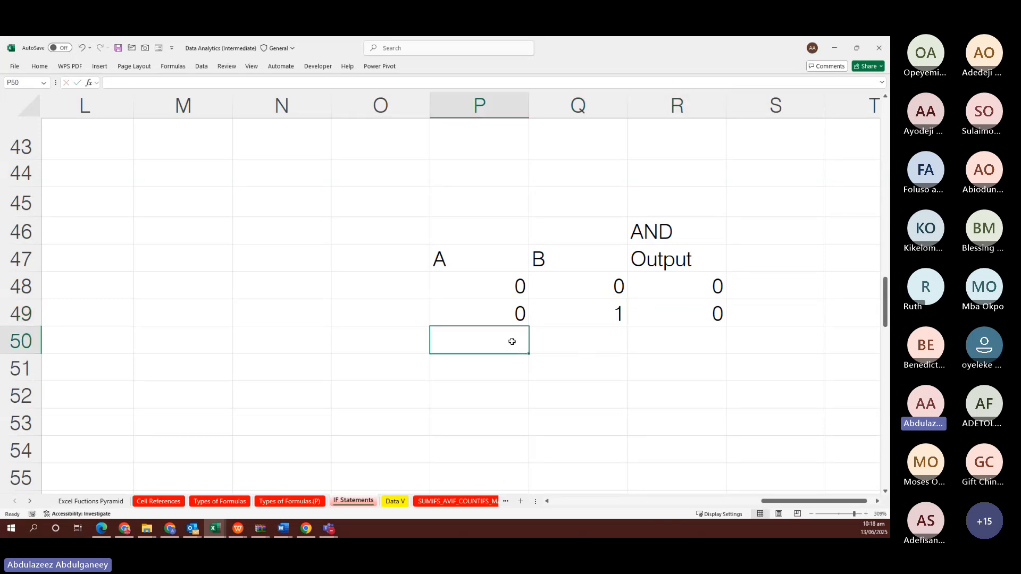
pyautogui.write('1')
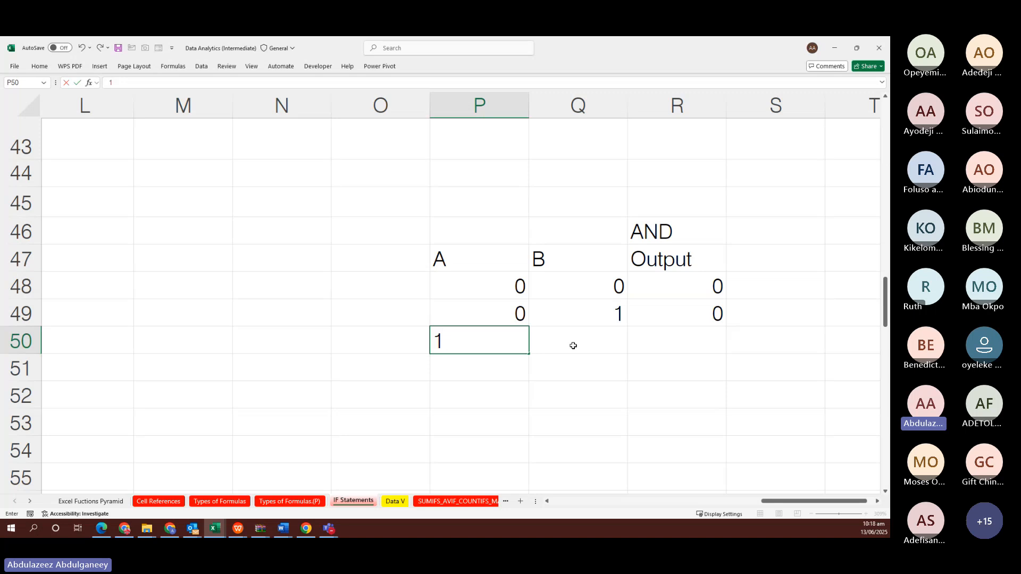
pyautogui.click(585, 343)
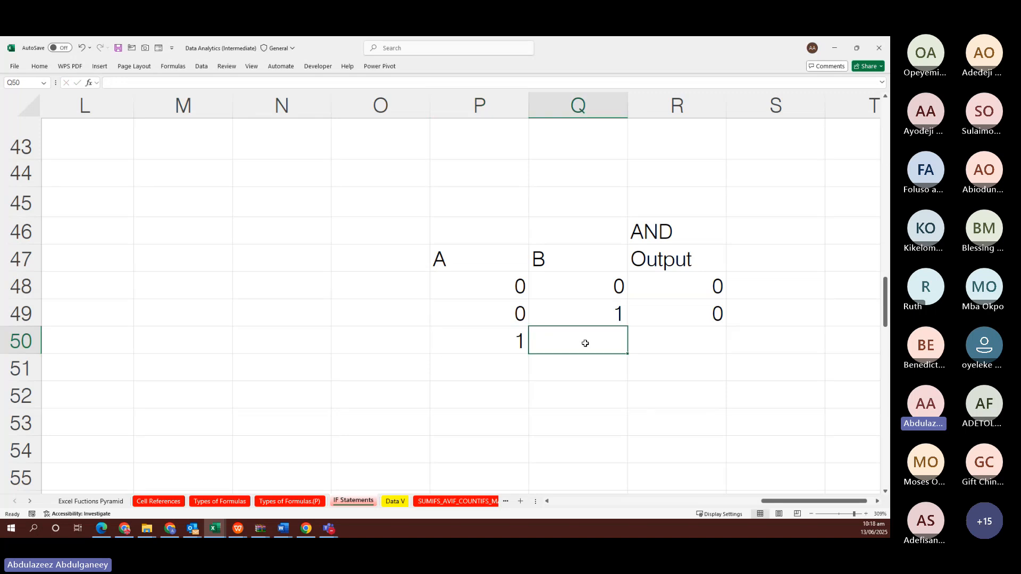
pyautogui.write('0')
pyautogui.click(696, 341)
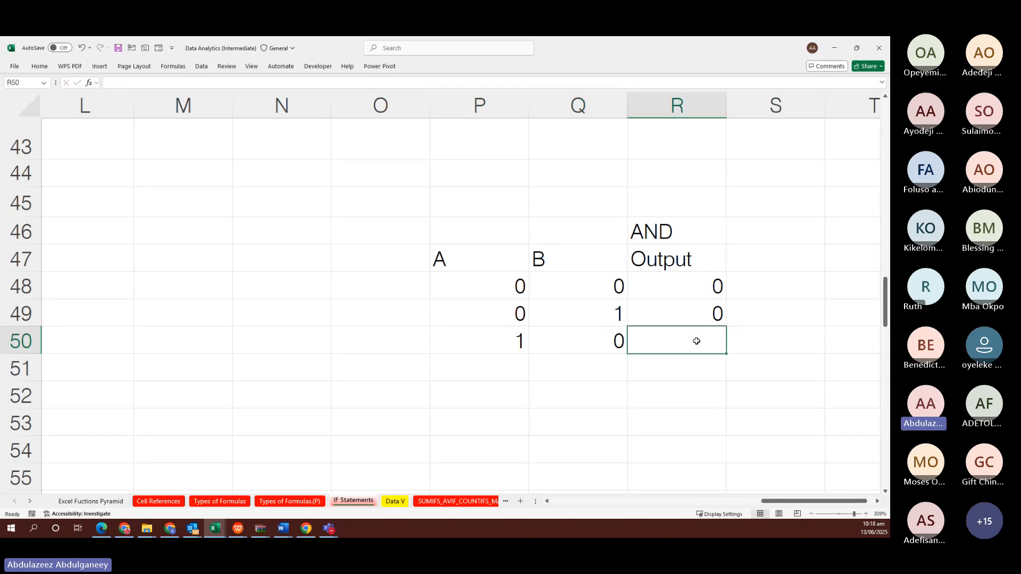
pyautogui.write('0')
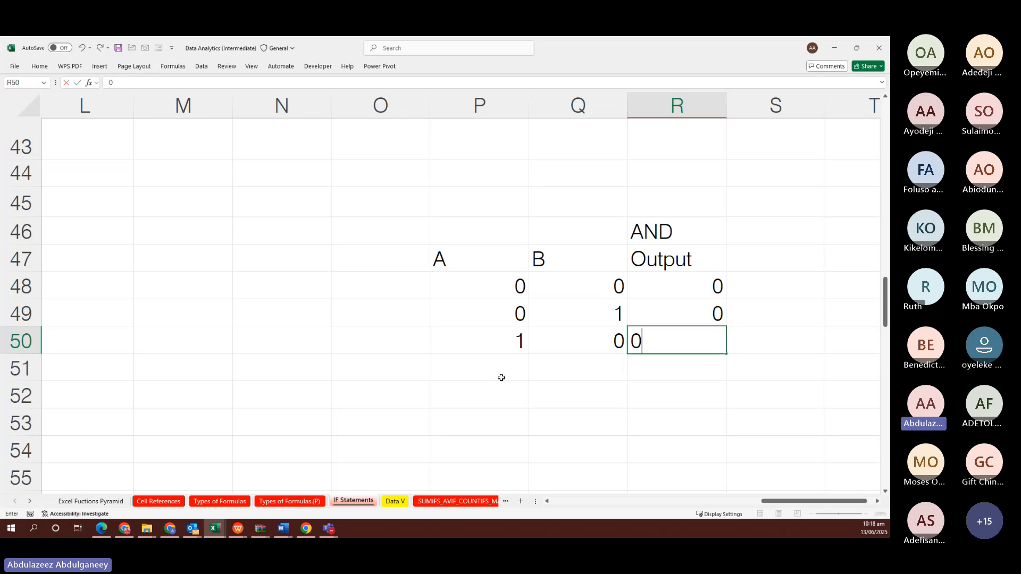
pyautogui.click(498, 377)
pyautogui.write('1')
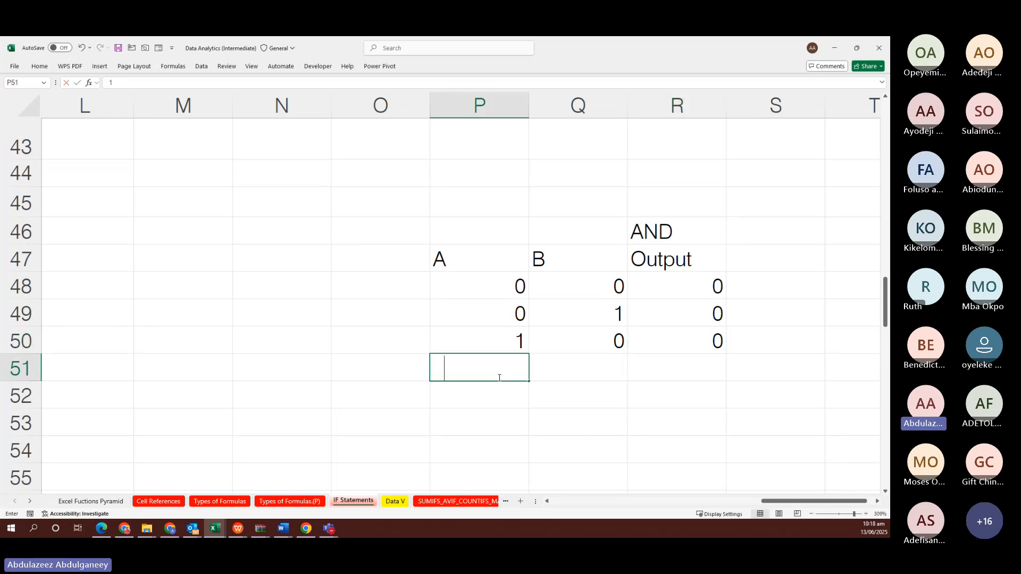
pyautogui.click(556, 372)
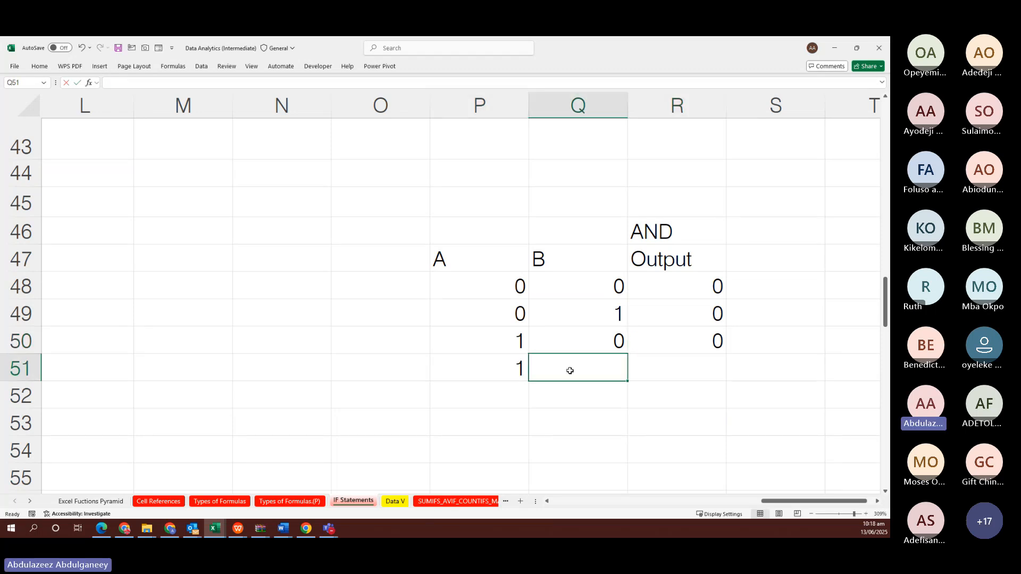
pyautogui.write('1')
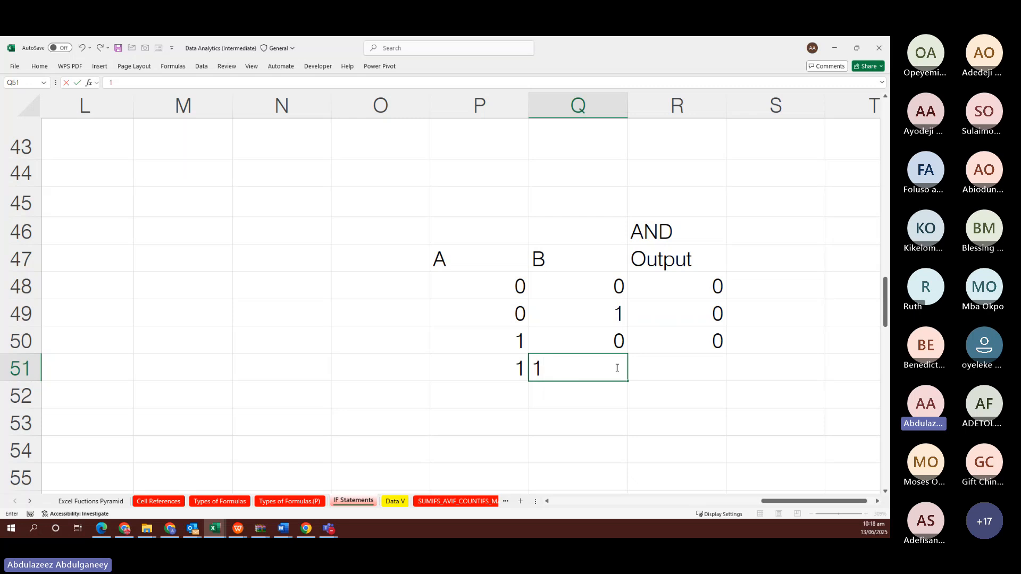
pyautogui.click(684, 372)
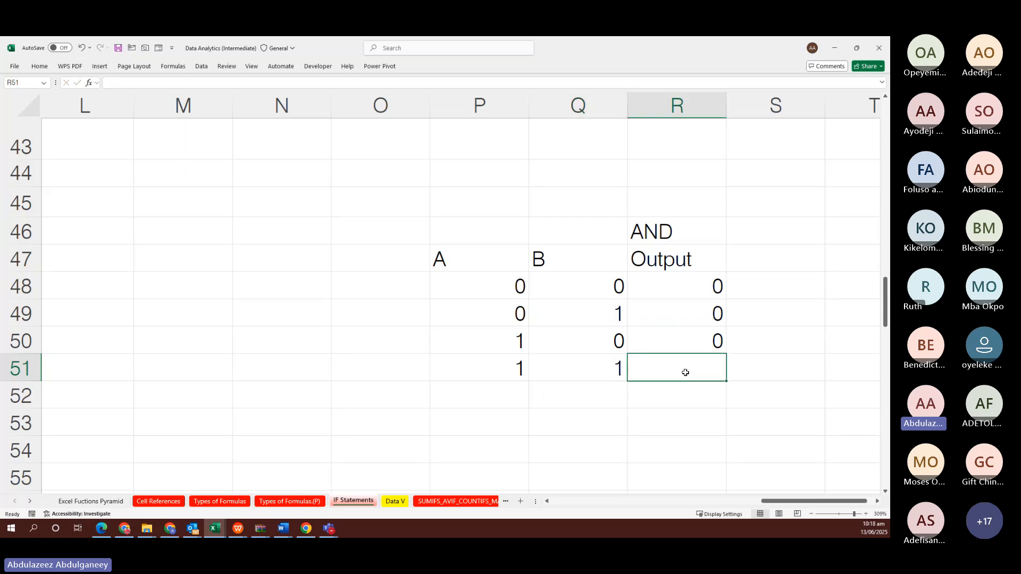
pyautogui.write('1')
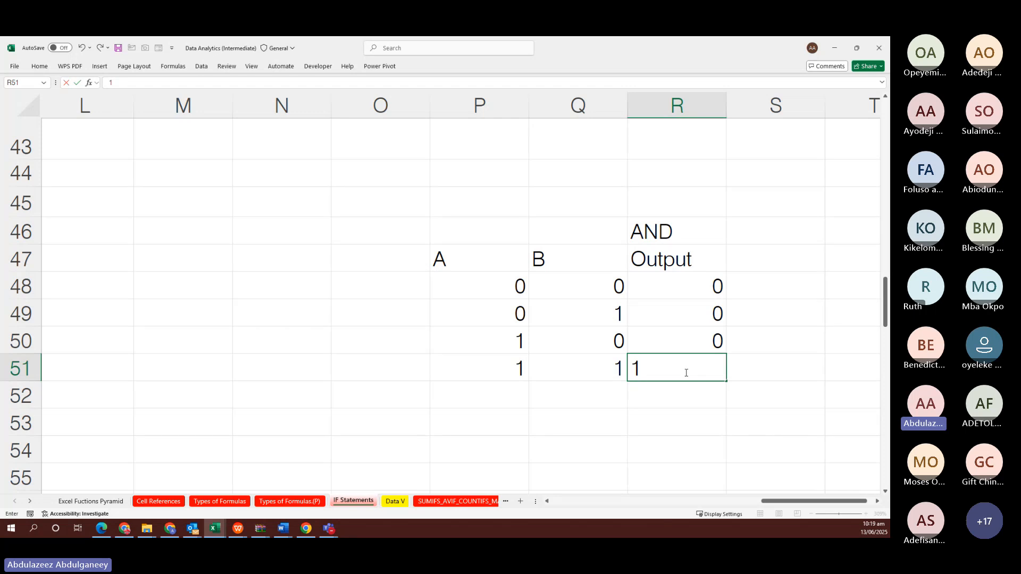
pyautogui.hotkey('ctrl', 'Return')
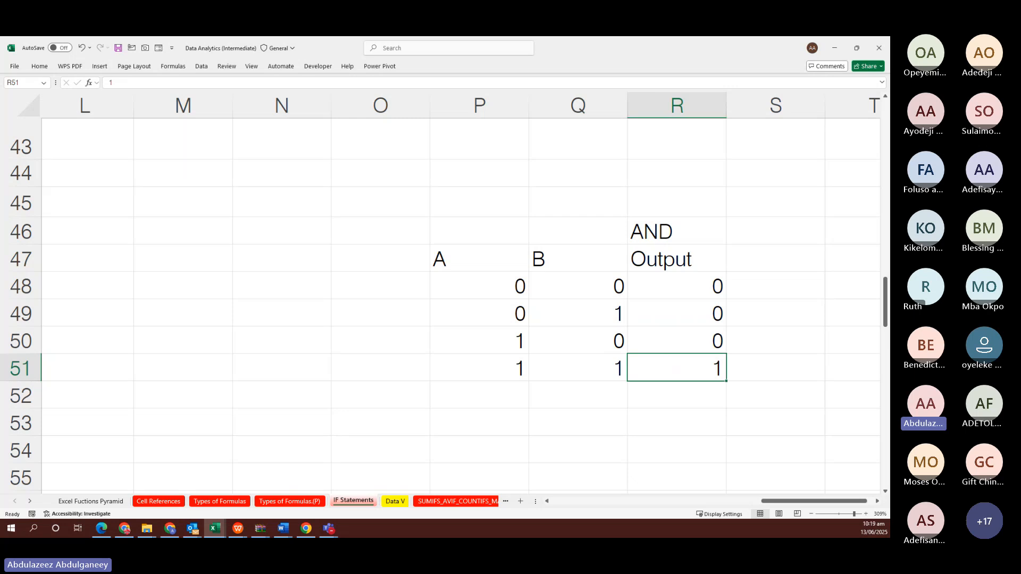
pyautogui.hotkey('alt', 'Tab')
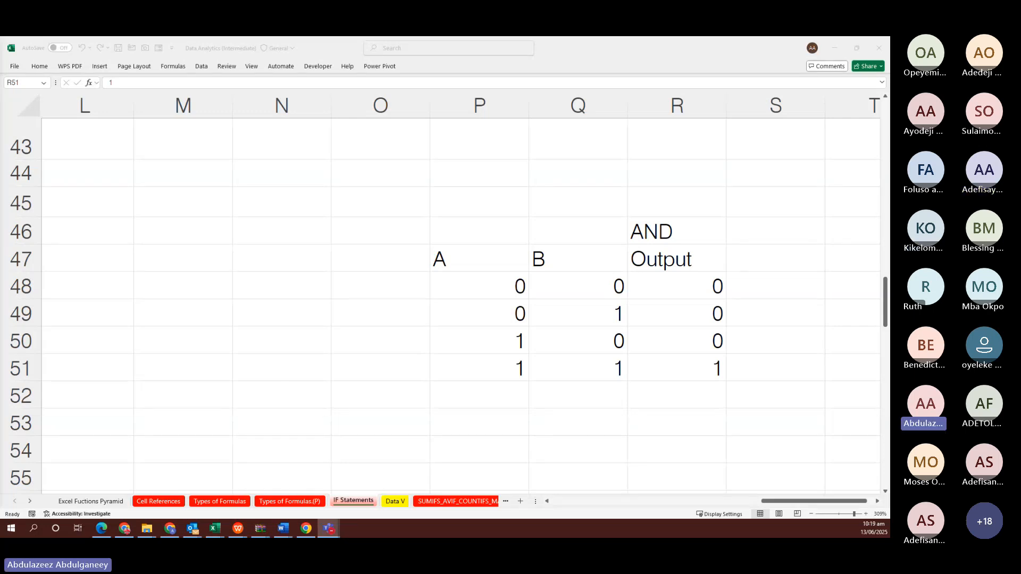
pyautogui.click(497, 268)
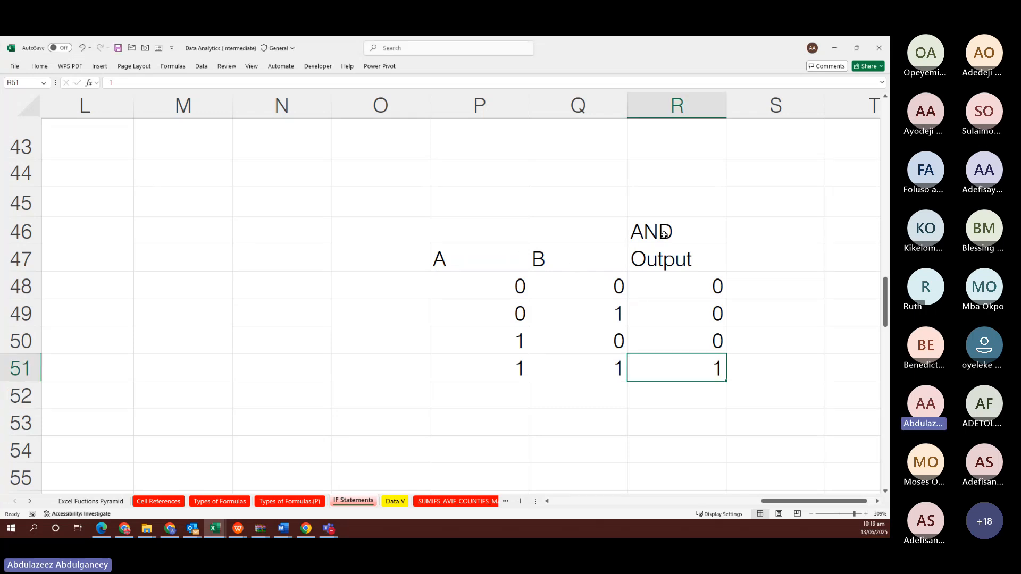
pyautogui.moveTo(663, 230); pyautogui.dragTo(662, 363)
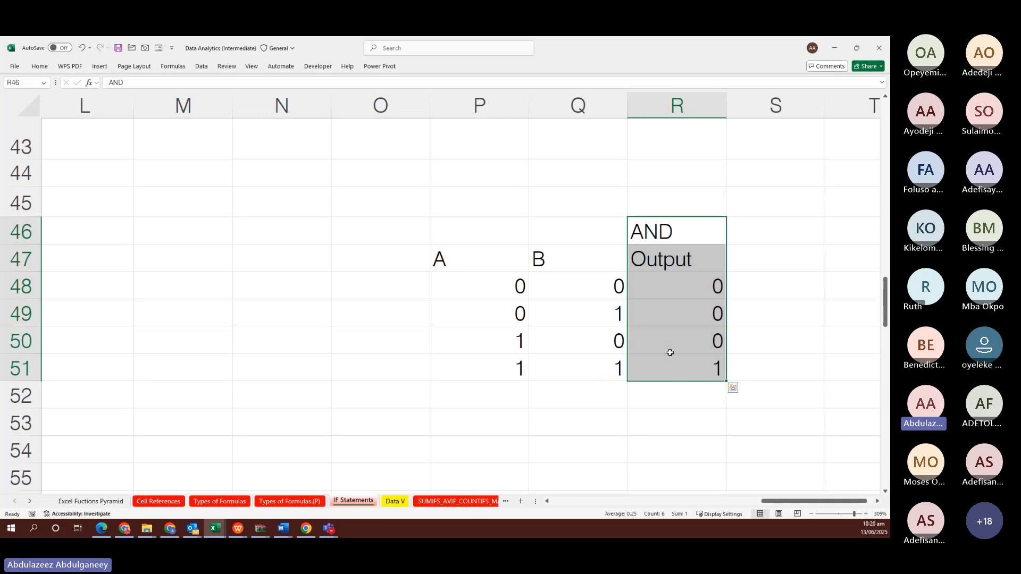
pyautogui.click(502, 374)
pyautogui.click(569, 362)
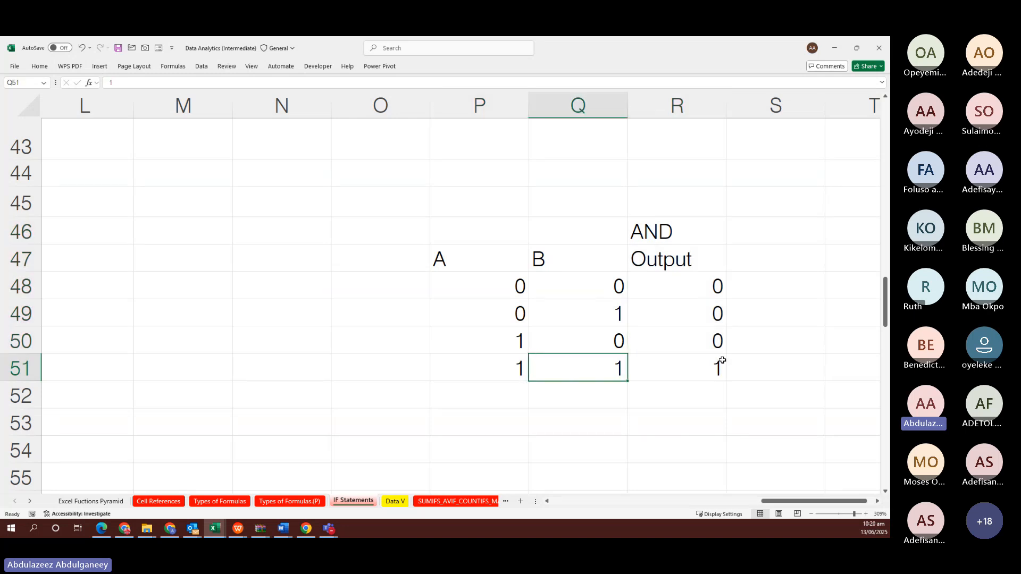
pyautogui.click(386, 258)
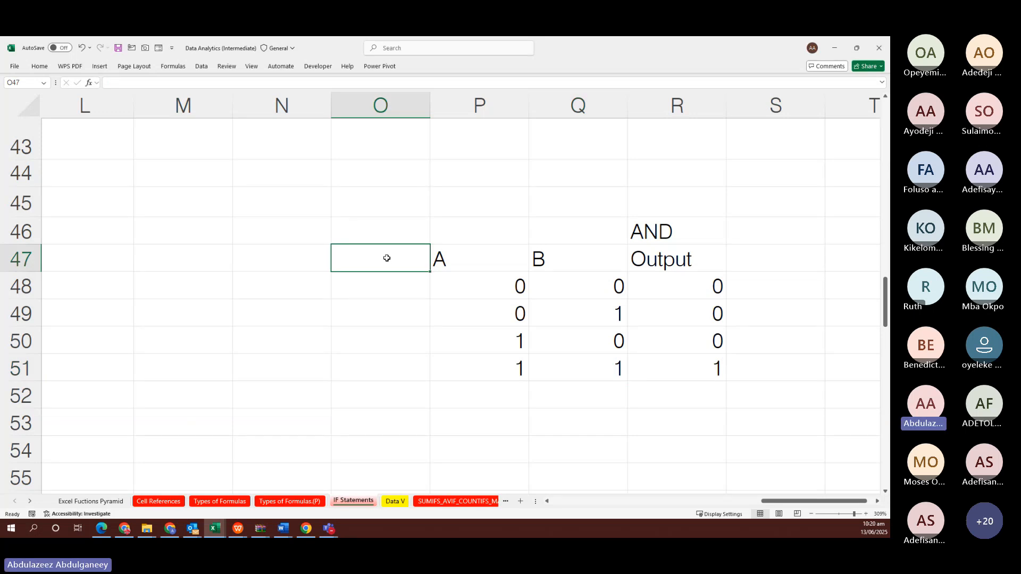
# Type heading C in O47 and the values 1, 0, 1, 1 in O48:O51
pyautogui.write('C')
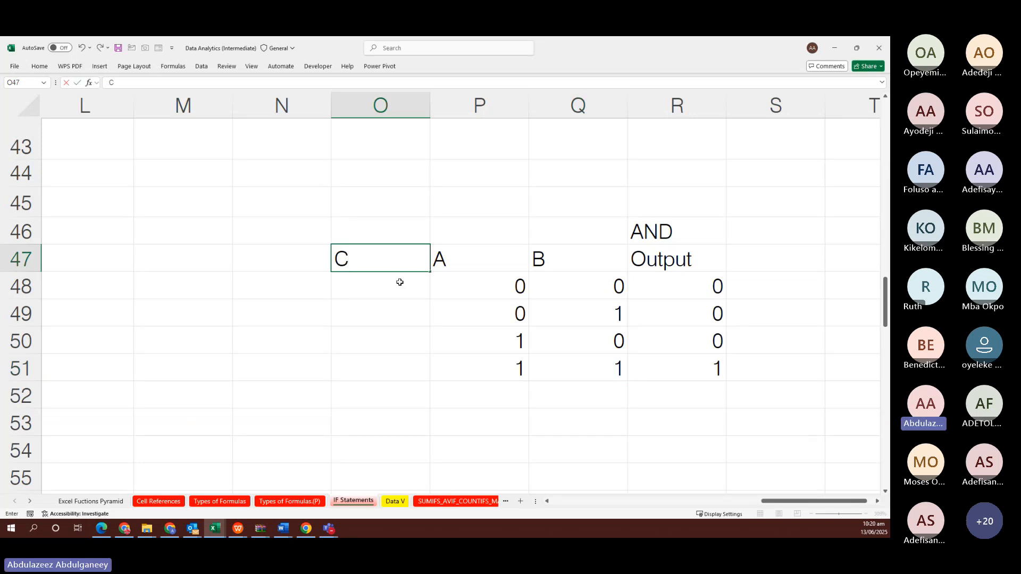
pyautogui.press('Return')
pyautogui.write('1')
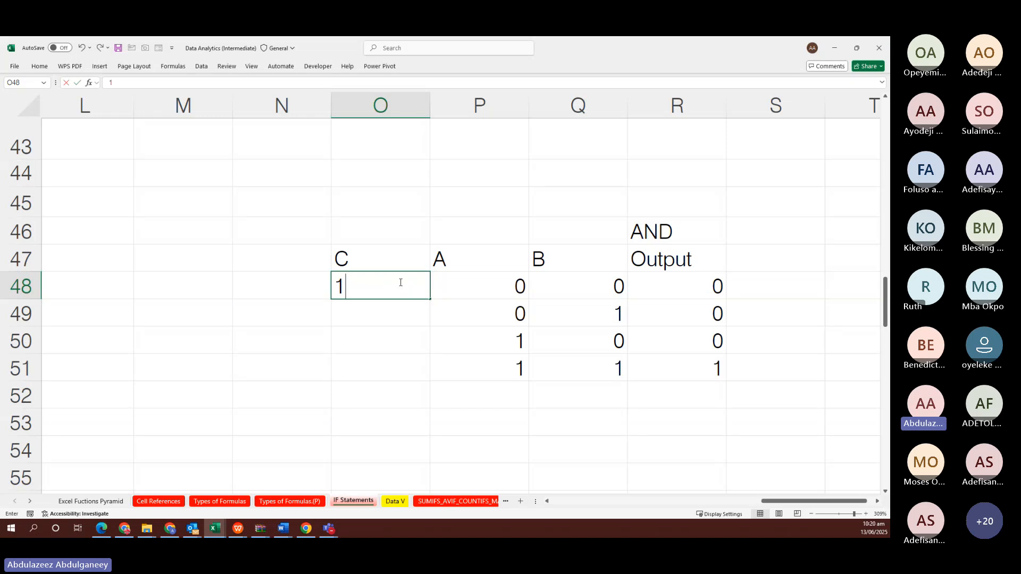
pyautogui.press('Return')
pyautogui.write('0')
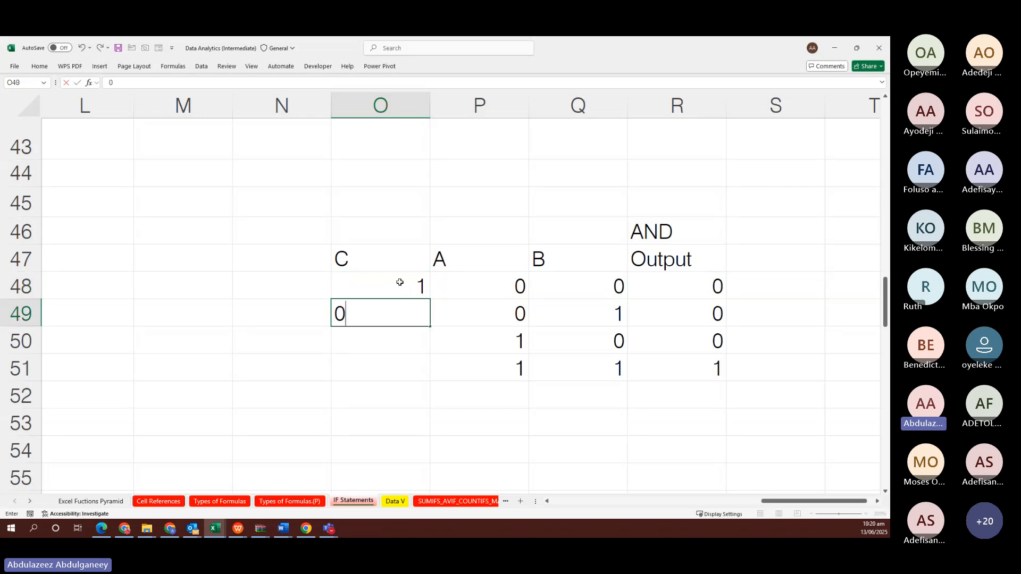
pyautogui.press('Return')
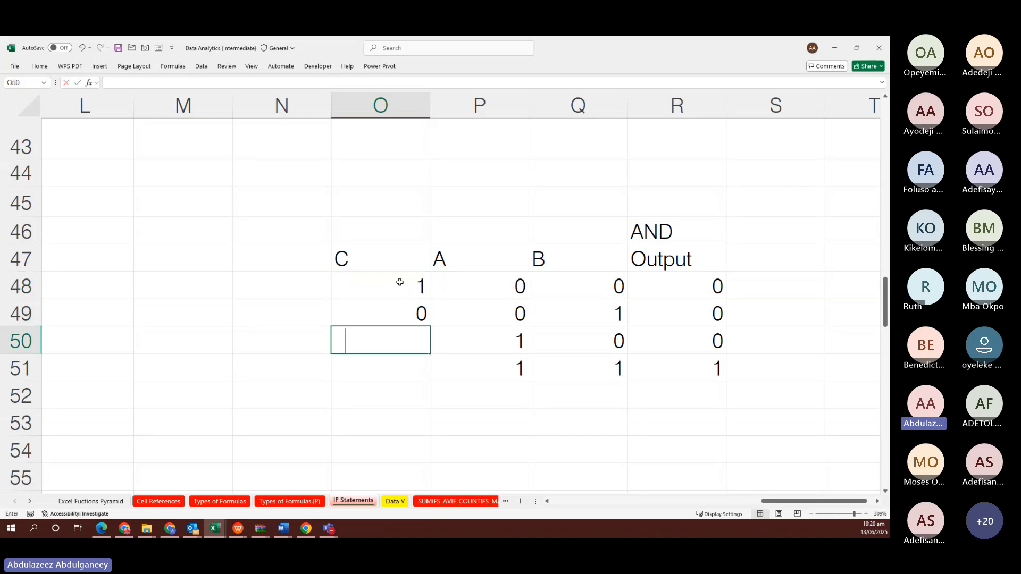
pyautogui.write('1')
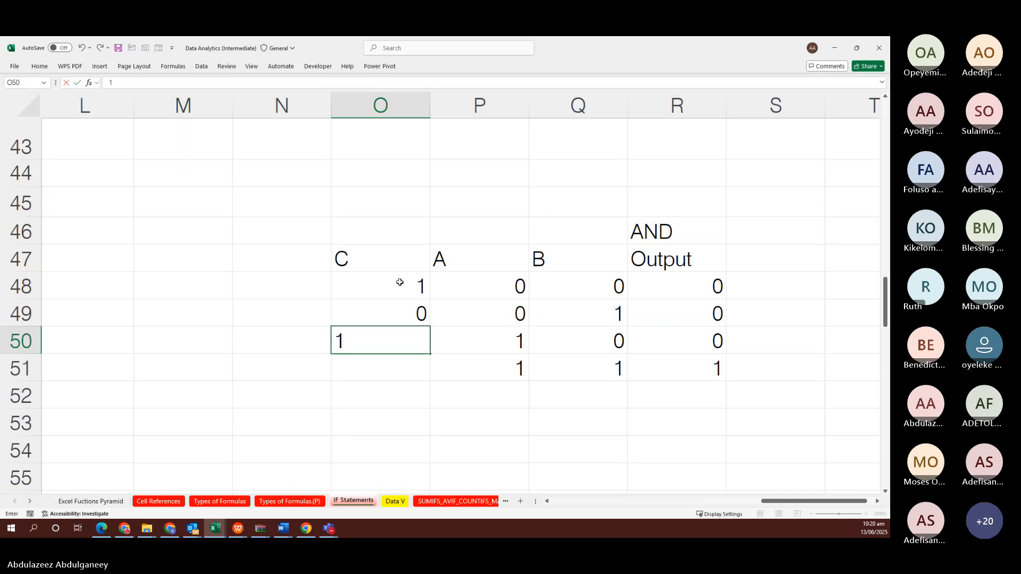
pyautogui.press('Return')
pyautogui.write('1')
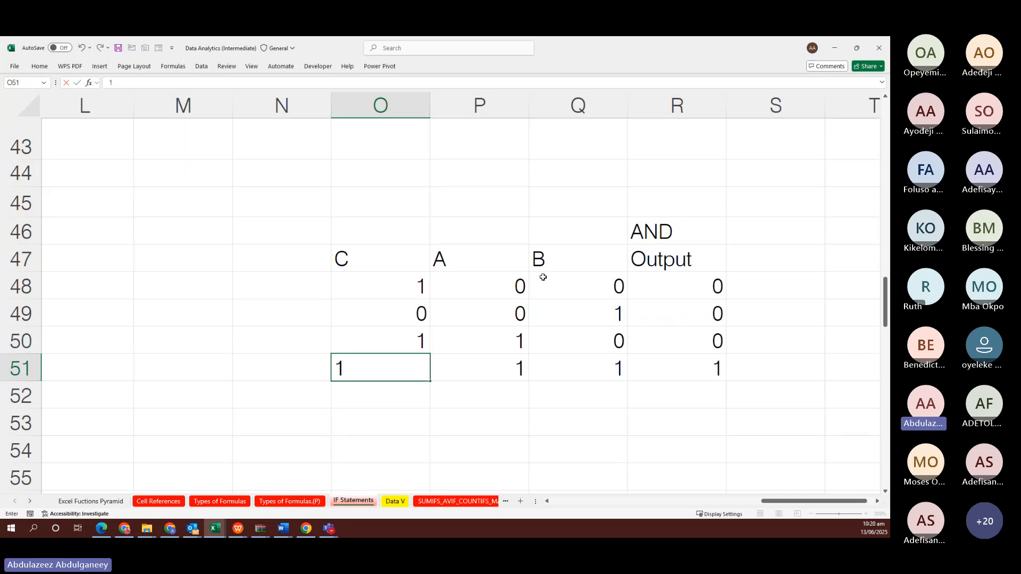
pyautogui.click(494, 356)
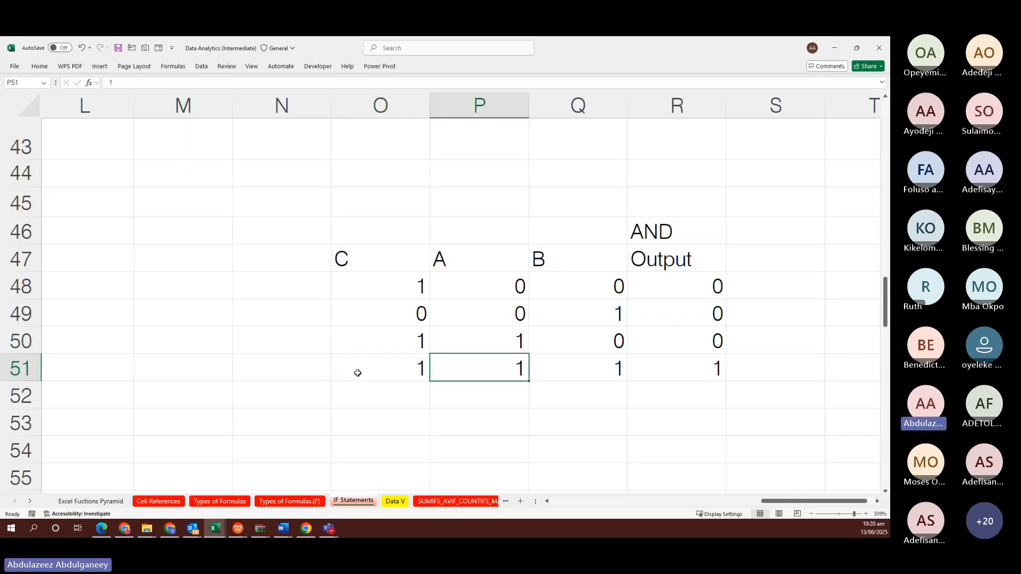
pyautogui.moveTo(358, 373); pyautogui.dragTo(574, 362)
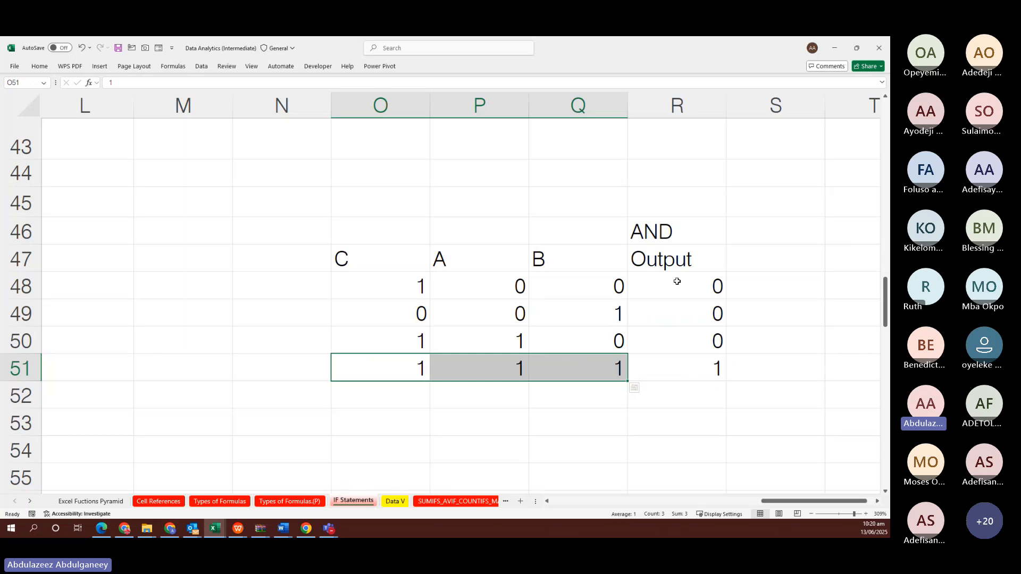
pyautogui.click(667, 233)
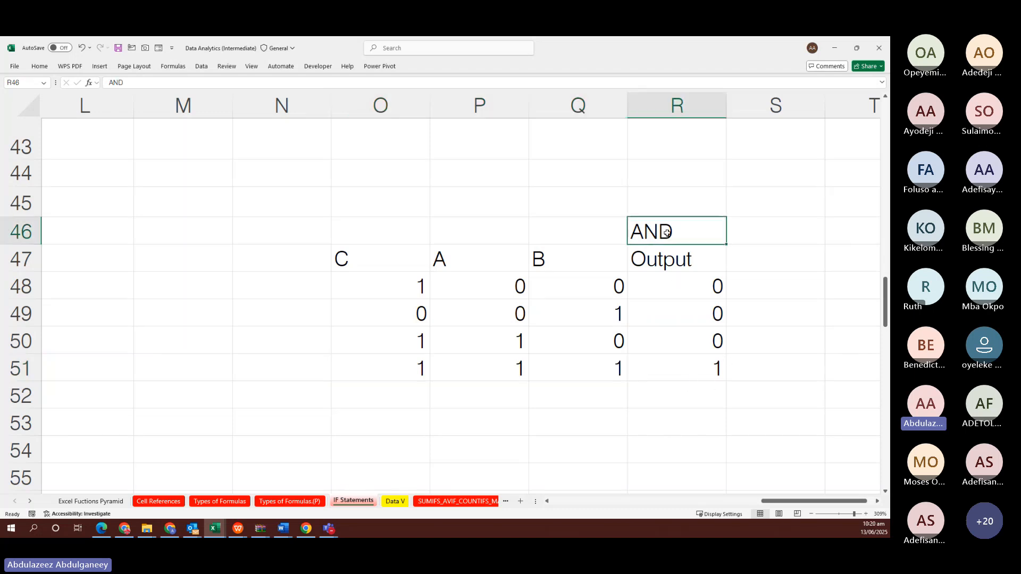
# Add the OR heading in S46 and a 1 in S48, removing a stray bracket
pyautogui.click(773, 234)
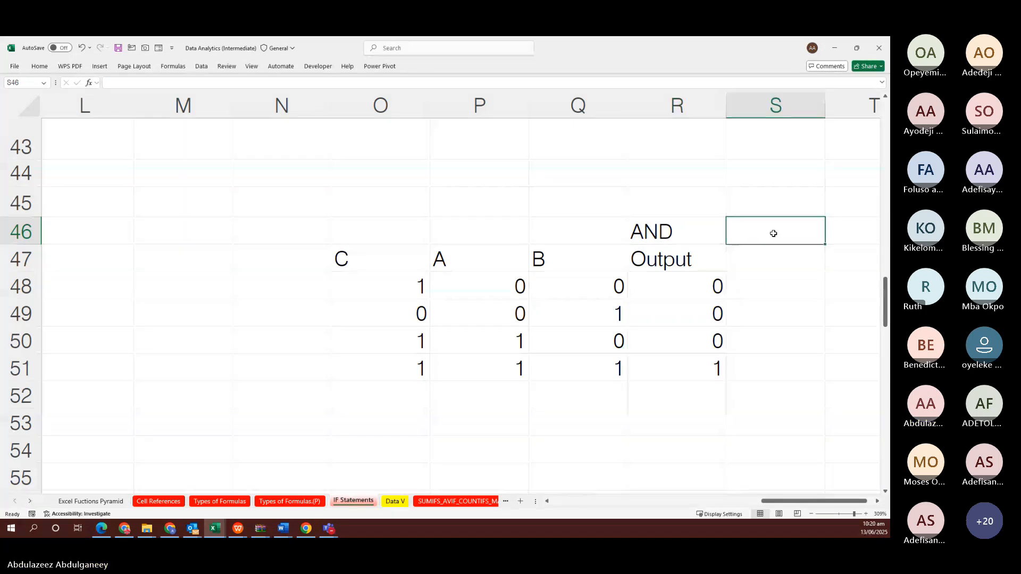
pyautogui.write('OR')
pyautogui.click(776, 285)
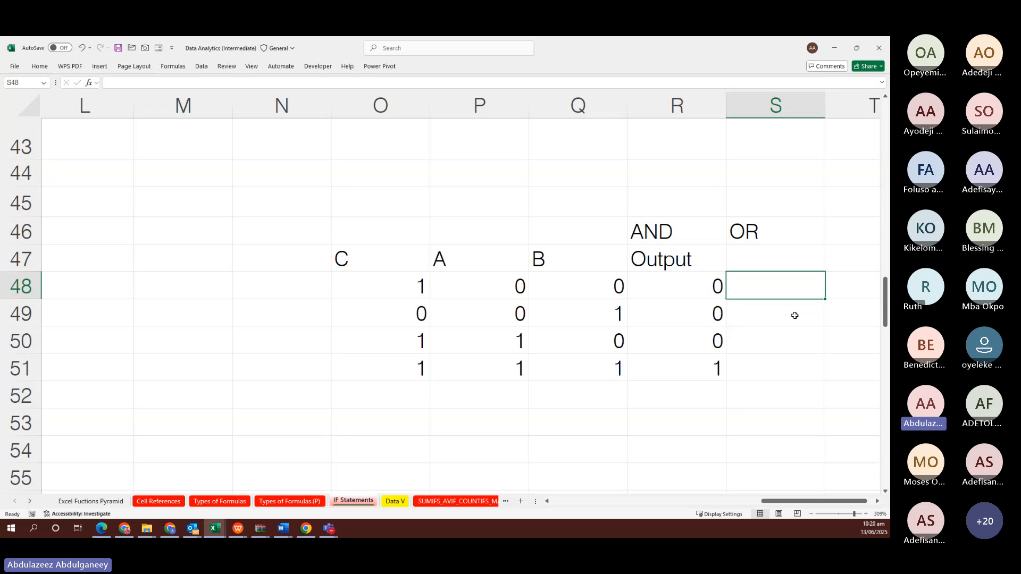
pyautogui.write('1')
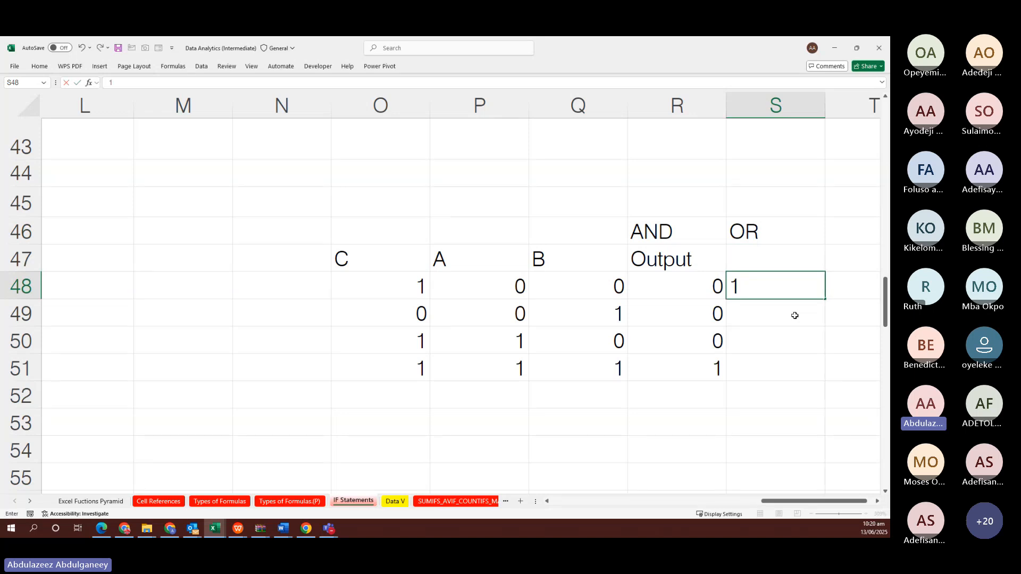
pyautogui.write(']')
pyautogui.press('Return')
pyautogui.press('Return')
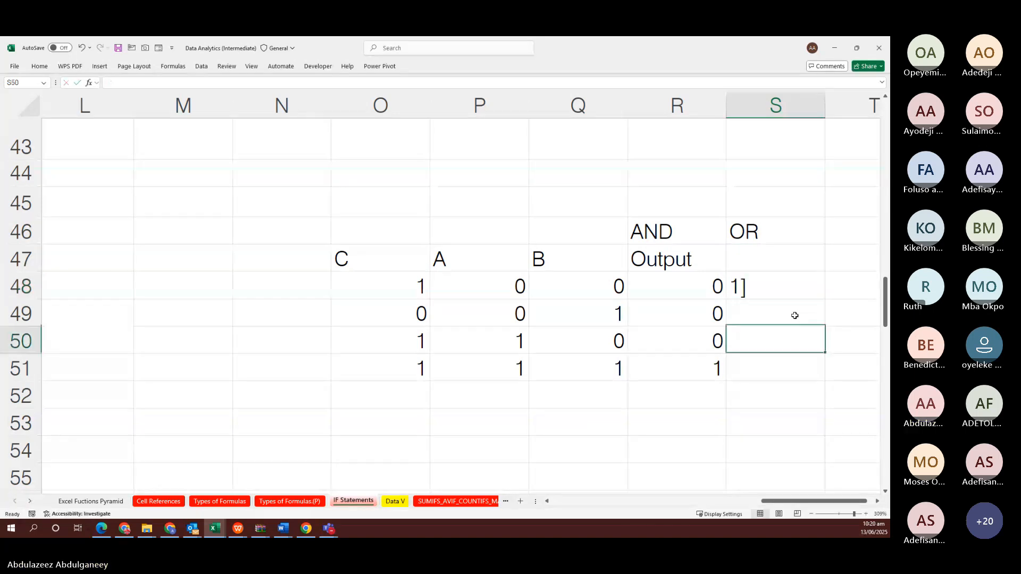
pyautogui.press('Up')
pyautogui.press('Up')
pyautogui.press('BackSpace')
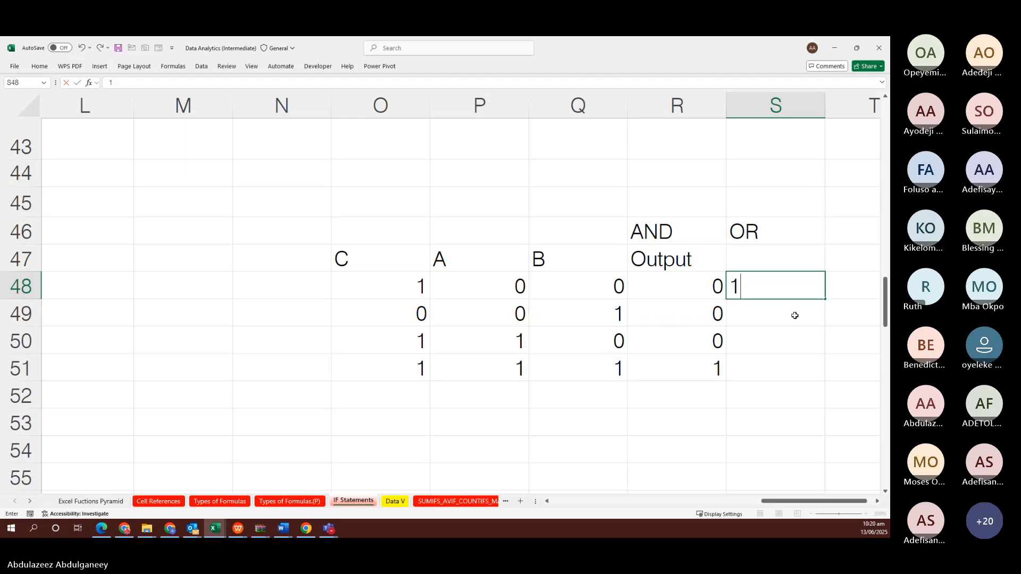
pyautogui.press('Return')
# Enter 1 in S49, S50 and S51, redoing the misplaced last entry
pyautogui.write('1')
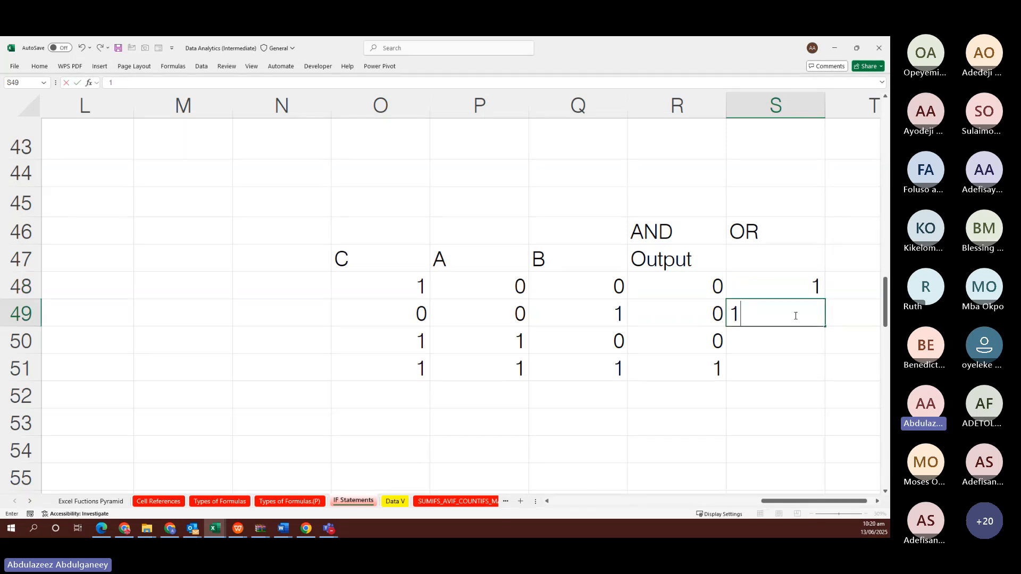
pyautogui.press('Return')
pyautogui.write('1')
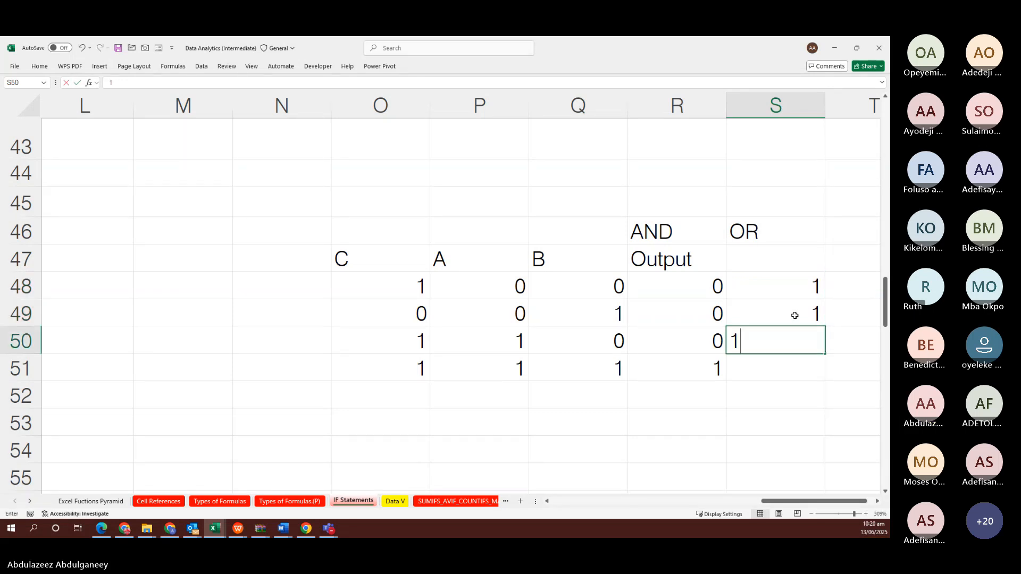
pyautogui.press('Return')
pyautogui.press('Return')
pyautogui.write('1')
pyautogui.press('Escape')
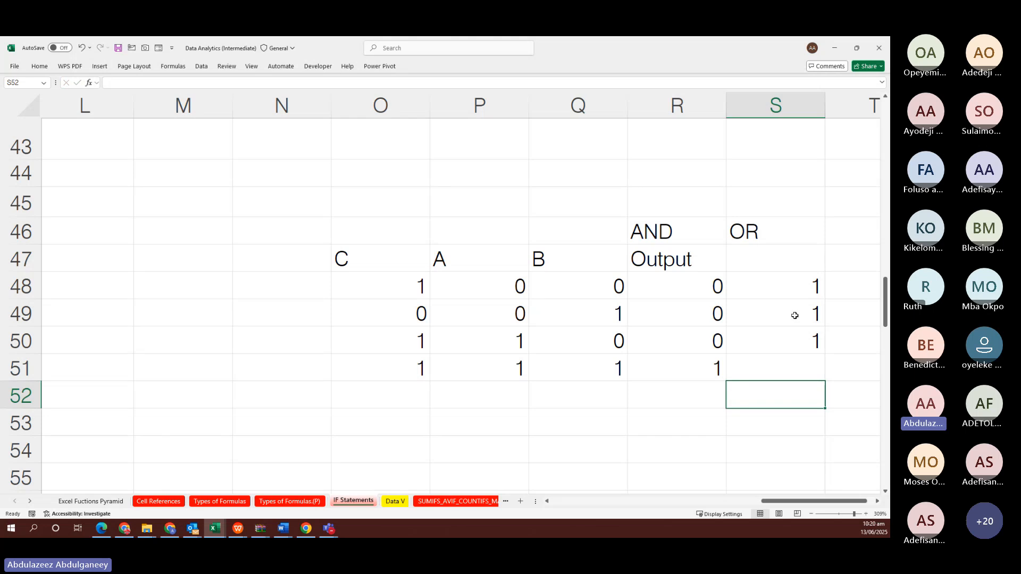
pyautogui.press('Up')
pyautogui.write('1')
pyautogui.press('Left')
pyautogui.press('Left')
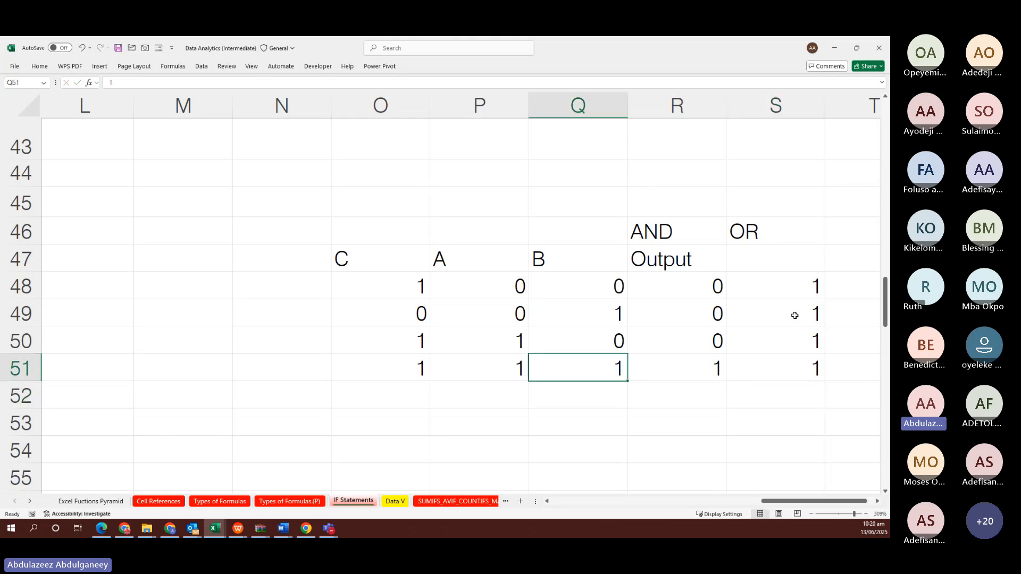
# Scroll back to the revenue table and select cell I46 beside it
pyautogui.scroll(-8, 795, 315)
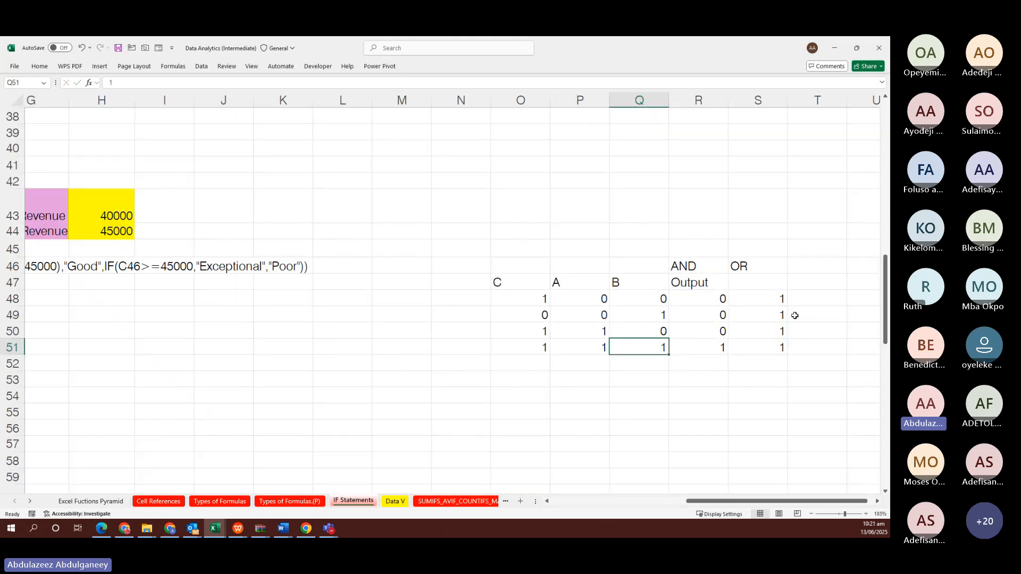
pyautogui.hscroll(-7, 794, 316)
pyautogui.scroll(1, 794, 315)
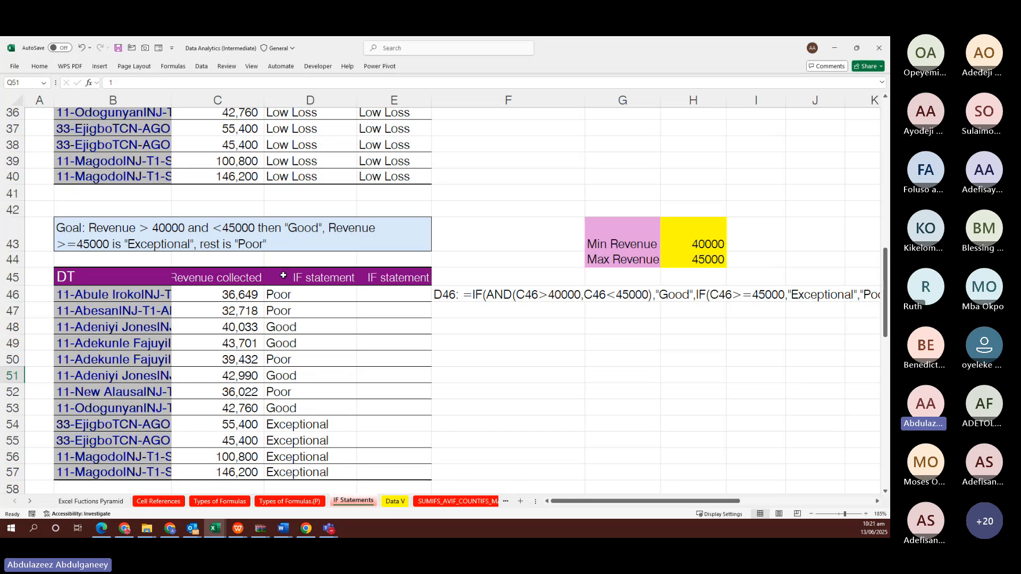
pyautogui.hscroll(2, 283, 276)
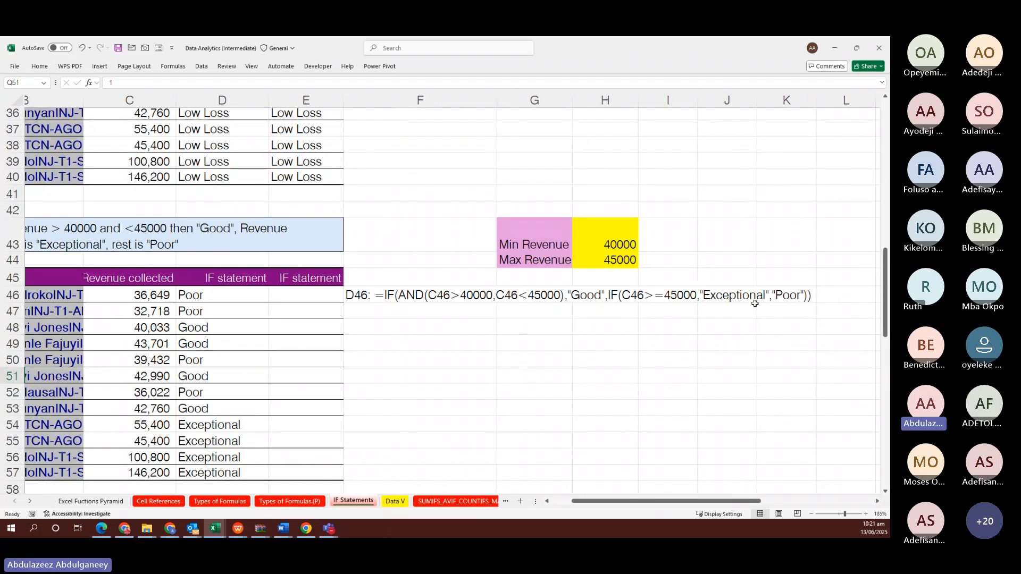
pyautogui.click(663, 294)
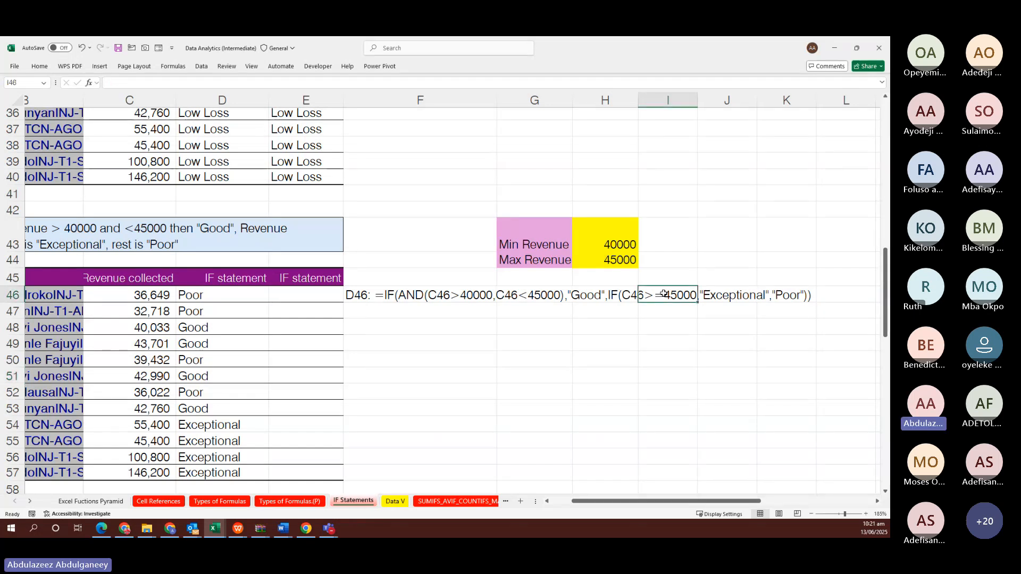
# Enter =AND(C46>40000,C46<45000) in I46, which returns FALSE
pyautogui.write('=A')
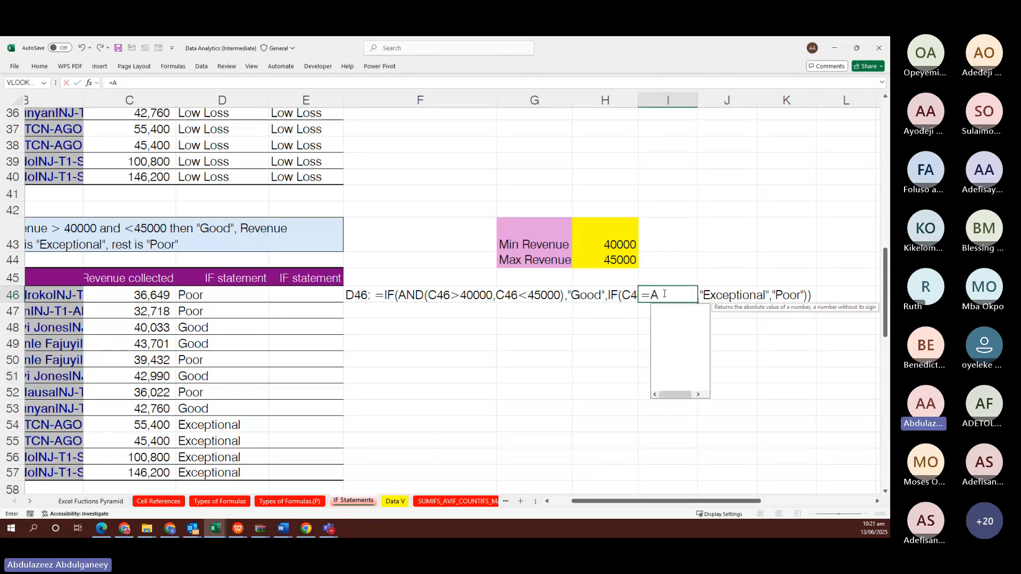
pyautogui.write('ND(')
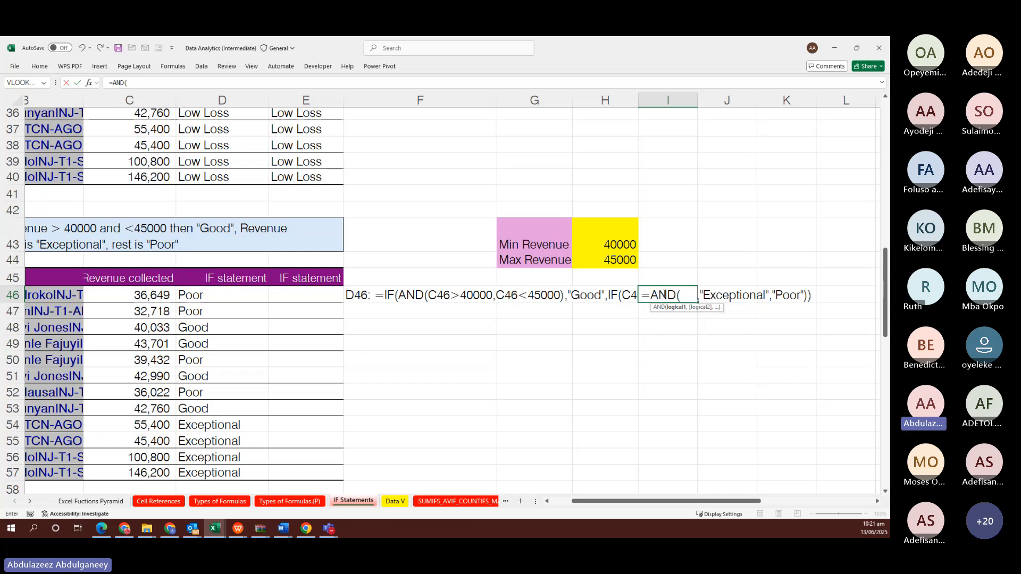
pyautogui.click(137, 296)
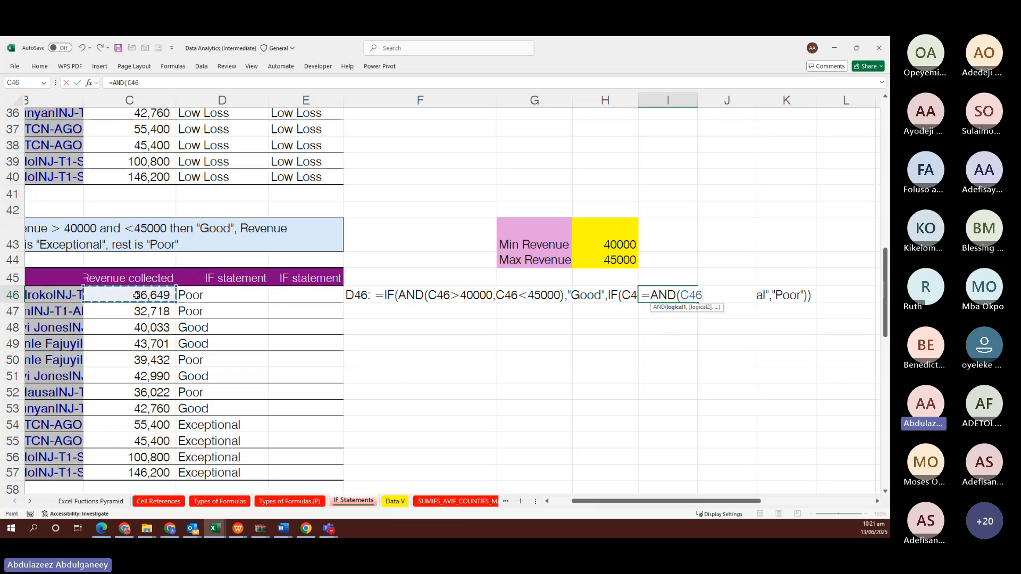
pyautogui.write('>40')
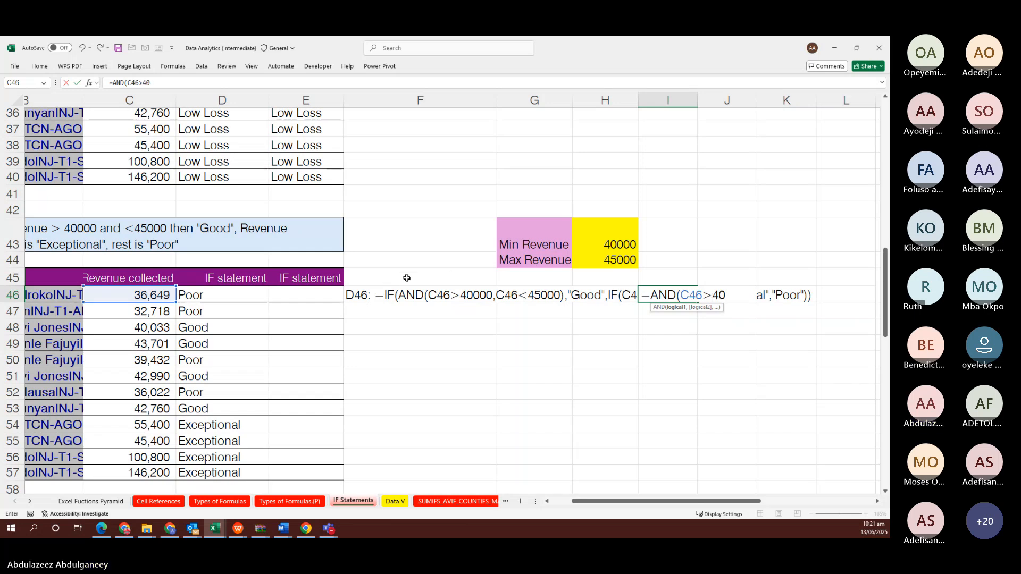
pyautogui.write('000')
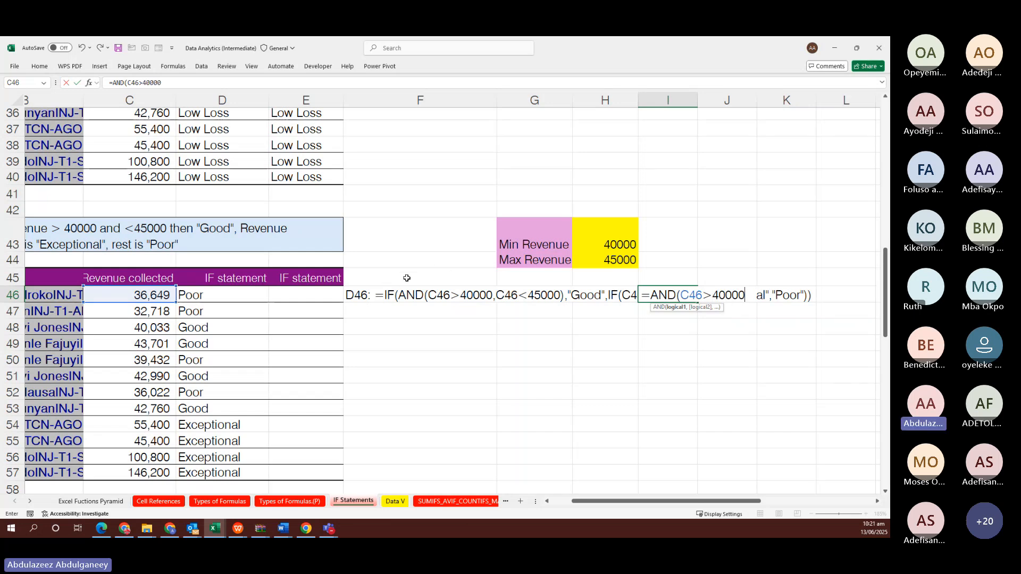
pyautogui.write(',')
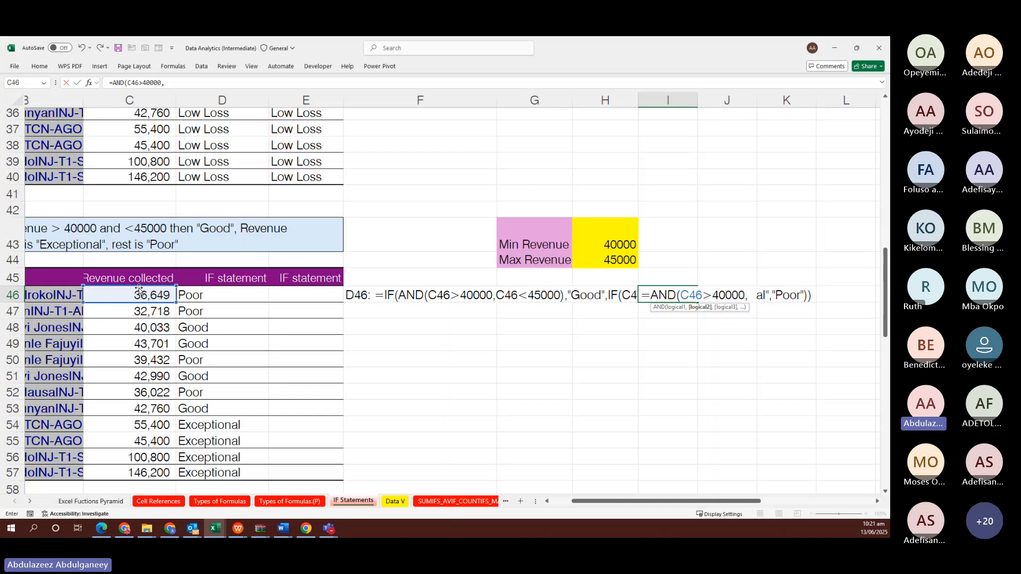
pyautogui.click(137, 295)
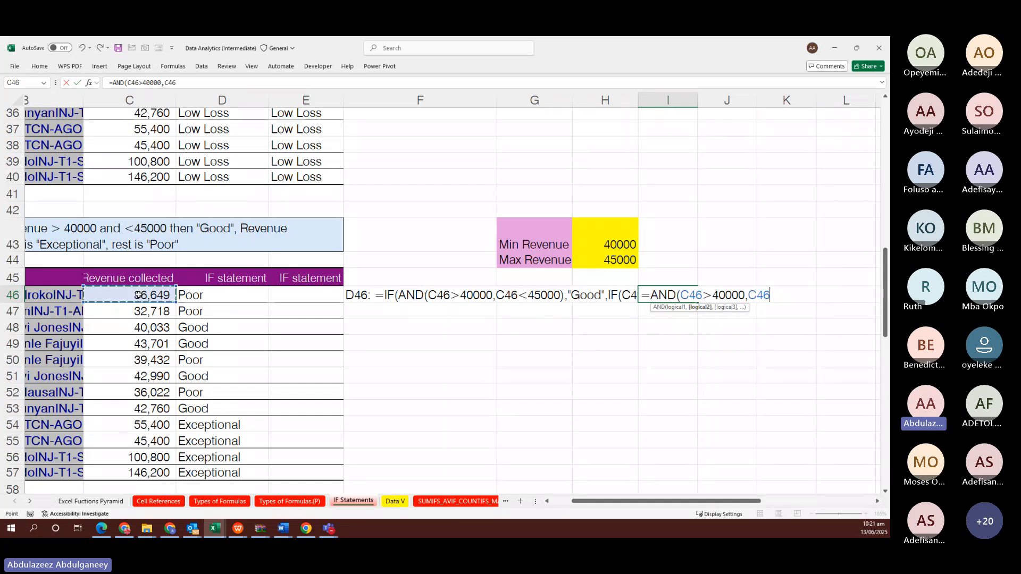
pyautogui.write('<')
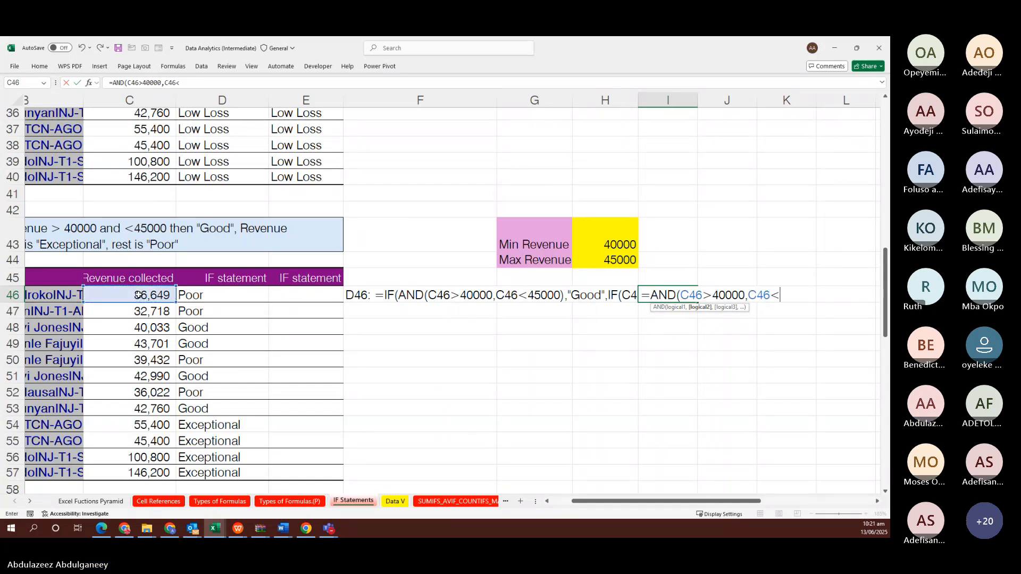
pyautogui.write('45000')
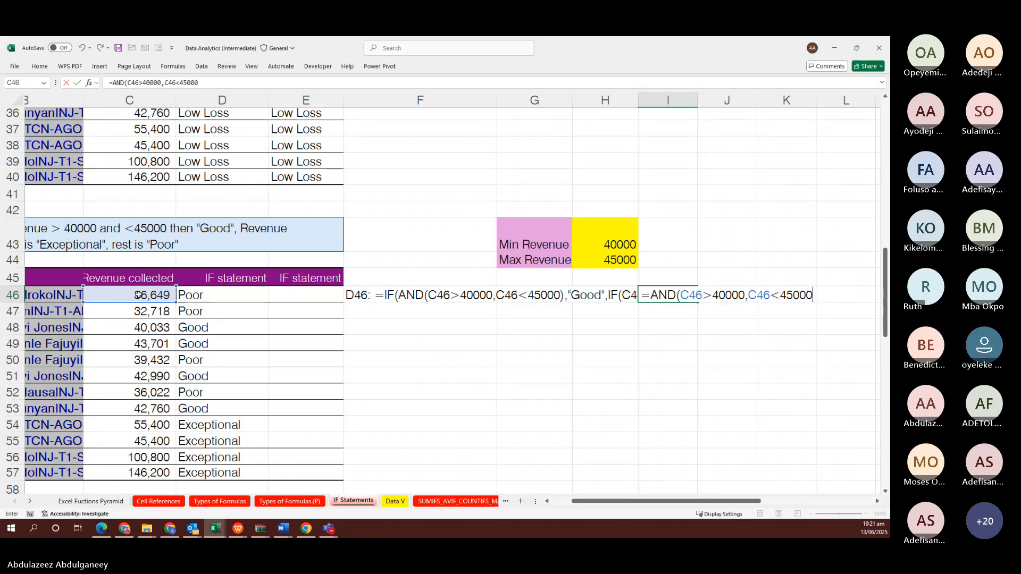
pyautogui.press('Return')
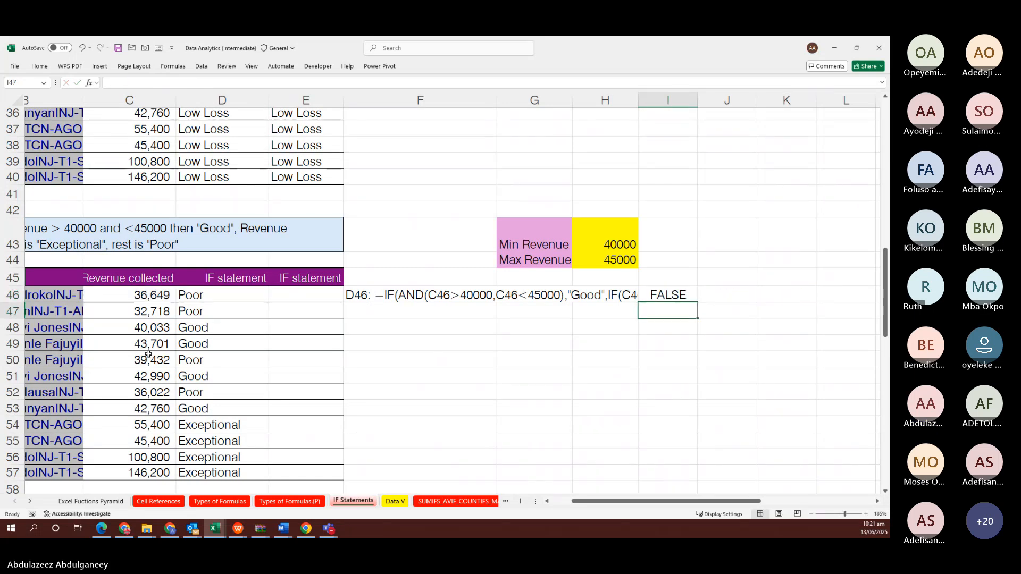
pyautogui.click(659, 295)
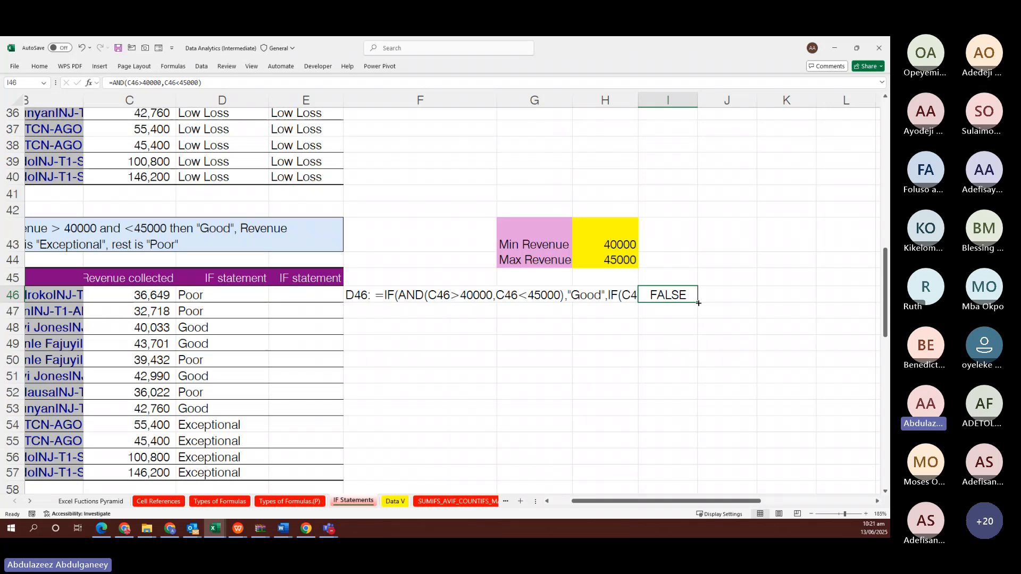
# Fill the AND test down to I57 and check the copied formulas against C46
pyautogui.moveTo(696, 300); pyautogui.dragTo(684, 481)
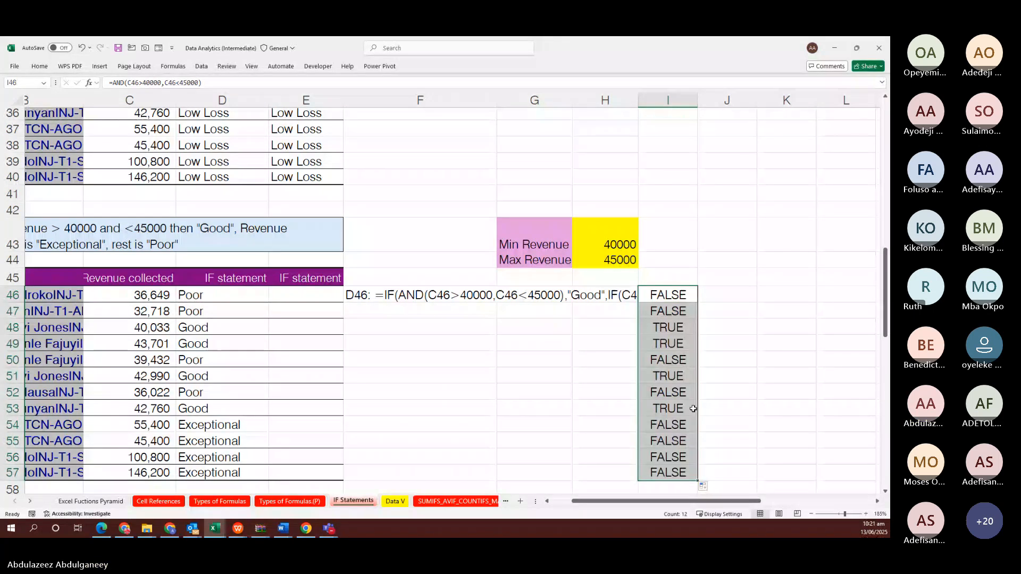
pyautogui.click(671, 327)
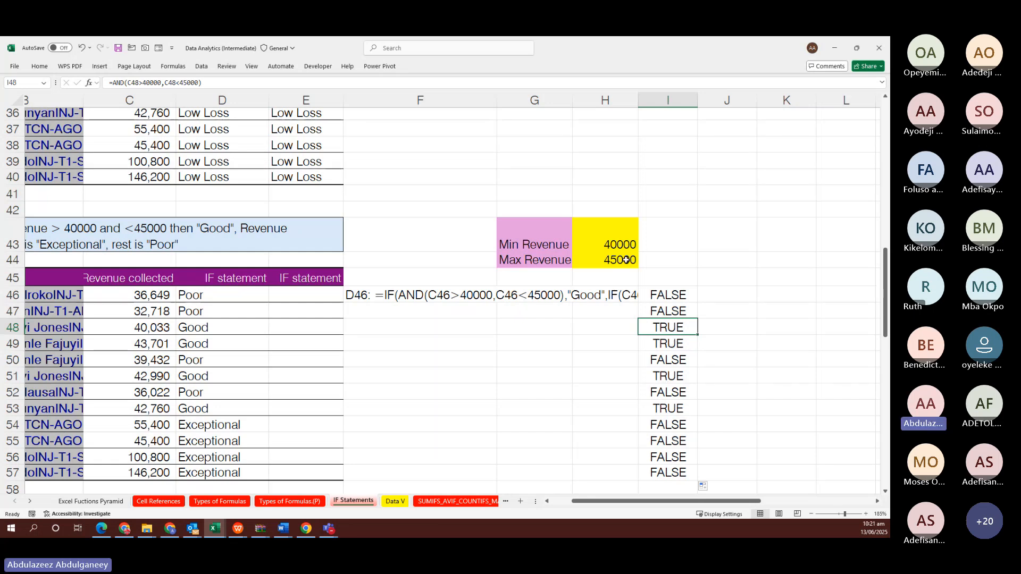
pyautogui.click(665, 296)
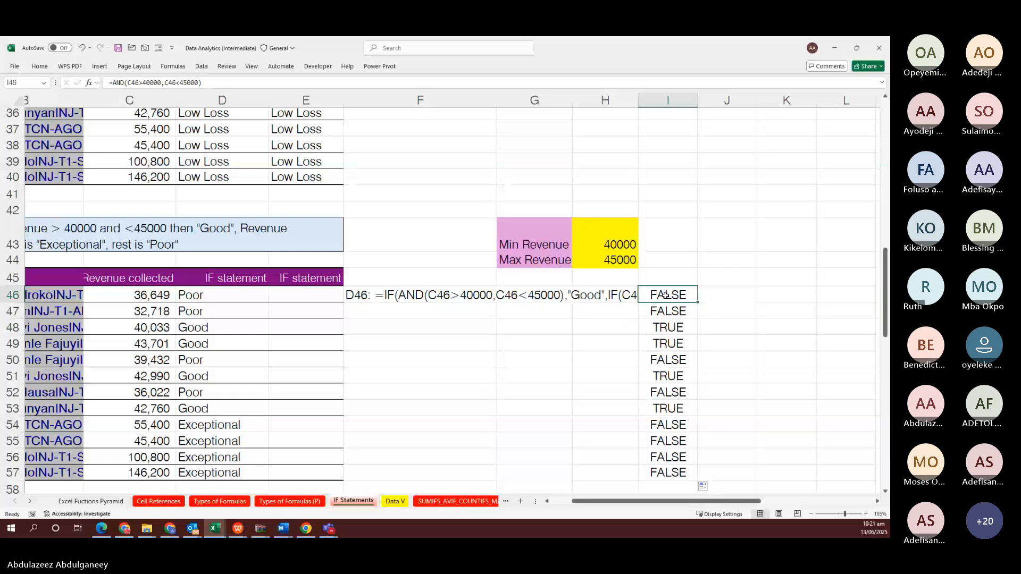
pyautogui.click(153, 297)
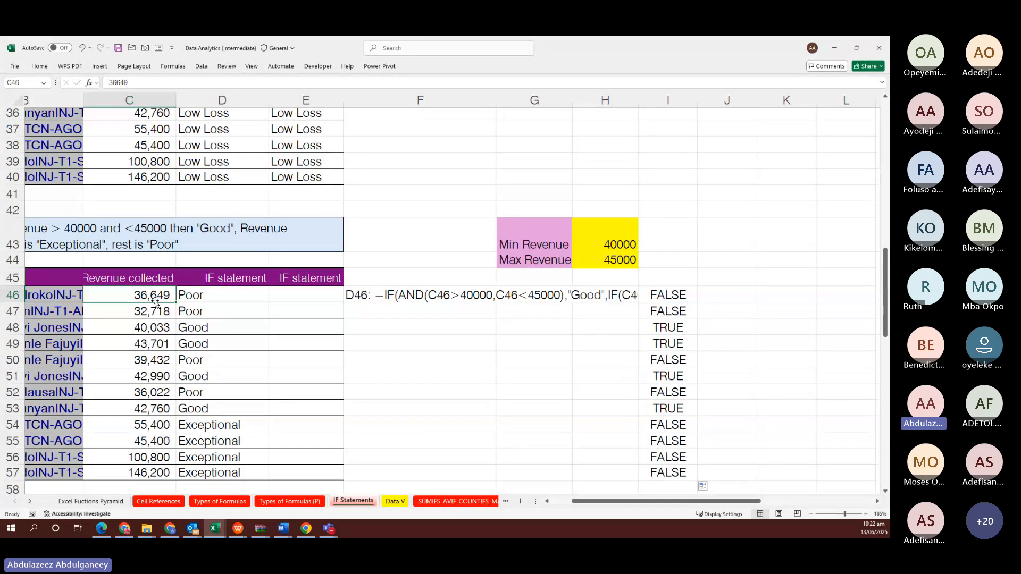
pyautogui.hscroll(-2, 155, 303)
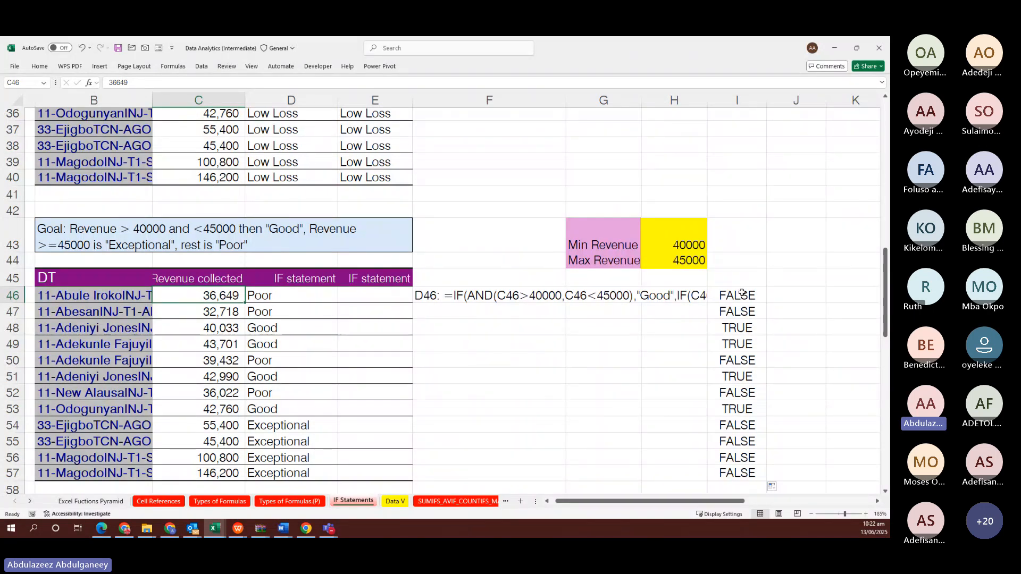
pyautogui.moveTo(741, 294); pyautogui.dragTo(744, 419)
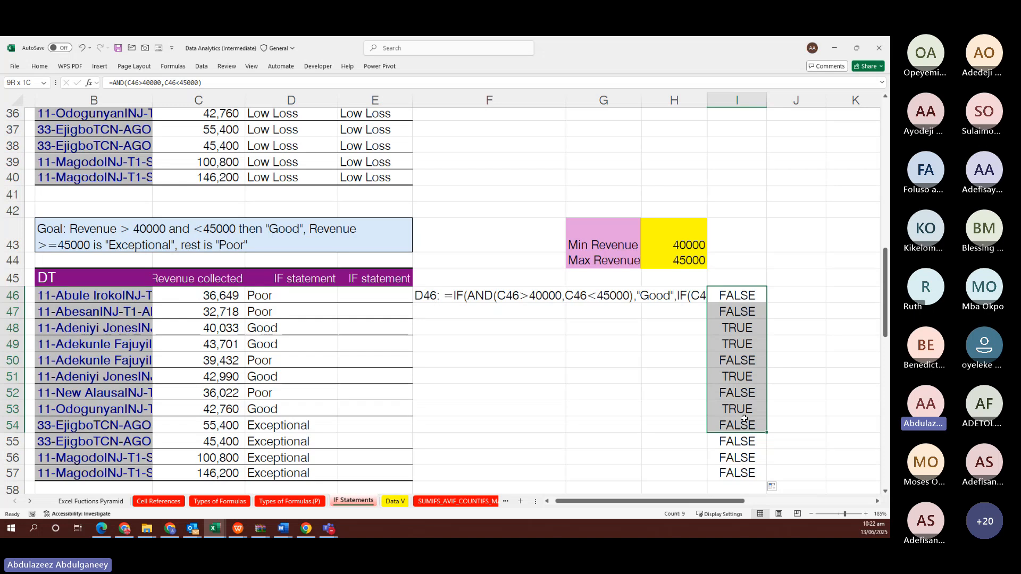
pyautogui.moveTo(744, 419); pyautogui.dragTo(744, 419)
# Clear the TRUE/FALSE test results from I46:I57
pyautogui.write('W')
pyautogui.press('Escape')
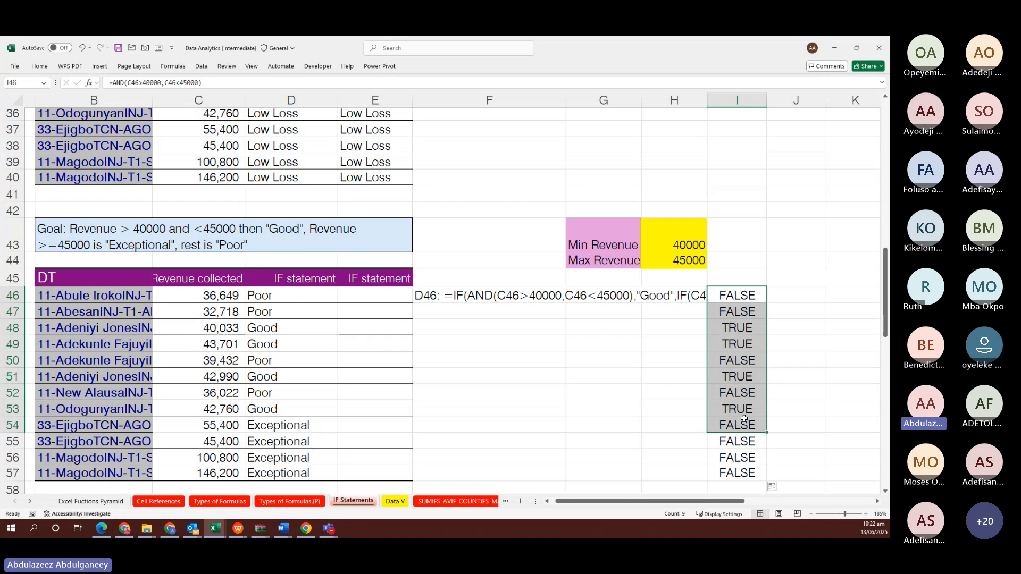
pyautogui.hotkey('shift', 'Down')
pyautogui.hotkey('shift', 'Down')
pyautogui.hotkey('shift', 'Down')
pyautogui.press('Delete')
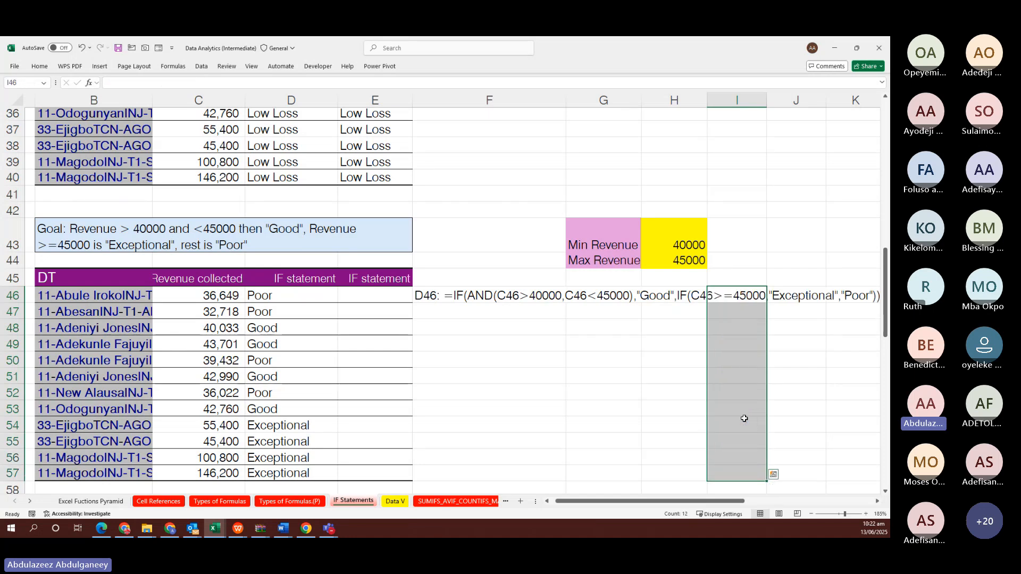
# In E46 type =IF(AND(C46>$H$43,C46<$H$44),"Good", using absolute Min/Max Revenue references
pyautogui.click(393, 291)
pyautogui.write('=')
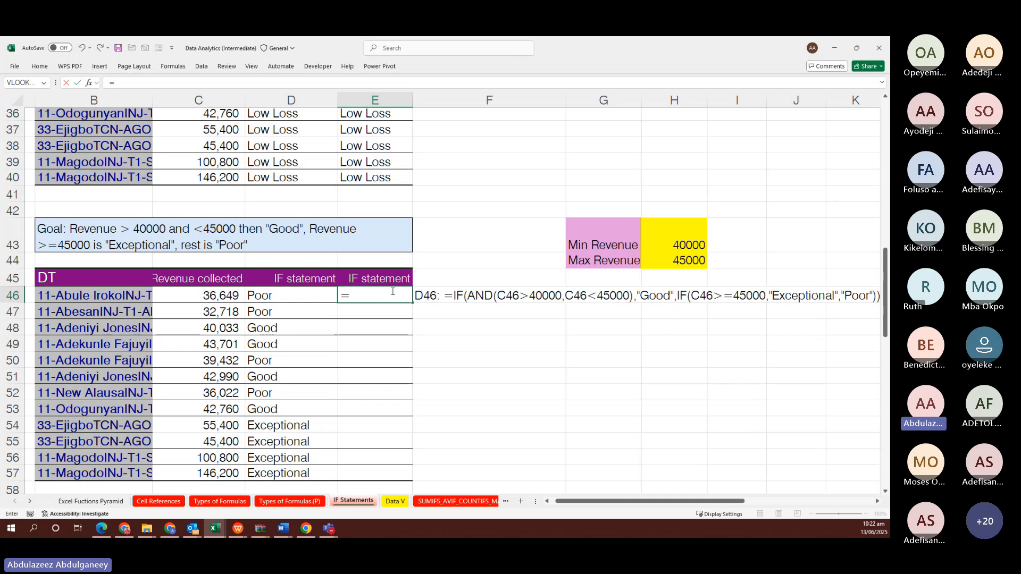
pyautogui.write('IF(')
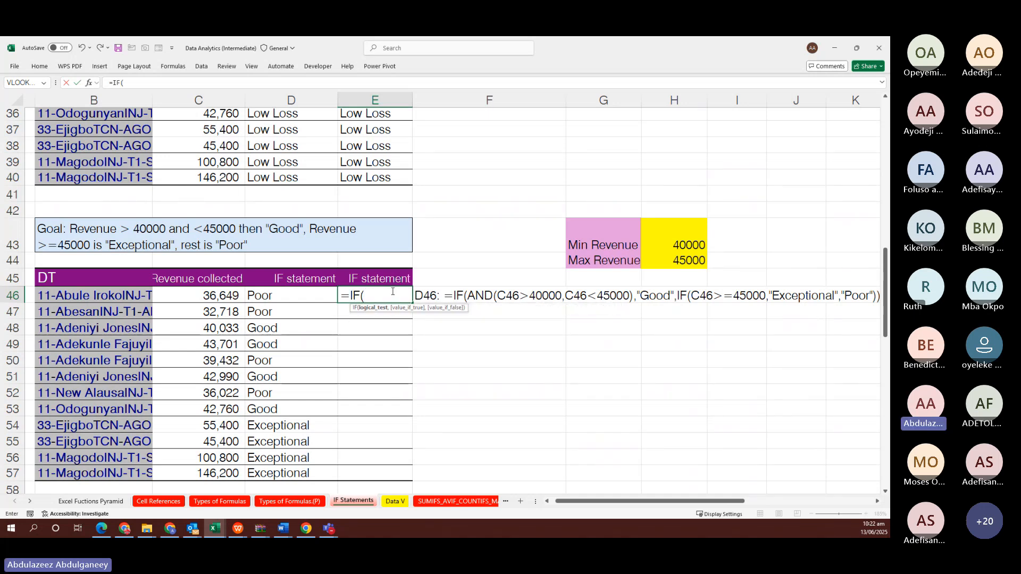
pyautogui.write('AND')
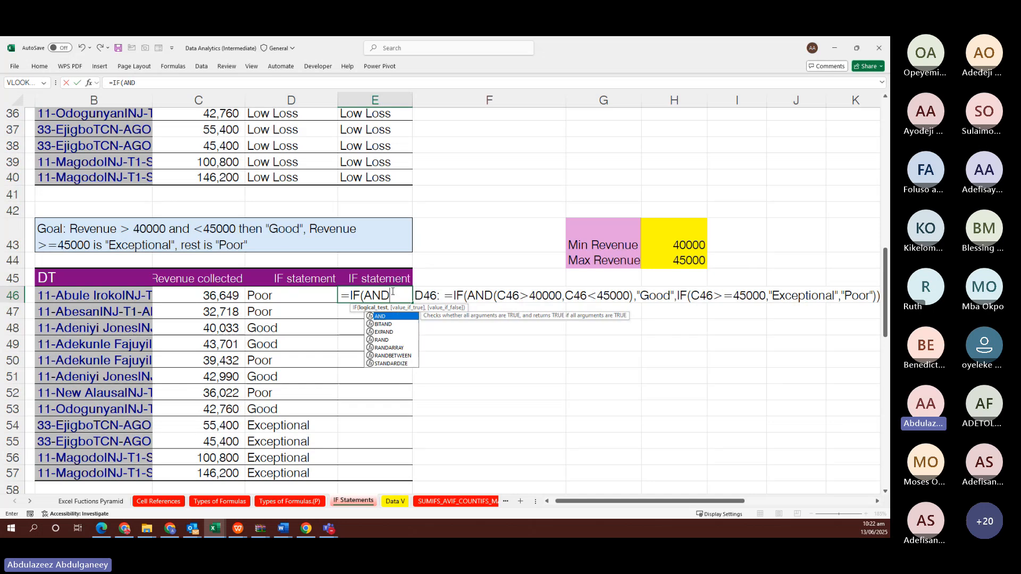
pyautogui.write('(')
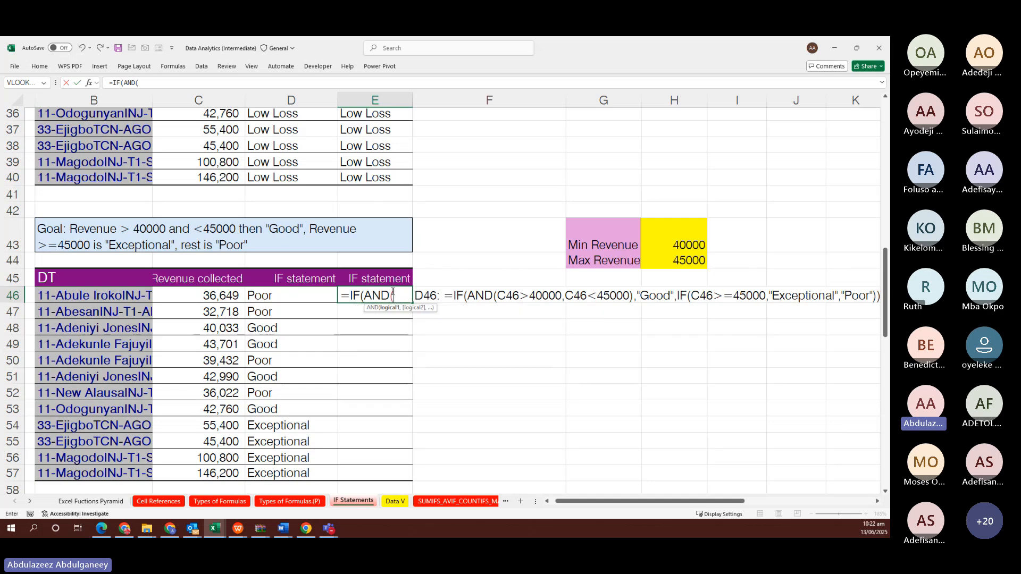
pyautogui.click(203, 297)
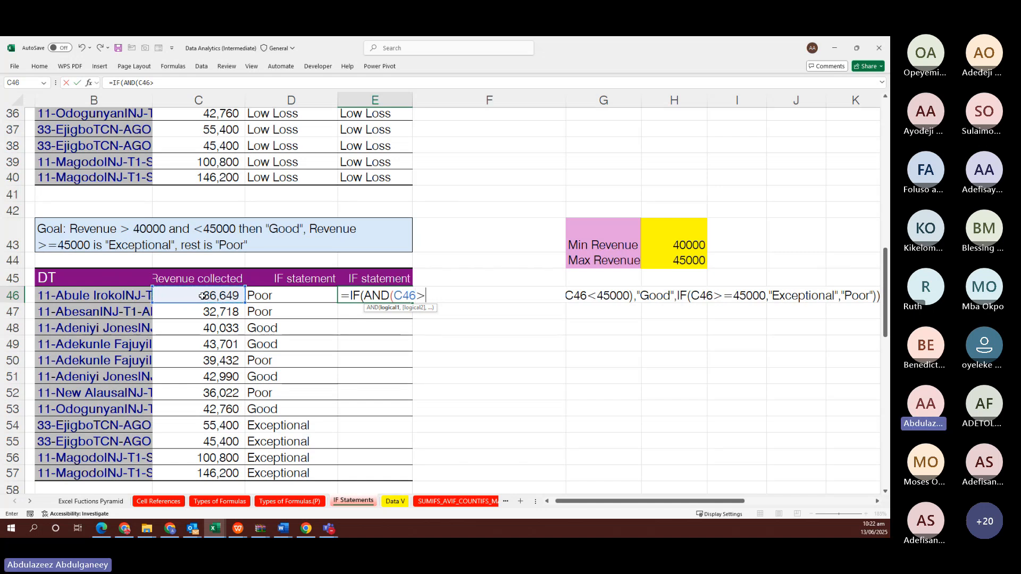
pyautogui.write('>')
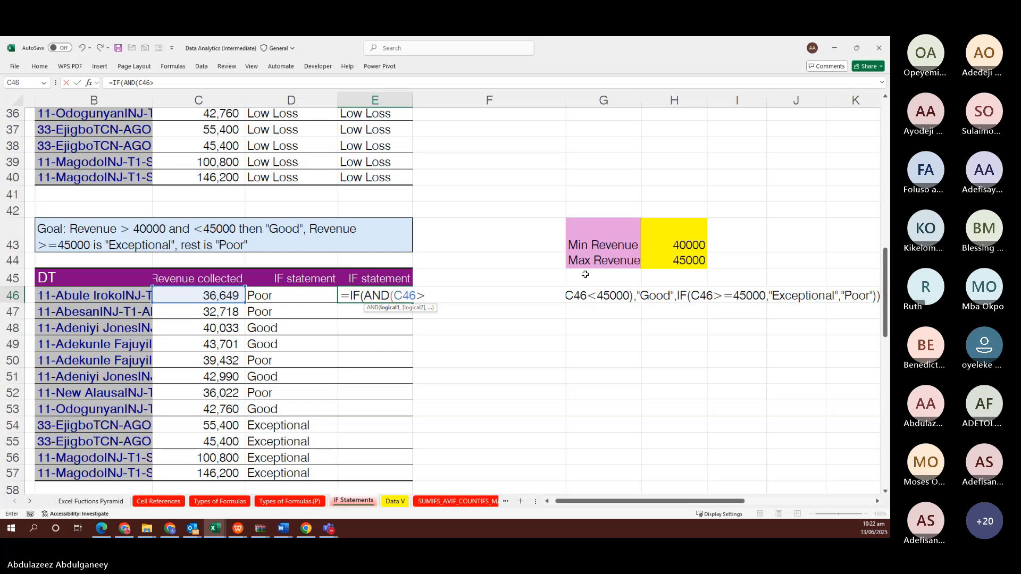
pyautogui.click(678, 243)
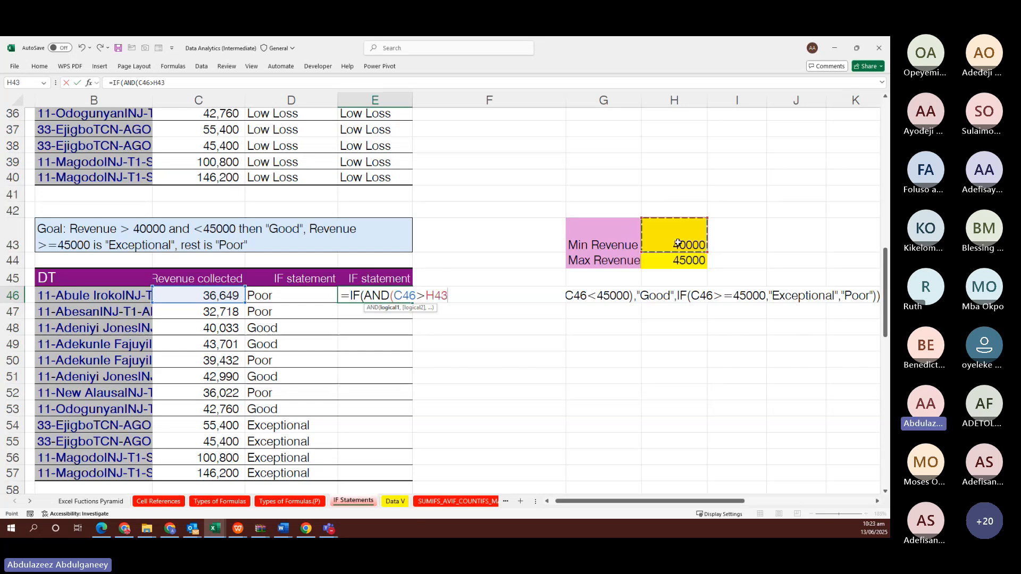
pyautogui.press('F4')
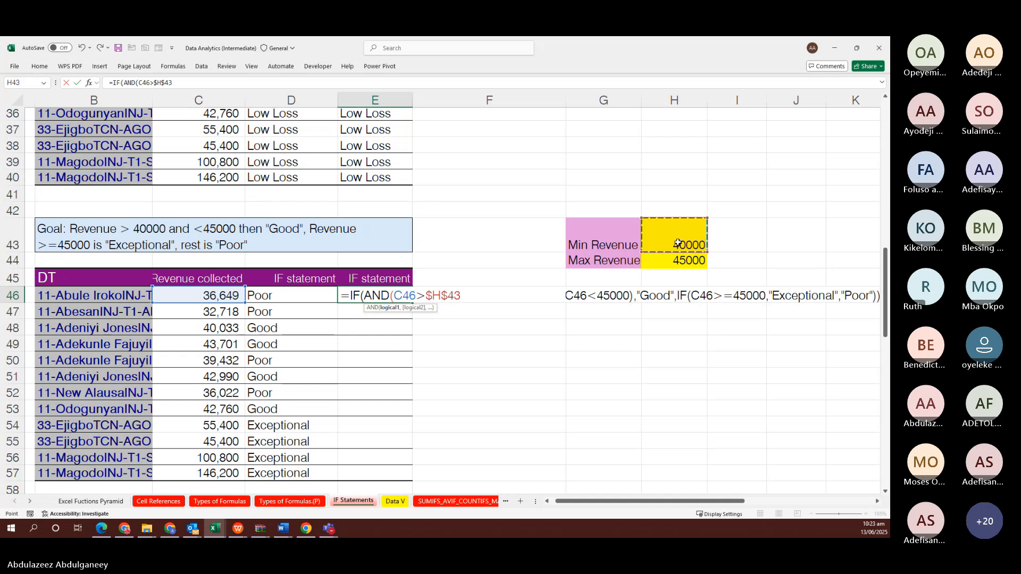
pyautogui.write(',')
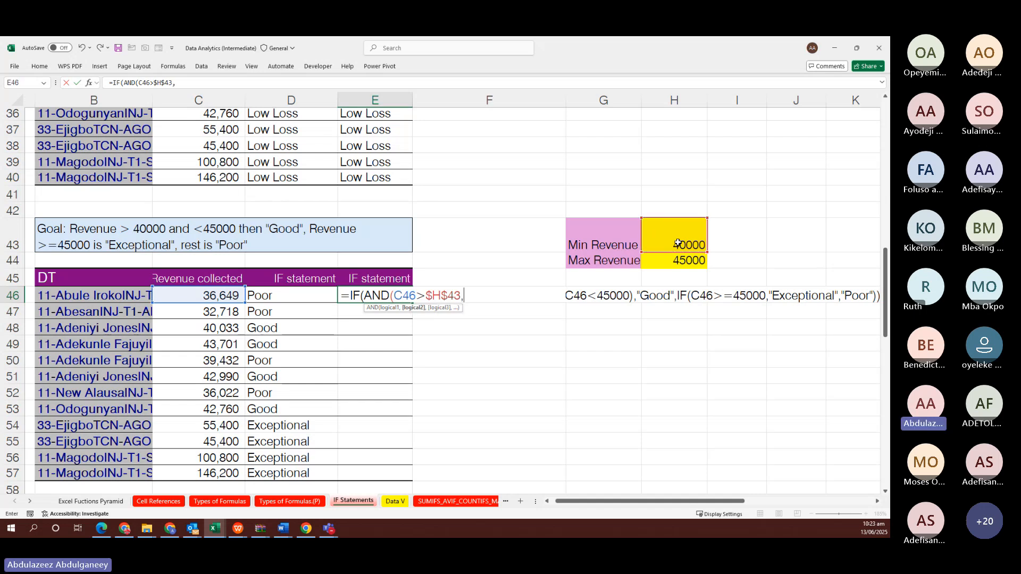
pyautogui.click(193, 294)
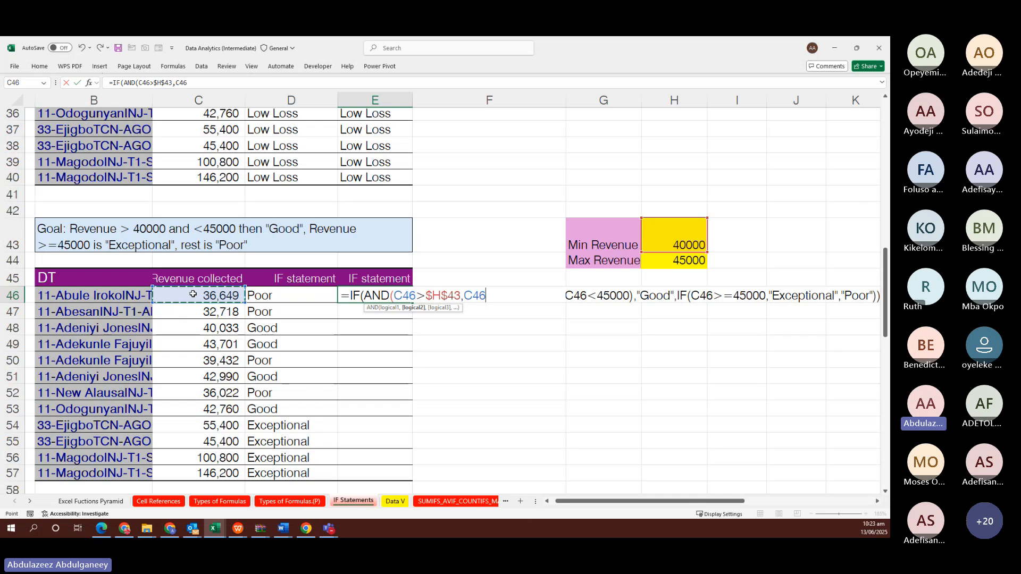
pyautogui.write('<')
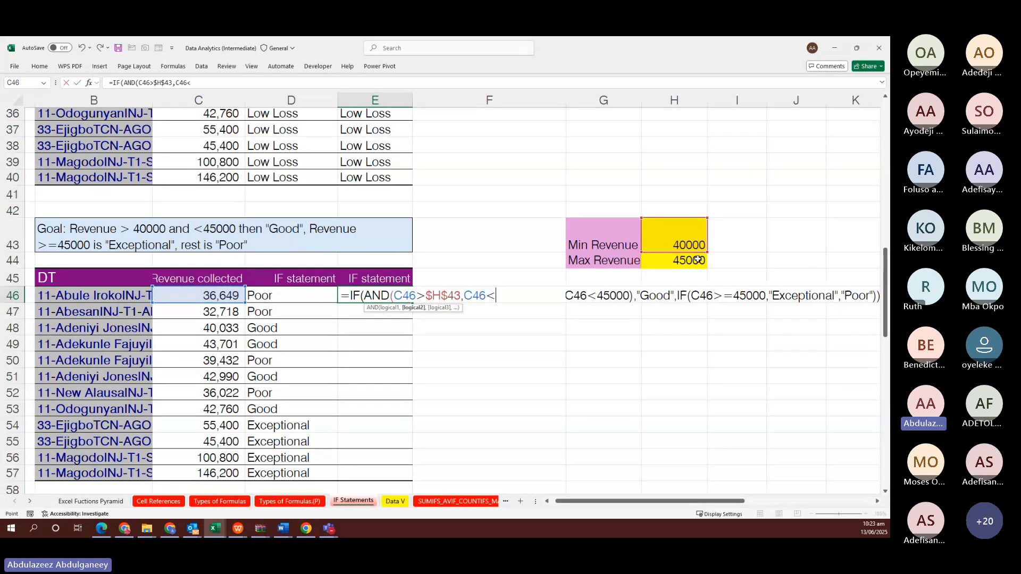
pyautogui.click(697, 259)
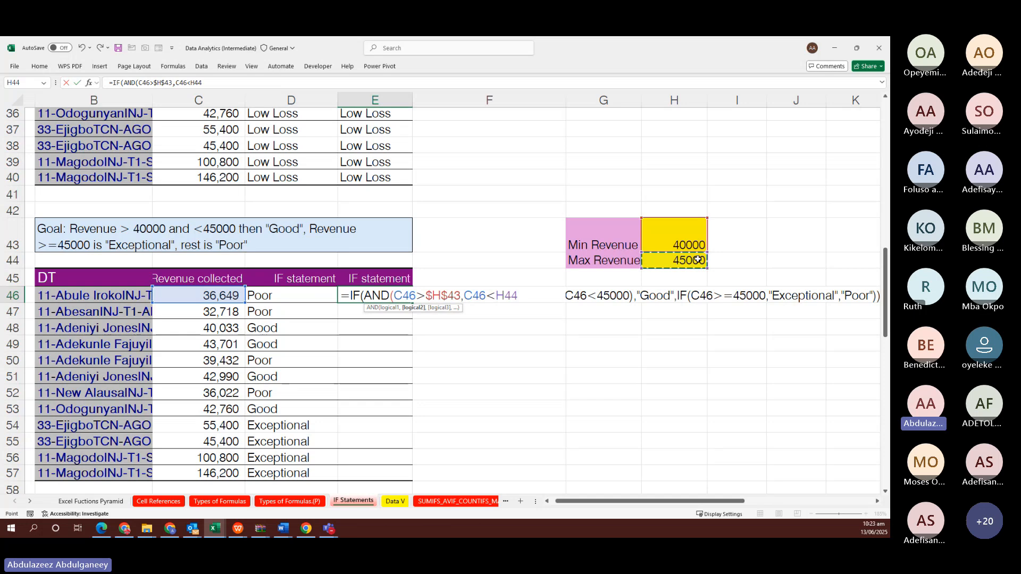
pyautogui.press('F4')
pyautogui.write(')')
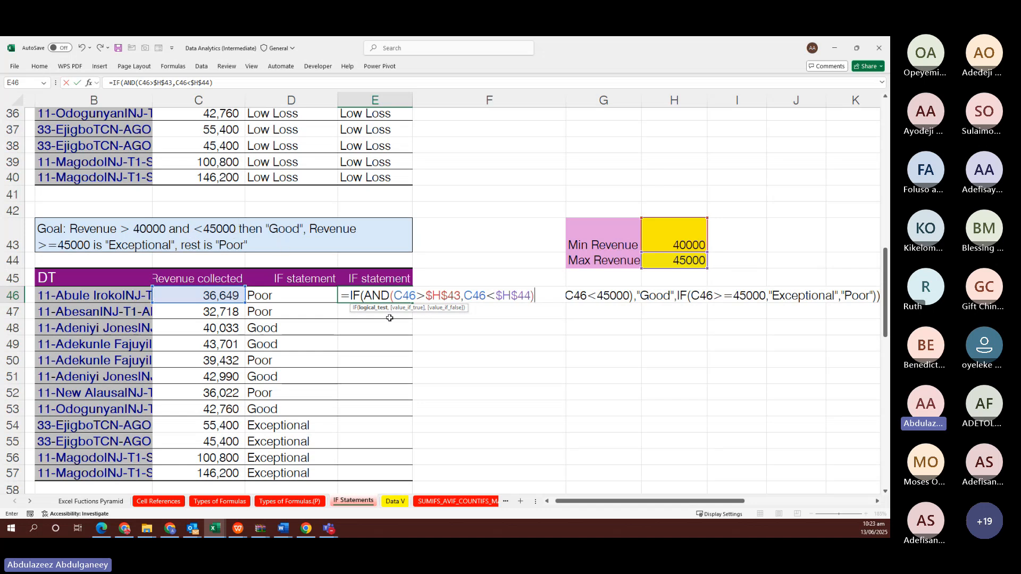
pyautogui.write(',')
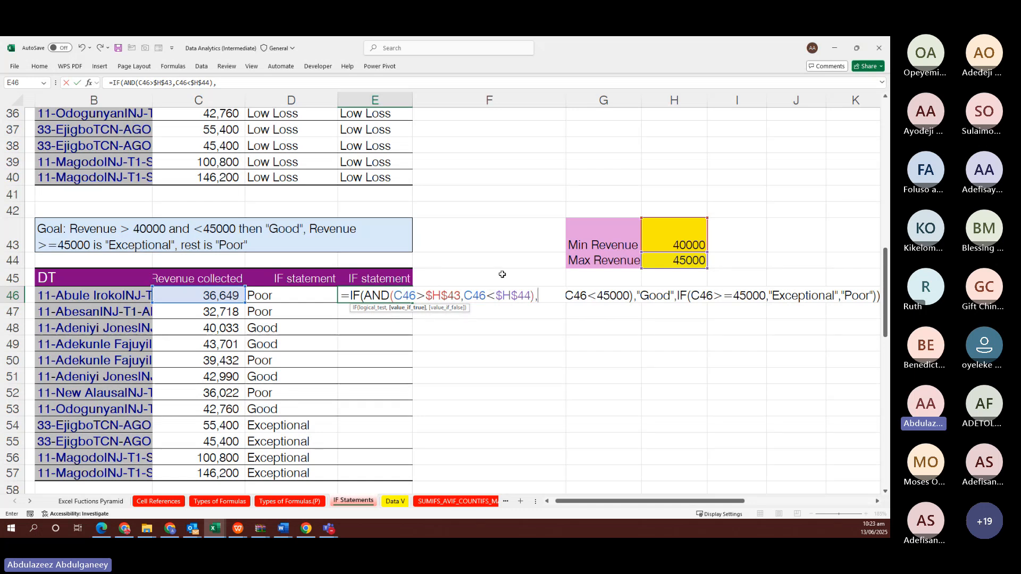
pyautogui.write('"Go')
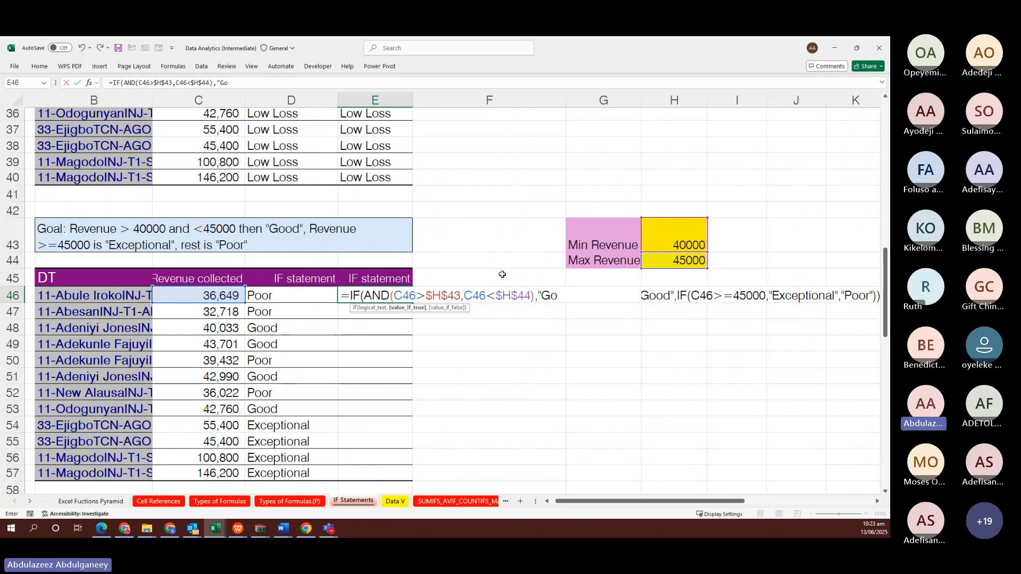
pyautogui.write('od"')
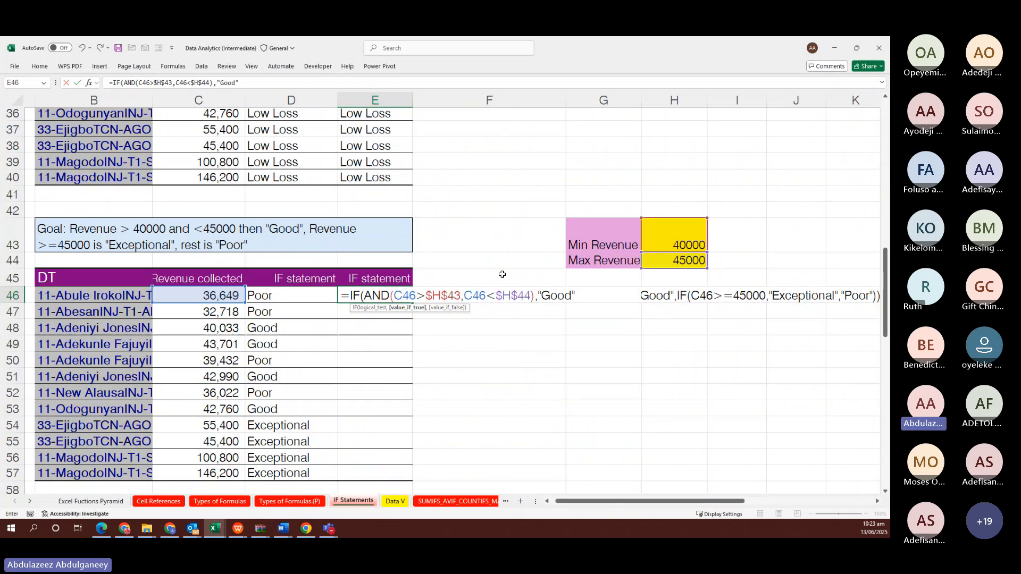
pyautogui.write(',')
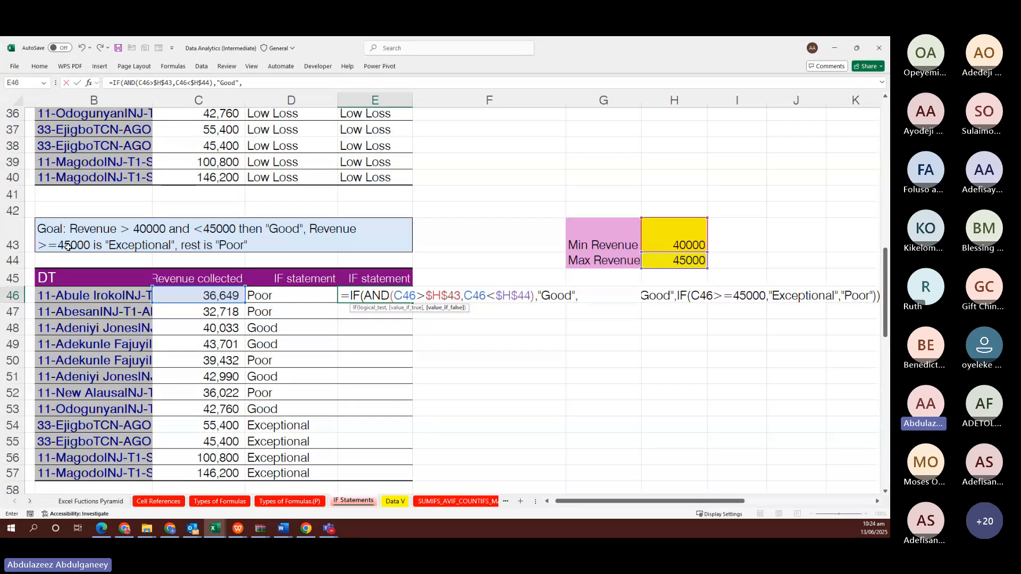
# Add IF(C46>=$H$44,"Exceptional","Poor") as the false branch of the E46 formula
pyautogui.write('IF(')
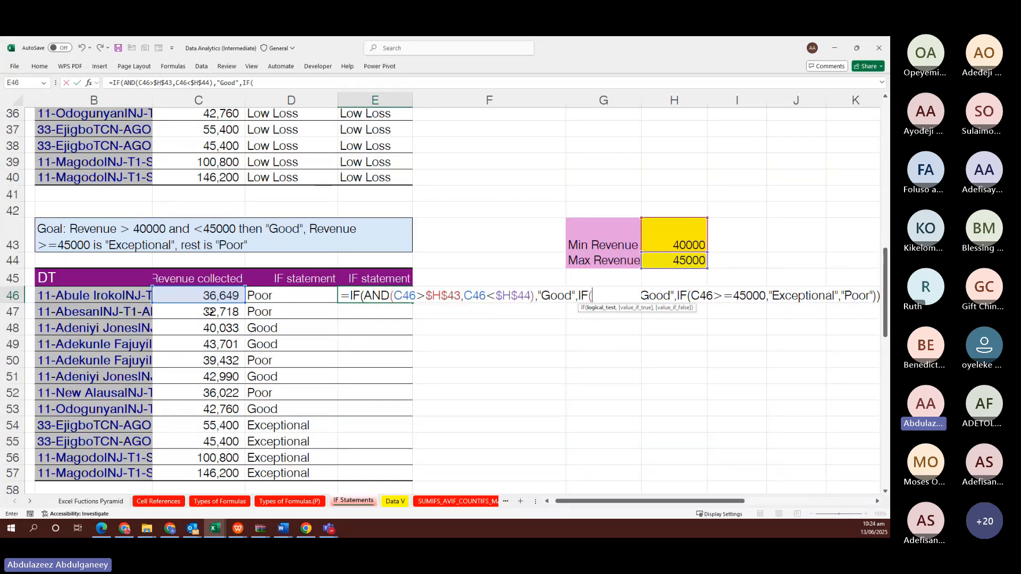
pyautogui.click(210, 291)
pyautogui.write('>')
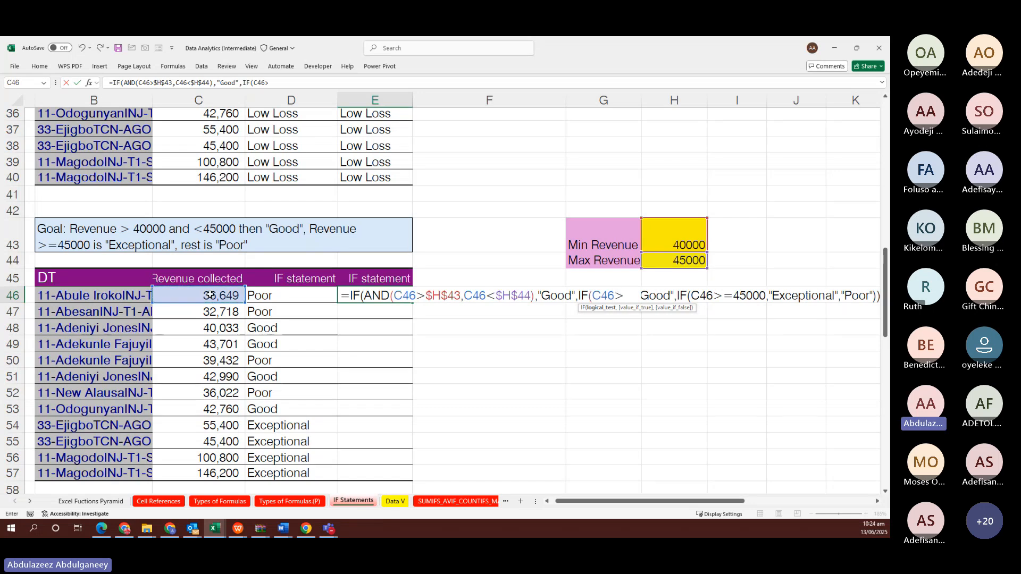
pyautogui.write('=')
pyautogui.click(696, 259)
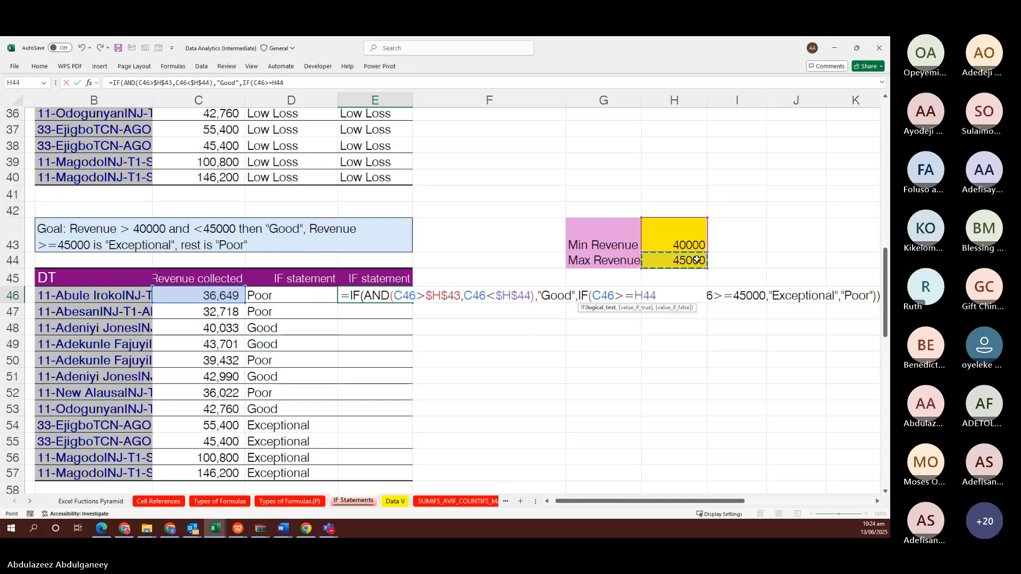
pyautogui.press('F4')
pyautogui.write(',')
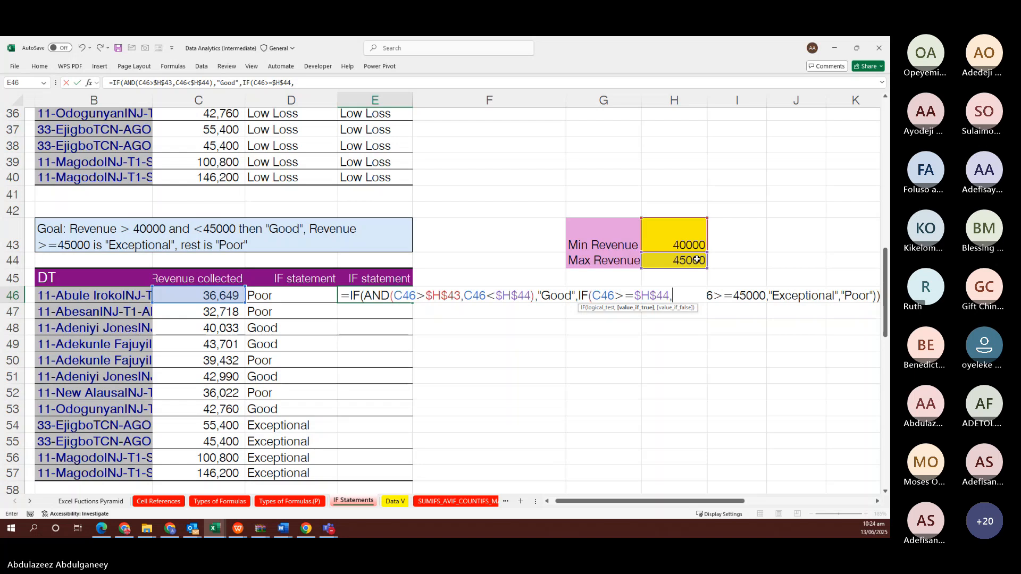
pyautogui.write('"Exceptional')
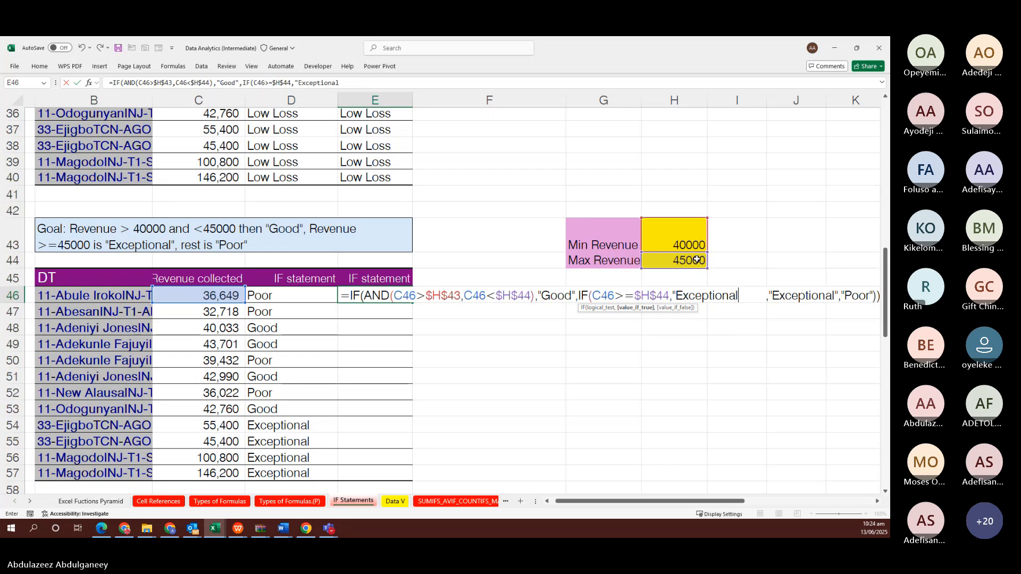
pyautogui.write('"')
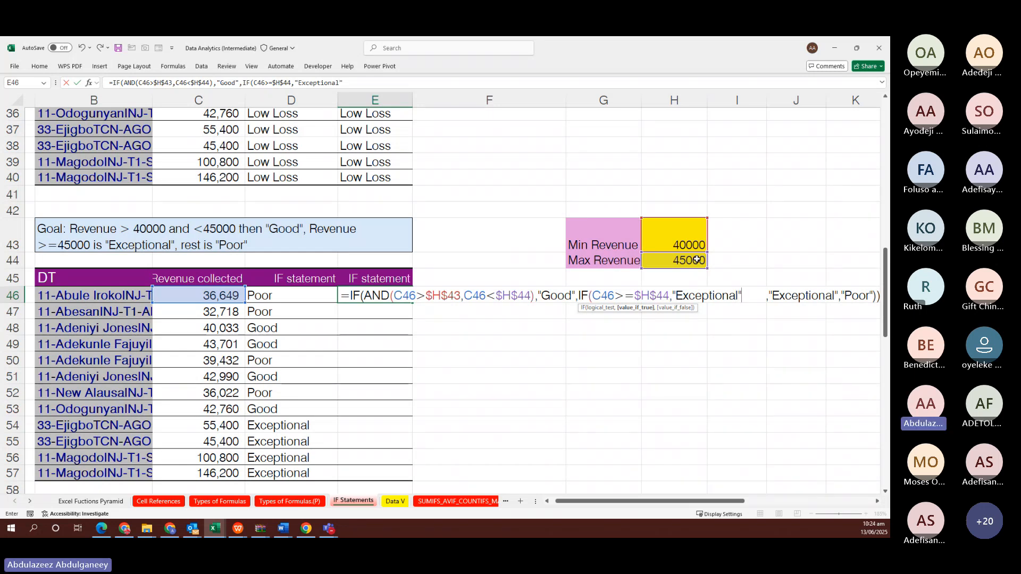
pyautogui.write(',')
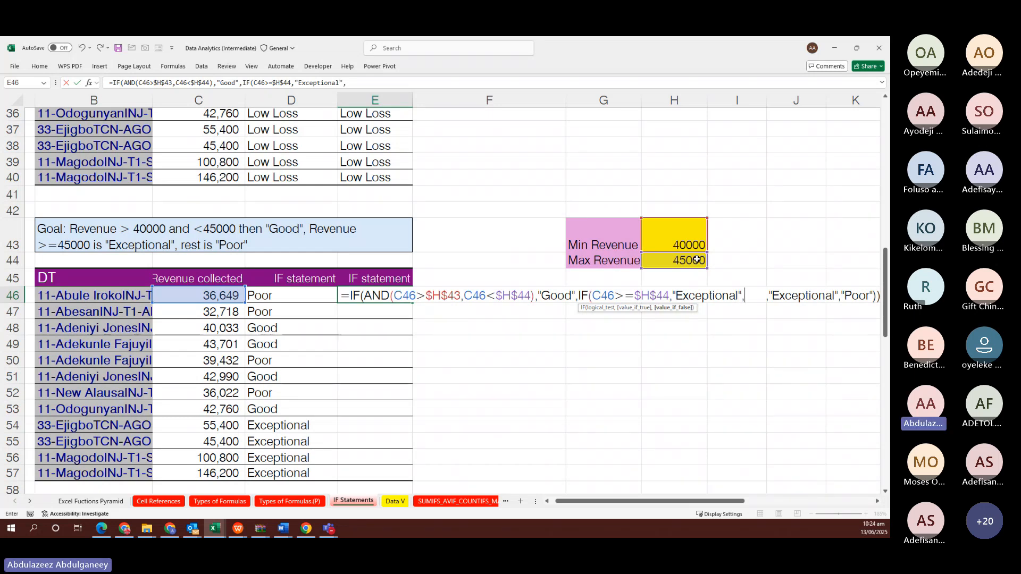
pyautogui.write('"Poor')
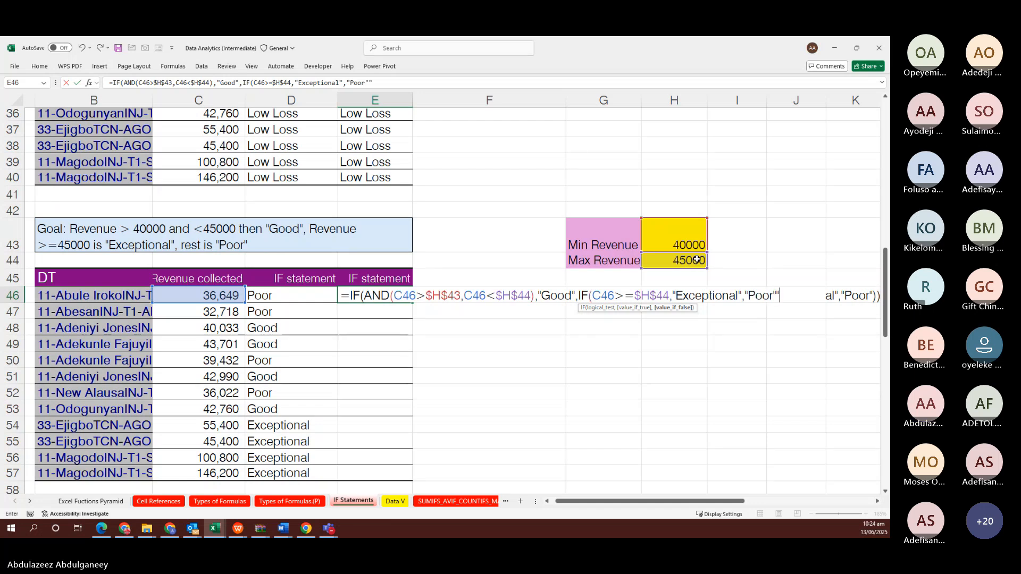
pyautogui.write('"')
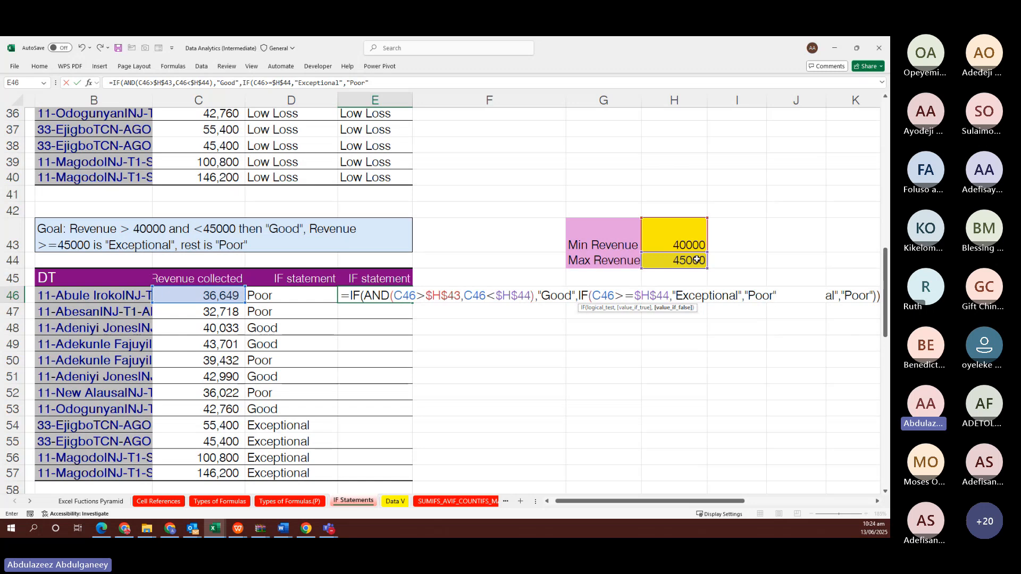
pyautogui.write(')')
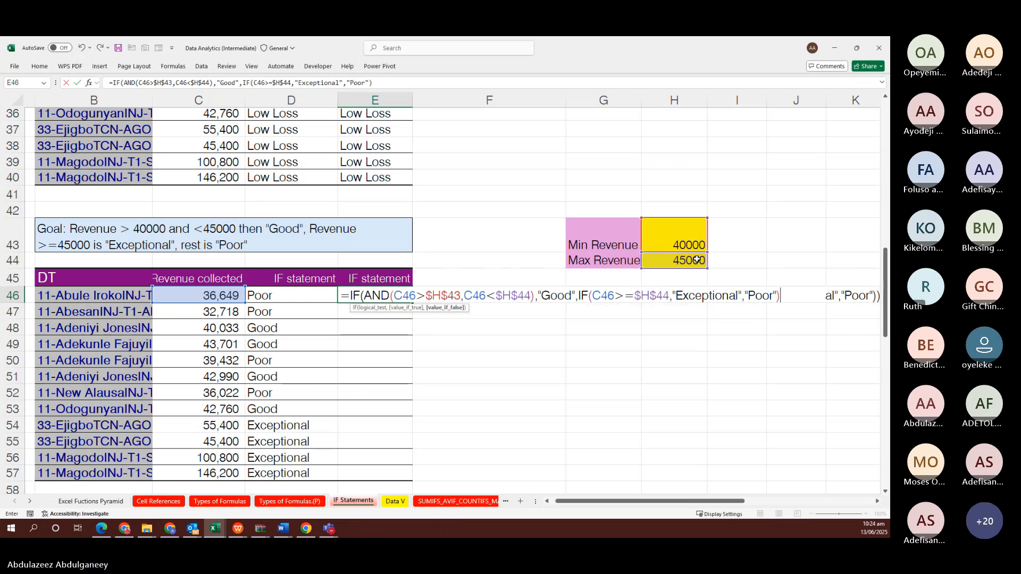
pyautogui.write(')')
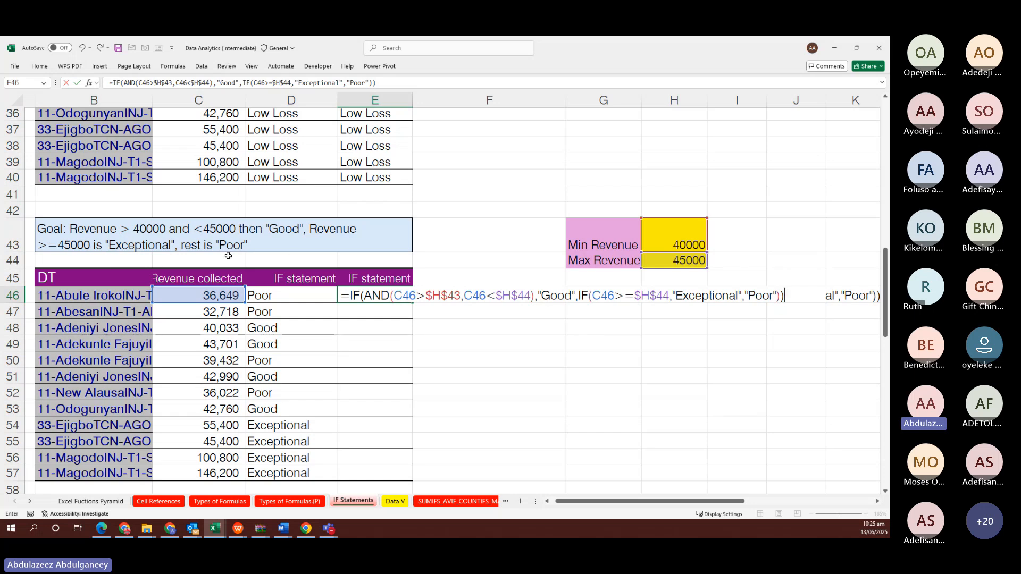
# Commit the E46 formula and fill it down through E57 with Ctrl+Enter
pyautogui.hotkey('ctrl', 'Return')
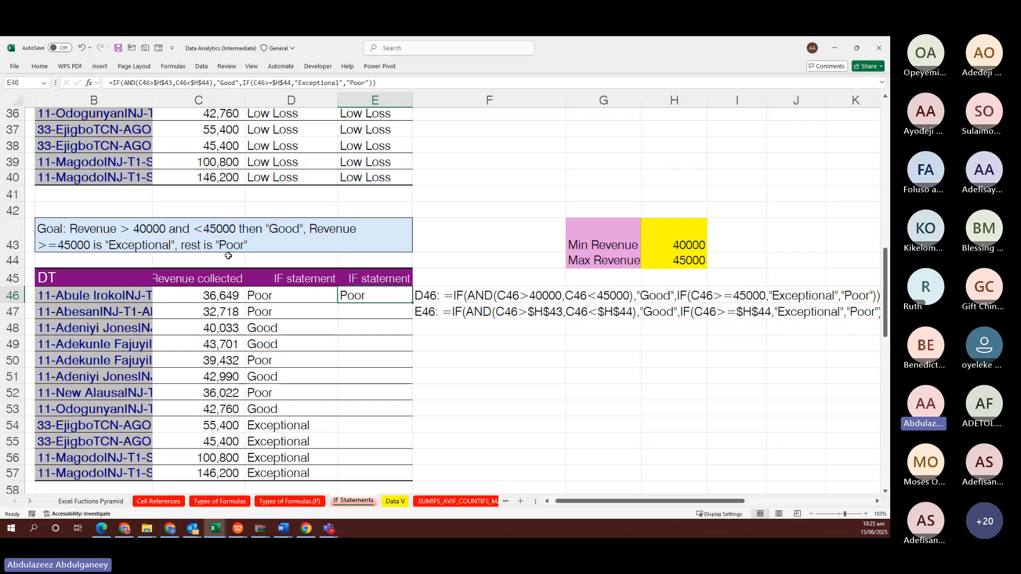
pyautogui.hotkey('shift', 'Down')
pyautogui.hotkey('shift', 'Down')
pyautogui.hotkey('shift', 'Down')
pyautogui.hotkey('shift', 'Down')
pyautogui.hotkey('shift', 'Down')
pyautogui.hotkey('shift', 'Down')
pyautogui.hotkey('shift', 'Down')
pyautogui.hotkey('shift', 'Down')
pyautogui.hotkey('shift', 'Down')
pyautogui.hotkey('shift', 'Down')
pyautogui.hotkey('shift', 'Down')
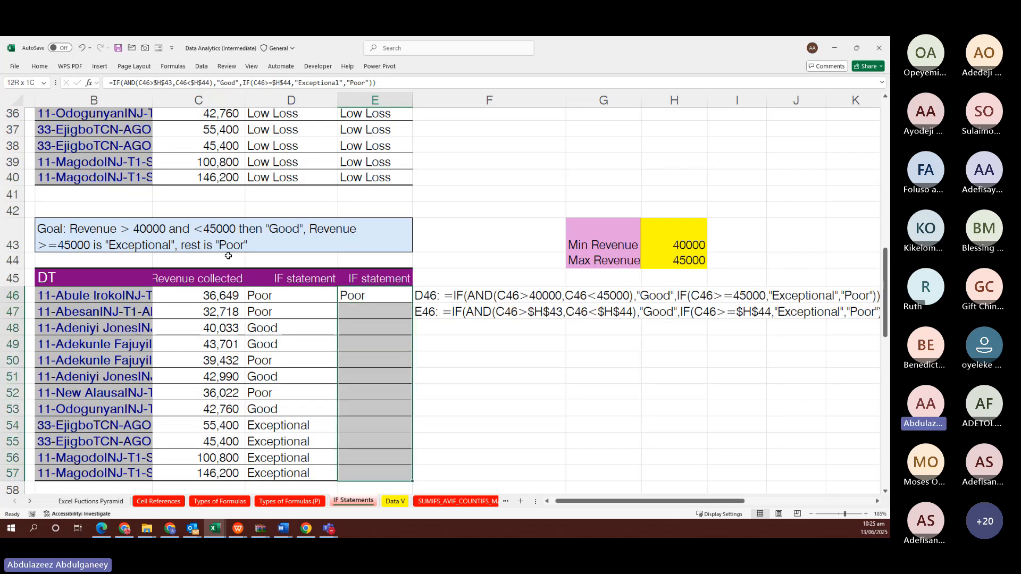
pyautogui.press('F2')
pyautogui.hotkey('ctrl', 'Return')
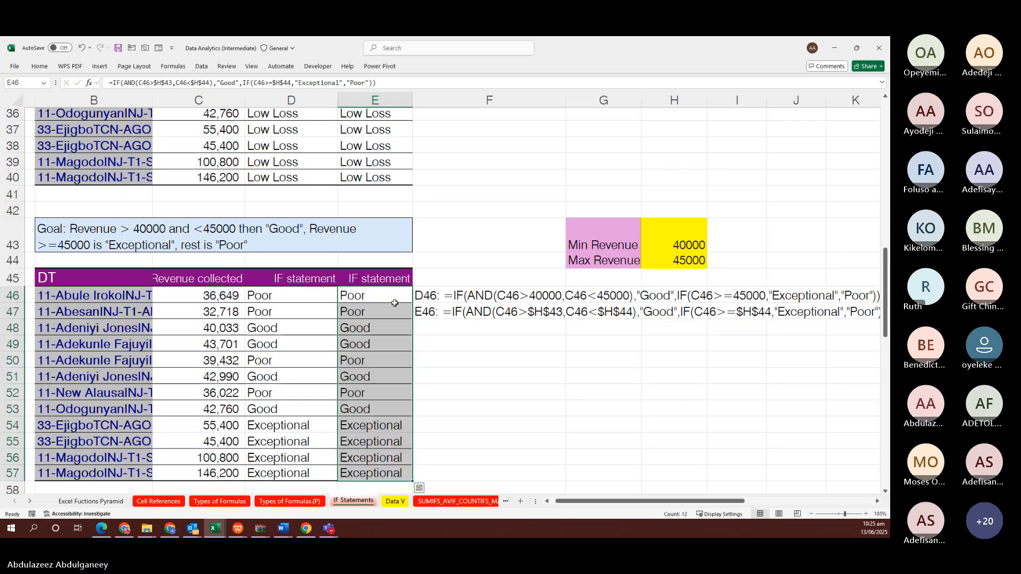
pyautogui.click(461, 381)
pyautogui.scroll(-2, 461, 384)
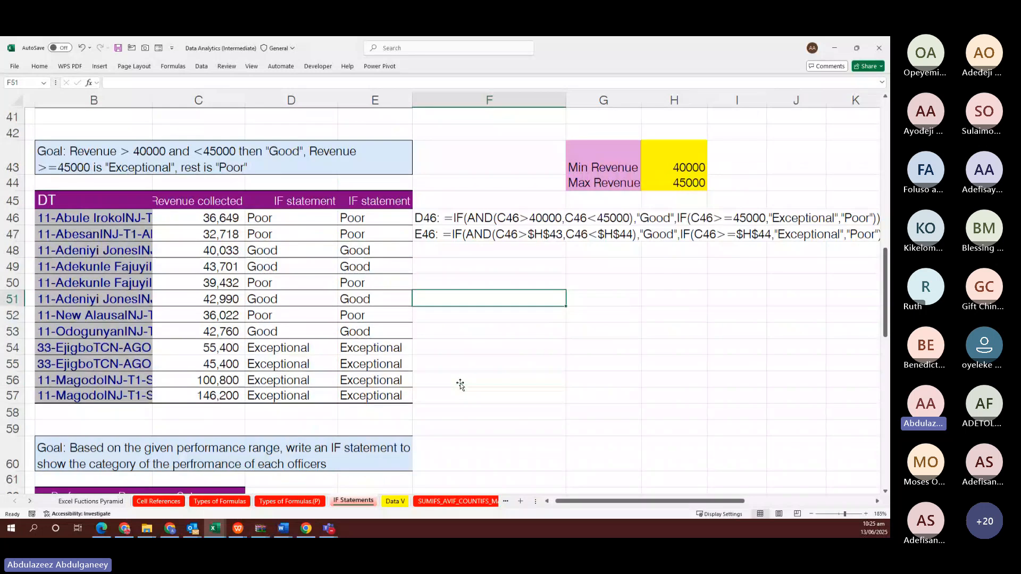
pyautogui.scroll(1, 461, 384)
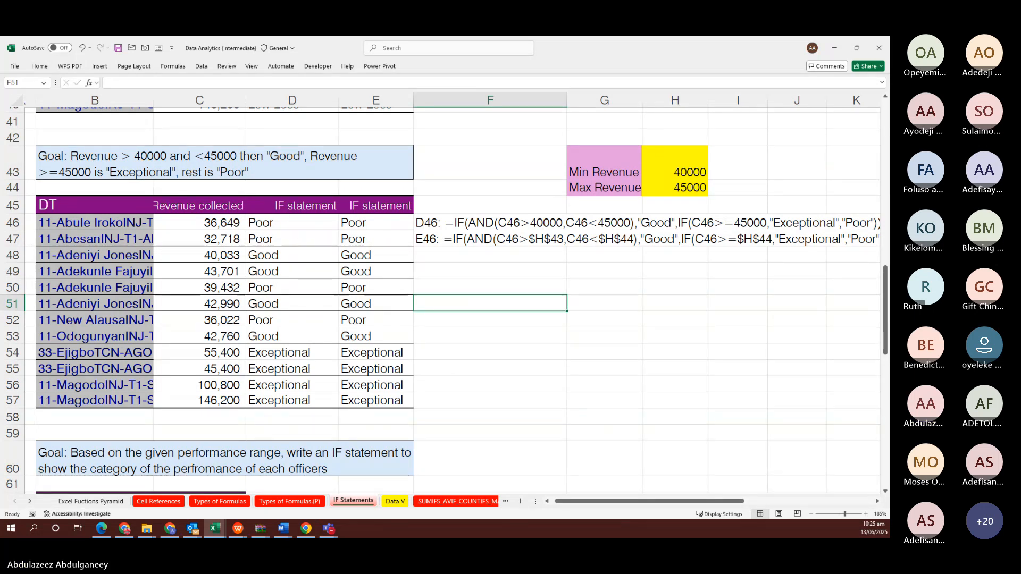
pyautogui.hotkey('alt', 'Tab')
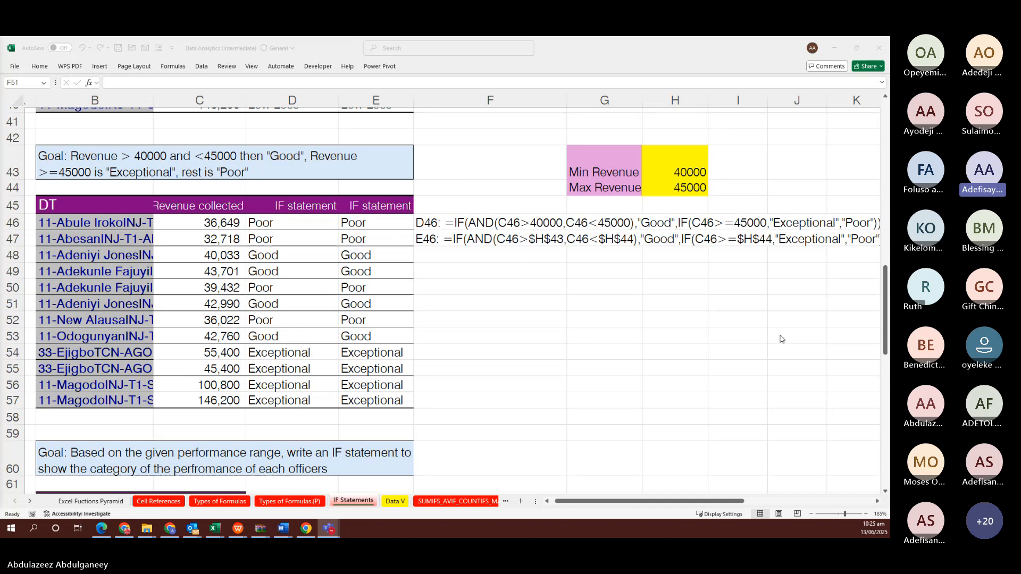
pyautogui.hscroll(3, 781, 339)
pyautogui.hscroll(-4, 781, 338)
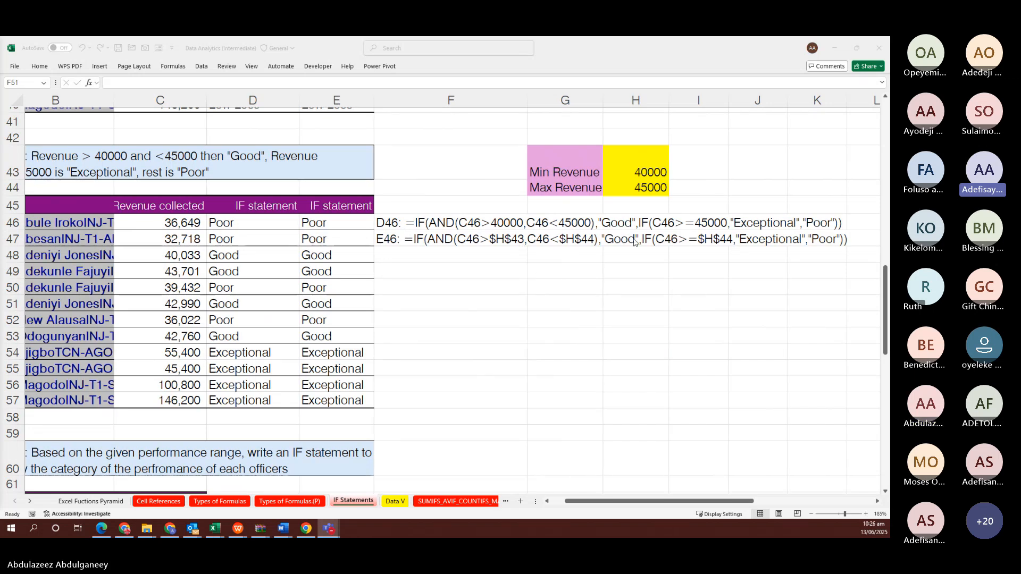
pyautogui.click(645, 225)
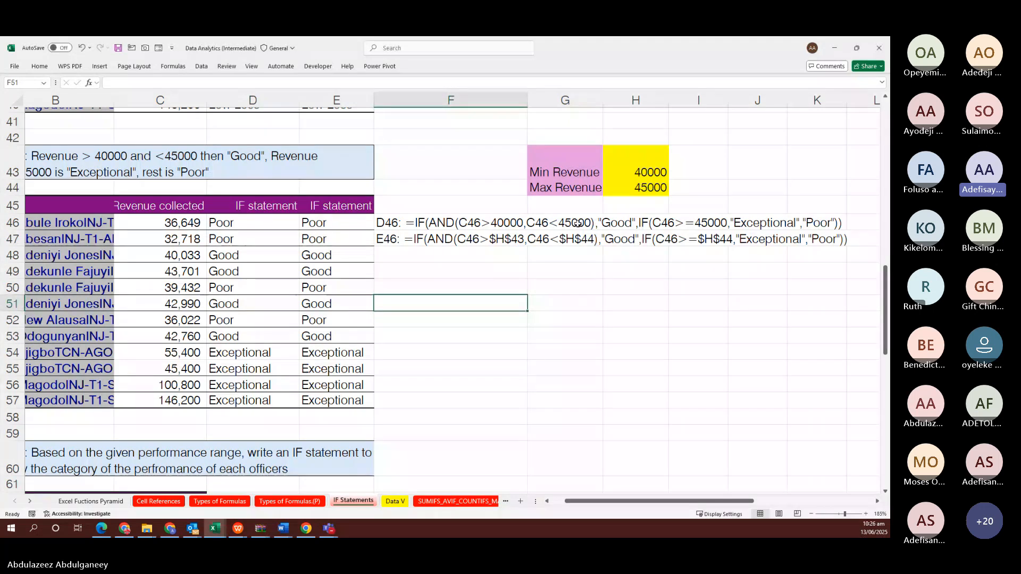
pyautogui.click(316, 223)
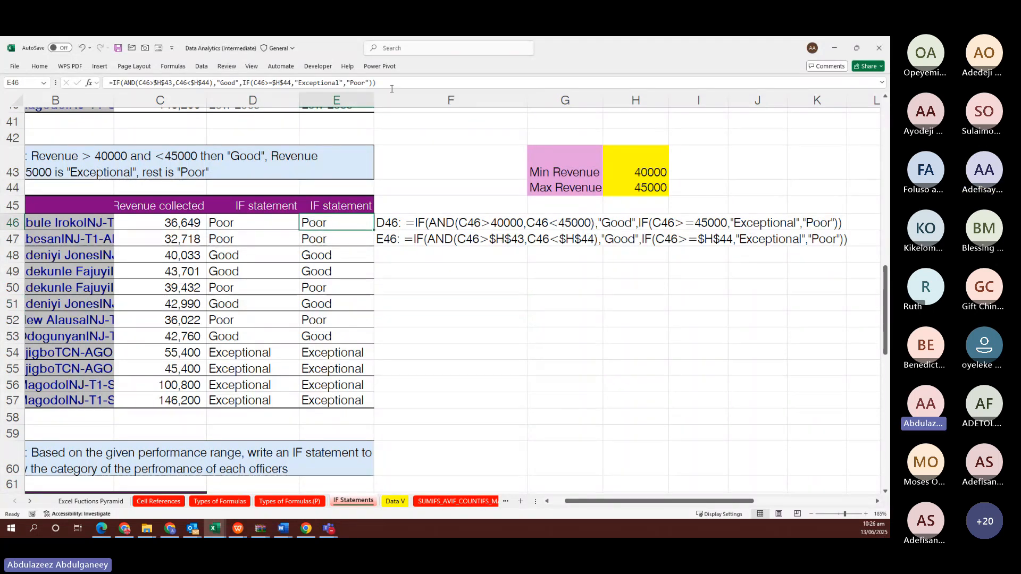
pyautogui.click(375, 83)
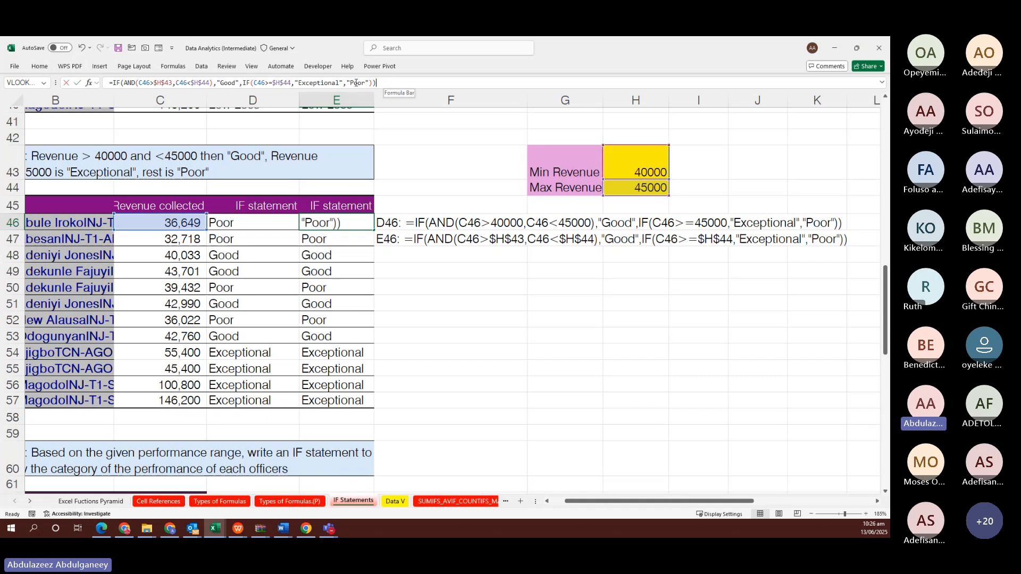
pyautogui.moveTo(376, 83); pyautogui.dragTo(108, 90)
pyautogui.hotkey('ctrl', 'c')
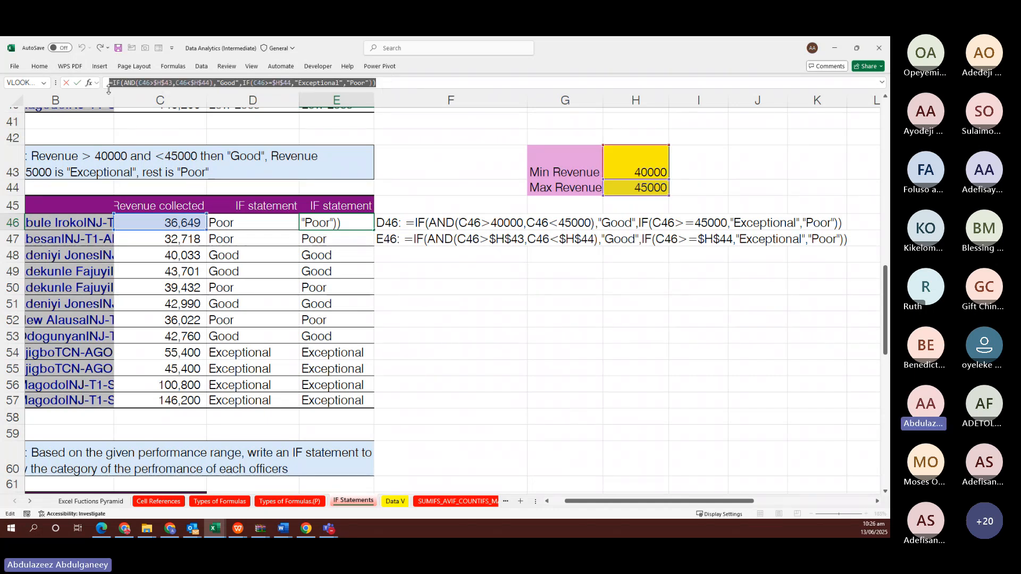
pyautogui.press('Escape')
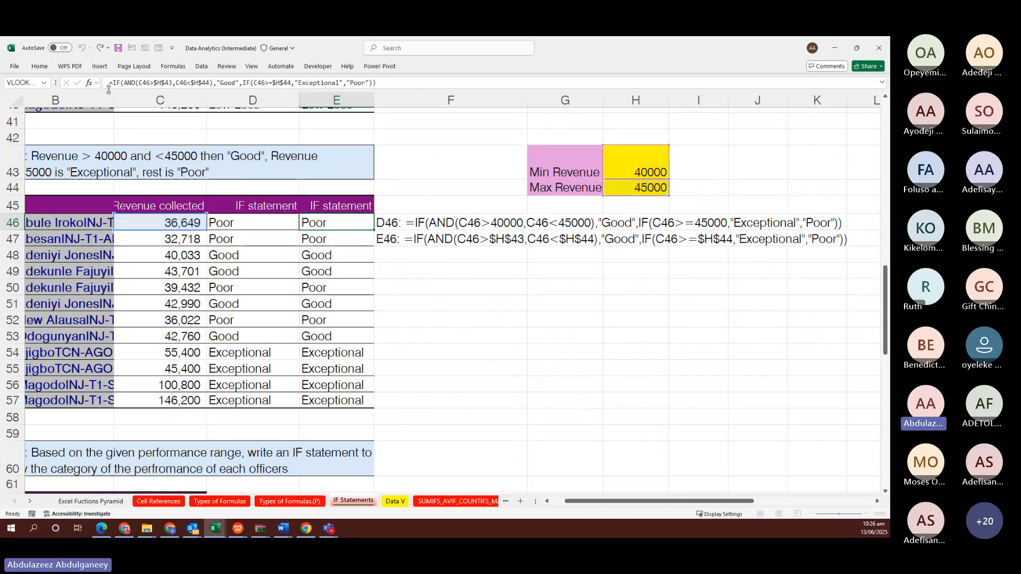
pyautogui.click(559, 222)
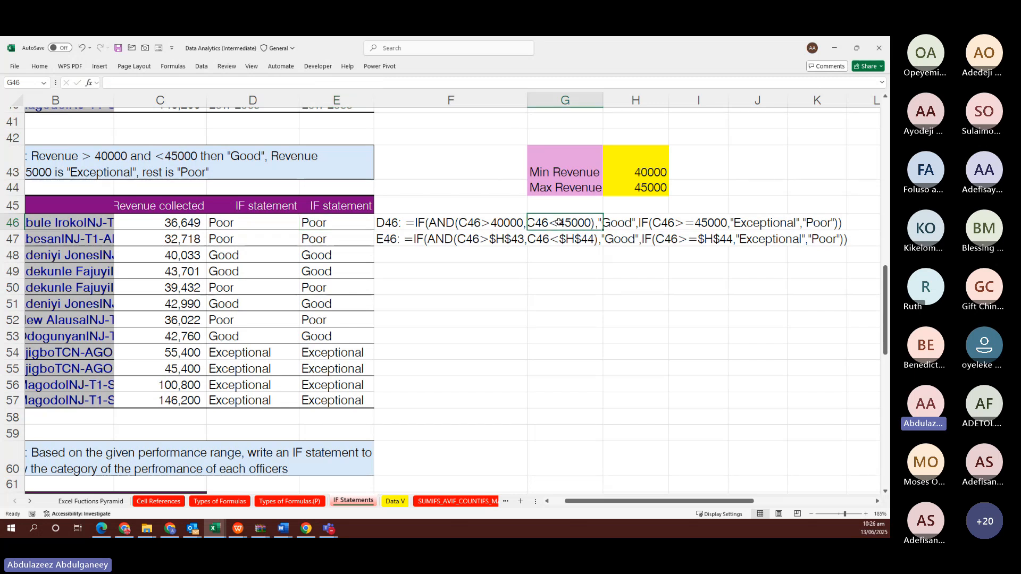
pyautogui.click(491, 83)
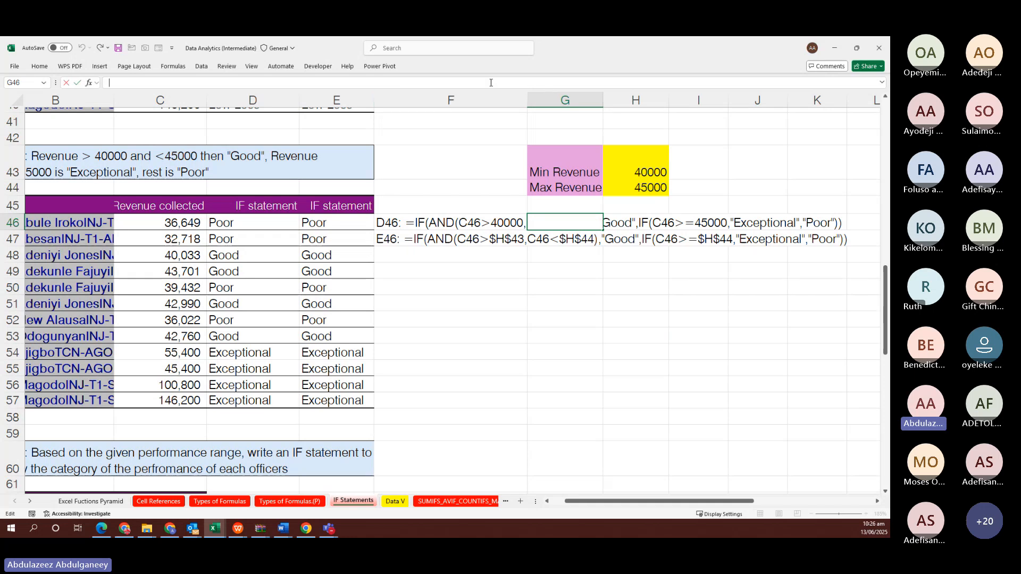
pyautogui.hotkey('ctrl', 'v')
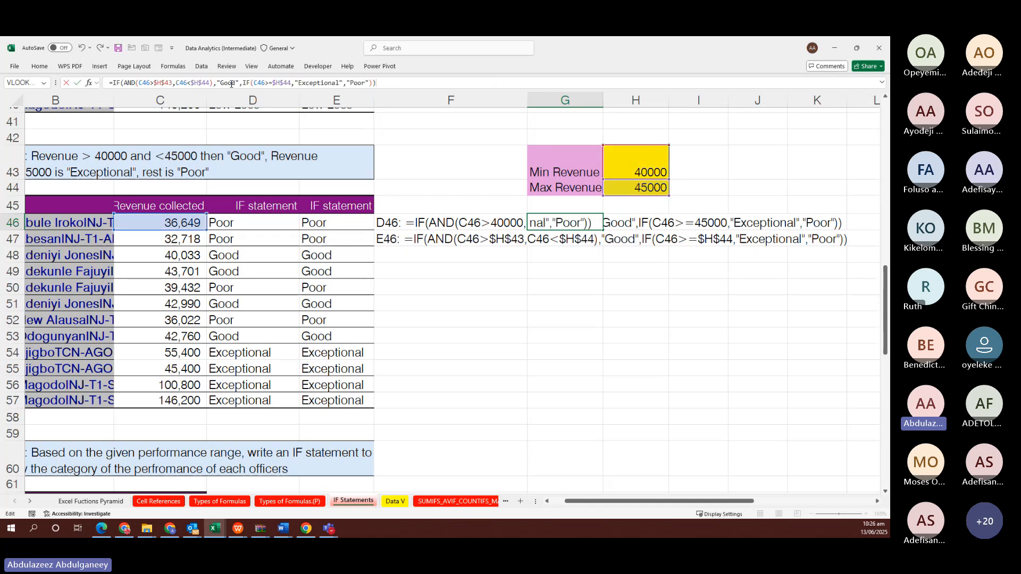
pyautogui.click(160, 83)
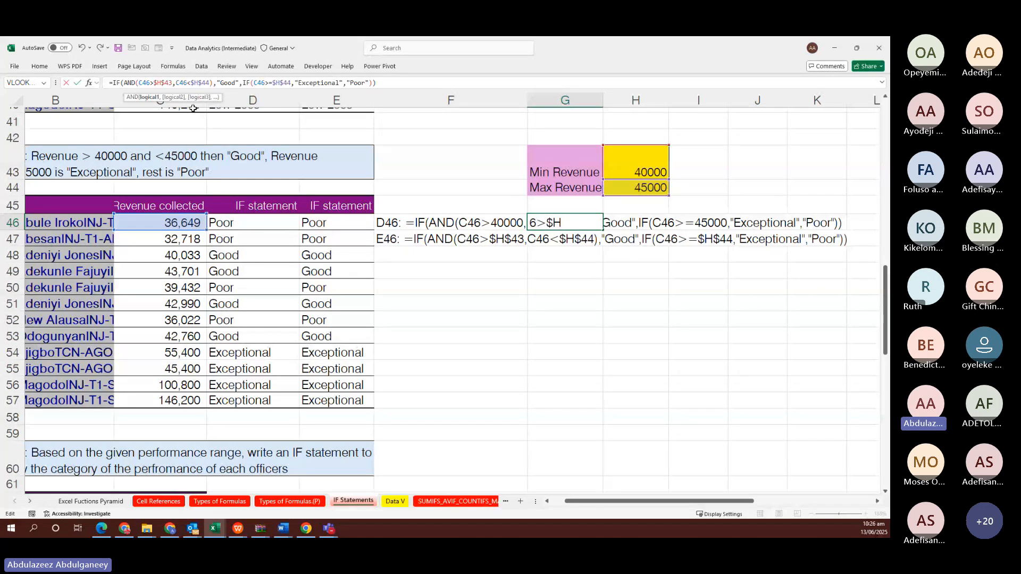
pyautogui.press('F4')
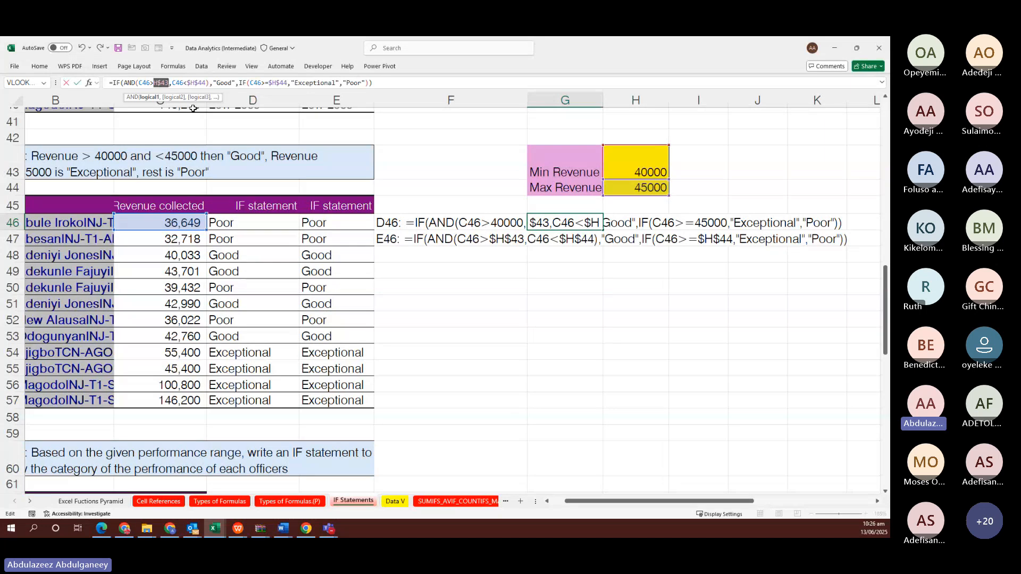
pyautogui.press('F4')
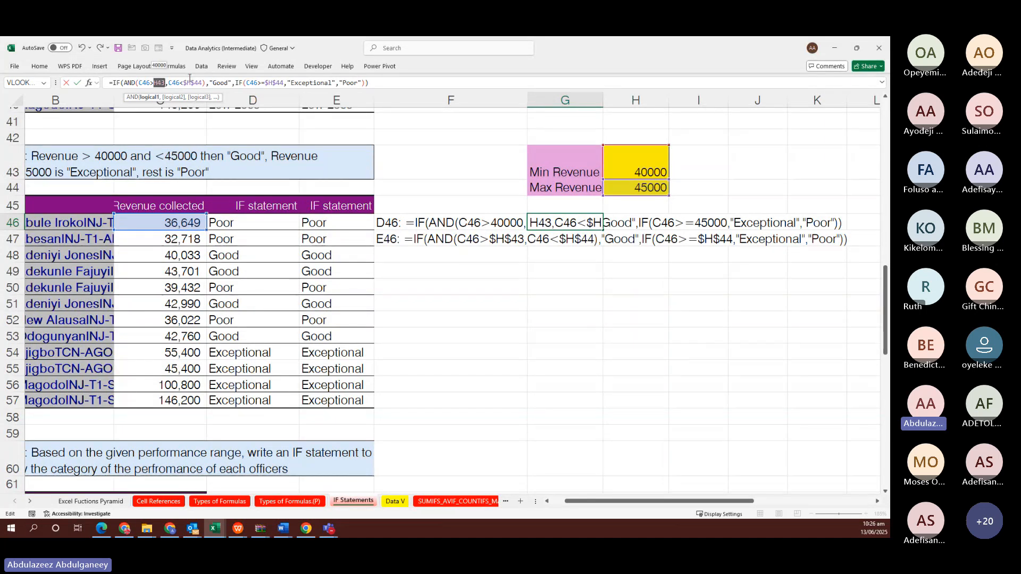
pyautogui.click(189, 83)
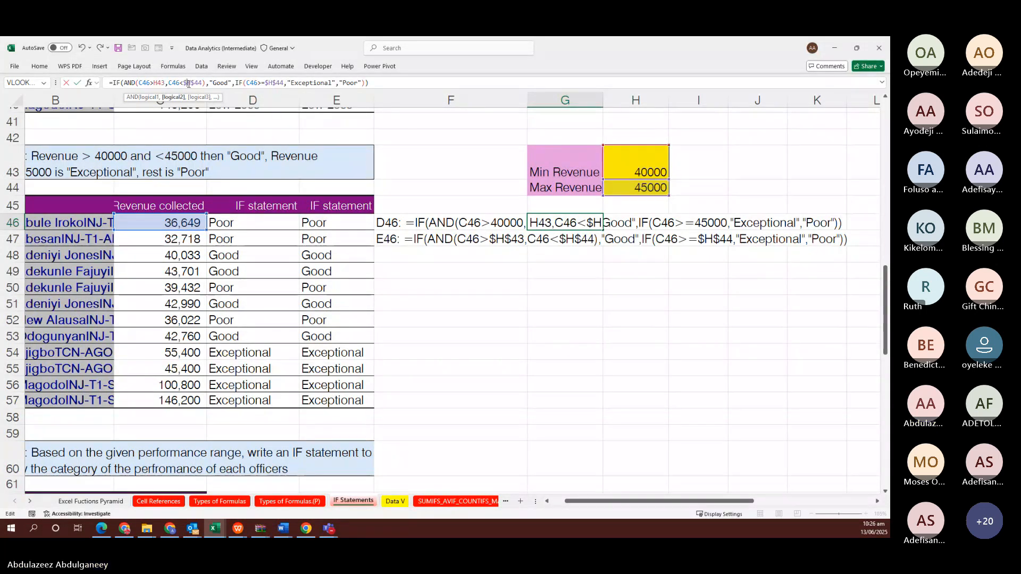
pyautogui.press('F4')
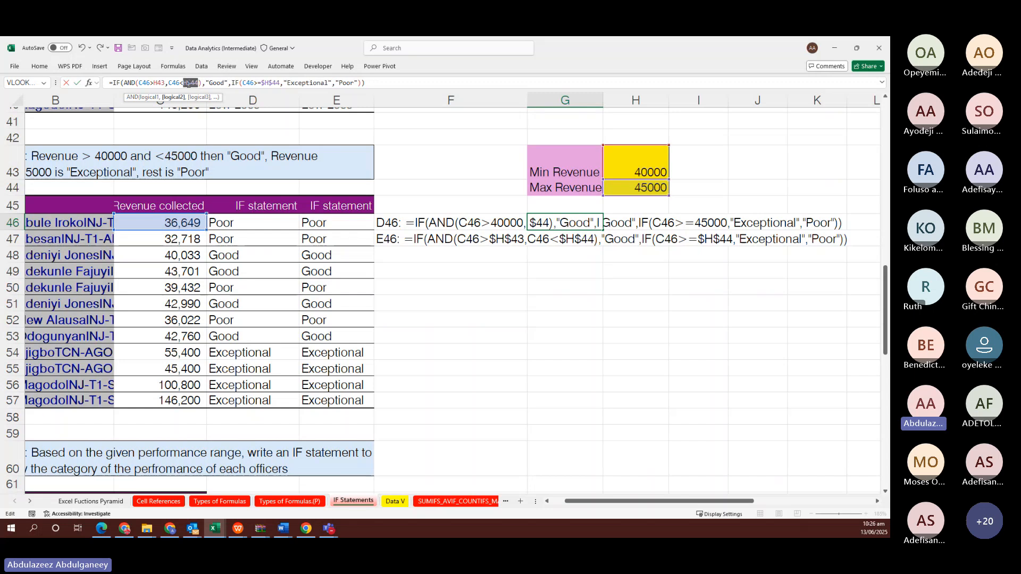
pyautogui.press('F4')
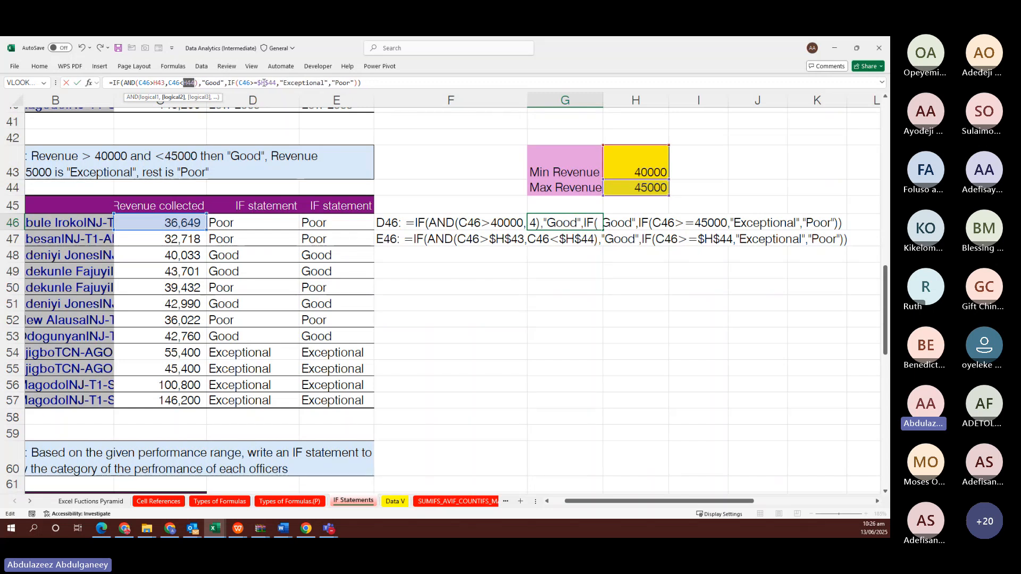
pyautogui.click(263, 83)
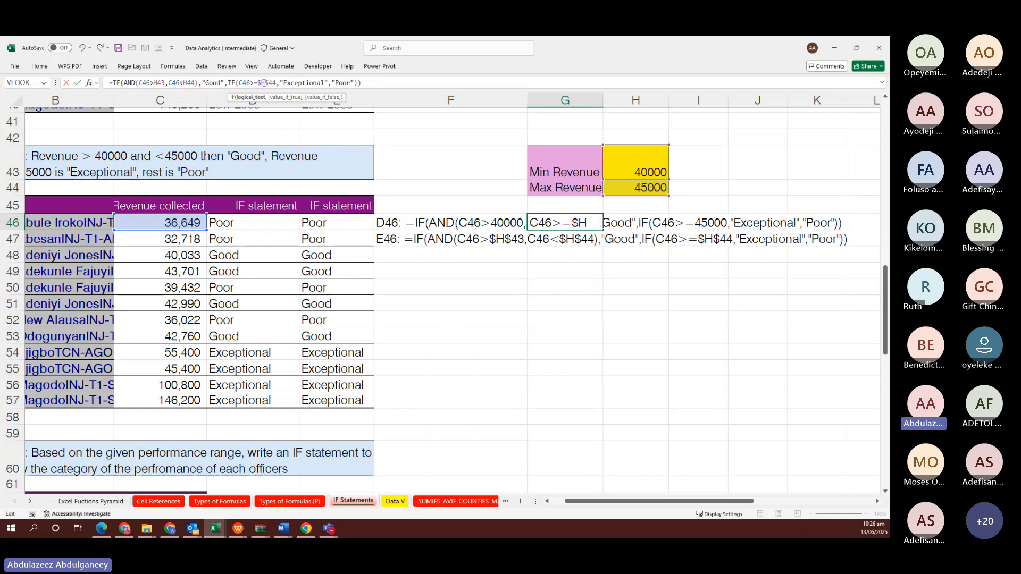
pyautogui.press('F4')
pyautogui.press('F4')
pyautogui.press('F4')
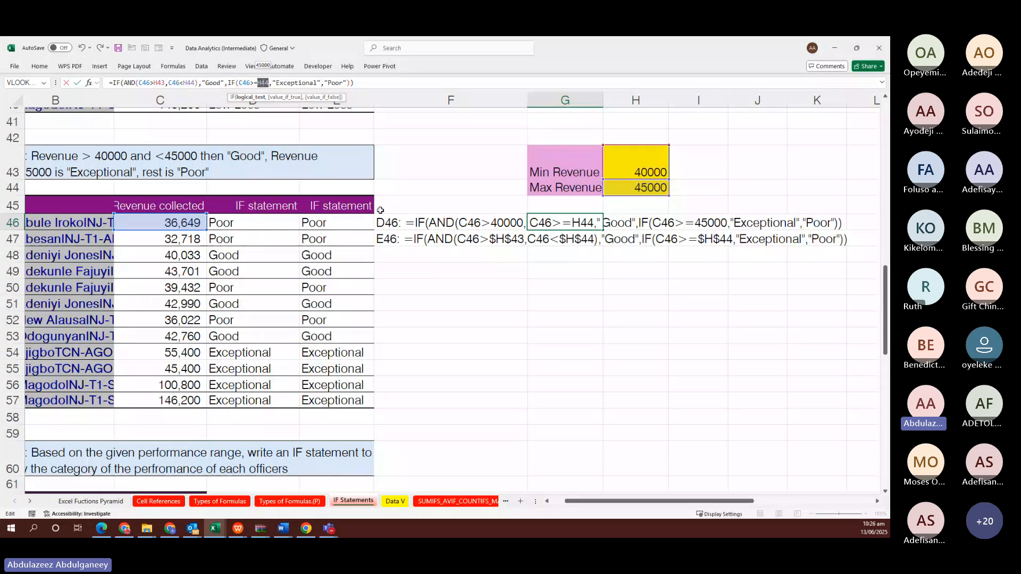
pyautogui.hotkey('ctrl', 'Return')
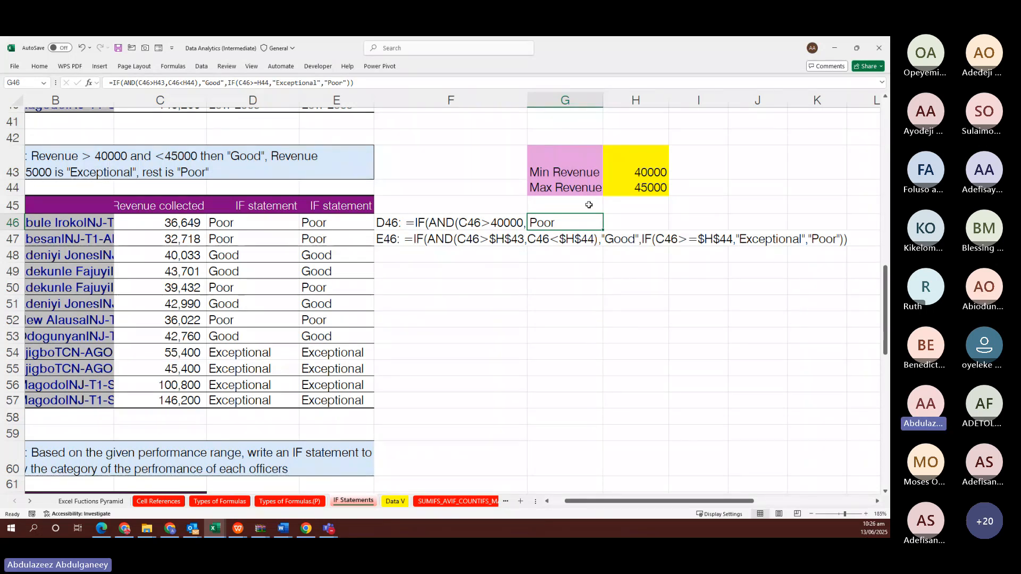
pyautogui.moveTo(602, 230); pyautogui.dragTo(588, 408)
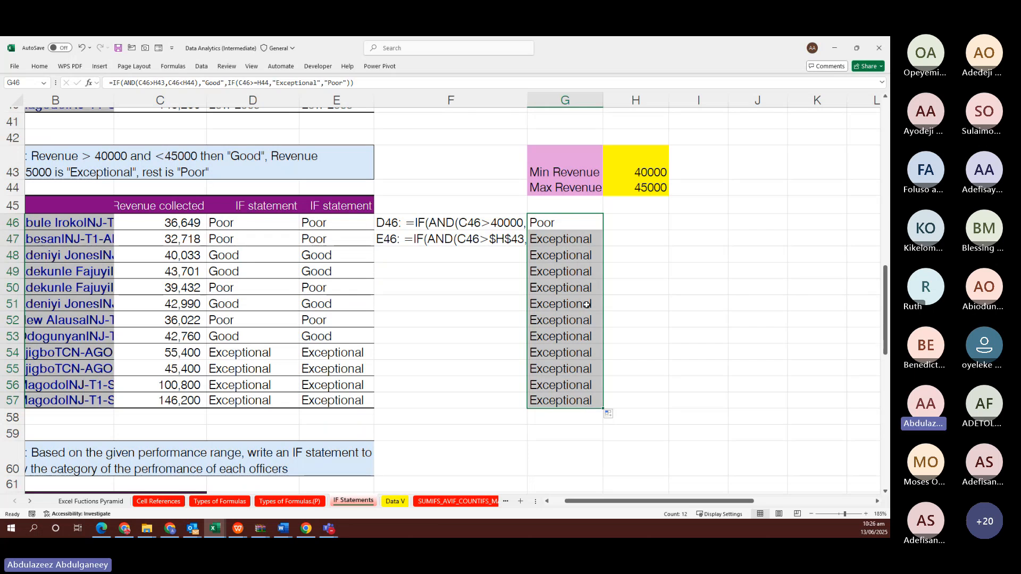
pyautogui.click(556, 241)
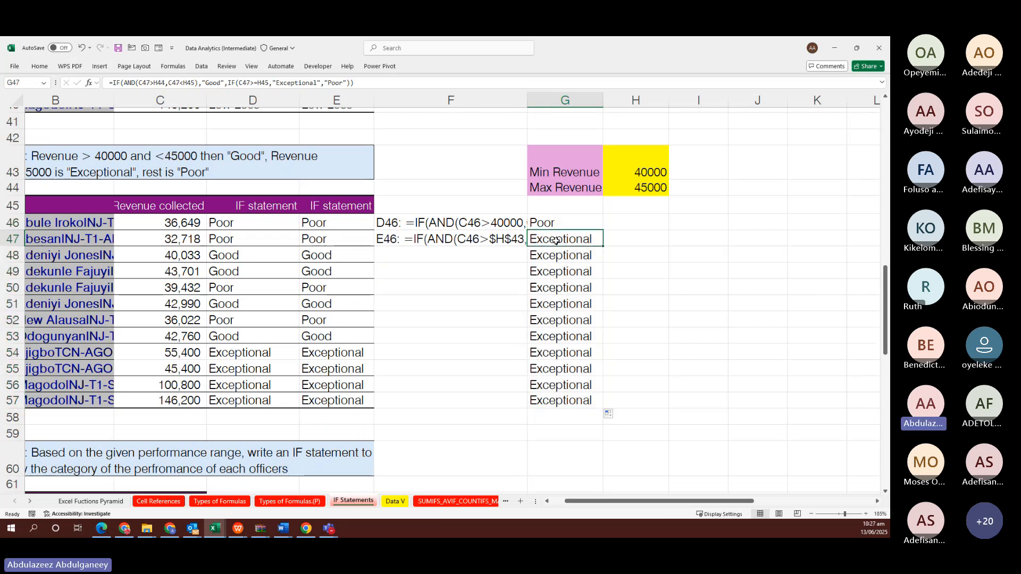
pyautogui.press('F2')
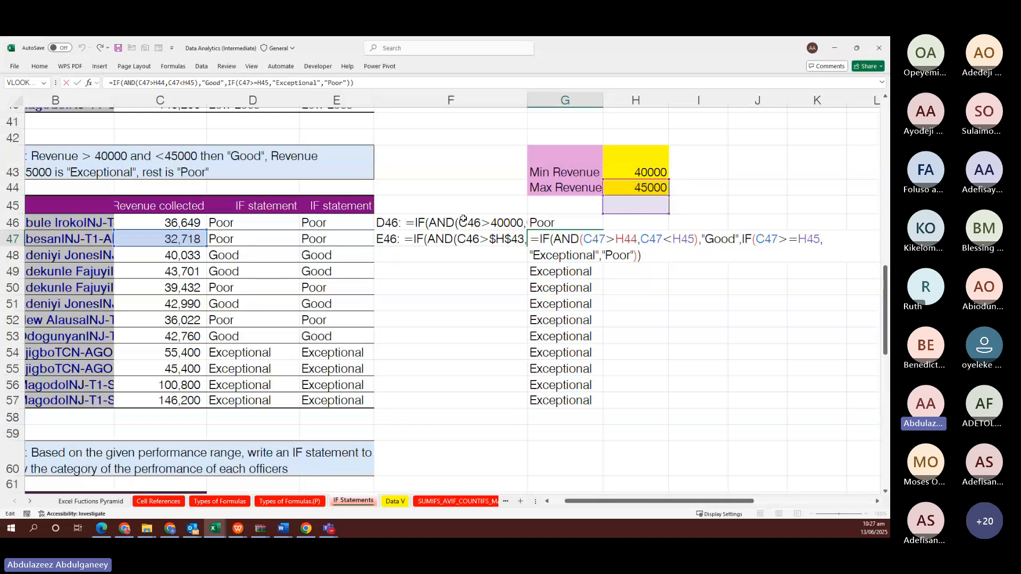
pyautogui.hotkey('ctrl', 'Return')
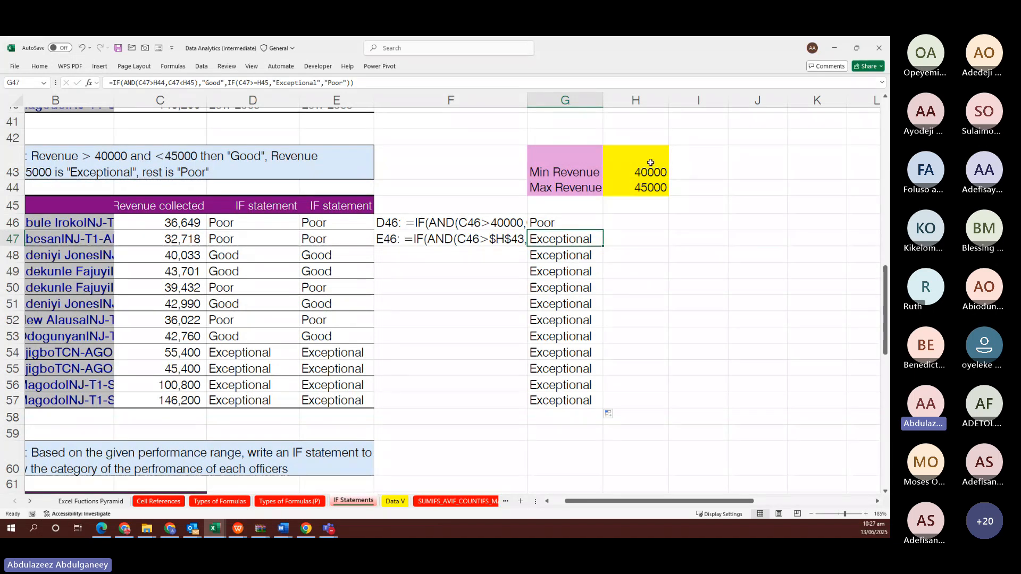
pyautogui.click(703, 169)
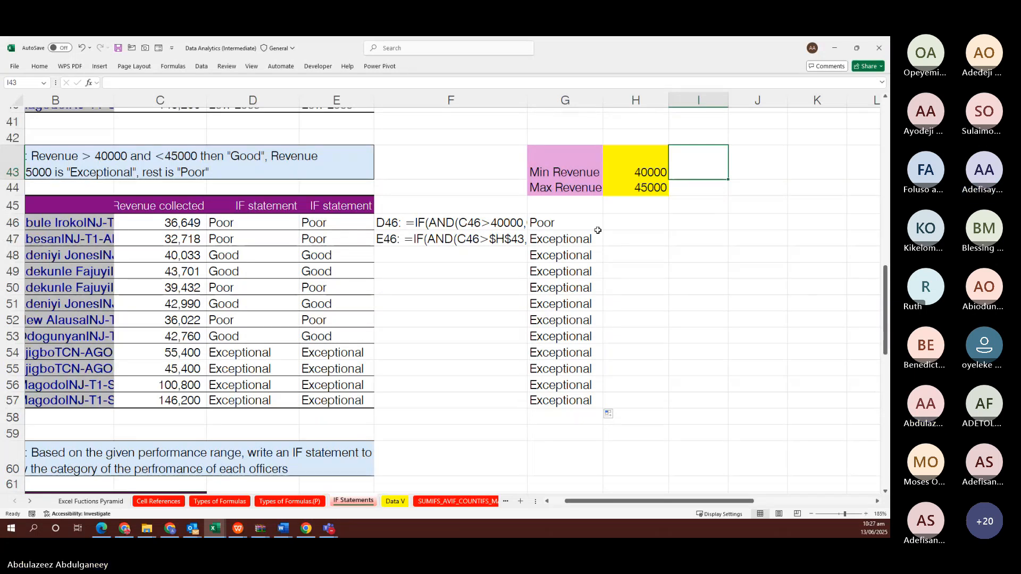
pyautogui.click(578, 223)
pyautogui.hotkey('ctrl', 'shift', 'Down')
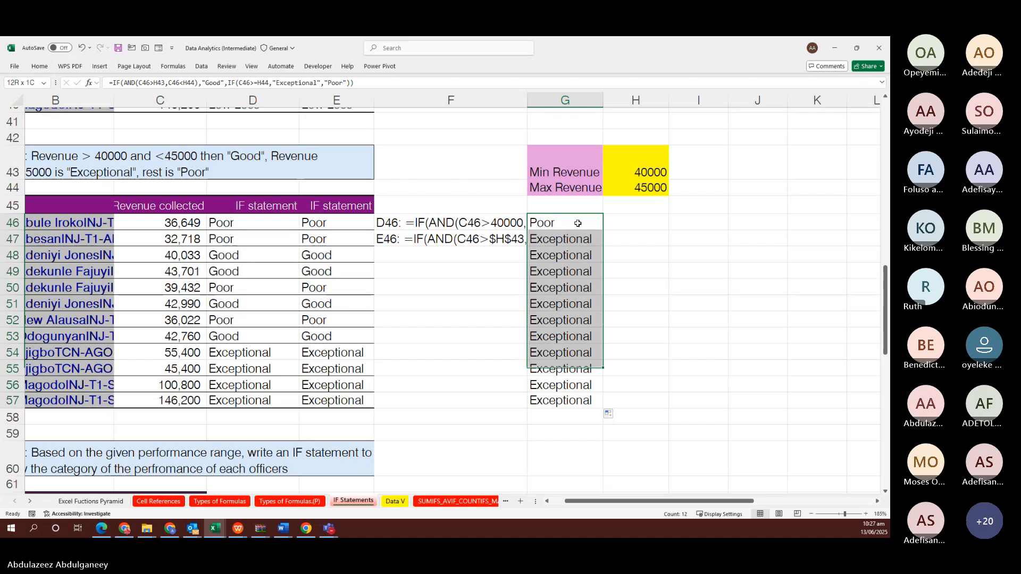
pyautogui.press('Delete')
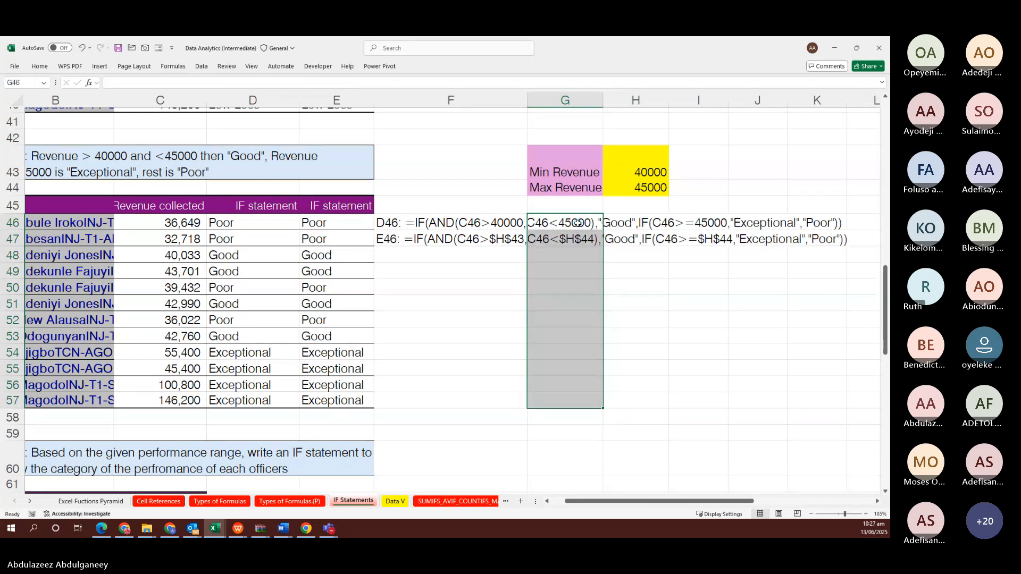
pyautogui.click(565, 287)
pyautogui.click(346, 282)
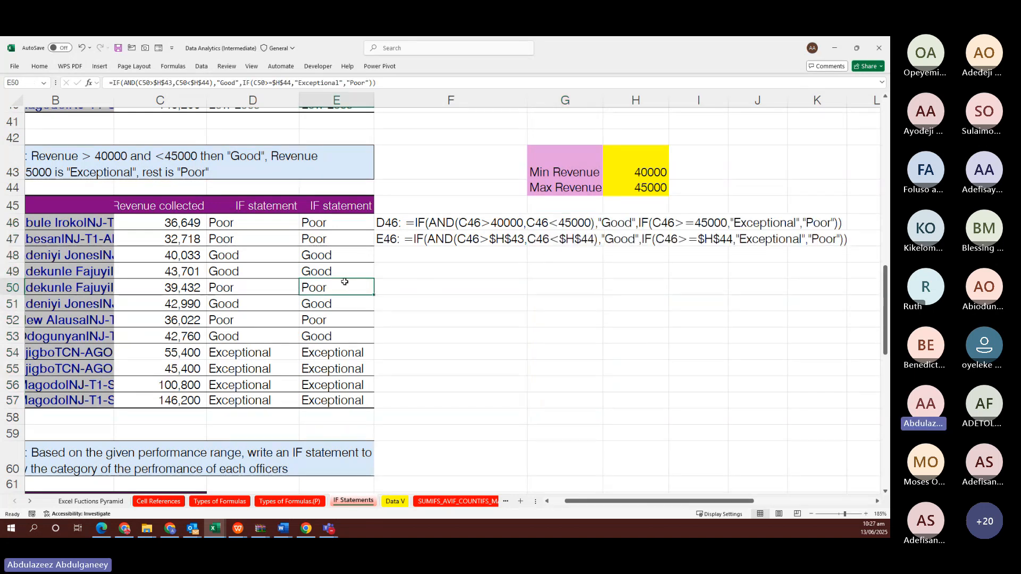
pyautogui.scroll(-5, 344, 282)
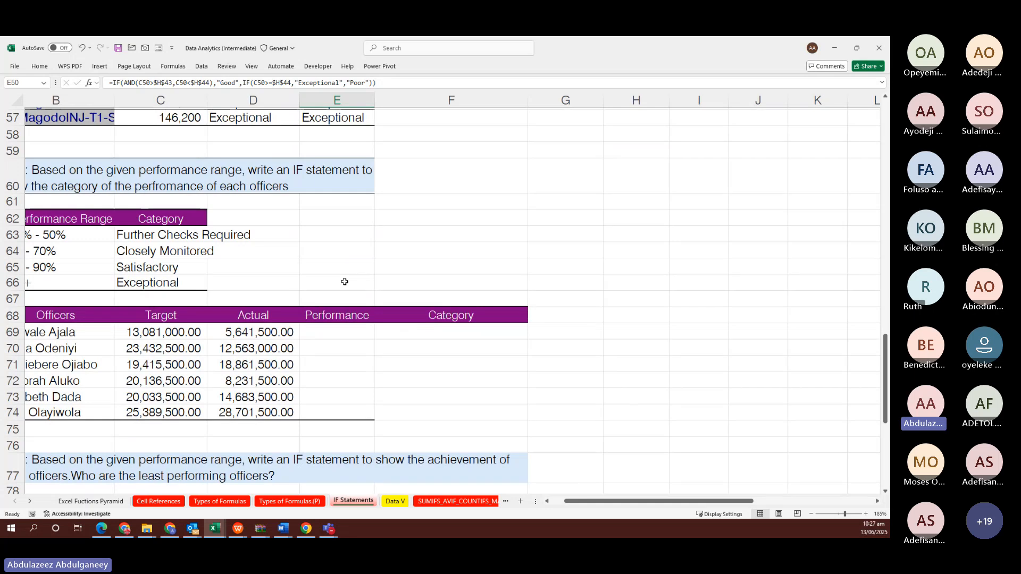
pyautogui.hscroll(-2, 344, 281)
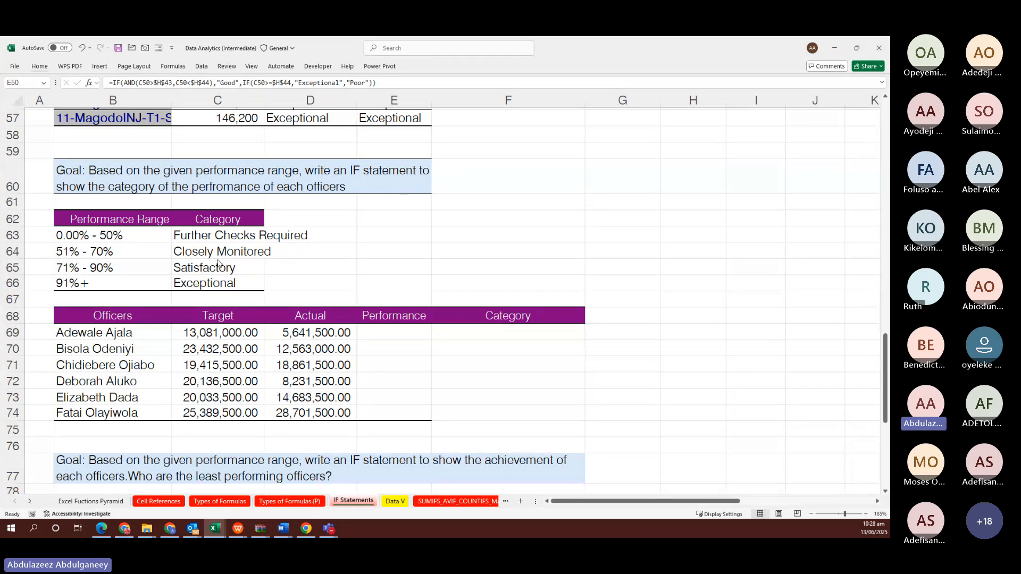
pyautogui.click(104, 234)
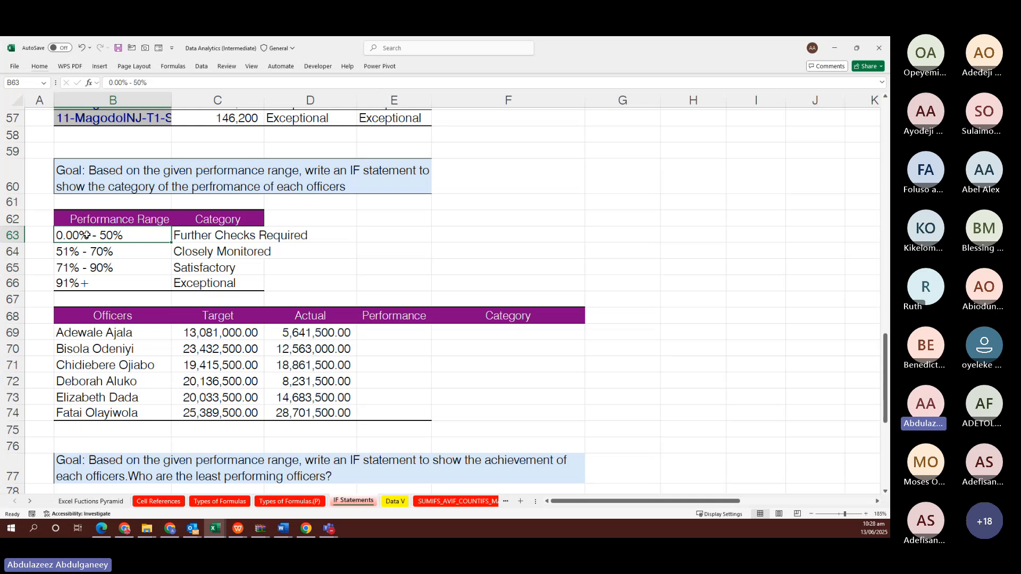
pyautogui.click(228, 235)
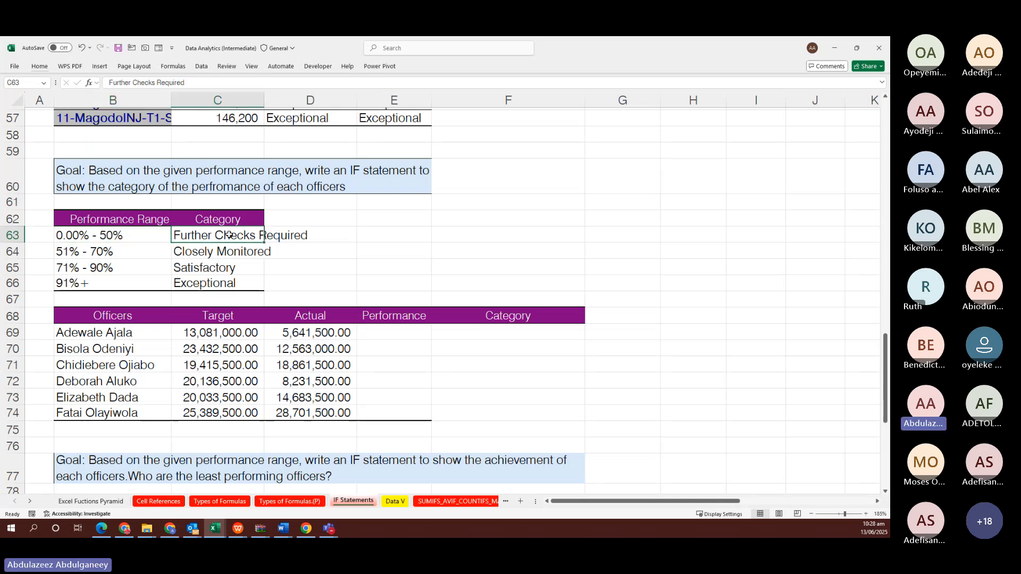
pyautogui.click(210, 251)
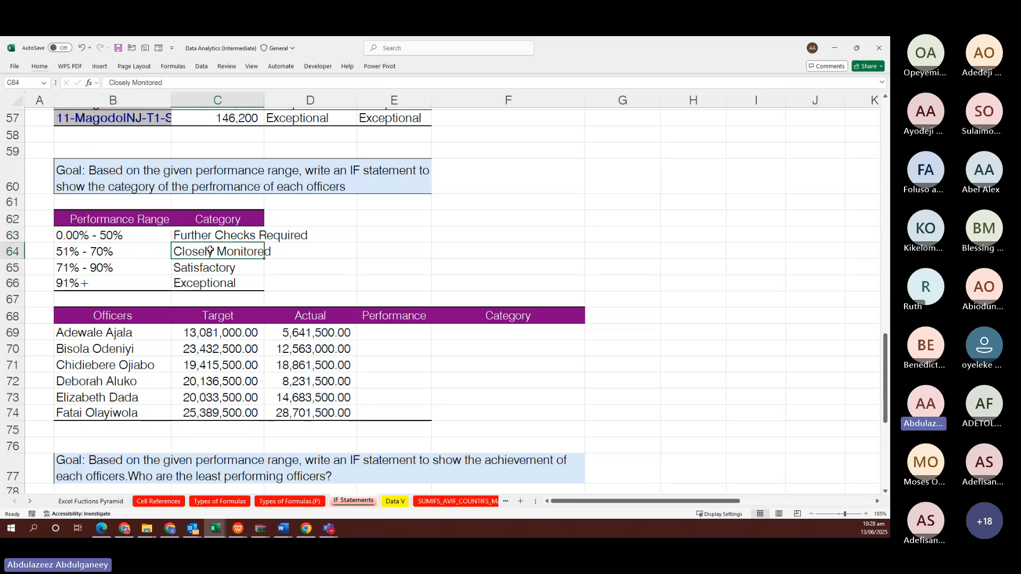
pyautogui.click(240, 282)
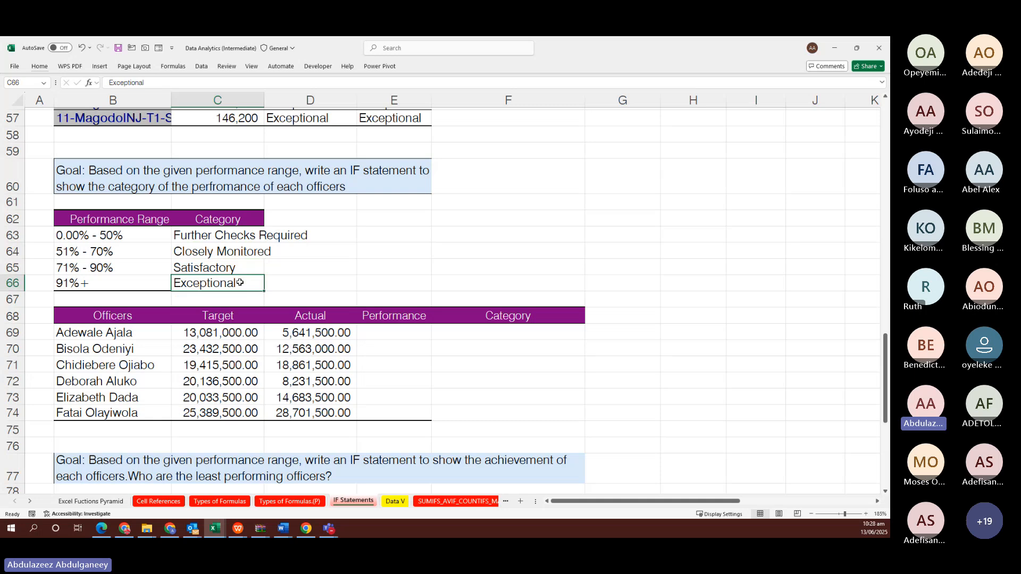
pyautogui.click(221, 266)
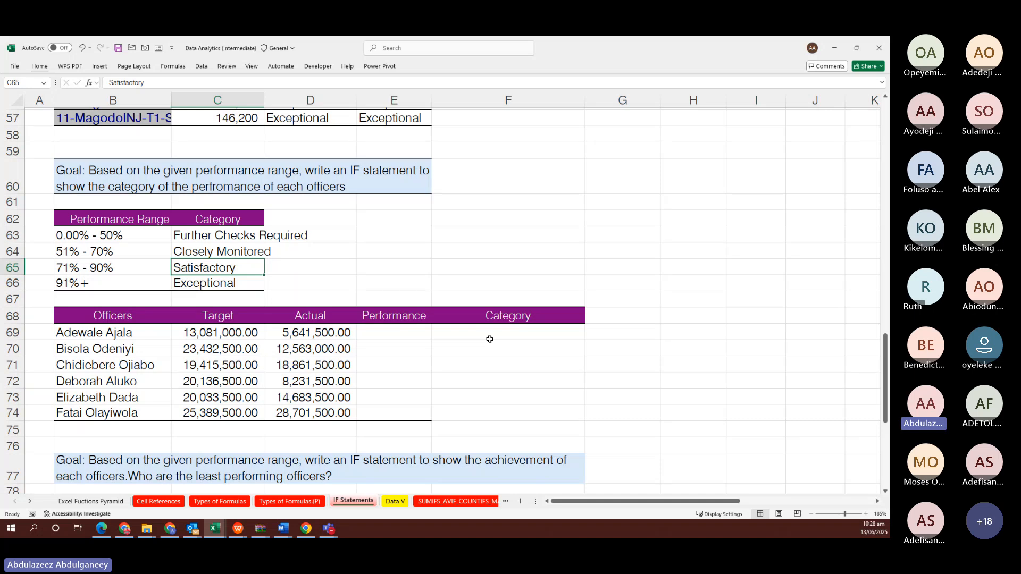
pyautogui.click(414, 329)
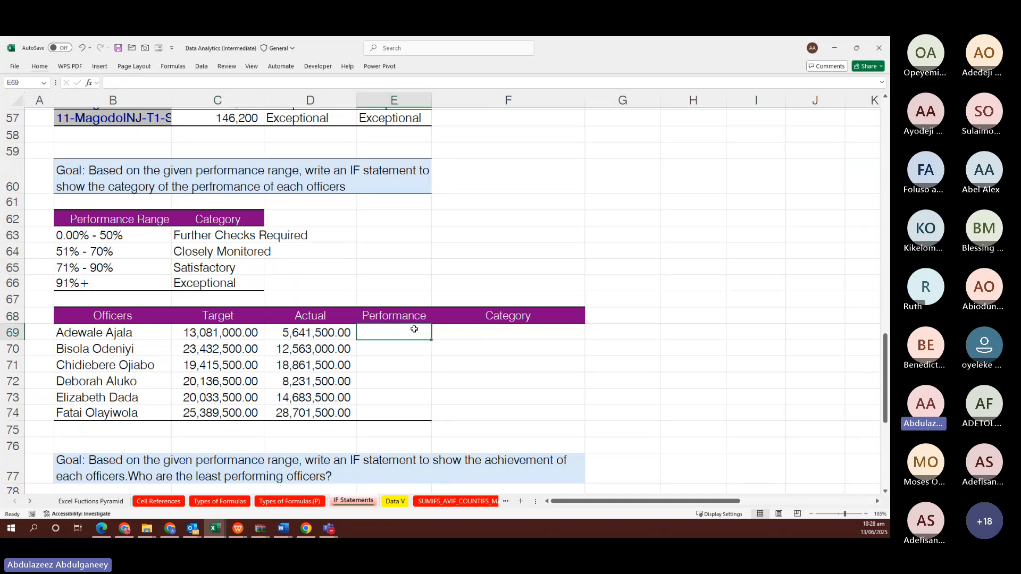
pyautogui.click(224, 332)
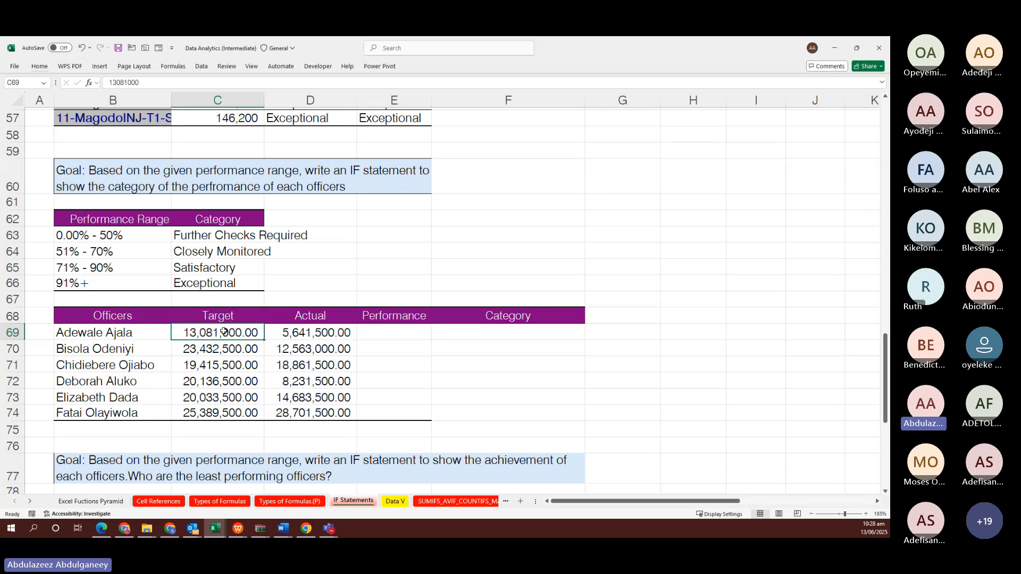
pyautogui.click(306, 332)
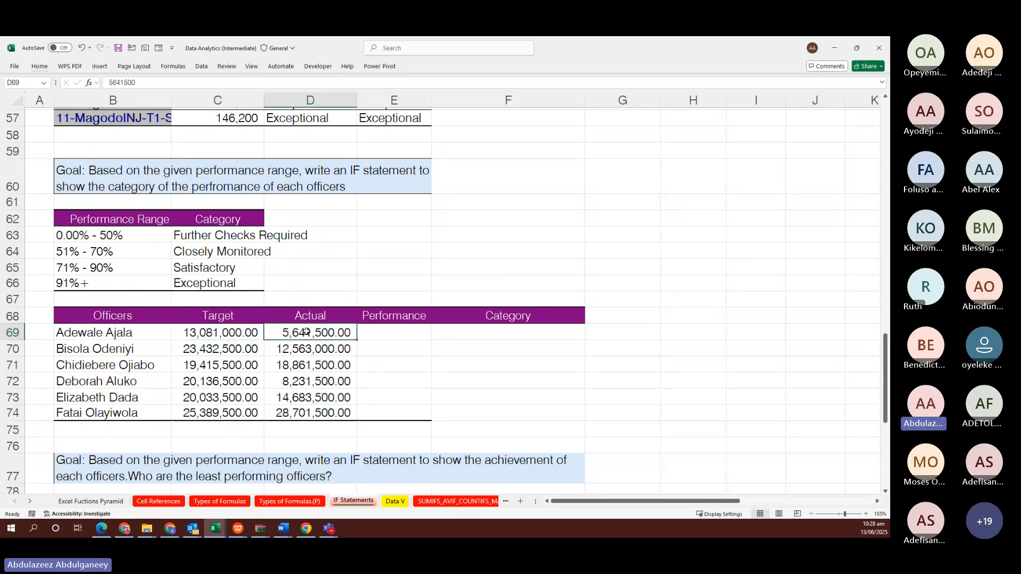
pyautogui.click(378, 334)
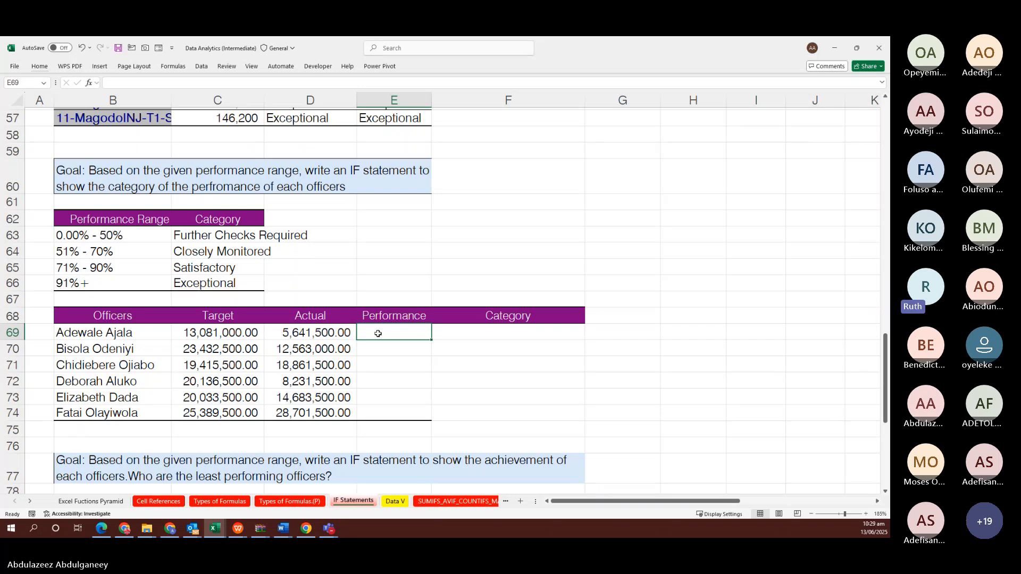
# Enter =D69/C69 in E69 and fill it down to E74 for each officer's performance percentage
pyautogui.write('=')
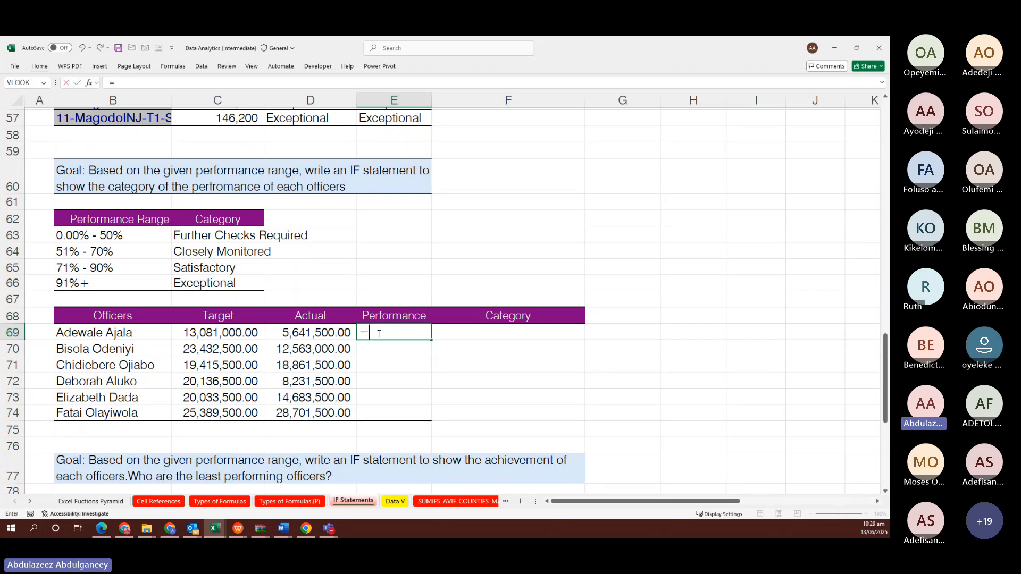
pyautogui.press('Left')
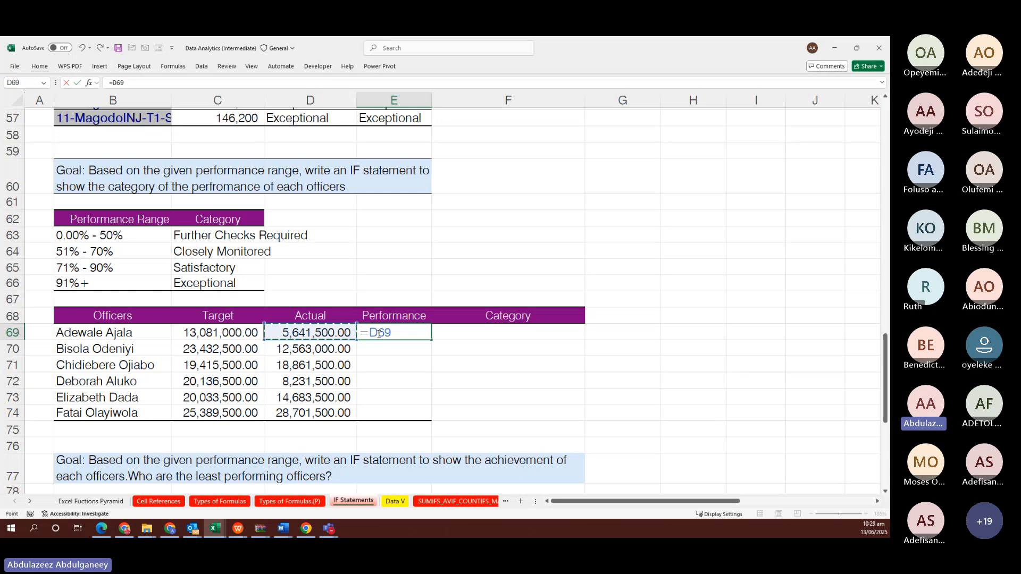
pyautogui.write('/')
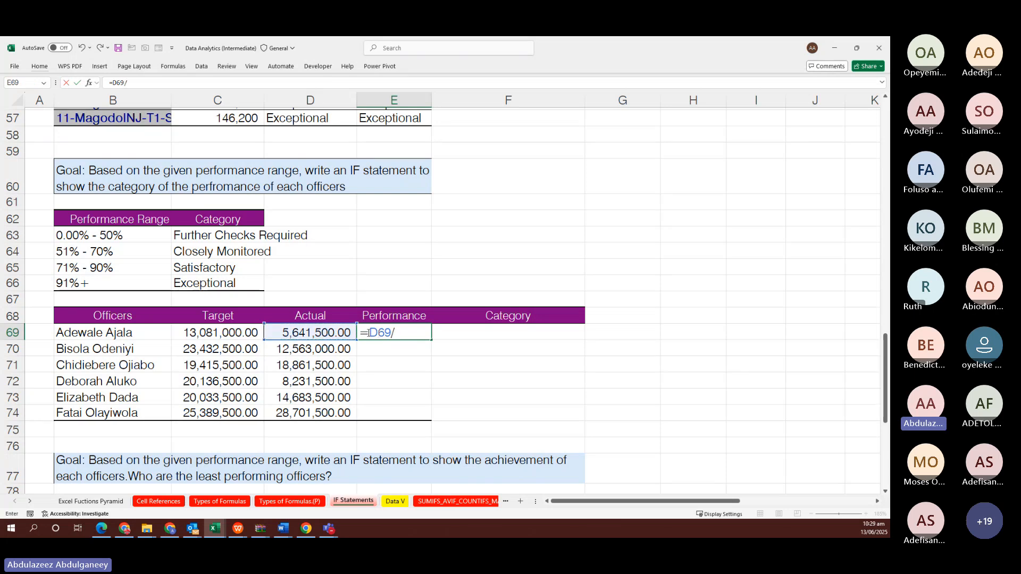
pyautogui.click(240, 334)
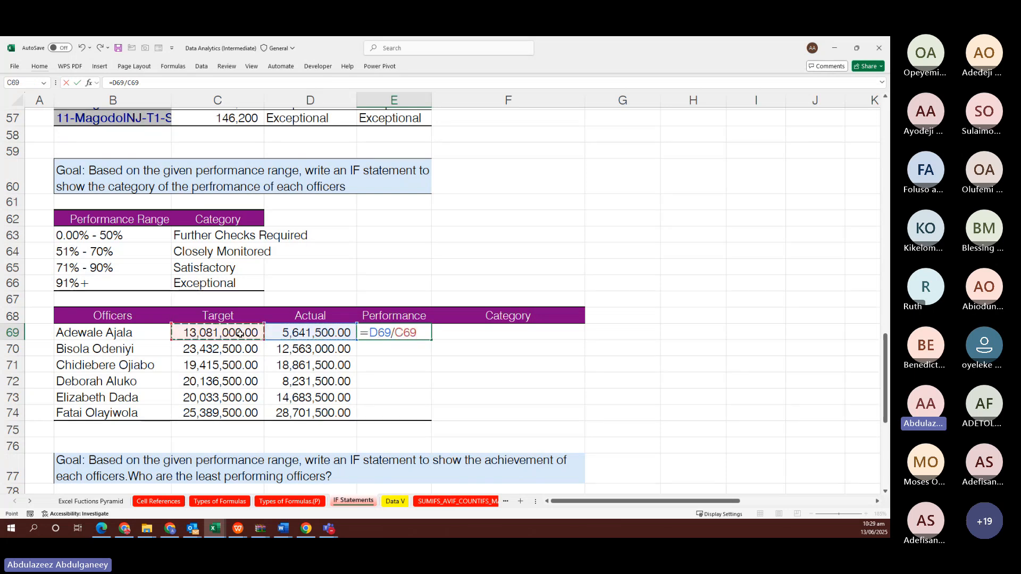
pyautogui.hotkey('ctrl', 'Return')
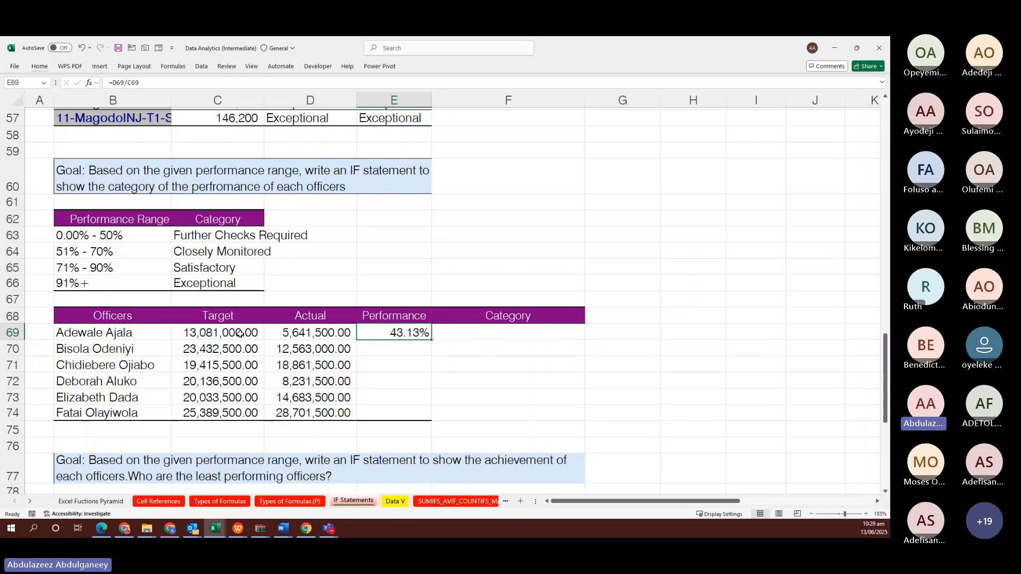
pyautogui.hotkey('shift', 'Down')
pyautogui.hotkey('shift', 'Down')
pyautogui.hotkey('shift', 'Down')
pyautogui.hotkey('shift', 'Down')
pyautogui.hotkey('shift', 'Down')
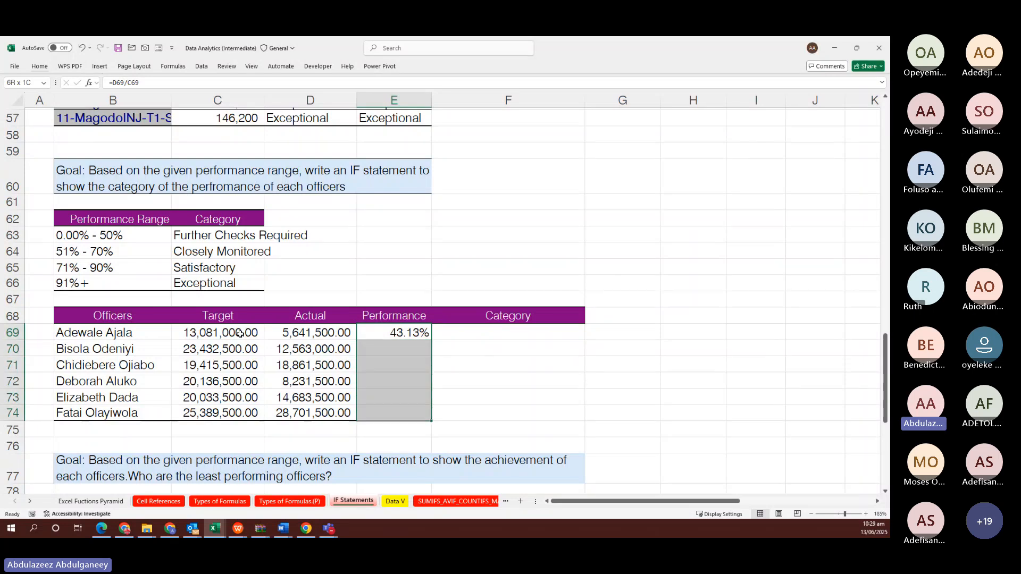
pyautogui.press('F2')
pyautogui.hotkey('ctrl', 'Return')
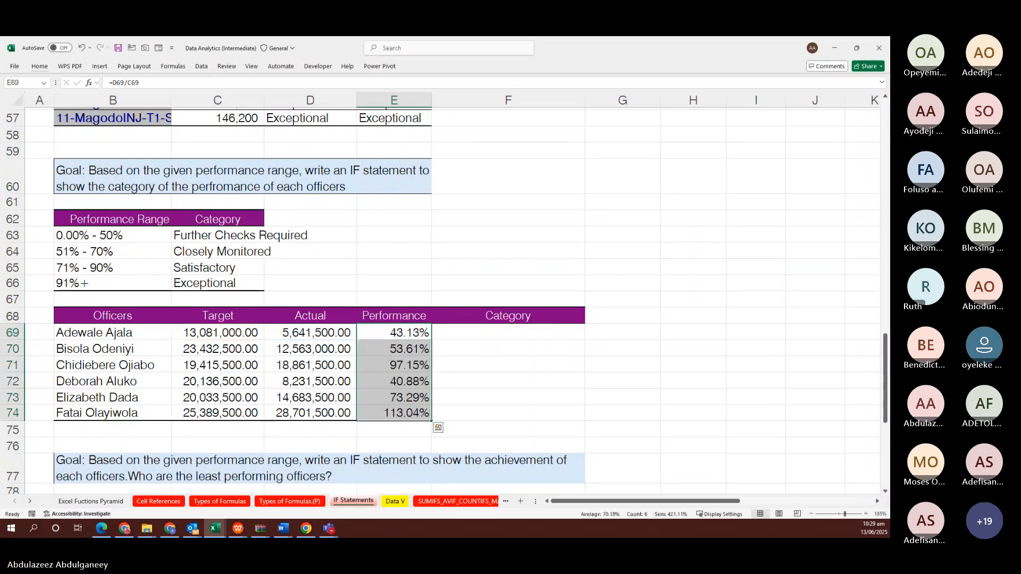
pyautogui.hotkey('alt', 'Tab')
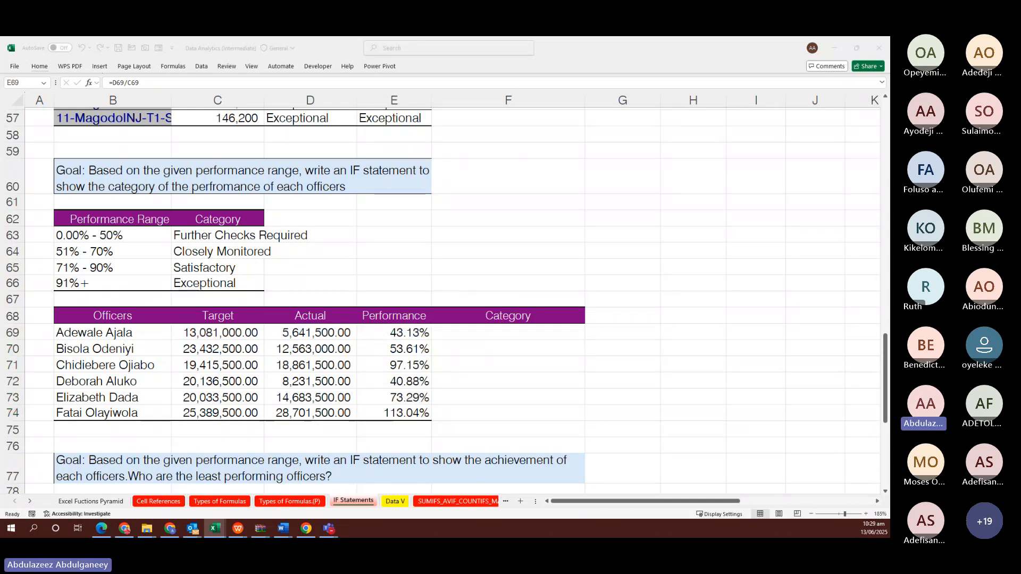
pyautogui.click(514, 332)
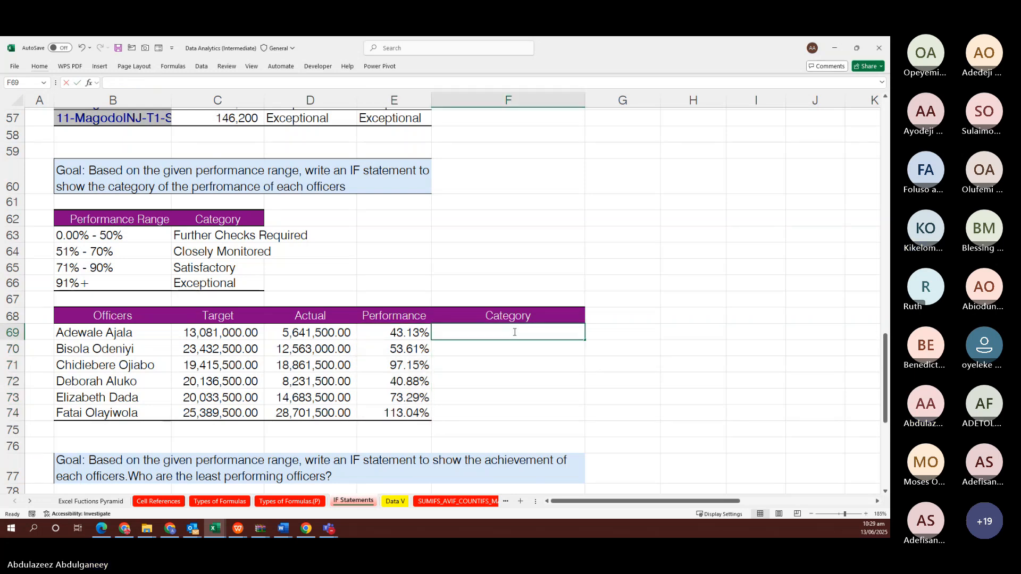
# Start F69's formula as =IF(E69<=50%,$C$63, and nest a second IF
pyautogui.write('=')
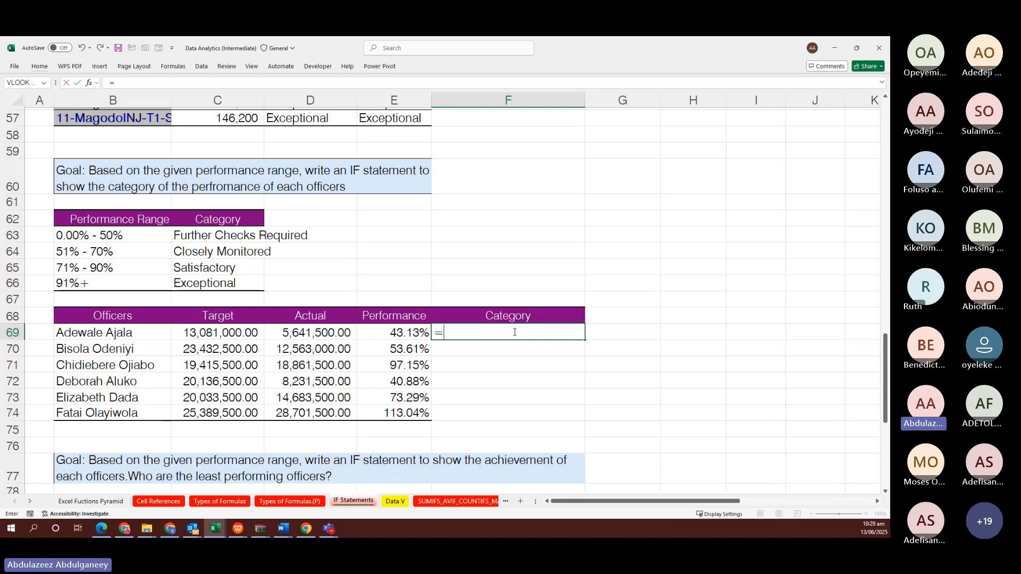
pyautogui.write('IF(')
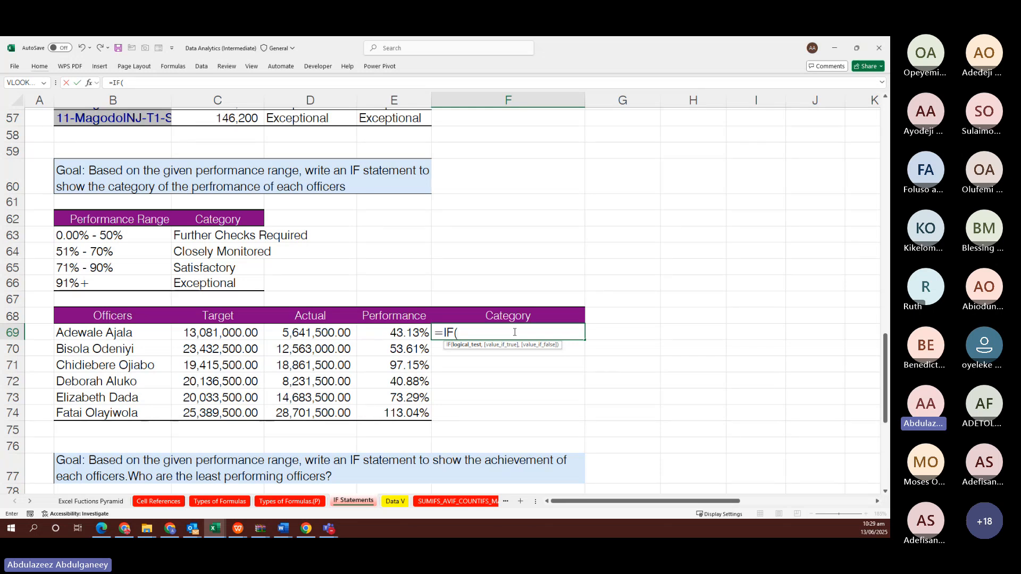
pyautogui.click(398, 332)
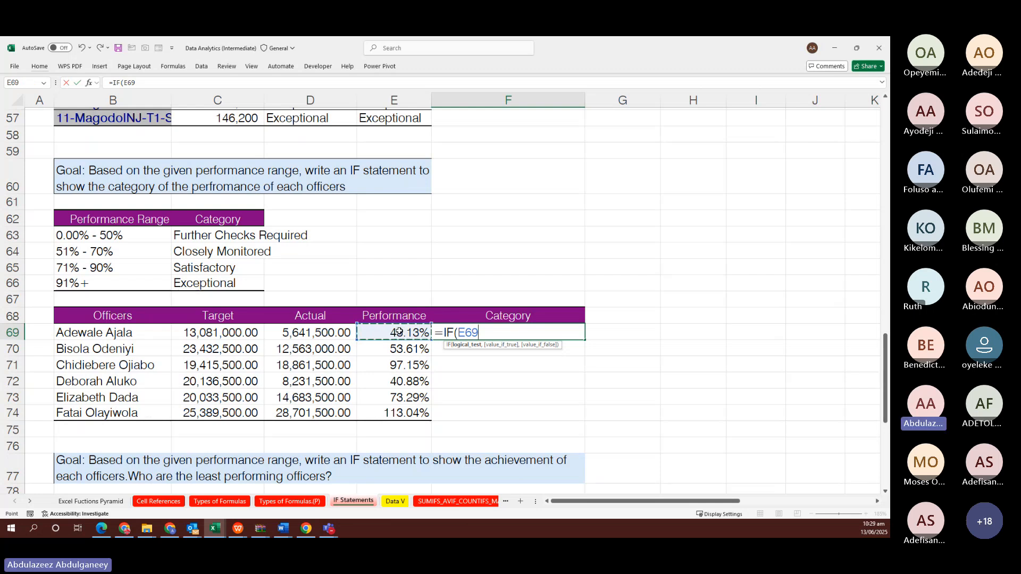
pyautogui.write('<=')
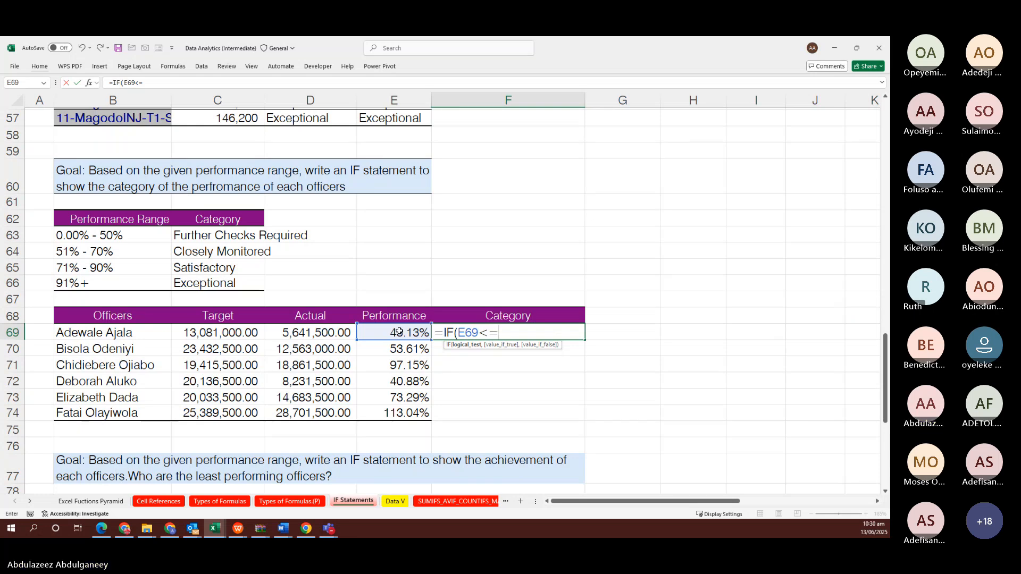
pyautogui.write('50%')
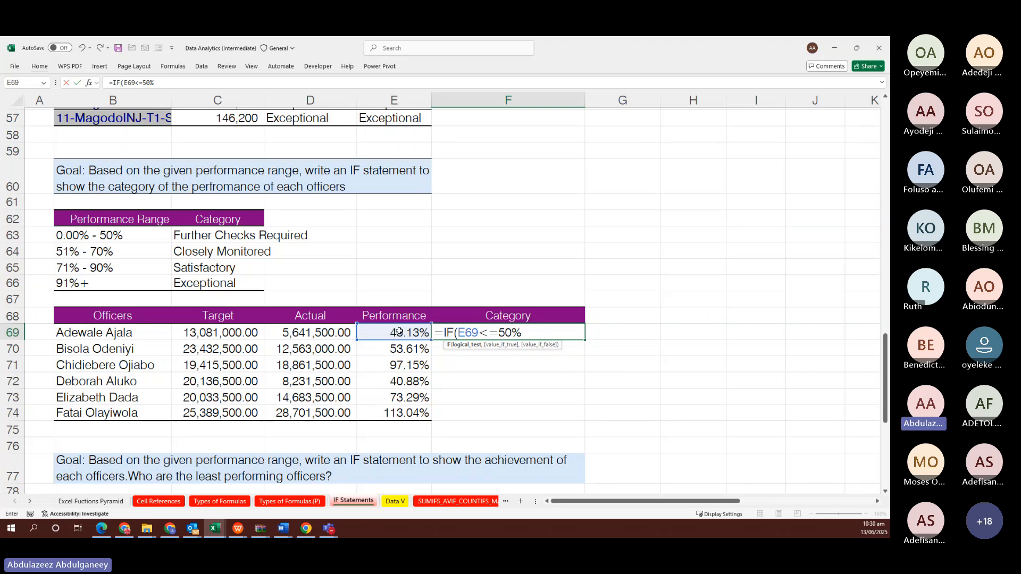
pyautogui.write(',"')
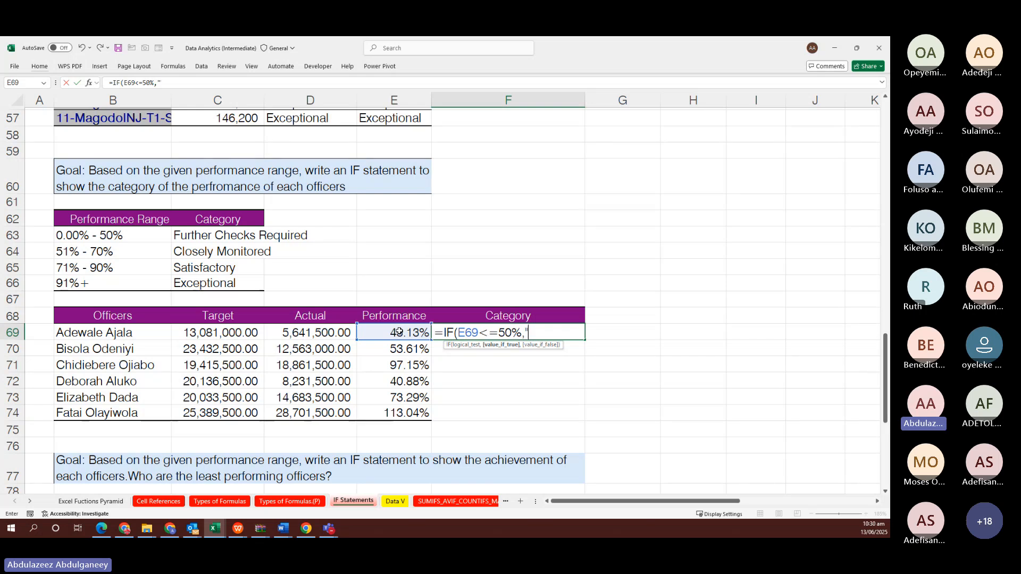
pyautogui.press('BackSpace')
pyautogui.click(225, 235)
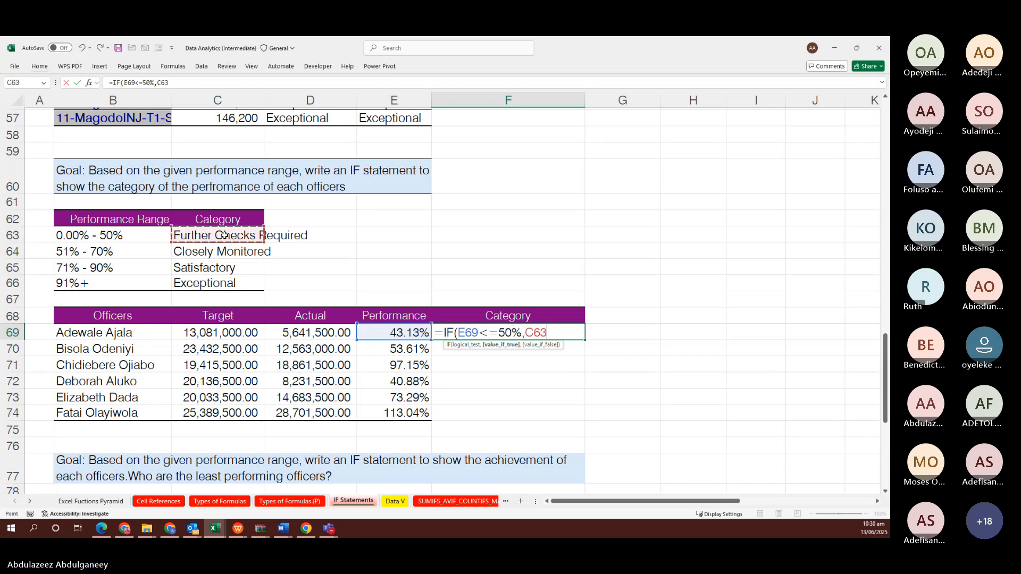
pyautogui.press('F4')
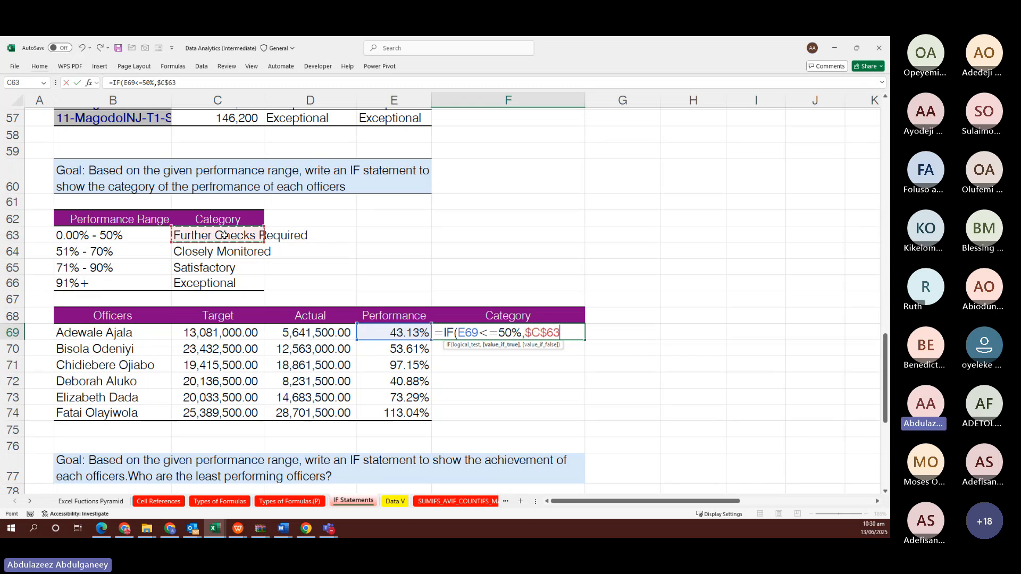
pyautogui.write(',')
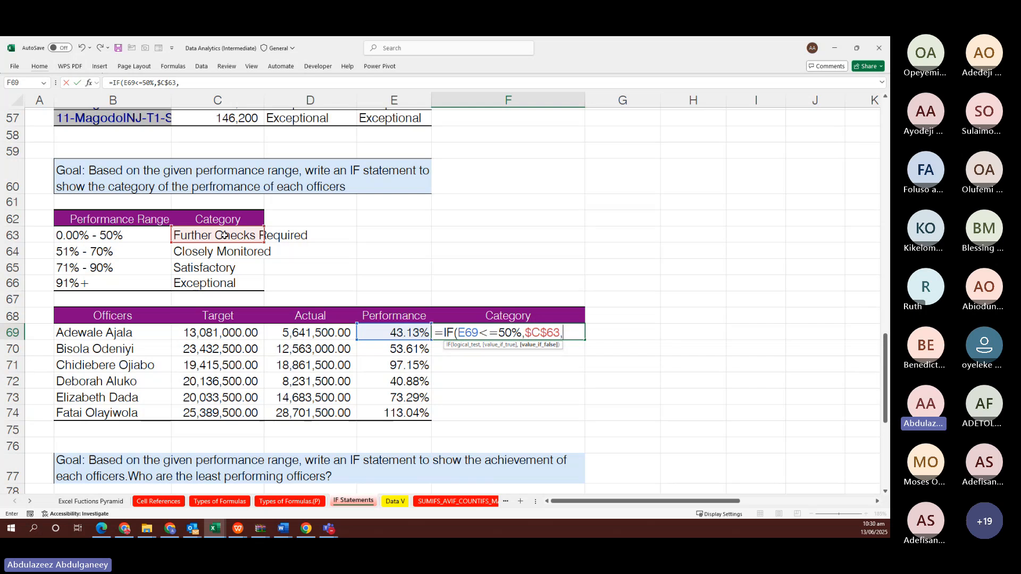
pyautogui.write('if')
pyautogui.press('Tab')
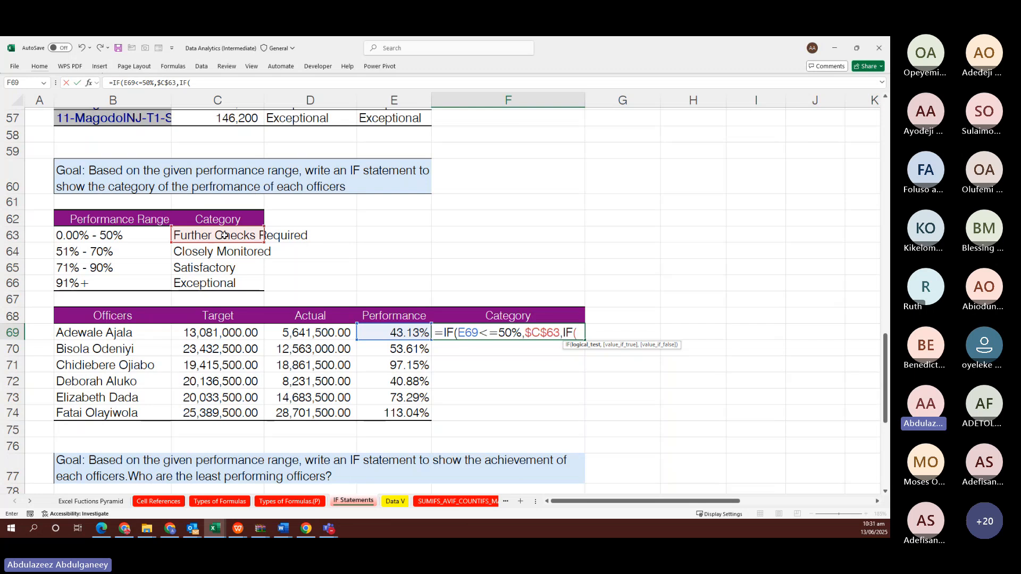
# Add the test AND(E69>50%,E69<71%) returning the Closely Monitored label $C$64
pyautogui.write('and')
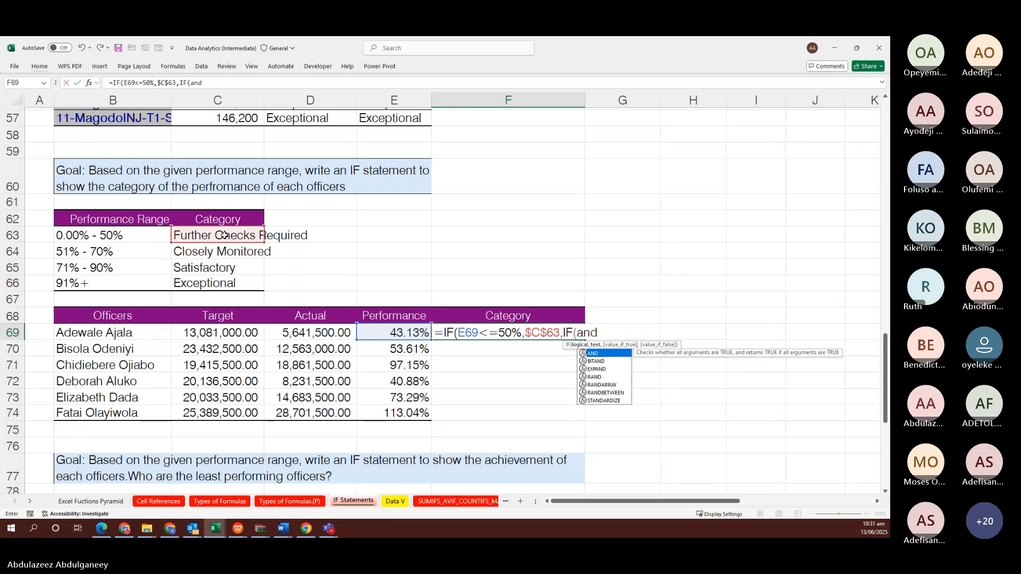
pyautogui.press('Tab')
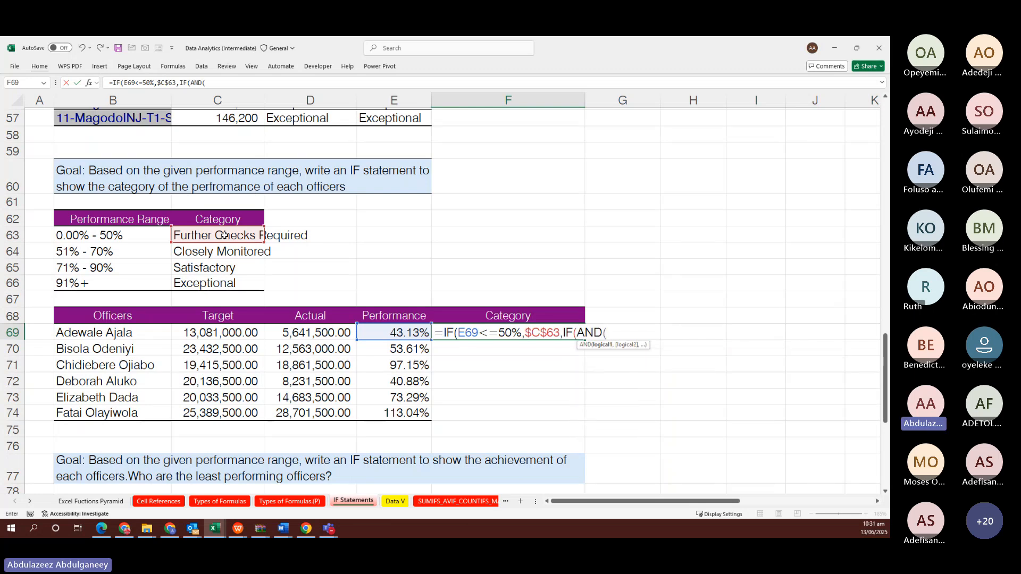
pyautogui.click(397, 332)
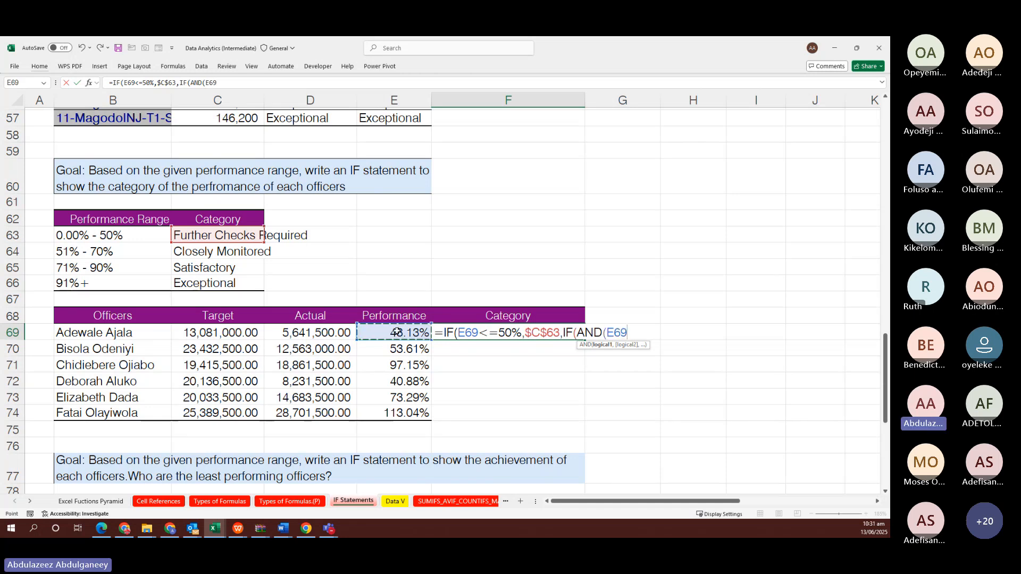
pyautogui.write('>50')
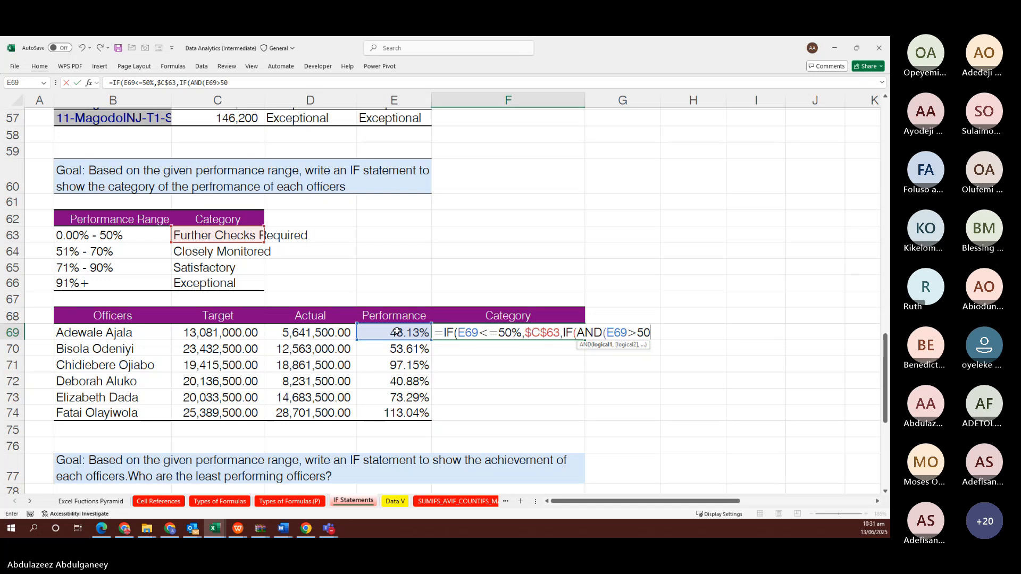
pyautogui.write('%,')
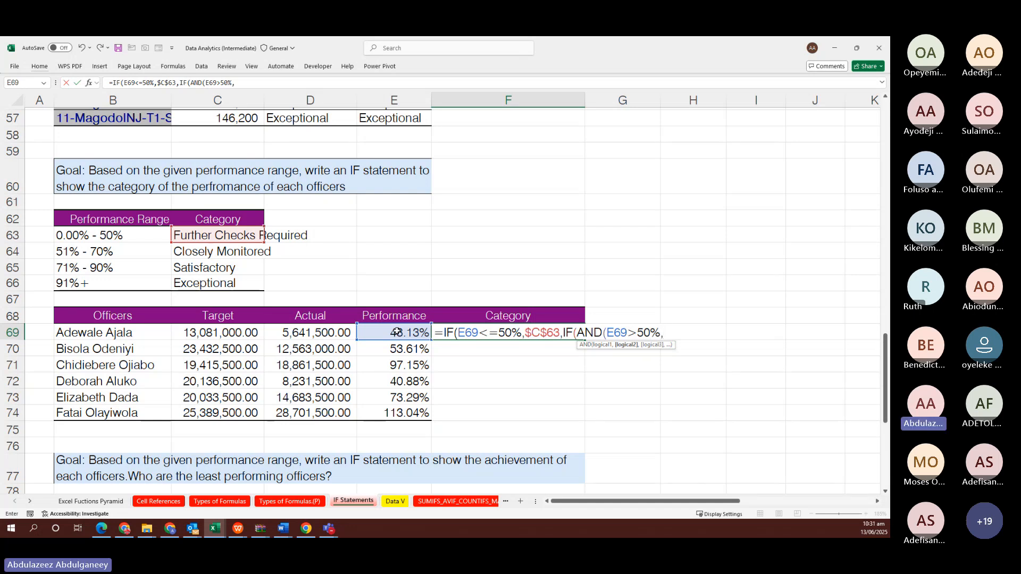
pyautogui.click(396, 332)
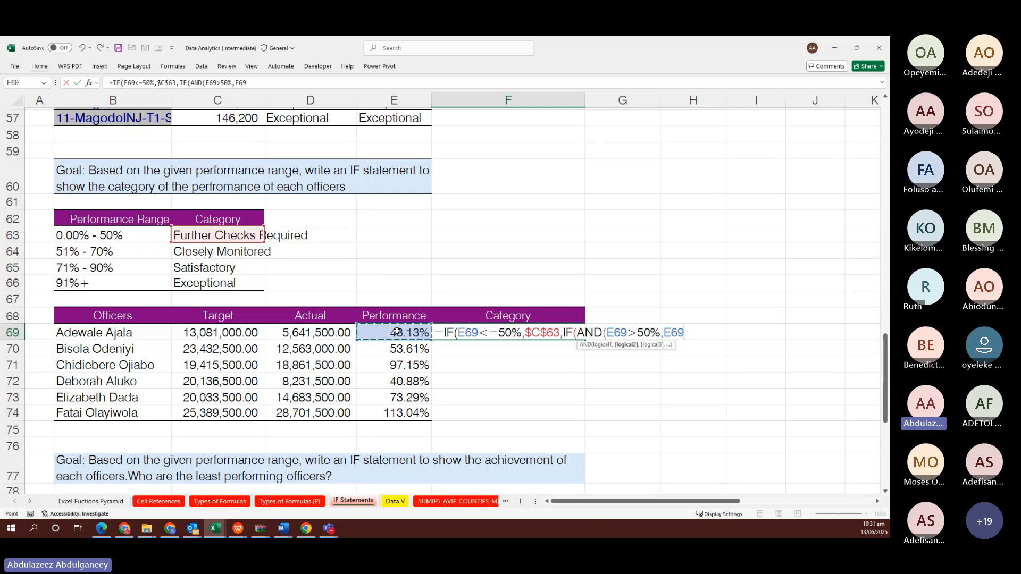
pyautogui.write('<71%)')
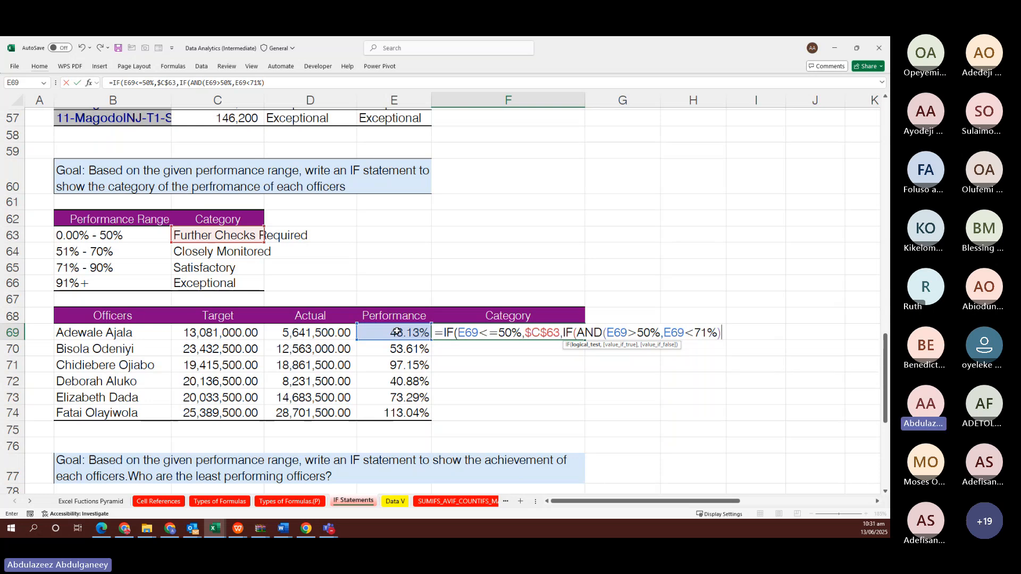
pyautogui.write(',')
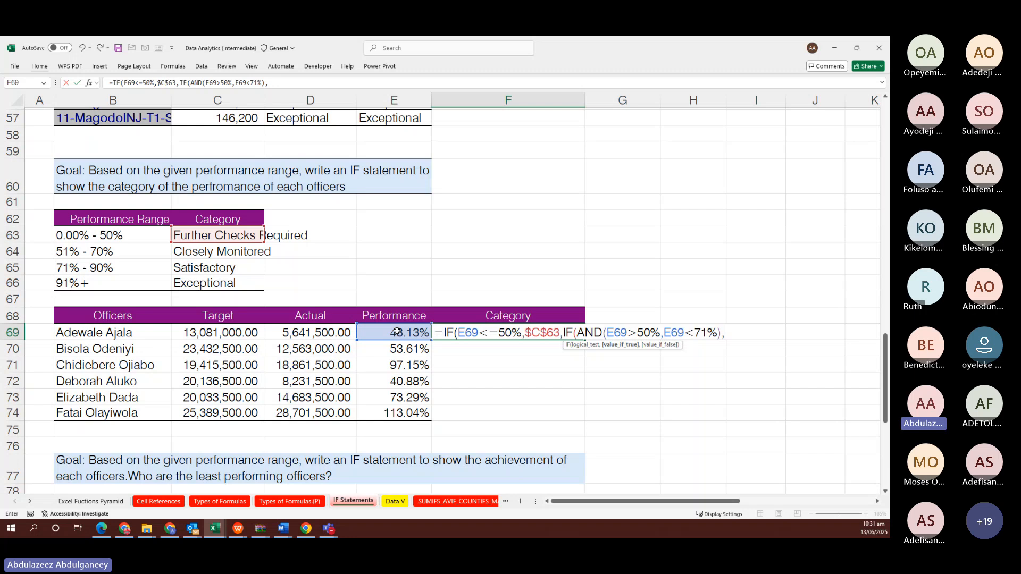
pyautogui.click(196, 251)
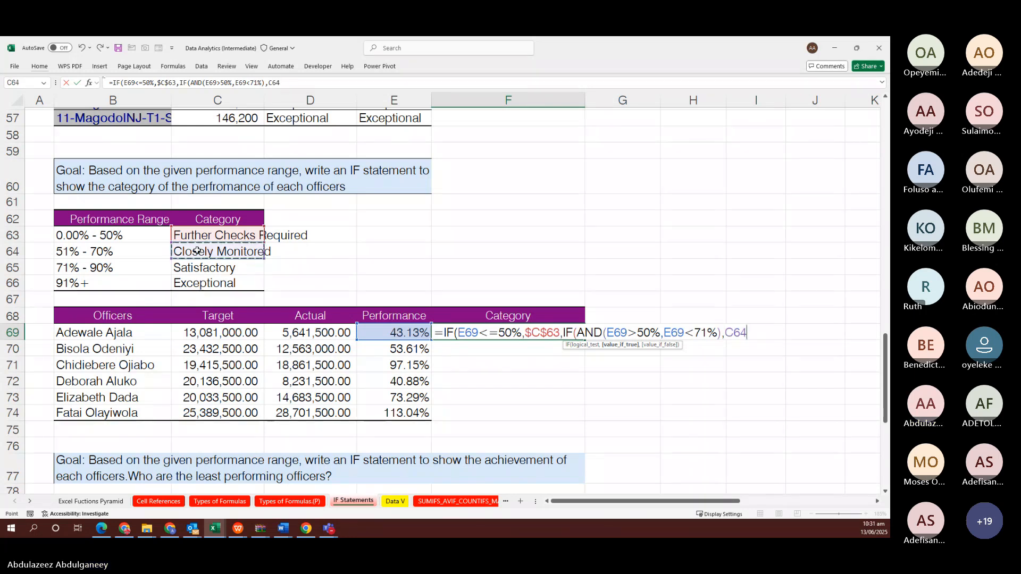
pyautogui.press('F4')
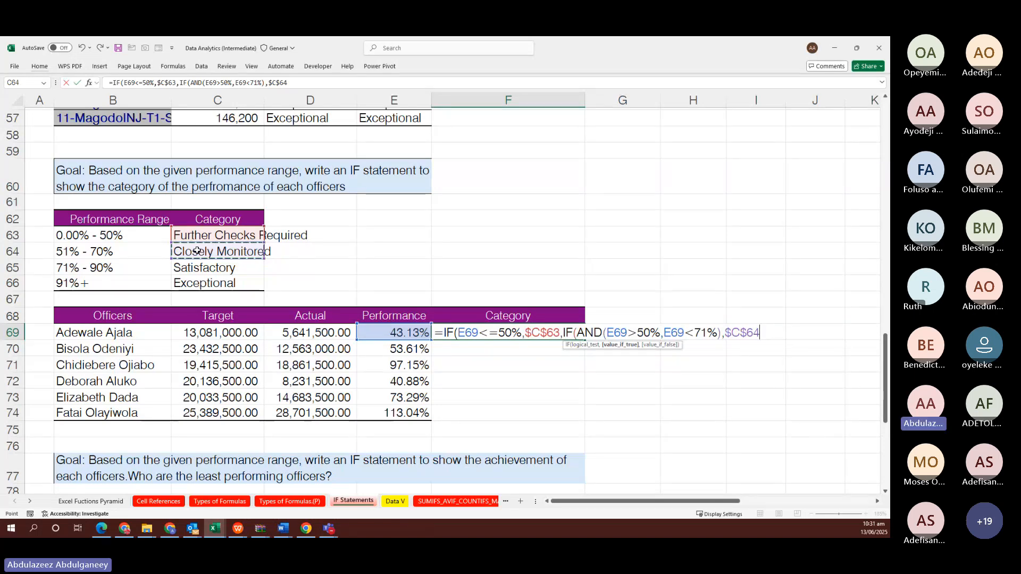
# Begin a third nested IF(AND(E69>=71%, condition in F69's formula
pyautogui.write(',')
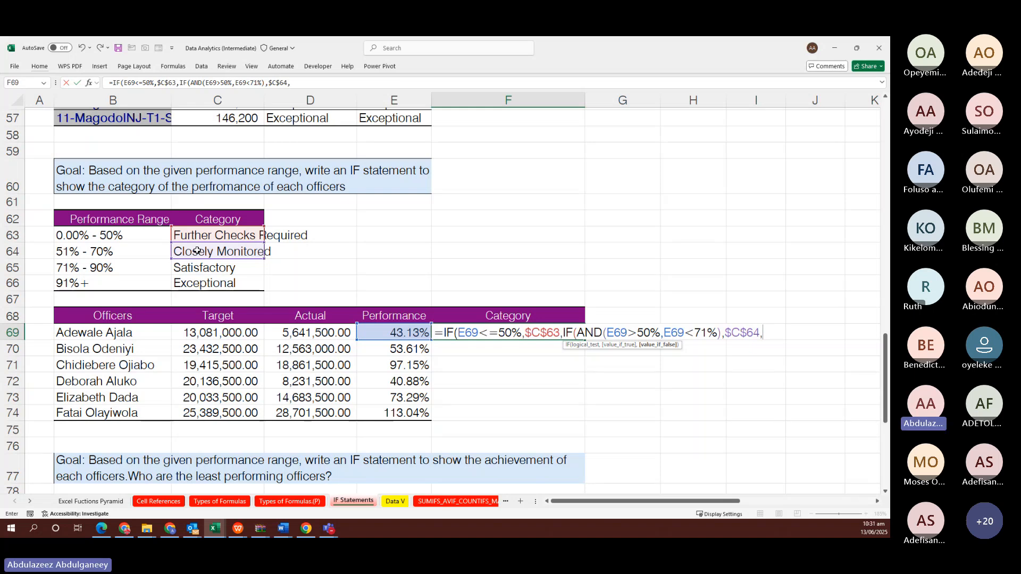
pyautogui.write('I')
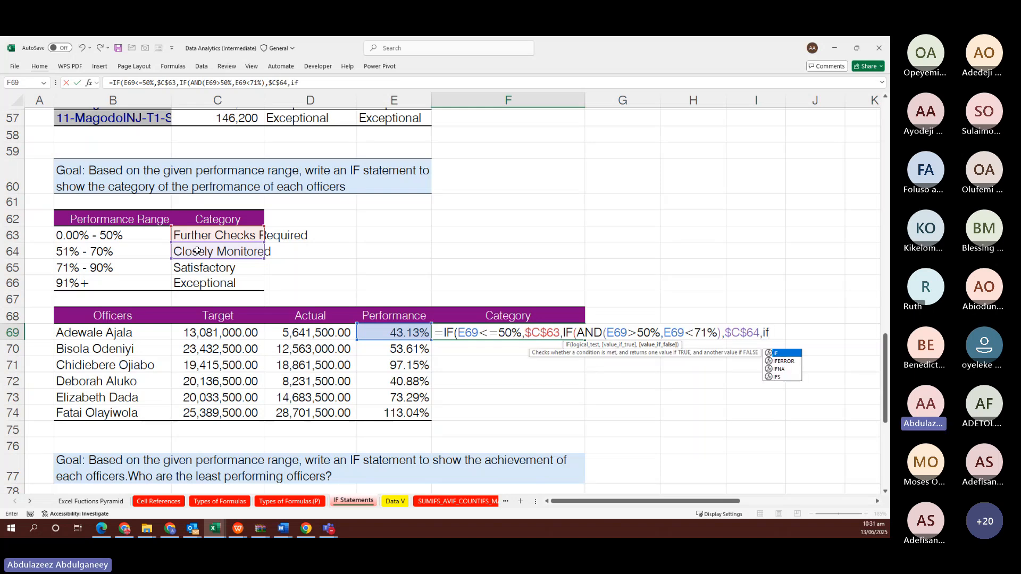
pyautogui.write('F(')
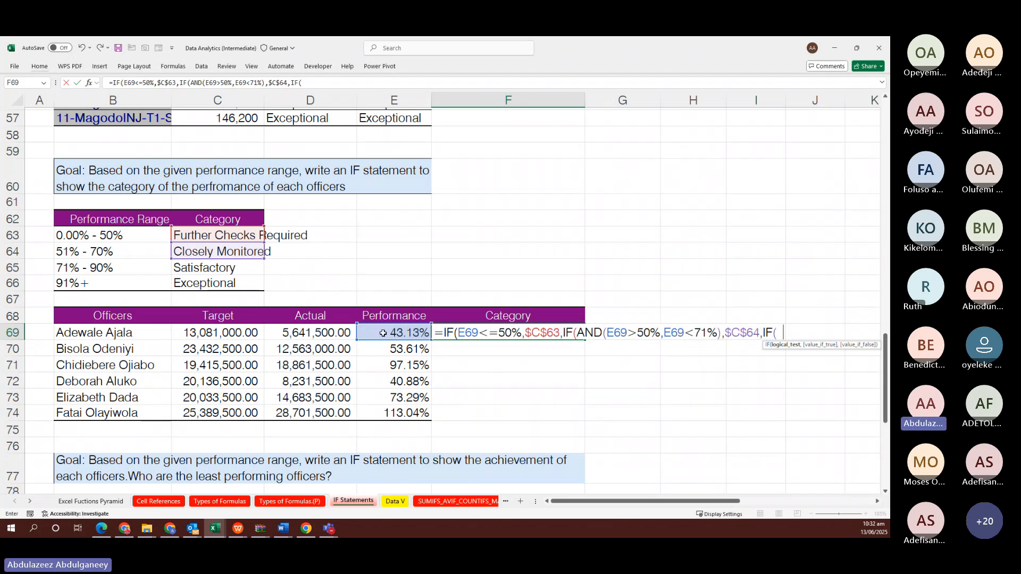
pyautogui.write('and')
pyautogui.press('Tab')
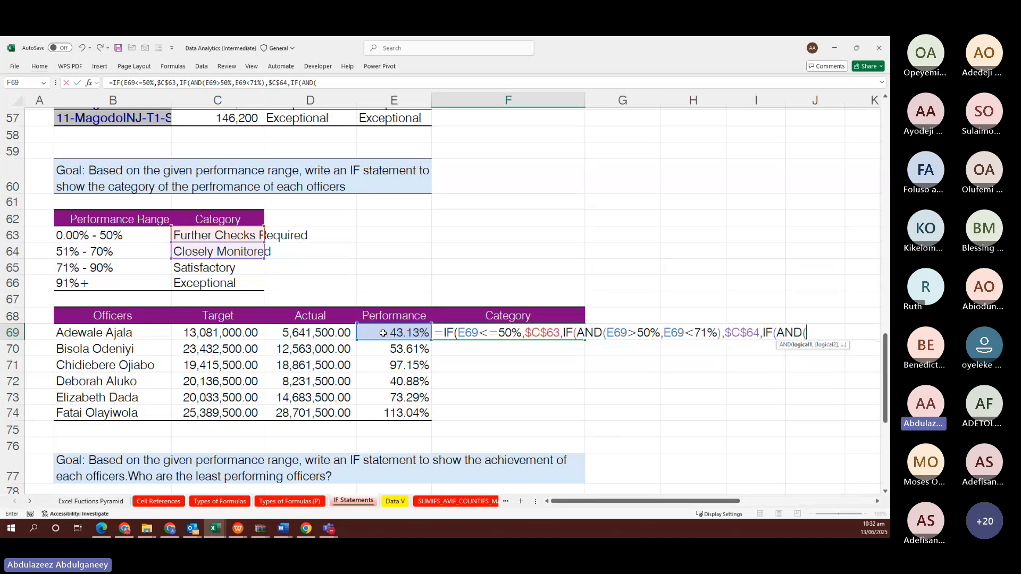
pyautogui.click(382, 333)
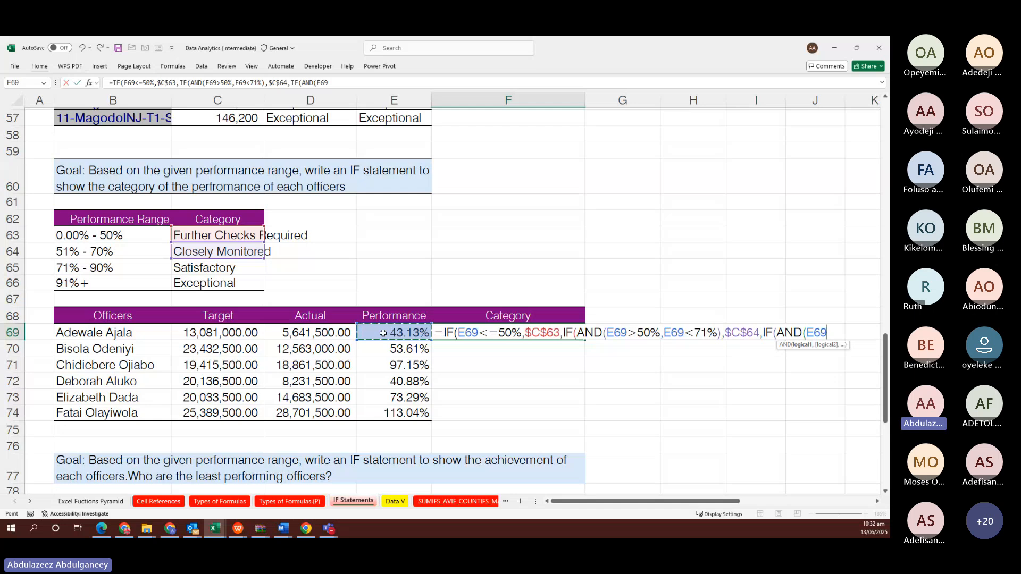
pyautogui.write('>=')
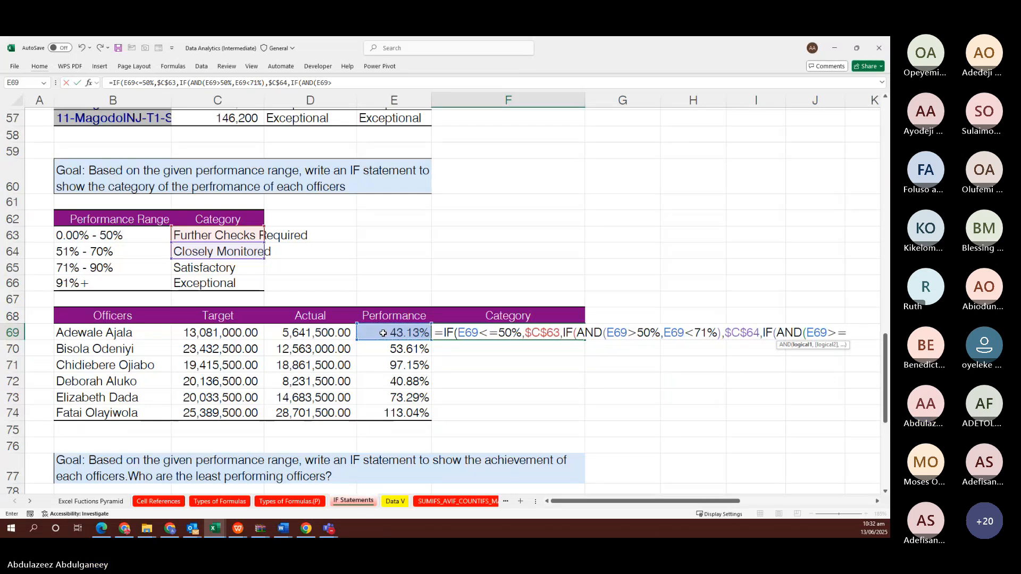
pyautogui.write('71')
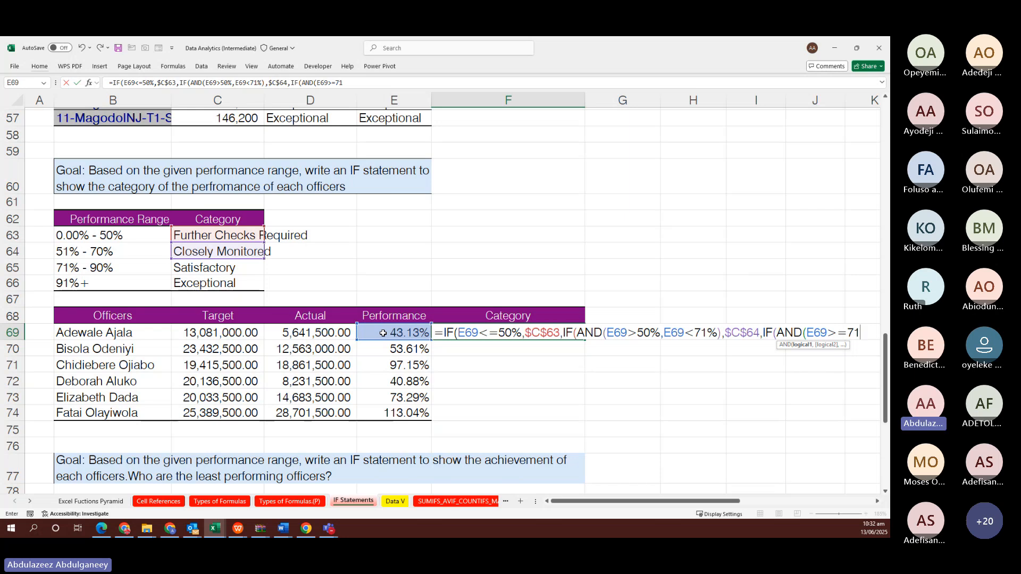
pyautogui.write('%,')
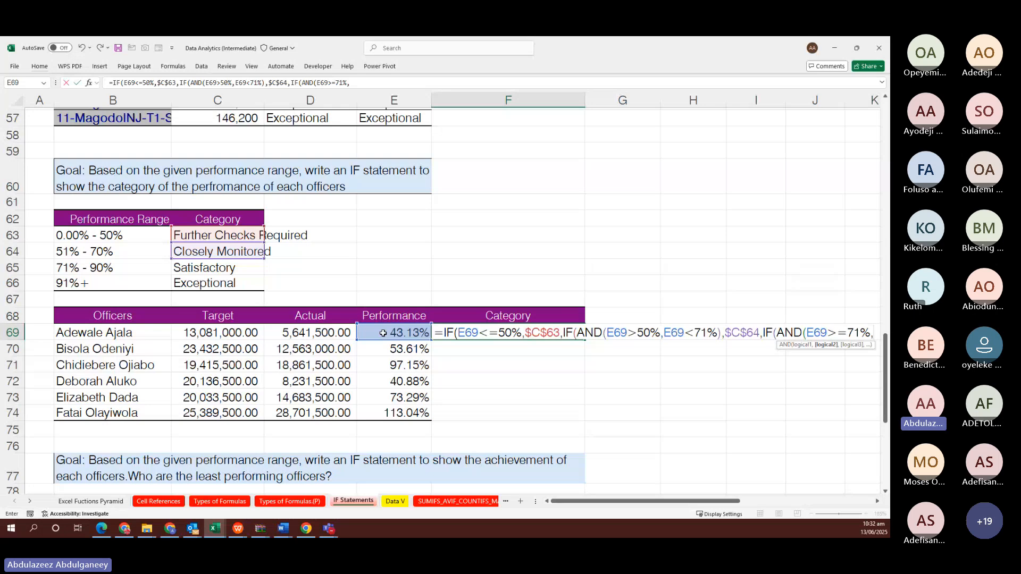
# Finish F69's formula: E69<91% returns $C$65 Satisfactory, otherwise $C$66 Exceptional
pyautogui.click(383, 332)
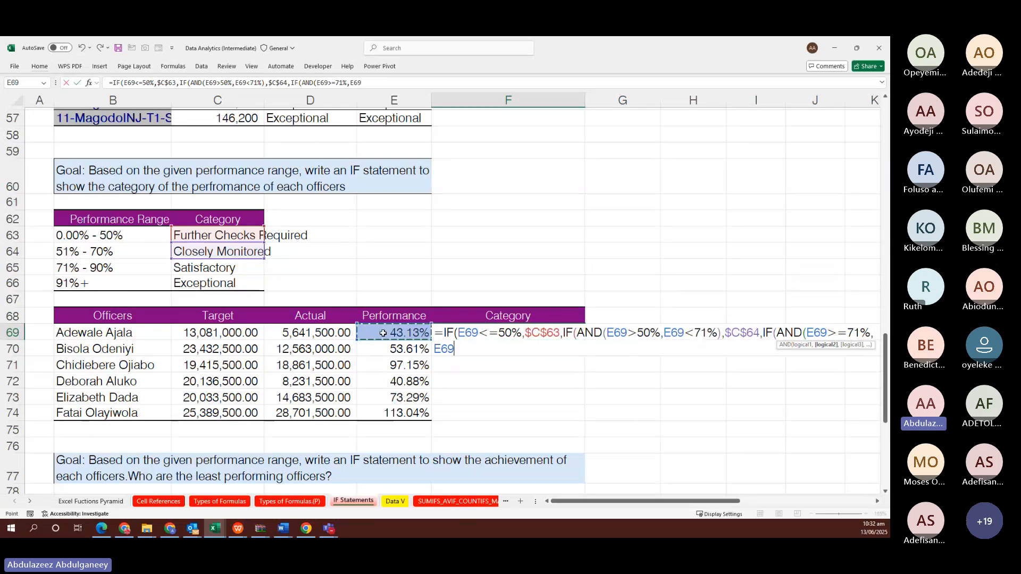
pyautogui.write('<91')
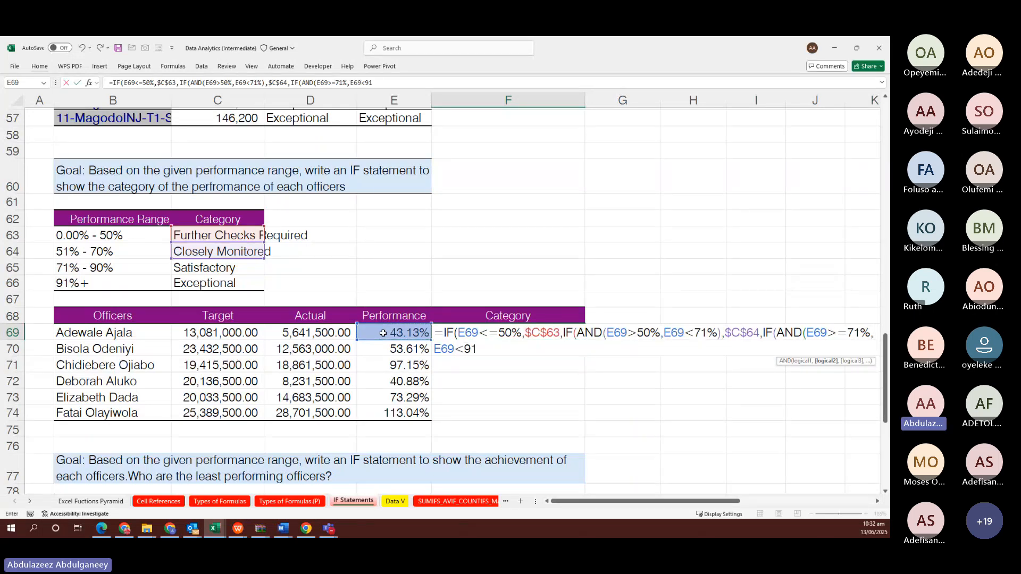
pyautogui.write('%)')
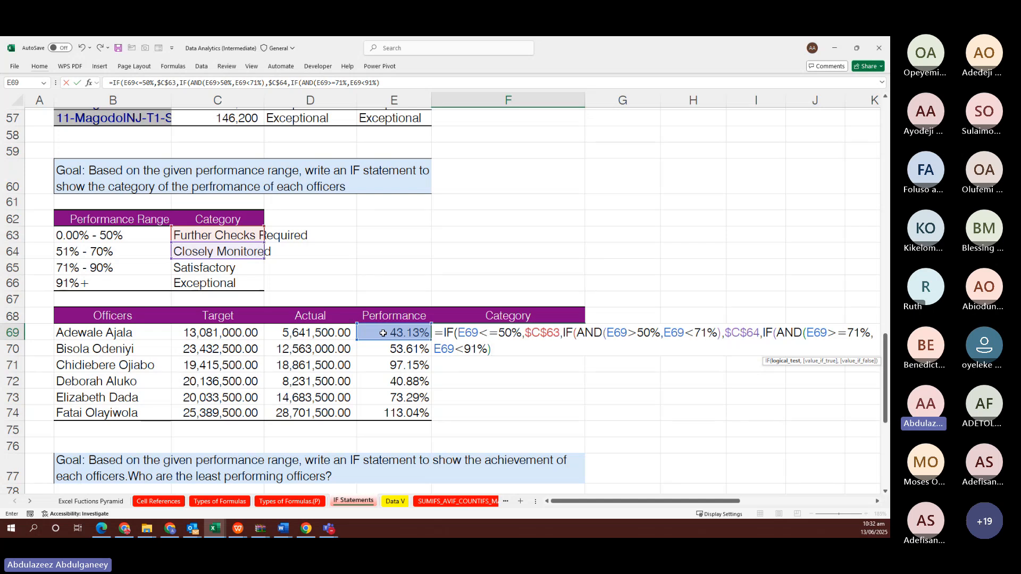
pyautogui.write(',')
pyautogui.click(231, 268)
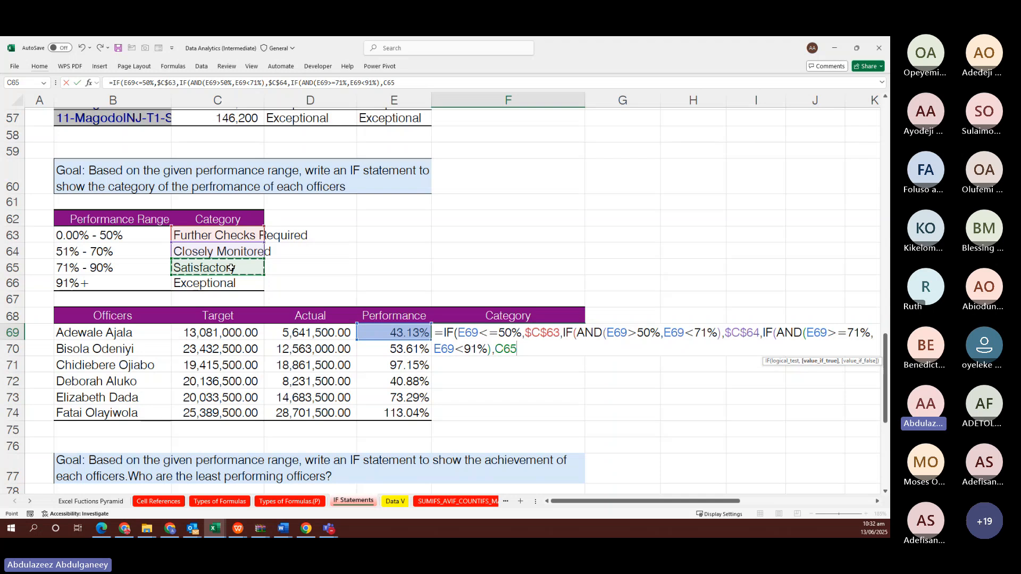
pyautogui.press('F4')
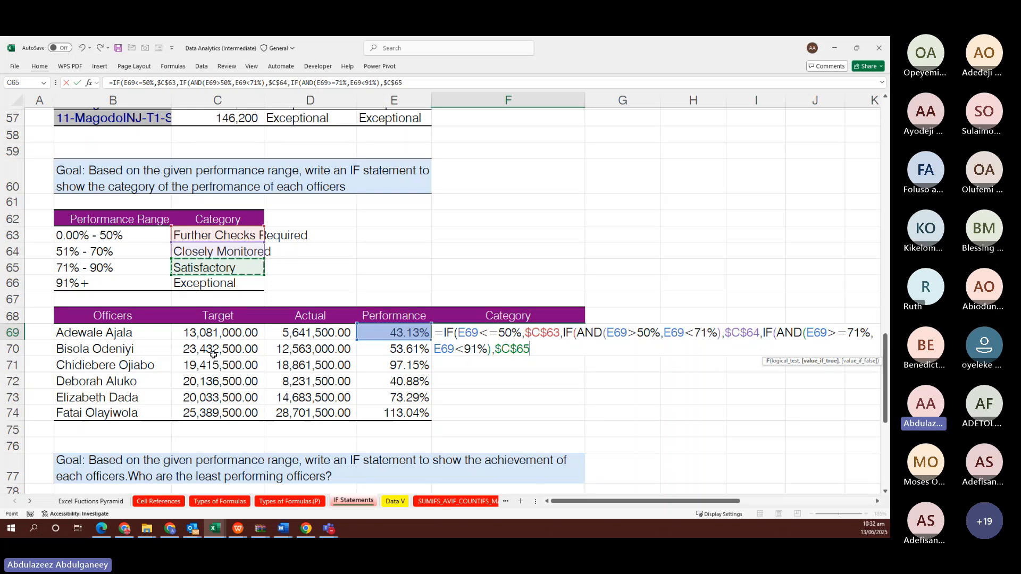
pyautogui.write(',')
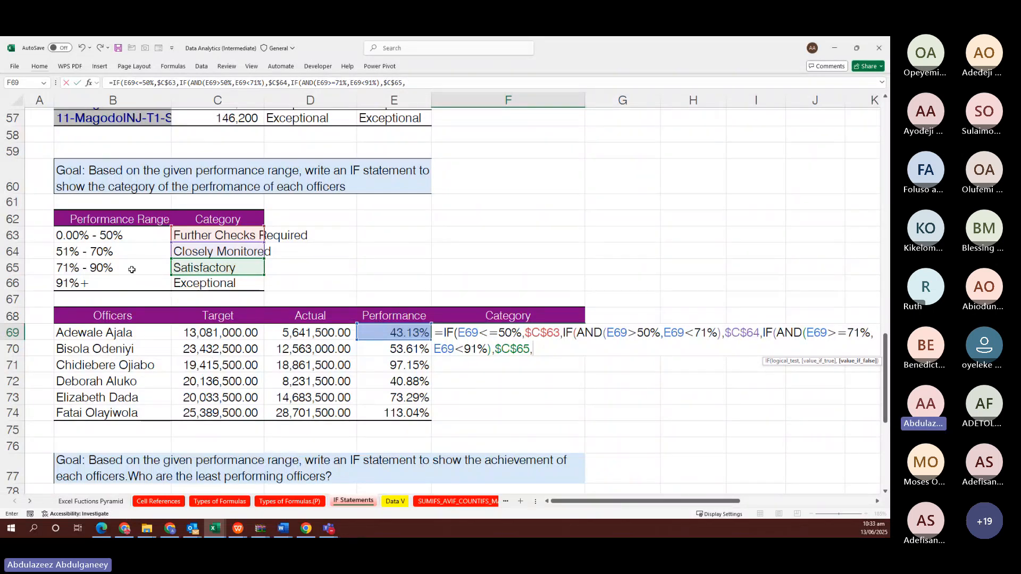
pyautogui.click(200, 286)
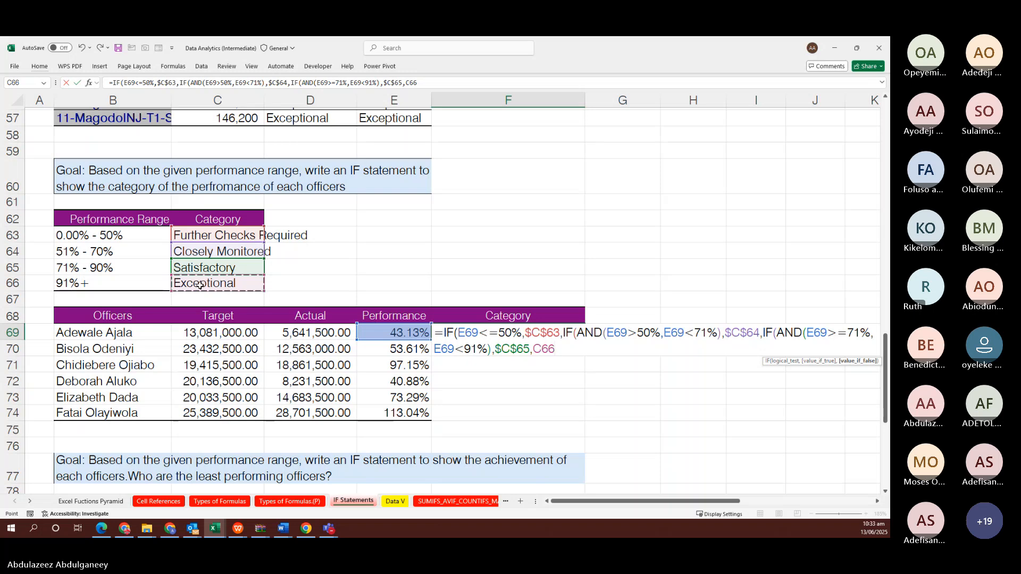
pyautogui.press('F4')
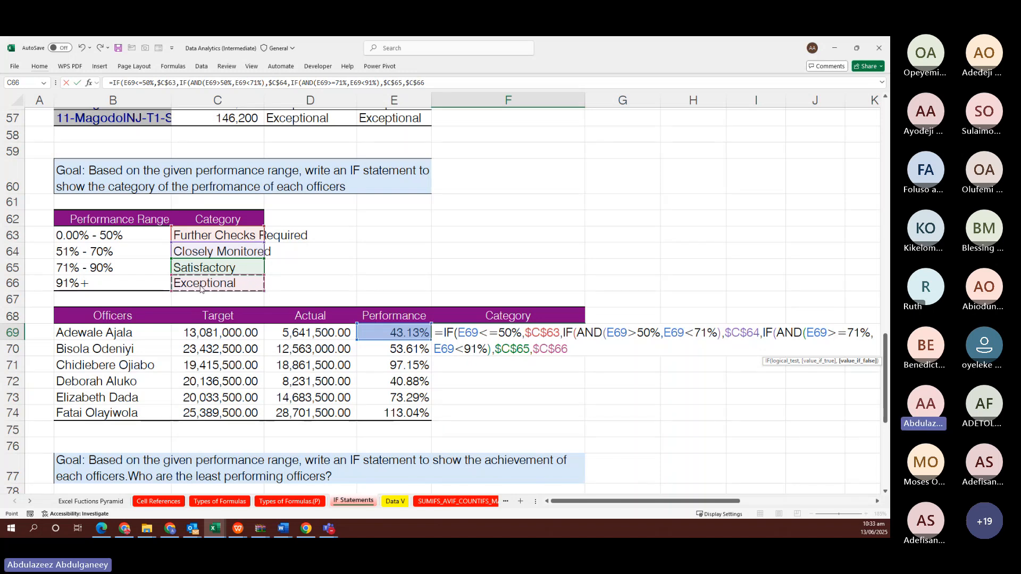
pyautogui.press('Return')
pyautogui.press('Return')
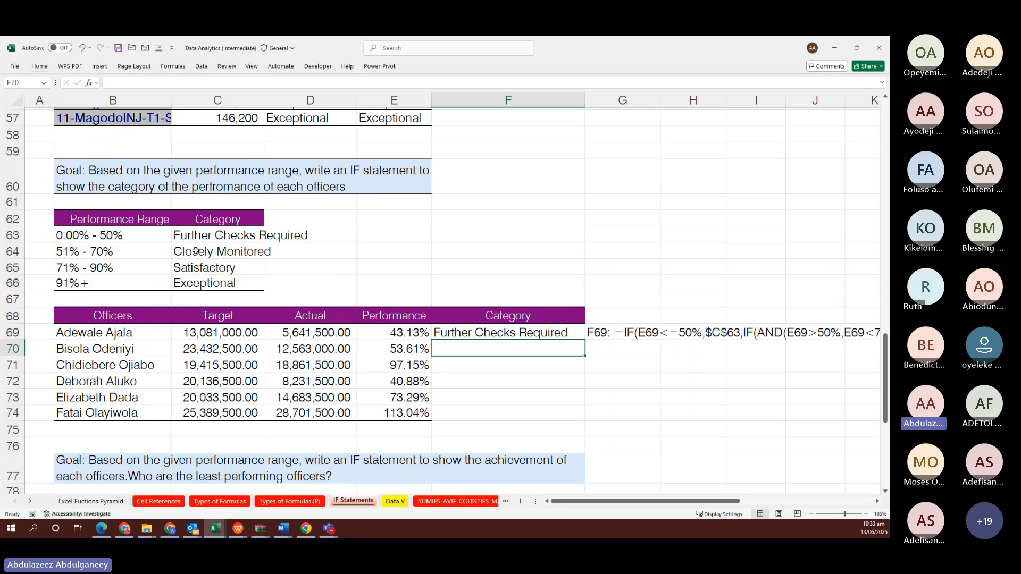
# Fill the F69 category formula down through F74 for all six officers
pyautogui.click(519, 331)
pyautogui.hotkey('shift', 'Down')
pyautogui.hotkey('shift', 'Down')
pyautogui.hotkey('shift', 'Down')
pyautogui.hotkey('shift', 'Down')
pyautogui.hotkey('shift', 'Down')
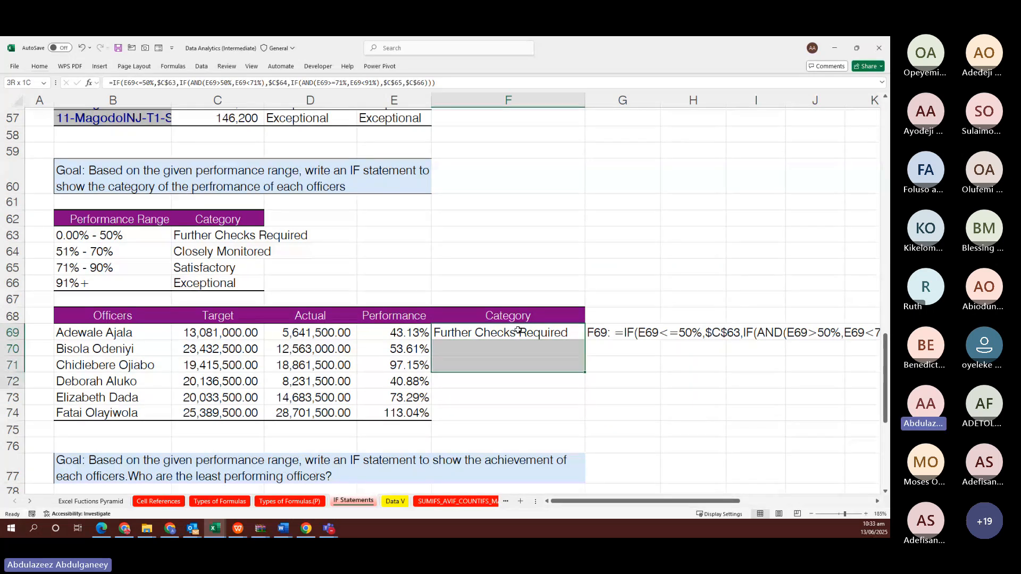
pyautogui.press('F2')
pyautogui.hotkey('ctrl', 'Return')
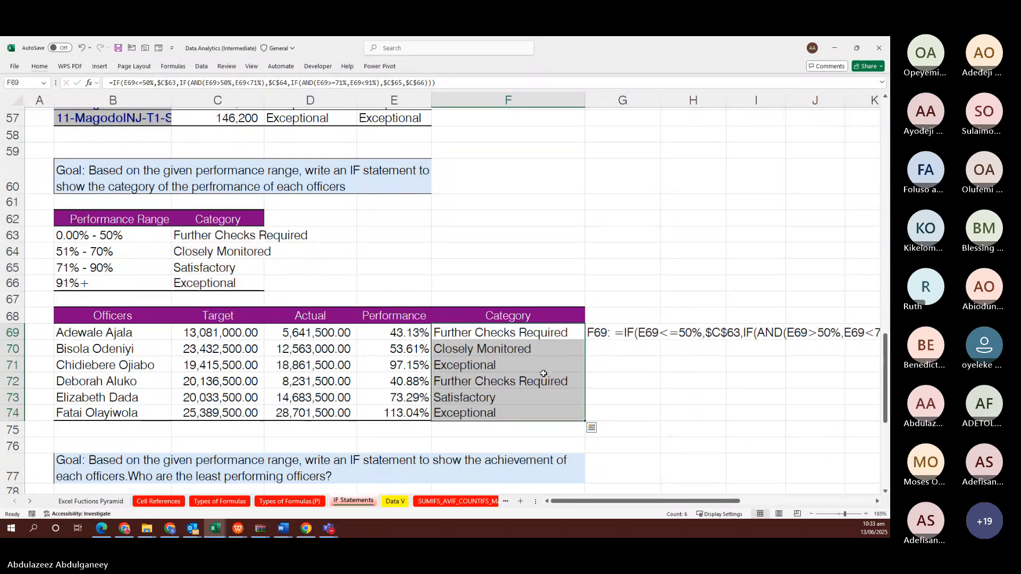
pyautogui.scroll(-3, 544, 373)
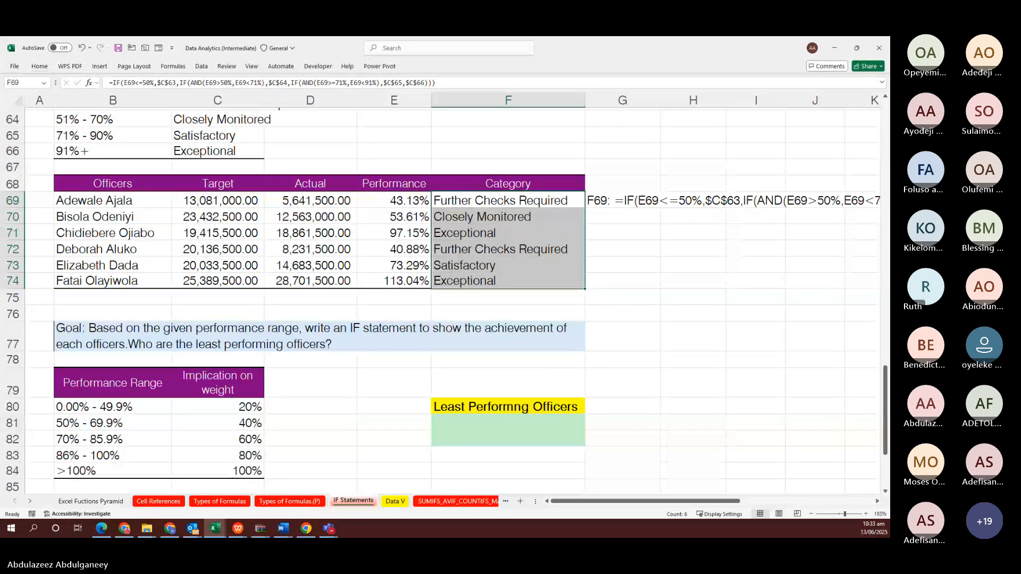
pyautogui.hotkey('alt', 'Tab')
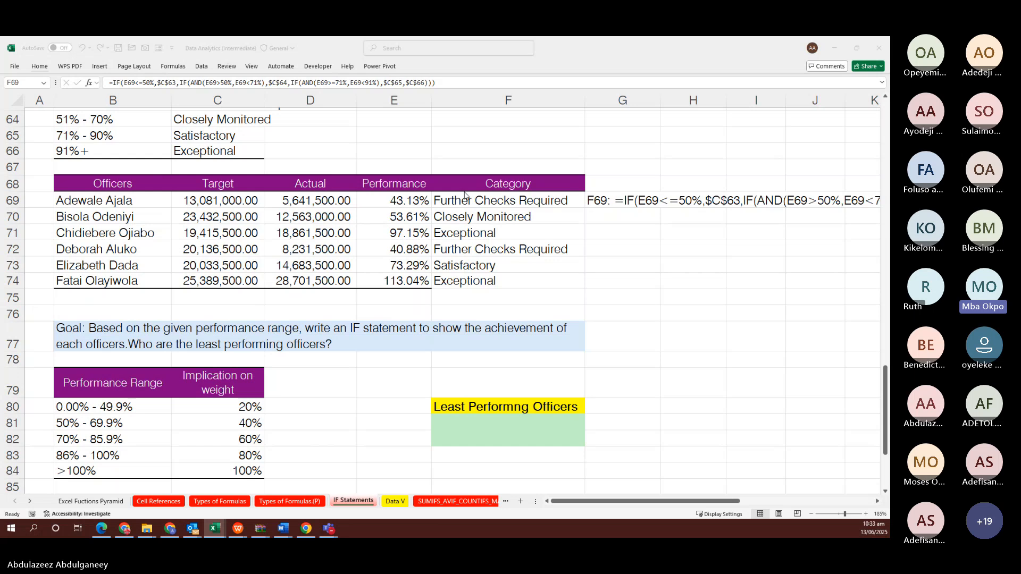
# Select the six category results starting at F69
pyautogui.click(492, 203)
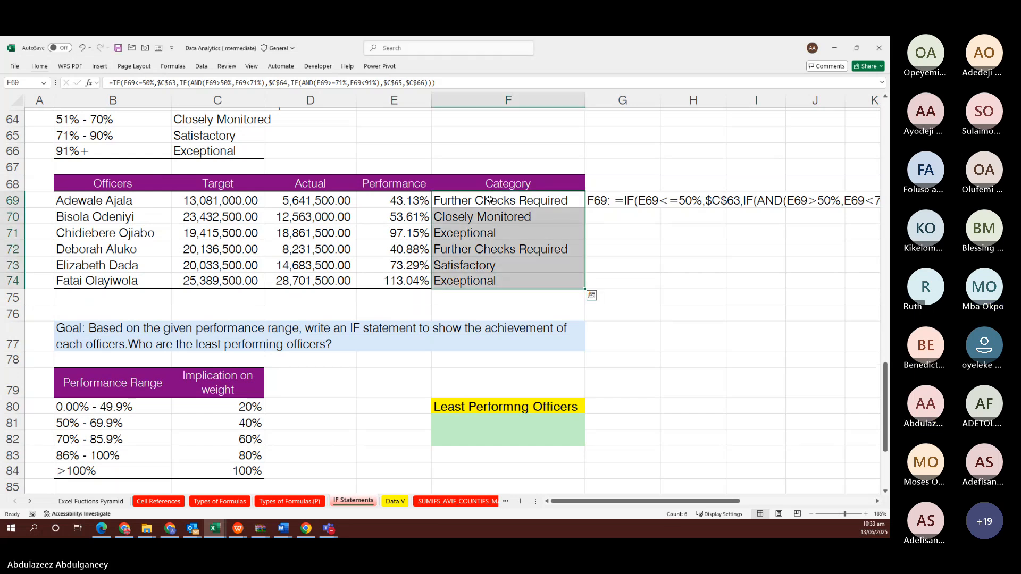
pyautogui.click(489, 201)
pyautogui.hscroll(1, 489, 199)
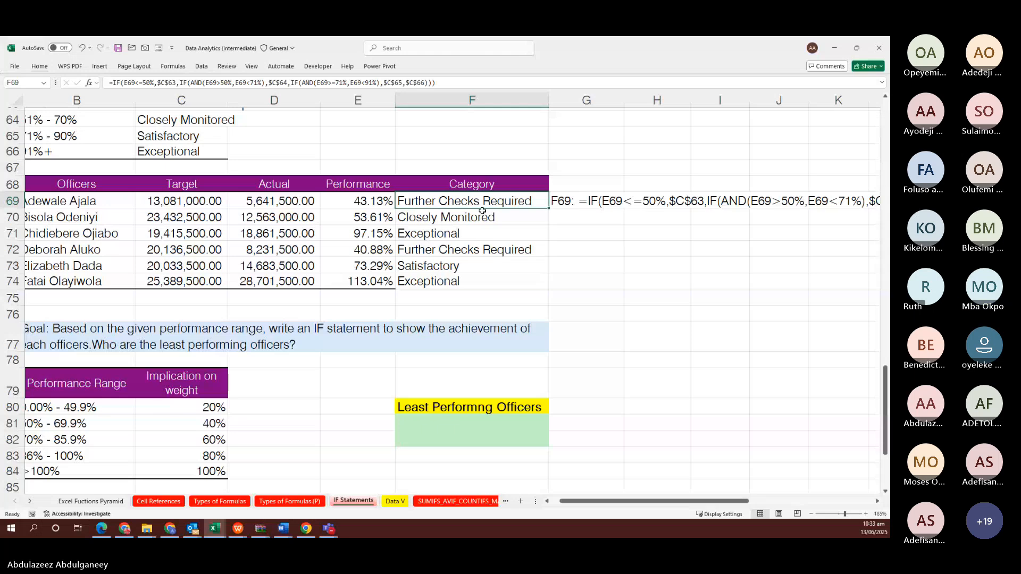
pyautogui.hotkey('shift', 'Down')
pyautogui.hotkey('shift', 'Down')
pyautogui.hotkey('shift', 'Down')
pyautogui.hotkey('shift', 'Down')
pyautogui.hotkey('shift', 'Down')
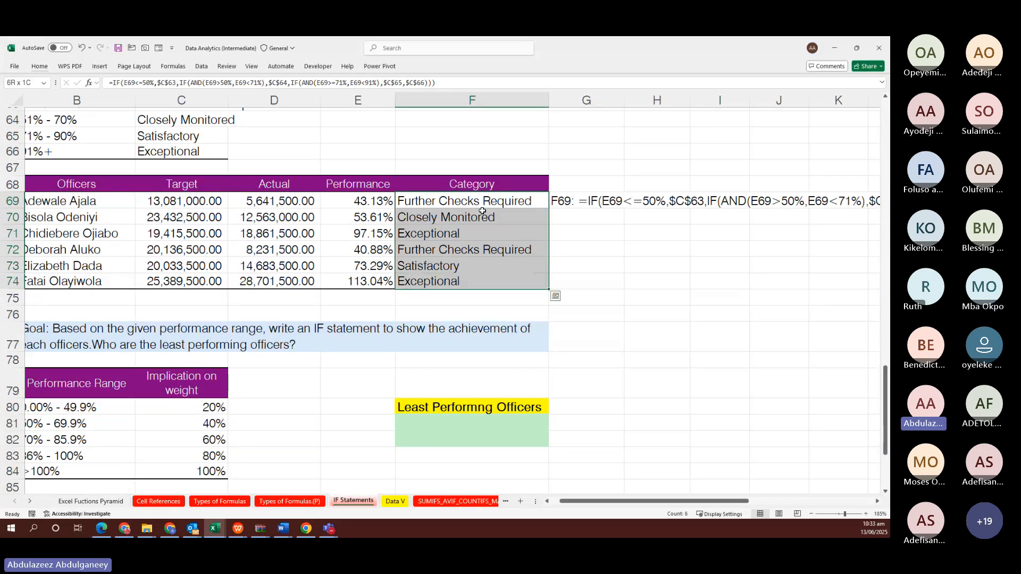
pyautogui.scroll(3, 482, 211)
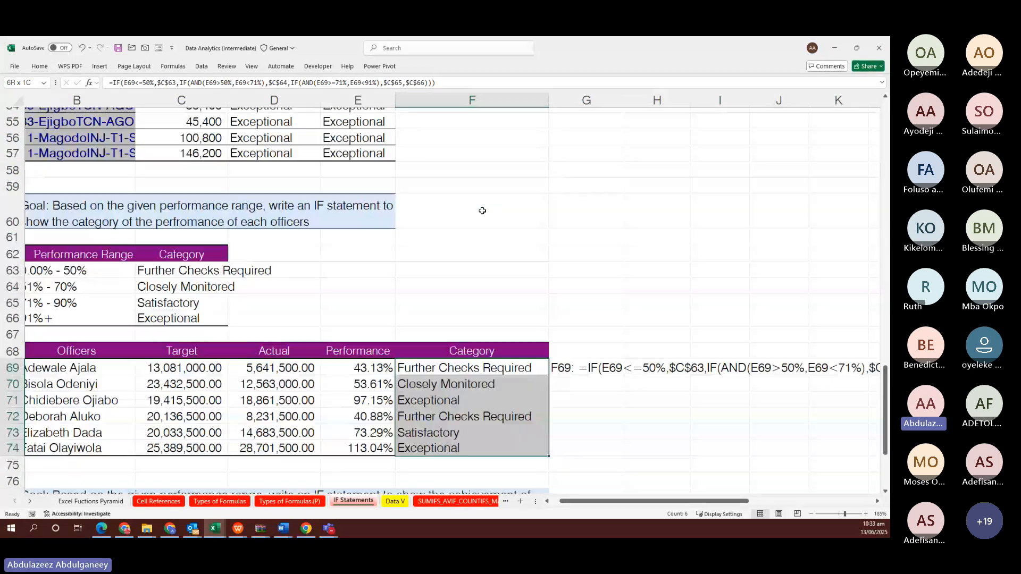
pyautogui.hscroll(-1, 483, 211)
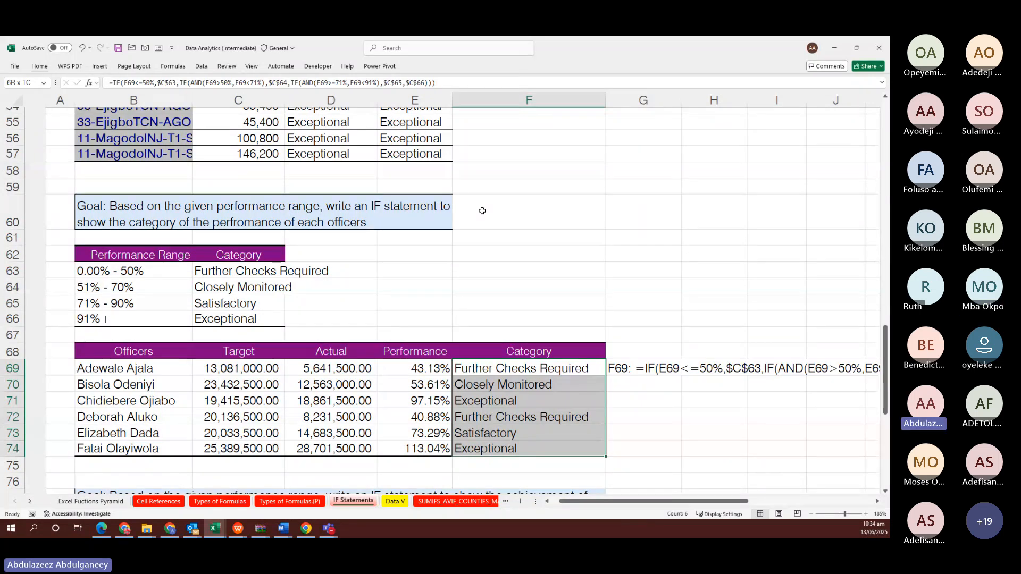
pyautogui.hscroll(1, 481, 211)
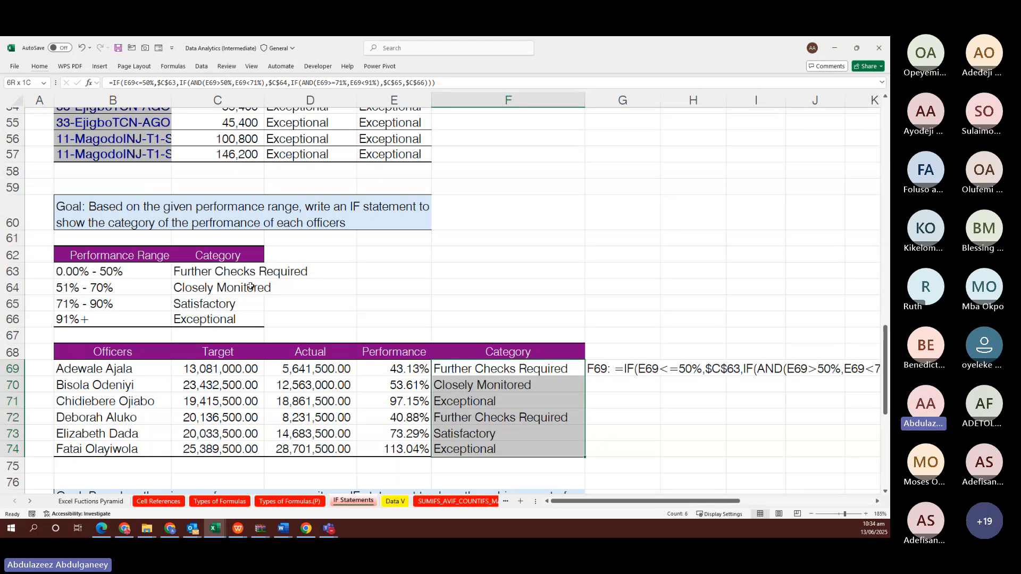
# Overwrite F69 with Further Checks Required and F70 with Closely Monitored via AutoComplete
pyautogui.click(484, 368)
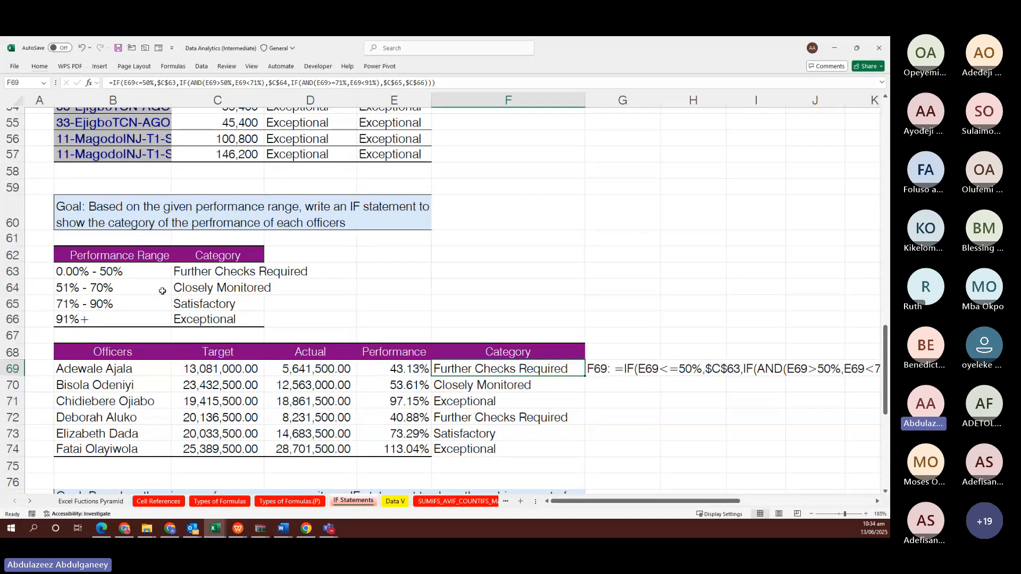
pyautogui.write('f')
pyautogui.press('Return')
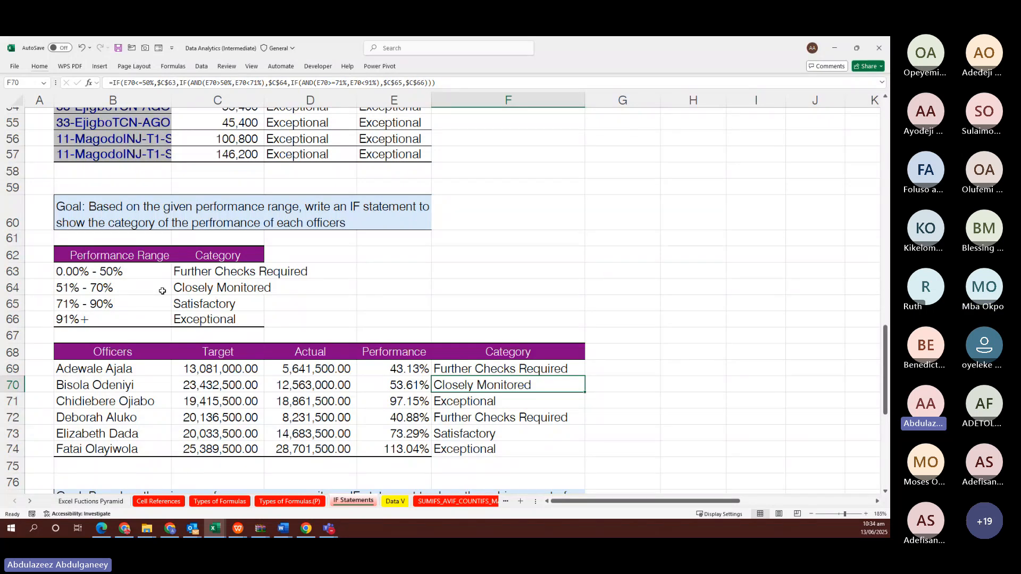
pyautogui.write('cl')
pyautogui.press('Up')
# Select F69:F74 and delete all the Category values
pyautogui.hotkey('shift', 'Down')
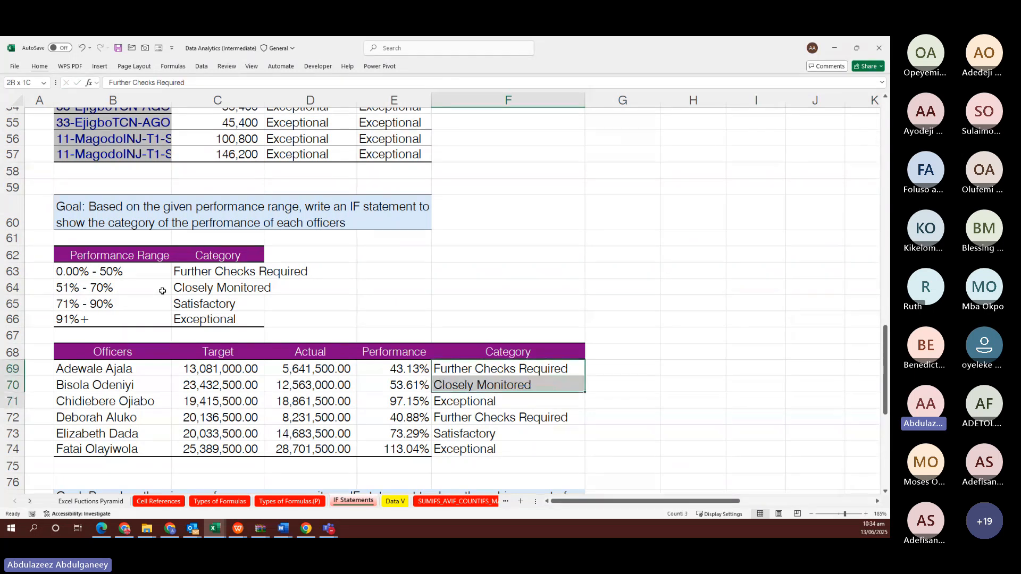
pyautogui.hotkey('ctrl', 'shift', 'Down')
pyautogui.hotkey('shift', 'Down')
pyautogui.hotkey('shift', 'Up')
pyautogui.press('Delete')
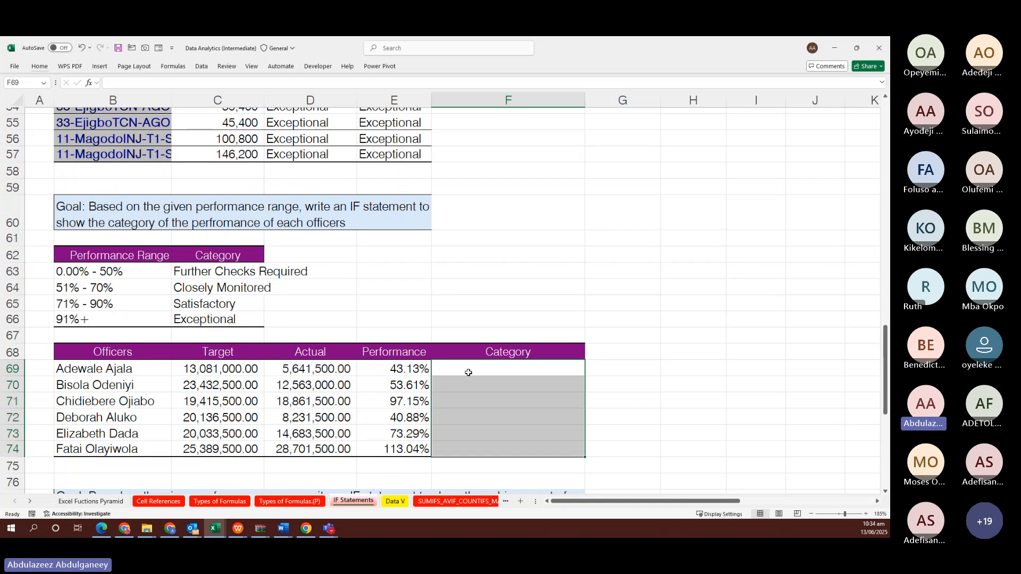
# Type =IF(E69<=50%, in F69 as the first logical test
pyautogui.click(470, 372)
pyautogui.write('=if')
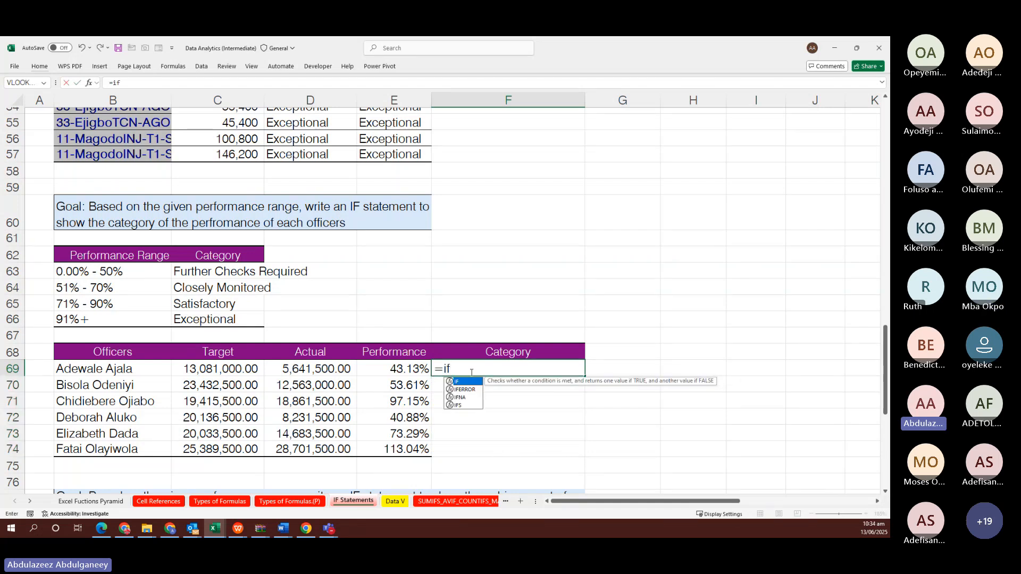
pyautogui.press('Tab')
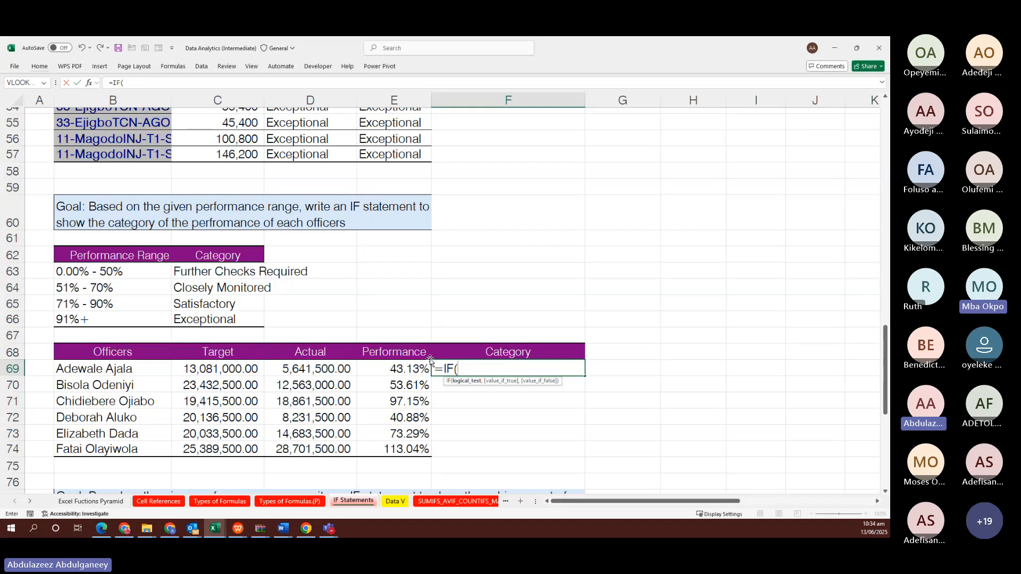
pyautogui.click(383, 366)
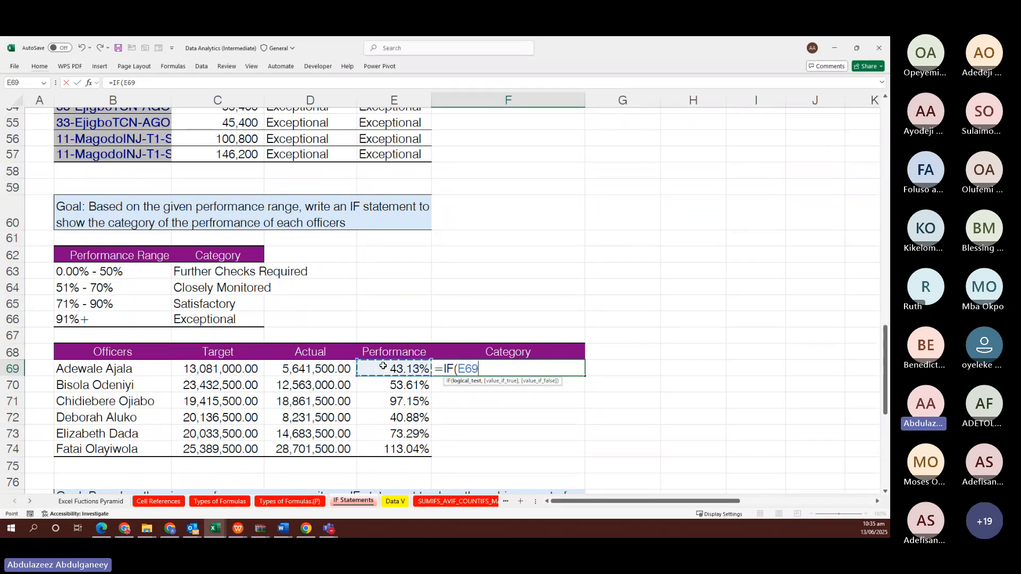
pyautogui.write('<=50')
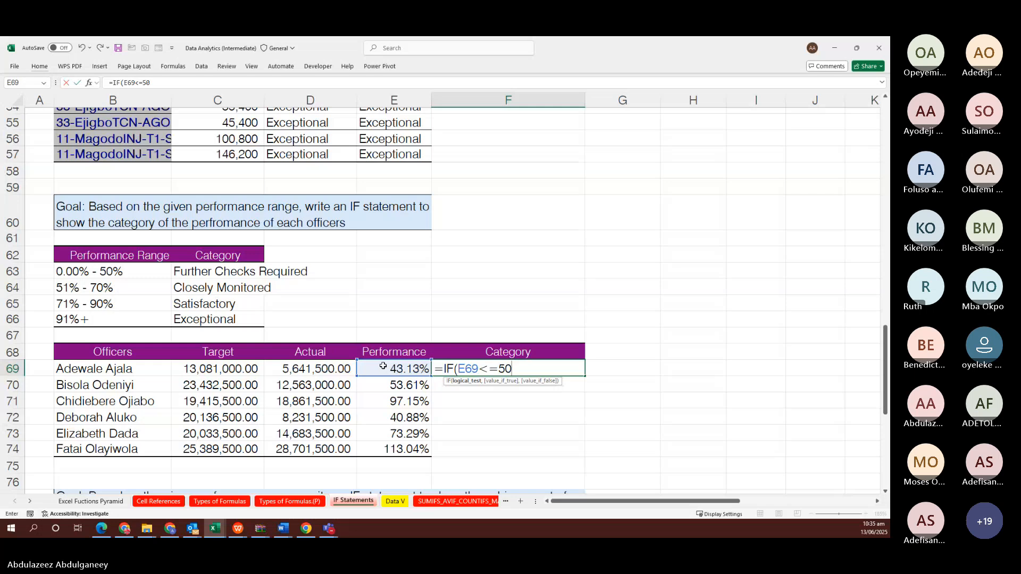
pyautogui.write('%')
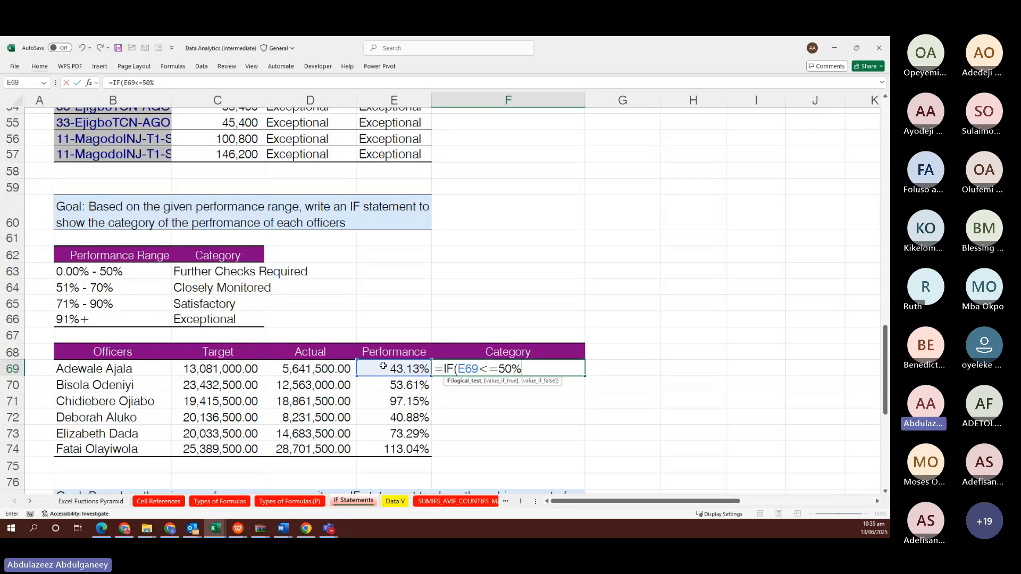
pyautogui.write(',')
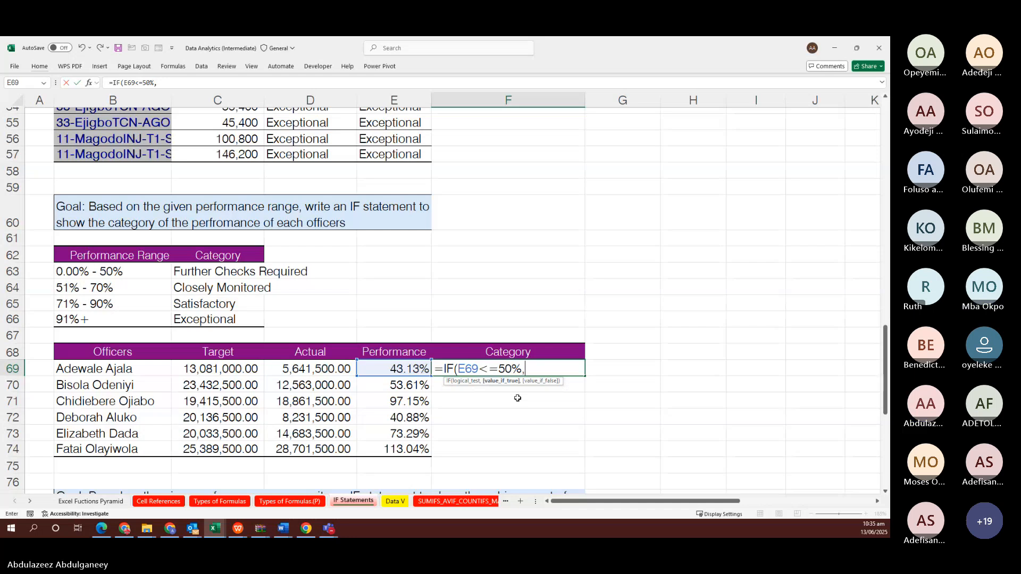
# Return $C$63 when true, then nest IF(AND(E69>50%,E69<71%), as the next test
pyautogui.click(225, 273)
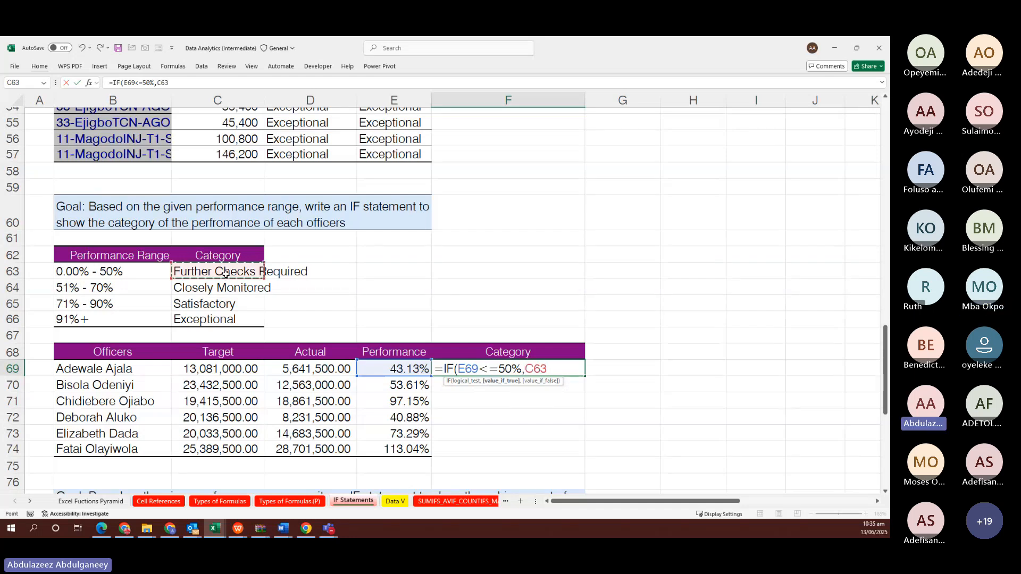
pyautogui.press('F4')
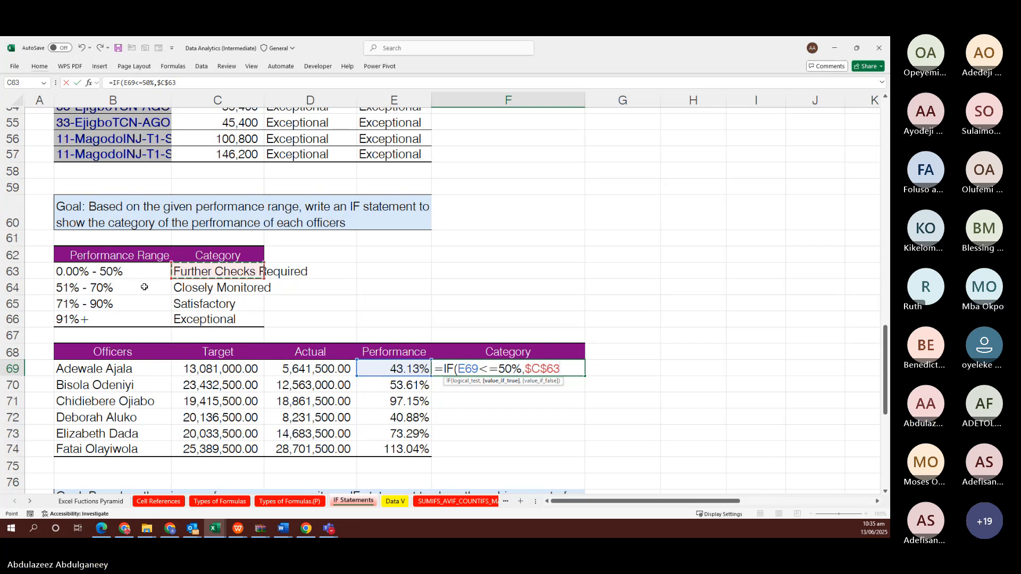
pyautogui.write(',')
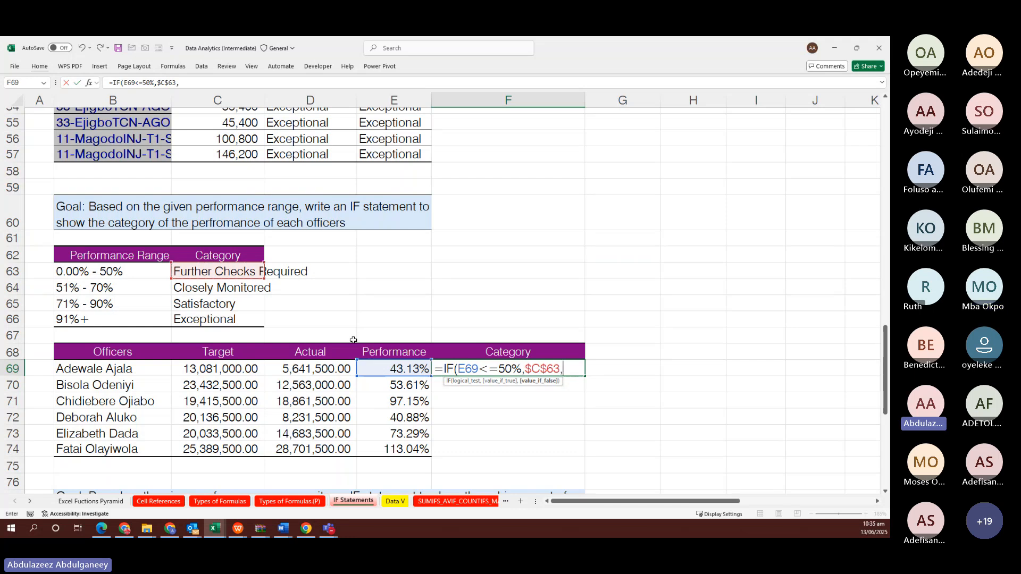
pyautogui.write('i')
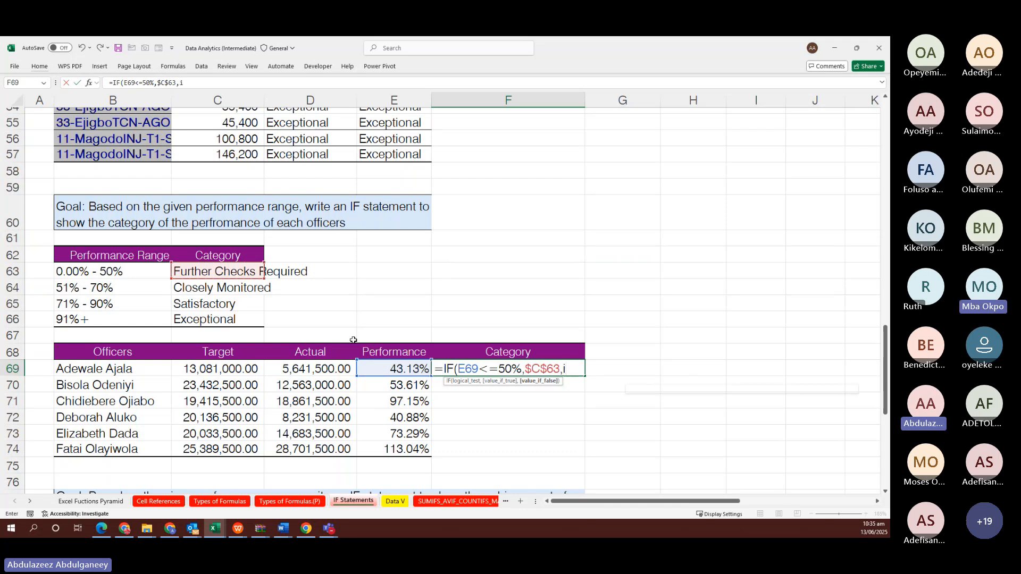
pyautogui.write('f')
pyautogui.press('Tab')
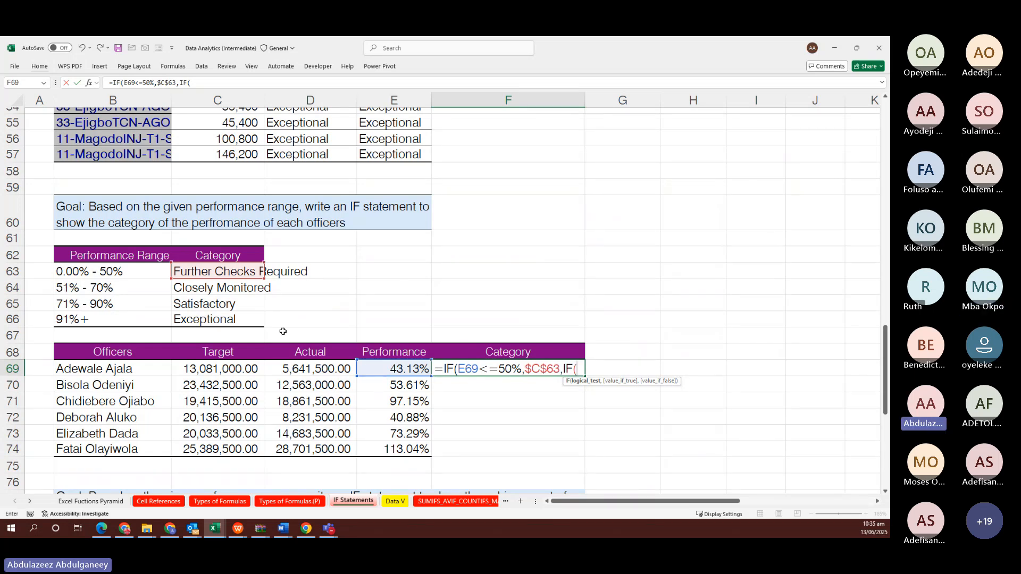
pyautogui.write('n')
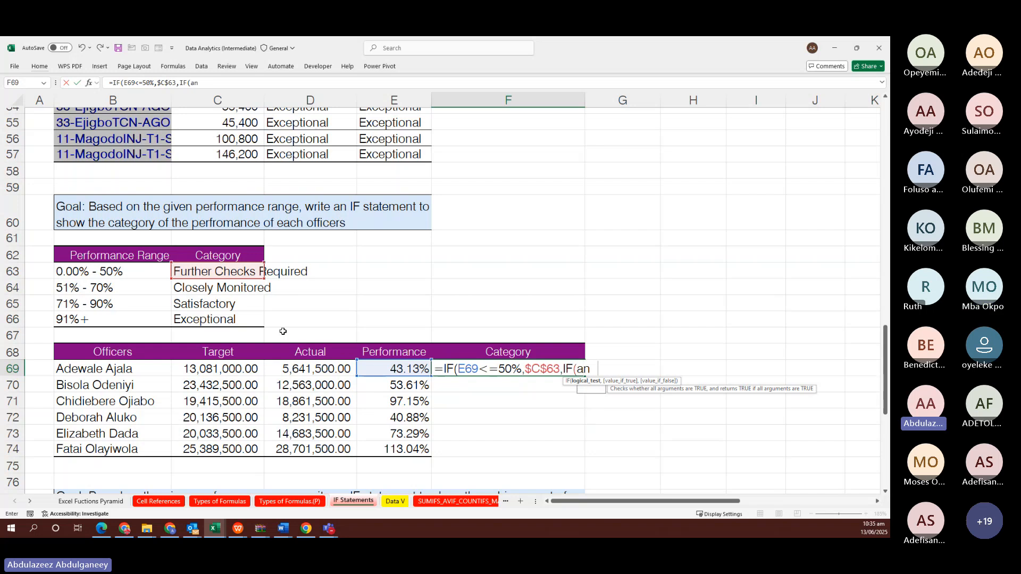
pyautogui.write('d(')
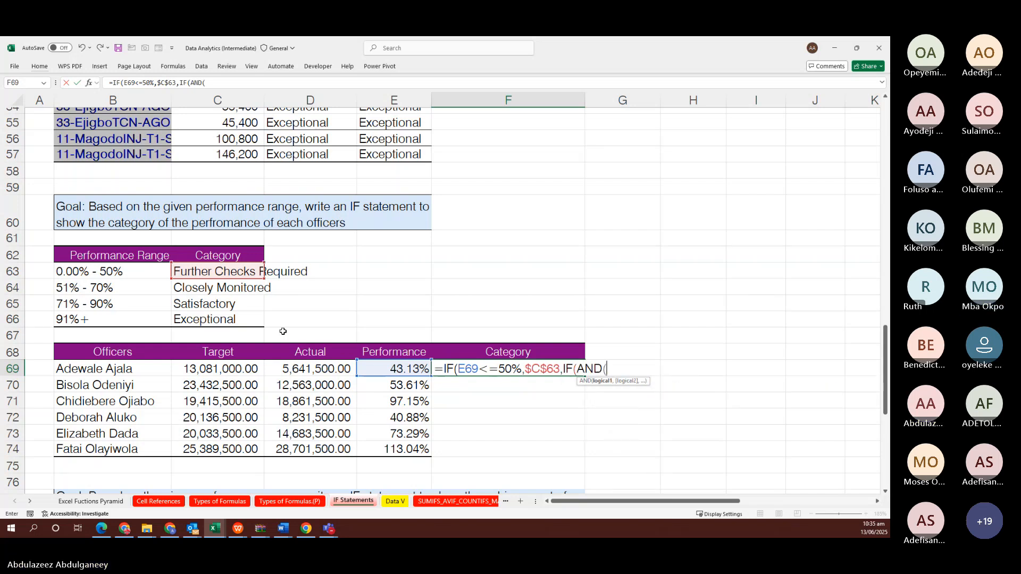
pyautogui.click(387, 368)
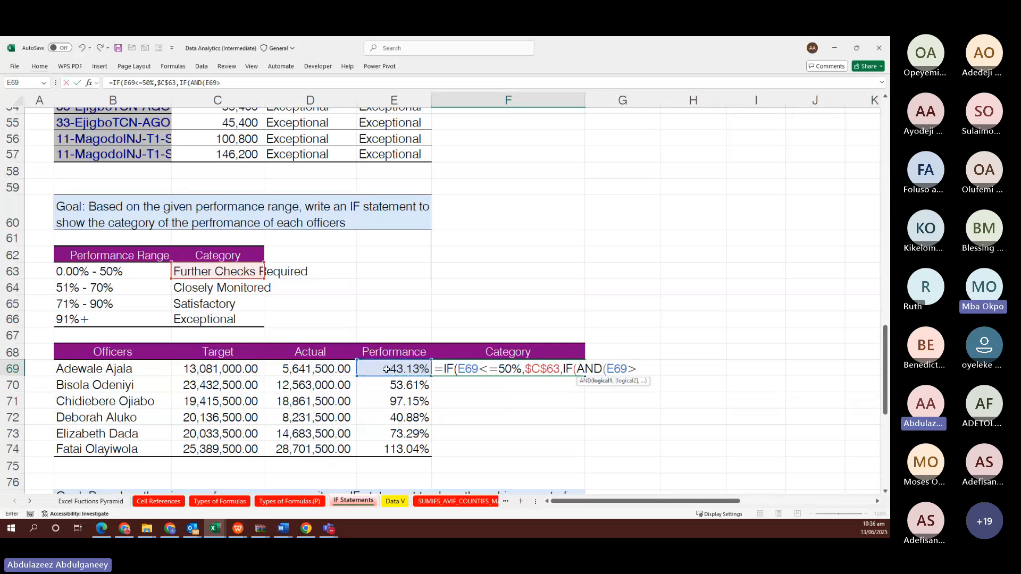
pyautogui.write('>50')
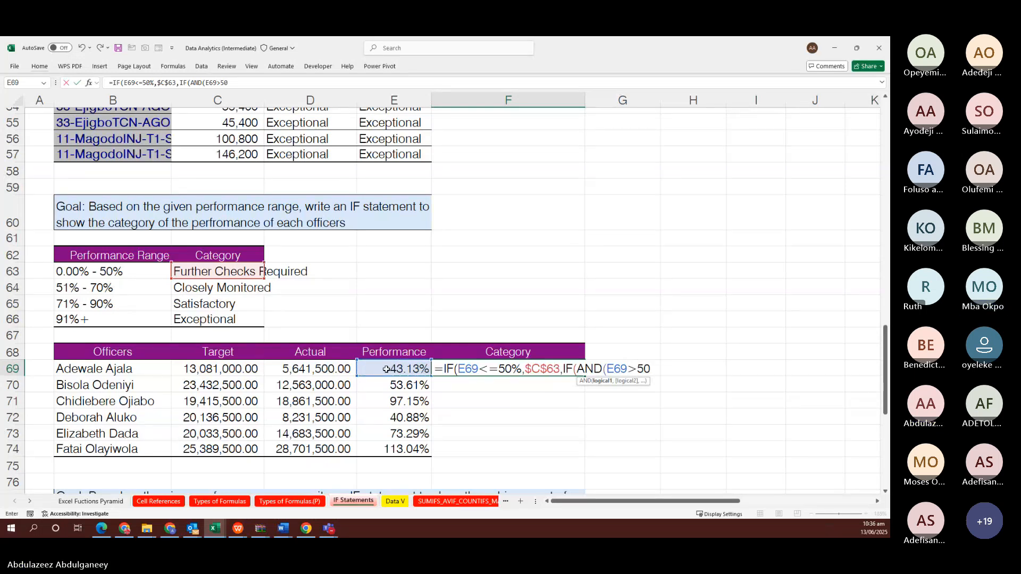
pyautogui.write('%')
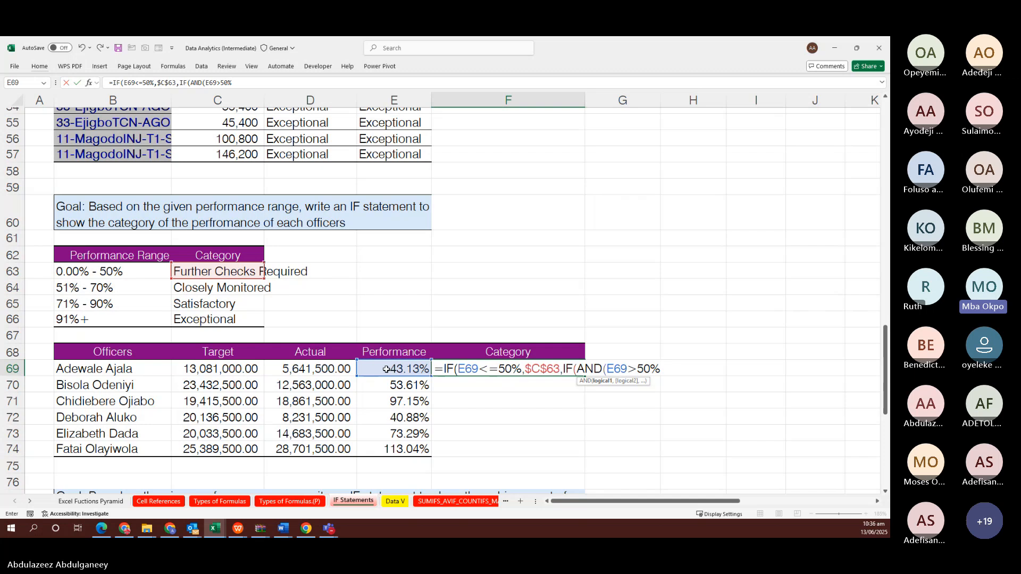
pyautogui.write(',')
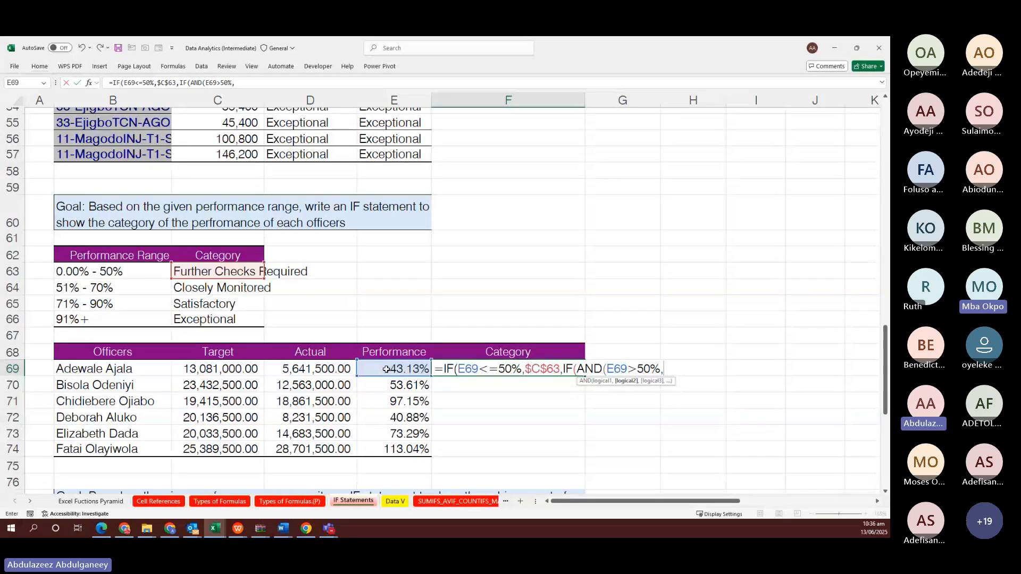
pyautogui.click(387, 368)
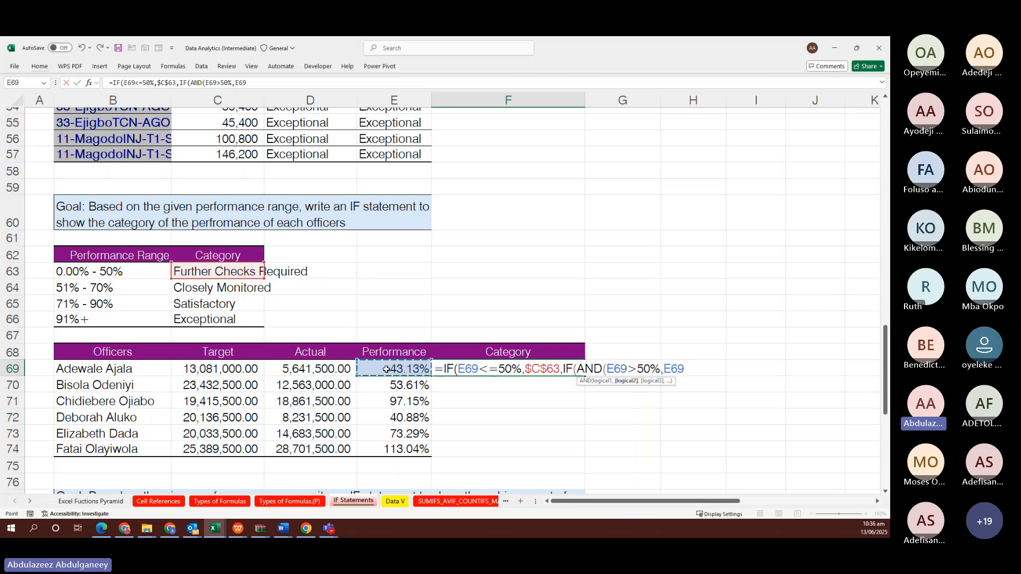
pyautogui.write('<71%')
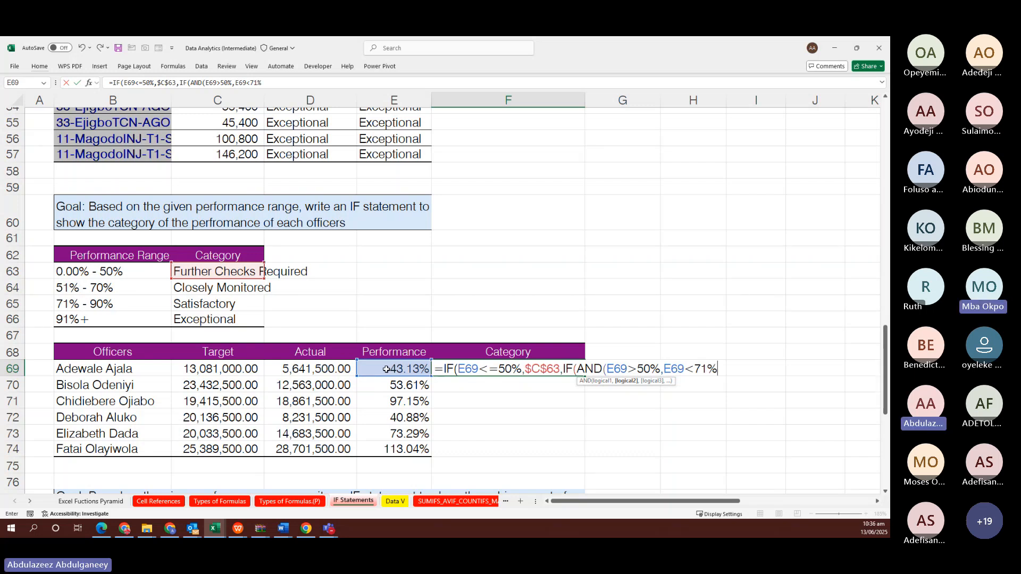
pyautogui.write(')')
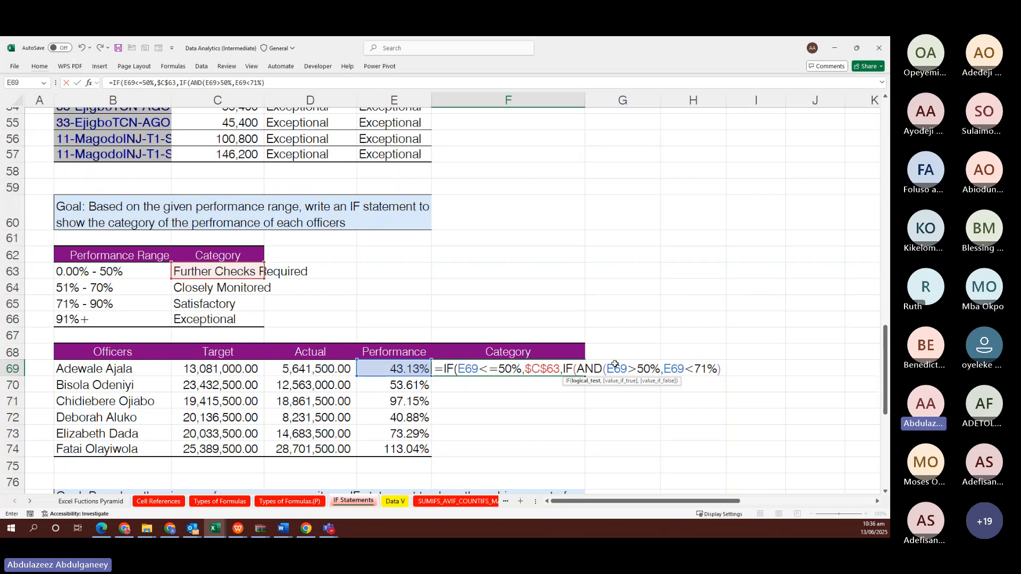
pyautogui.write(',')
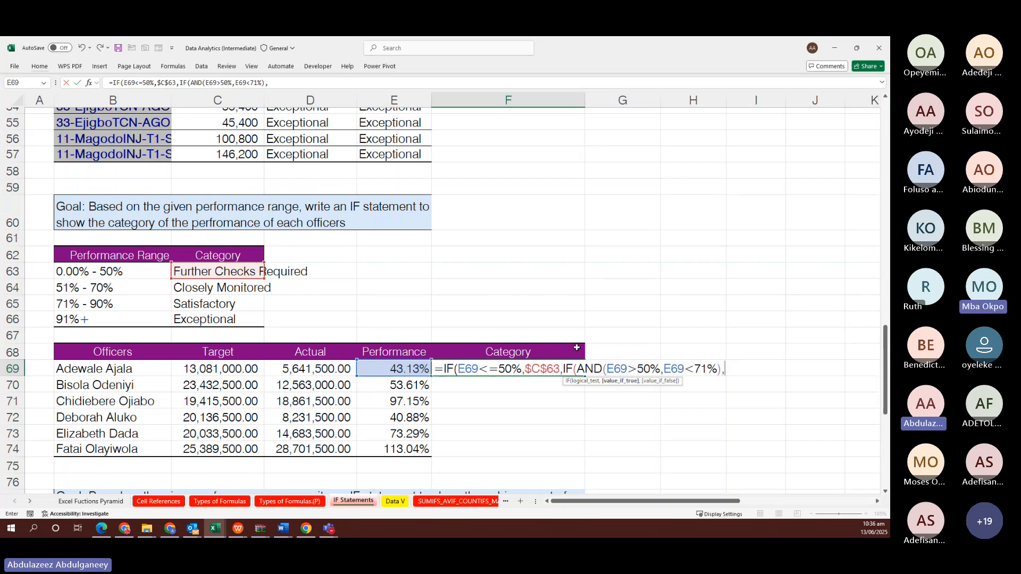
# Add $C$64 as the second result and nest IF(AND(E69>71%,E69<91%), as the third test
pyautogui.click(226, 287)
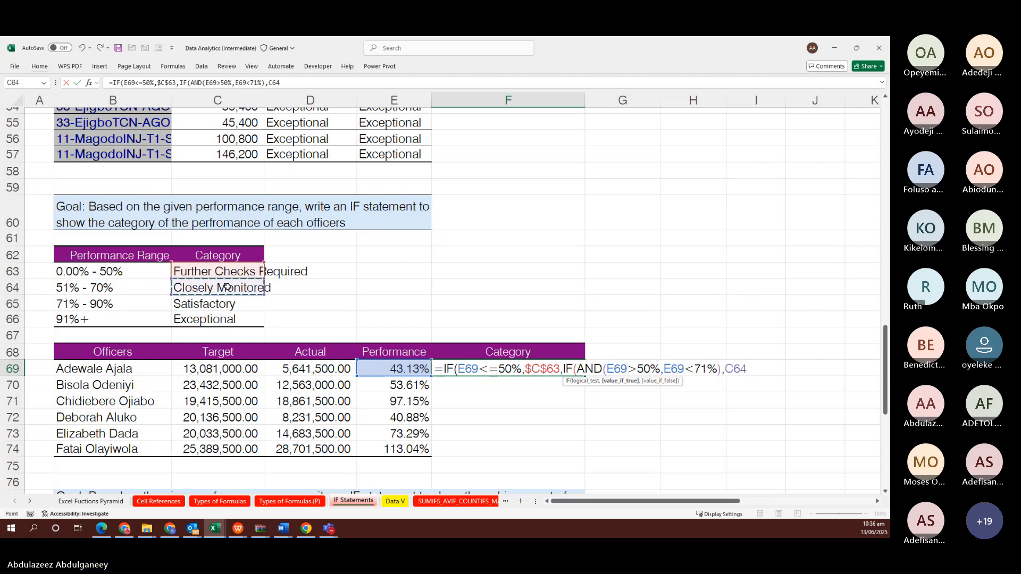
pyautogui.press('F4')
pyautogui.write(',')
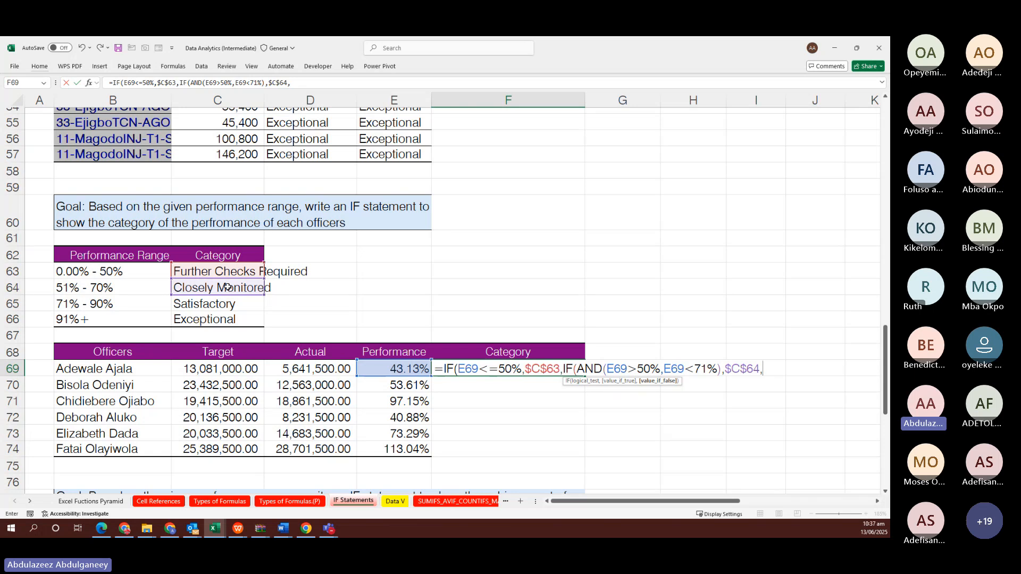
pyautogui.write('IF(')
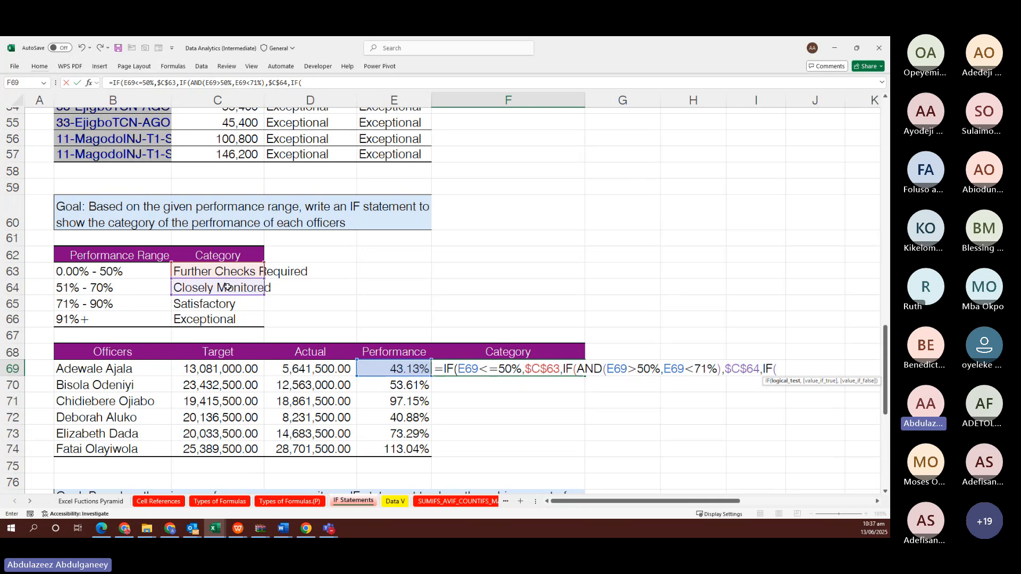
pyautogui.write('and')
pyautogui.press('Tab')
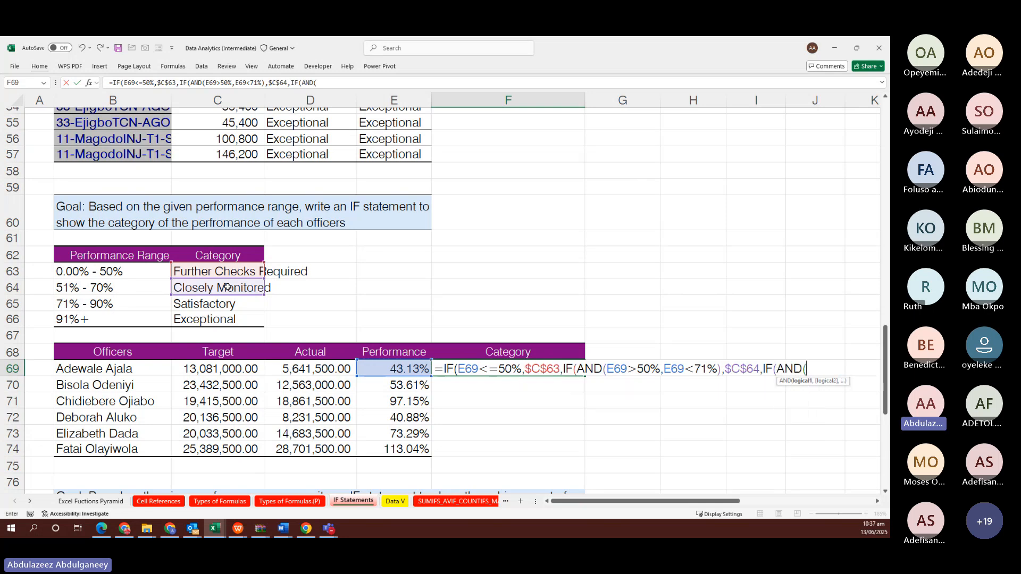
pyautogui.click(382, 368)
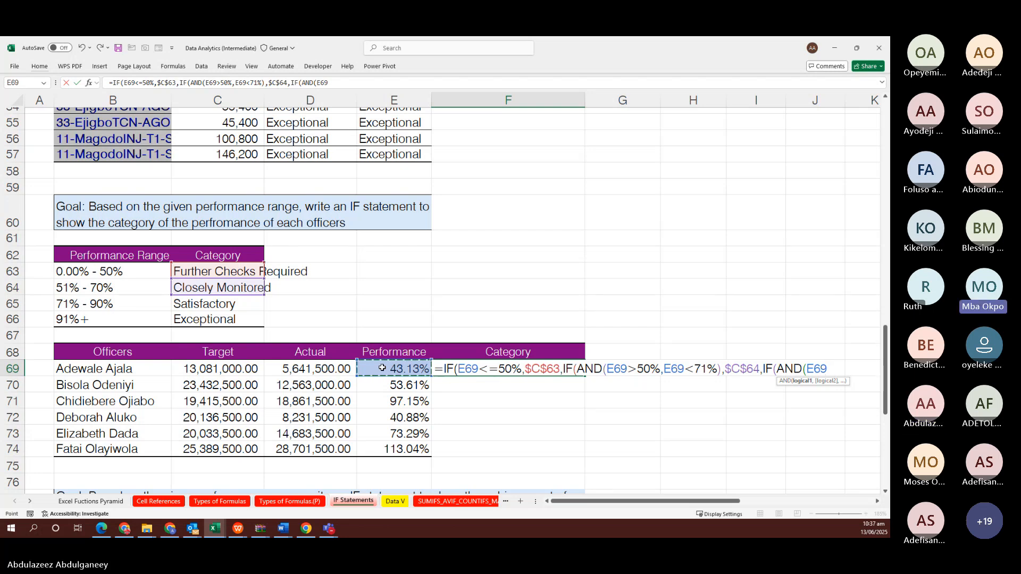
pyautogui.write('>71')
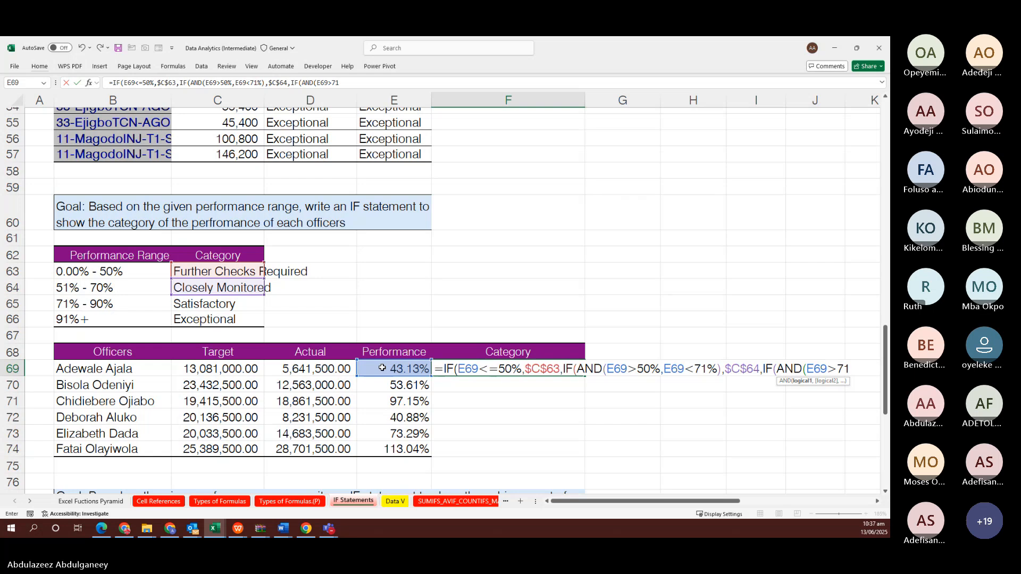
pyautogui.write('%,')
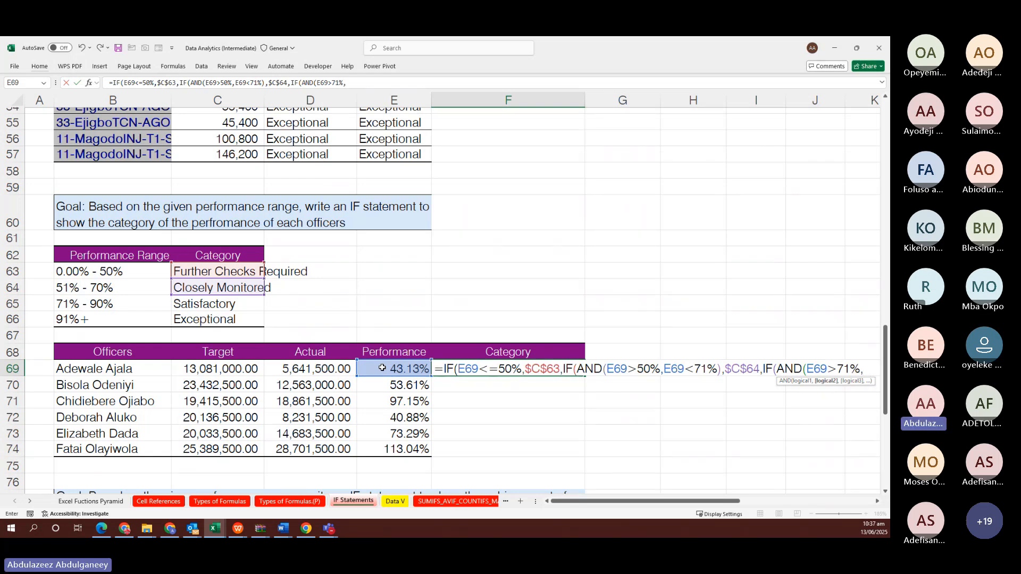
pyautogui.click(382, 368)
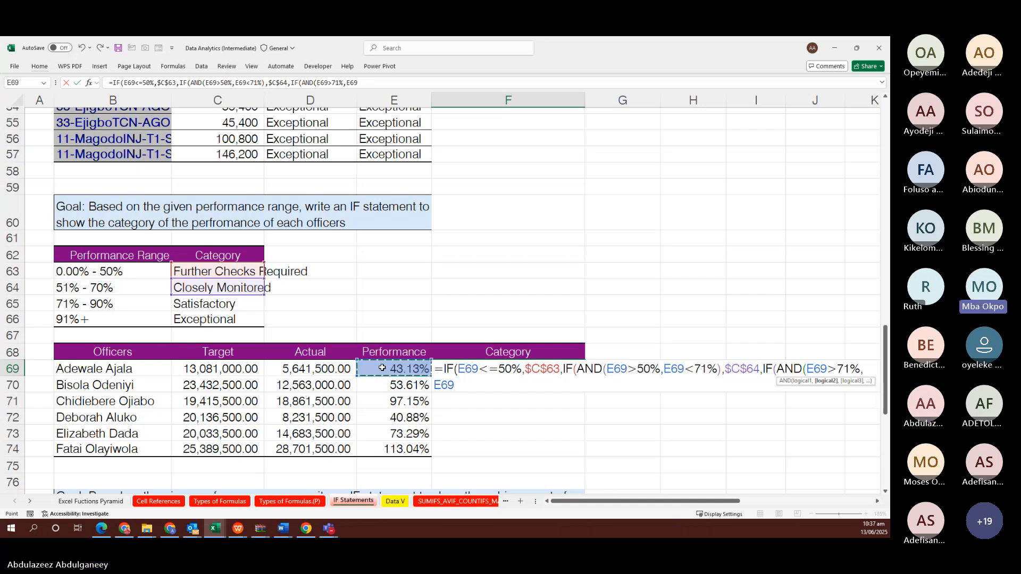
pyautogui.write('<91')
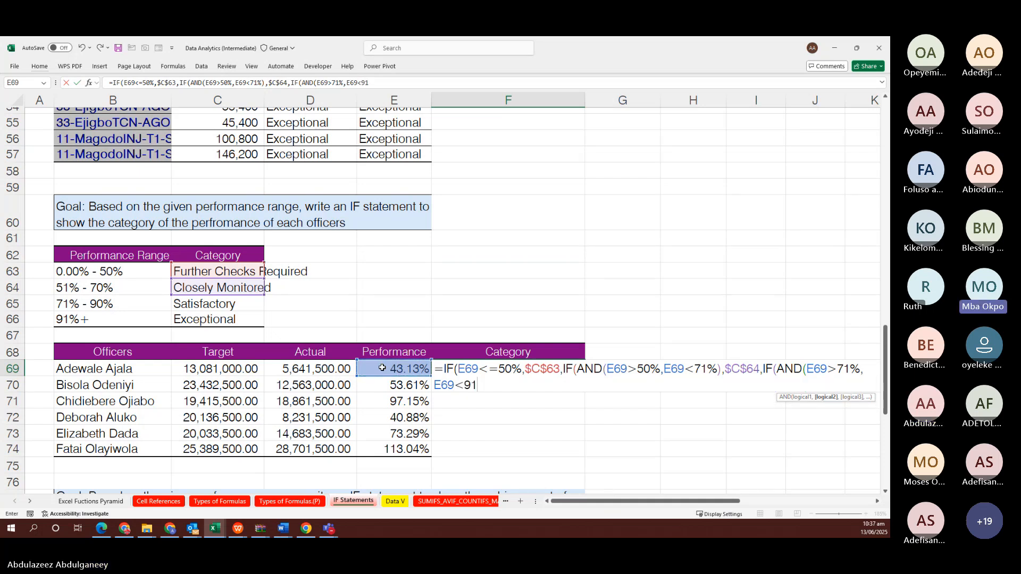
pyautogui.write('%')
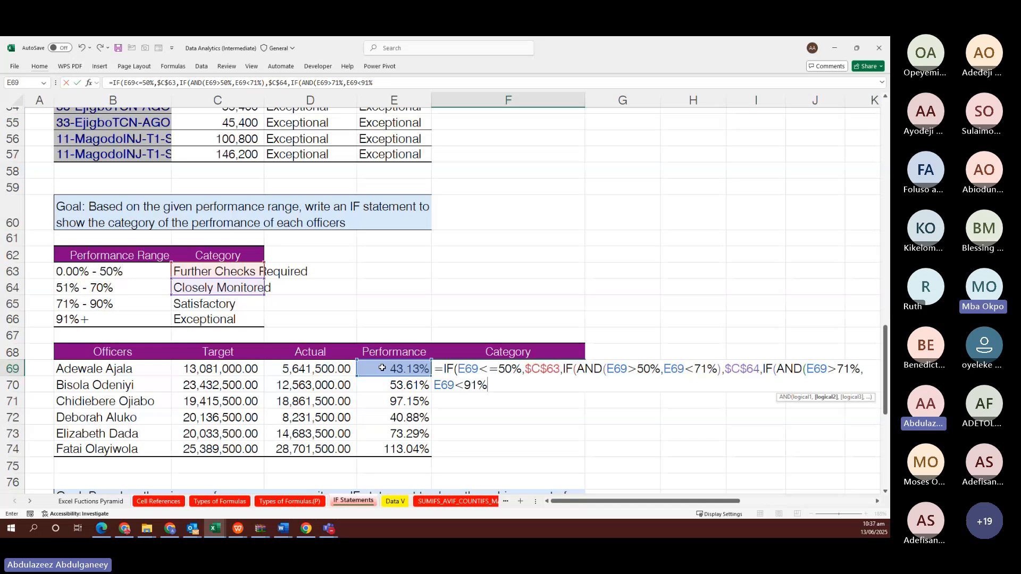
pyautogui.write(')')
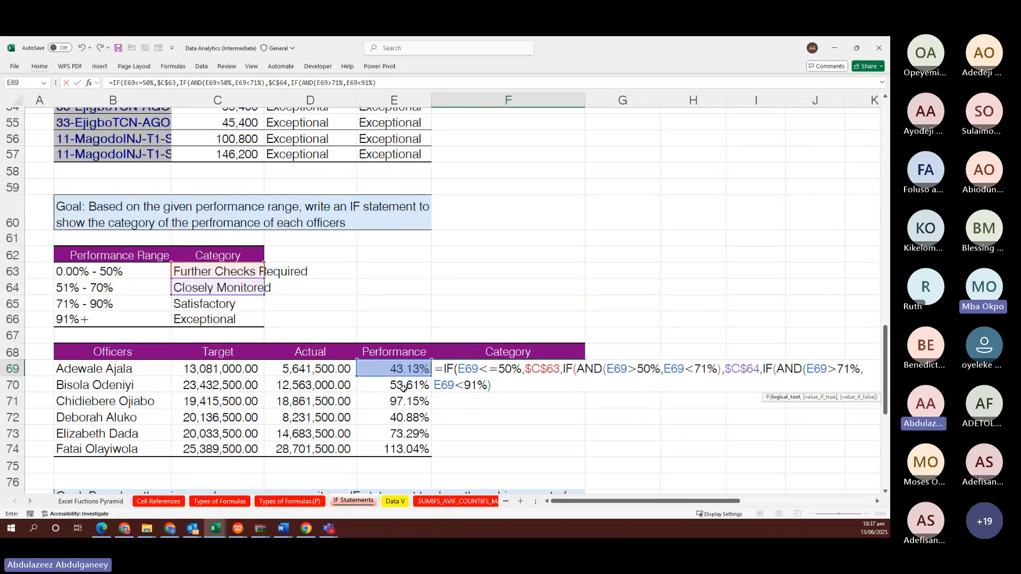
pyautogui.write(',')
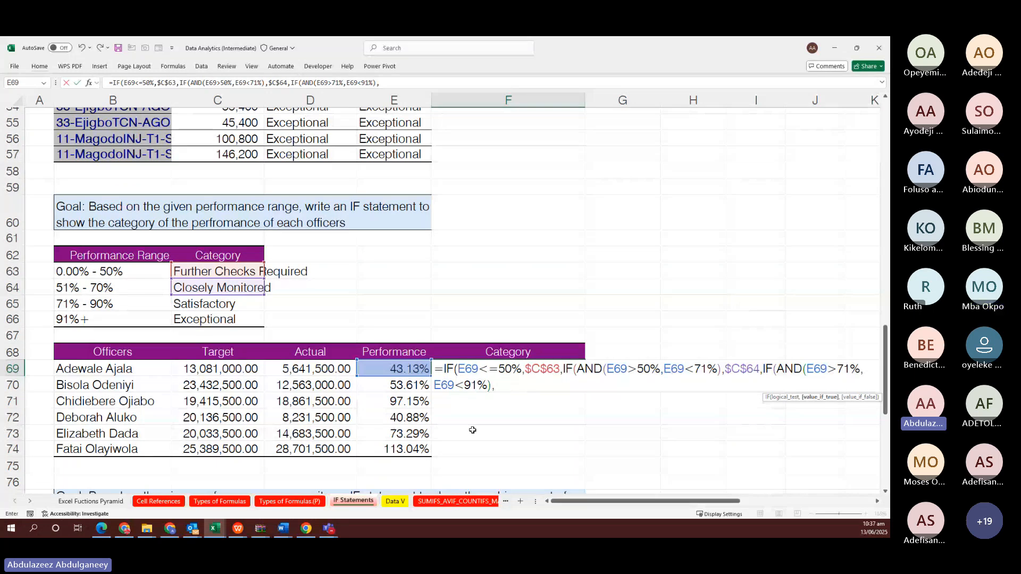
# Finish F69's formula with $C$65 Satisfactory and $C$66 Exceptional results, and enter it
pyautogui.click(211, 304)
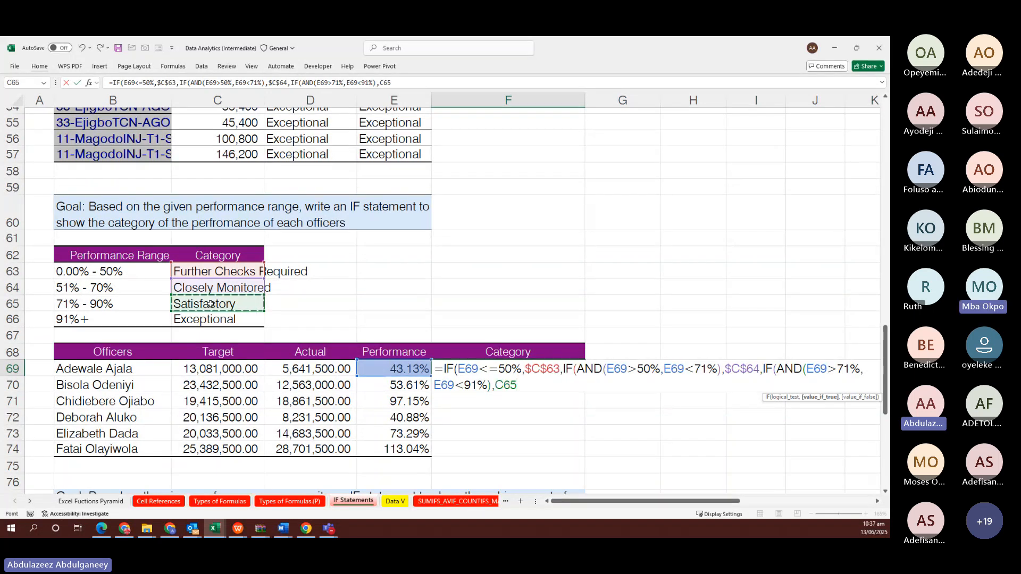
pyautogui.press('F4')
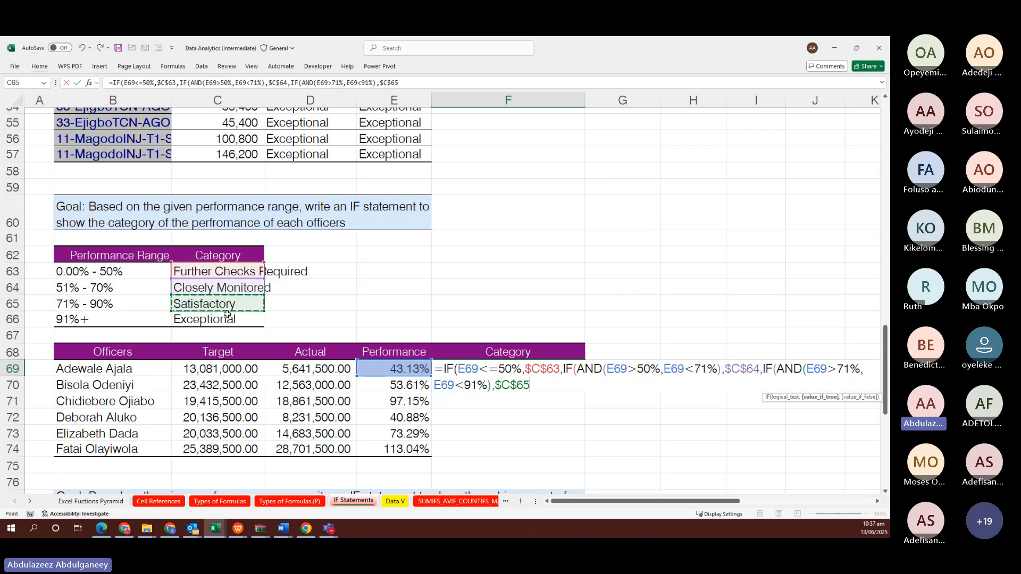
pyautogui.write(',')
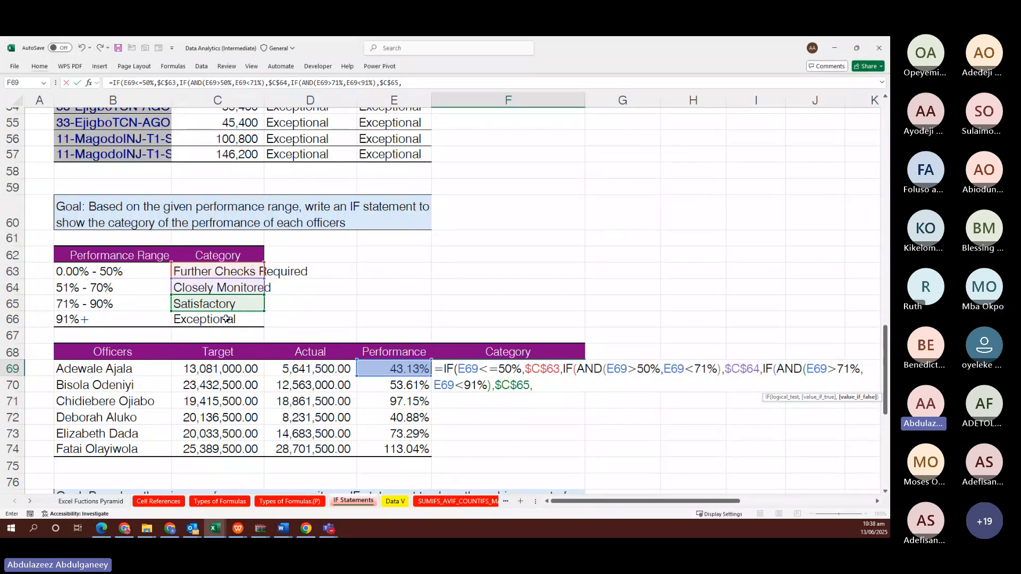
pyautogui.click(226, 318)
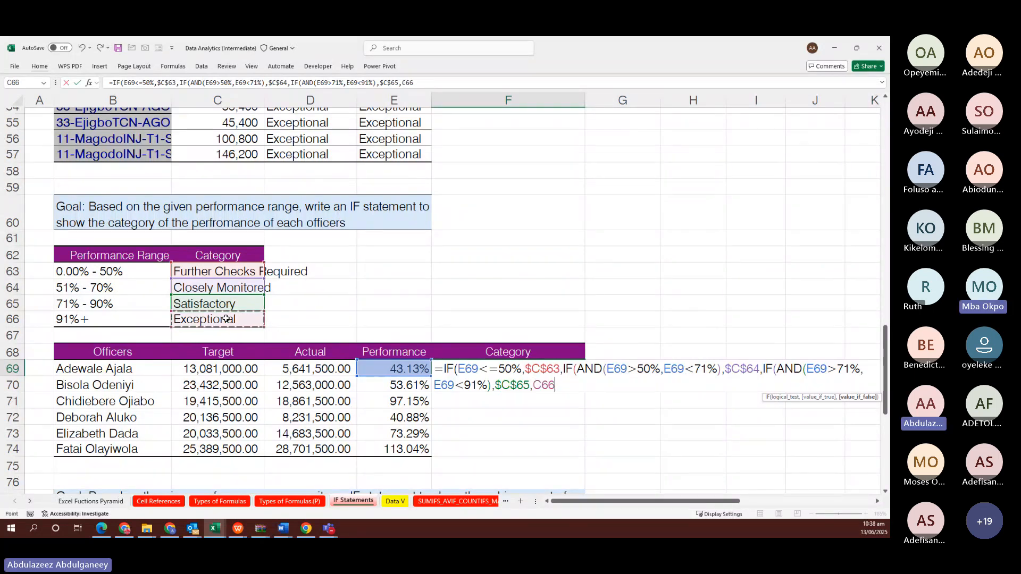
pyautogui.press('F4')
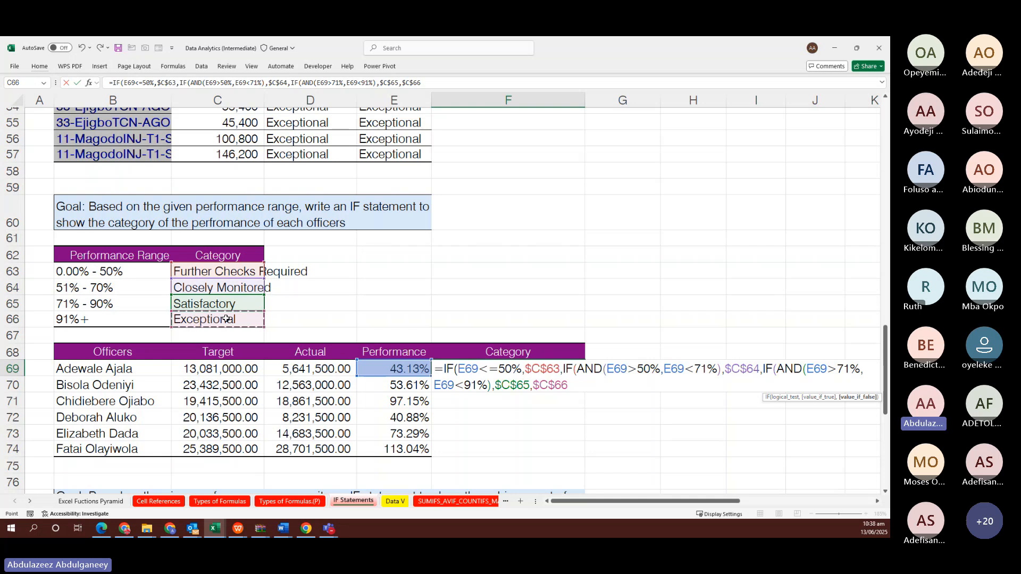
pyautogui.press('Return')
pyautogui.press('Return')
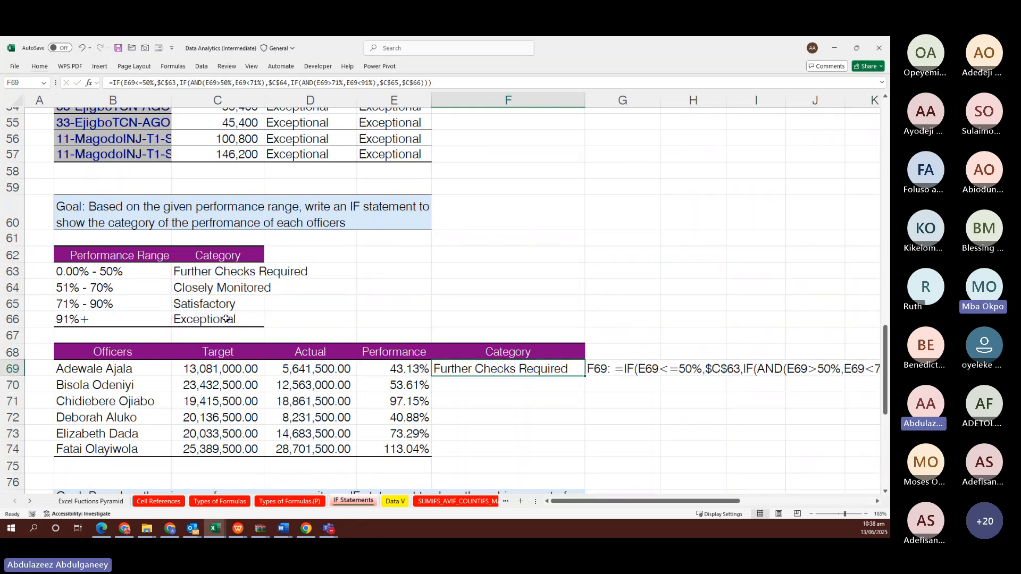
# Fill the category formula down F69:F74 and check the E69 performance formula
pyautogui.hotkey('shift', 'Down')
pyautogui.hotkey('shift', 'Down')
pyautogui.hotkey('shift', 'Down')
pyautogui.hotkey('shift', 'Down')
pyautogui.hotkey('shift', 'Down')
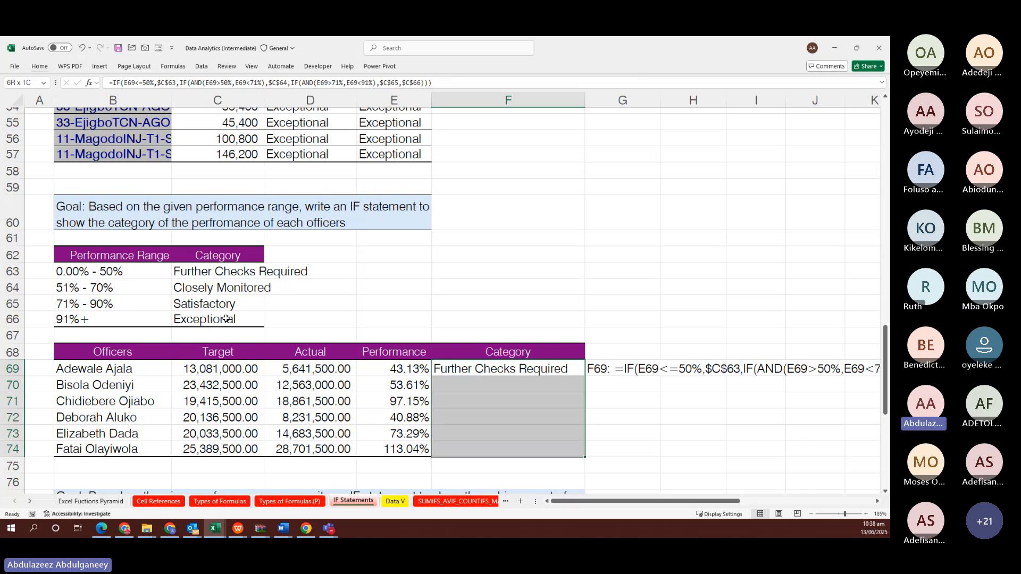
pyautogui.press('F2')
pyautogui.hotkey('ctrl', 'Return')
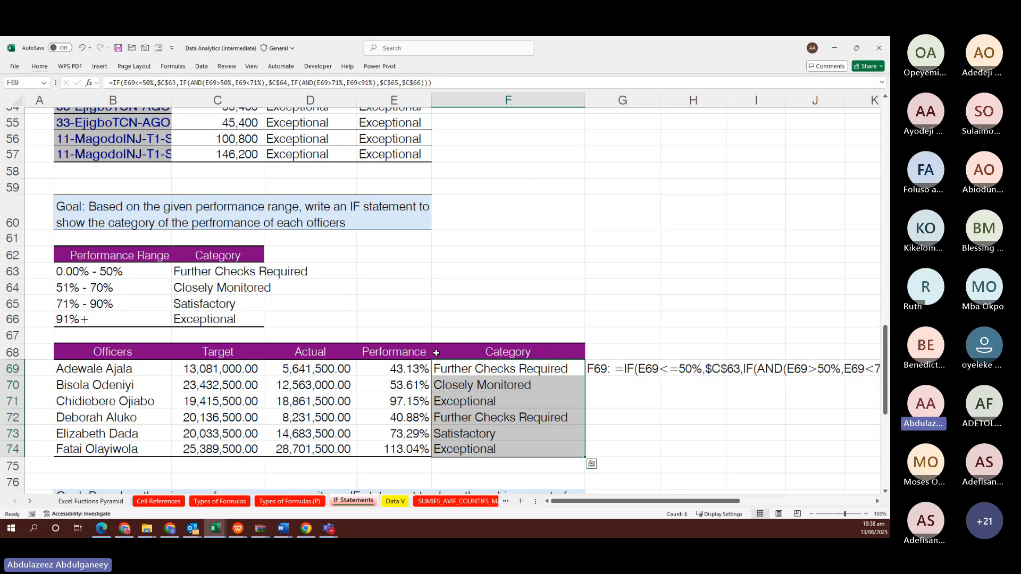
pyautogui.click(410, 366)
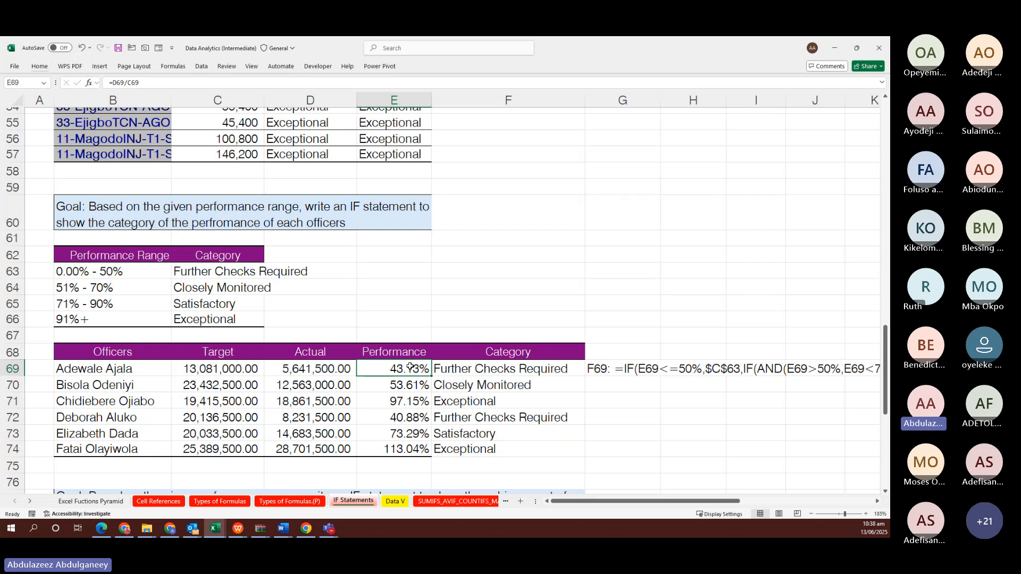
pyautogui.hotkey('ctrl', 'n')
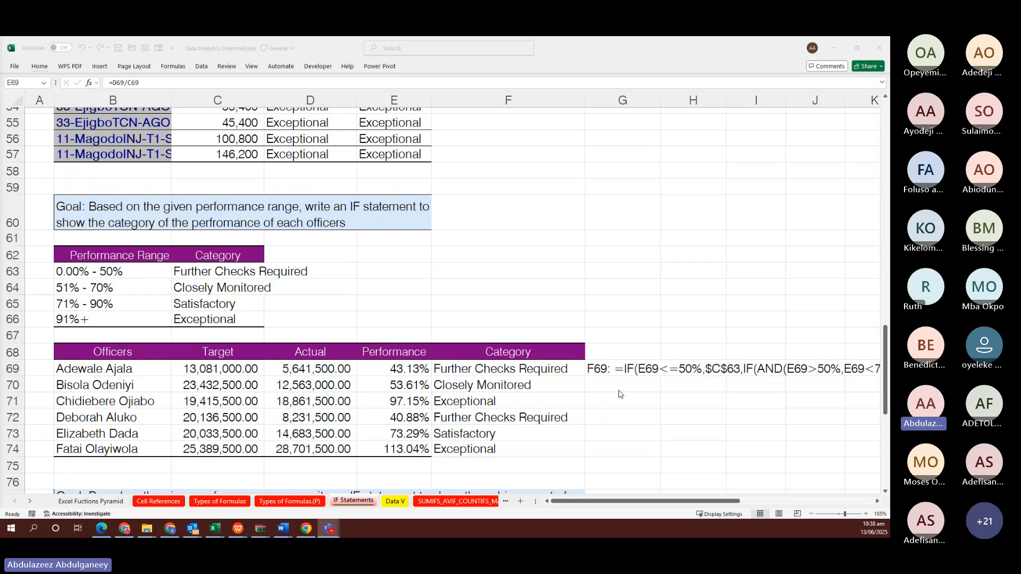
pyautogui.scroll(-2, 618, 390)
pyautogui.scroll(-6, 619, 390)
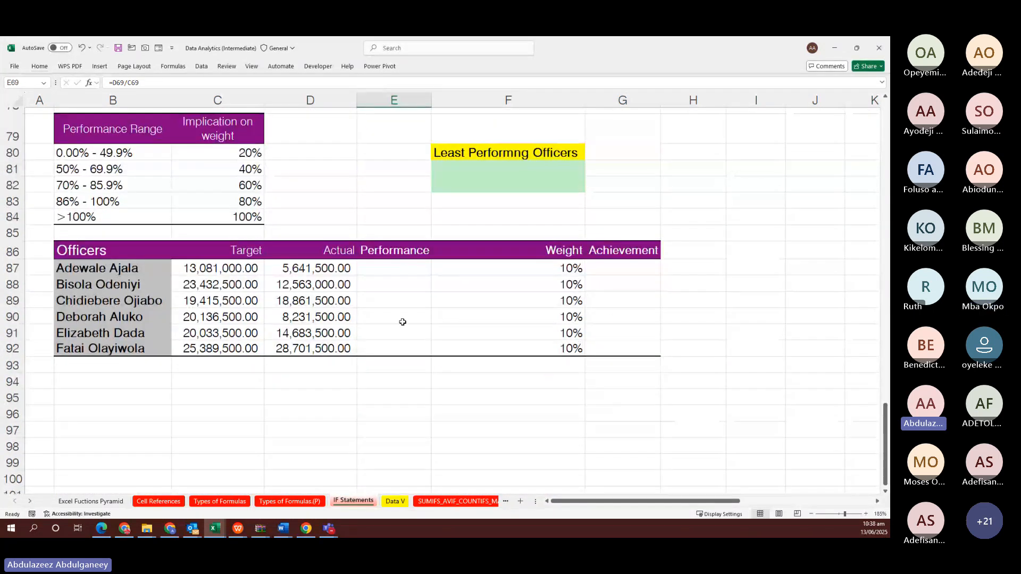
pyautogui.scroll(1, 383, 327)
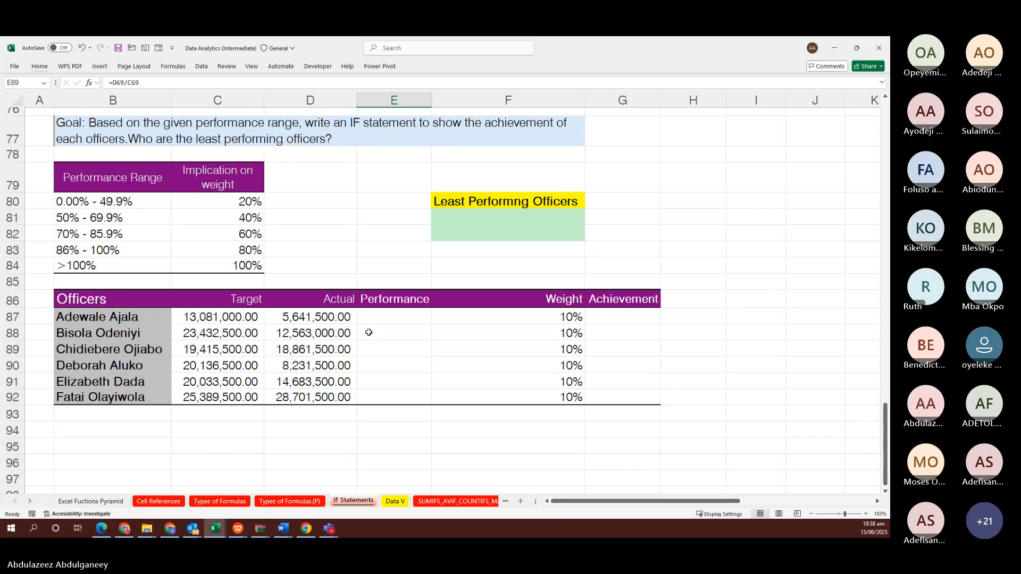
pyautogui.scroll(1, 369, 332)
pyautogui.scroll(4, 368, 332)
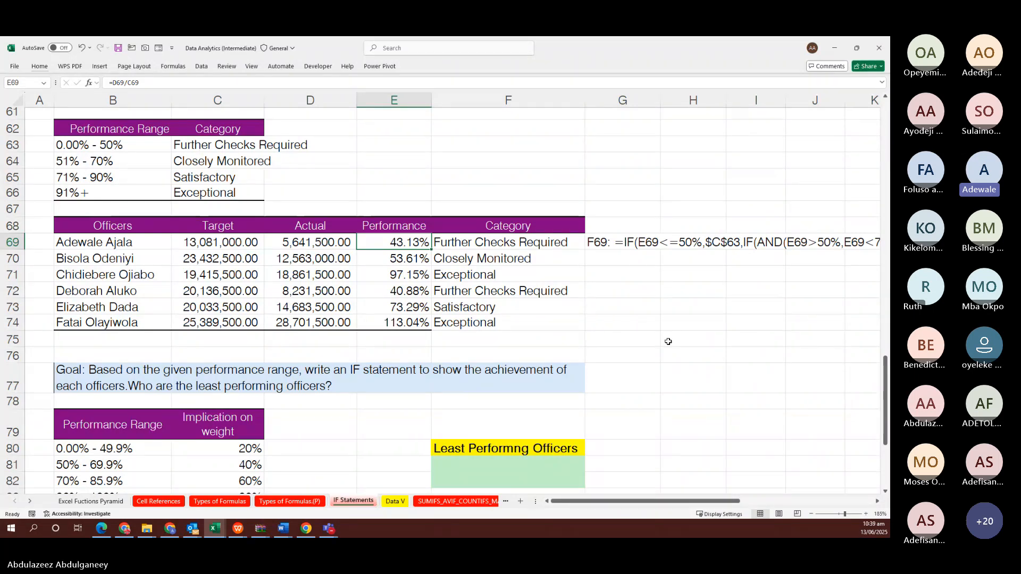
pyautogui.hscroll(1, 668, 341)
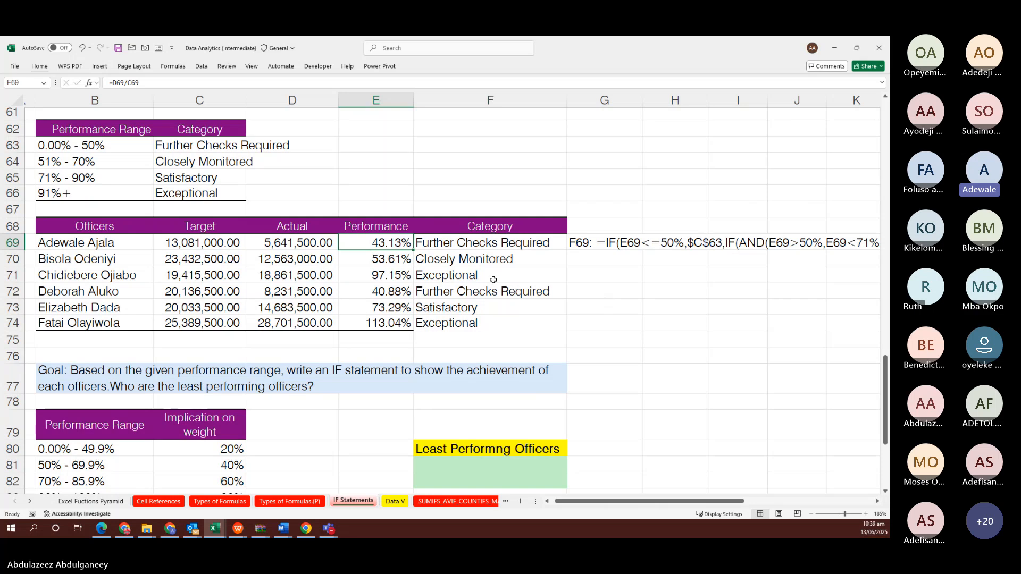
pyautogui.click(206, 164)
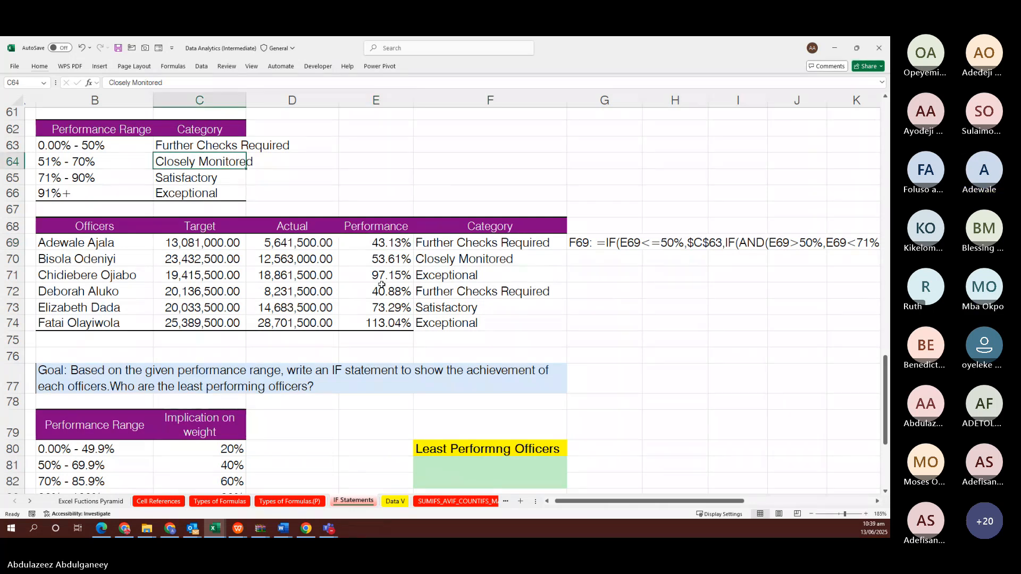
pyautogui.hscroll(3, 552, 267)
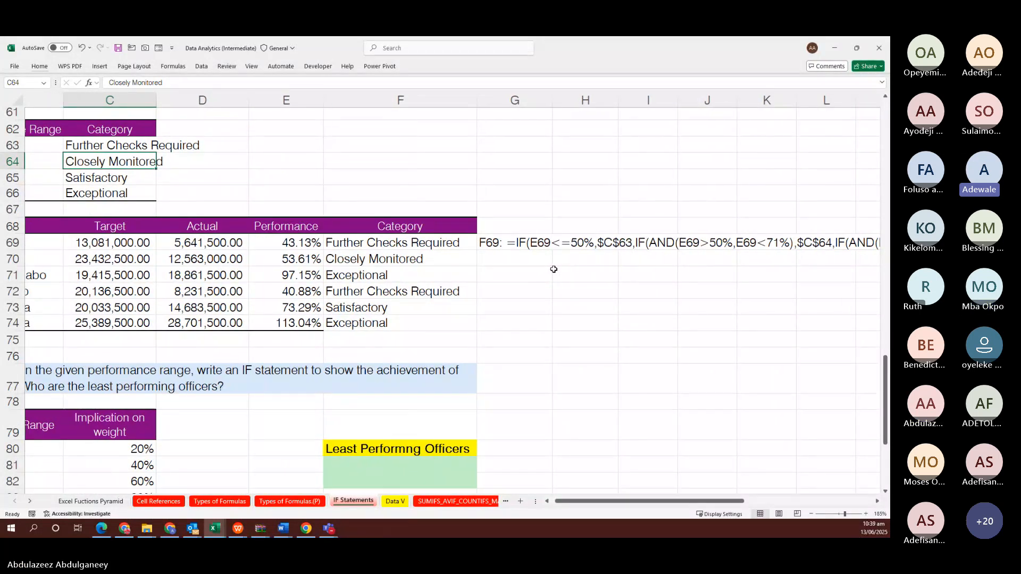
pyautogui.hscroll(-1, 553, 270)
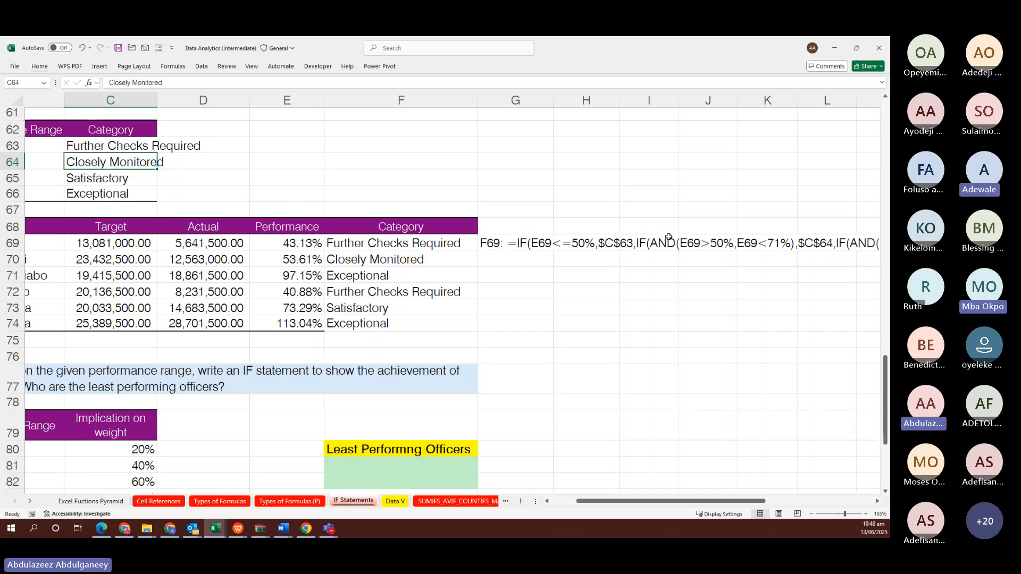
pyautogui.click(643, 300)
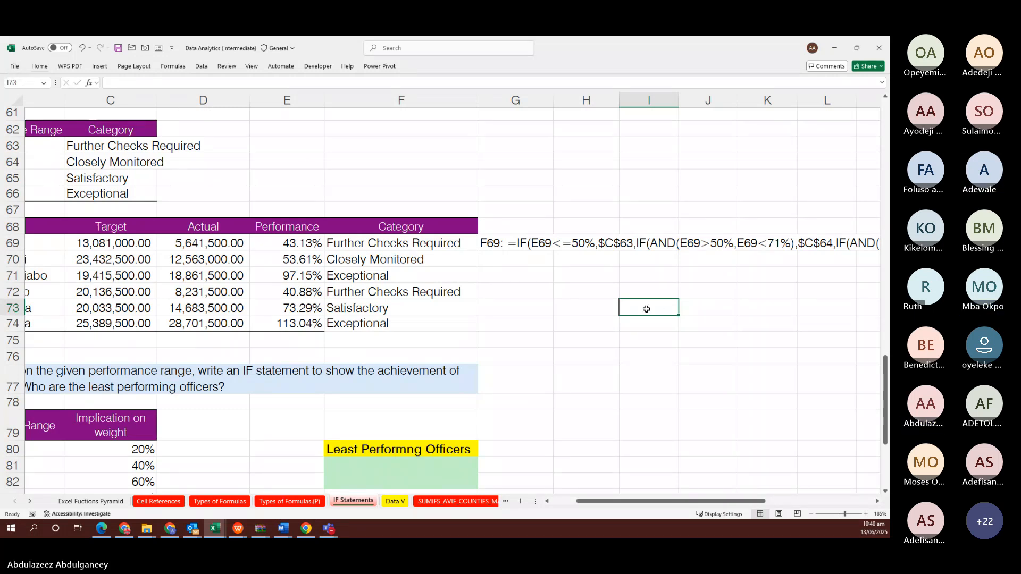
# In I73, start =IF(E69<=50%,C63 to return the Further Checks Required label
pyautogui.write('=')
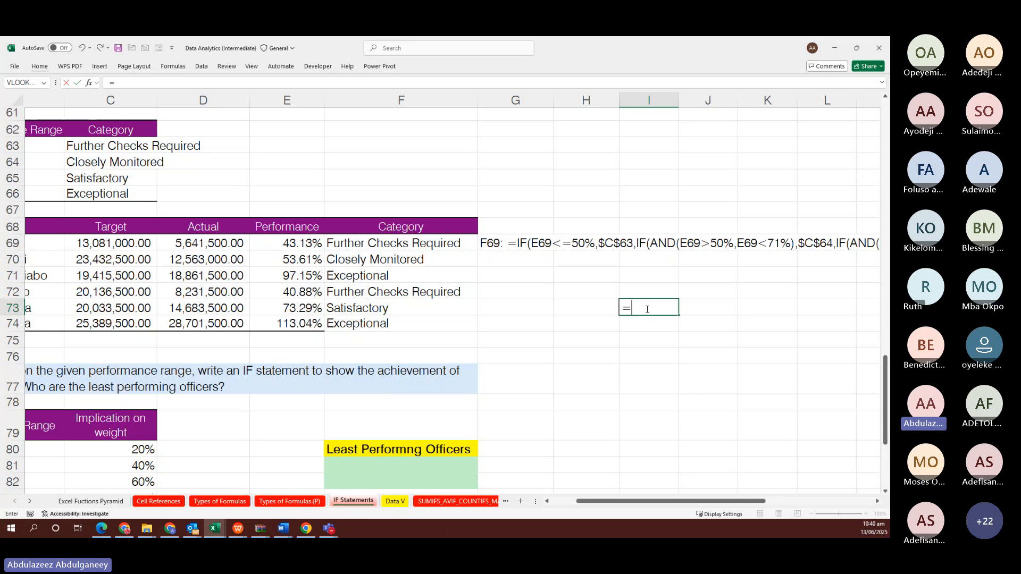
pyautogui.write('IF(')
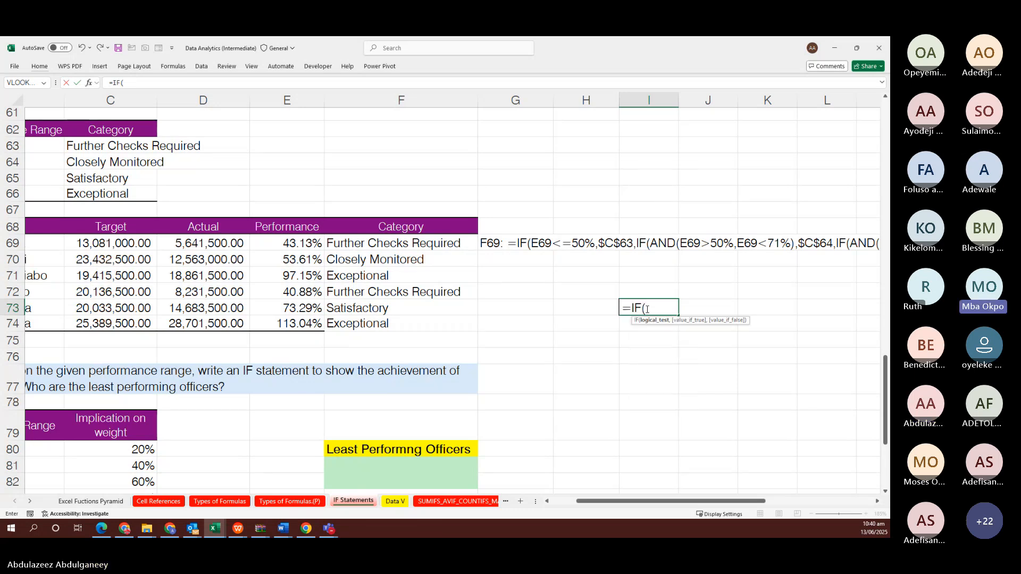
pyautogui.click(309, 243)
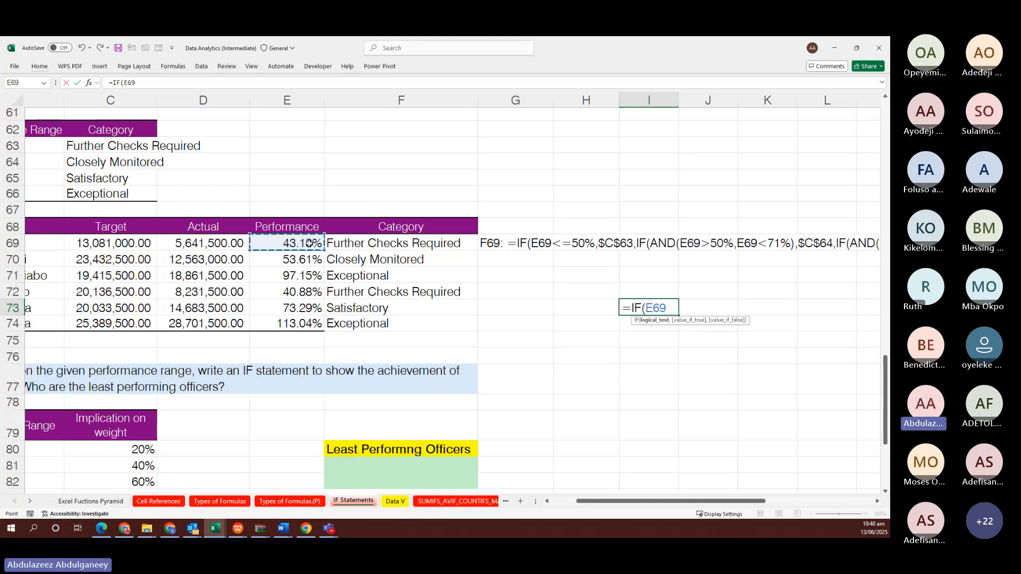
pyautogui.write('<')
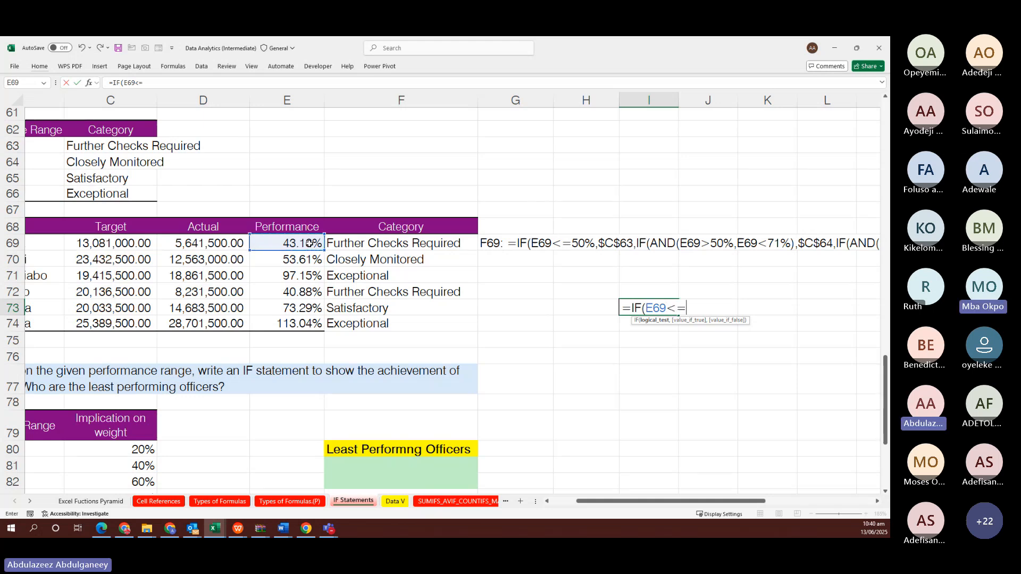
pyautogui.write('=50%,')
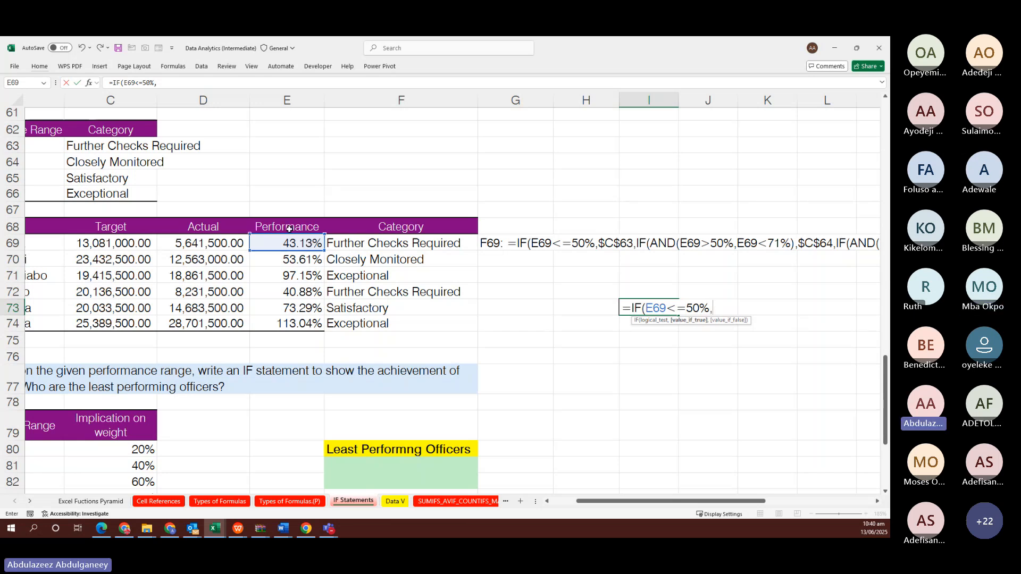
pyautogui.click(99, 147)
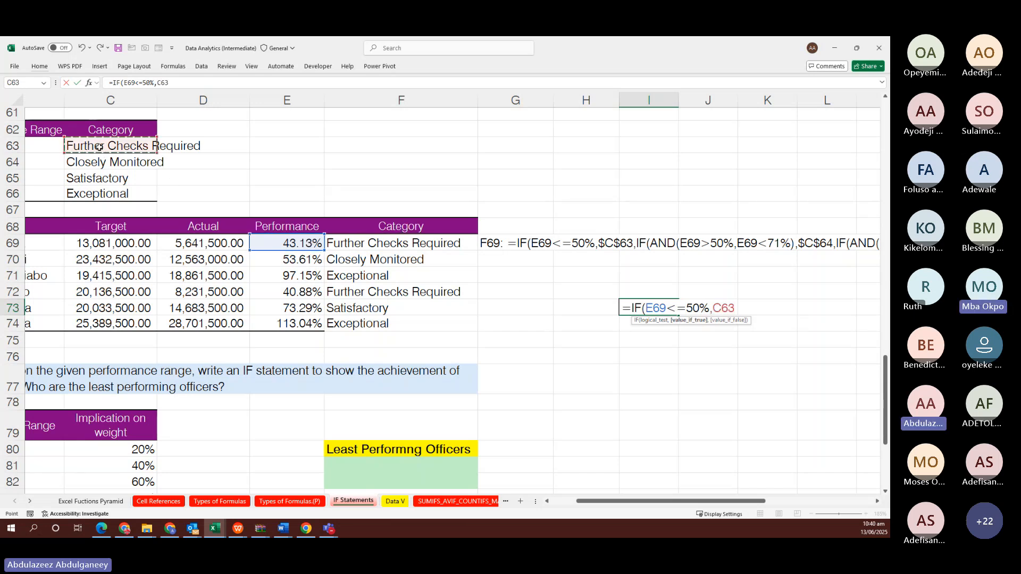
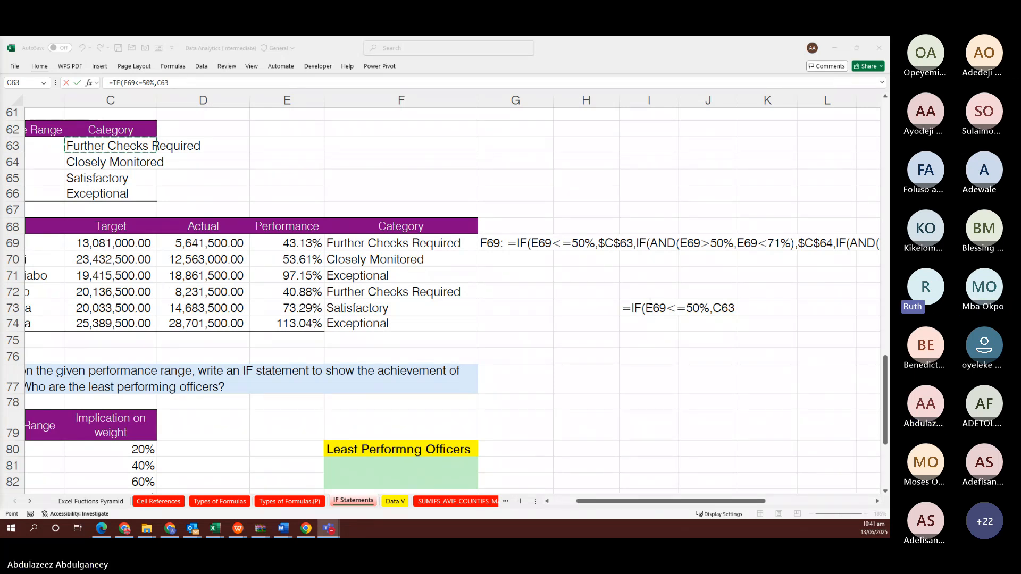
# Cancel the half-typed =IF(E69<=50%,C63 formula in I73, leaving the cell blank
pyautogui.click(633, 307)
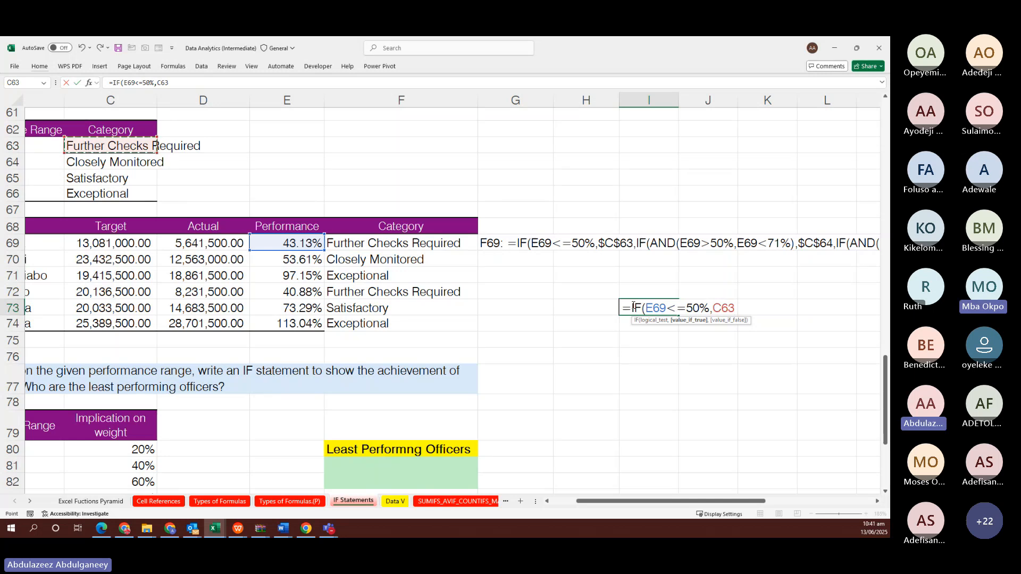
pyautogui.press('Escape')
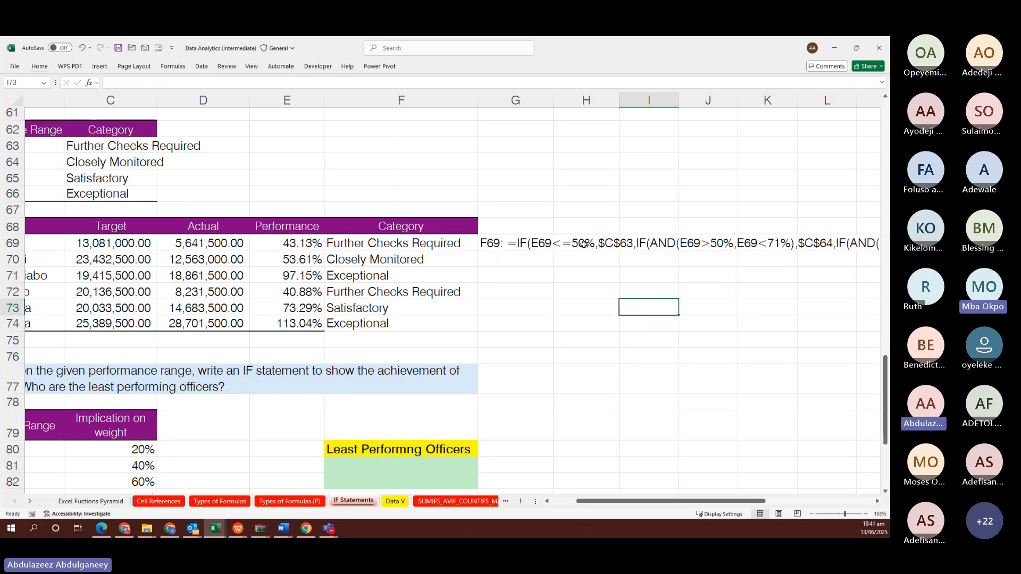
pyautogui.click(583, 245)
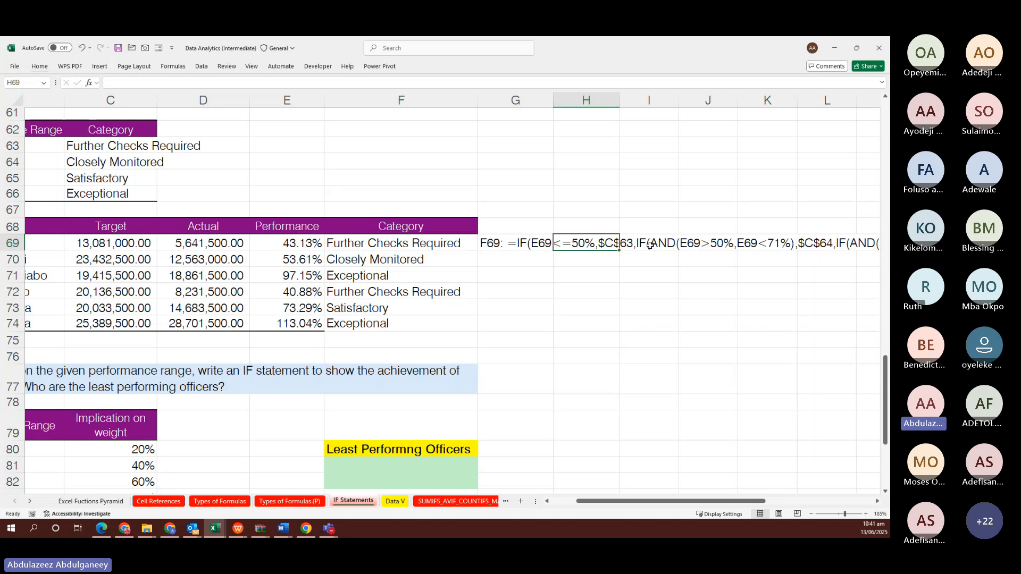
pyautogui.scroll(1, 458, 267)
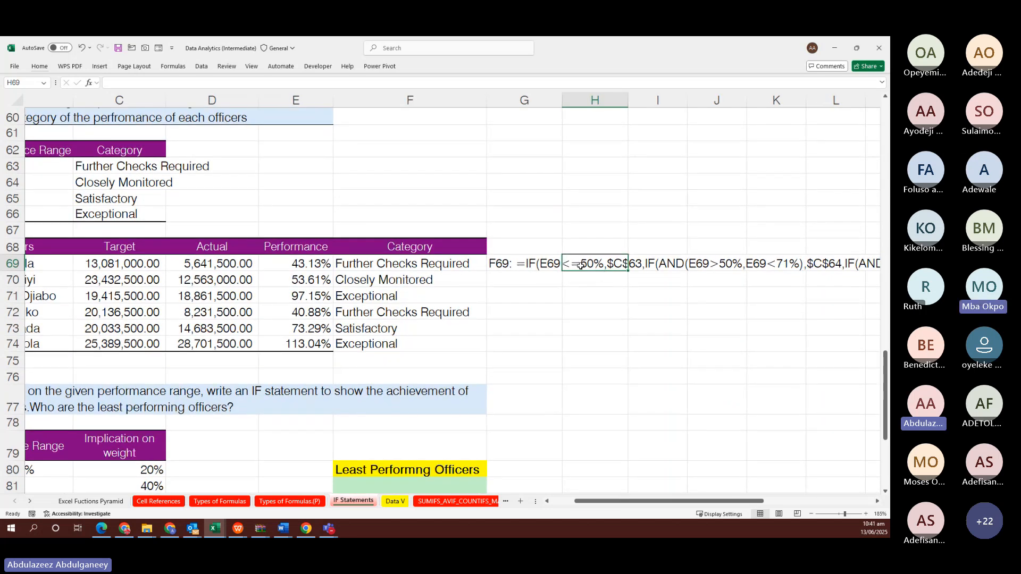
# Edit F69's formula so E69<=50% becomes E69<=51% and E69>50% becomes E69>=51%
pyautogui.click(351, 265)
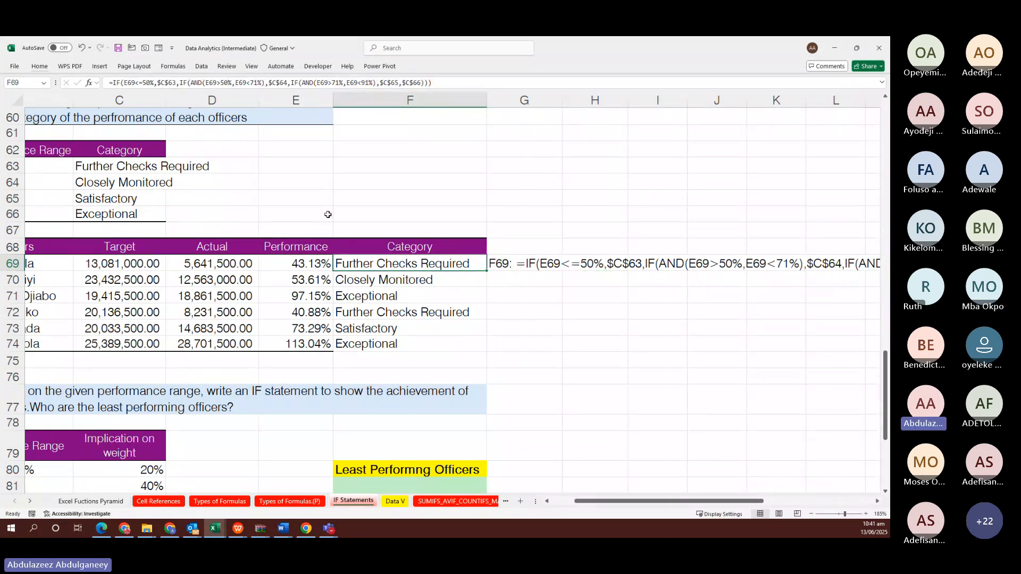
pyautogui.press('F2')
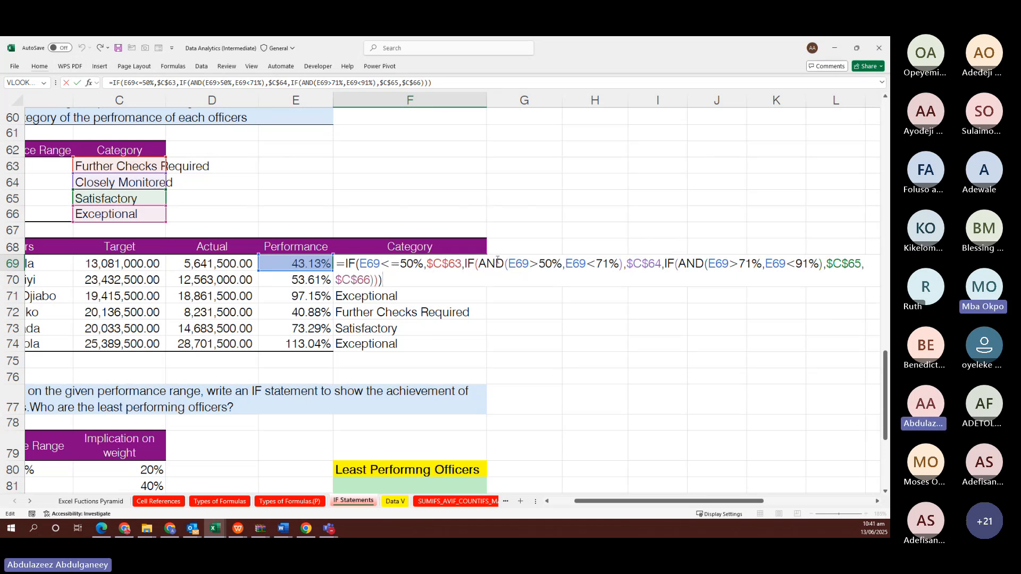
pyautogui.click(413, 263)
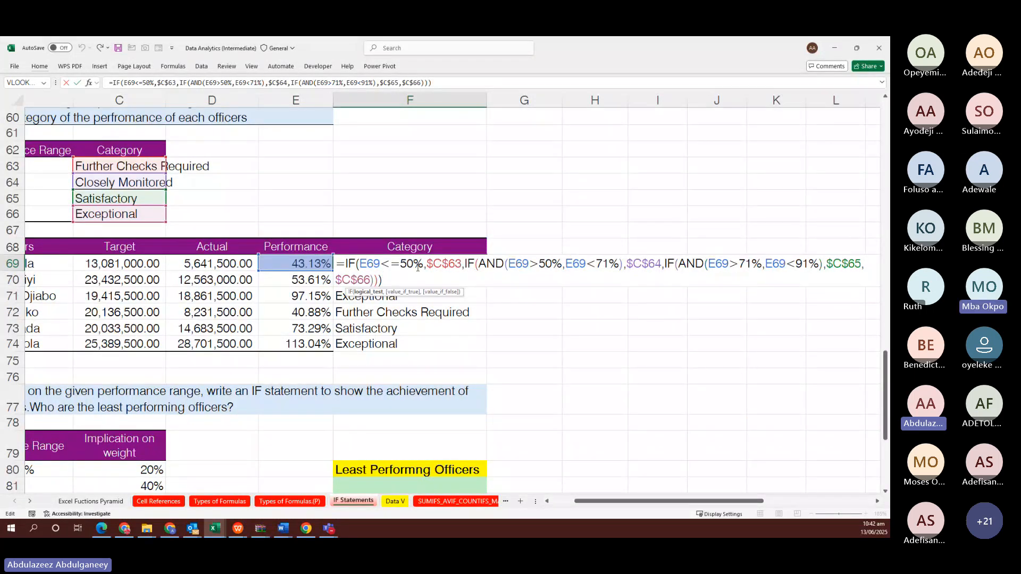
pyautogui.press('BackSpace')
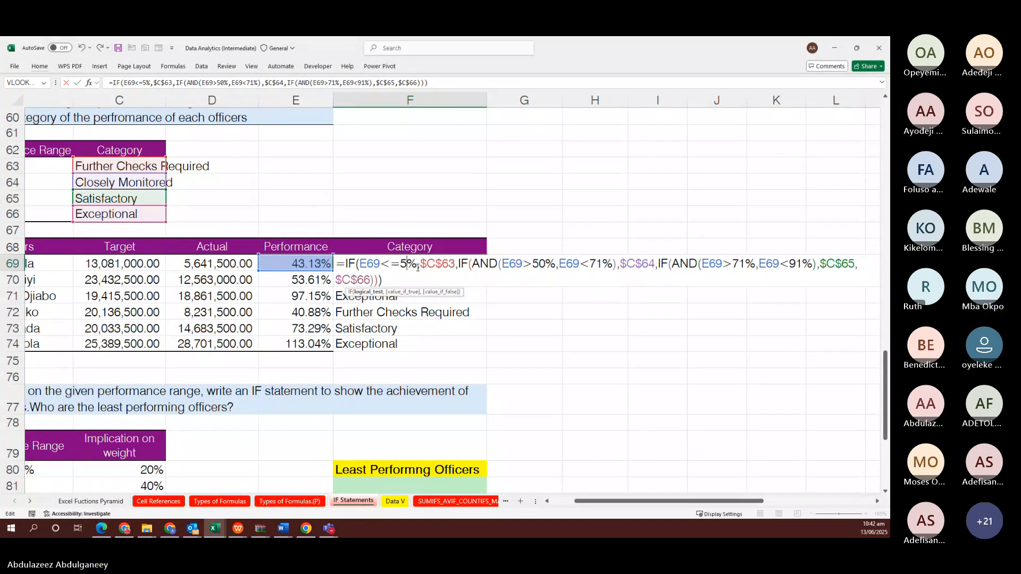
pyautogui.write('1')
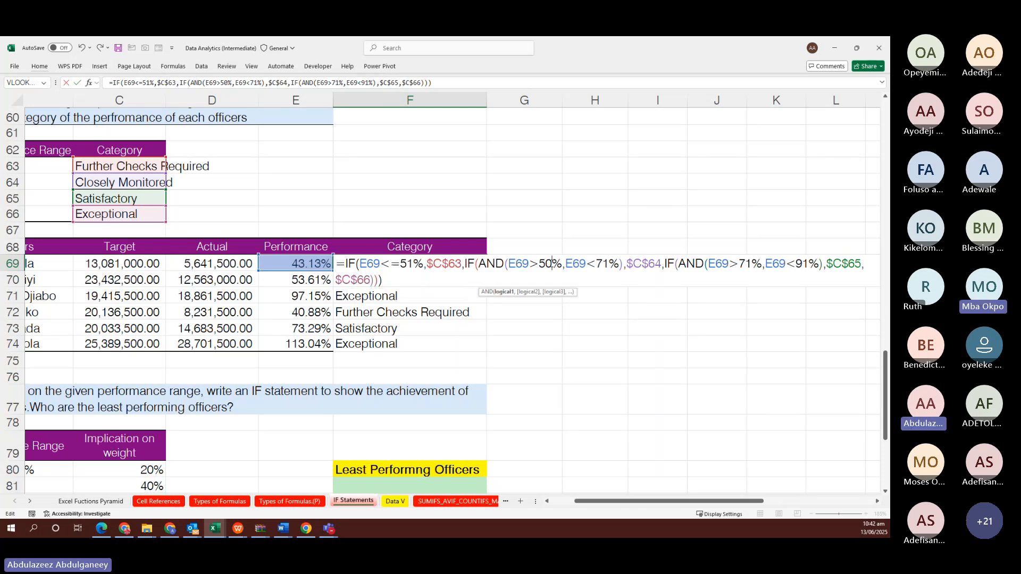
pyautogui.click(552, 263)
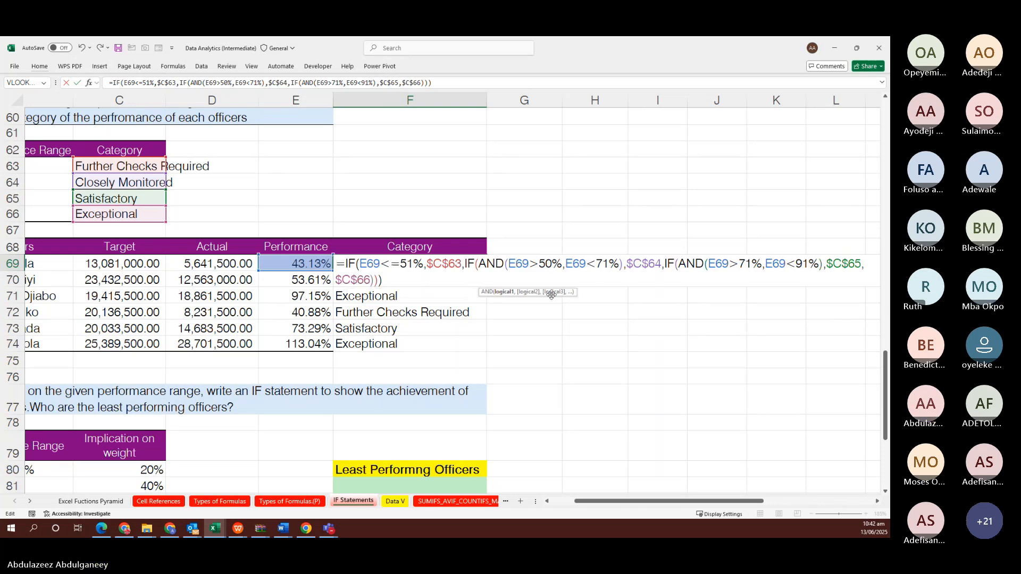
pyautogui.press('BackSpace')
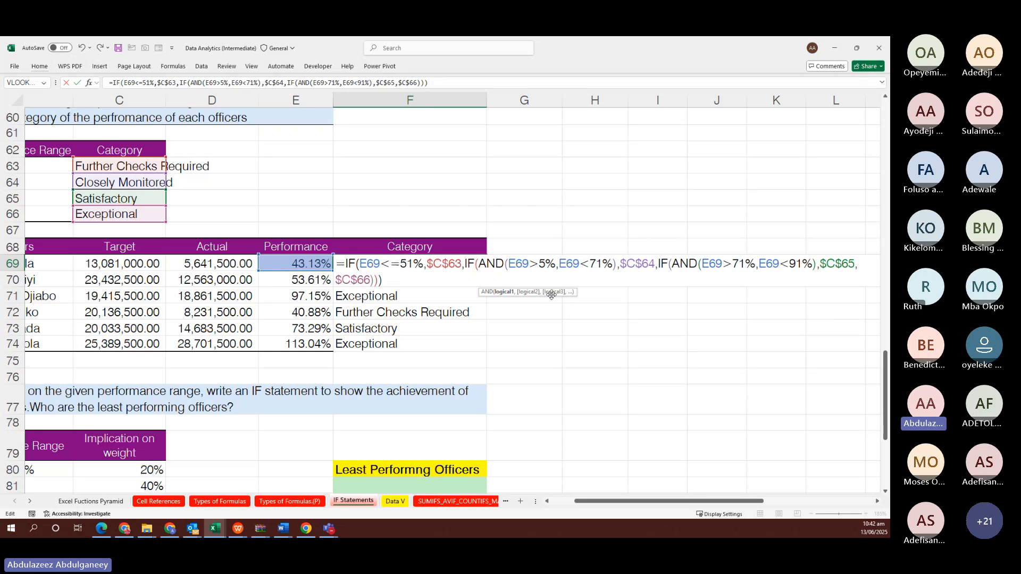
pyautogui.write('1')
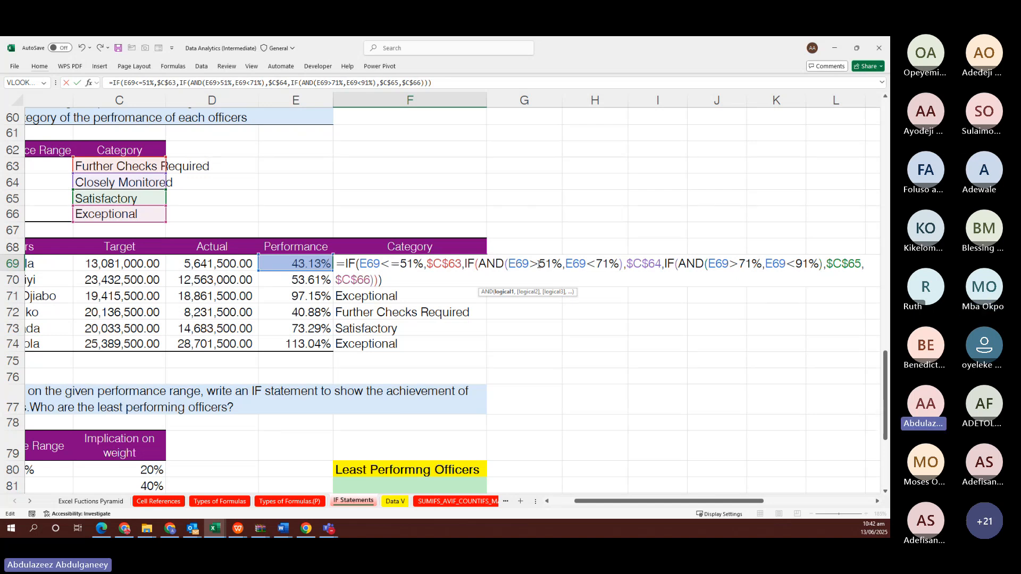
pyautogui.click(538, 264)
pyautogui.write('=')
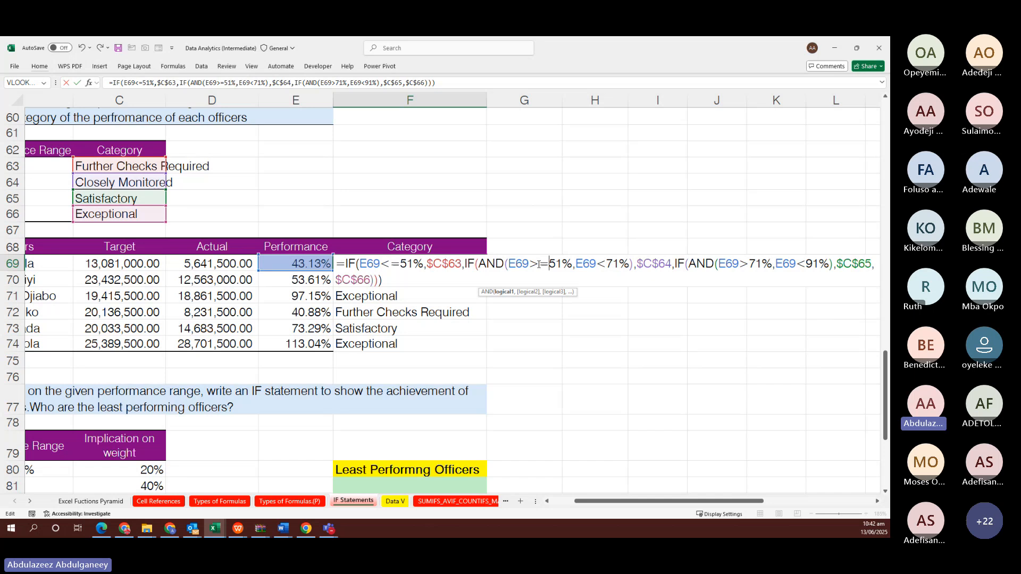
pyautogui.hotkey('ctrl', 'Return')
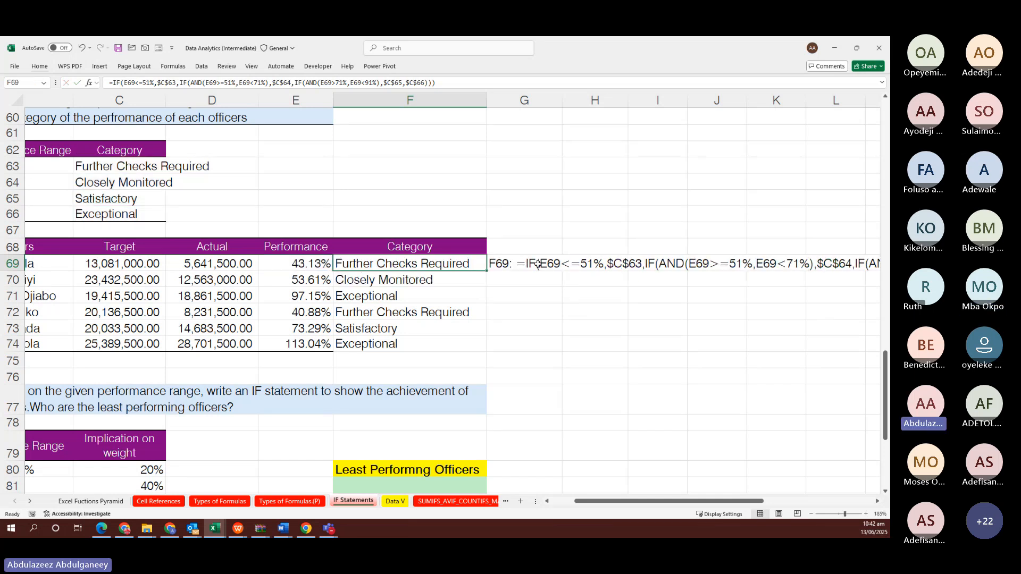
# Reapply the revised category formula to F69:F74
pyautogui.hotkey('shift', 'Down')
pyautogui.hotkey('shift', 'Down')
pyautogui.hotkey('shift', 'Down')
pyautogui.hotkey('shift', 'Down')
pyautogui.hotkey('shift', 'Down')
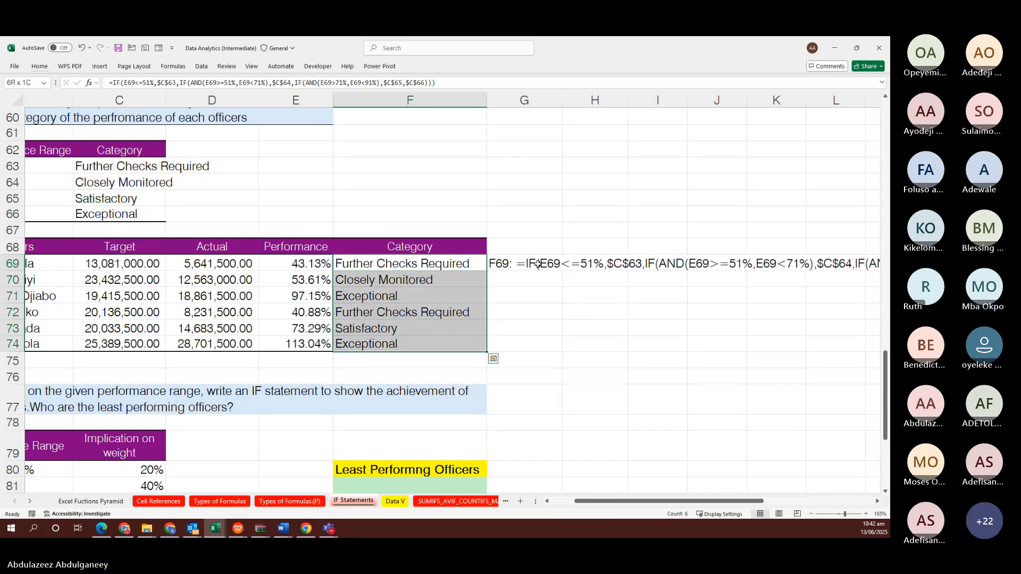
pyautogui.press('F2')
pyautogui.hotkey('ctrl', 'Return')
pyautogui.click(610, 289)
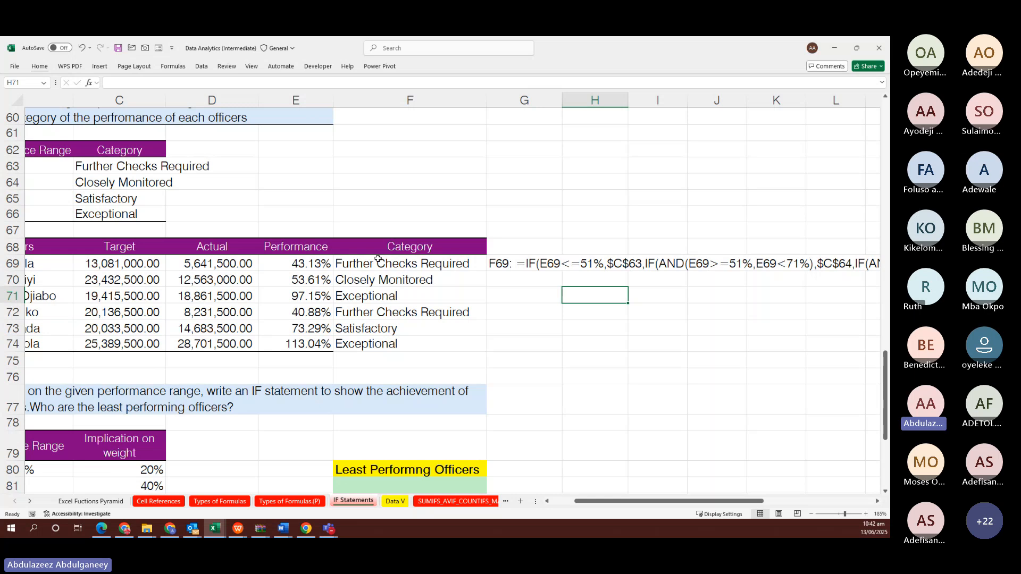
pyautogui.click(368, 264)
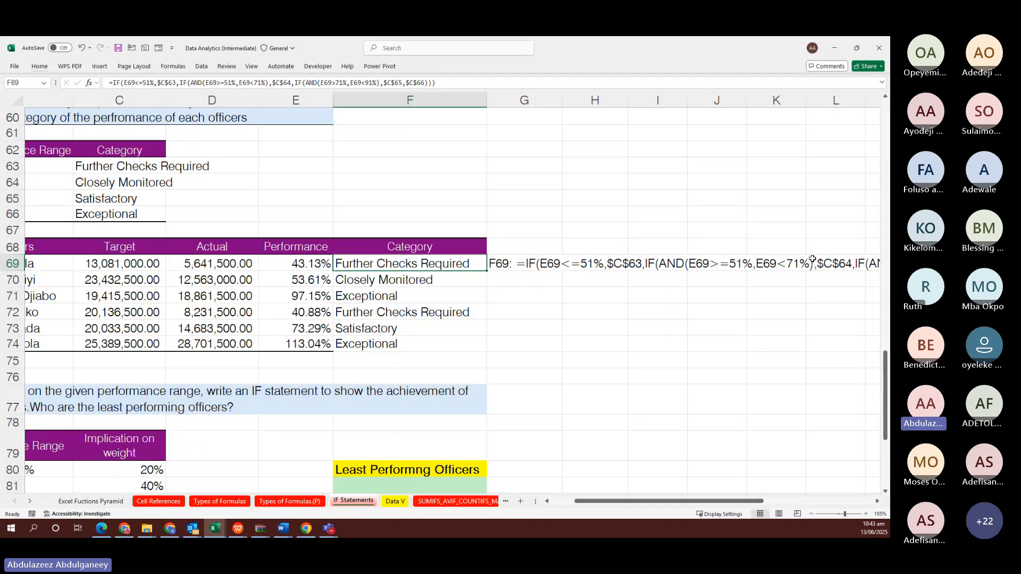
pyautogui.hscroll(5, 742, 276)
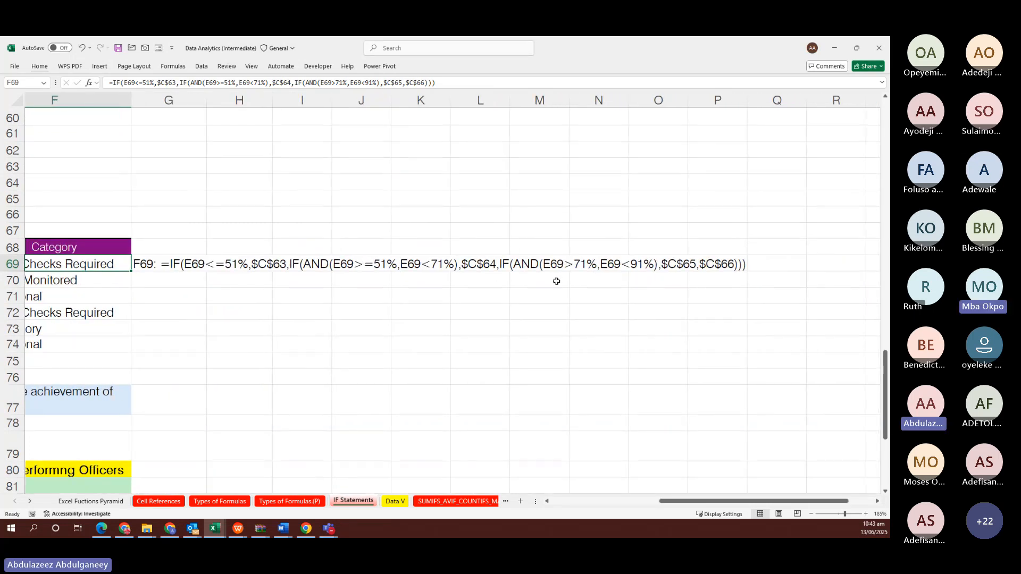
pyautogui.hscroll(-3, 563, 281)
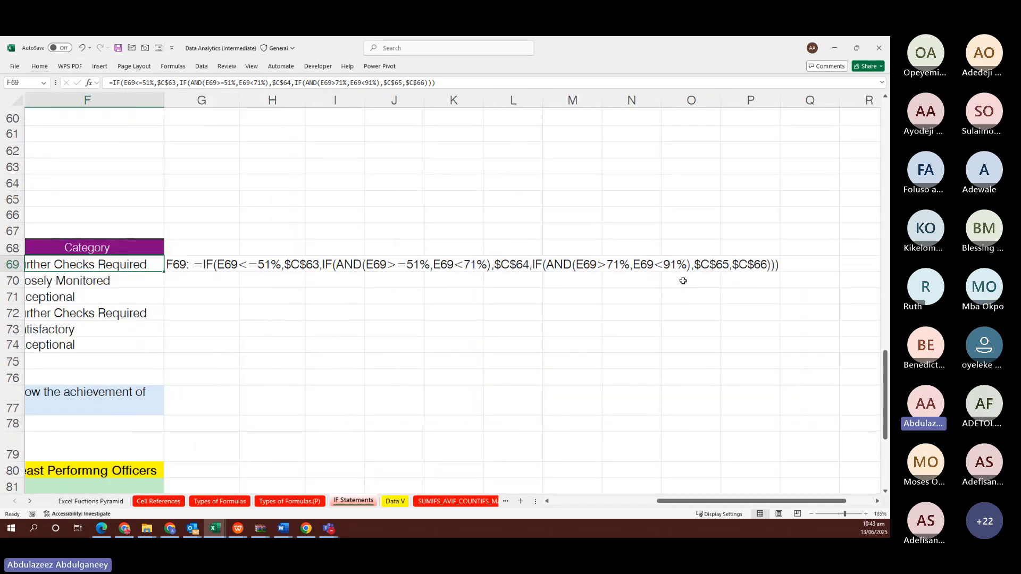
pyautogui.hscroll(-5, 683, 280)
pyautogui.scroll(-3, 683, 281)
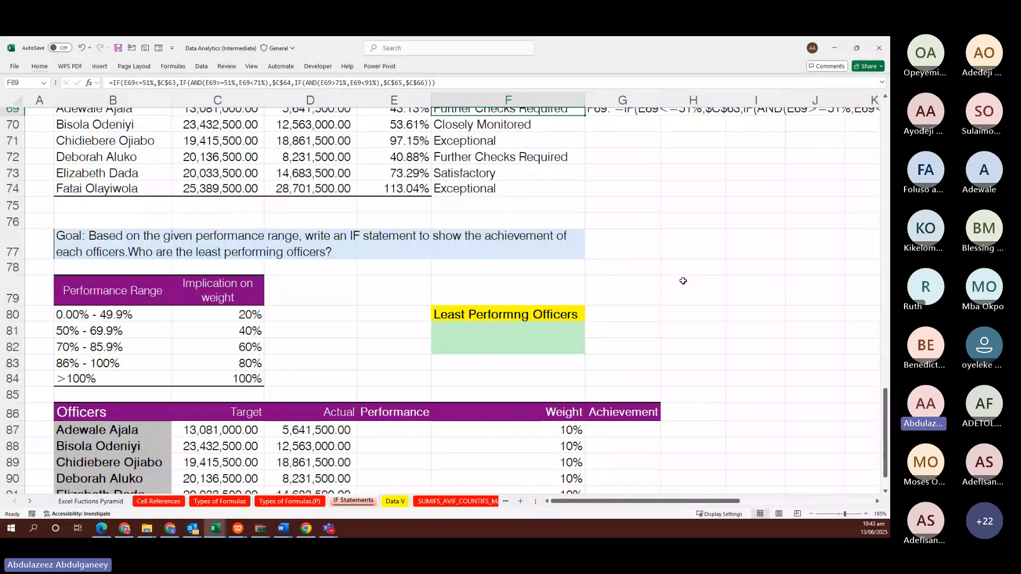
pyautogui.scroll(-2, 683, 281)
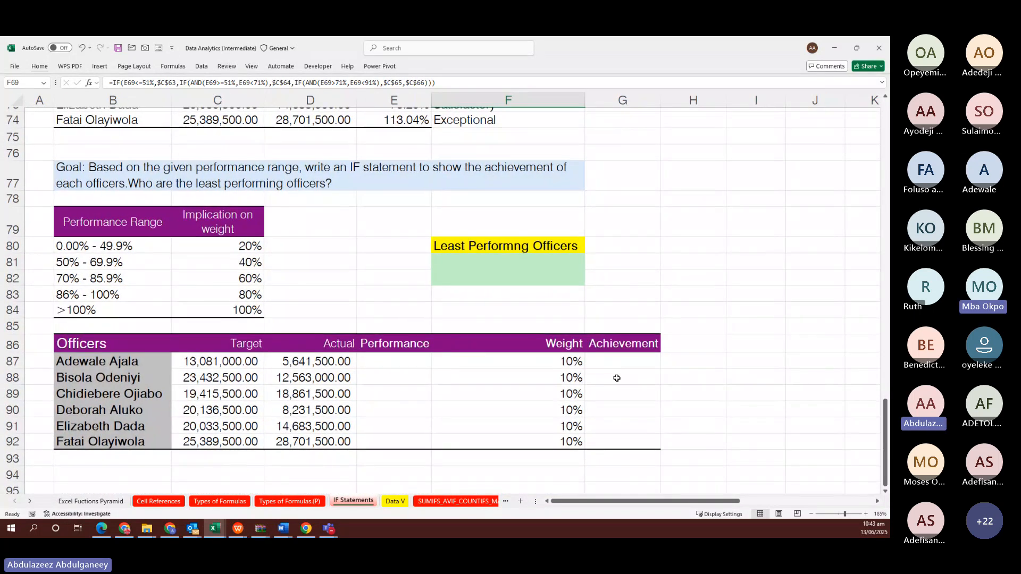
pyautogui.scroll(1, 350, 350)
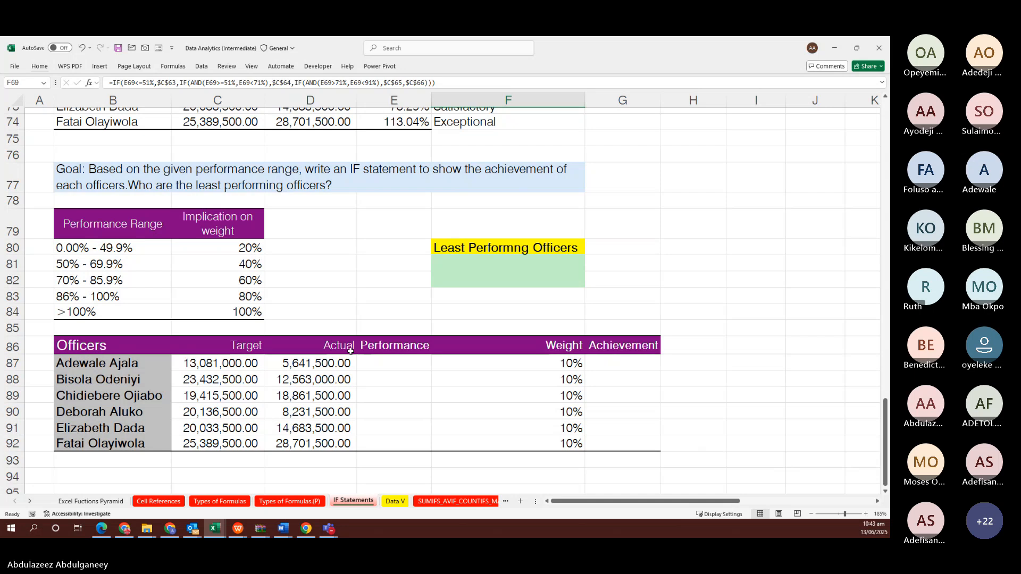
# Enter =D87/C87 in E87 and fill it down through E92
pyautogui.click(392, 359)
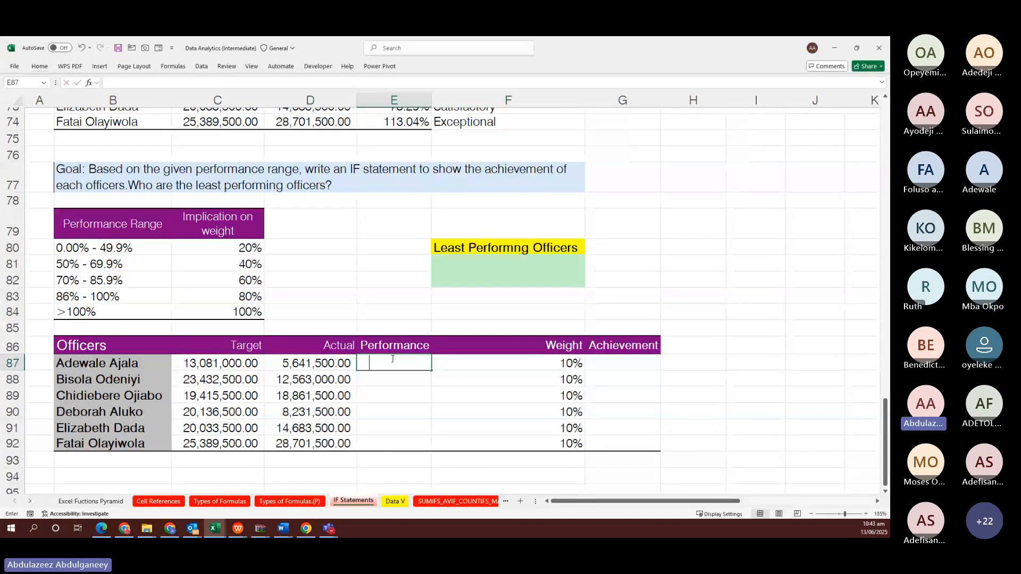
pyautogui.write('=')
pyautogui.click(319, 361)
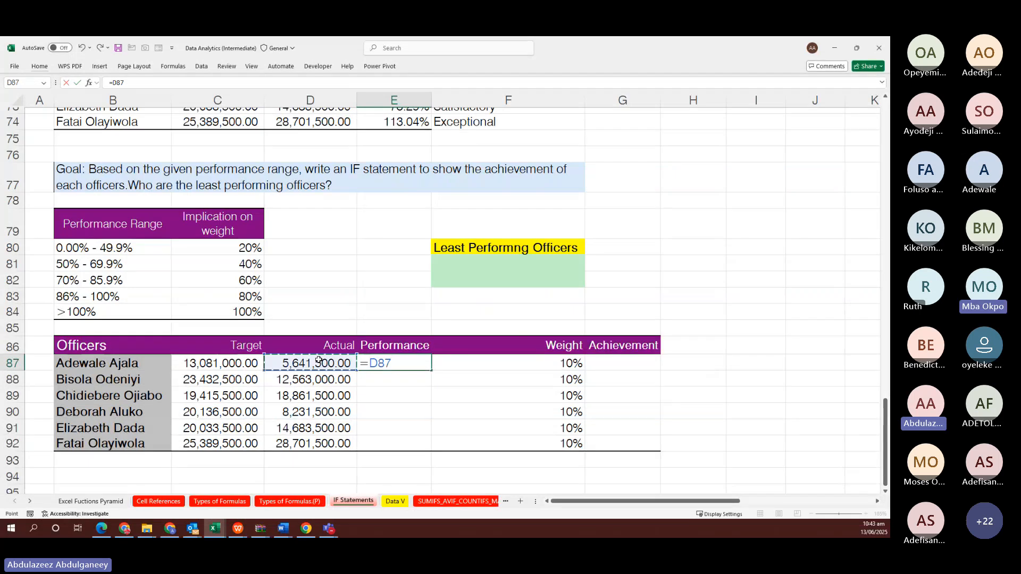
pyautogui.write('/')
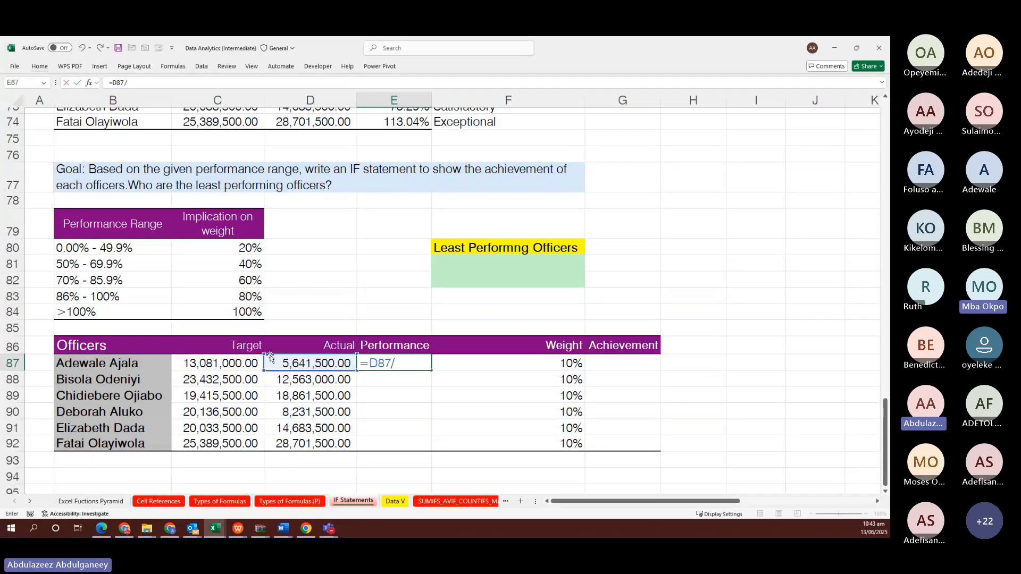
pyautogui.click(219, 363)
pyautogui.hotkey('ctrl', 'Return')
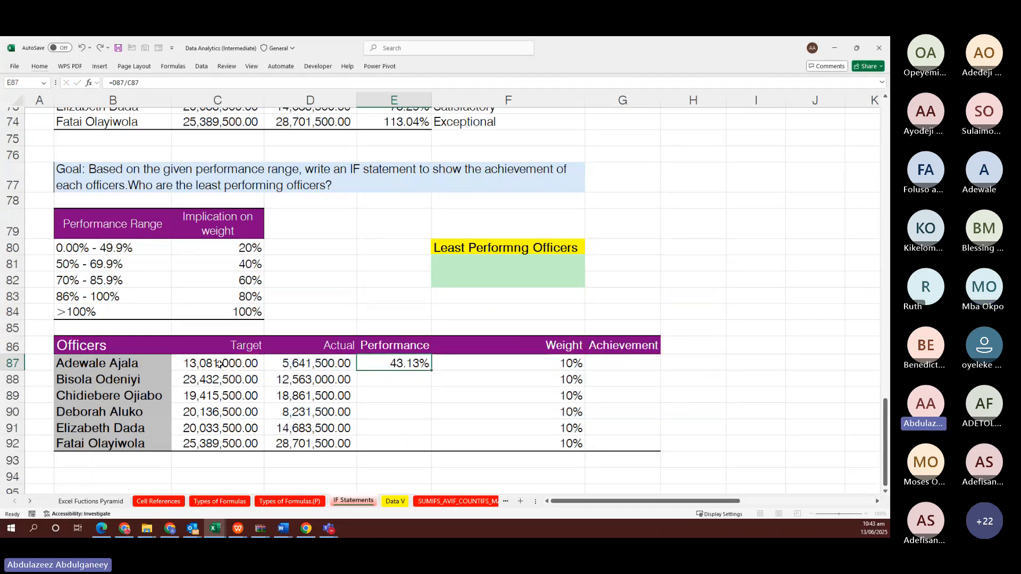
pyautogui.hotkey('shift', 'Down')
pyautogui.hotkey('shift', 'Down')
pyautogui.hotkey('shift', 'Down')
pyautogui.hotkey('shift', 'Down')
pyautogui.hotkey('shift', 'Down')
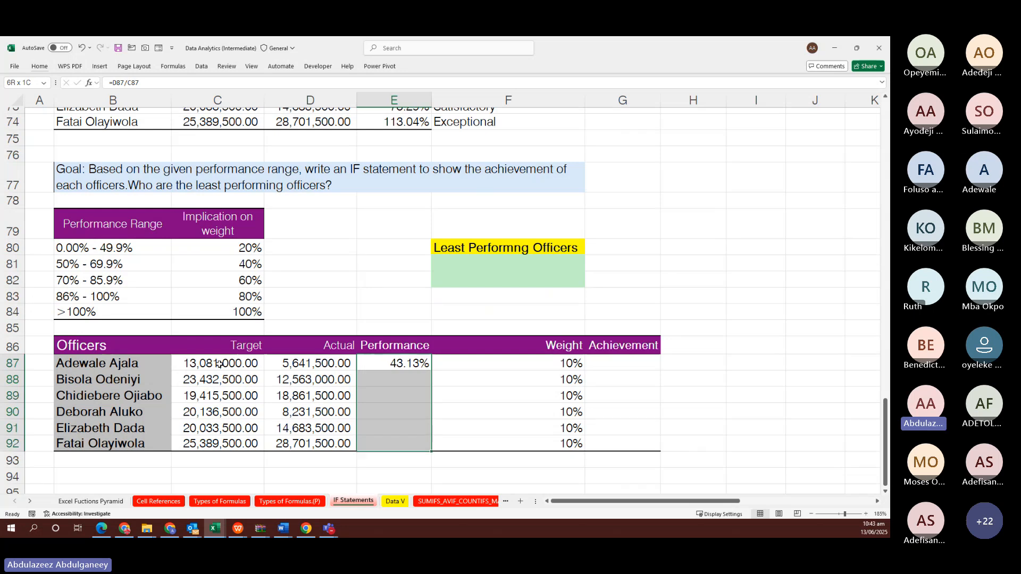
pyautogui.press('F2')
pyautogui.hotkey('ctrl', 'Return')
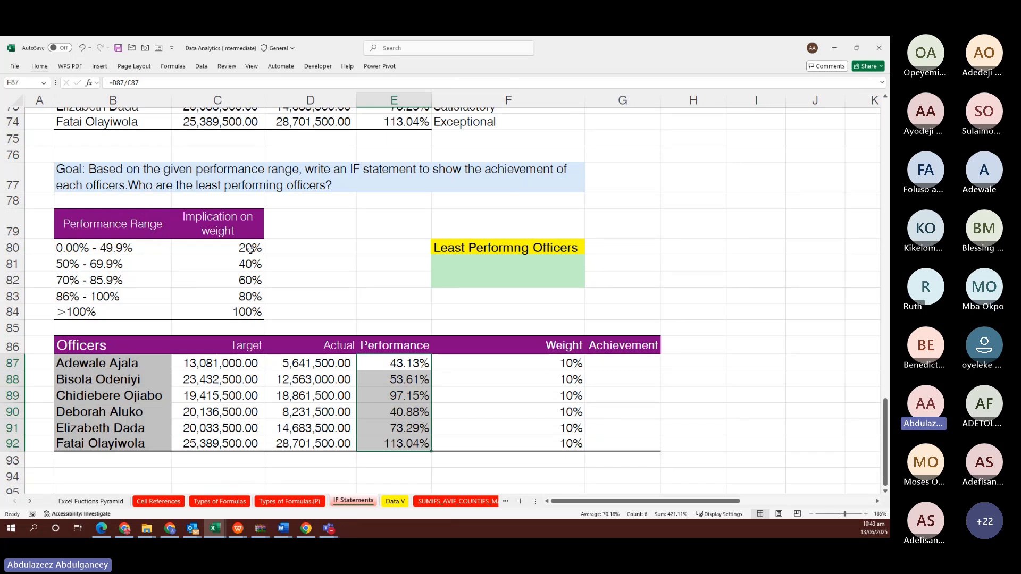
pyautogui.click(558, 361)
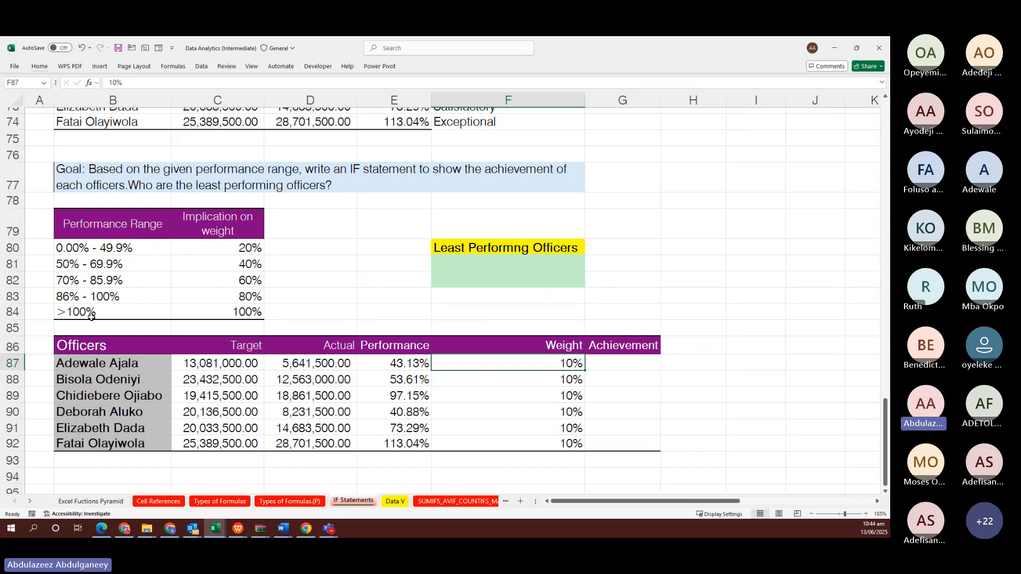
pyautogui.click(619, 358)
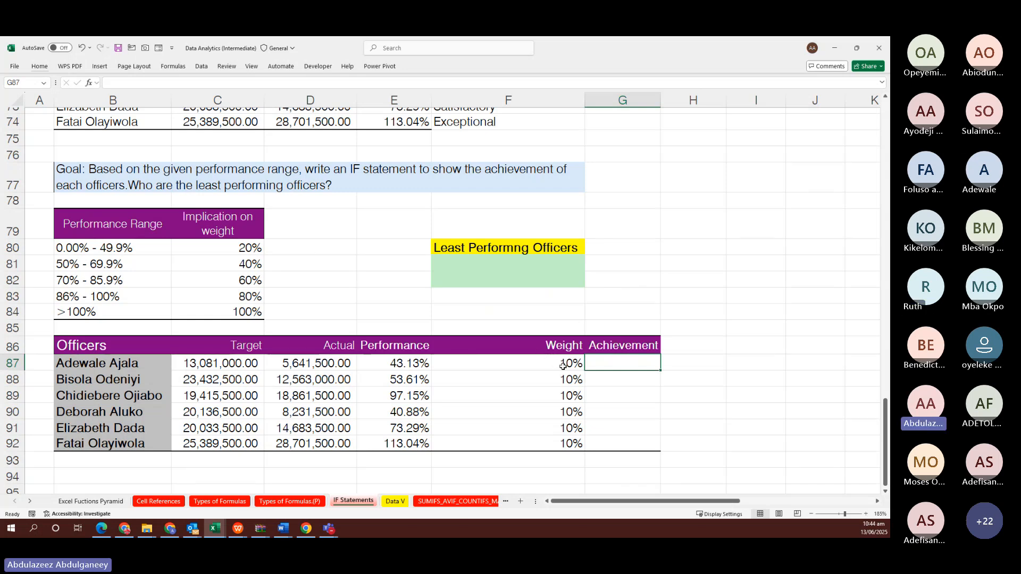
pyautogui.click(563, 366)
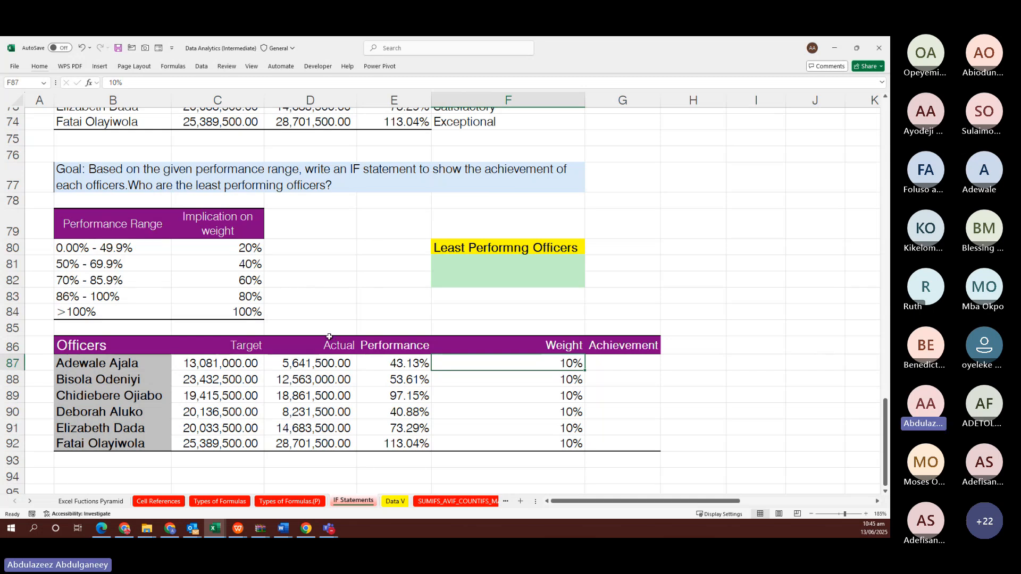
pyautogui.click(410, 363)
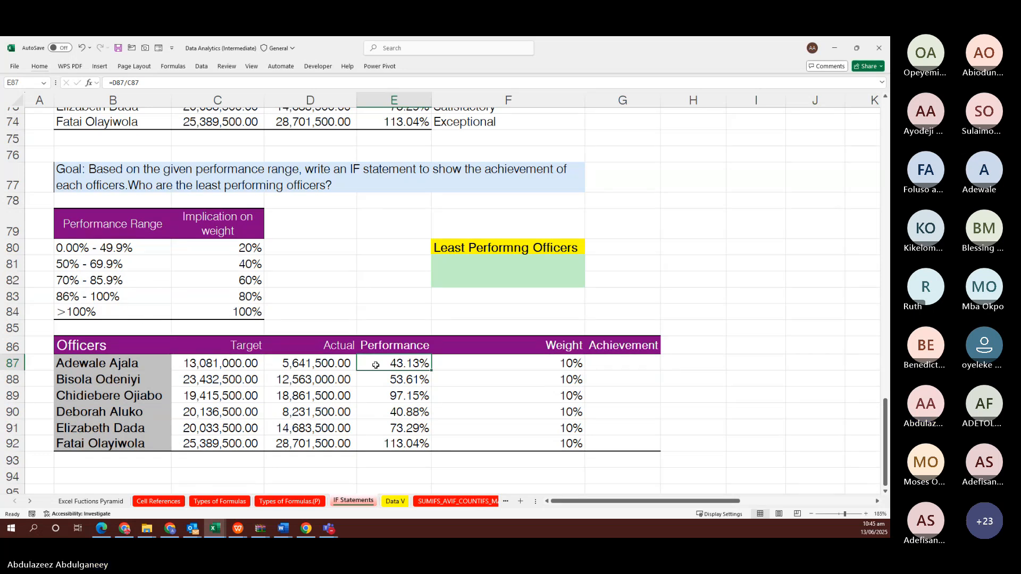
# Apply a yellow fill to the Performance percentages in E87:E92
pyautogui.moveTo(390, 363); pyautogui.dragTo(391, 442)
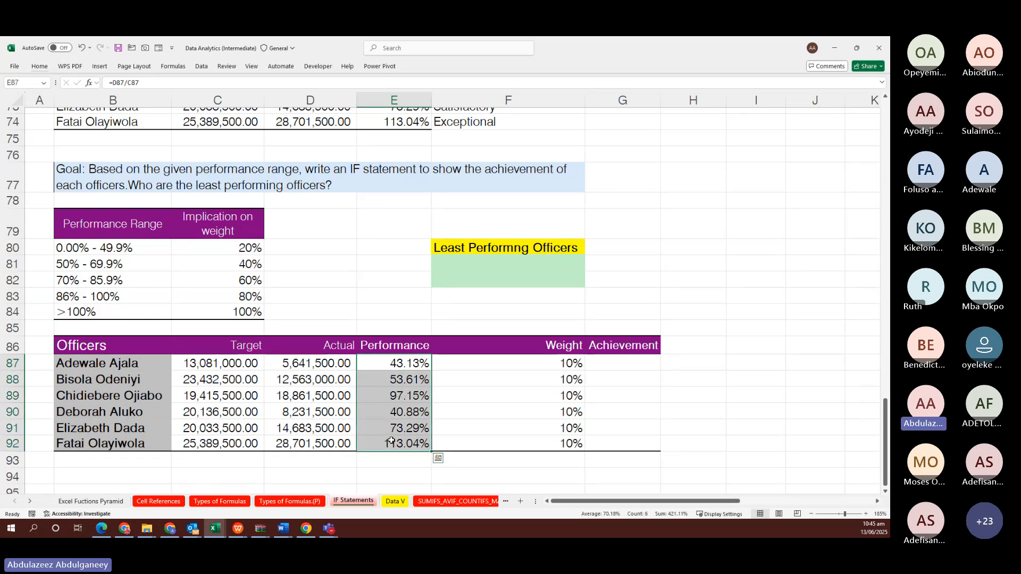
pyautogui.click(46, 68)
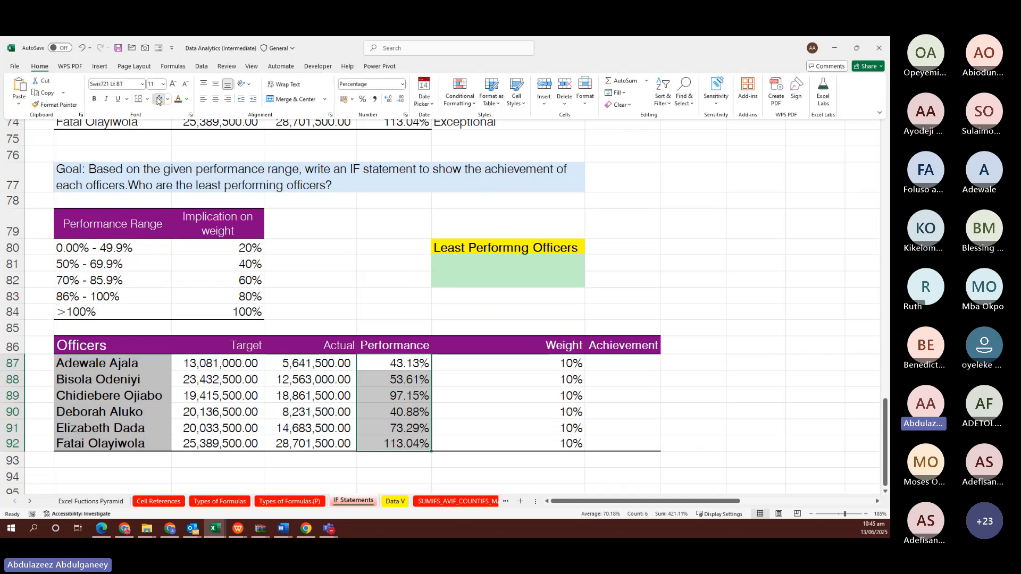
pyautogui.click(158, 99)
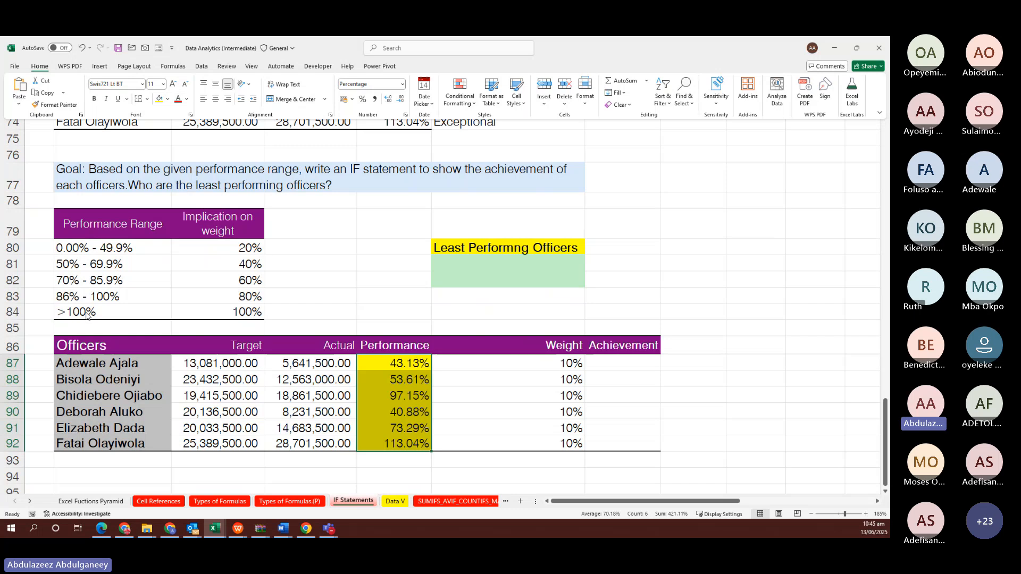
pyautogui.click(250, 312)
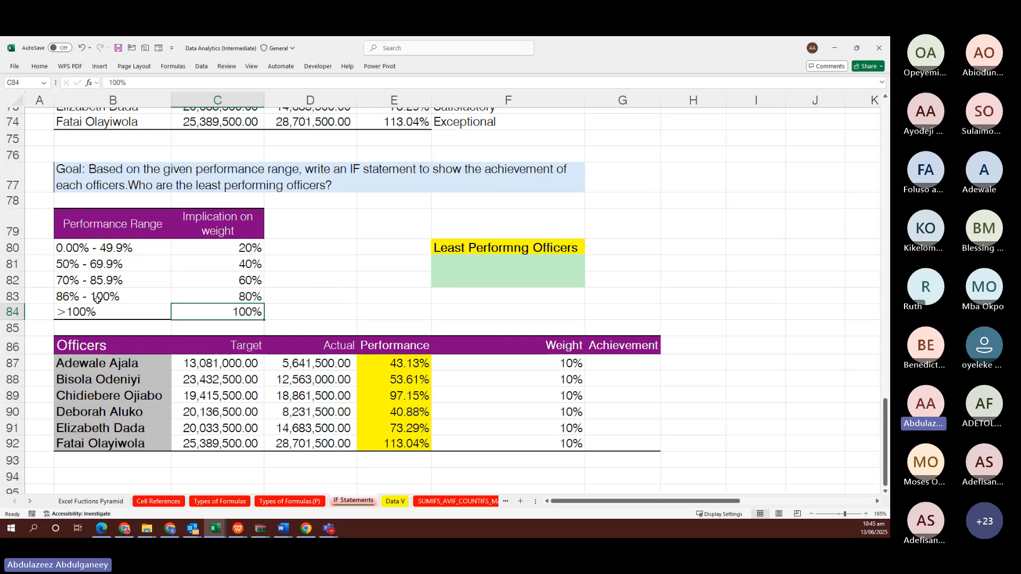
pyautogui.click(558, 444)
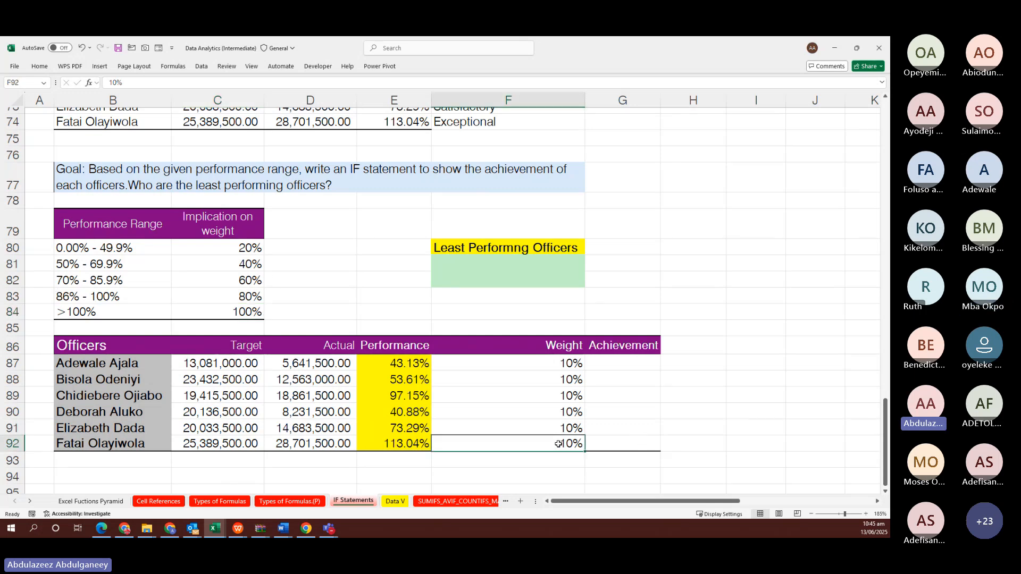
pyautogui.click(646, 443)
pyautogui.doubleClick(647, 443)
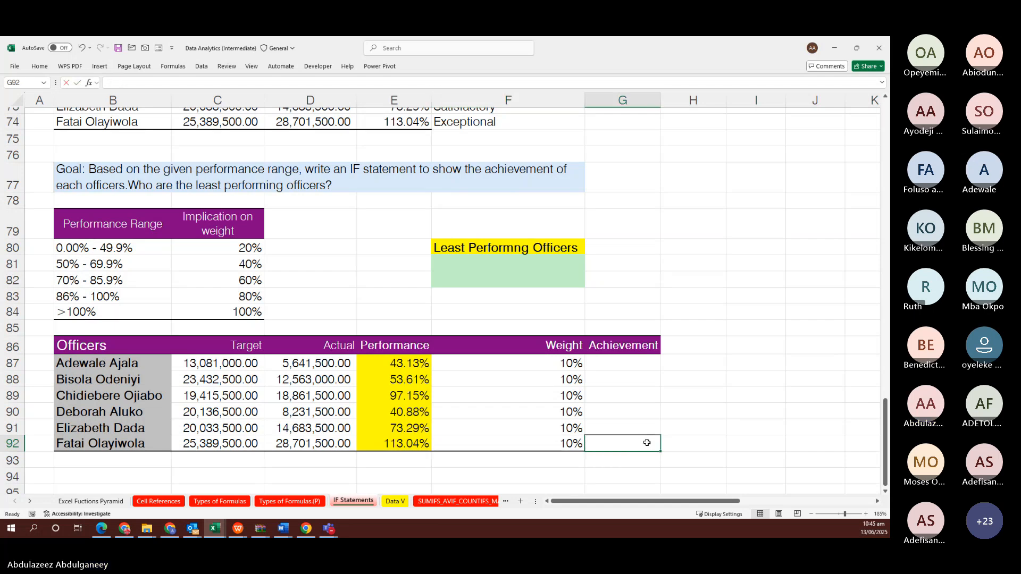
pyautogui.write('8')
pyautogui.press('Escape')
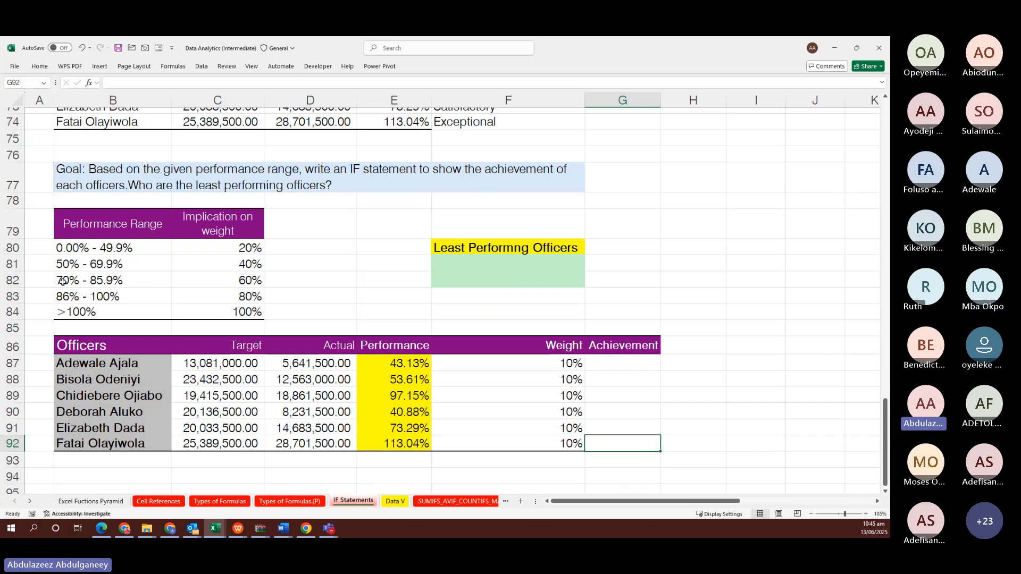
pyautogui.click(571, 413)
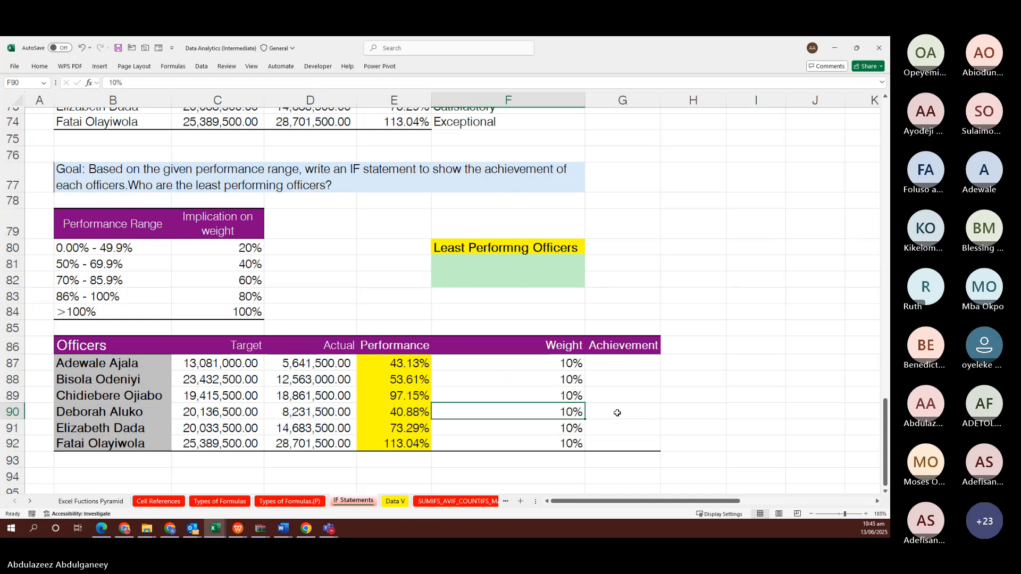
pyautogui.click(626, 364)
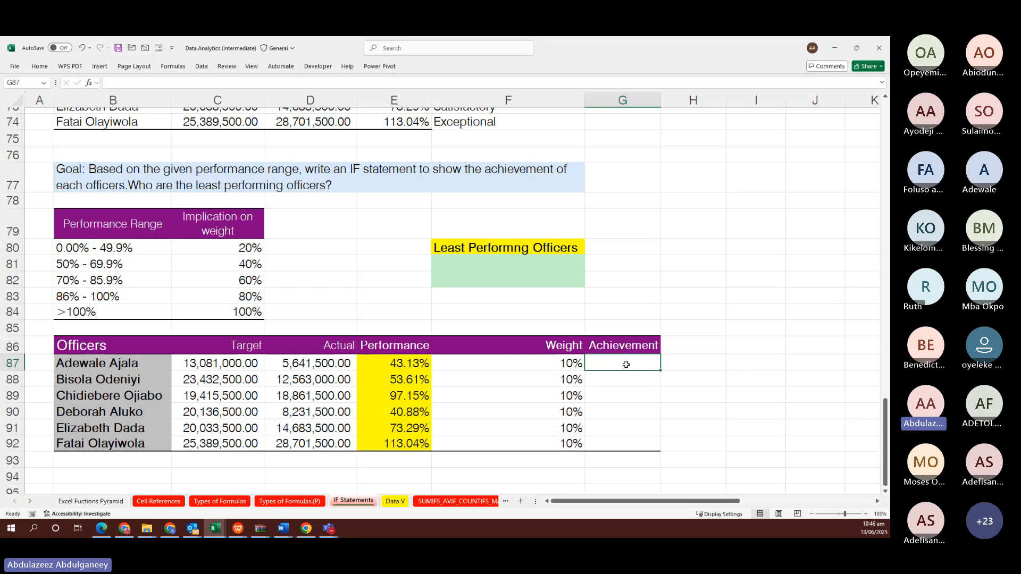
# Enter 2%, 4%, 8%, 2%, 6% and 10% into Achievement cells G87:G92
pyautogui.write('2%')
pyautogui.press('Return')
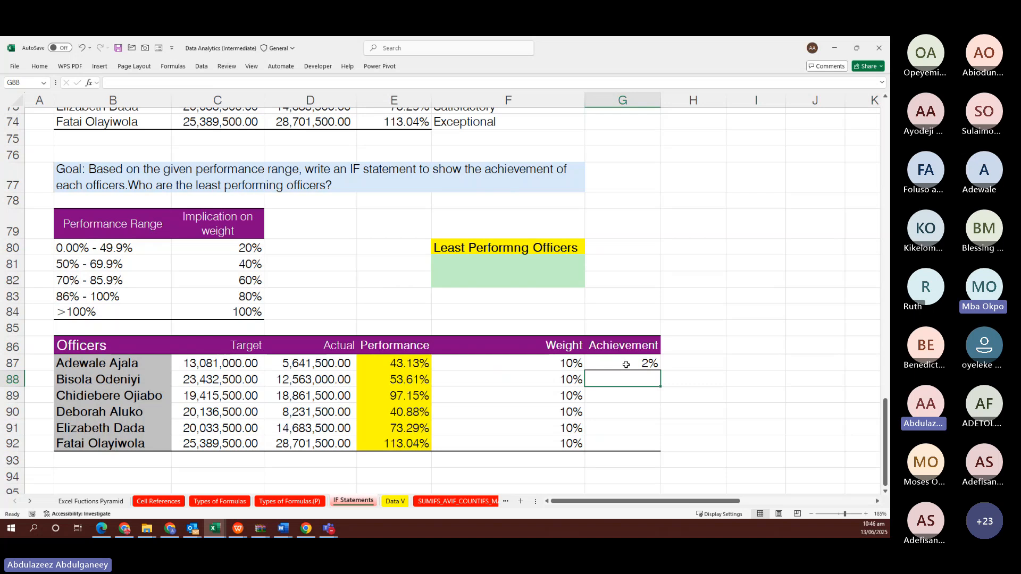
pyautogui.write('4%')
pyautogui.press('Return')
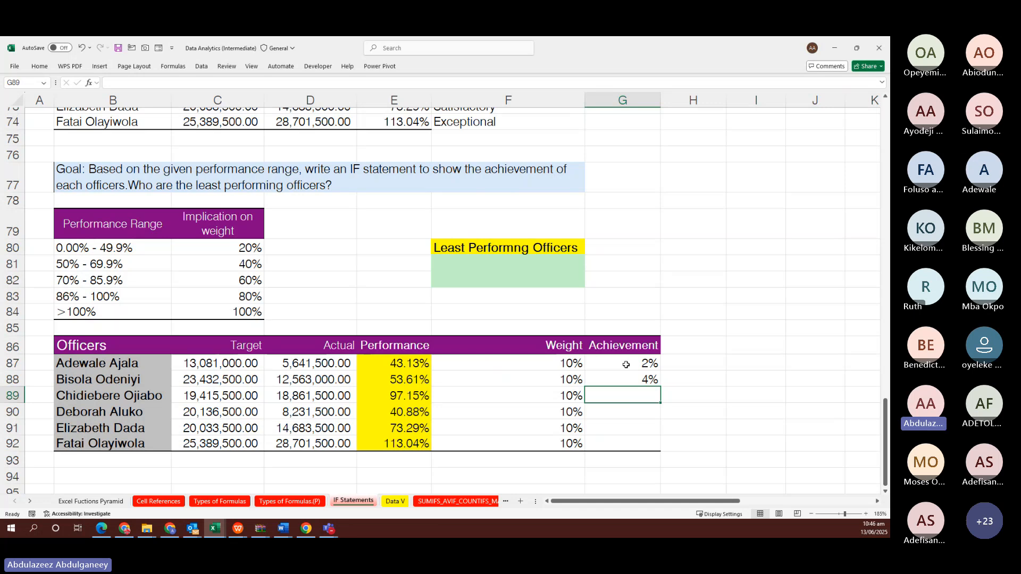
pyautogui.write('8')
pyautogui.press('Return')
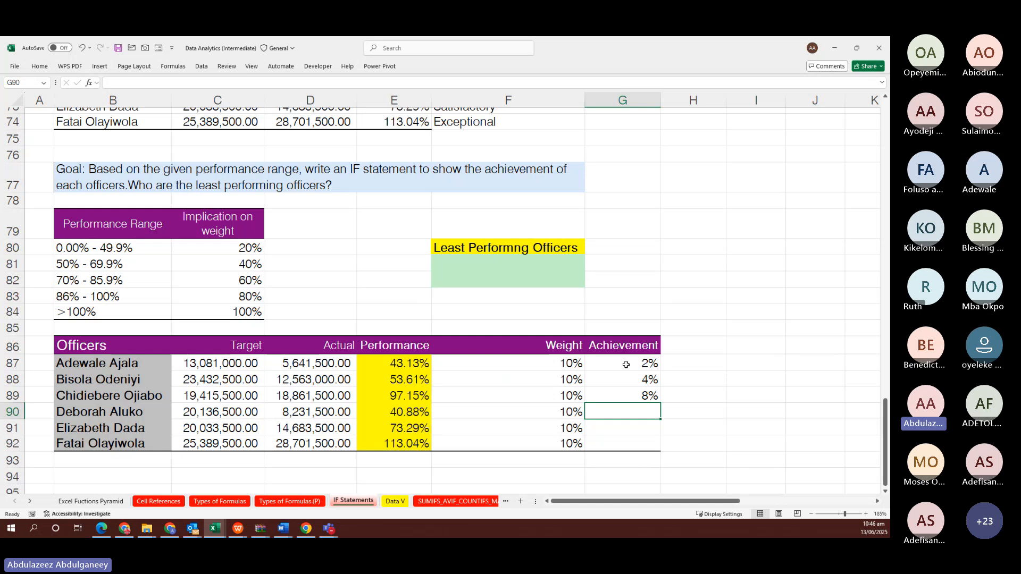
pyautogui.write('2')
pyautogui.press('Return')
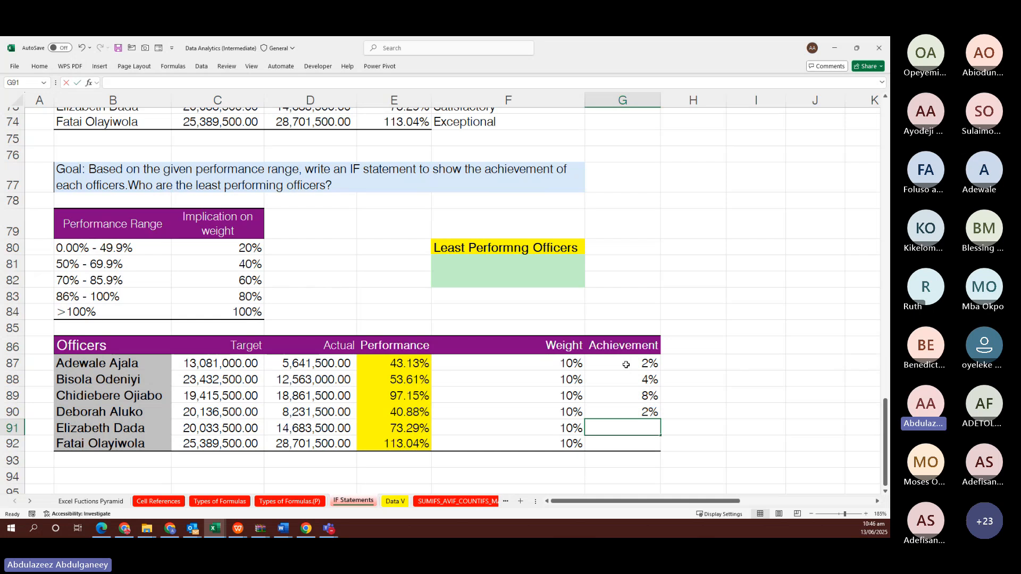
pyautogui.write('6')
pyautogui.press('Return')
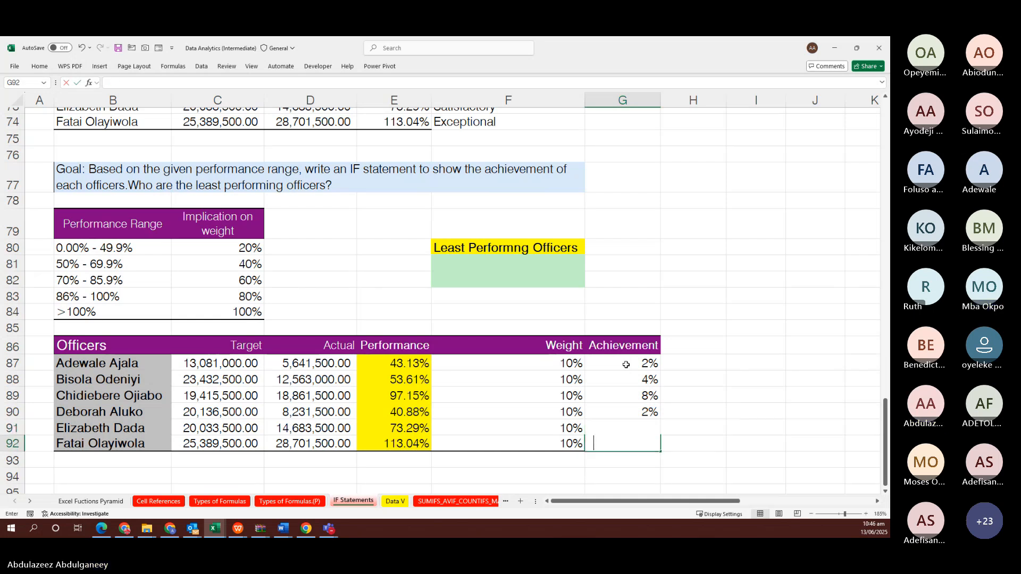
pyautogui.write('10')
pyautogui.press('Return')
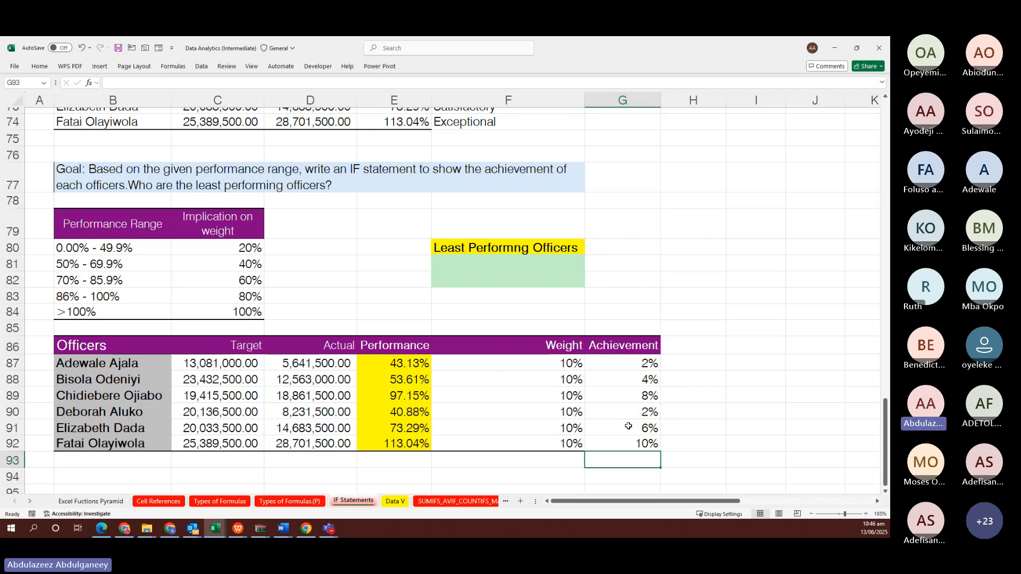
# Delete the typed Achievement values from G87:G92
pyautogui.click(624, 366)
pyautogui.moveTo(625, 373); pyautogui.dragTo(635, 437)
pyautogui.press('Delete')
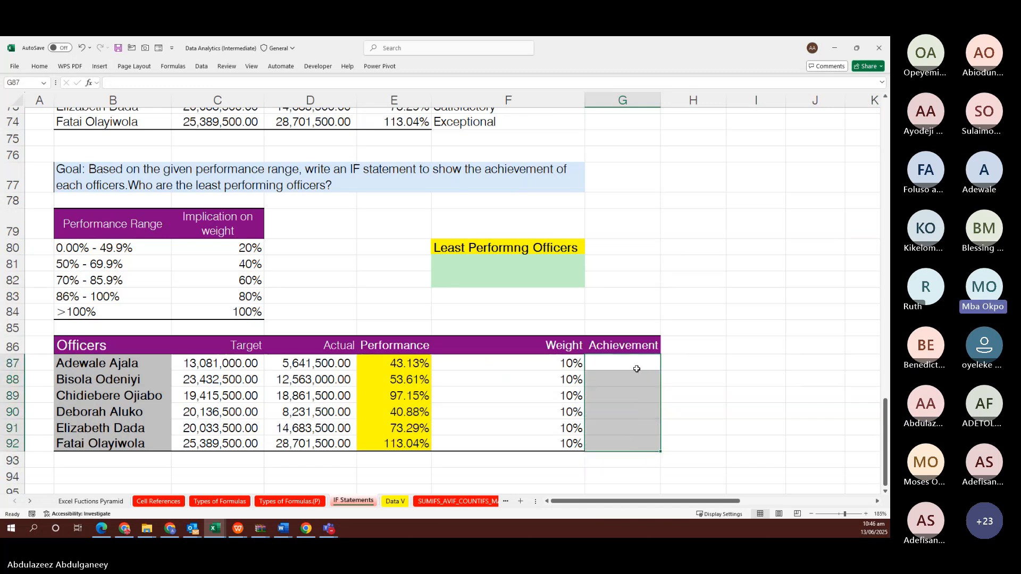
pyautogui.click(632, 362)
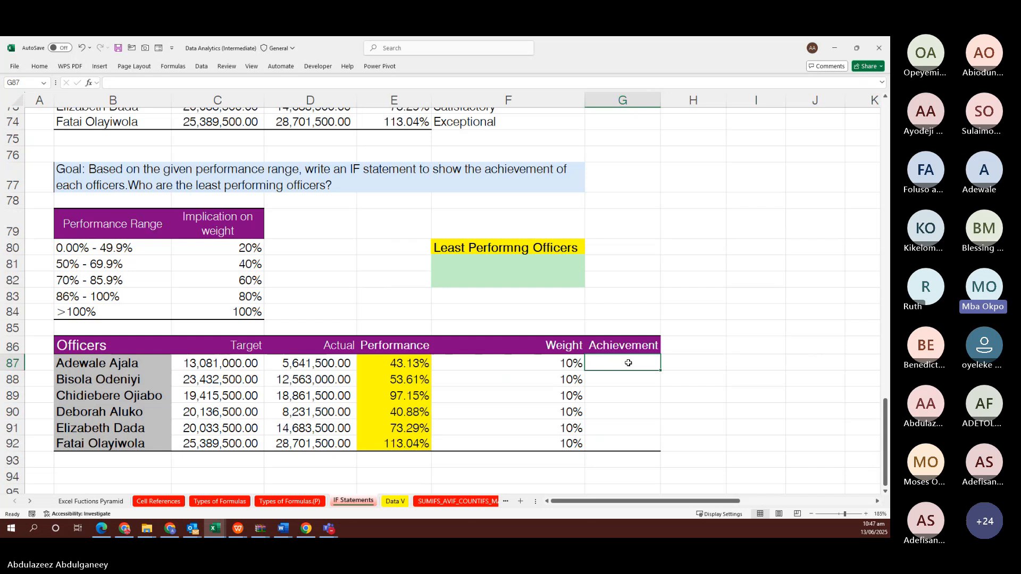
pyautogui.hotkey('alt', 'Tab')
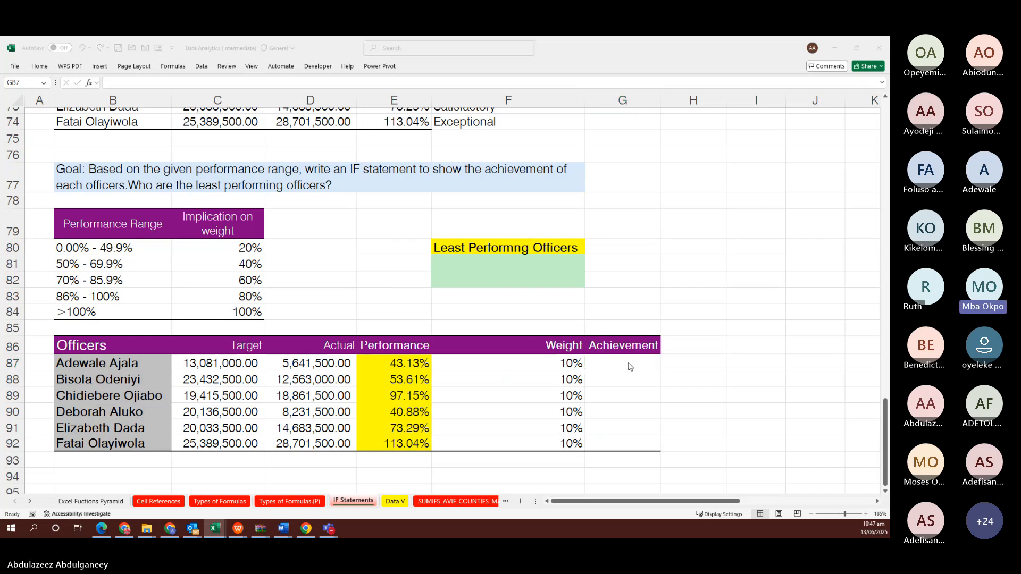
pyautogui.click(629, 367)
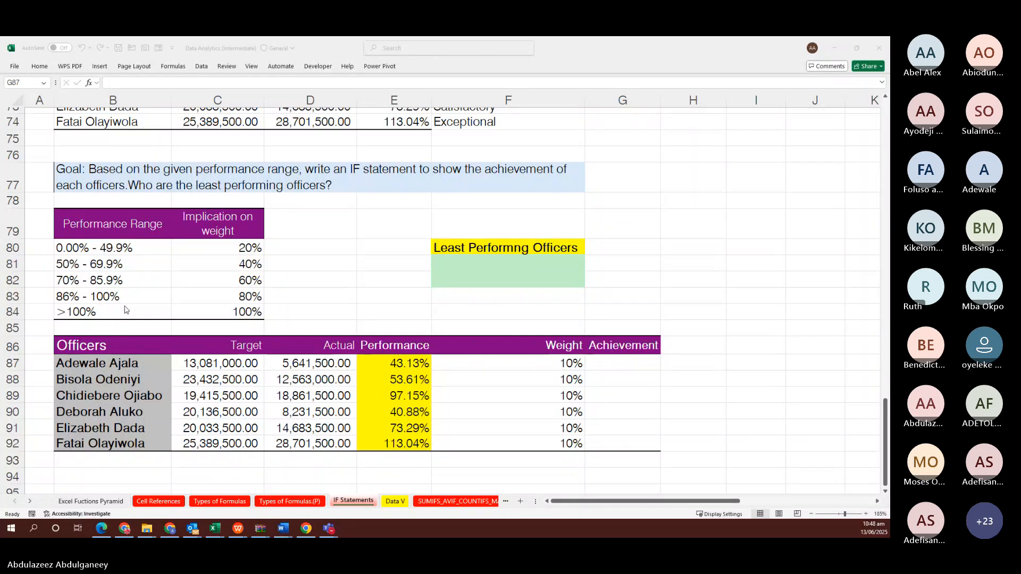
# Select Achievement cell G87 and start a formula, then cancel it
pyautogui.click(126, 310)
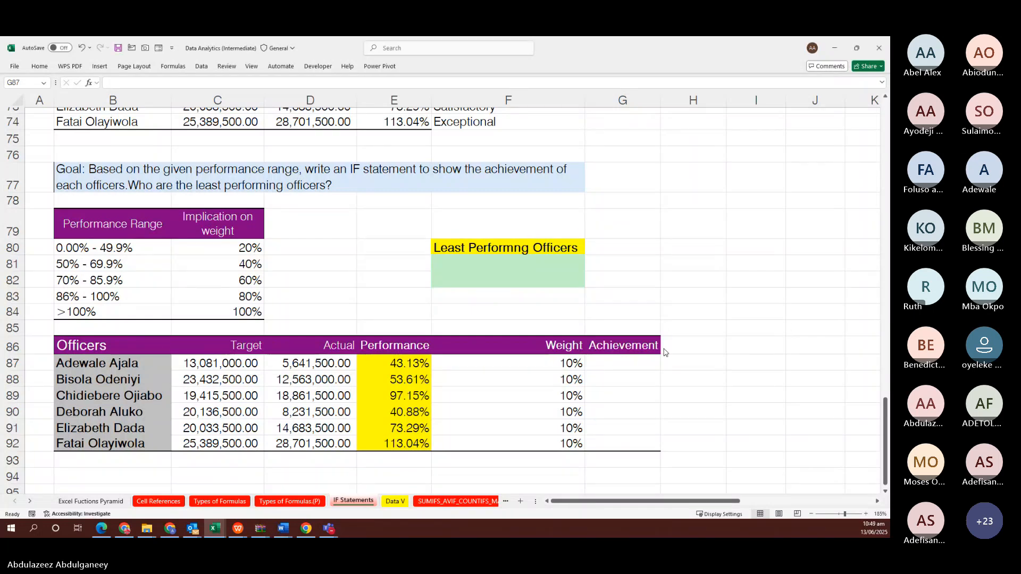
pyautogui.click(609, 364)
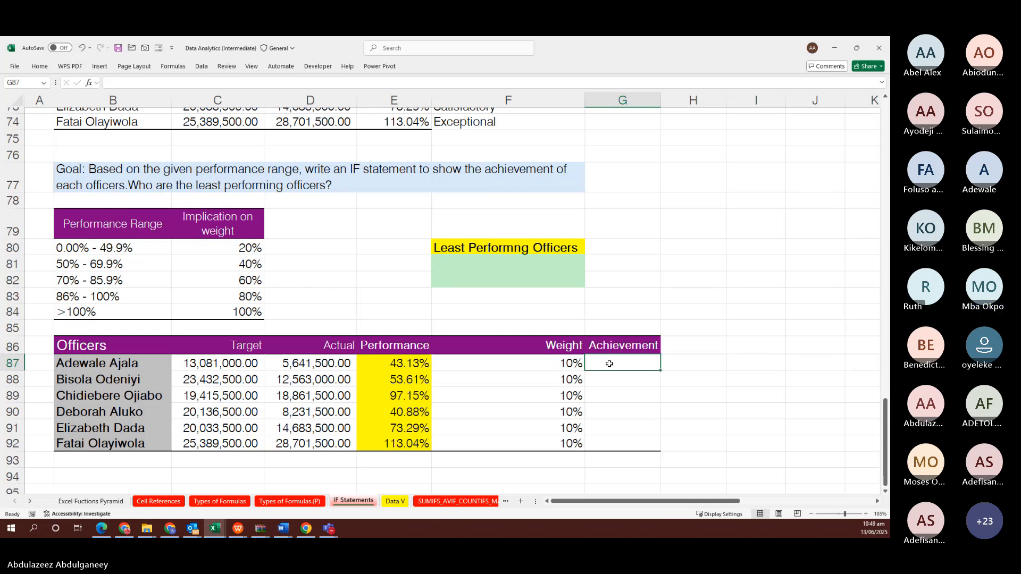
pyautogui.write('=')
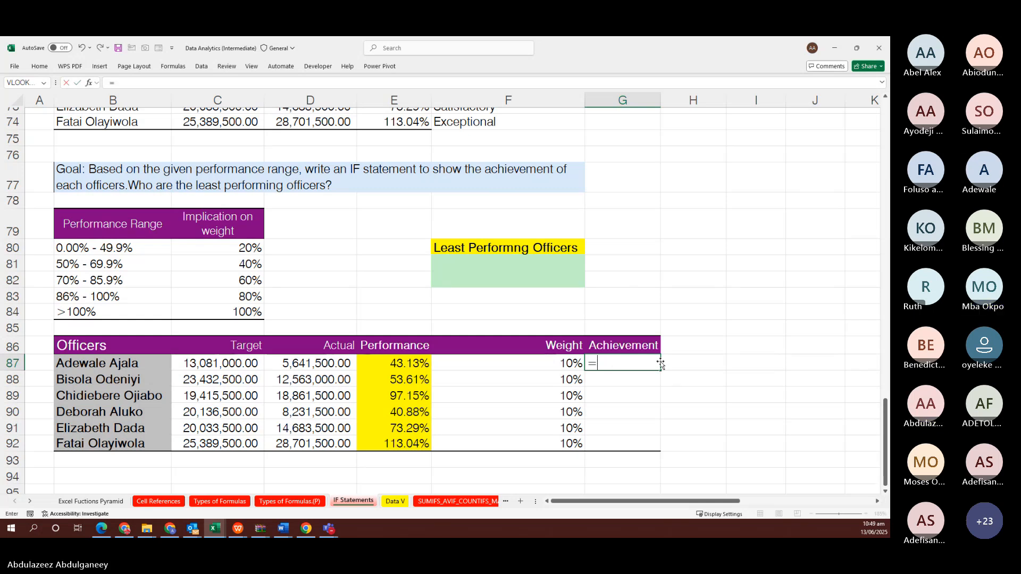
pyautogui.press('Escape')
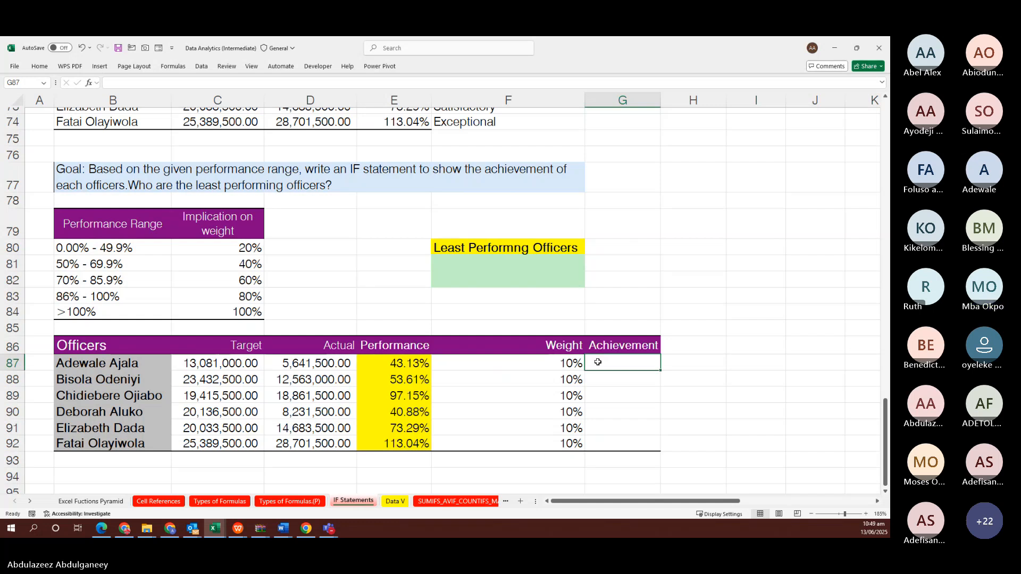
# Type =IF(E87<=0%,0*F87, into G87 and begin the next nested IF
pyautogui.write('=')
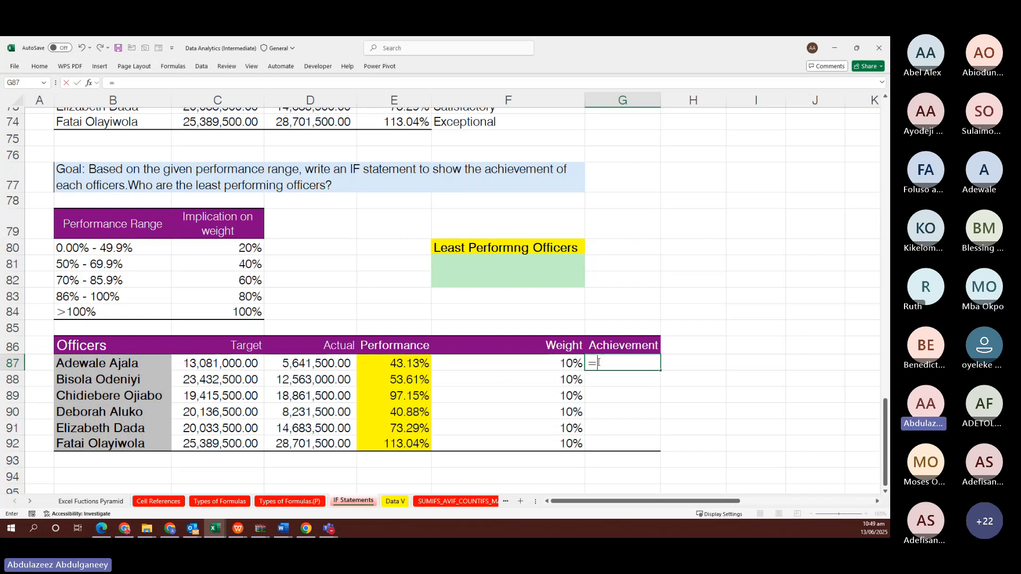
pyautogui.write('if')
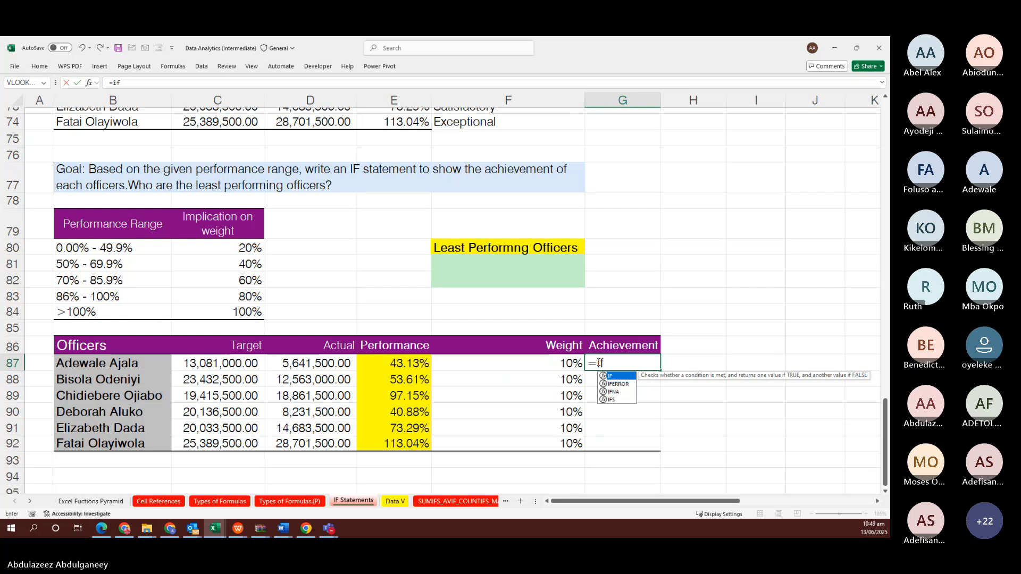
pyautogui.press('Tab')
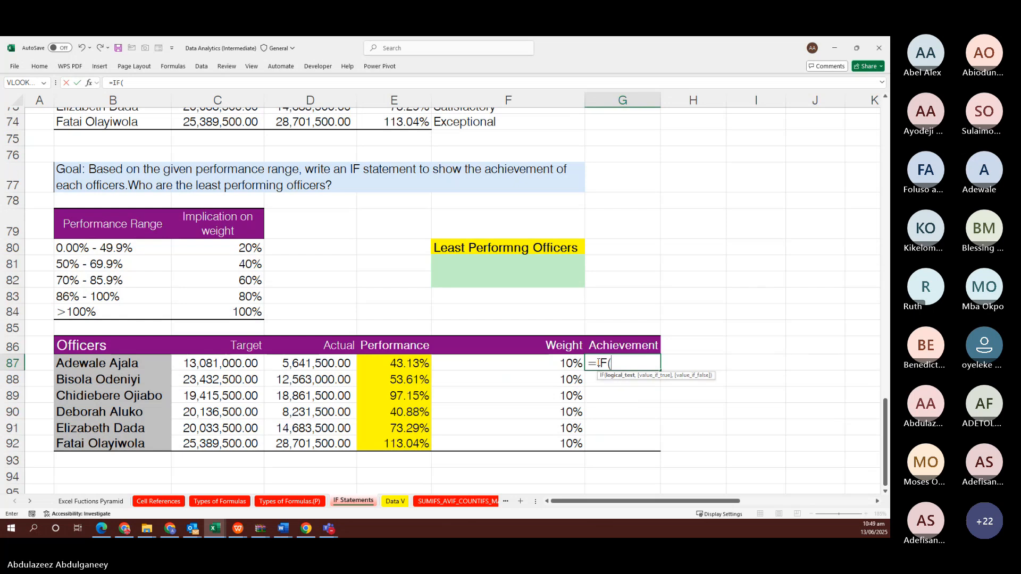
pyautogui.click(402, 362)
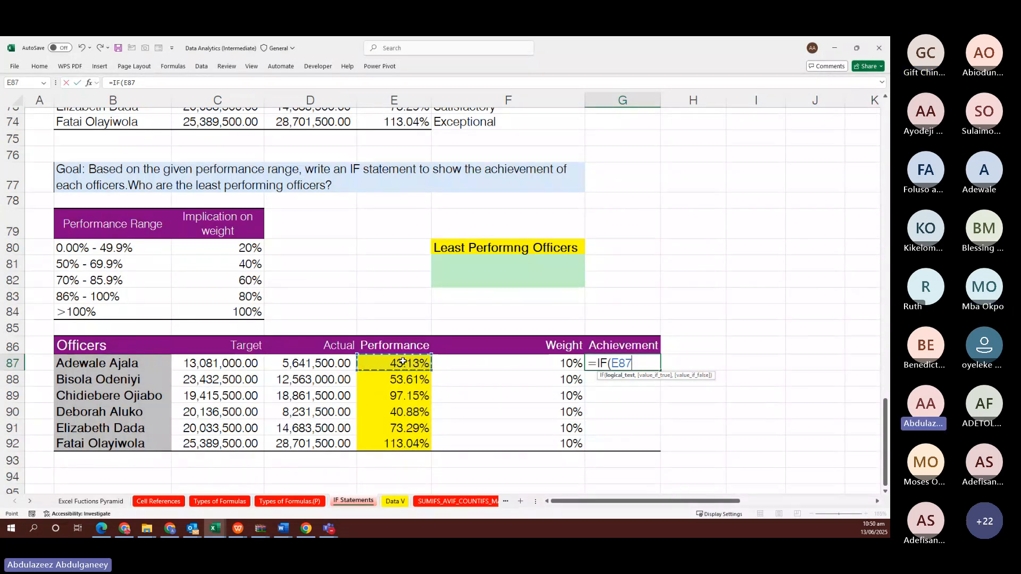
pyautogui.write('<=')
pyautogui.write('0')
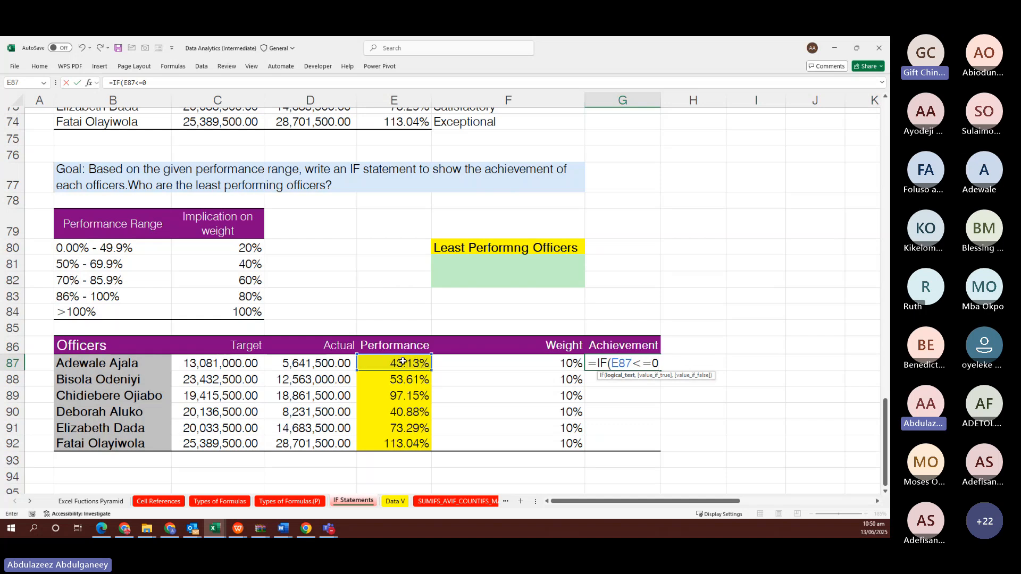
pyautogui.write('%')
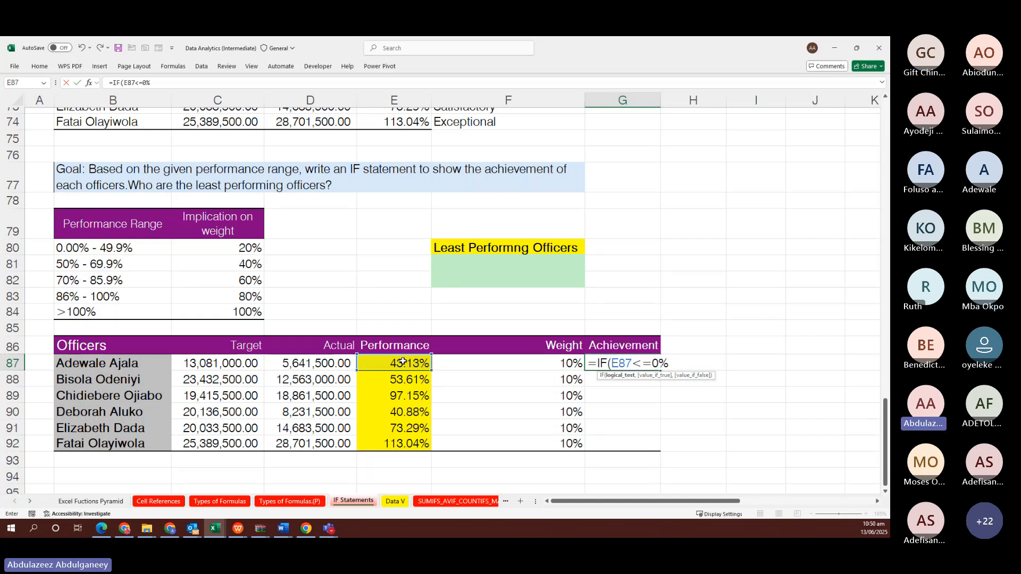
pyautogui.write(',')
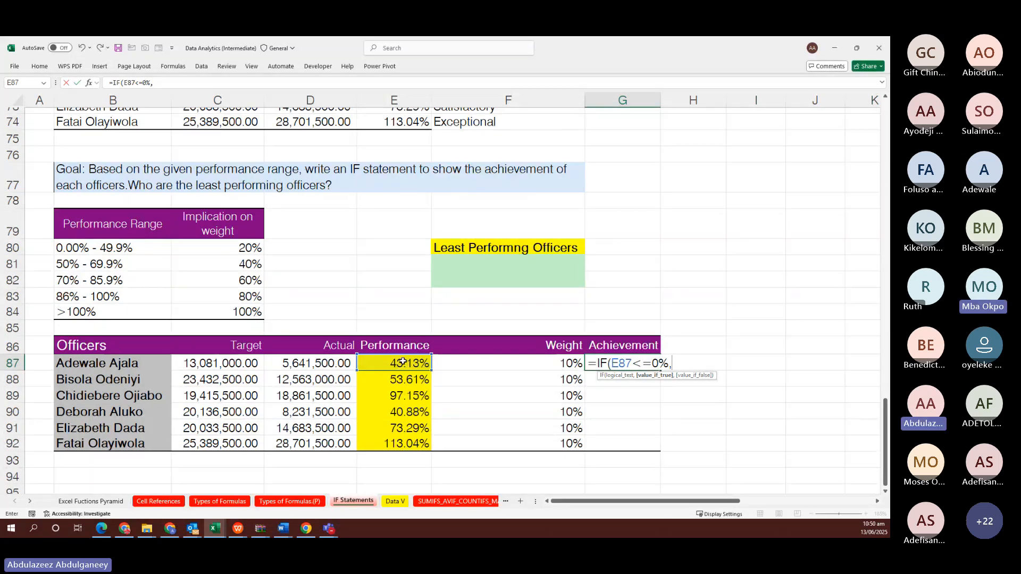
pyautogui.write('0')
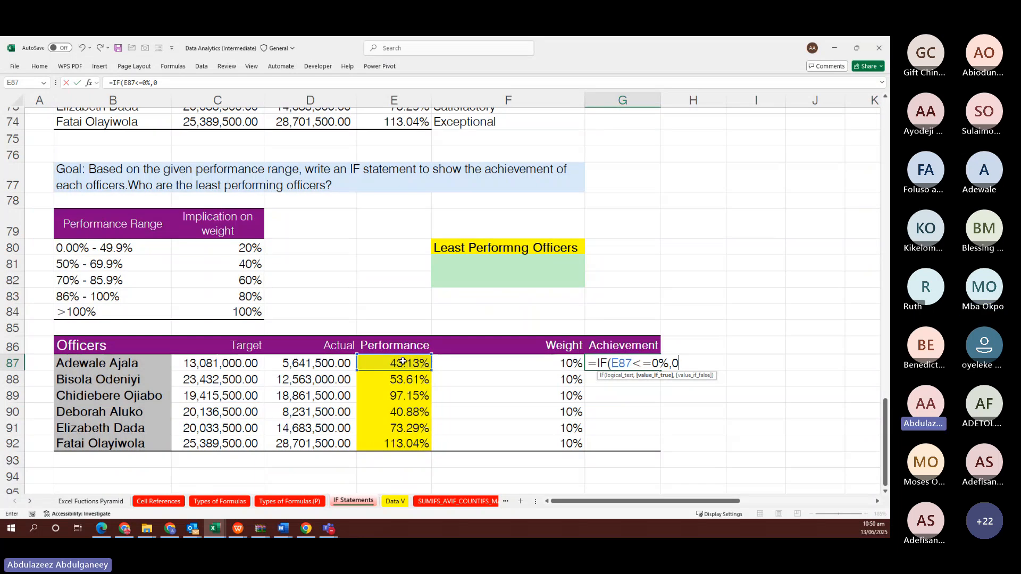
pyautogui.write('*')
pyautogui.click(507, 361)
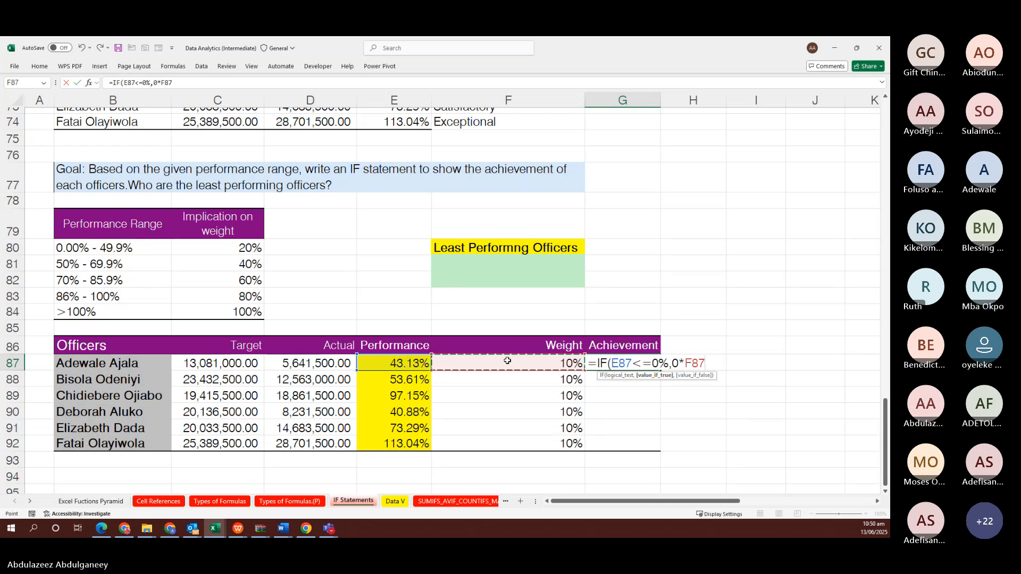
pyautogui.write(',')
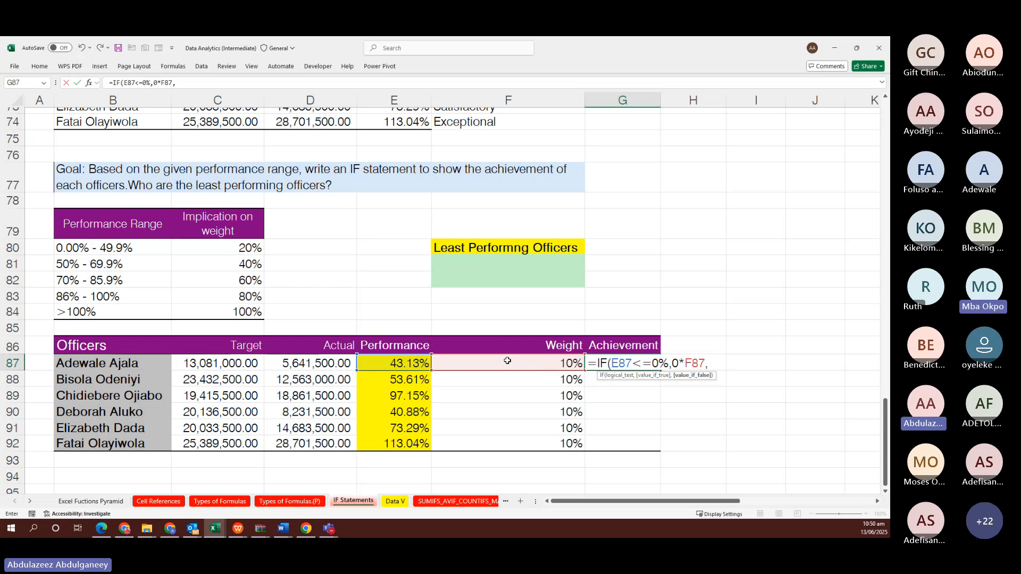
pyautogui.write('if')
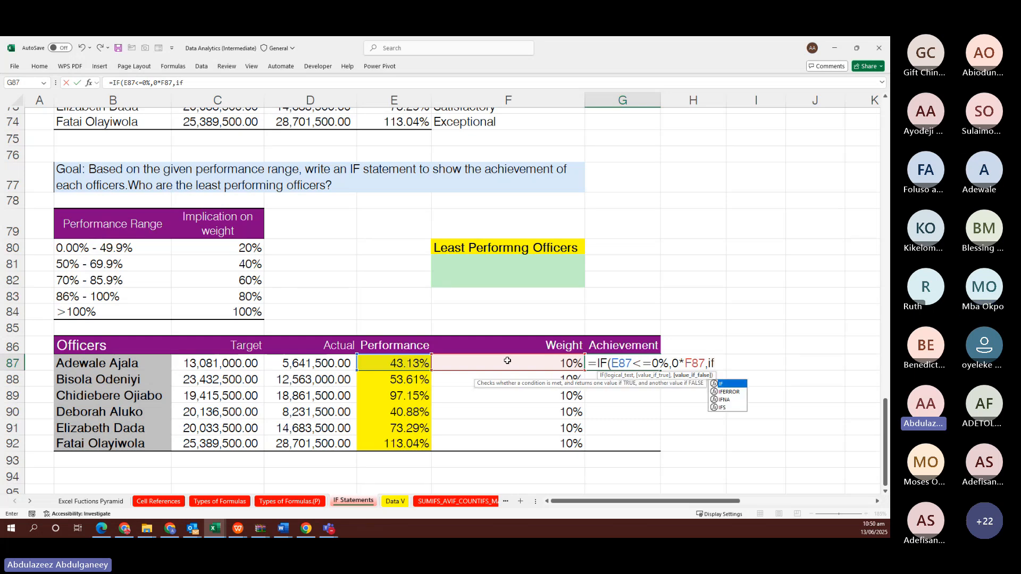
# Add the branch IF(AND(E87>0%,E87<50%),0.2*F87, to G87's formula
pyautogui.press('Tab')
pyautogui.write('and')
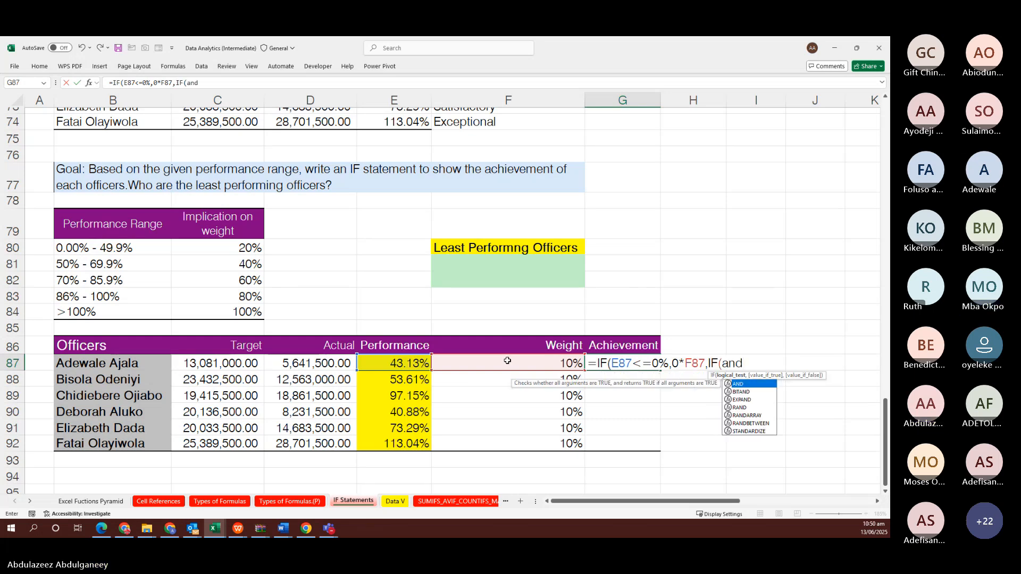
pyautogui.press('Tab')
pyautogui.click(507, 361)
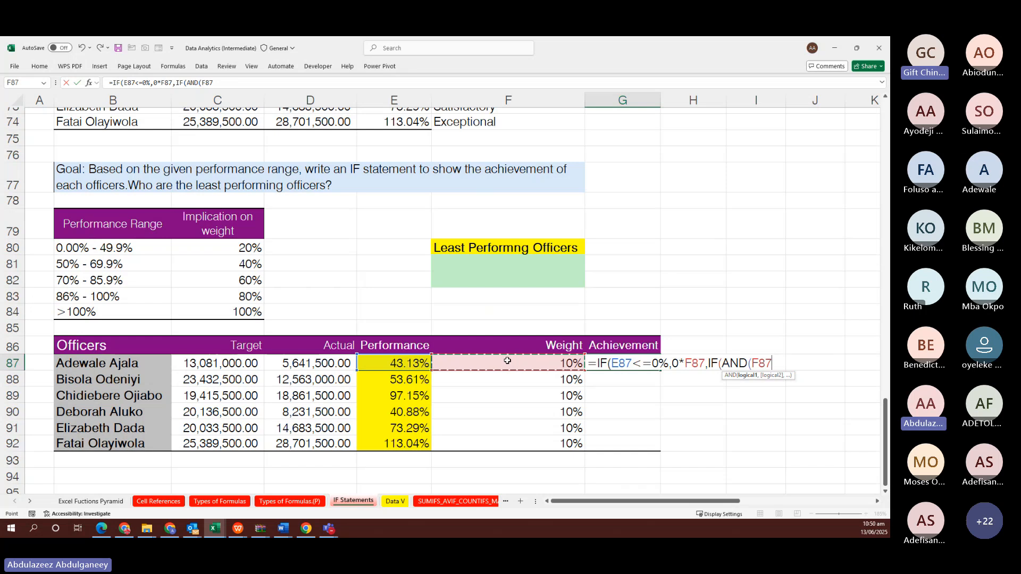
pyautogui.click(408, 360)
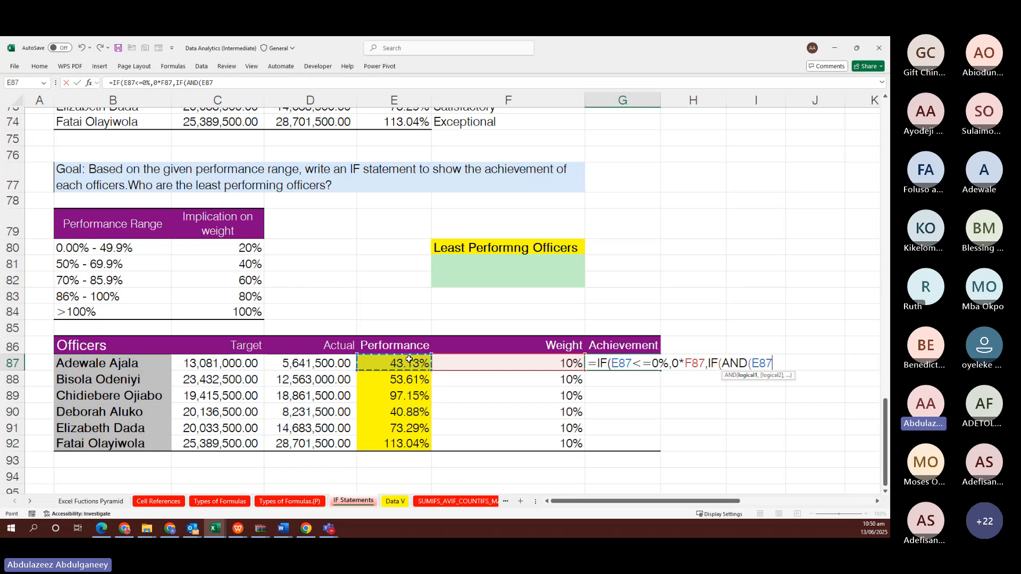
pyautogui.write('>')
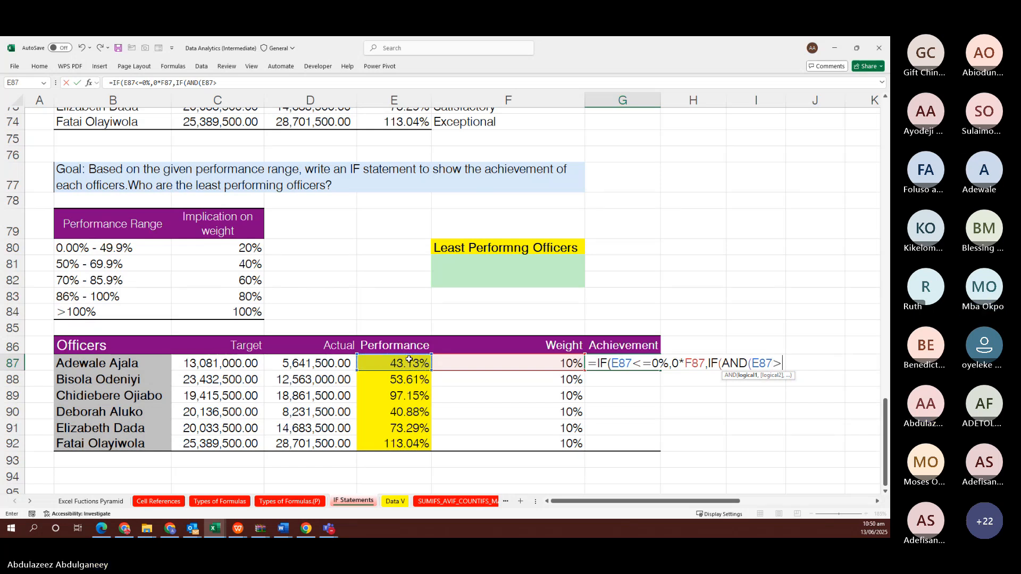
pyautogui.write('0%,')
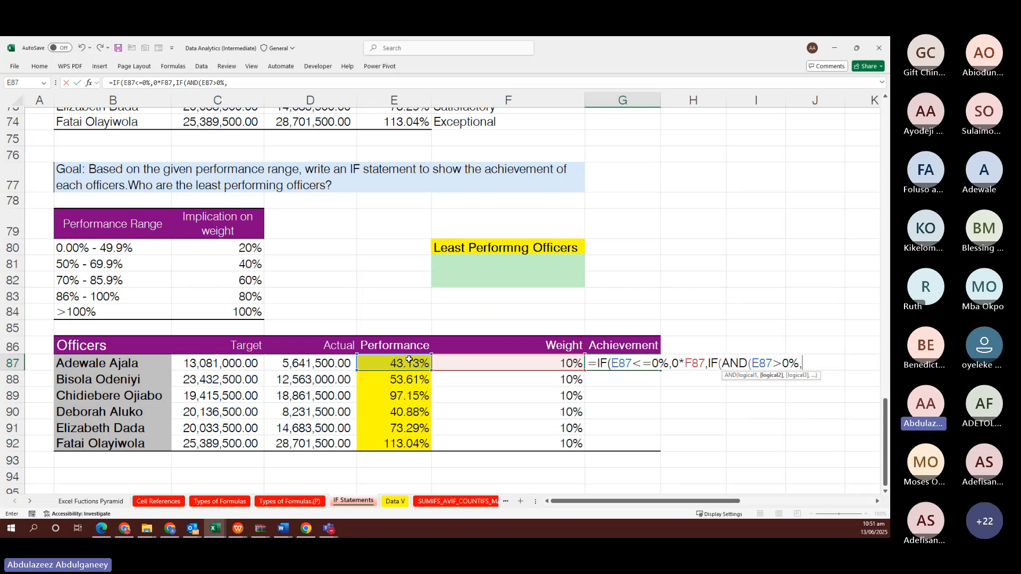
pyautogui.click(407, 361)
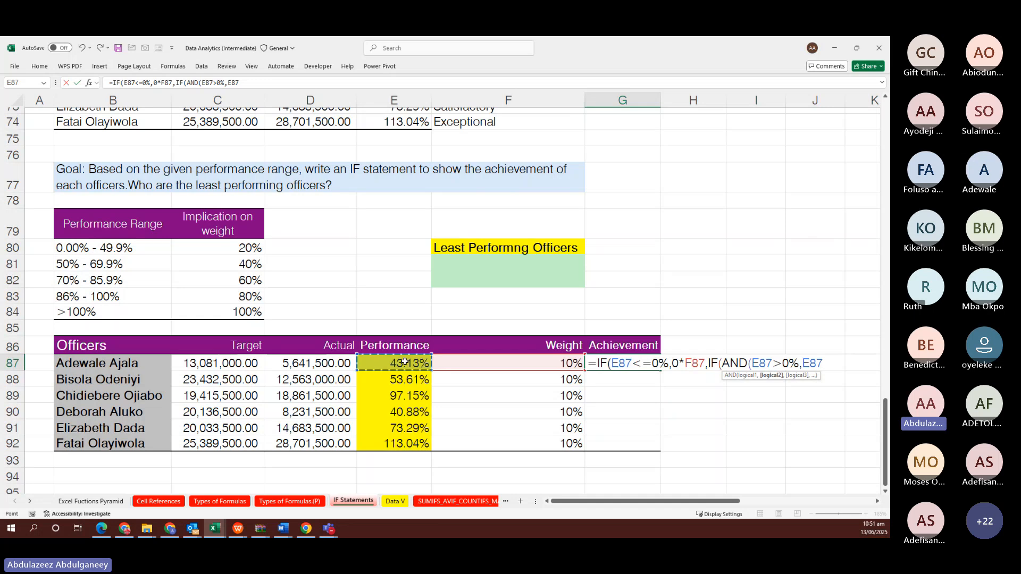
pyautogui.write('<50%')
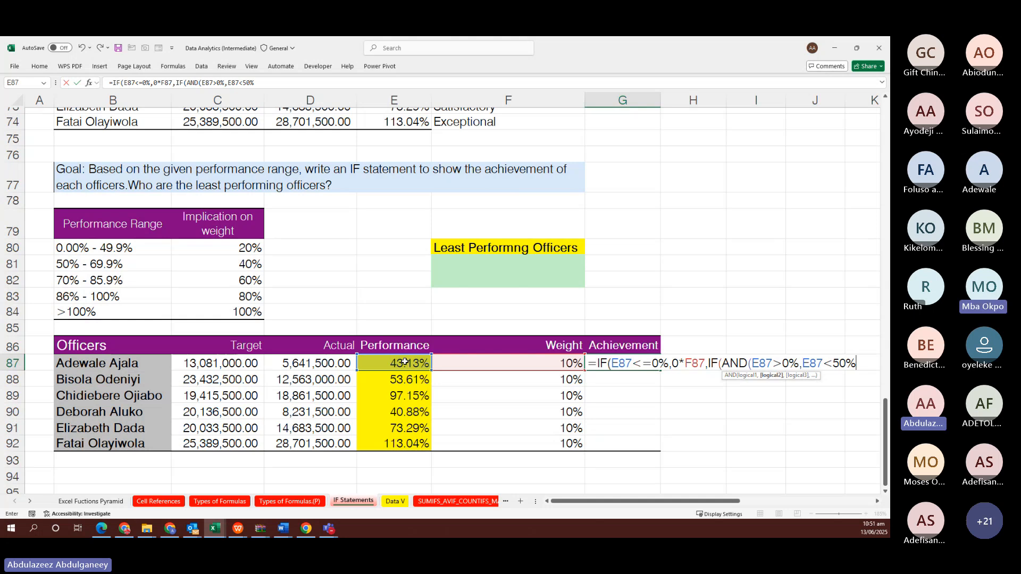
pyautogui.write(')')
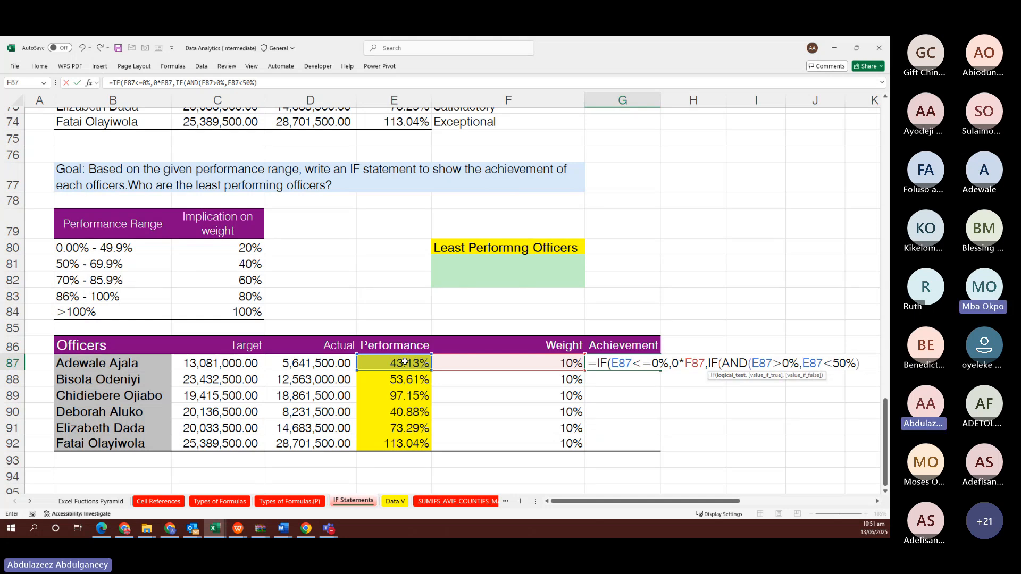
pyautogui.write(',')
pyautogui.write('0')
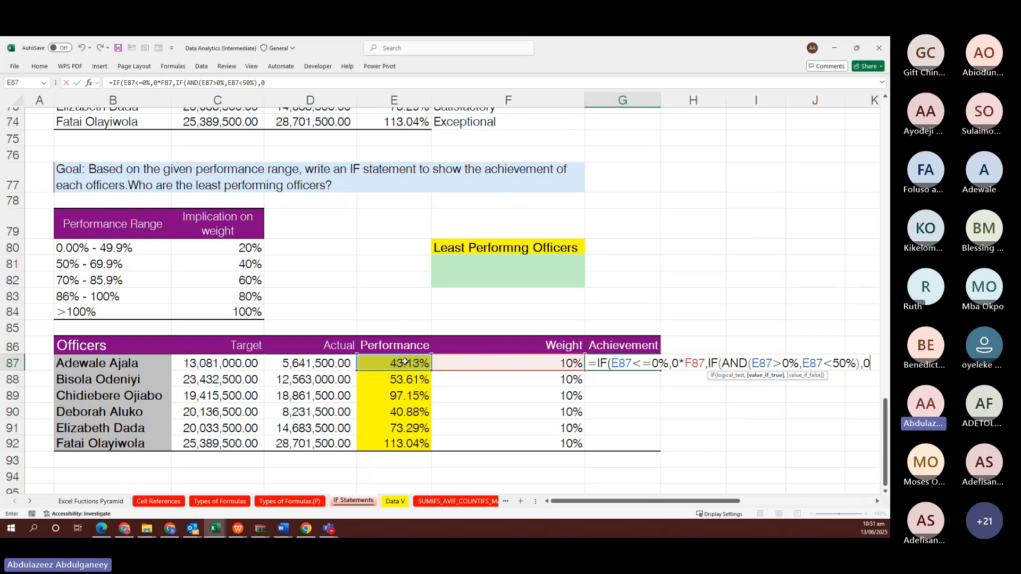
pyautogui.write('.2')
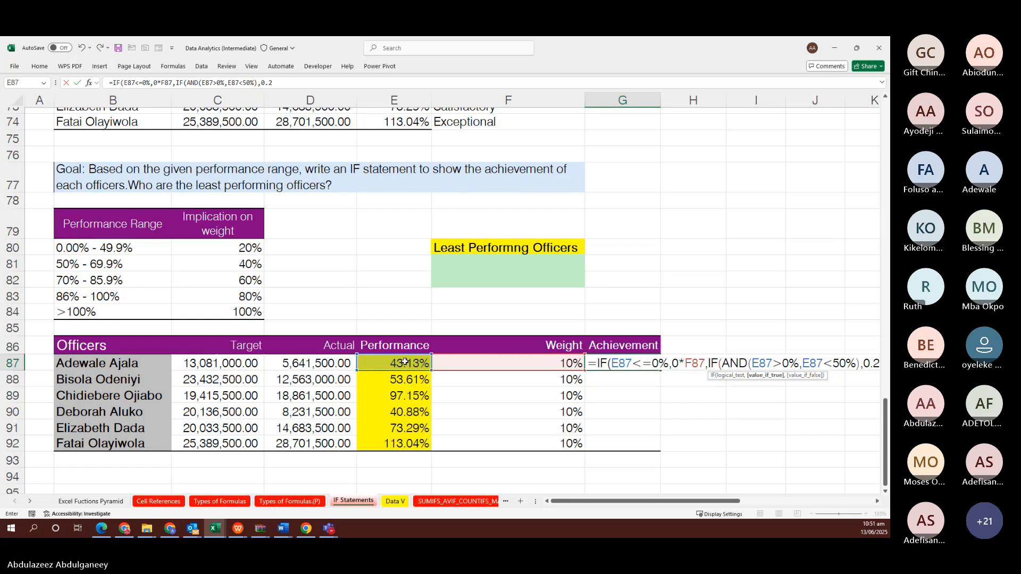
pyautogui.write('*')
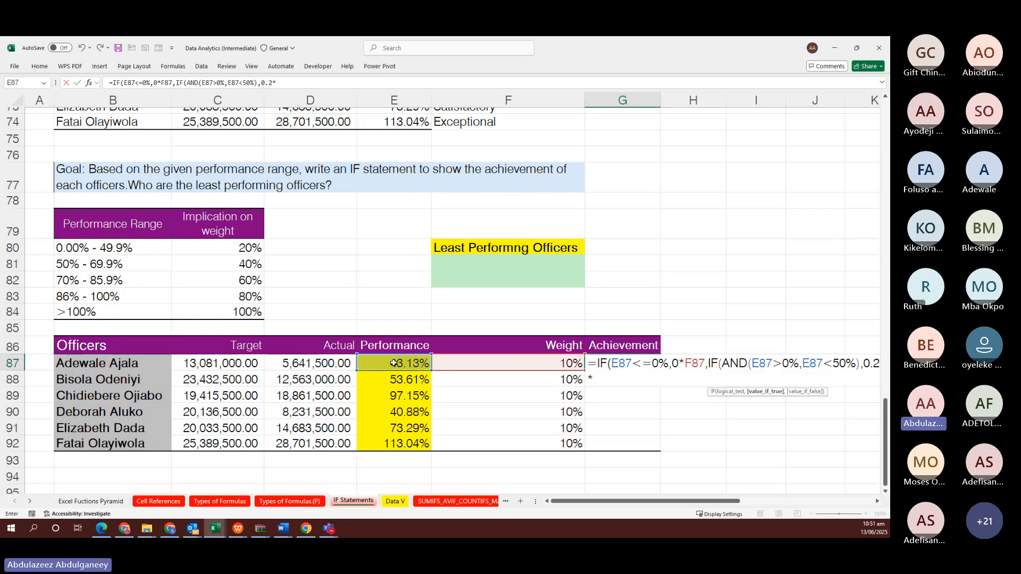
pyautogui.click(496, 362)
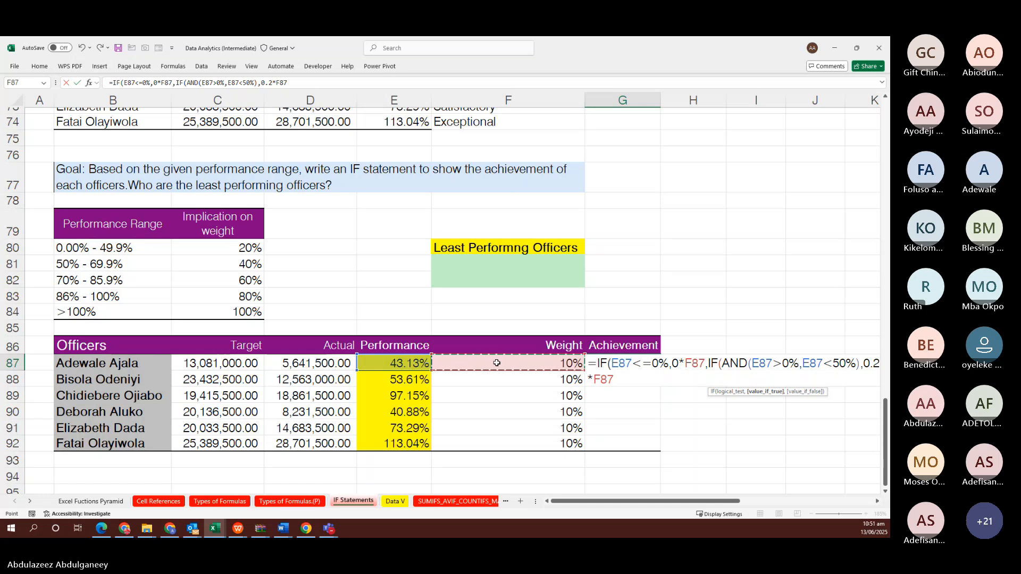
pyautogui.write(',')
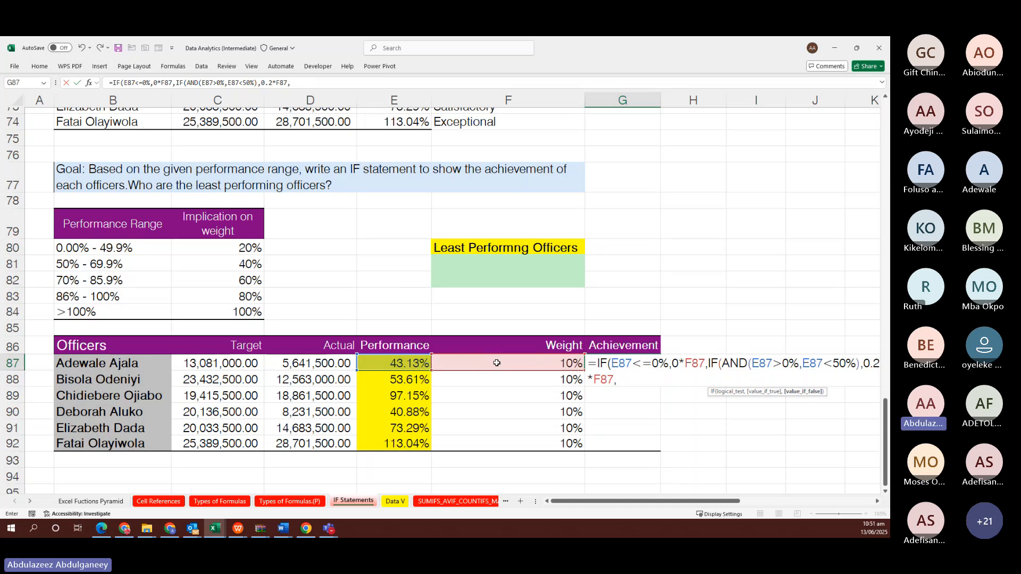
pyautogui.write('if')
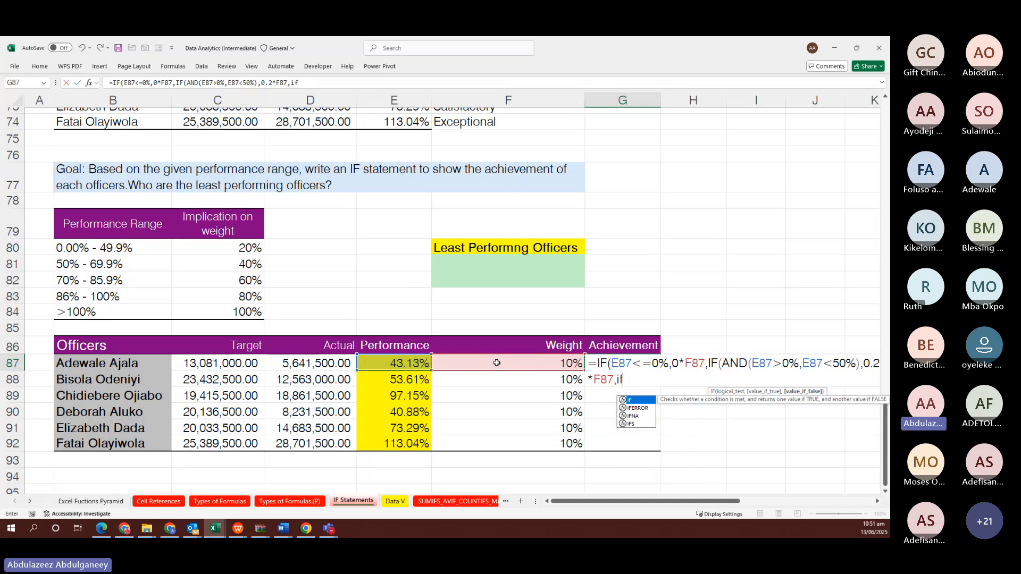
# Add the AND(E87>=50%,E87<70%) branch returning 0.4*F87, then start another IF(AND
pyautogui.press('Tab')
pyautogui.write('and')
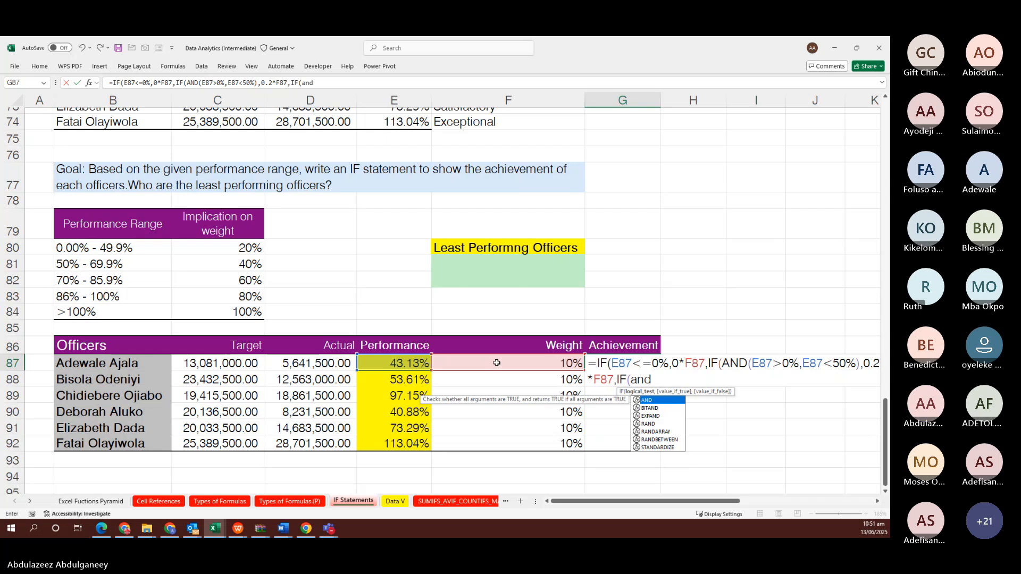
pyautogui.press('Tab')
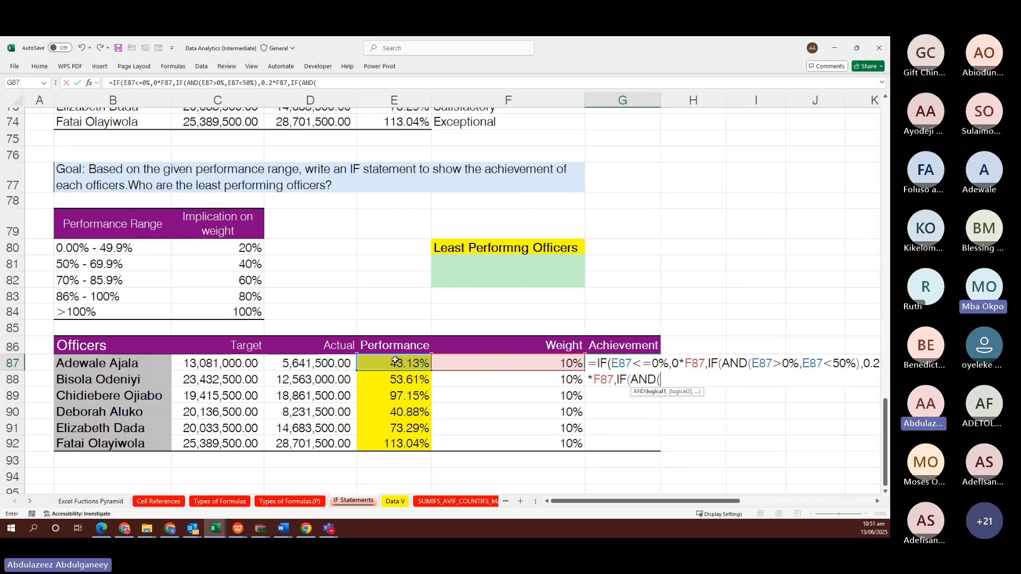
pyautogui.click(392, 364)
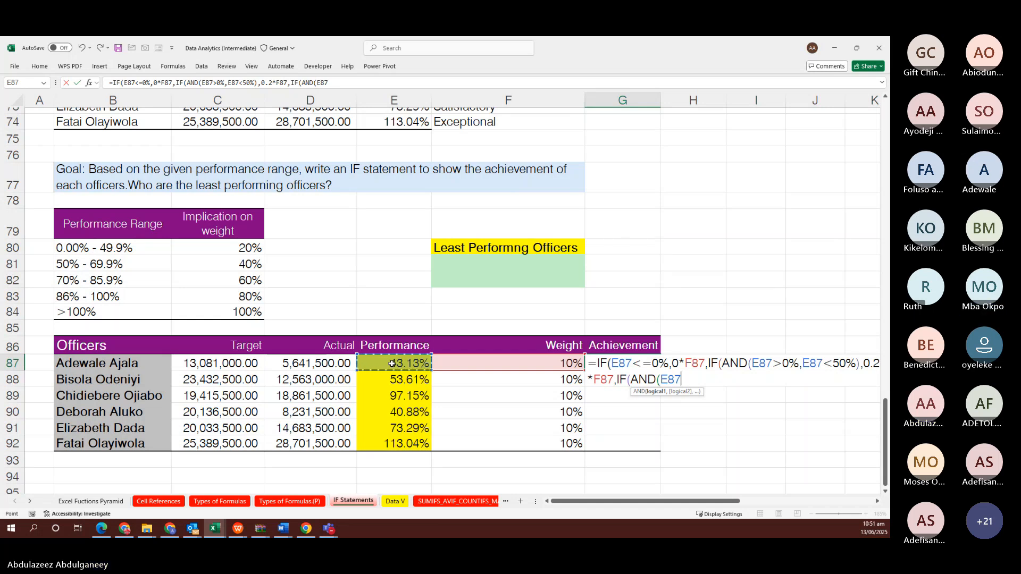
pyautogui.write('>=50')
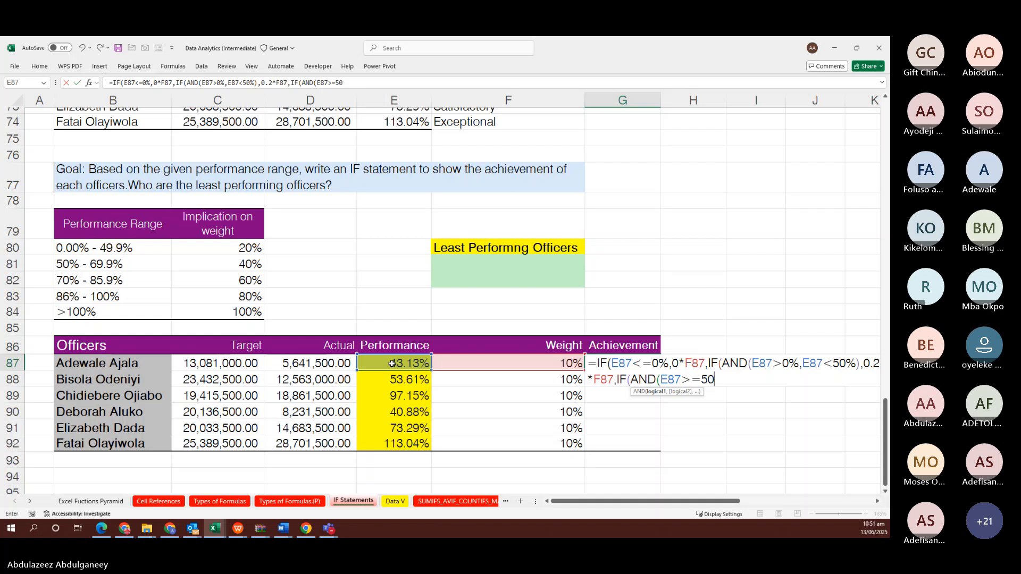
pyautogui.write('%')
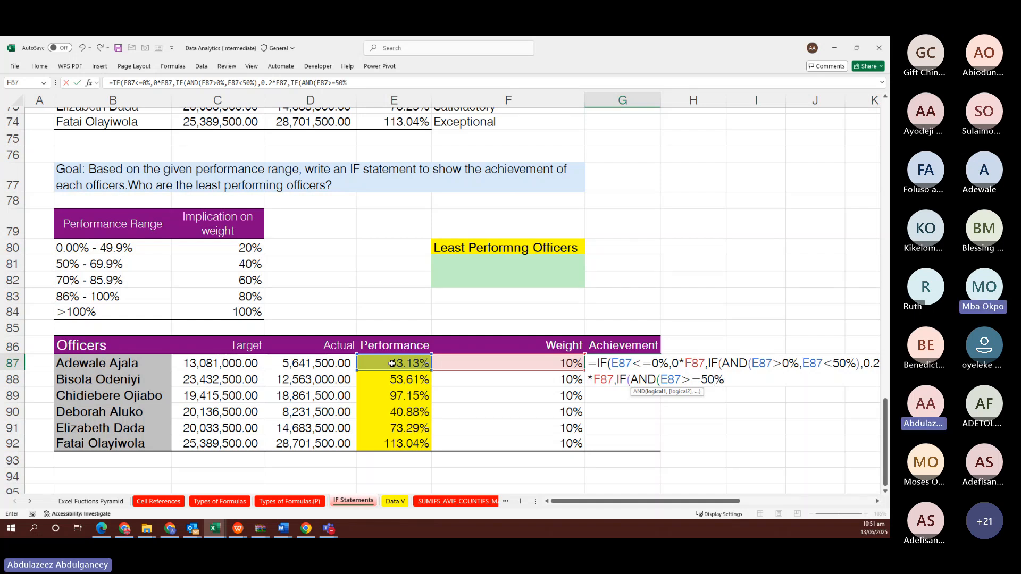
pyautogui.write(',')
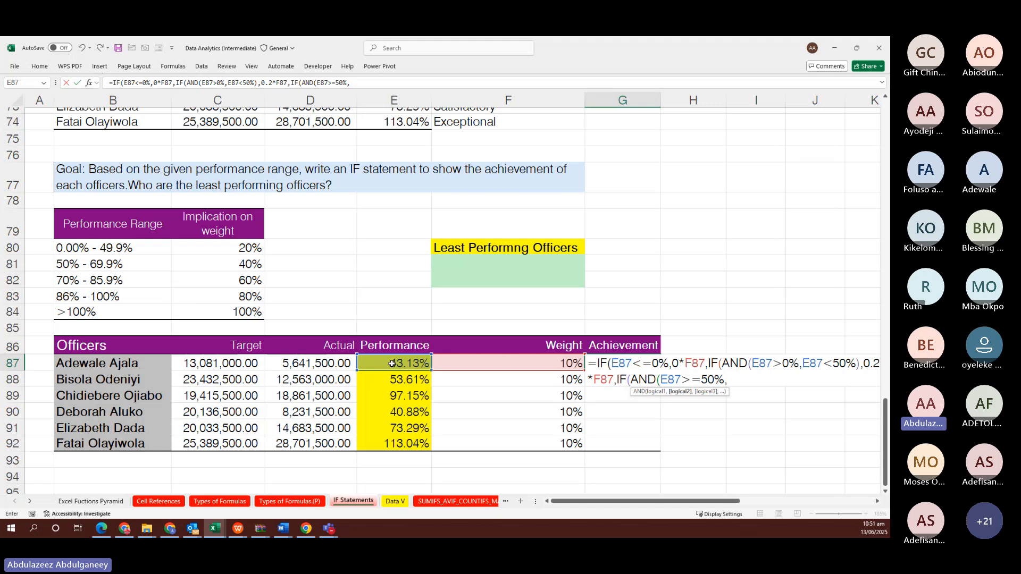
pyautogui.click(392, 363)
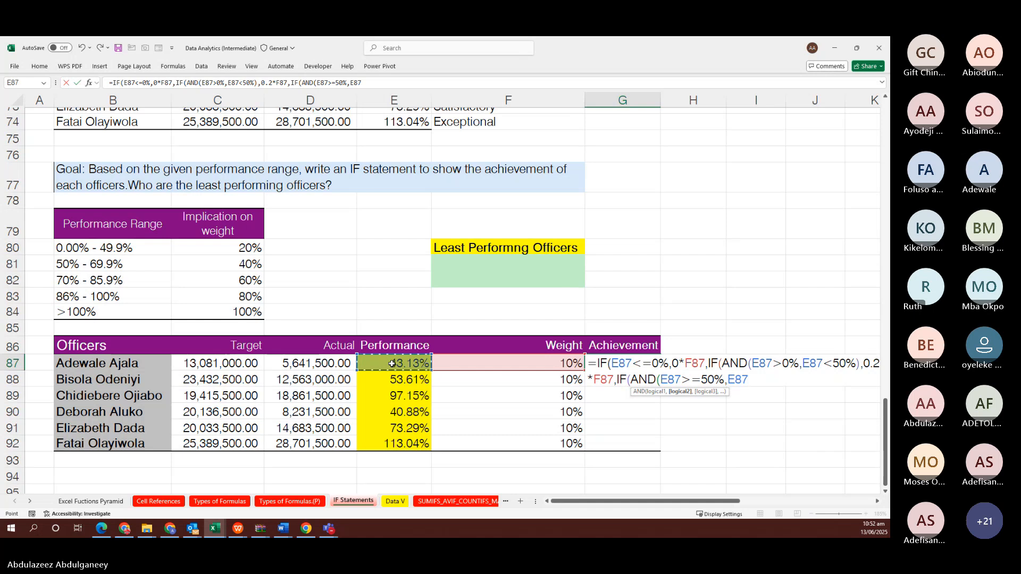
pyautogui.write('<')
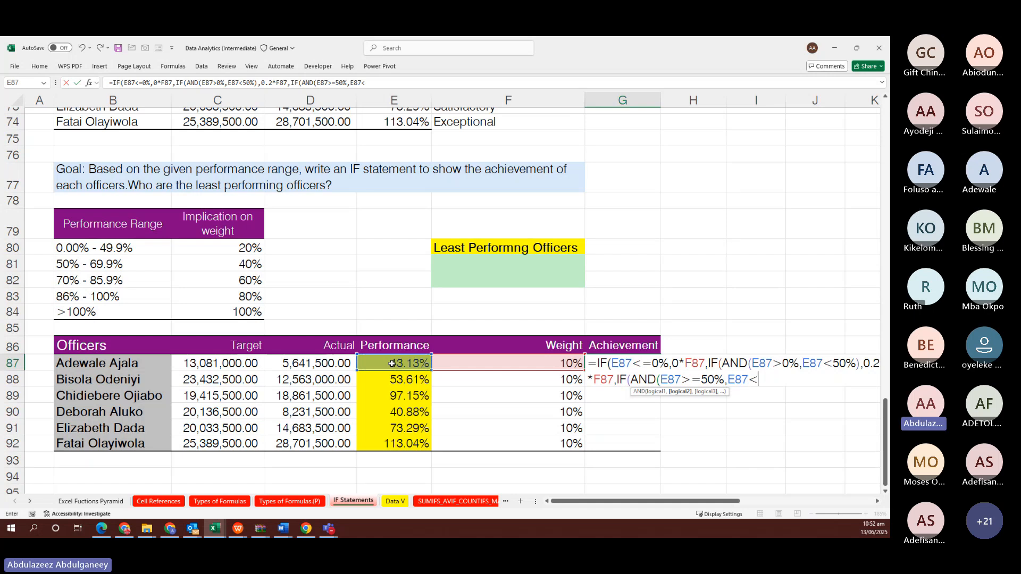
pyautogui.write('70')
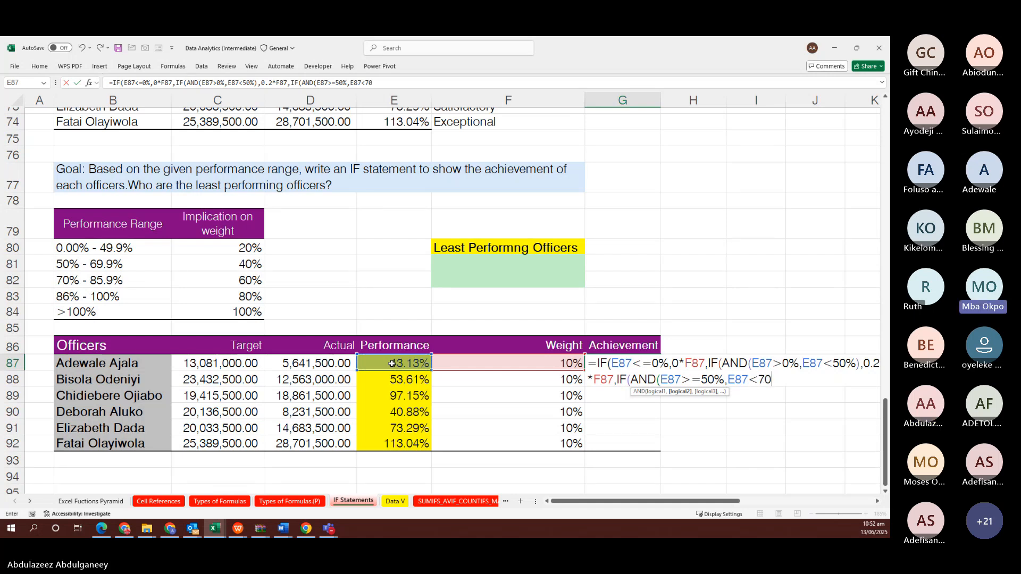
pyautogui.write('%')
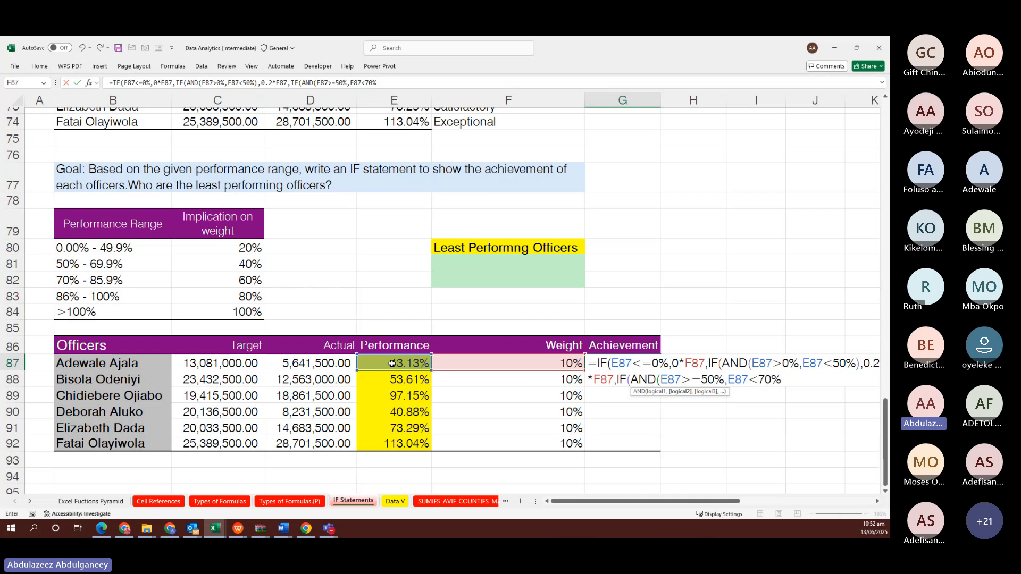
pyautogui.write(')')
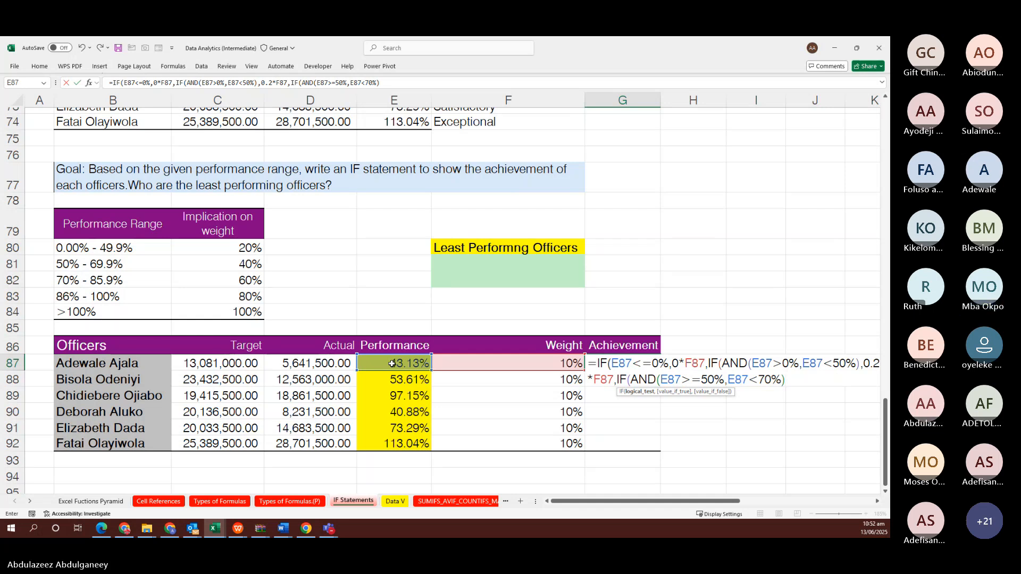
pyautogui.write(',0')
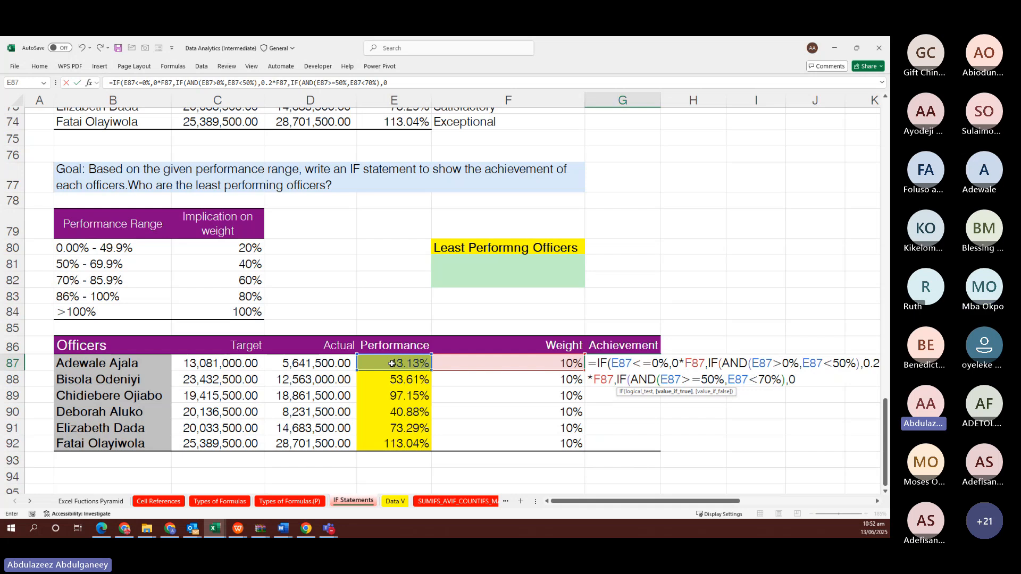
pyautogui.write('.4*')
pyautogui.click(483, 362)
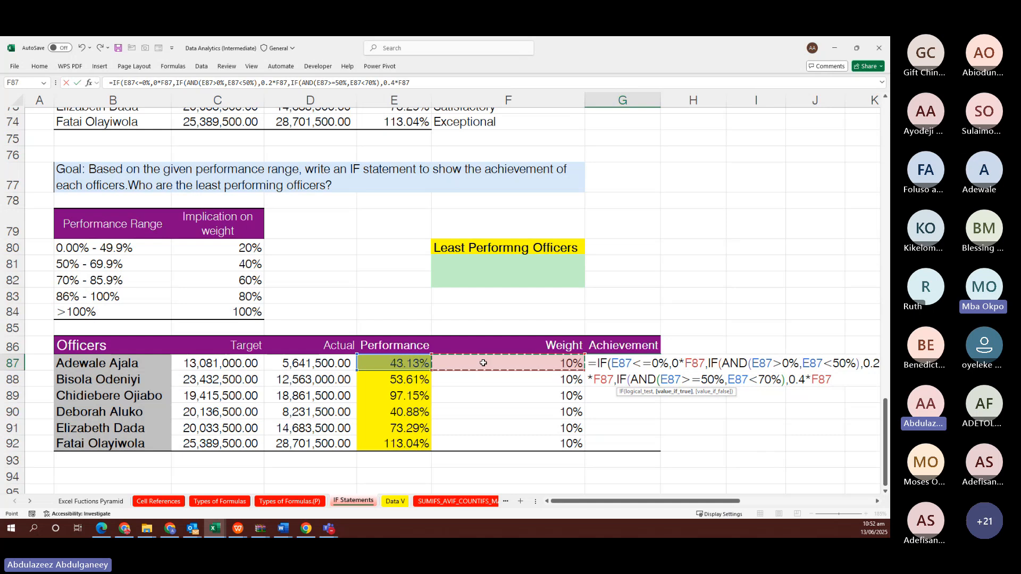
pyautogui.write(',')
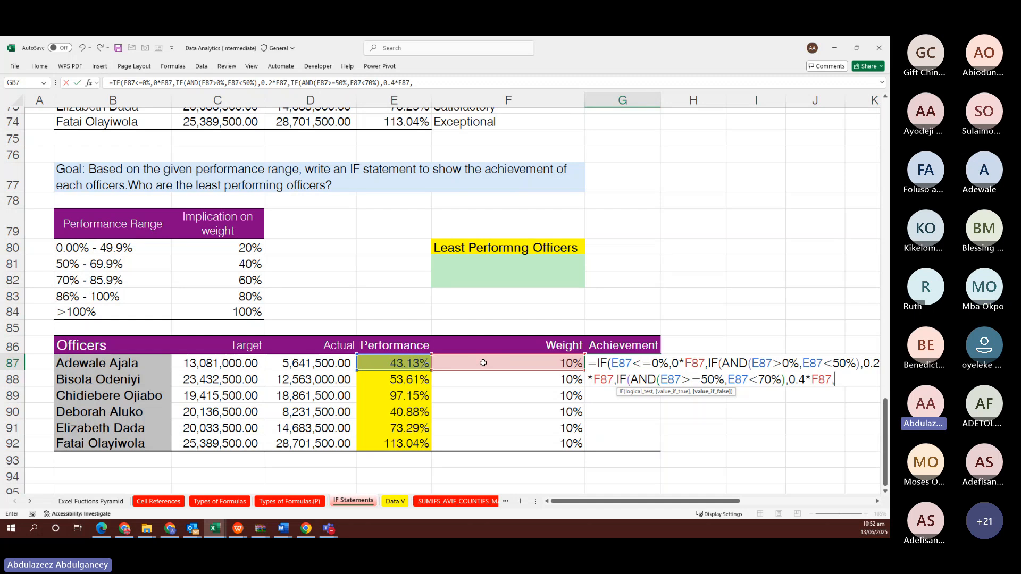
pyautogui.write('IF(')
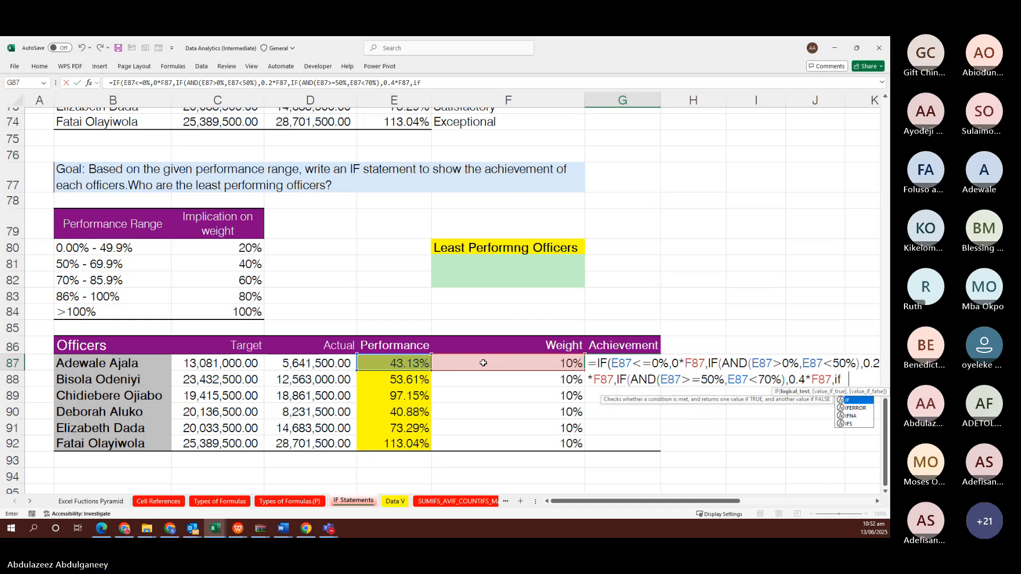
pyautogui.write('a')
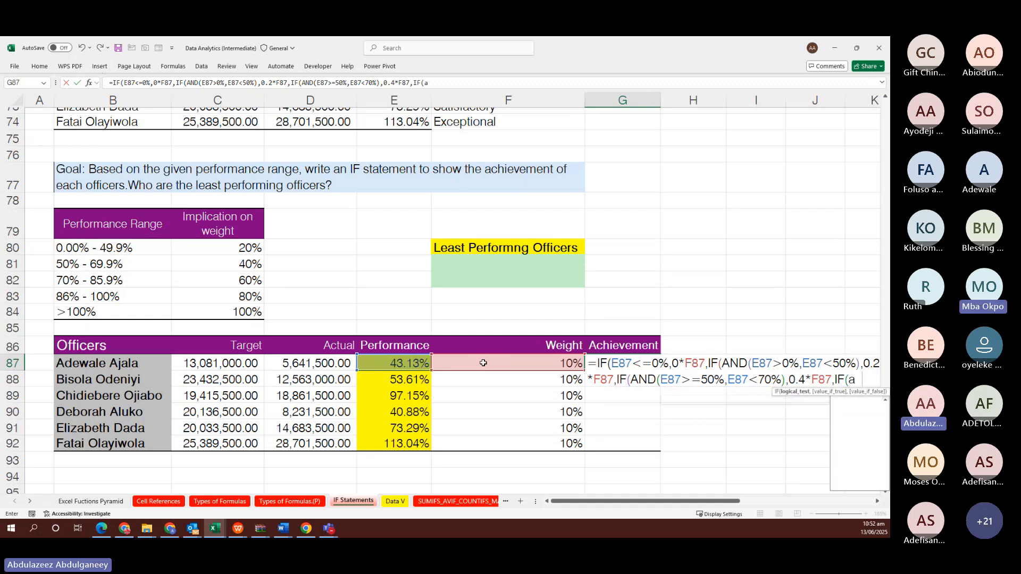
pyautogui.write('nd')
# Add the AND(E87>=70%,E87<86%) tier returning 0.6*F87 to G87's nested IF formula
pyautogui.press('Tab')
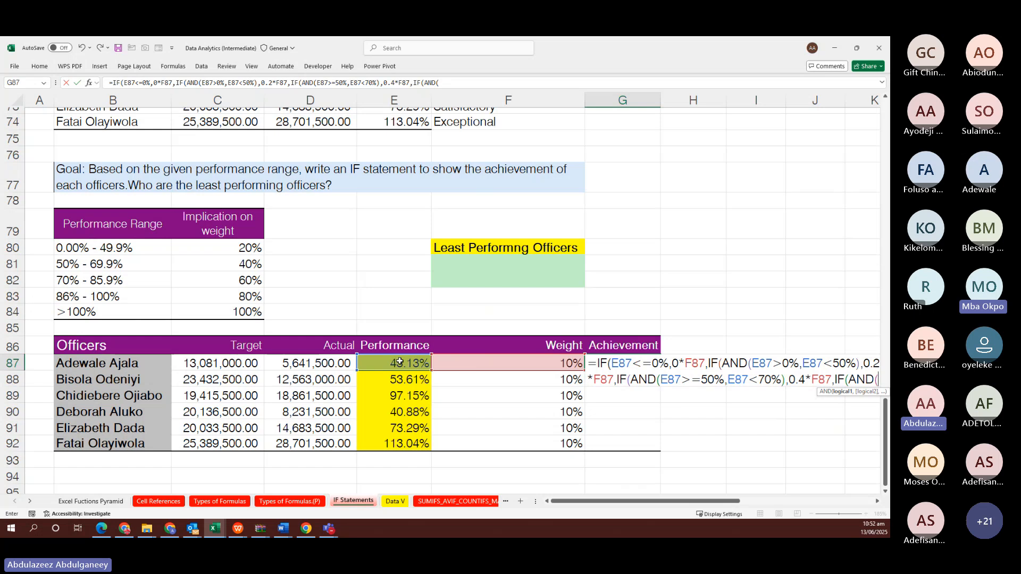
pyautogui.click(400, 362)
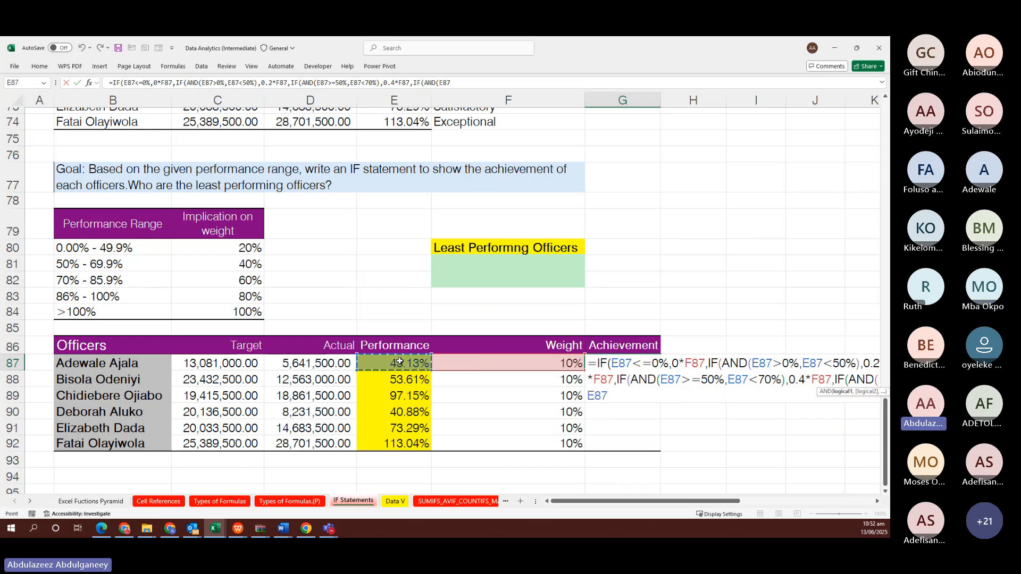
pyautogui.write('>=')
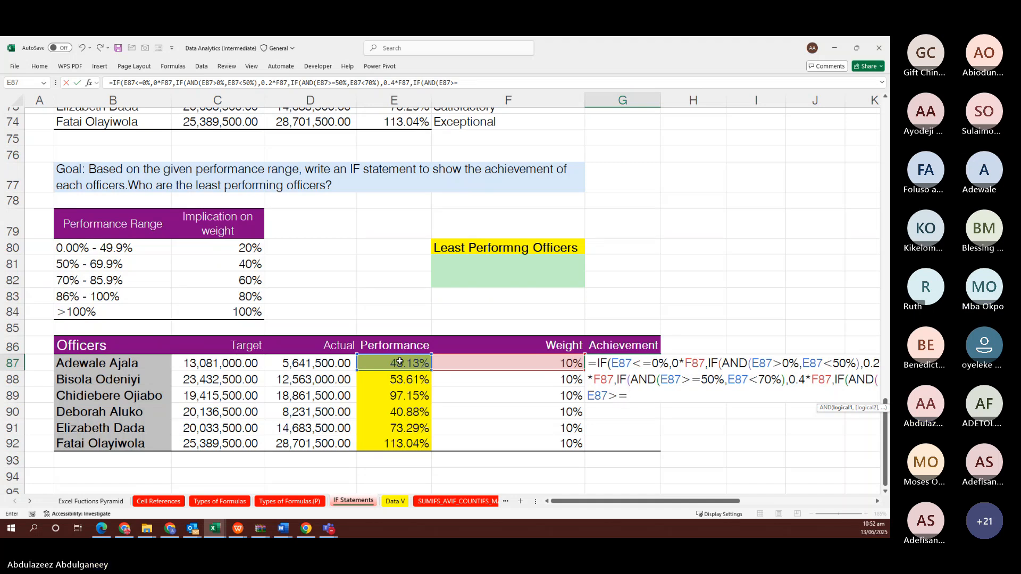
pyautogui.write('70%')
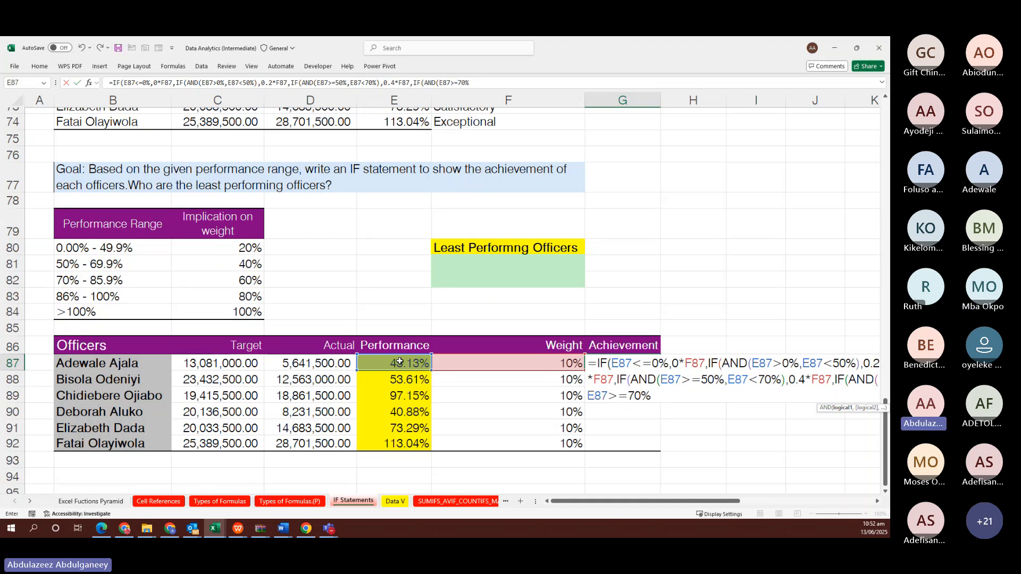
pyautogui.write(',')
pyautogui.click(400, 362)
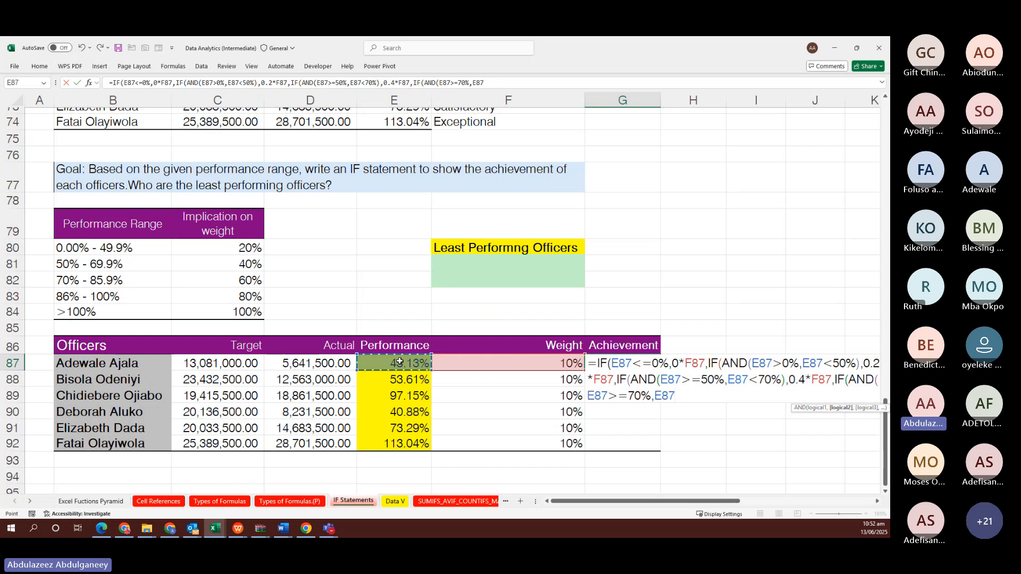
pyautogui.write('<86')
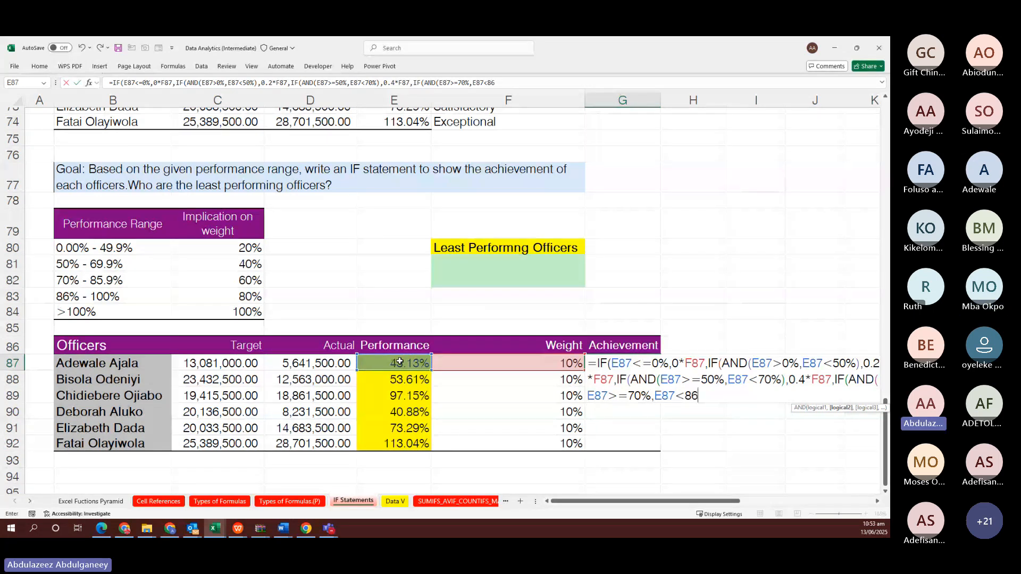
pyautogui.write('%')
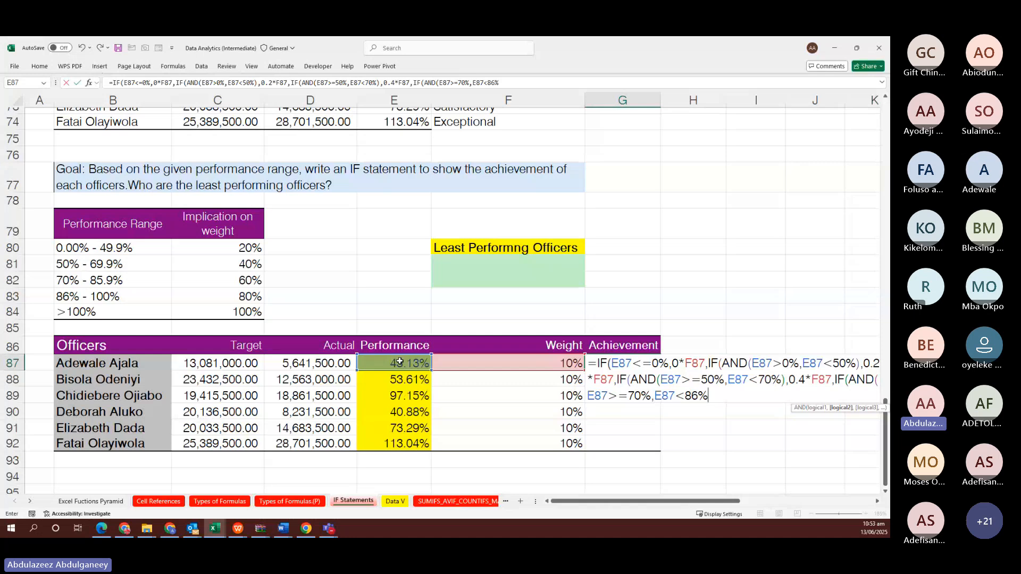
pyautogui.write(')')
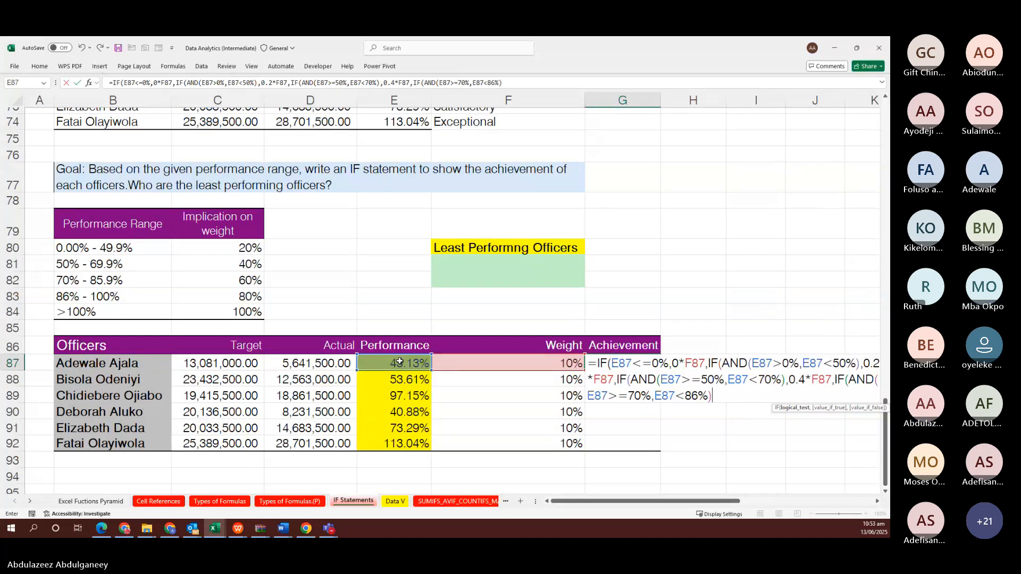
pyautogui.write(',0.6*')
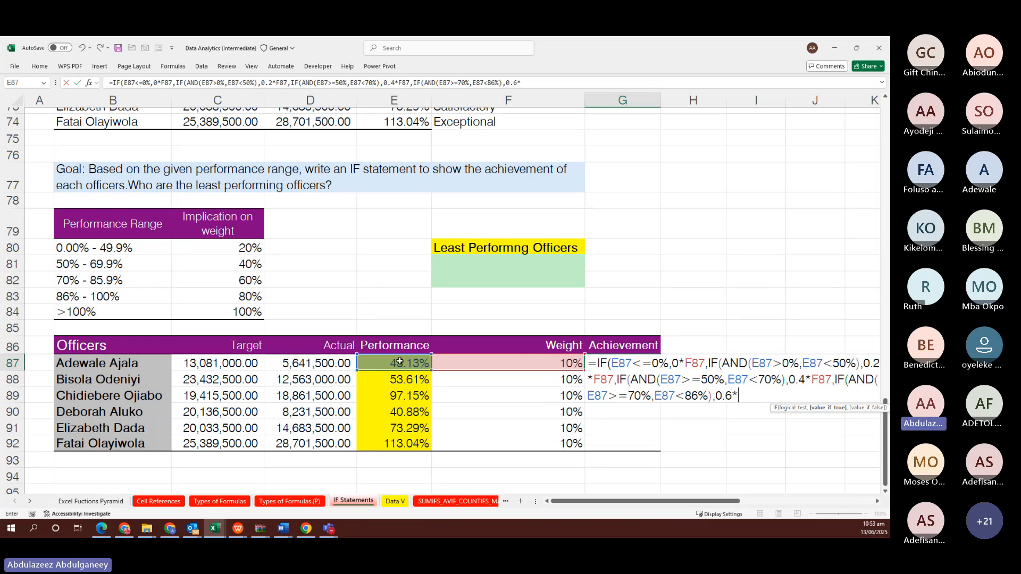
pyautogui.click(480, 362)
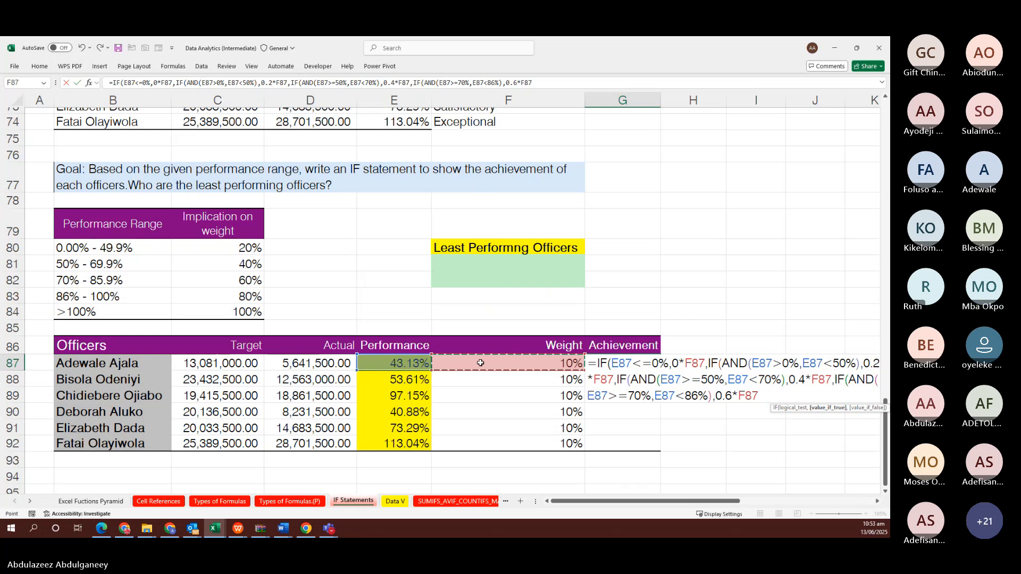
pyautogui.hotkey('alt', 'Tab')
pyautogui.hotkey('alt', 'Tab')
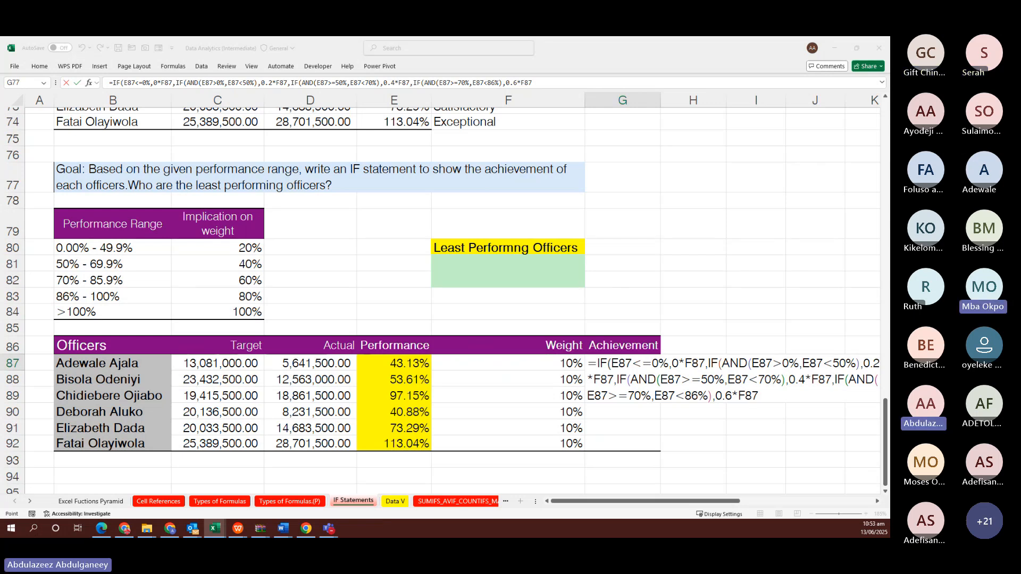
# Back in Excel, add a comma after 0.6*F87 and begin a fifth nested IF in G87
pyautogui.hotkey('alt', 'Tab')
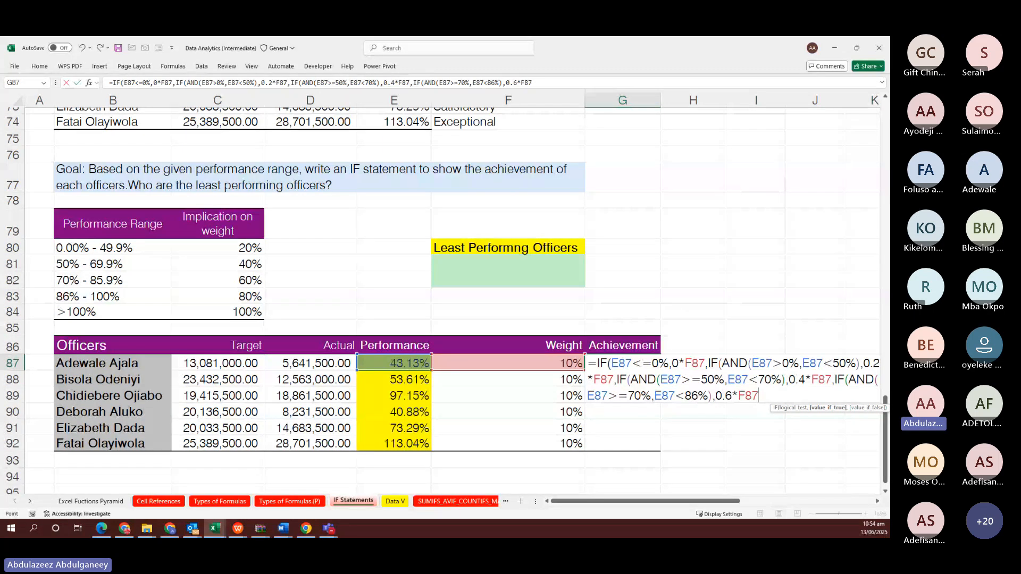
pyautogui.write(',')
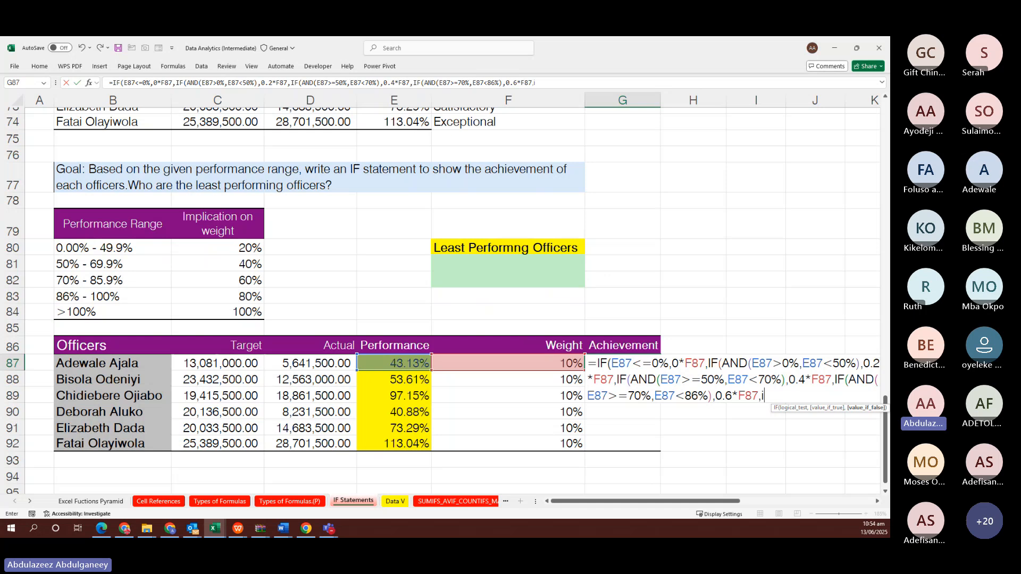
pyautogui.write('if')
# Give the fifth IF the condition AND(E87>=86%,E87<100.1%) in G87's formula
pyautogui.press('Tab')
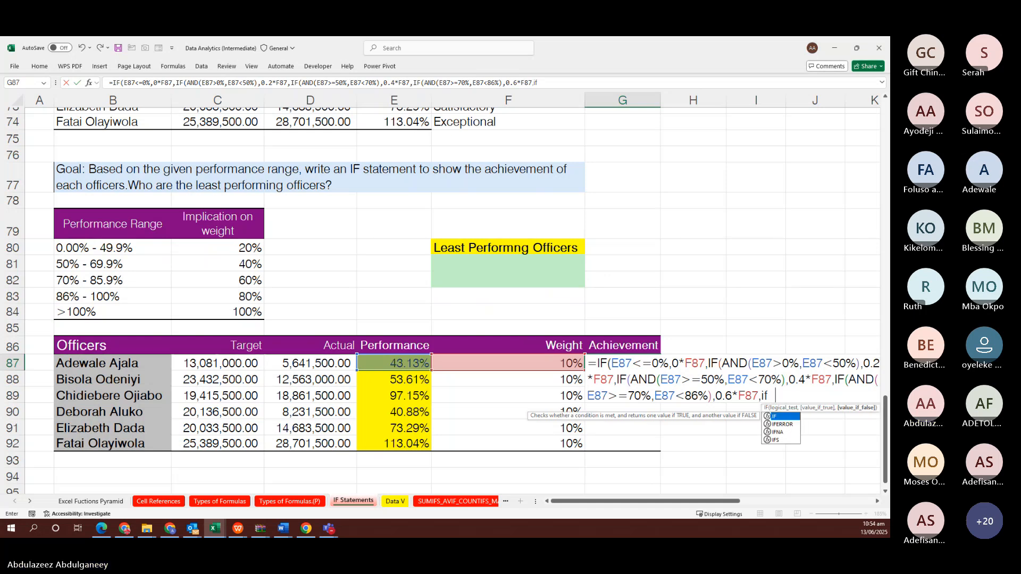
pyautogui.write('and')
pyautogui.press('Tab')
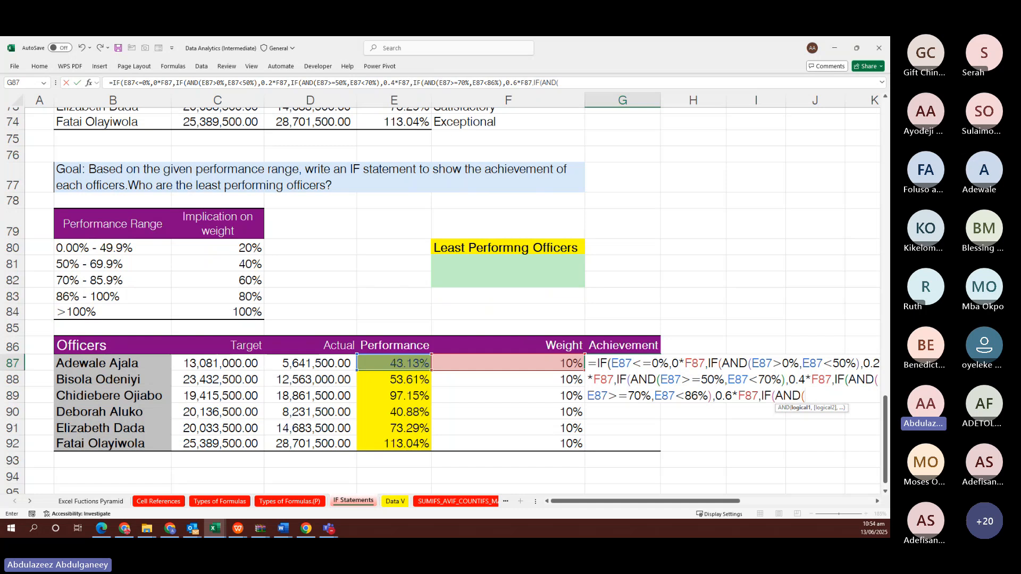
pyautogui.click(405, 363)
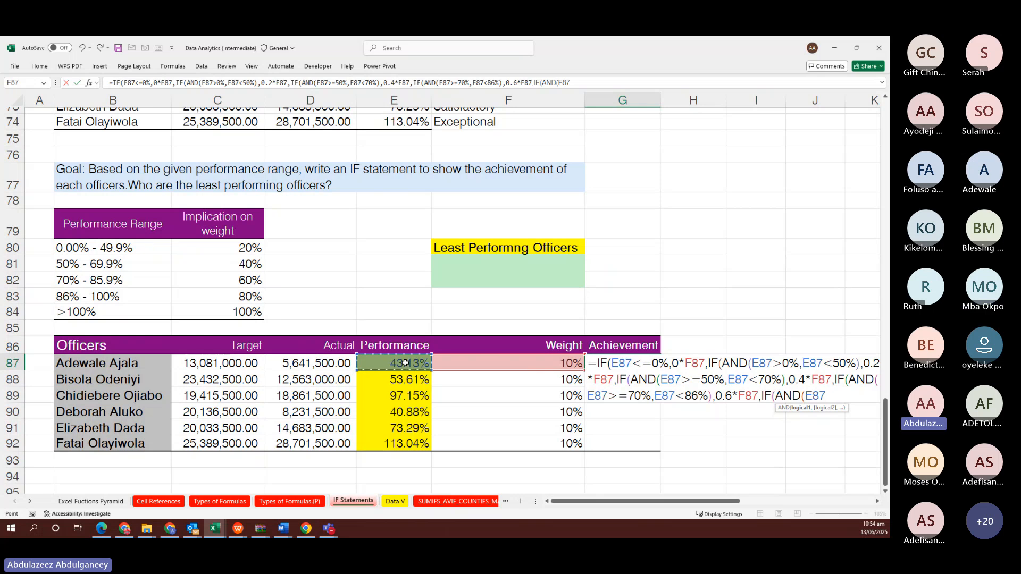
pyautogui.write('>=86%')
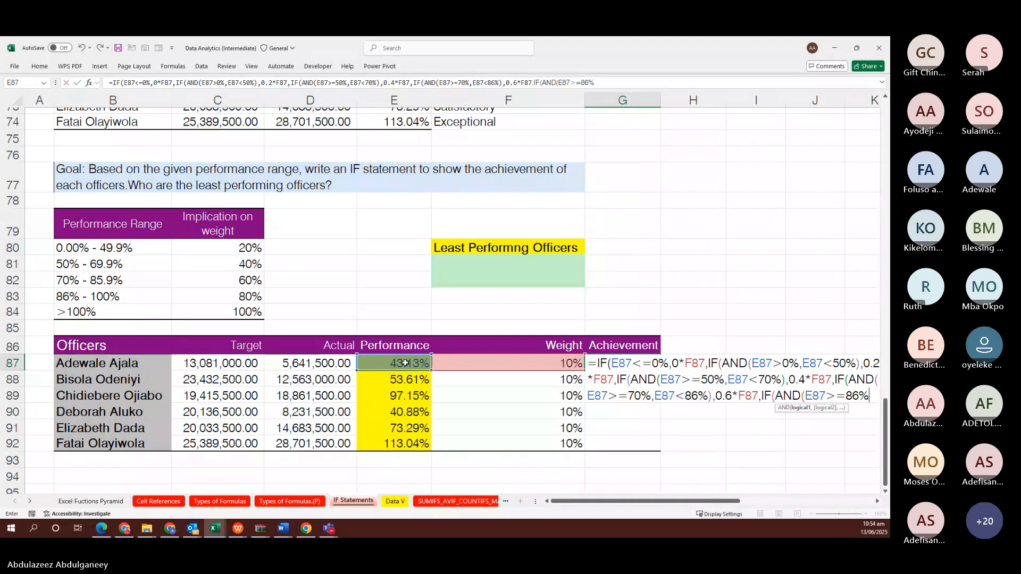
pyautogui.write(',')
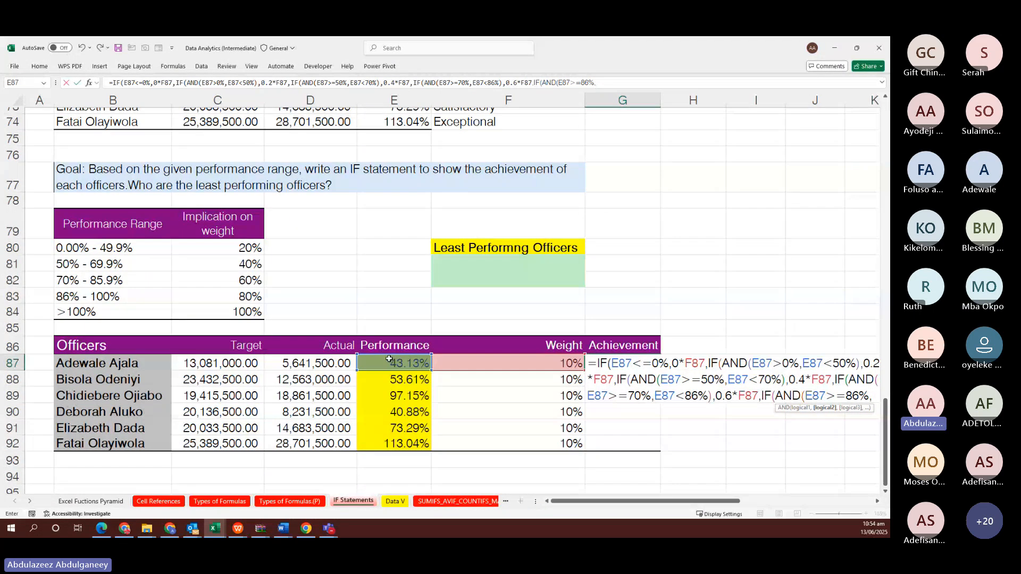
pyautogui.click(391, 360)
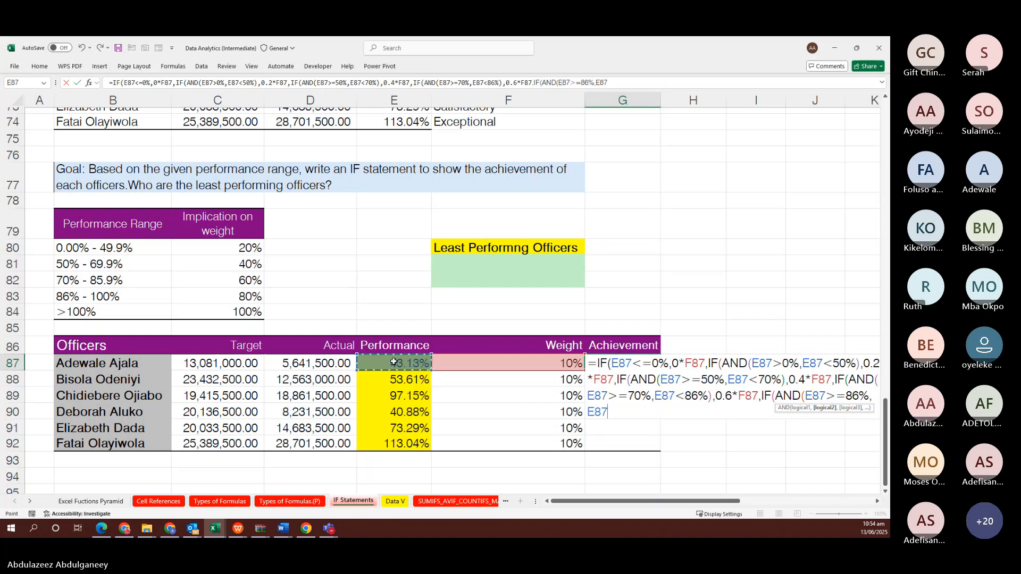
pyautogui.write('>')
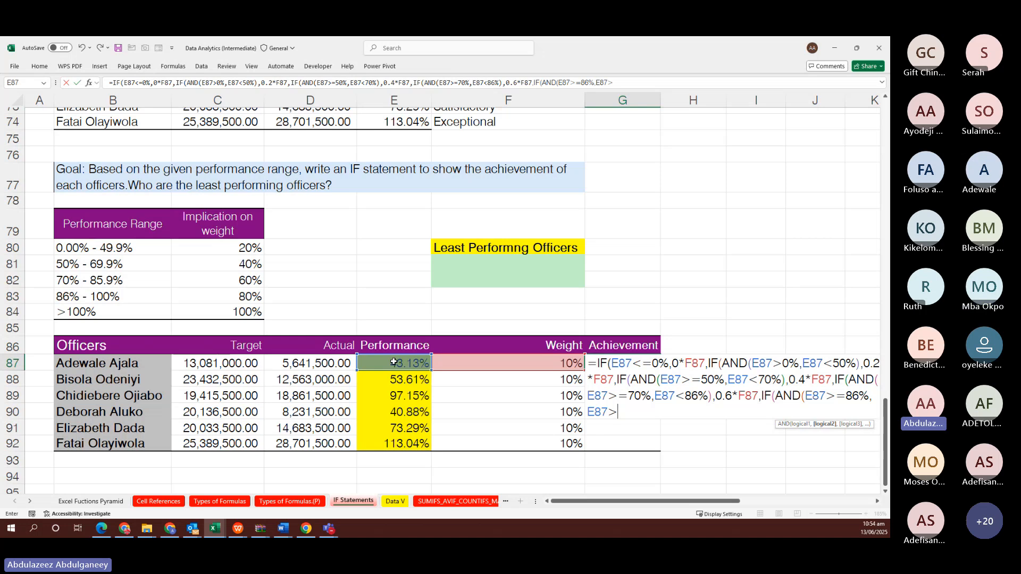
pyautogui.press('BackSpace')
pyautogui.write('<')
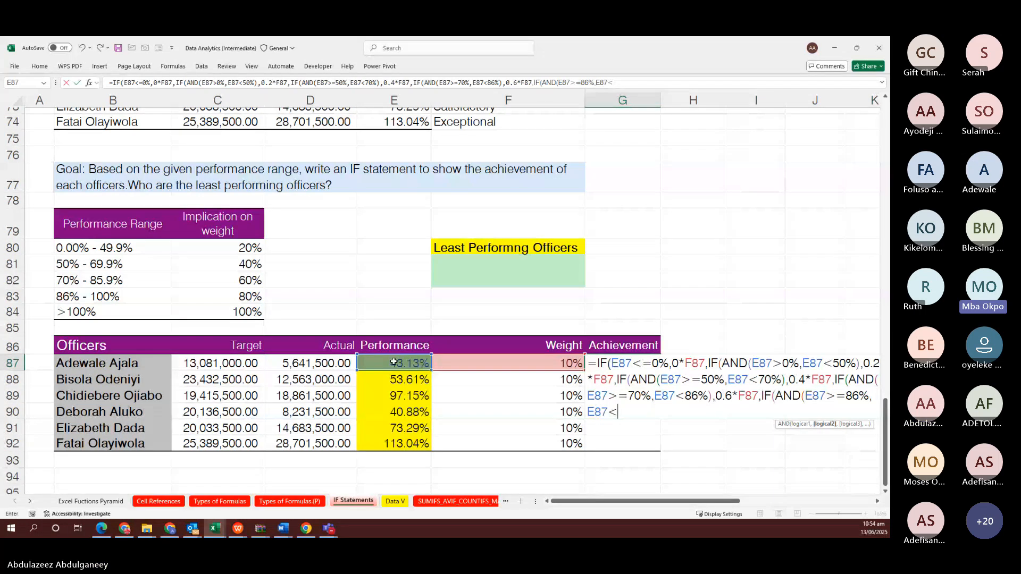
pyautogui.write('10')
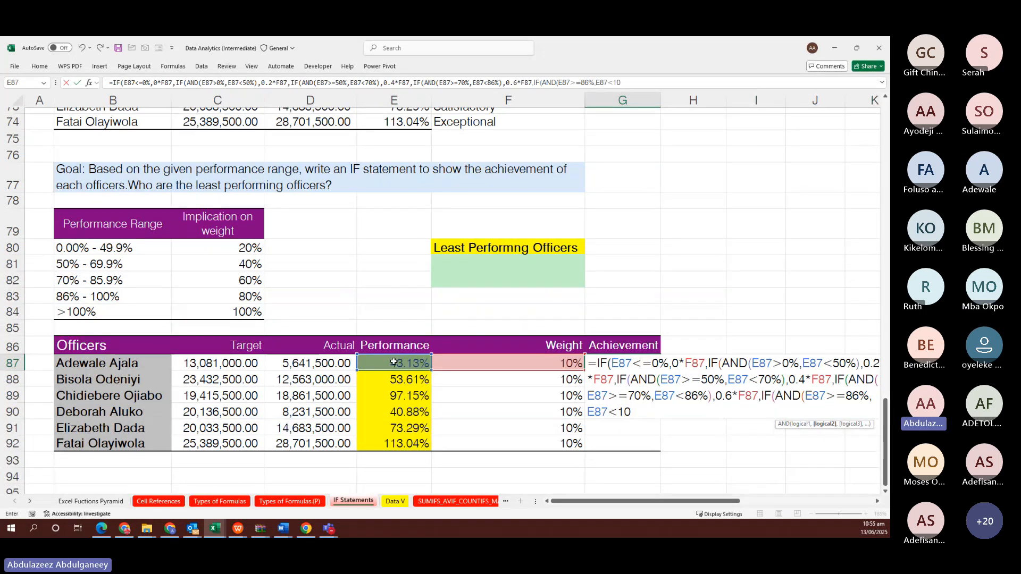
pyautogui.write('0.1%)')
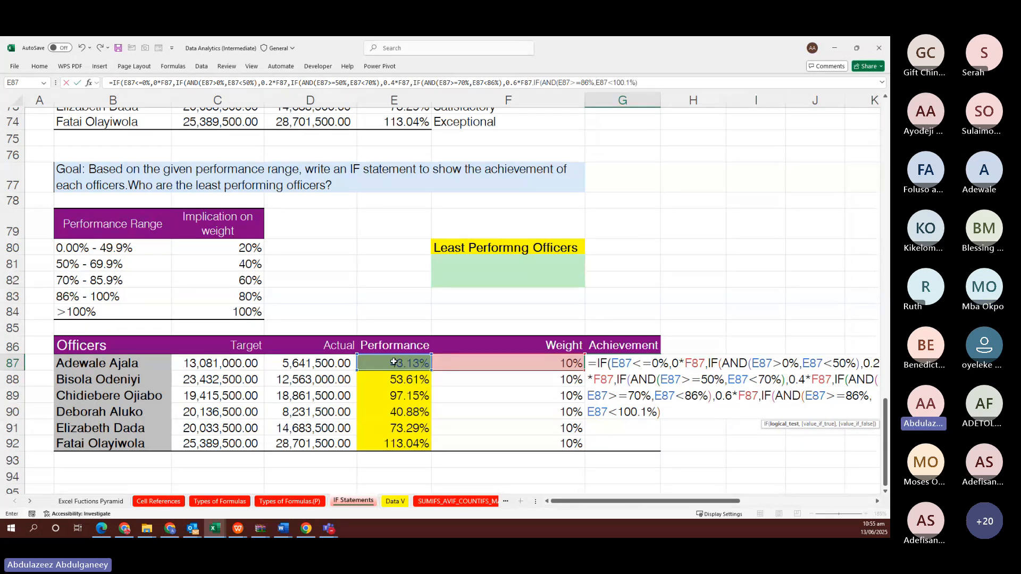
pyautogui.write(',')
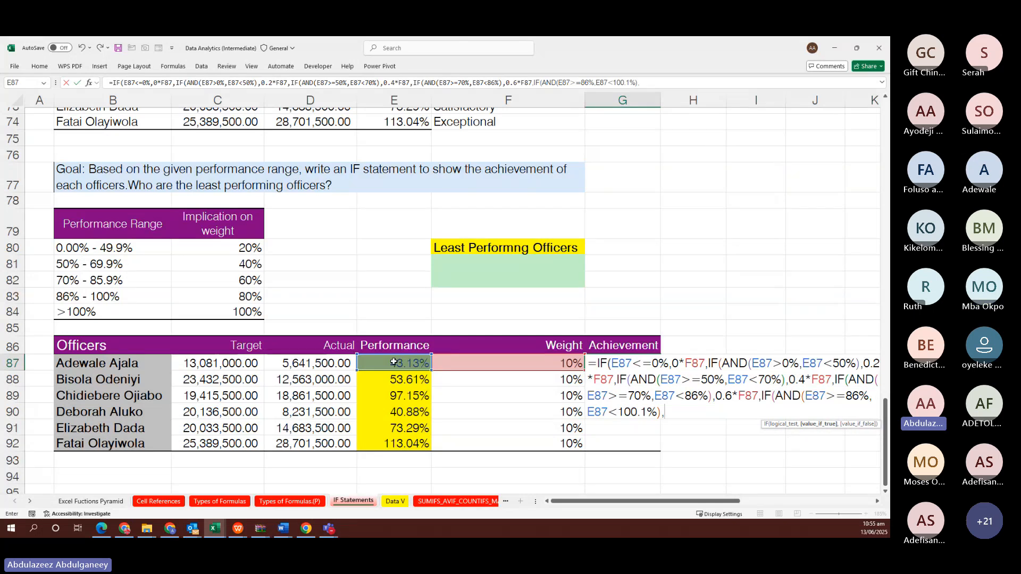
pyautogui.write('0.8*')
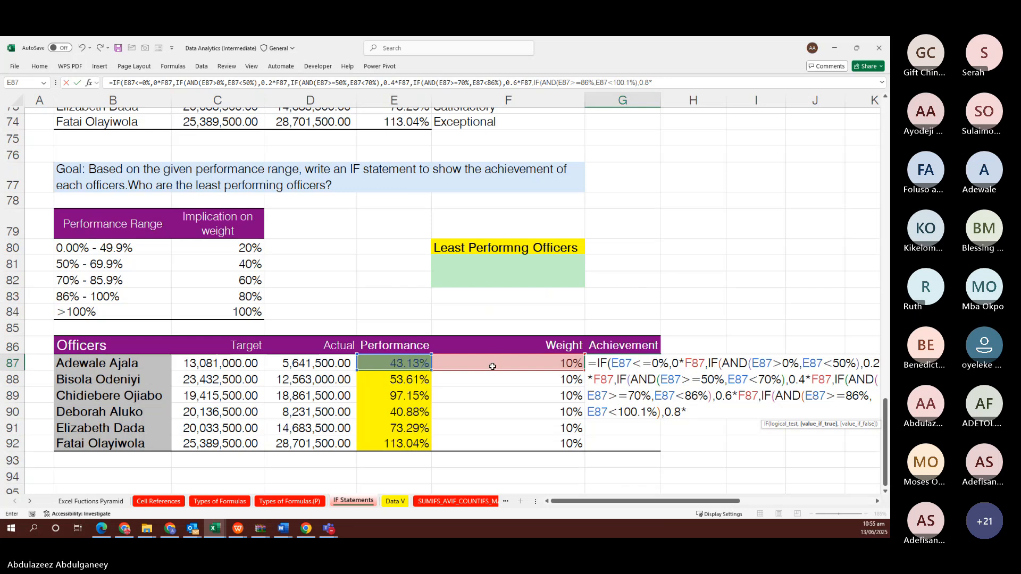
# Return 0.8*F87 for that tier, otherwise 1*F87, then close and commit the formula
pyautogui.click(492, 365)
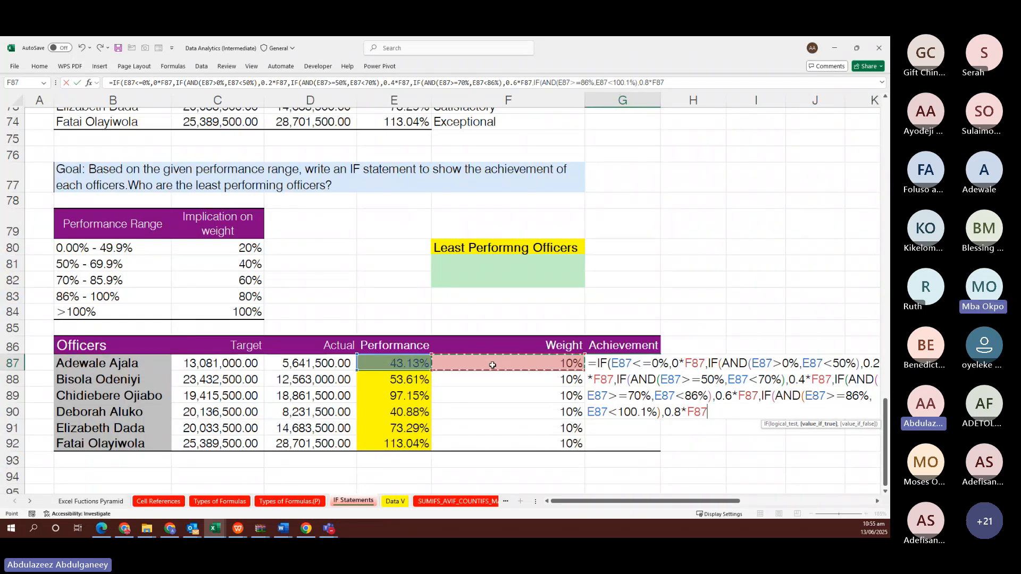
pyautogui.write(',')
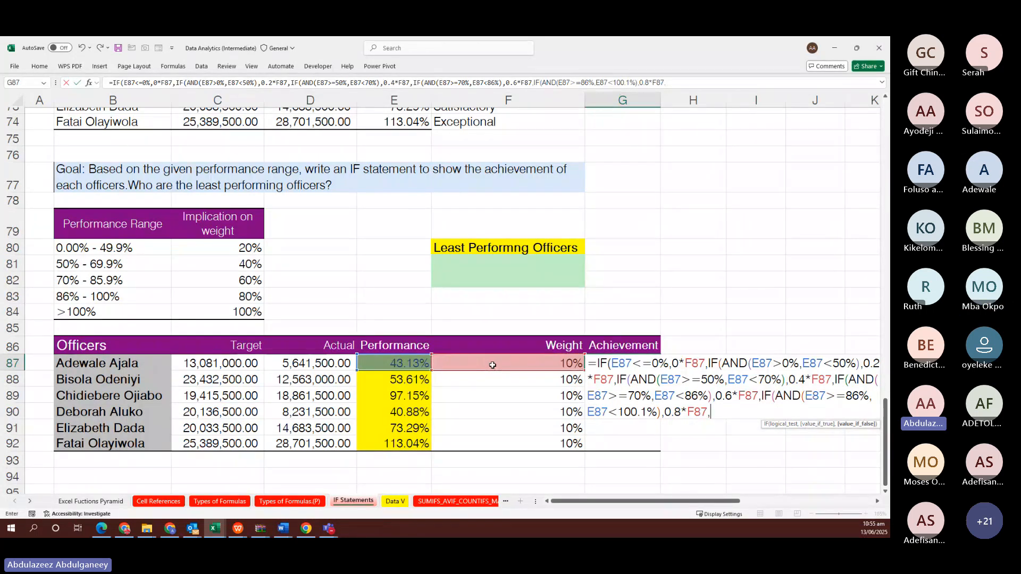
pyautogui.write('1')
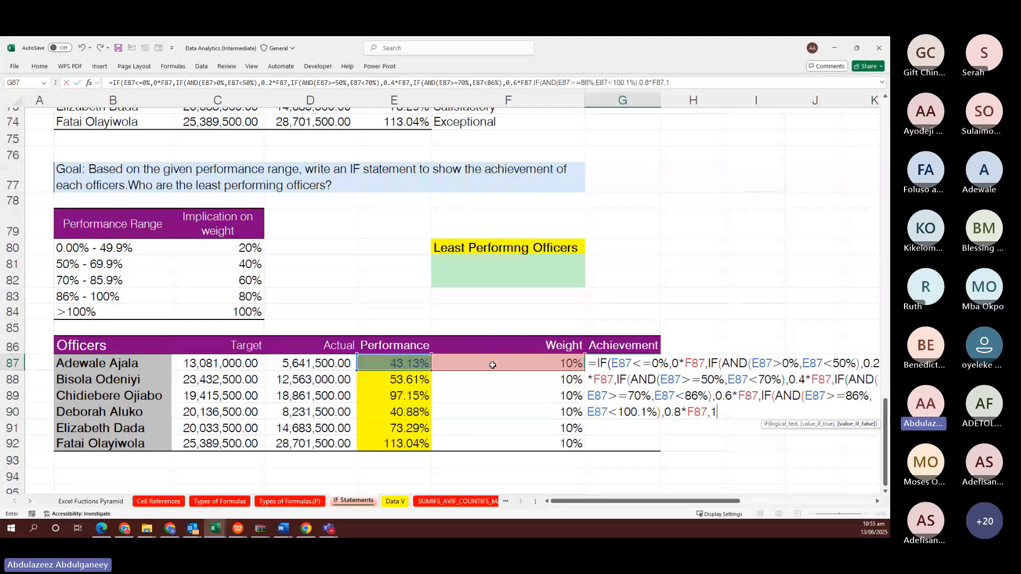
pyautogui.write('*')
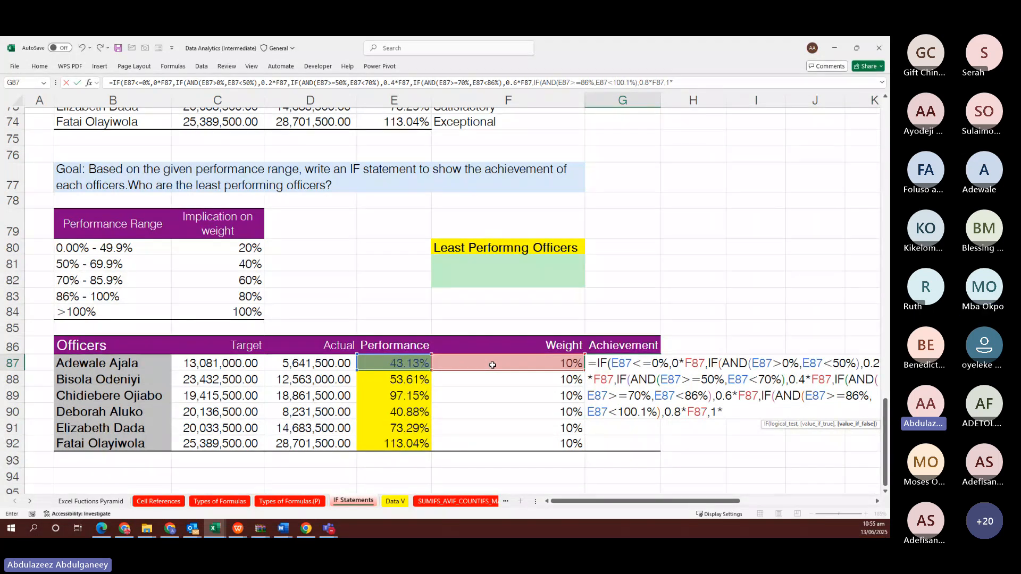
pyautogui.click(522, 362)
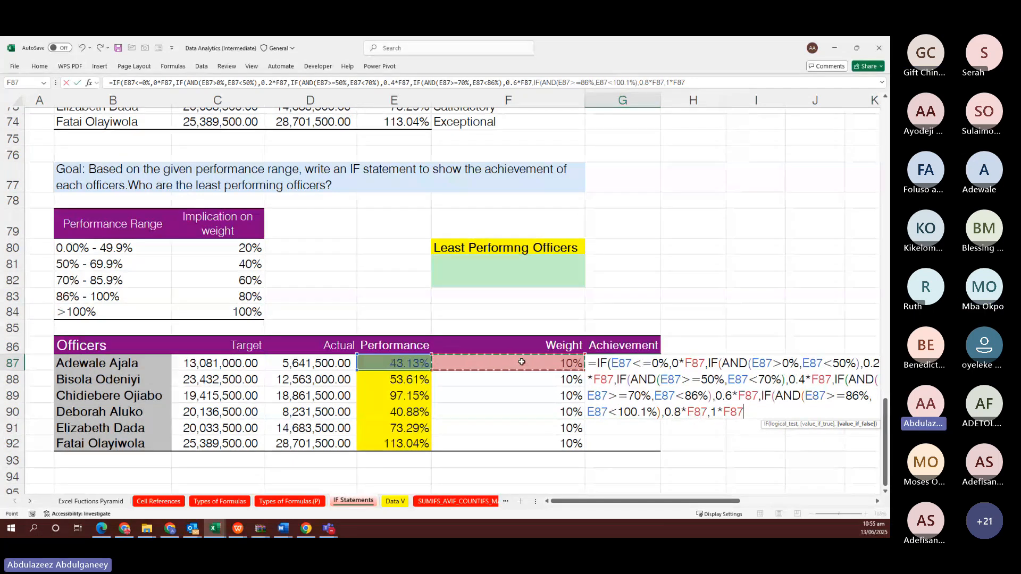
pyautogui.write(')')
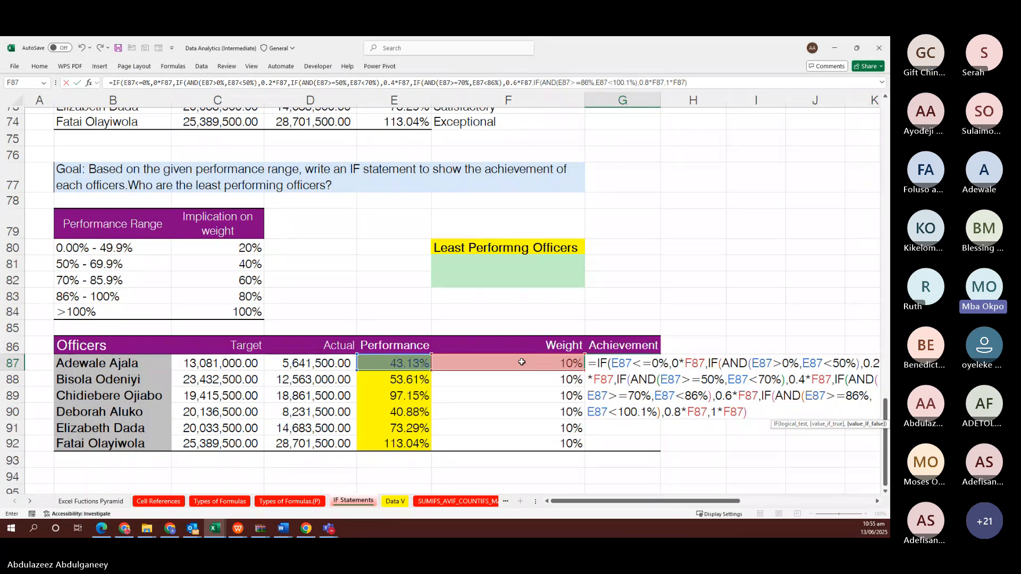
pyautogui.write('))')
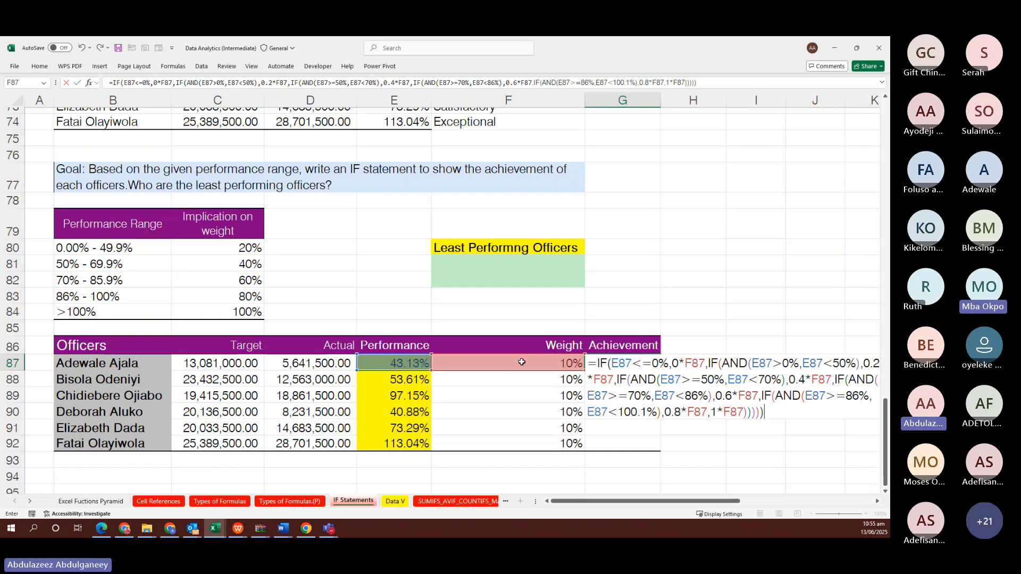
pyautogui.press('Return')
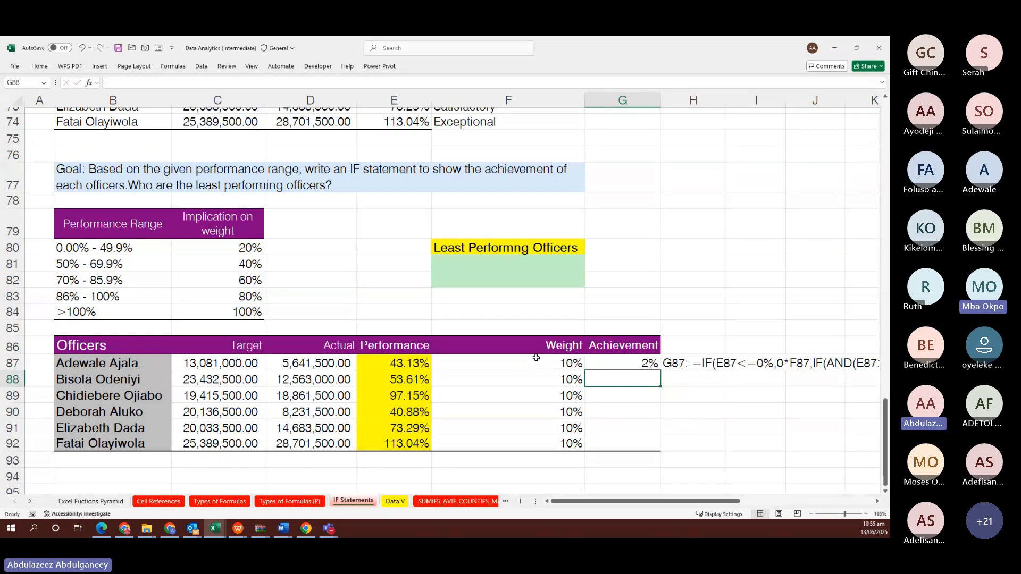
# Fill G87's achievement formula down to G92, giving 2%, 4%, 8%, 2%, 6% and 10%
pyautogui.click(620, 358)
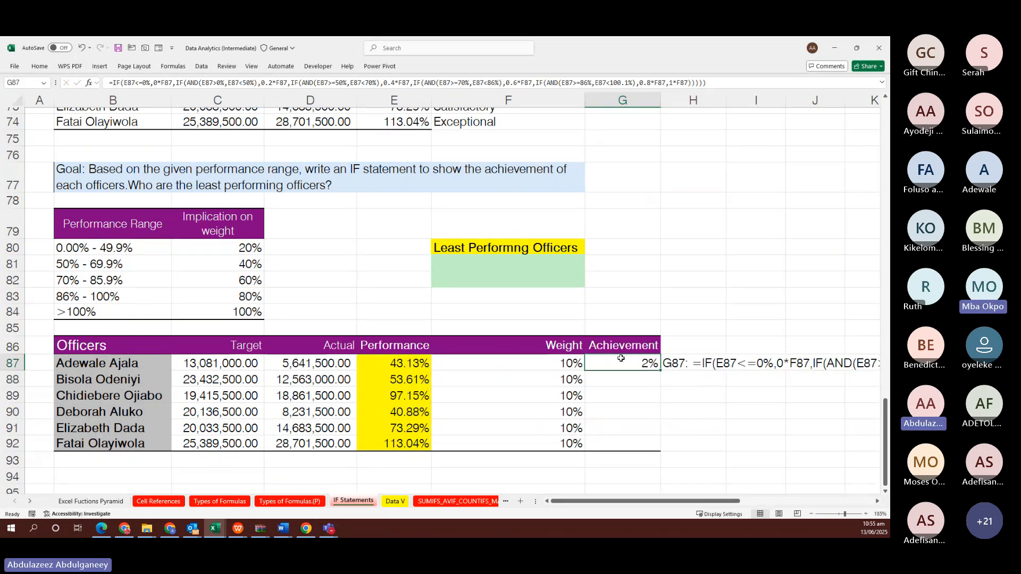
pyautogui.hotkey('shift', 'Down')
pyautogui.hotkey('shift', 'Down')
pyautogui.hotkey('shift', 'Down')
pyautogui.hotkey('shift', 'Down')
pyautogui.hotkey('shift', 'Down')
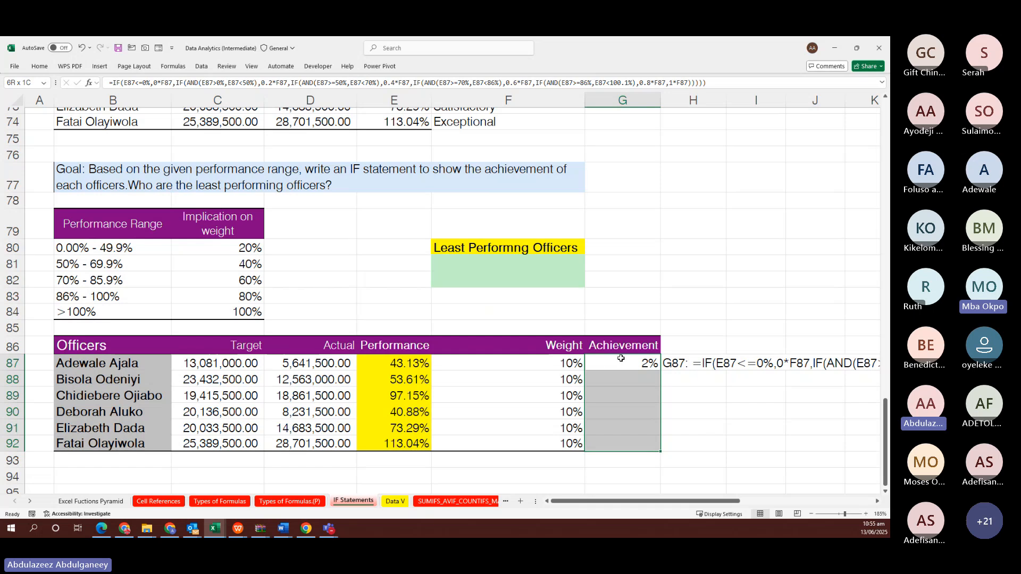
pyautogui.hotkey('ctrl', 'd')
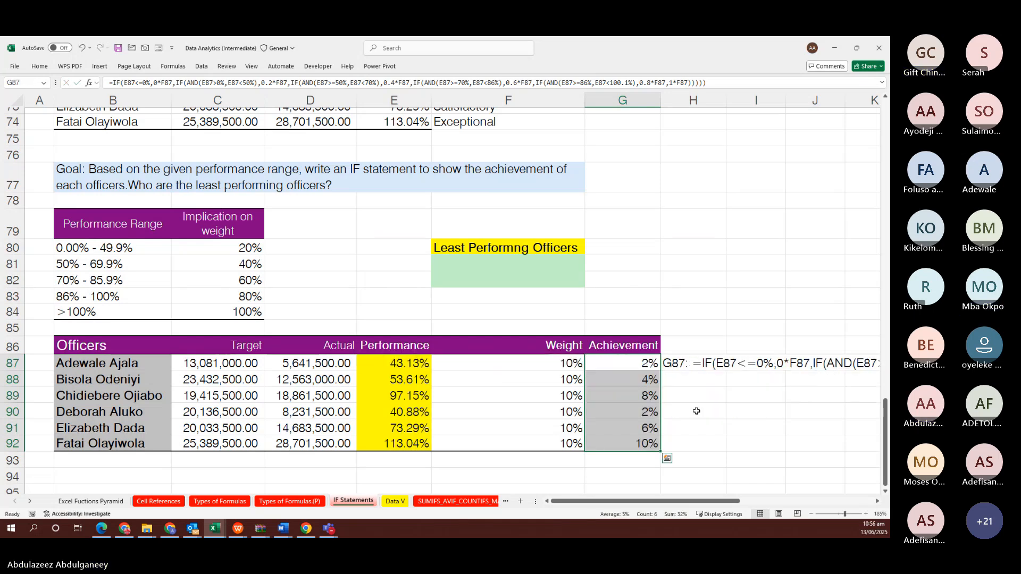
pyautogui.scroll(-2, 697, 411)
pyautogui.hscroll(4, 696, 411)
pyautogui.hscroll(-1, 696, 411)
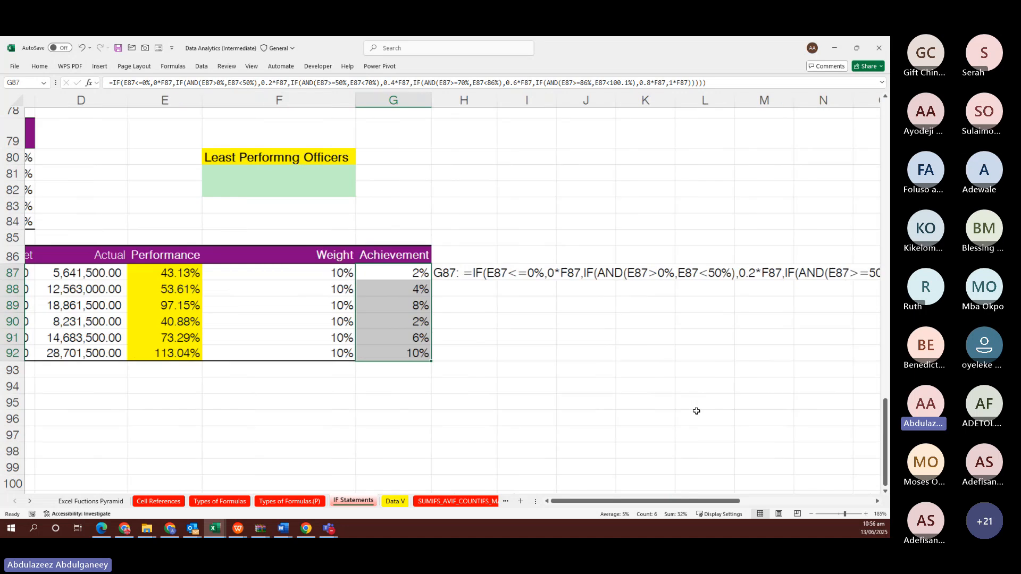
pyautogui.hotkey('alt', 'Tab')
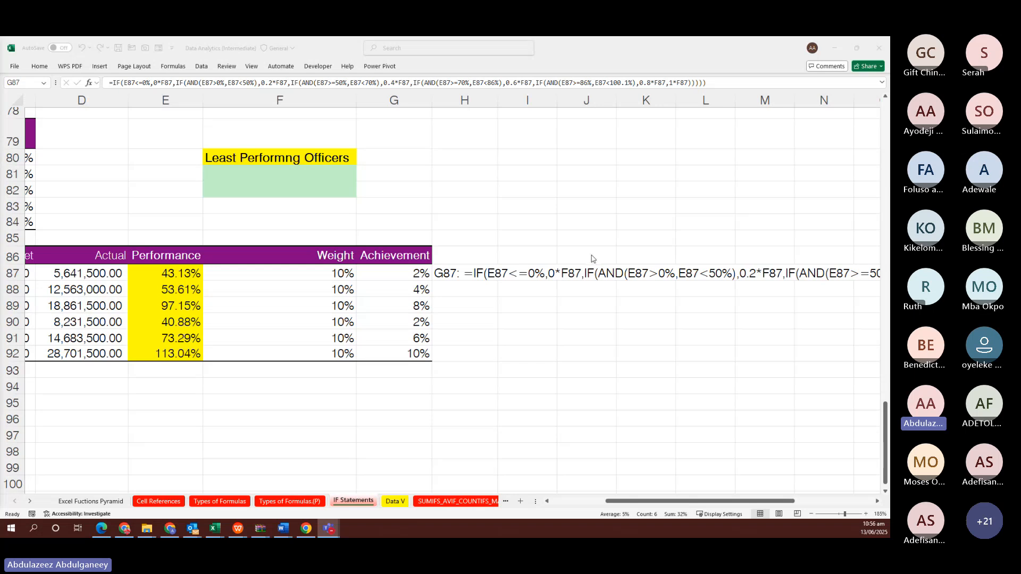
# Paste a participant's nested IF formula into J87 and label J86 with the contributor's first name
pyautogui.click(597, 272)
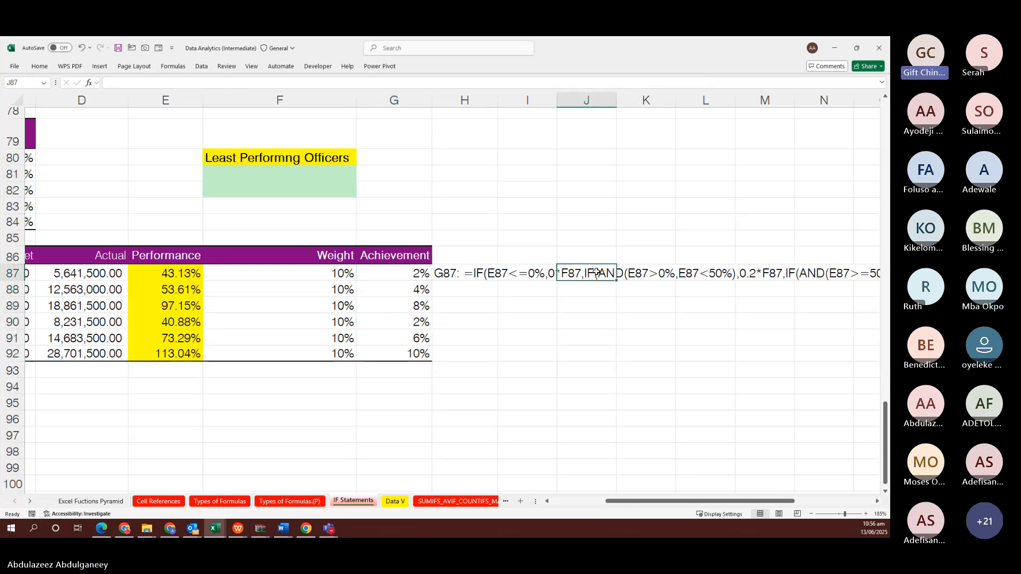
pyautogui.write('=f87*(if(e87=0%,0, if(e87<=49.9%,20%, if(e87<=69.9%,40%, if(e87<=85.9%,60%, if(e87<=100%,80%,100%)))))')
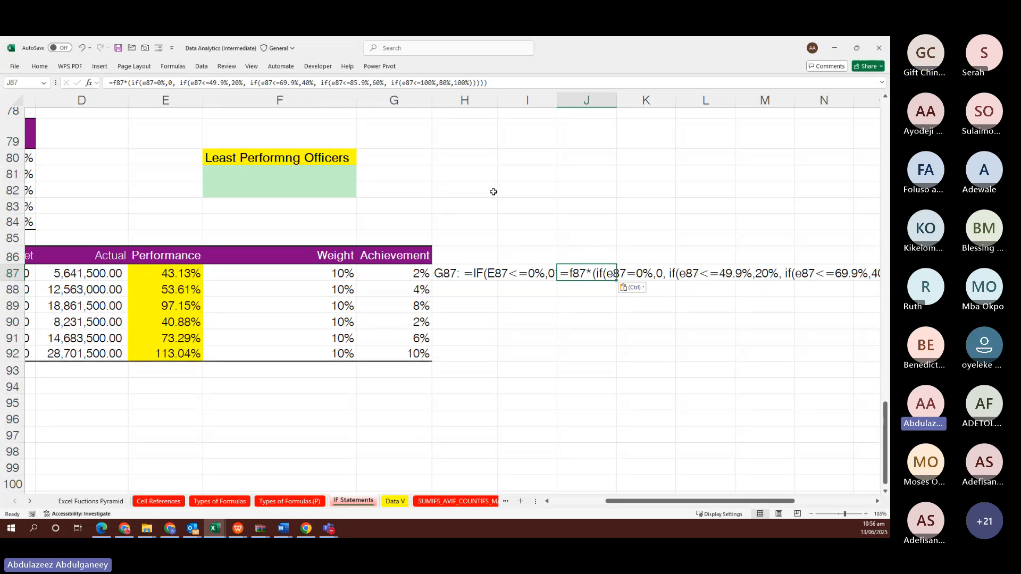
pyautogui.click(603, 255)
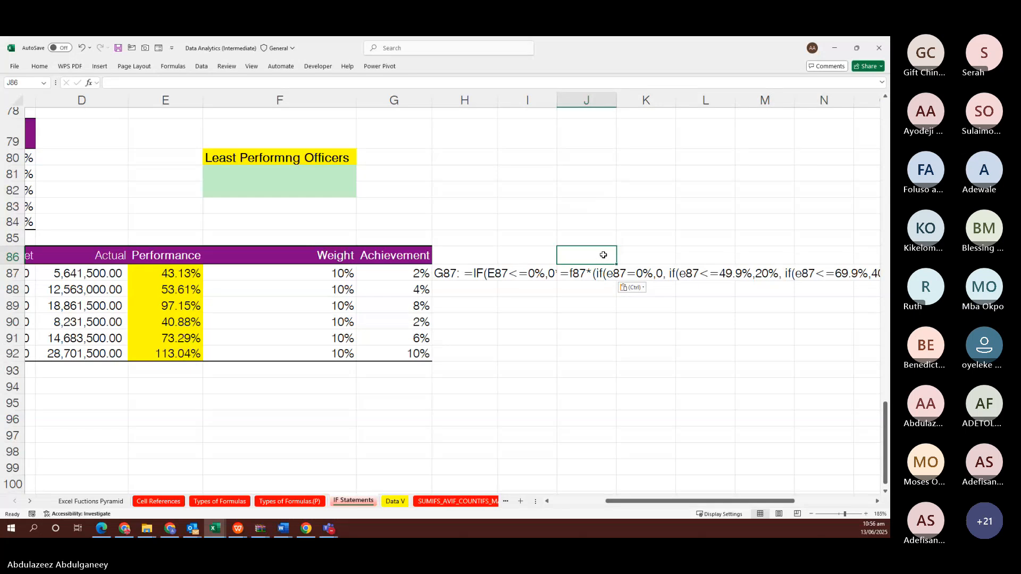
pyautogui.write('O')
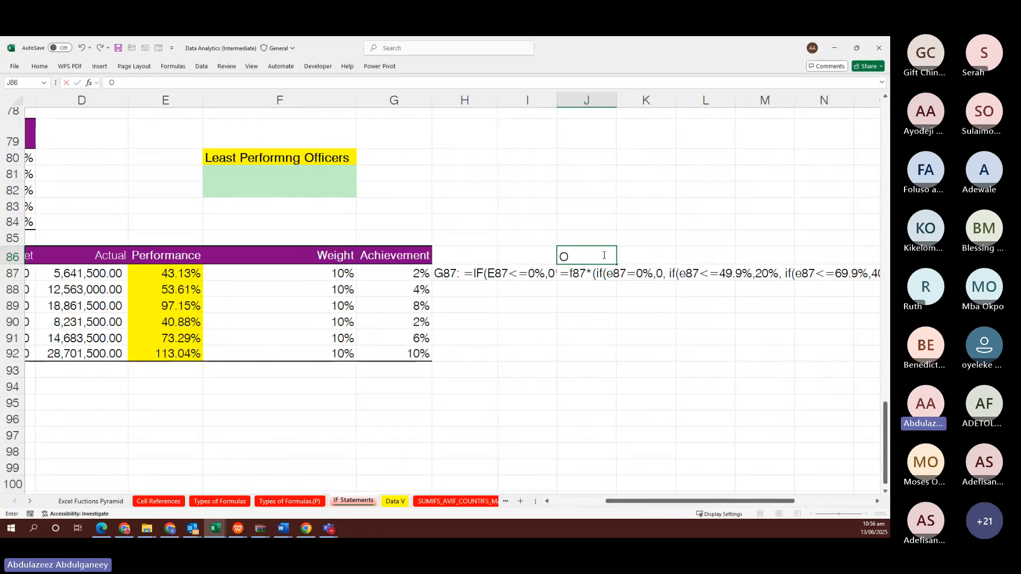
pyautogui.write('ladayo')
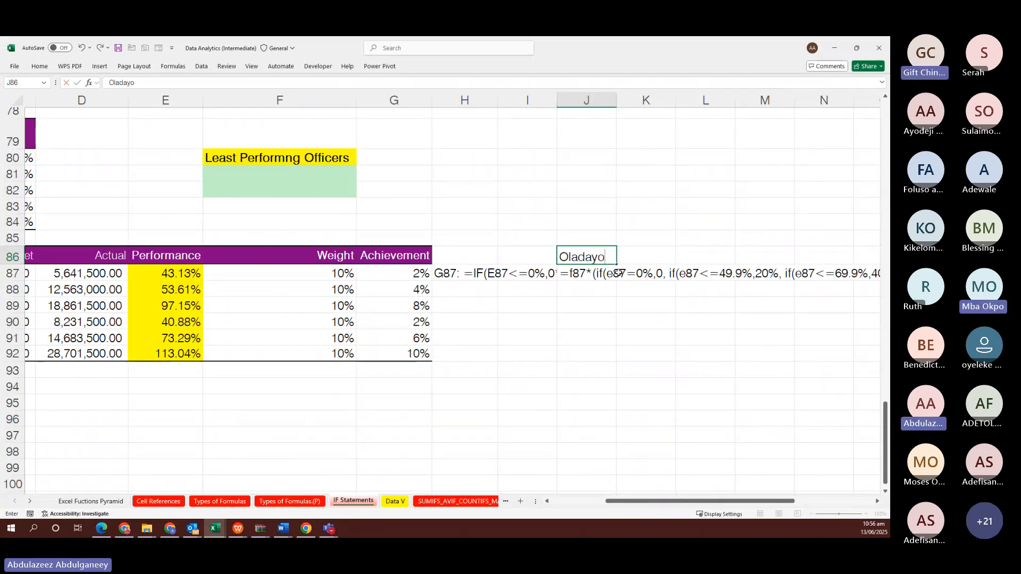
pyautogui.click(644, 259)
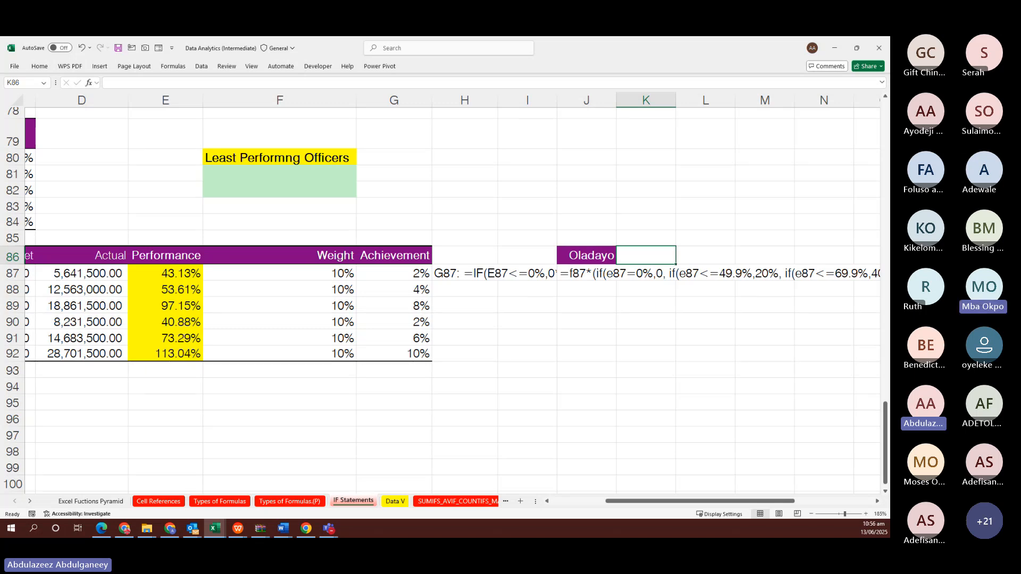
pyautogui.hotkey('alt', 'Tab')
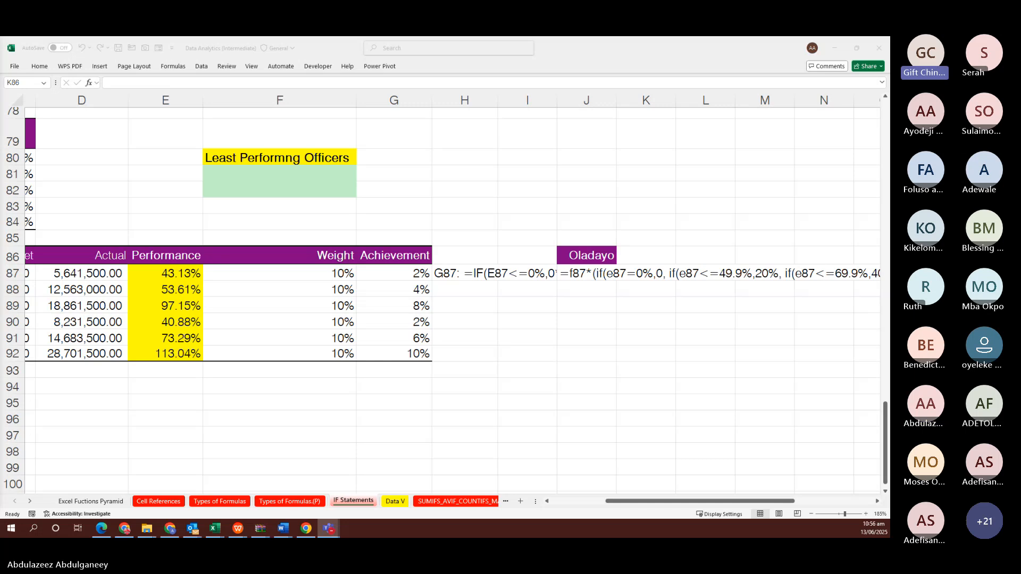
# Paste another nested IF weight formula into K87 and copy it down to K92
pyautogui.click(647, 275)
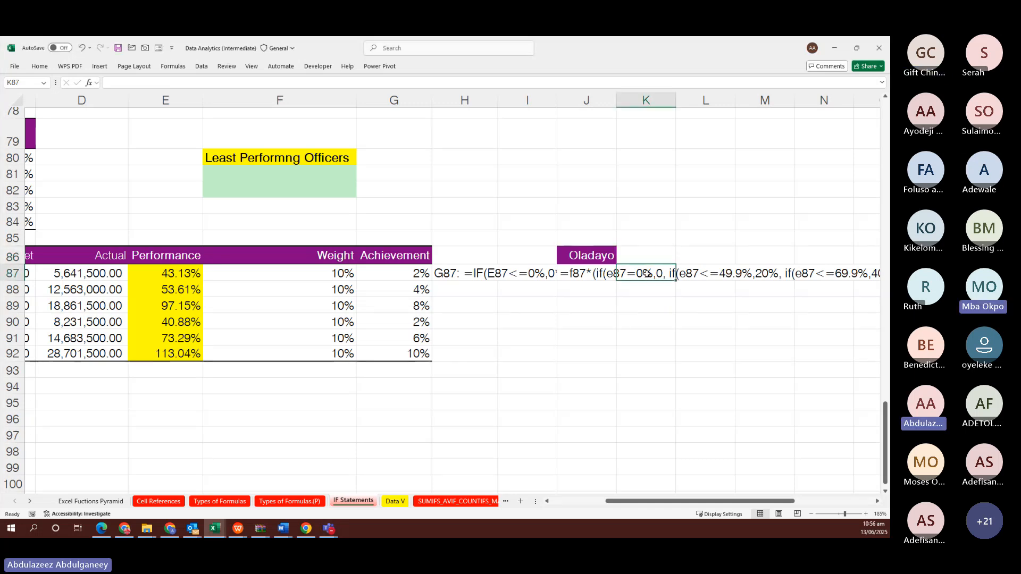
pyautogui.click(621, 83)
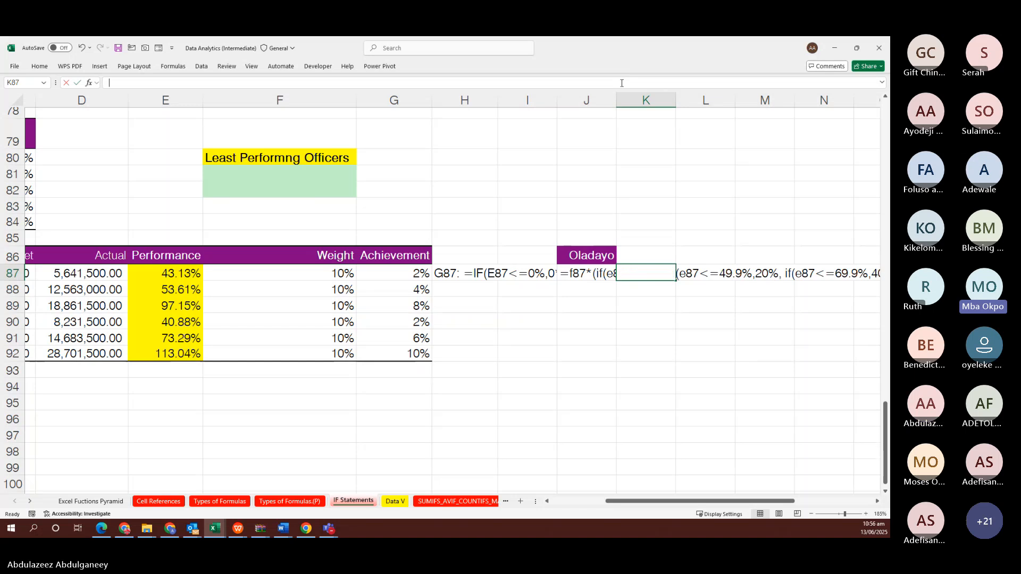
pyautogui.write('=IF(E87<=49%,$C$80,IF(AND(E87>=50%,E87<69.9%),$C$81,IF(AND(E87>=70%,E87<=85.9%),$C$82,IF(AND(E87>=86%,E87<100%),$C$83,$C$84))))')
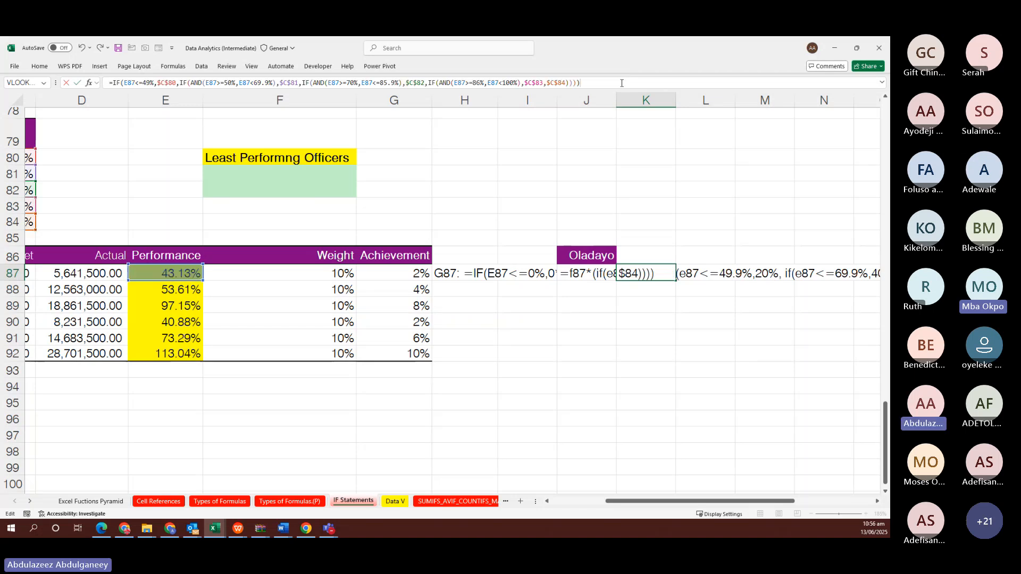
pyautogui.press('Return')
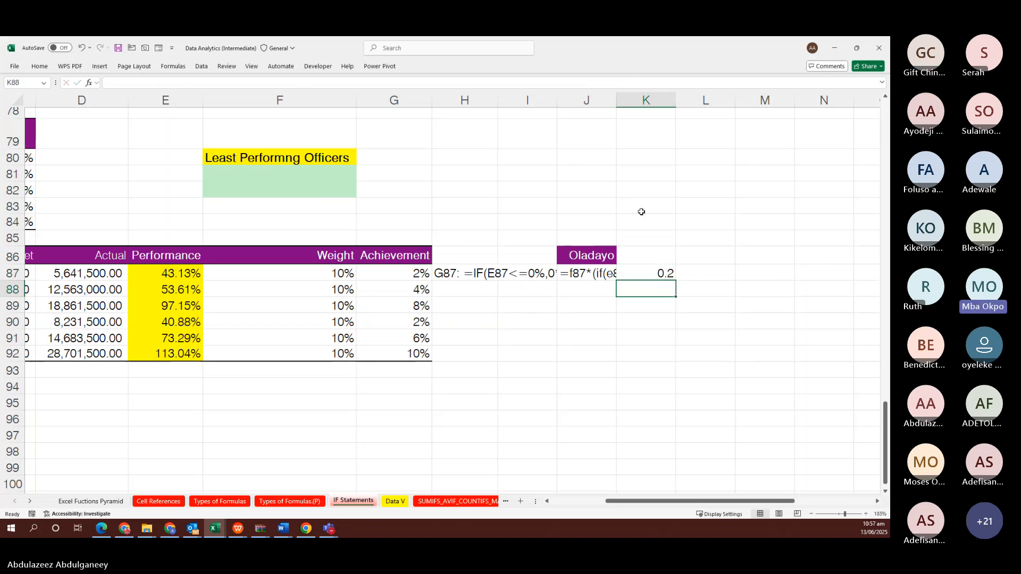
pyautogui.click(646, 271)
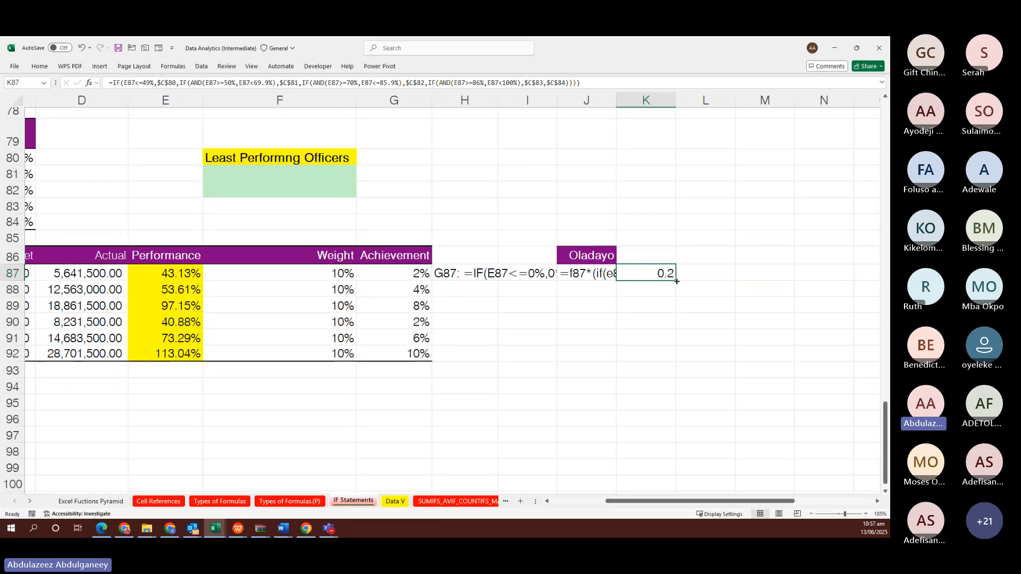
pyautogui.moveTo(676, 280); pyautogui.dragTo(673, 354)
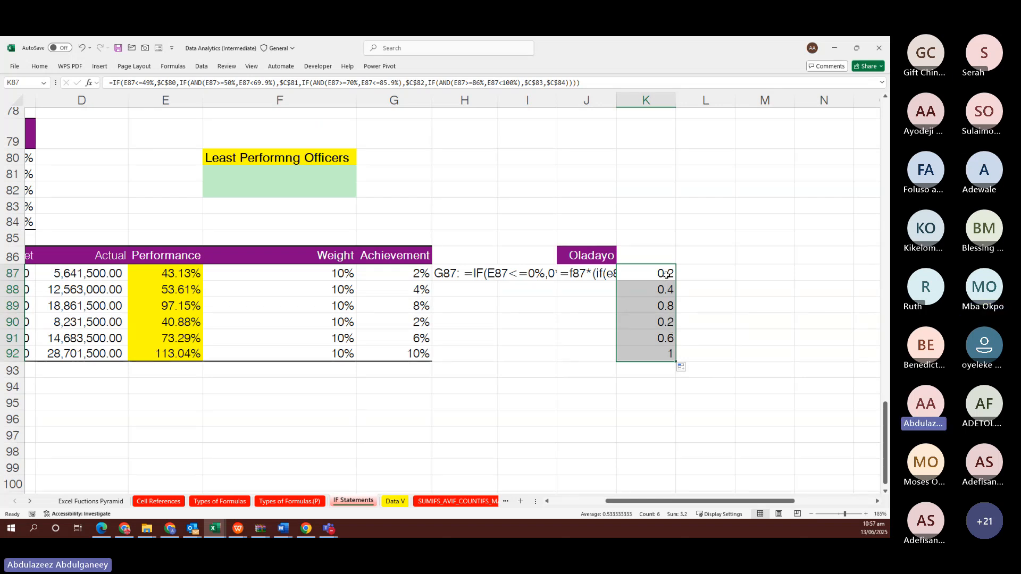
# Re-edit and recommit K87's formula so K87:K92 show 0.2, 0.4, 0.8, 0.2, 0.6 and 1
pyautogui.moveTo(666, 272); pyautogui.dragTo(669, 352)
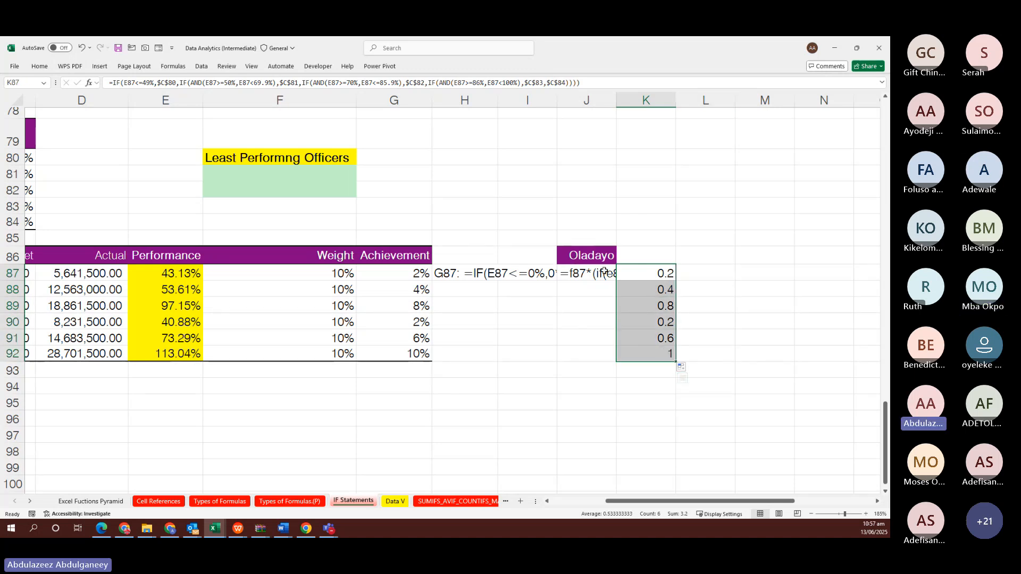
pyautogui.click(653, 273)
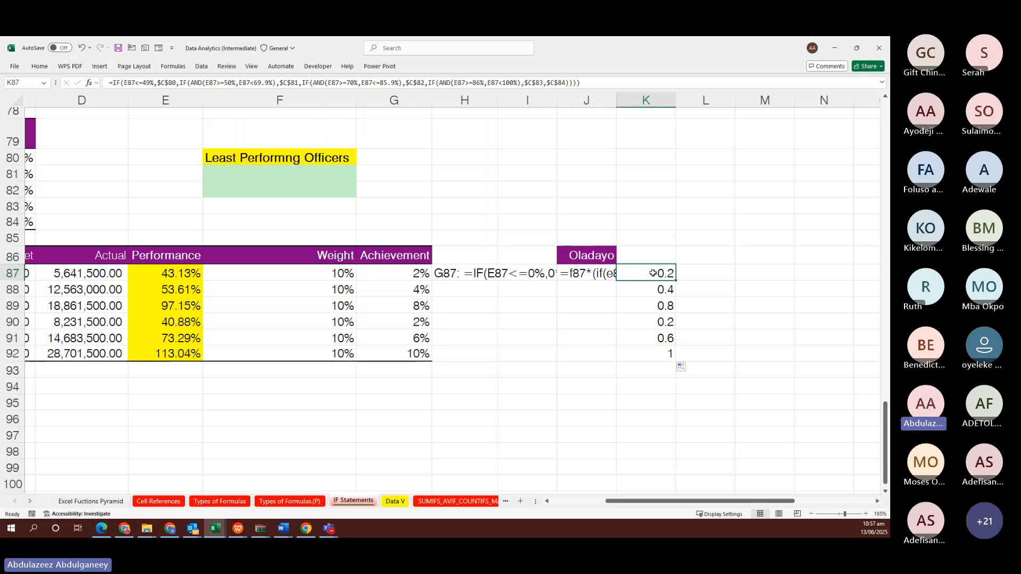
pyautogui.press('F2')
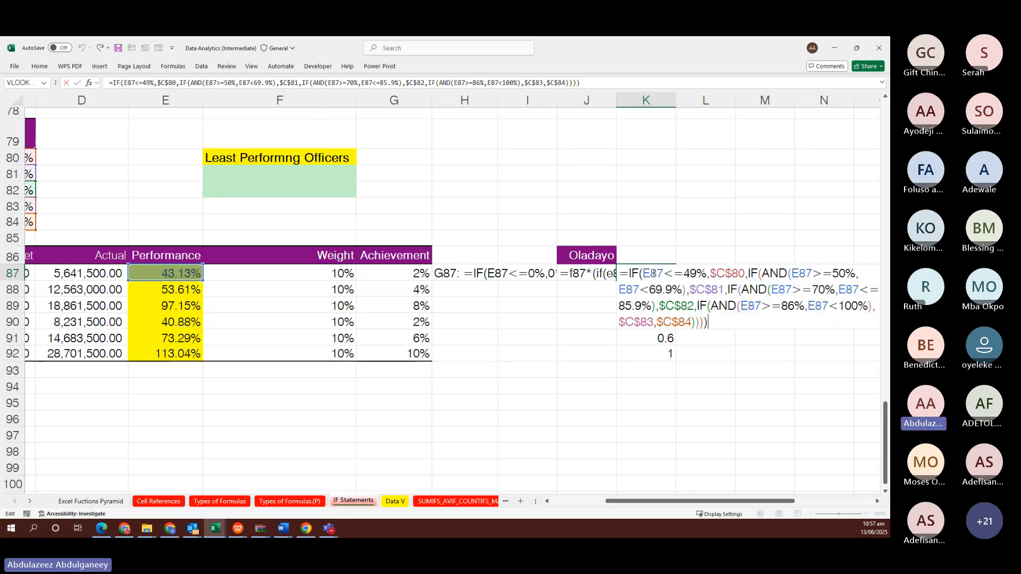
pyautogui.hscroll(-3, 651, 295)
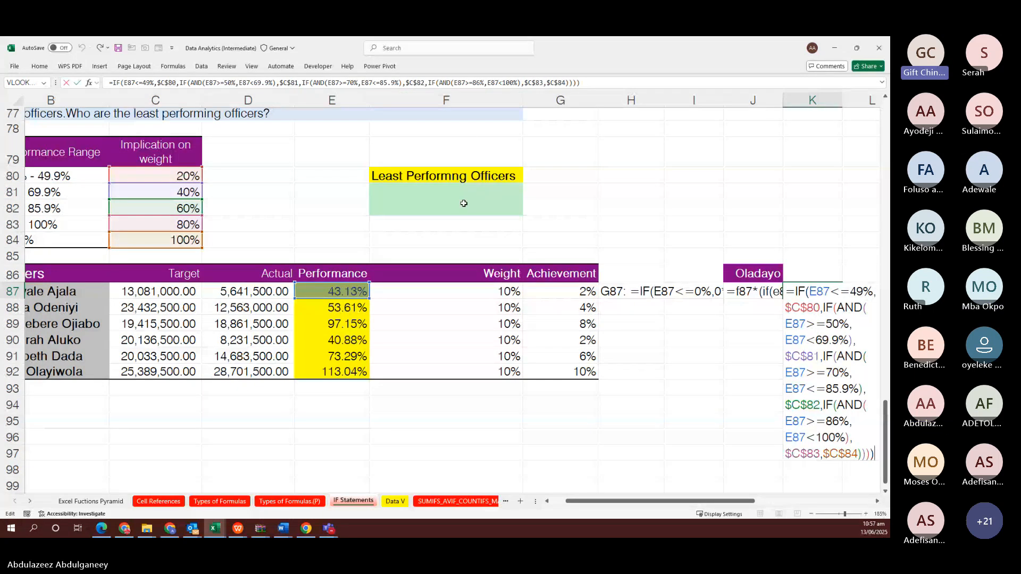
pyautogui.hotkey('ctrl', 'Return')
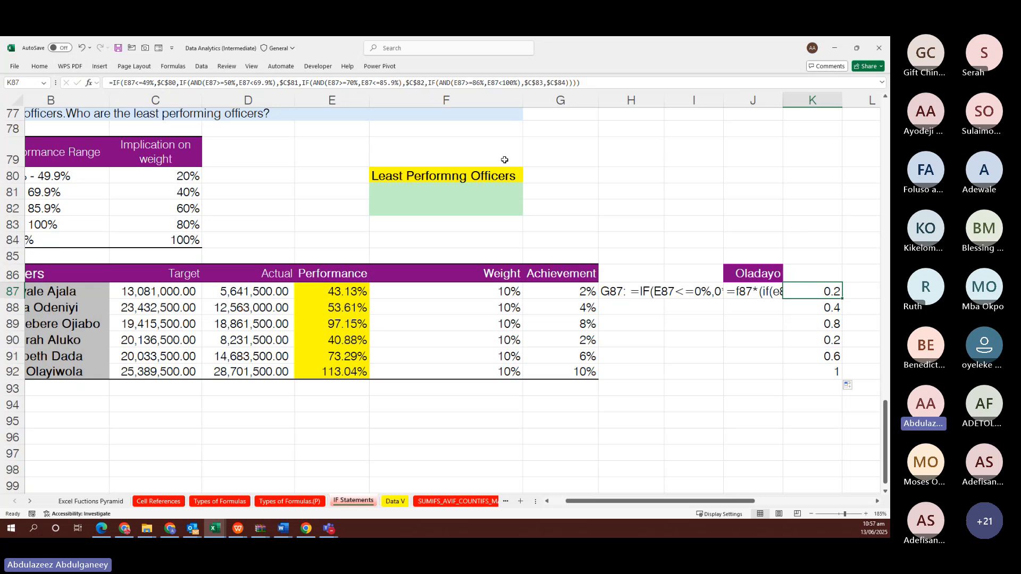
pyautogui.click(820, 271)
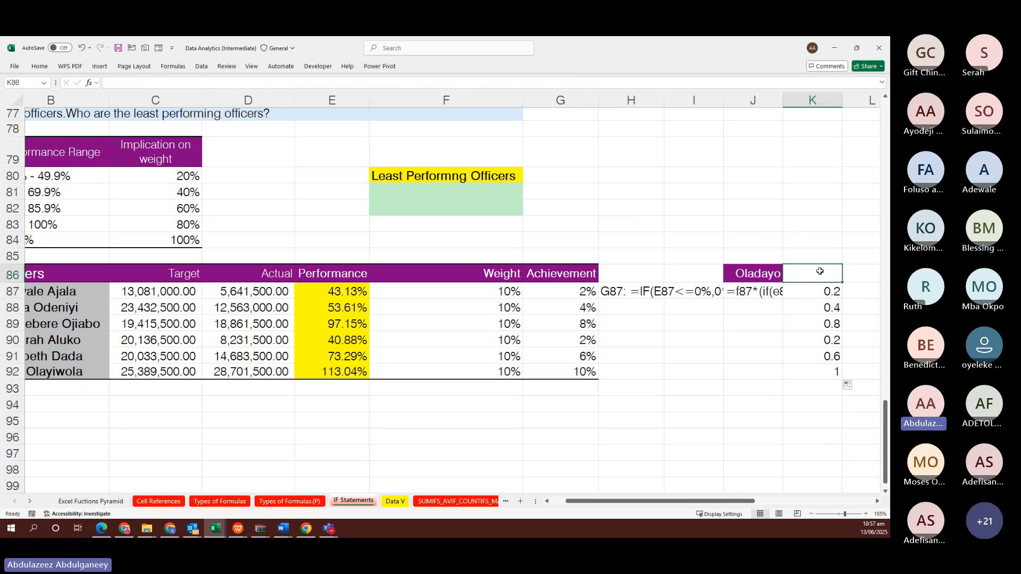
# Enter the participant's first name as the K86 heading and the score 95/100 in K85
pyautogui.write('NB')
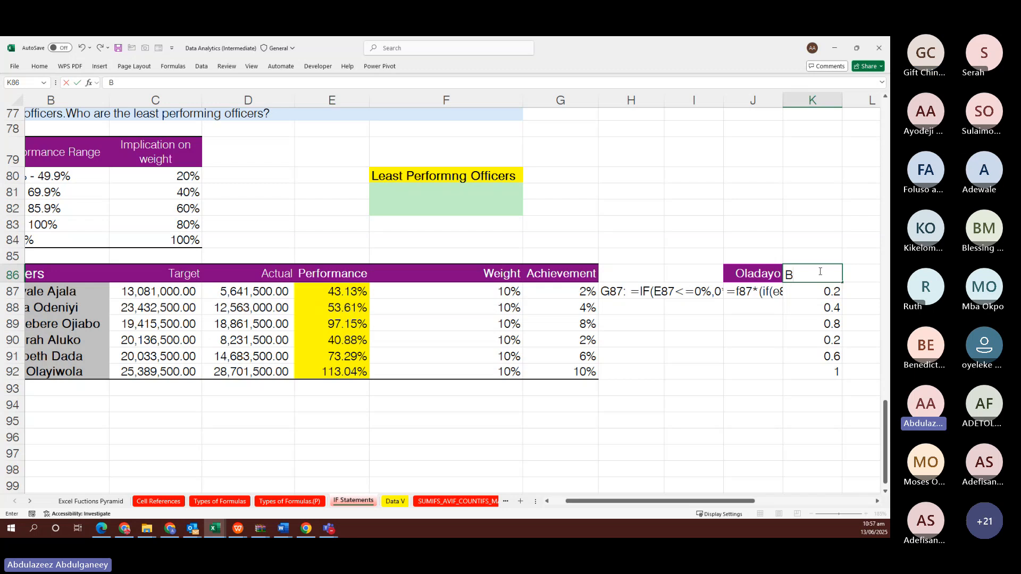
pyautogui.write('lessing')
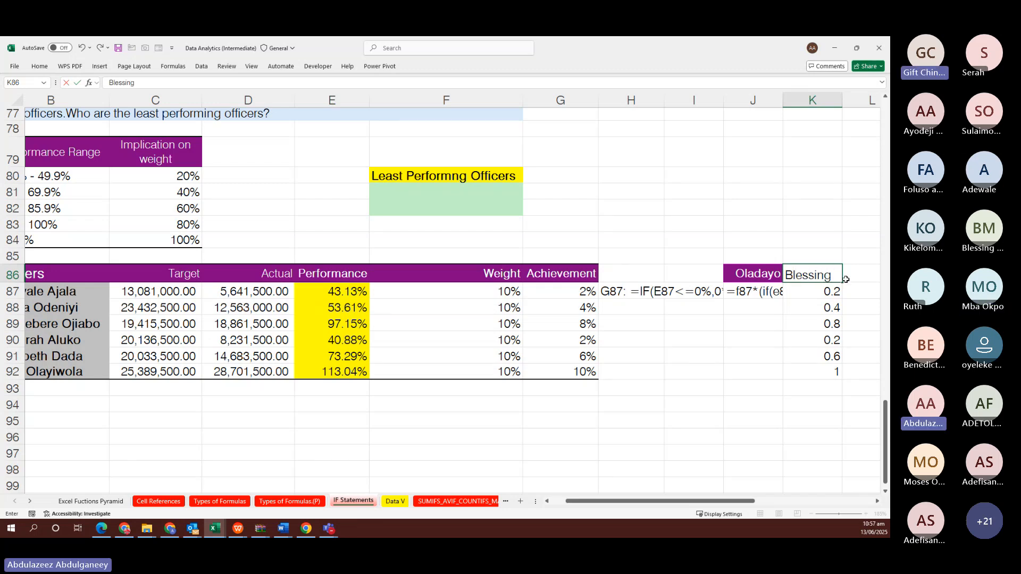
pyautogui.click(854, 277)
pyautogui.click(809, 256)
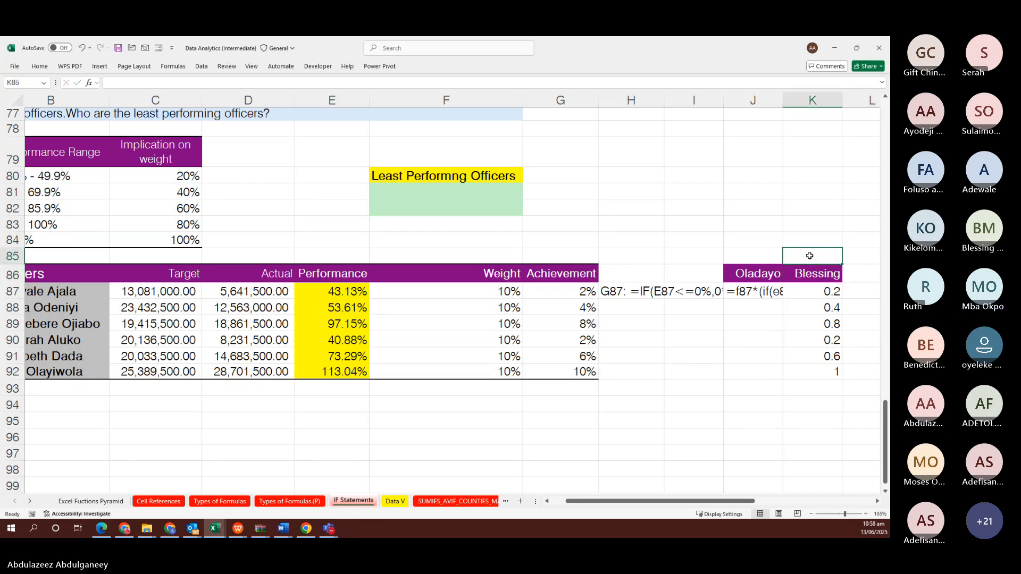
pyautogui.write('95')
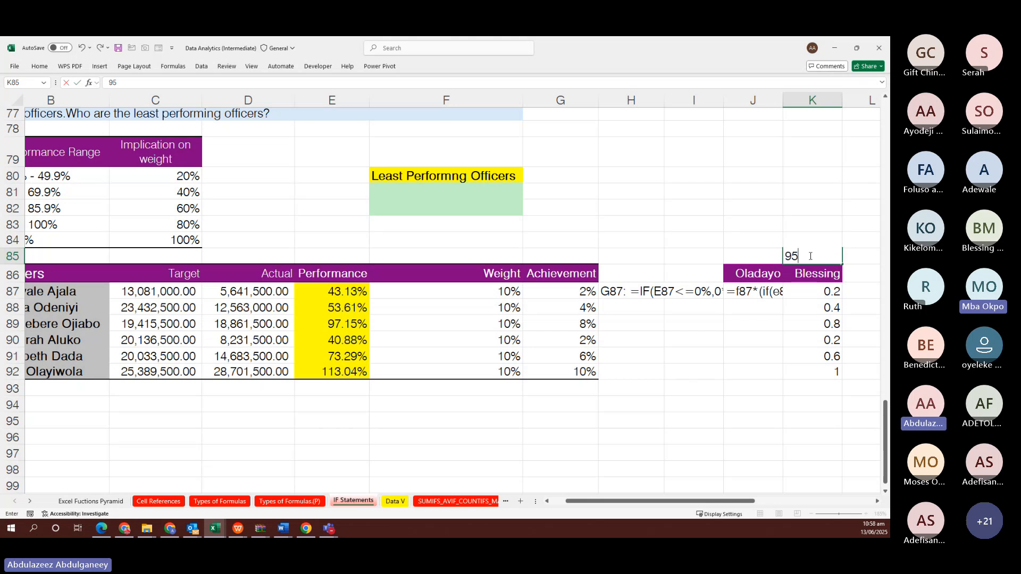
pyautogui.write('/100')
pyautogui.hotkey('ctrl', 'Return')
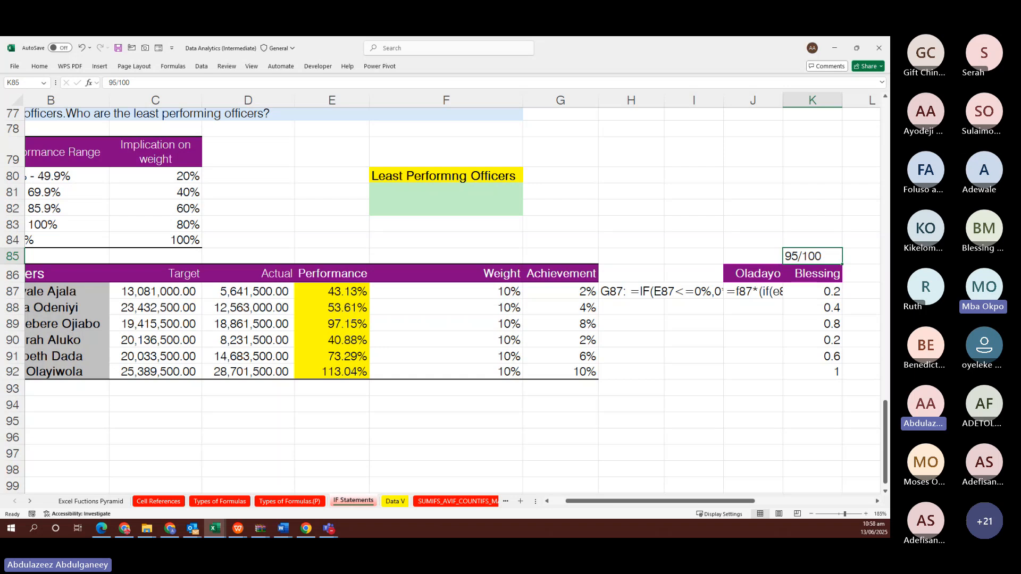
pyautogui.hotkey('alt', 'Tab')
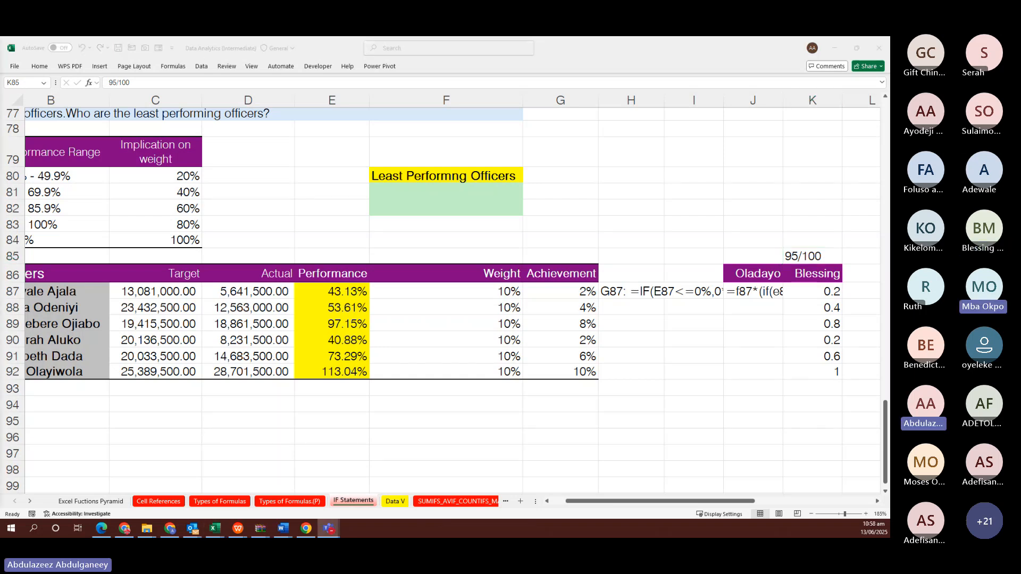
# Paste the =F87*IF(...) formula into L87 and fill L87:L92, giving 0.02, 0.04, 0.08, 0.02, 0.06, 0.1
pyautogui.hscroll(5, 772, 326)
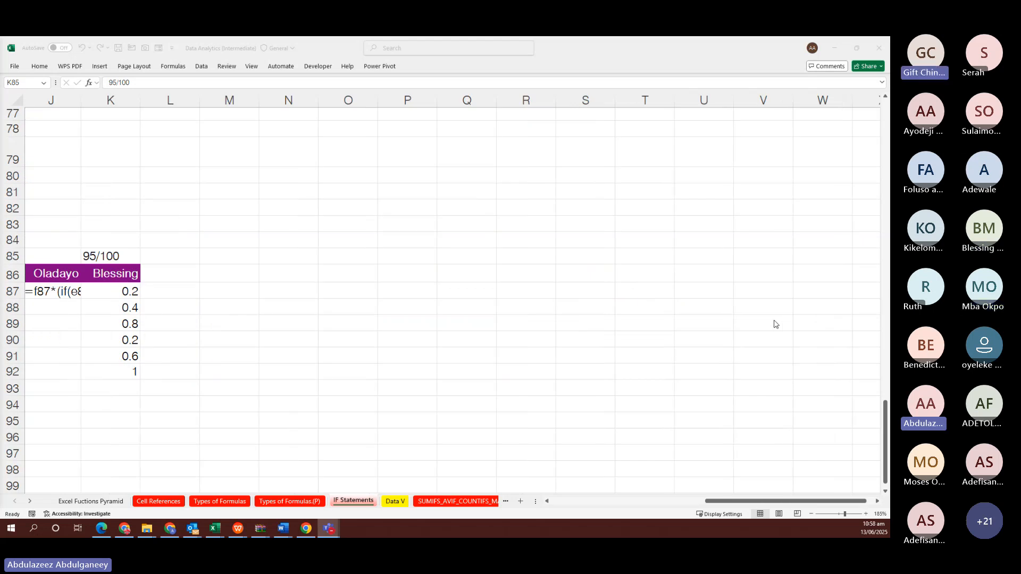
pyautogui.hscroll(-1, 464, 307)
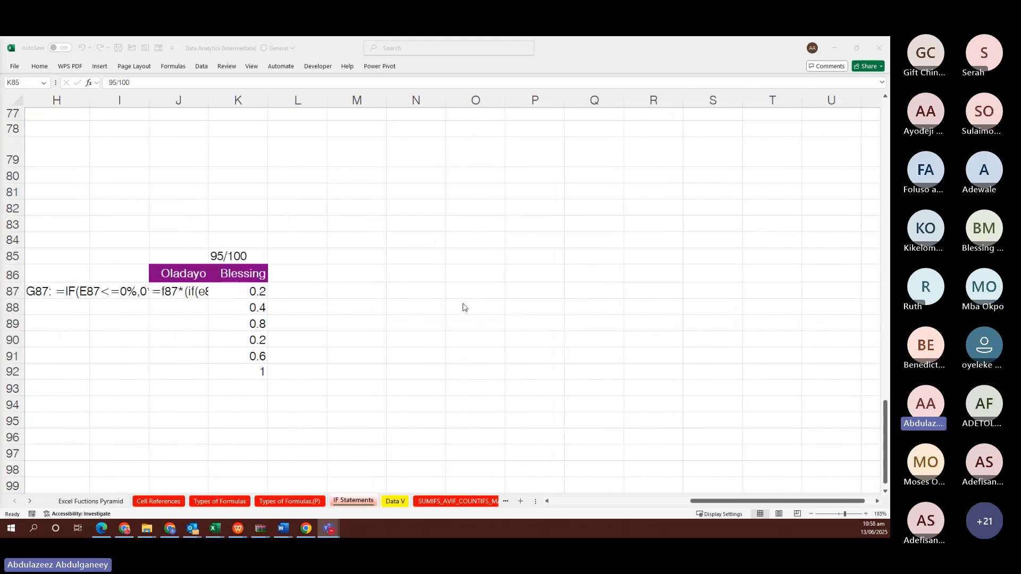
pyautogui.click(305, 289)
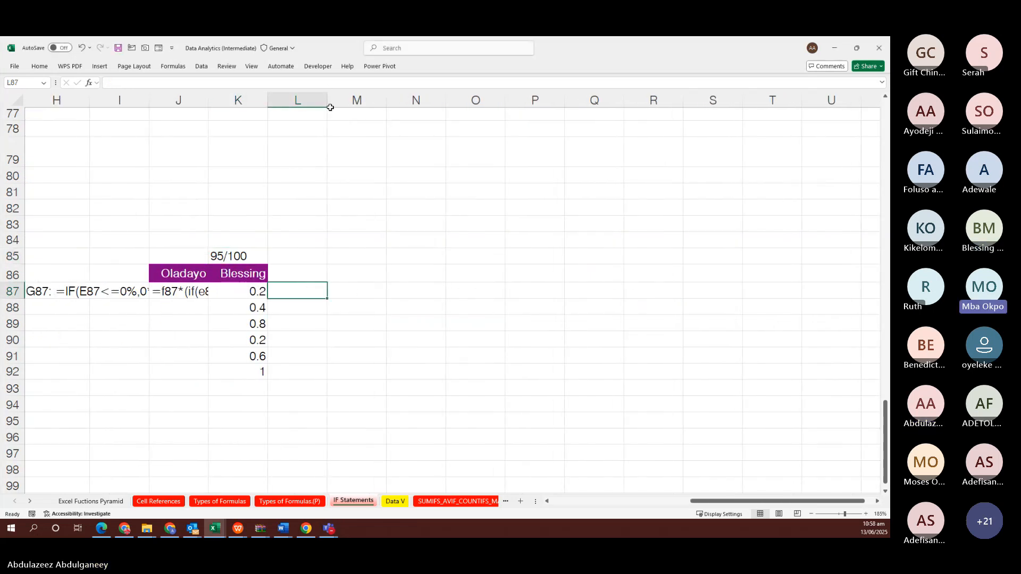
pyautogui.write('=F87*IF(E87<=49.9%,$C$80,IF(AND(E87>49.9%,E87<=69.9%),$C$81,IF(AND(E87>69.9%,E87<=85.9%),$C$82,IF(AND(E87>85.9%,E87<=100%),$C$83,IF(E87>100%,$C$84)))))')
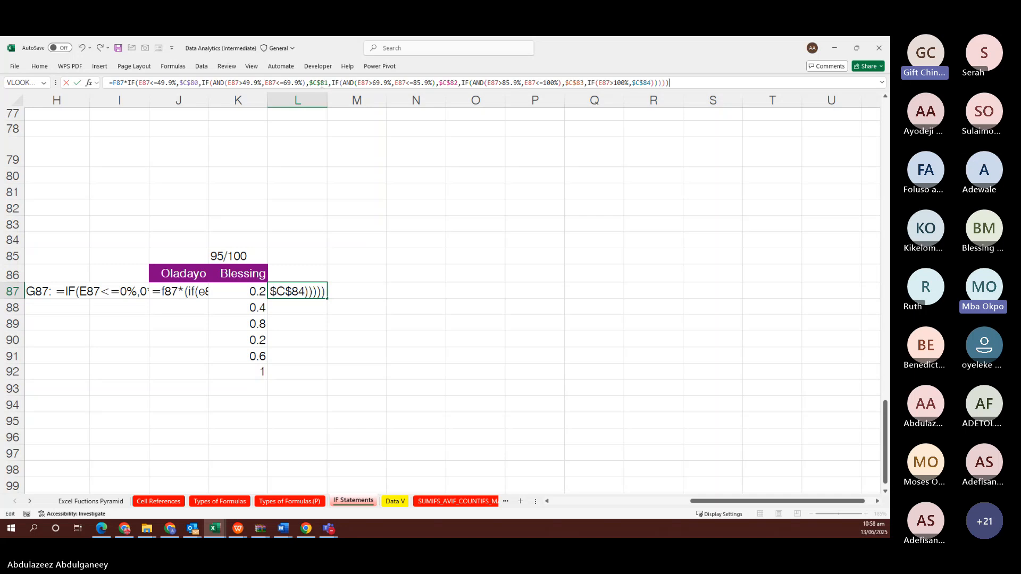
pyautogui.press('Return')
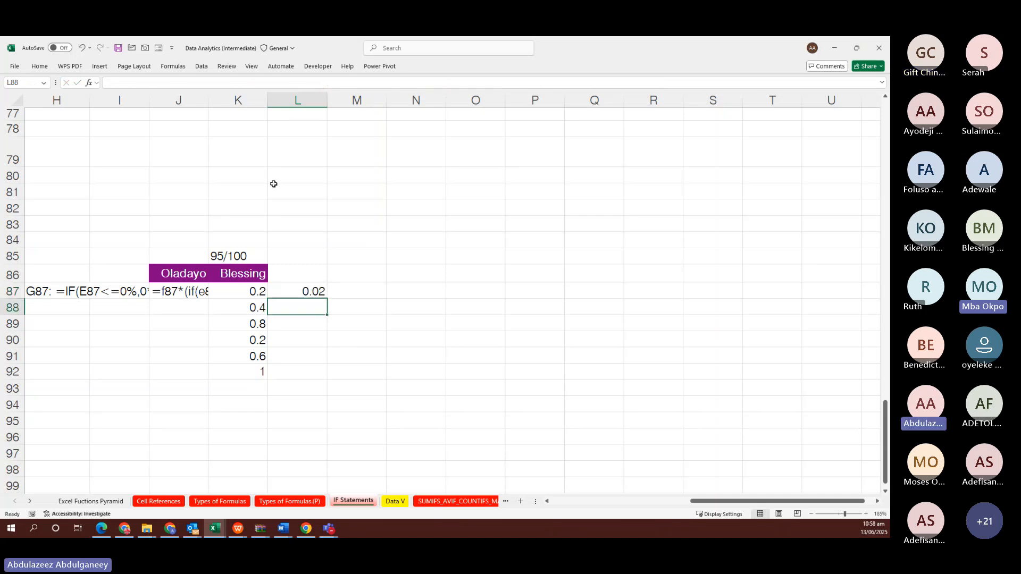
pyautogui.click(314, 289)
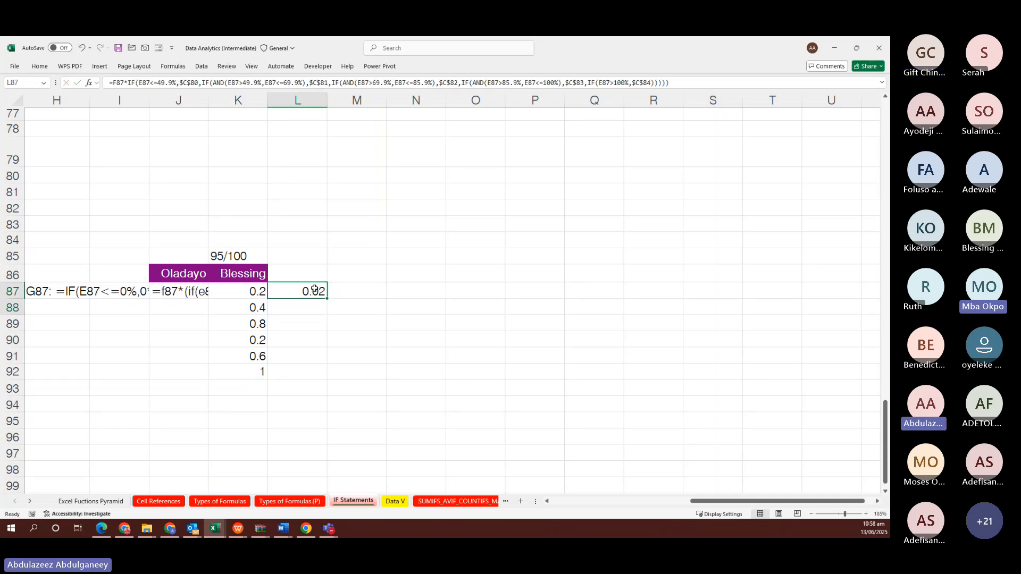
pyautogui.hotkey('shift', 'Down')
pyautogui.hotkey('shift', 'Down')
pyautogui.hotkey('shift', 'Down')
pyautogui.hotkey('shift', 'Down')
pyautogui.hotkey('shift', 'Down')
pyautogui.press('F2')
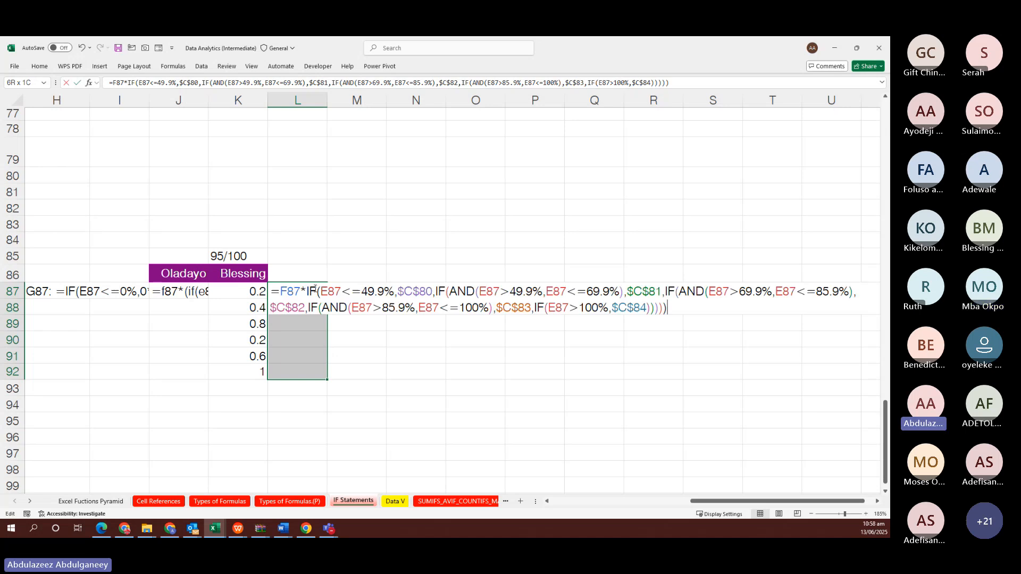
pyautogui.hotkey('ctrl', 'Return')
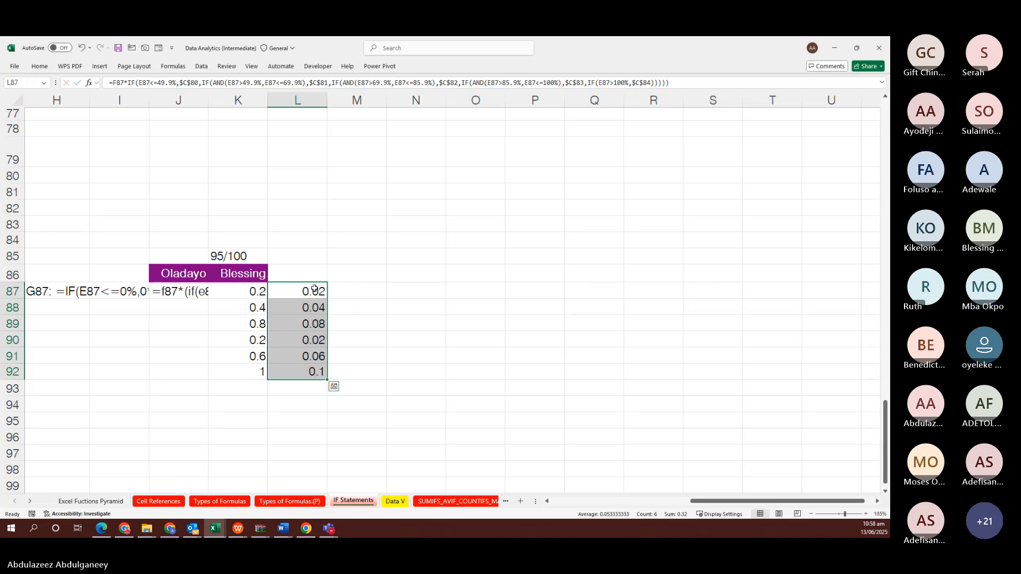
pyautogui.hscroll(-1, 314, 289)
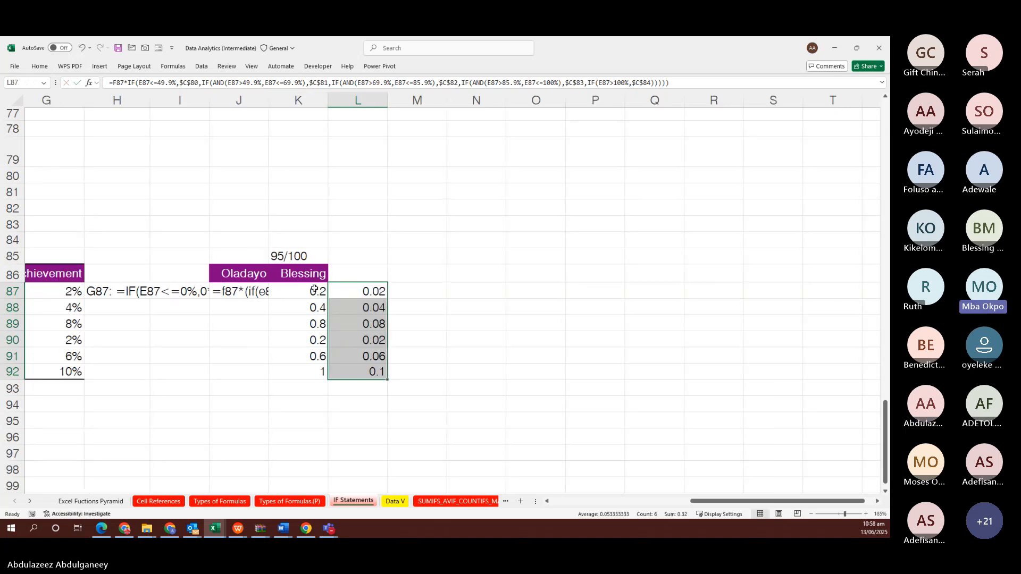
pyautogui.hscroll(-5, 607, 292)
pyautogui.click(608, 292)
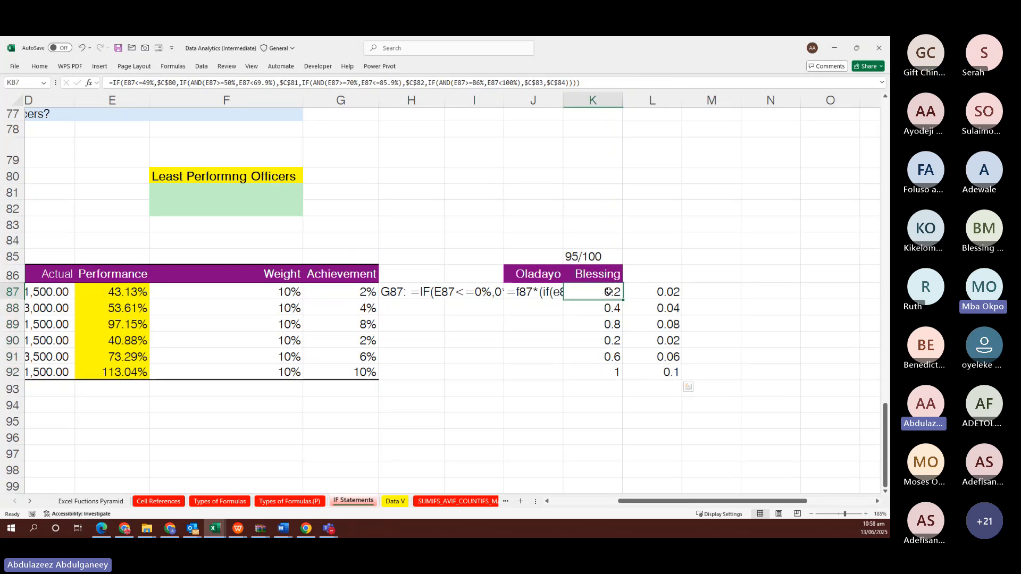
pyautogui.moveTo(608, 292); pyautogui.dragTo(664, 367)
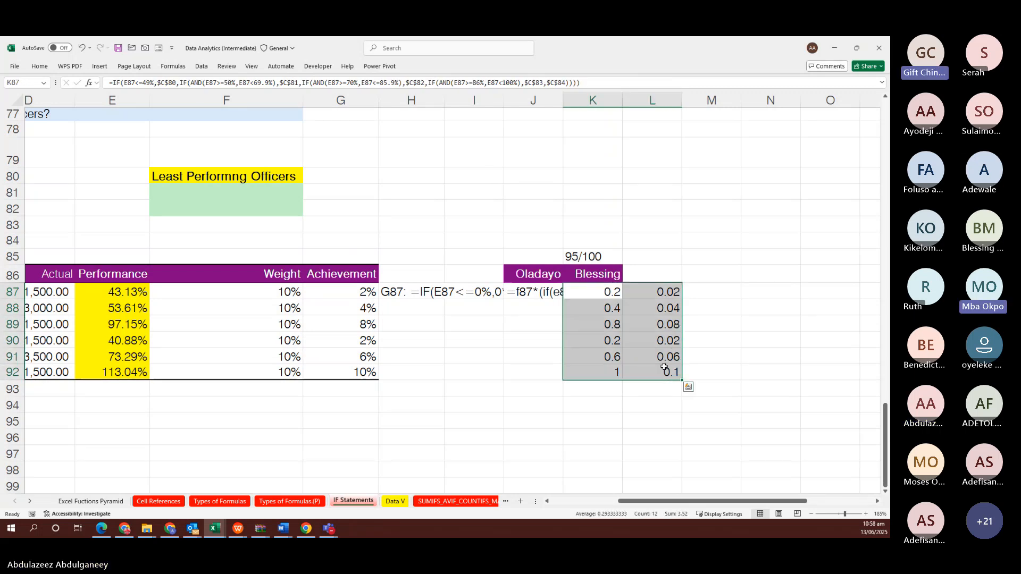
pyautogui.hotkey('ctrl', '1')
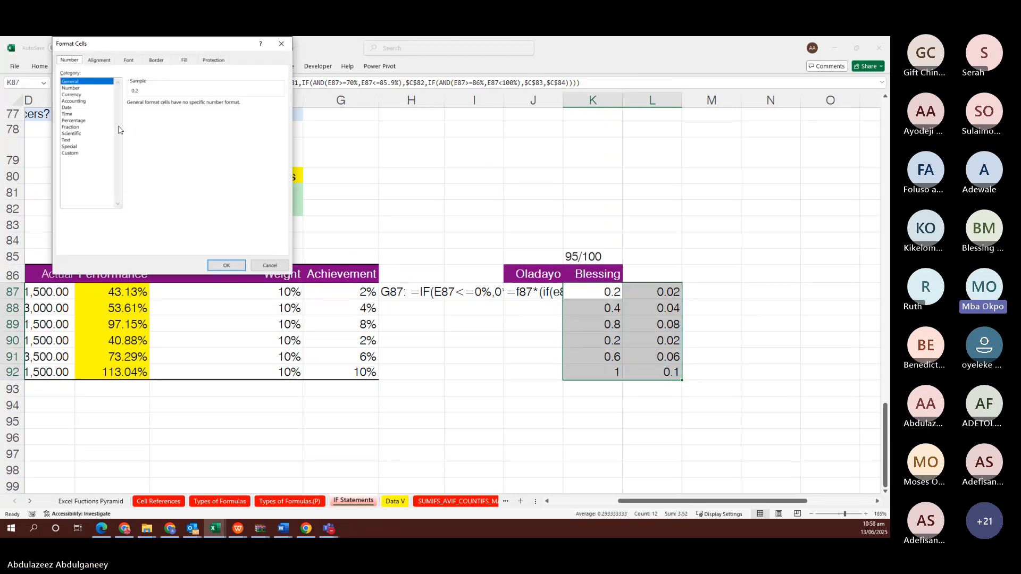
pyautogui.click(73, 121)
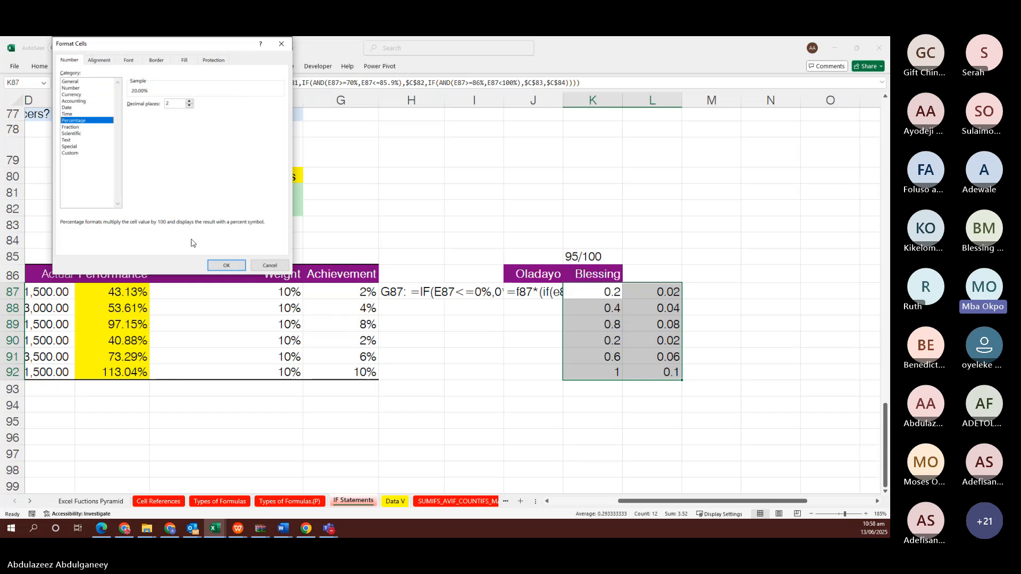
pyautogui.click(212, 265)
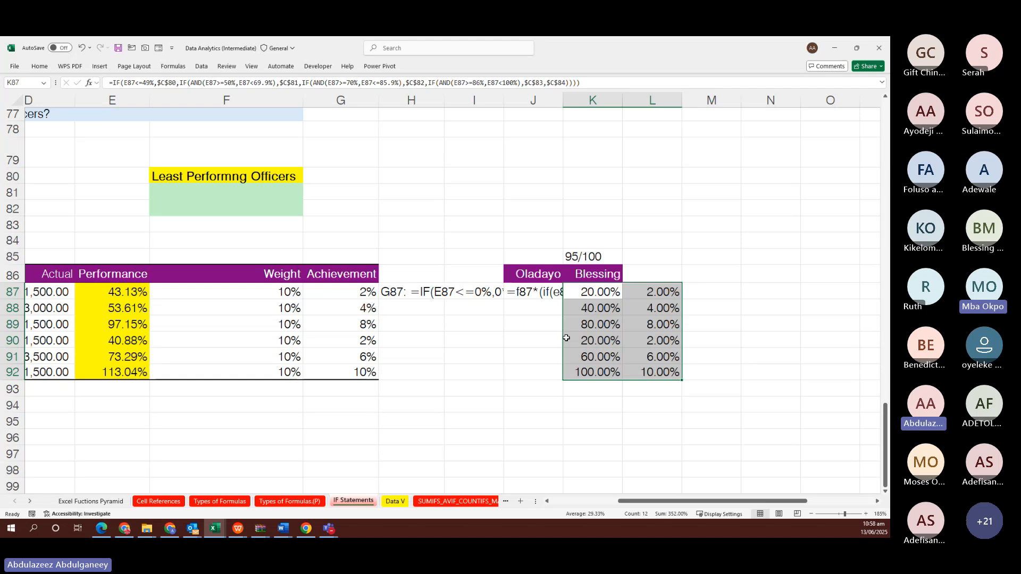
pyautogui.click(661, 277)
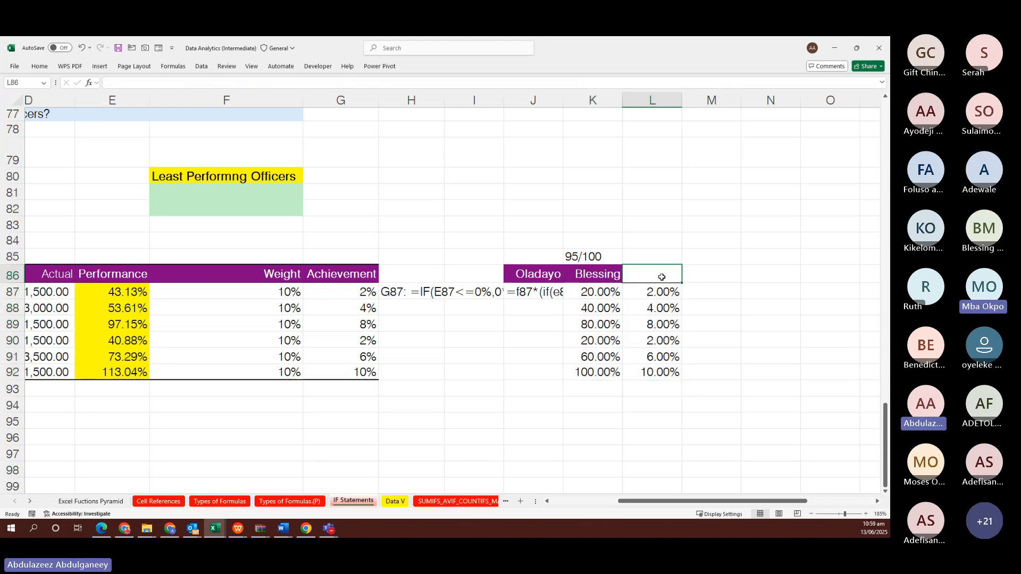
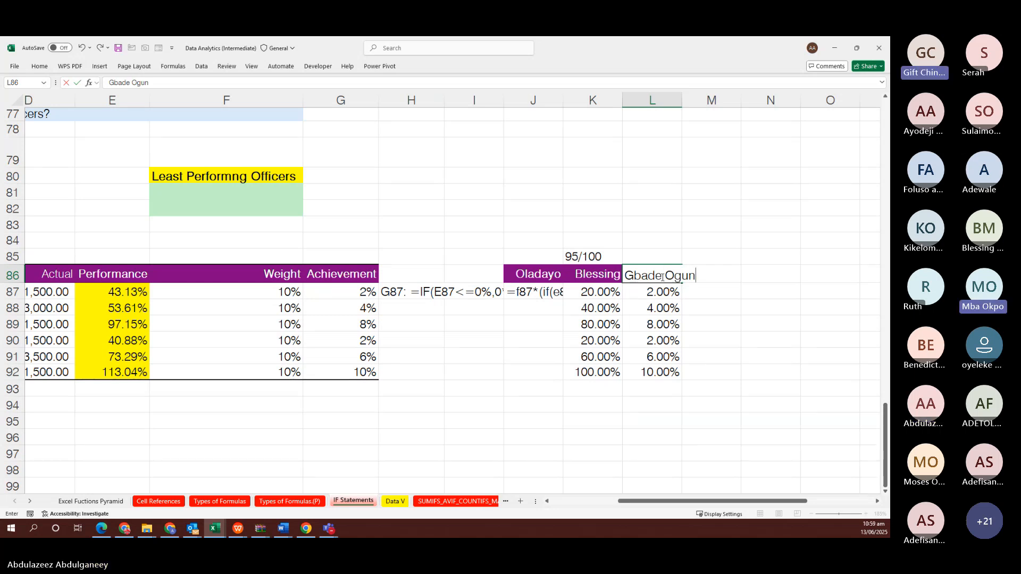
pyautogui.press('Return')
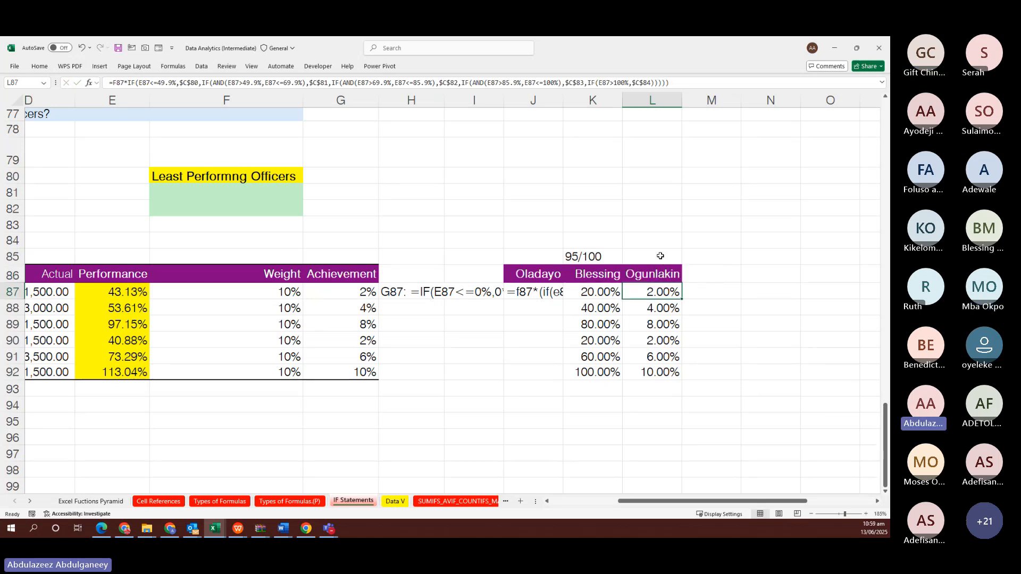
pyautogui.click(660, 256)
pyautogui.write('100')
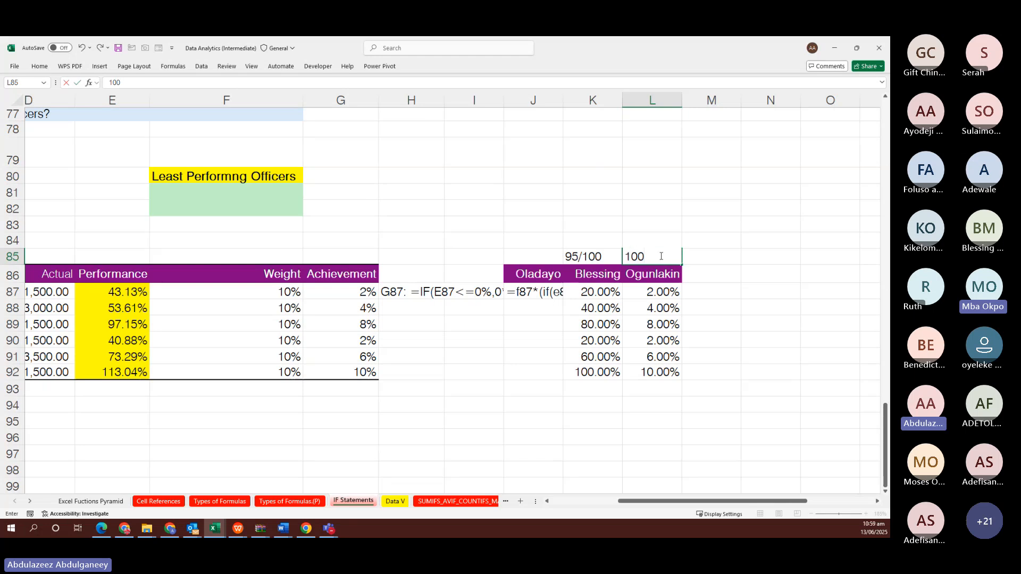
pyautogui.press('Return')
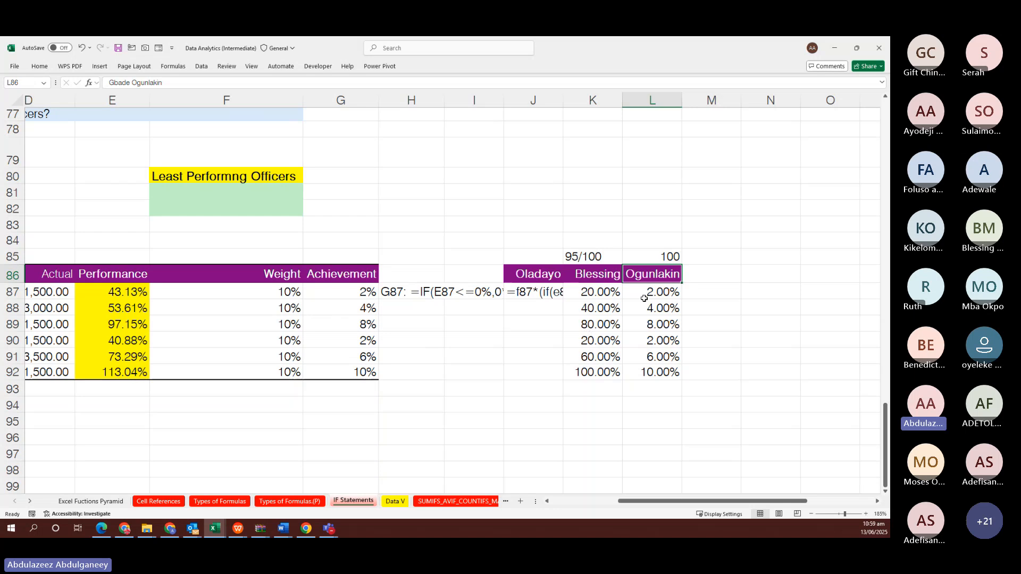
pyautogui.click(594, 290)
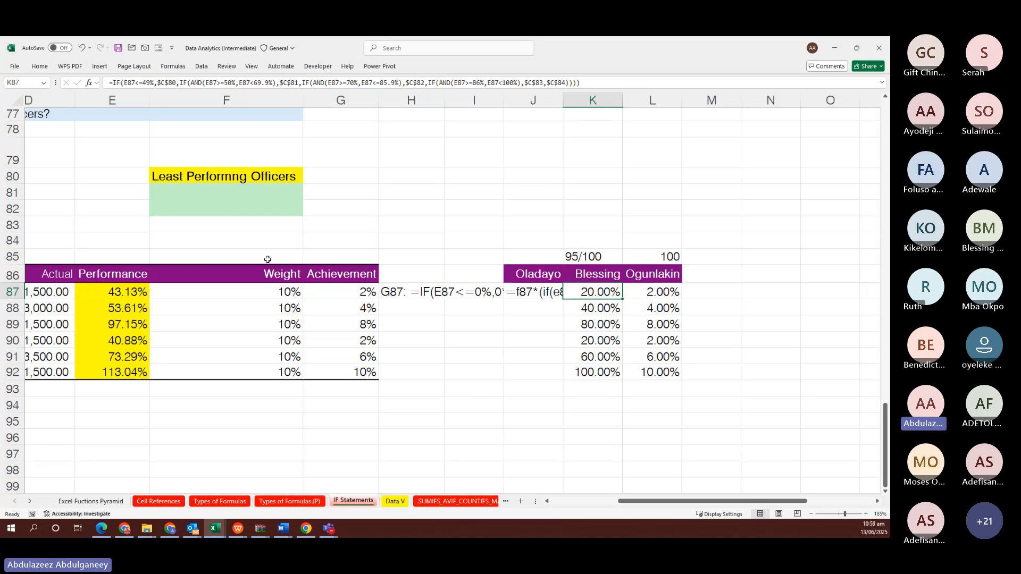
pyautogui.hscroll(-5, 269, 258)
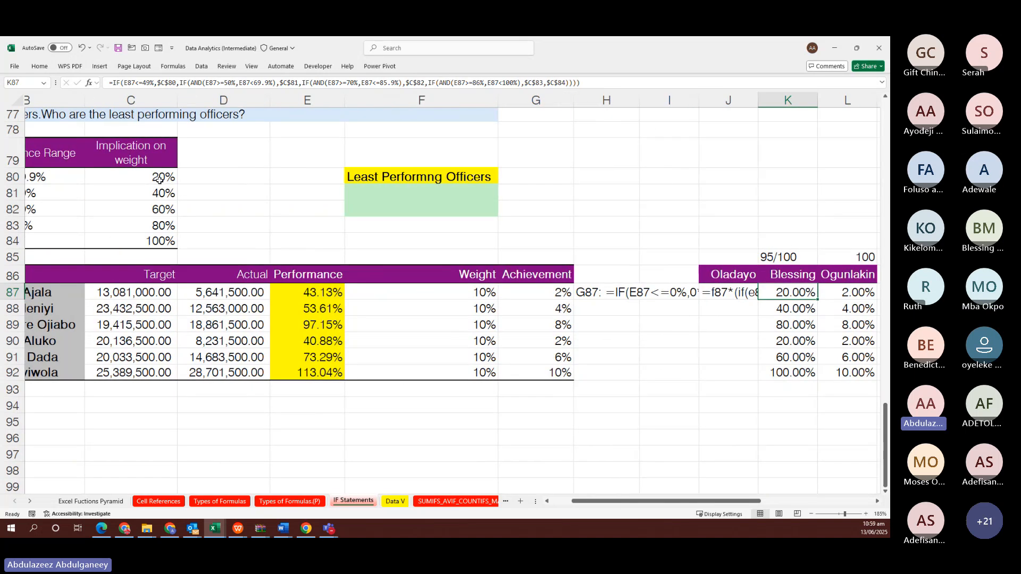
pyautogui.click(159, 180)
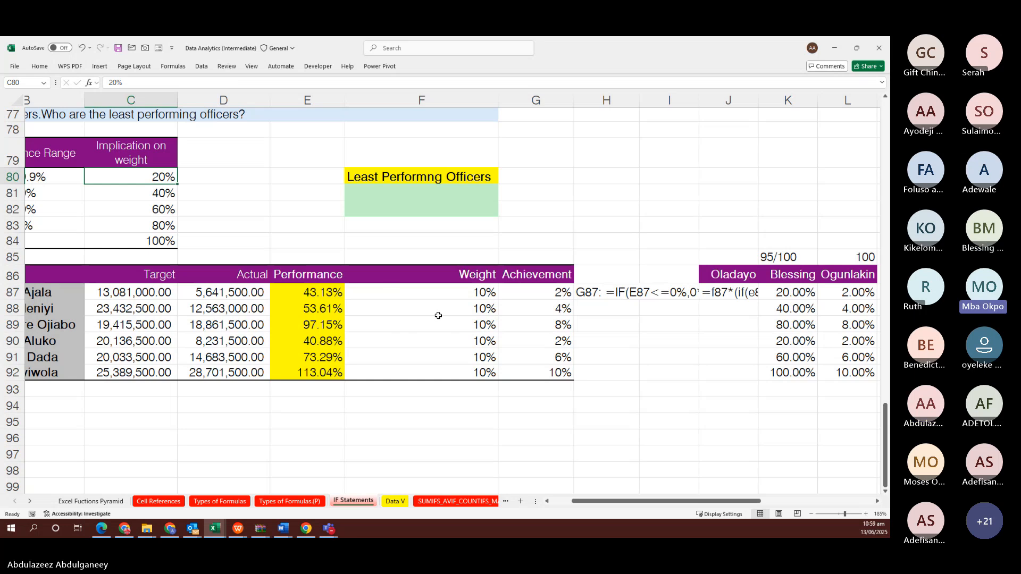
pyautogui.hscroll(1, 460, 293)
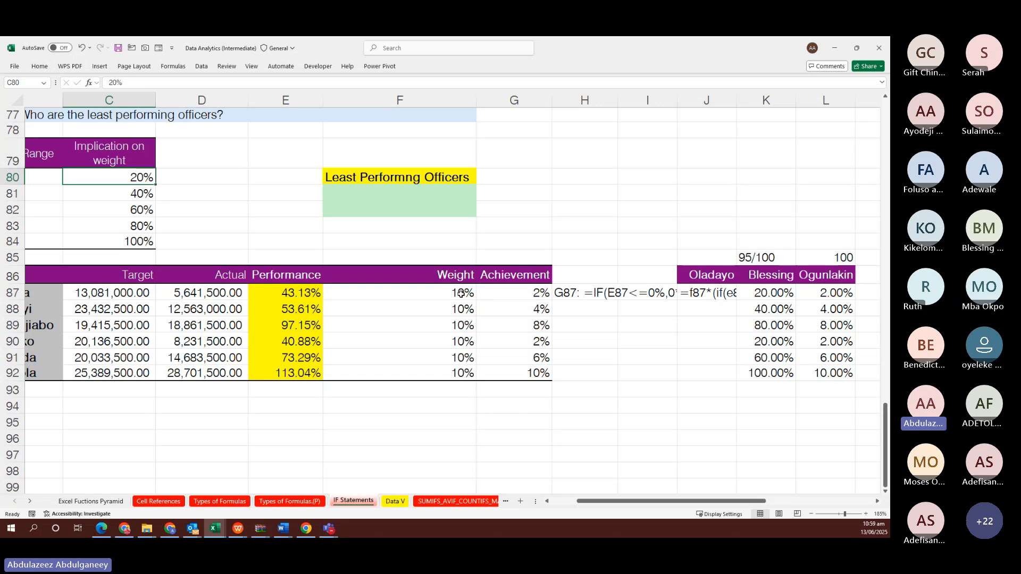
pyautogui.click(398, 501)
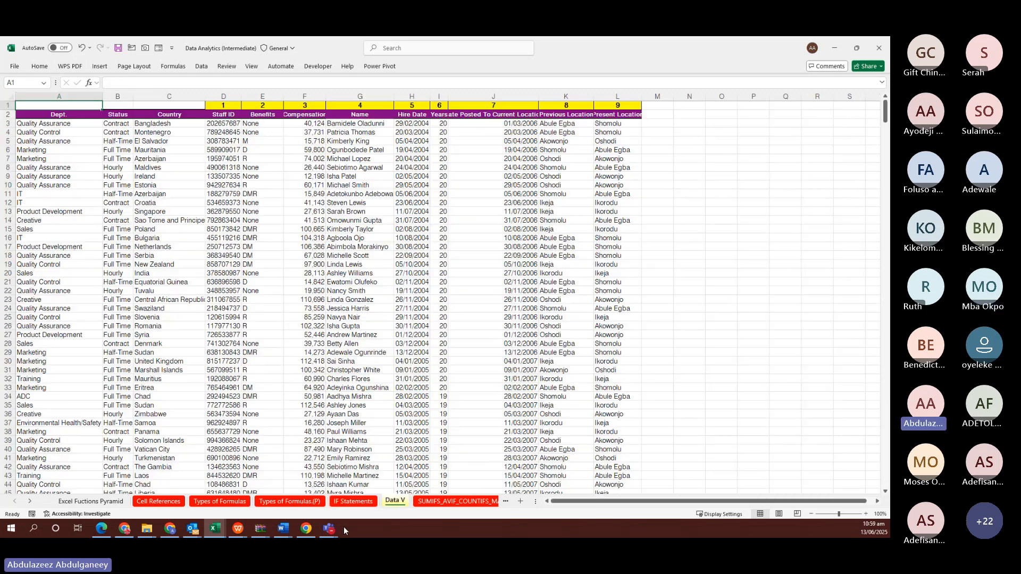
pyautogui.click(344, 502)
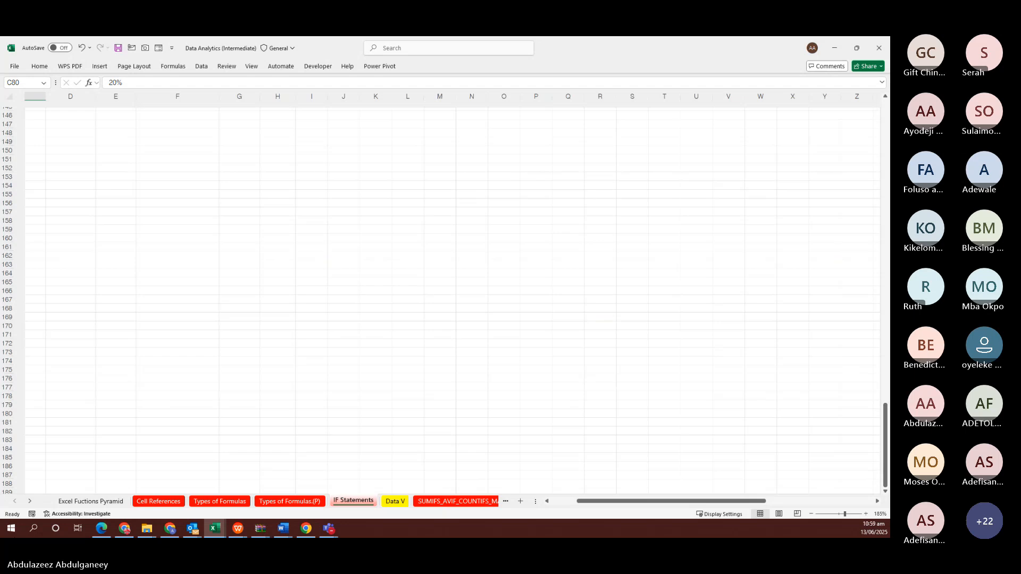
pyautogui.click(168, 321)
pyautogui.scroll(4, 169, 321)
pyautogui.scroll(6, 168, 321)
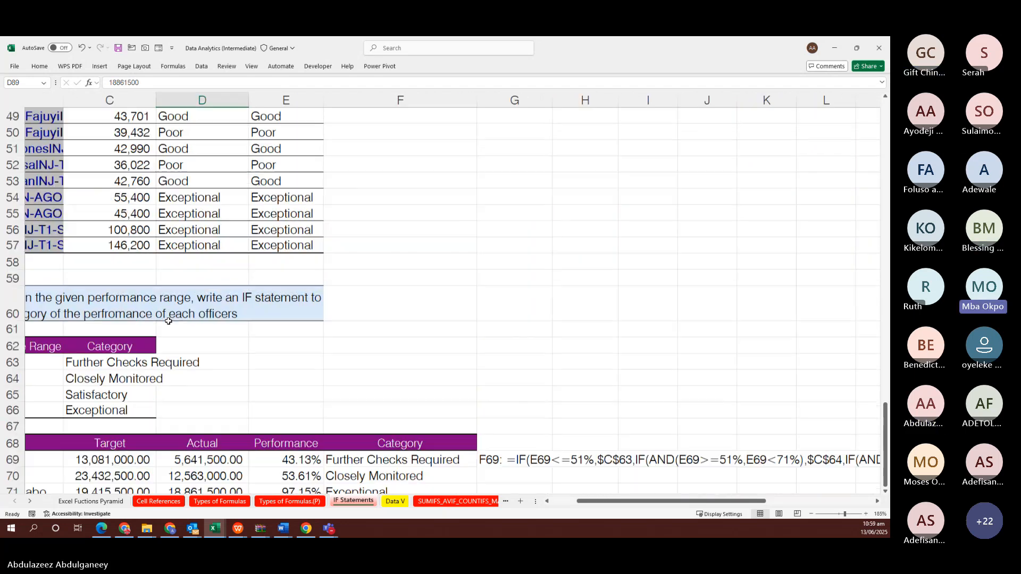
pyautogui.scroll(-10, 168, 321)
pyautogui.scroll(1, 169, 321)
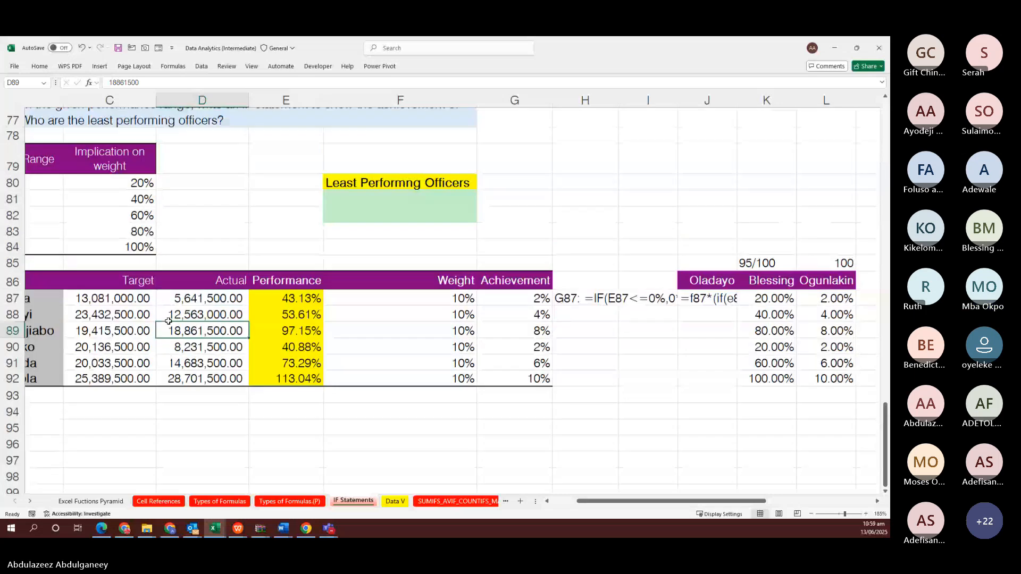
pyautogui.hscroll(-1, 168, 321)
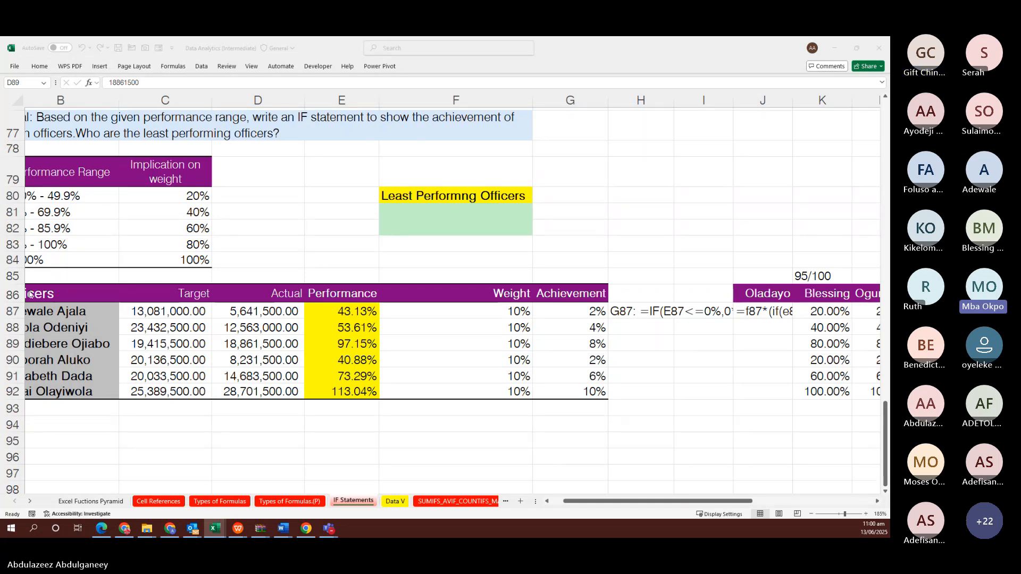
pyautogui.click(470, 213)
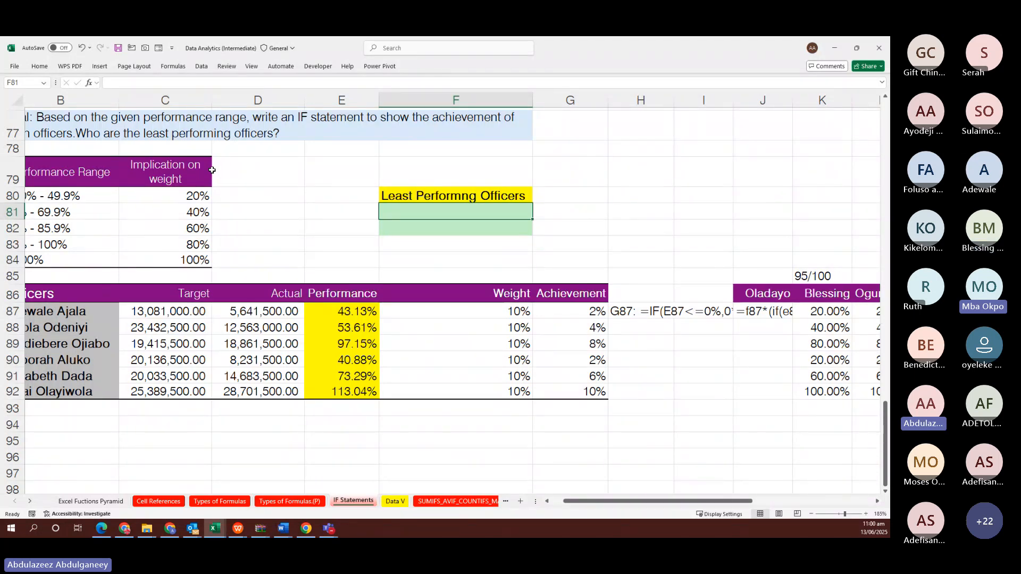
# Enter =FILTER(B87:B92,G87:G92=MIN(G87:G92)) in F81 to list the two 2% officers
pyautogui.write('=')
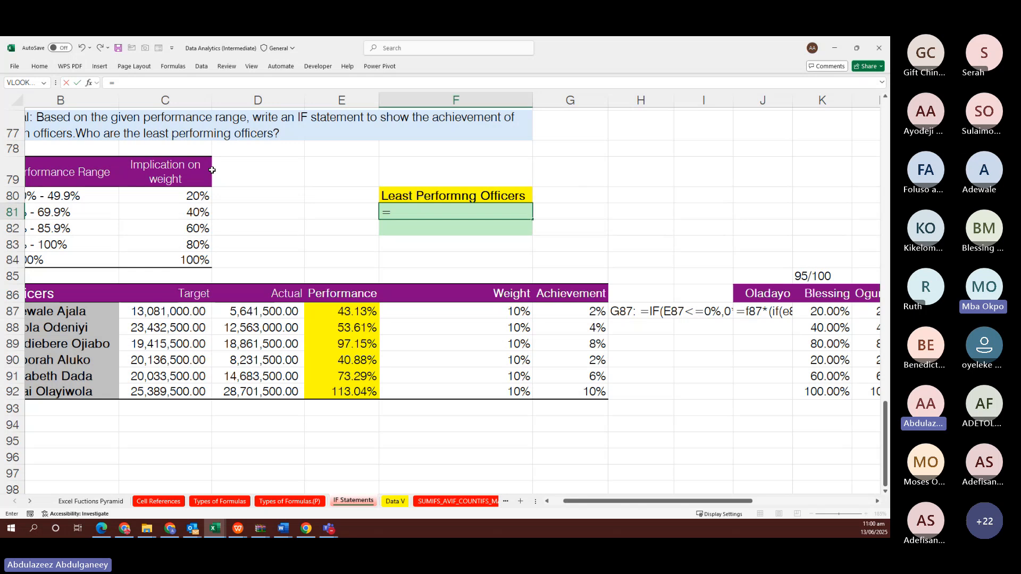
pyautogui.write('filter')
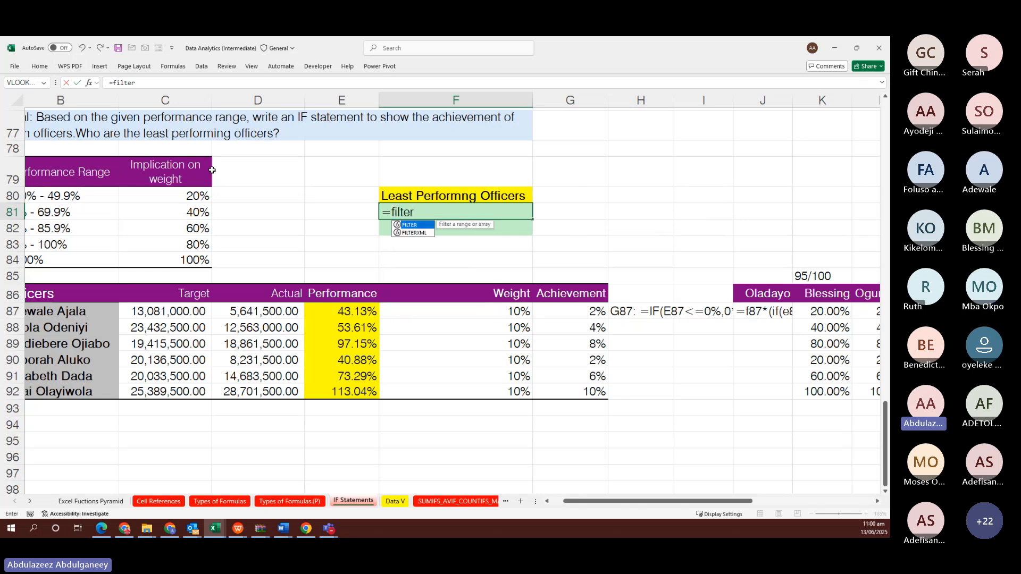
pyautogui.press('Tab')
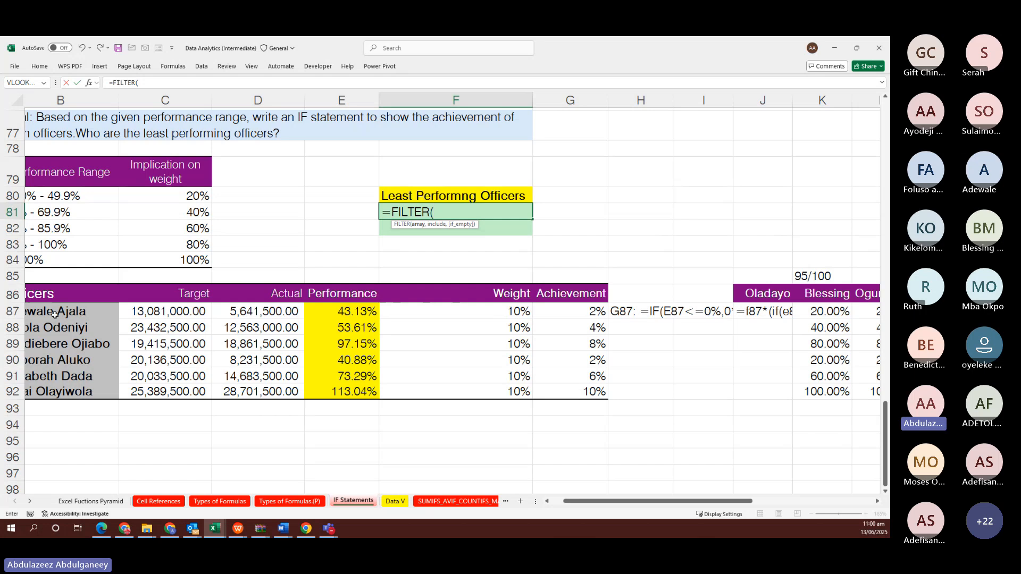
pyautogui.hscroll(-1, 68, 310)
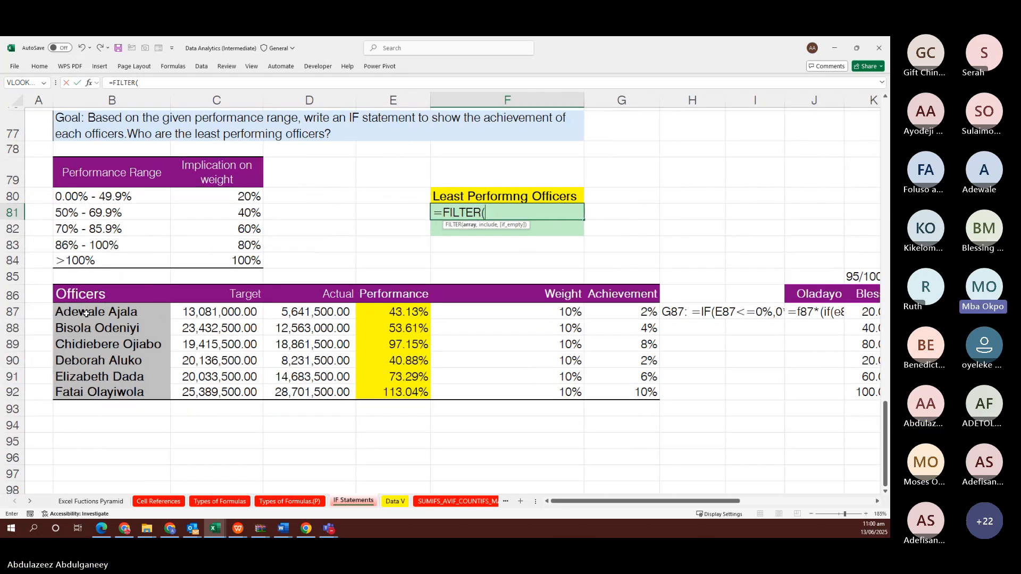
pyautogui.moveTo(68, 310); pyautogui.dragTo(84, 391)
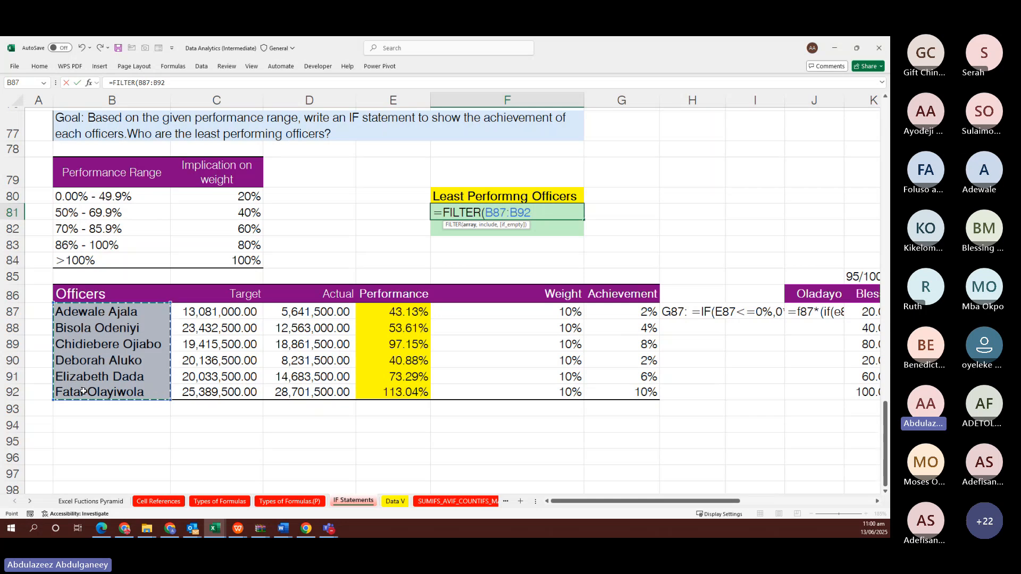
pyautogui.write(',')
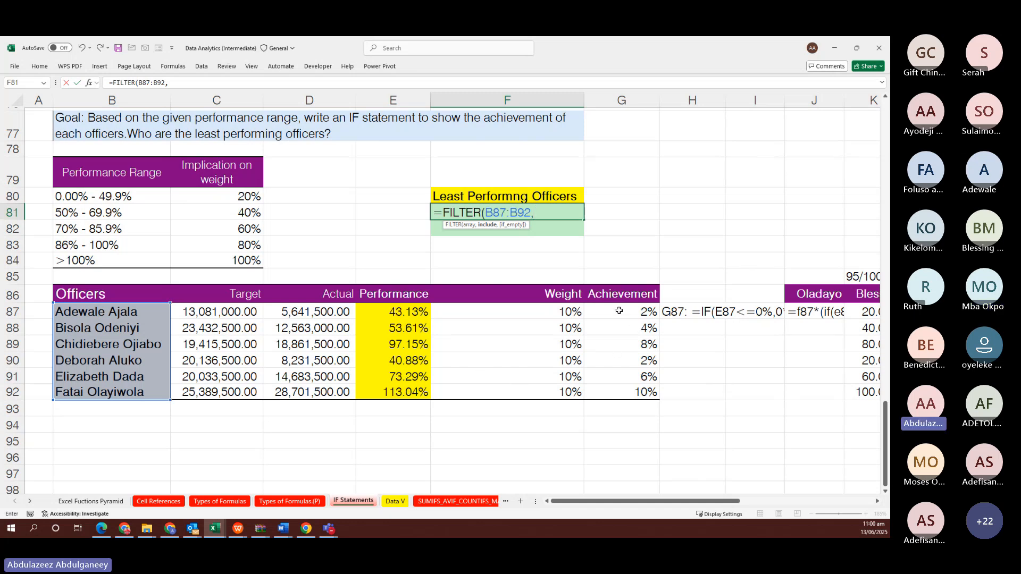
pyautogui.moveTo(619, 311); pyautogui.dragTo(619, 388)
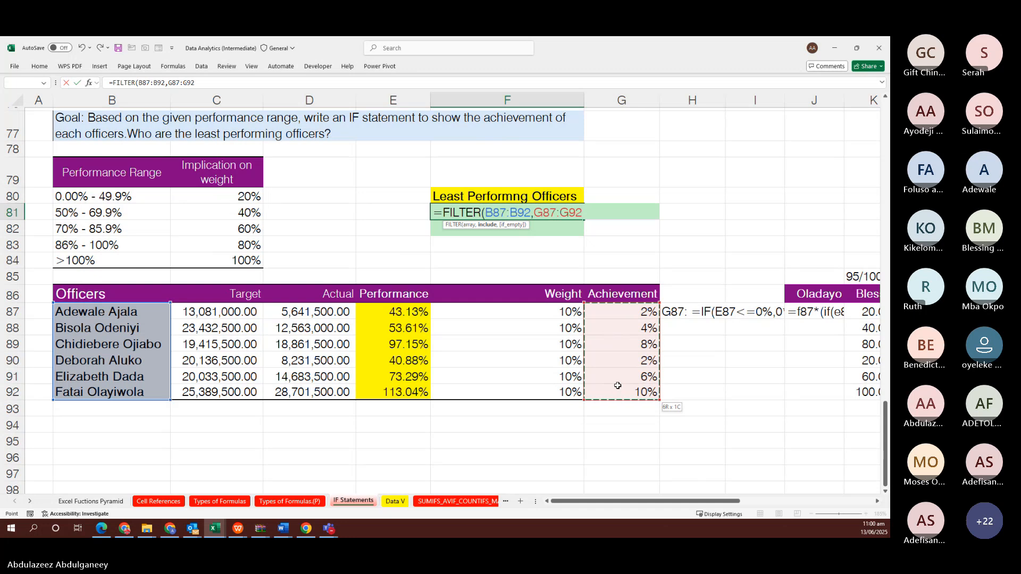
pyautogui.write('=')
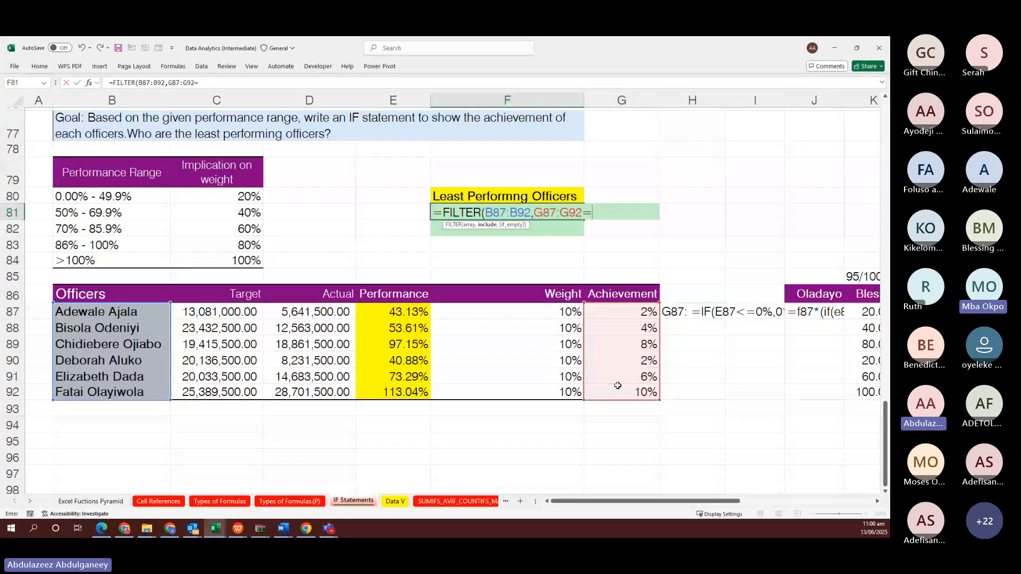
pyautogui.write('m')
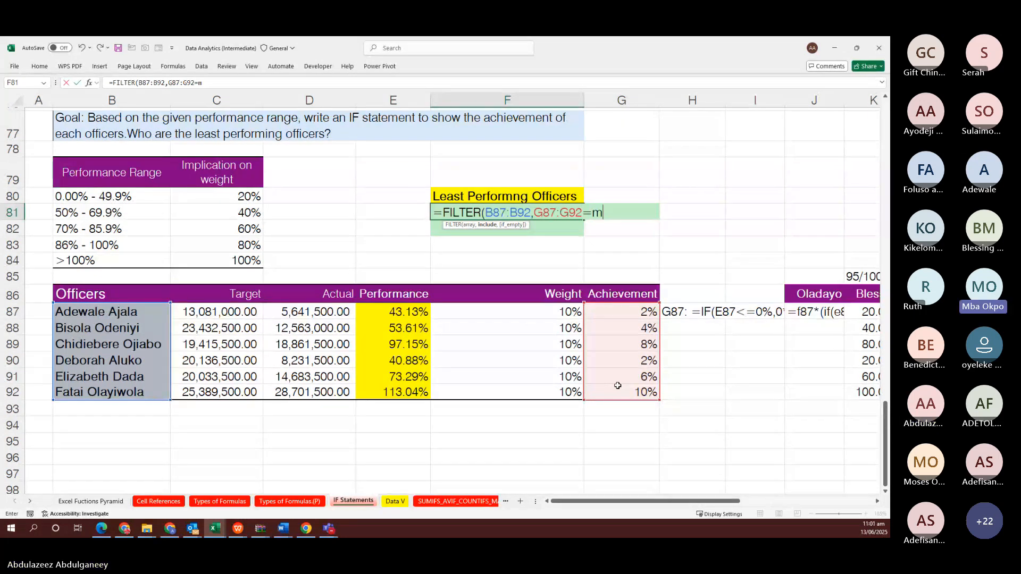
pyautogui.write('in')
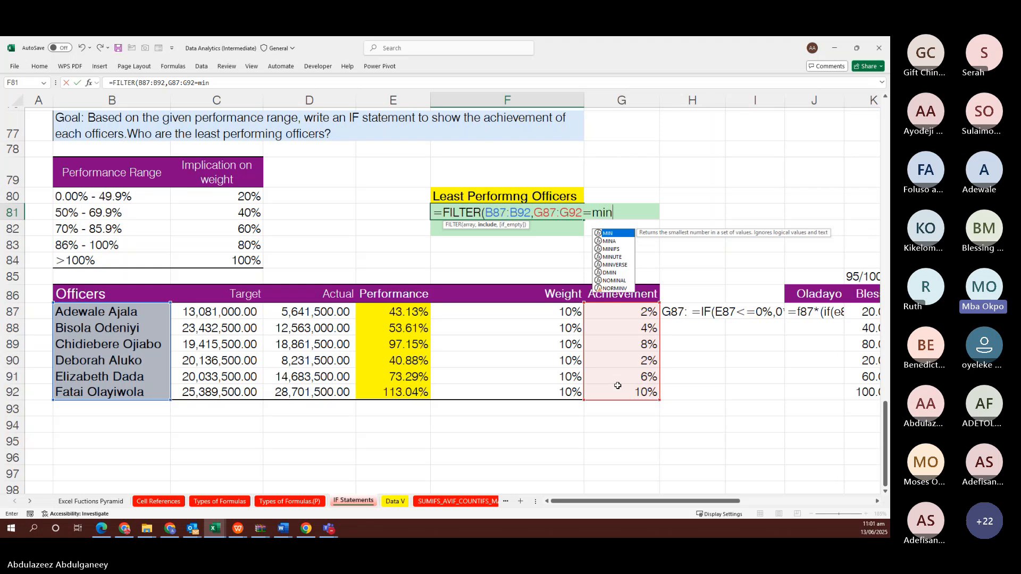
pyautogui.press('Tab')
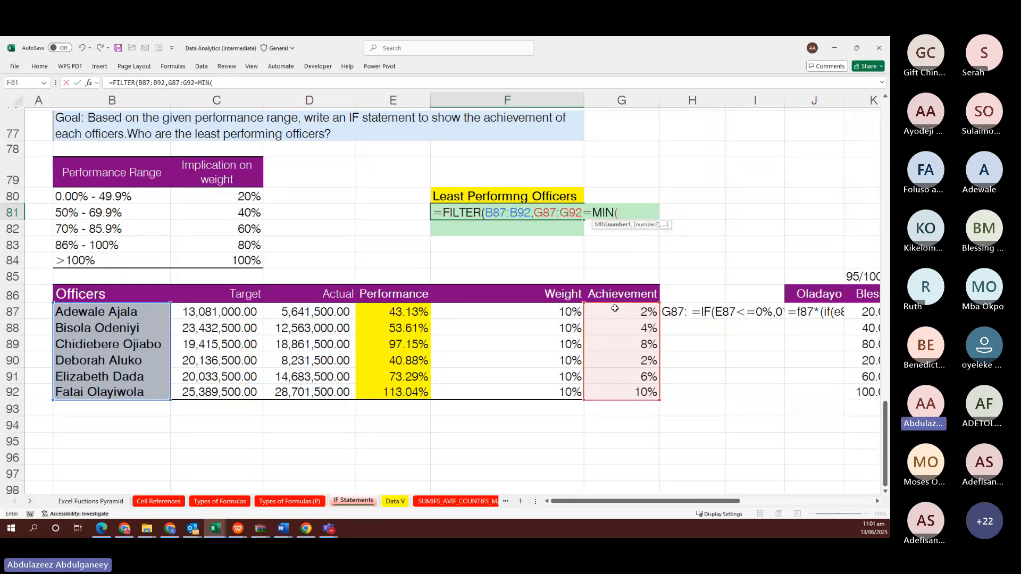
pyautogui.moveTo(614, 308); pyautogui.dragTo(615, 391)
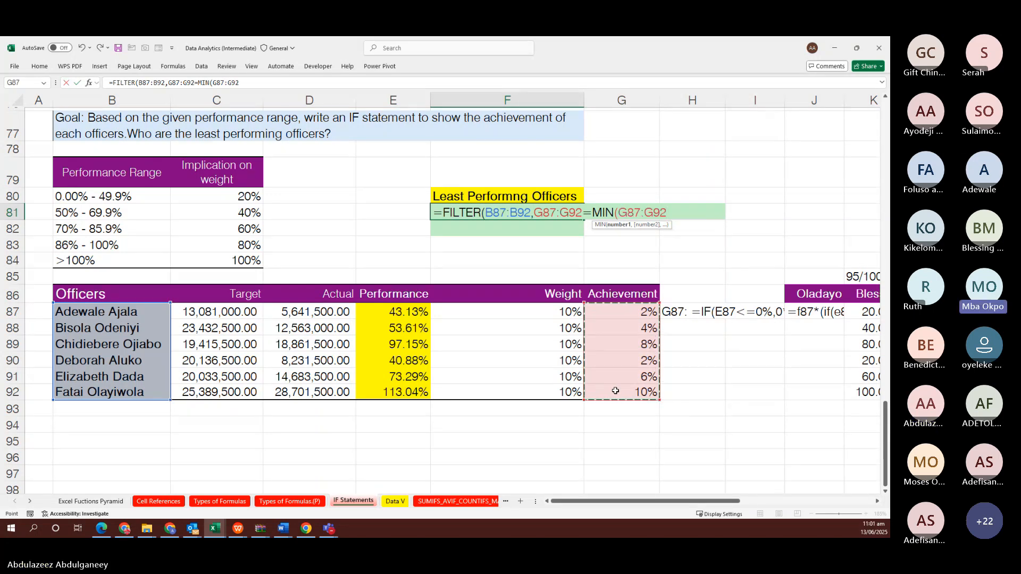
pyautogui.write('))')
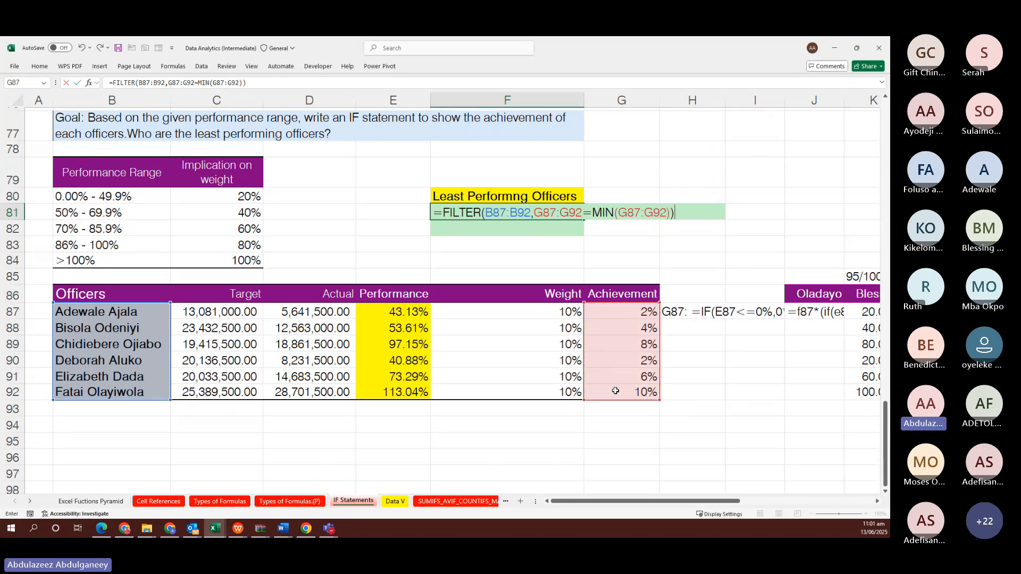
pyautogui.press('Return')
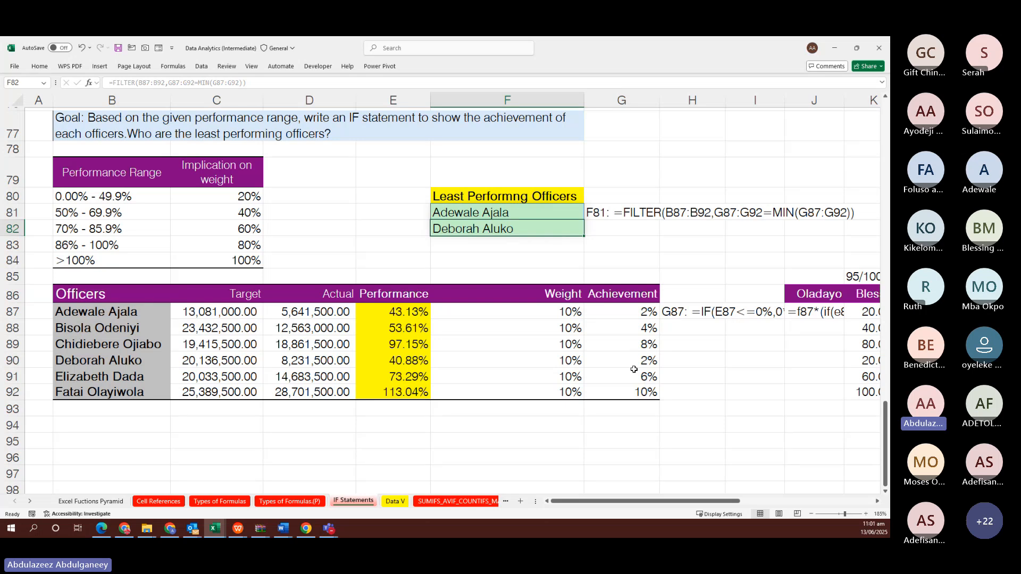
pyautogui.hscroll(2, 634, 369)
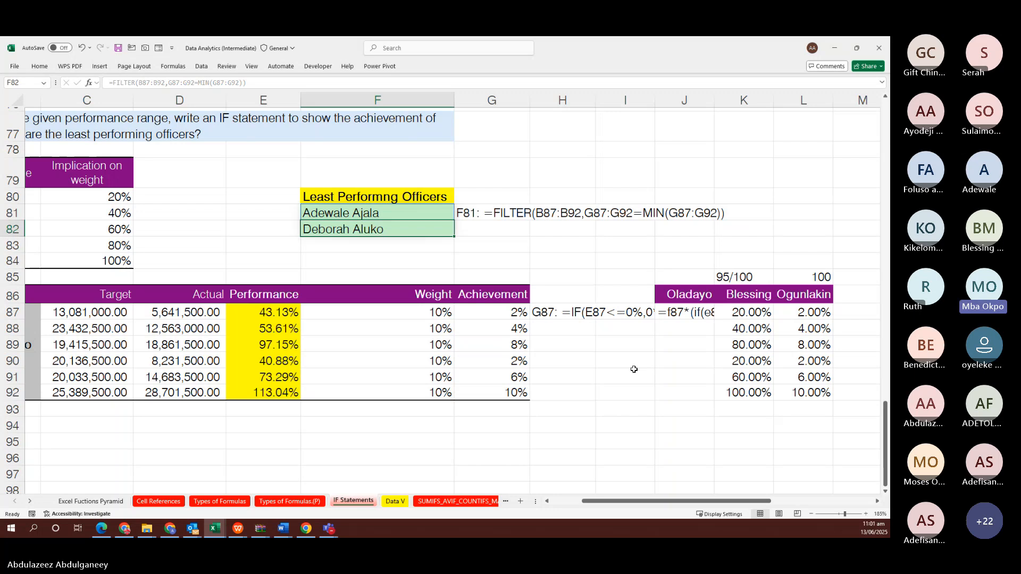
pyautogui.click(394, 501)
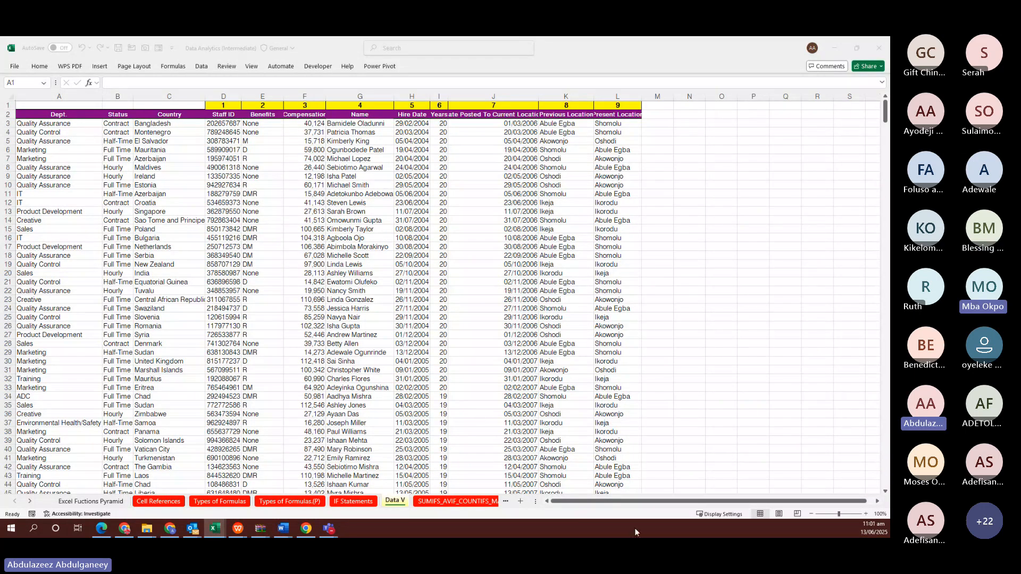
pyautogui.click(351, 503)
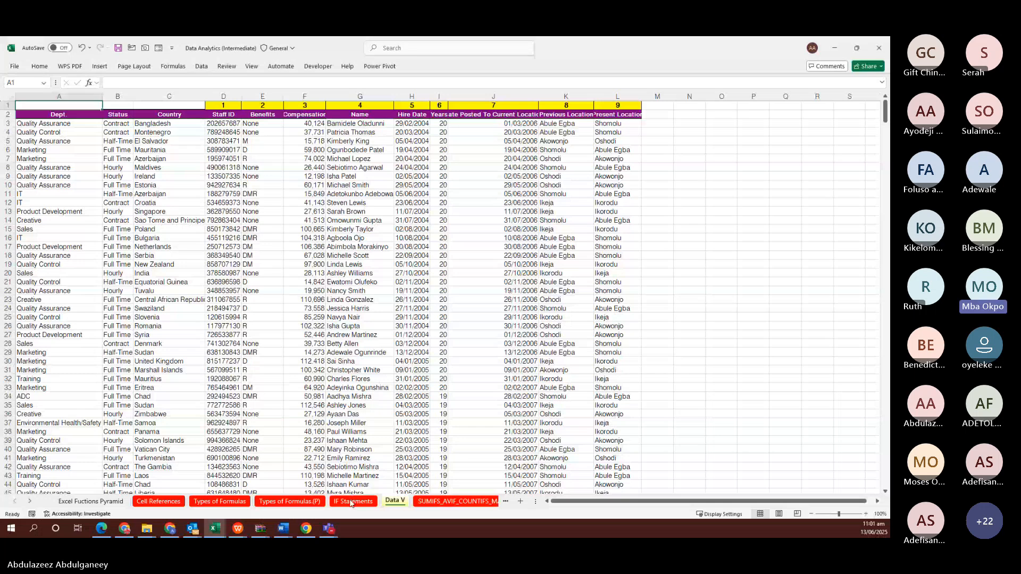
pyautogui.click(351, 502)
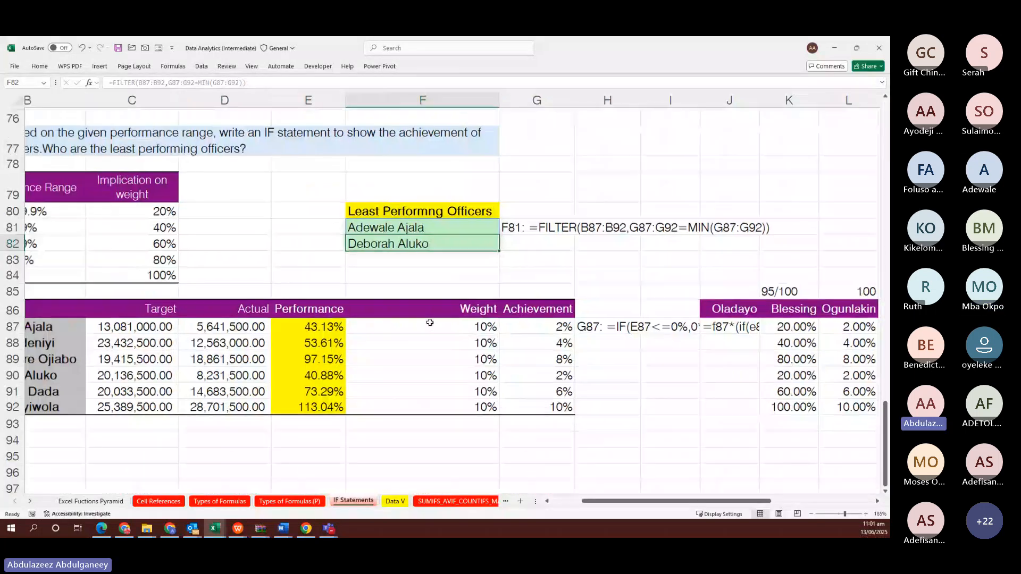
pyautogui.hscroll(1, 430, 322)
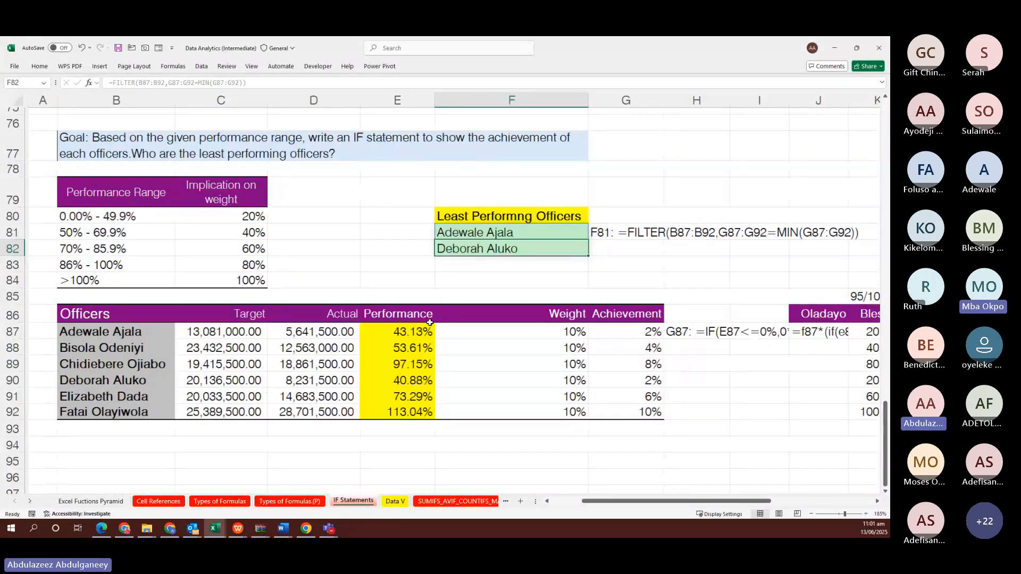
pyautogui.click(107, 133)
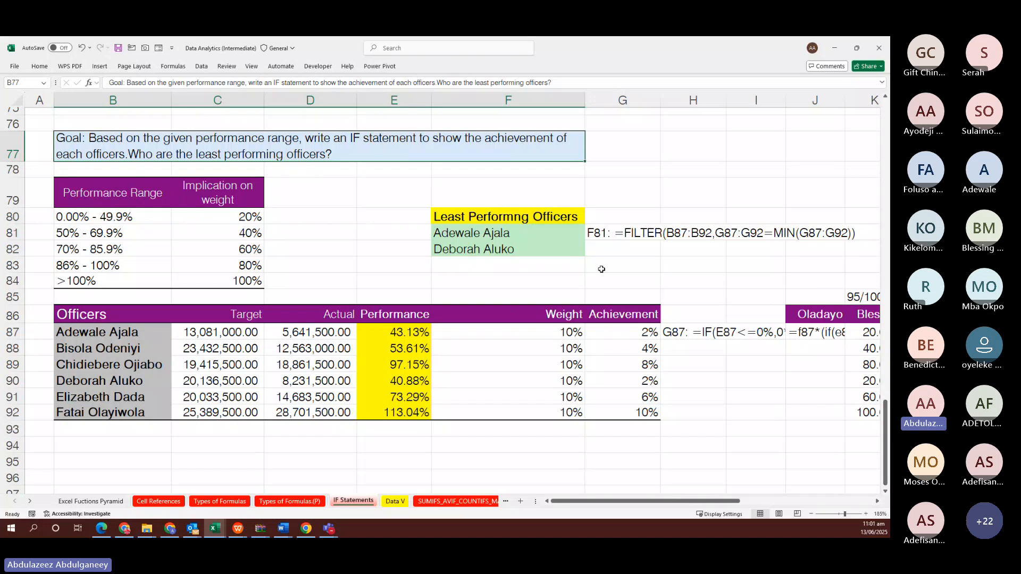
pyautogui.click(599, 294)
pyautogui.moveTo(627, 330); pyautogui.dragTo(644, 411)
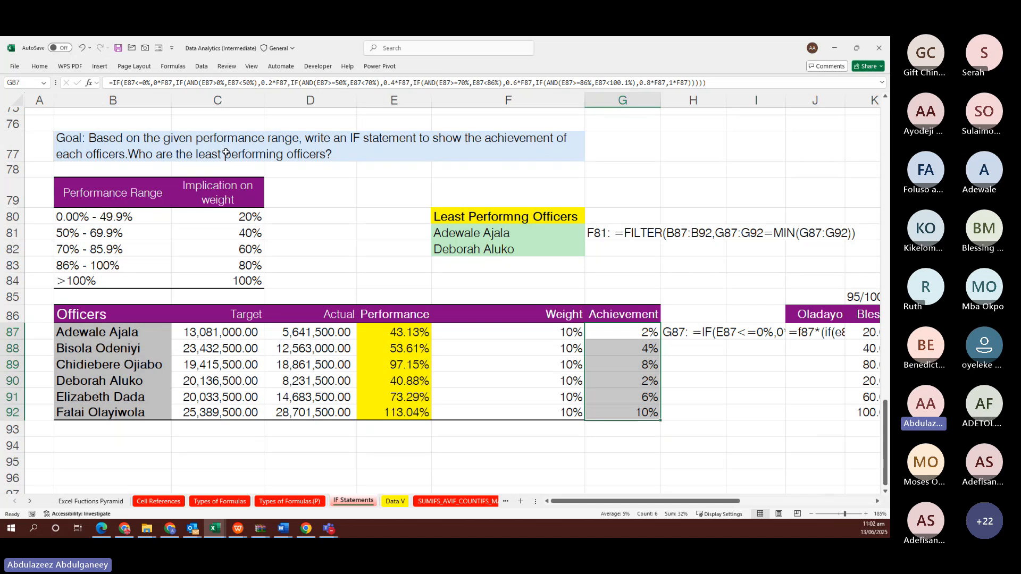
pyautogui.hscroll(1, 225, 154)
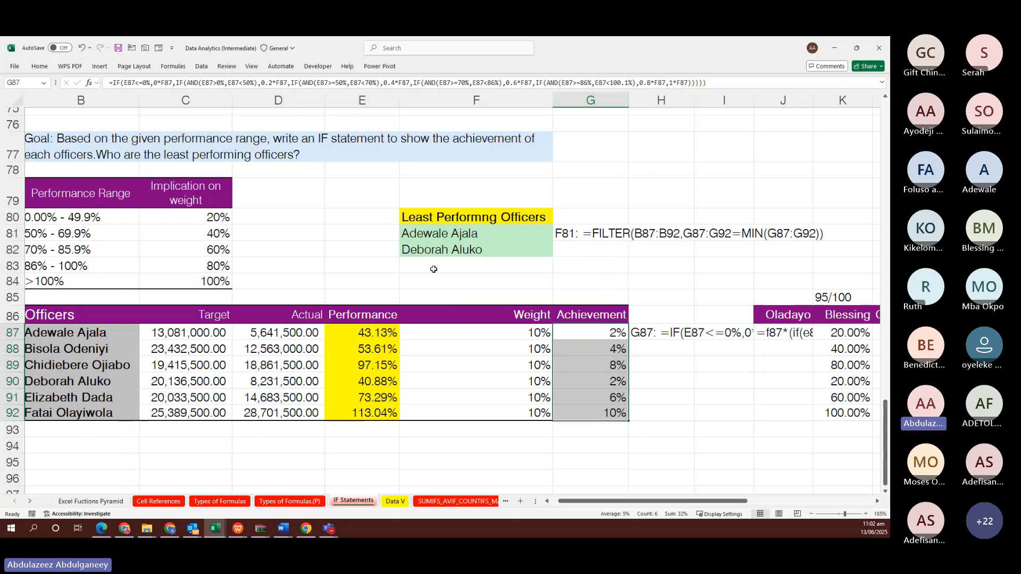
pyautogui.moveTo(65, 334); pyautogui.dragTo(63, 409)
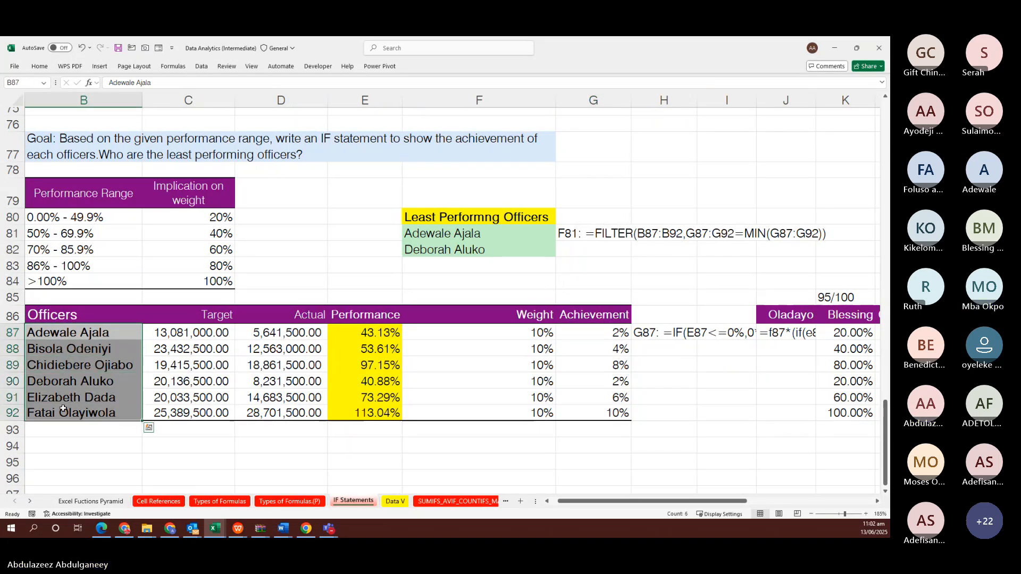
pyautogui.moveTo(589, 328); pyautogui.dragTo(597, 415)
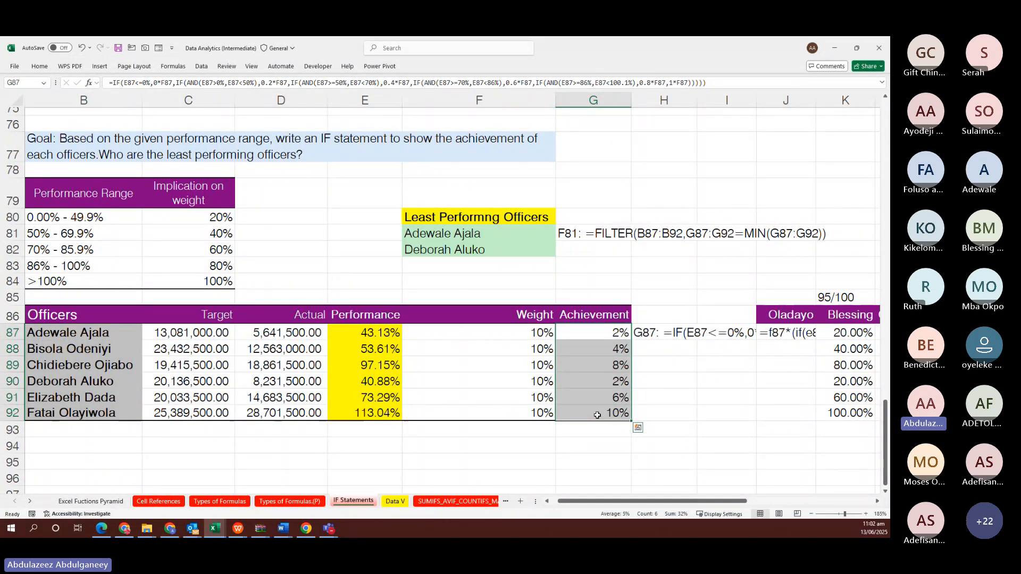
pyautogui.hscroll(1, 628, 430)
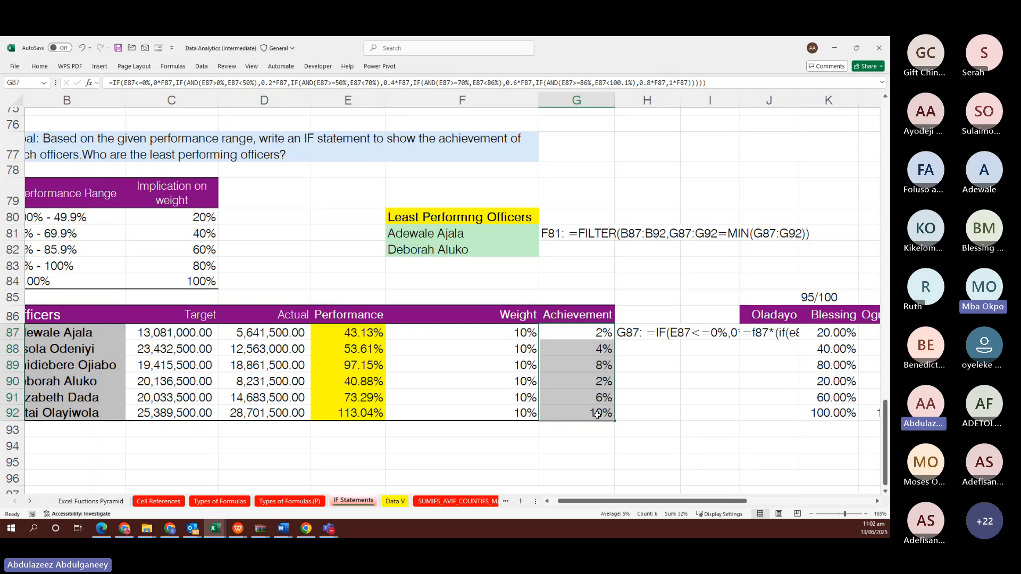
pyautogui.click(650, 443)
# Enter =FILTER(B87:B92,G87:G92=MIN(G87:G92)) in H94, spilling the two 2% officers into H94:H95
pyautogui.write('=')
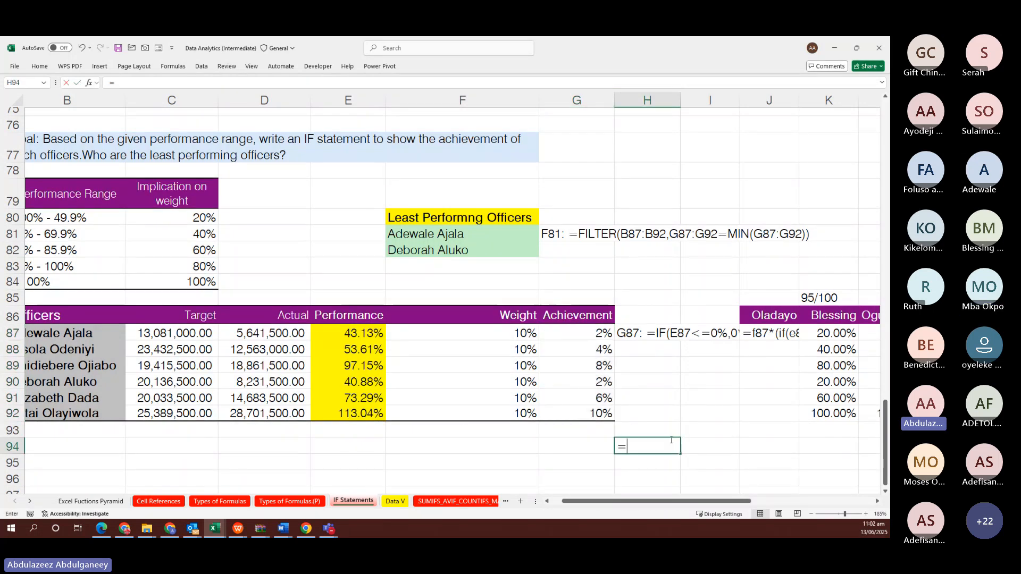
pyautogui.write('fil')
pyautogui.doubleClick(647, 460)
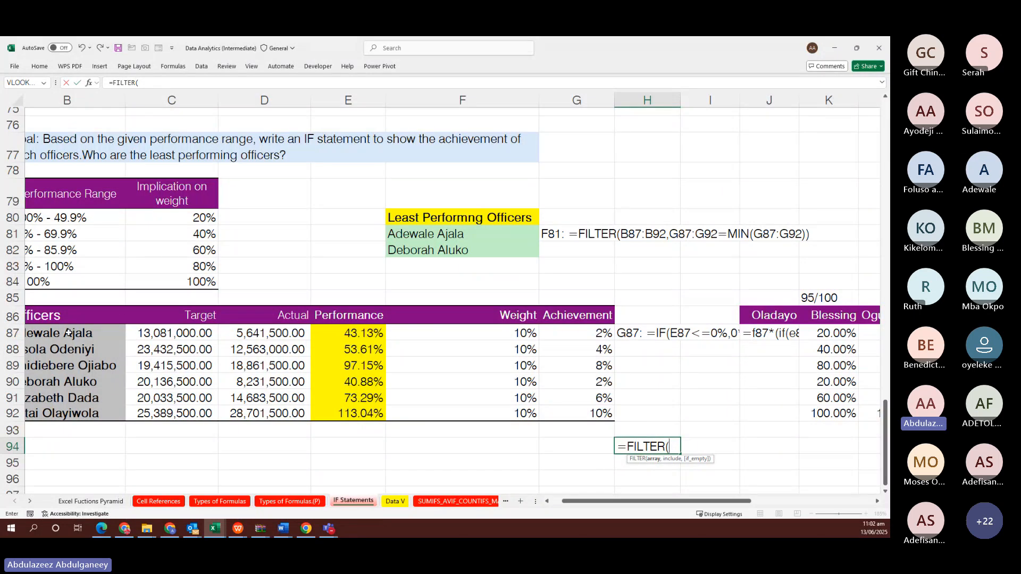
pyautogui.moveTo(68, 332); pyautogui.dragTo(75, 418)
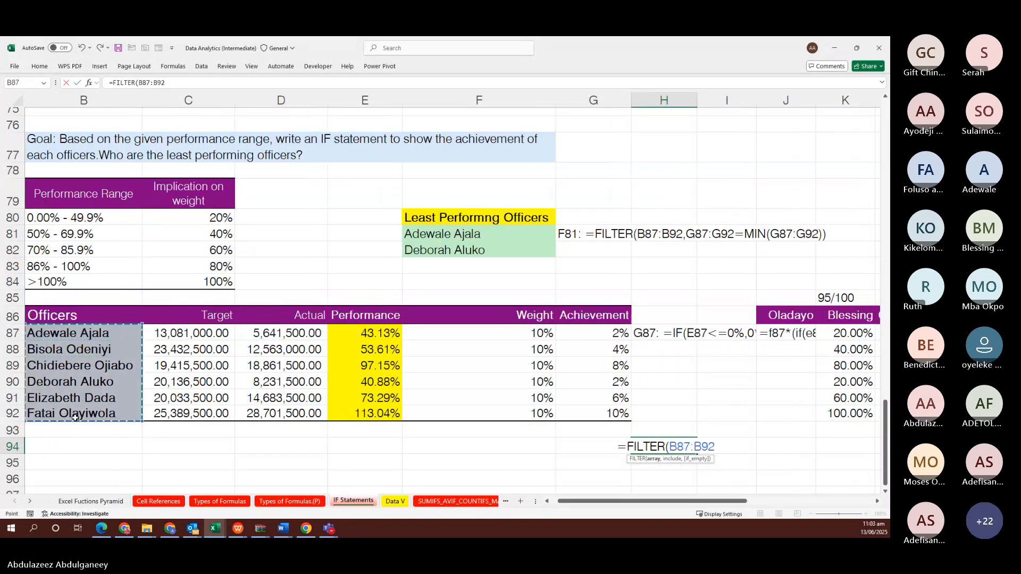
pyautogui.write(',')
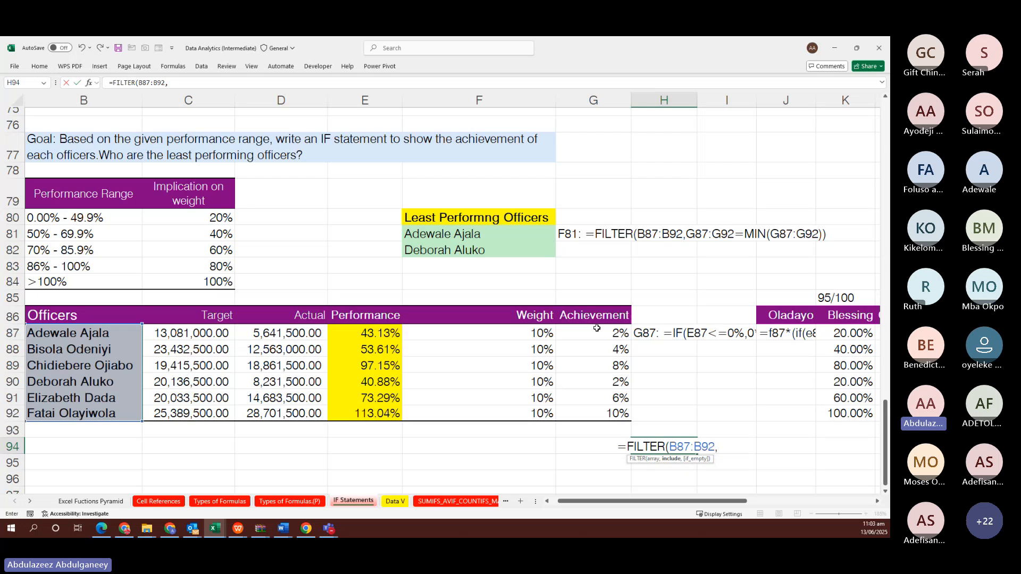
pyautogui.moveTo(596, 333); pyautogui.dragTo(598, 414)
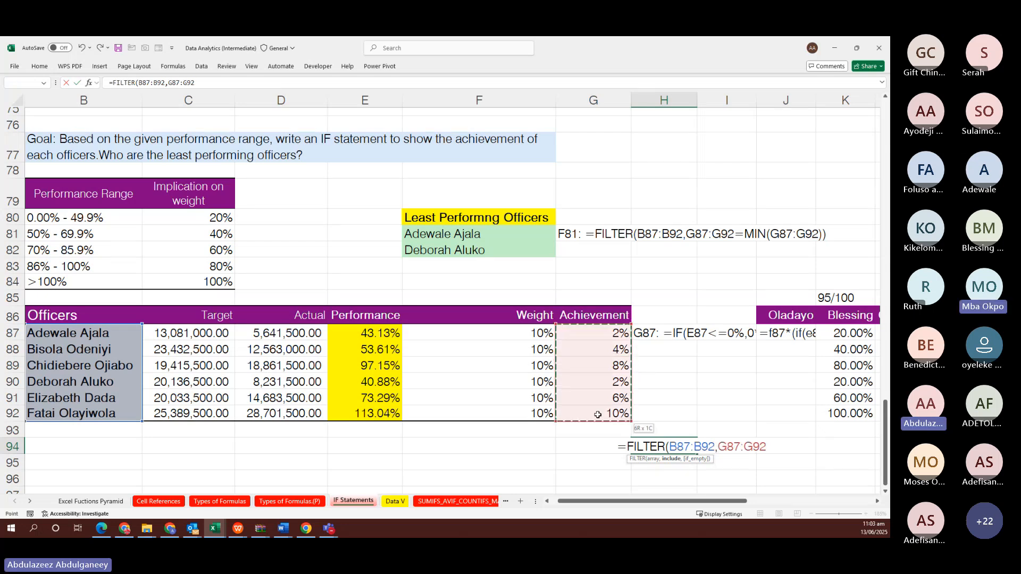
pyautogui.write('=')
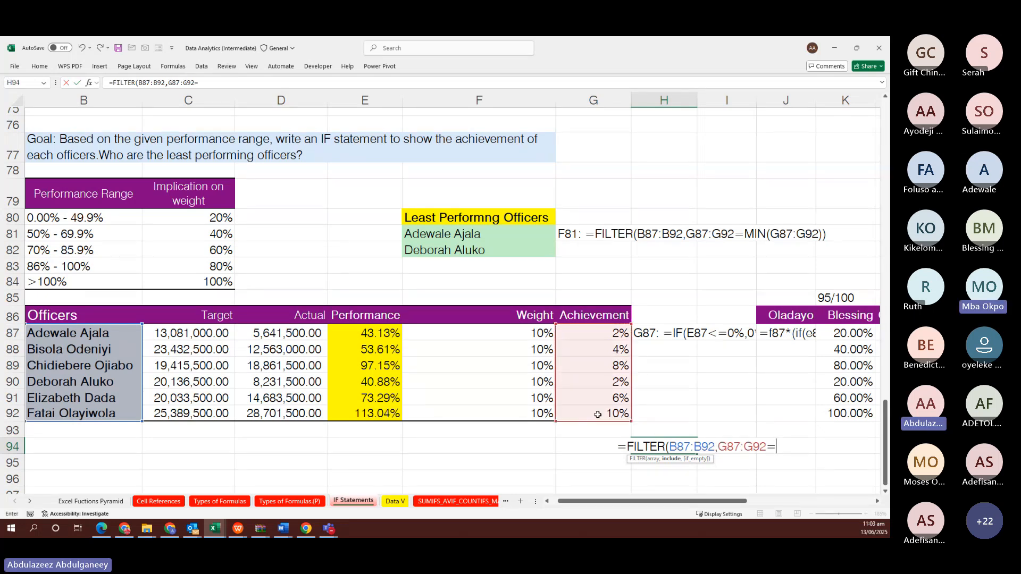
pyautogui.write('min')
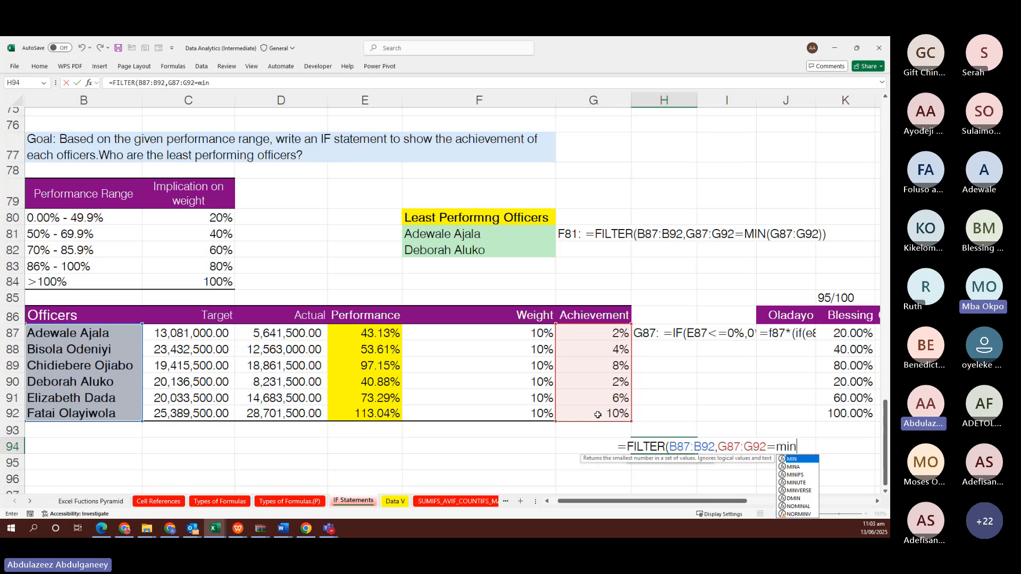
pyautogui.press('Tab')
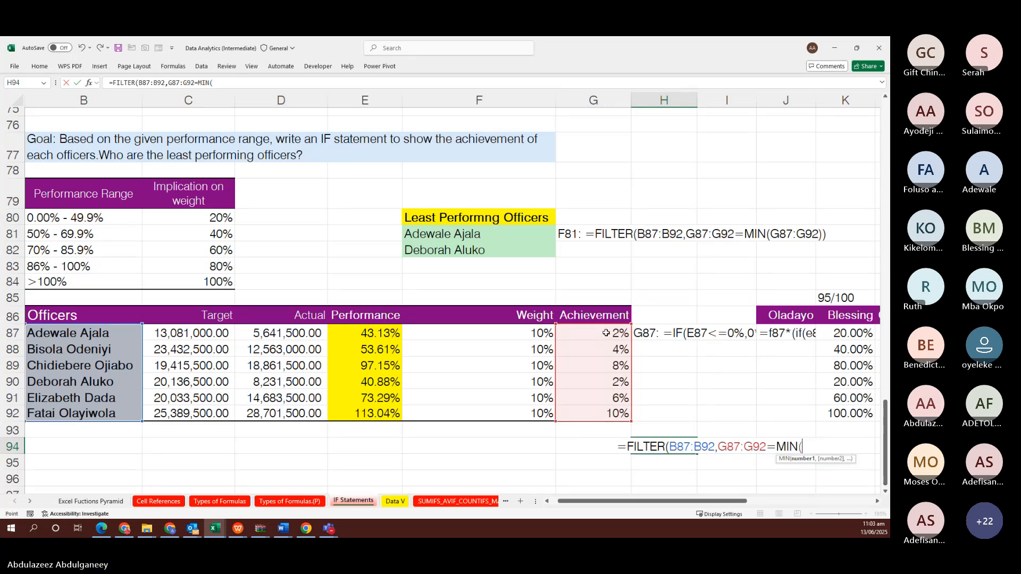
pyautogui.moveTo(606, 333); pyautogui.dragTo(603, 411)
pyautogui.write('))')
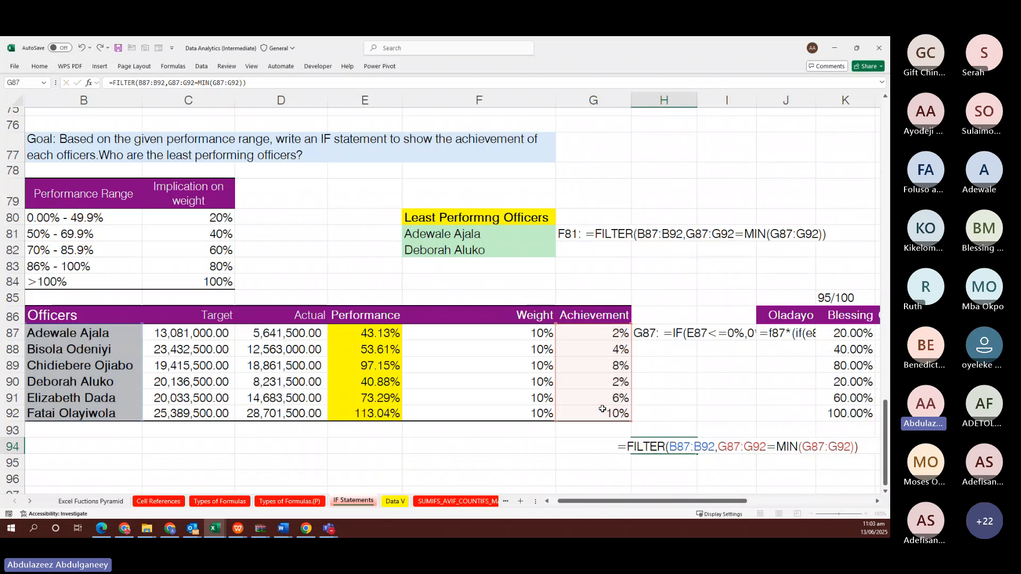
pyautogui.press('Return')
pyautogui.scroll(-1, 723, 450)
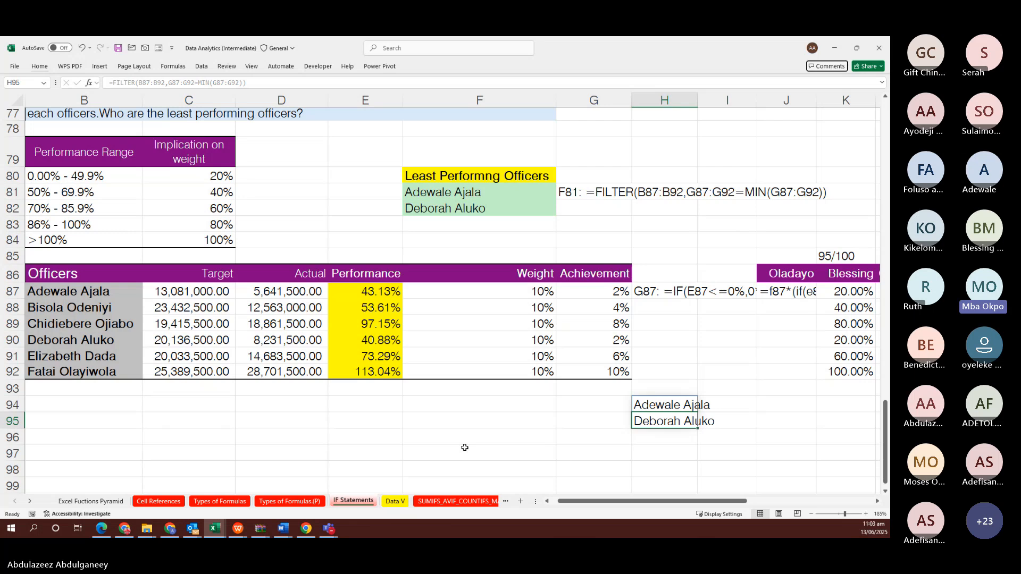
# Return to the Excel workbook and show the Data V staff table sheet
pyautogui.hotkey('alt', 'Tab')
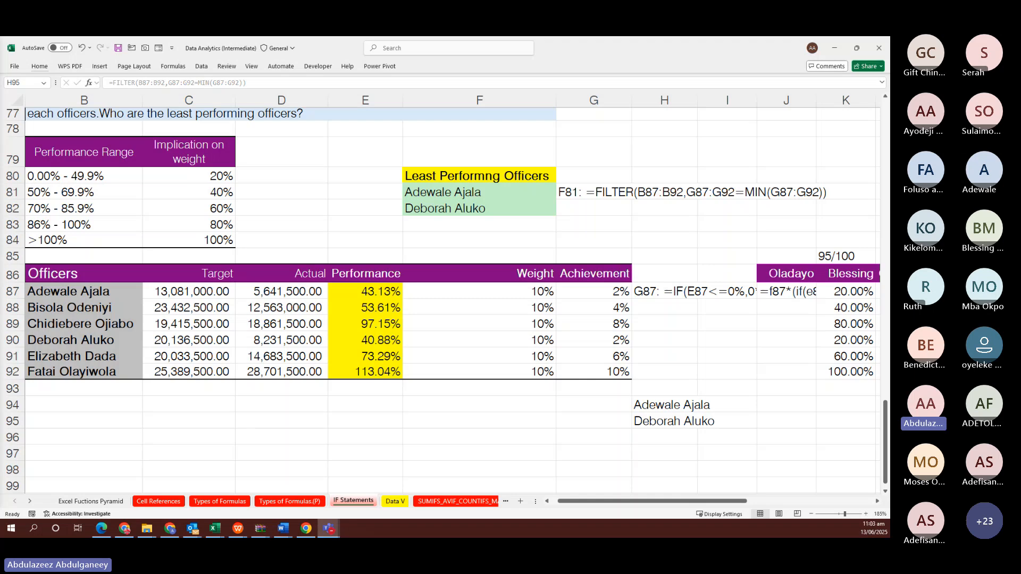
pyautogui.click(397, 502)
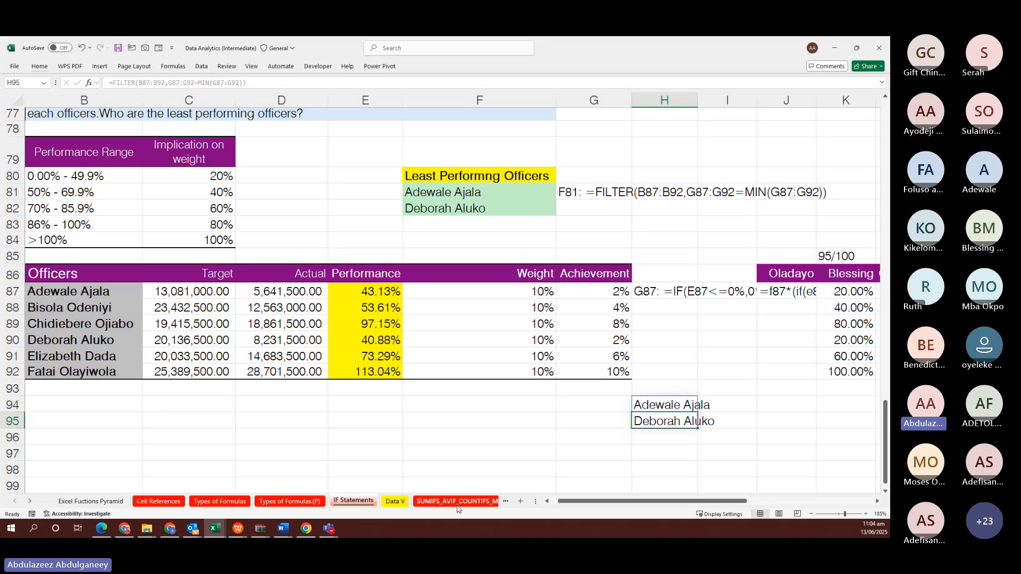
pyautogui.click(393, 501)
# Scroll the Data V staff table to view its Name, Years and location columns
pyautogui.scroll(-3, 406, 324)
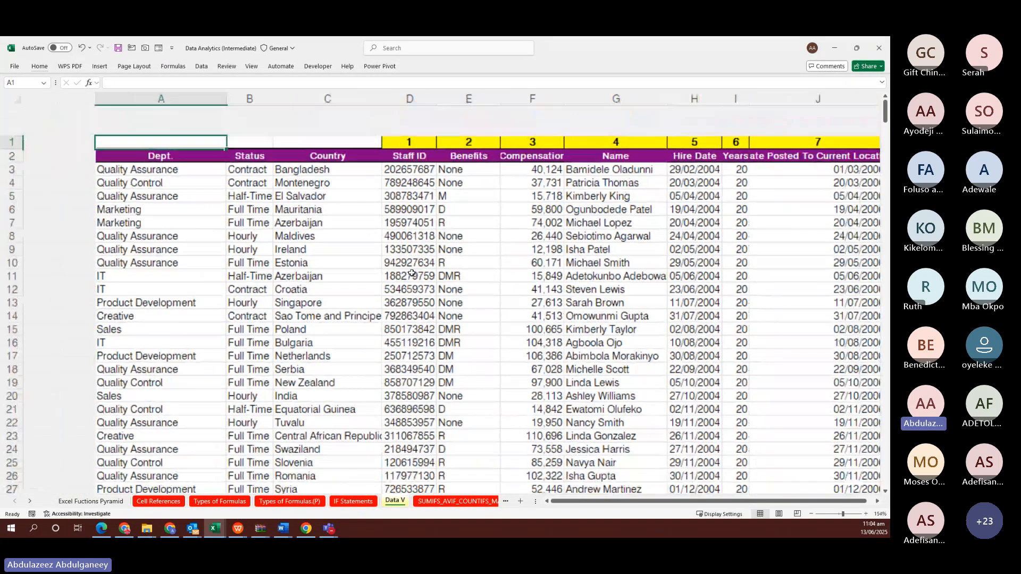
pyautogui.scroll(-2, 411, 273)
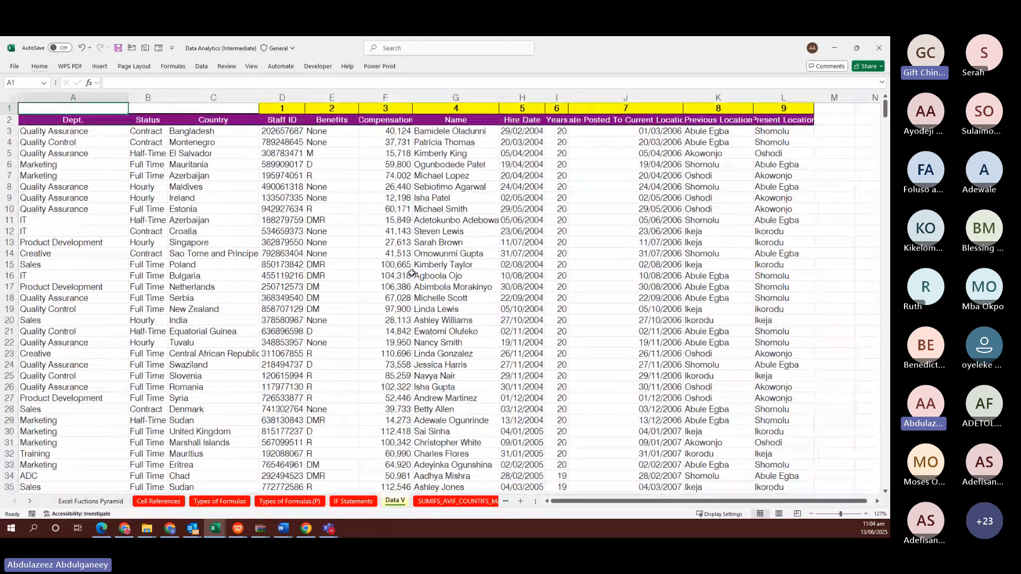
pyautogui.scroll(1, 411, 272)
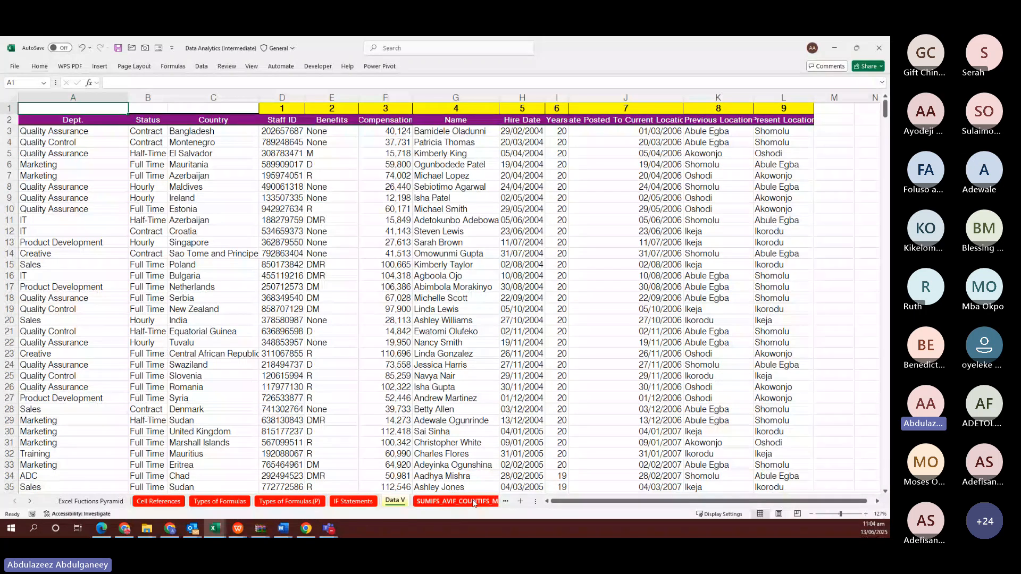
pyautogui.click(474, 503)
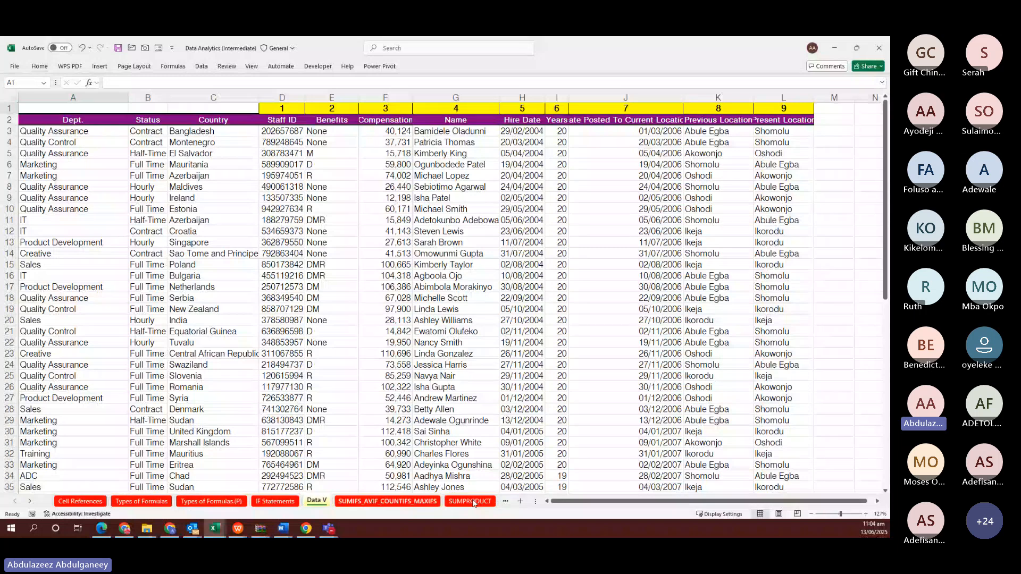
pyautogui.keyDown('ctrl'); pyautogui.scroll(1, 351, 287); pyautogui.keyUp('ctrl')
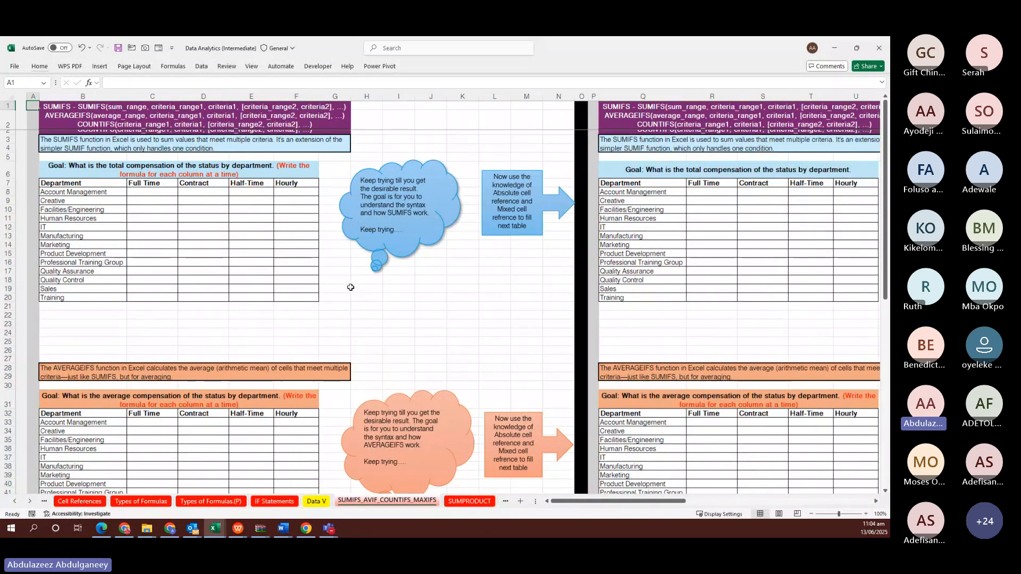
pyautogui.keyDown('ctrl'); pyautogui.scroll(4, 350, 287); pyautogui.keyUp('ctrl')
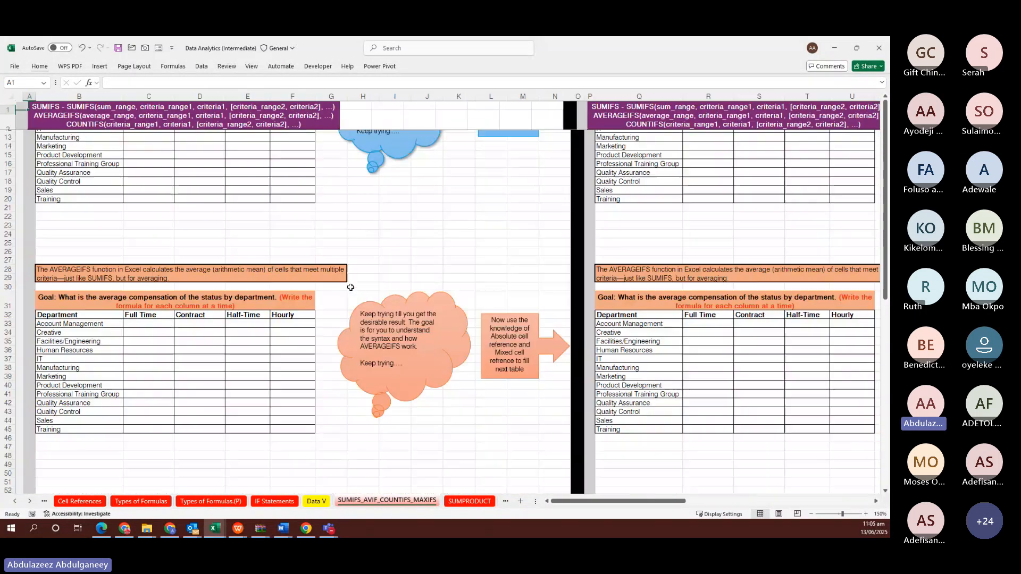
pyautogui.scroll(-1, 350, 287)
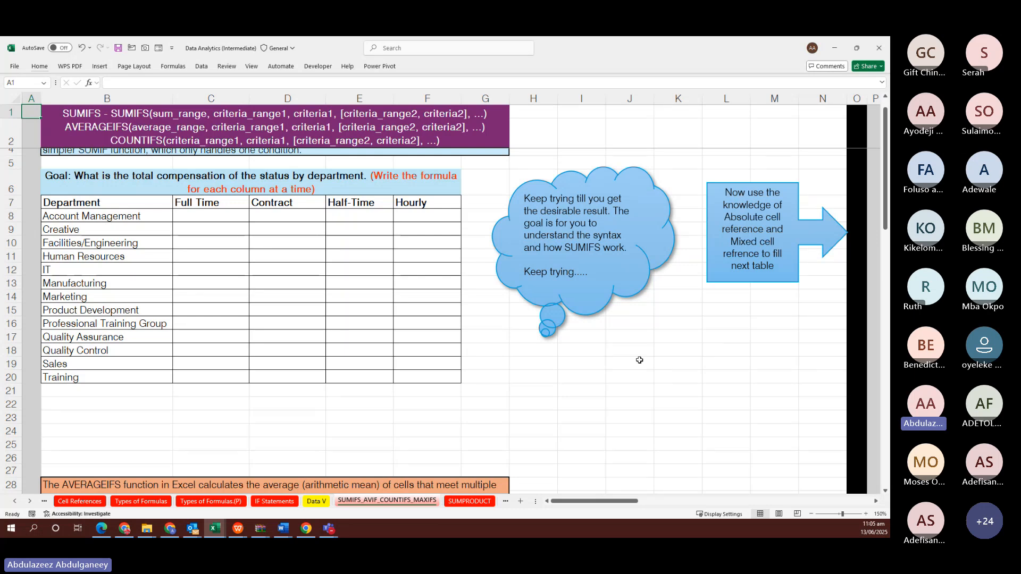
pyautogui.click(676, 351)
pyautogui.hscroll(2, 682, 351)
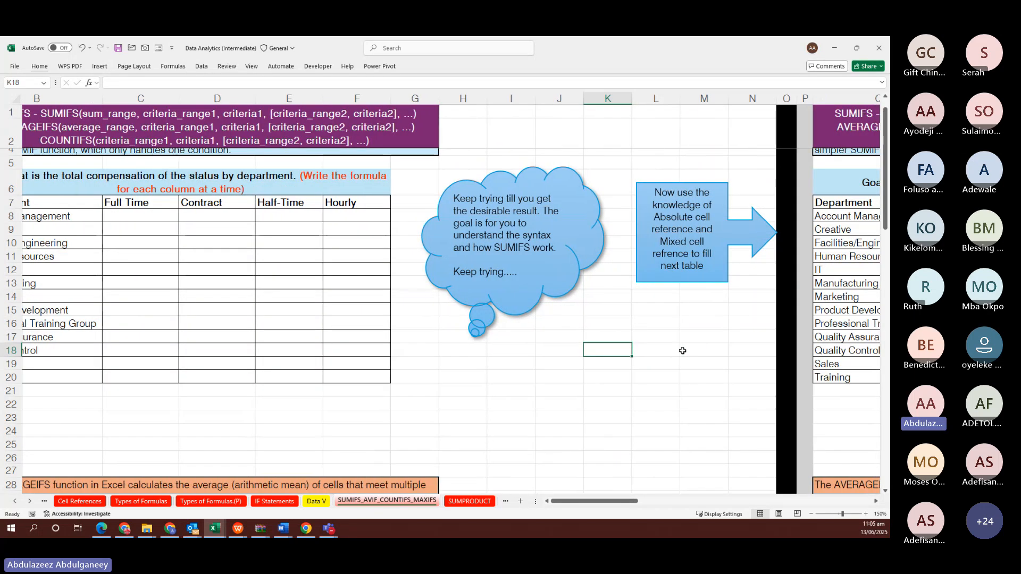
pyautogui.hscroll(1, 682, 351)
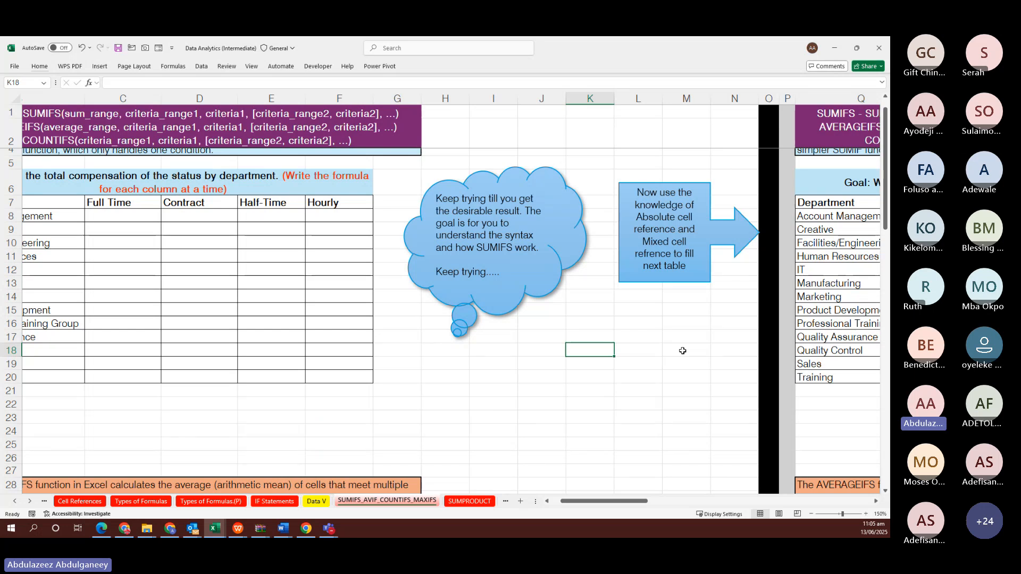
# Write the SUMIF argument syntax in K18 as plain text without the leading equals sign
pyautogui.write('=sumif')
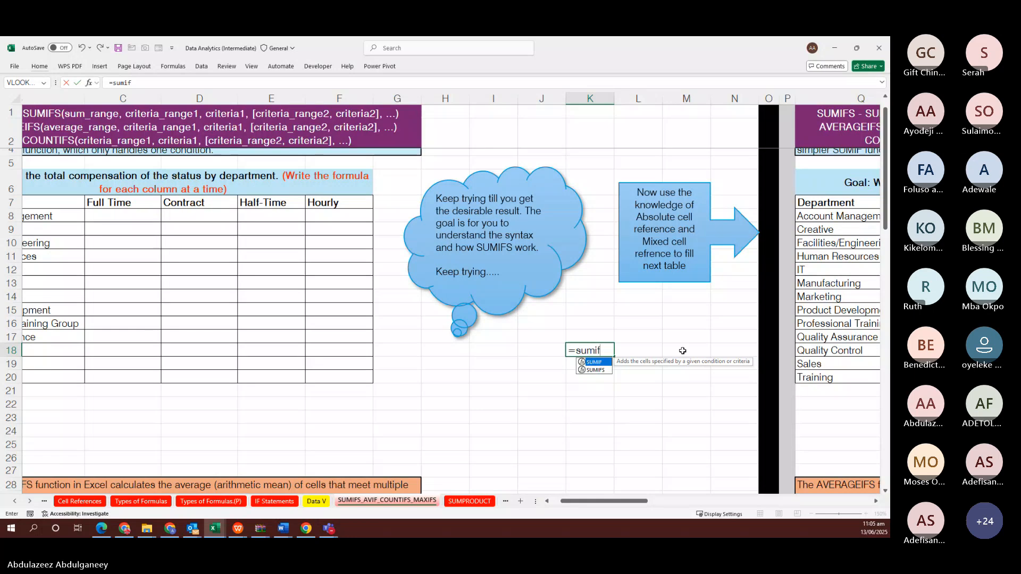
pyautogui.hotkey('ctrl', 'shift', 'a')
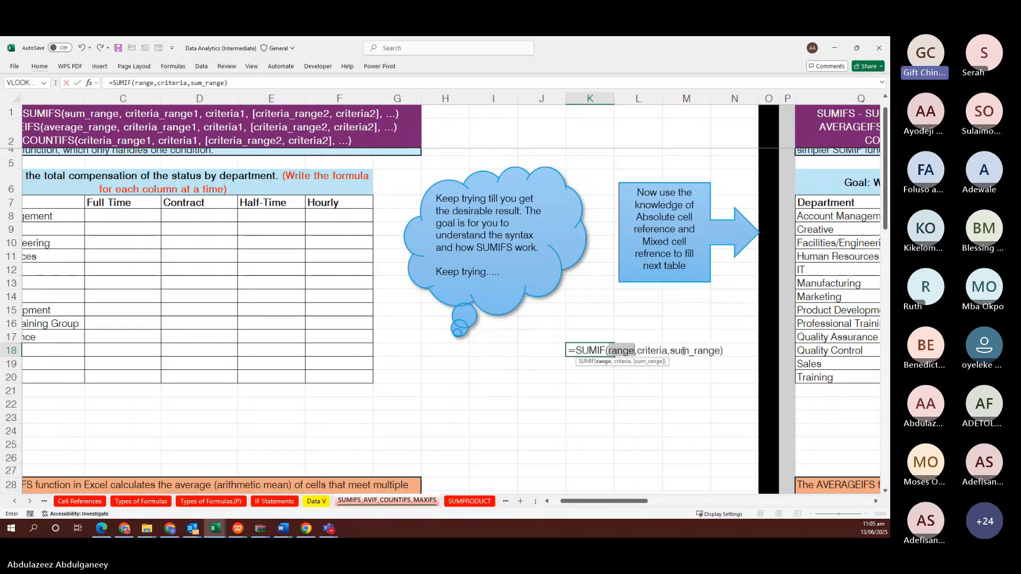
pyautogui.doubleClick(574, 350)
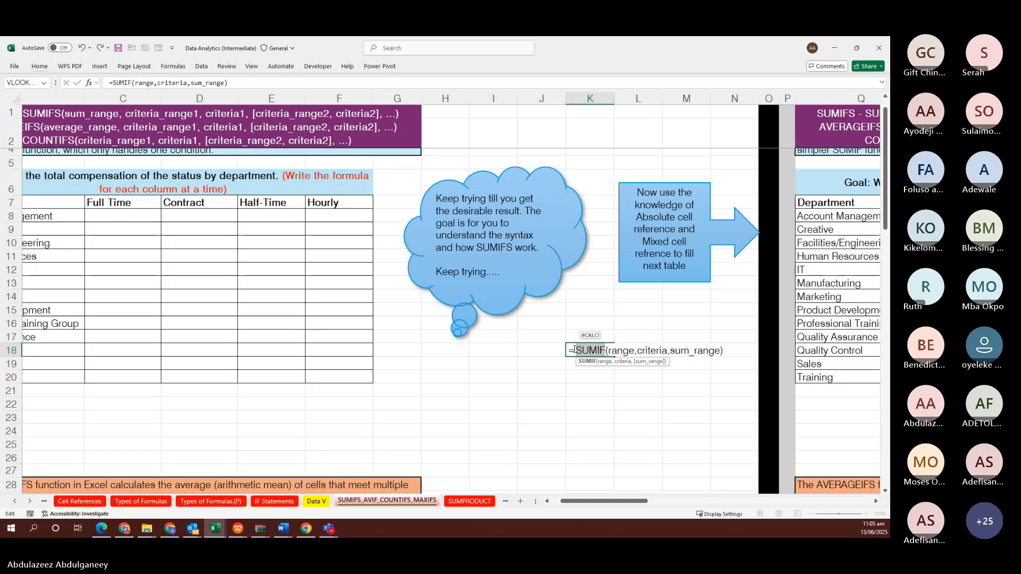
pyautogui.click(574, 349)
pyautogui.press('BackSpace')
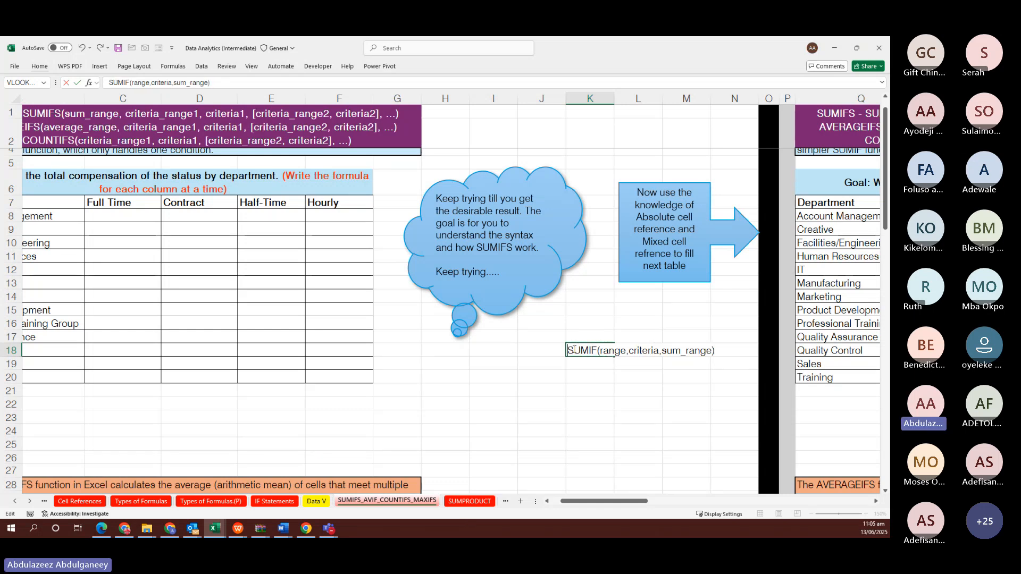
pyautogui.click(585, 362)
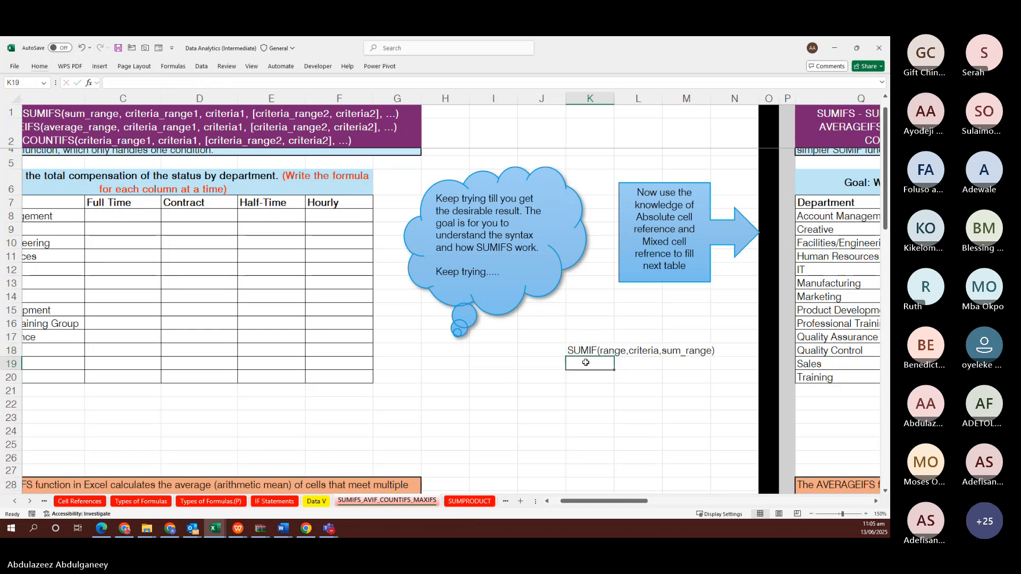
# Enter SUMIFS(sum_range,criteria_range,criteria,...) in K19, kept as plain text
pyautogui.write('=SUMI')
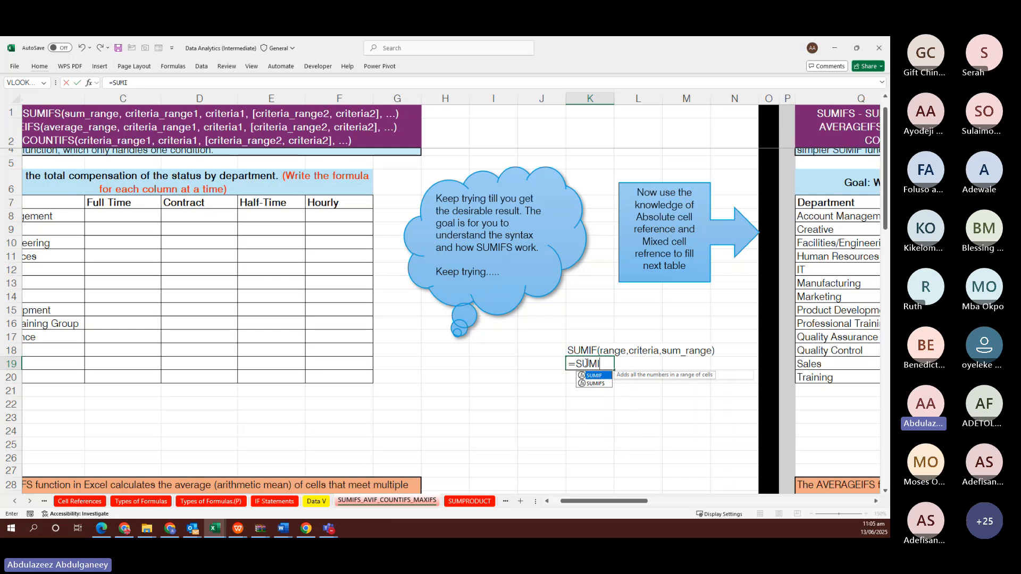
pyautogui.write('FS(')
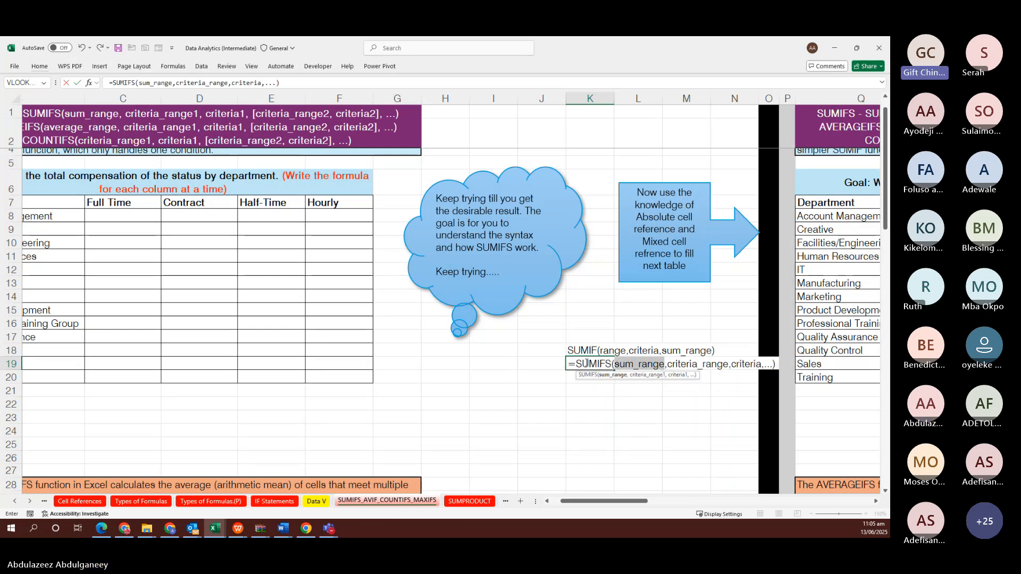
pyautogui.click(578, 363)
pyautogui.press('Escape')
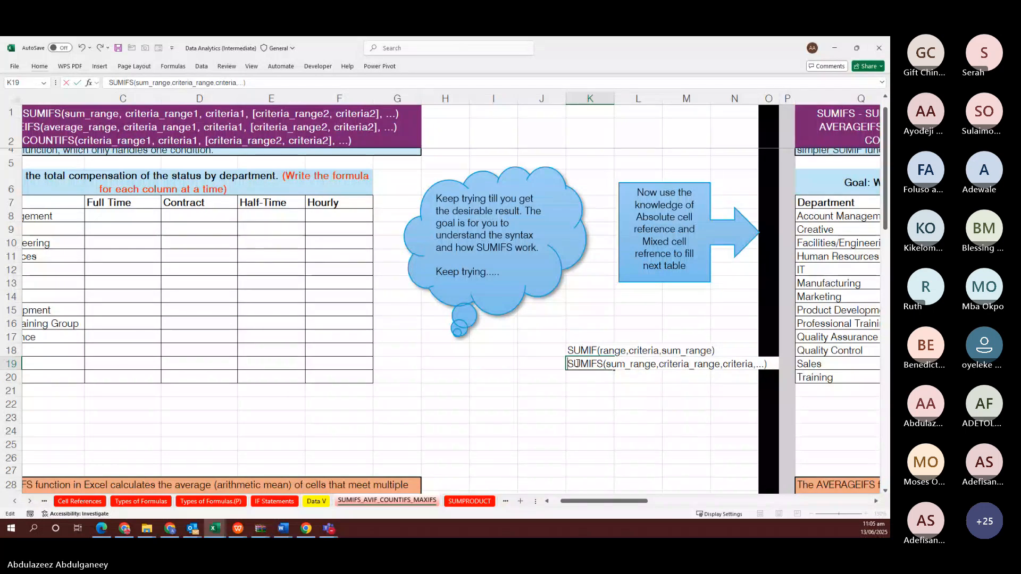
pyautogui.hscroll(2, 640, 375)
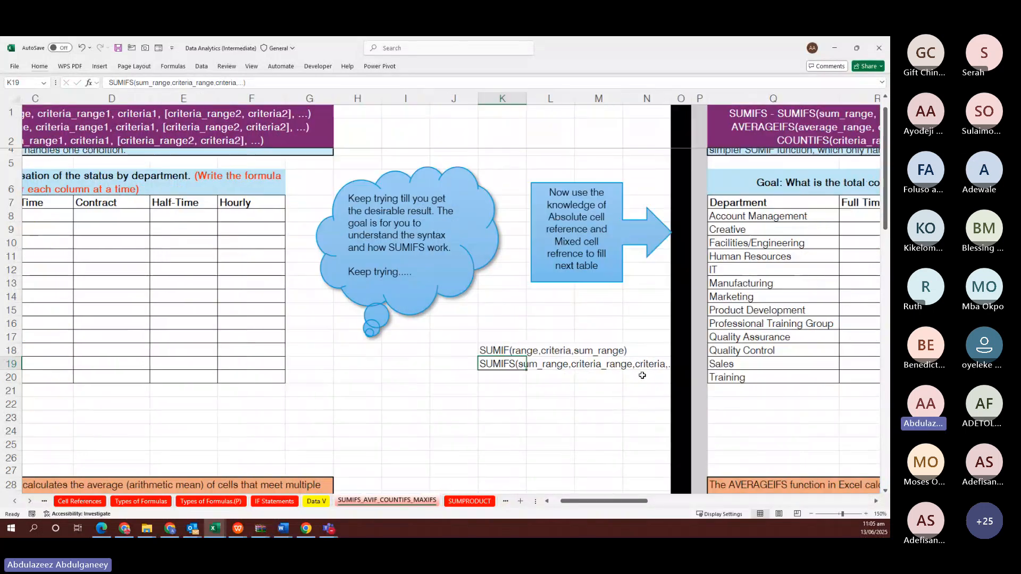
pyautogui.scroll(5, 582, 361)
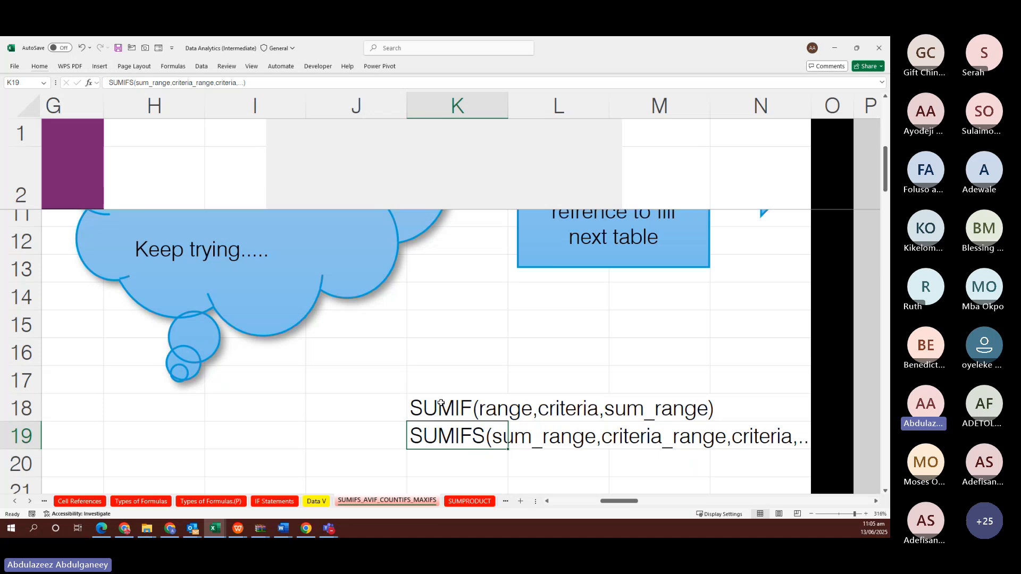
pyautogui.click(440, 404)
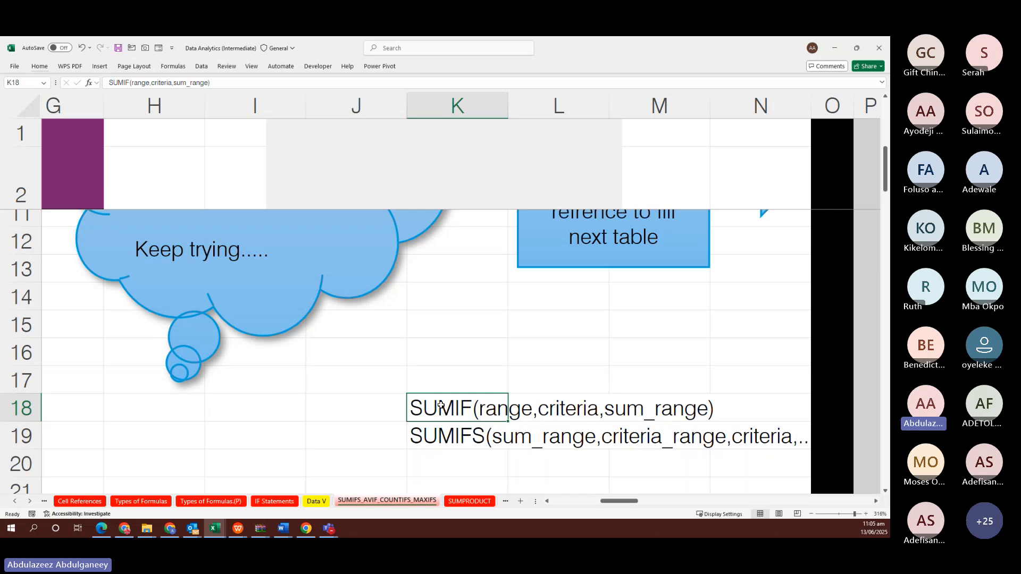
pyautogui.click(448, 436)
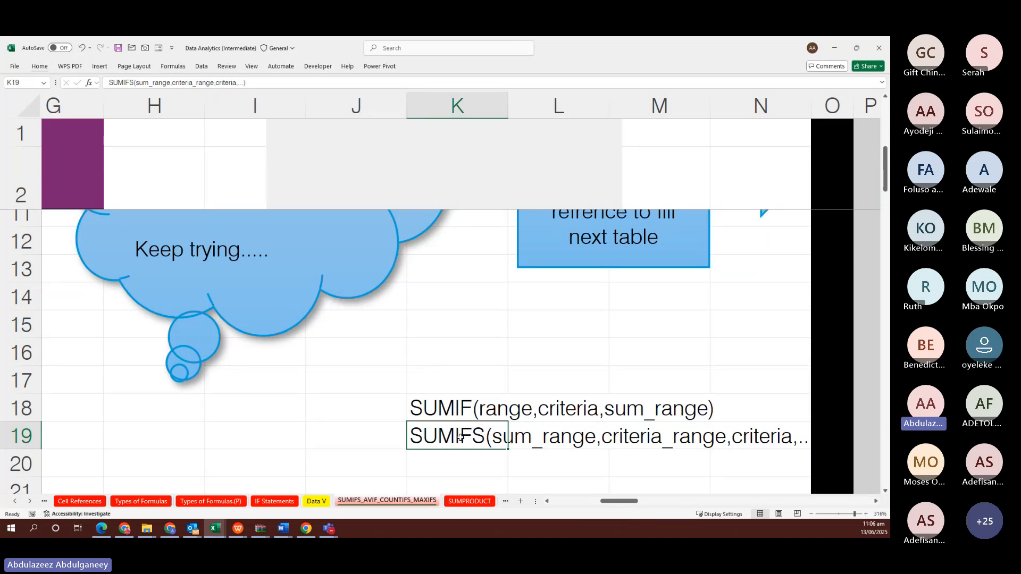
pyautogui.click(458, 404)
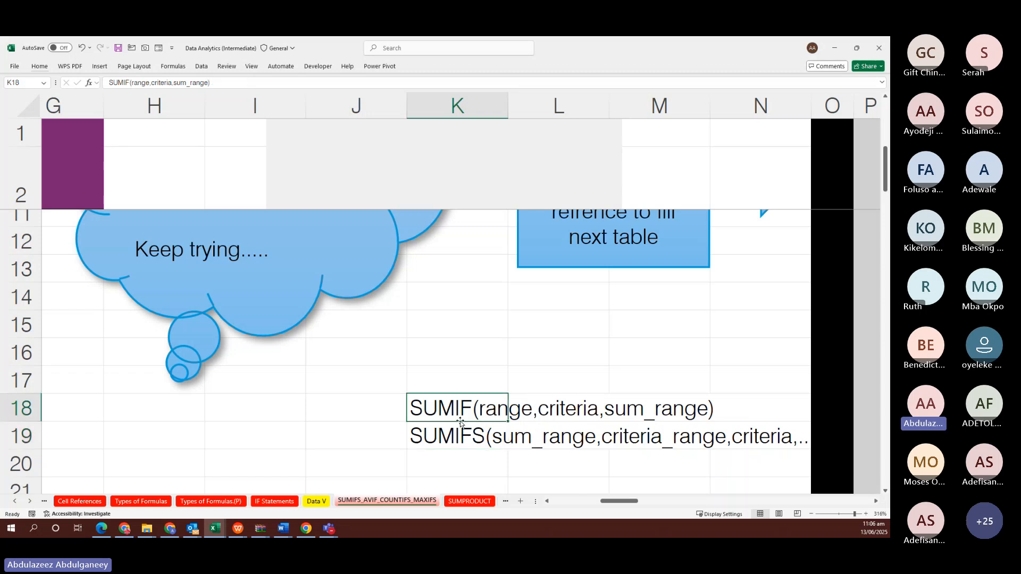
pyautogui.click(465, 439)
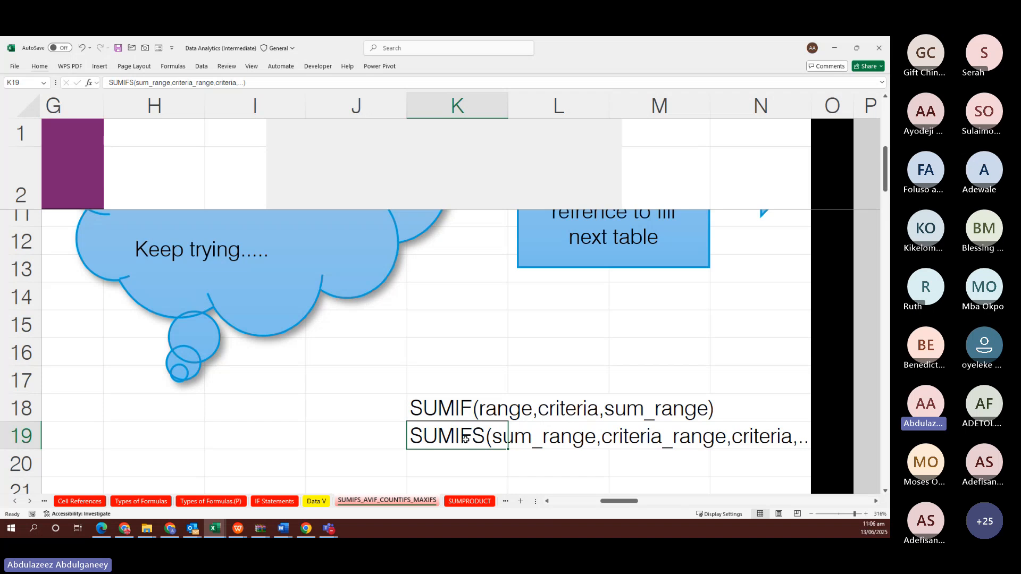
pyautogui.scroll(-10, 469, 454)
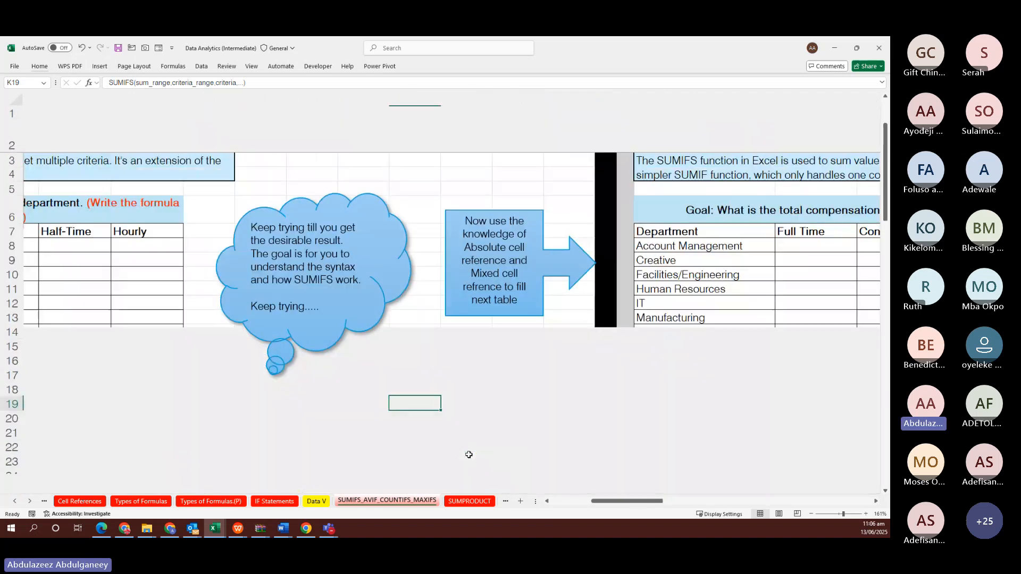
pyautogui.scroll(-5, 404, 376)
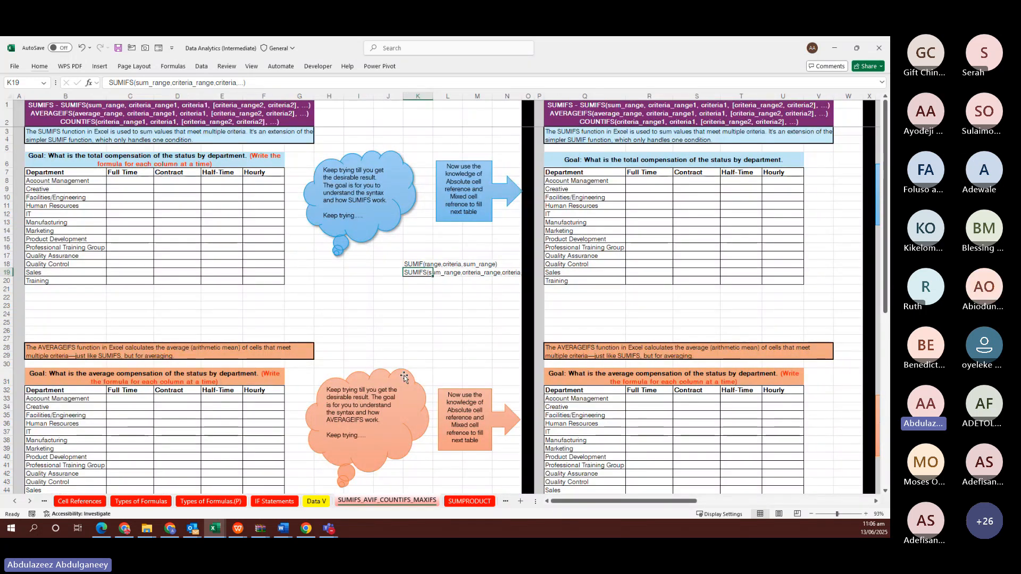
pyautogui.click(435, 306)
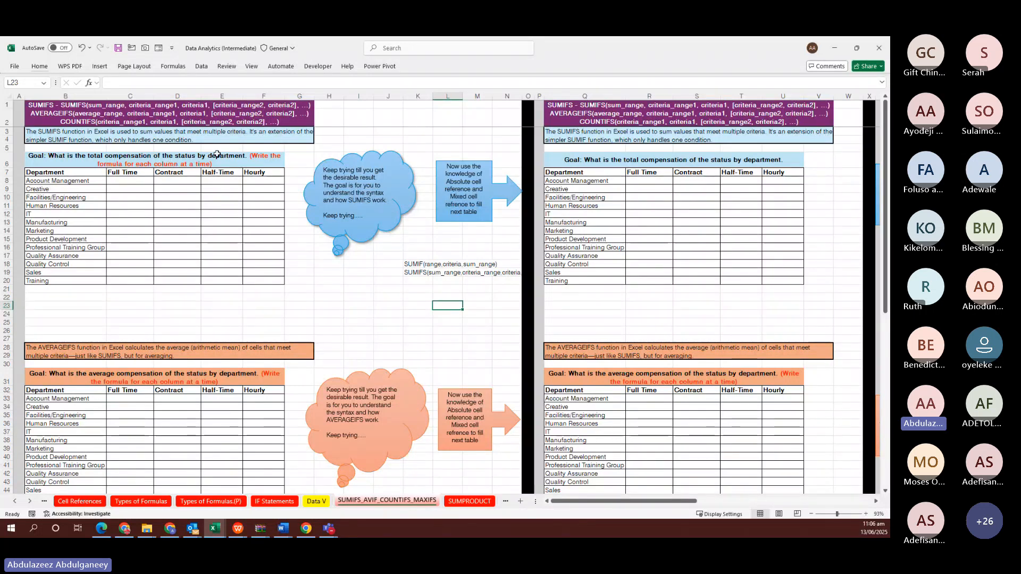
# Select the Data V Compensation column, apply a yellow fill, then undo it
pyautogui.click(317, 502)
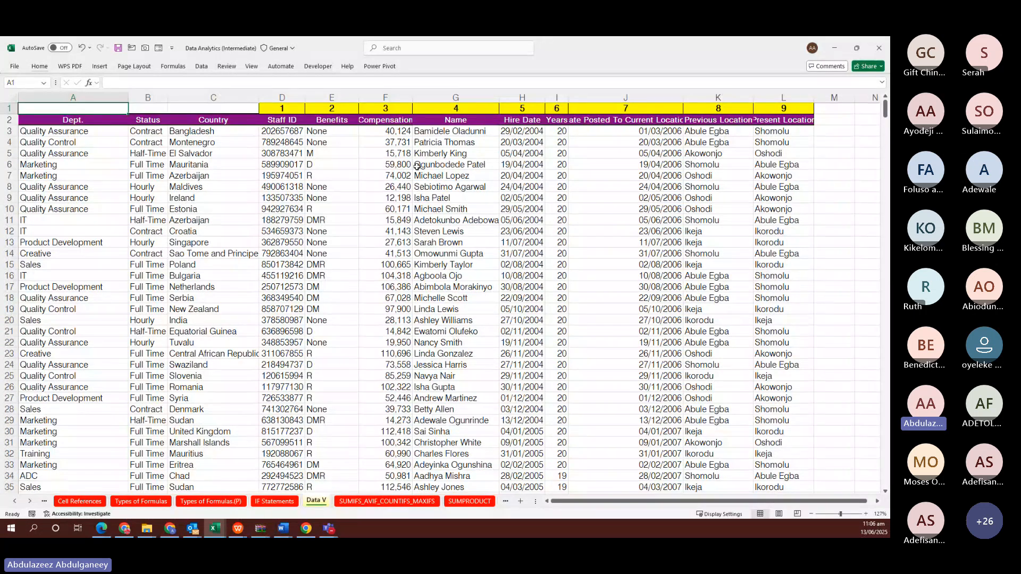
pyautogui.click(392, 120)
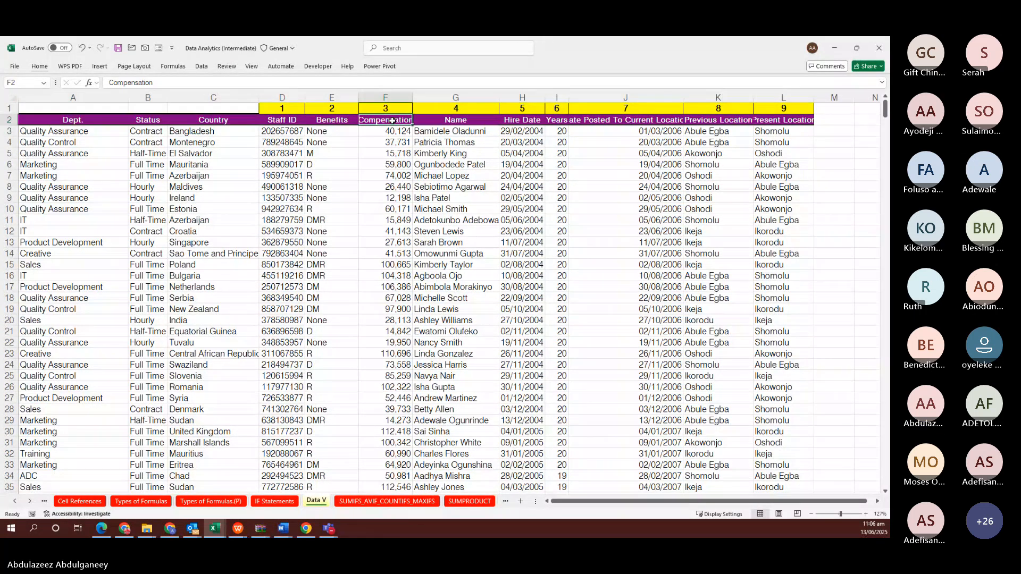
pyautogui.hotkey('ctrl', 'shift', 'Down')
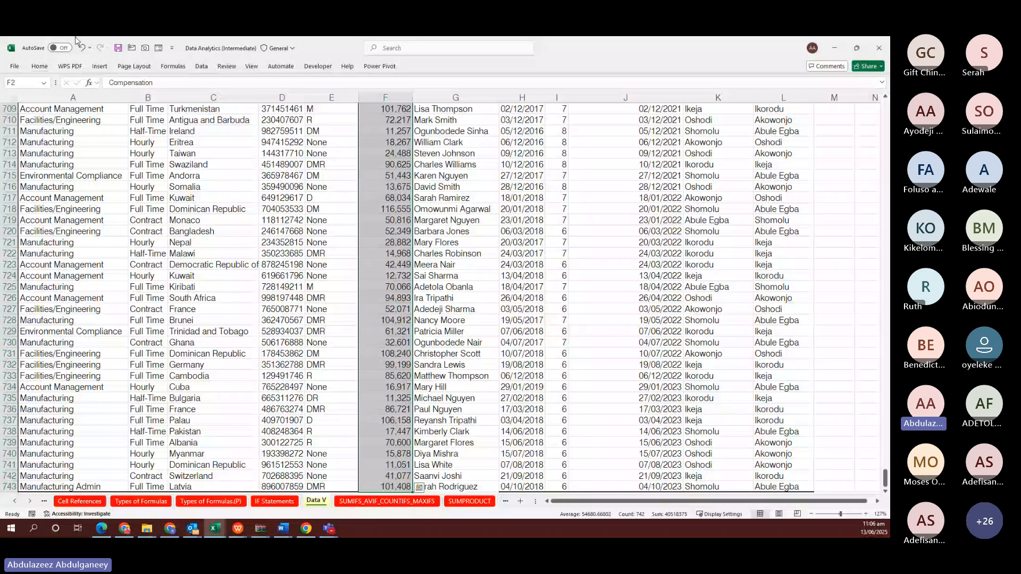
pyautogui.click(39, 66)
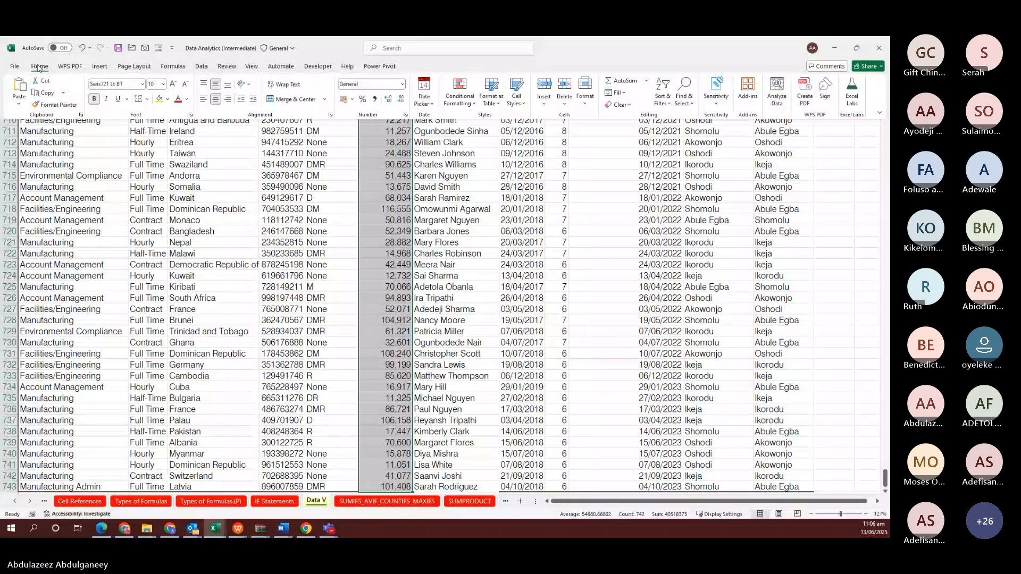
pyautogui.click(159, 99)
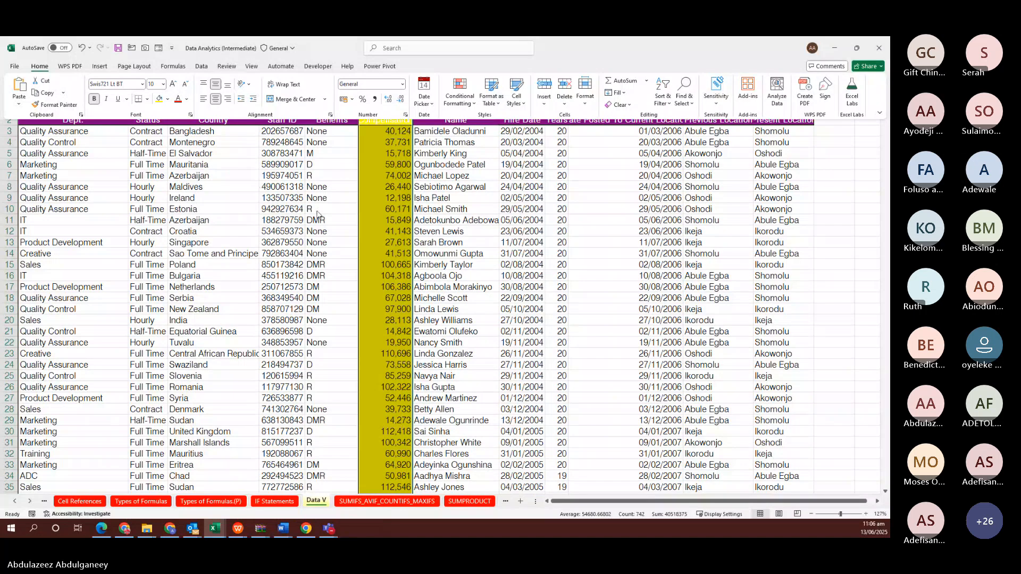
pyautogui.hotkey('ctrl', 'z')
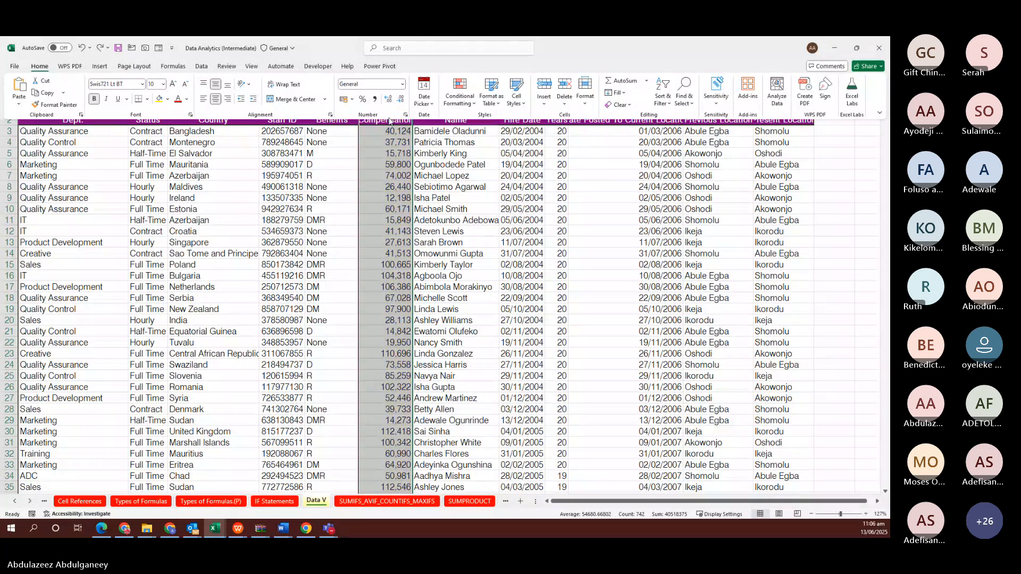
# Reselect the compensation values F3:F743 and show the formatting options before leaving Excel
pyautogui.click(390, 131)
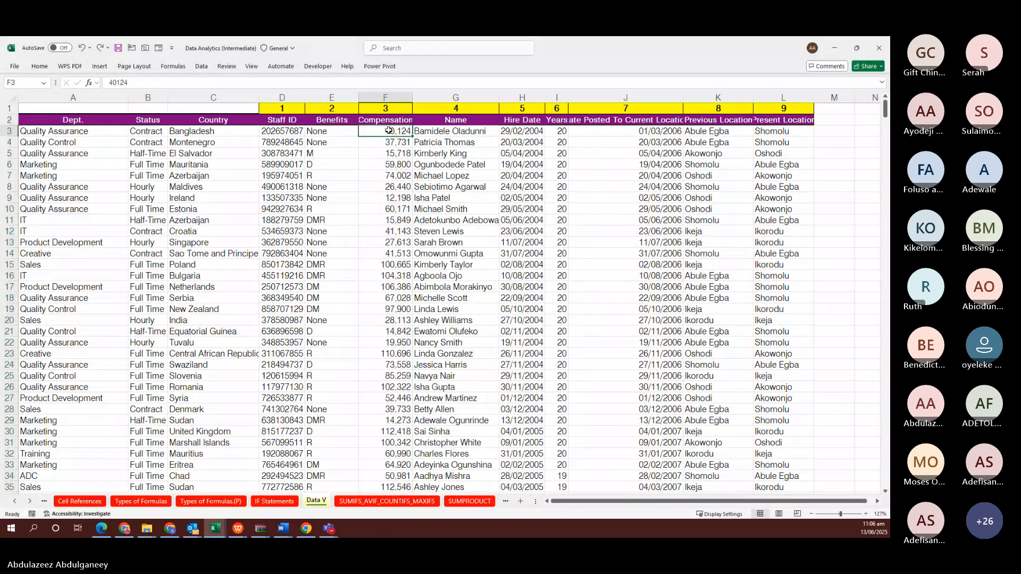
pyautogui.hotkey('ctrl', 'shift', 'Down')
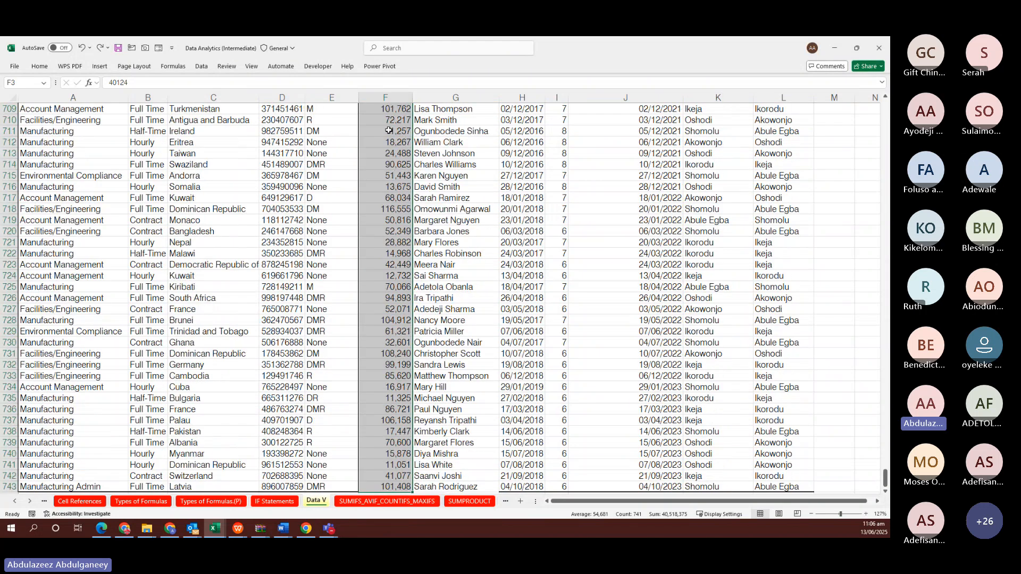
pyautogui.click(40, 68)
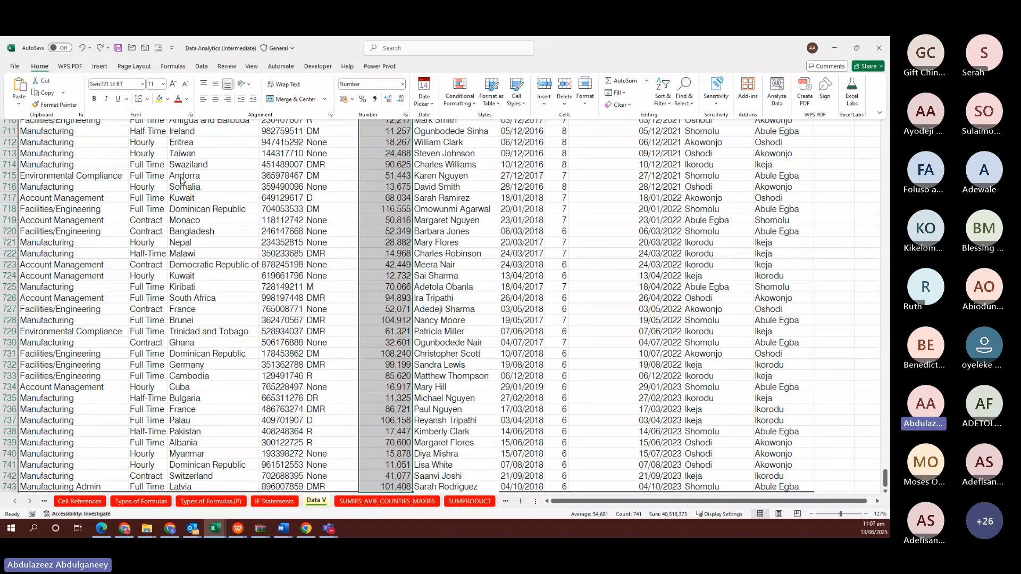
pyautogui.click(180, 177)
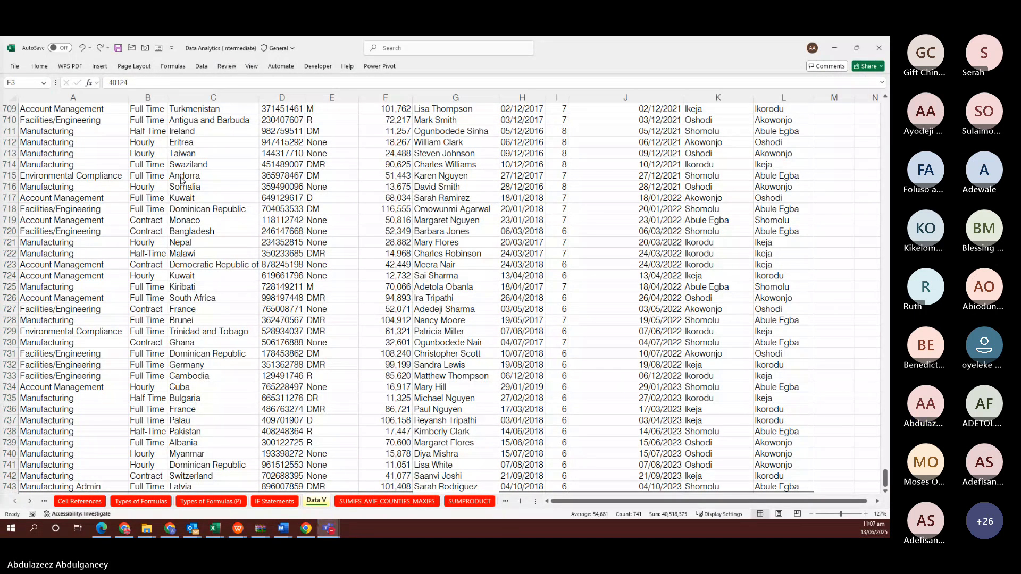
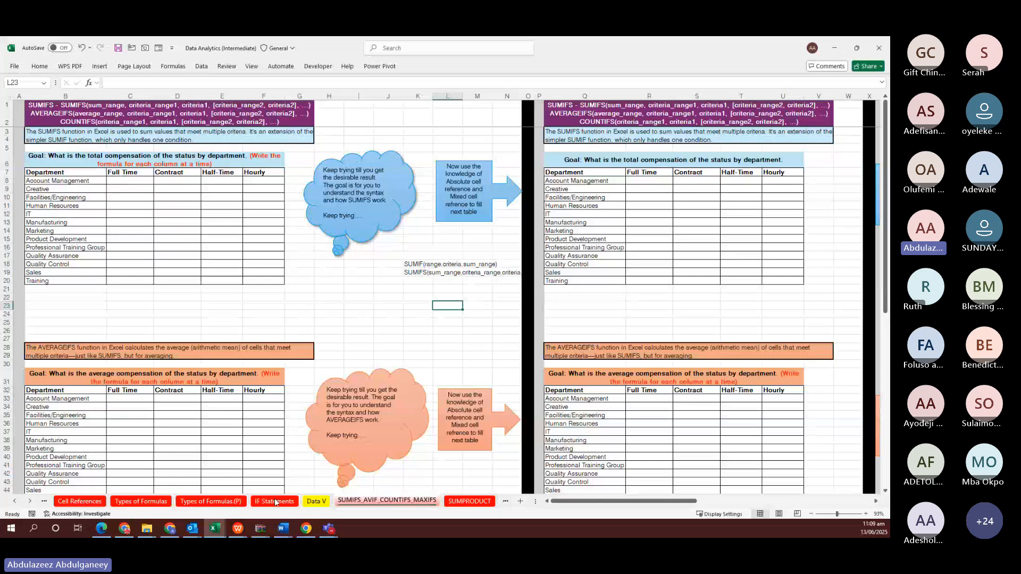
# On Data V, fill the Dept. and Status cells A3:B743 with yellow
pyautogui.click(317, 501)
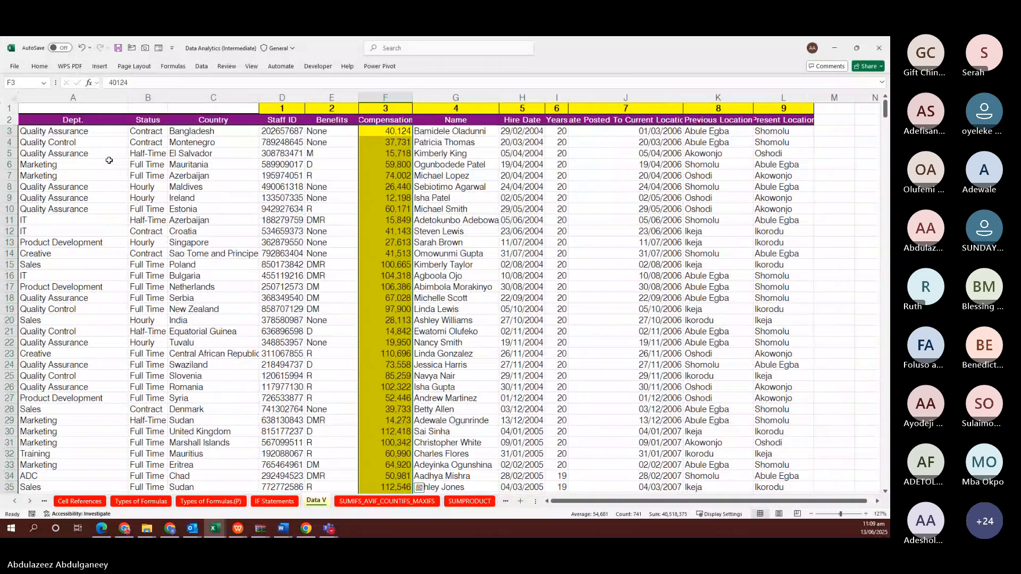
pyautogui.click(85, 131)
pyautogui.hotkey('shift', 'Right')
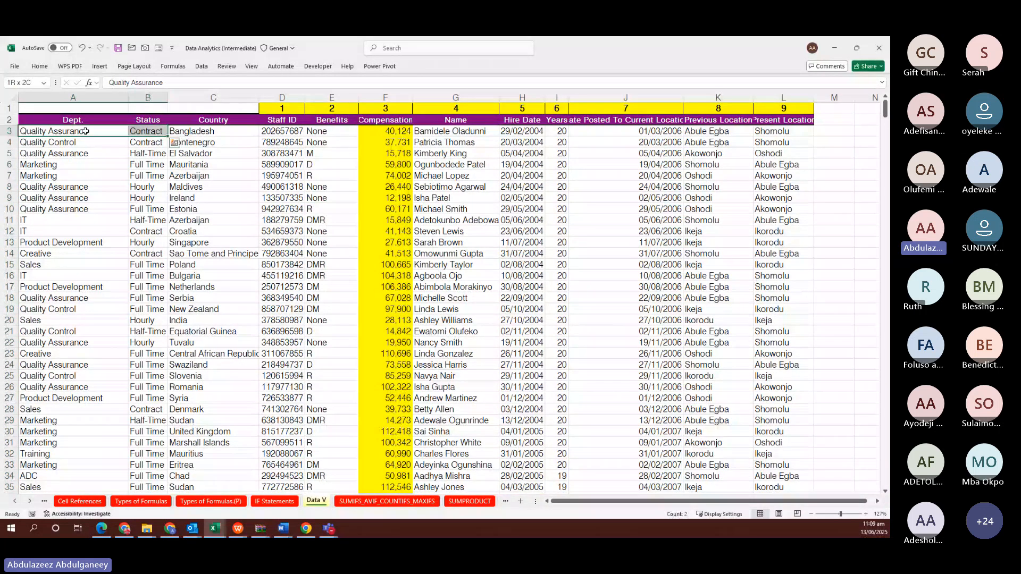
pyautogui.hotkey('ctrl', 'shift', 'Down')
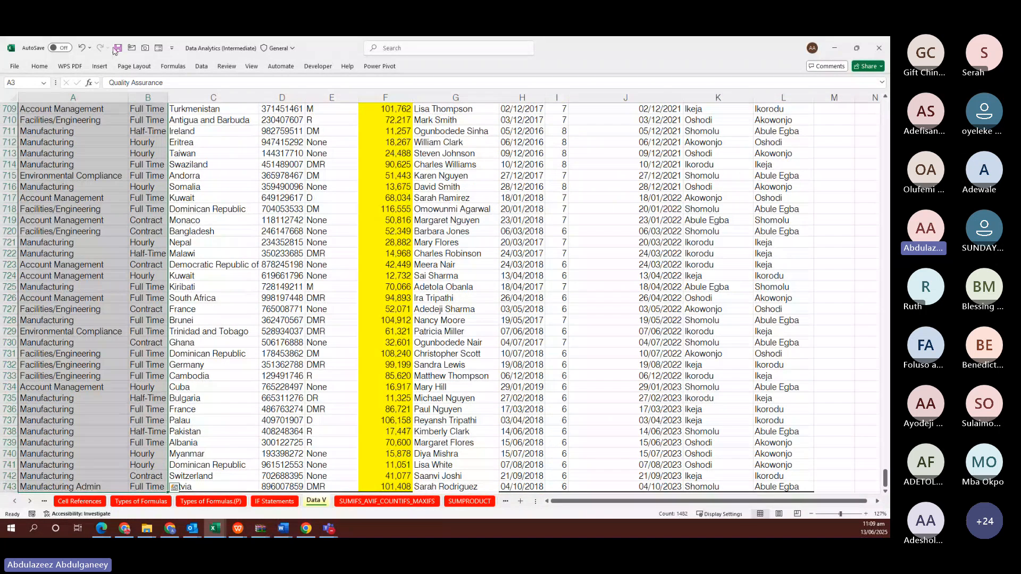
pyautogui.click(39, 66)
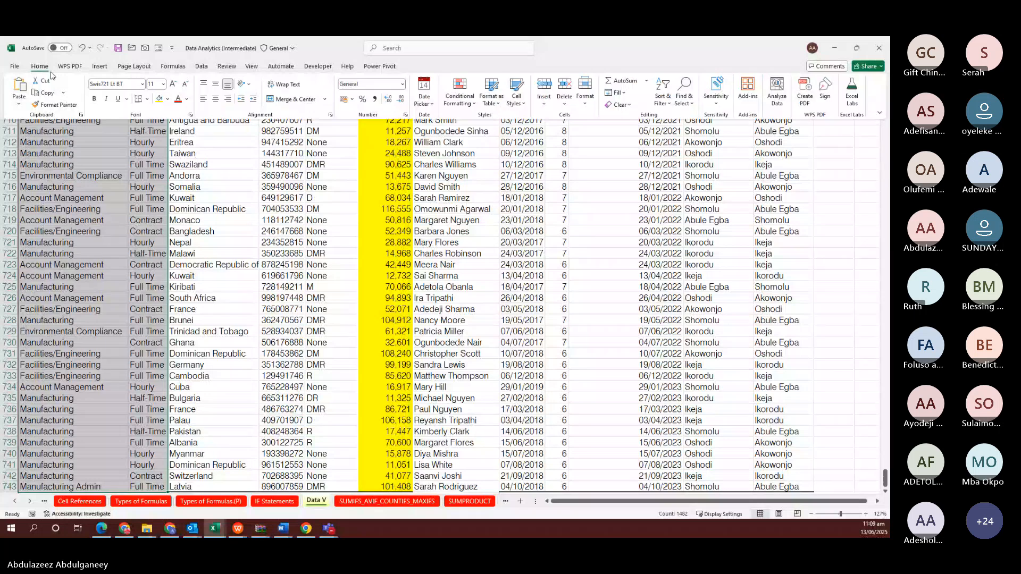
pyautogui.click(161, 99)
pyautogui.click(711, 219)
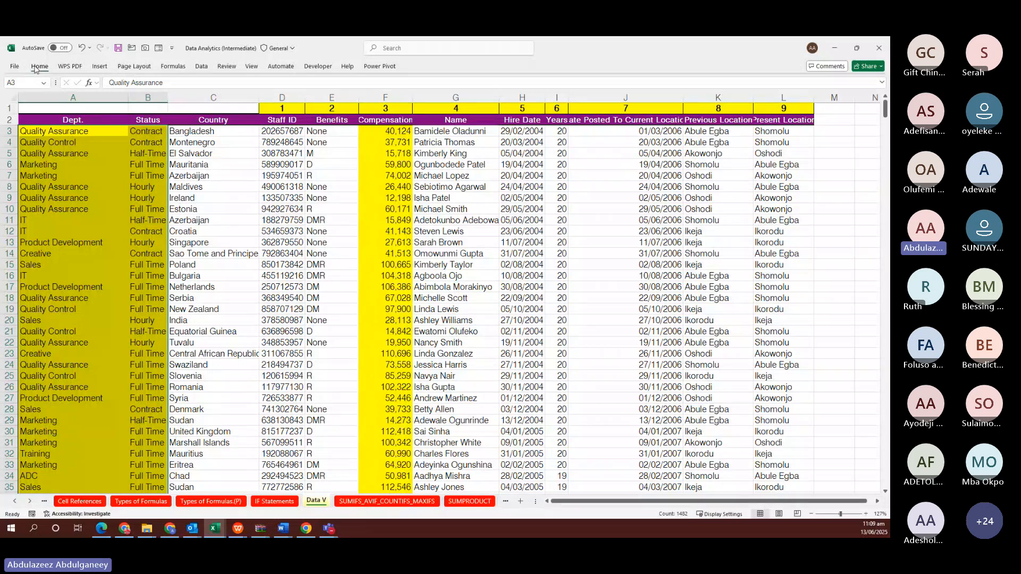
# Set the ribbon to Always Show and go back to the SUMIFS_AVIF_COUNTIFS_MAXIFS sheet
pyautogui.click(37, 67)
pyautogui.click(881, 115)
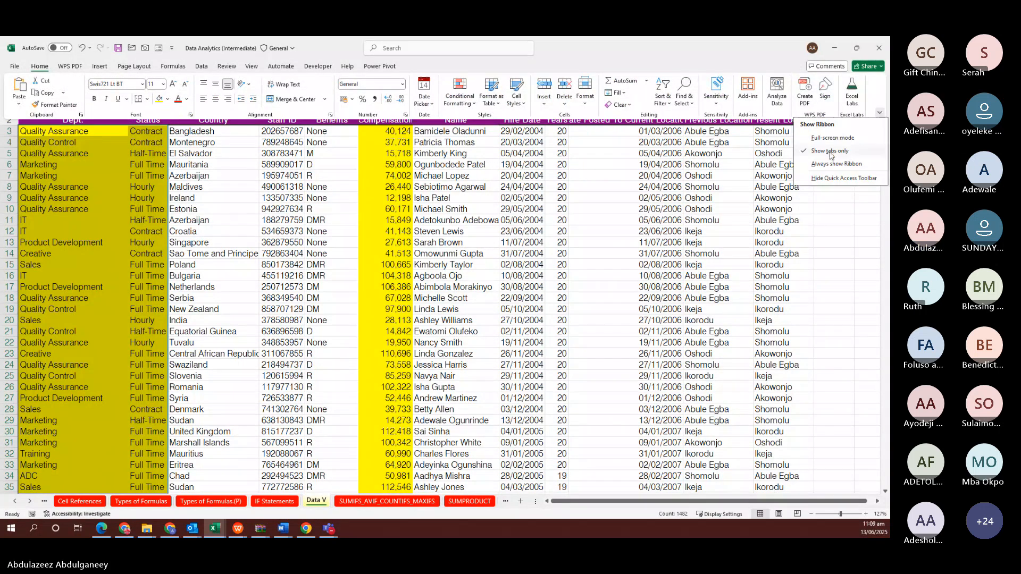
pyautogui.click(833, 166)
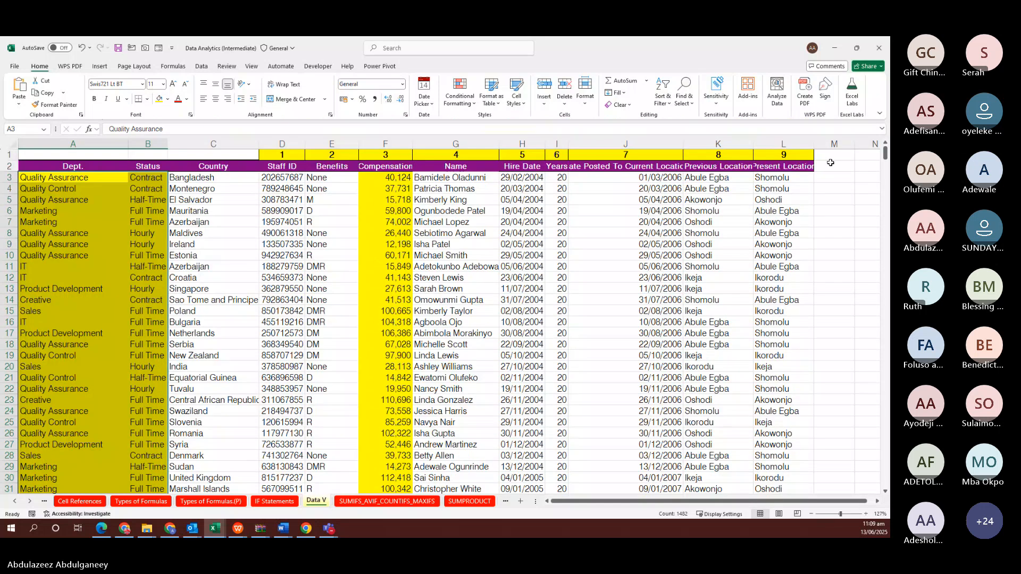
pyautogui.click(184, 232)
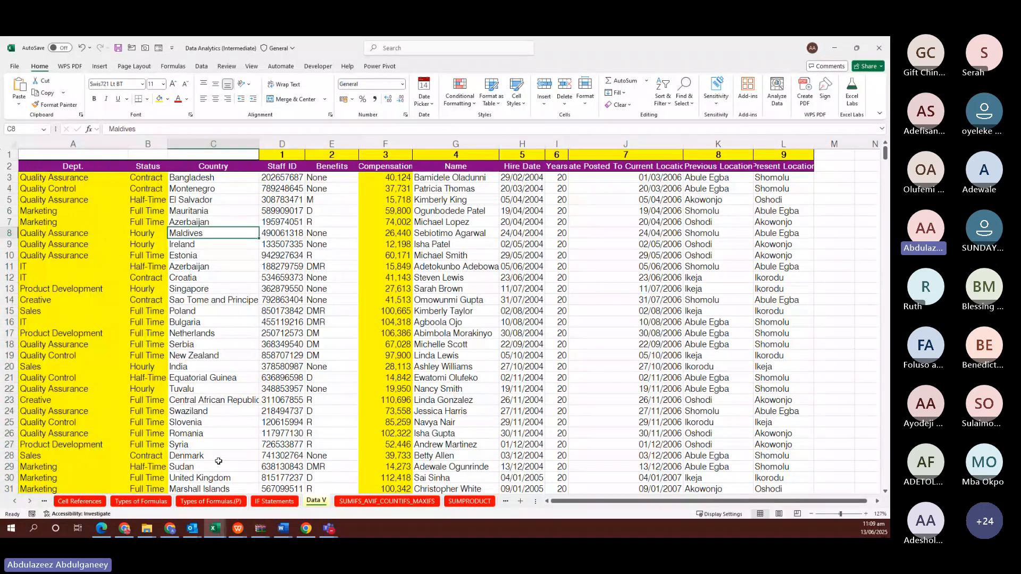
pyautogui.click(362, 501)
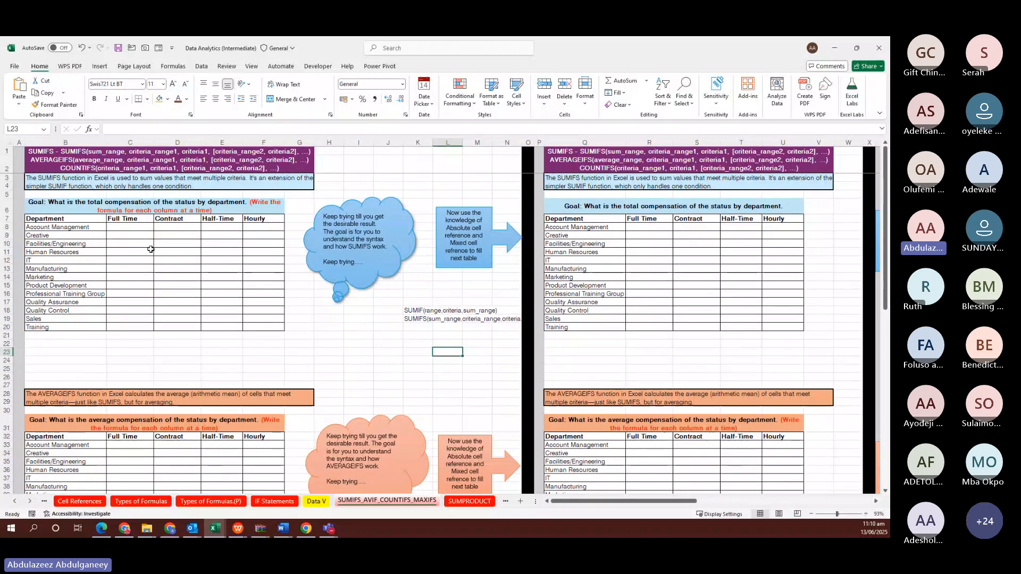
# Open a second window of the workbook and snap the two windows left and right
pyautogui.moveTo(447, 177); pyautogui.dragTo(447, 162)
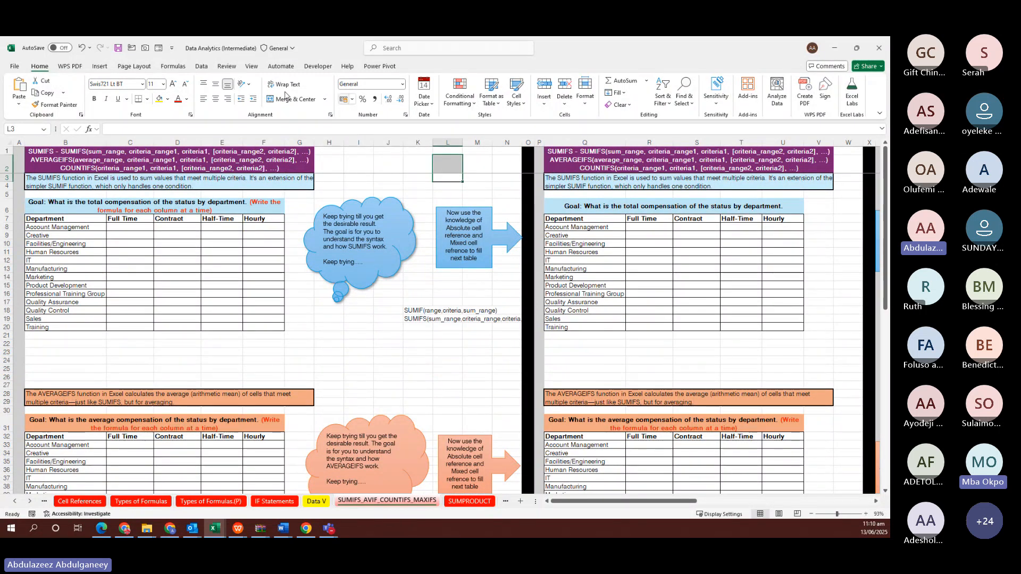
pyautogui.click(252, 66)
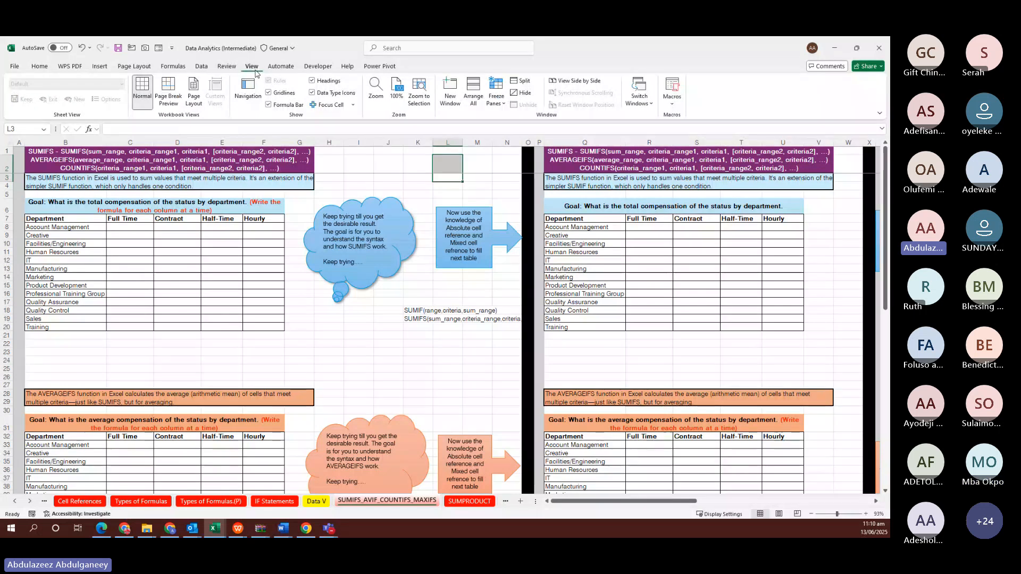
pyautogui.click(455, 90)
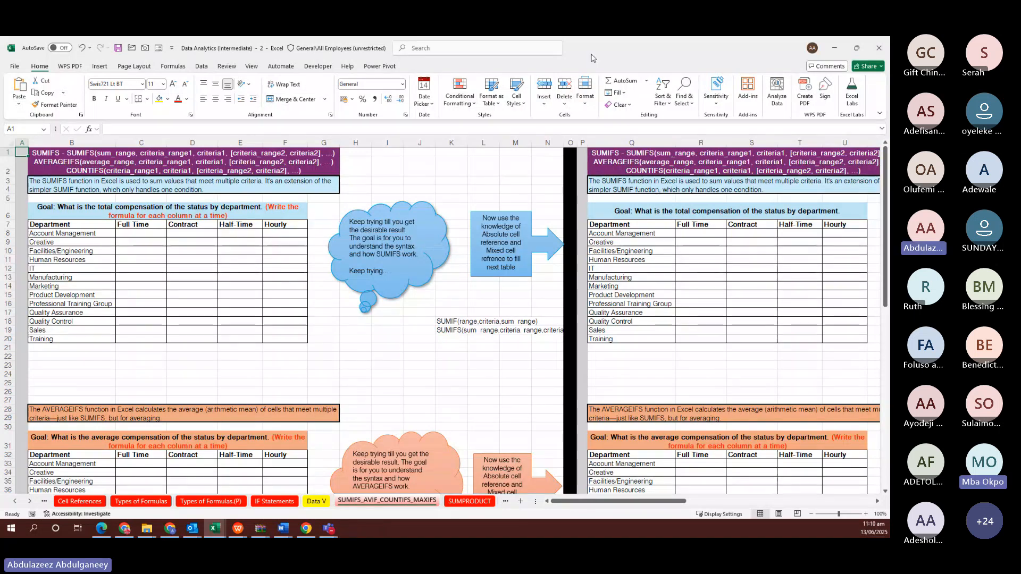
pyautogui.press('super+Left')
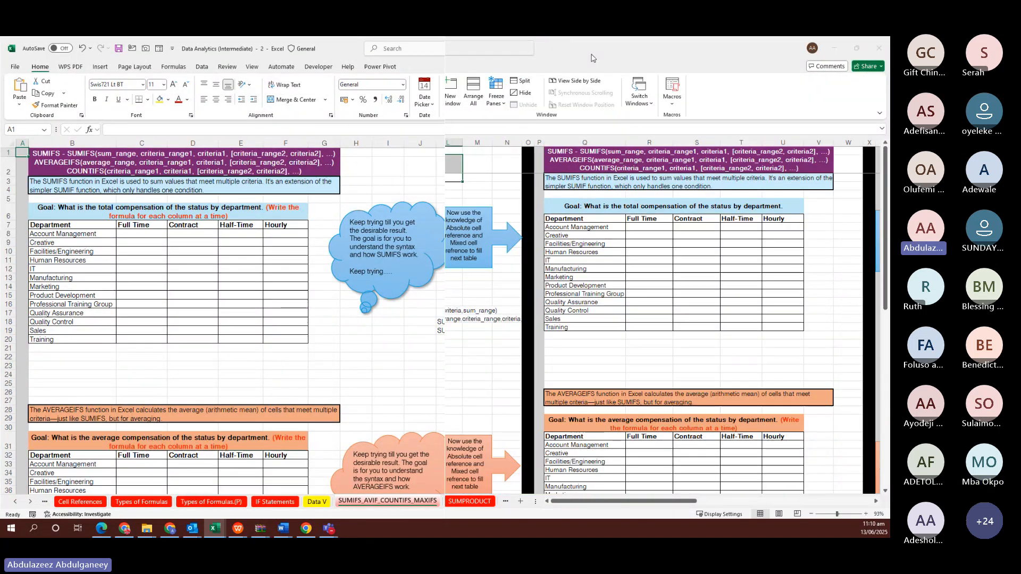
pyautogui.click(647, 261)
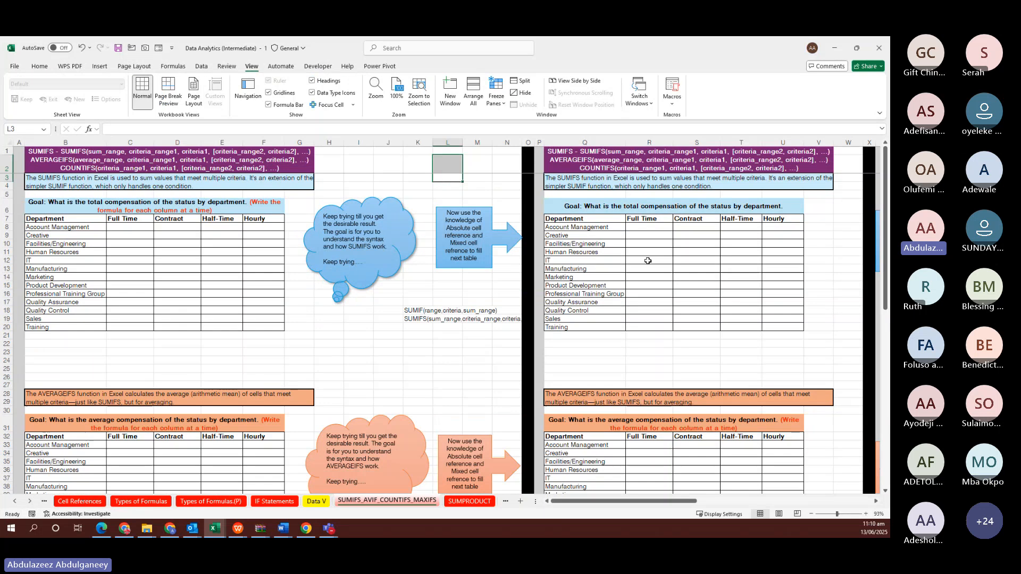
pyautogui.press('super+Right')
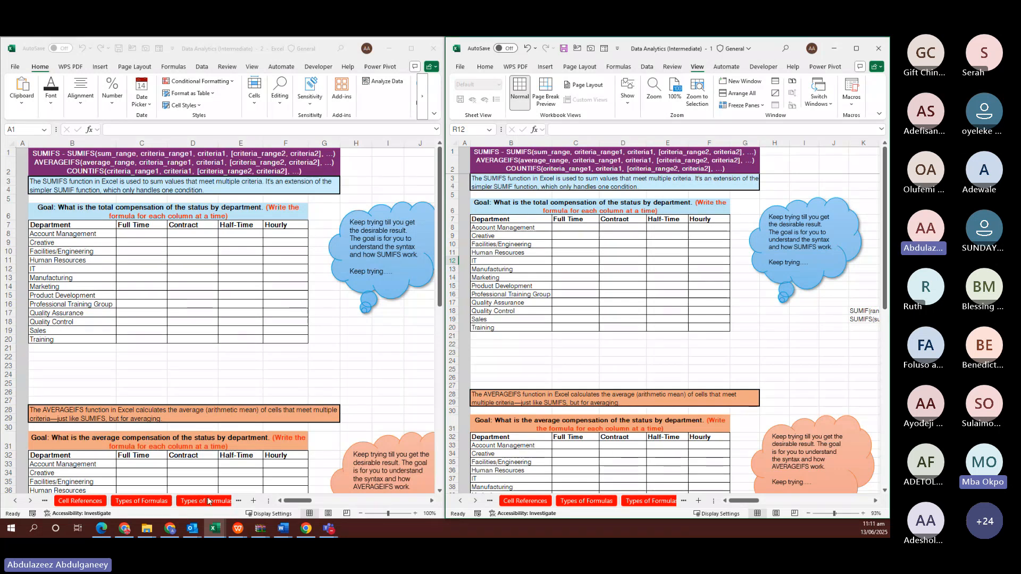
# Show the Data V staff table in the left window with its ribbon collapsed, selecting B6
pyautogui.click(238, 502)
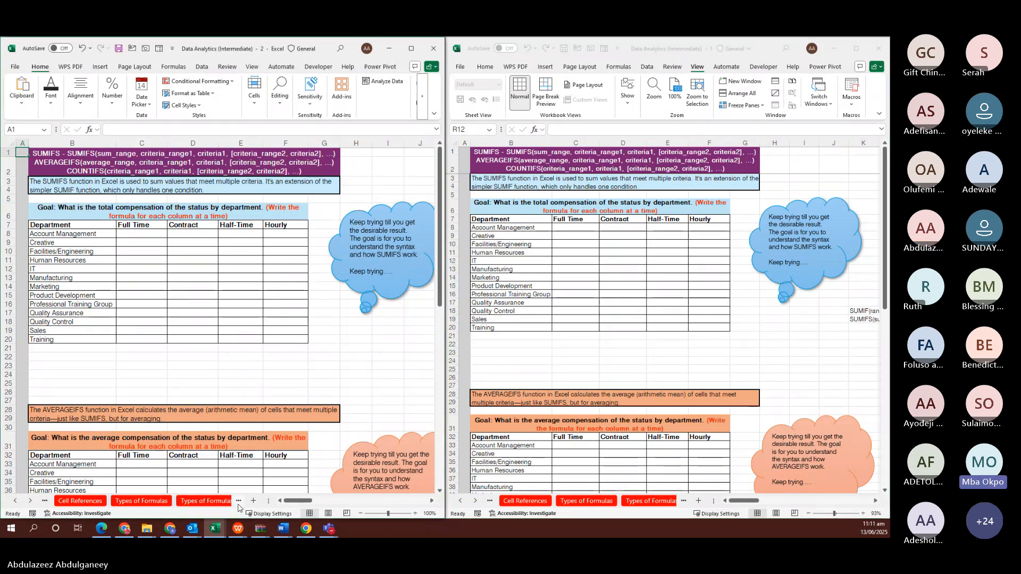
pyautogui.click(214, 501)
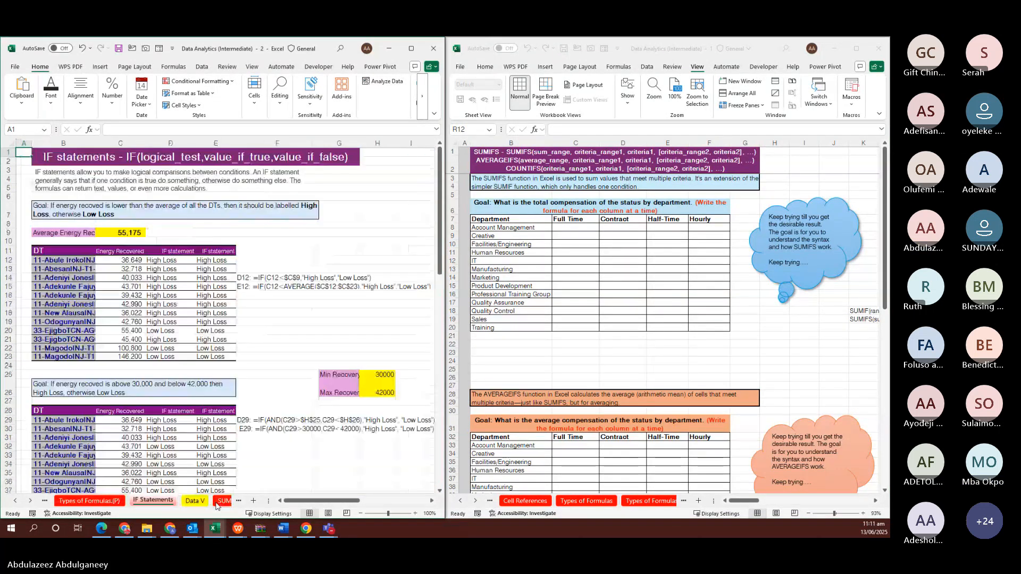
pyautogui.click(197, 502)
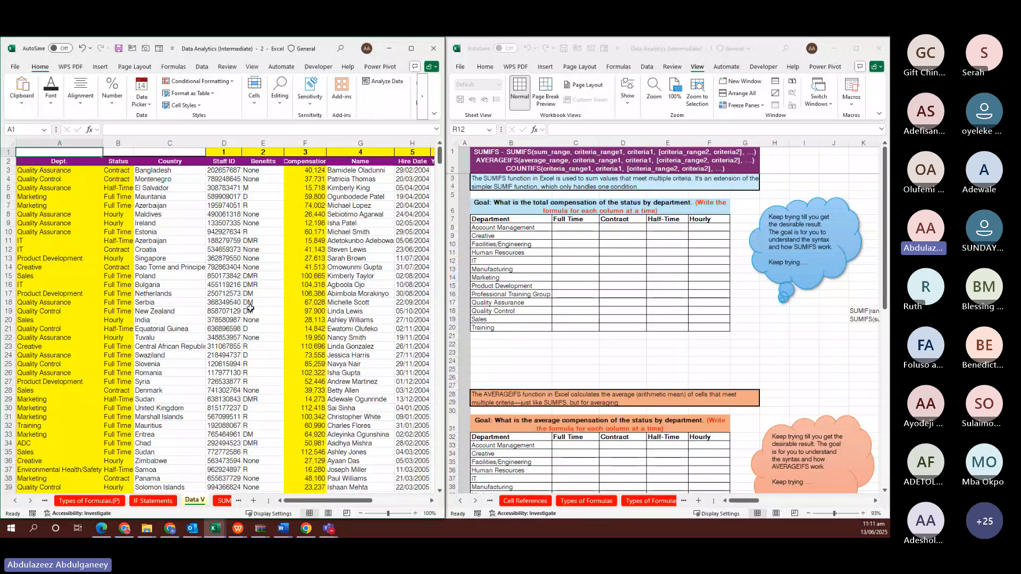
pyautogui.scroll(-1, 250, 307)
pyautogui.click(434, 113)
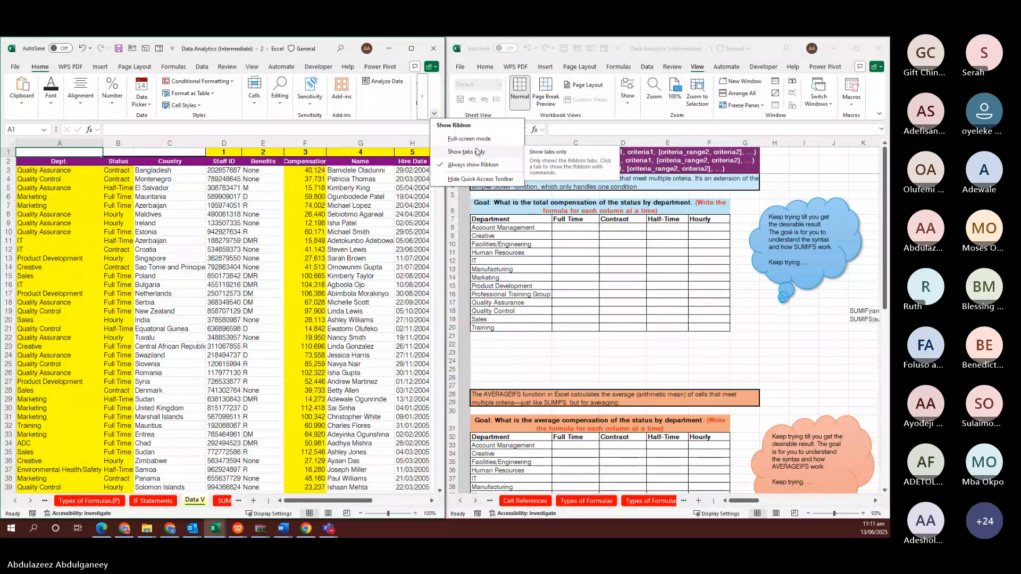
pyautogui.click(466, 151)
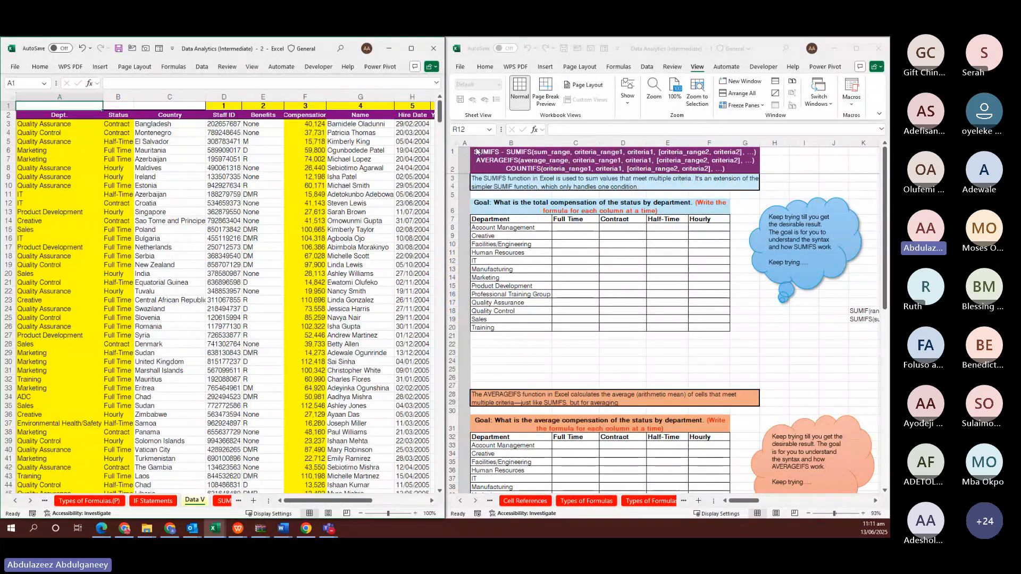
pyautogui.click(104, 149)
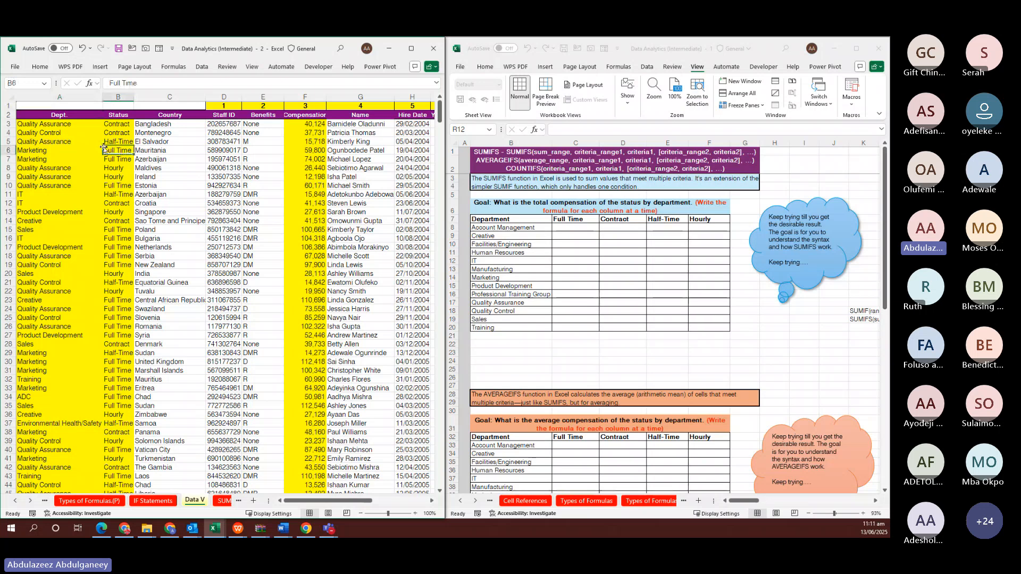
# Zoom the right SUMIFS window to 120% and select C8
pyautogui.click(691, 240)
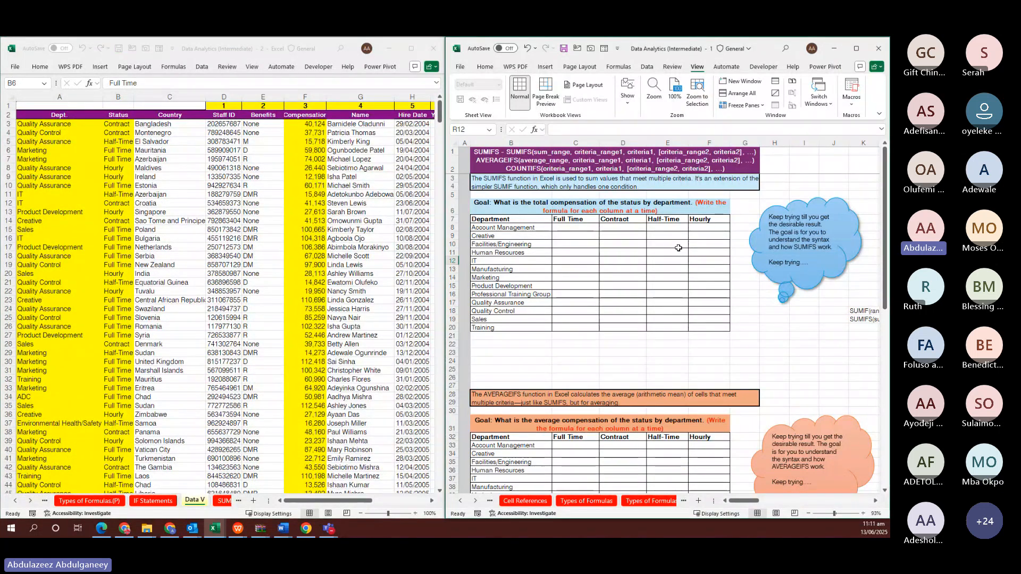
pyautogui.click(862, 513)
pyautogui.click(862, 513)
pyautogui.click(862, 513)
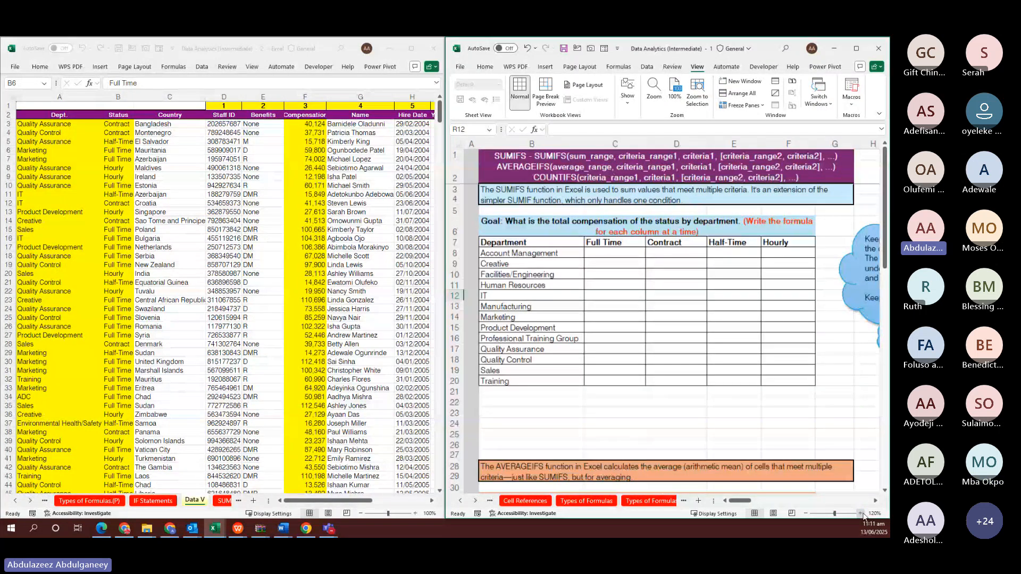
pyautogui.click(863, 513)
pyautogui.click(618, 264)
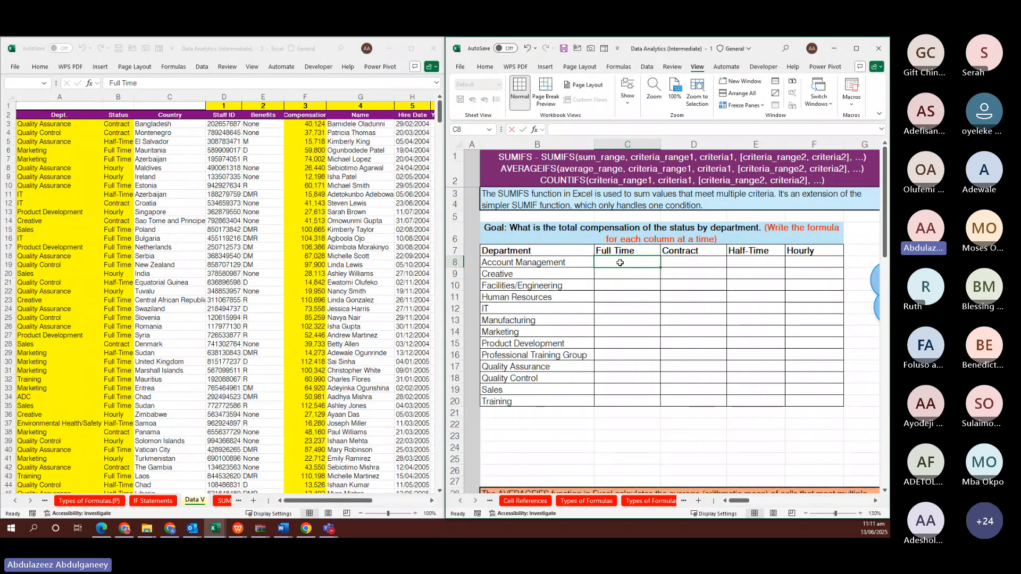
# Start a SUMIFS in C8 with the locked sum range 'Data V'!$F$3:$F$743
pyautogui.write('=SUMI')
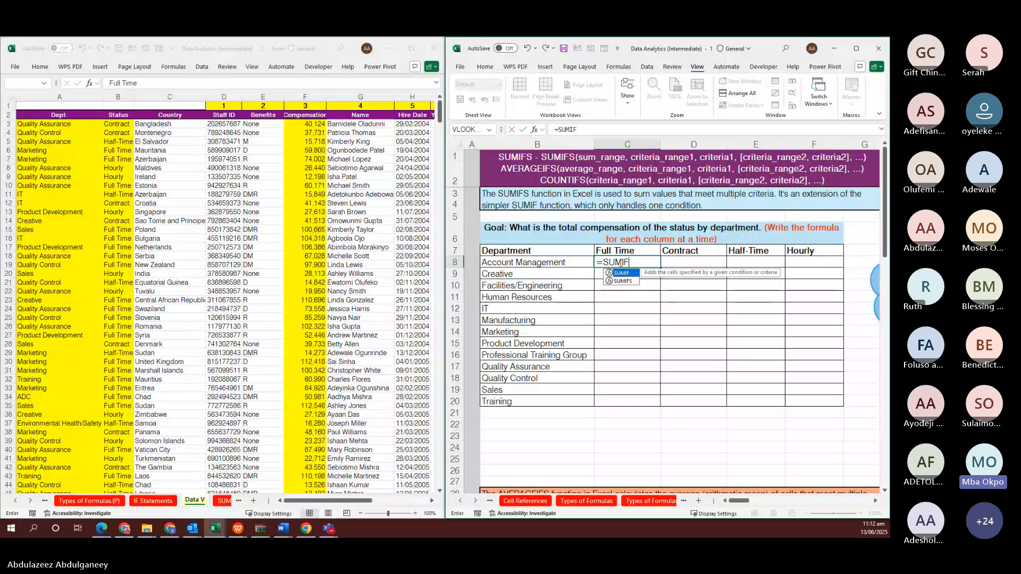
pyautogui.write('F')
pyautogui.press('Down')
pyautogui.press('Tab')
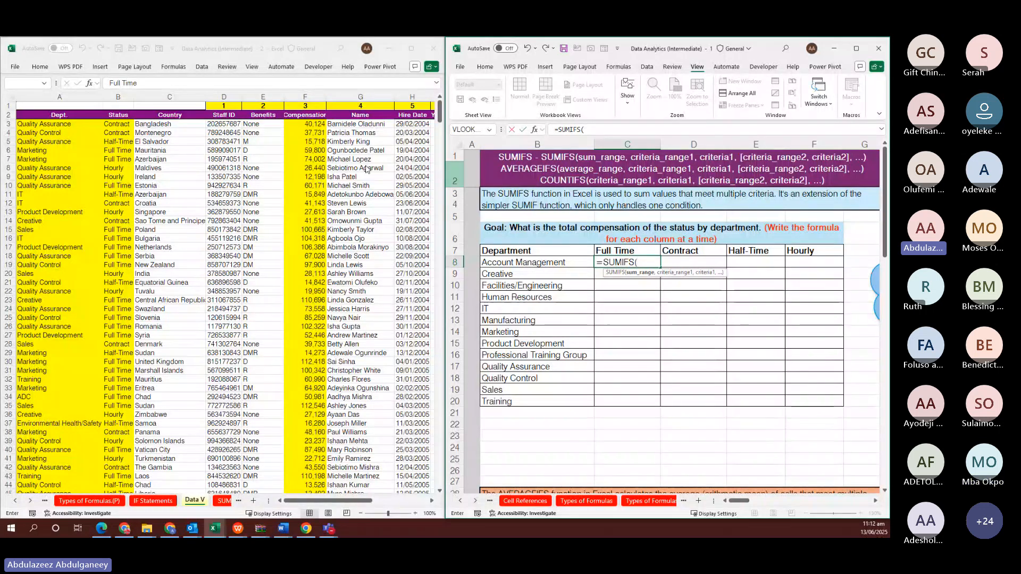
pyautogui.click(295, 124)
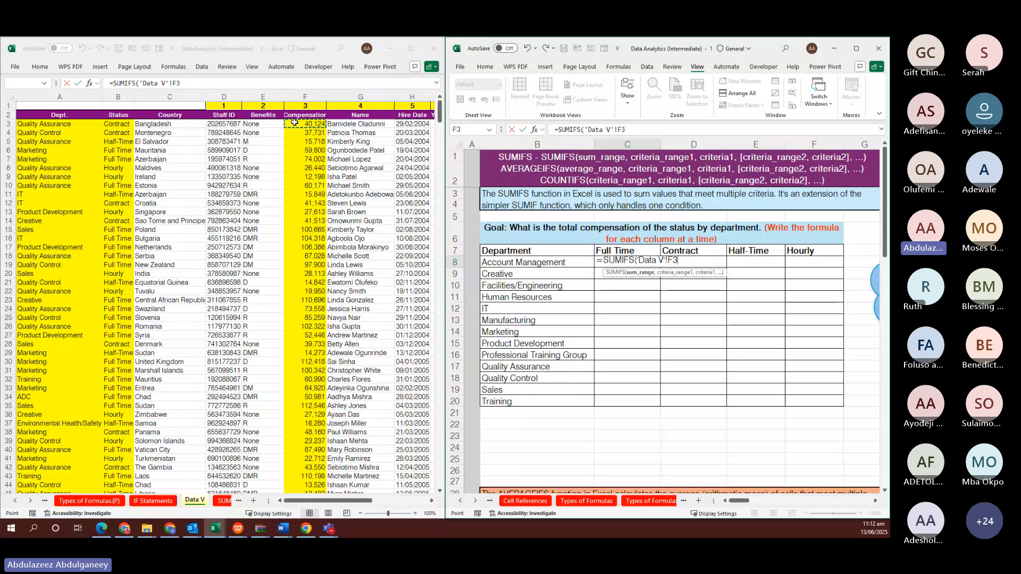
pyautogui.hotkey('ctrl', 'shift', 'Down')
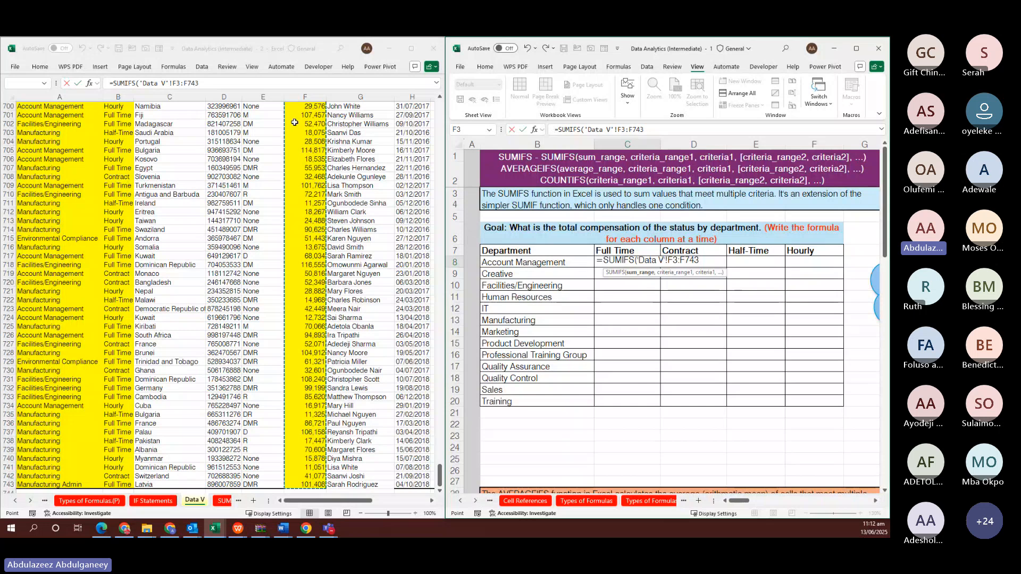
pyautogui.press('F4')
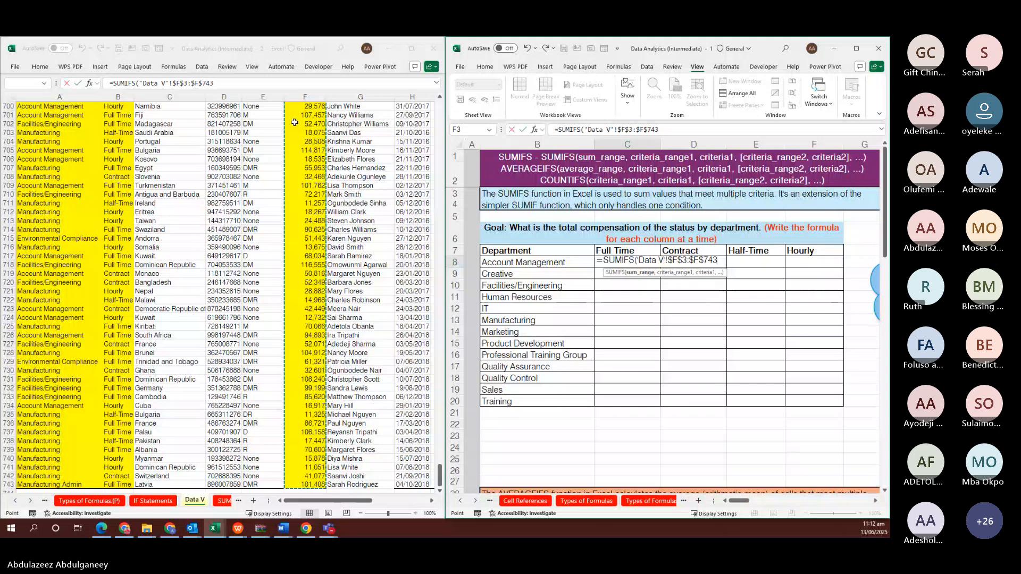
pyautogui.write(',')
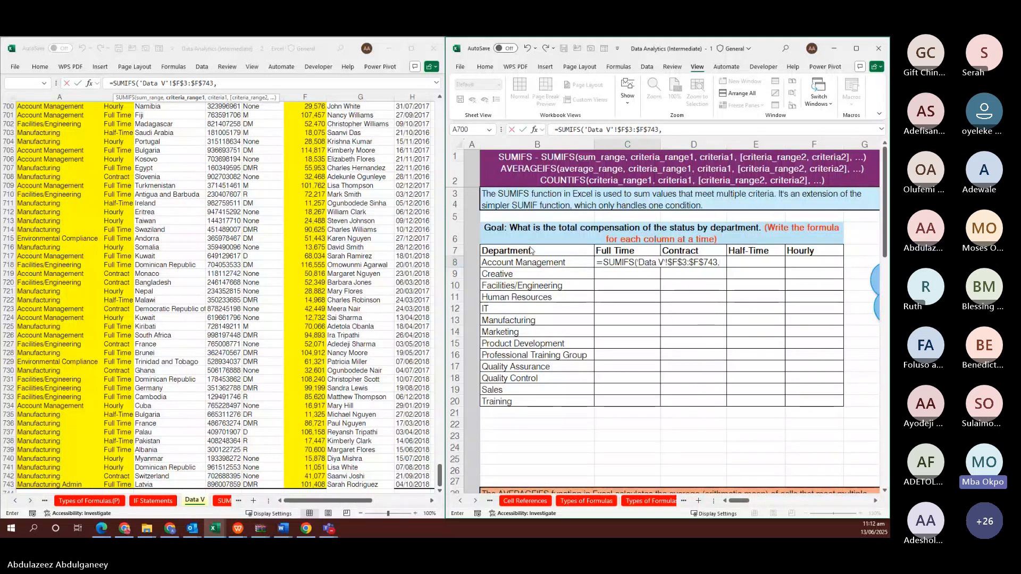
# Add the Dept. criteria range 'Data V'!$A$3:$A$743 with criterion B8
pyautogui.click(44, 150)
pyautogui.hotkey('ctrl', 'Up')
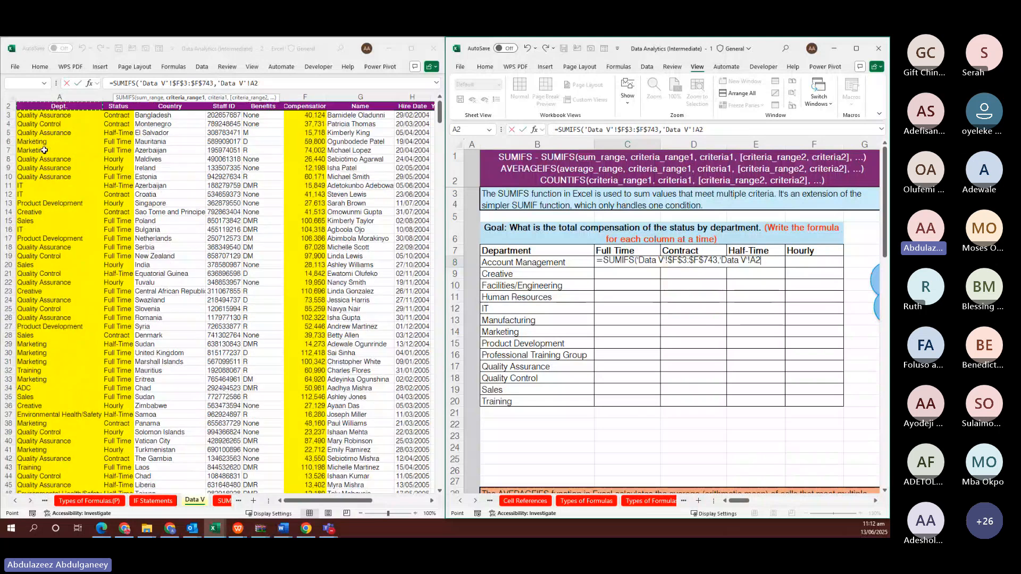
pyautogui.press('Down')
pyautogui.hotkey('ctrl', 'shift', 'Down')
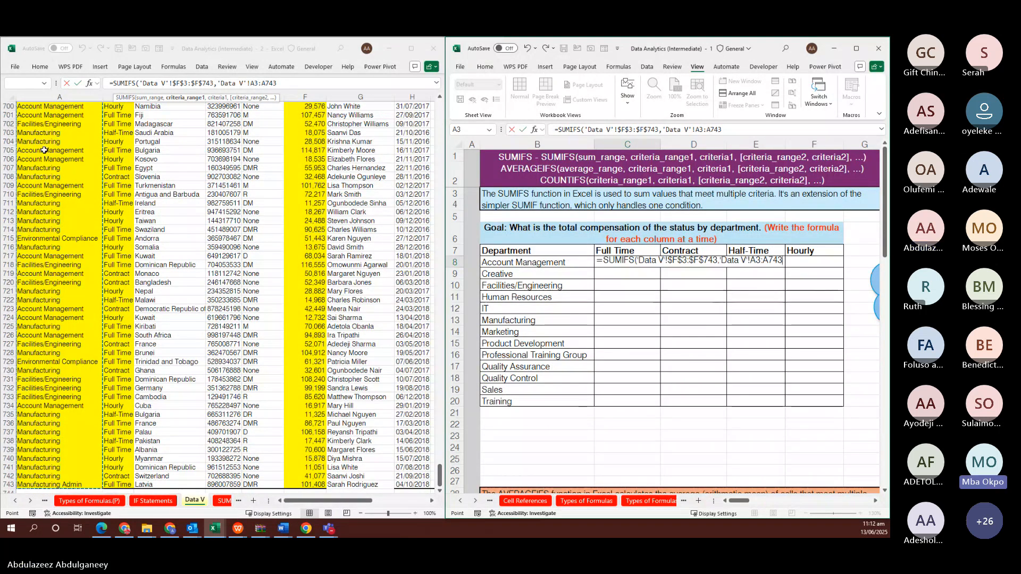
pyautogui.press('F4')
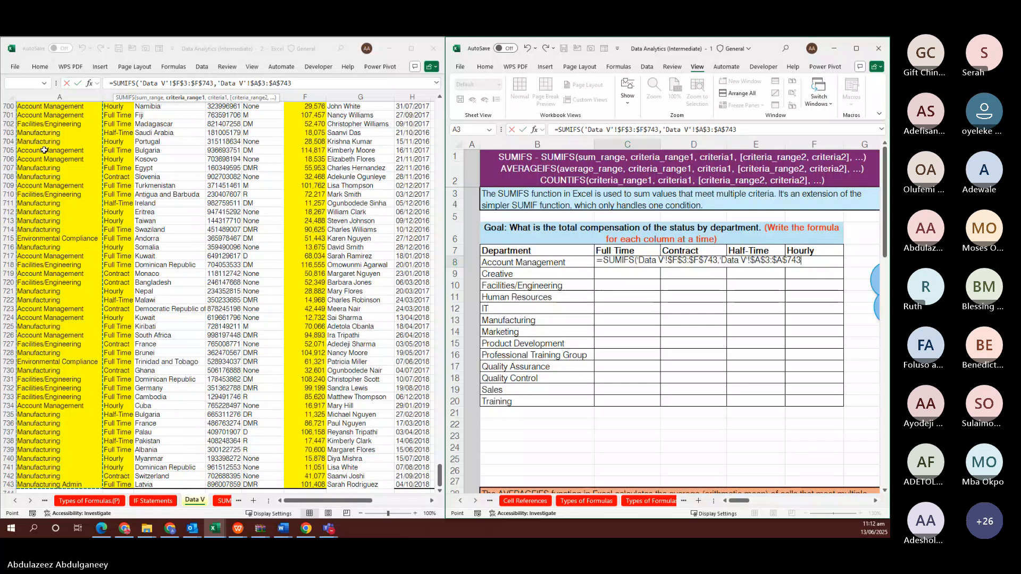
pyautogui.write(',')
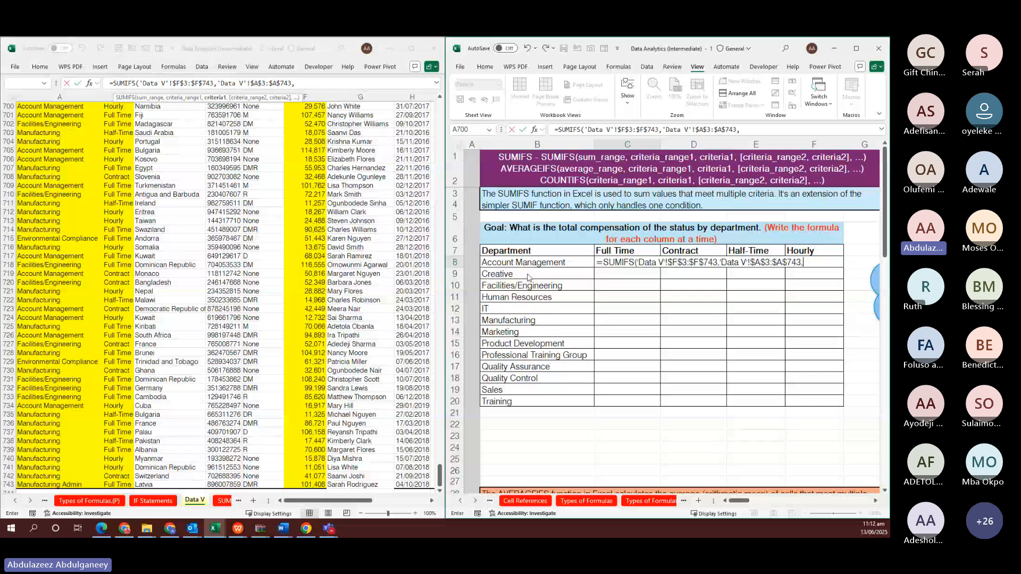
pyautogui.click(559, 263)
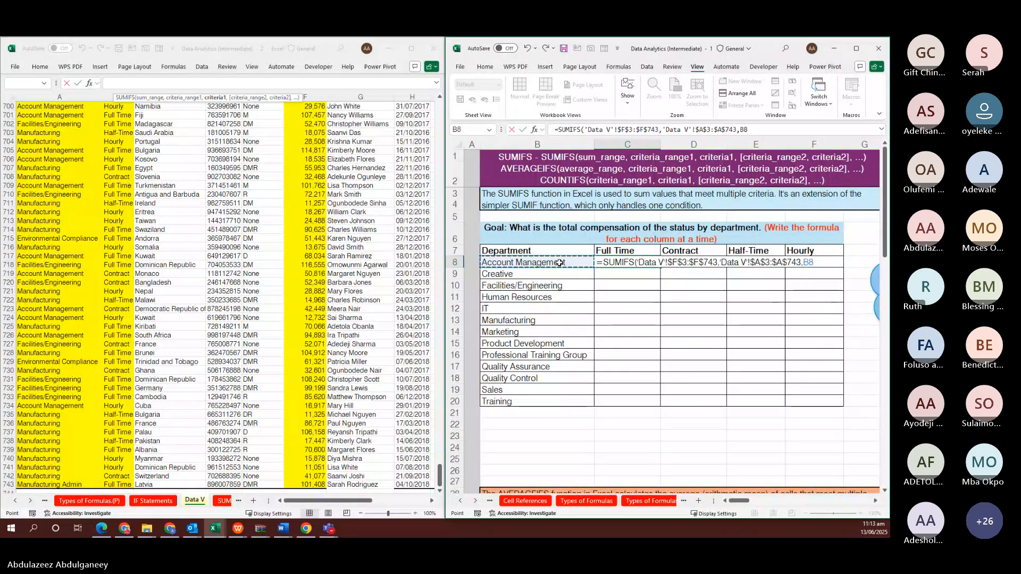
pyautogui.write(',')
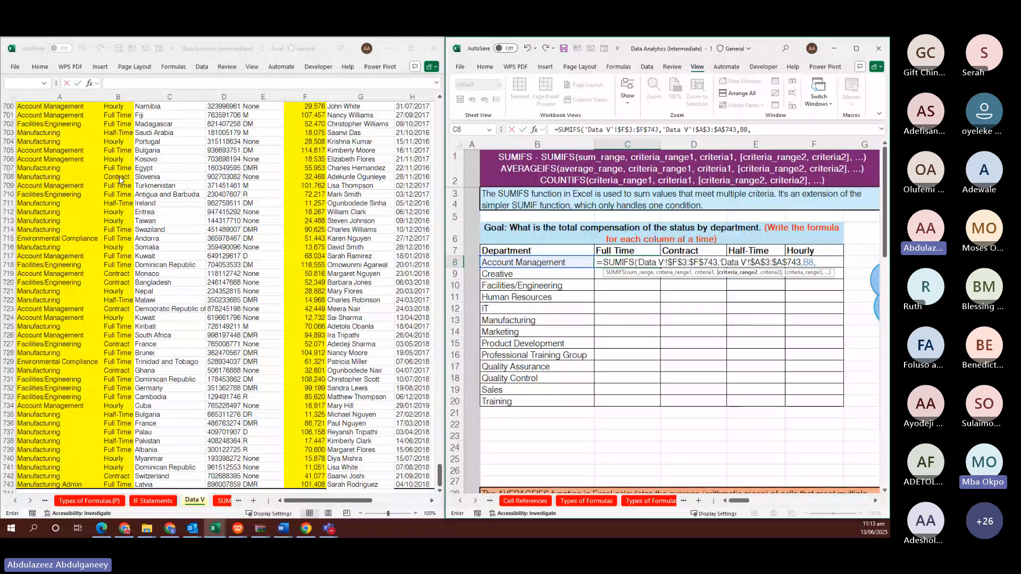
# Add the Status range 'Data V'!$B$3:$B$743 with criterion $C$7 and commit, giving 3,702,712
pyautogui.click(120, 177)
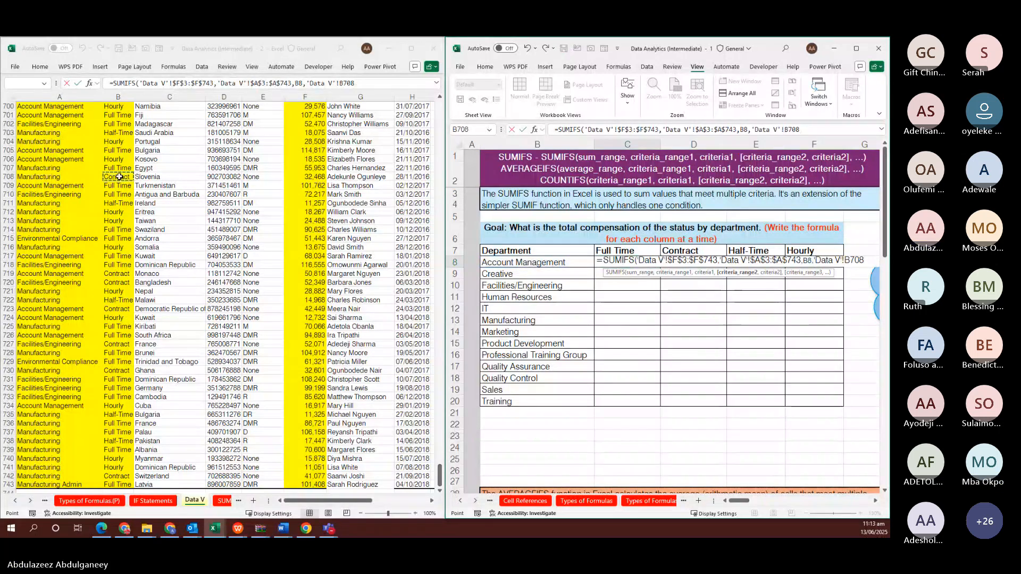
pyautogui.hotkey('ctrl', 'Up')
pyautogui.press('Down')
pyautogui.press('Down')
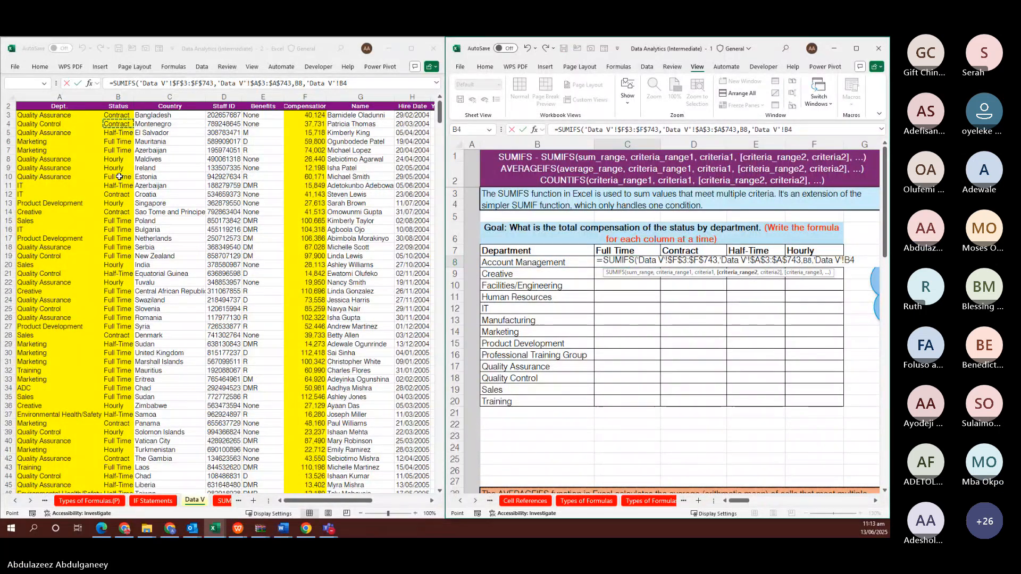
pyautogui.press('Up')
pyautogui.hotkey('ctrl', 'shift', 'Down')
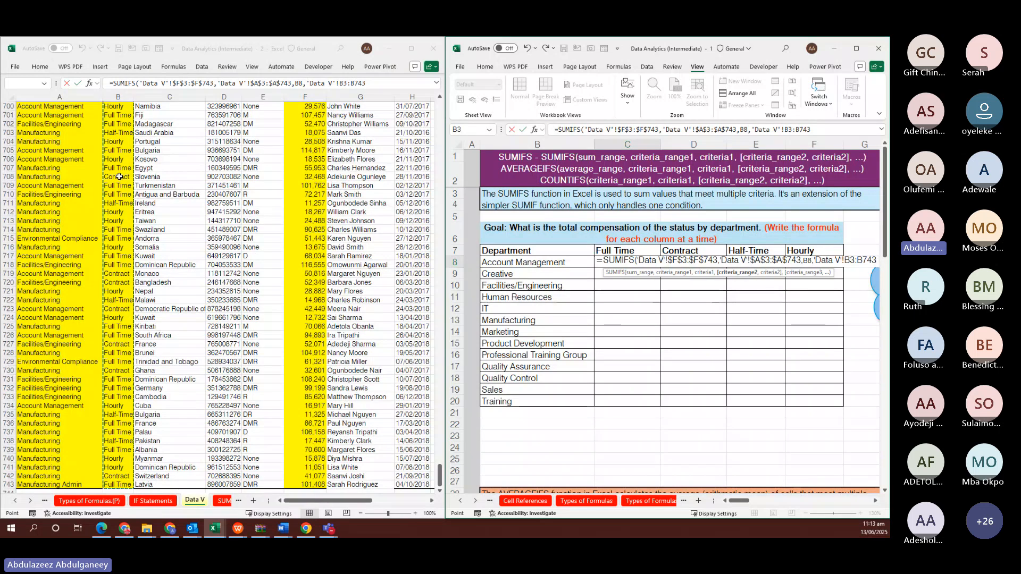
pyautogui.press('F4')
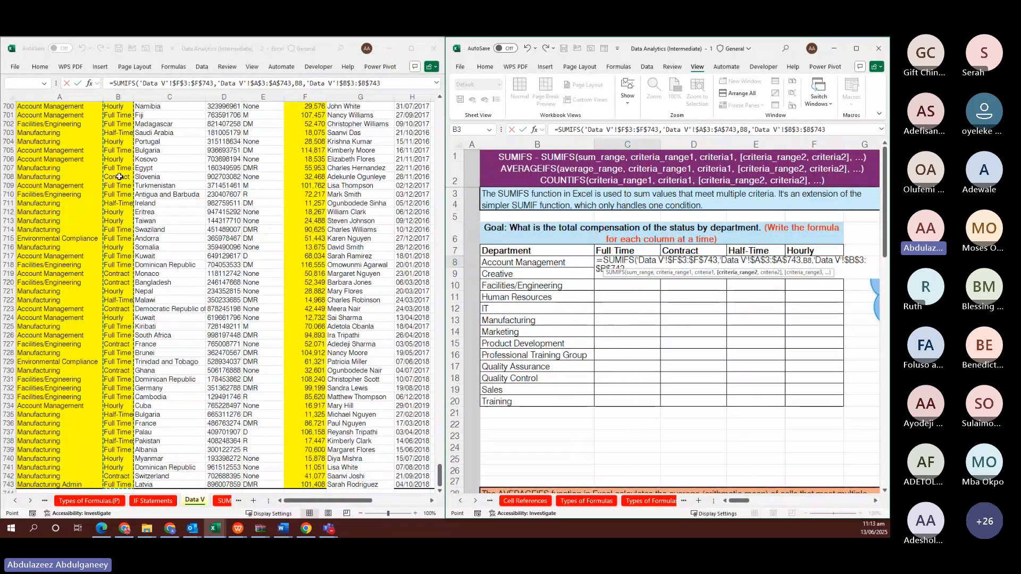
pyautogui.write(',')
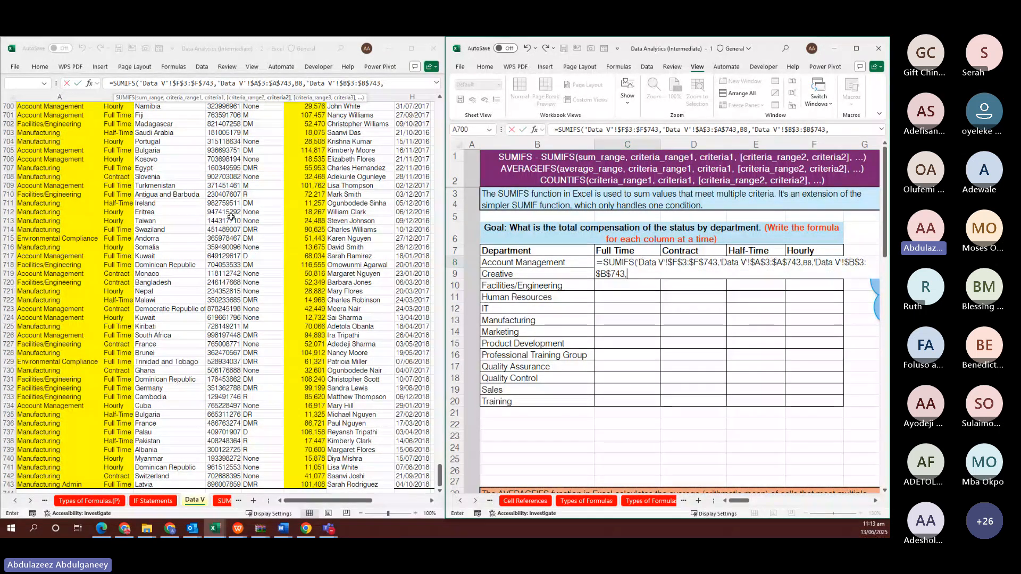
pyautogui.click(631, 250)
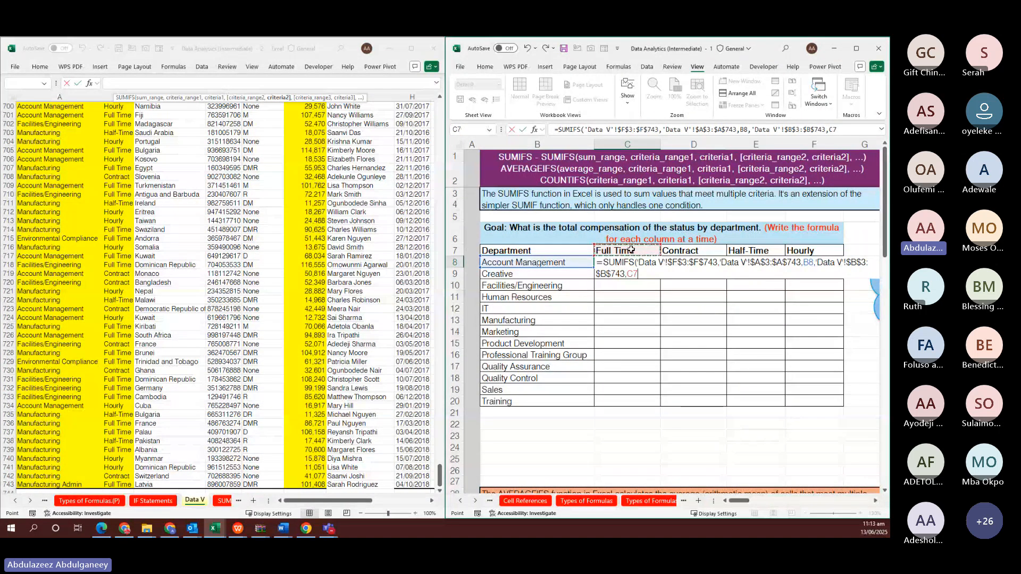
pyautogui.press('F4')
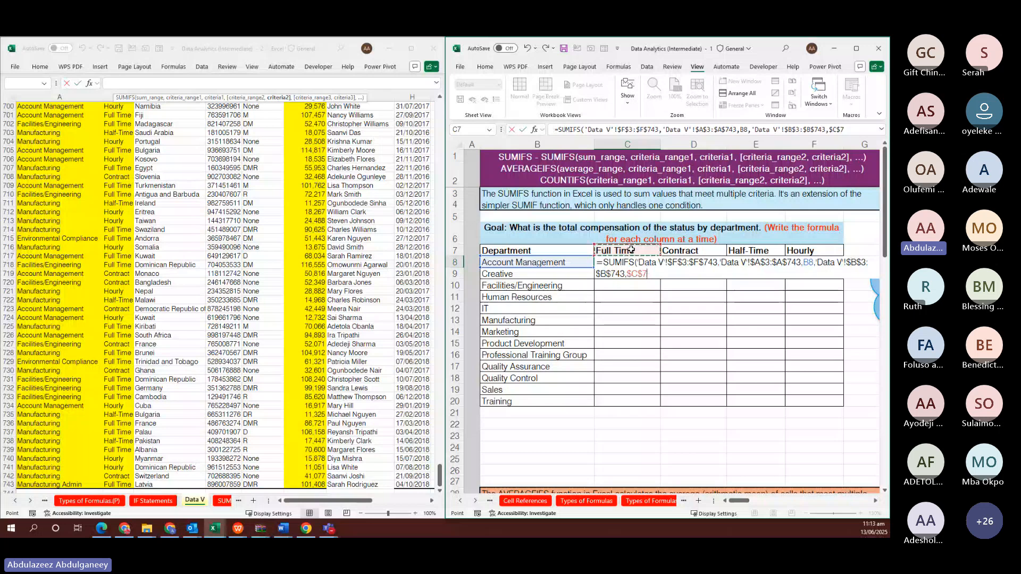
pyautogui.press('Return')
pyautogui.click(631, 262)
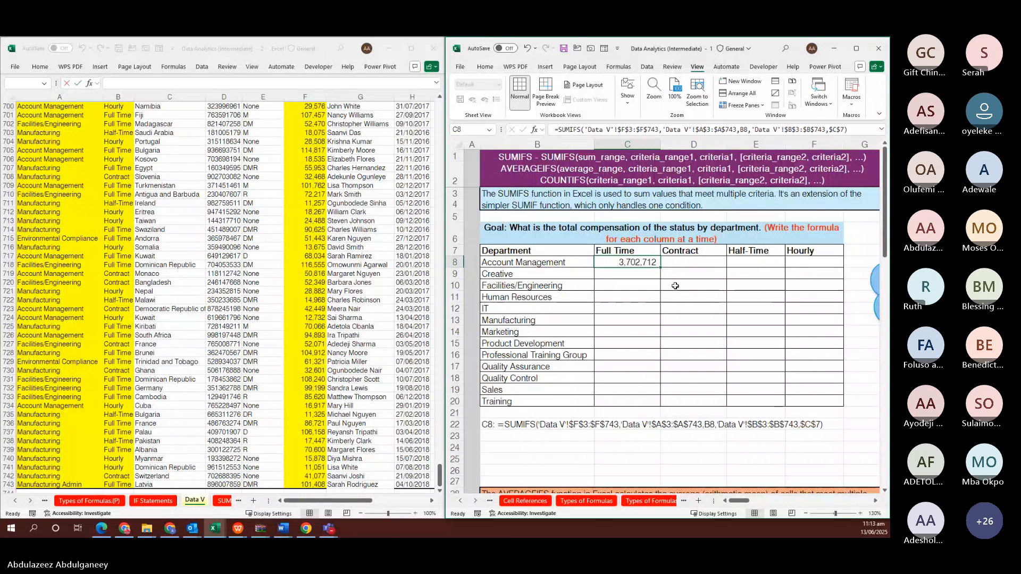
# Fill the C8 SUMIFS down to C20 with Ctrl+D, then create a new blank workbook
pyautogui.hotkey('shift', 'Down')
pyautogui.hotkey('shift', 'Down')
pyautogui.hotkey('shift', 'Down')
pyautogui.hotkey('shift', 'Down')
pyautogui.hotkey('shift', 'Down')
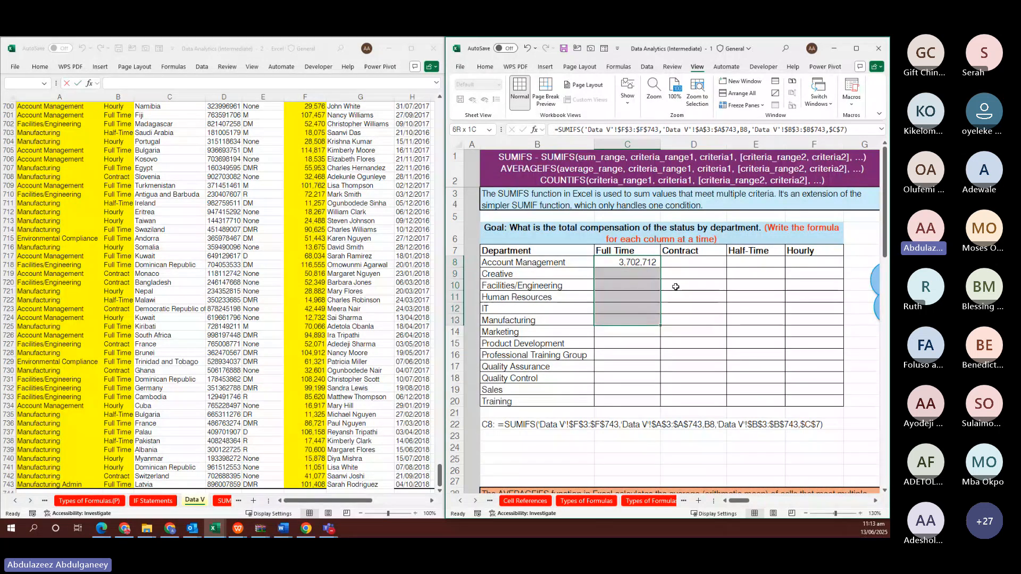
pyautogui.hotkey('shift', 'Down')
pyautogui.hotkey('shift', 'Down')
pyautogui.hotkey('shift', 'Down')
pyautogui.hotkey('shift', 'Down')
pyautogui.hotkey('shift', 'Down')
pyautogui.hotkey('shift', 'Down')
pyautogui.hotkey('shift', 'Down')
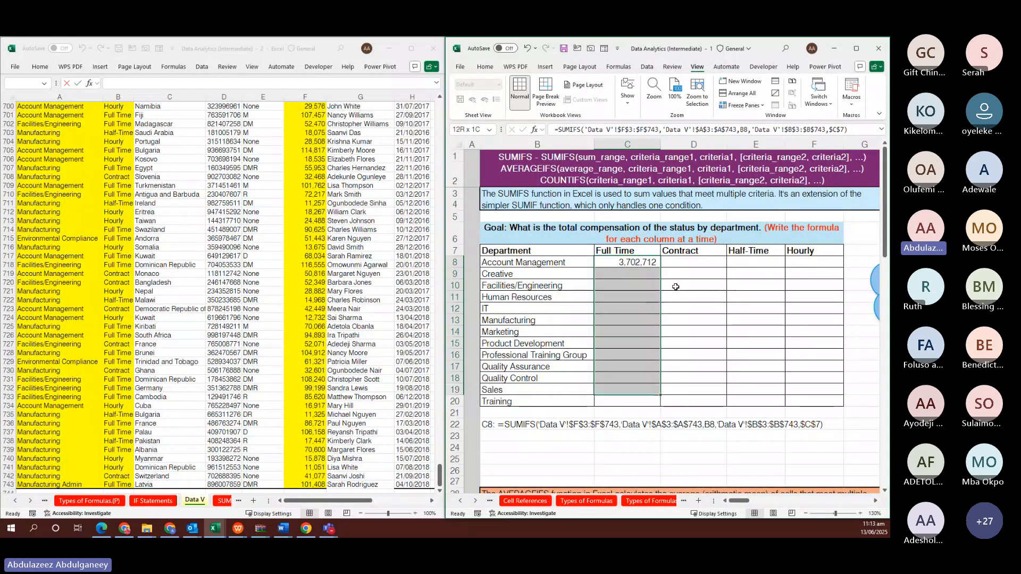
pyautogui.hotkey('ctrl', 'd')
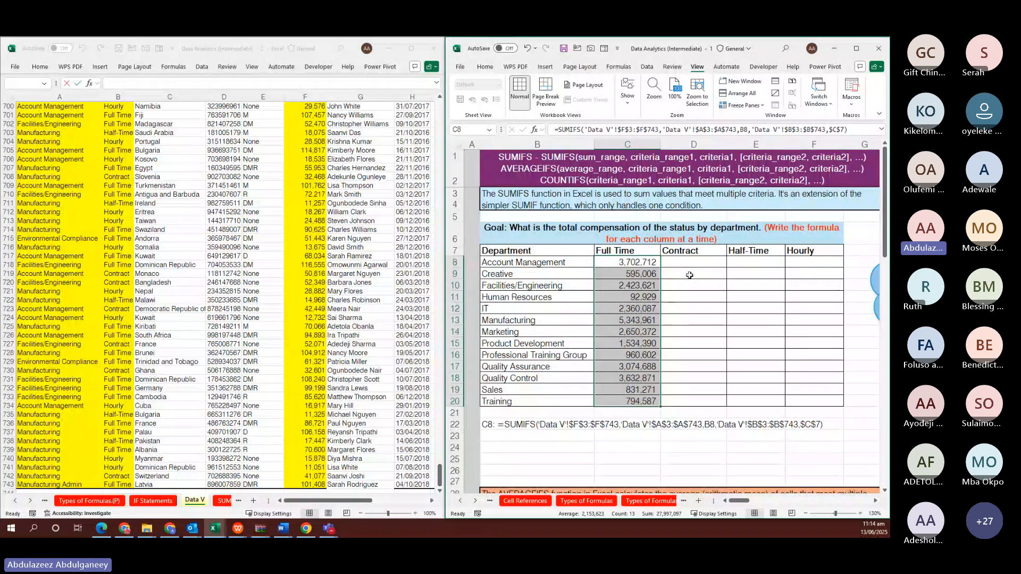
pyautogui.click(689, 274)
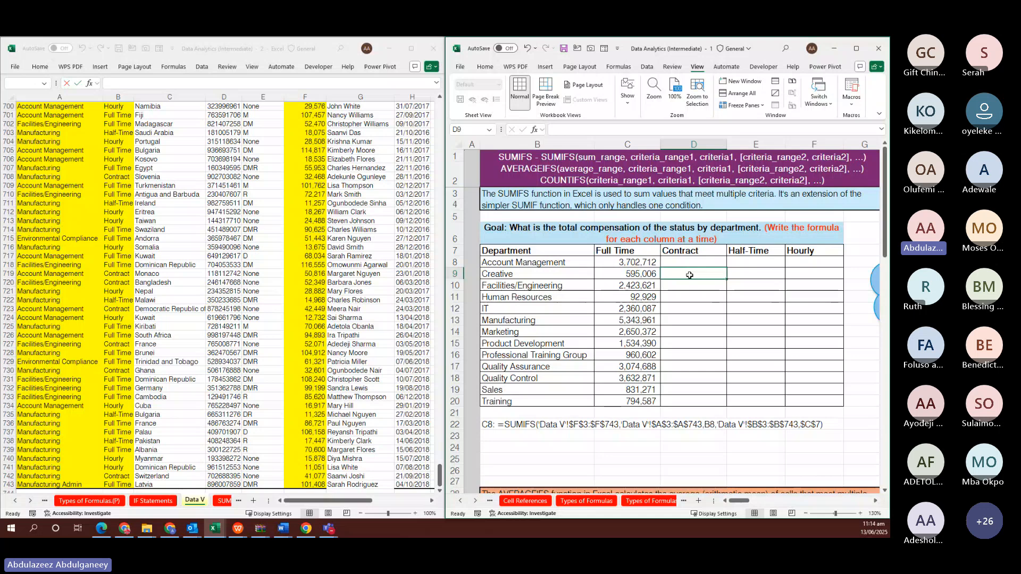
pyautogui.hotkey('ctrl', 'n')
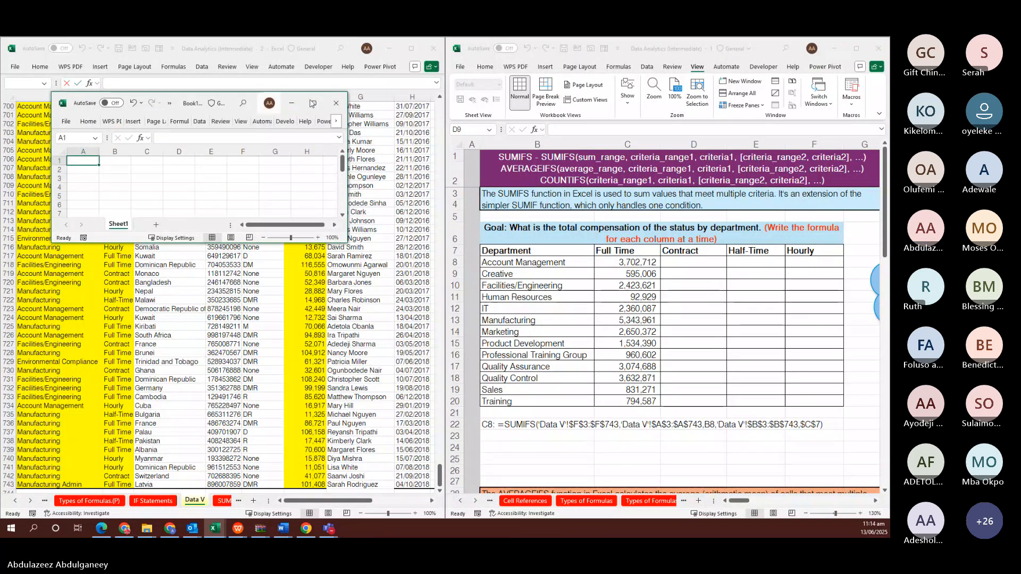
# Maximize Book1 and enter SUMIFS with its argument placeholders in cell I8
pyautogui.click(312, 103)
pyautogui.click(299, 168)
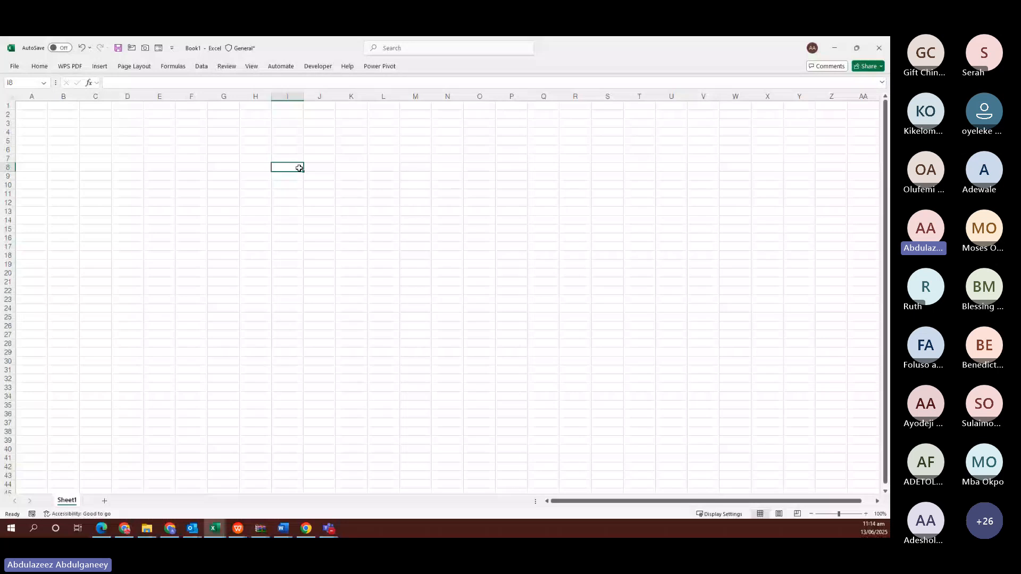
pyautogui.keyDown('ctrl'); pyautogui.scroll(15, 299, 168); pyautogui.keyUp('ctrl')
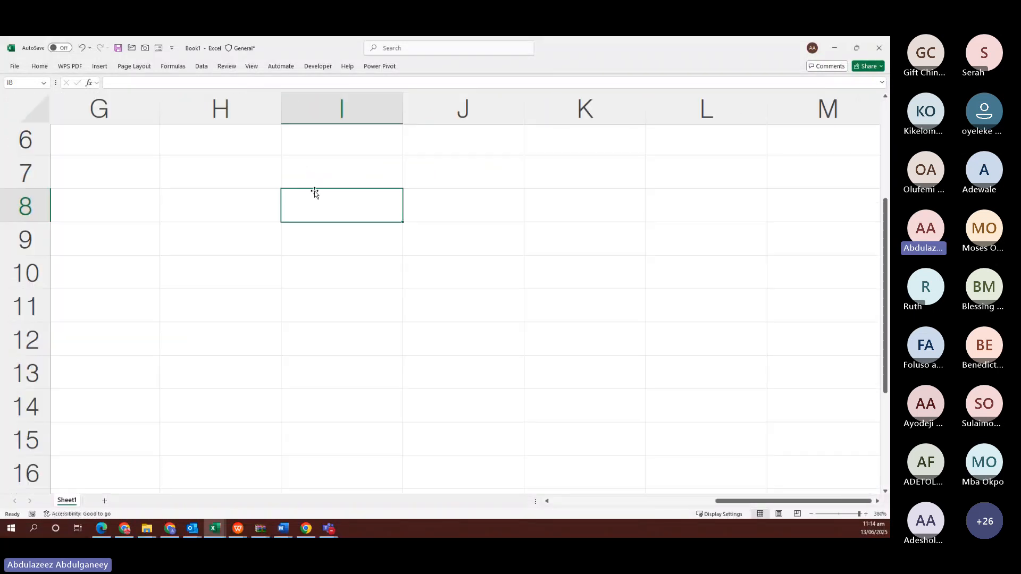
pyautogui.write('=S')
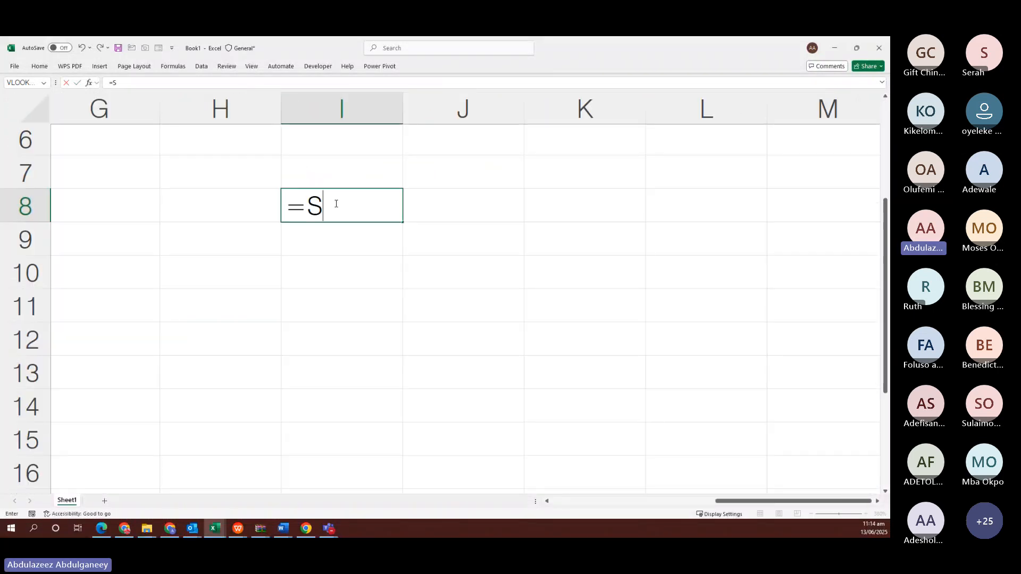
pyautogui.write('UMIF')
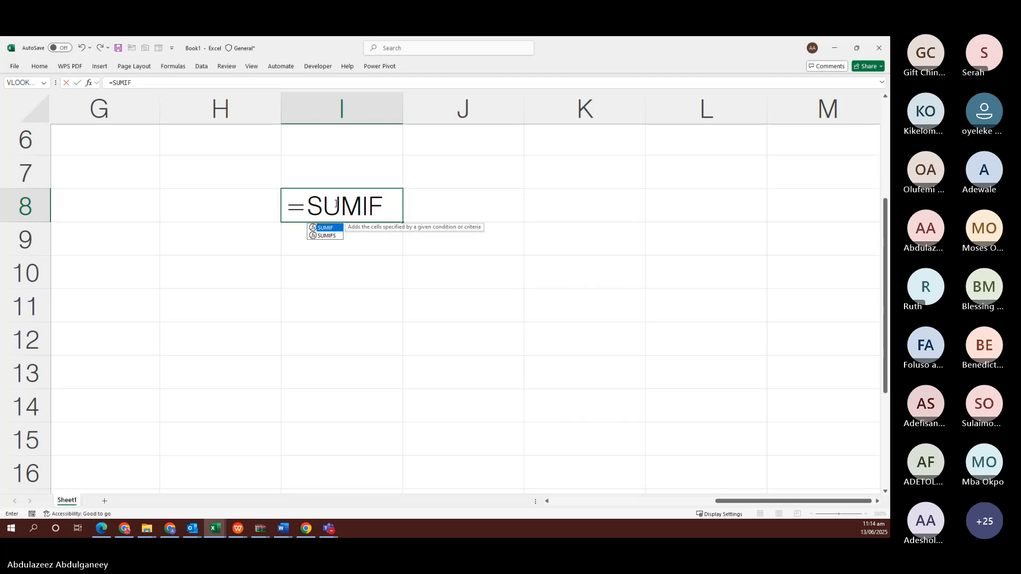
pyautogui.press('Tab')
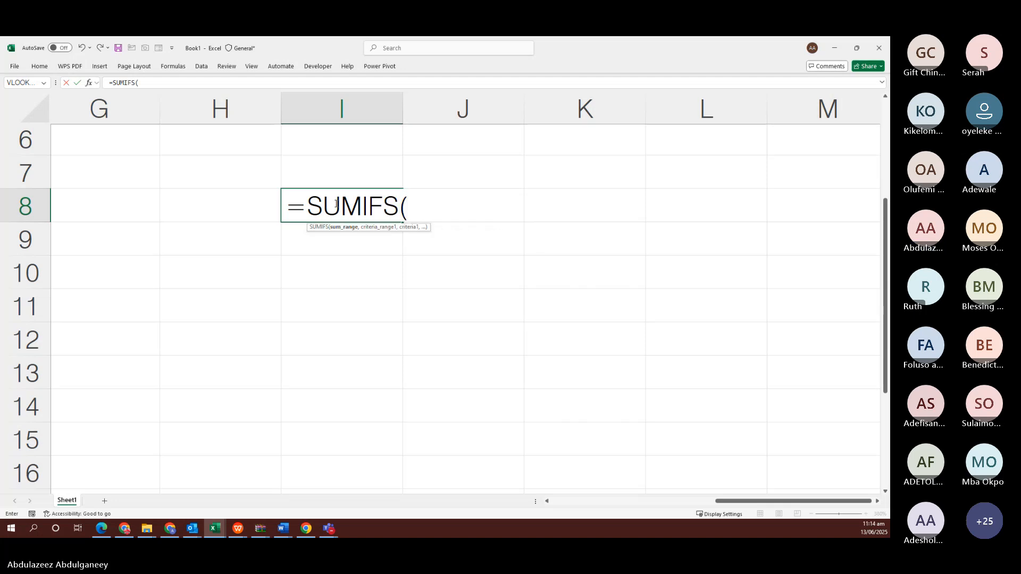
pyautogui.hotkey('ctrl', 'shift', 'a')
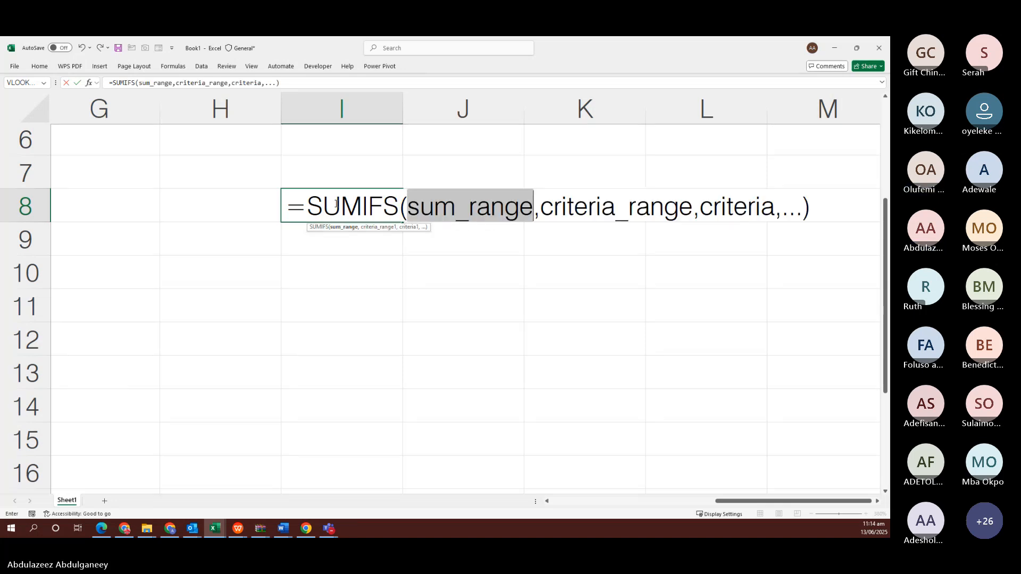
pyautogui.press('Return')
pyautogui.press('Return')
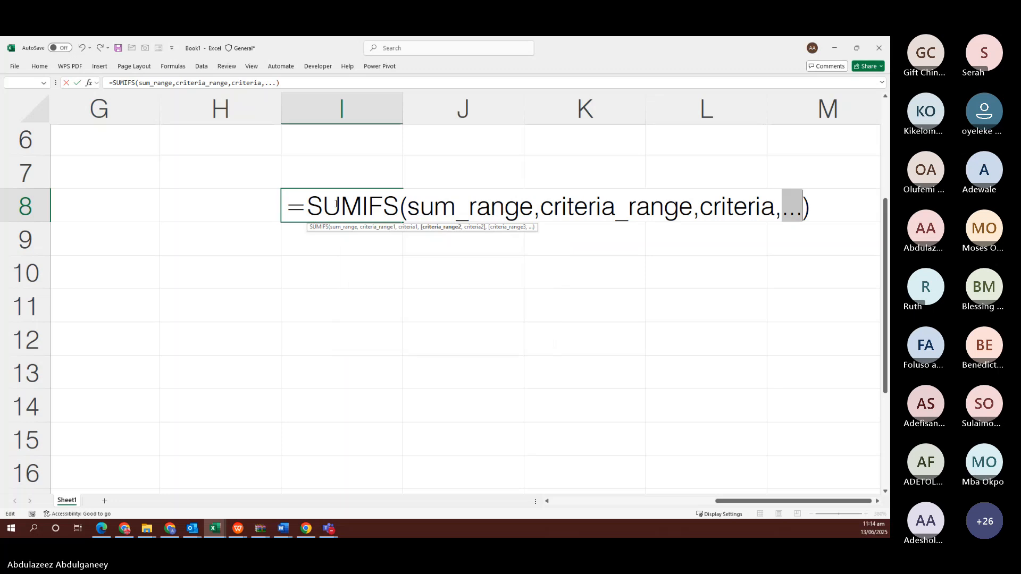
# Remove the leading = so I8 shows the SUMIFS syntax as text, then switch to Data Analytics
pyautogui.click(313, 206)
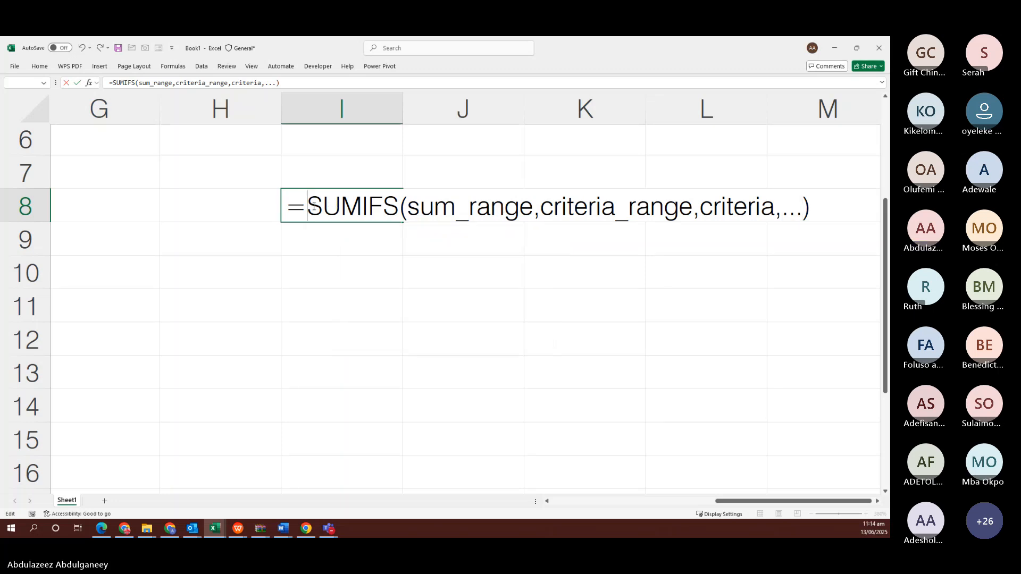
pyautogui.press('BackSpace')
pyautogui.hotkey('ctrl', 'Return')
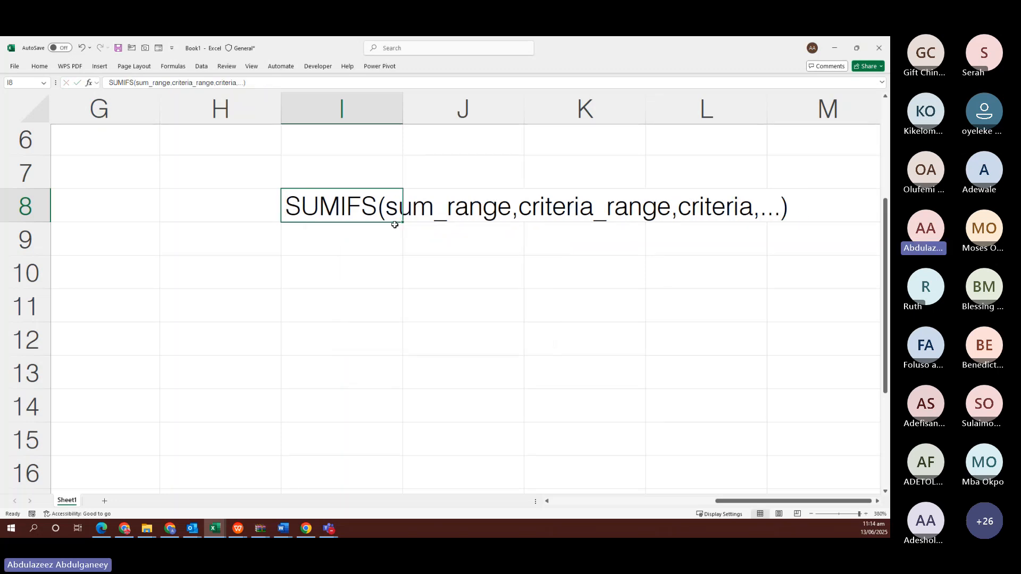
pyautogui.click(519, 236)
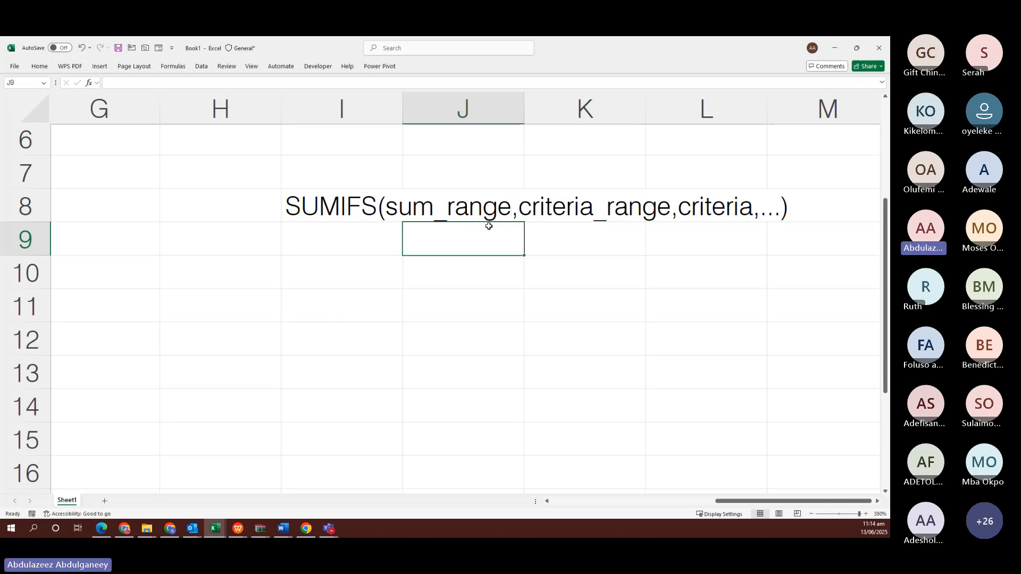
pyautogui.hotkey('alt', 'Tab')
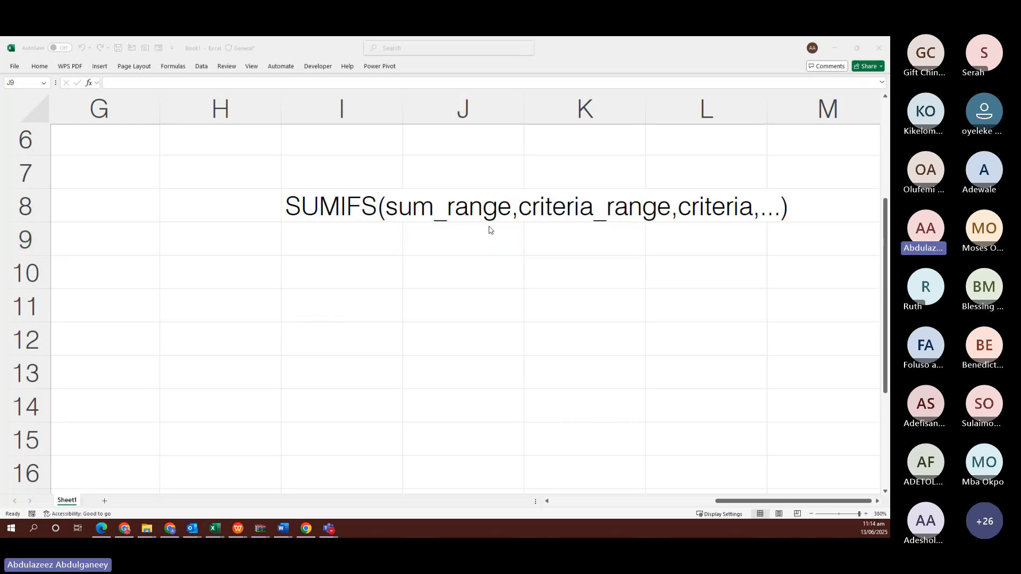
pyautogui.hotkey('alt', 'Tab')
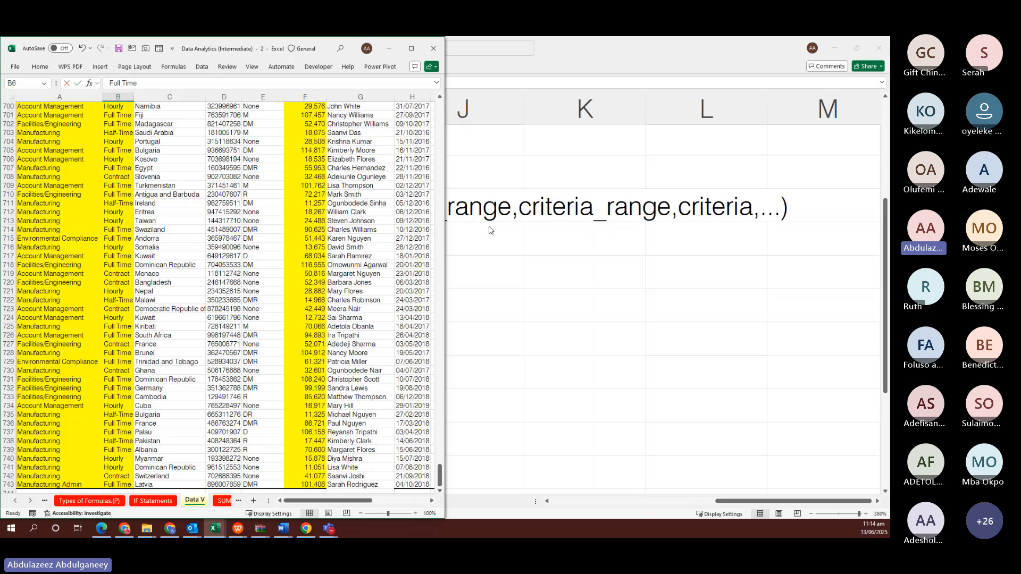
# Select the entire Compensation column F on Data V to see its count and sum
pyautogui.scroll(6, 343, 166)
pyautogui.click(310, 171)
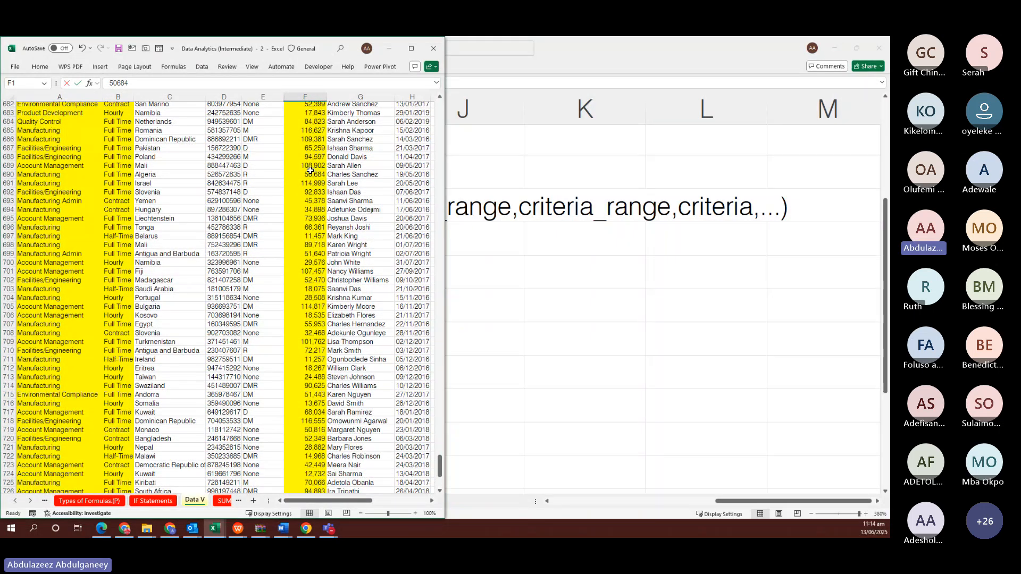
pyautogui.click(302, 95)
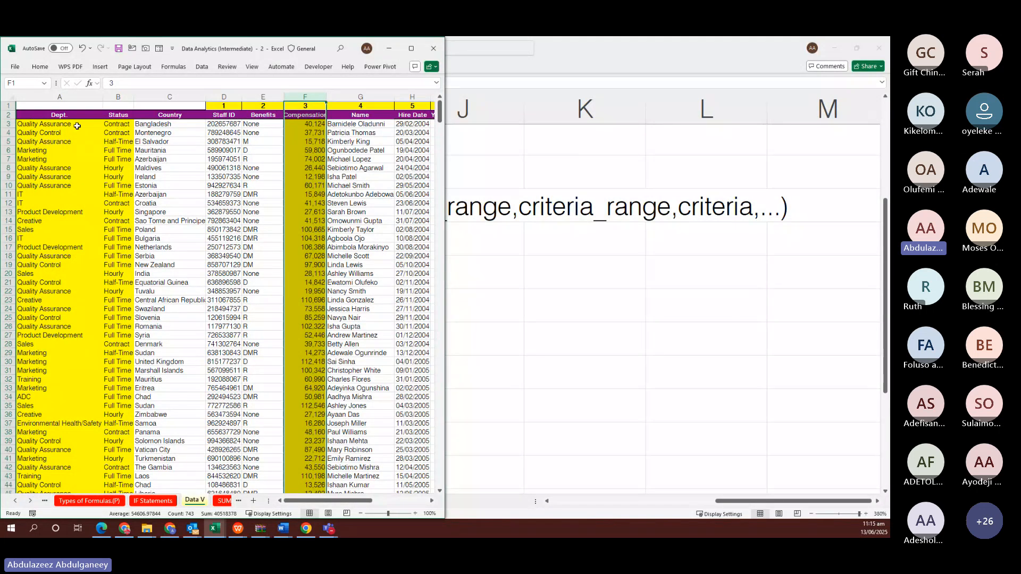
# Select the Dept. column A and Status column B on Data V, then bring Book1 forward
pyautogui.click(56, 96)
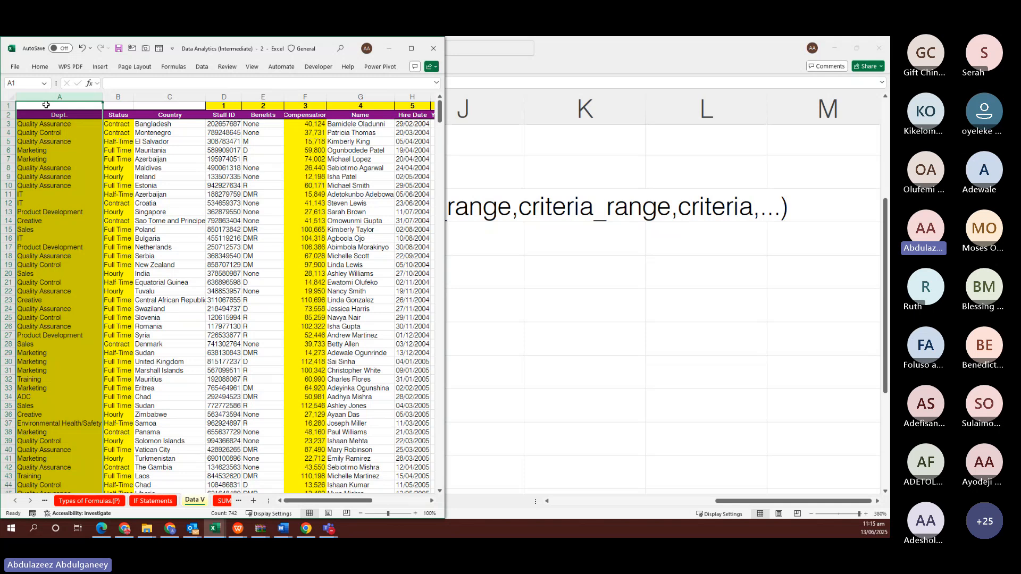
pyautogui.click(115, 94)
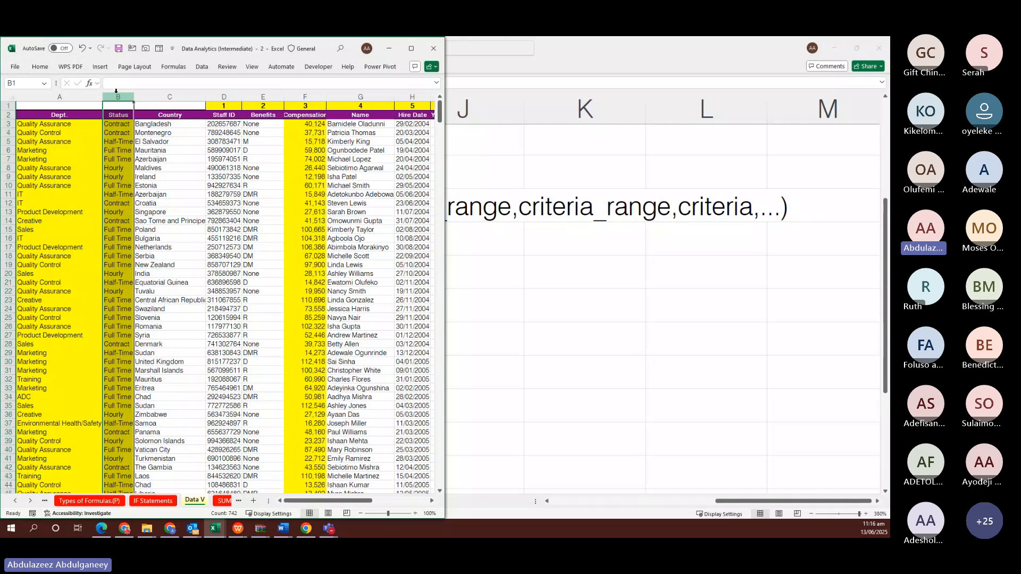
pyautogui.click(408, 227)
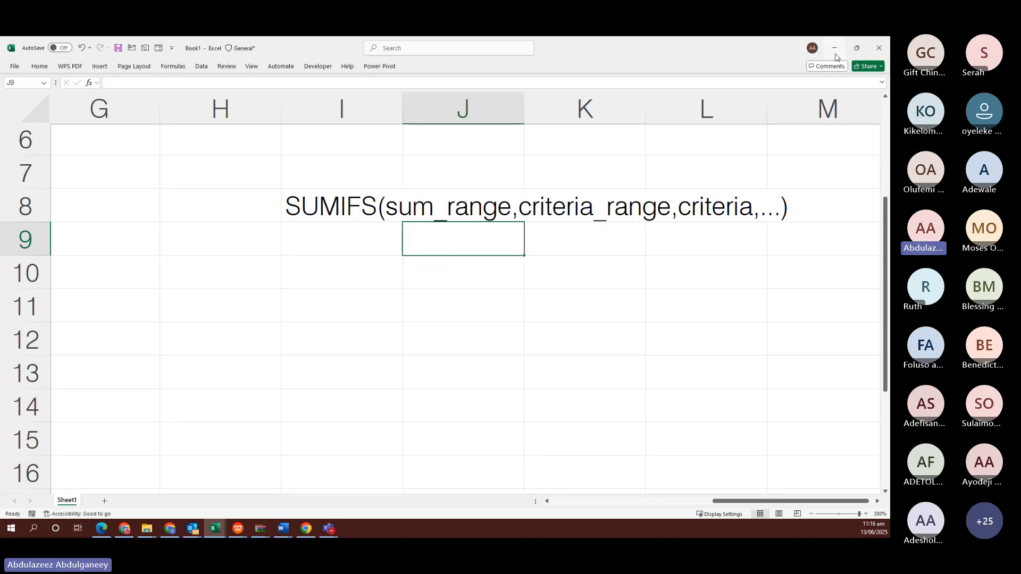
# Clear C8:C20 and restart C8 as =SUMIFS( with sum range 'Data V'!$F$3:$F$743
pyautogui.click(834, 54)
pyautogui.click(636, 262)
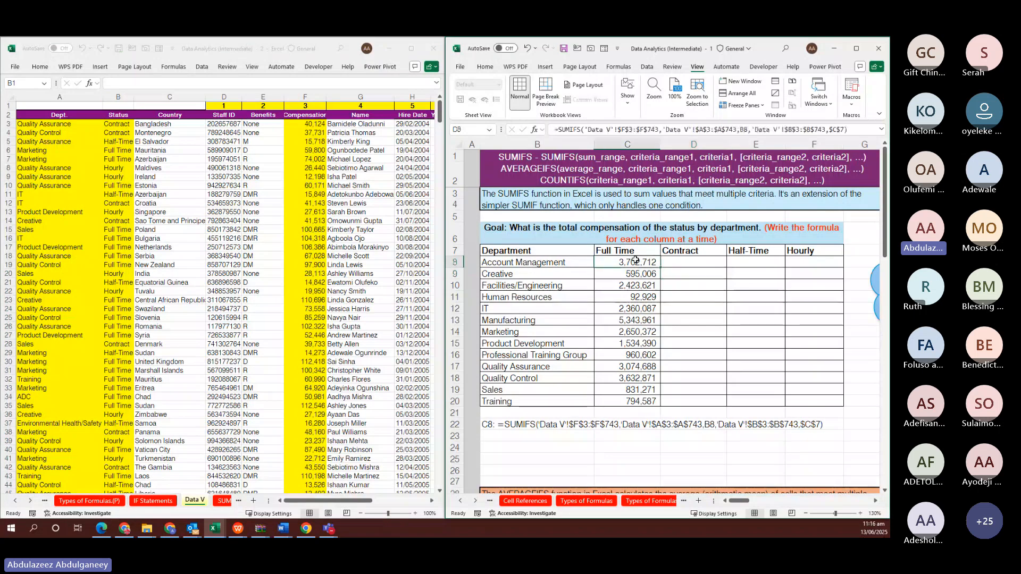
pyautogui.hotkey('ctrl', 'shift', 'Down')
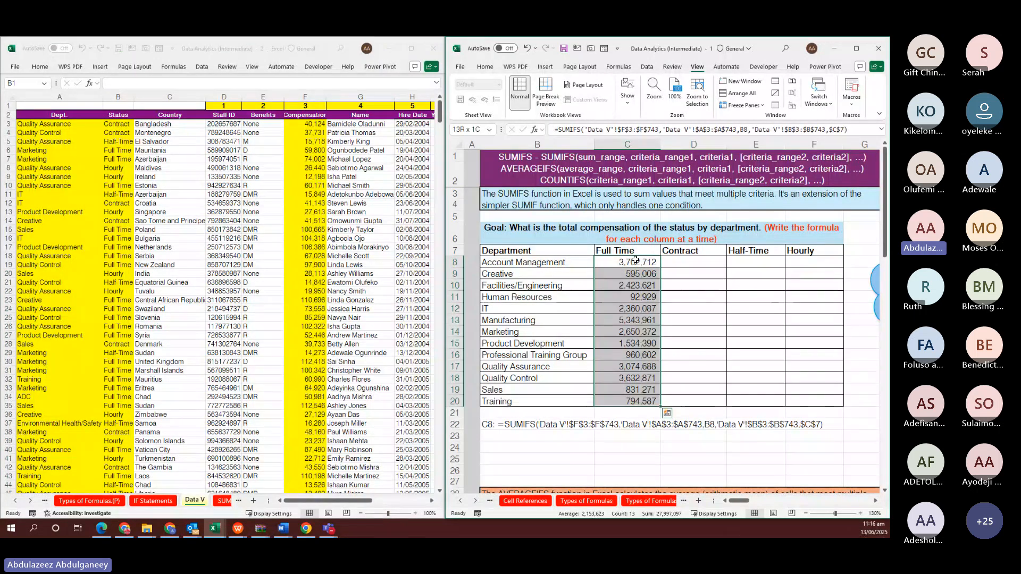
pyautogui.press('Delete')
pyautogui.click(635, 259)
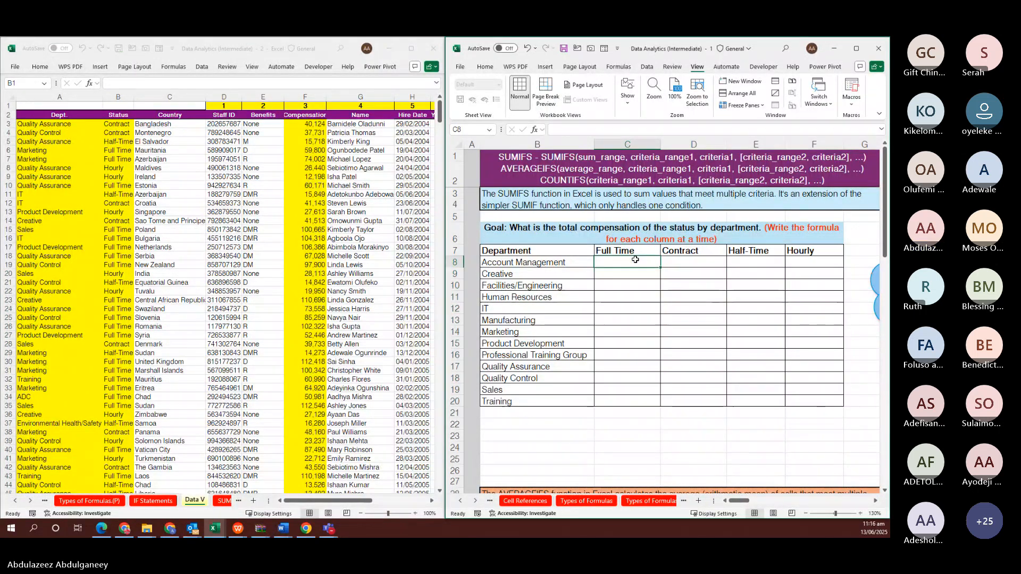
pyautogui.write('=SUM')
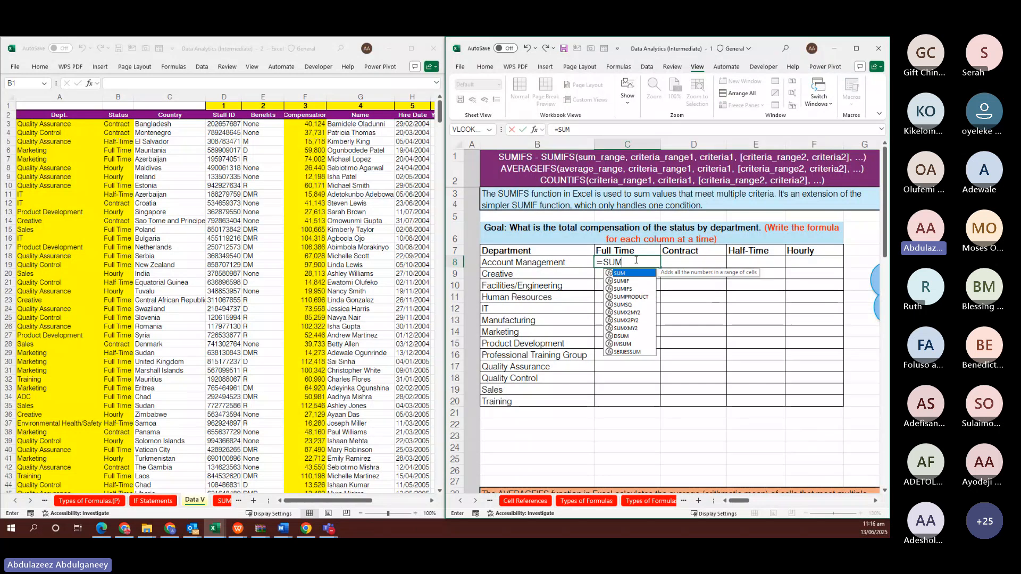
pyautogui.write('IFS(')
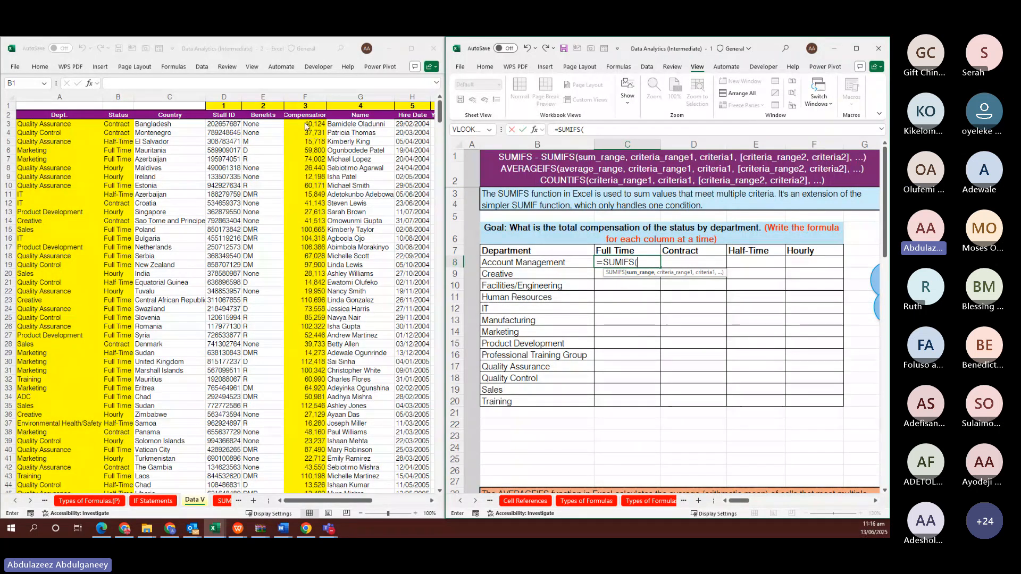
pyautogui.click(305, 123)
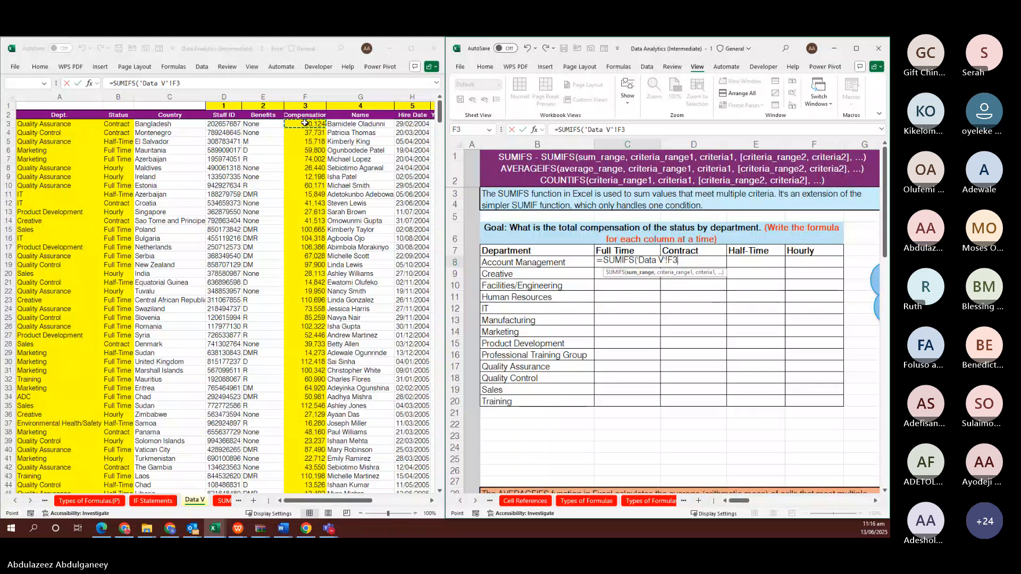
pyautogui.hotkey('ctrl', 'shift', 'Down')
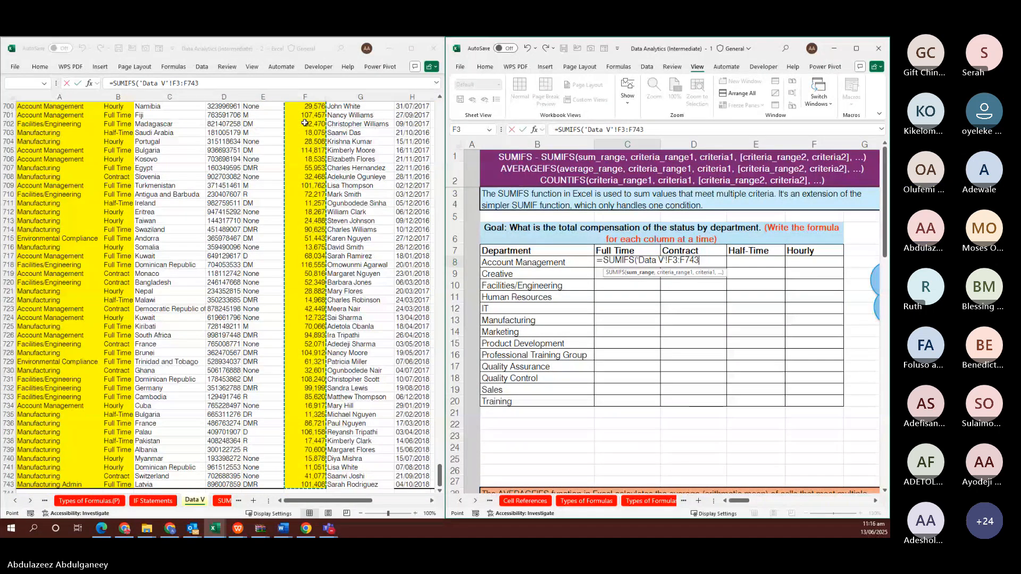
pyautogui.press('F4')
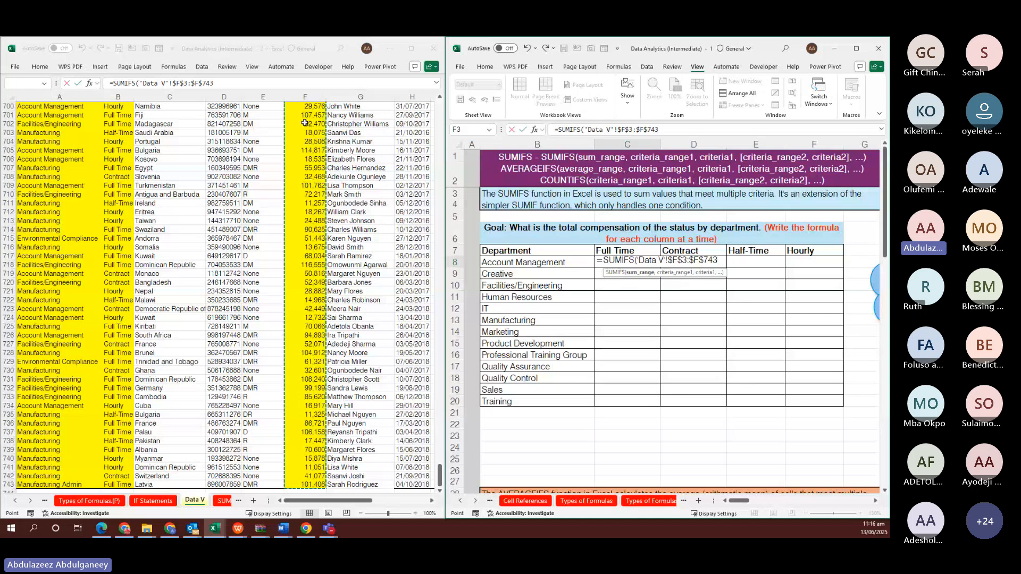
pyautogui.write(',')
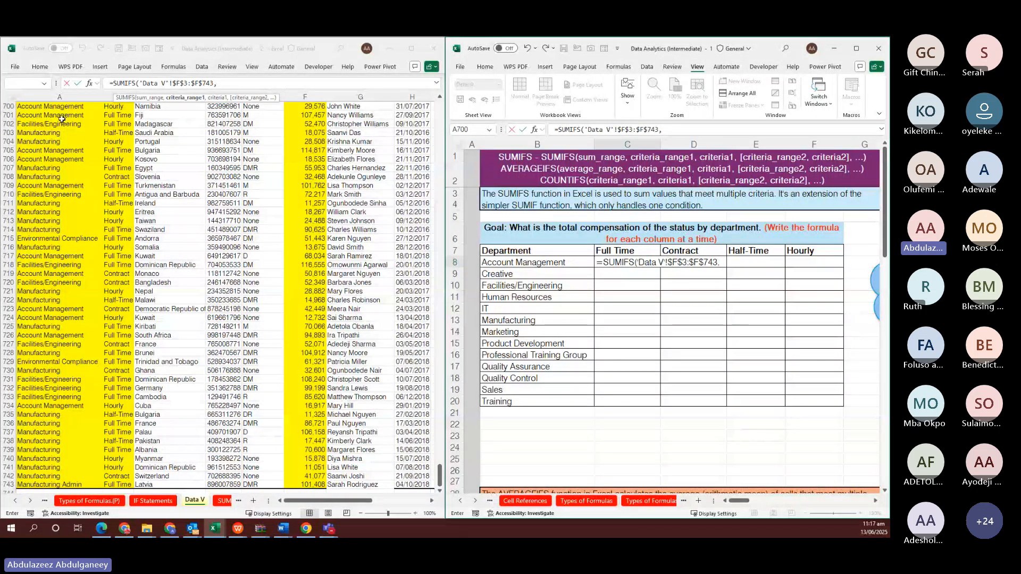
# Add the department range 'Data V'!$A$3:$A$743 with criterion B8
pyautogui.click(52, 171)
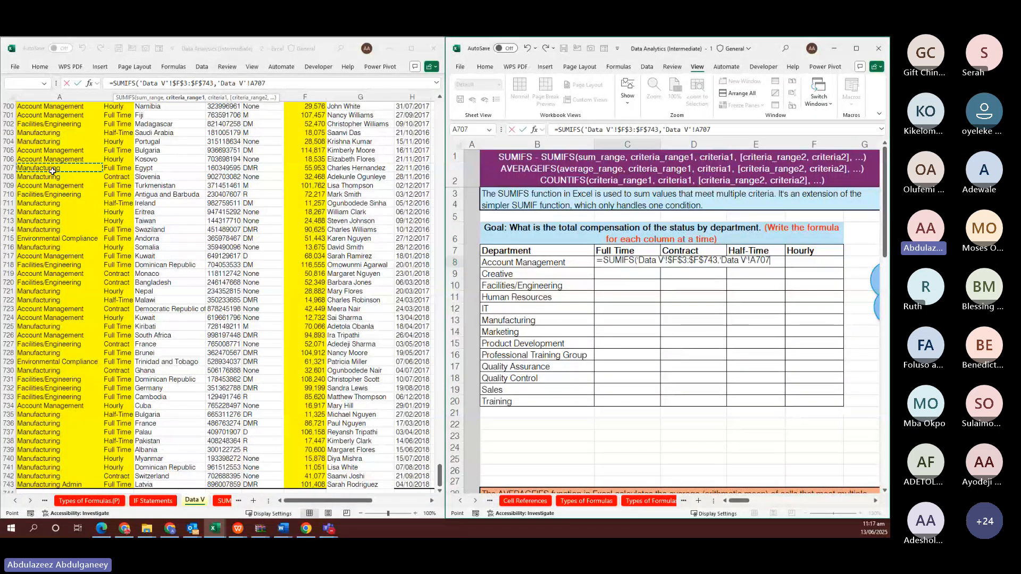
pyautogui.hotkey('ctrl', 'Up')
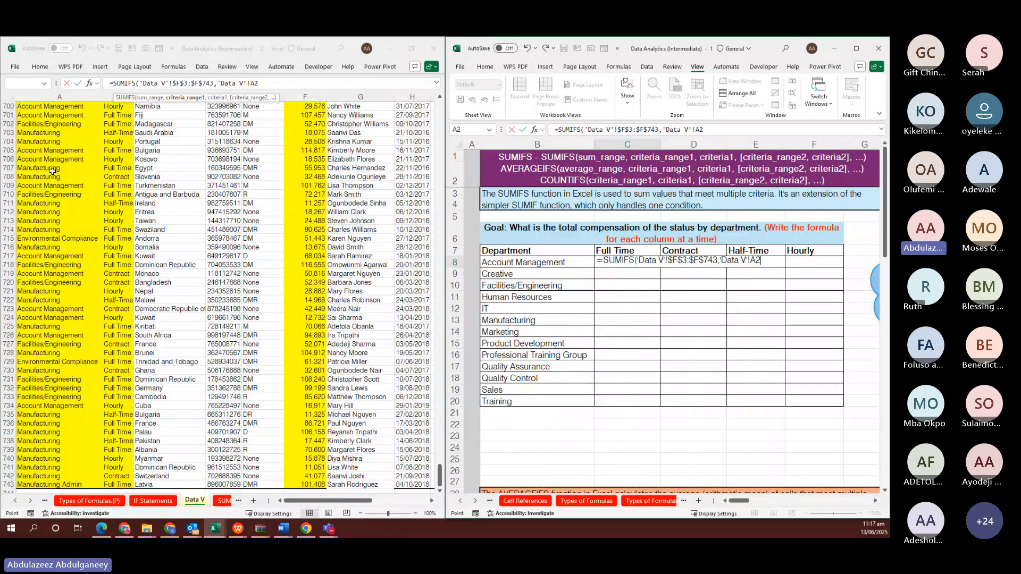
pyautogui.press('Down')
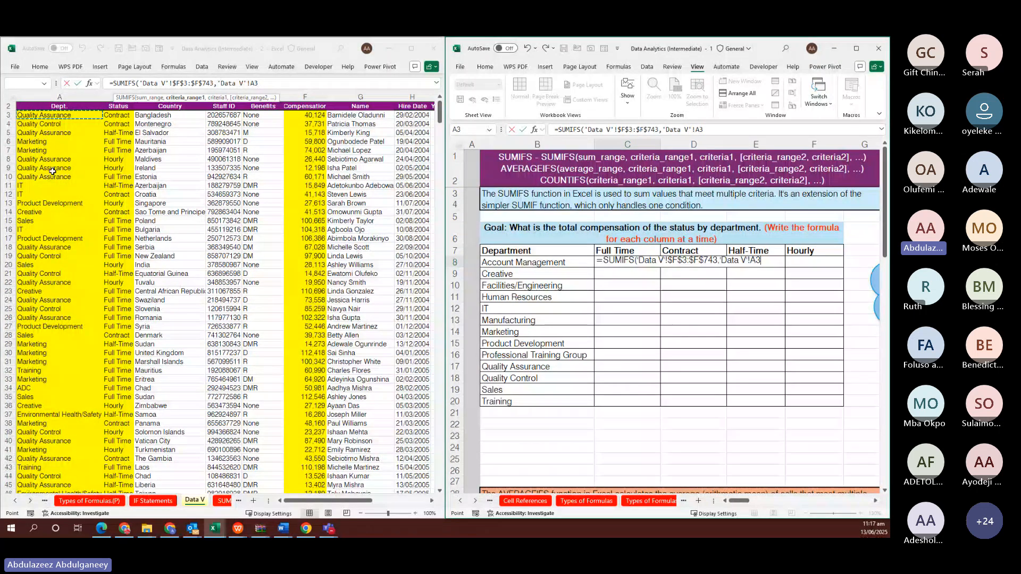
pyautogui.hotkey('ctrl', 'shift', 'Down')
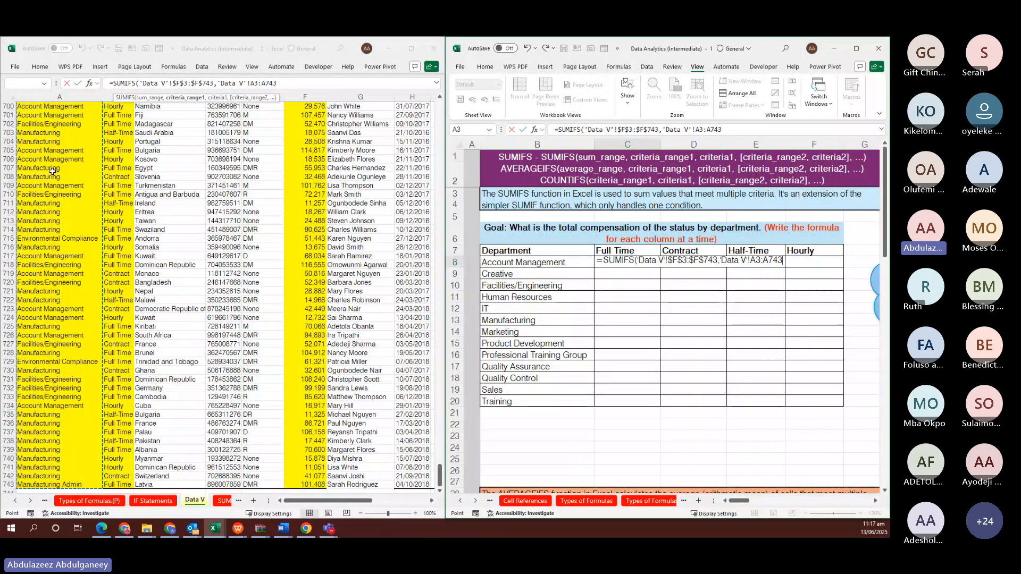
pyautogui.press('F4')
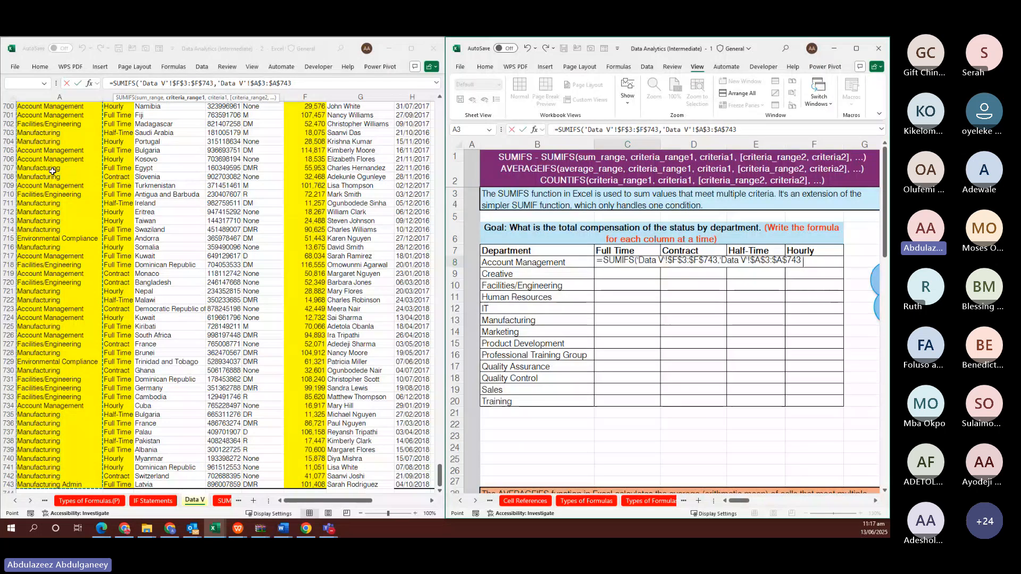
pyautogui.write(',')
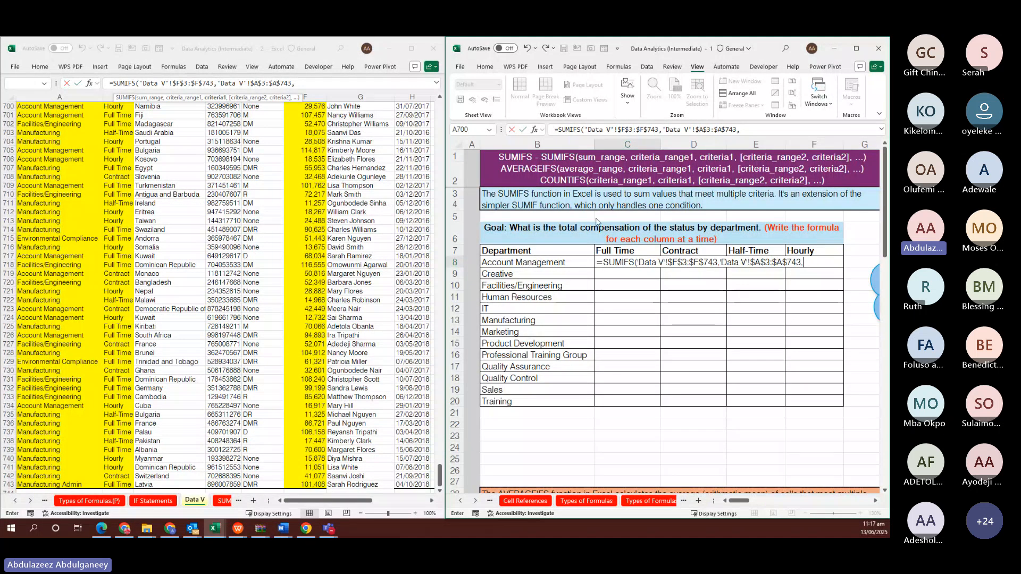
pyautogui.click(518, 262)
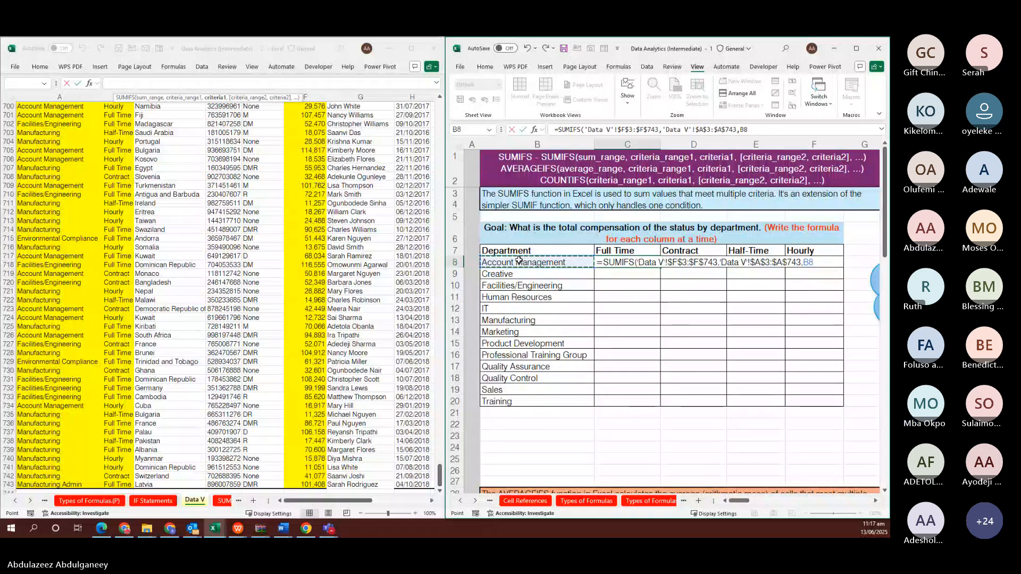
pyautogui.write(',')
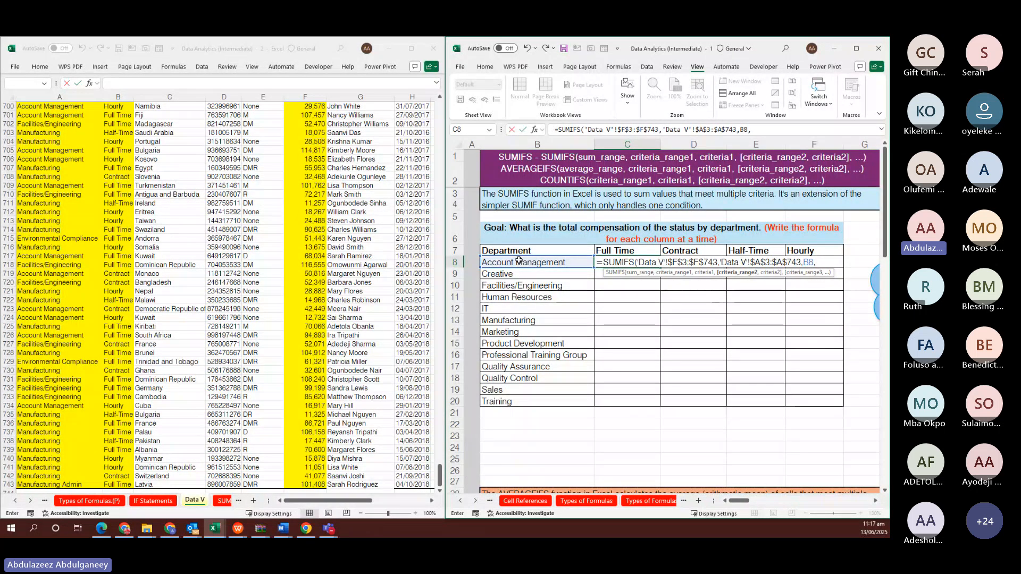
# Add the status range 'Data V'!$B$3:$B$743 with criterion $C$7 and commit, returning 3,702,712
pyautogui.click(118, 181)
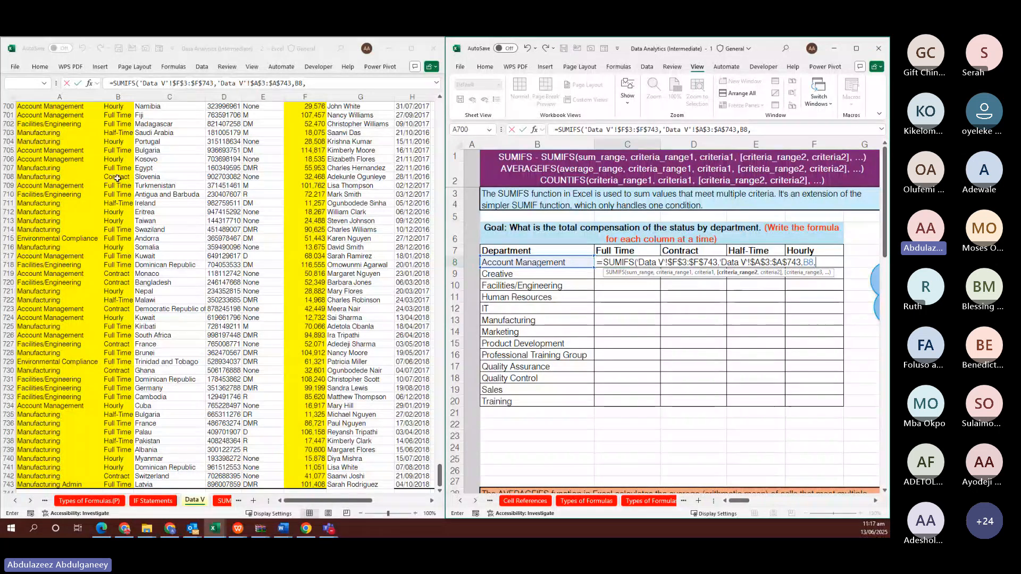
pyautogui.click(118, 178)
pyautogui.hotkey('ctrl', 'Up')
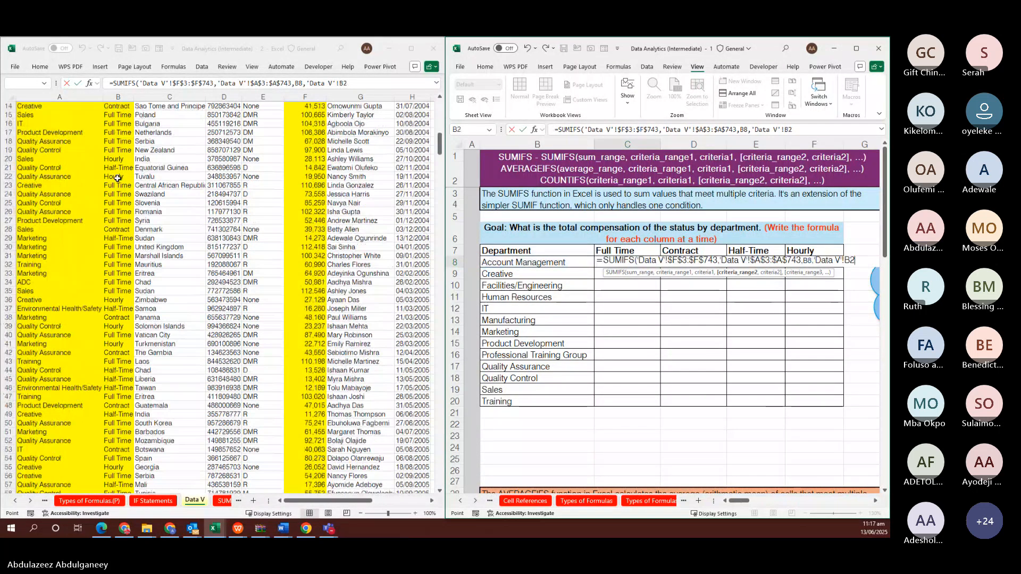
pyautogui.press('Down')
pyautogui.hotkey('ctrl', 'shift', 'Down')
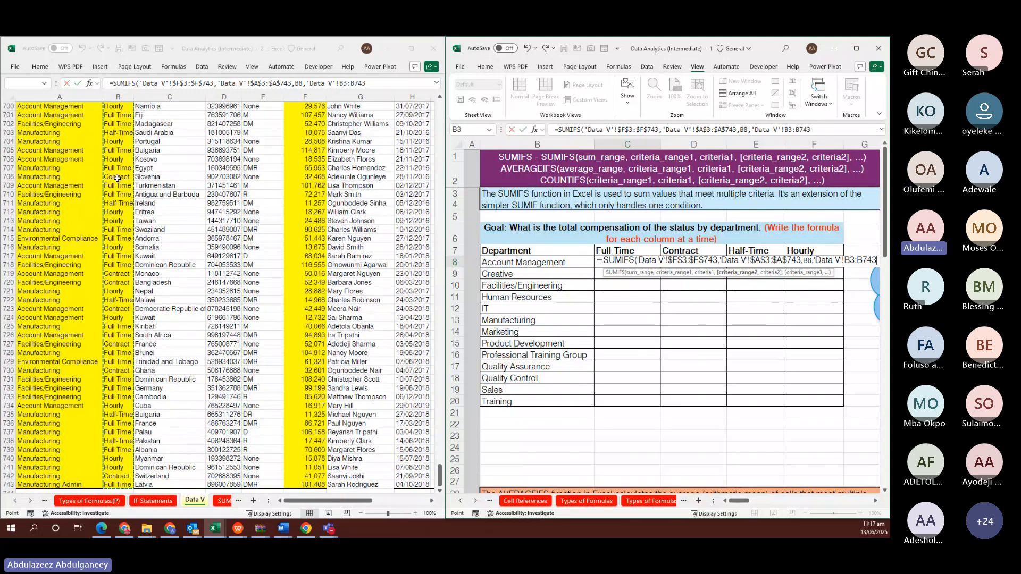
pyautogui.press('F4')
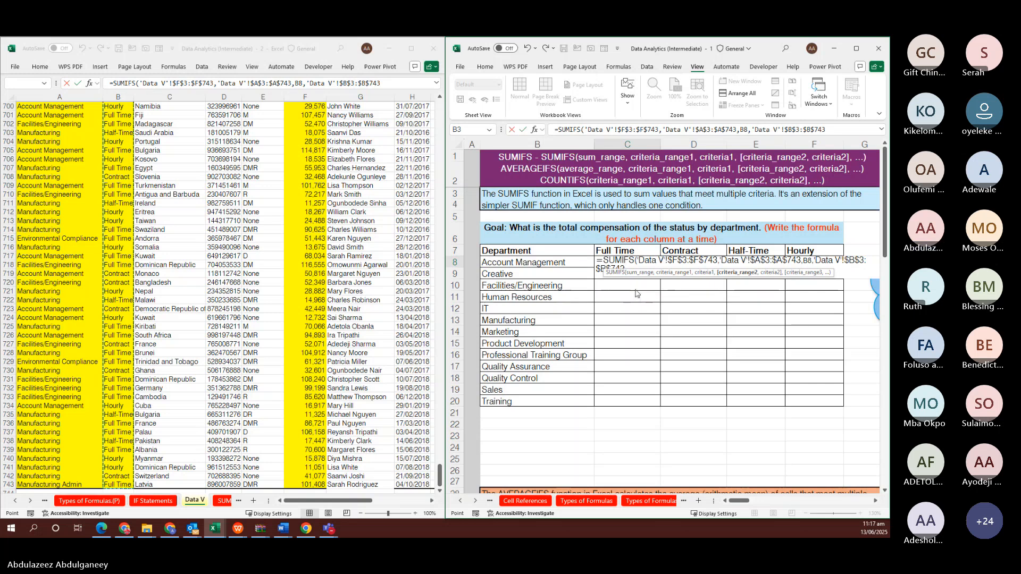
pyautogui.write(',')
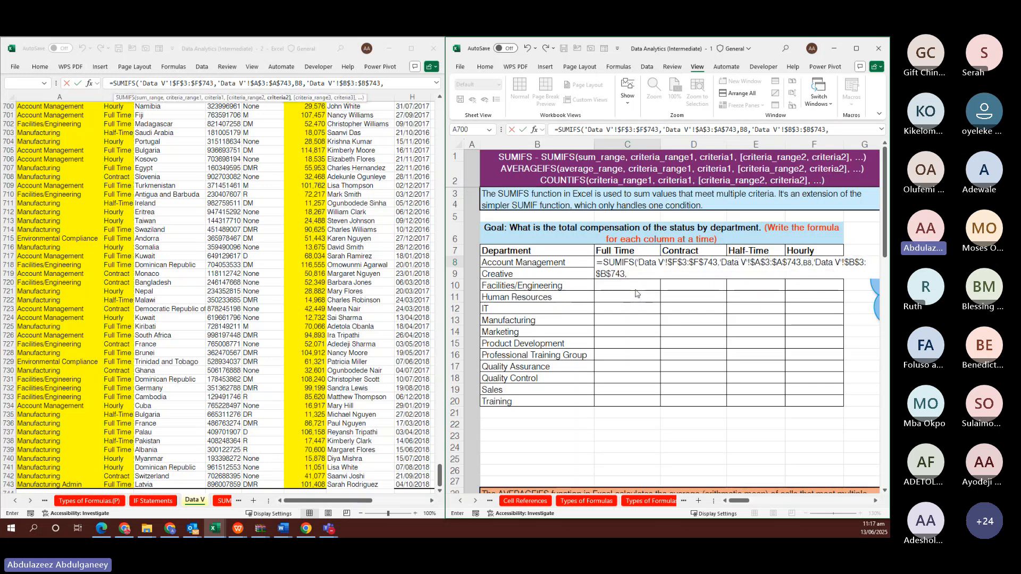
pyautogui.click(627, 250)
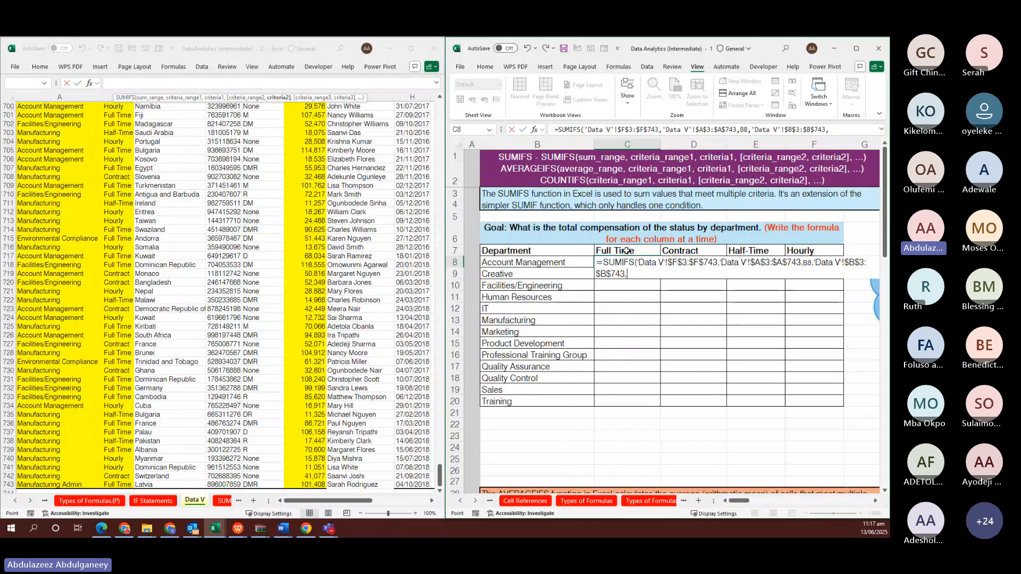
pyautogui.click(626, 250)
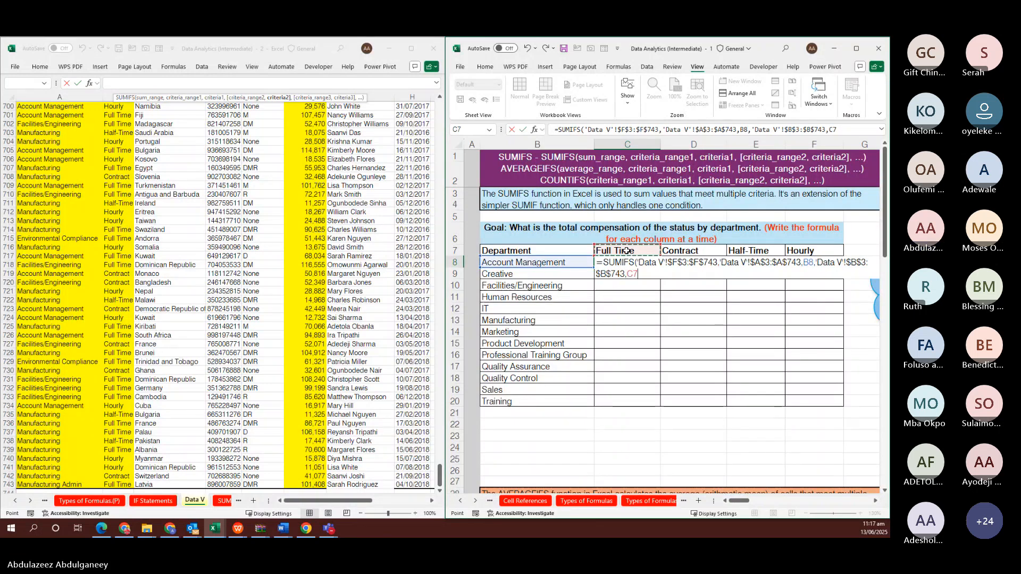
pyautogui.press('F4')
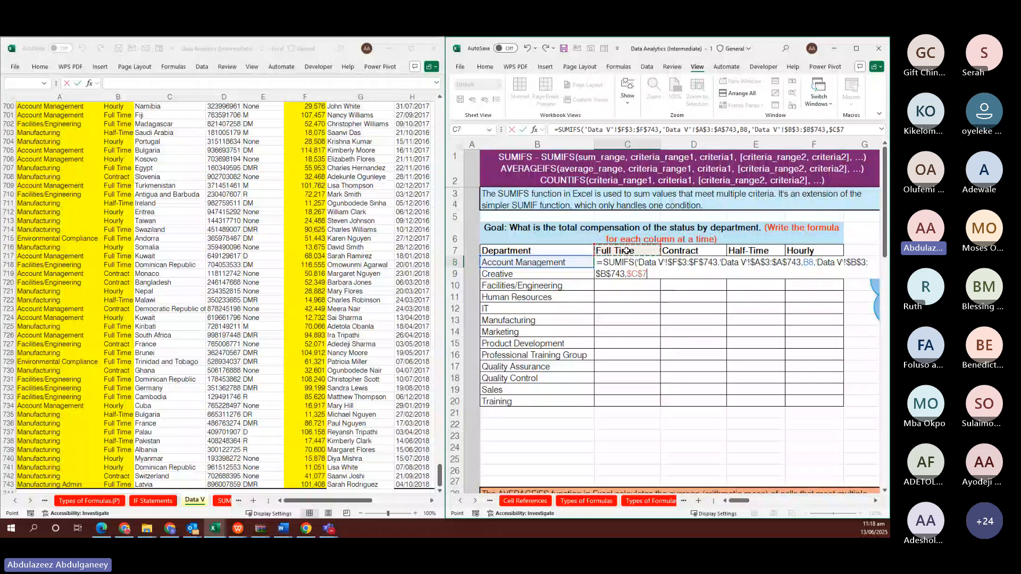
pyautogui.press('Return')
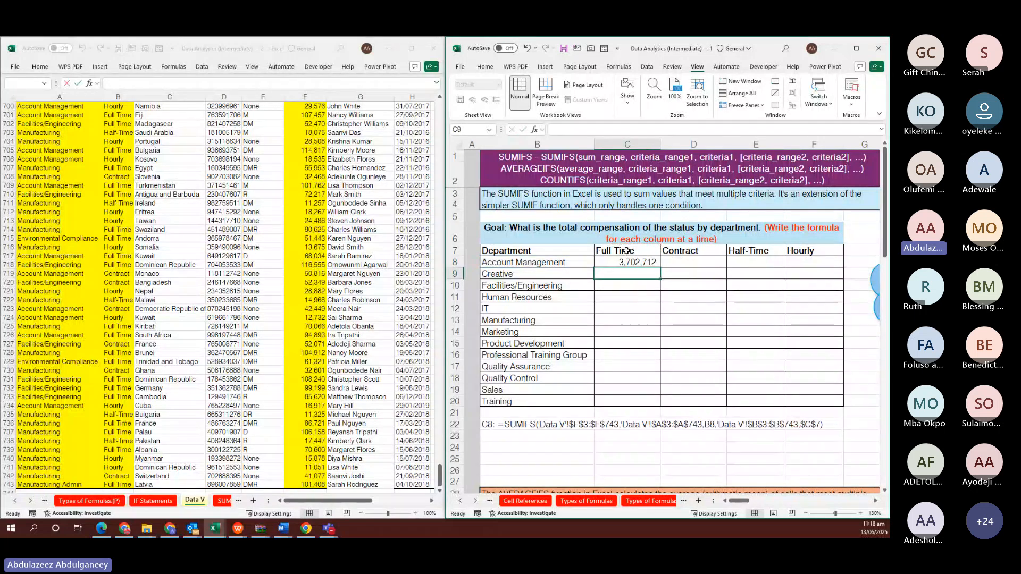
# Copy the C8 SUMIFS across C8:C20 for every department, totalling 27,997,097
pyautogui.press('Up')
pyautogui.hotkey('shift', 'Down')
pyautogui.hotkey('shift', 'Down')
pyautogui.hotkey('shift', 'Down')
pyautogui.hotkey('shift', 'Down')
pyautogui.hotkey('shift', 'Down')
pyautogui.hotkey('shift', 'Down')
pyautogui.hotkey('shift', 'Down')
pyautogui.hotkey('shift', 'Down')
pyautogui.hotkey('shift', 'Down')
pyautogui.hotkey('shift', 'Down')
pyautogui.hotkey('shift', 'Down')
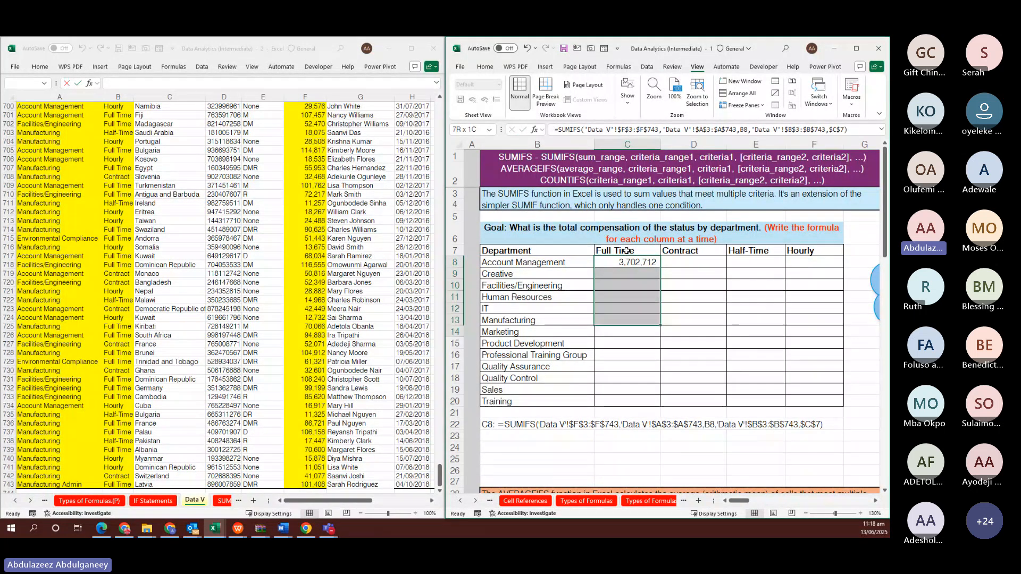
pyautogui.hotkey('shift', 'Down')
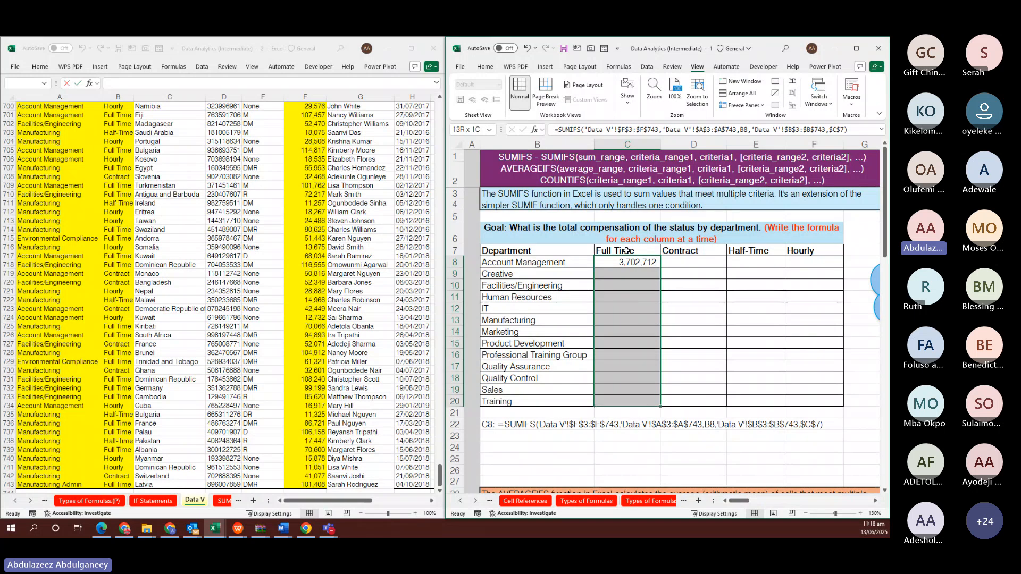
pyautogui.hotkey('ctrl', 'v')
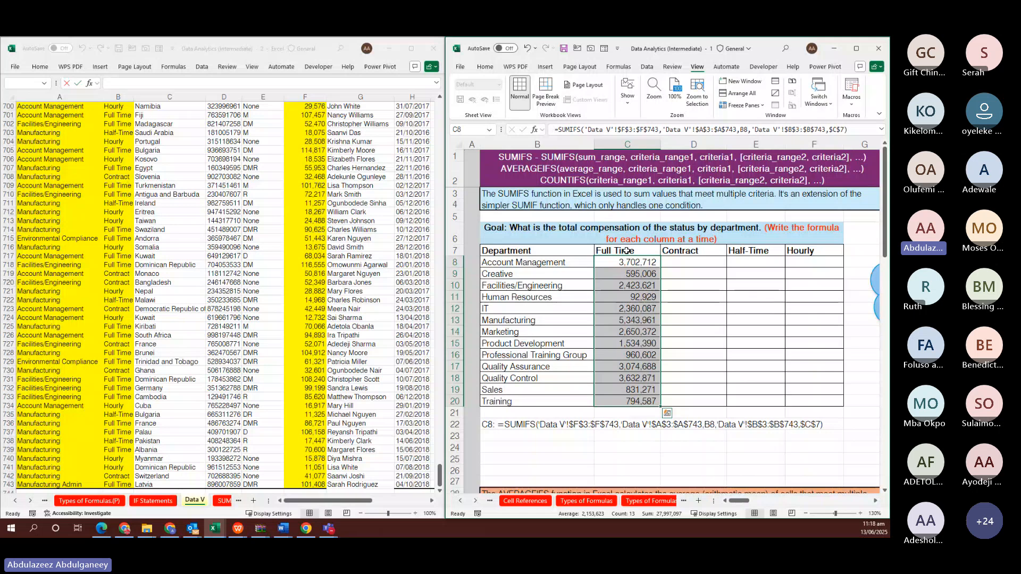
pyautogui.hscroll(2, 627, 251)
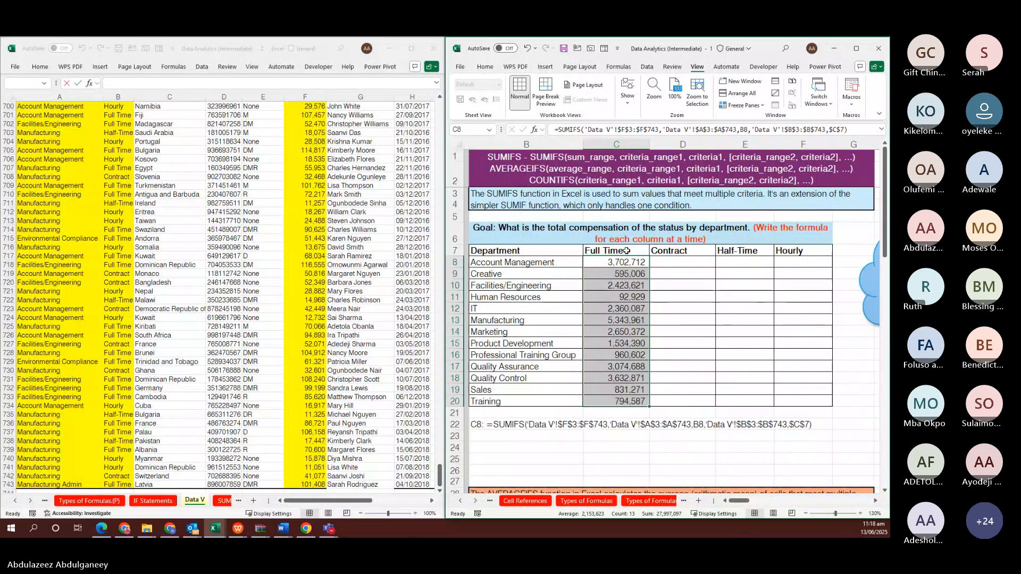
pyautogui.hscroll(1, 626, 251)
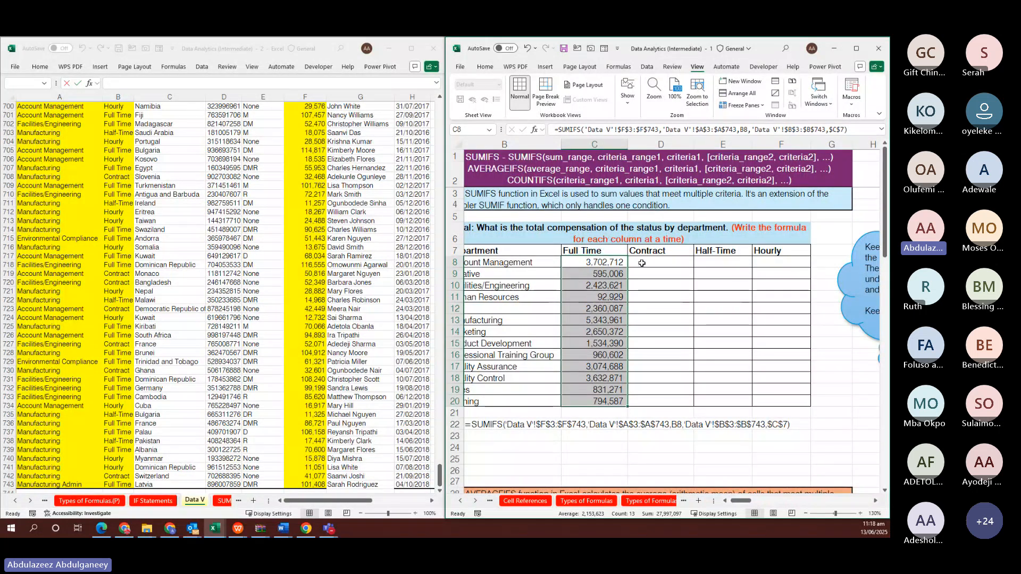
pyautogui.press('Right')
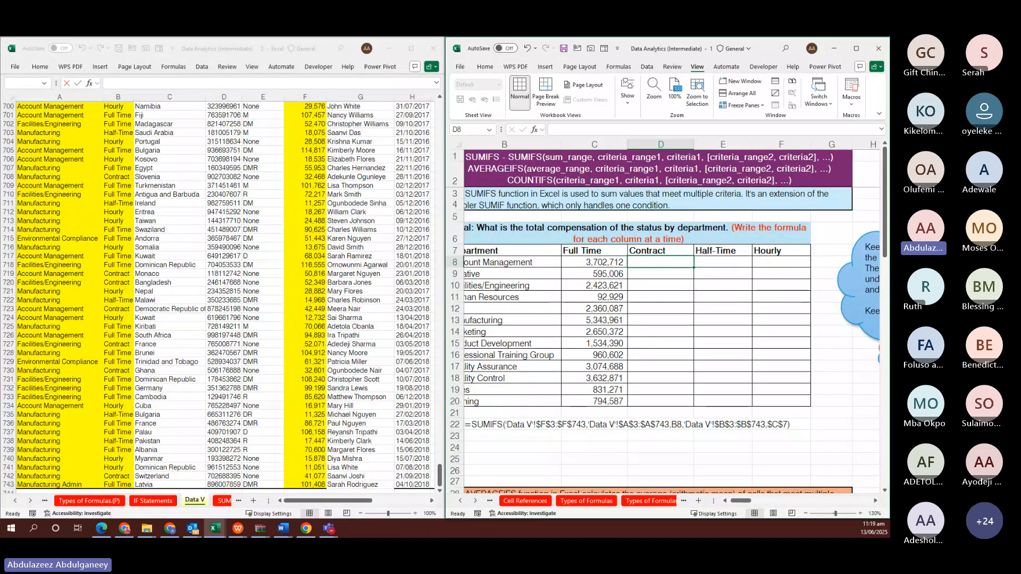
pyautogui.hotkey('alt', 'Tab')
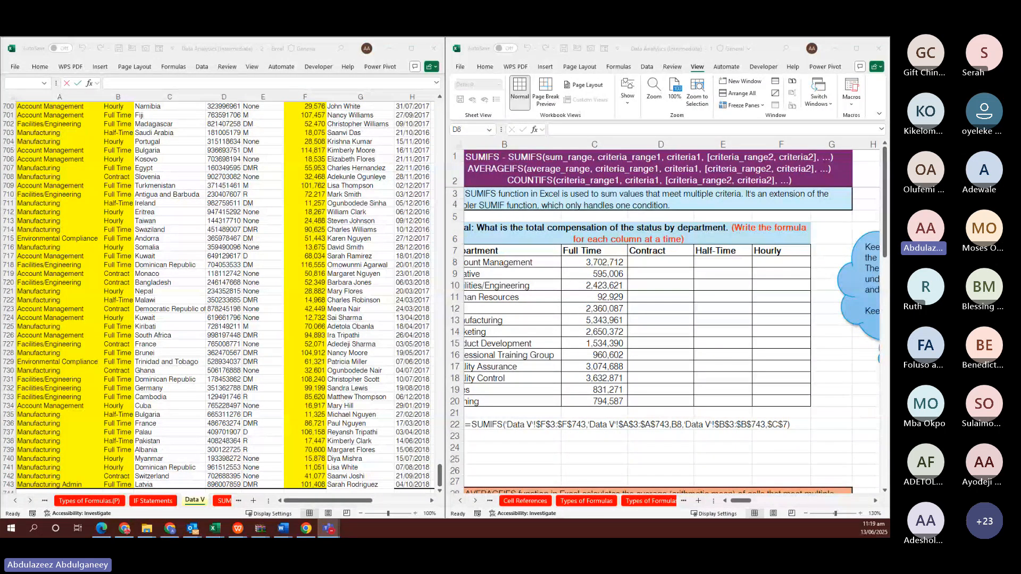
pyautogui.click(652, 263)
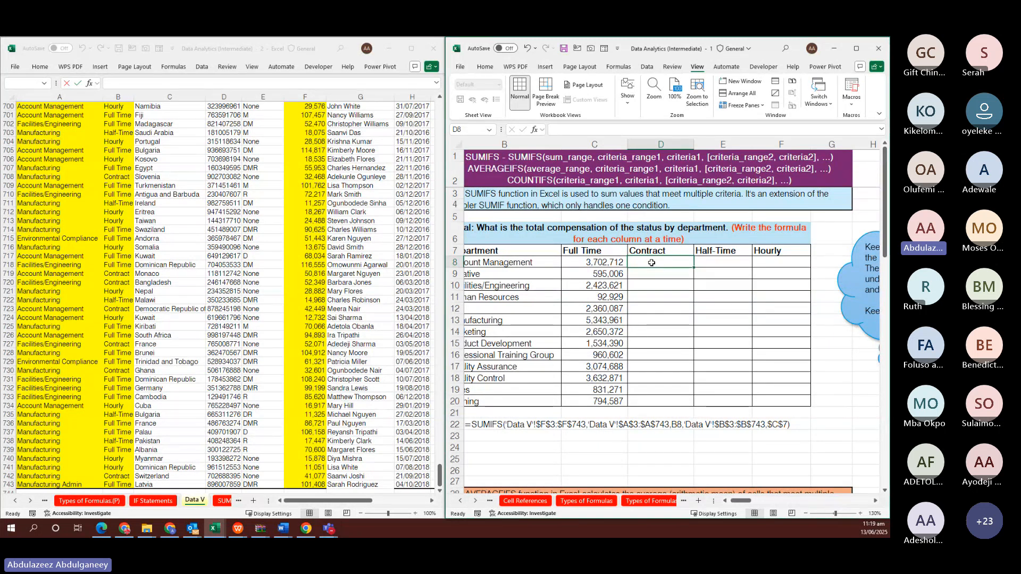
# Start D8's SUMIFS with absolute ranges 'Data V'!$F$3:$F$743 and $A$3:$A$743, criterion B8
pyautogui.write('=')
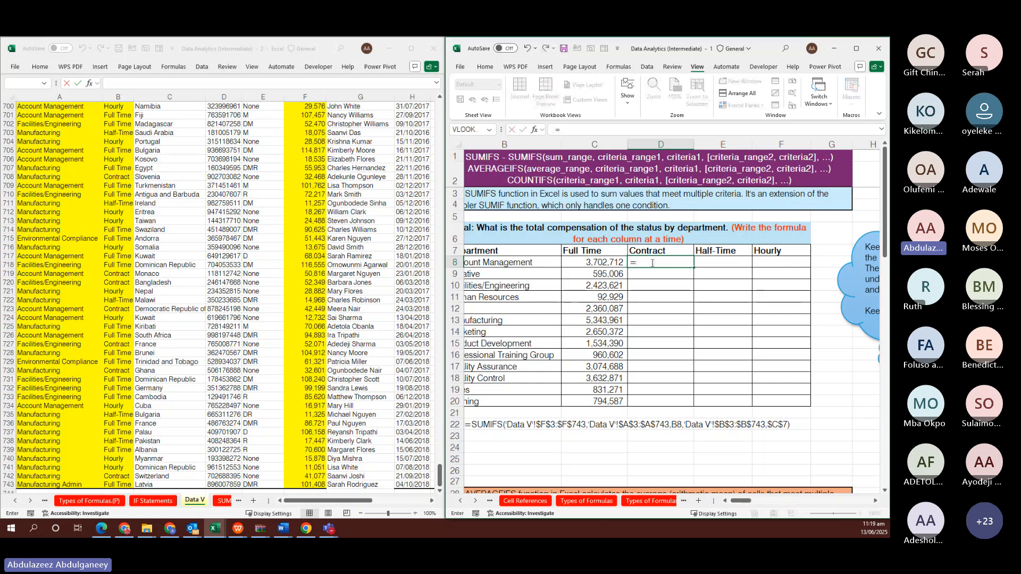
pyautogui.write('SUMIF')
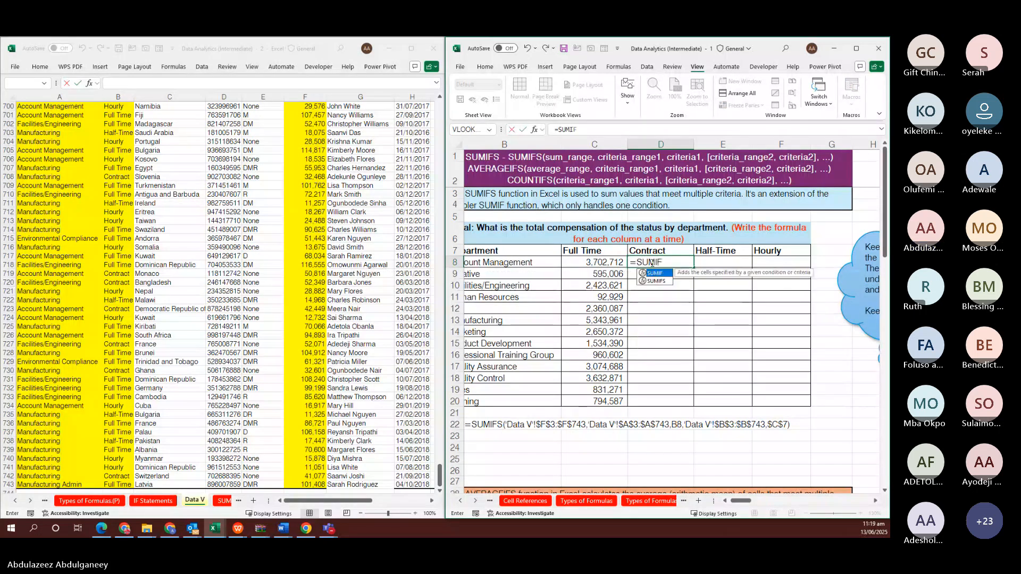
pyautogui.press('Down')
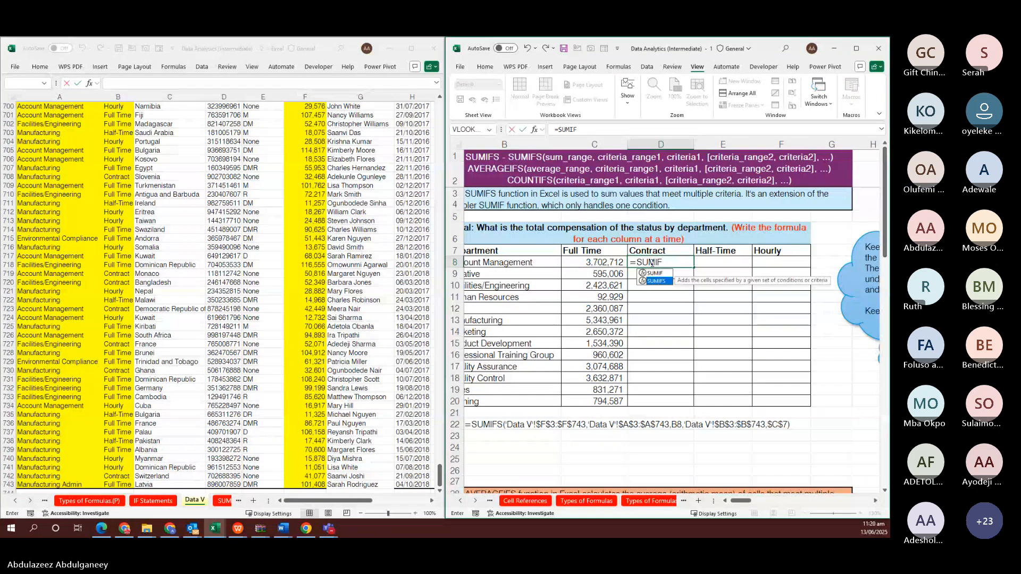
pyautogui.press('Tab')
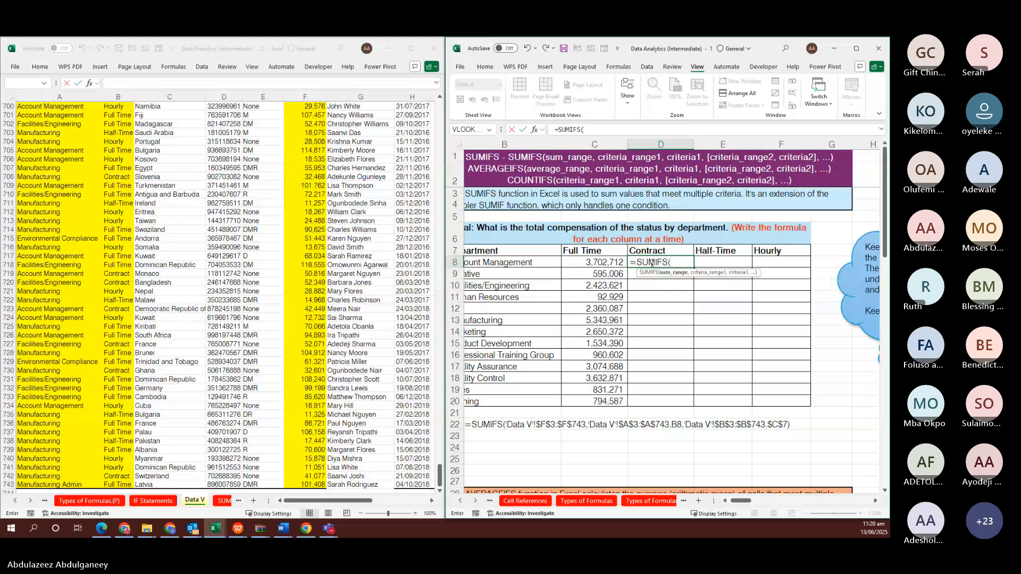
pyautogui.click(316, 161)
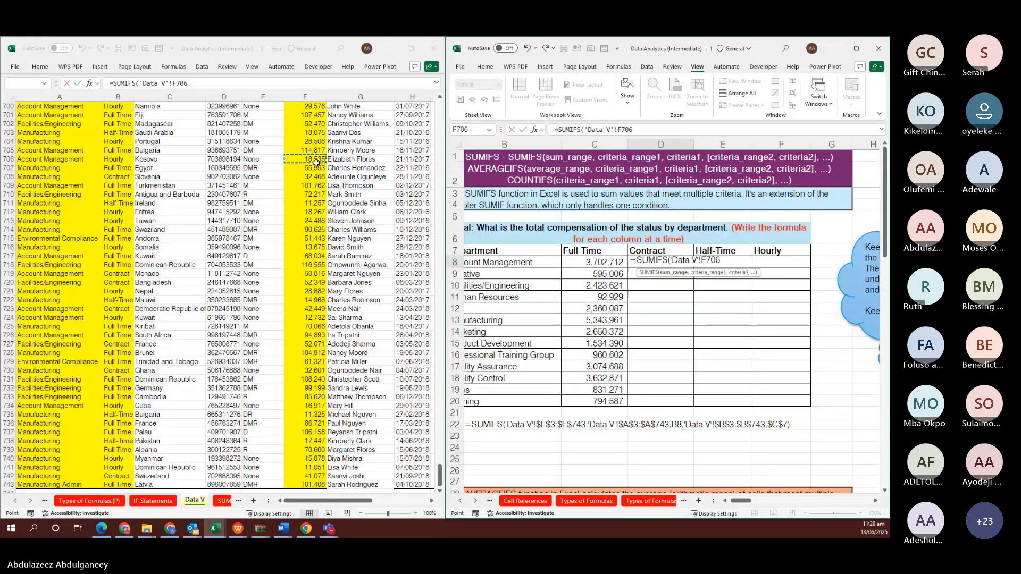
pyautogui.hotkey('ctrl', 'Up')
pyautogui.press('Down')
pyautogui.press('Down')
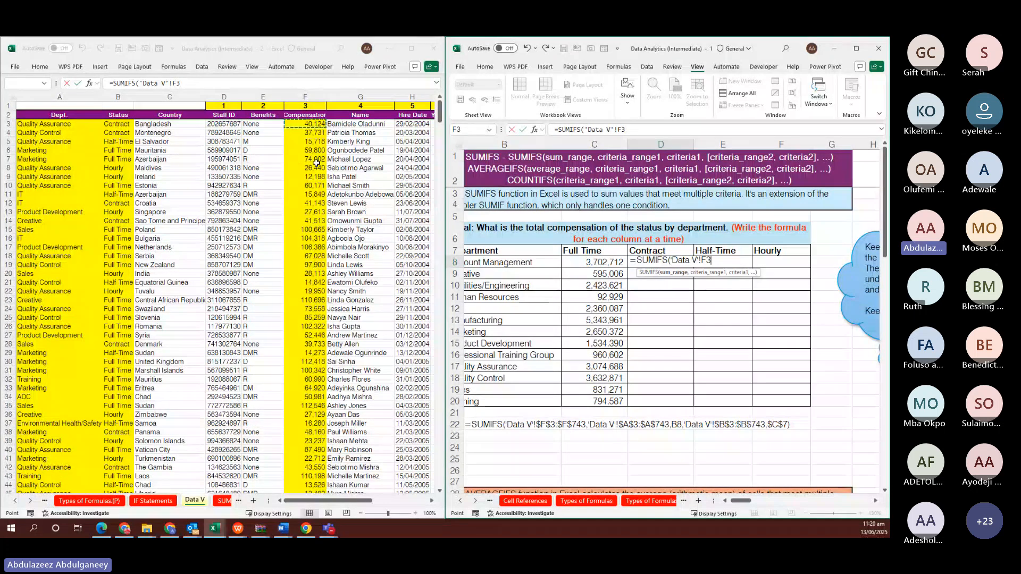
pyautogui.hotkey('ctrl', 'shift', 'Down')
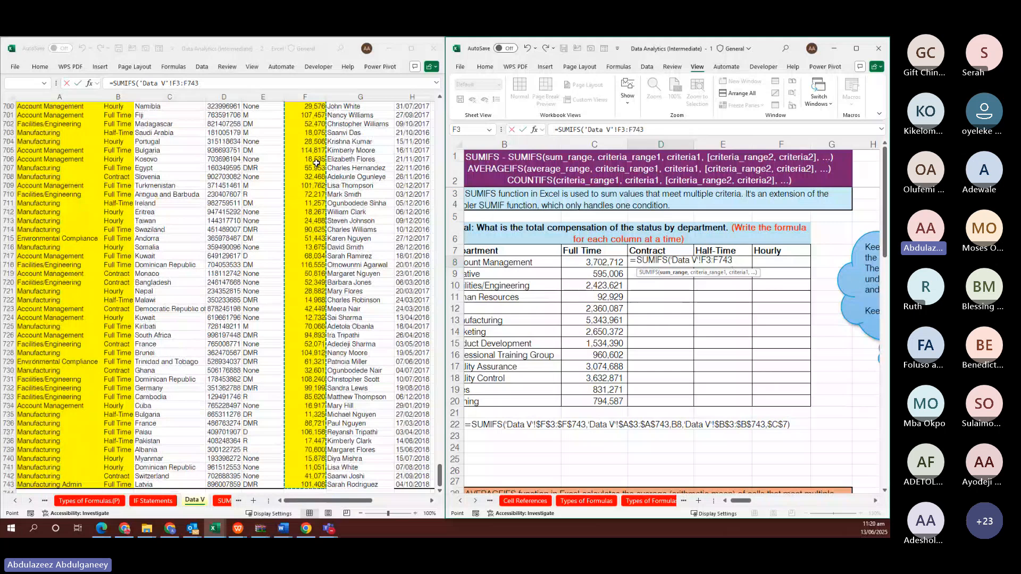
pyautogui.press('F4')
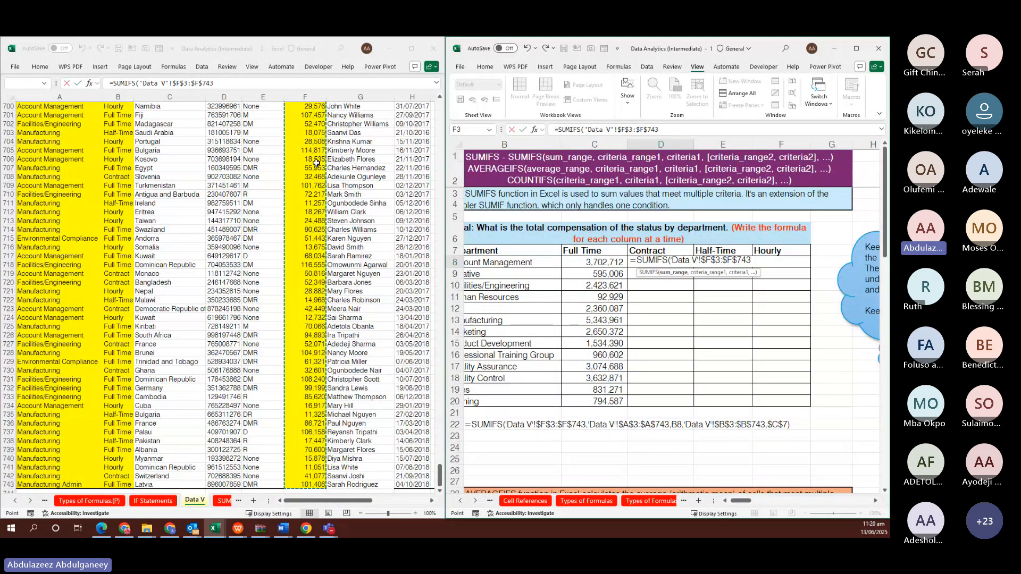
pyautogui.write(',')
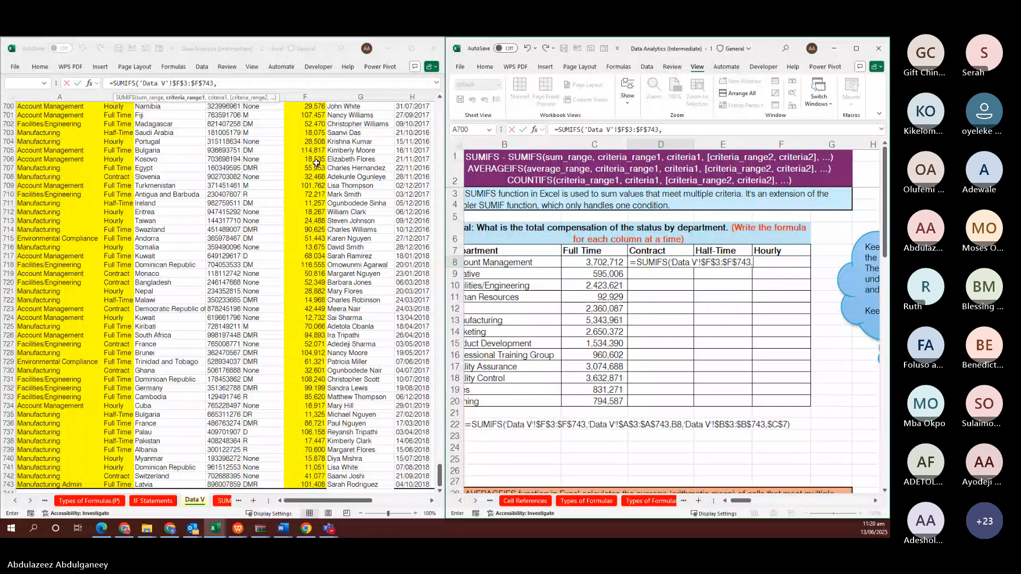
pyautogui.click(124, 149)
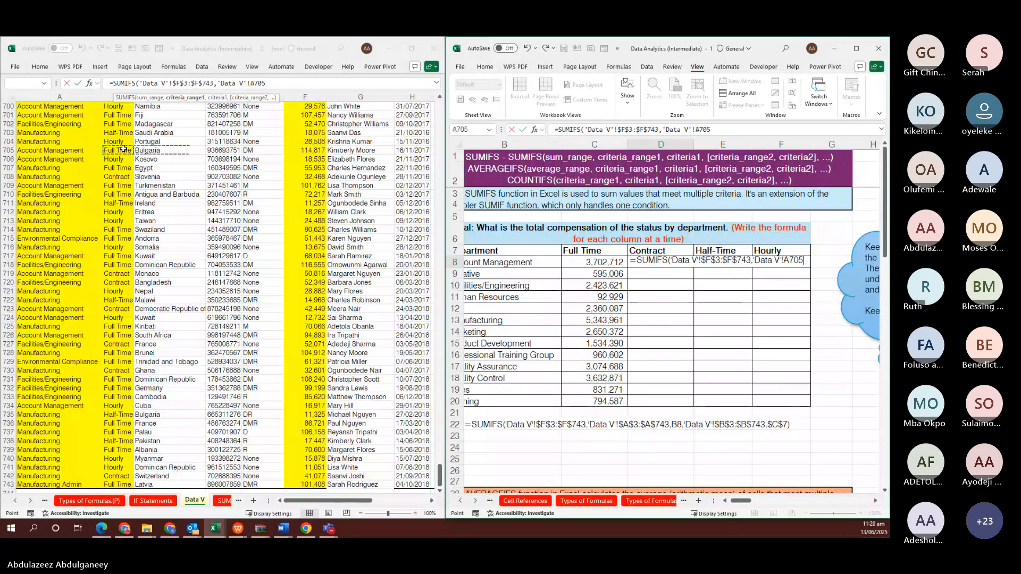
pyautogui.hotkey('ctrl', 'Up')
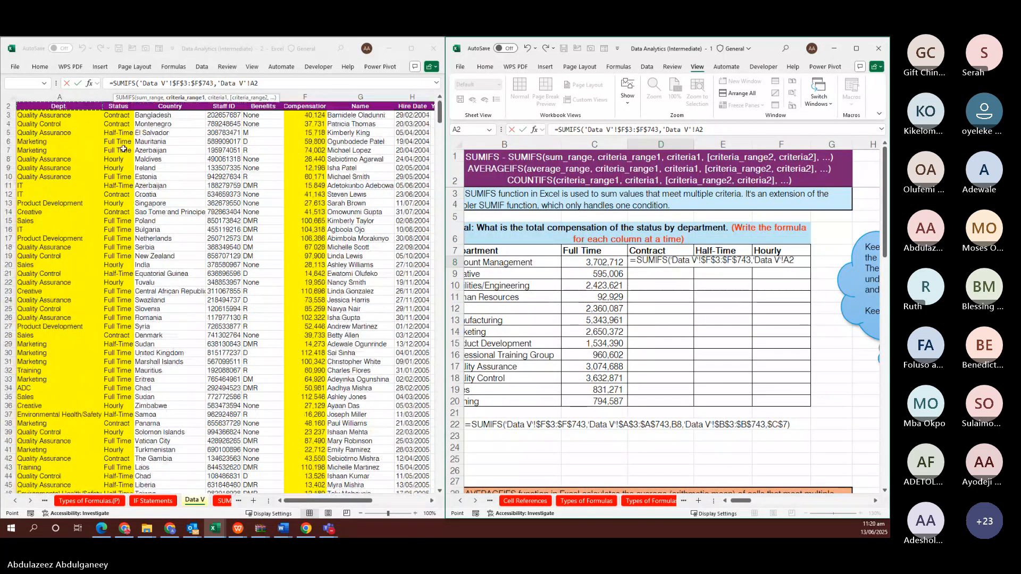
pyautogui.press('Down')
pyautogui.hotkey('ctrl', 'shift', 'Down')
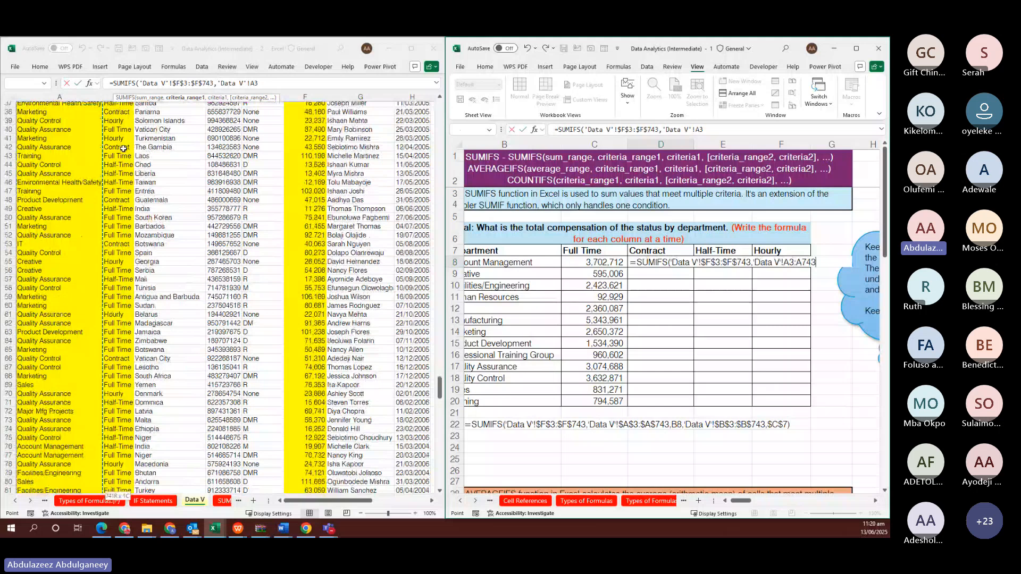
pyautogui.press('F4')
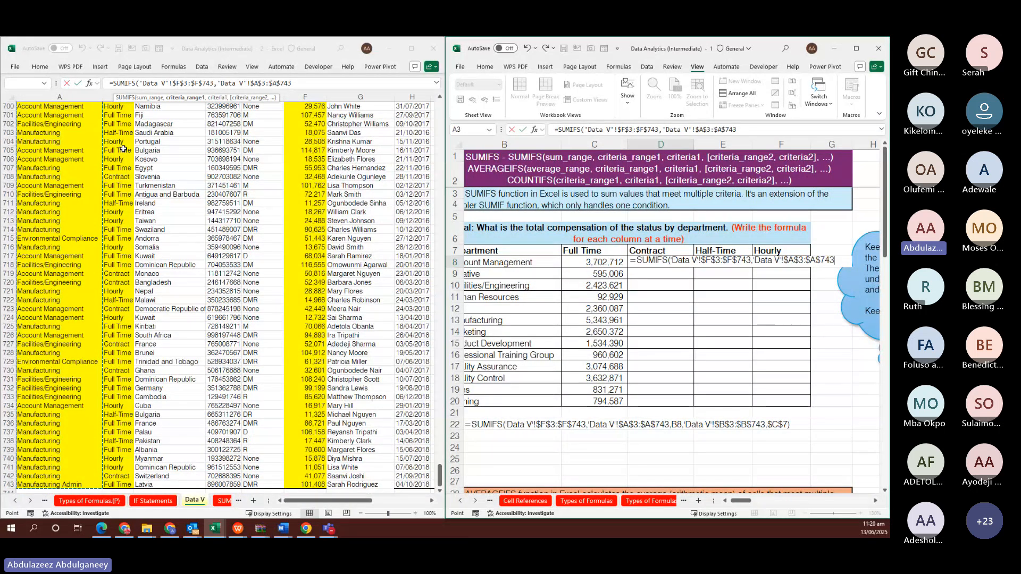
pyautogui.write(',')
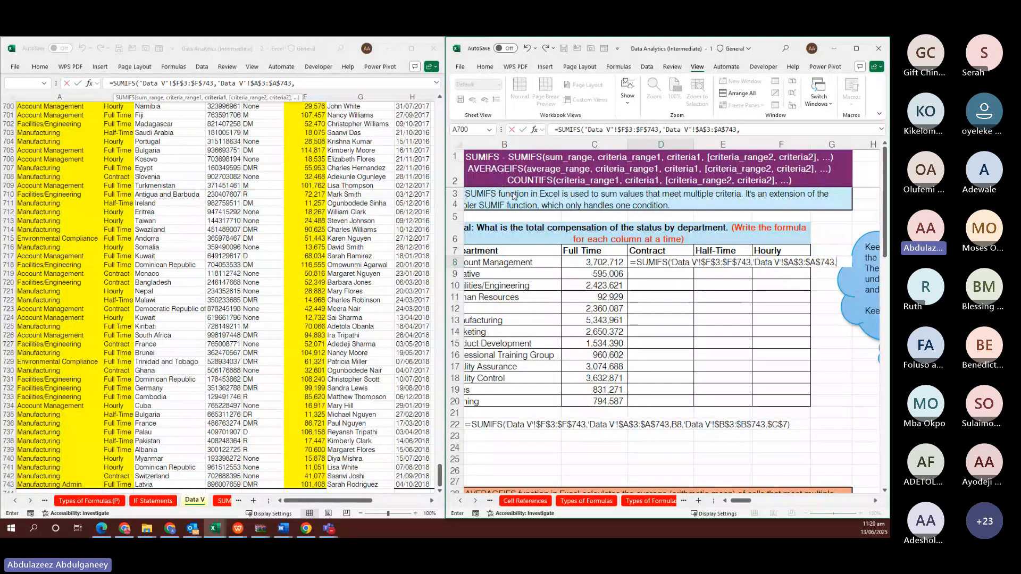
pyautogui.click(521, 263)
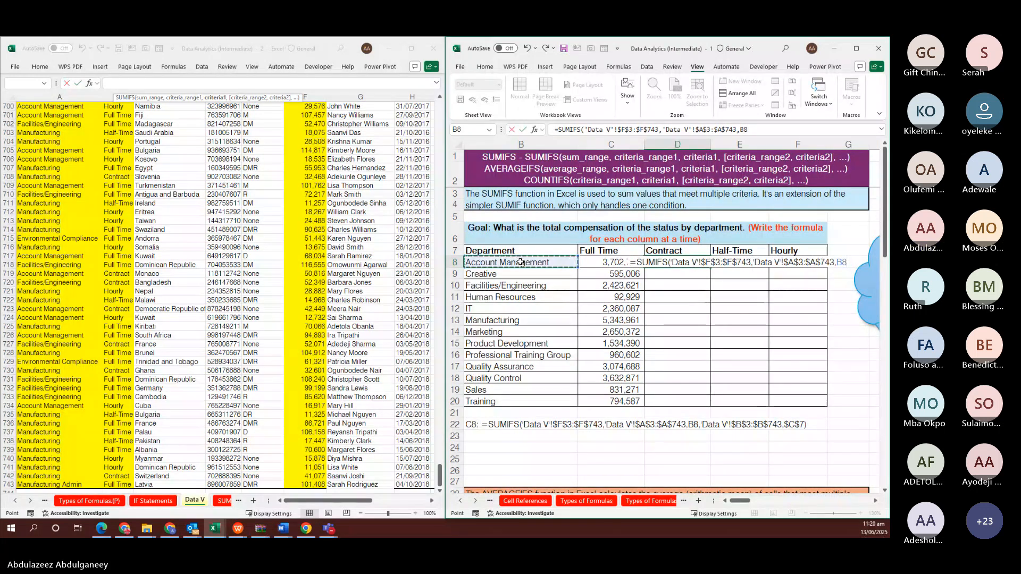
pyautogui.write(',')
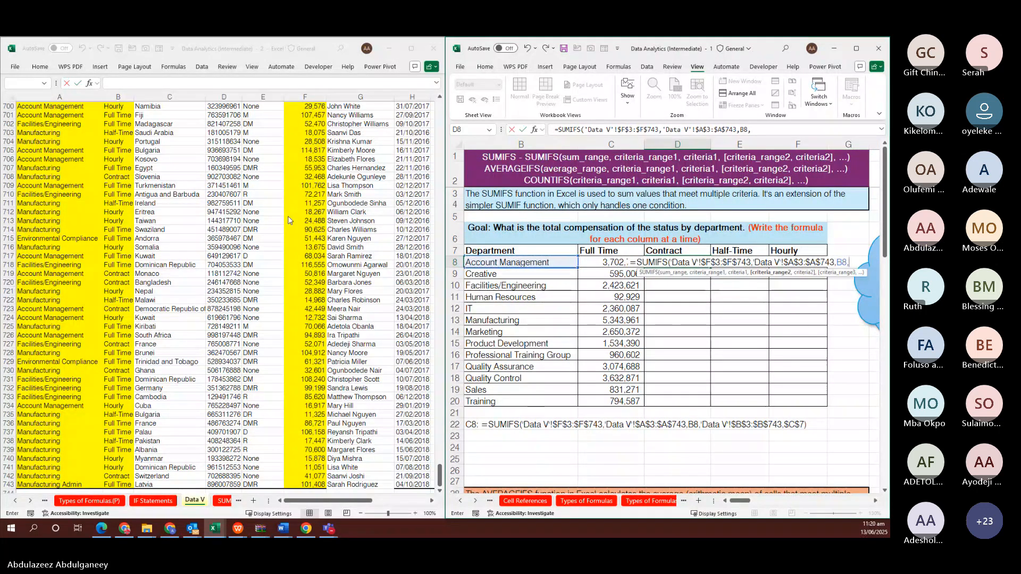
# Add the absolute status range $B$3:$B$743 matched to $C$7, returning 3,702,712
pyautogui.click(127, 166)
pyautogui.hotkey('ctrl', 'Up')
pyautogui.press('Down')
pyautogui.hotkey('ctrl', 'shift', 'Down')
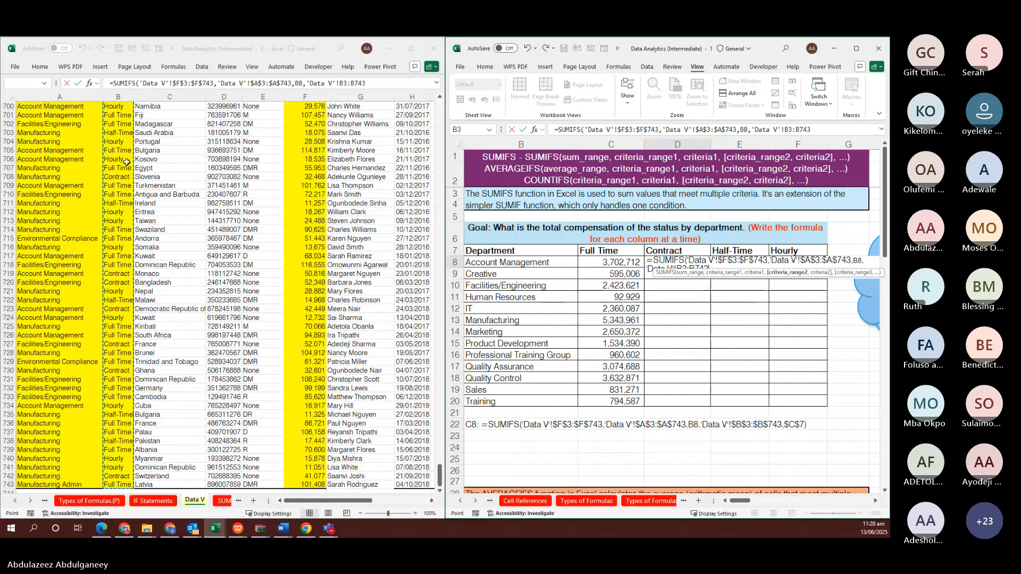
pyautogui.press('F4')
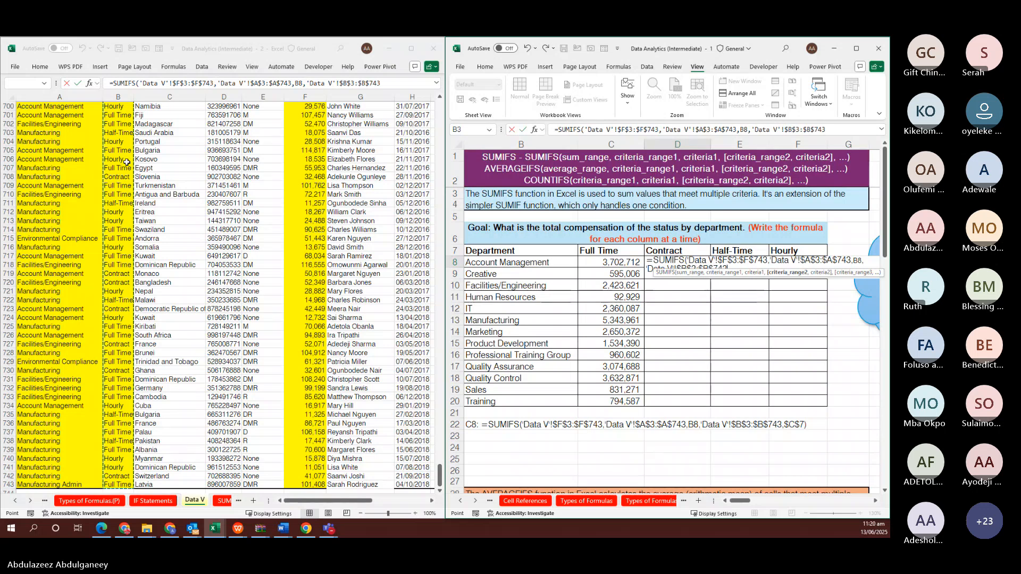
pyautogui.write(',')
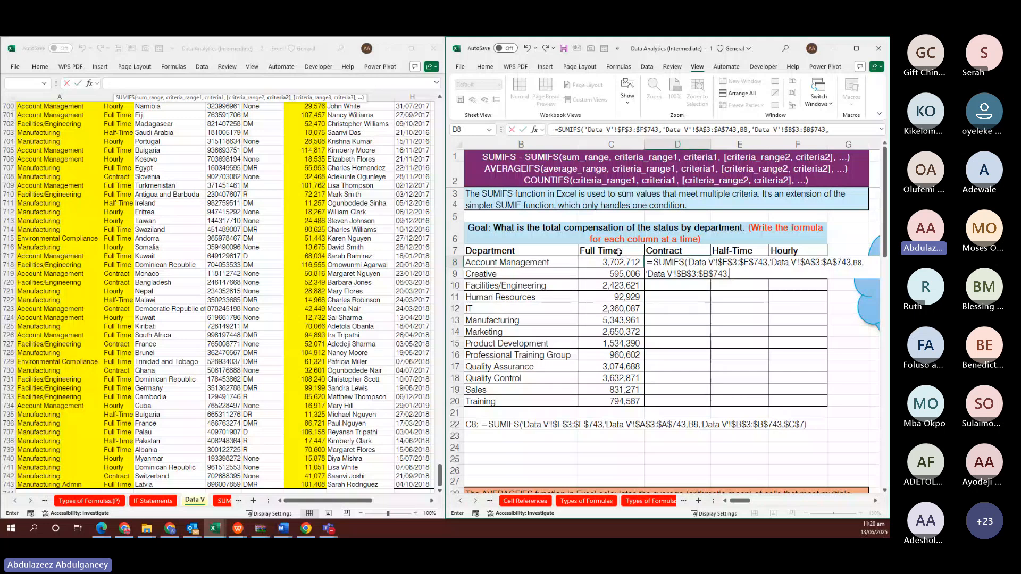
pyautogui.click(619, 252)
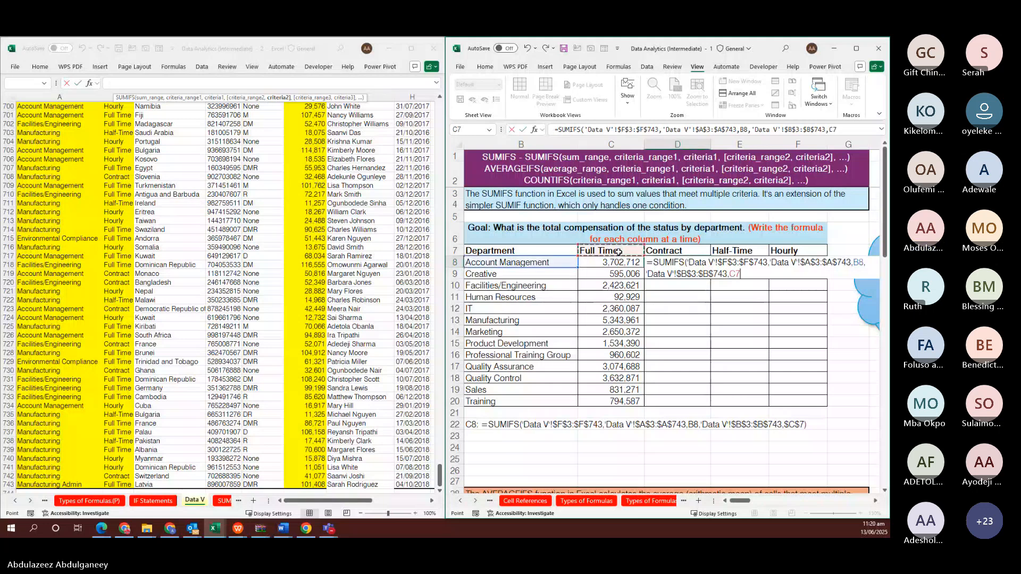
pyautogui.press('F4')
pyautogui.hotkey('ctrl', 'Return')
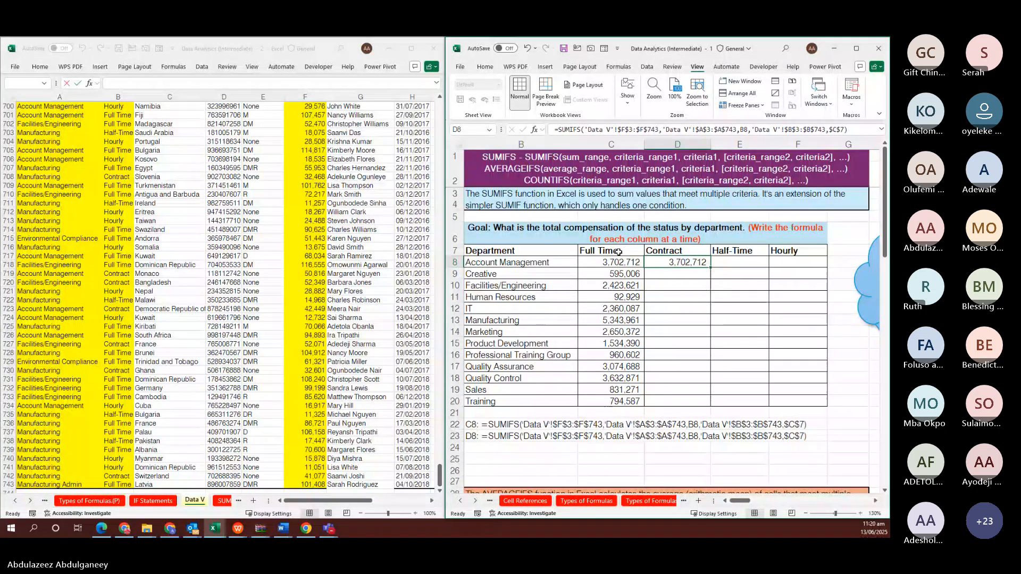
# Repoint D8's status criterion from $C$7 to the Contract header D7
pyautogui.press('F2')
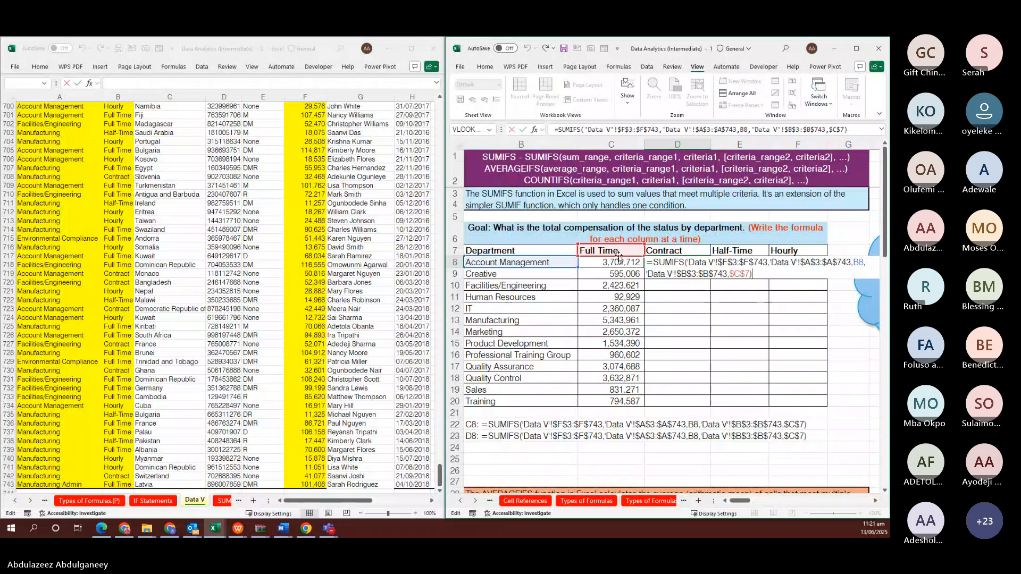
pyautogui.moveTo(618, 257); pyautogui.dragTo(655, 252)
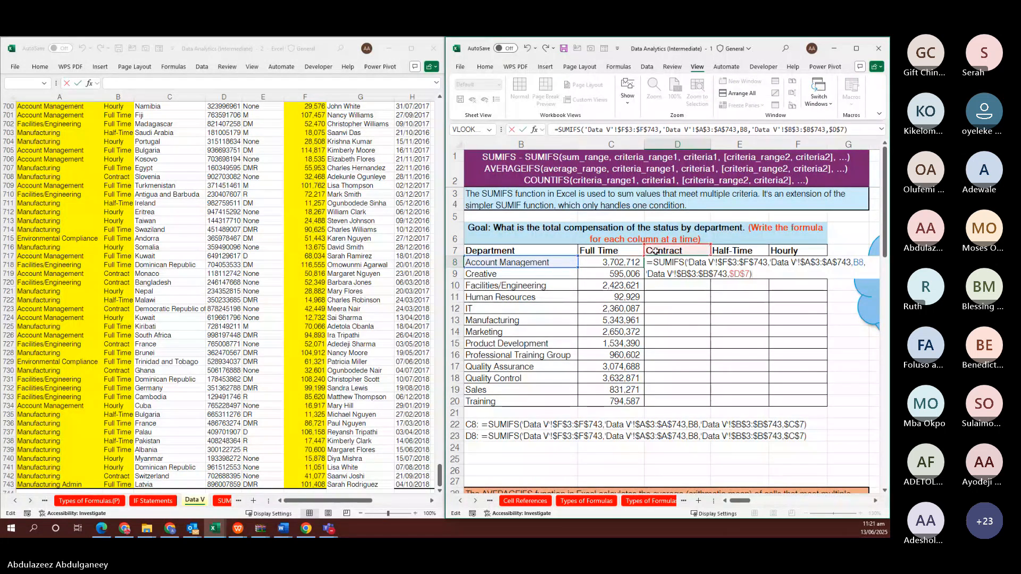
pyautogui.hotkey('ctrl', 'Return')
# Fill the Contract formula down D8:D20, from 585,487 to 43,818 for Training
pyautogui.hotkey('shift', 'Down')
pyautogui.hotkey('shift', 'Down')
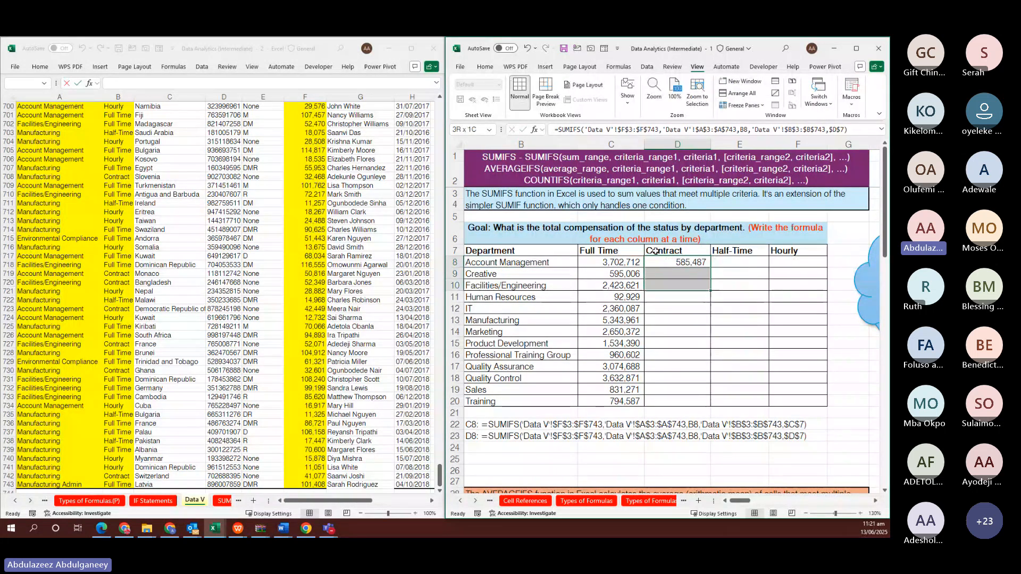
pyautogui.hotkey('shift', 'Down')
pyautogui.hotkey('shift', 'Down')
pyautogui.hotkey('shift', 'Down')
pyautogui.hotkey('shift', 'Down')
pyautogui.hotkey('shift', 'Down')
pyautogui.hotkey('shift', 'Down')
pyautogui.hotkey('shift', 'Down')
pyautogui.hotkey('shift', 'Down')
pyautogui.hotkey('shift', 'Down')
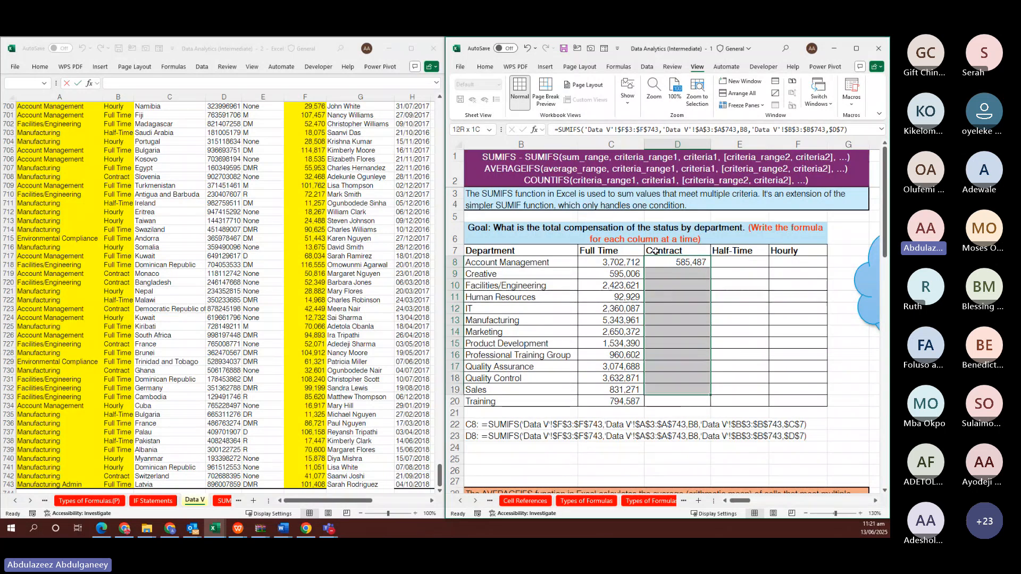
pyautogui.hotkey('shift', 'Down')
pyautogui.press('F2')
pyautogui.hotkey('ctrl', 'Return')
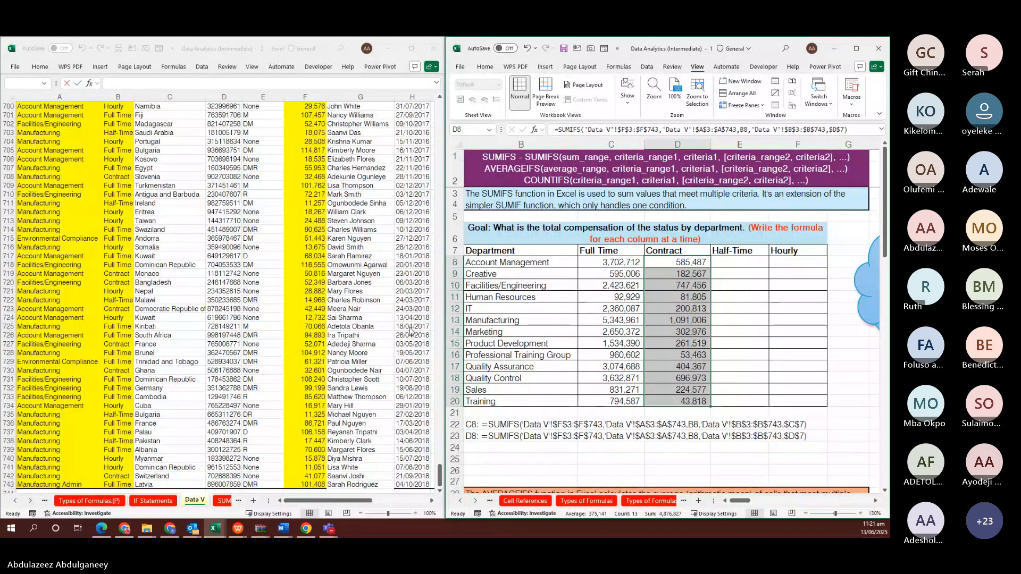
pyautogui.click(747, 261)
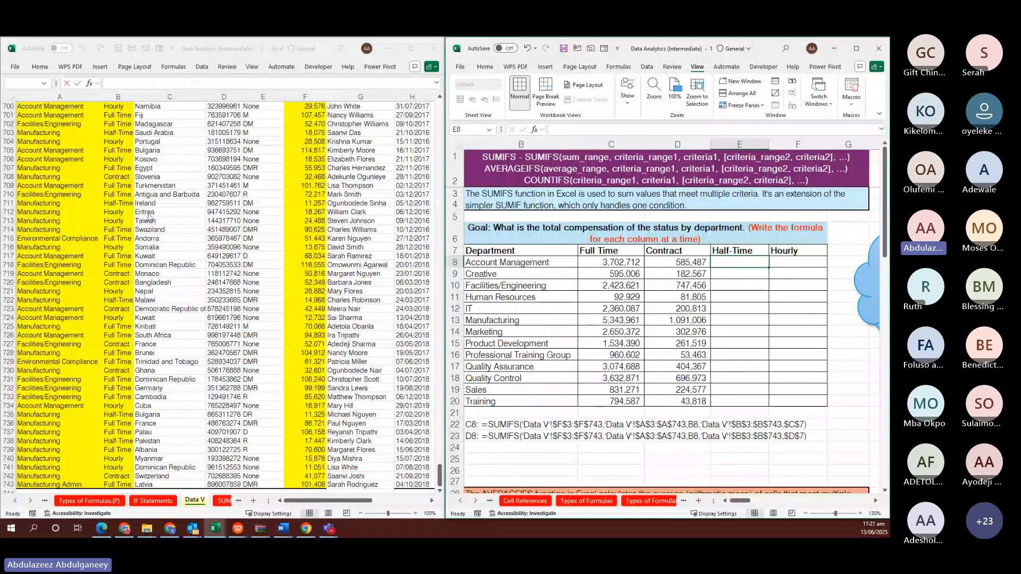
pyautogui.hotkey('alt', 'Tab')
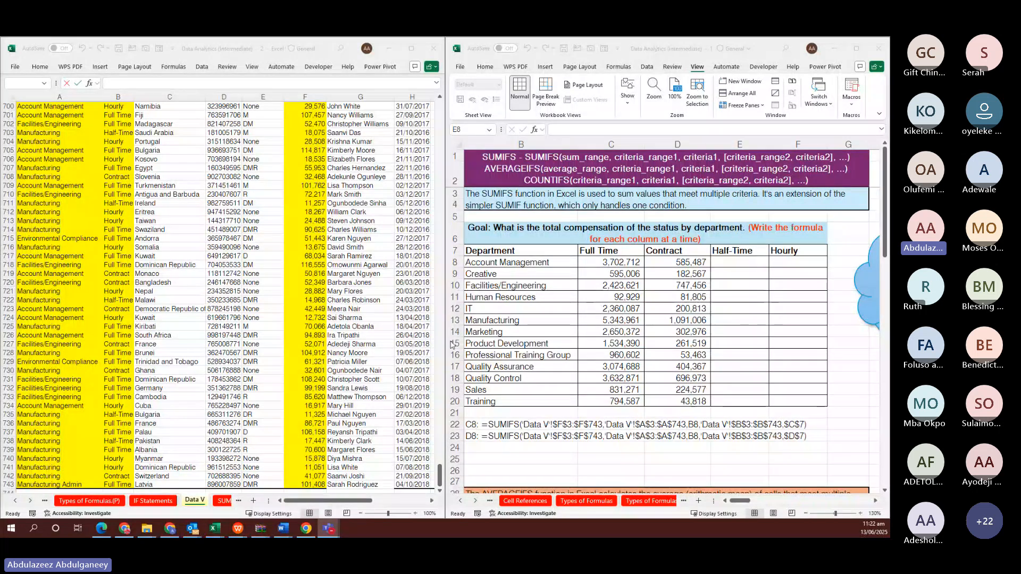
pyautogui.click(737, 275)
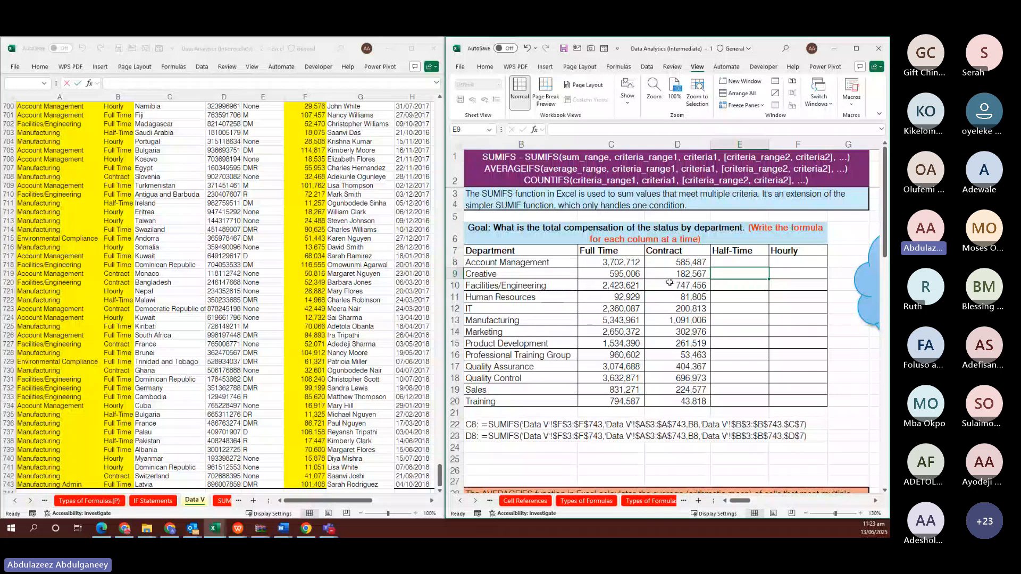
pyautogui.click(748, 260)
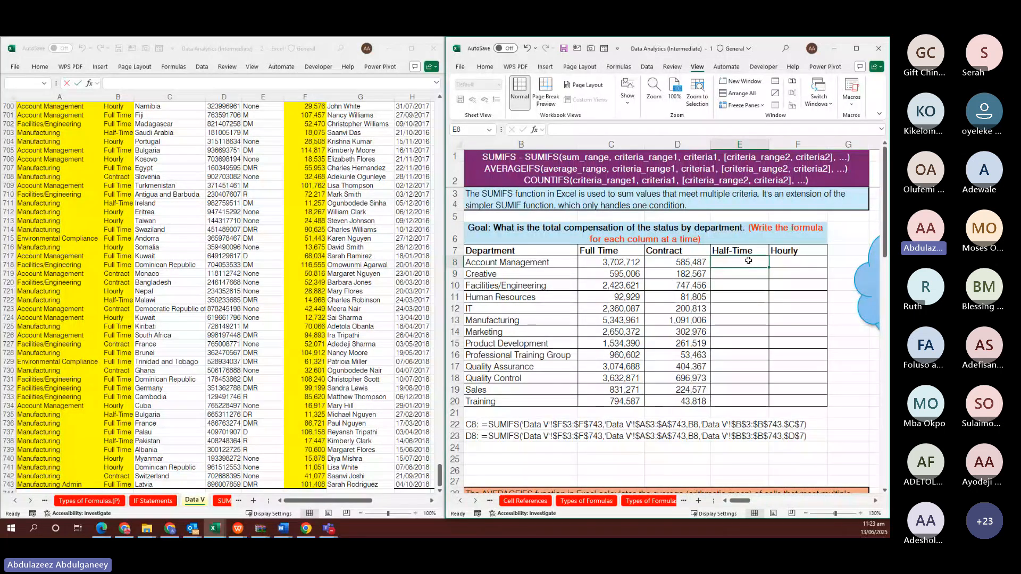
pyautogui.write('=SUMIF')
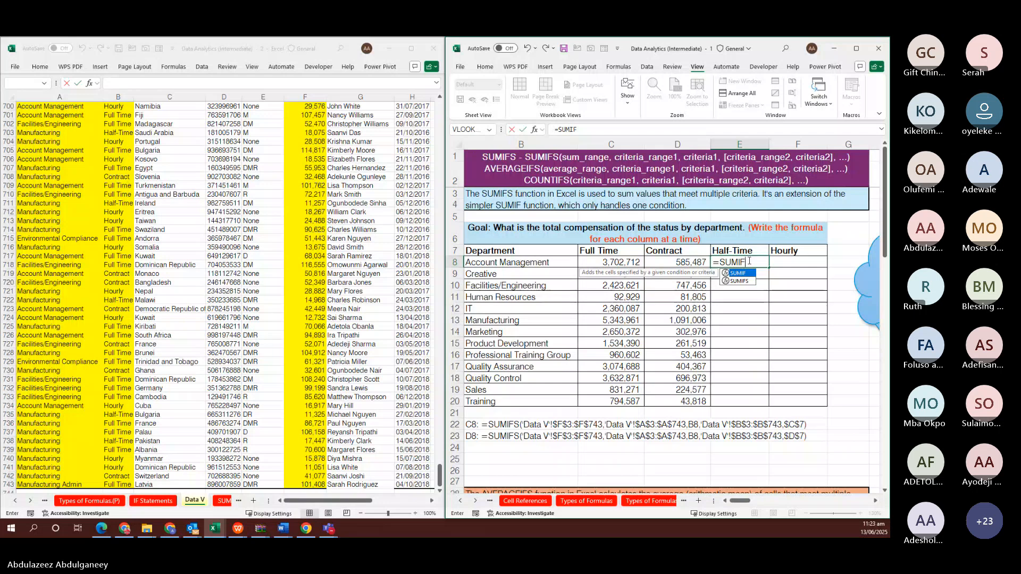
pyautogui.press('Down')
pyautogui.press('Tab')
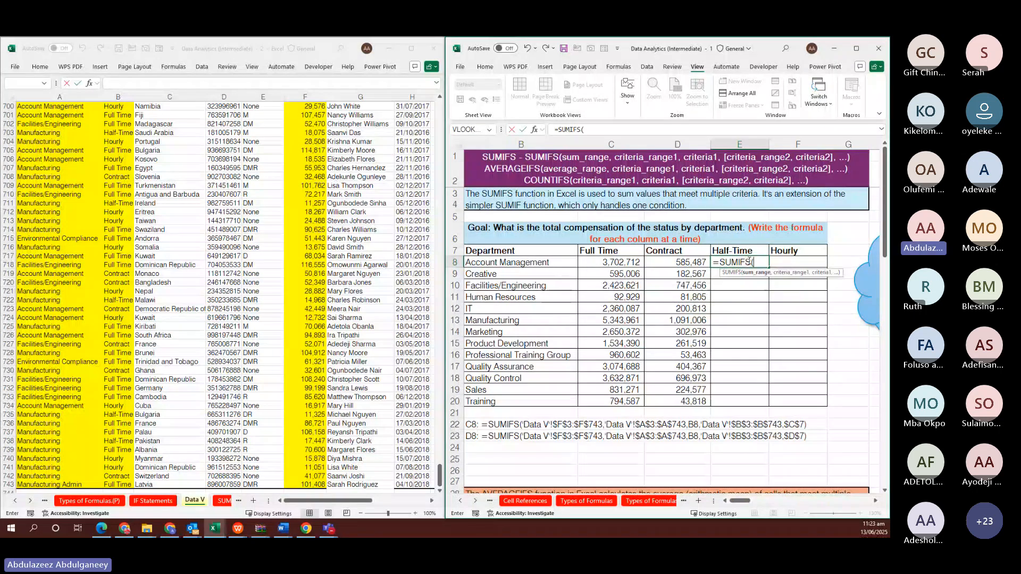
pyautogui.click(300, 167)
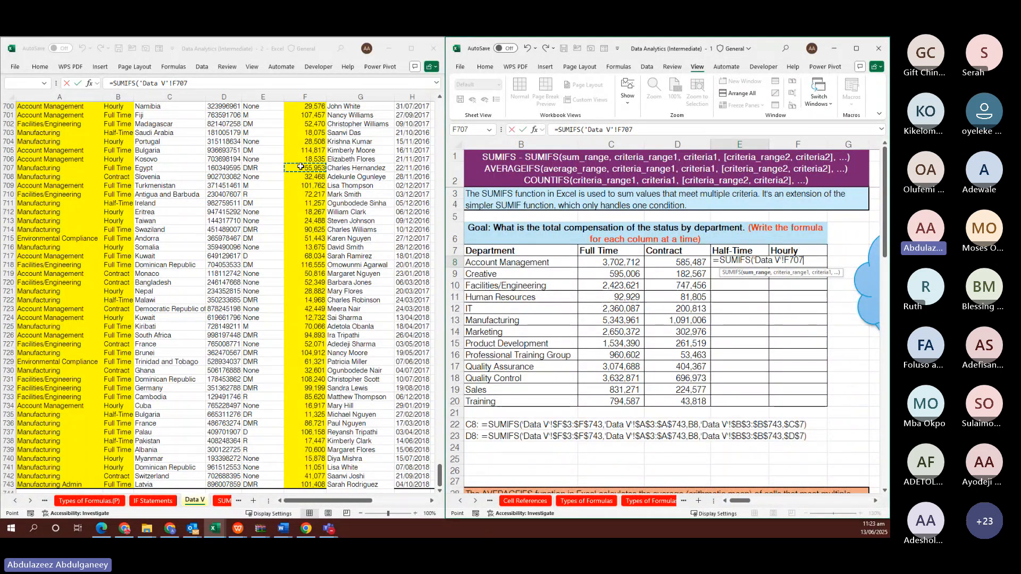
pyautogui.press('pageup')
pyautogui.press('pageup')
pyautogui.press('pageup')
pyautogui.press('pageup')
pyautogui.press('pageup')
pyautogui.press('pageup')
pyautogui.press('pageup')
pyautogui.press('pageup')
pyautogui.press('pageup')
pyautogui.press('pageup')
pyautogui.press('pageup')
pyautogui.press('pageup')
pyautogui.press('pageup')
pyautogui.press('pageup')
pyautogui.press('pageup')
pyautogui.press('pageup')
pyautogui.press('Up')
pyautogui.press('Up')
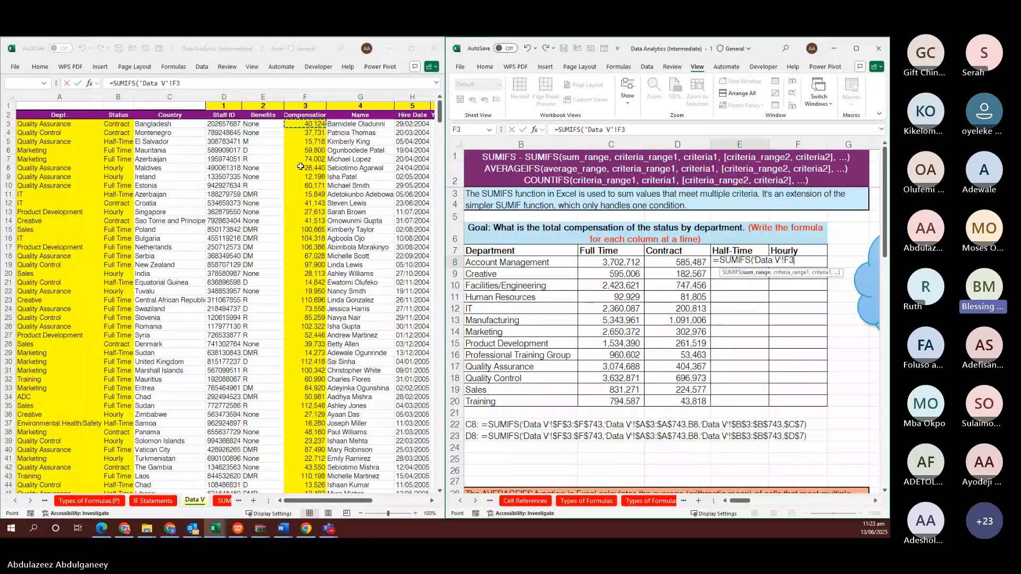
pyautogui.hotkey('ctrl', 'shift', 'Down')
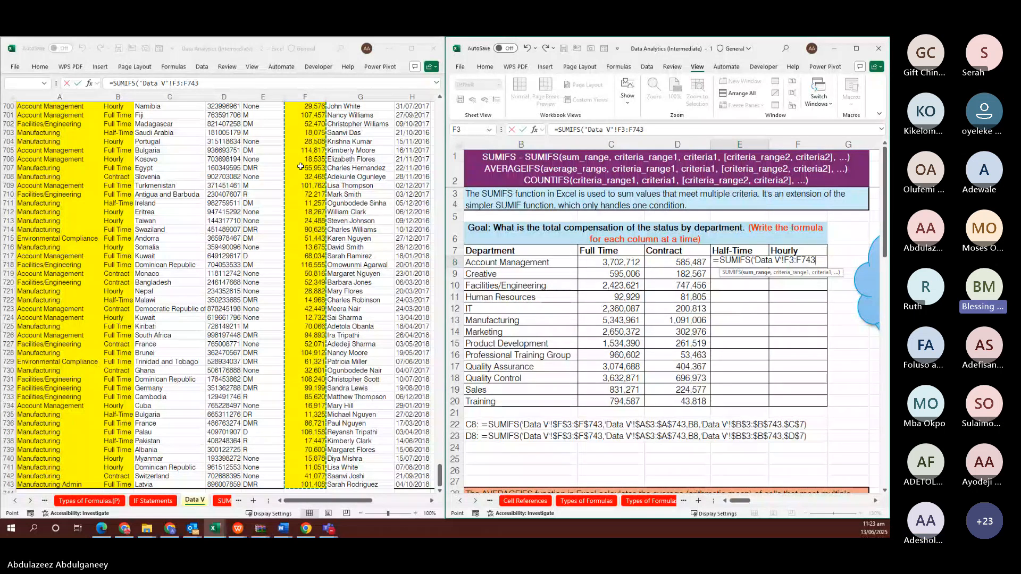
pyautogui.press('Escape')
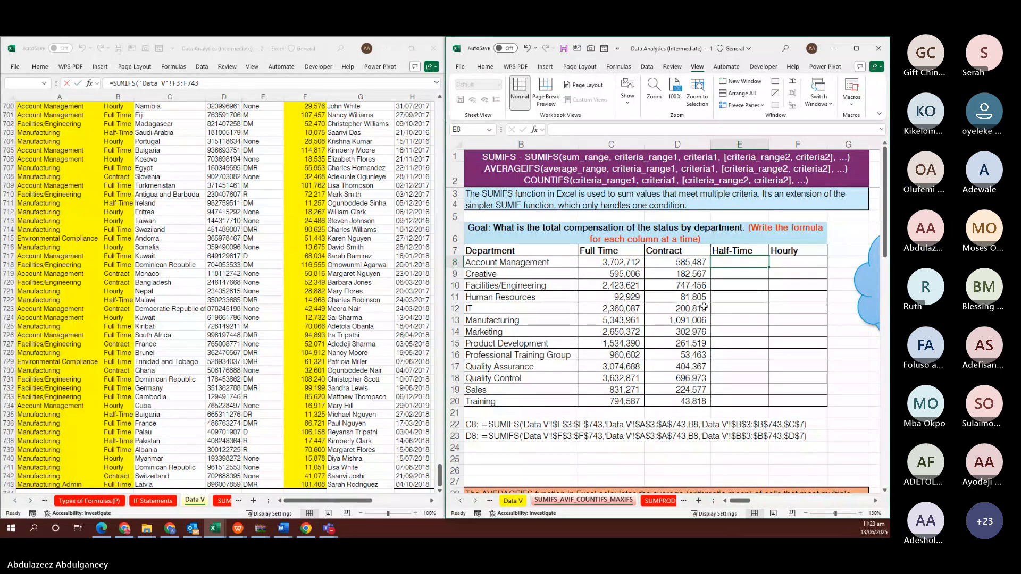
# Set the ribbon to Show tabs only and zoom in on the compensation table through column E
pyautogui.keyDown('ctrl'); pyautogui.scroll(2, 703, 307); pyautogui.keyUp('ctrl')
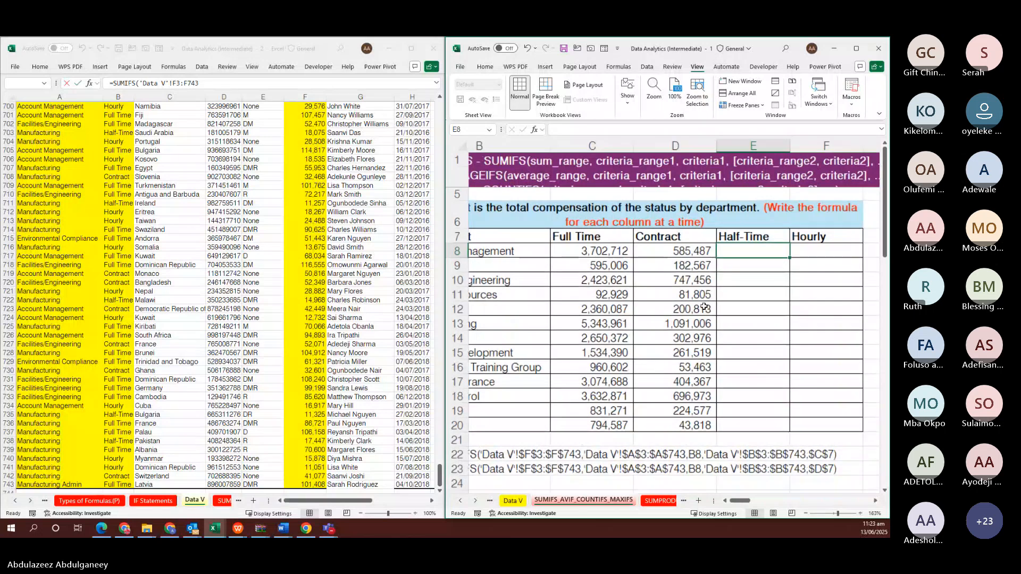
pyautogui.hscroll(-1, 704, 307)
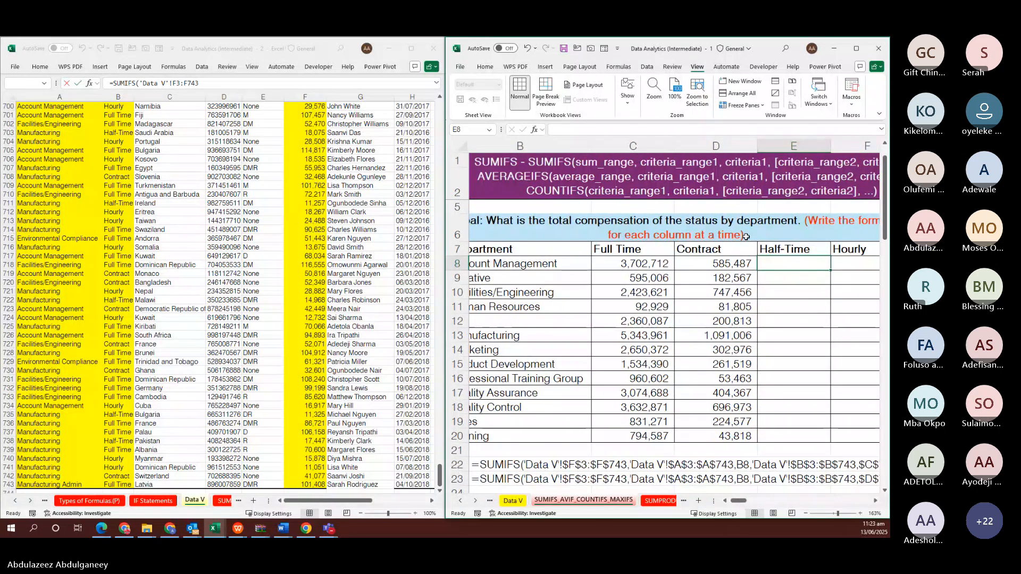
pyautogui.click(879, 115)
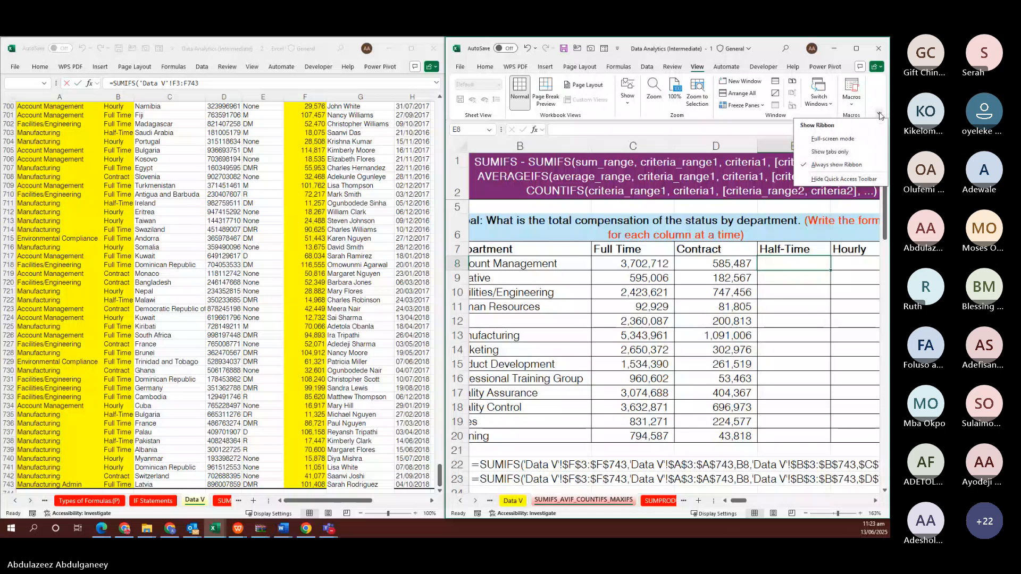
pyautogui.click(836, 153)
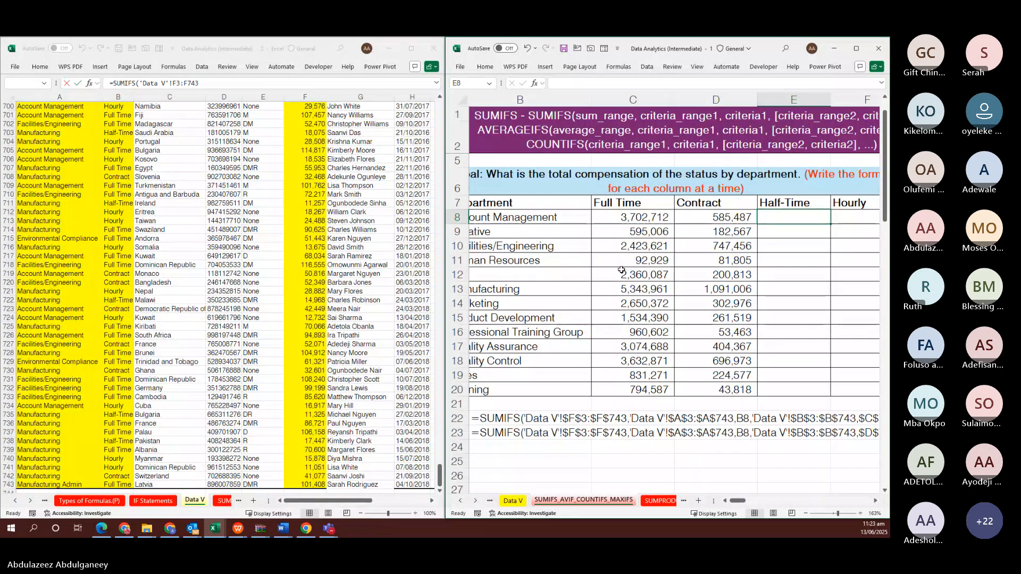
pyautogui.scroll(4, 621, 269)
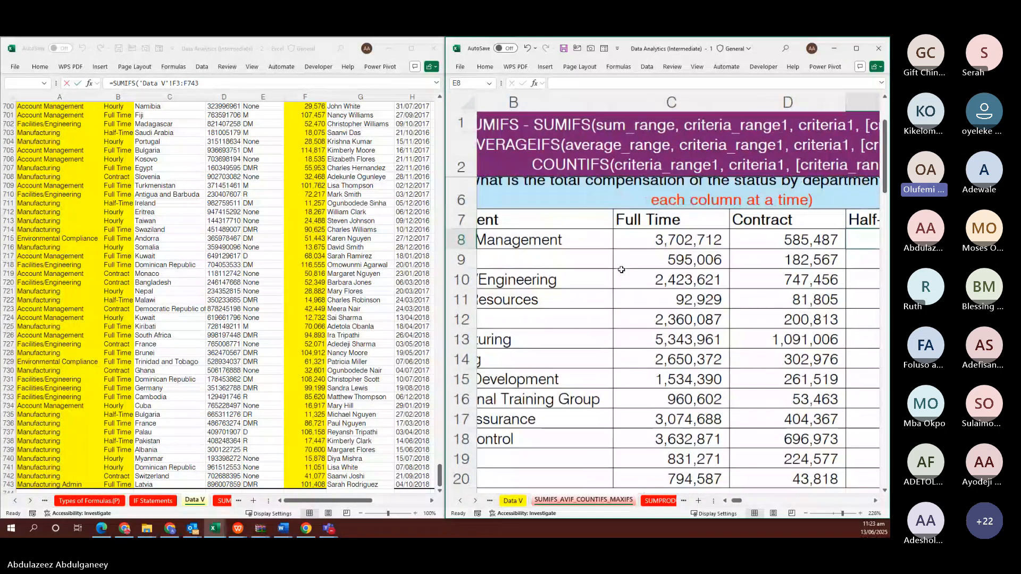
pyautogui.scroll(1, 621, 269)
pyautogui.hscroll(2, 620, 270)
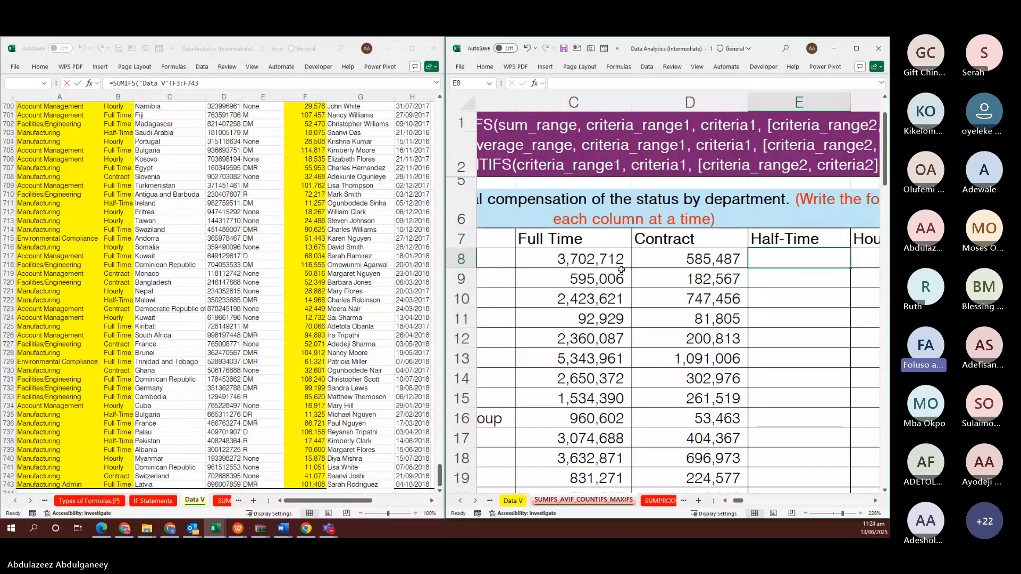
pyautogui.hscroll(1, 621, 270)
pyautogui.hscroll(1, 621, 270)
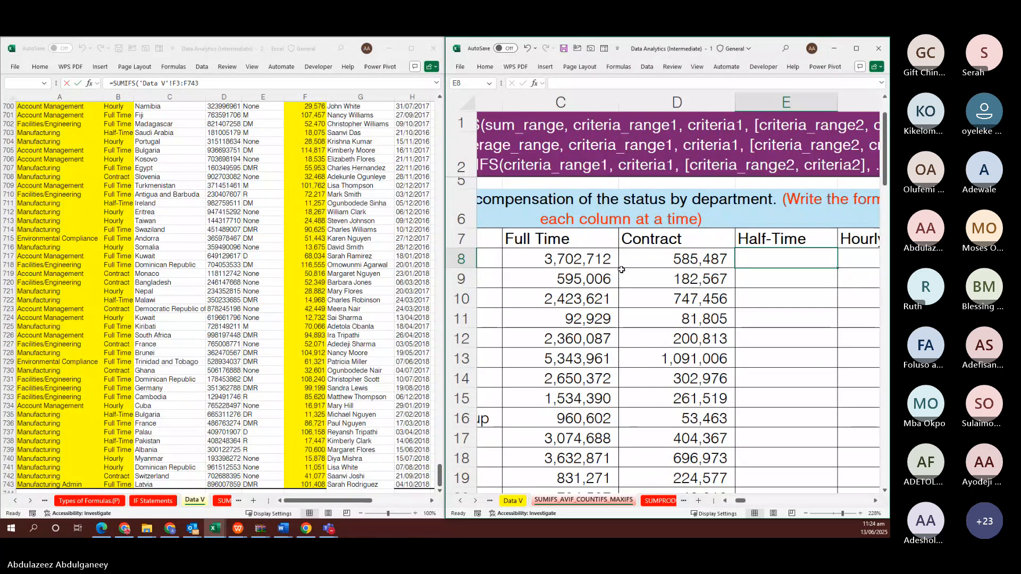
# Begin E8's SUMIFS with absolute ranges 'Data V'!$F$3:$F$743 and $A$3:$A$743
pyautogui.write('=')
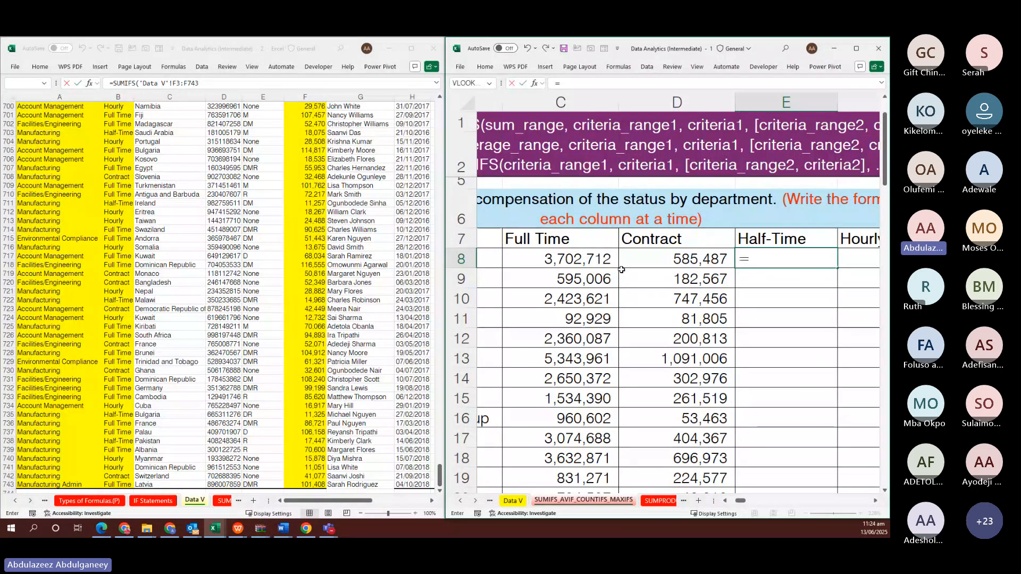
pyautogui.write('SUMIFS')
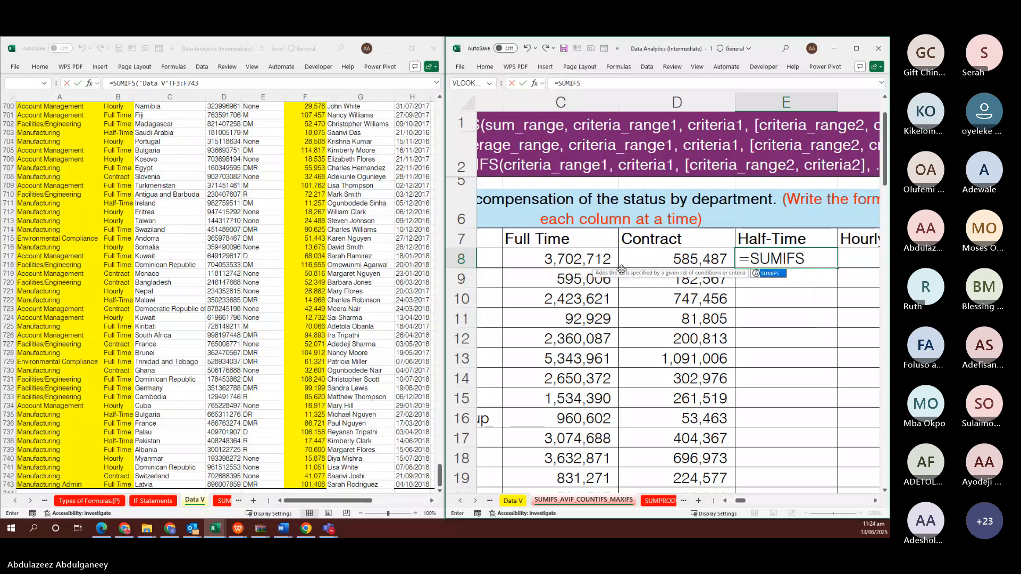
pyautogui.write('(')
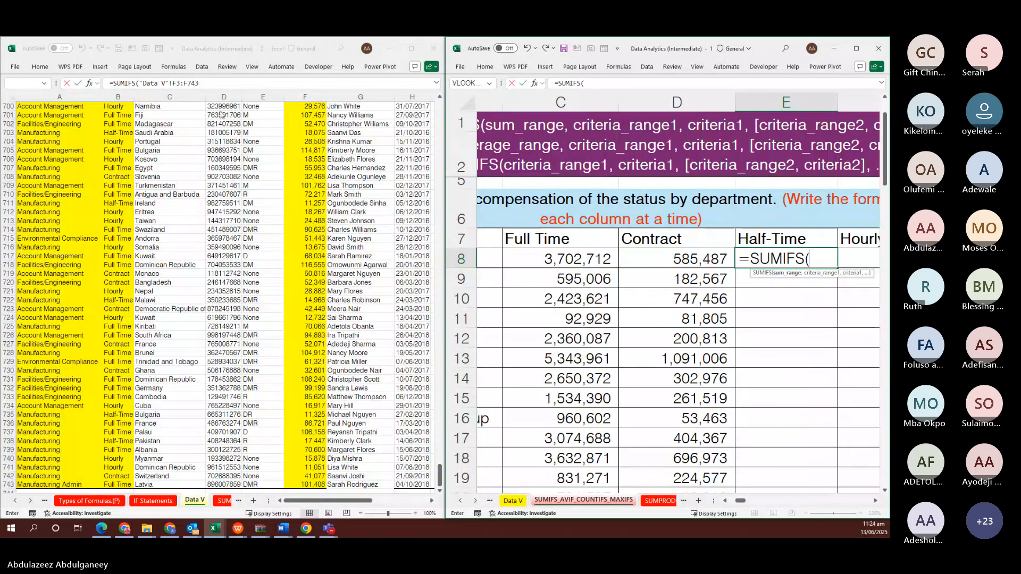
pyautogui.click(310, 144)
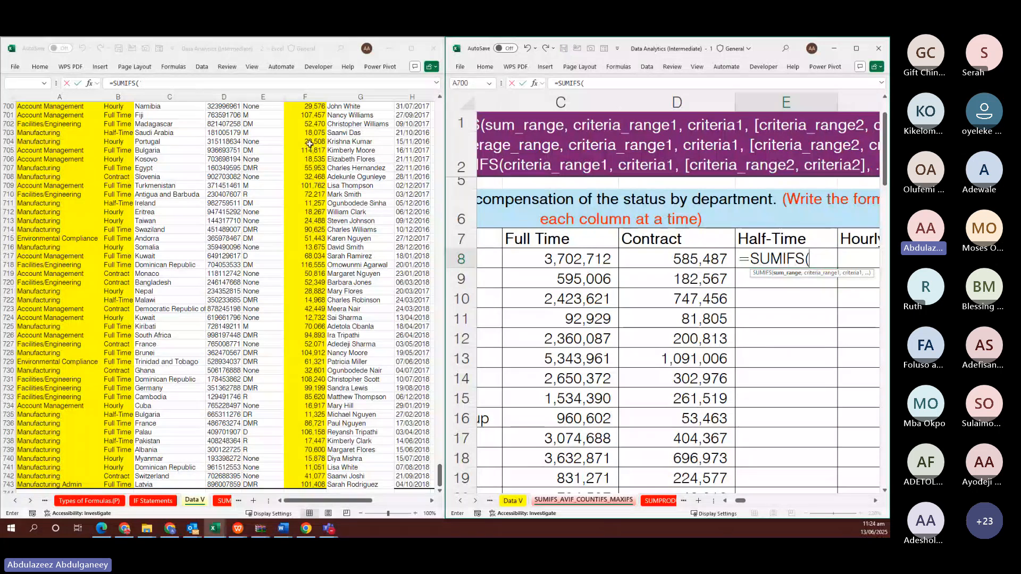
pyautogui.hotkey('ctrl', 'Up')
pyautogui.press('Down')
pyautogui.press('Down')
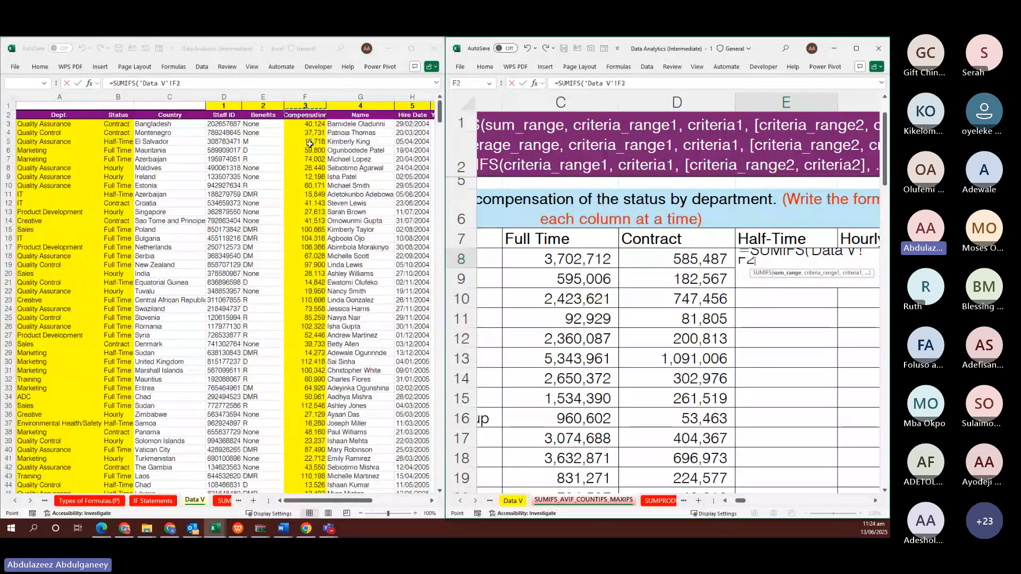
pyautogui.hotkey('ctrl', 'shift', 'Down')
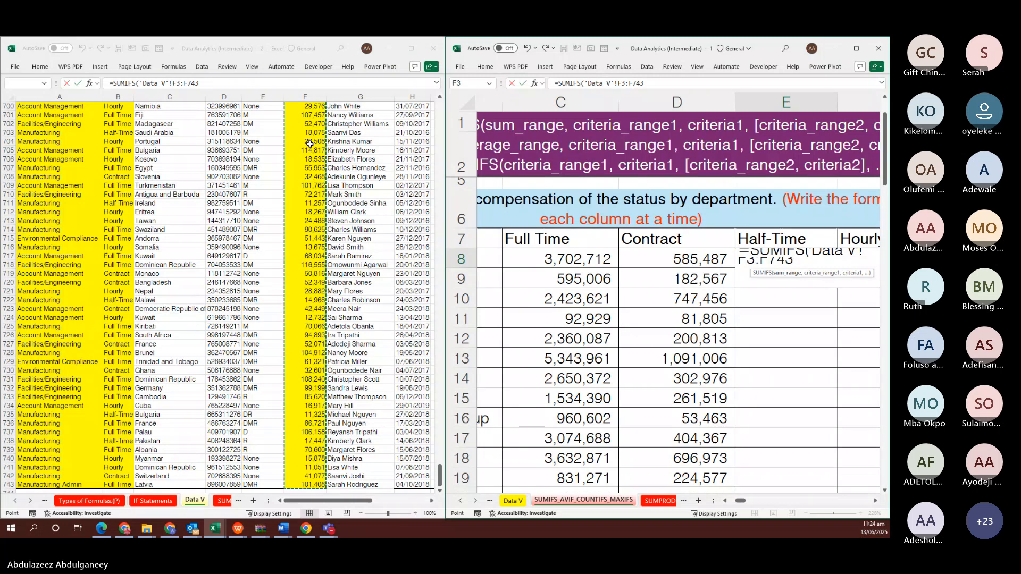
pyautogui.press('F4')
pyautogui.write(',')
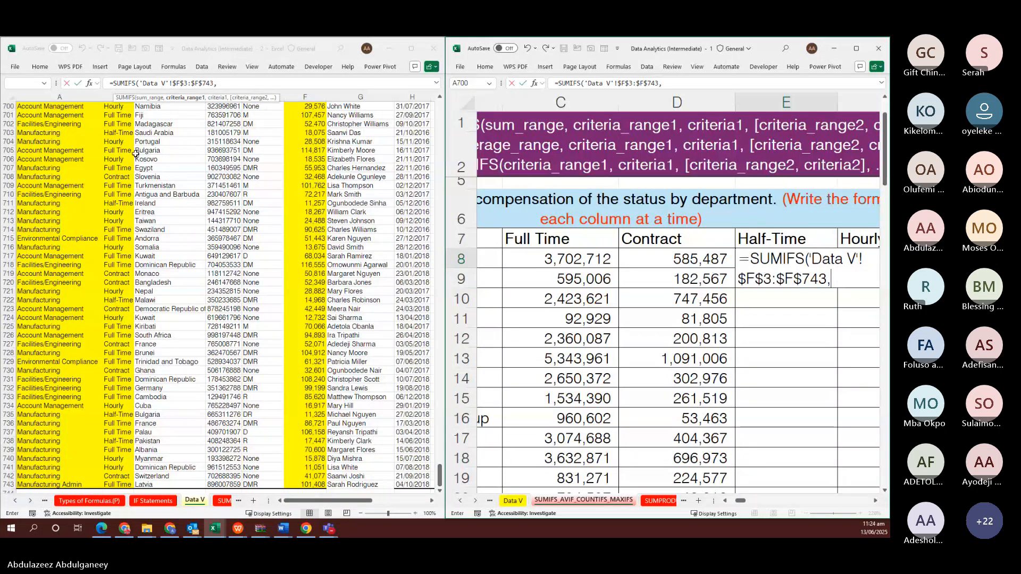
pyautogui.click(52, 141)
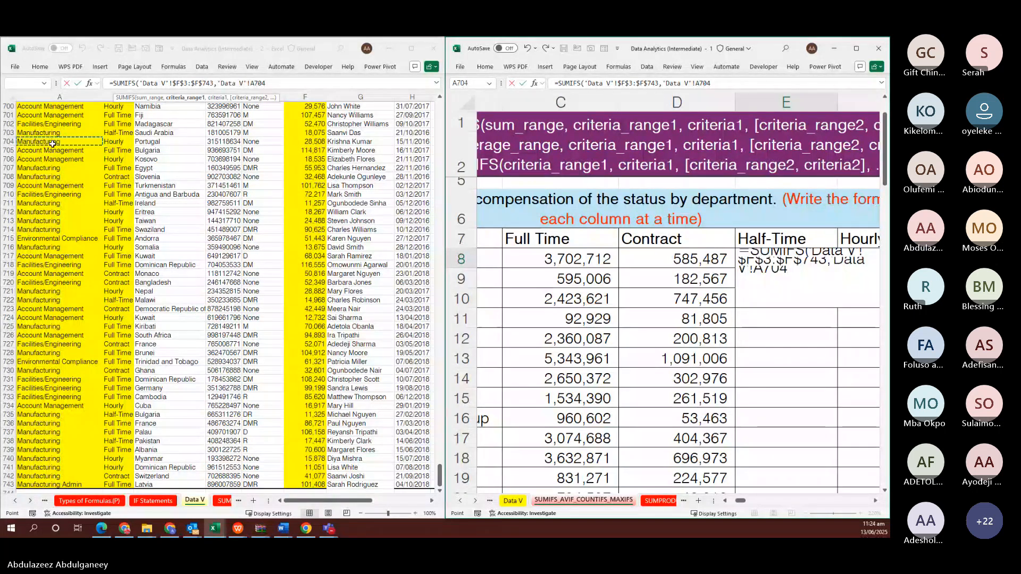
pyautogui.hotkey('ctrl', 'Up')
pyautogui.press('Down')
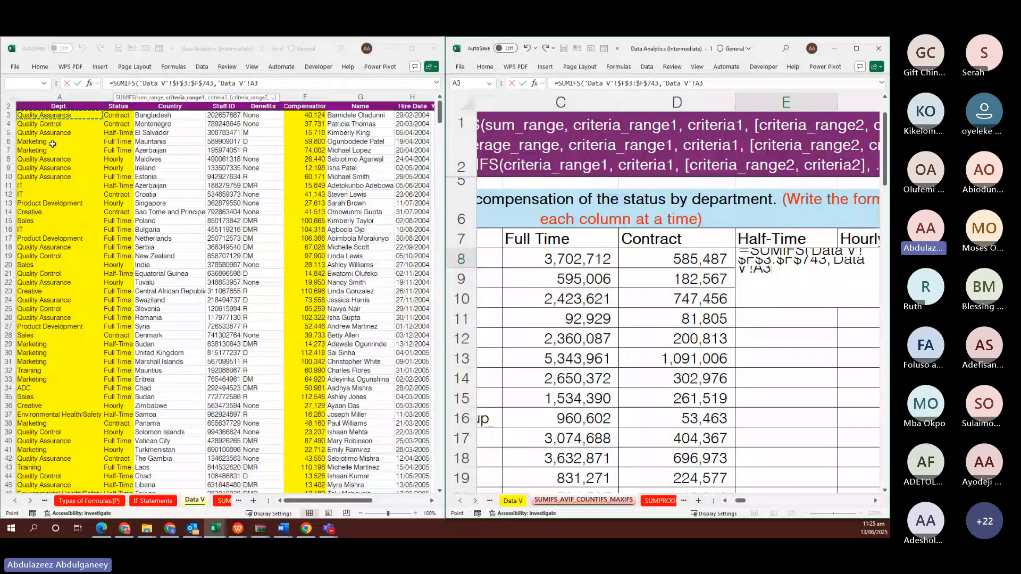
pyautogui.hotkey('ctrl', 'shift', 'Down')
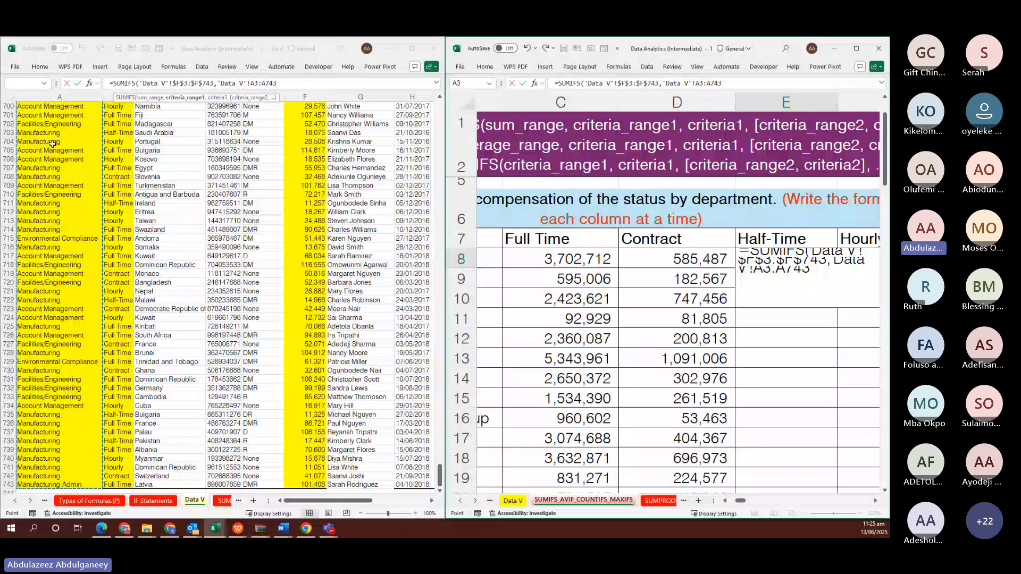
pyautogui.press('F4')
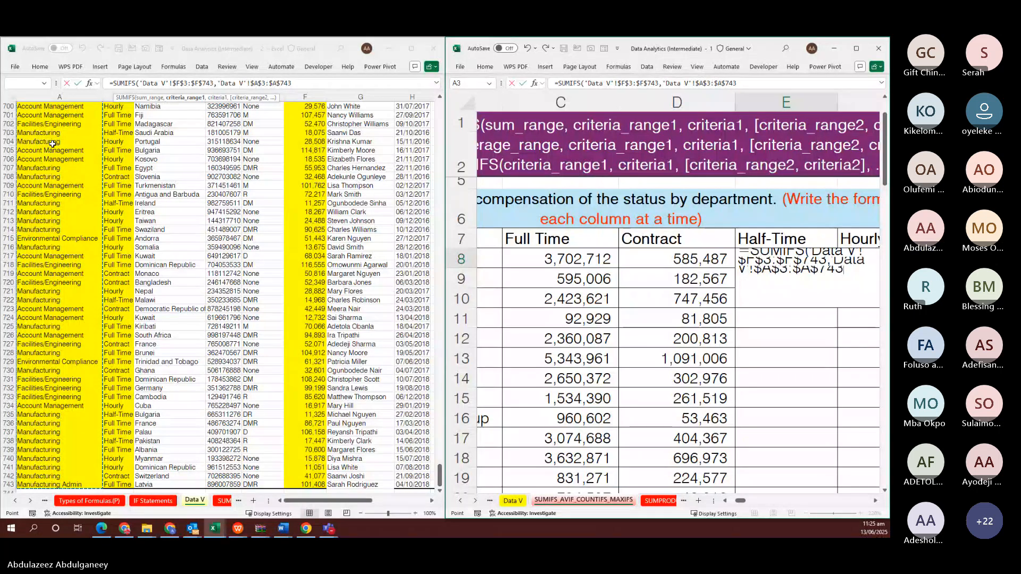
pyautogui.write(',')
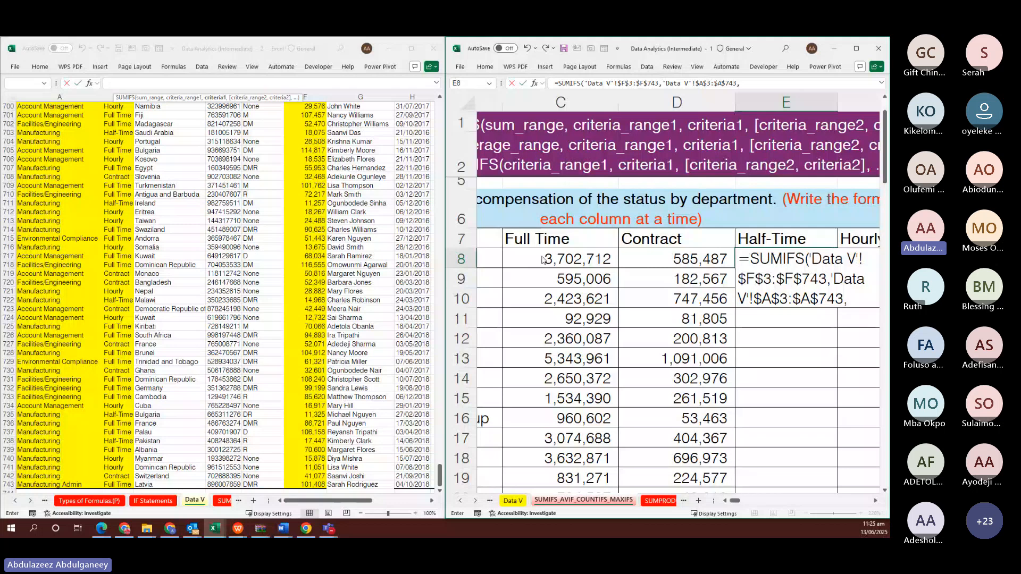
# Add B8 as department criterion and status range $B$3:$B$743 matched to $E$7
pyautogui.hscroll(-2, 542, 258)
pyautogui.hscroll(-2, 541, 257)
pyautogui.click(518, 261)
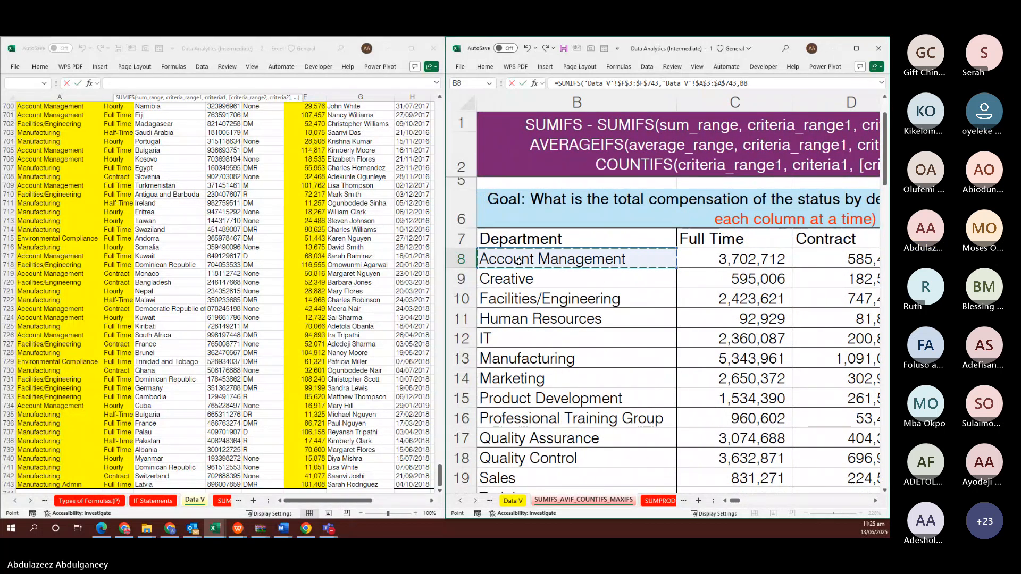
pyautogui.write(',')
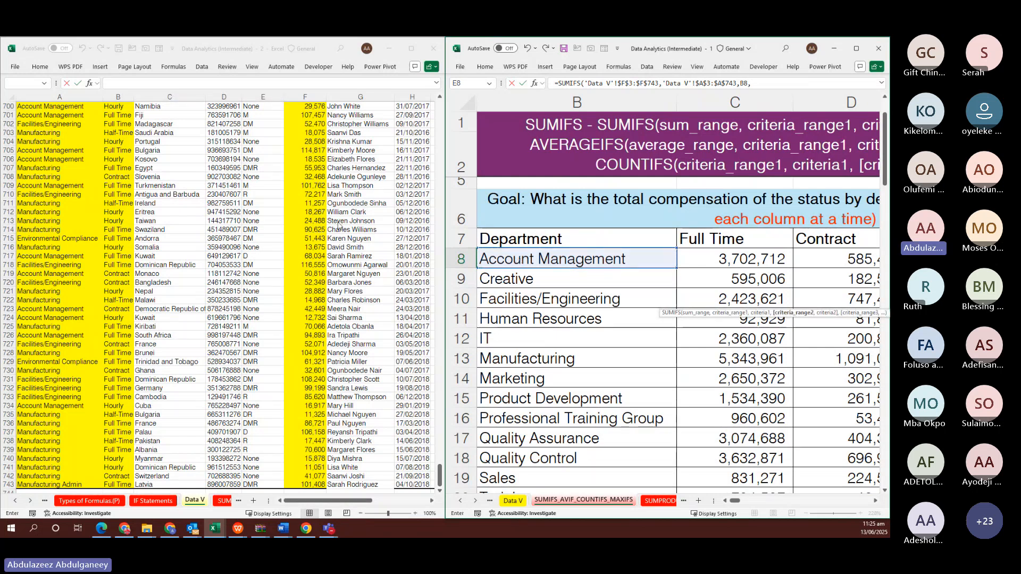
pyautogui.click(113, 192)
pyautogui.hotkey('ctrl', 'Up')
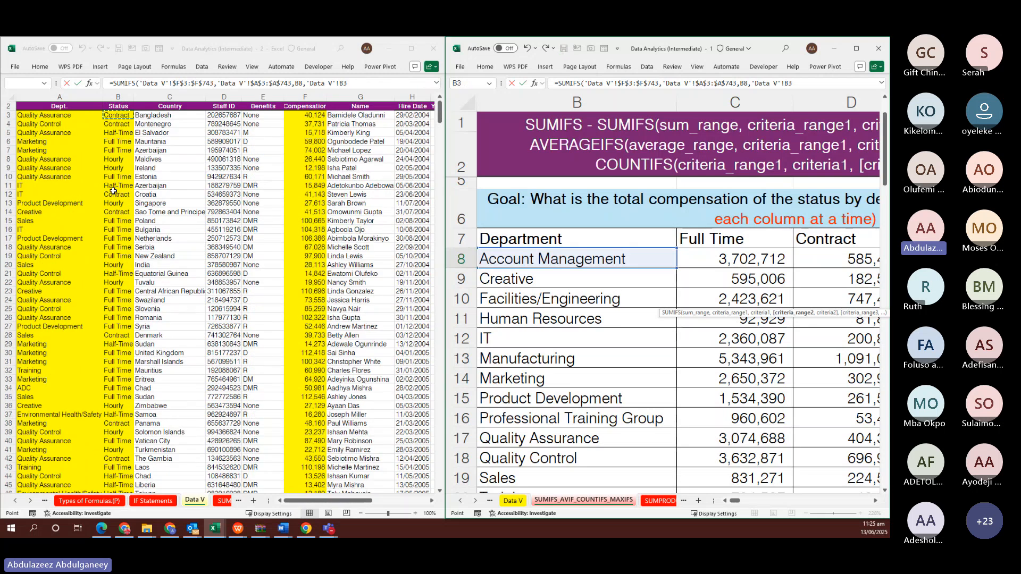
pyautogui.press('Down')
pyautogui.hotkey('ctrl', 'shift', 'Down')
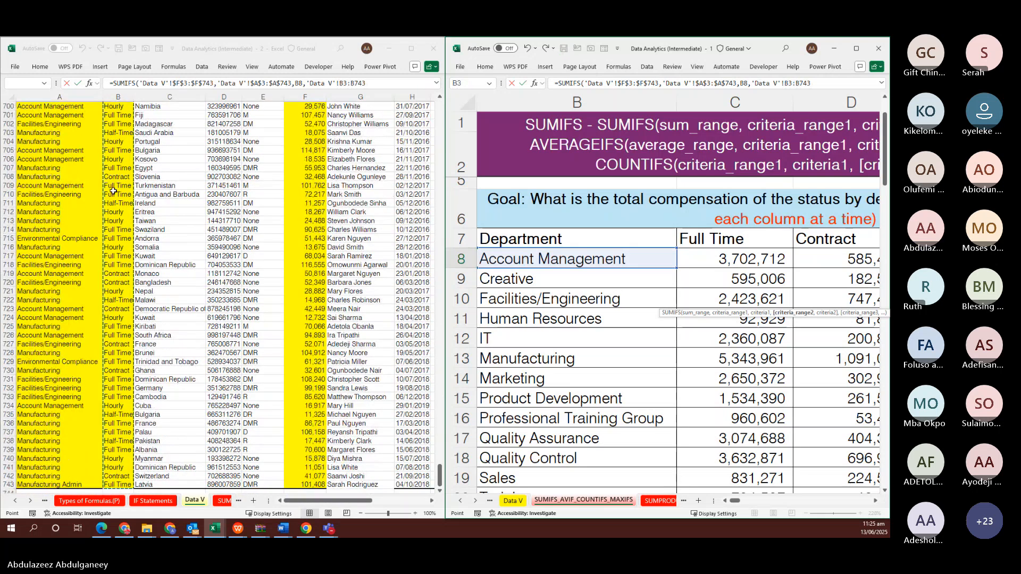
pyautogui.press('F4')
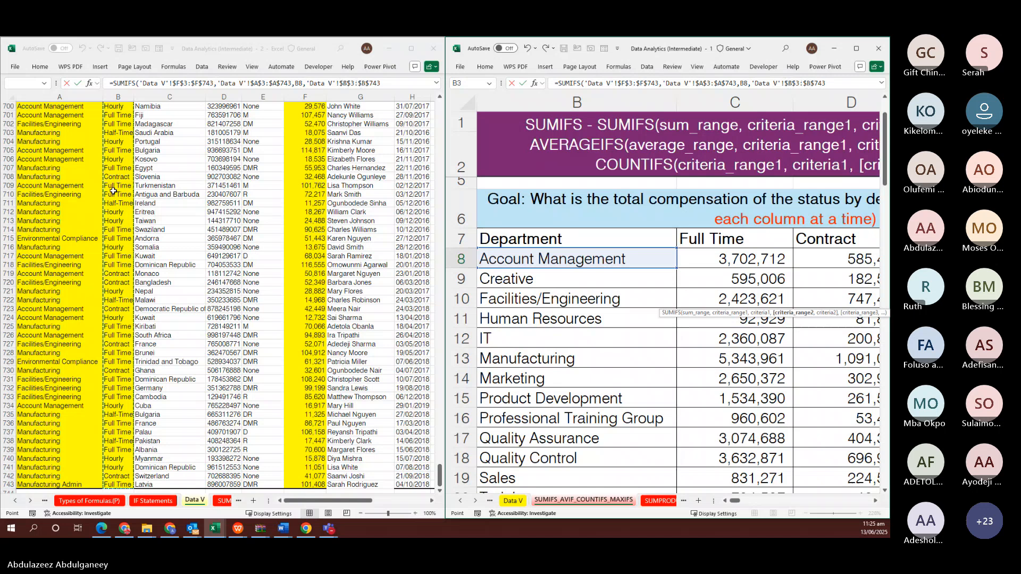
pyautogui.write(',')
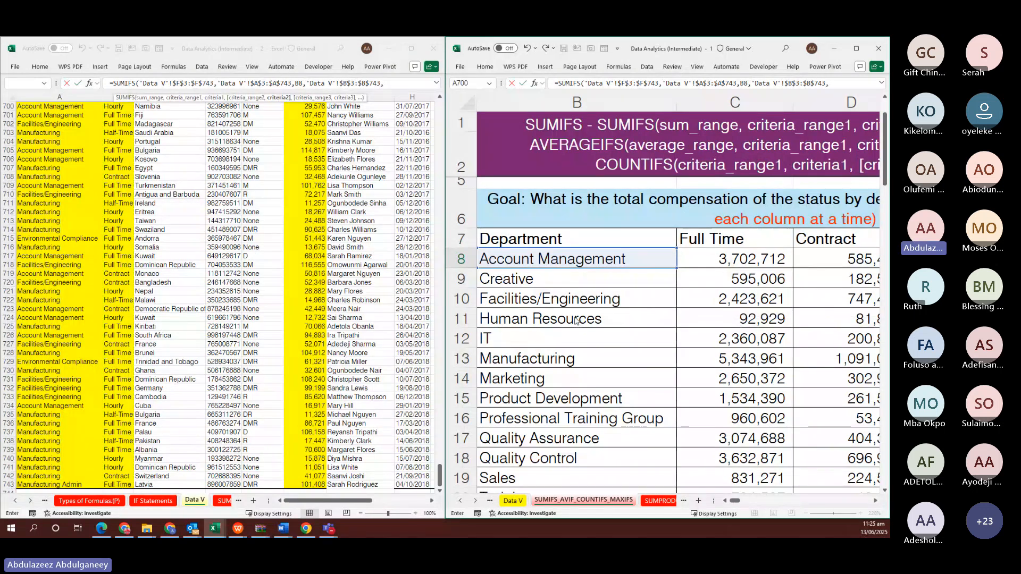
pyautogui.hscroll(8, 691, 296)
pyautogui.hscroll(-4, 692, 296)
pyautogui.click(745, 293)
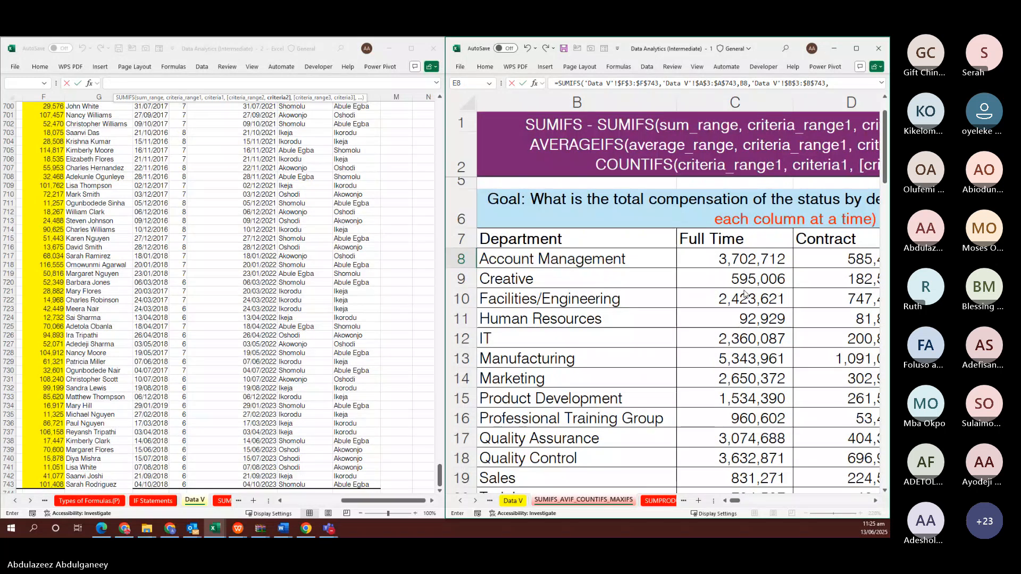
pyautogui.hscroll(5, 744, 293)
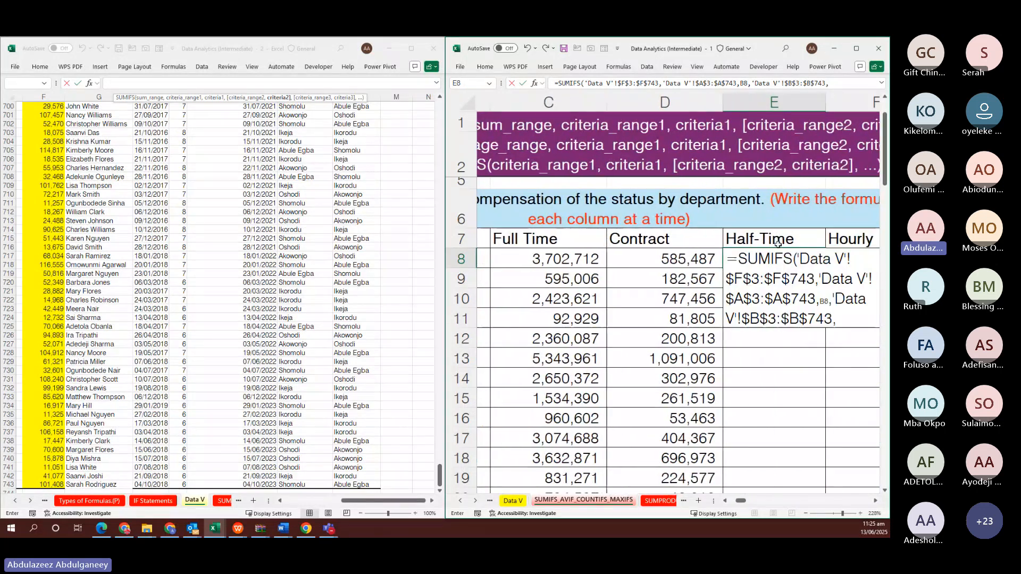
pyautogui.click(770, 236)
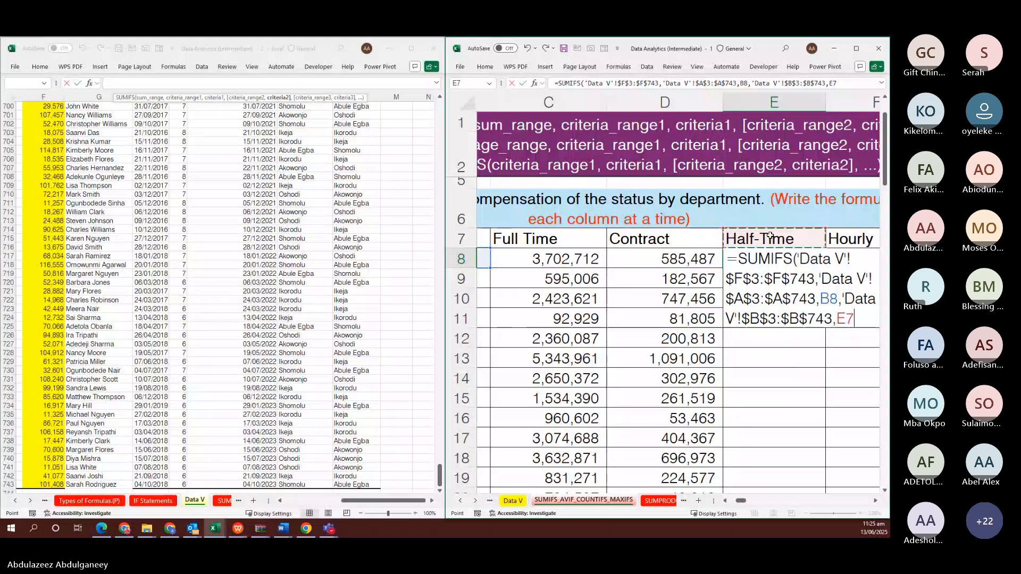
pyautogui.press('F4')
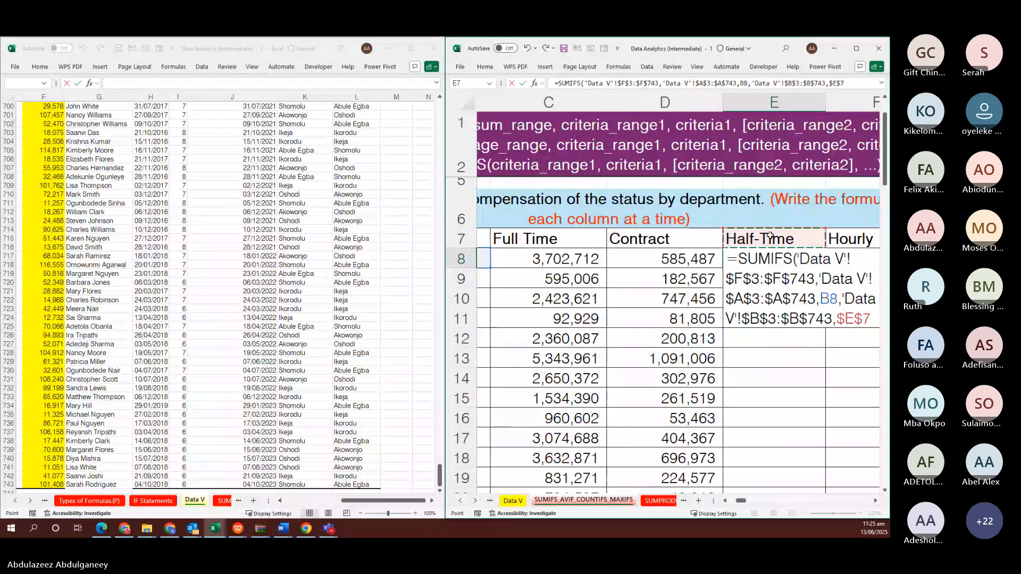
pyautogui.hotkey('ctrl', 'Return')
# Fill the Half-Time formula down E8:E20, from 229,206 to 51,548 for Training
pyautogui.hotkey('shift', 'Down')
pyautogui.hotkey('shift', 'Down')
pyautogui.hotkey('shift', 'Down')
pyautogui.hotkey('shift', 'Down')
pyautogui.hotkey('shift', 'Down')
pyautogui.hotkey('shift', 'Down')
pyautogui.hotkey('shift', 'Down')
pyautogui.hotkey('shift', 'Down')
pyautogui.hotkey('shift', 'Down')
pyautogui.hotkey('shift', 'Down')
pyautogui.hotkey('shift', 'Down')
pyautogui.hotkey('shift', 'Down')
pyautogui.hotkey('shift', 'Down')
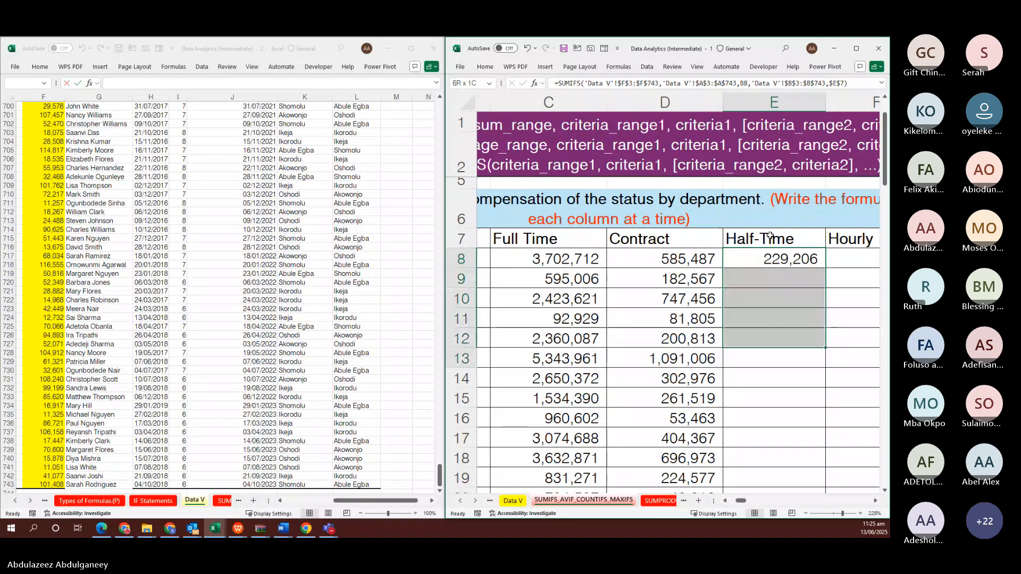
pyautogui.hotkey('shift', 'Up')
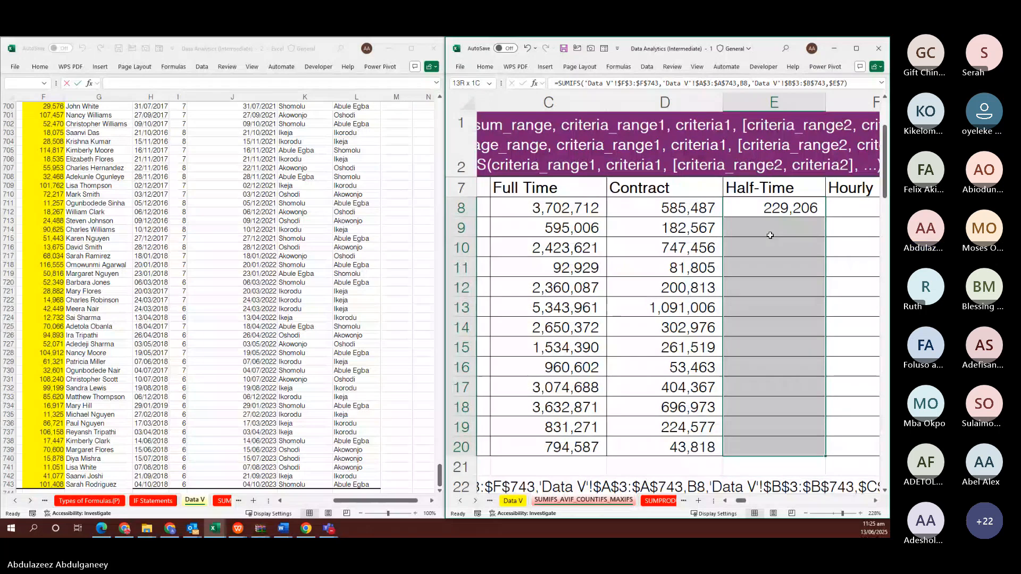
pyautogui.press('F2')
pyautogui.hotkey('ctrl', 'Return')
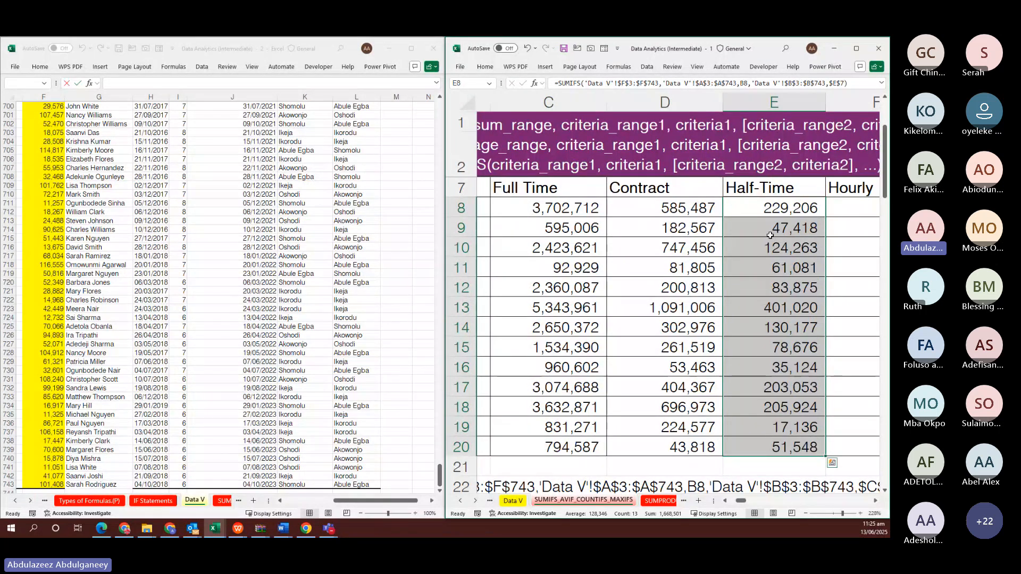
pyautogui.hscroll(1, 770, 235)
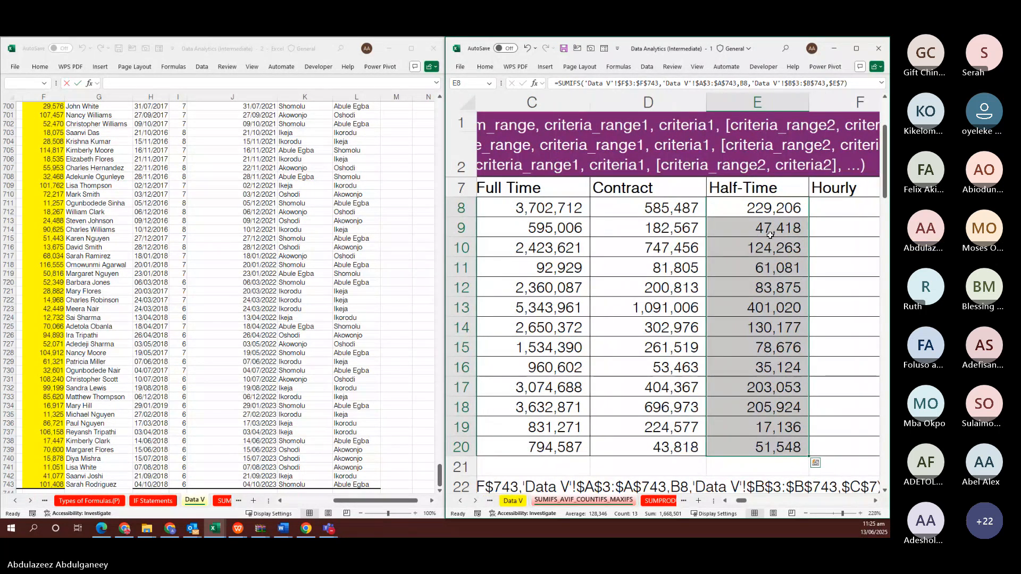
pyautogui.scroll(-1, 770, 235)
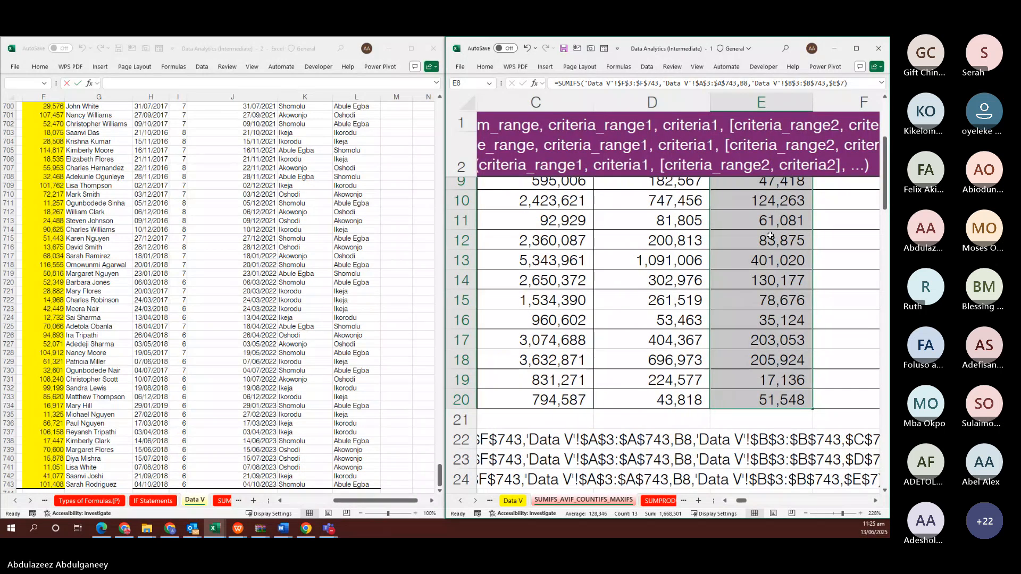
pyautogui.hscroll(-1, 770, 235)
pyautogui.scroll(1, 770, 235)
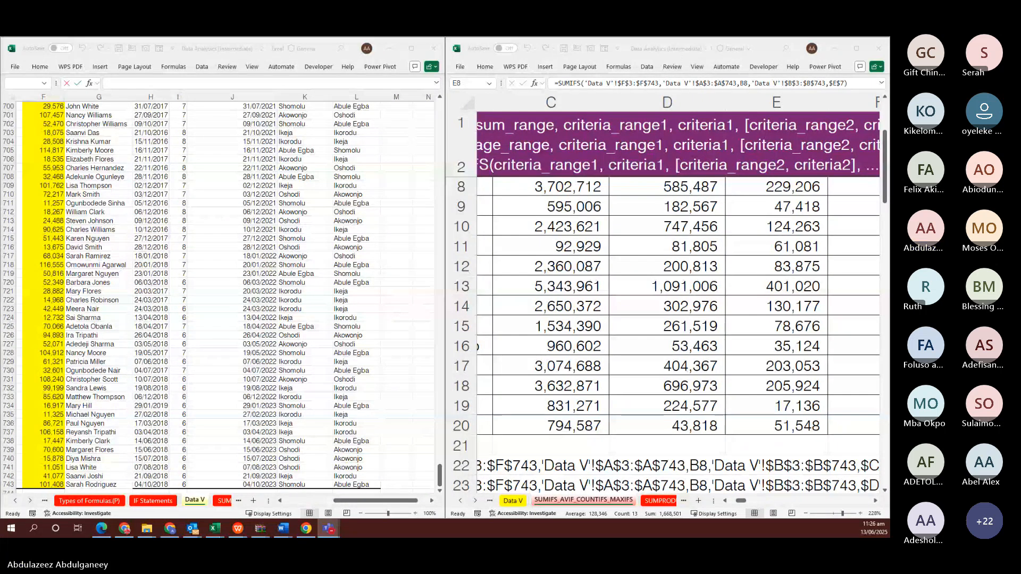
pyautogui.scroll(3, 681, 279)
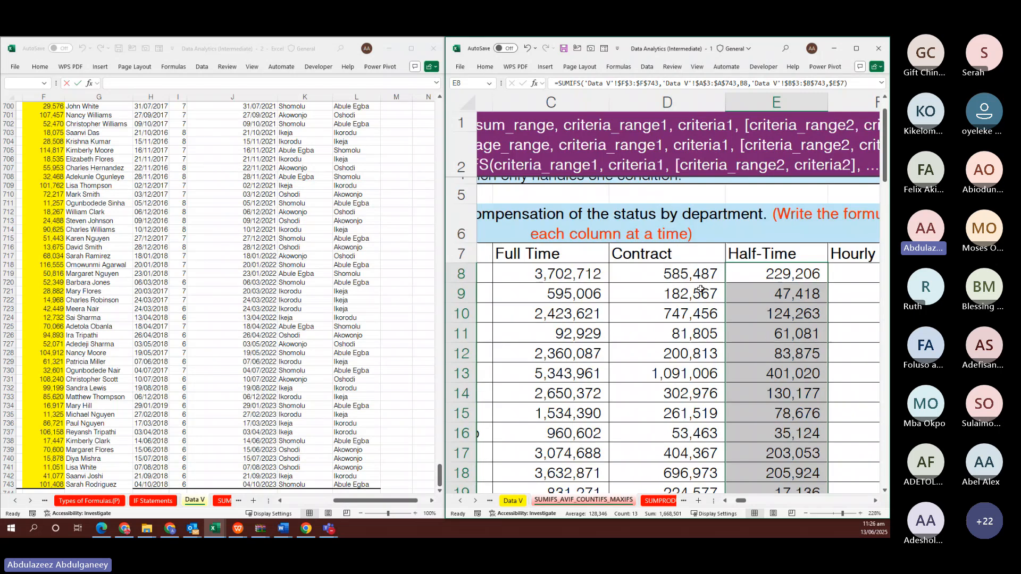
pyautogui.click(680, 278)
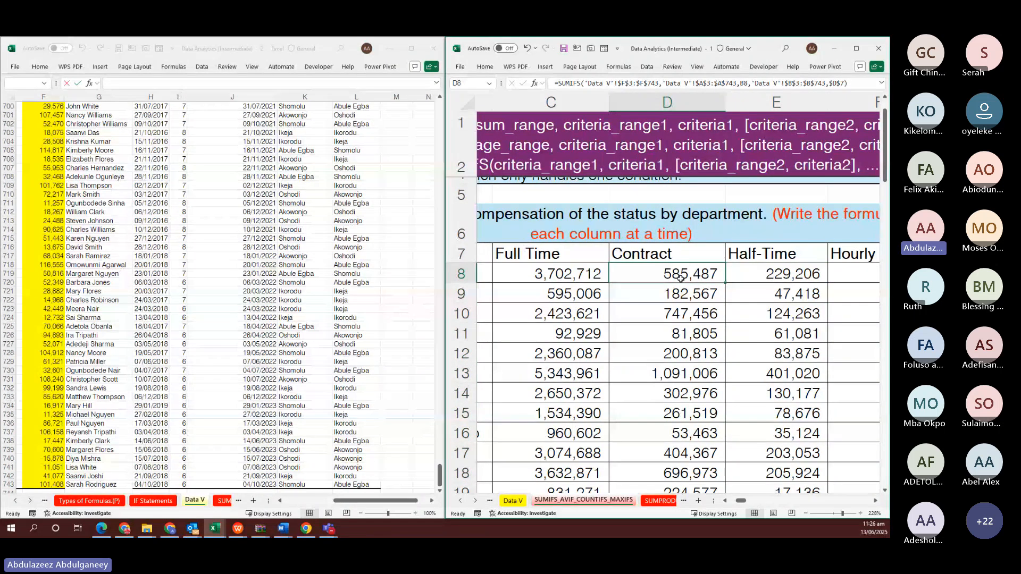
pyautogui.doubleClick(680, 279)
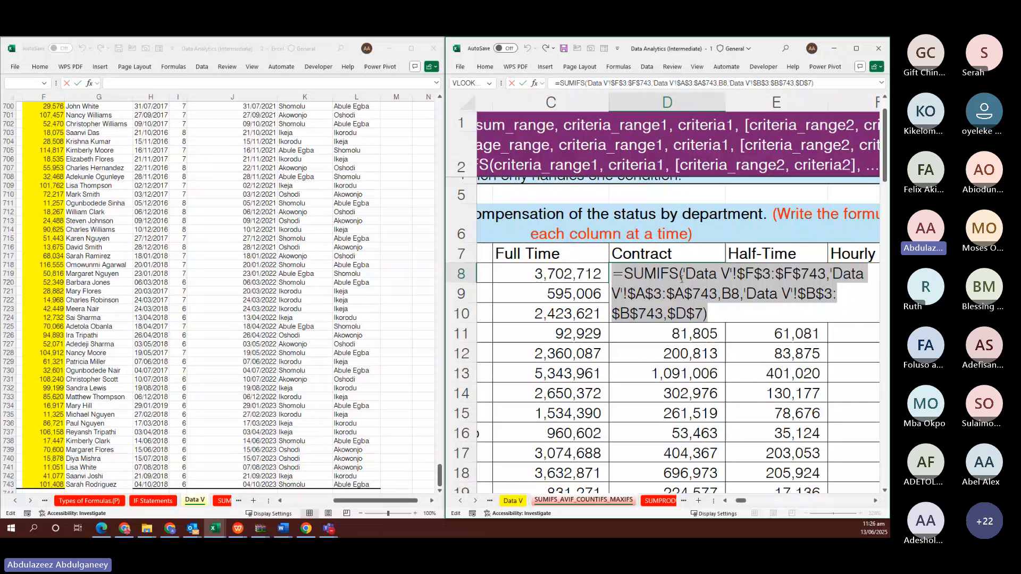
pyautogui.hotkey('ctrl', 'v')
pyautogui.hotkey('ctrl', 'Return')
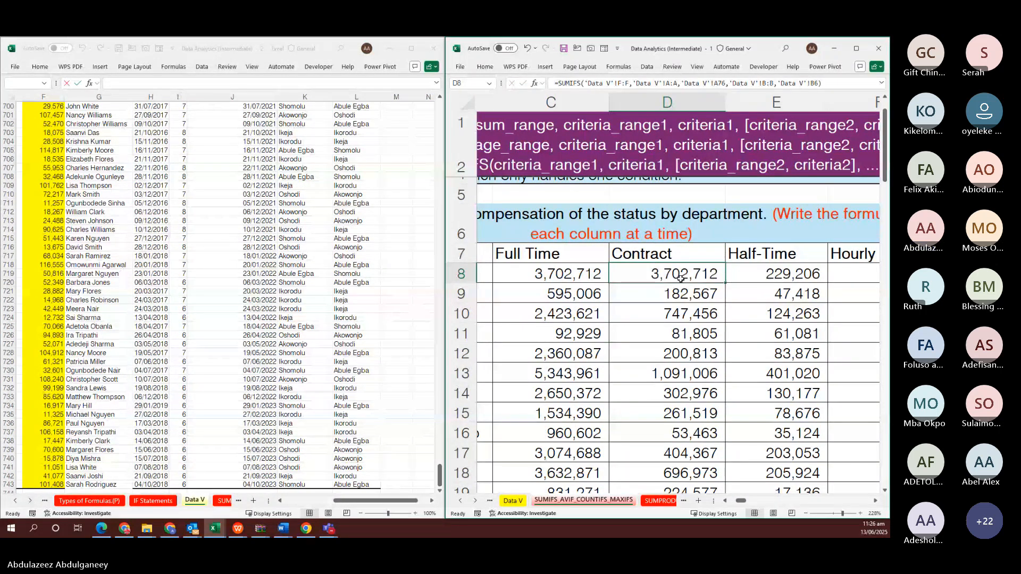
pyautogui.hotkey('shift', 'Down')
pyautogui.hotkey('shift', 'Down')
pyautogui.hotkey('shift', 'Down')
pyautogui.hotkey('shift', 'Down')
pyautogui.hotkey('shift', 'Down')
pyautogui.hotkey('shift', 'Down')
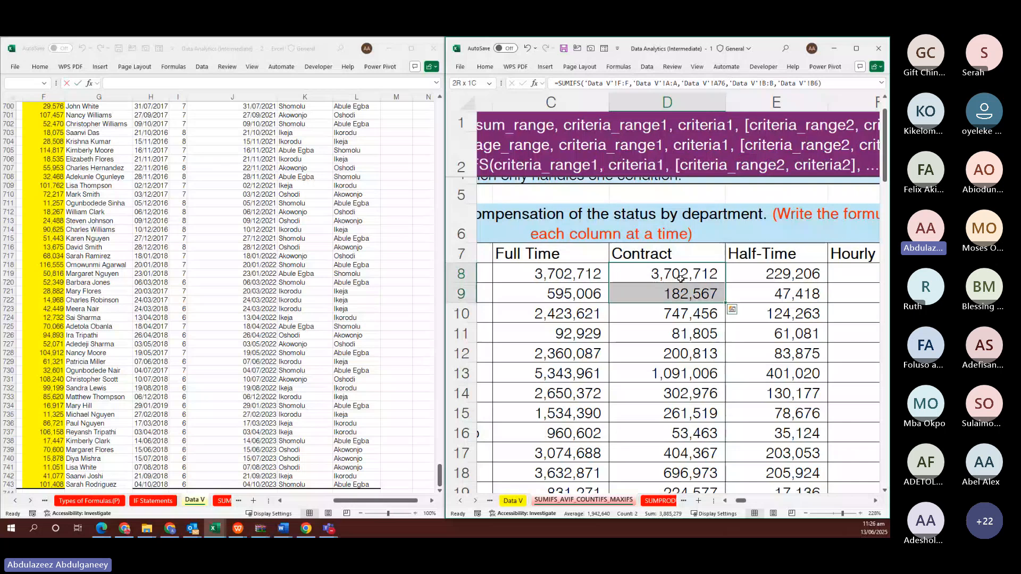
pyautogui.hotkey('shift', 'Down')
pyautogui.hotkey('shift', 'Down')
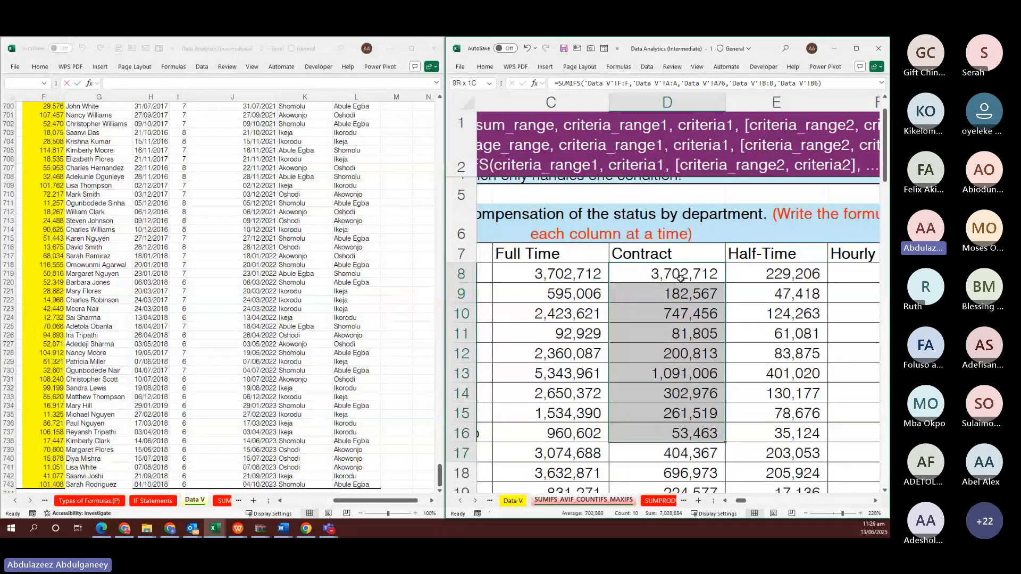
pyautogui.hotkey('shift', 'Down')
pyautogui.hotkey('shift', 'Down')
pyautogui.hotkey('shift', 'Down')
pyautogui.hotkey('shift', 'Down')
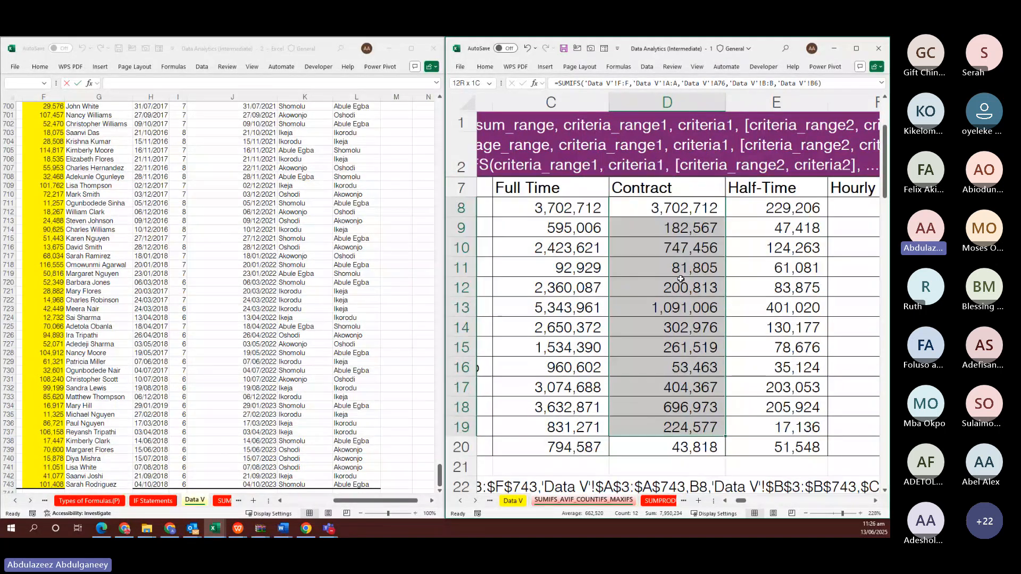
pyautogui.press('F2')
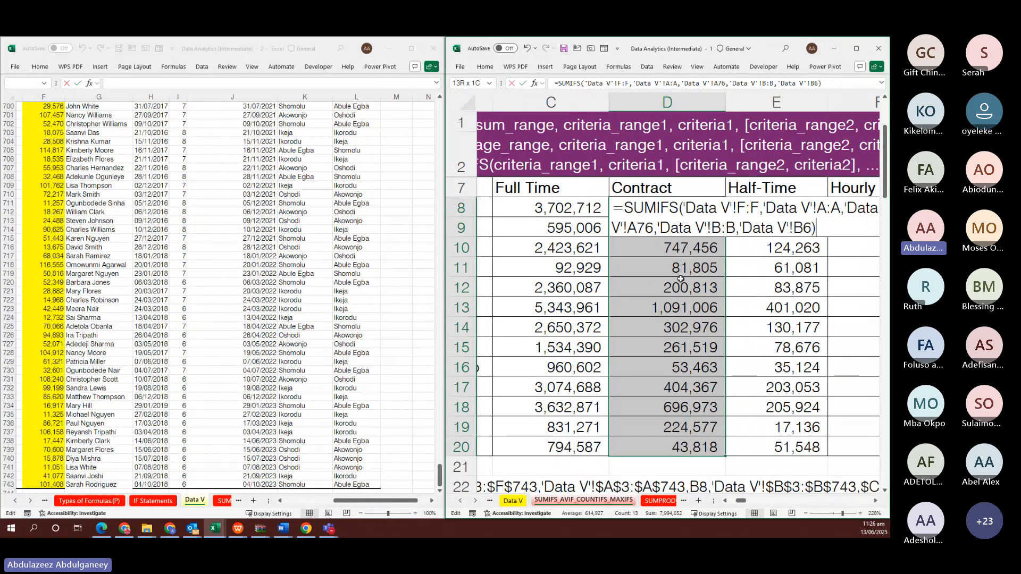
pyautogui.hotkey('ctrl', 'Return')
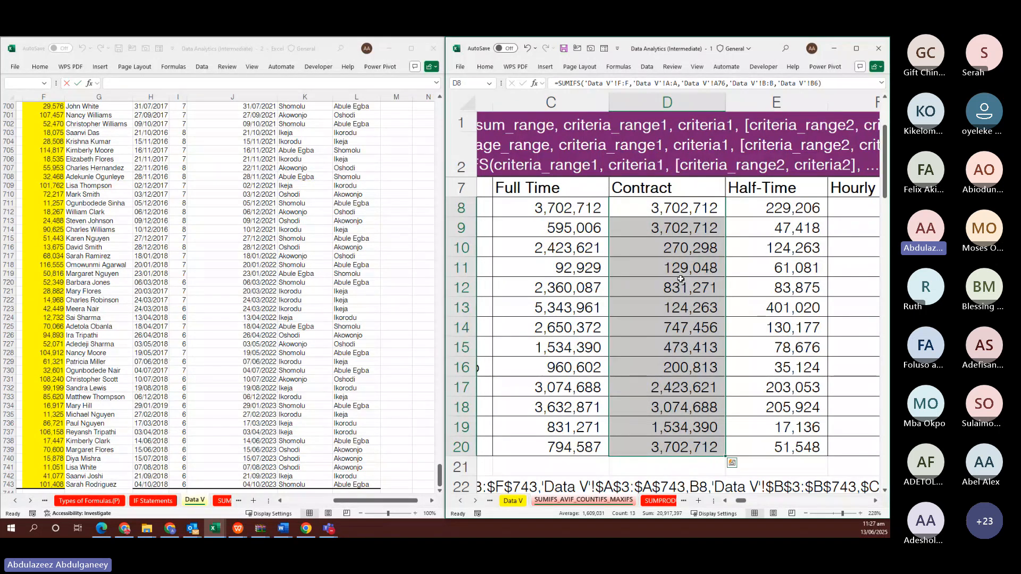
pyautogui.hotkey('ctrl', 'z')
pyautogui.hotkey('ctrl', 'z')
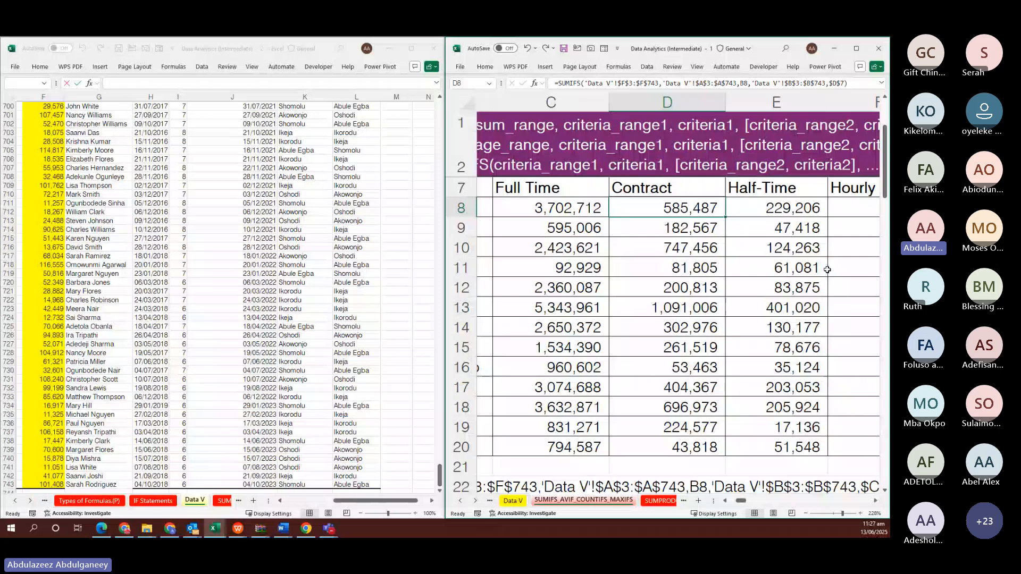
pyautogui.hscroll(2, 827, 269)
# Select F8 and scroll down to show the formula text in rows 22–24 and the AVERAGEIFS table
pyautogui.click(772, 201)
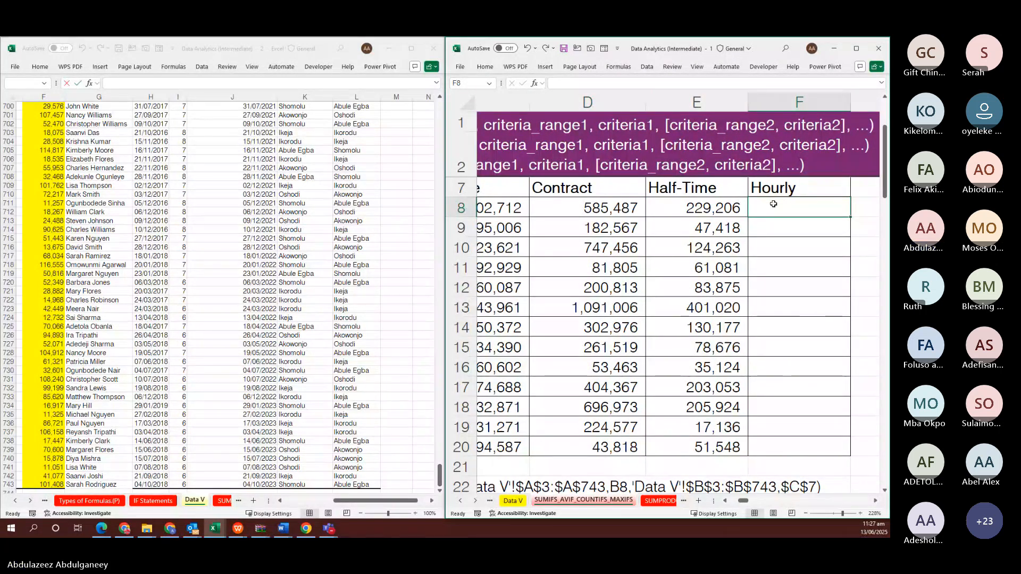
pyautogui.scroll(-2, 772, 204)
pyautogui.scroll(3, 773, 204)
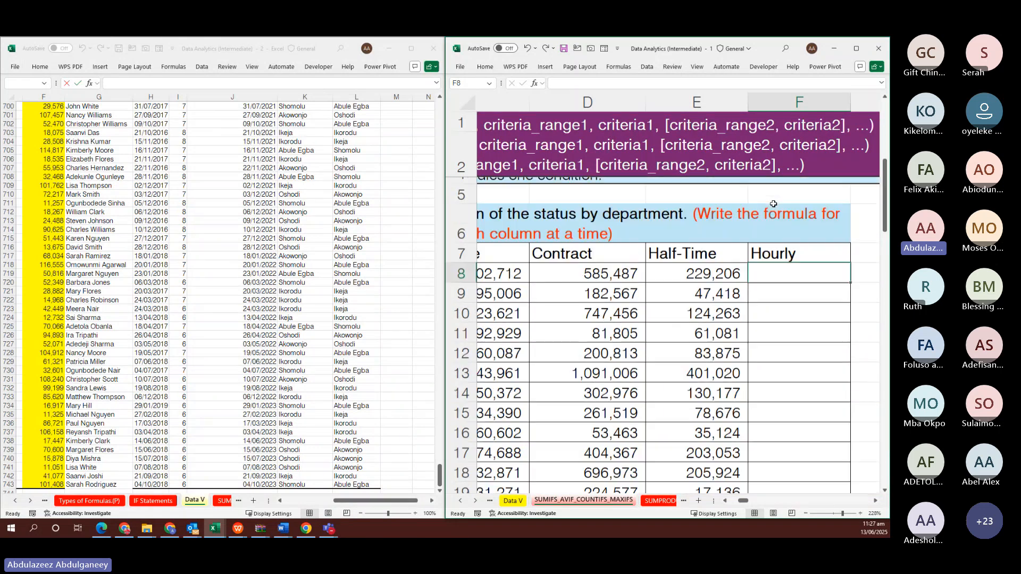
pyautogui.scroll(-5, 773, 204)
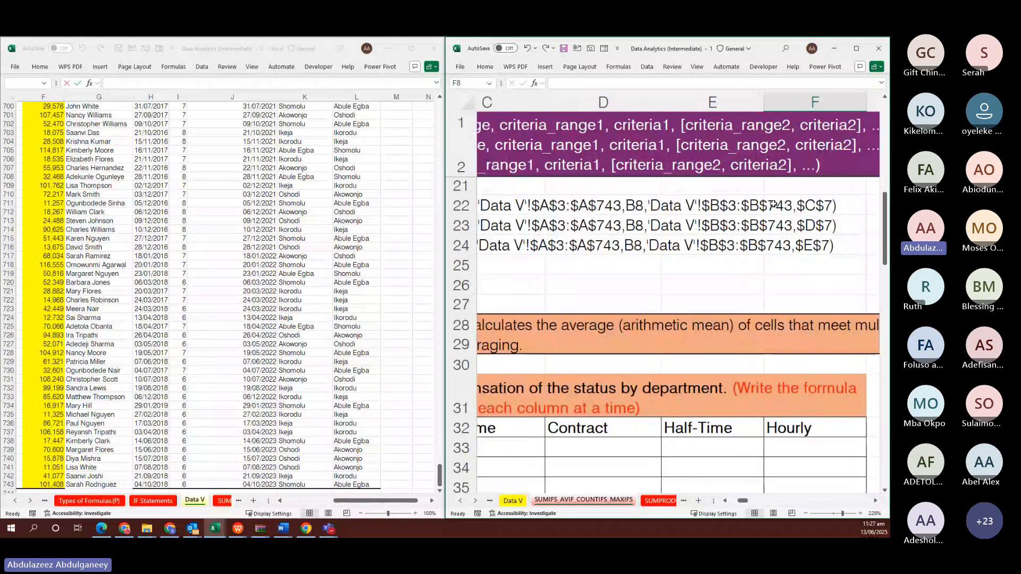
pyautogui.hscroll(-1, 773, 204)
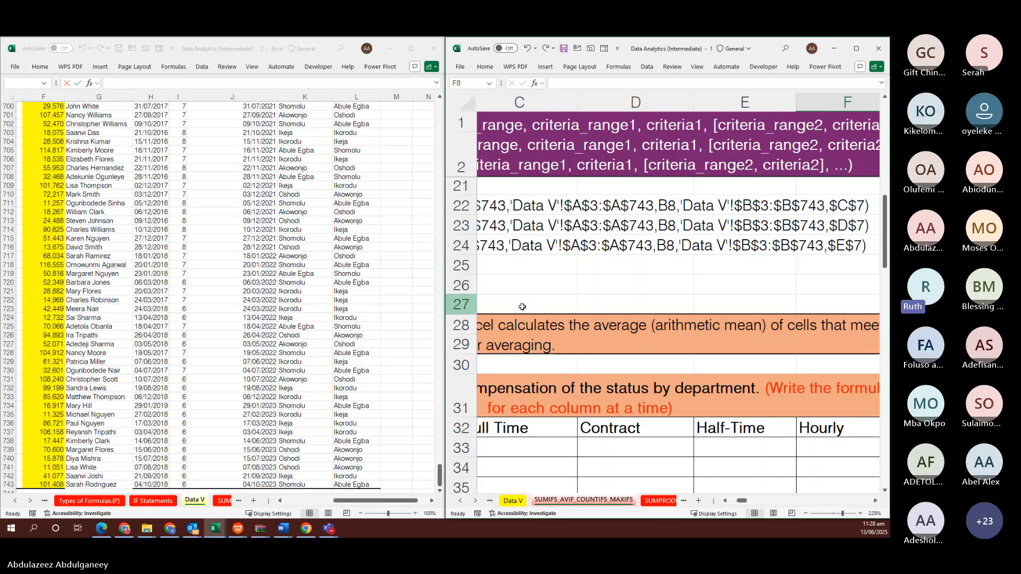
pyautogui.click(638, 265)
pyautogui.scroll(2, 641, 264)
pyautogui.scroll(4, 641, 263)
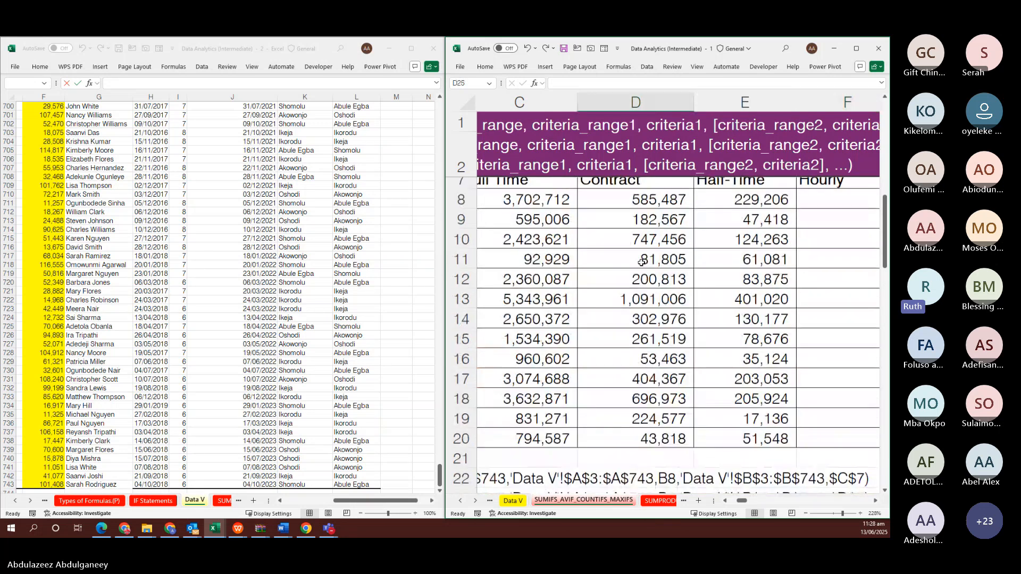
pyautogui.scroll(-2, 641, 263)
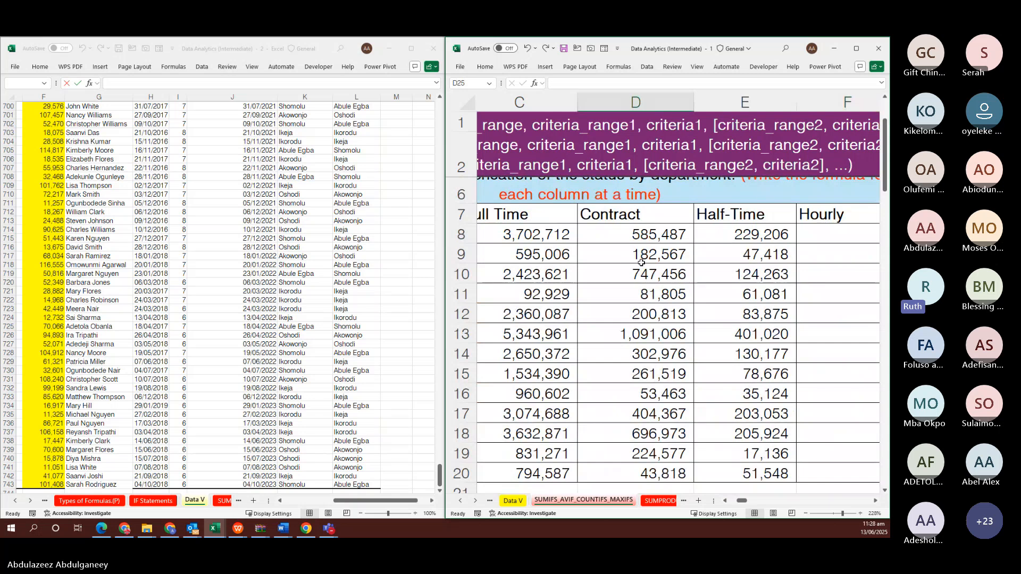
pyautogui.keyDown('ctrl'); pyautogui.scroll(-1, 641, 263); pyautogui.keyUp('ctrl')
pyautogui.keyDown('ctrl'); pyautogui.scroll(-1, 641, 263); pyautogui.keyUp('ctrl')
pyautogui.hscroll(-2, 641, 263)
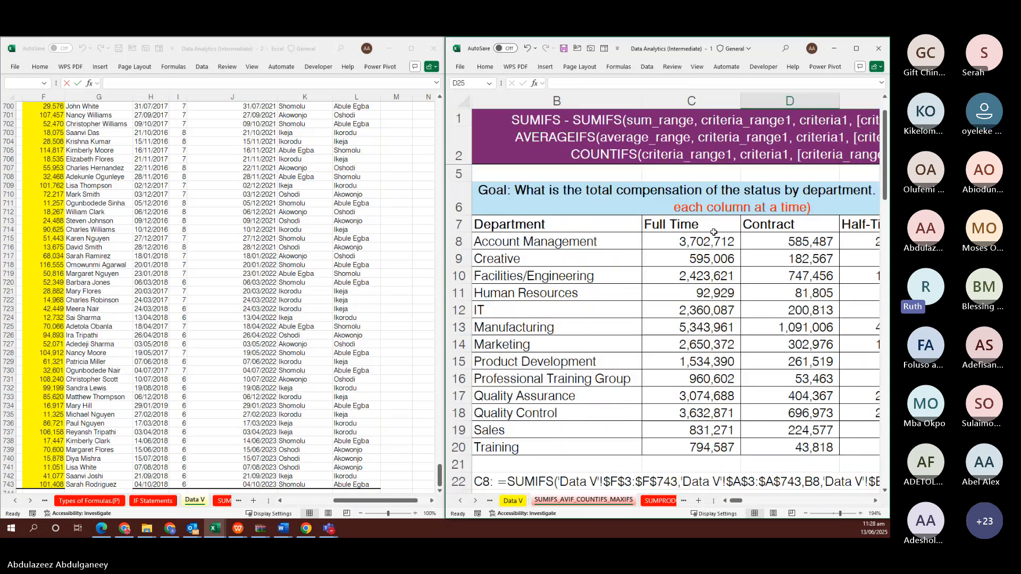
pyautogui.hscroll(1, 803, 244)
pyautogui.click(803, 243)
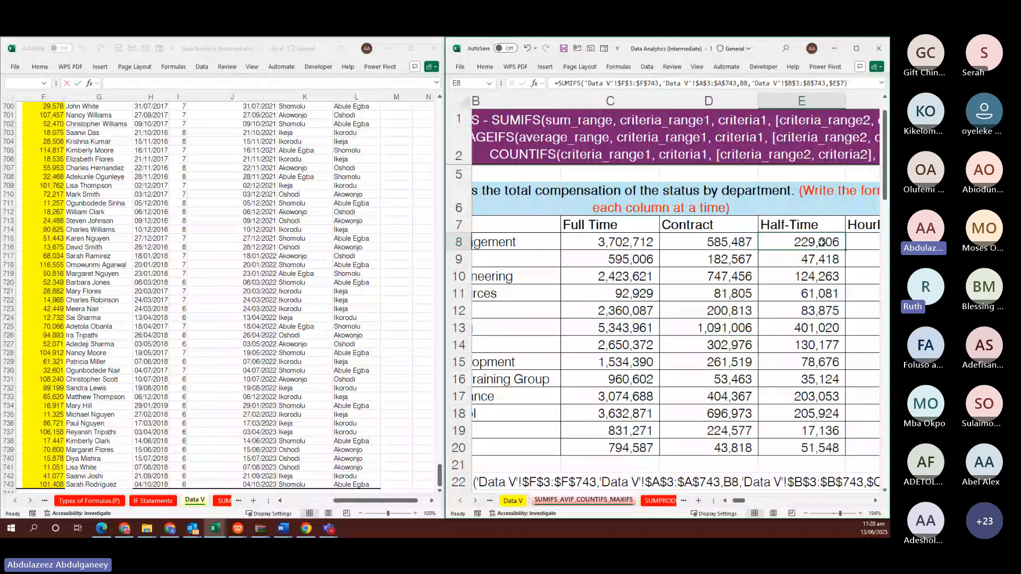
pyautogui.click(818, 225)
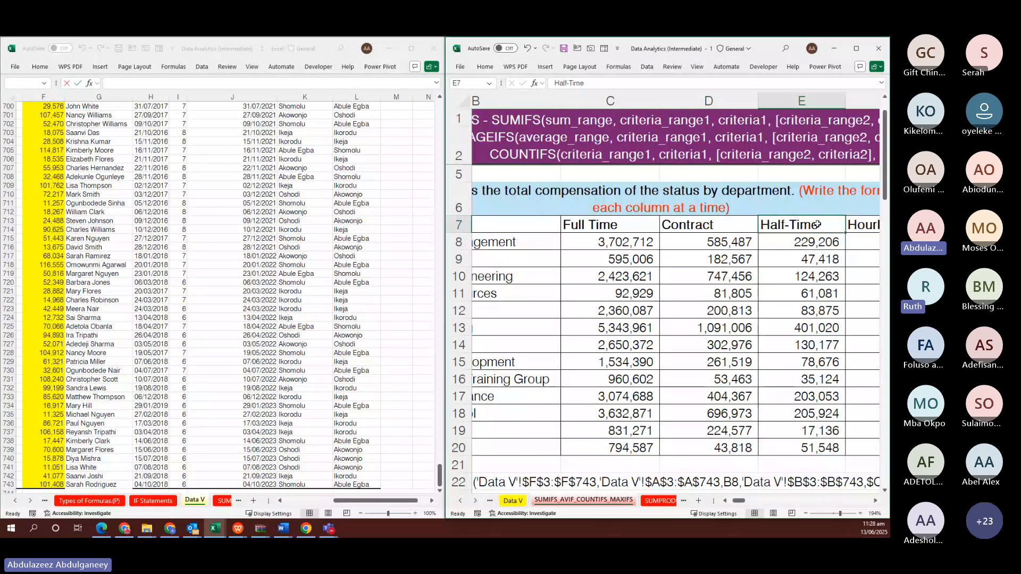
pyautogui.hscroll(2, 817, 224)
pyautogui.click(730, 242)
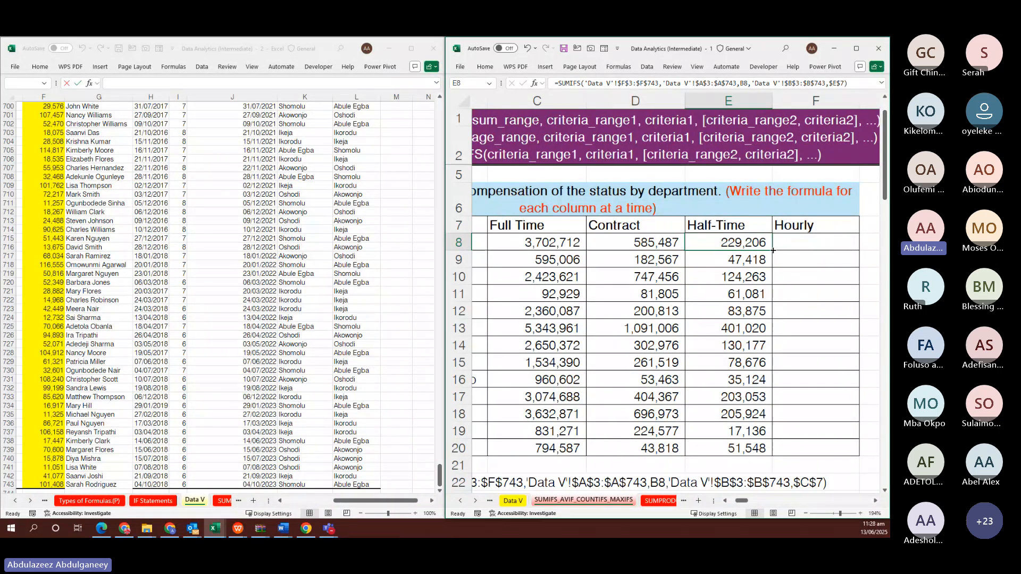
pyautogui.moveTo(772, 250); pyautogui.dragTo(771, 261)
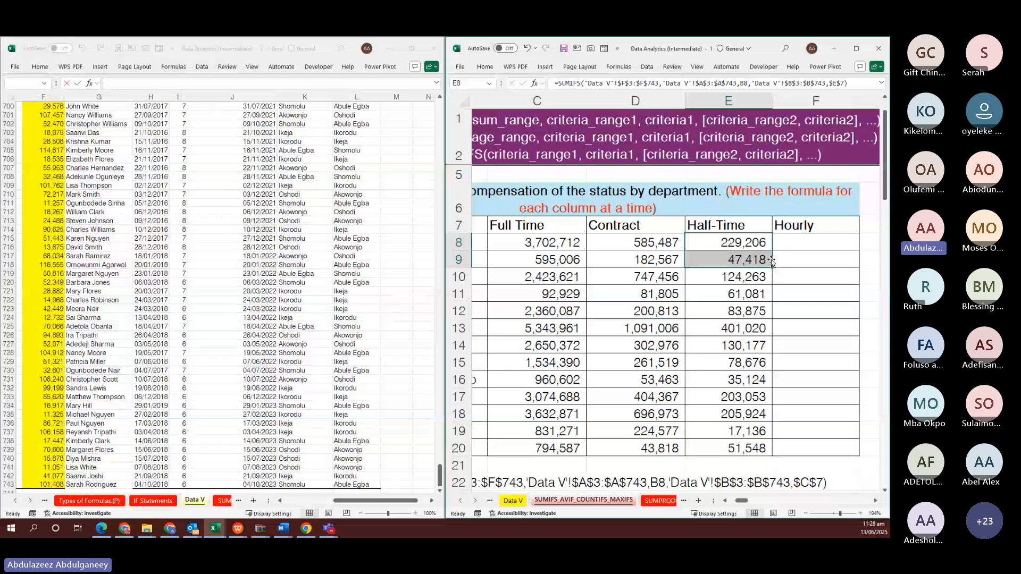
pyautogui.click(747, 227)
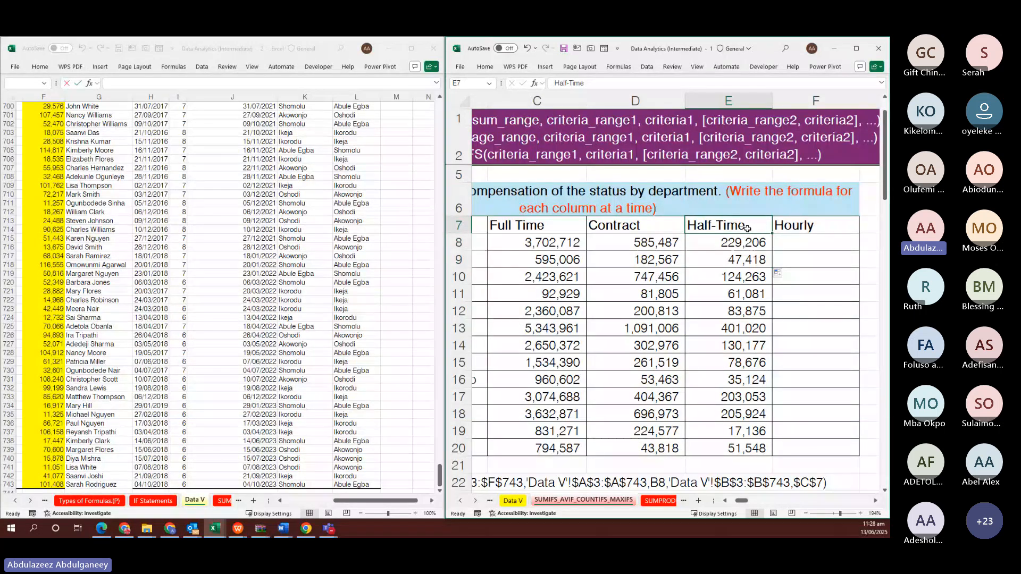
pyautogui.click(752, 242)
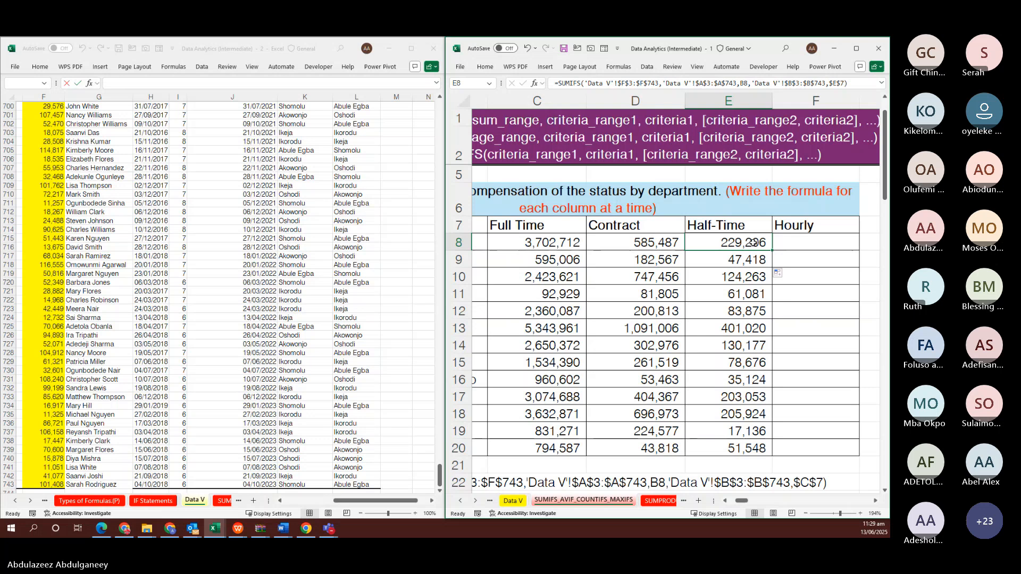
pyautogui.click(737, 224)
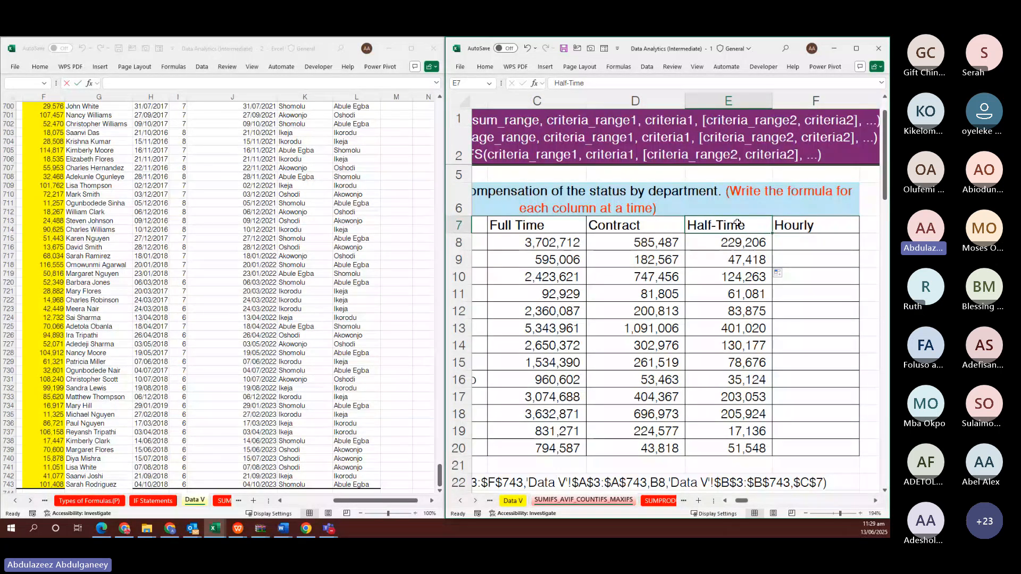
pyautogui.hscroll(-1, 737, 224)
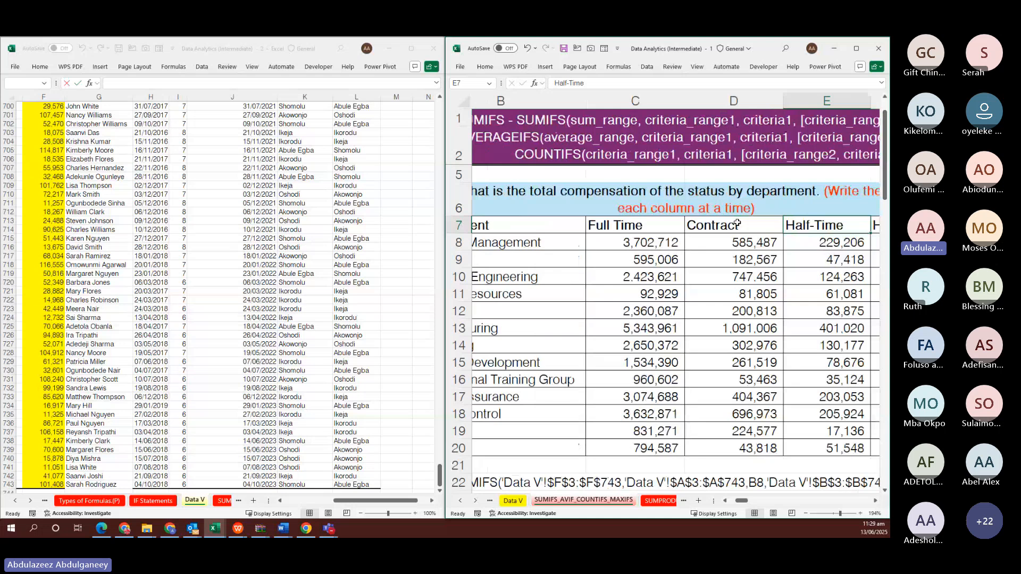
pyautogui.hscroll(-1, 737, 223)
pyautogui.click(555, 243)
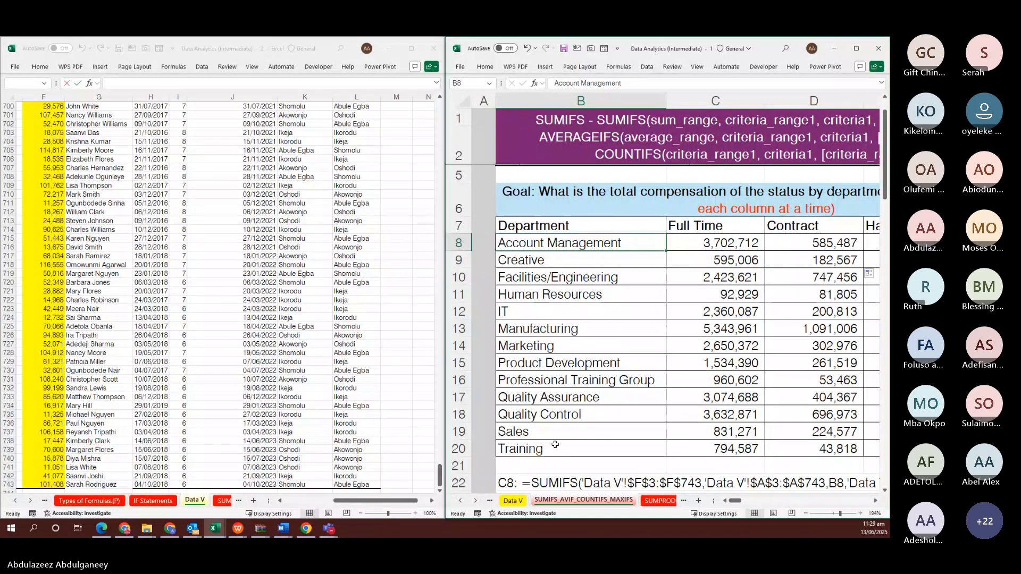
pyautogui.hscroll(3, 555, 444)
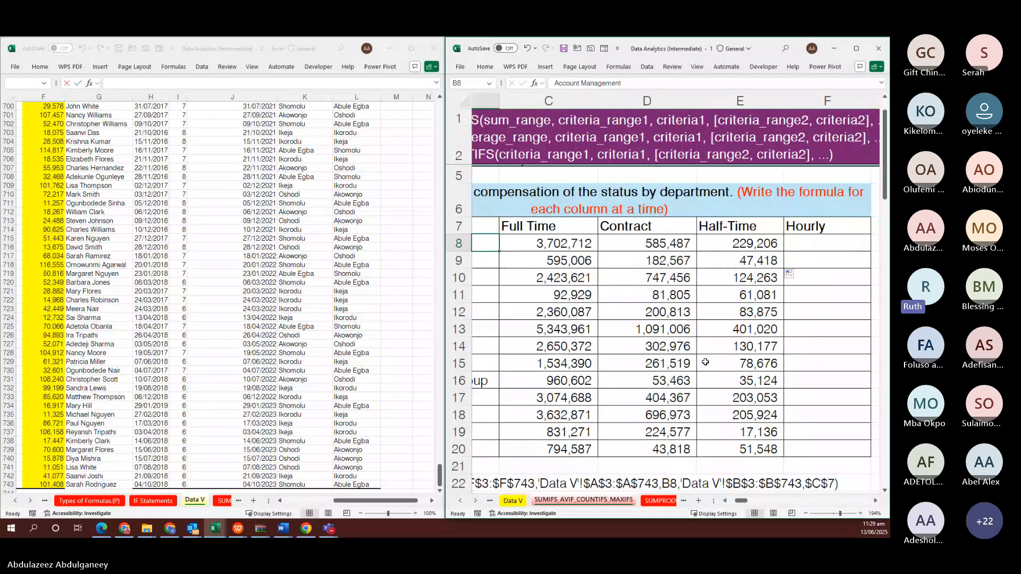
pyautogui.moveTo(807, 227); pyautogui.dragTo(667, 227)
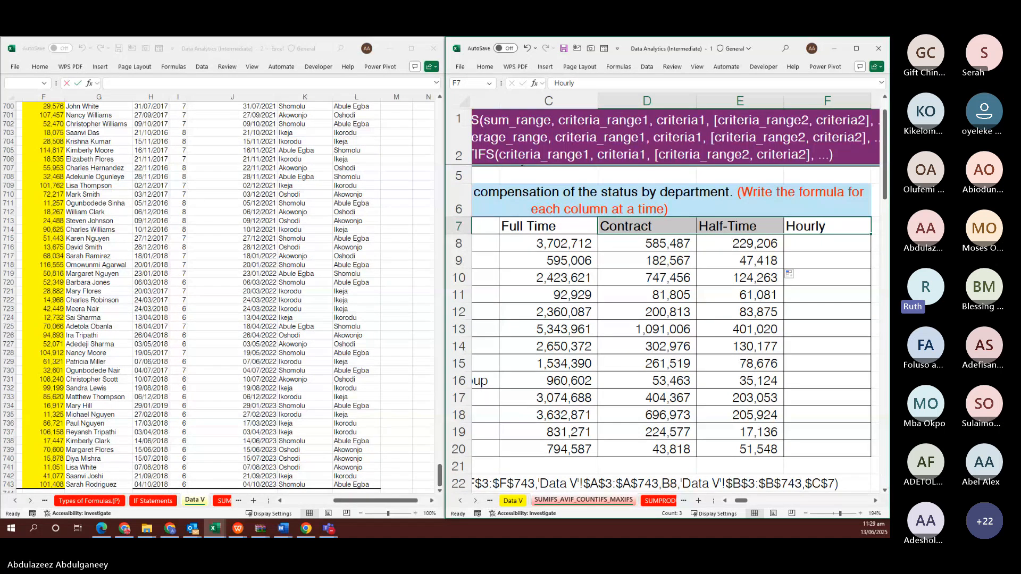
pyautogui.click(740, 241)
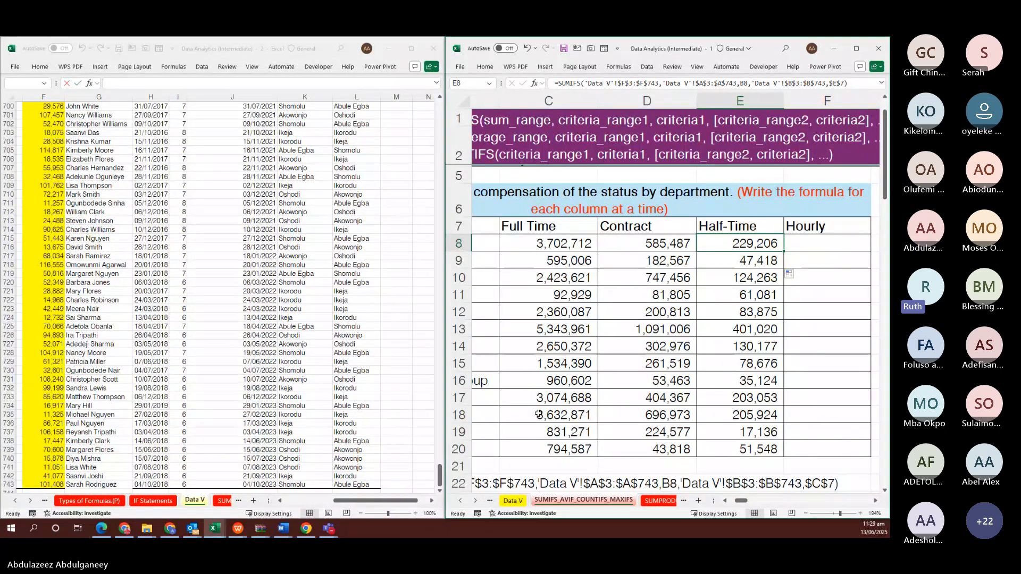
pyautogui.scroll(2, 538, 414)
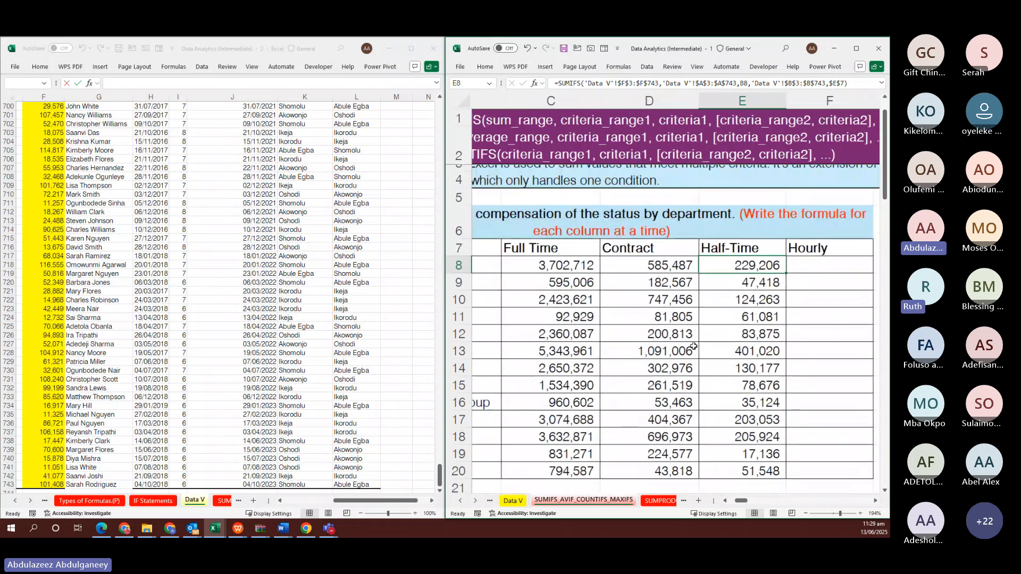
pyautogui.click(830, 273)
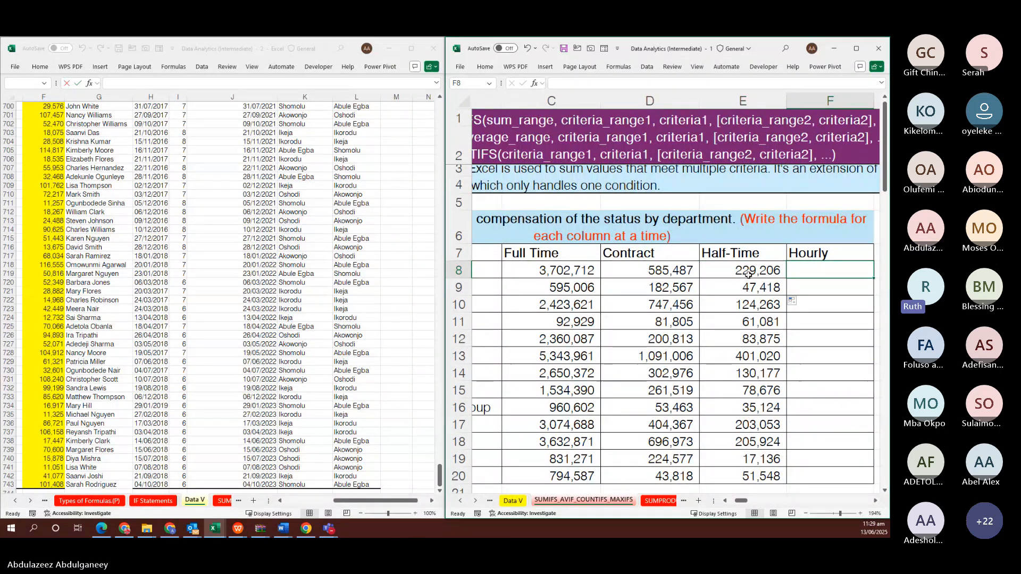
# Copy E8's Half-Time formula into F8 with the criterion changed from $E$7 to $F$7
pyautogui.click(750, 271)
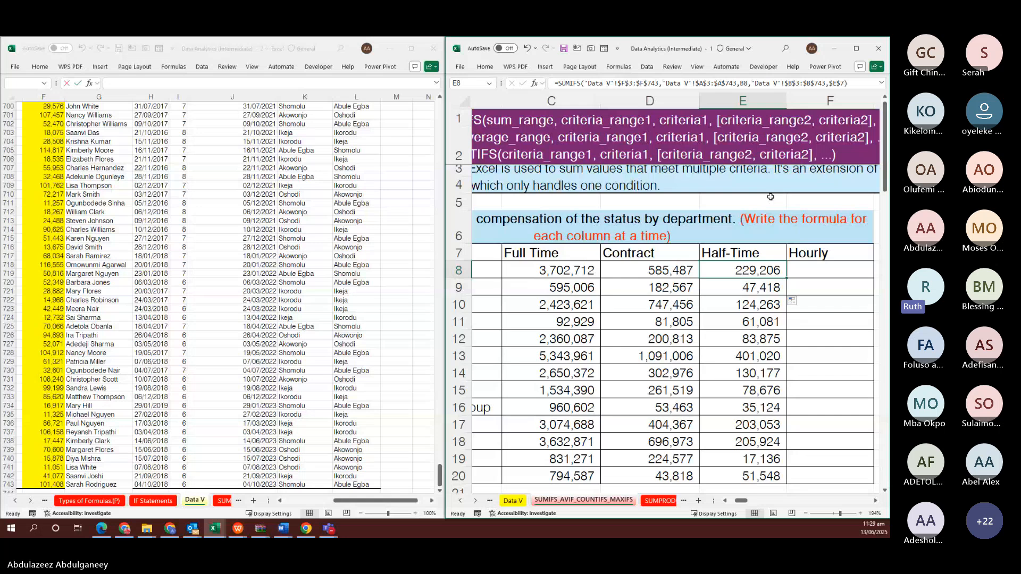
pyautogui.press('F2')
pyautogui.press('Tab')
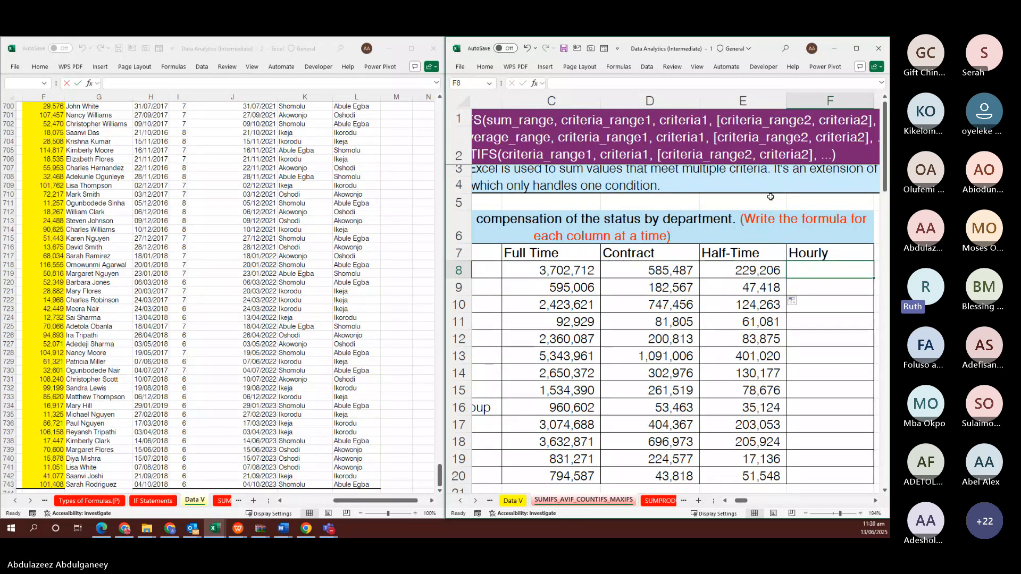
pyautogui.press('F2')
pyautogui.write("=SUMIFS('Data V'!$F$3:$F$743,'Data V'!$A$3:$A$743,B8,'Data V'!$B$3:$B$743,$E$7)")
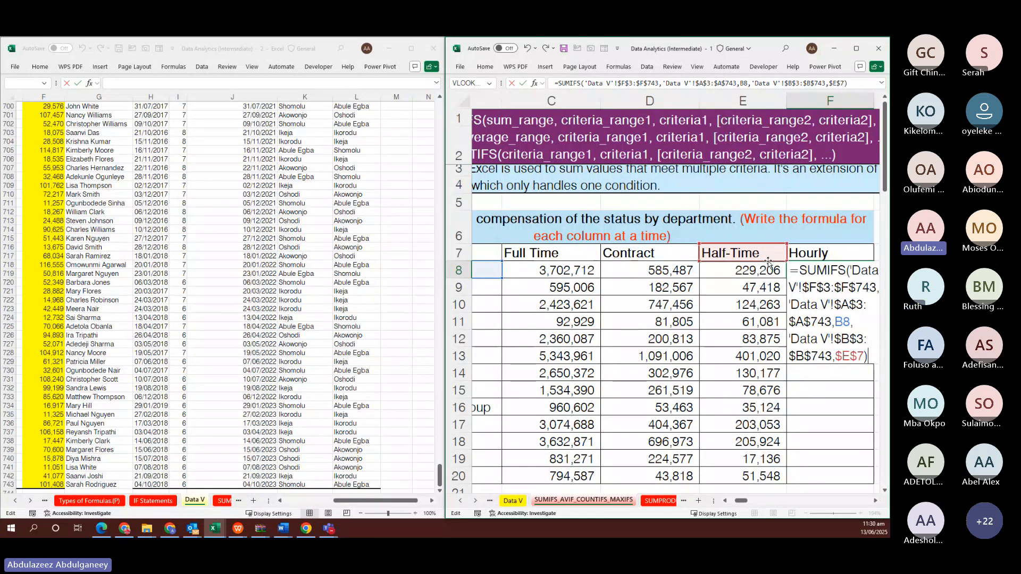
pyautogui.moveTo(782, 260); pyautogui.dragTo(796, 257)
pyautogui.hotkey('ctrl', 'Return')
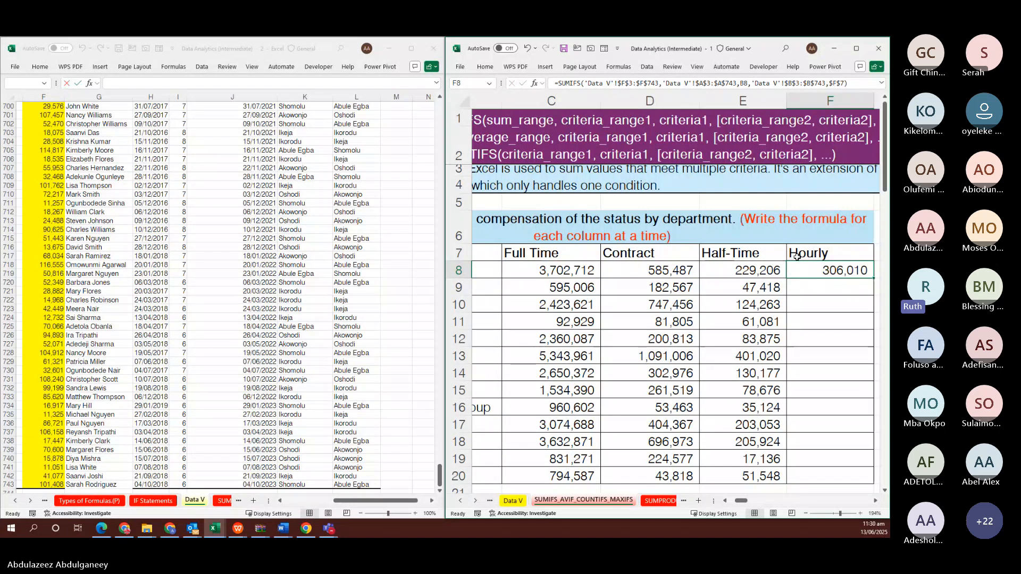
# Fill the Hourly formula down F8:F20, giving 306,010 to 29,782
pyautogui.hotkey('shift', 'Down')
pyautogui.hotkey('shift', 'Down')
pyautogui.hotkey('shift', 'Down')
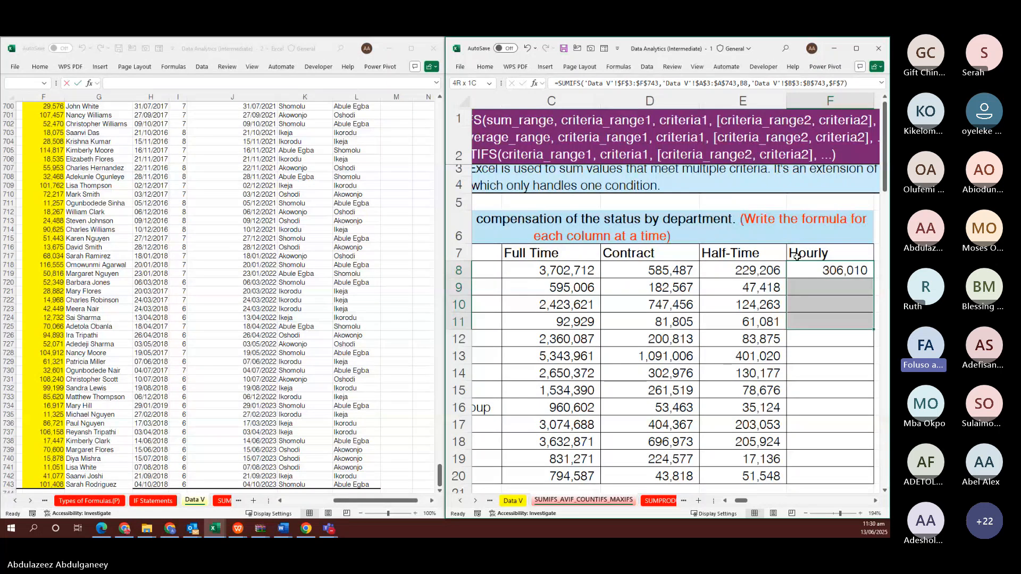
pyautogui.hotkey('shift', 'Down')
pyautogui.hotkey('shift', 'Down')
pyautogui.hotkey('shift', 'Down')
pyautogui.hotkey('shift', 'Down')
pyautogui.hotkey('shift', 'Down')
pyautogui.hotkey('shift', 'Down')
pyautogui.hotkey('shift', 'Down')
pyautogui.hotkey('shift', 'Down')
pyautogui.hotkey('shift', 'Down')
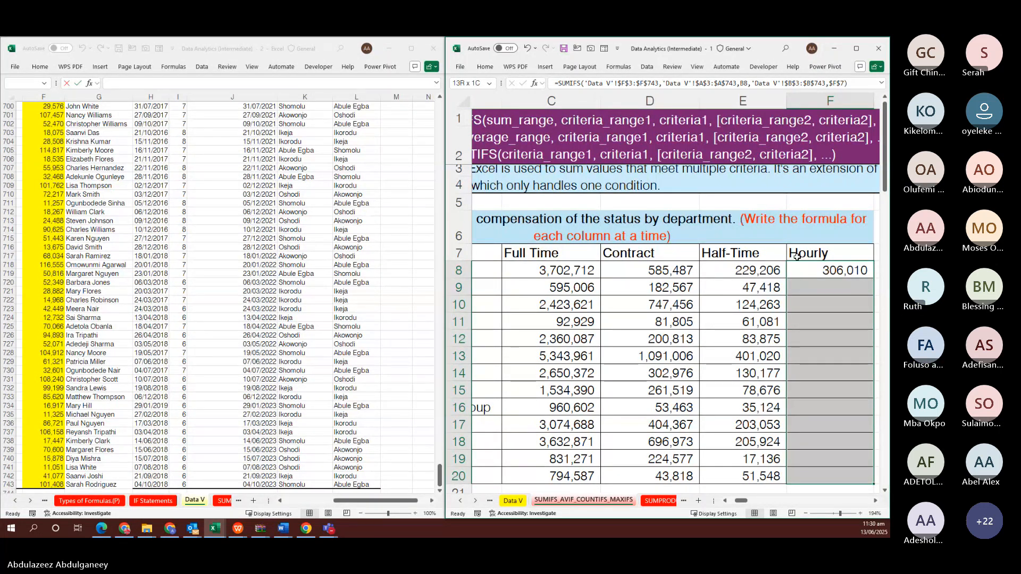
pyautogui.press('F2')
pyautogui.hotkey('ctrl', 'Return')
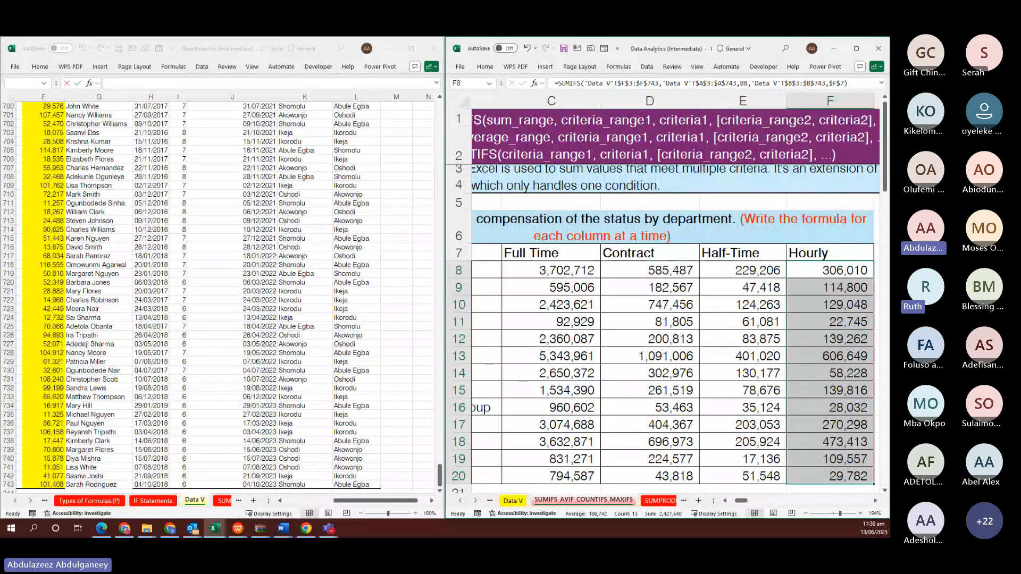
# Select the Half-Time totals from E8 down to row 20
pyautogui.hotkey('alt', 'Tab')
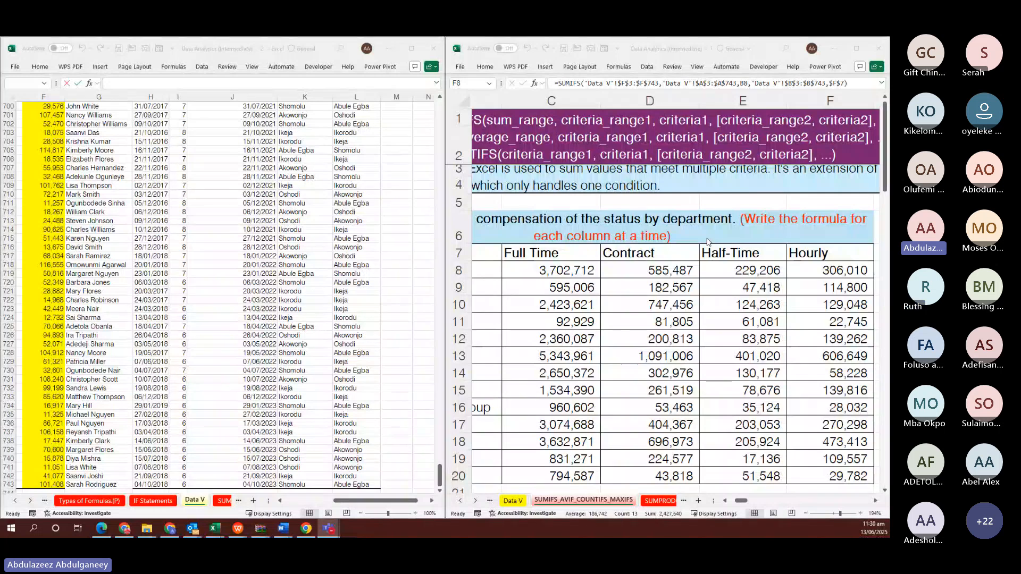
pyautogui.click(731, 268)
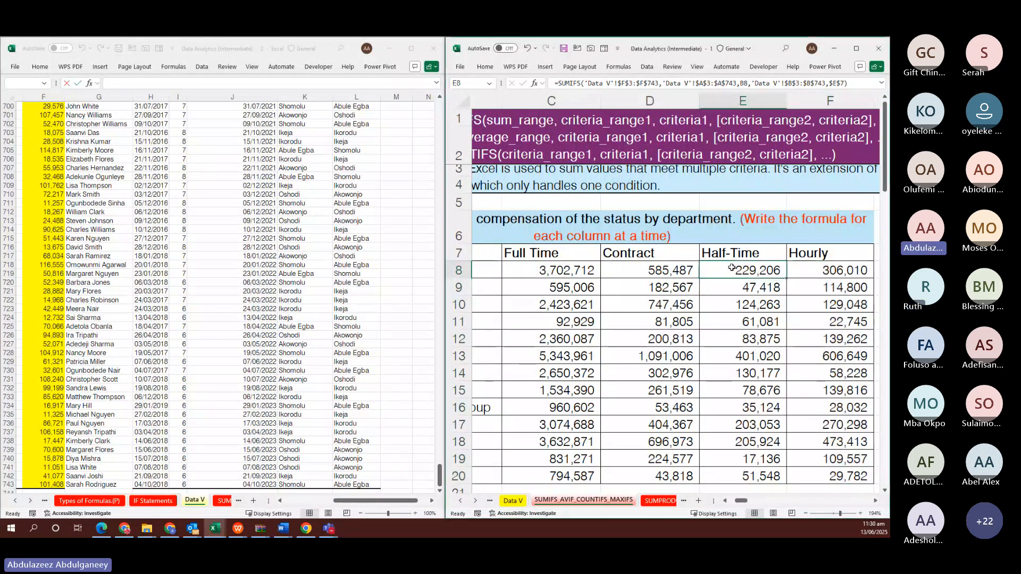
pyautogui.hotkey('ctrl', 'shift', 'Down')
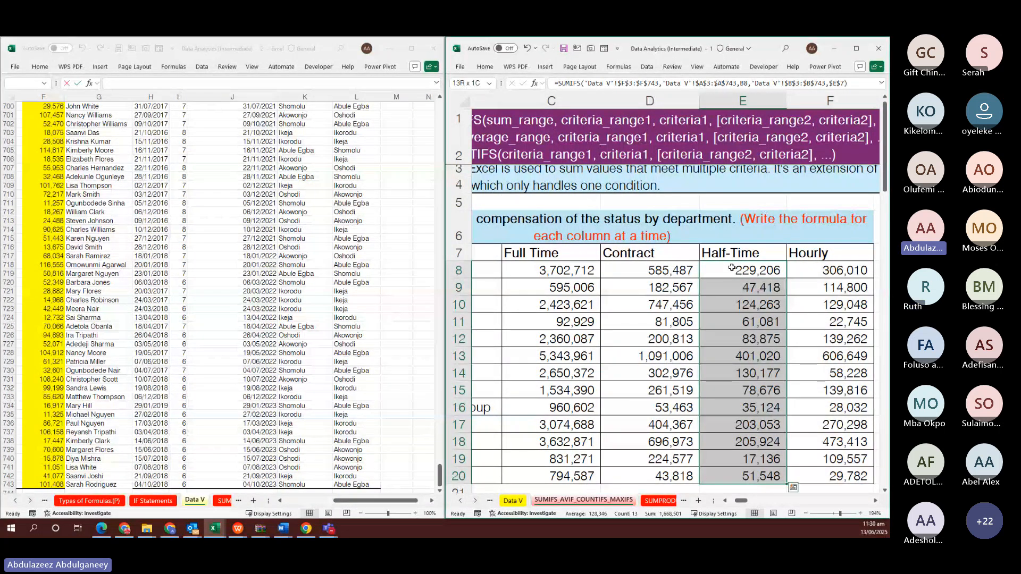
# Clear the Half-Time totals and paste the new SUMIFS formula into E8
pyautogui.press('Delete')
pyautogui.click(731, 268)
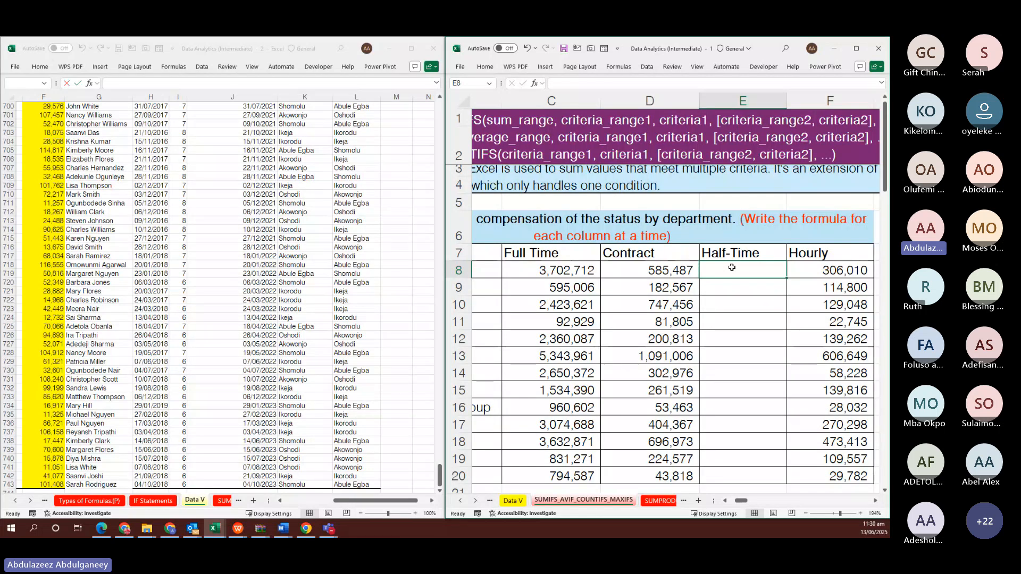
pyautogui.doubleClick(732, 268)
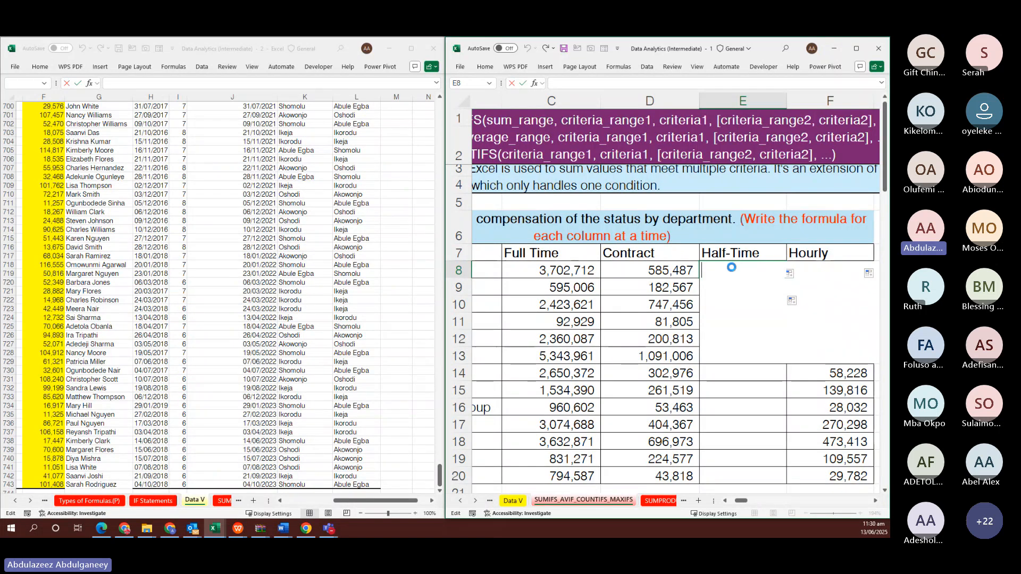
pyautogui.write("=SUMIFS('Data V'!$F$3:$F$743,'Data V'!$A$3:$A$743,SUMIFS_AVIF_COUNTIFS_MAXIFS!B8,'Data V'!$B$3:$B$743,SUMIFS_AVIF_COUNTIFS_MAXIFS!$E$7)")
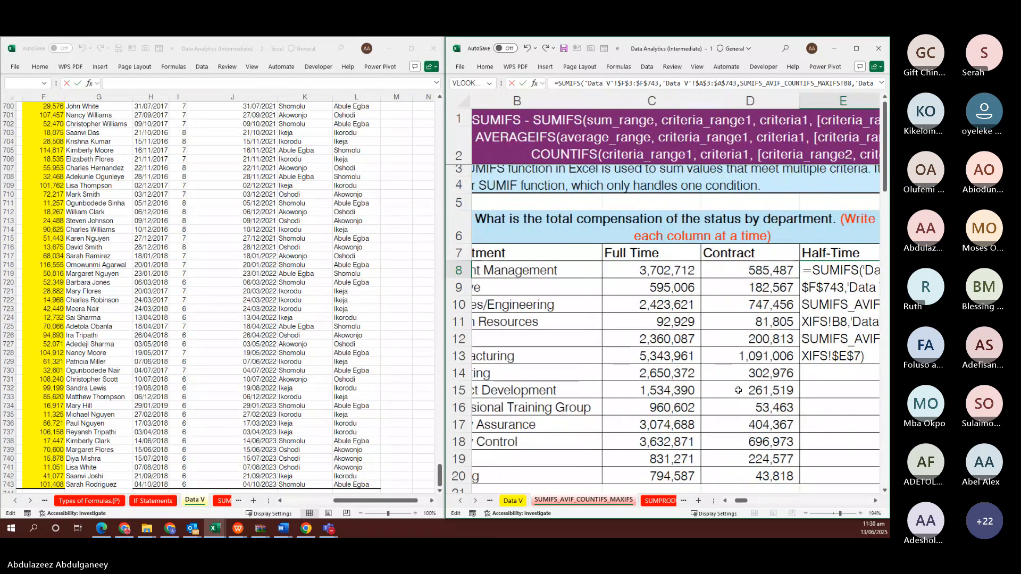
pyautogui.hscroll(3, 738, 390)
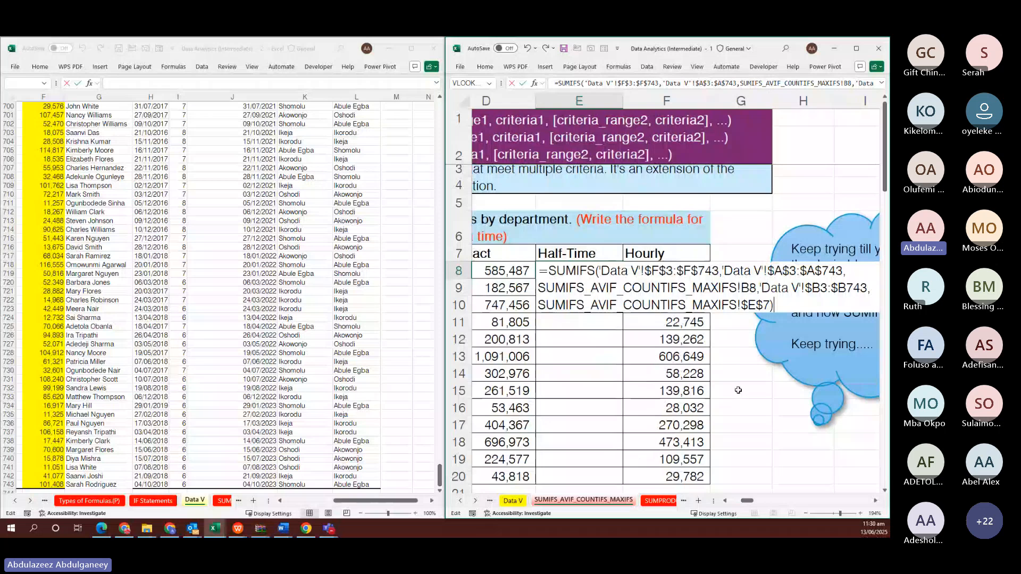
pyautogui.press('Return')
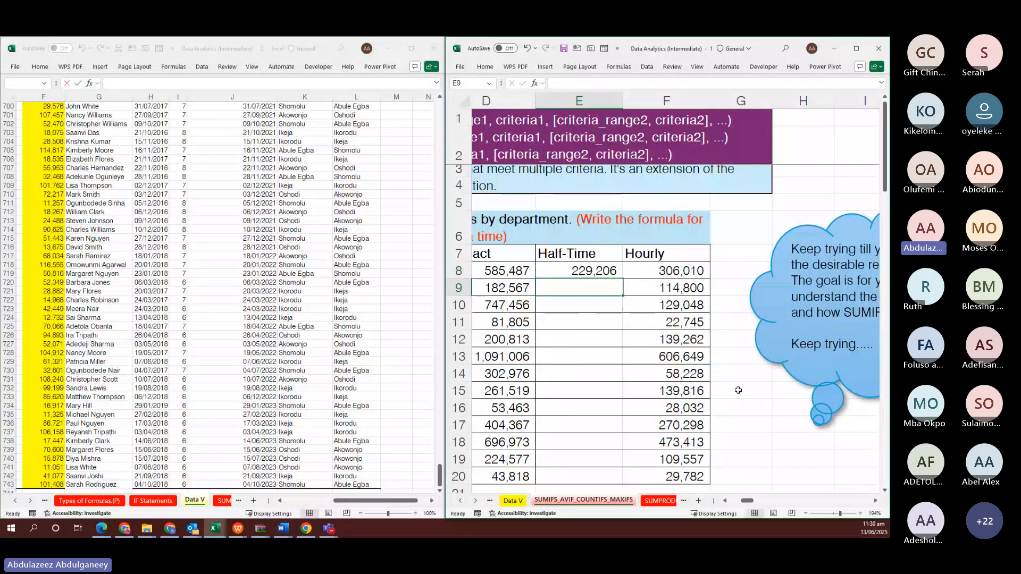
# Fill the new Half-Time formula down E8:E20, ending at 349,772 for Training
pyautogui.press('Up')
pyautogui.hotkey('shift', 'Down')
pyautogui.hotkey('shift', 'Down')
pyautogui.hotkey('shift', 'Down')
pyautogui.hotkey('shift', 'Down')
pyautogui.hotkey('shift', 'Down')
pyautogui.hotkey('shift', 'Down')
pyautogui.hotkey('shift', 'Down')
pyautogui.hotkey('shift', 'Down')
pyautogui.hotkey('shift', 'Down')
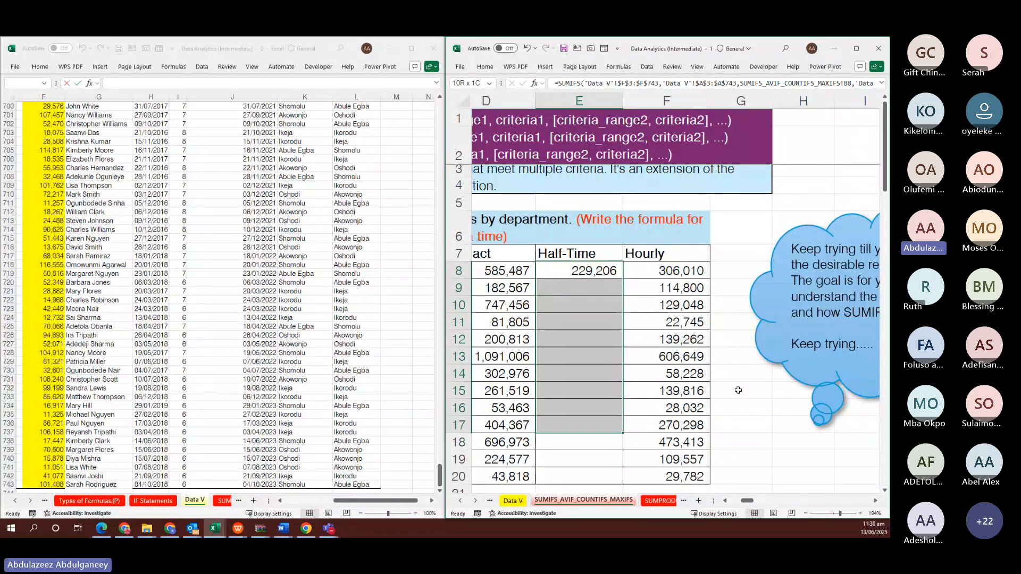
pyautogui.hotkey('shift', 'Down')
pyautogui.hotkey('shift', 'Down')
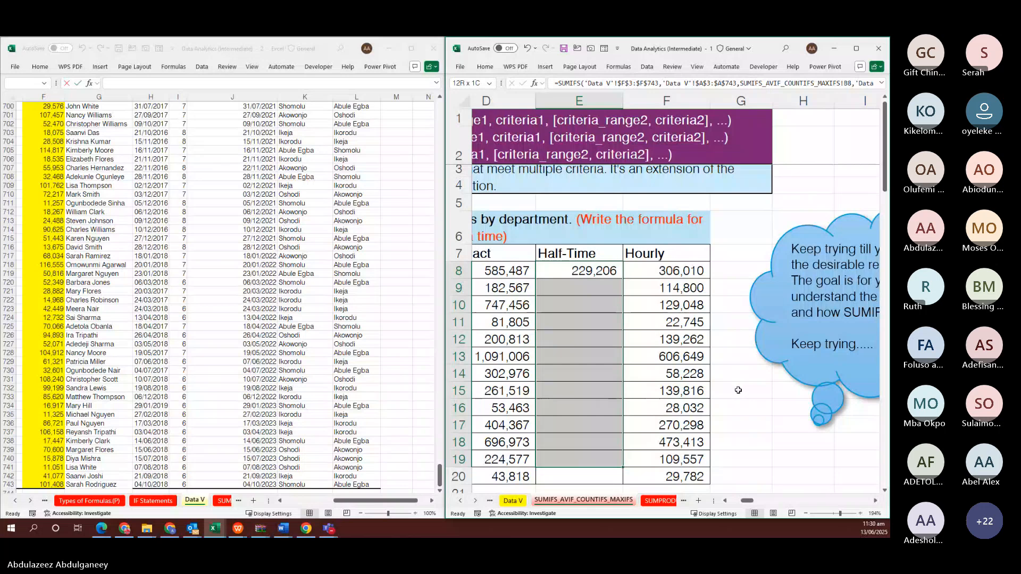
pyautogui.hotkey('shift', 'Down')
pyautogui.hotkey('shift', 'Down')
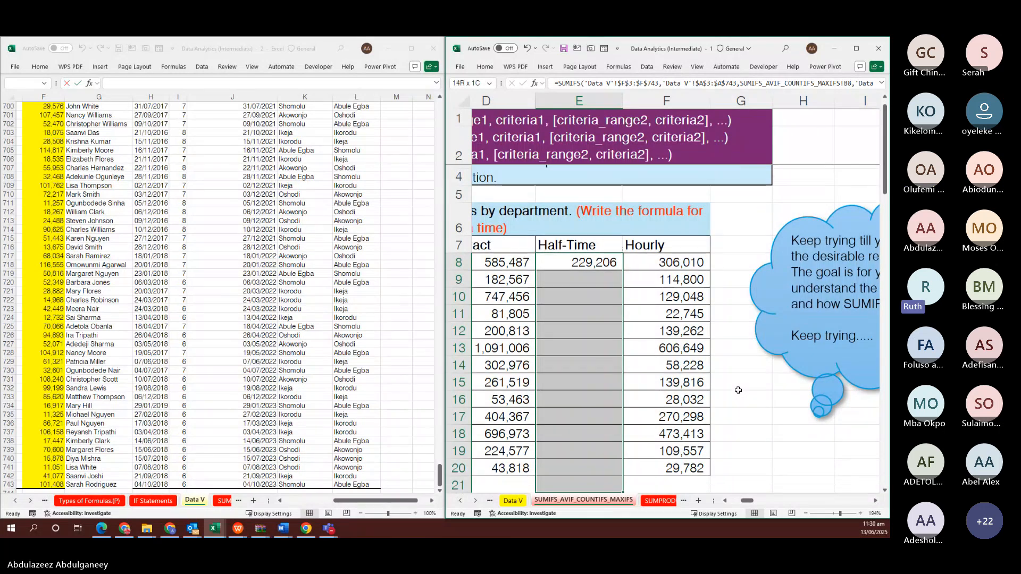
pyautogui.hotkey('shift', 'Up')
pyautogui.hotkey('ctrl', 'd')
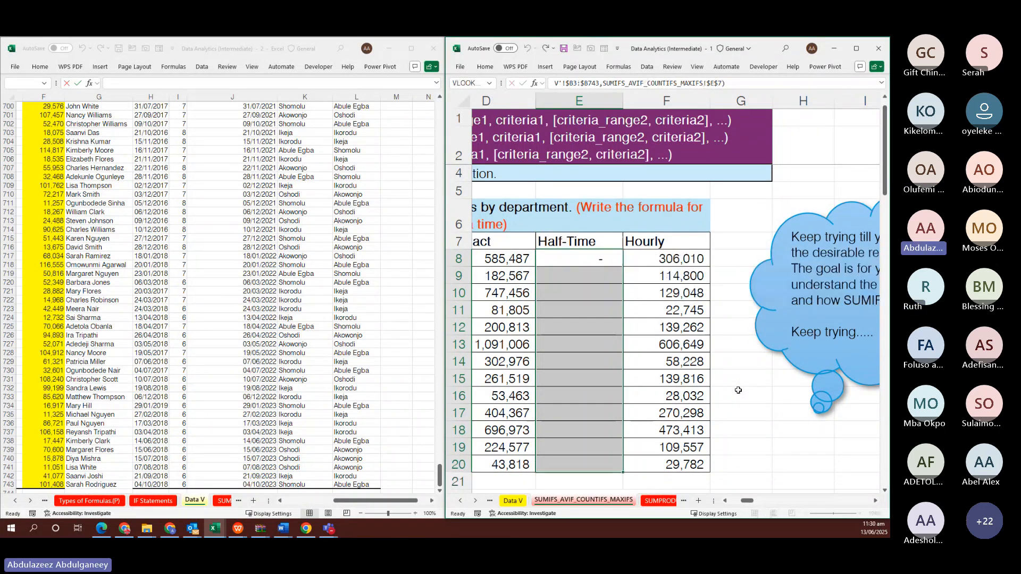
pyautogui.hscroll(-3, 560, 391)
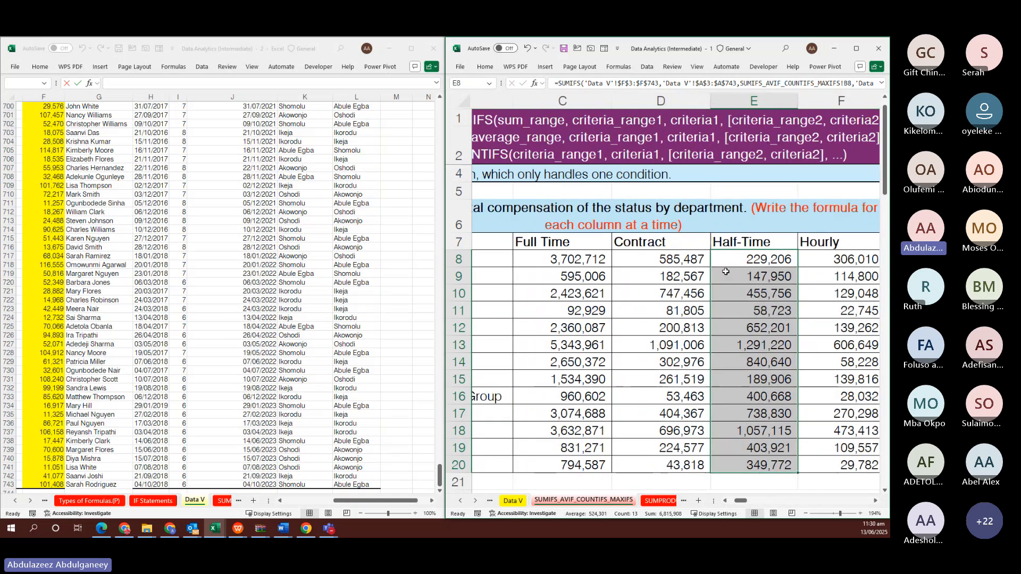
pyautogui.click(722, 261)
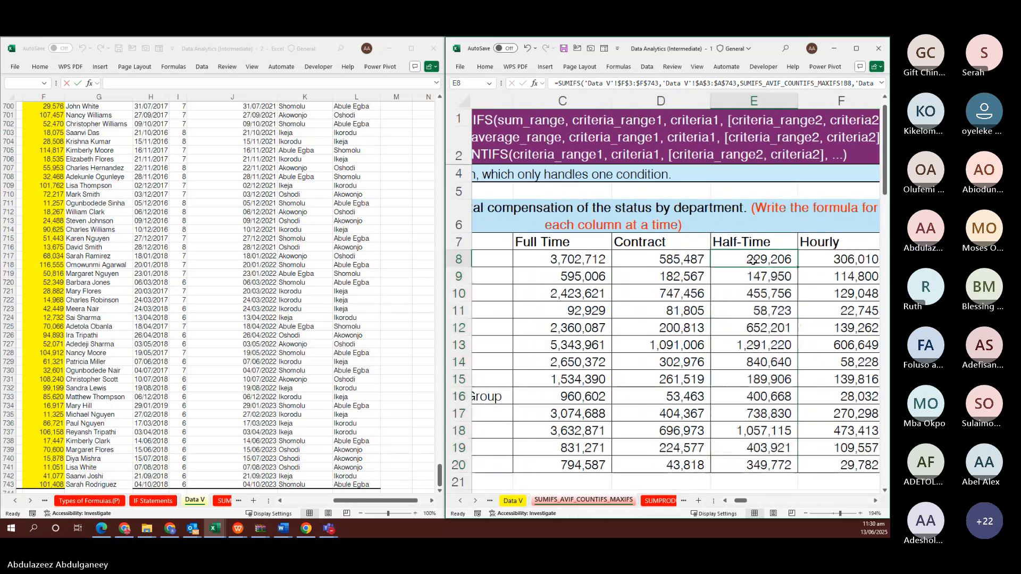
# Clear the existing Contract totals in D8:D20
pyautogui.click(663, 258)
pyautogui.hotkey('shift', 'Down')
pyautogui.hotkey('shift', 'Down')
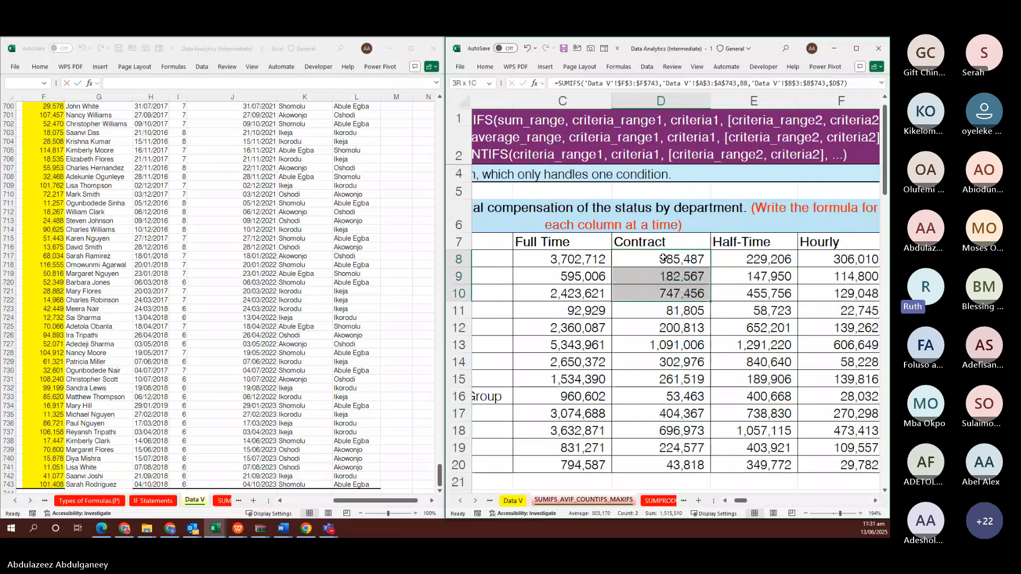
pyautogui.hotkey('shift', 'Down')
pyautogui.hotkey('shift', 'Down')
pyautogui.hotkey('shift', 'Down')
pyautogui.hotkey('shift', 'Down')
pyautogui.hotkey('shift', 'Down')
pyautogui.hotkey('shift', 'Down')
pyautogui.hotkey('shift', 'Down')
pyautogui.hotkey('shift', 'Down')
pyautogui.hotkey('shift', 'Down')
pyautogui.hotkey('shift', 'Down')
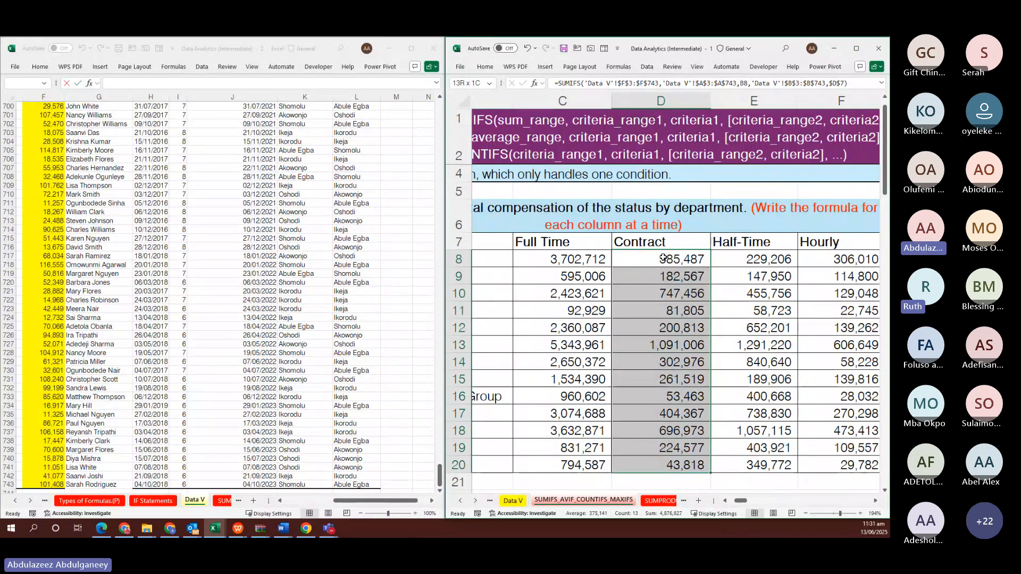
pyautogui.hotkey('ctrl', 'd')
# Start a SUMIFS in D8 with the absolute sum range 'Data V'!$F$3:$F$743
pyautogui.click(663, 258)
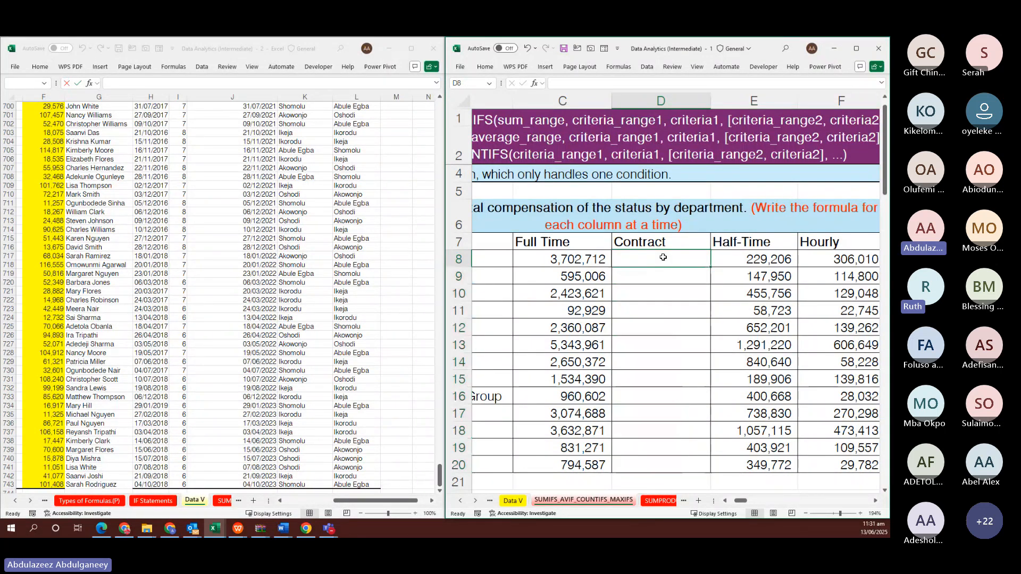
pyautogui.write('=')
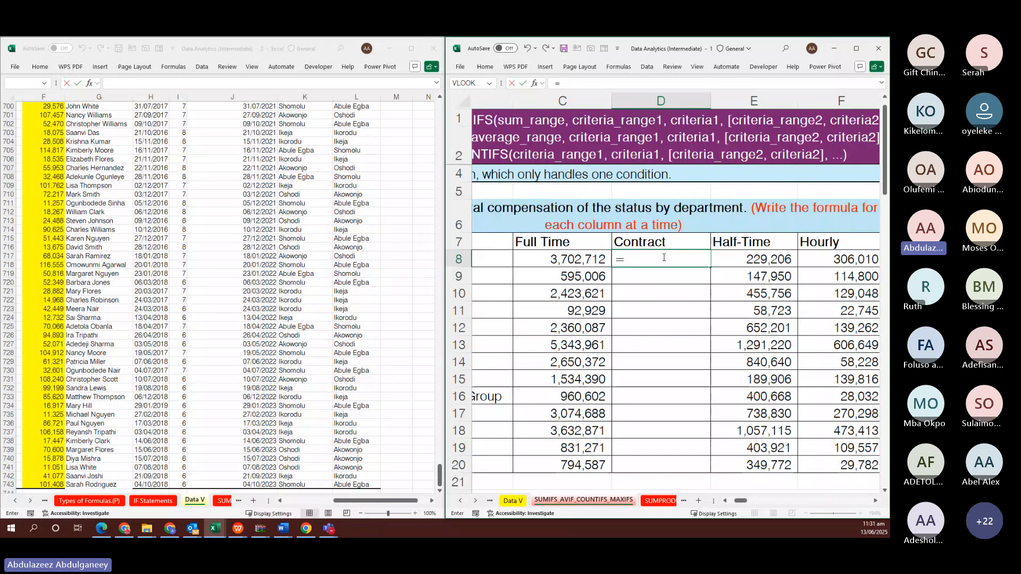
pyautogui.write('S')
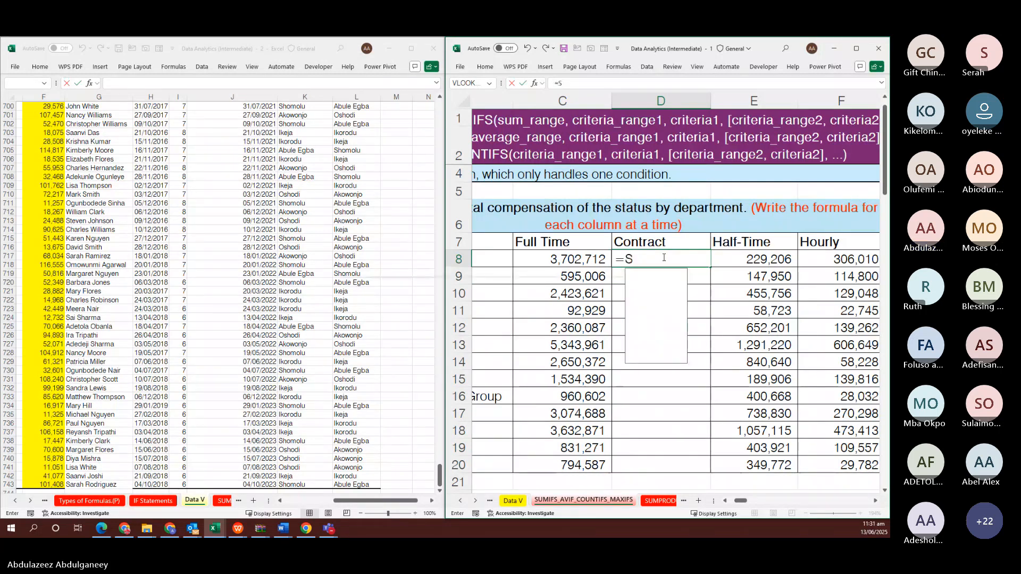
pyautogui.write('UMIFS(')
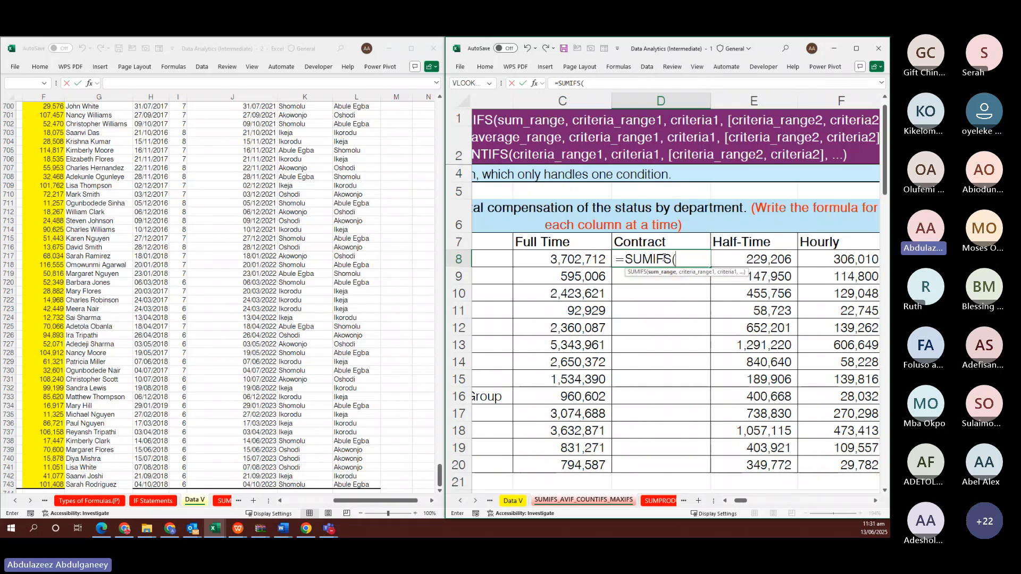
pyautogui.click(40, 204)
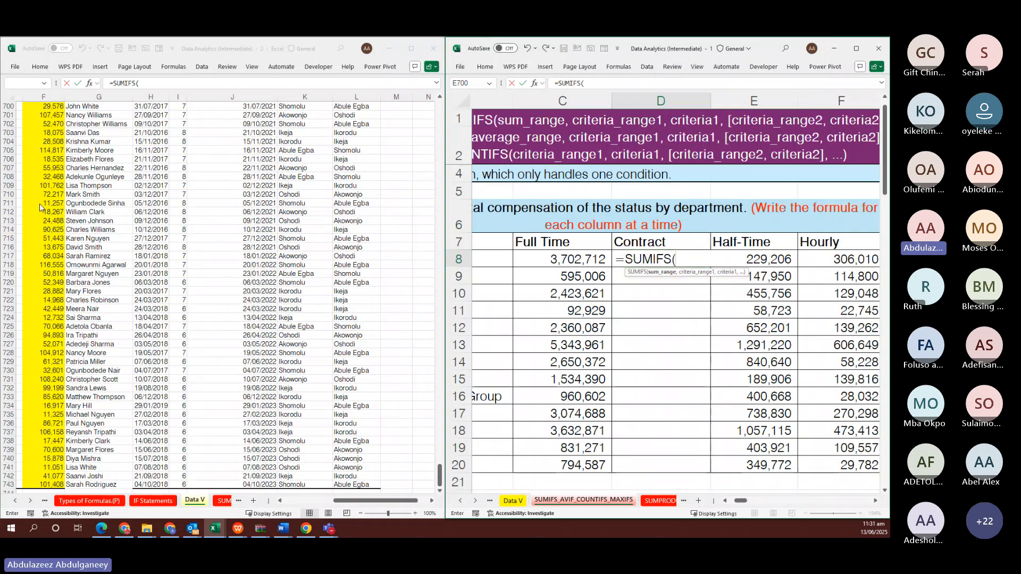
pyautogui.hotkey('ctrl', 'Up')
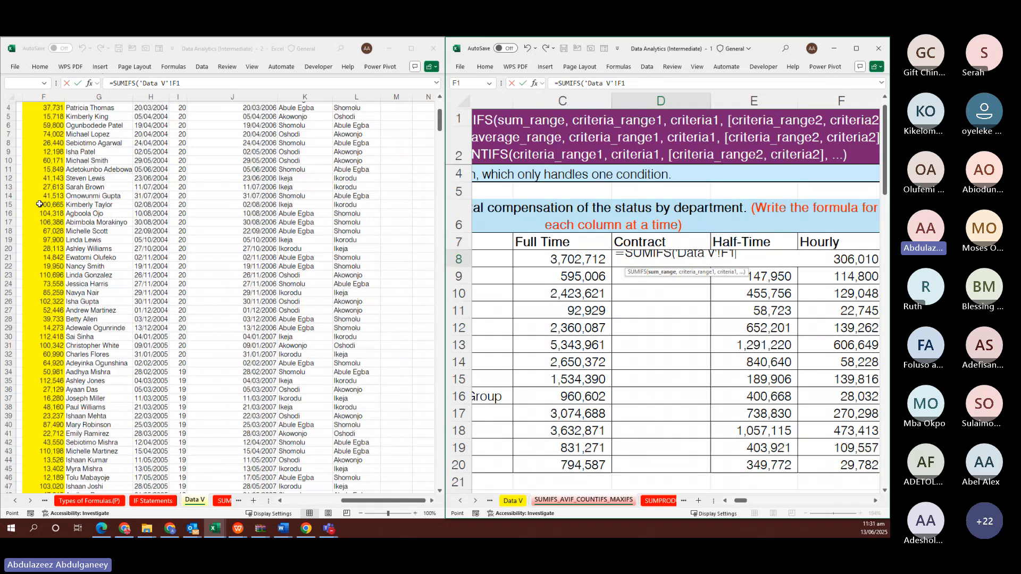
pyautogui.press('Down')
pyautogui.press('Down')
pyautogui.hotkey('ctrl', 'shift', 'Down')
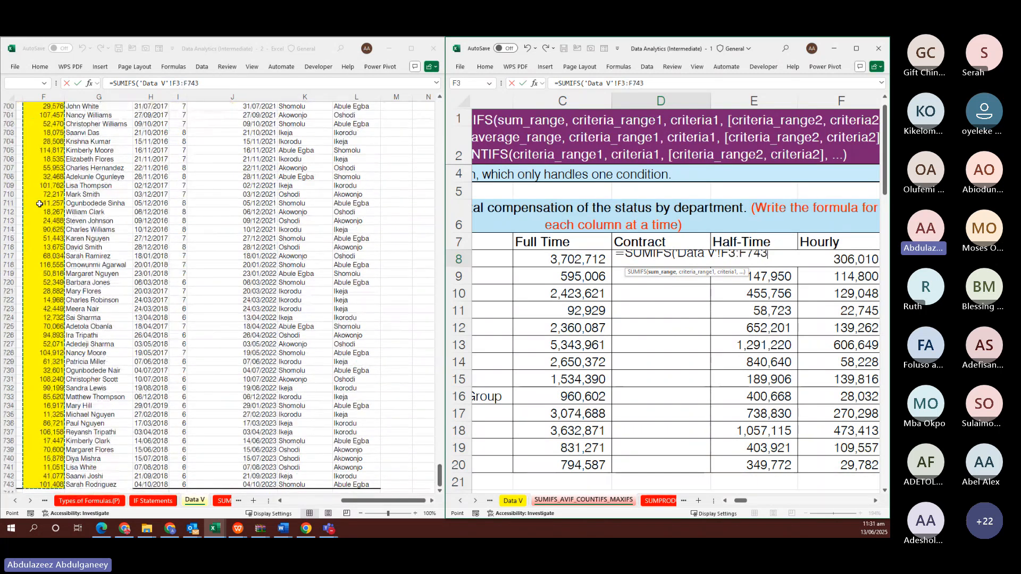
pyautogui.press('F4')
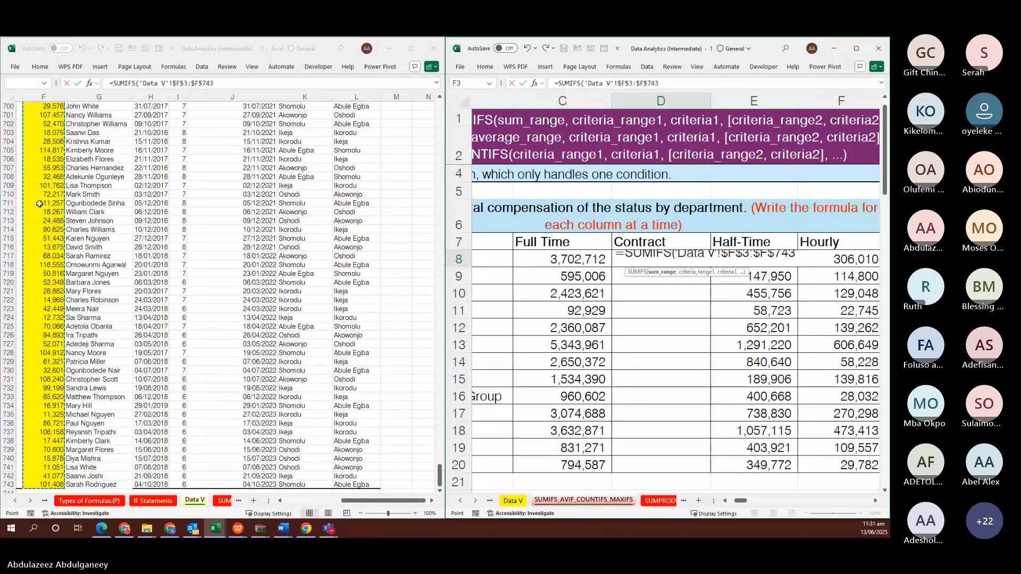
pyautogui.write(',')
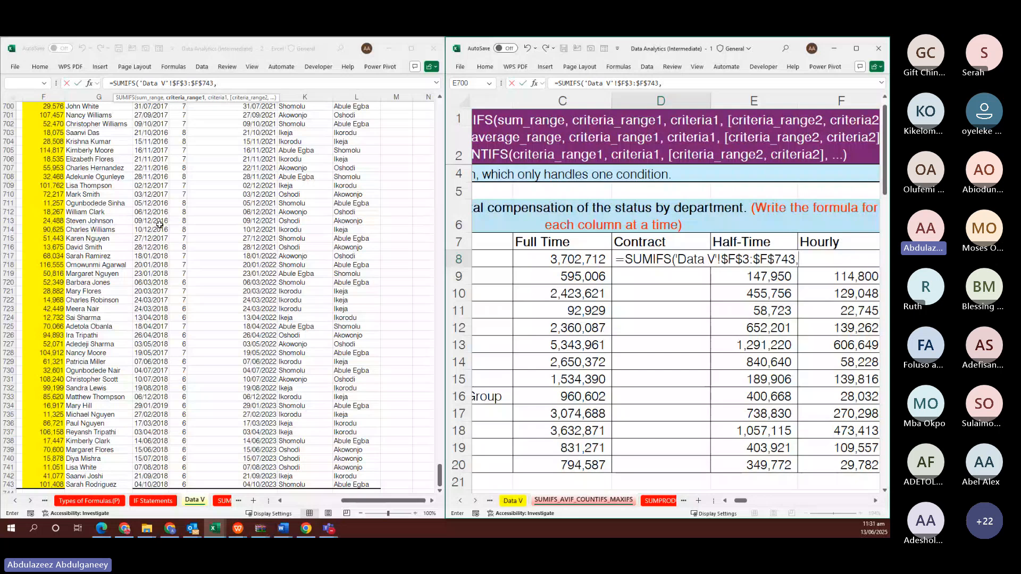
# Add the criteria range 'Data V'!$A$3:$A$743 matched against department B8
pyautogui.hscroll(-3, 160, 224)
pyautogui.click(45, 212)
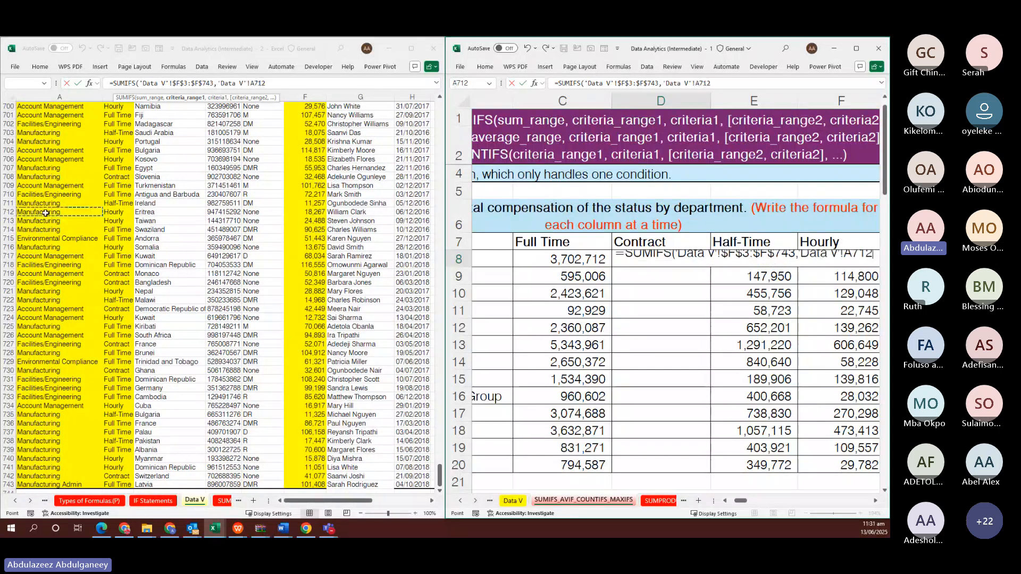
pyautogui.hotkey('ctrl', 'Up')
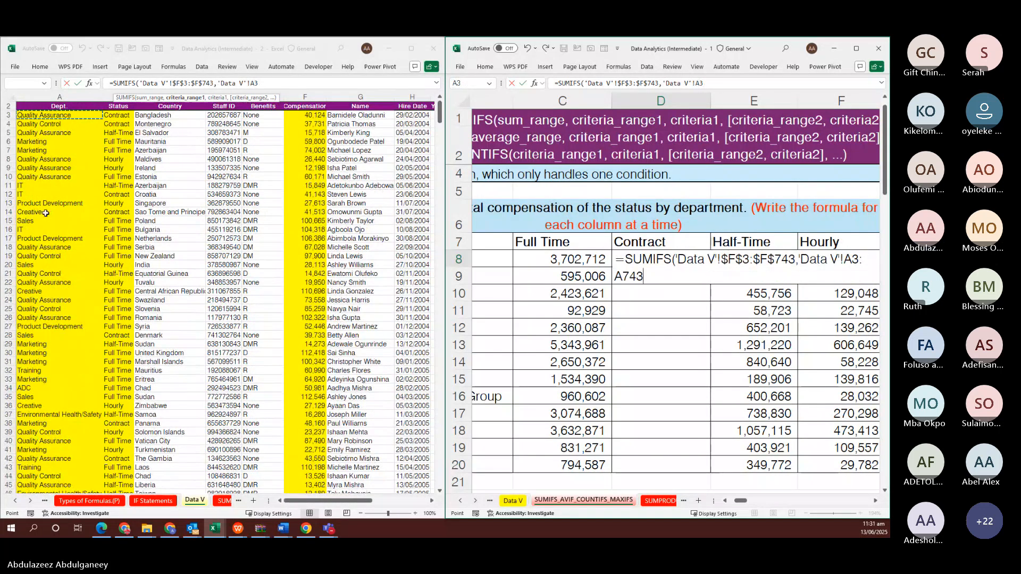
pyautogui.hotkey('ctrl', 'shift', 'Down')
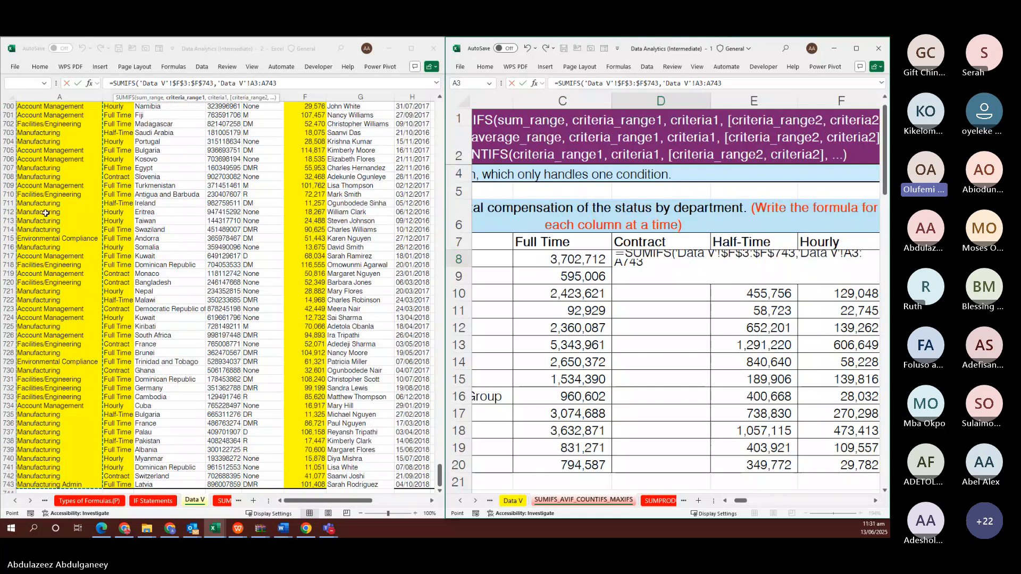
pyautogui.press('F4')
pyautogui.write(',')
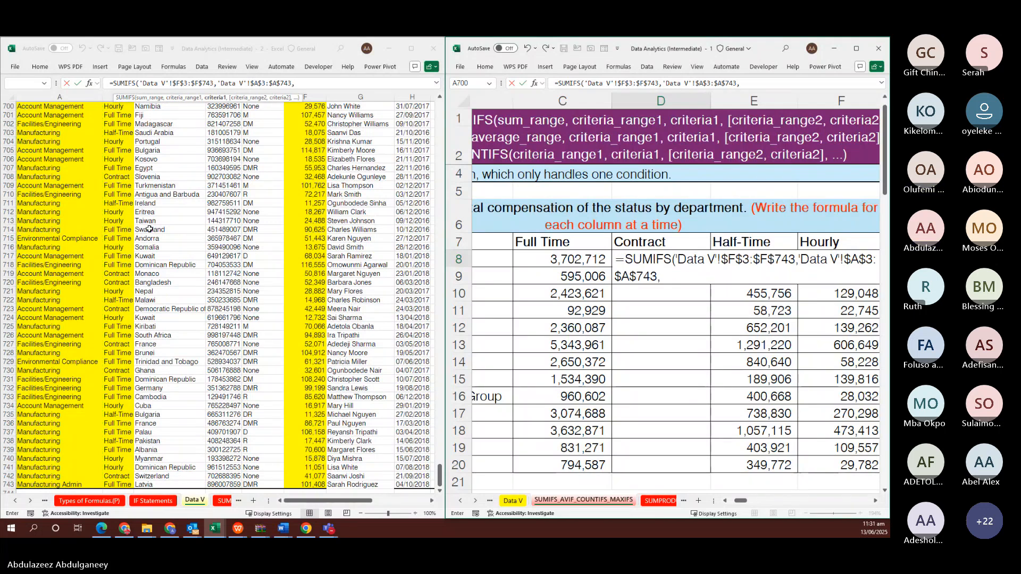
pyautogui.hscroll(-3, 532, 274)
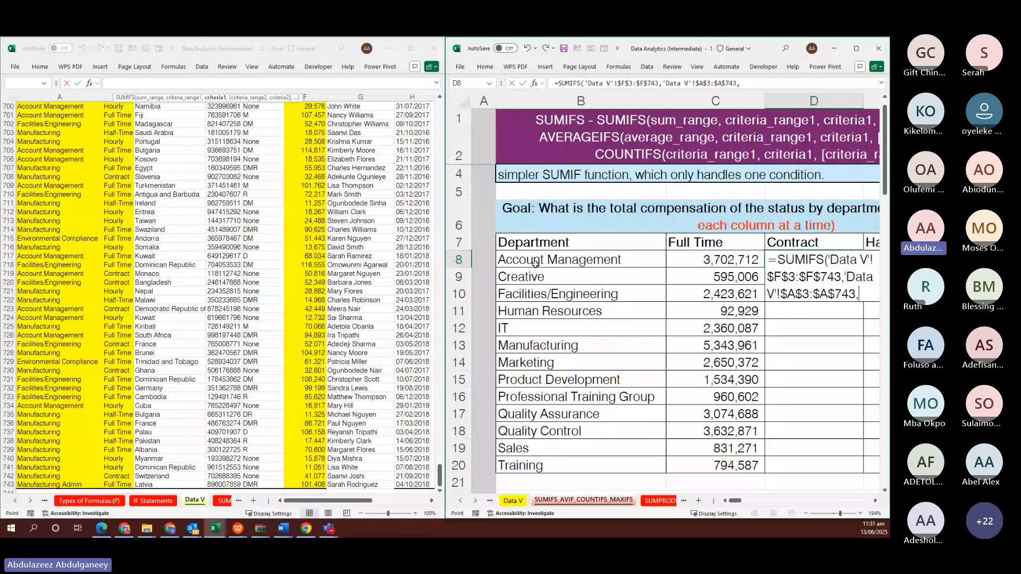
pyautogui.click(535, 262)
pyautogui.write(',')
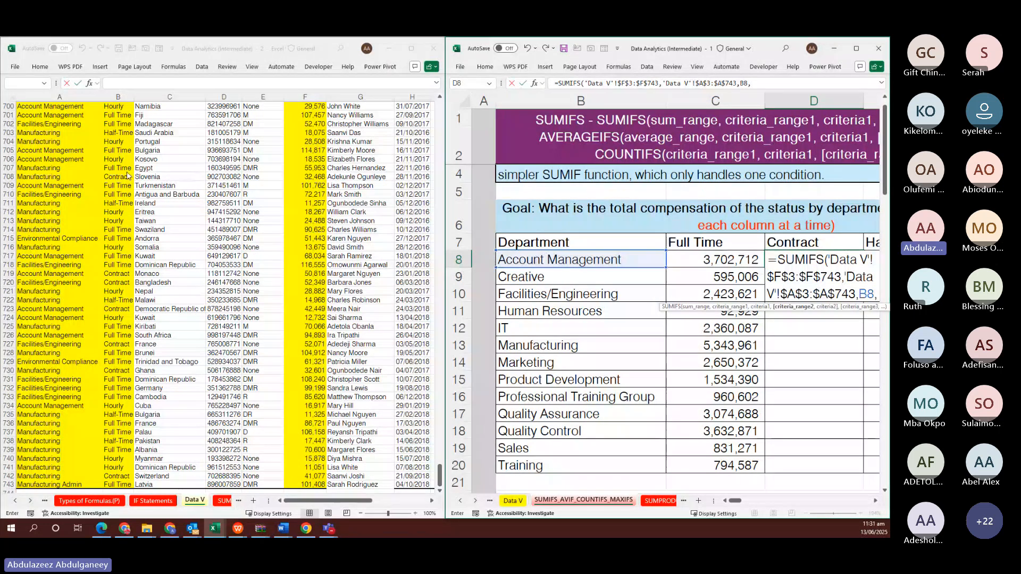
# Add the status criteria range 'Data V'!$B$3:$B$743 matched to $E$7, giving 229,206
pyautogui.click(122, 169)
pyautogui.hotkey('ctrl', 'Up')
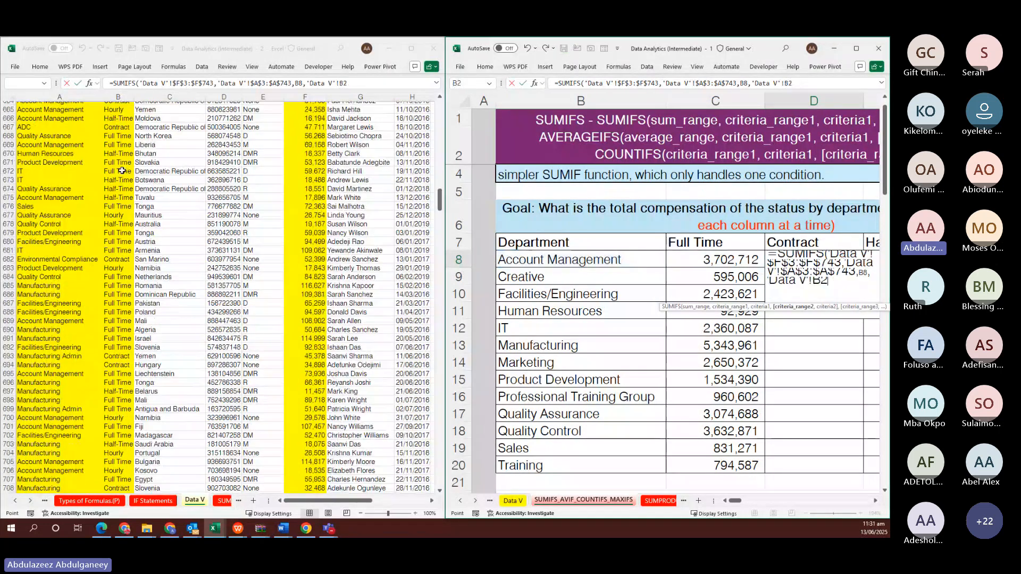
pyautogui.press('Down')
pyautogui.hotkey('ctrl', 'shift', 'Down')
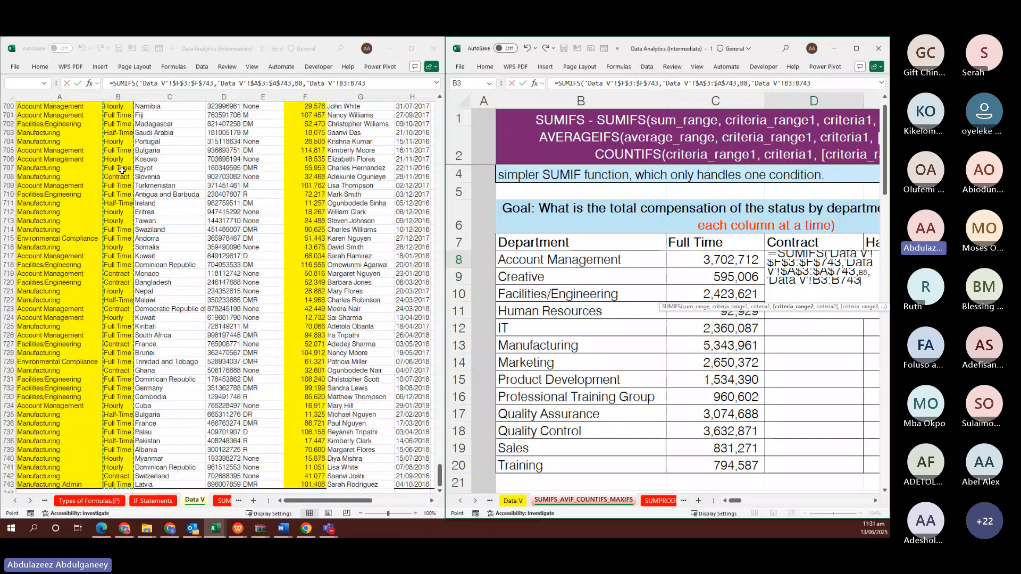
pyautogui.press('F4')
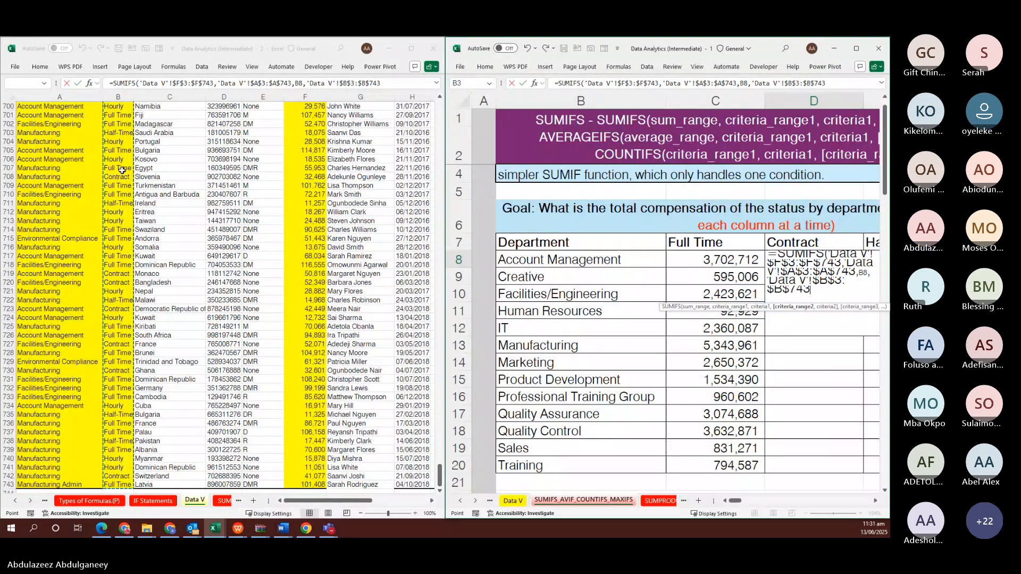
pyautogui.write(',')
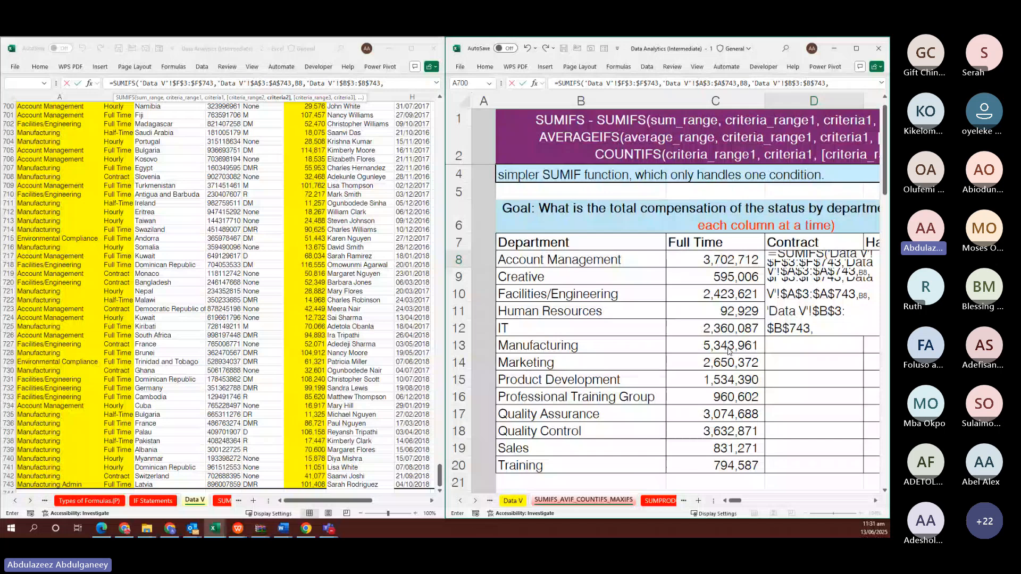
pyautogui.hscroll(5, 122, 170)
pyautogui.hscroll(2, 780, 340)
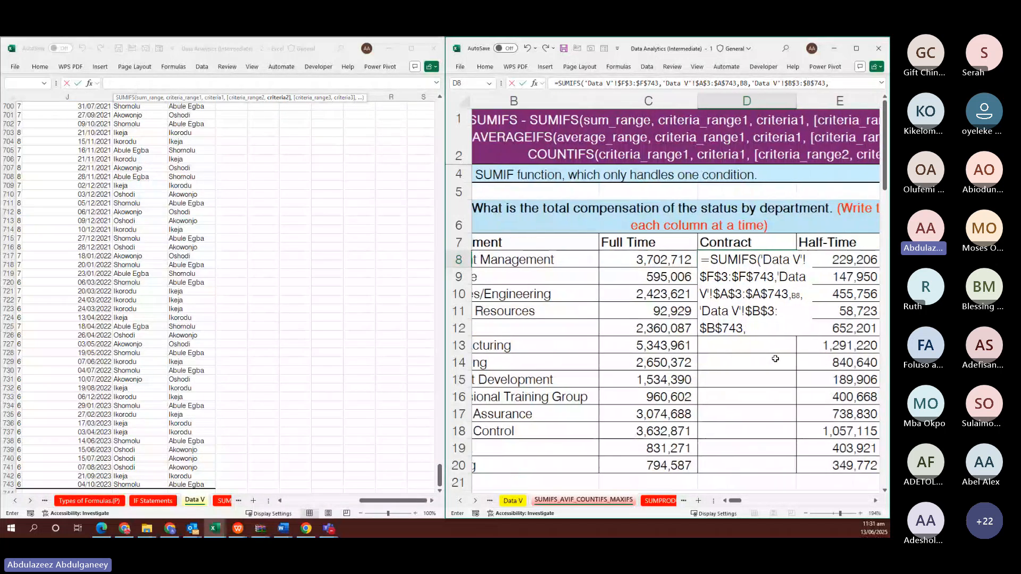
pyautogui.click(790, 243)
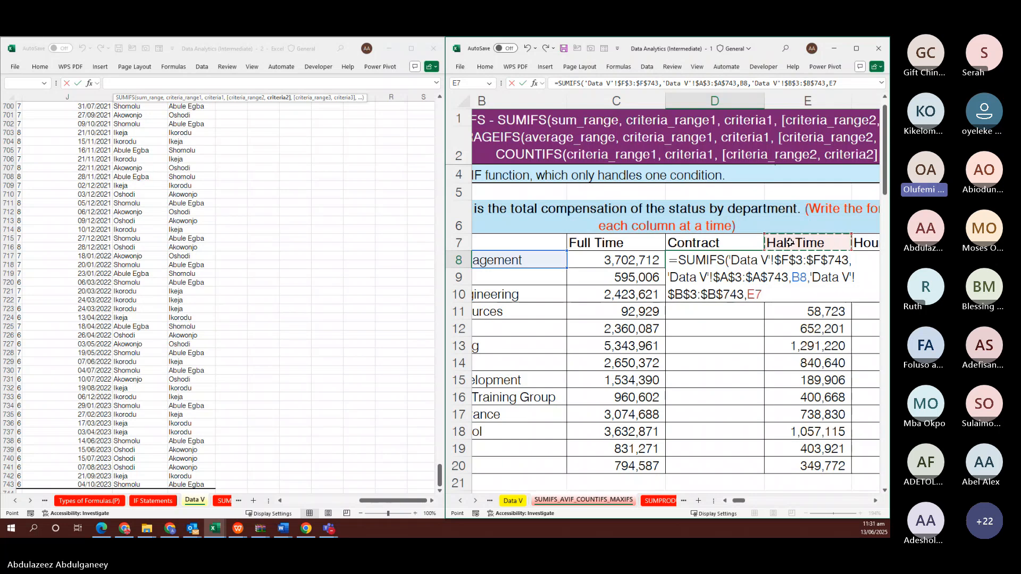
pyautogui.press('F4')
pyautogui.hotkey('ctrl', 'Return')
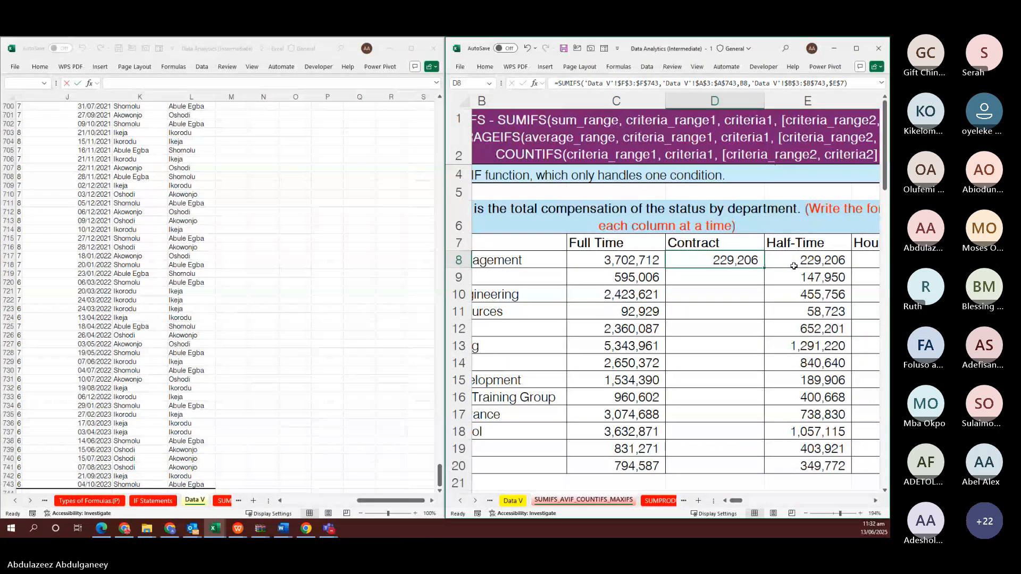
# Fill the D8 SUMIFS into D8:D20, giving totals from 229,206 down to 51,548 for Training
pyautogui.hotkey('ctrl', 'shift', 'Down')
pyautogui.hotkey('shift', 'Up')
pyautogui.press('F2')
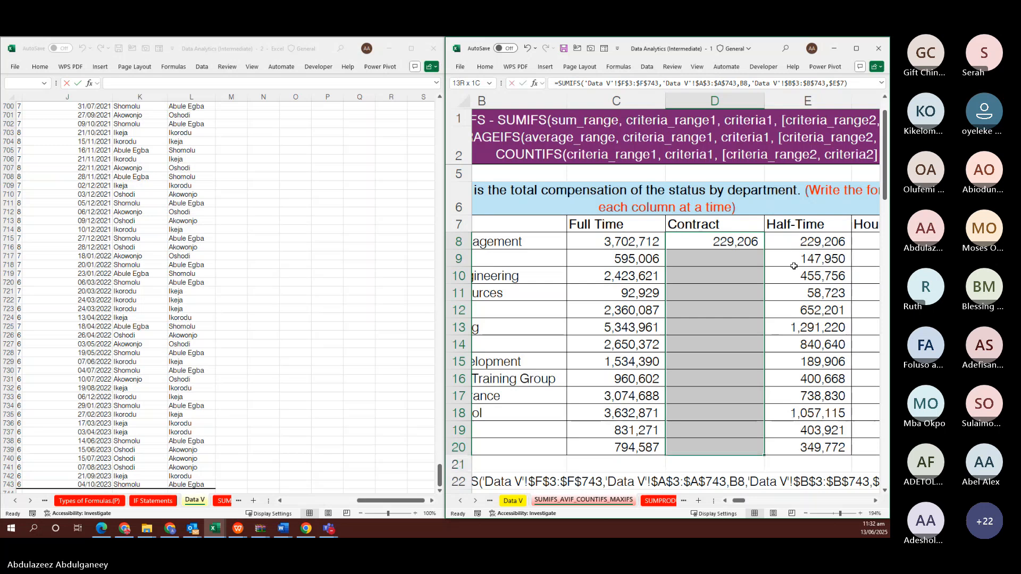
pyautogui.hotkey('ctrl', 'Return')
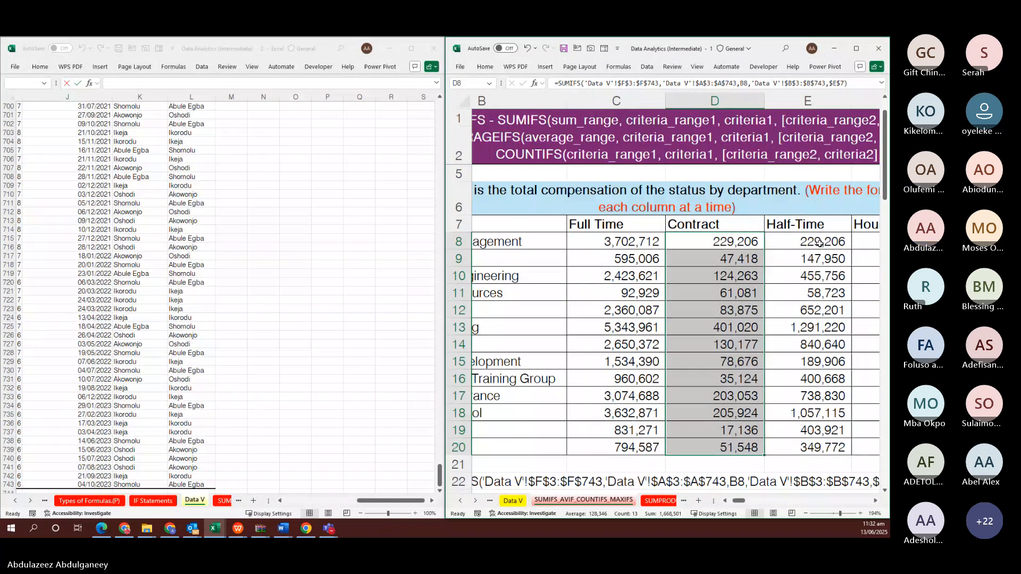
pyautogui.hscroll(5, 819, 243)
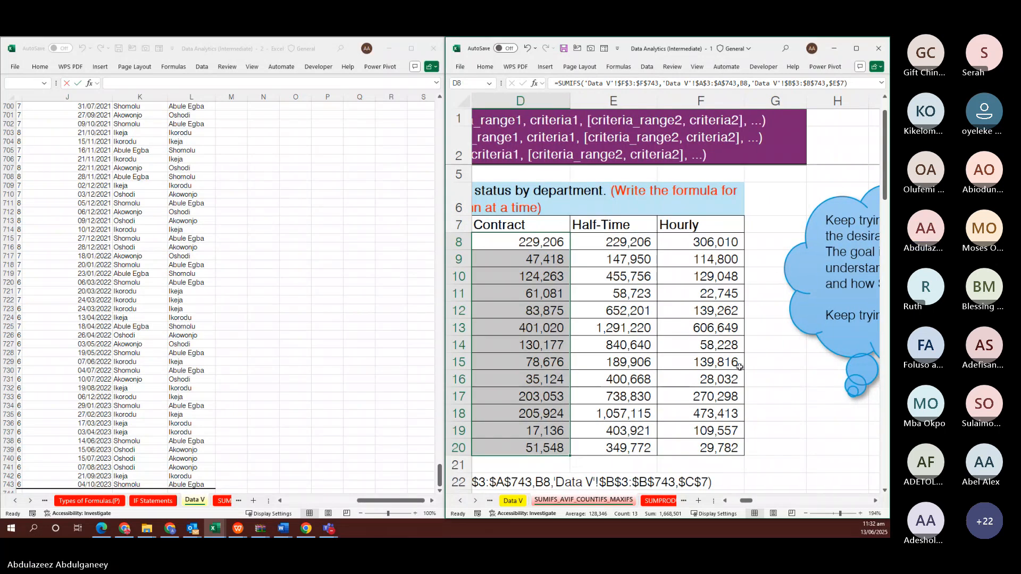
pyautogui.scroll(-1, 739, 366)
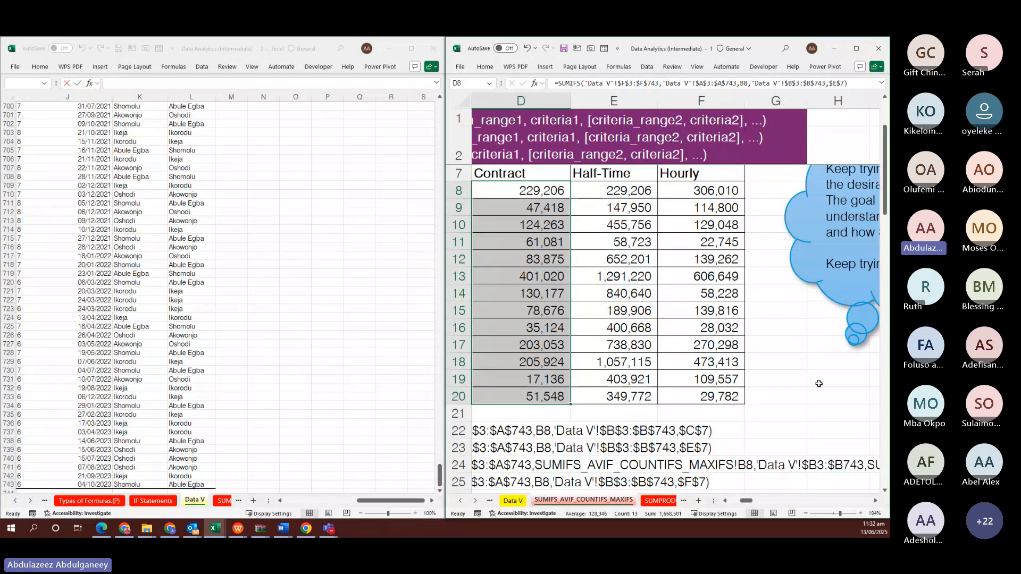
# Enter =FORMULATEXT(D8) in I26 to show the Contract formula as text
pyautogui.hscroll(-1, 818, 385)
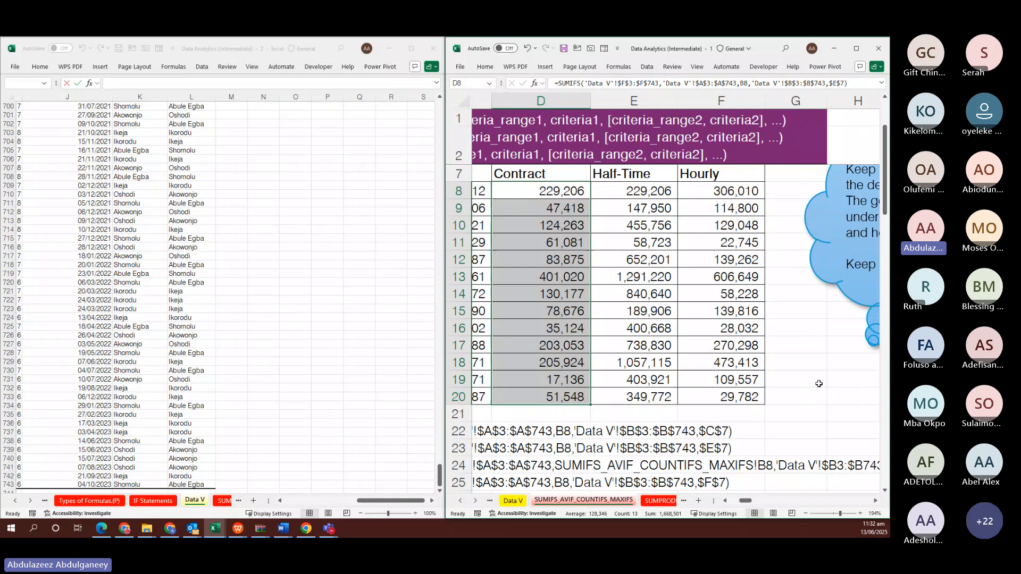
pyautogui.scroll(-4, 701, 292)
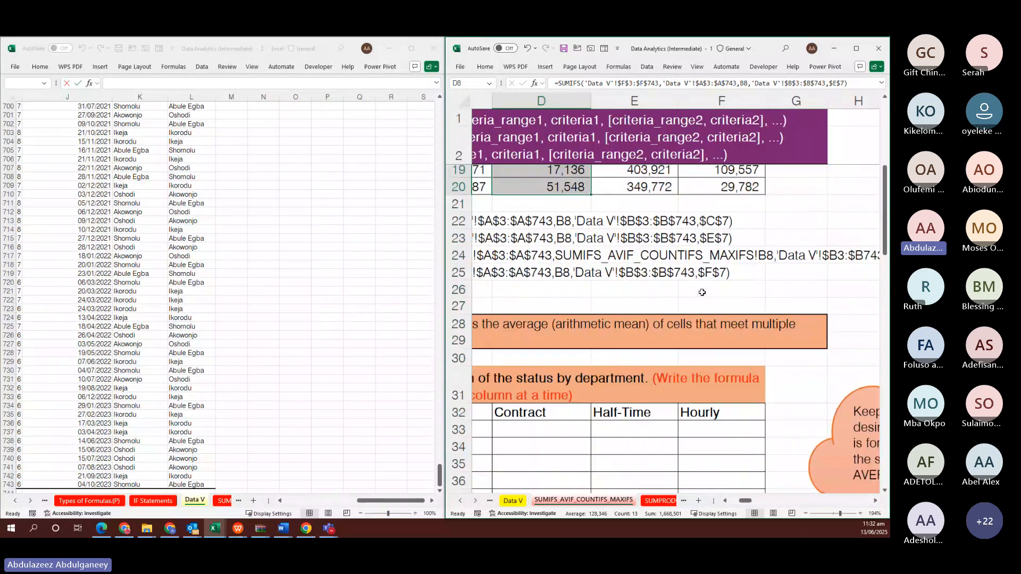
pyautogui.hscroll(2, 702, 292)
pyautogui.click(756, 290)
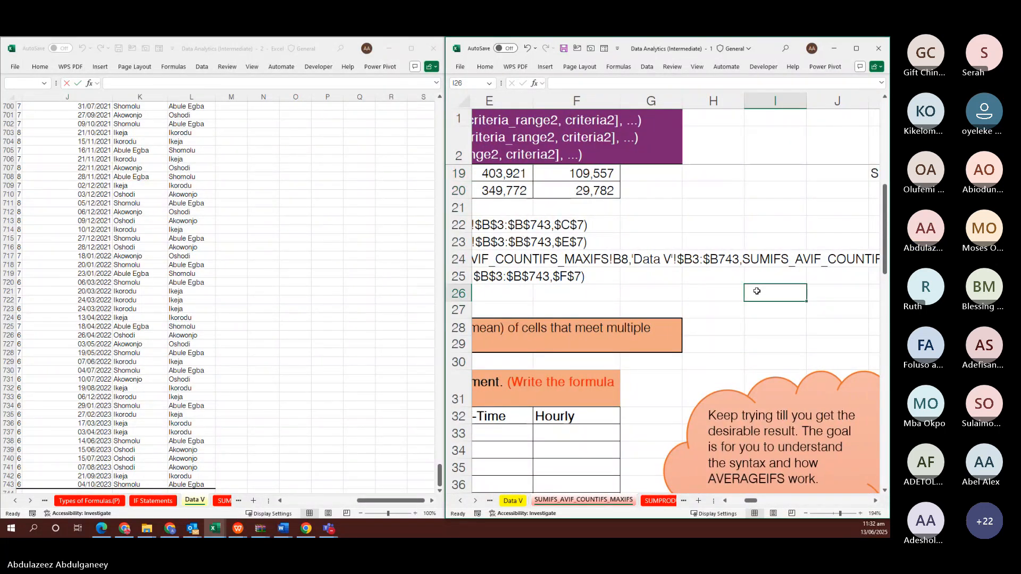
pyautogui.write('=FORM')
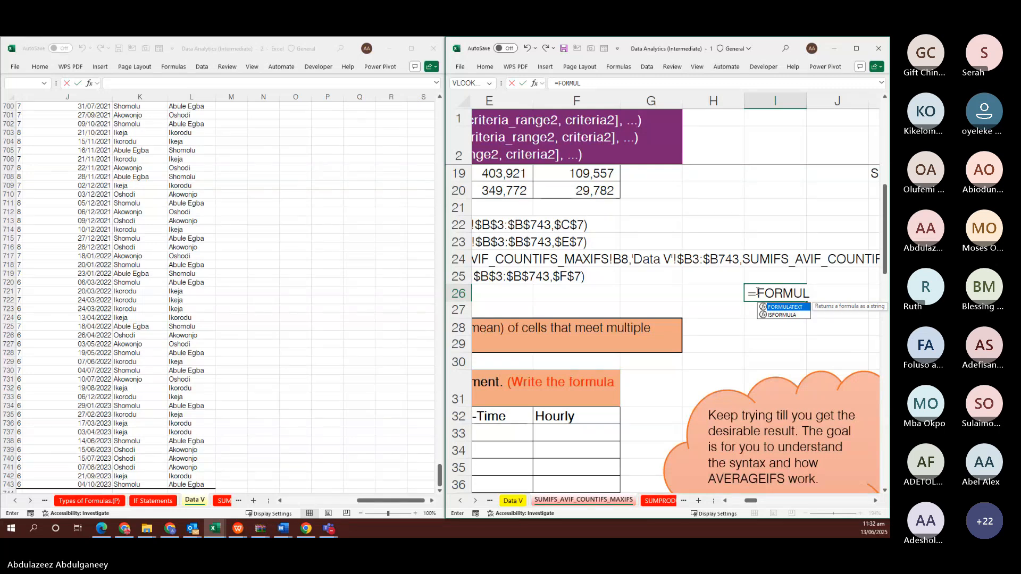
pyautogui.write('UL')
pyautogui.press('Tab')
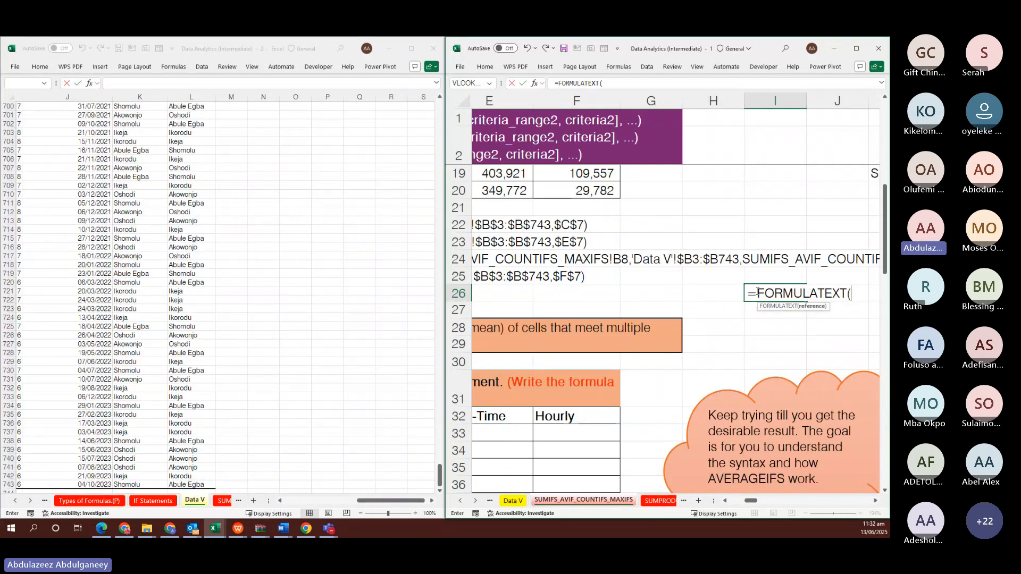
pyautogui.write('D8')
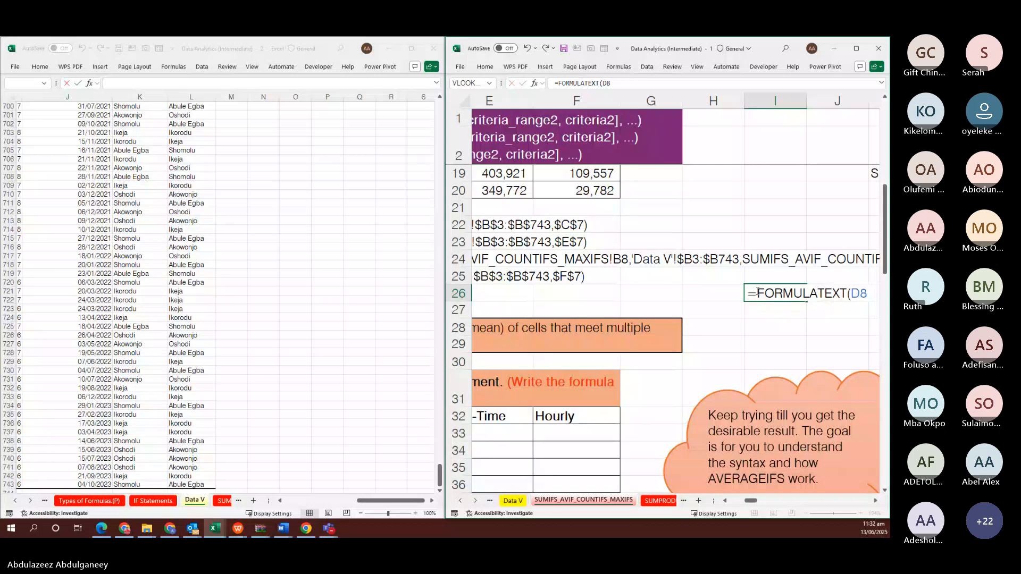
pyautogui.hotkey('ctrl', 'Return')
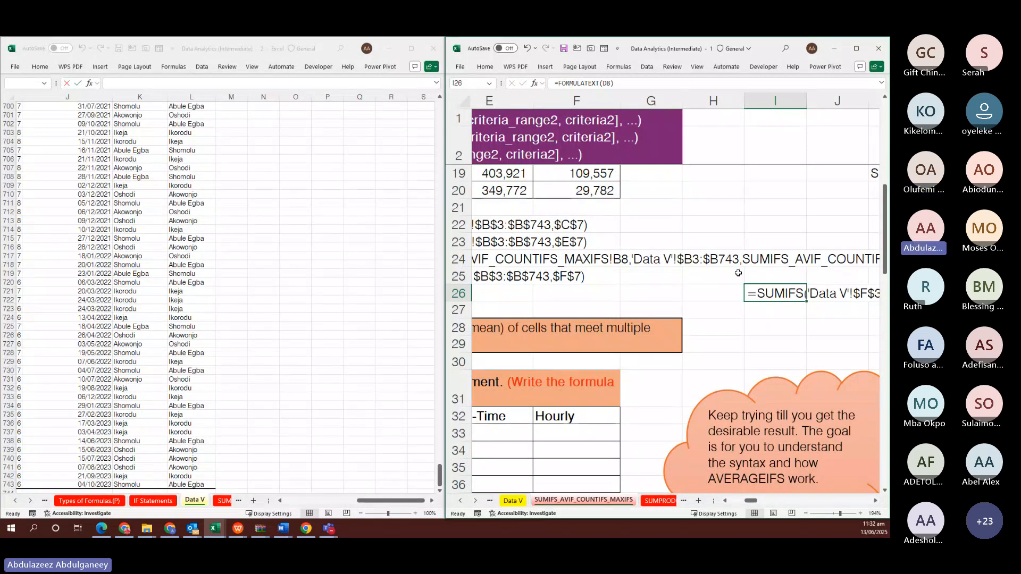
# Copy the FORMULATEXT formula to I27 and change its reference from D9 to E8
pyautogui.moveTo(805, 302); pyautogui.dragTo(772, 310)
pyautogui.click(773, 310)
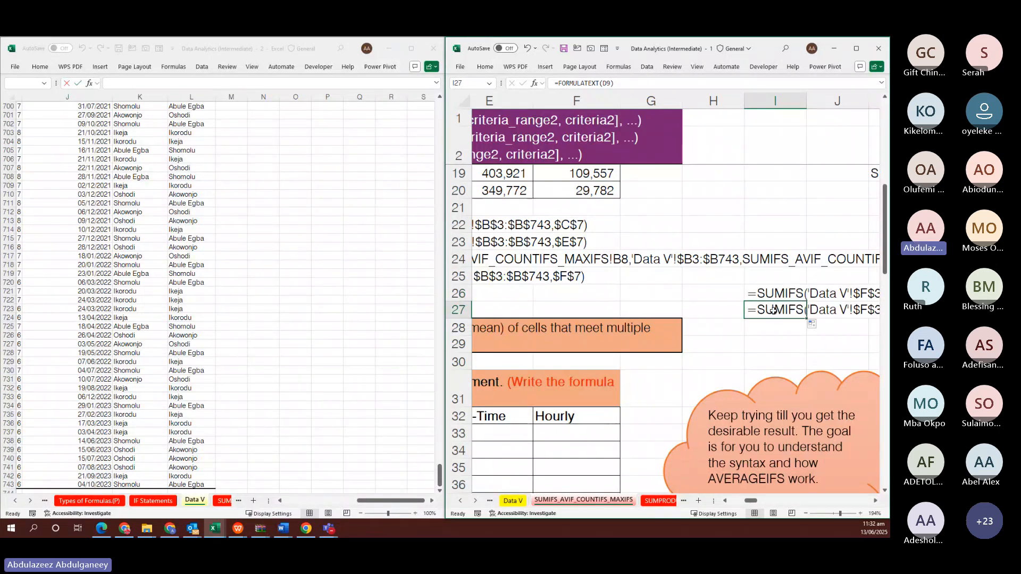
pyautogui.click(607, 83)
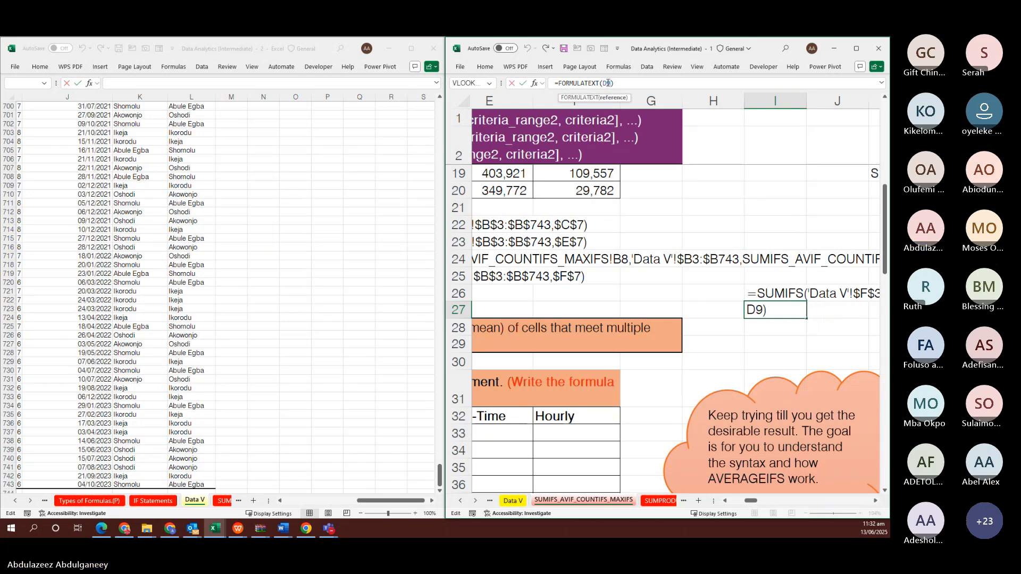
pyautogui.doubleClick(608, 83)
pyautogui.write('E8')
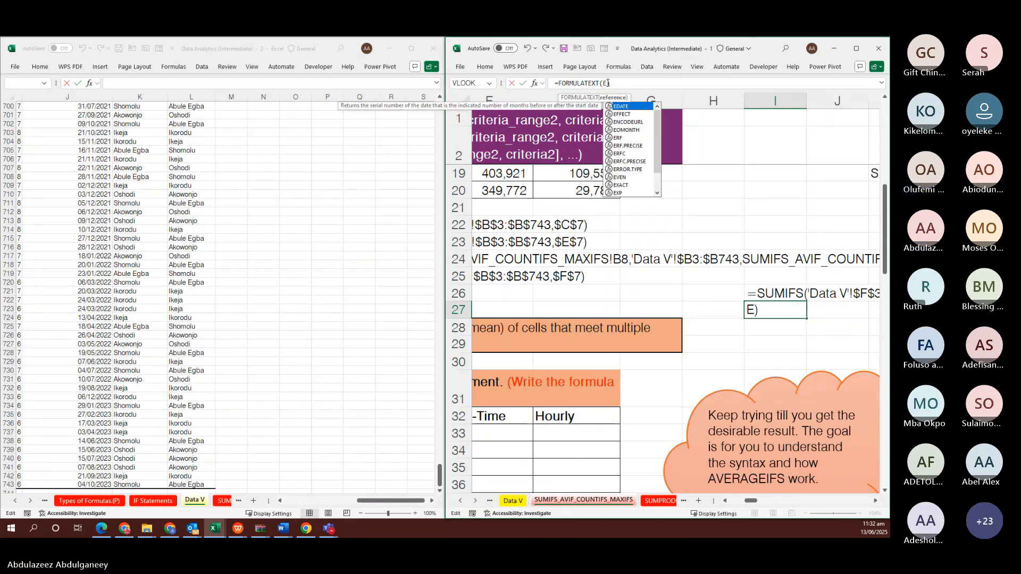
pyautogui.hotkey('ctrl', 'Return')
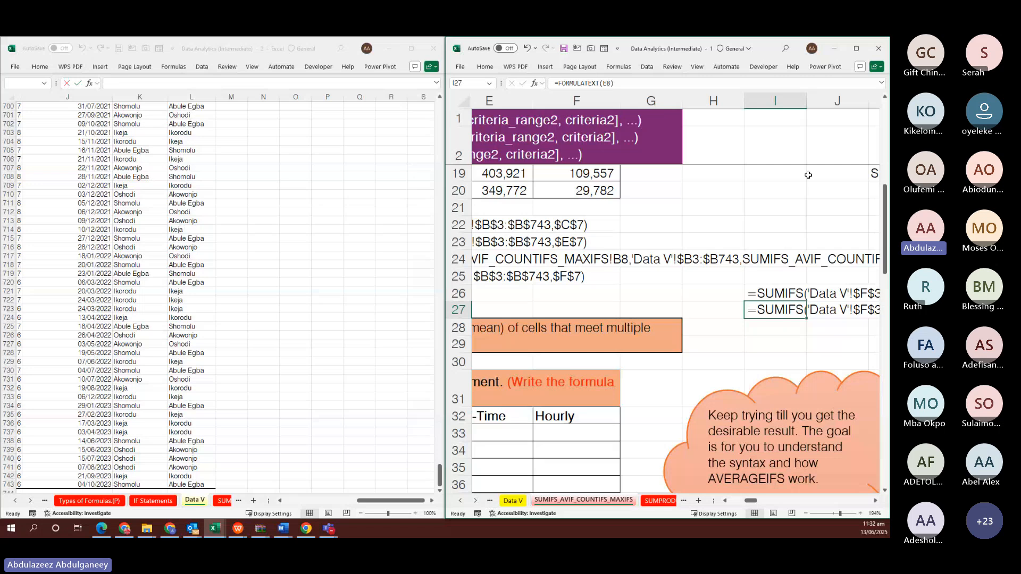
# Move the formula-text cells from I27 and I26 left to G27 and G26
pyautogui.hscroll(2, 850, 293)
pyautogui.hscroll(1, 850, 293)
pyautogui.hscroll(2, 851, 293)
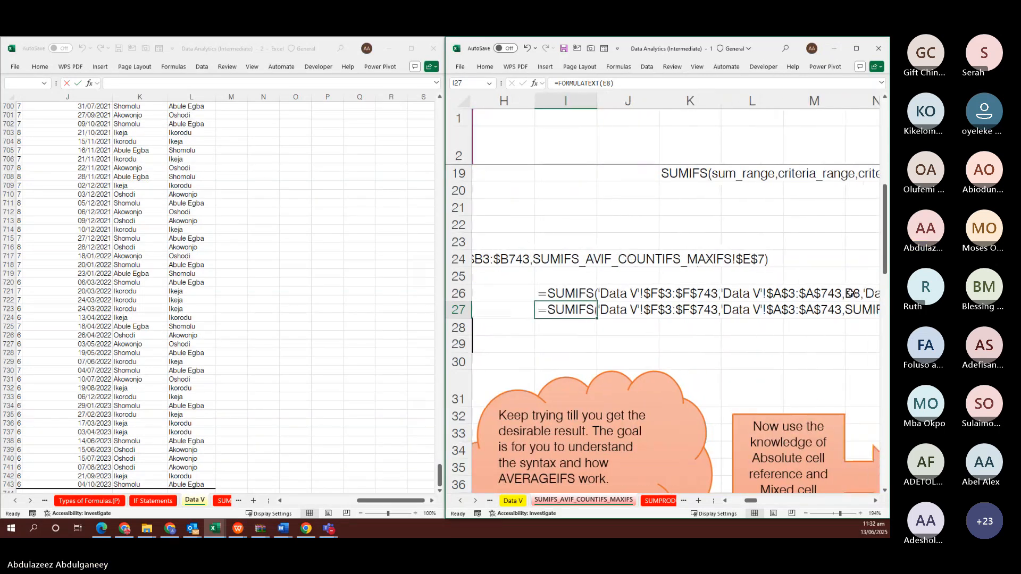
pyautogui.hscroll(2, 851, 293)
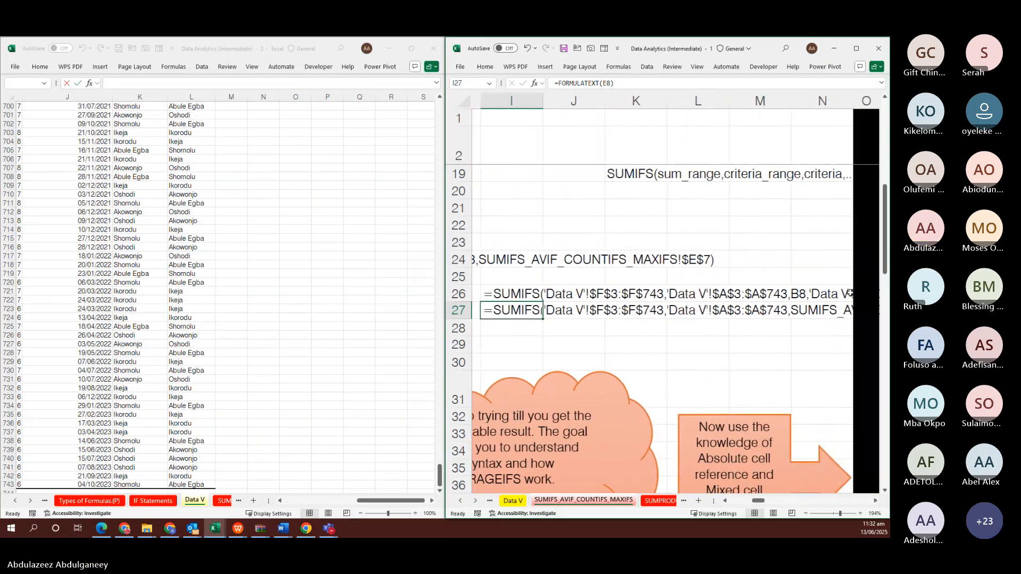
pyautogui.hscroll(1, 850, 293)
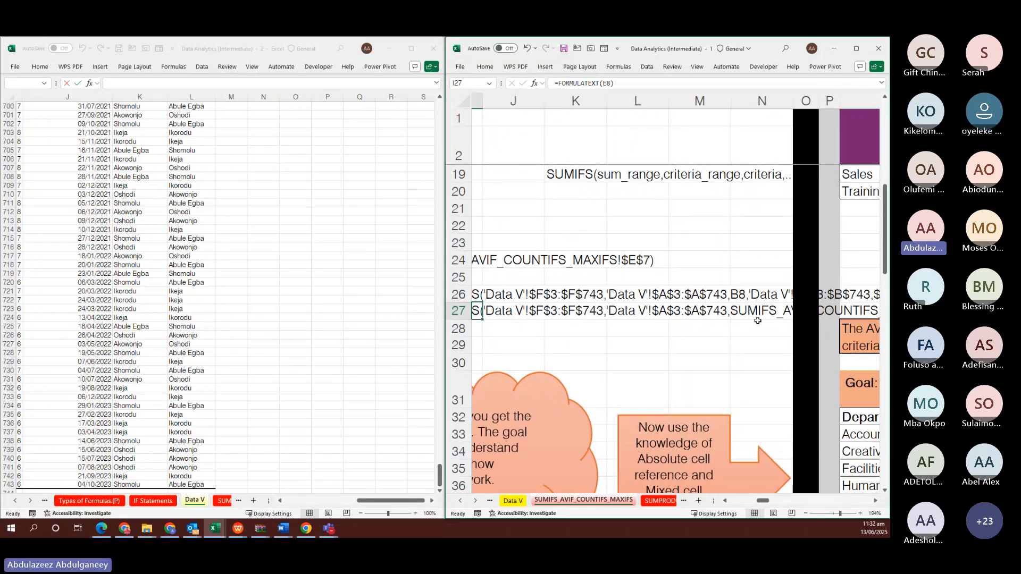
pyautogui.hscroll(-2, 759, 327)
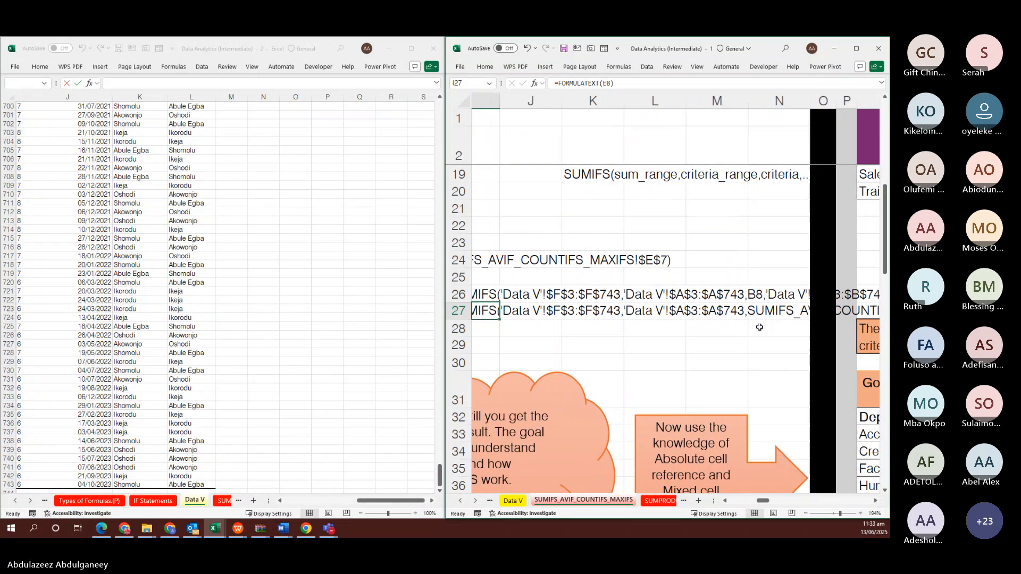
pyautogui.hscroll(-1, 760, 327)
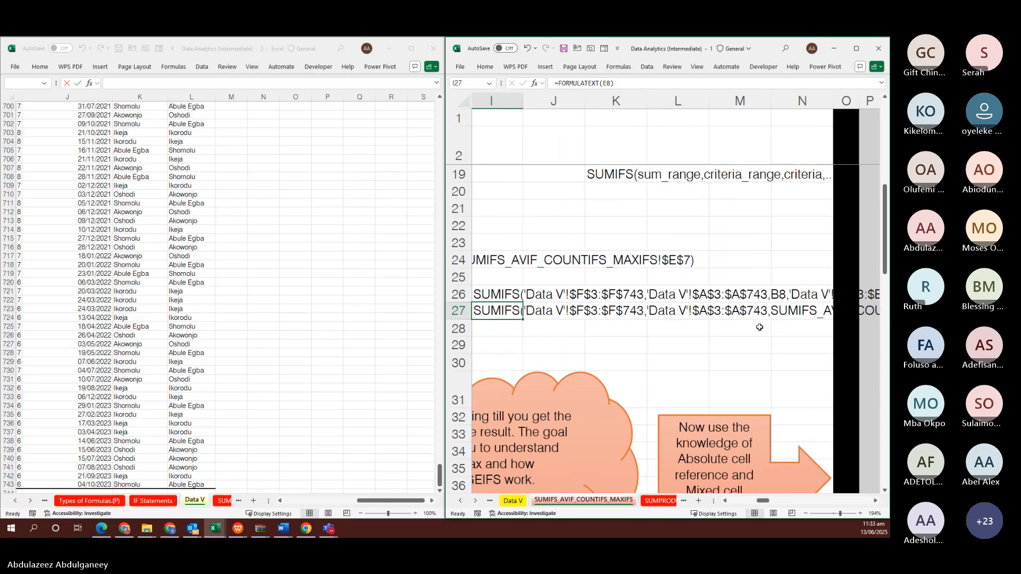
pyautogui.hscroll(2, 759, 327)
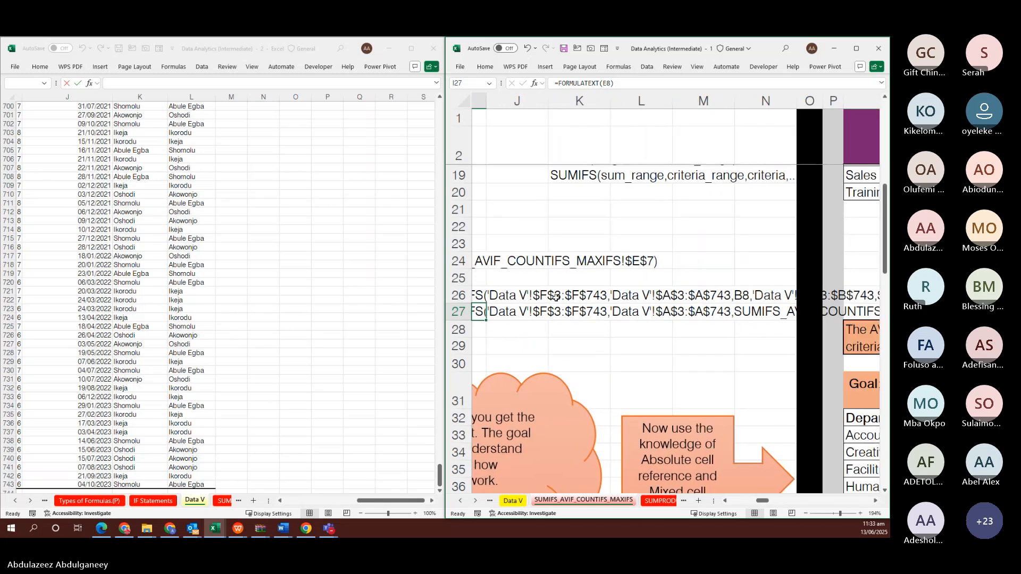
pyautogui.hscroll(-10, 556, 298)
pyautogui.hscroll(-1, 555, 298)
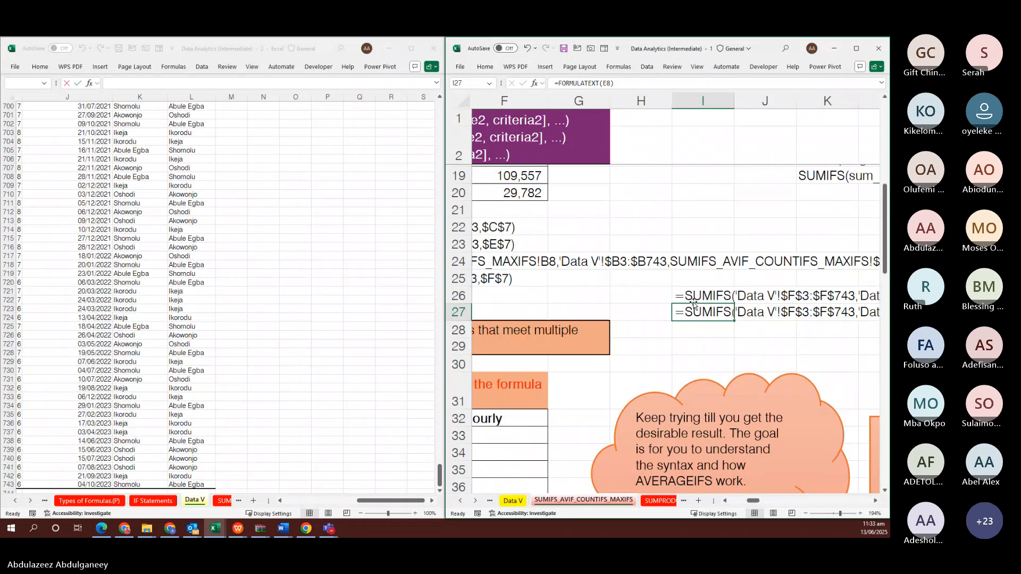
pyautogui.moveTo(690, 304); pyautogui.dragTo(587, 310)
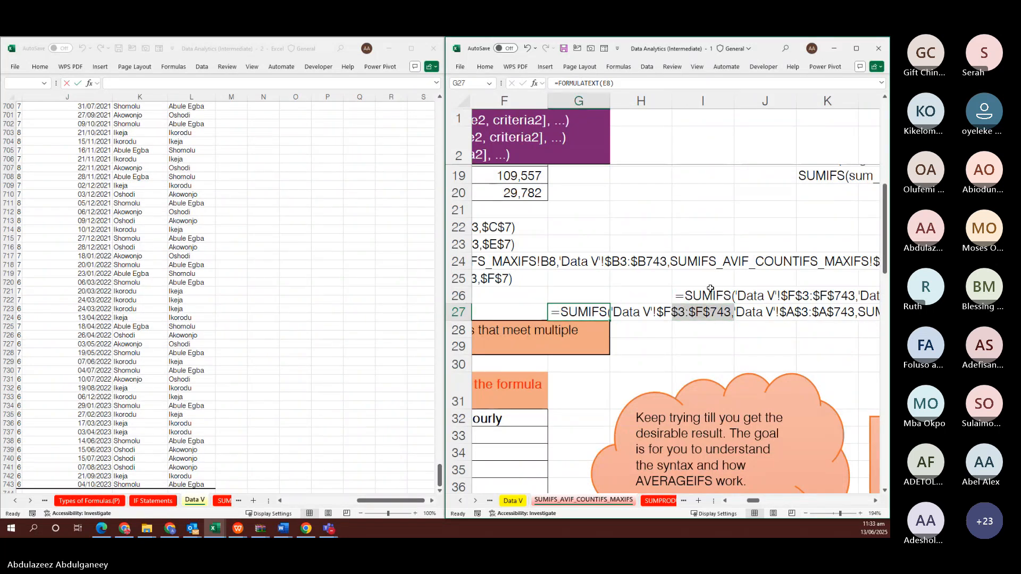
pyautogui.click(708, 290)
pyautogui.moveTo(709, 286); pyautogui.dragTo(582, 292)
# Shift the Half-Time formula text in row 27 further left into E27
pyautogui.hscroll(1, 816, 330)
pyautogui.hscroll(2, 816, 330)
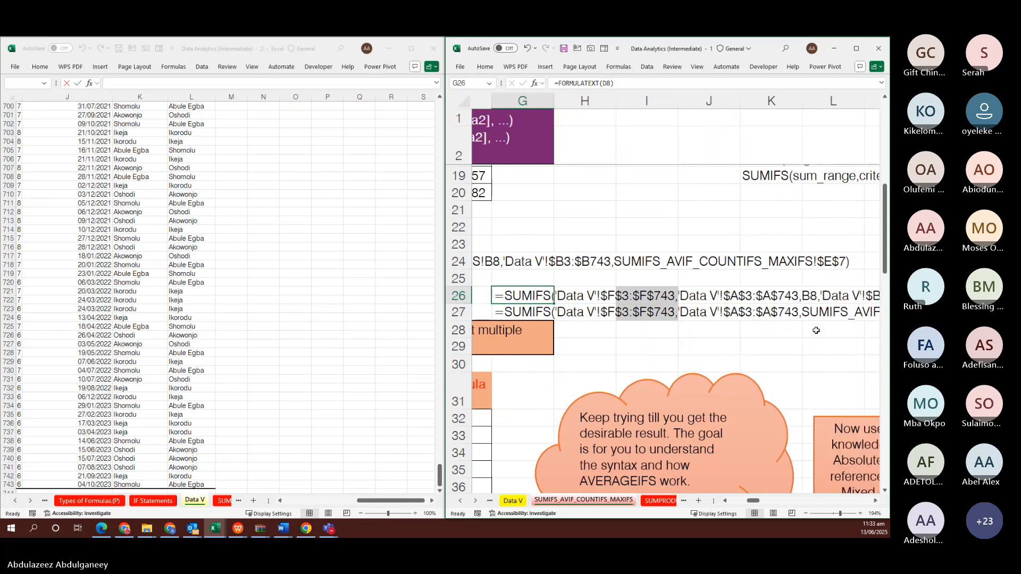
pyautogui.hscroll(1, 816, 331)
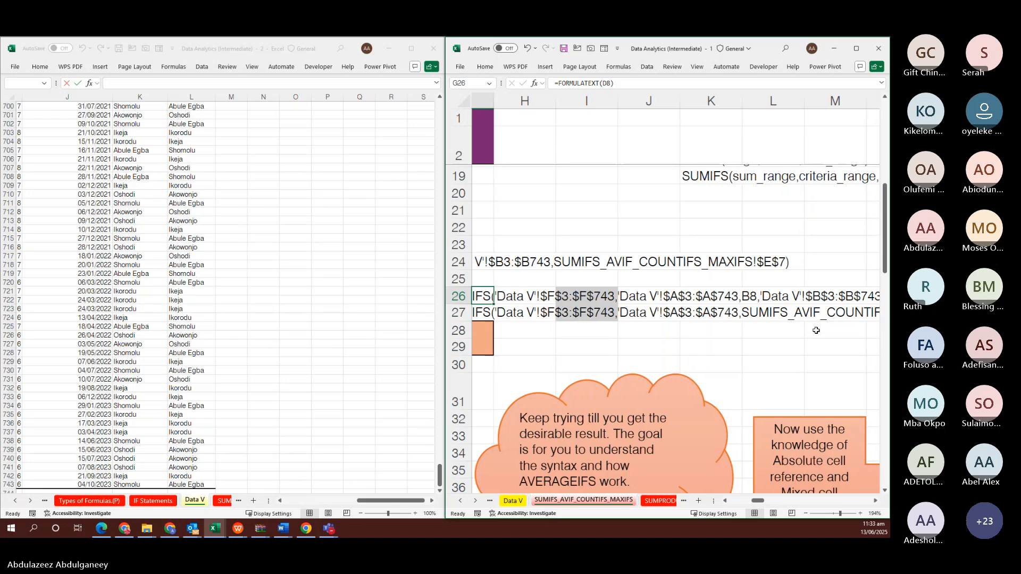
pyautogui.hscroll(2, 816, 330)
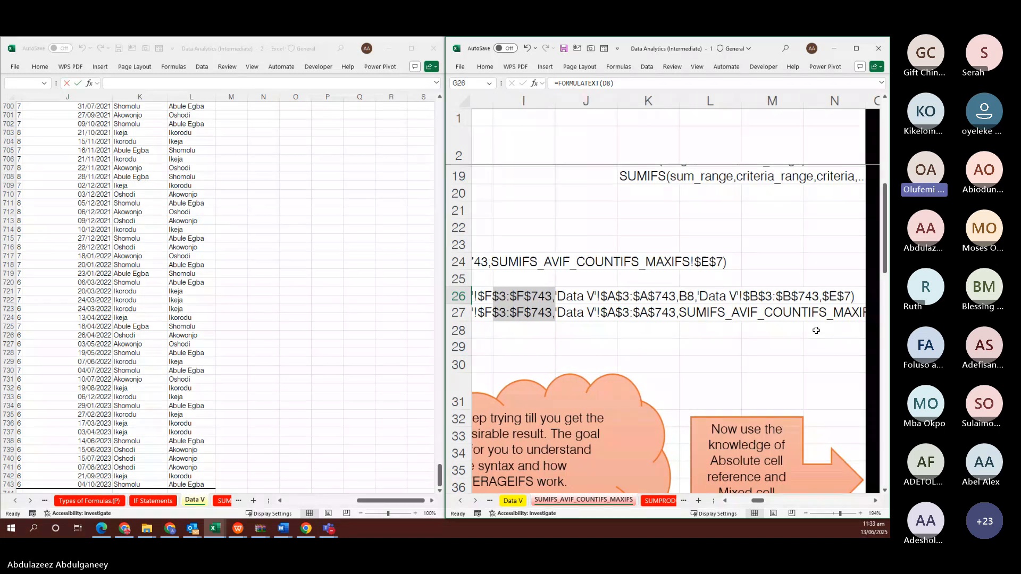
pyautogui.hscroll(1, 816, 330)
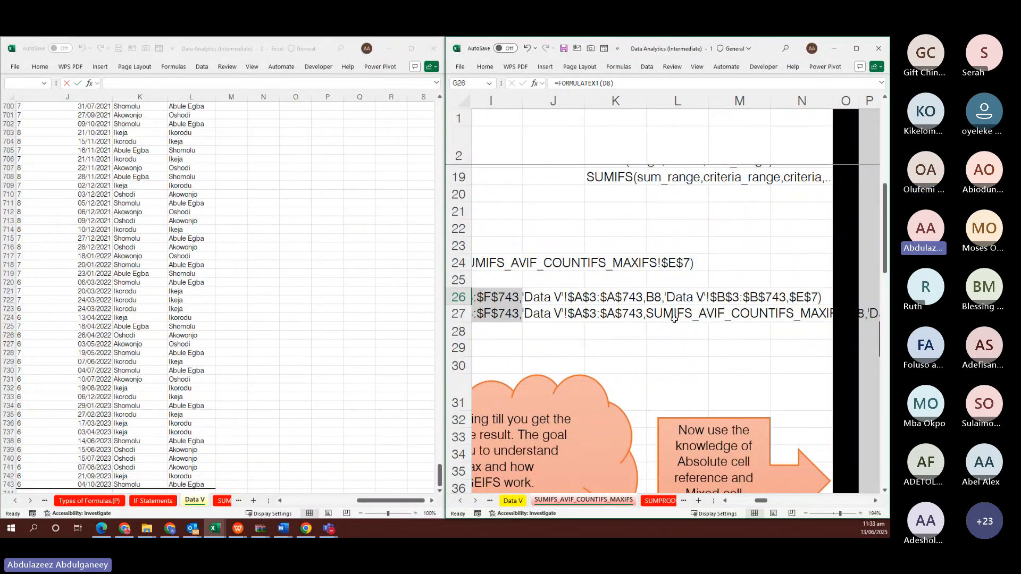
pyautogui.hscroll(-5, 629, 316)
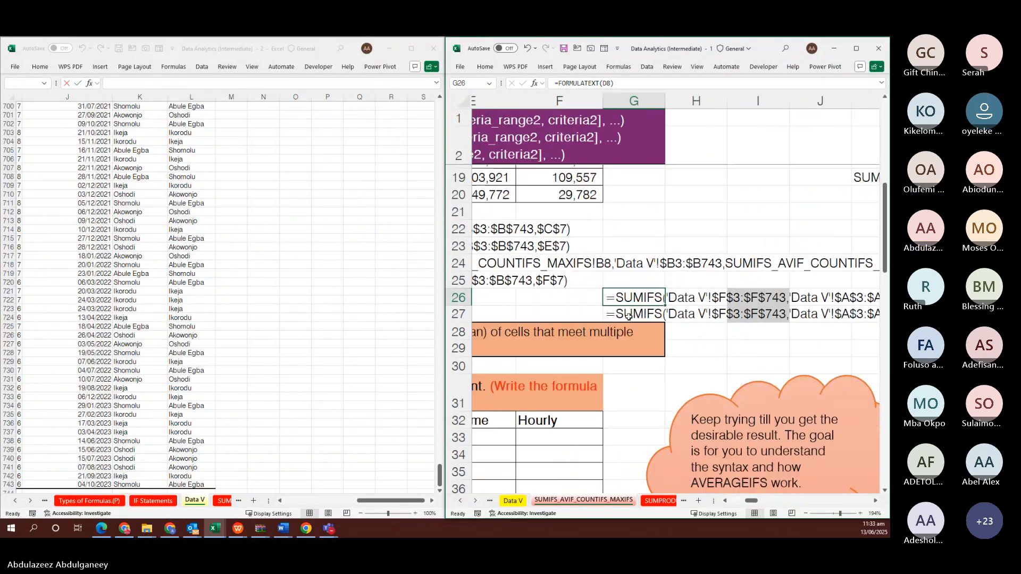
pyautogui.click(620, 310)
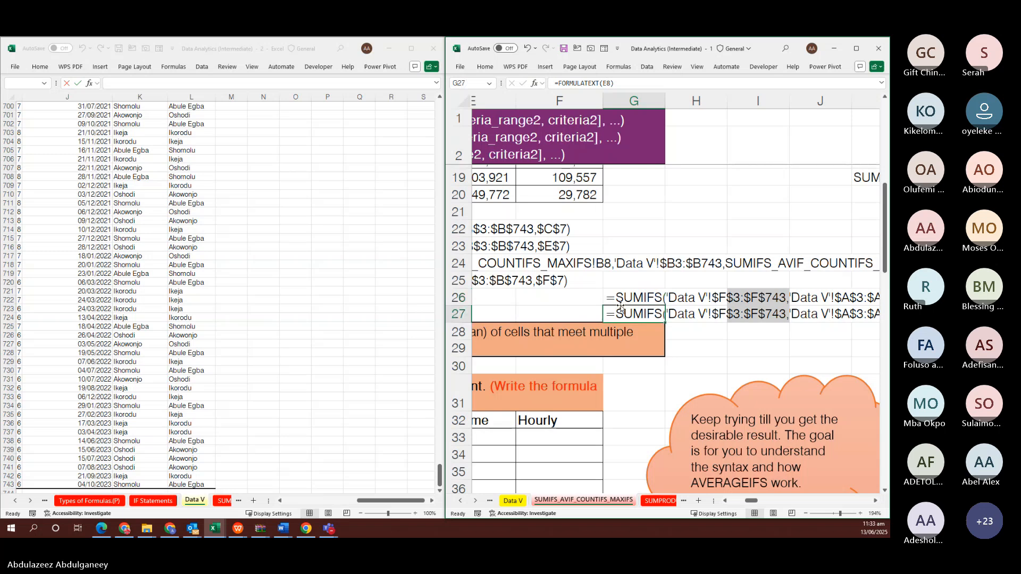
pyautogui.moveTo(616, 320); pyautogui.dragTo(526, 319)
pyautogui.hscroll(2, 787, 341)
pyautogui.hscroll(4, 787, 340)
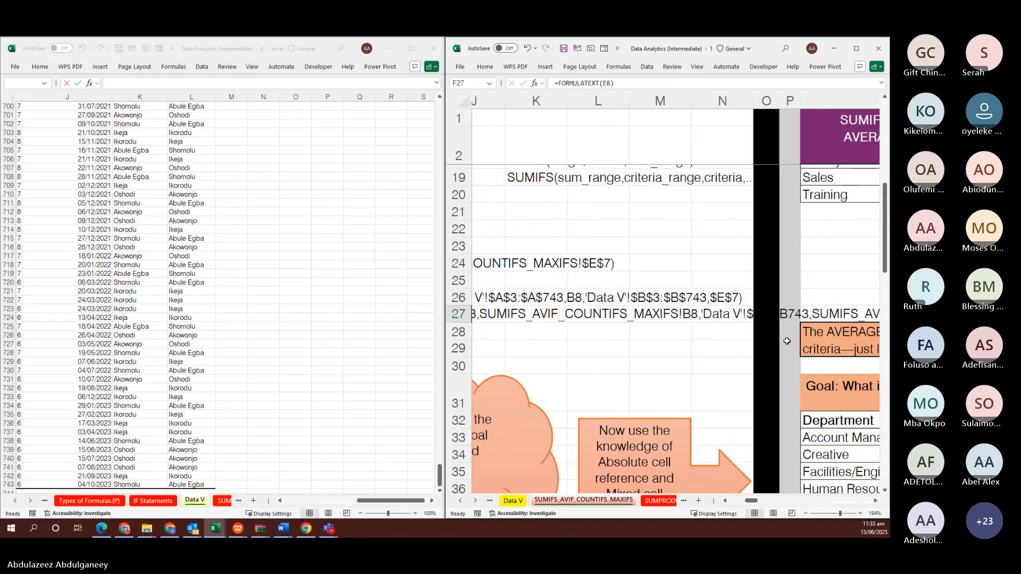
pyautogui.hscroll(-8, 785, 338)
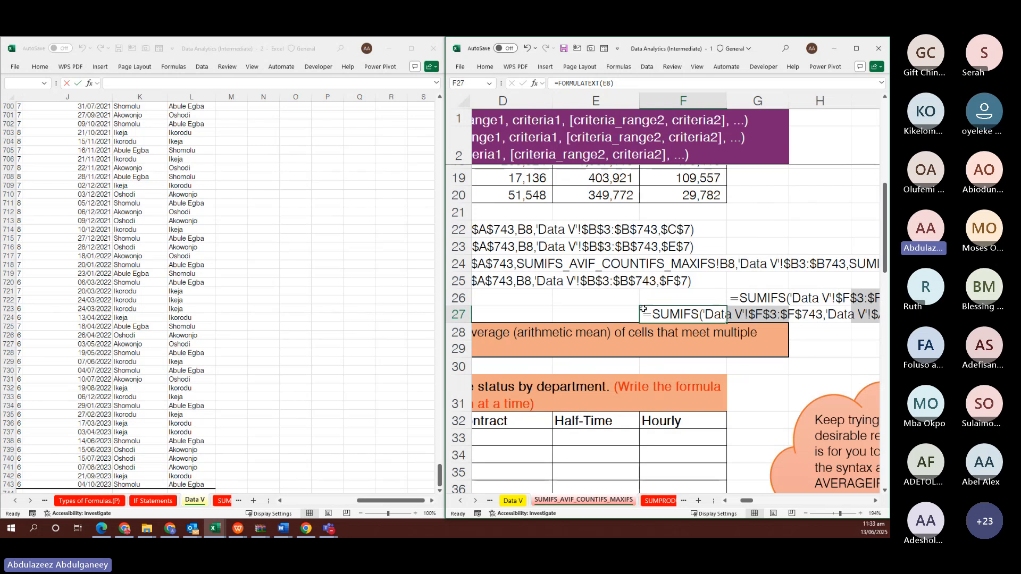
pyautogui.moveTo(645, 307); pyautogui.dragTo(611, 314)
pyautogui.hscroll(2, 787, 325)
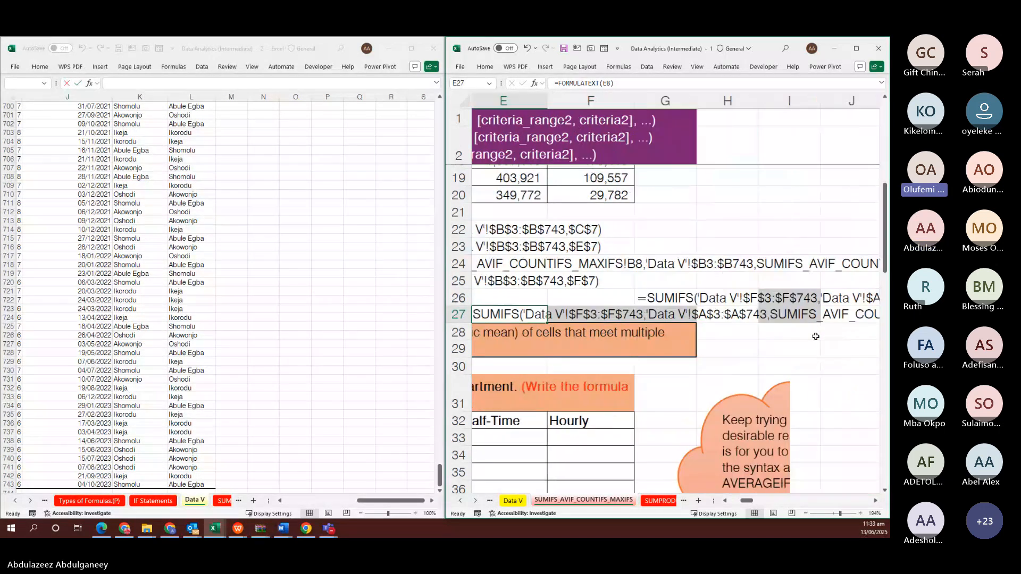
pyautogui.click(792, 343)
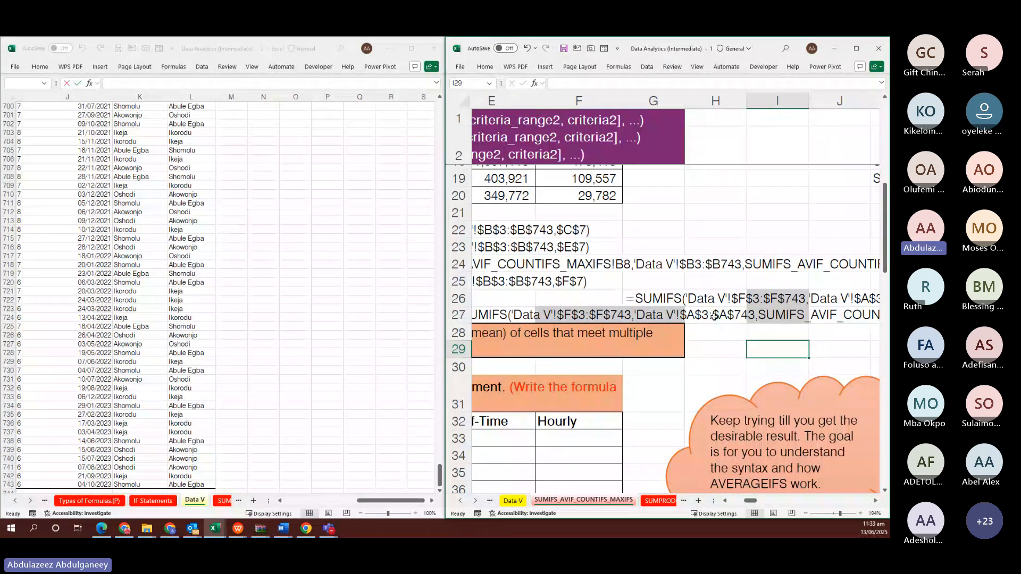
pyautogui.hscroll(1, 736, 323)
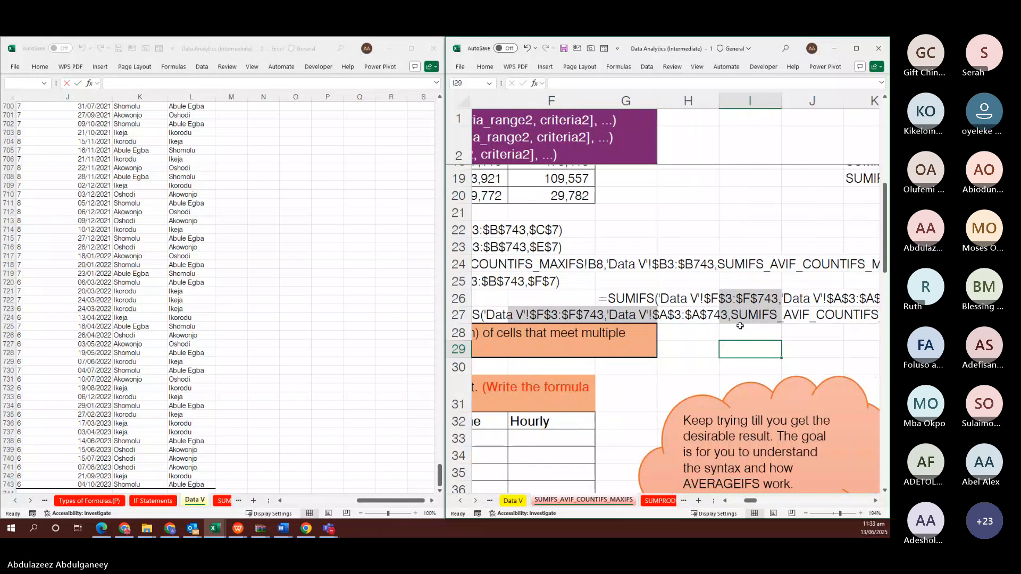
pyautogui.hscroll(1, 740, 326)
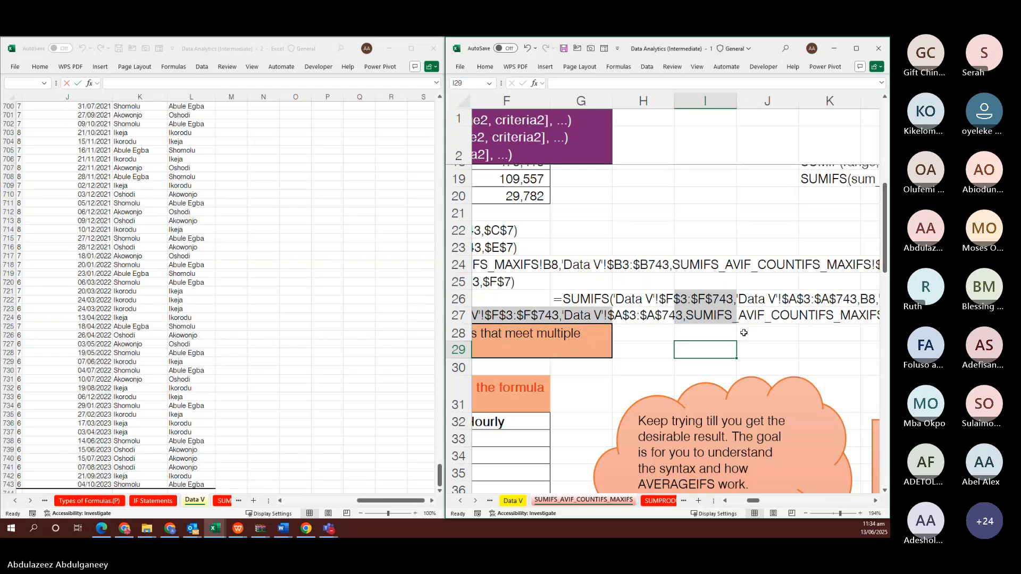
pyautogui.hscroll(2, 743, 333)
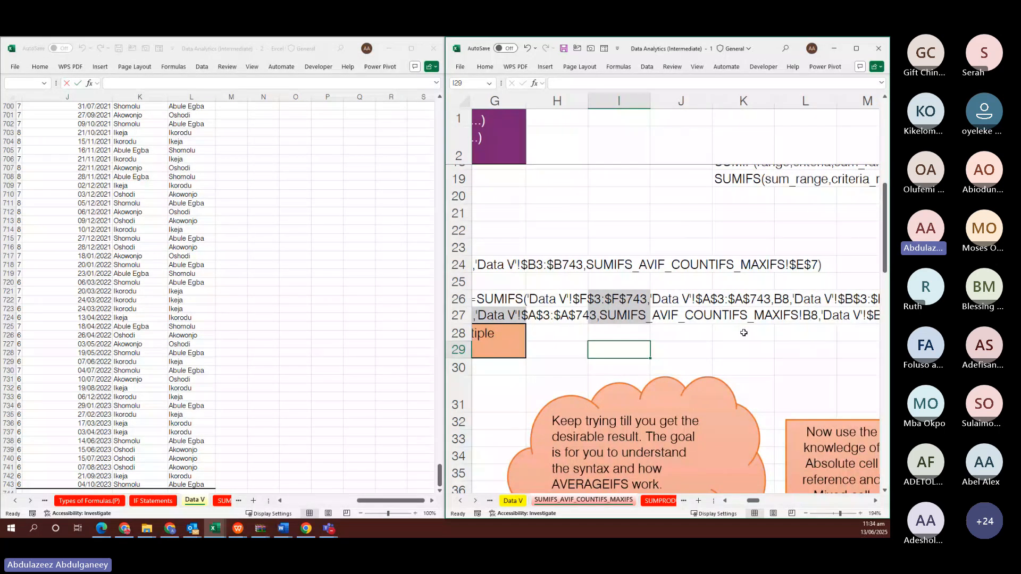
pyautogui.hscroll(-3, 743, 333)
pyautogui.scroll(6, 743, 333)
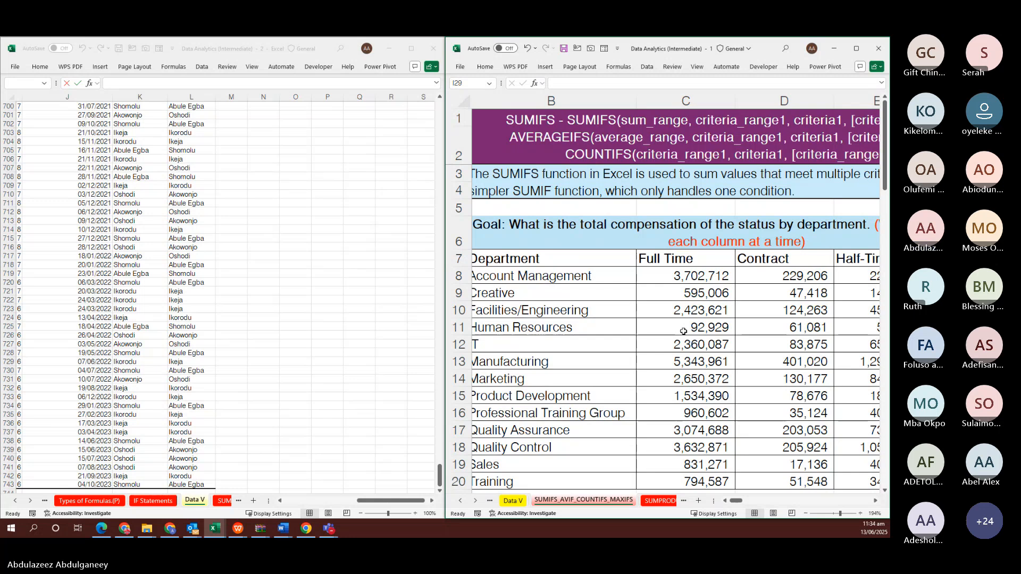
pyautogui.scroll(-5, 683, 330)
pyautogui.hscroll(3, 683, 331)
pyautogui.hscroll(2, 683, 331)
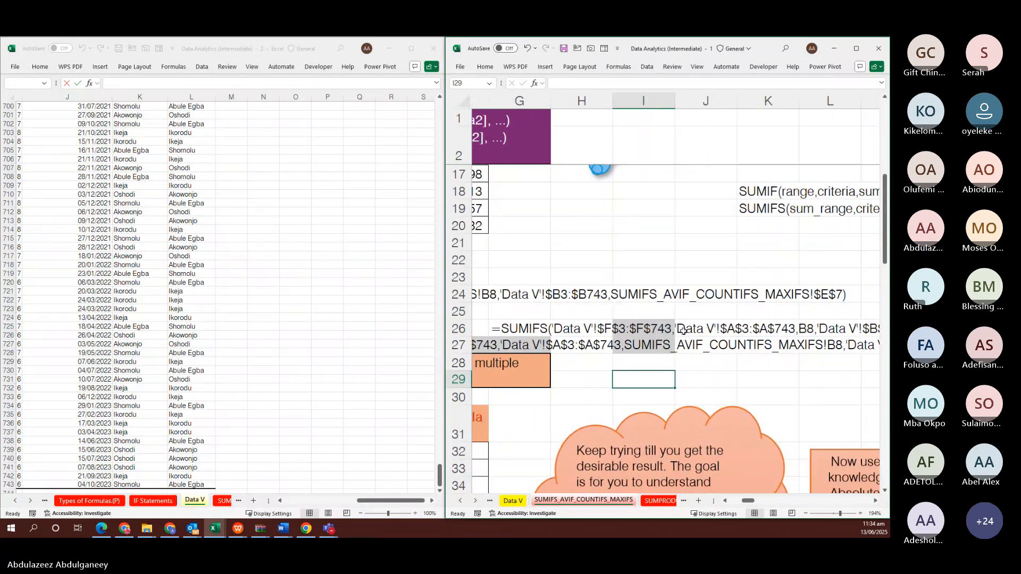
pyautogui.hscroll(3, 683, 331)
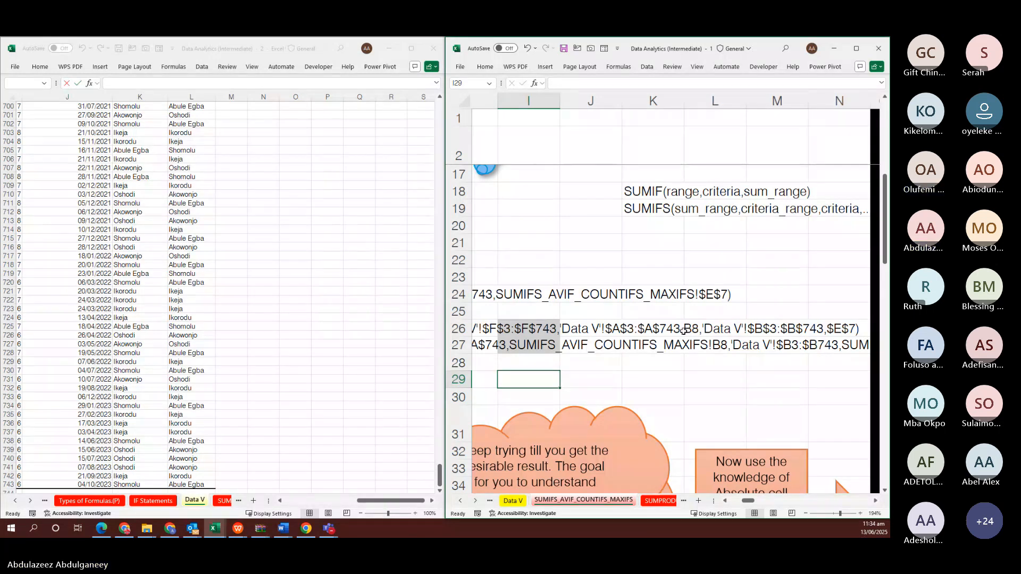
pyautogui.hscroll(2, 683, 331)
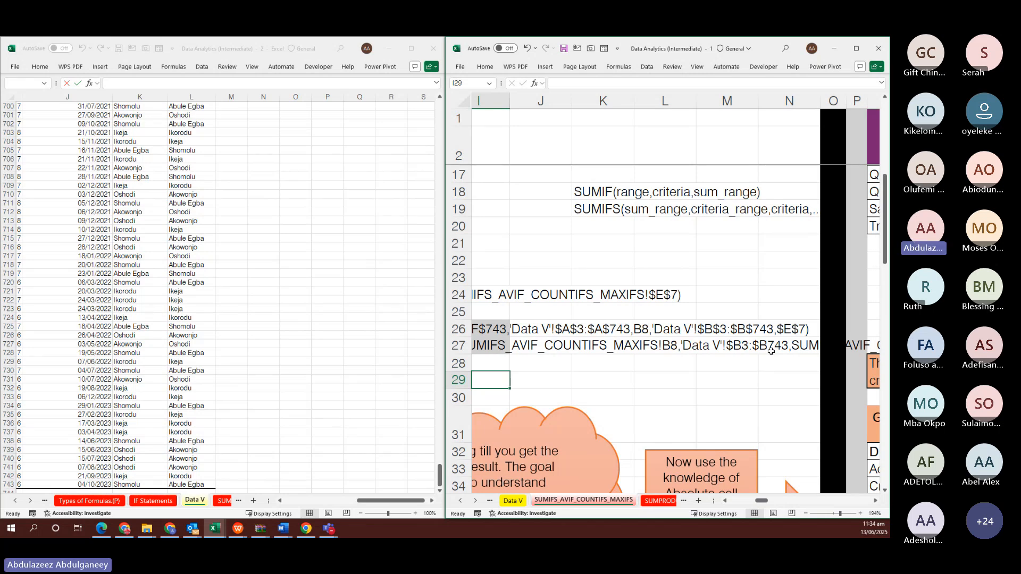
pyautogui.hscroll(1, 770, 350)
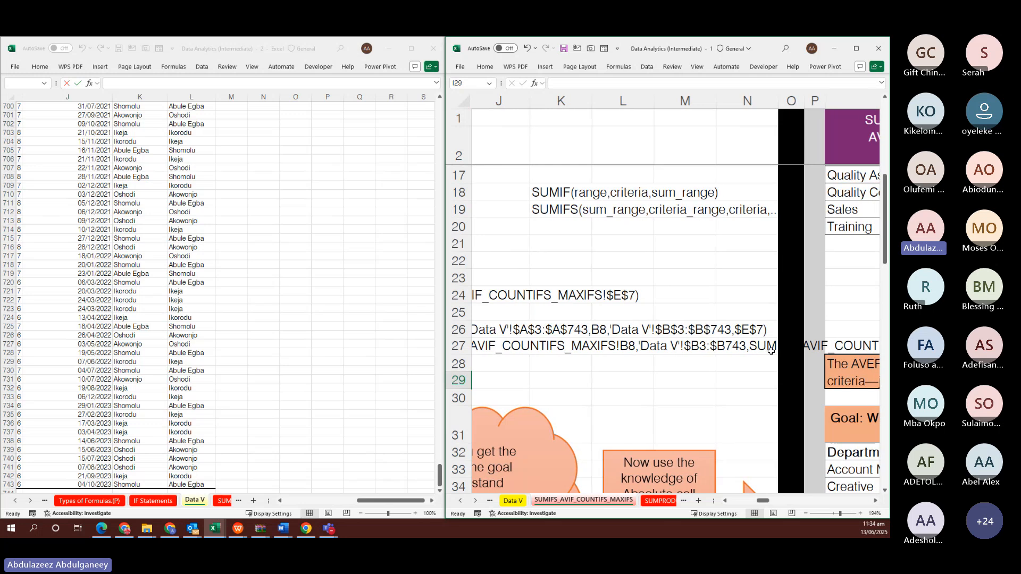
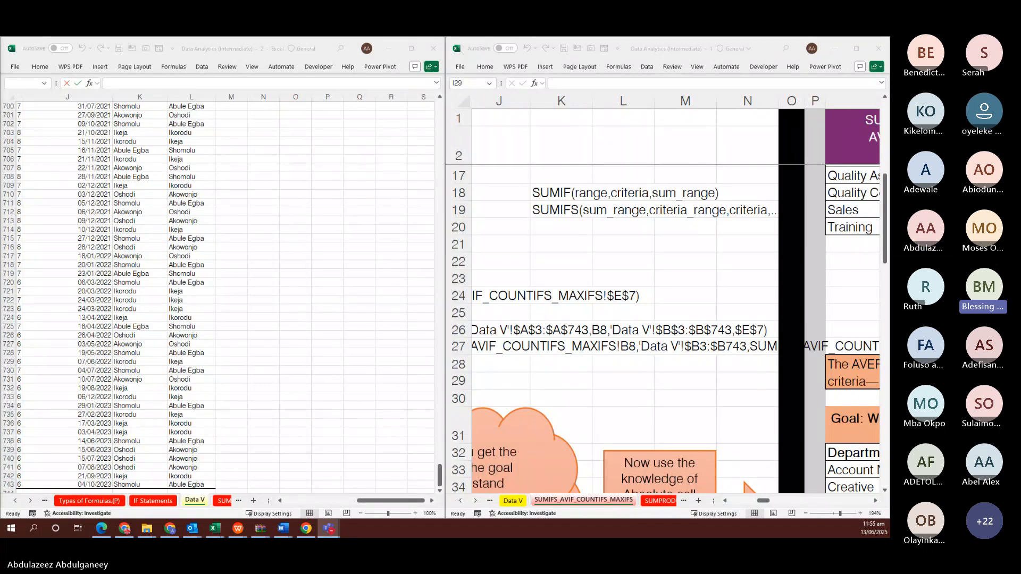
# In the right-hand workbook, bring the Department table with Full Time, Contract, Half-Time and Hourly columns into view
pyautogui.click(646, 276)
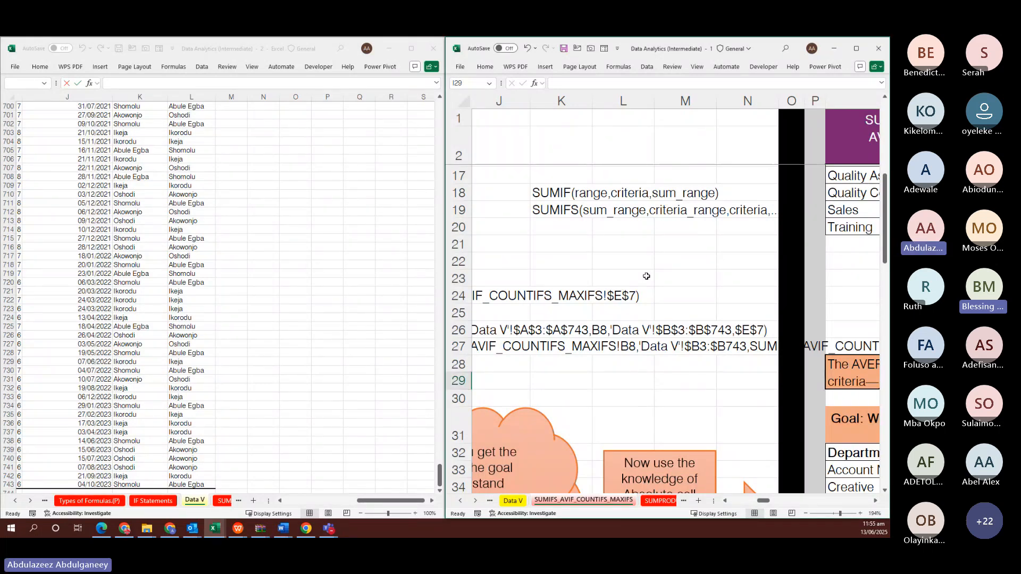
pyautogui.scroll(4, 646, 276)
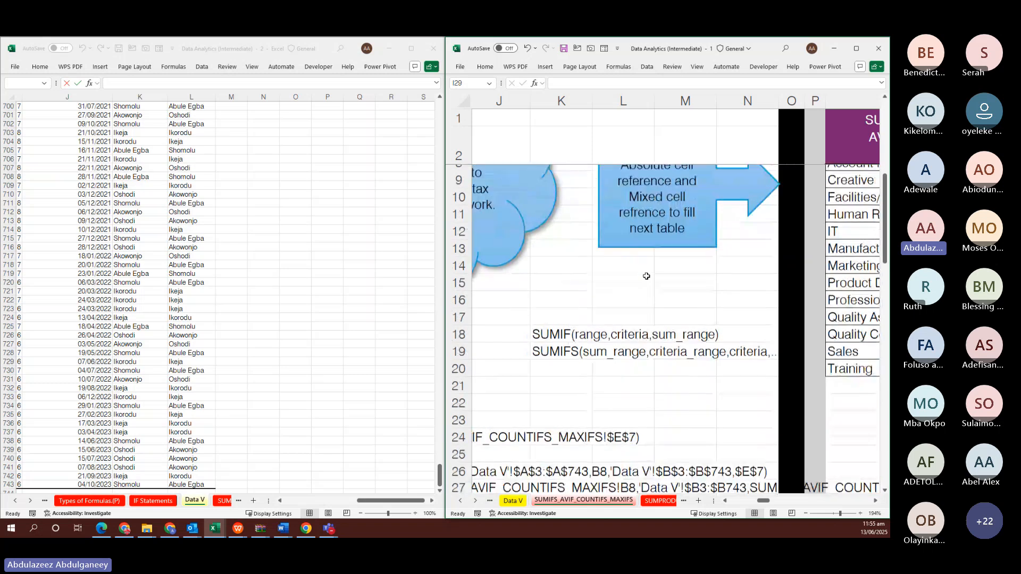
pyautogui.hscroll(2, 646, 276)
pyautogui.hscroll(-6, 646, 276)
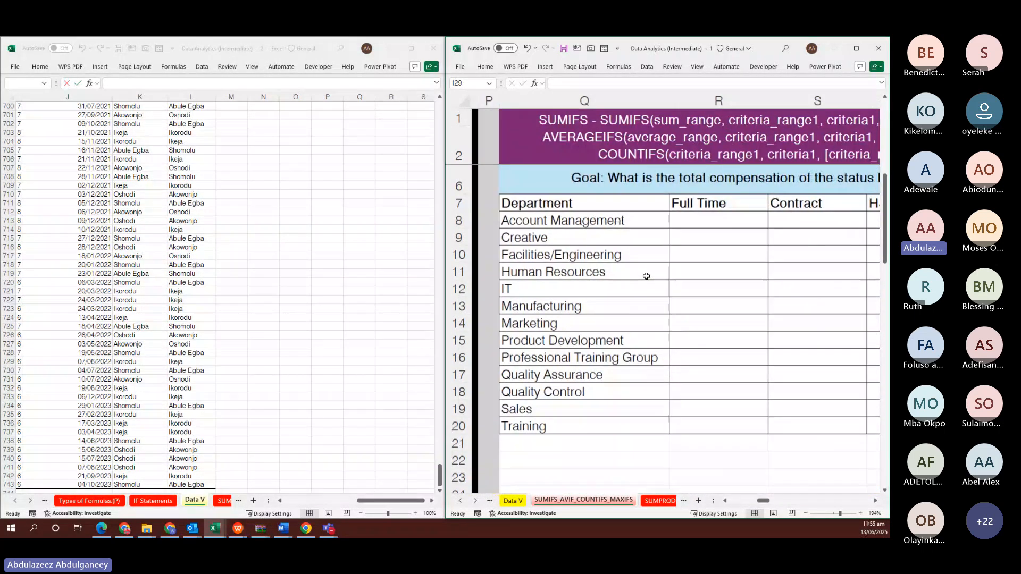
pyautogui.scroll(2, 646, 275)
pyautogui.scroll(-1, 646, 276)
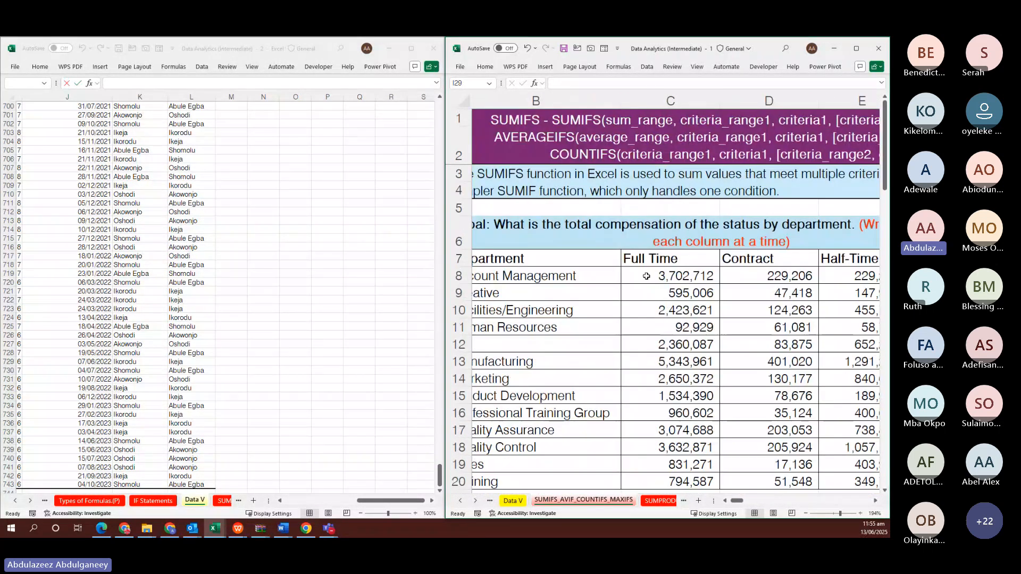
# Clear the old Contract, Half-Time and Hourly results in D8:F20
pyautogui.click(761, 277)
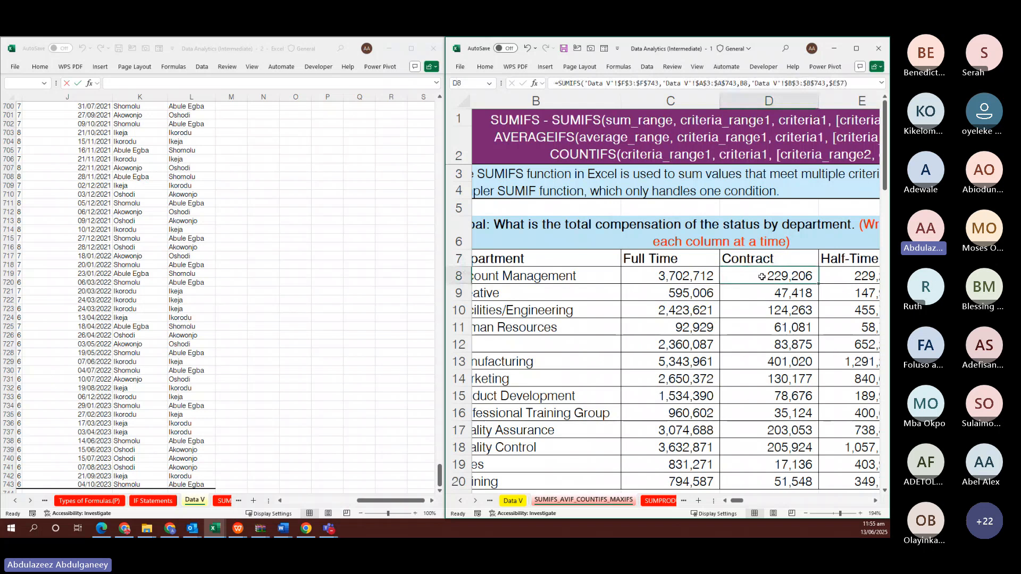
pyautogui.hotkey('shift', 'Right')
pyautogui.hotkey('shift', 'Right')
pyautogui.hotkey('shift', 'Down')
pyautogui.hotkey('shift', 'Down')
pyautogui.hotkey('shift', 'Down')
pyautogui.hotkey('shift', 'Down')
pyautogui.hotkey('shift', 'Down')
pyautogui.hotkey('shift', 'Down')
pyautogui.hotkey('shift', 'Down')
pyautogui.hotkey('shift', 'Down')
pyautogui.hotkey('shift', 'Down')
pyautogui.hotkey('shift', 'Down')
pyautogui.hotkey('shift', 'Down')
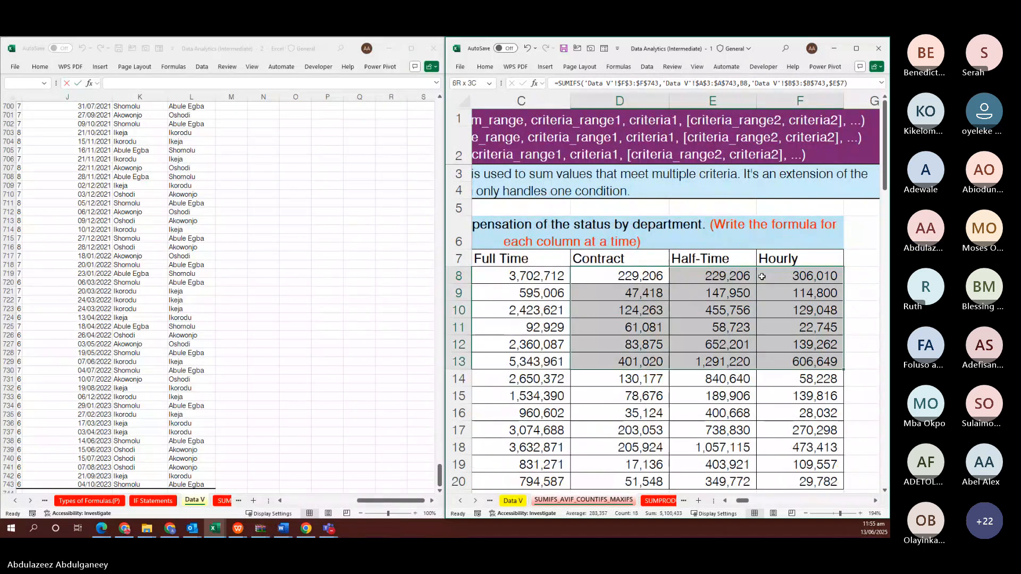
pyautogui.hotkey('shift', 'Down')
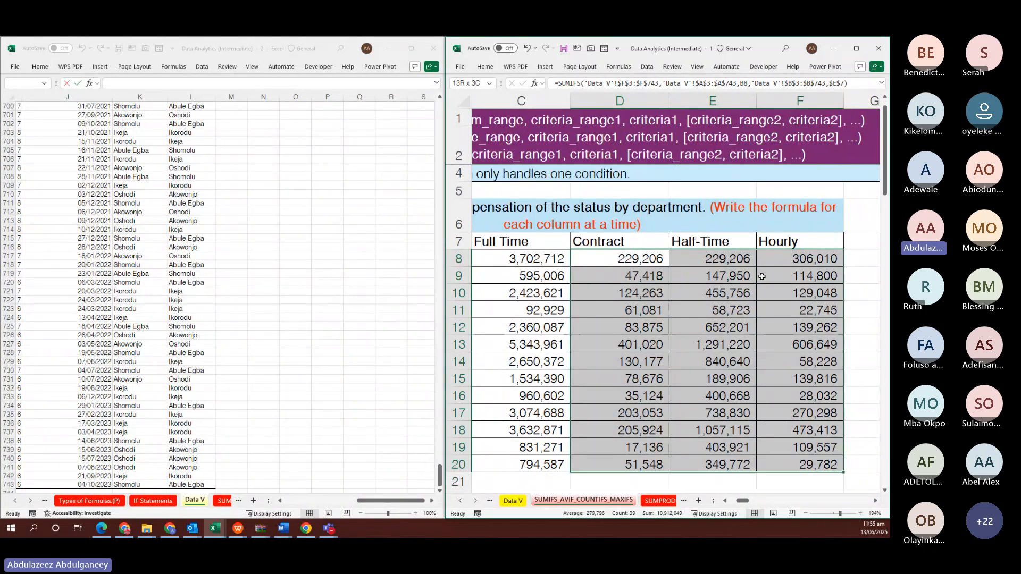
pyautogui.press('Delete')
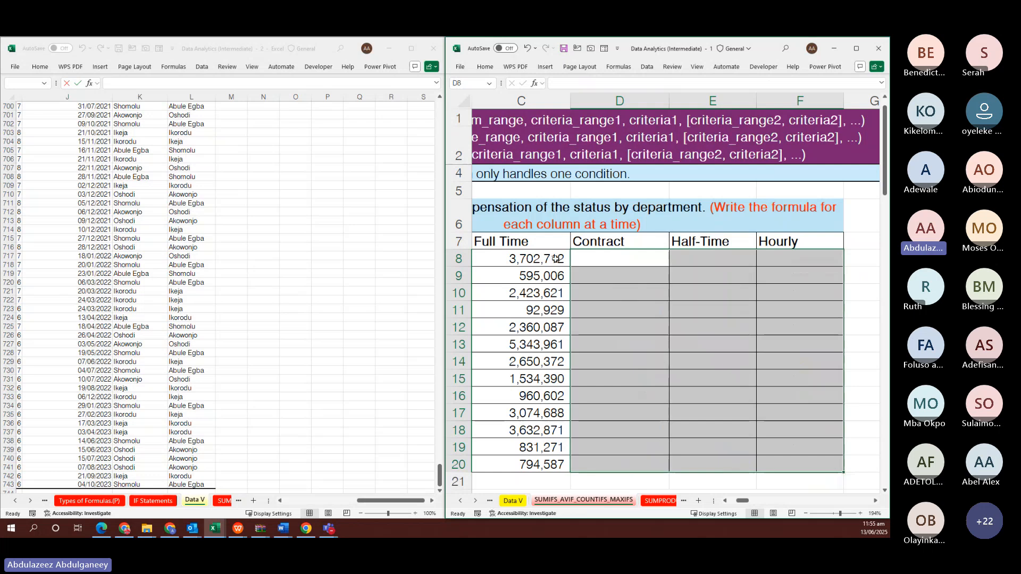
# Copy C8's SUMIFS into D8, point its status criterion at the Contract header, and fill down to row 20
pyautogui.click(555, 259)
pyautogui.press('F2')
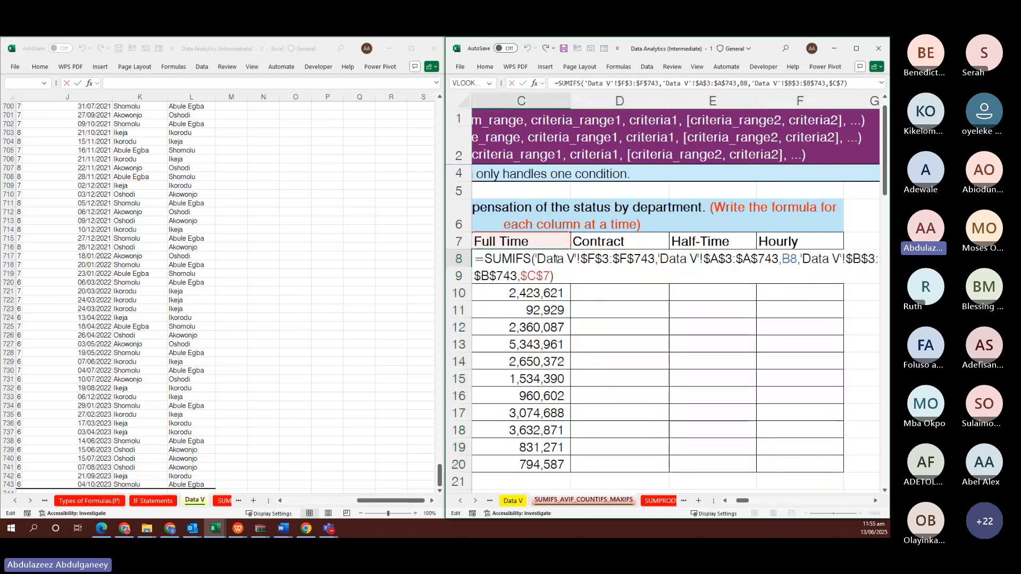
pyautogui.hotkey('ctrl', 'a')
pyautogui.hotkey('ctrl', 'c')
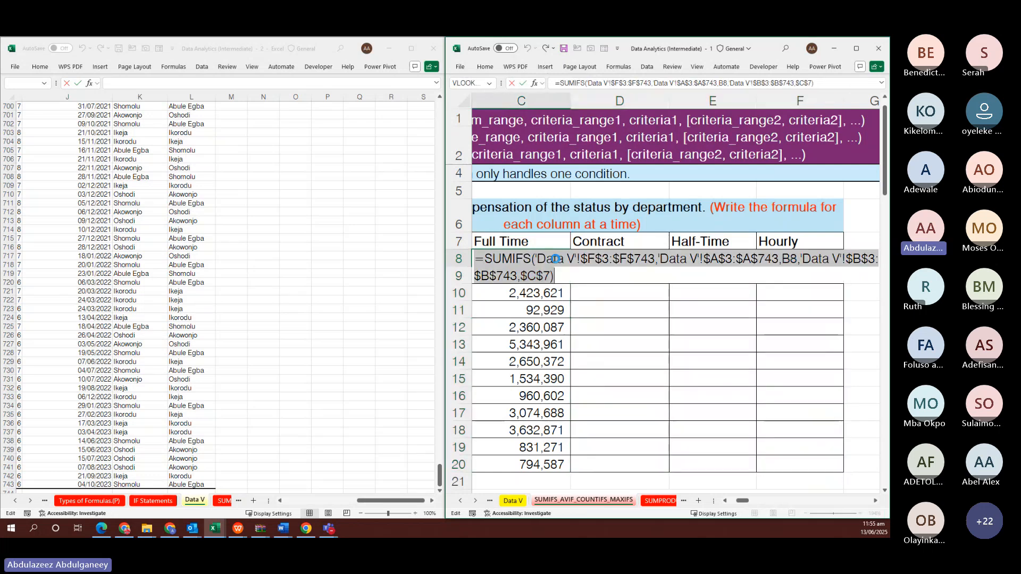
pyautogui.press('Tab')
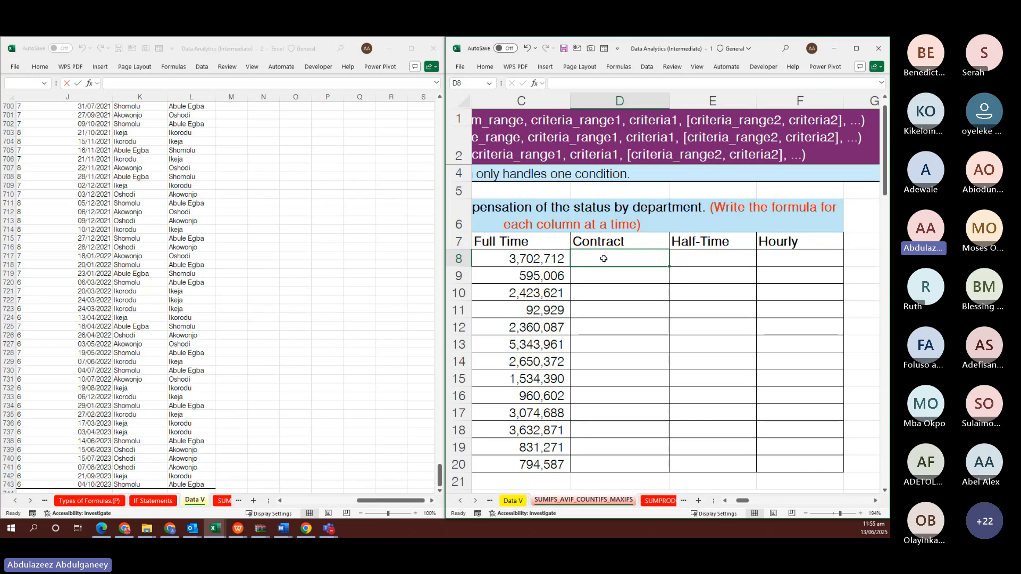
pyautogui.doubleClick(604, 259)
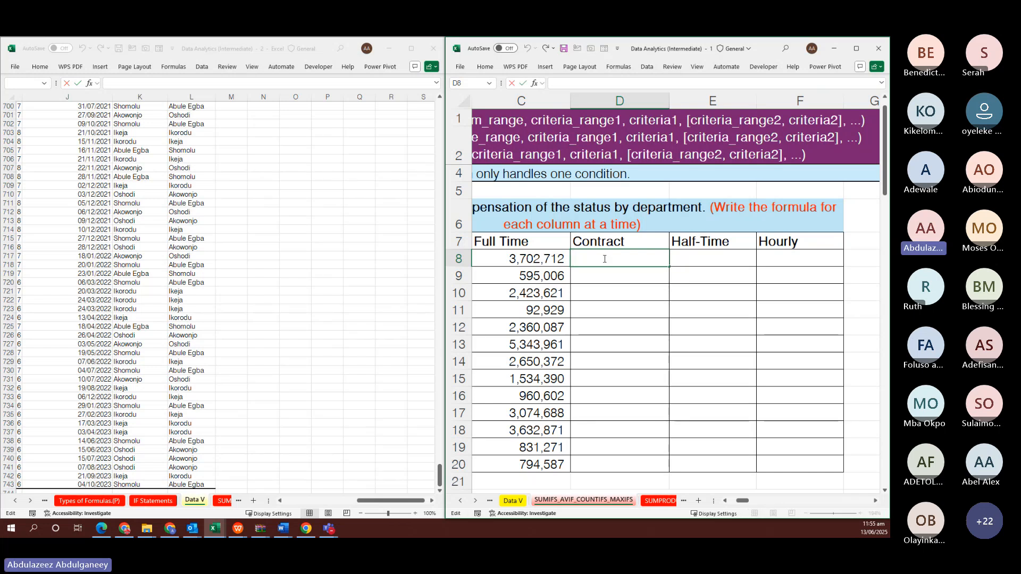
pyautogui.hotkey('ctrl', 'v')
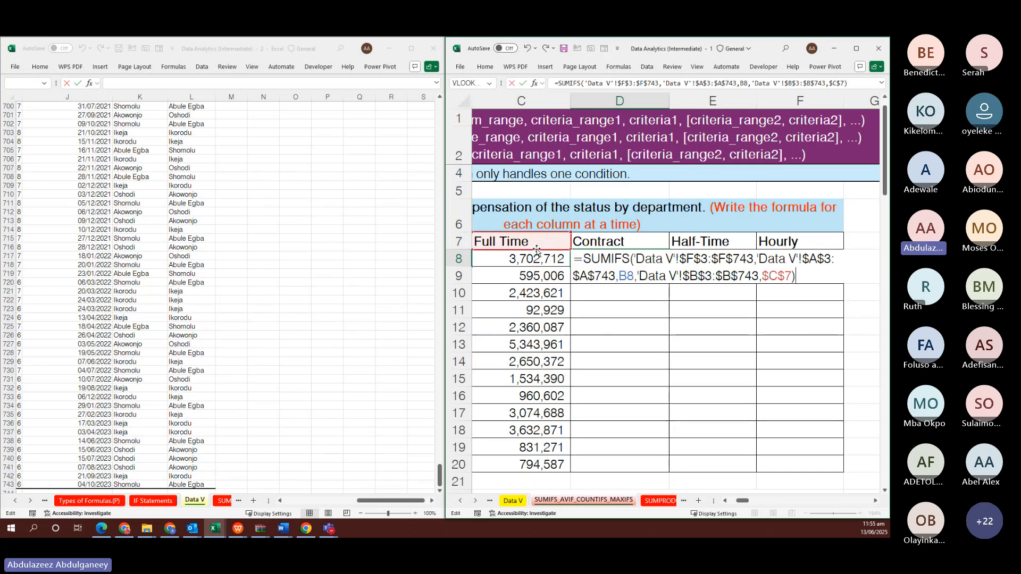
pyautogui.moveTo(537, 250); pyautogui.dragTo(581, 245)
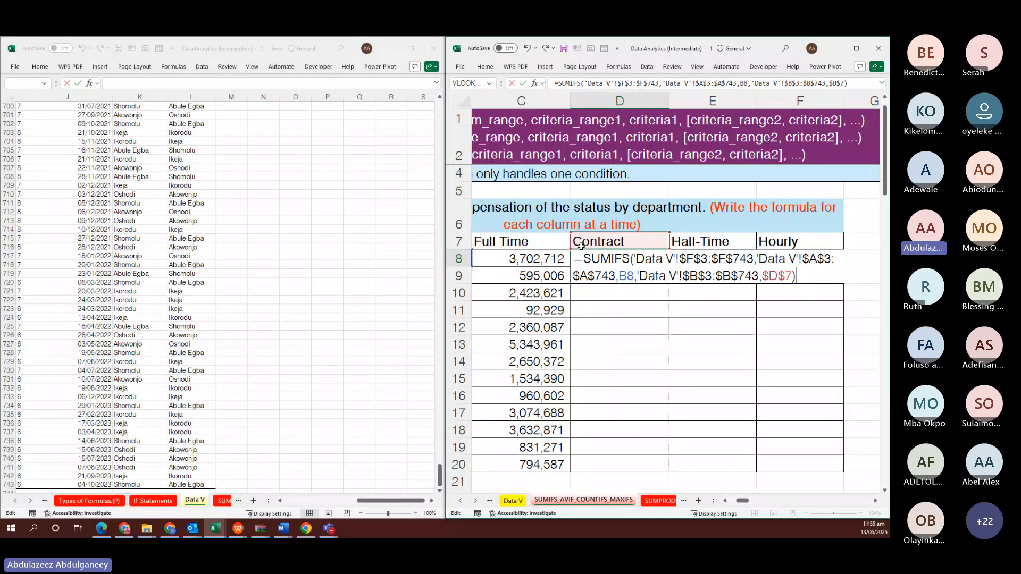
pyautogui.hotkey('ctrl', 'Return')
pyautogui.hotkey('shift', 'Down')
pyautogui.hotkey('shift', 'Down')
pyautogui.hotkey('shift', 'Down')
pyautogui.hotkey('shift', 'Down')
pyautogui.hotkey('shift', 'Down')
pyautogui.hotkey('shift', 'Down')
pyautogui.hotkey('shift', 'Down')
pyautogui.hotkey('shift', 'Down')
pyautogui.hotkey('shift', 'Down')
pyautogui.hotkey('shift', 'Down')
pyautogui.hotkey('shift', 'Down')
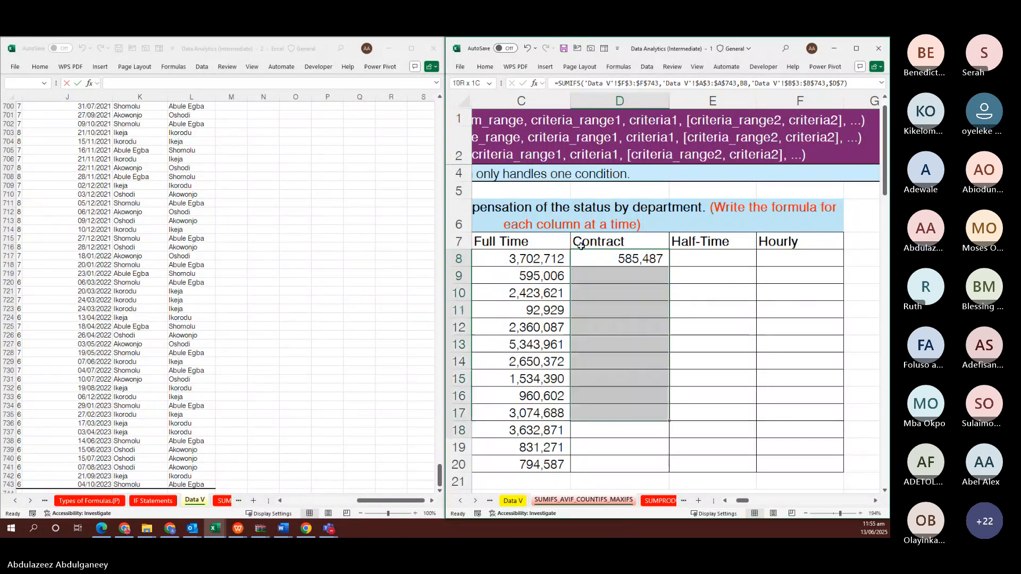
pyautogui.hotkey('shift', 'Down')
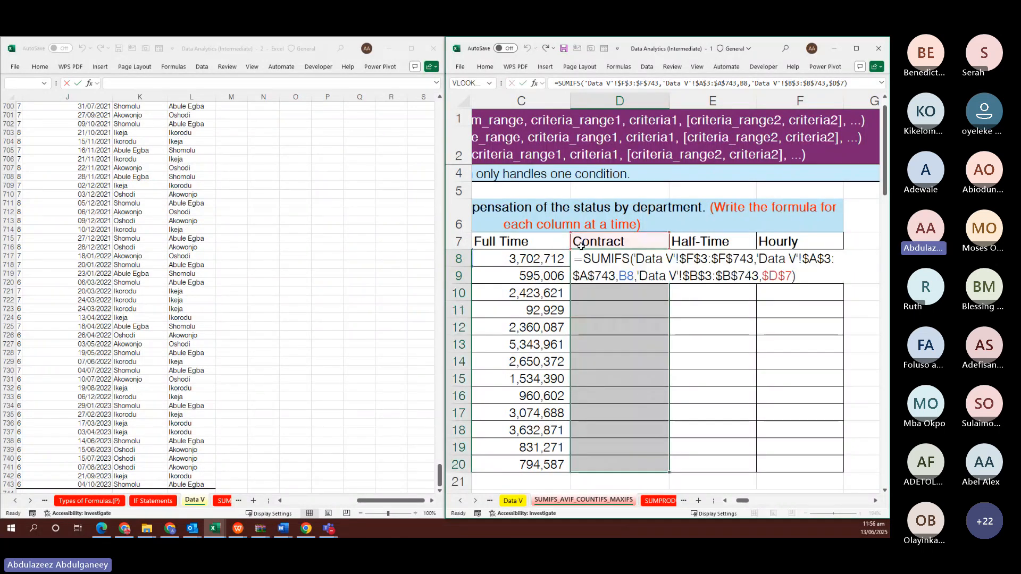
pyautogui.hotkey('ctrl', 'Return')
# Paste the SUMIFS into E8 using the Half-Time header as criterion and fill it down to row 20
pyautogui.press('Right')
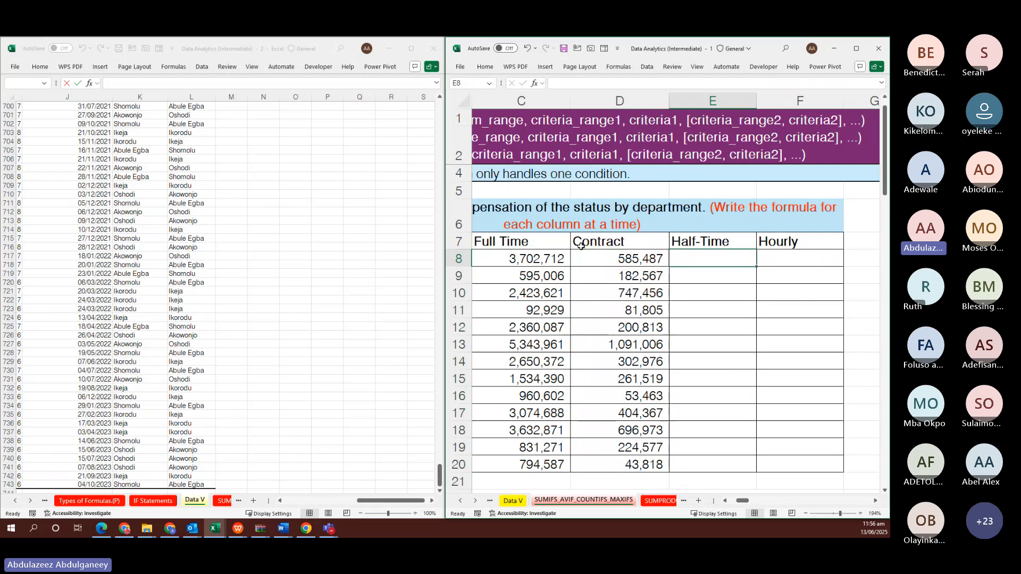
pyautogui.hotkey('ctrl', 'v')
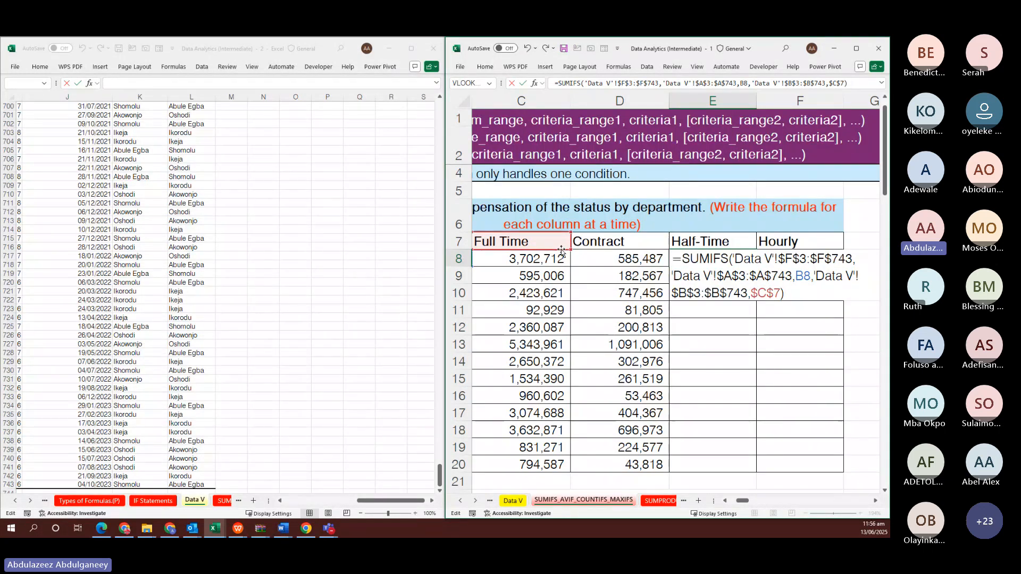
pyautogui.moveTo(559, 250); pyautogui.dragTo(688, 242)
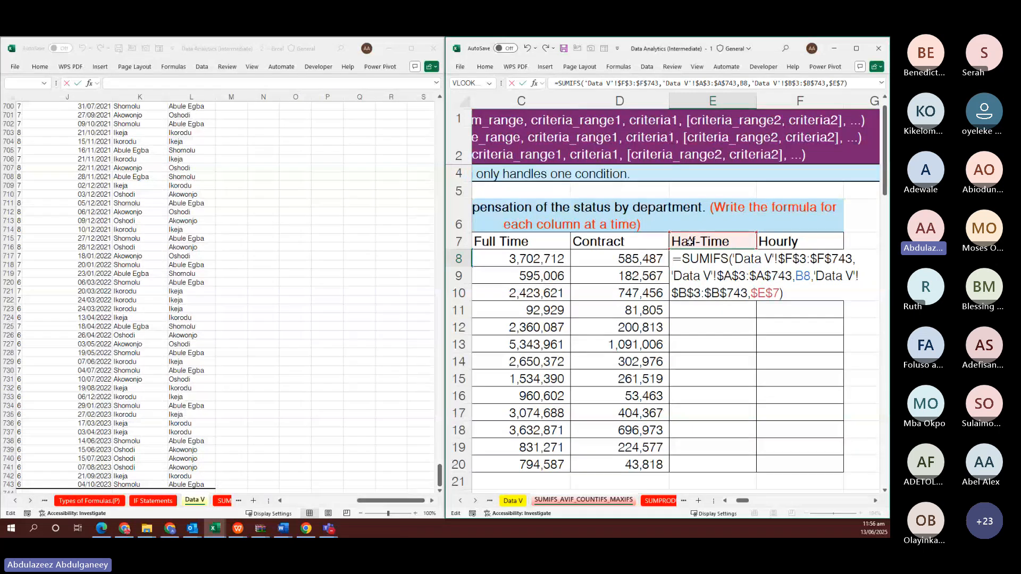
pyautogui.hotkey('ctrl', 'Return')
pyautogui.hotkey('shift', 'Down')
pyautogui.hotkey('shift', 'Down')
pyautogui.hotkey('shift', 'Down')
pyautogui.hotkey('shift', 'Down')
pyautogui.hotkey('shift', 'Down')
pyautogui.hotkey('shift', 'Down')
pyautogui.hotkey('shift', 'Down')
pyautogui.hotkey('shift', 'Down')
pyautogui.hotkey('shift', 'Down')
pyautogui.hotkey('shift', 'Down')
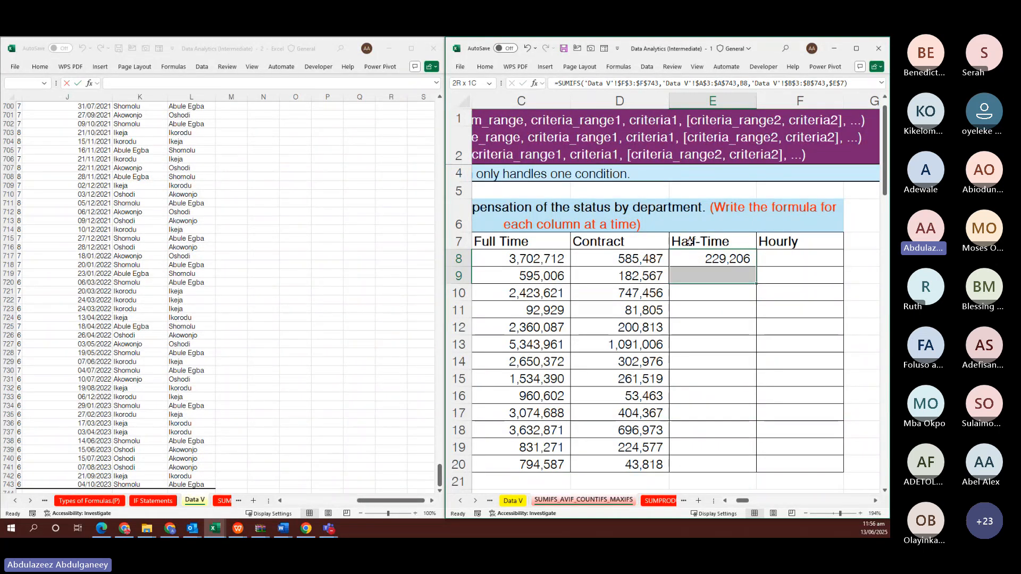
pyautogui.hotkey('shift', 'Down')
pyautogui.hotkey('shift', 'Down')
pyautogui.press('F2')
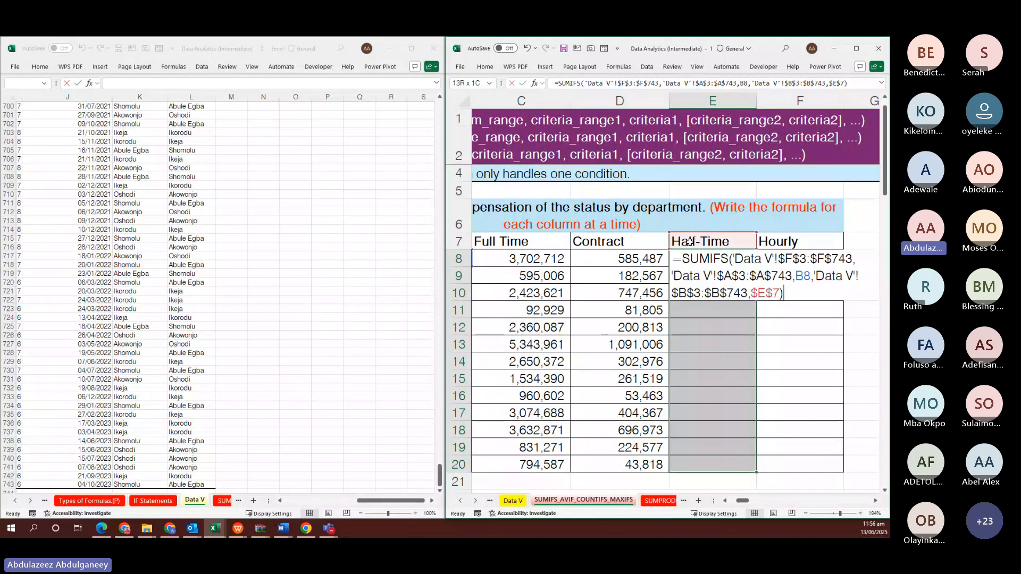
pyautogui.hotkey('ctrl', 'Return')
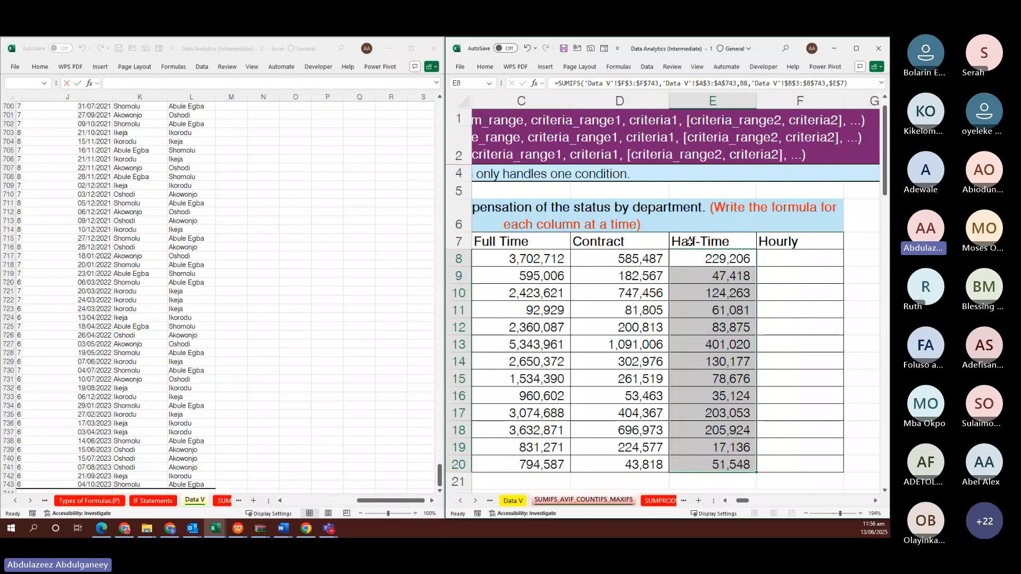
# Paste the SUMIFS into F8 using the Hourly header as criterion and fill it down to row 20
pyautogui.press('Right')
pyautogui.press('F2')
pyautogui.hotkey('ctrl', 'v')
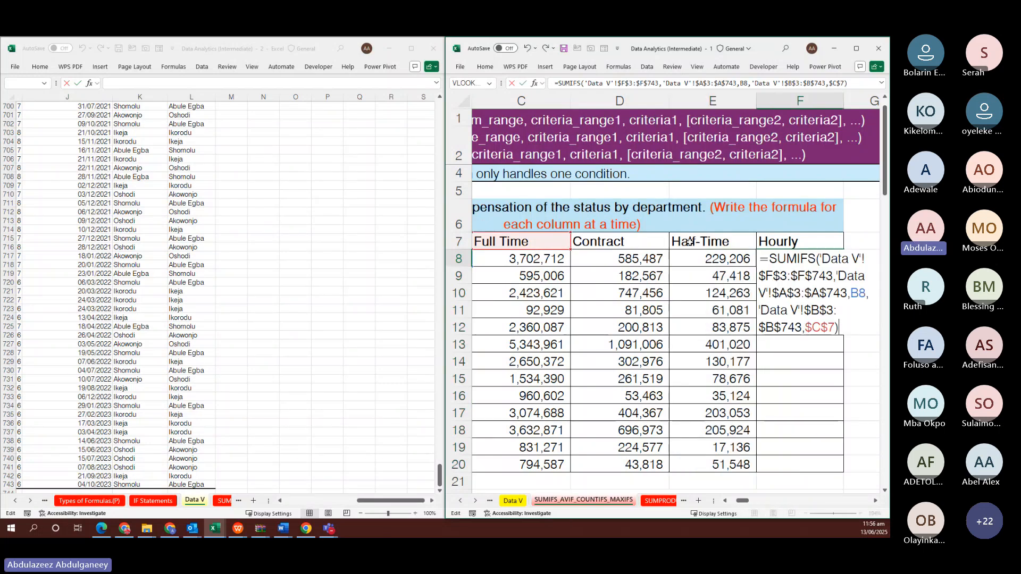
pyautogui.moveTo(549, 249); pyautogui.dragTo(761, 245)
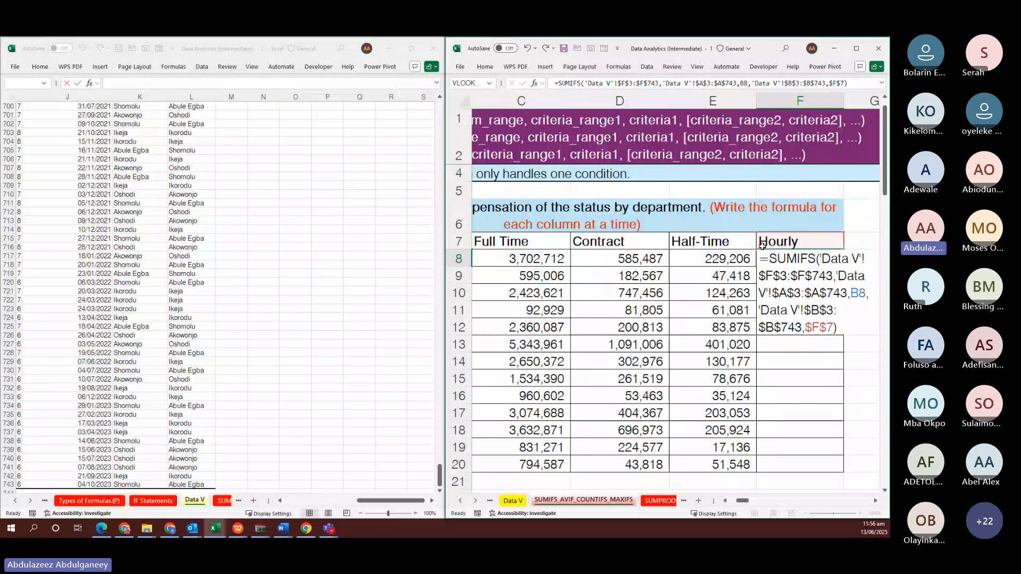
pyautogui.hotkey('ctrl', 'Return')
pyautogui.hotkey('shift', 'Down')
pyautogui.hotkey('shift', 'Down')
pyautogui.hotkey('shift', 'Down')
pyautogui.hotkey('shift', 'Down')
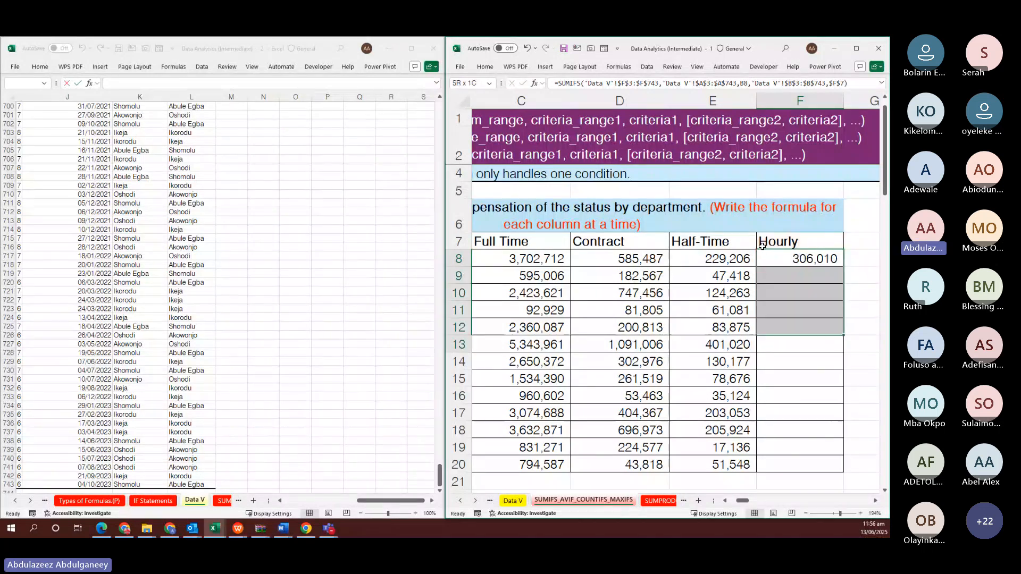
pyautogui.hotkey('shift', 'Down')
pyautogui.hotkey('shift', 'Down')
pyautogui.hotkey('shift', 'Down')
pyautogui.hotkey('shift', 'Down')
pyautogui.hotkey('shift', 'Down')
pyautogui.hotkey('shift', 'Down')
pyautogui.hotkey('shift', 'Down')
pyautogui.hotkey('shift', 'Down')
pyautogui.press('F2')
pyautogui.hotkey('ctrl', 'Return')
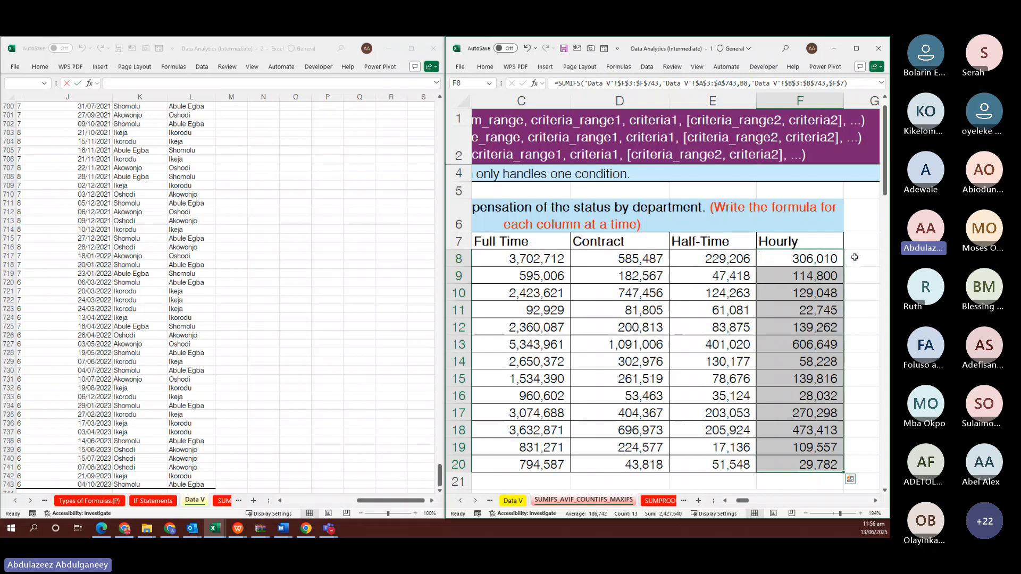
# Select the Hourly results from F8 down to the Training row
pyautogui.click(855, 257)
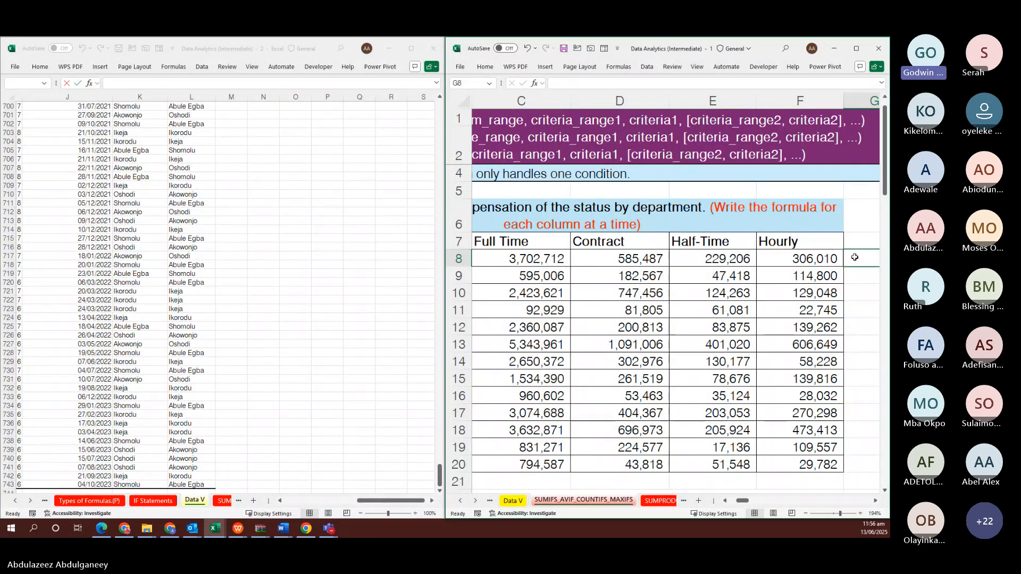
pyautogui.click(802, 258)
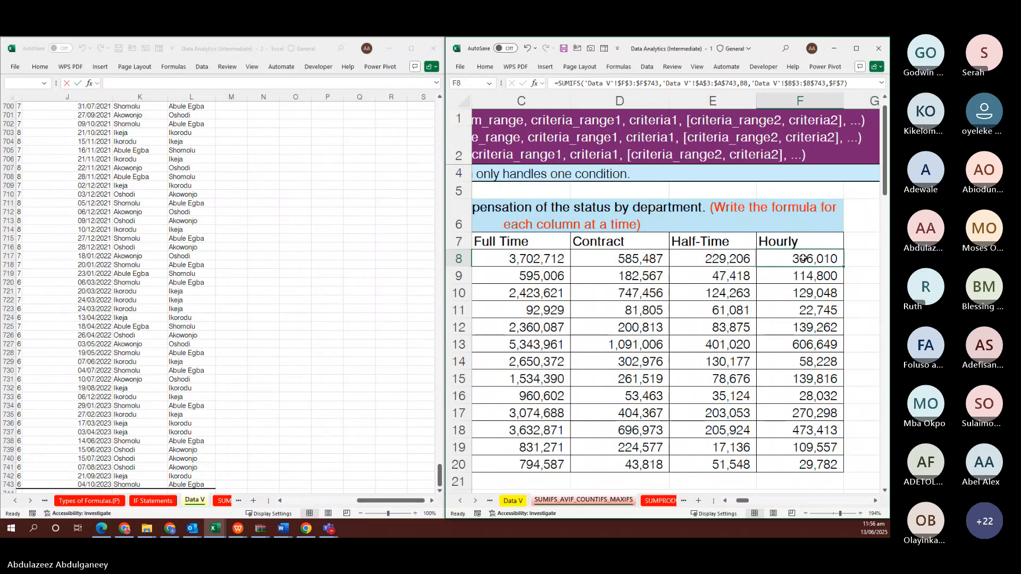
pyautogui.hotkey('ctrl', 'shift', 'Down')
# Clear the Hourly results again and bring the top of the Data V sheet into view
pyautogui.press('Delete')
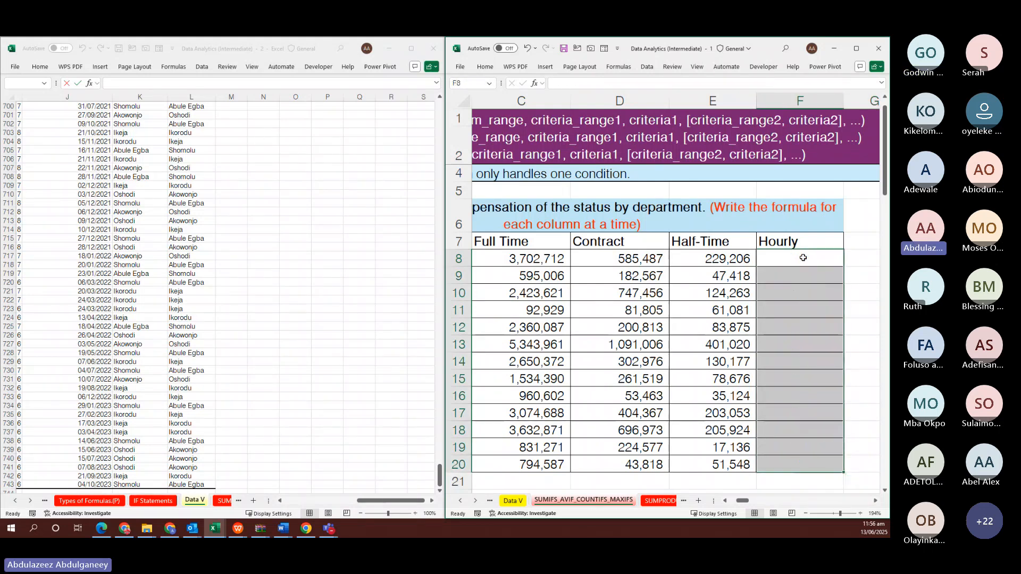
pyautogui.hotkey('alt', 'Tab')
pyautogui.scroll(10, 160, 197)
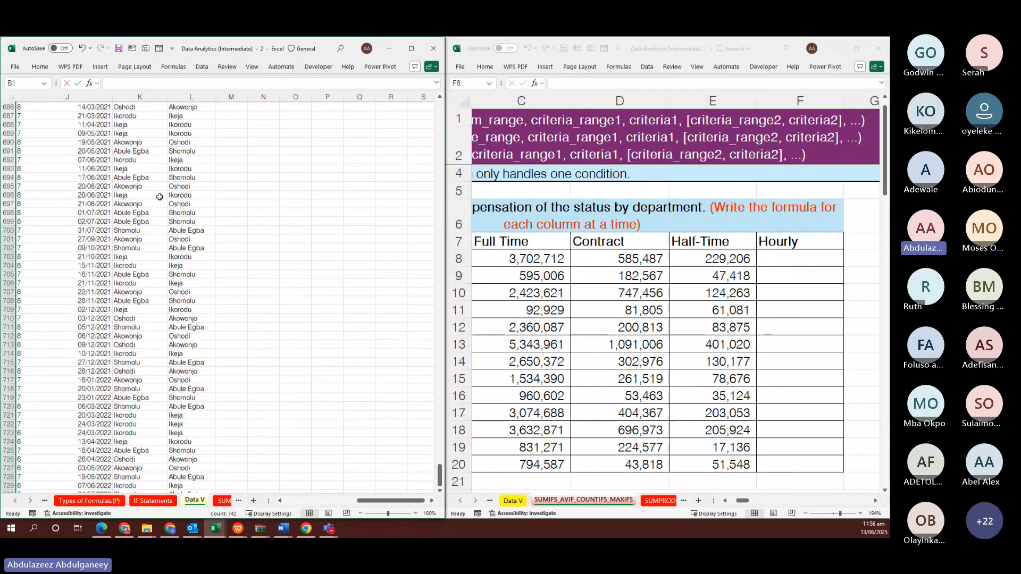
pyautogui.hscroll(-1, 160, 197)
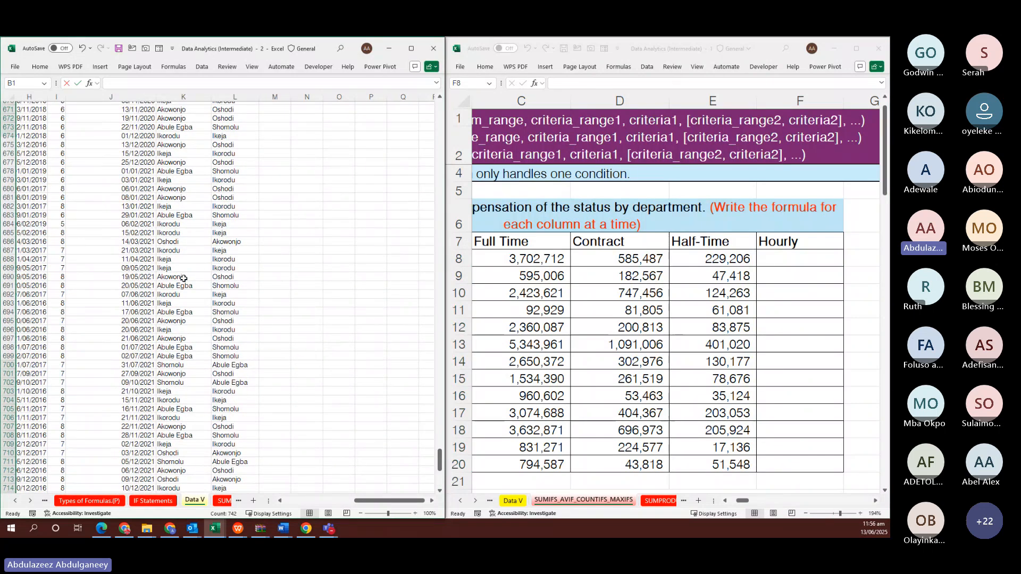
pyautogui.hscroll(-6, 183, 278)
pyautogui.scroll(15, 182, 247)
pyautogui.click(218, 251)
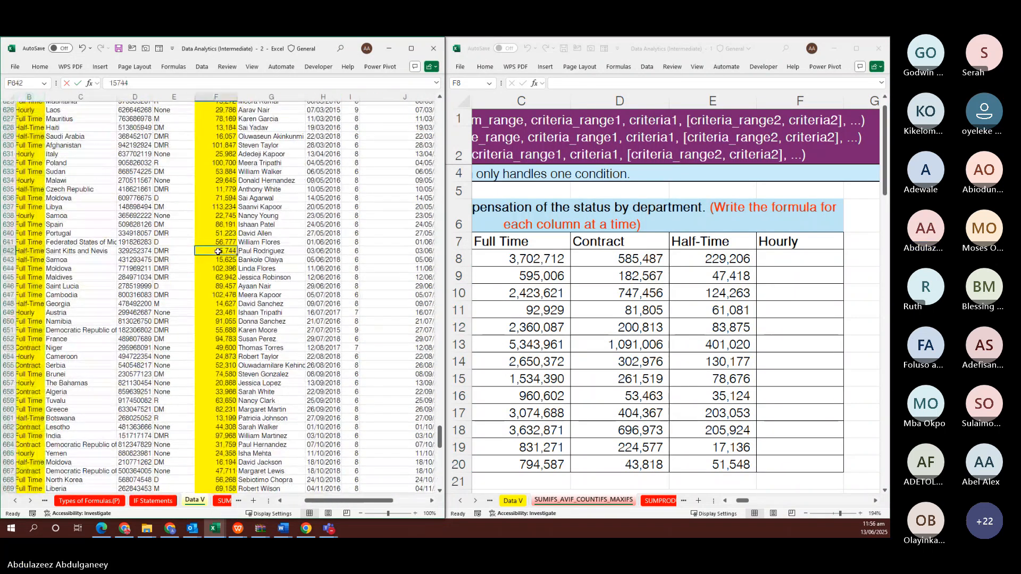
pyautogui.hotkey('ctrl', 'Up')
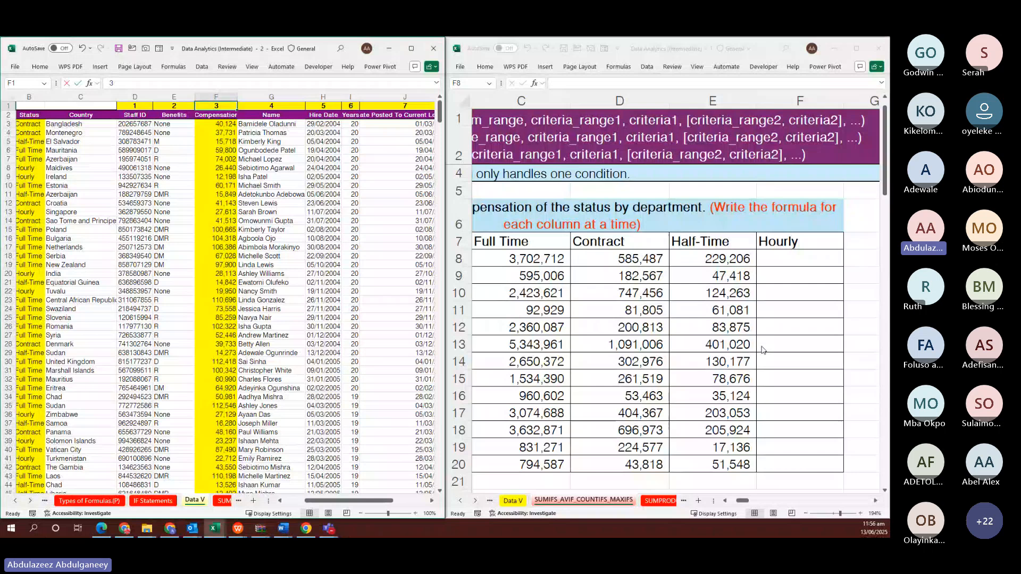
# Start =SUMIFS in F8 with the absolute sum range 'Data V'!$F$3:$F$743
pyautogui.click(788, 261)
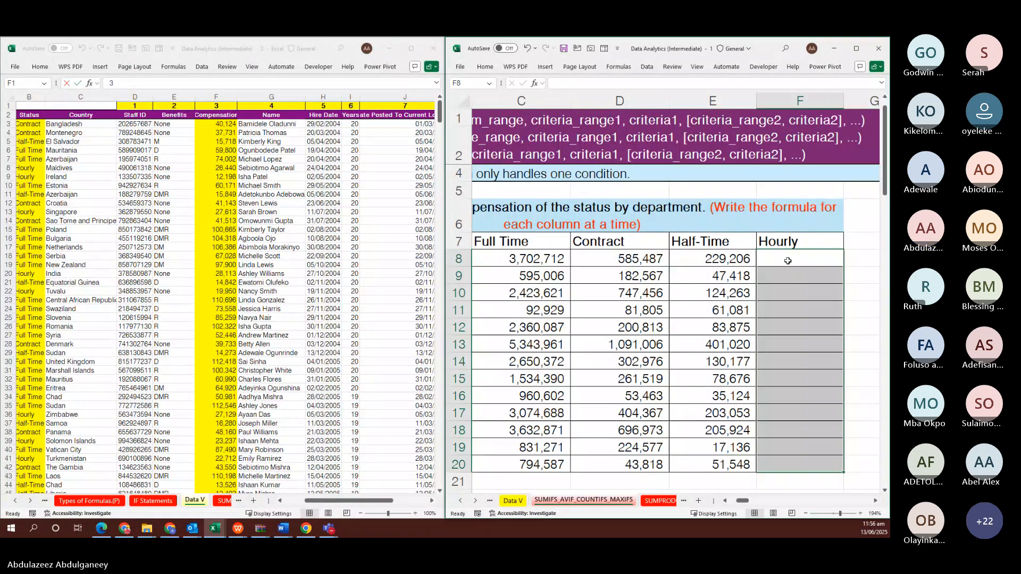
pyautogui.click(788, 261)
pyautogui.write('=SUM')
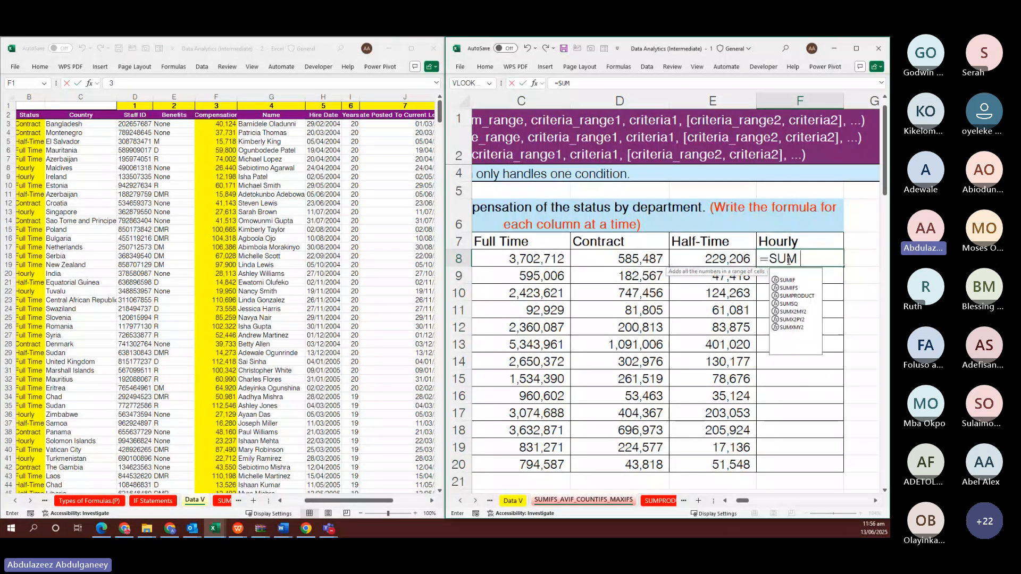
pyautogui.write('IFS(')
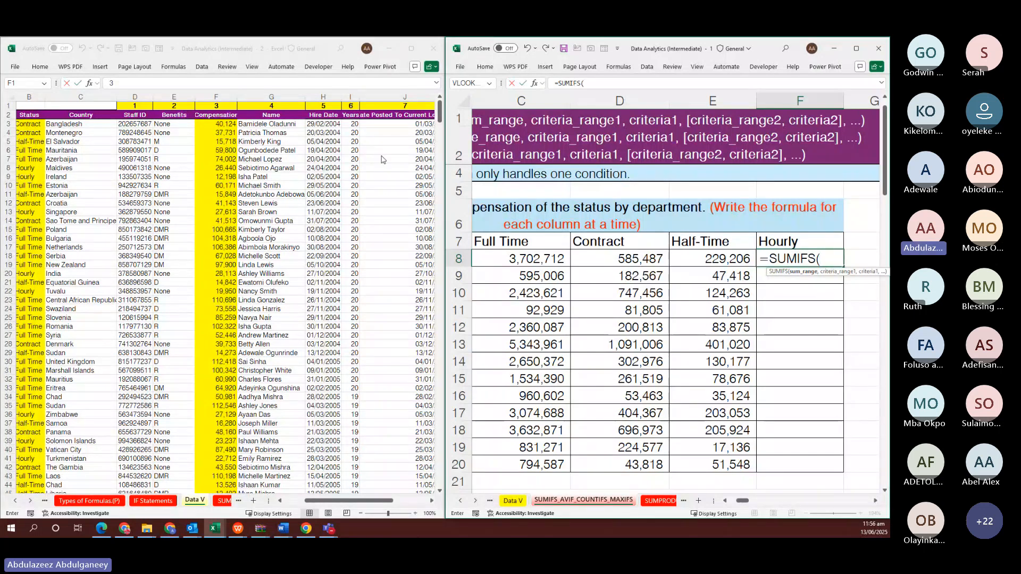
pyautogui.click(222, 123)
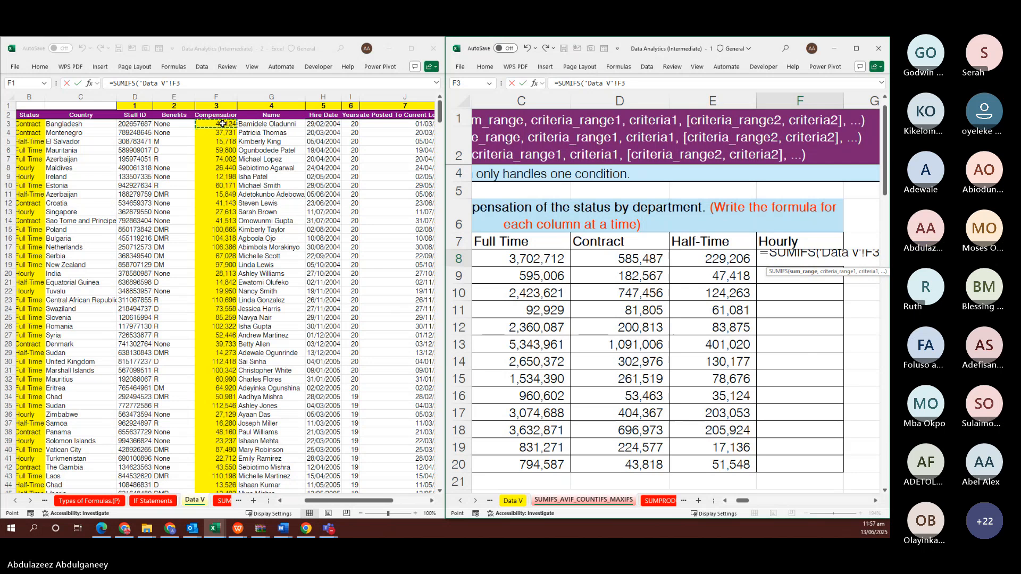
pyautogui.hotkey('ctrl', 'shift', 'Down')
pyautogui.press('F4')
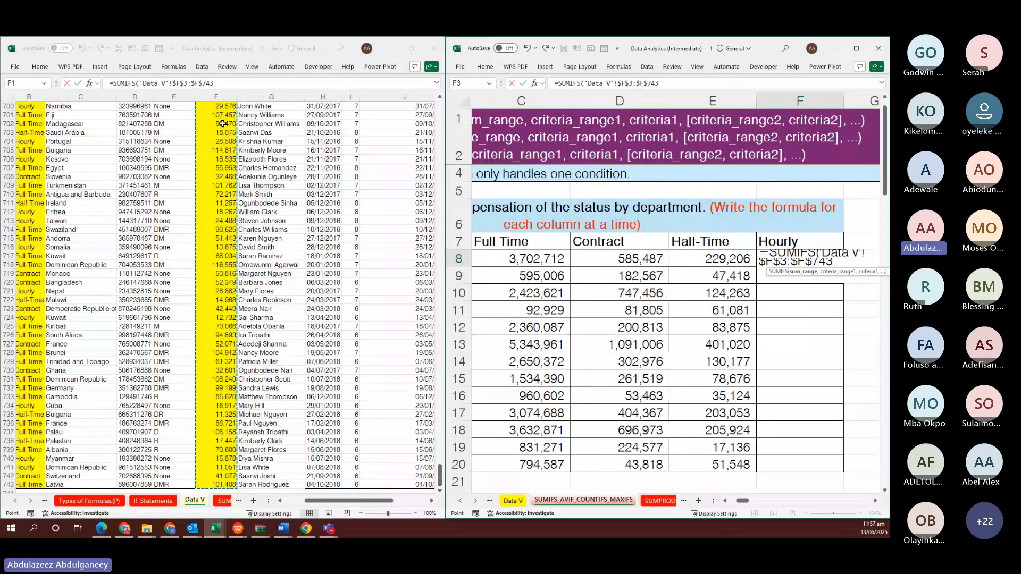
pyautogui.write(',')
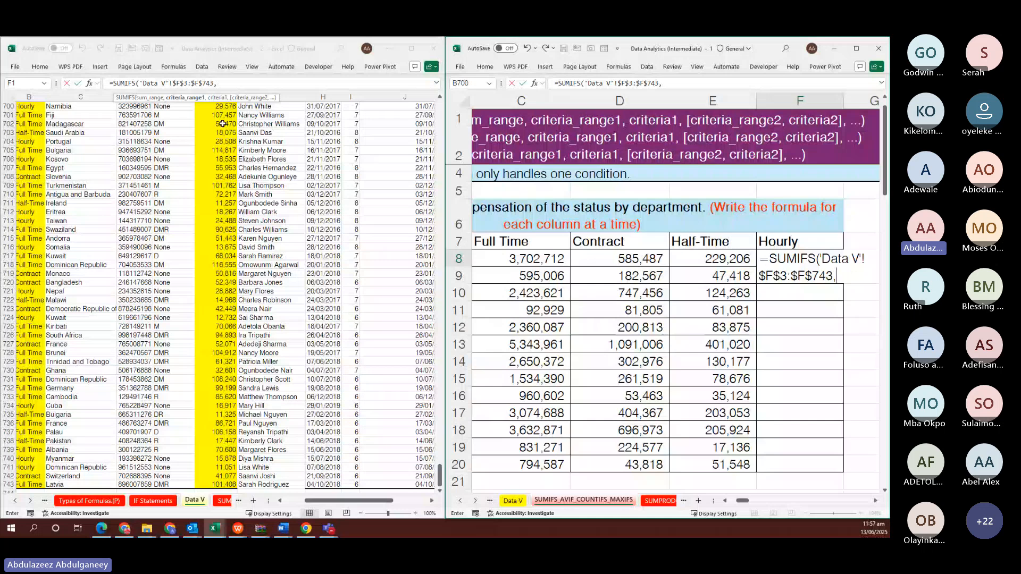
# Add the absolute department criteria range 'Data V'!$A$3:$A$743
pyautogui.hscroll(-2, 31, 157)
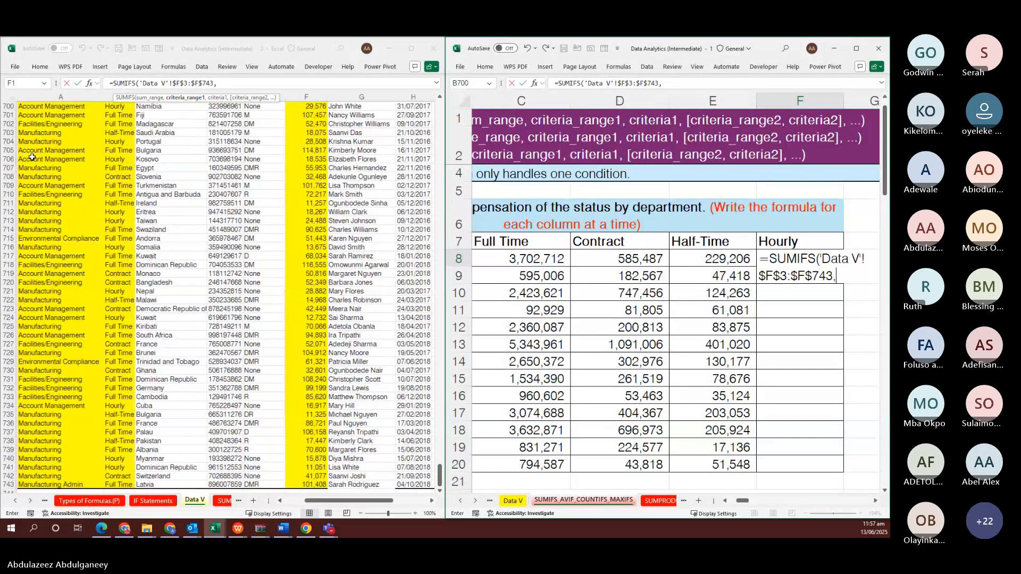
pyautogui.hotkey('ctrl', 'Home')
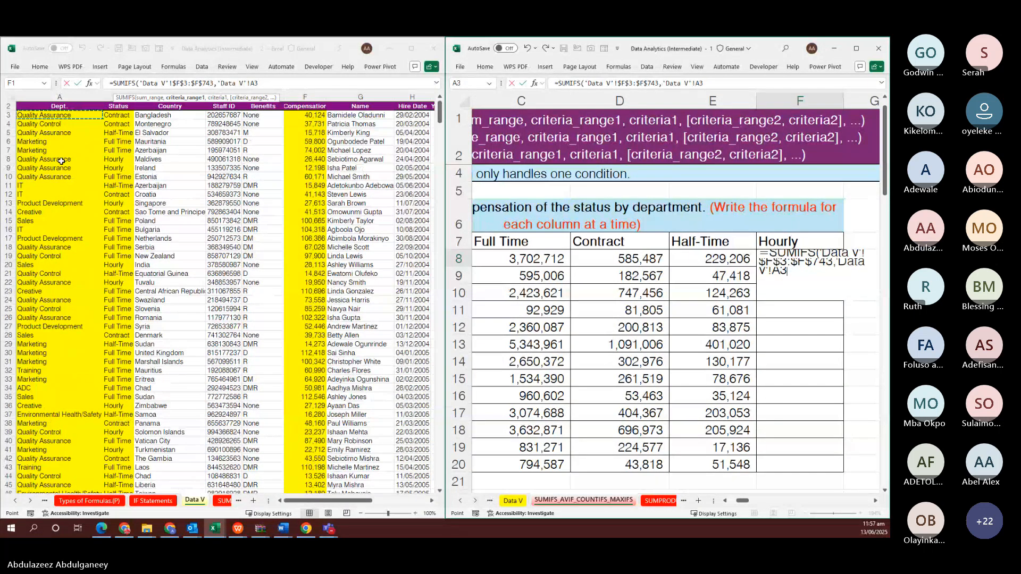
pyautogui.hotkey('ctrl', 'shift', 'Down')
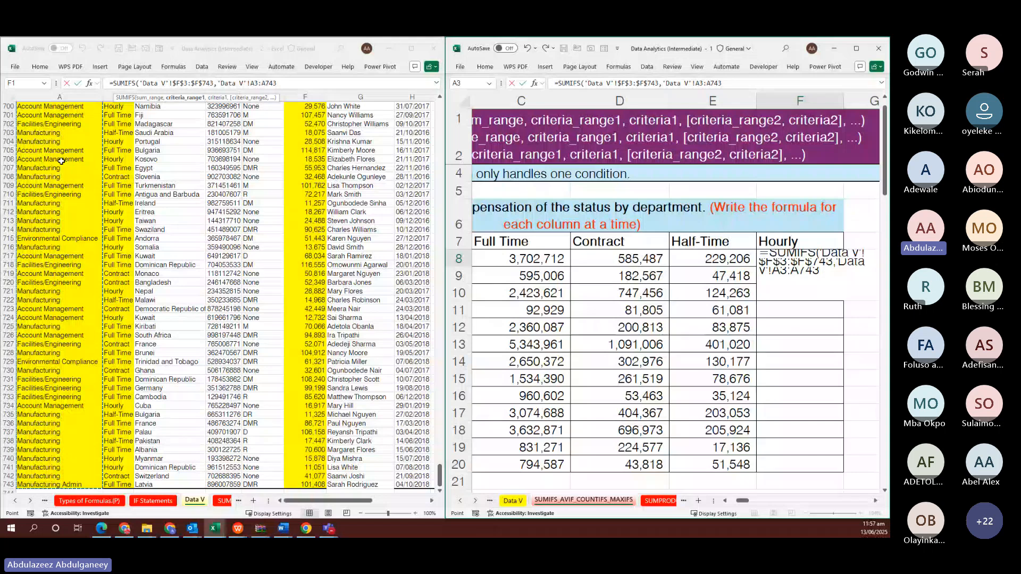
pyautogui.press('F4')
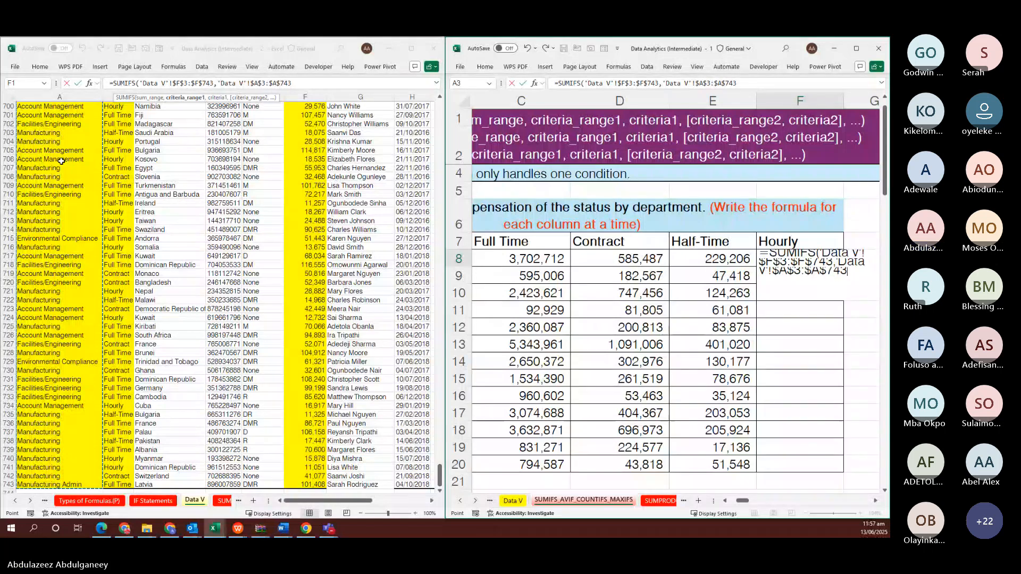
pyautogui.write(',')
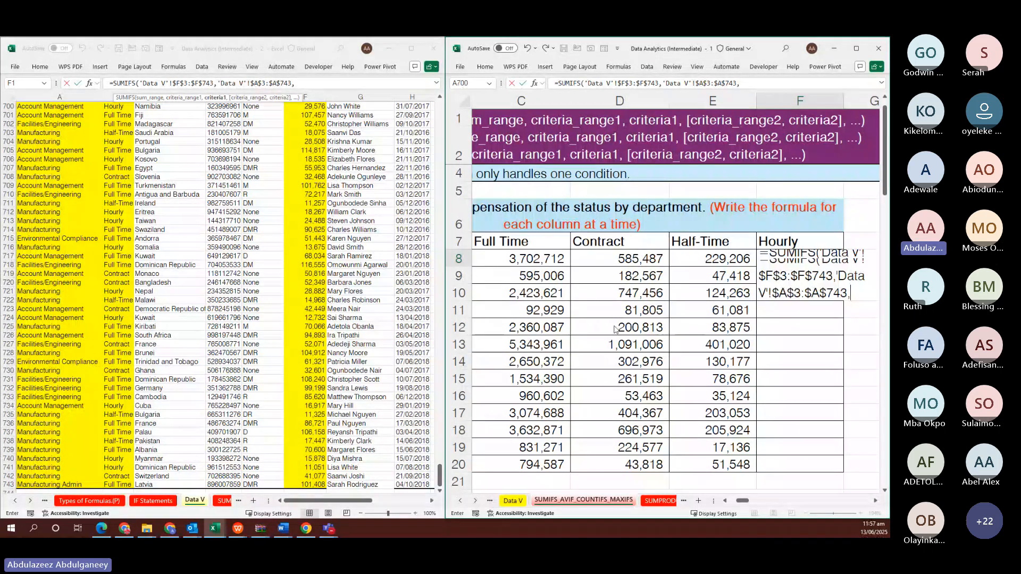
# Add B8 as the department criterion and 'Data V'!$B$3:$B$743 as the status range
pyautogui.click(568, 316)
pyautogui.hscroll(-3, 569, 316)
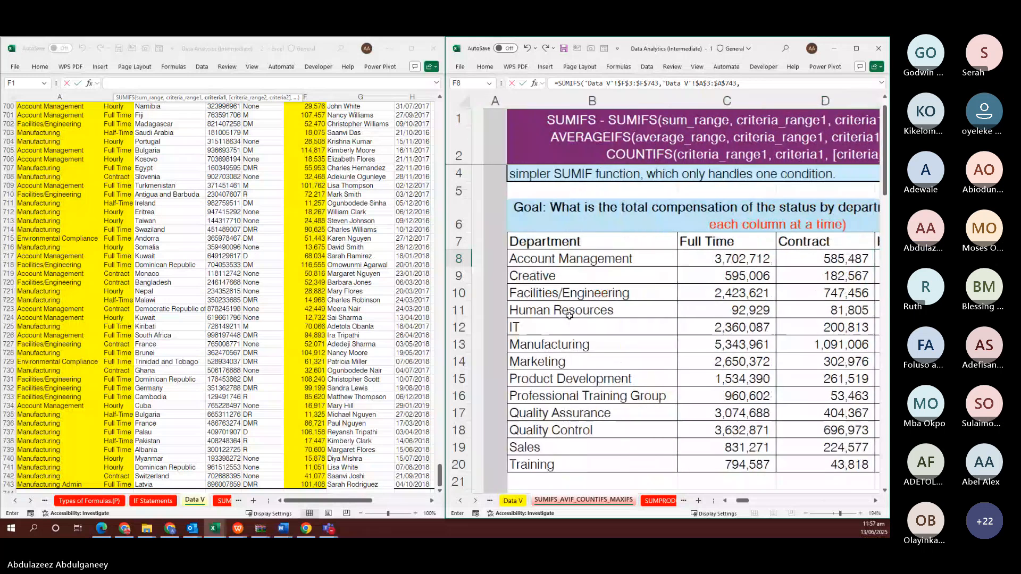
pyautogui.hscroll(2, 569, 316)
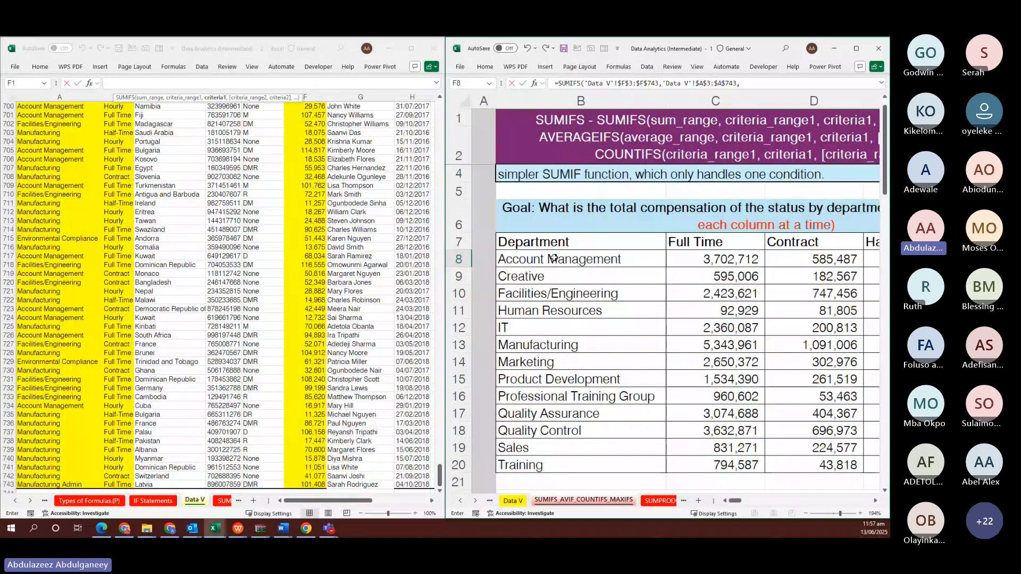
pyautogui.click(554, 257)
pyautogui.write(',')
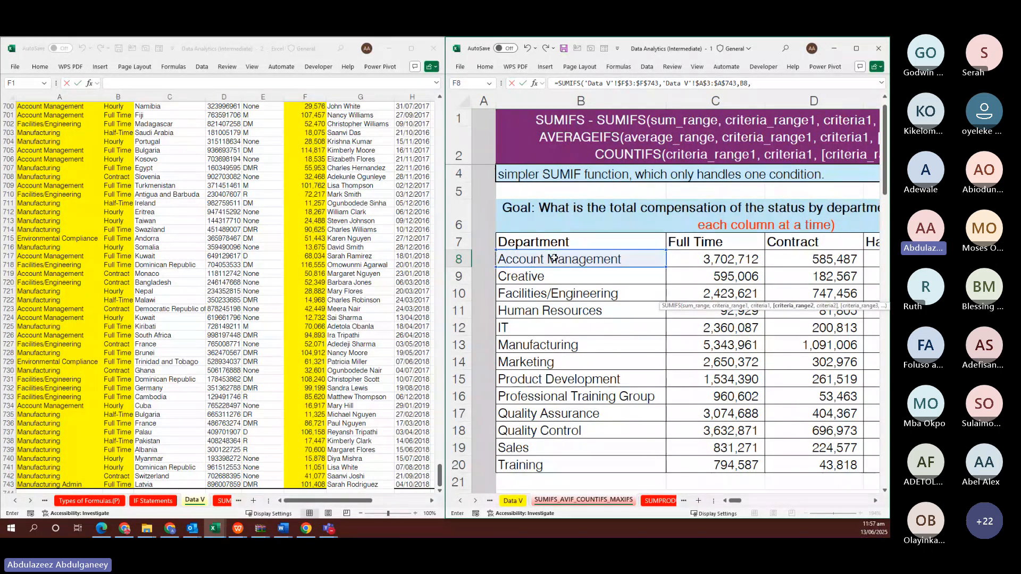
pyautogui.click(115, 184)
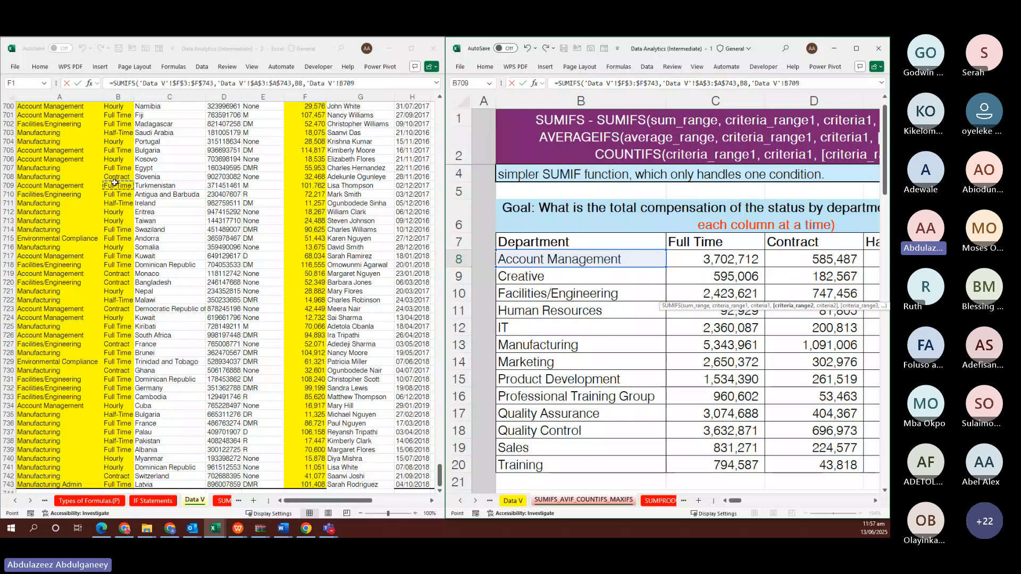
pyautogui.hotkey('ctrl', 'space')
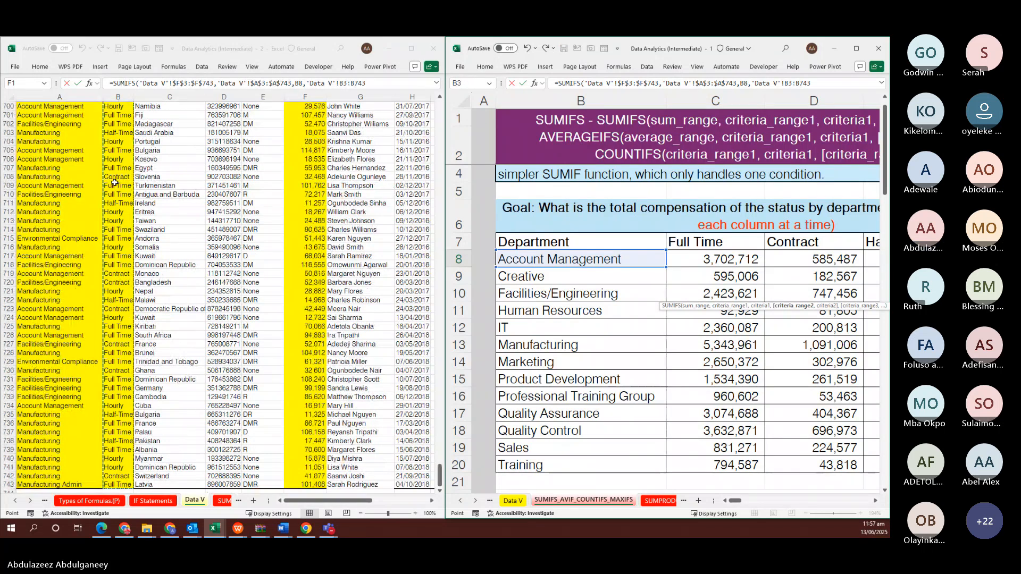
pyautogui.press('F4')
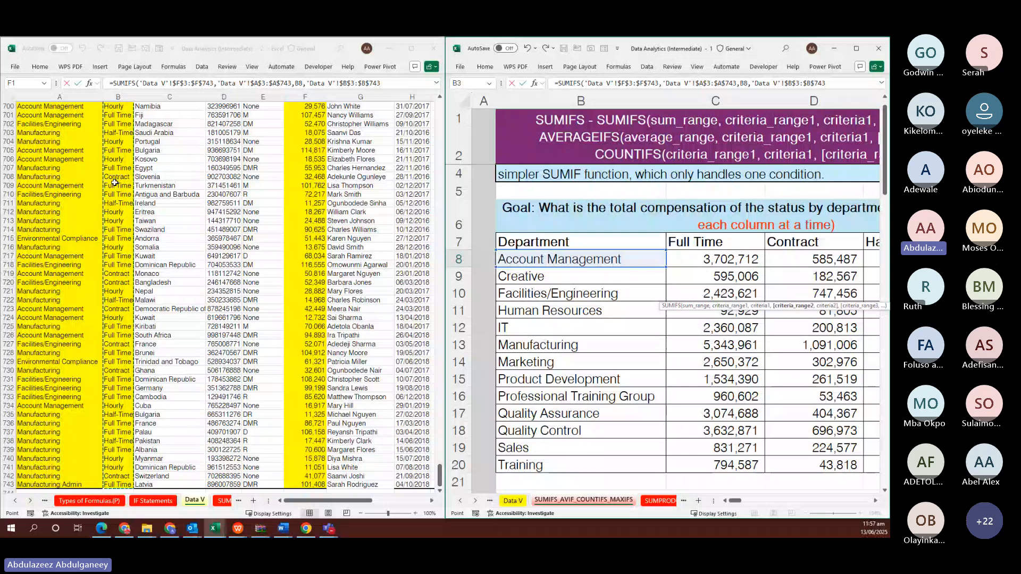
pyautogui.write(',')
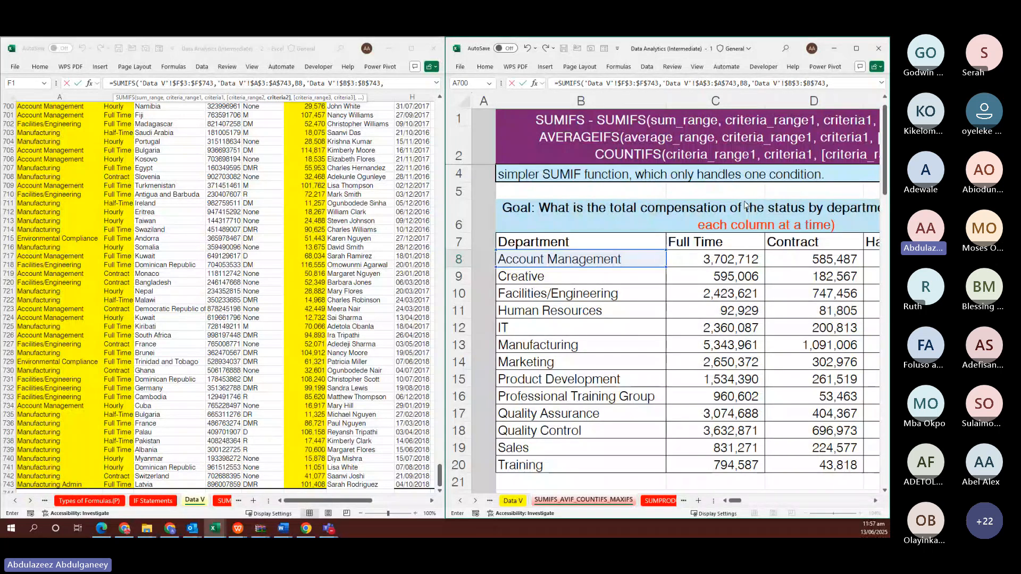
# Use $F$7 as the status criterion, commit, and fill the formula down F8:F20
pyautogui.click(745, 293)
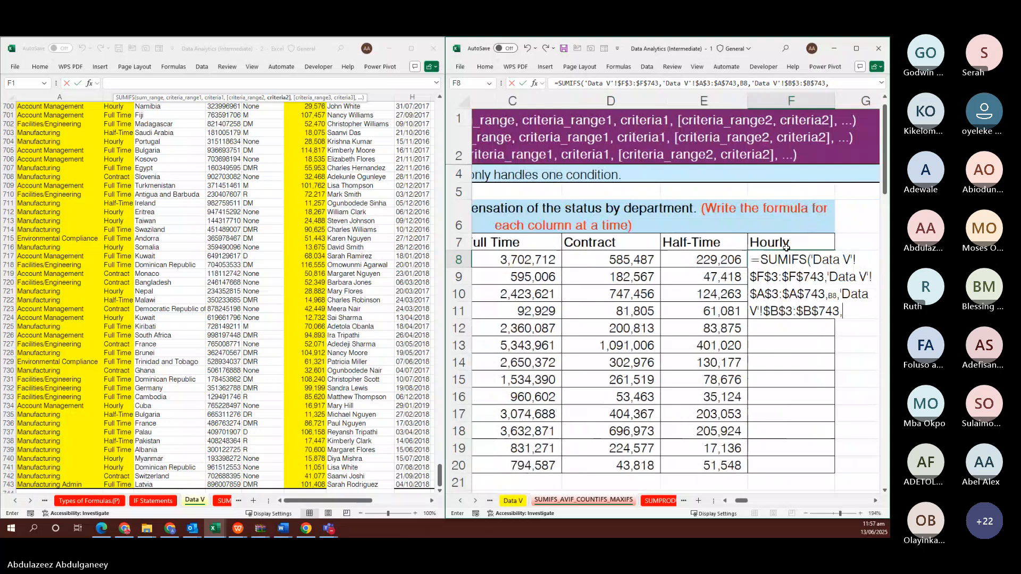
pyautogui.click(787, 242)
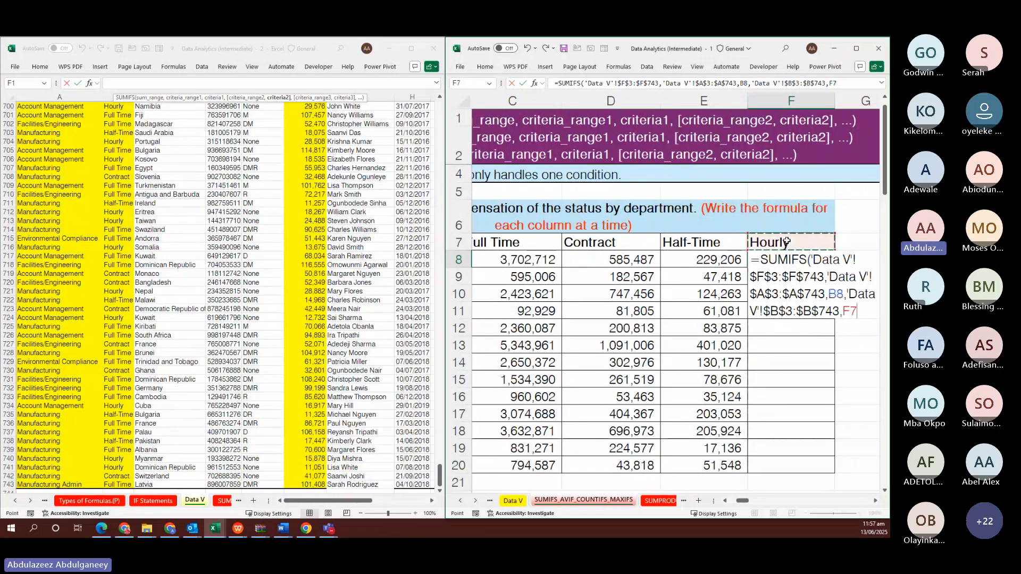
pyautogui.press('F4')
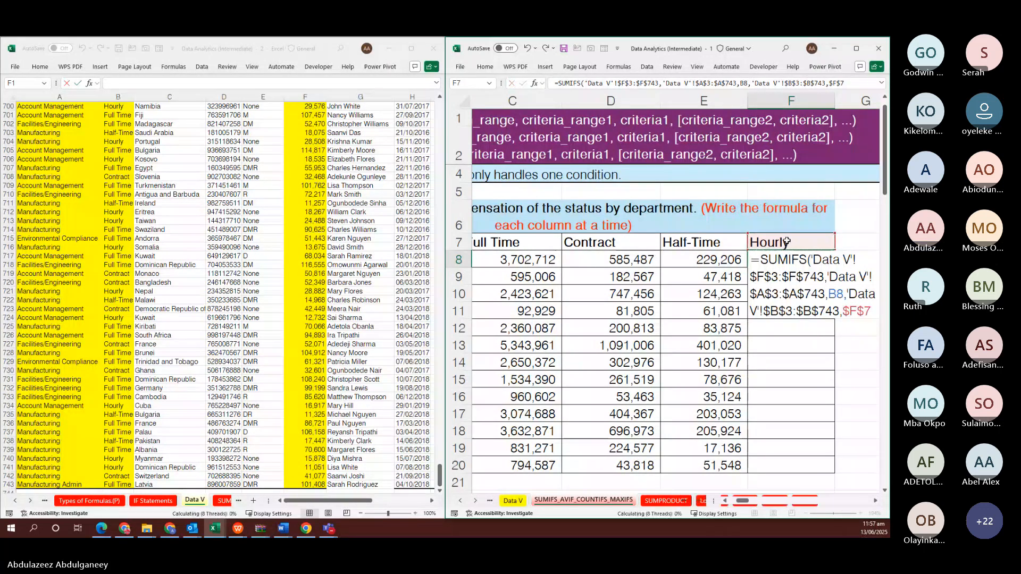
pyautogui.hotkey('ctrl', 'Return')
pyautogui.hotkey('shift', 'Down')
pyautogui.hotkey('shift', 'Down')
pyautogui.hotkey('shift', 'Down')
pyautogui.hotkey('shift', 'Down')
pyautogui.hotkey('shift', 'Down')
pyautogui.hotkey('shift', 'Down')
pyautogui.hotkey('shift', 'Down')
pyautogui.hotkey('shift', 'Down')
pyautogui.hotkey('shift', 'Down')
pyautogui.hotkey('shift', 'Down')
pyautogui.hotkey('shift', 'Down')
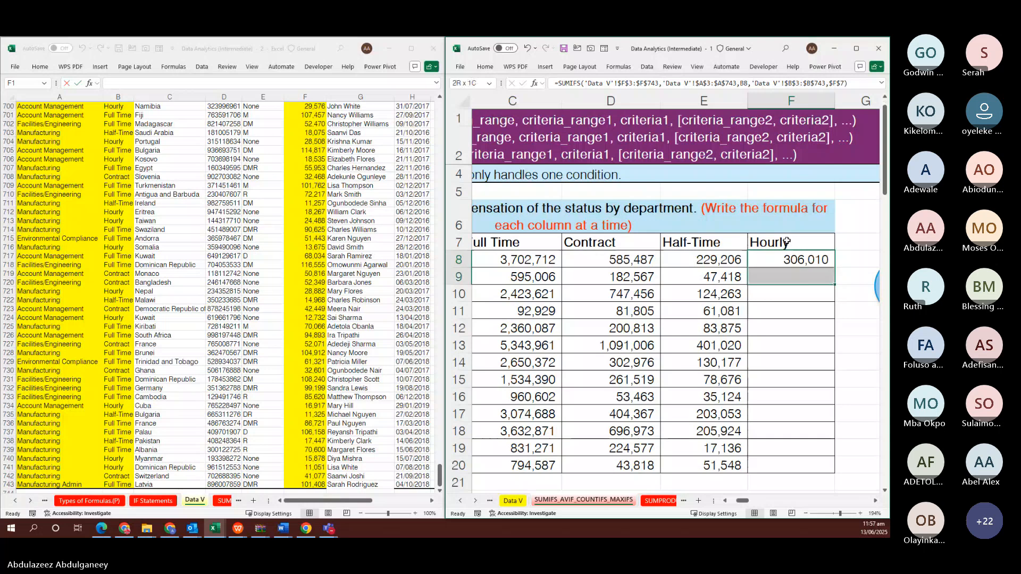
pyautogui.hotkey('shift', 'Down')
pyautogui.press('F2')
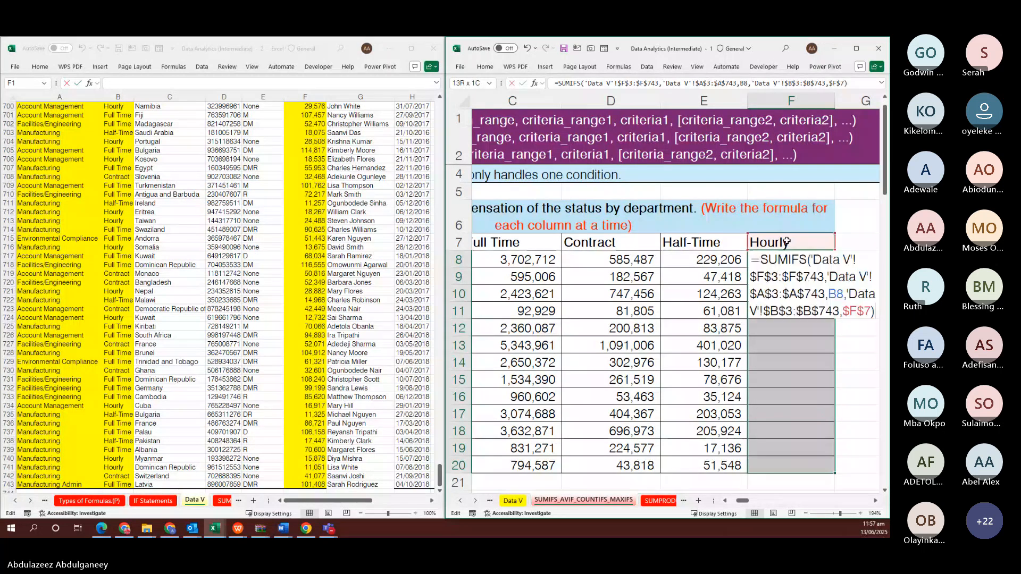
pyautogui.hotkey('ctrl', 'Return')
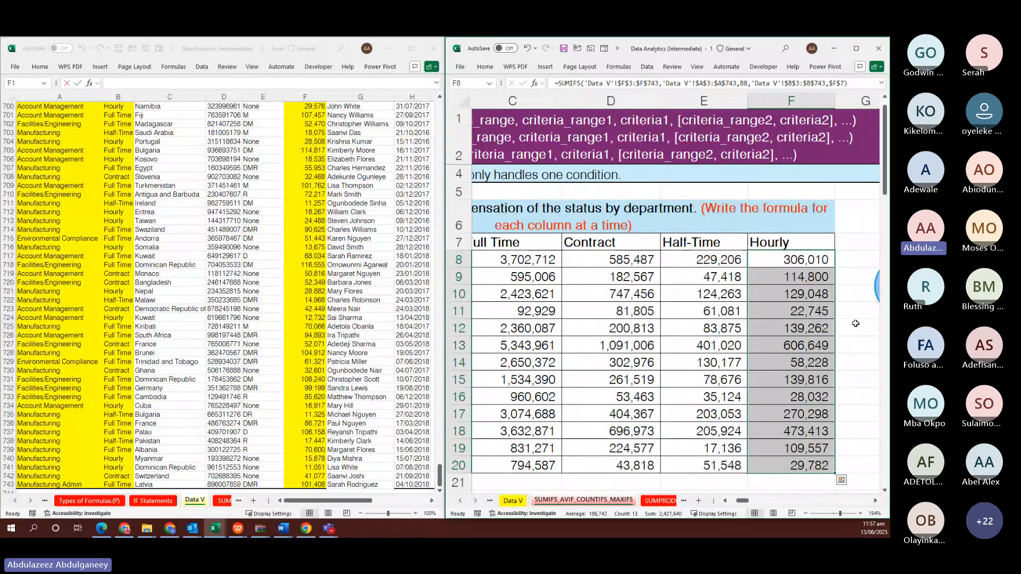
# Look over the AVERAGEIFS table below, then return to the completed SUMIFS compensation table and its formula notes
pyautogui.click(856, 357)
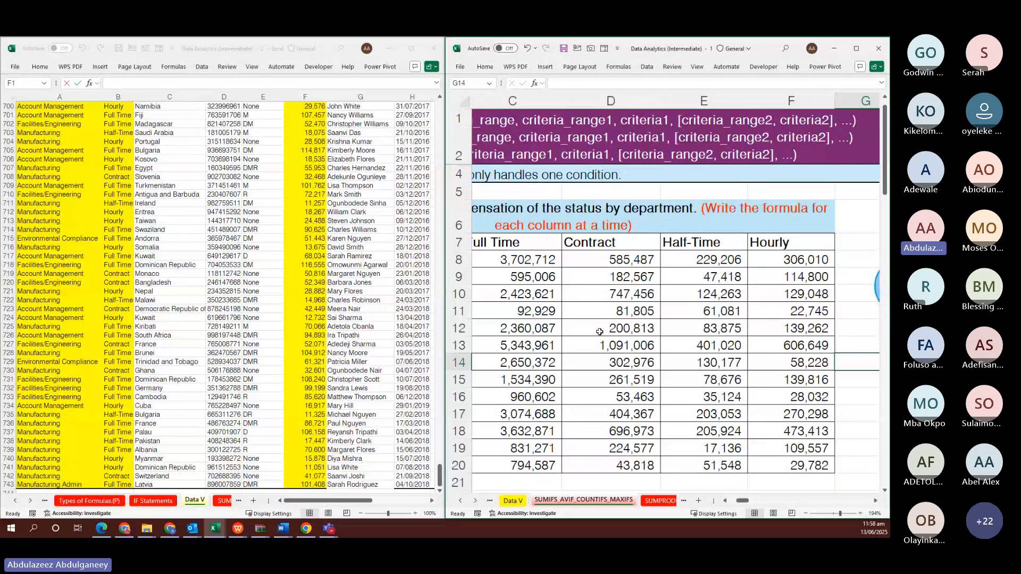
pyautogui.scroll(-2, 599, 331)
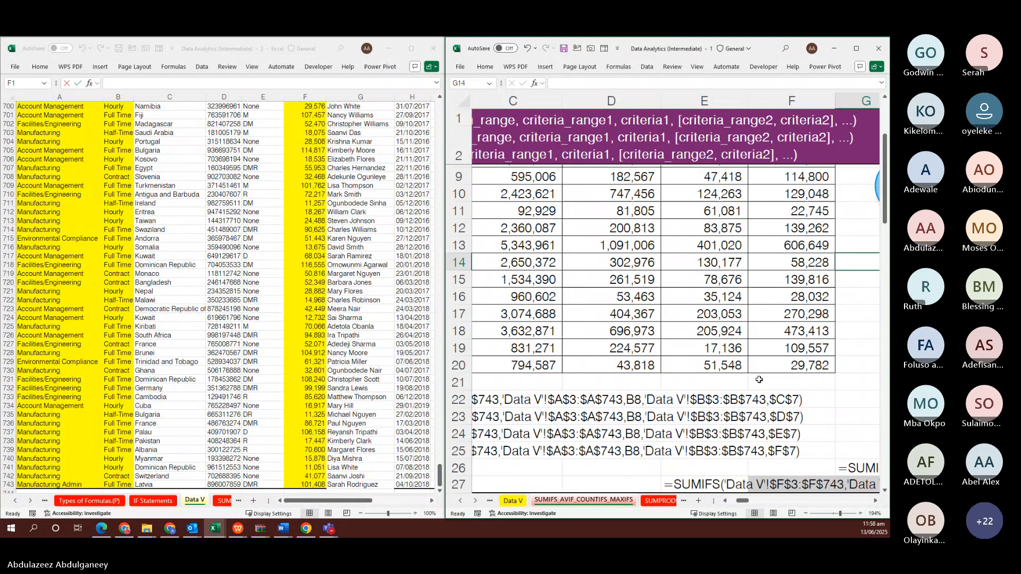
pyautogui.scroll(-1, 758, 379)
pyautogui.scroll(-3, 758, 380)
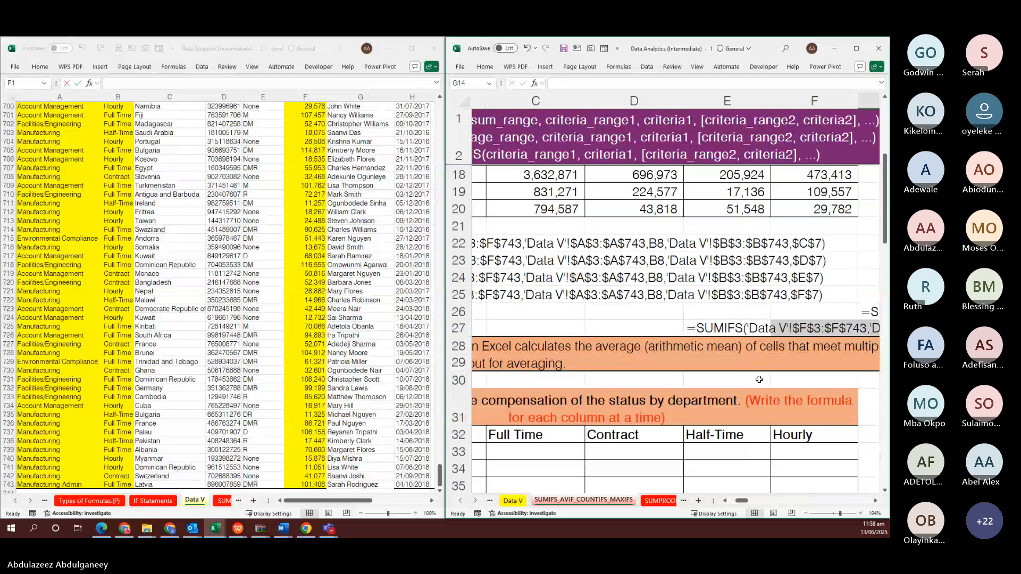
pyautogui.scroll(-2, 758, 379)
pyautogui.scroll(-3, 607, 267)
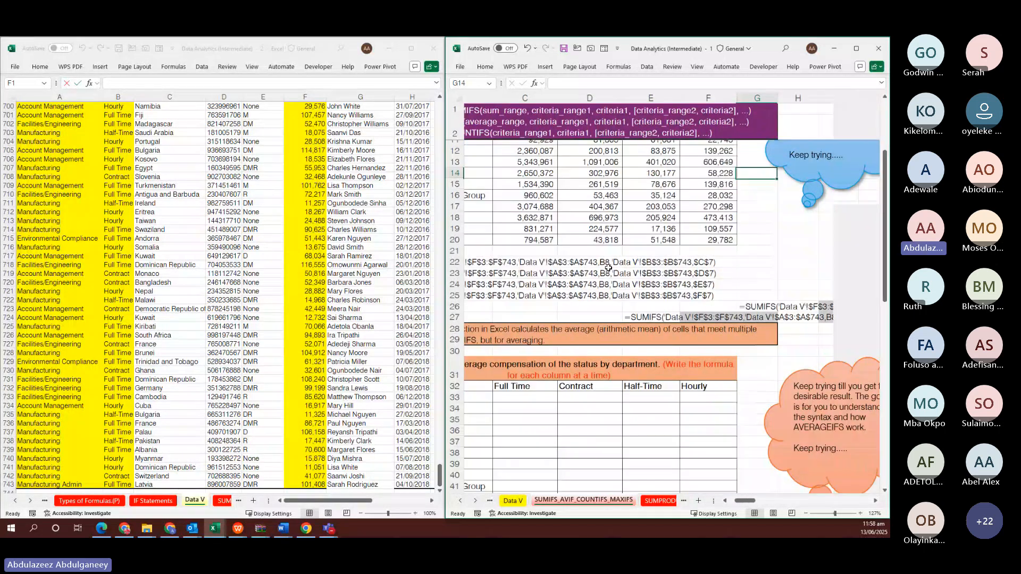
pyautogui.hscroll(-3, 608, 268)
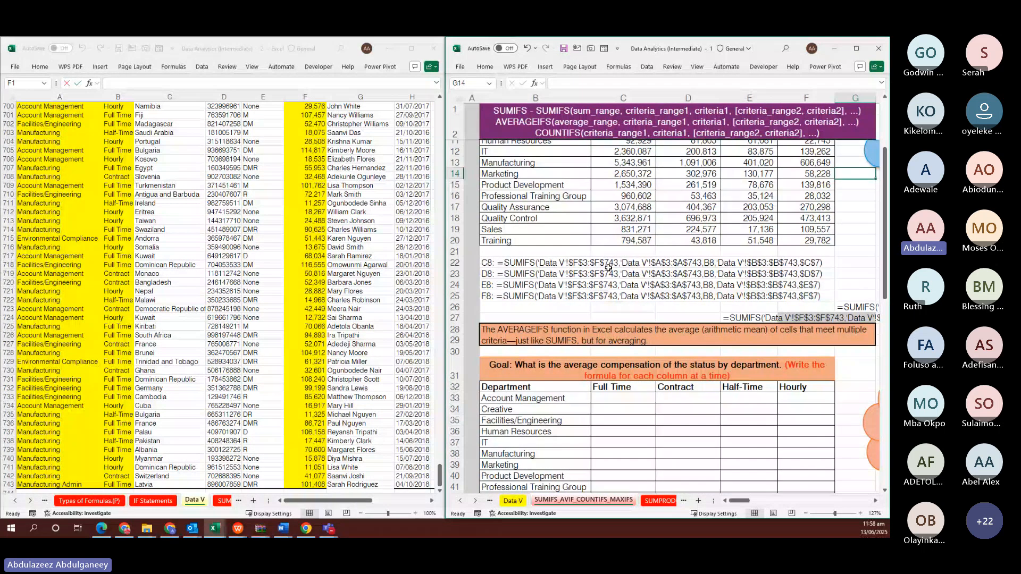
pyautogui.scroll(-2, 607, 268)
pyautogui.scroll(-3, 607, 267)
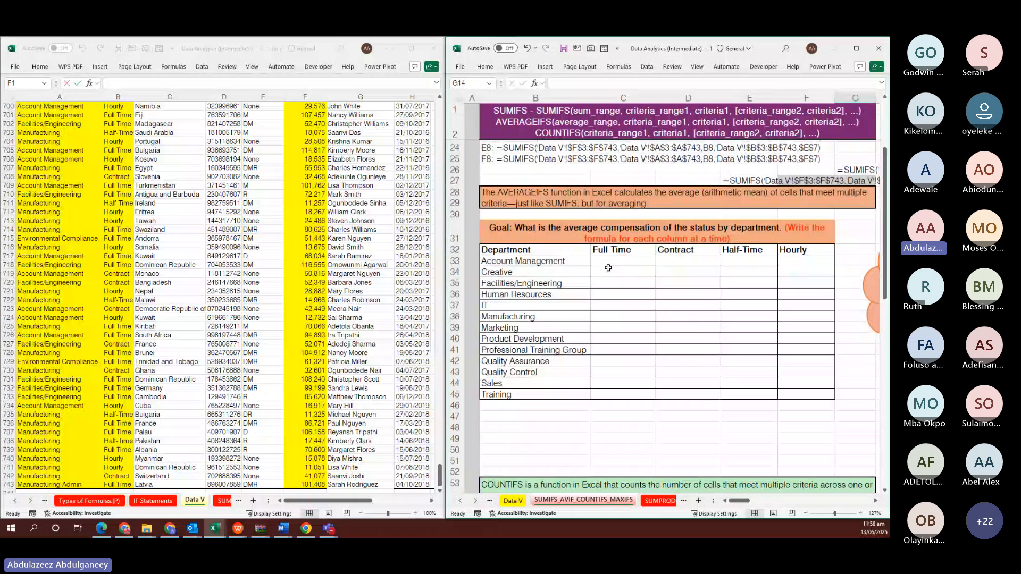
pyautogui.scroll(2, 608, 268)
pyautogui.click(608, 267)
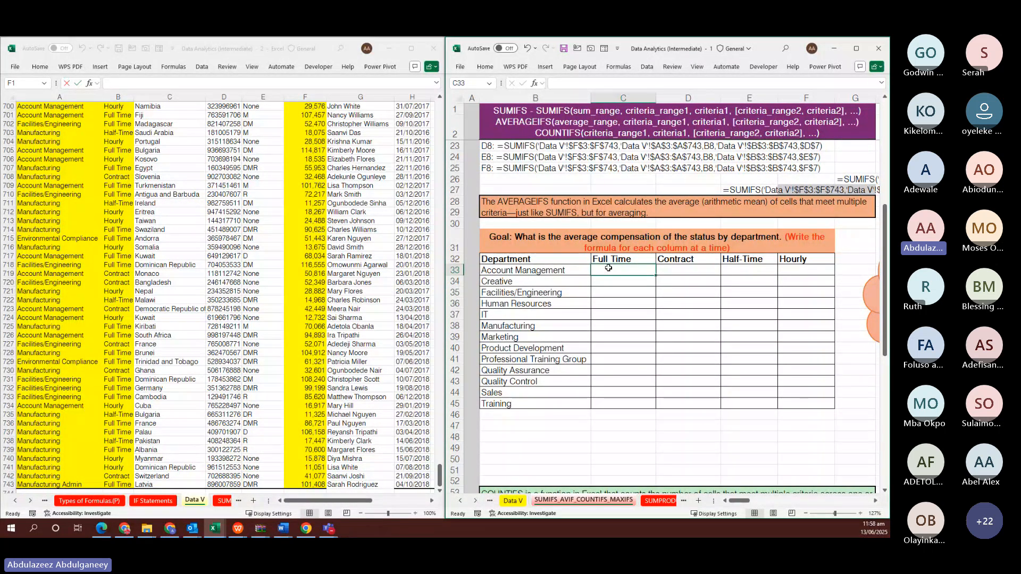
pyautogui.scroll(1, 608, 267)
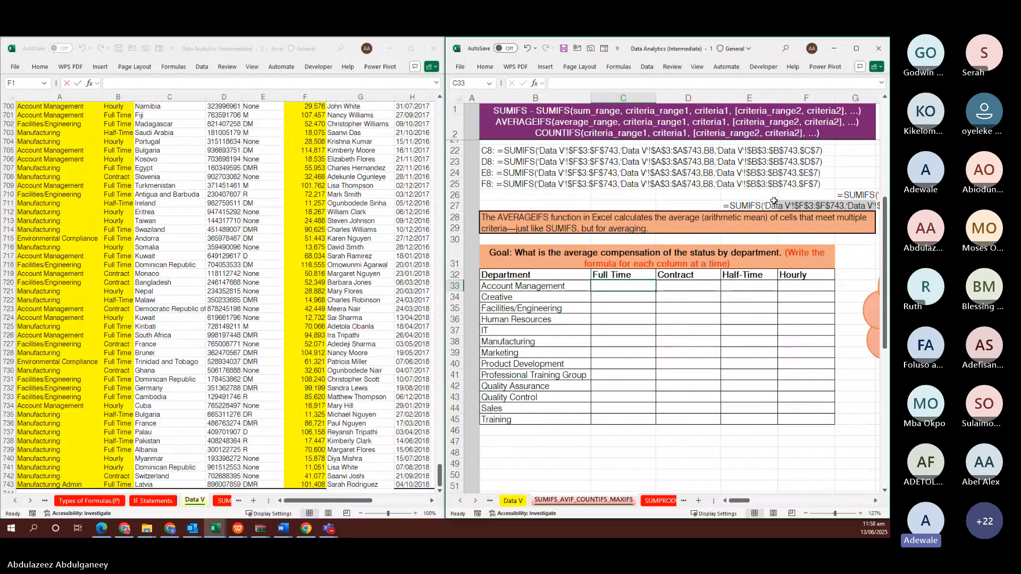
pyautogui.scroll(5, 647, 301)
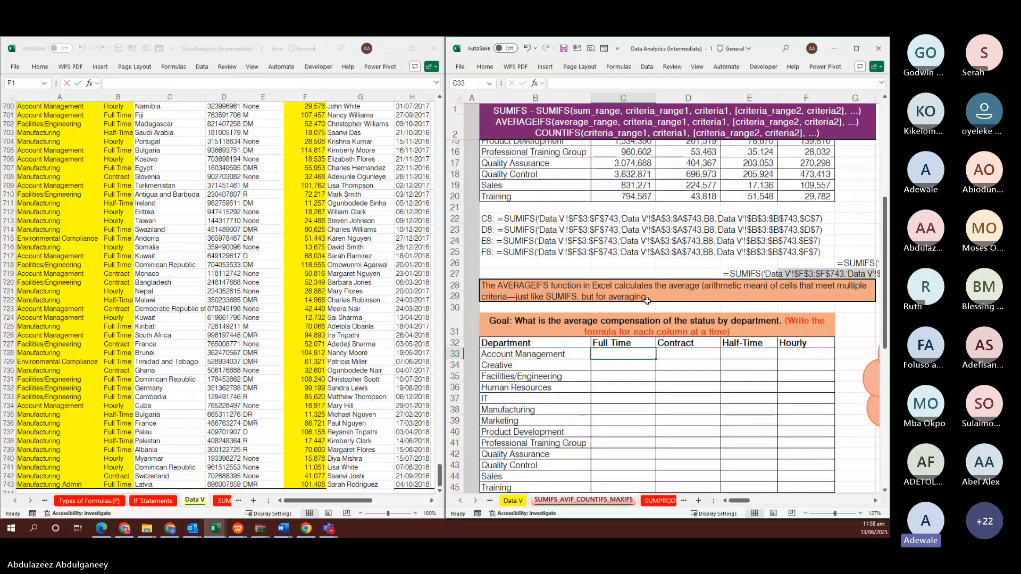
pyautogui.scroll(2, 647, 301)
pyautogui.scroll(-2, 647, 301)
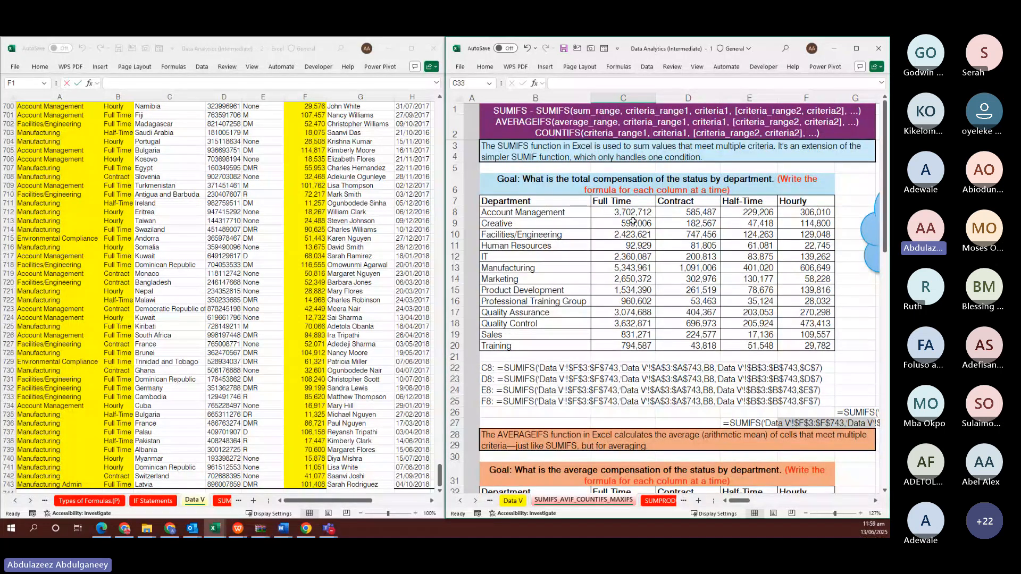
# Delete the Full Time totals in C9:C20, keeping only Account Management's 3,702,712 in C8
pyautogui.moveTo(633, 222); pyautogui.dragTo(633, 246)
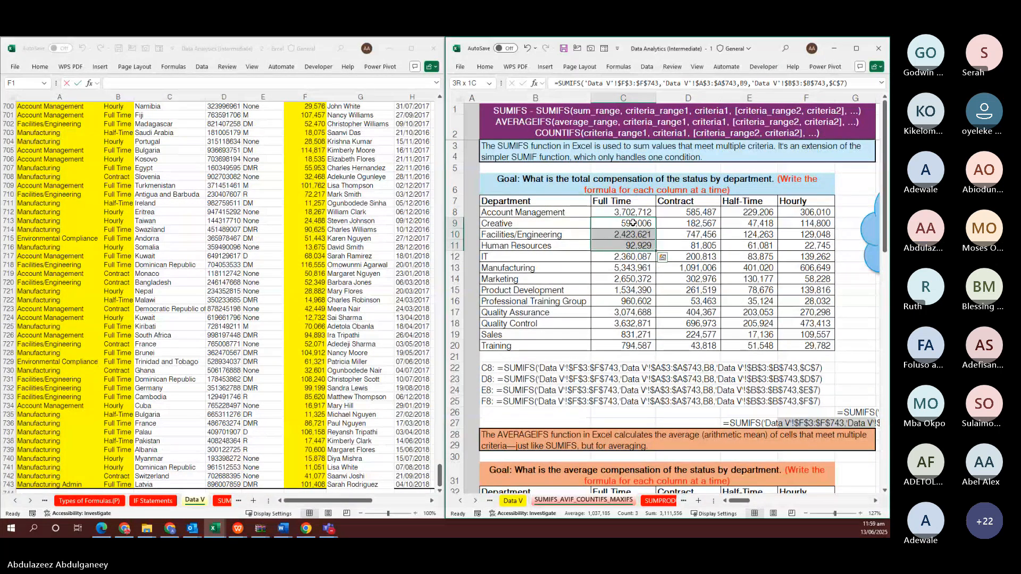
pyautogui.hotkey('shift', 'Down')
pyautogui.hotkey('shift', 'Down')
pyautogui.hotkey('shift', 'Down')
pyautogui.hotkey('shift', 'Down')
pyautogui.hotkey('shift', 'Down')
pyautogui.hotkey('shift', 'Down')
pyautogui.hotkey('shift', 'Down')
pyautogui.hotkey('shift', 'Down')
pyautogui.hotkey('shift', 'Down')
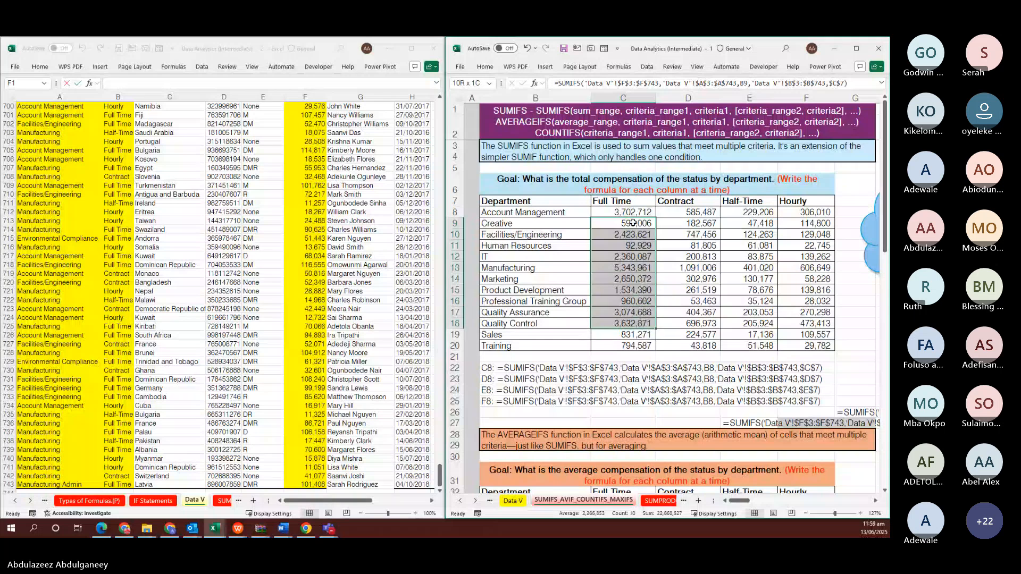
pyautogui.press('Delete')
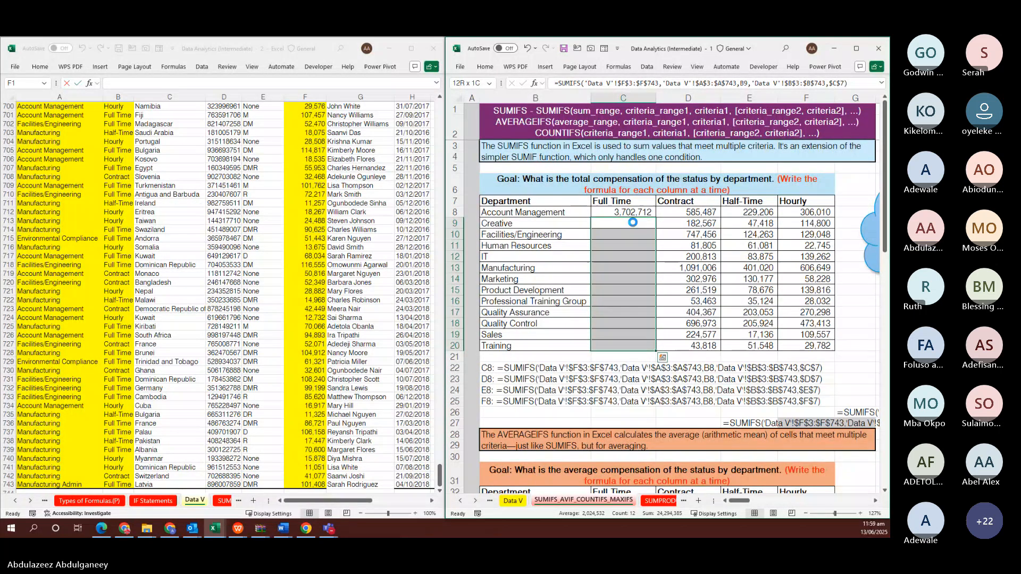
pyautogui.click(629, 213)
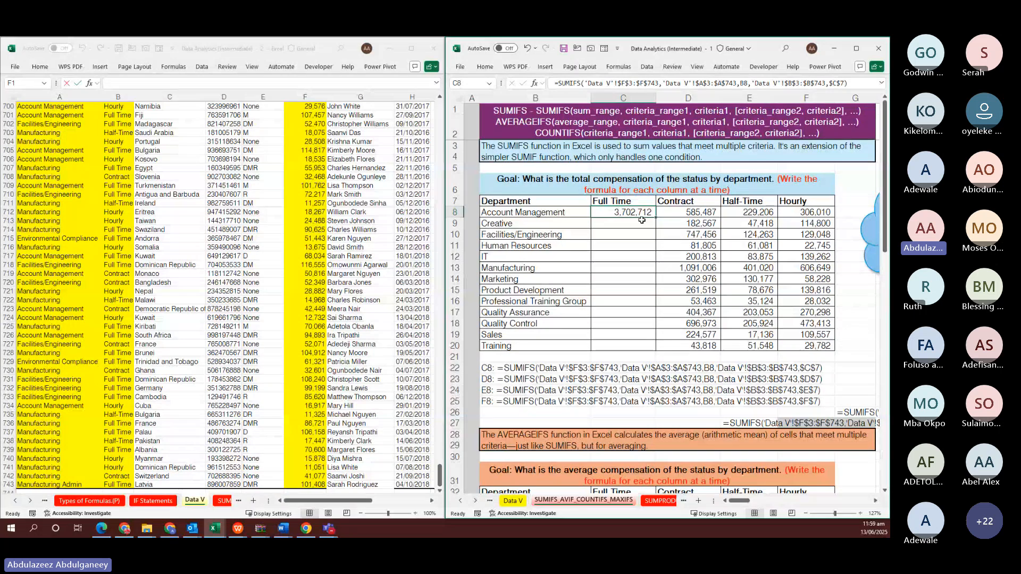
pyautogui.moveTo(654, 219); pyautogui.dragTo(653, 251)
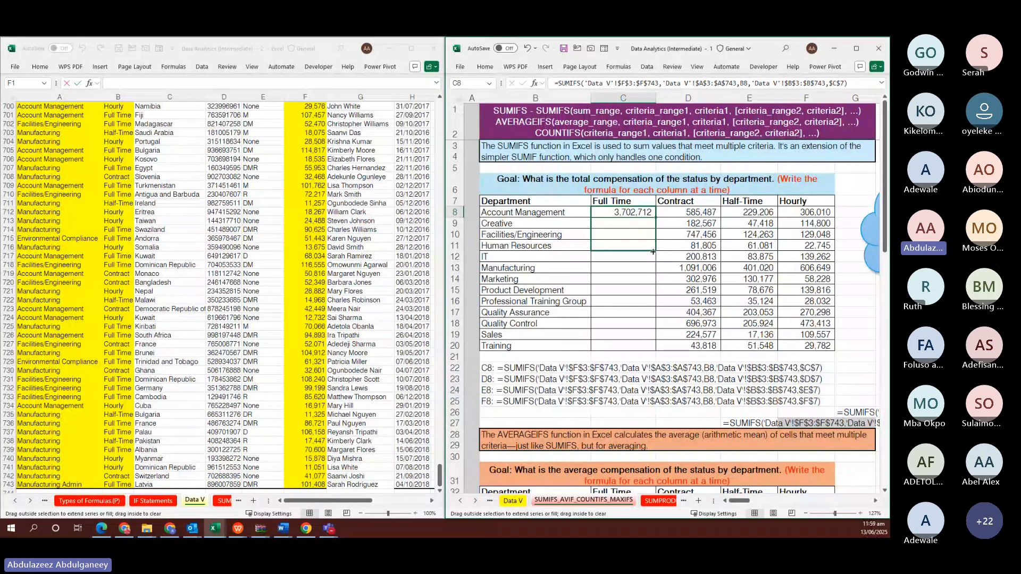
pyautogui.moveTo(653, 251); pyautogui.dragTo(646, 215)
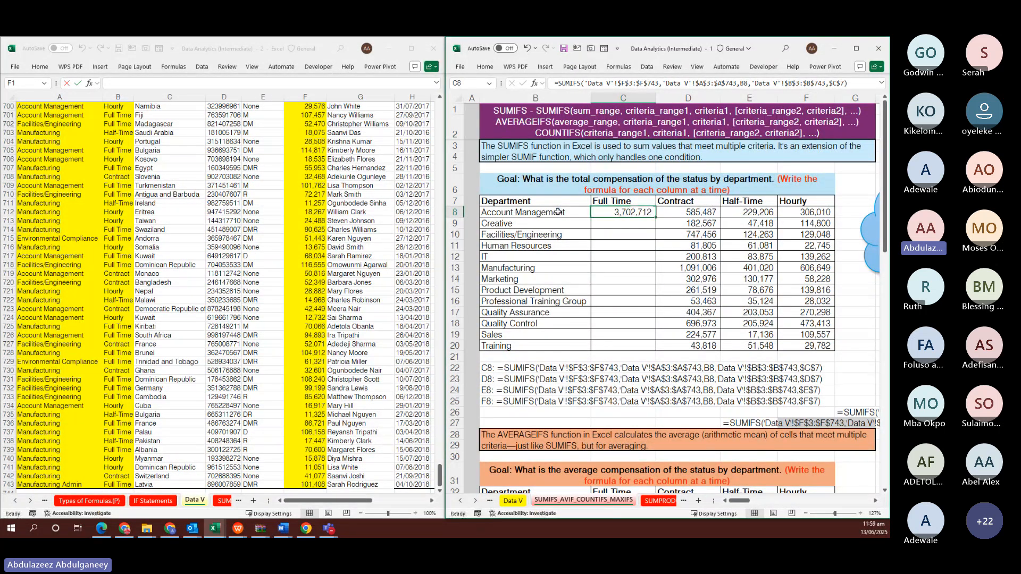
pyautogui.click(558, 212)
pyautogui.click(548, 223)
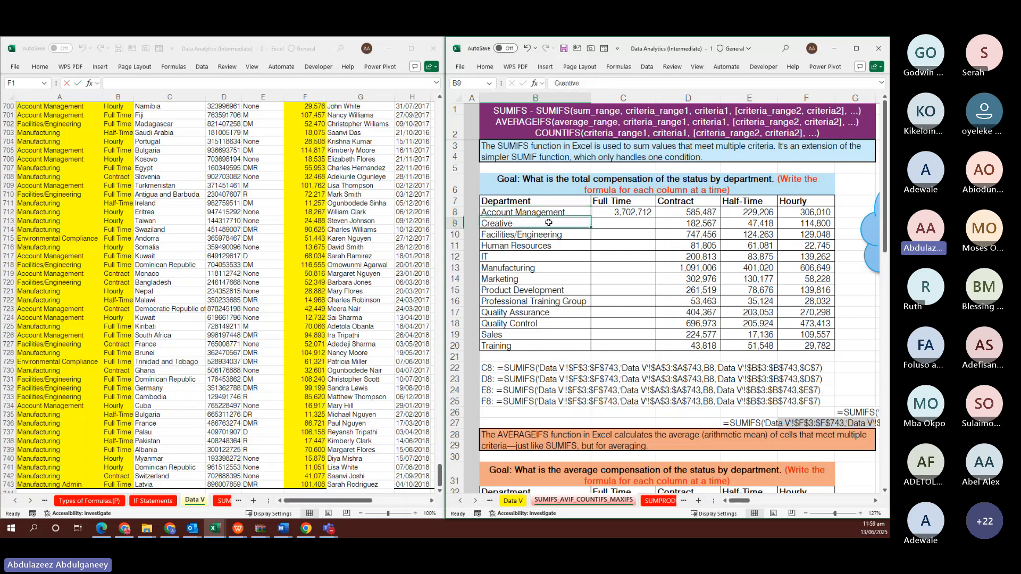
pyautogui.click(546, 236)
pyautogui.click(542, 212)
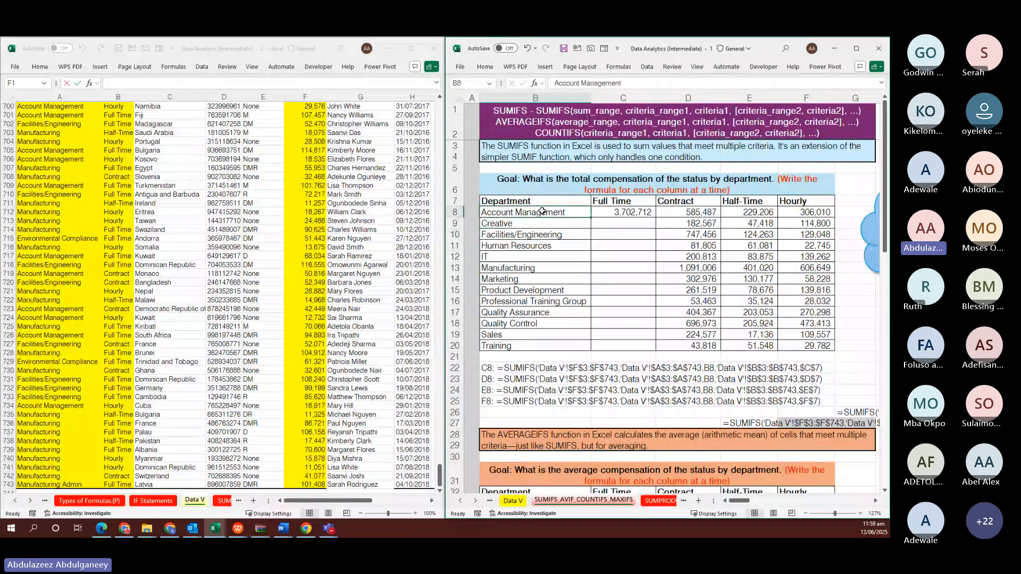
pyautogui.moveTo(541, 211); pyautogui.dragTo(552, 330)
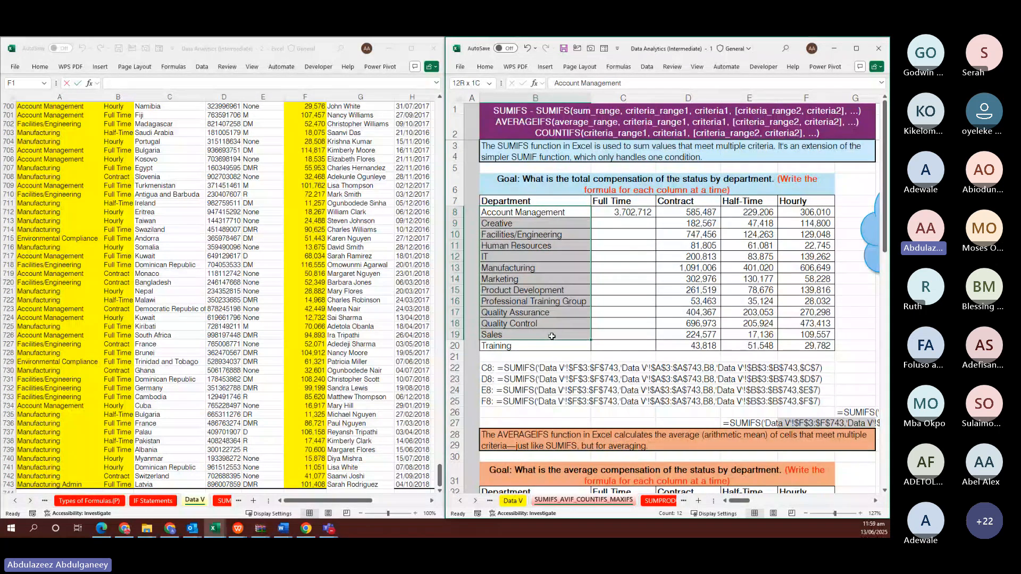
pyautogui.click(519, 215)
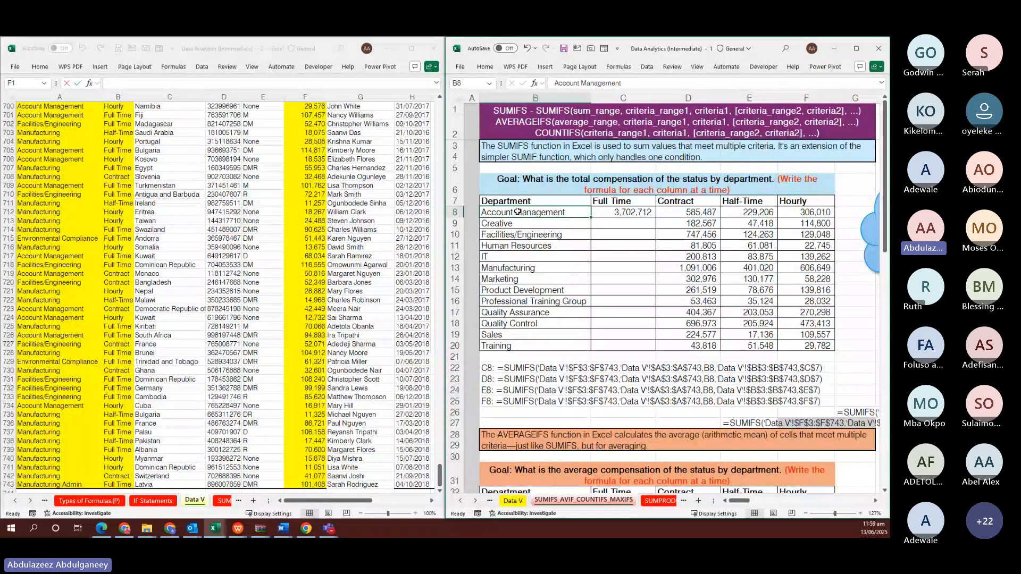
pyautogui.click(624, 211)
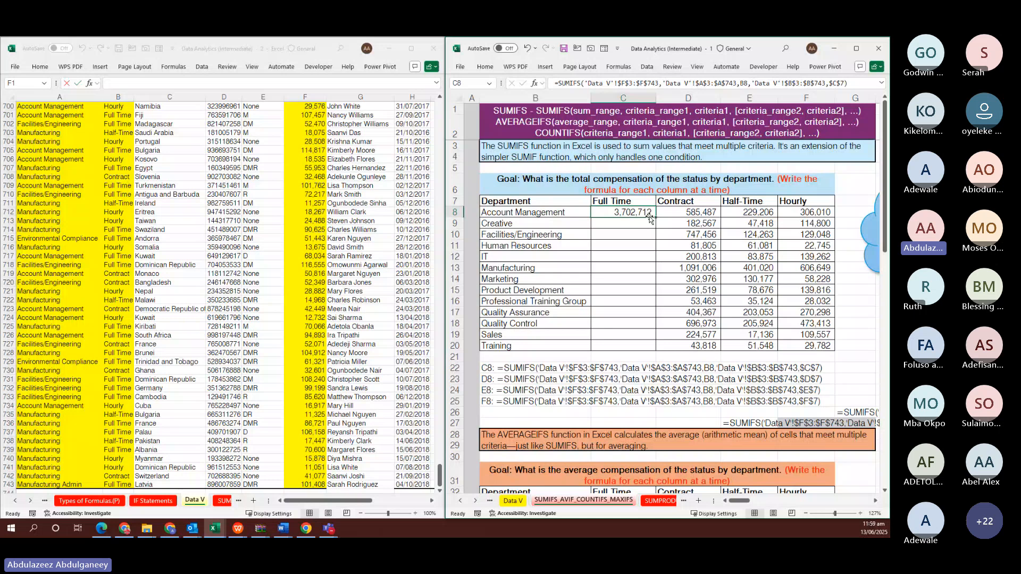
pyautogui.click(610, 202)
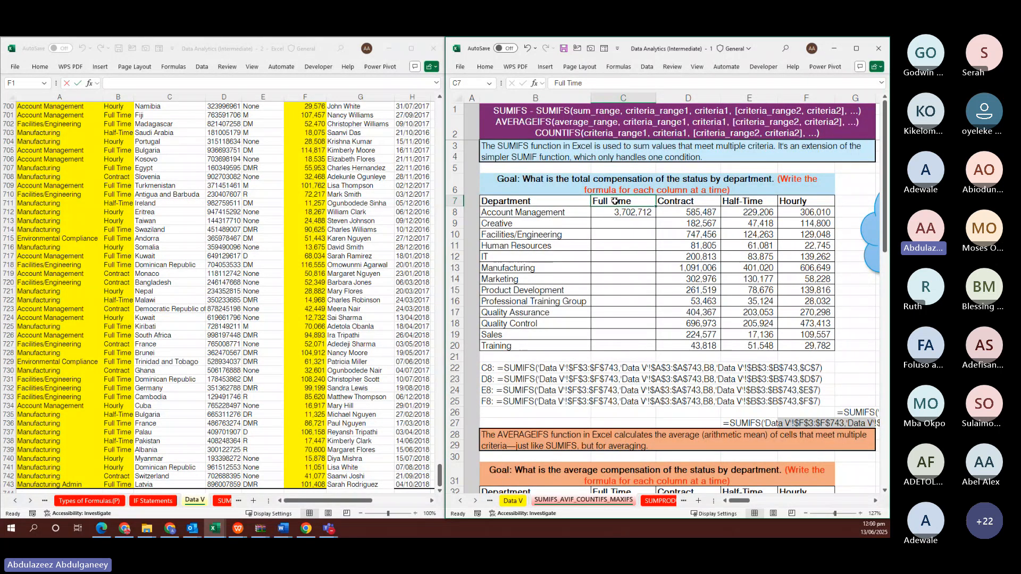
pyautogui.click(618, 214)
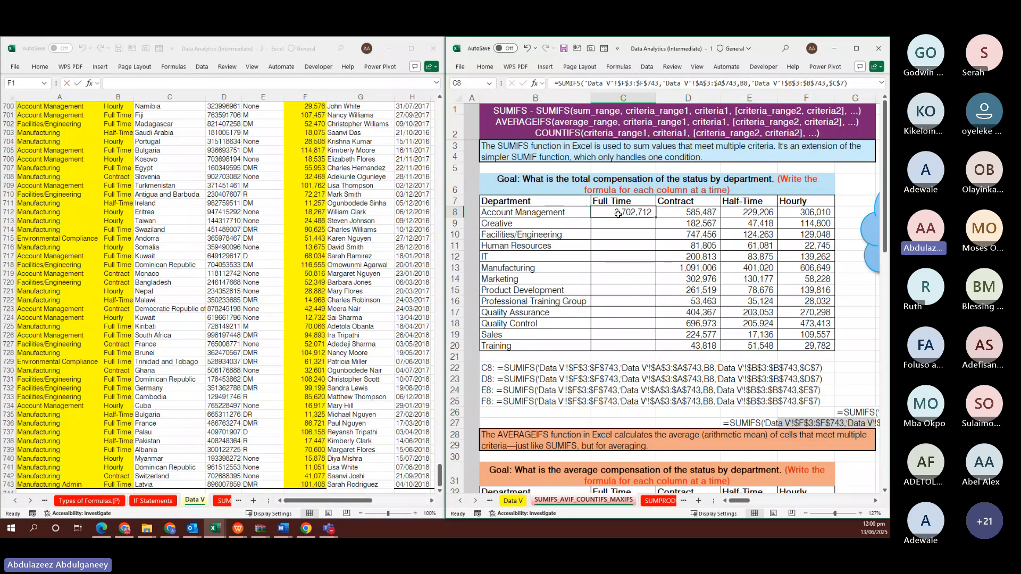
pyautogui.click(615, 201)
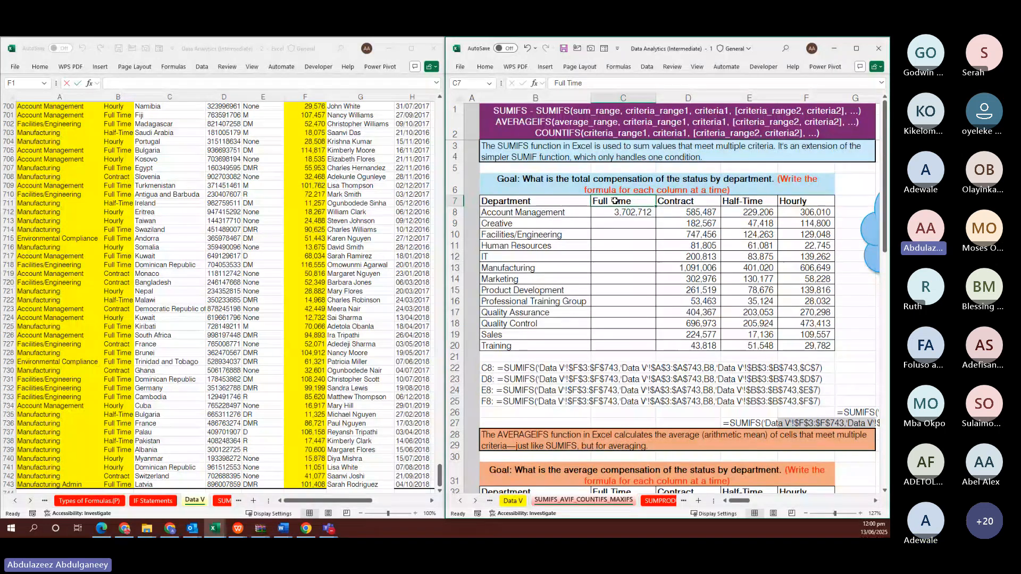
pyautogui.click(629, 212)
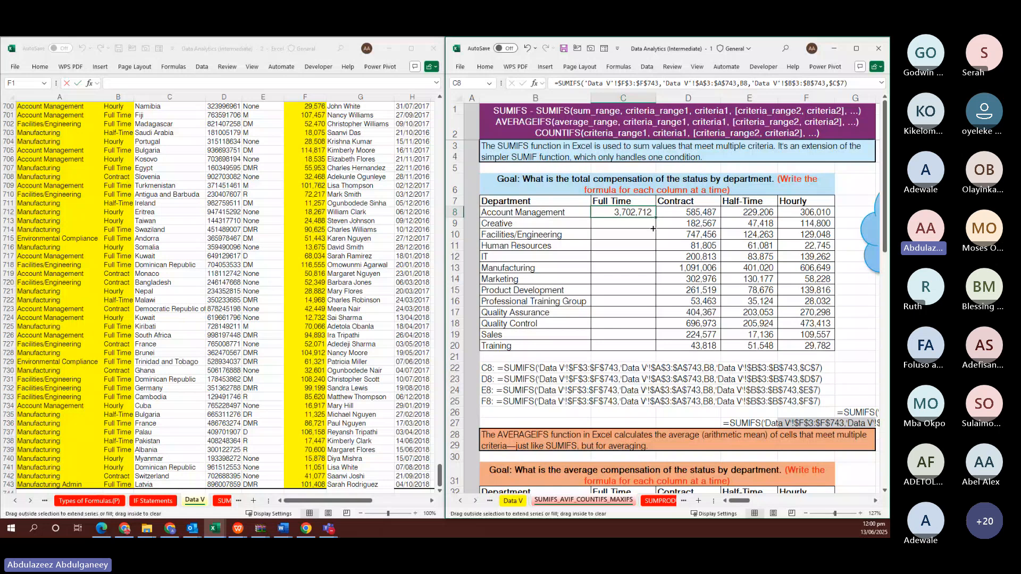
# Copy C8's SUMIFS down to C20 (Creative 595,006 through Training 794,587) and check C9's formula
pyautogui.moveTo(653, 229); pyautogui.dragTo(631, 350)
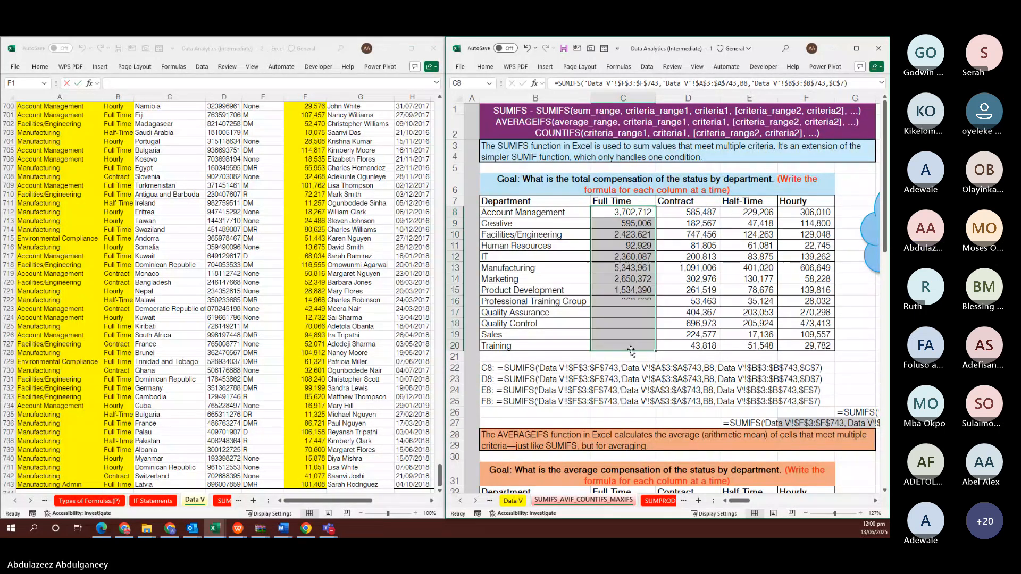
pyautogui.click(622, 203)
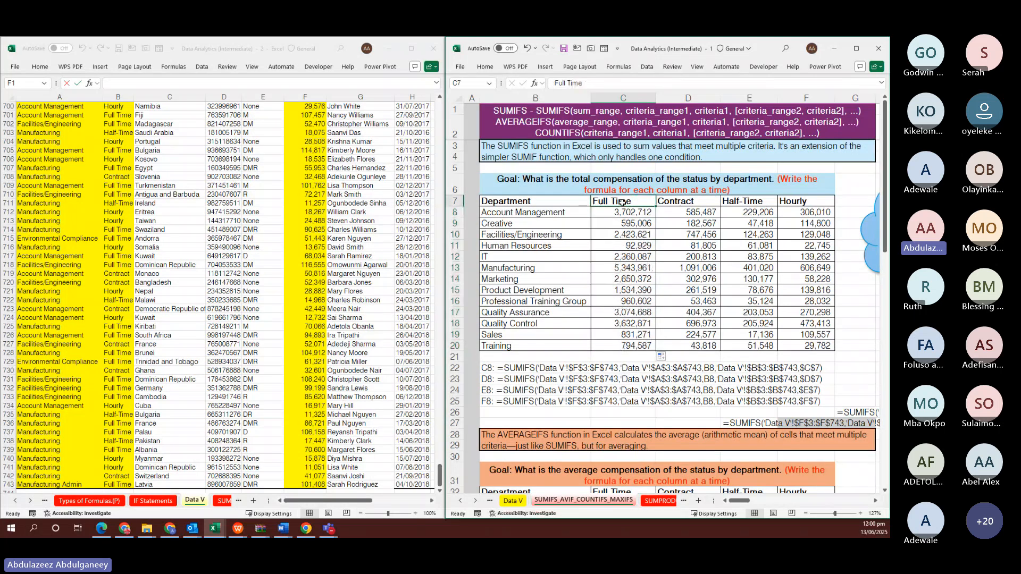
pyautogui.click(630, 224)
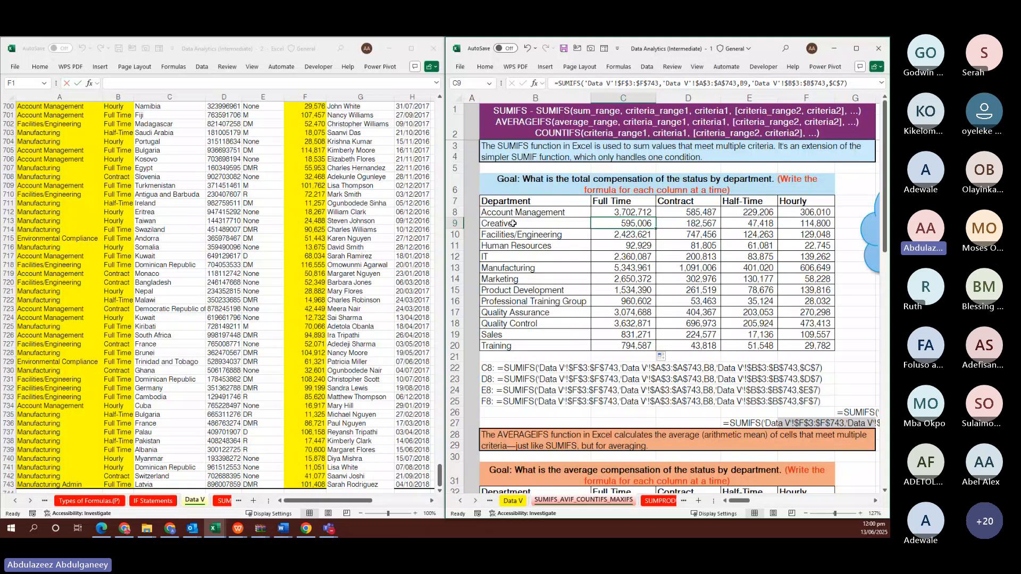
pyautogui.press('Up')
pyautogui.press('Up')
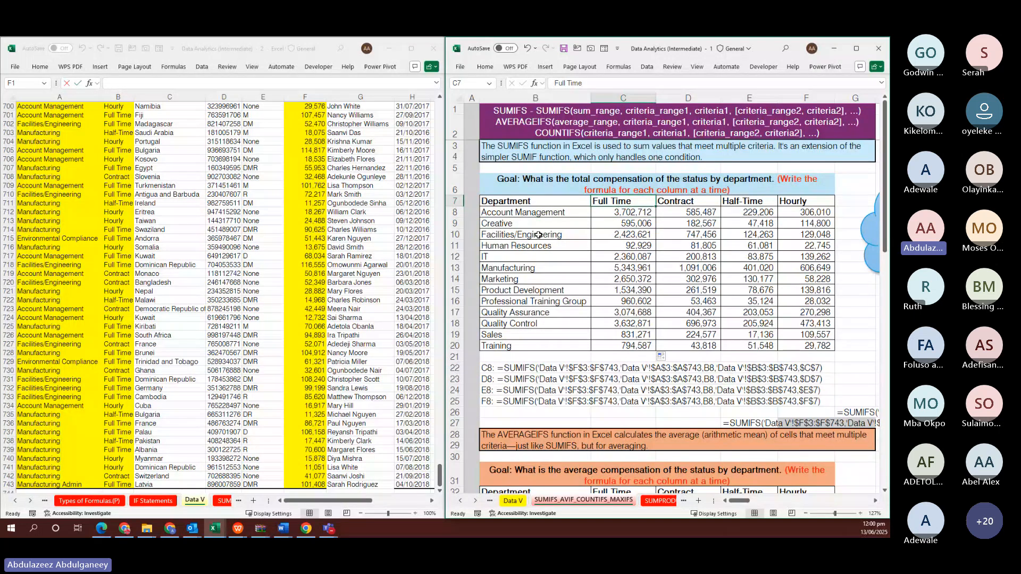
pyautogui.click(538, 235)
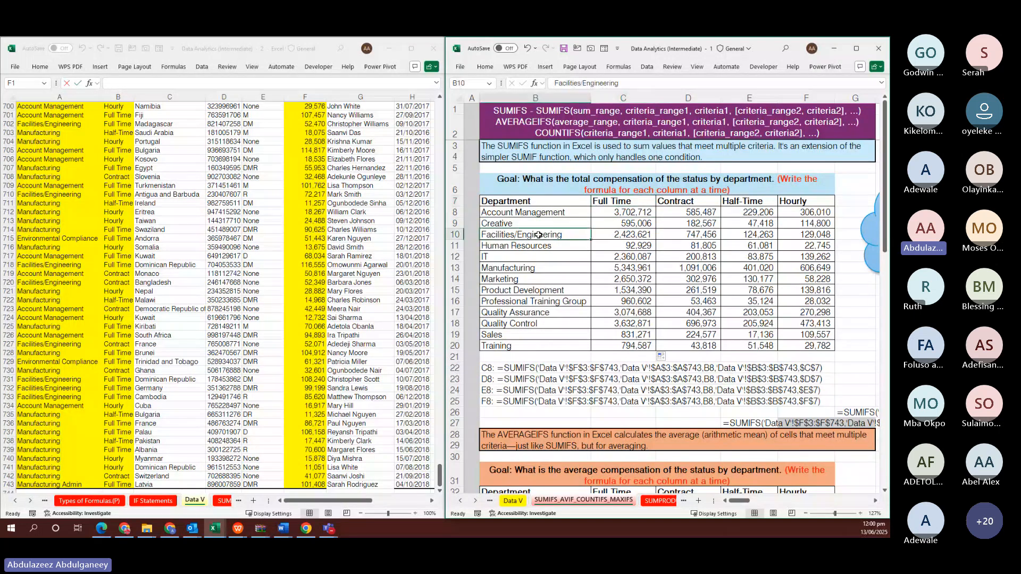
pyautogui.click(606, 202)
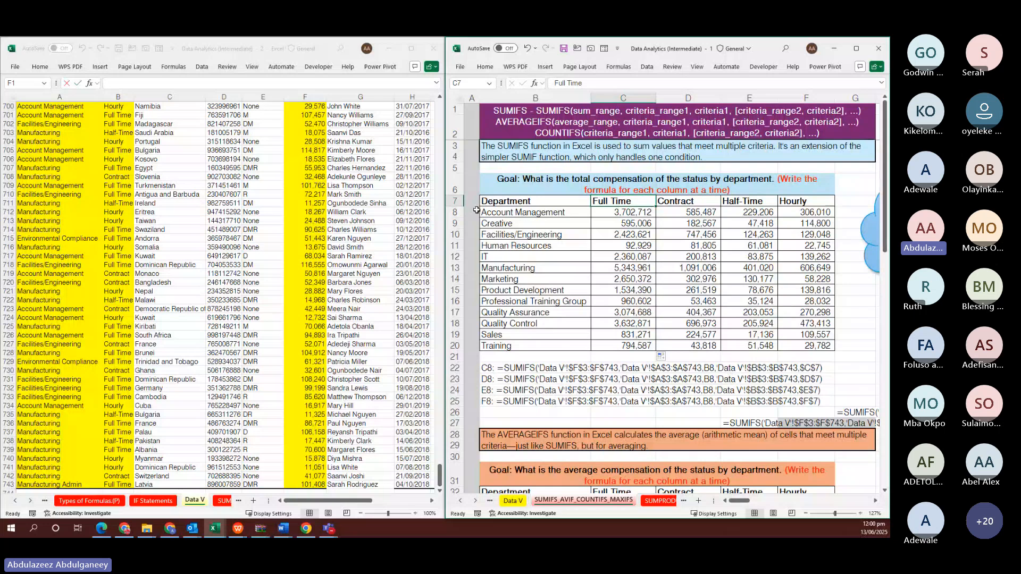
pyautogui.click(809, 367)
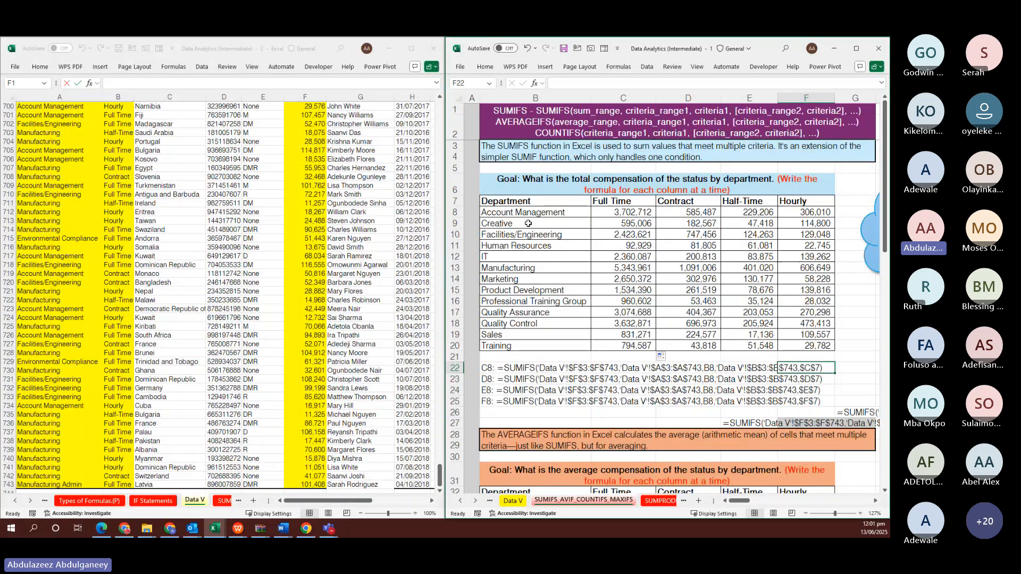
pyautogui.click(634, 225)
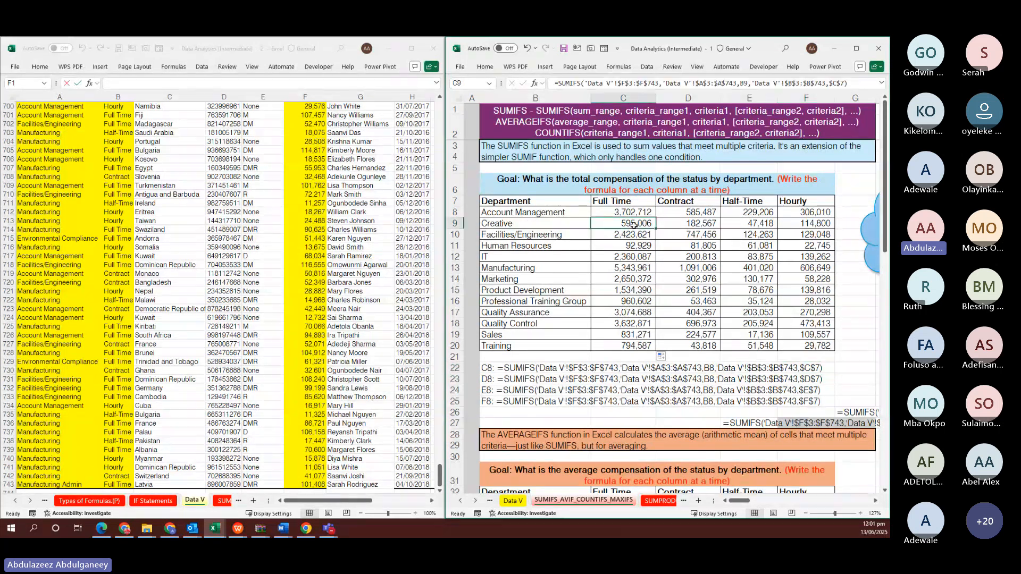
pyautogui.press('Down')
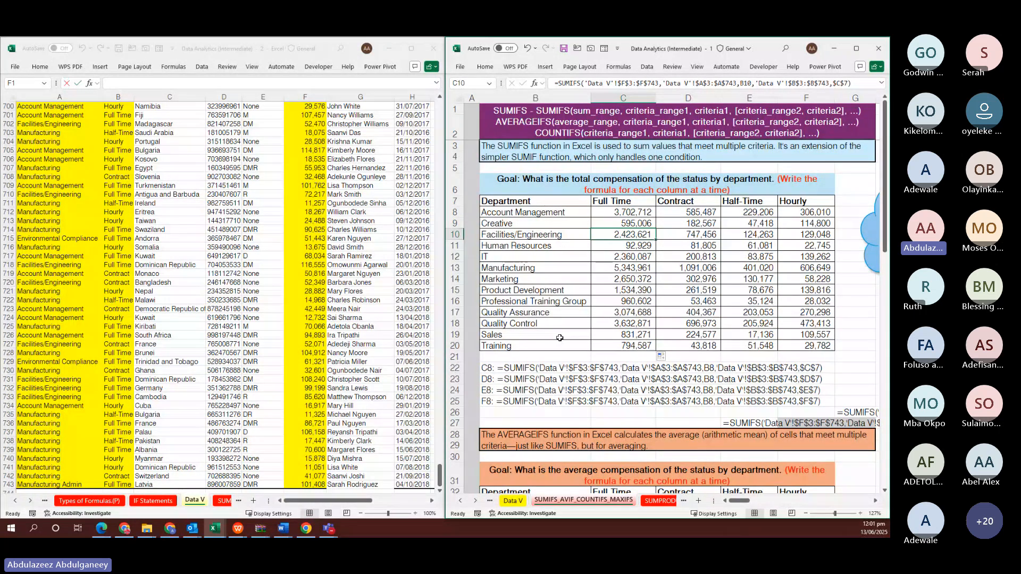
pyautogui.click(614, 202)
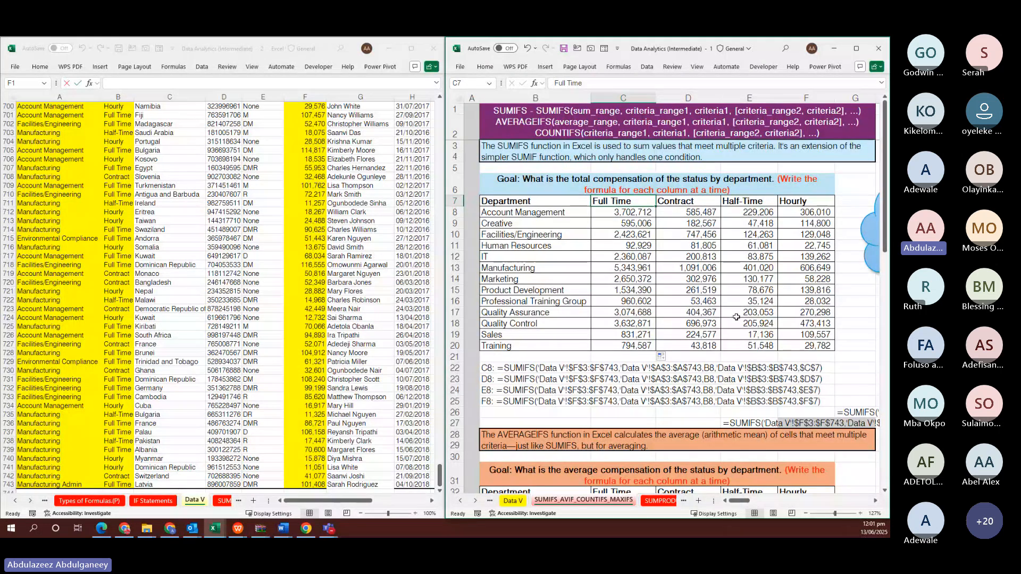
pyautogui.scroll(-6, 736, 317)
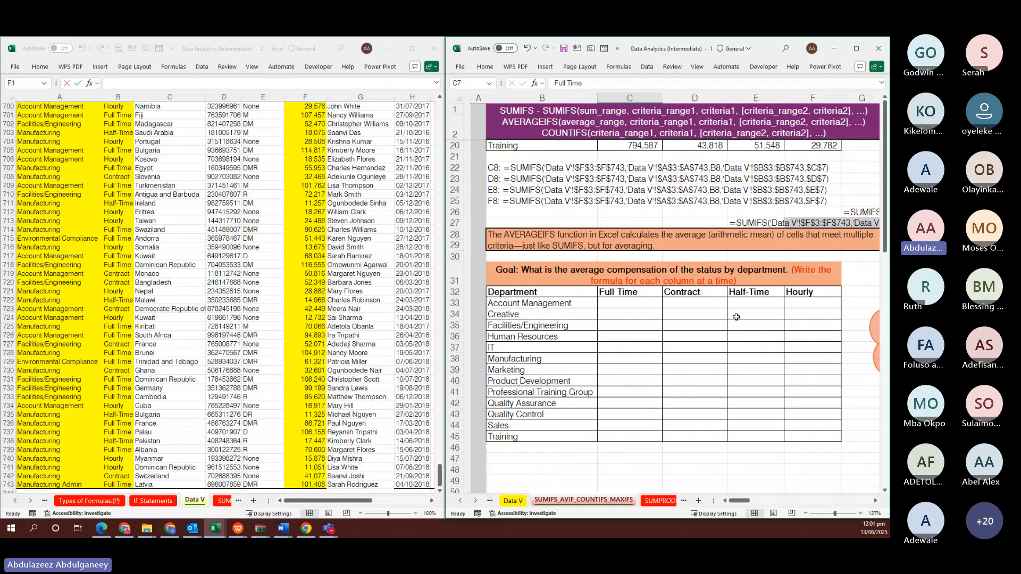
pyautogui.hscroll(1, 735, 316)
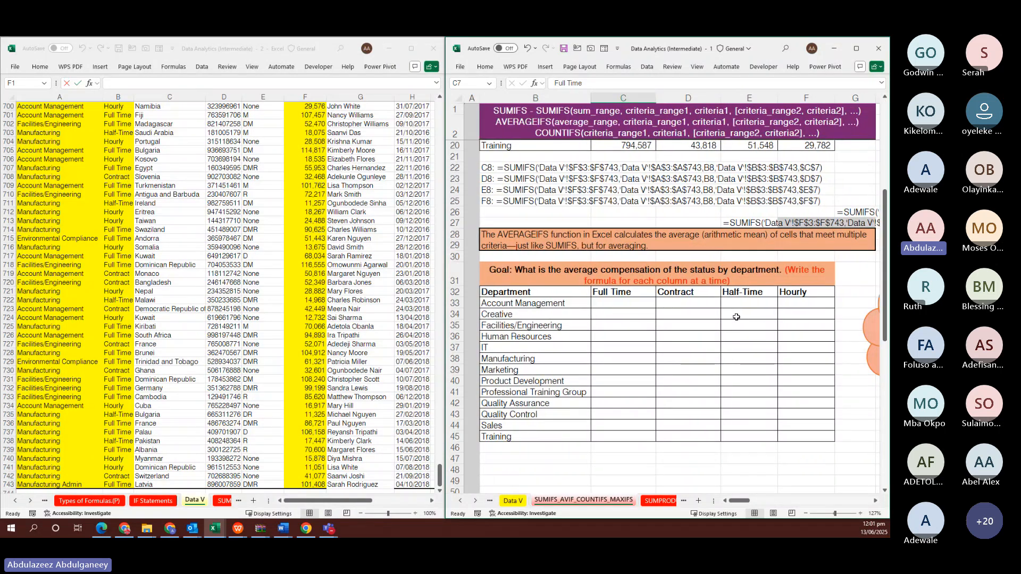
pyautogui.scroll(-5, 736, 317)
pyautogui.scroll(1, 735, 317)
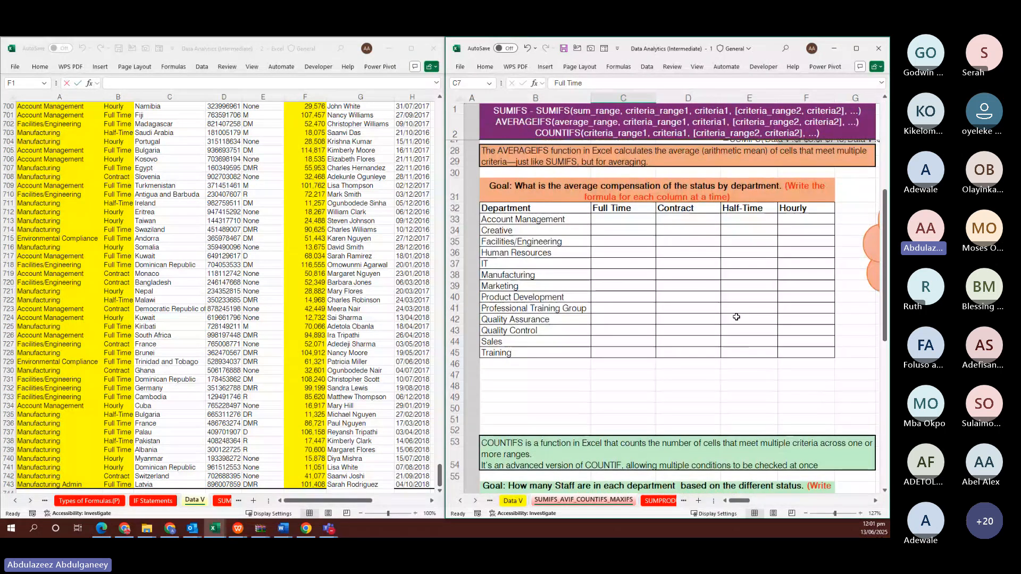
pyautogui.scroll(4, 736, 317)
pyautogui.scroll(1, 736, 317)
pyautogui.click(631, 323)
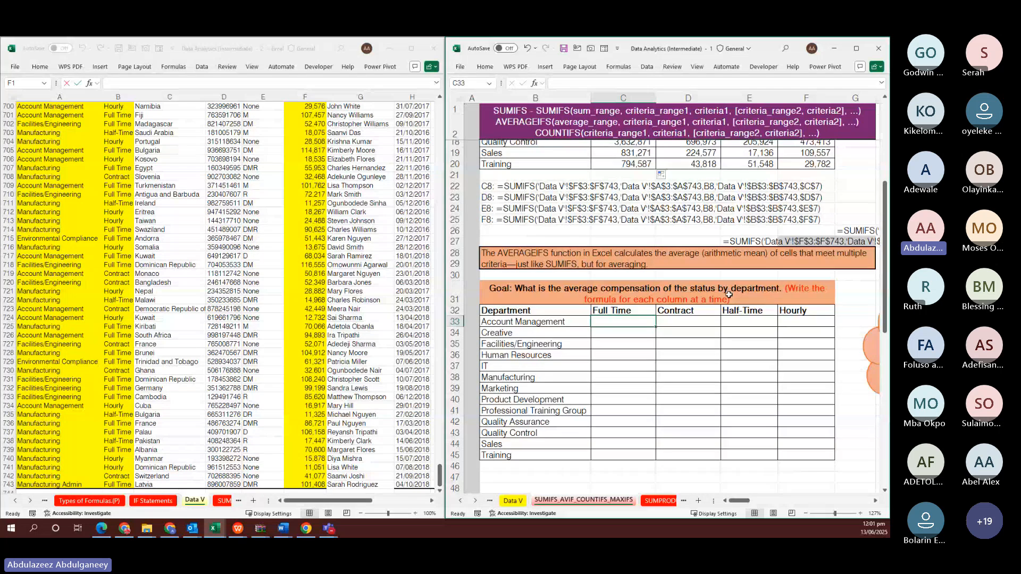
pyautogui.hscroll(3, 691, 372)
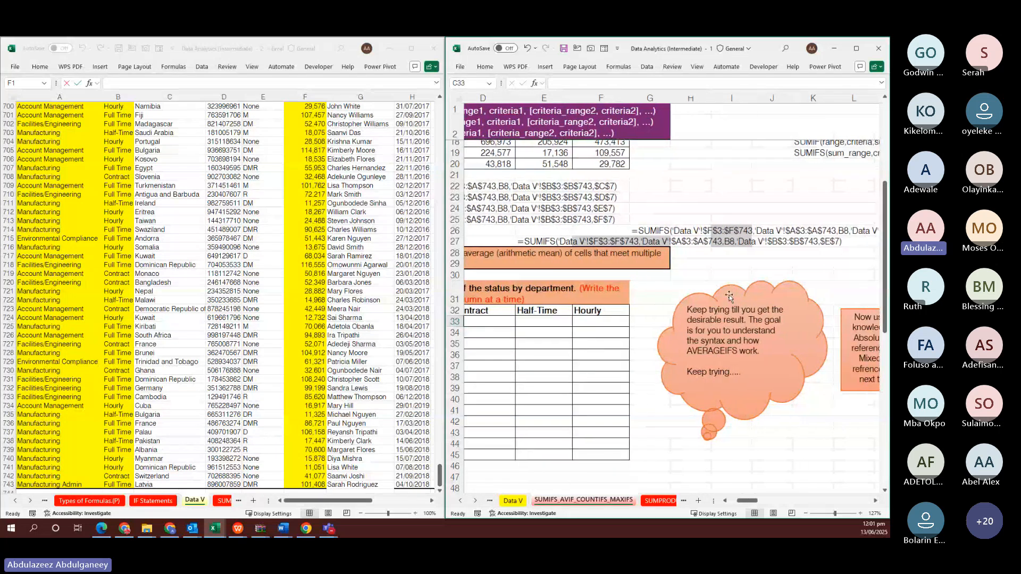
pyautogui.hscroll(-2, 728, 295)
pyautogui.hscroll(-2, 707, 301)
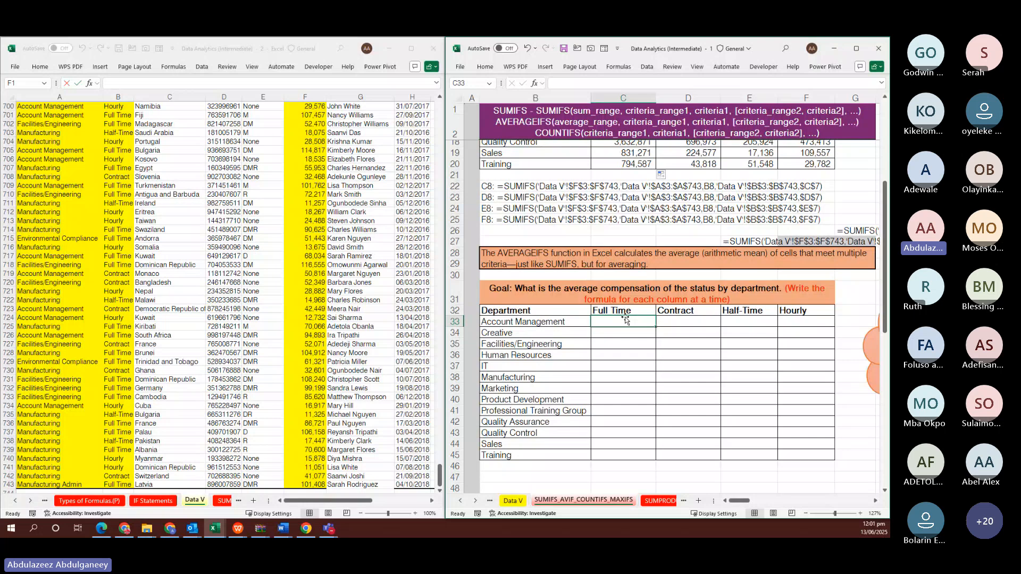
# Start =AVERAGEIFS in C33 with the absolute average range 'Data V'!$F$3:$F$743
pyautogui.write('=AVERA')
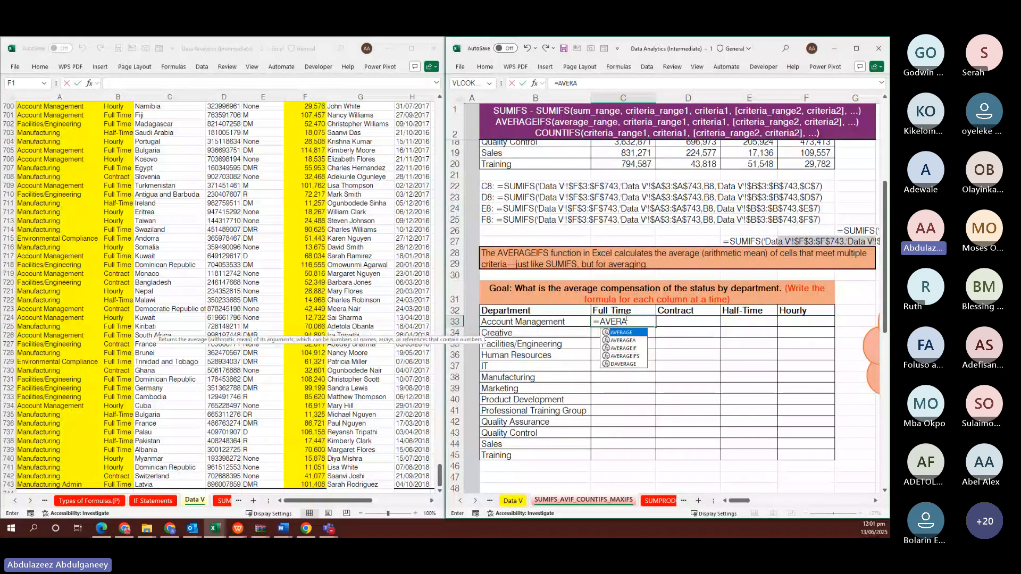
pyautogui.press('Down')
pyautogui.press('Down')
pyautogui.press('Down')
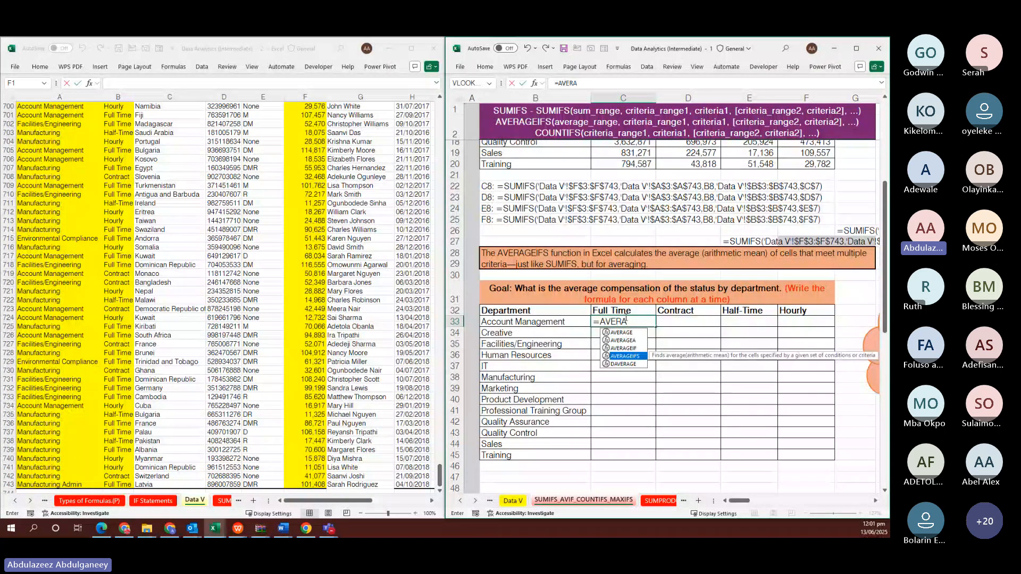
pyautogui.press('Tab')
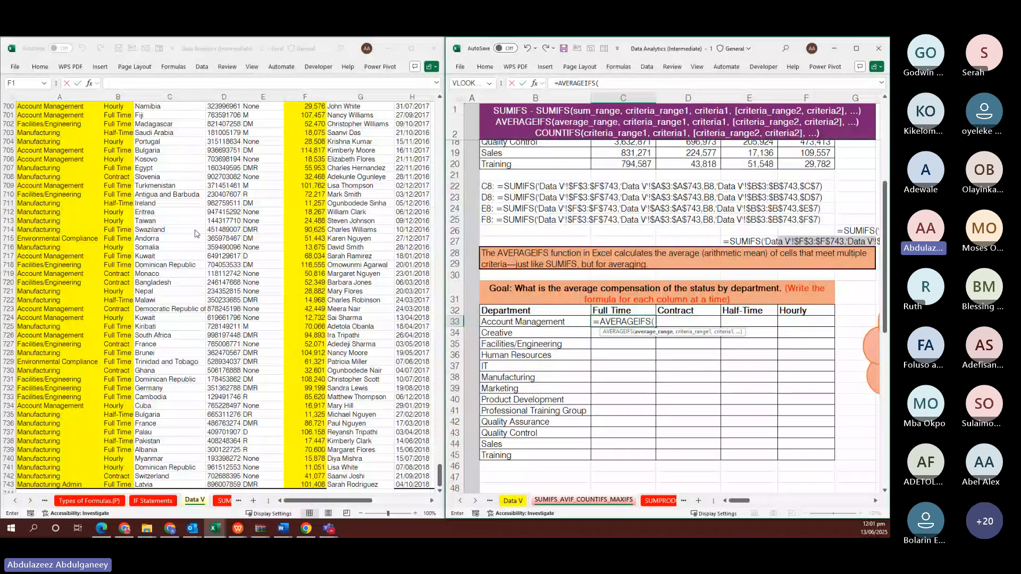
pyautogui.click(299, 230)
pyautogui.click(299, 229)
pyautogui.hotkey('ctrl', 'Up')
pyautogui.press('Down')
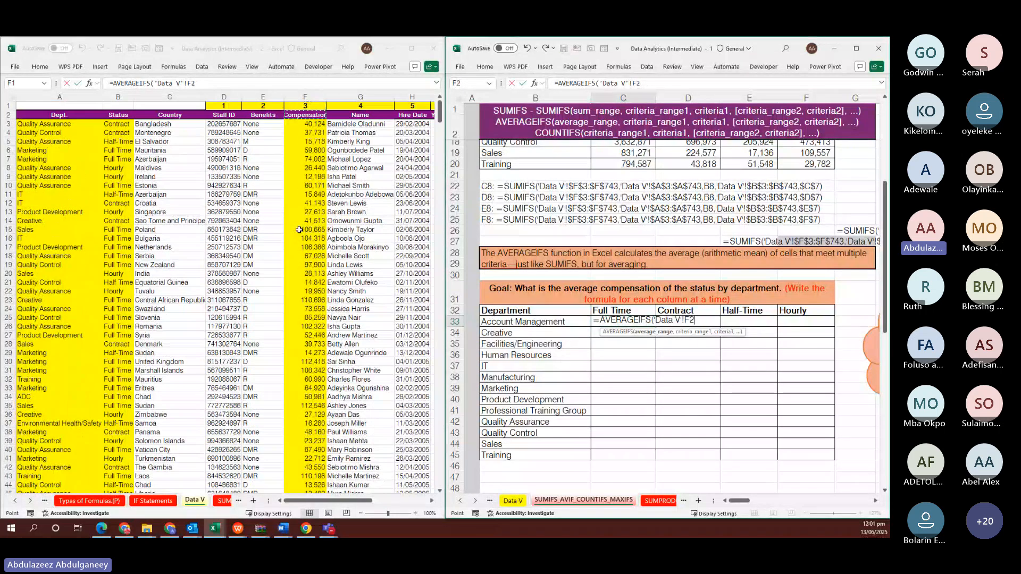
pyautogui.press('Down')
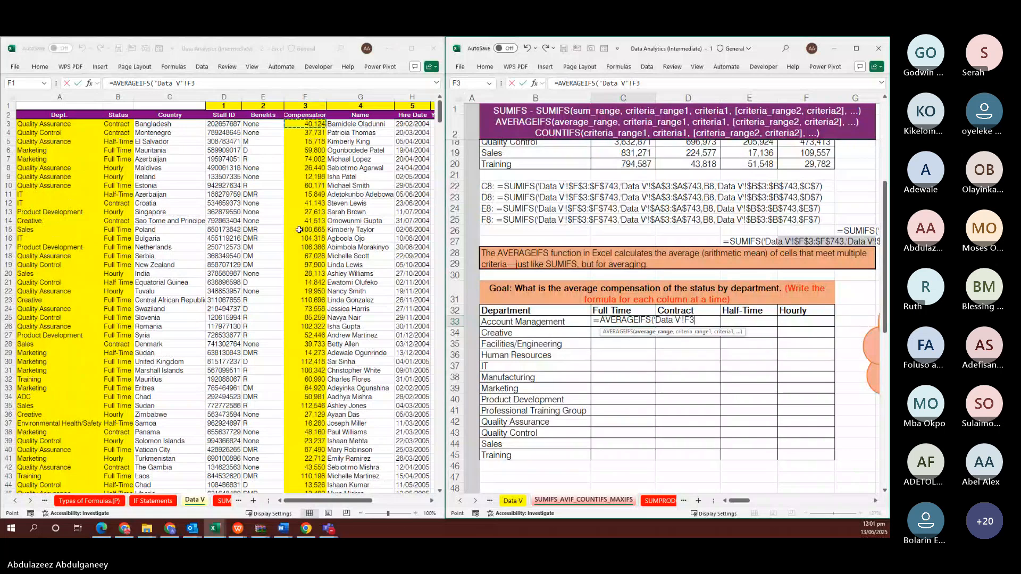
pyautogui.hotkey('ctrl', 'shift', 'Down')
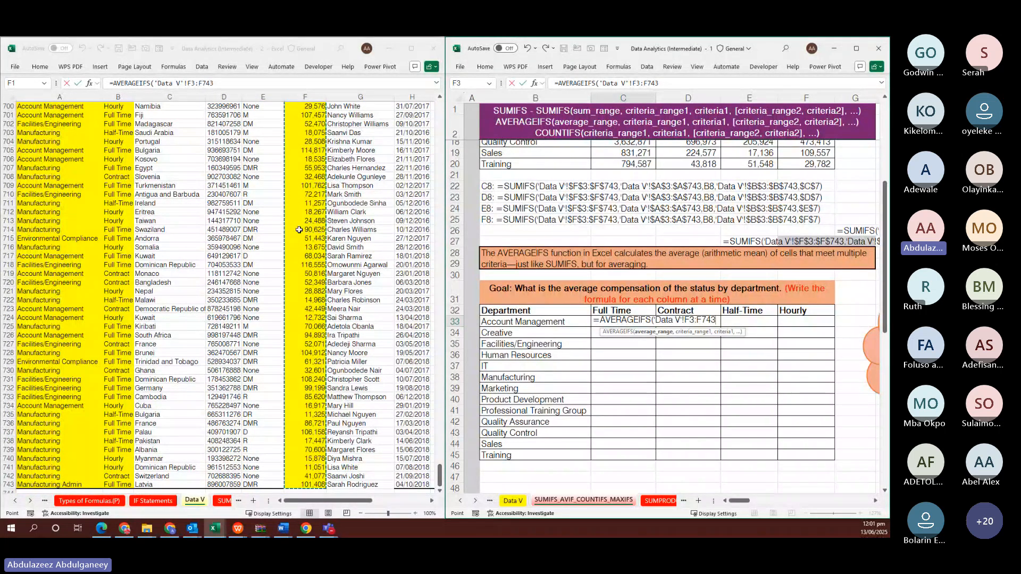
pyautogui.press('F4')
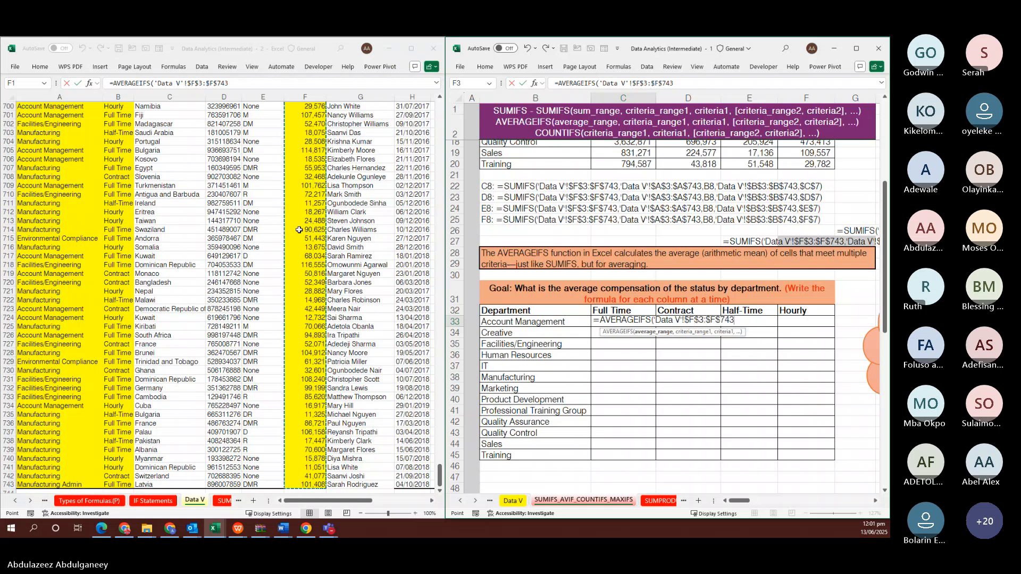
pyautogui.write(',')
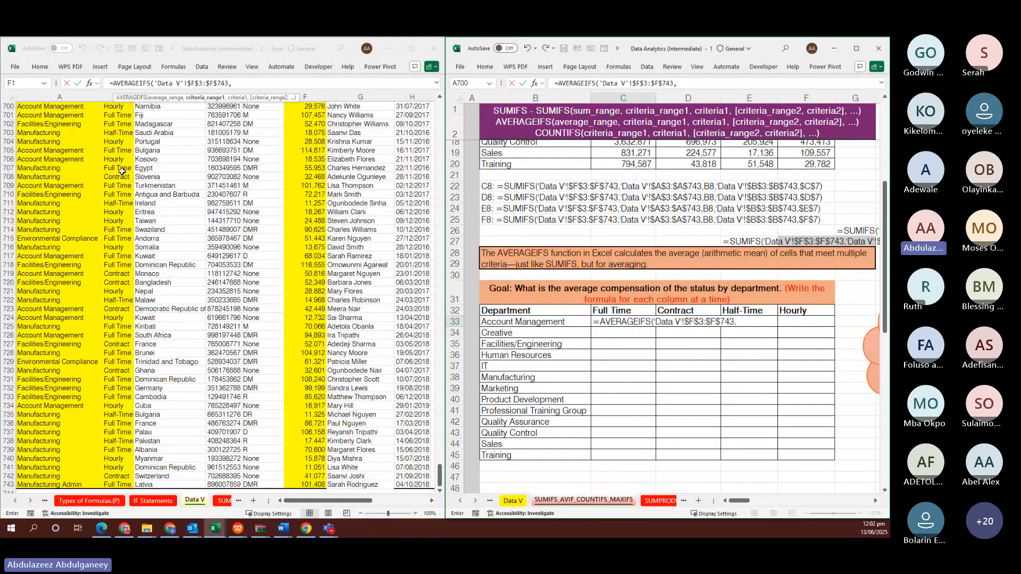
# Add the status range 'Data V'!$B$3:$B$743 with the Full Time header $C$32 as criterion
pyautogui.click(118, 158)
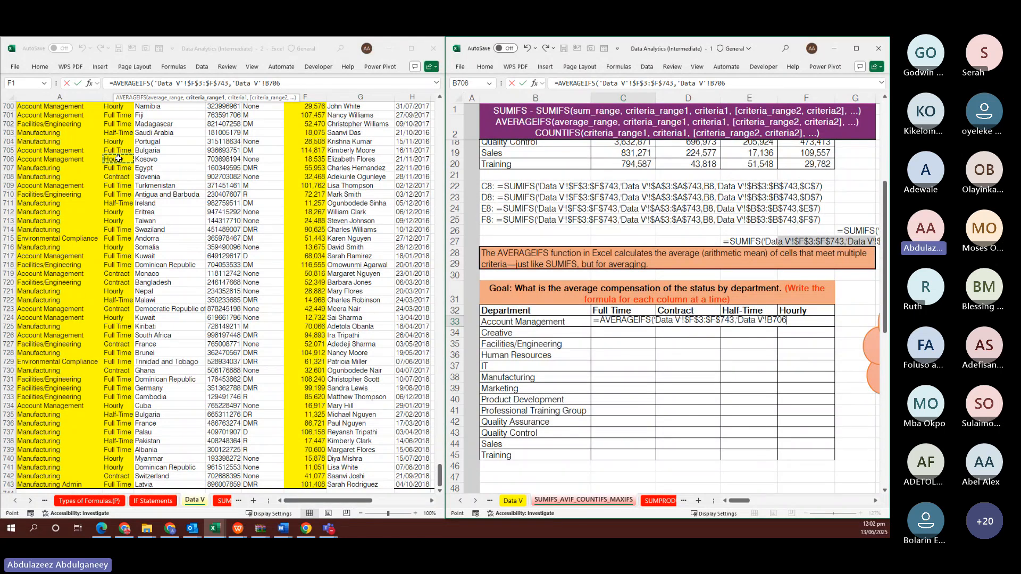
pyautogui.hotkey('ctrl', 'Up')
pyautogui.press('Down')
pyautogui.hotkey('ctrl', 'shift', 'Down')
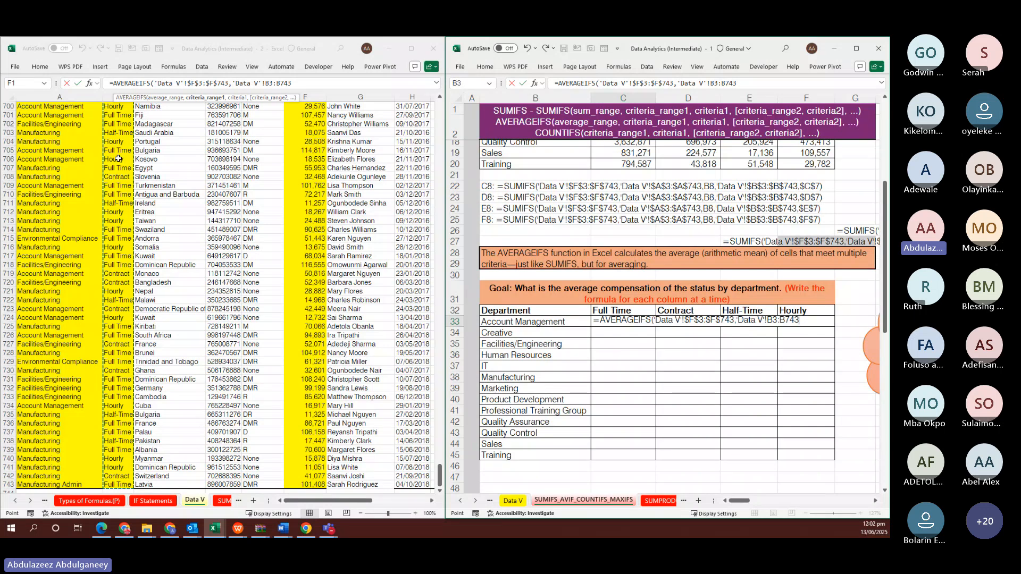
pyautogui.press('F4')
pyautogui.write(',')
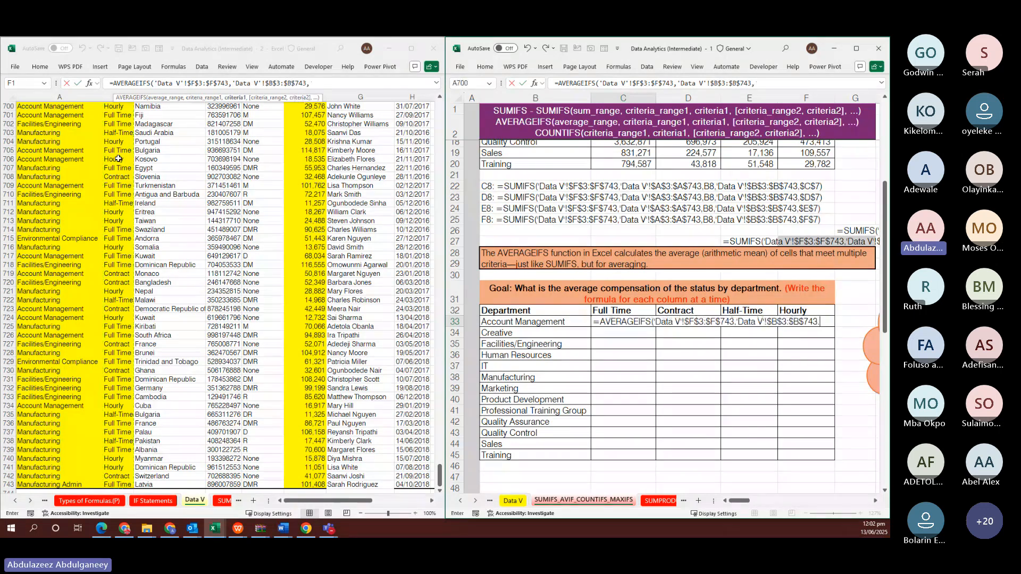
pyautogui.click(619, 310)
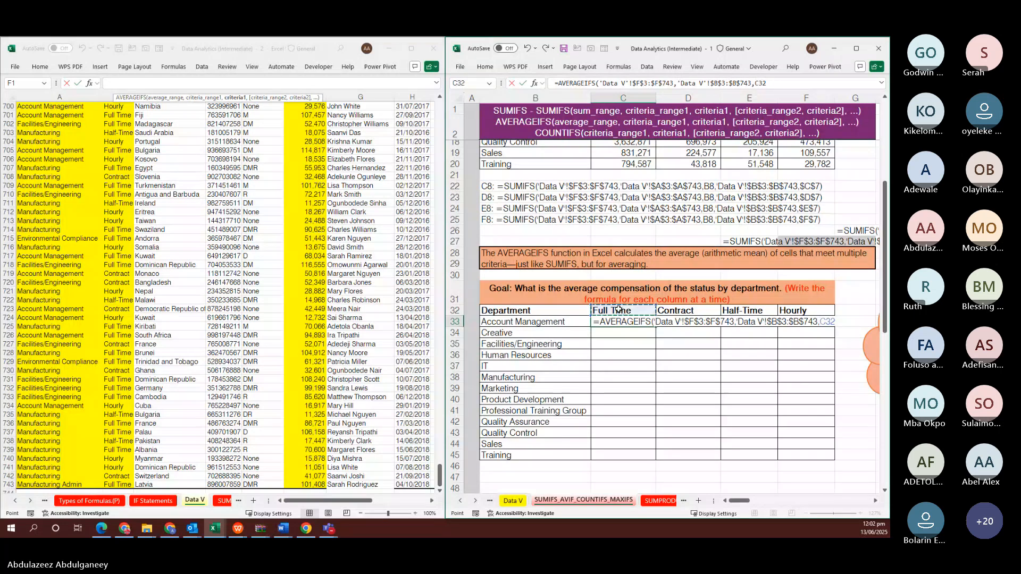
pyautogui.press('F4')
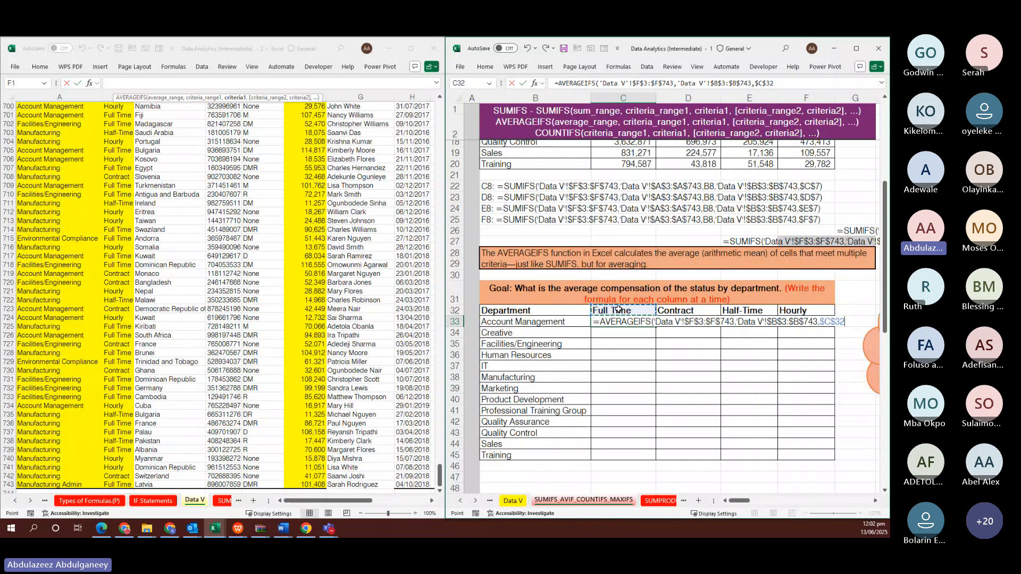
pyautogui.write(',')
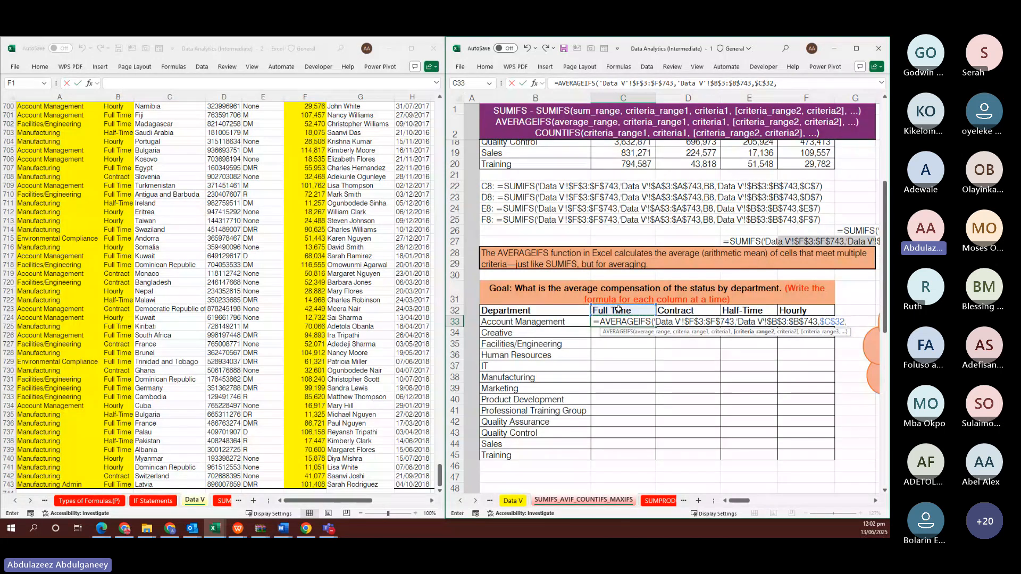
# Add the absolute department criteria range 'Data V'!$A$3:$A$743
pyautogui.click(57, 167)
pyautogui.click(57, 167)
pyautogui.hotkey('ctrl', 'Up')
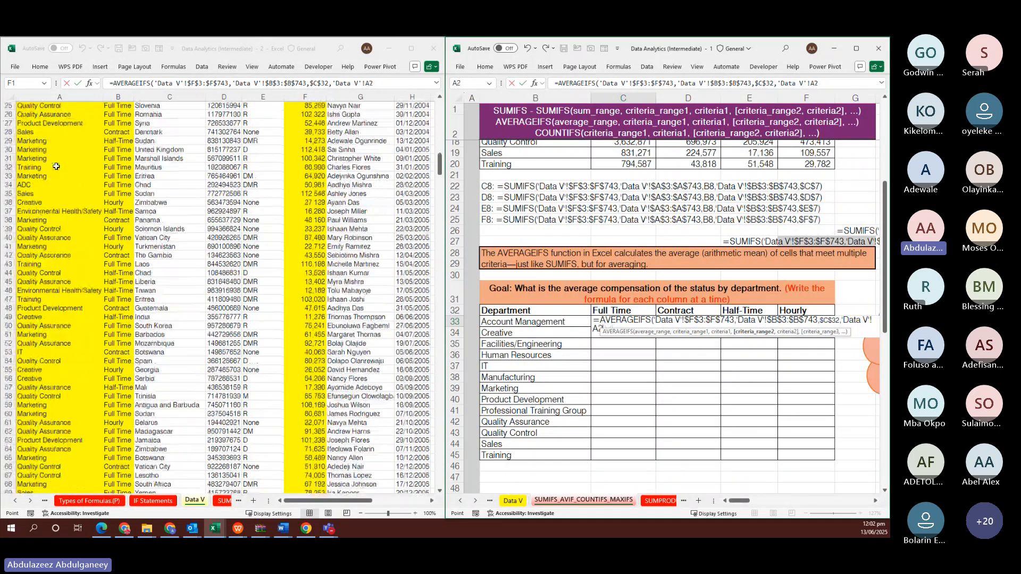
pyautogui.press('Down')
pyautogui.hotkey('ctrl', 'shift', 'Down')
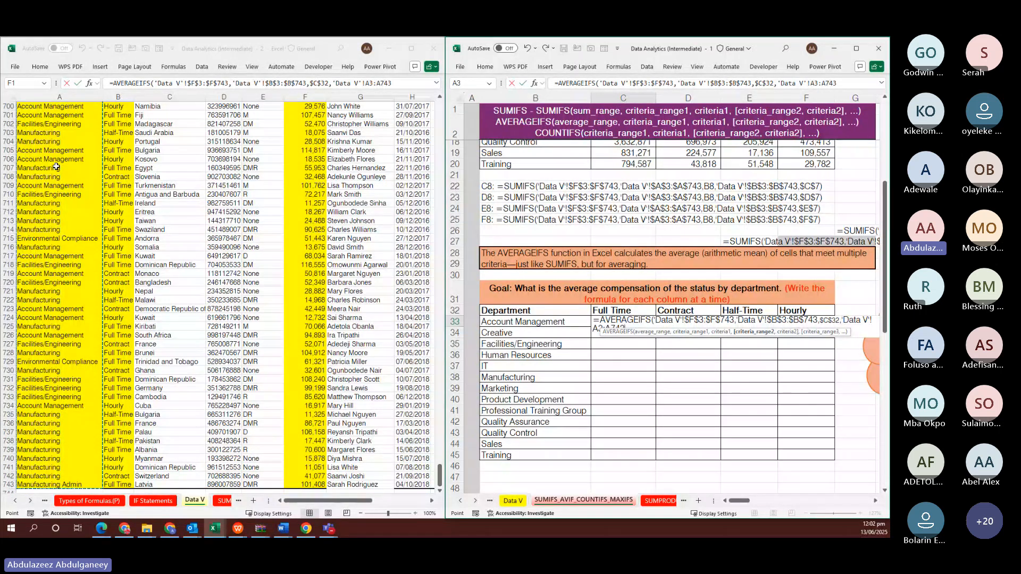
pyautogui.press('F4')
pyautogui.write(',')
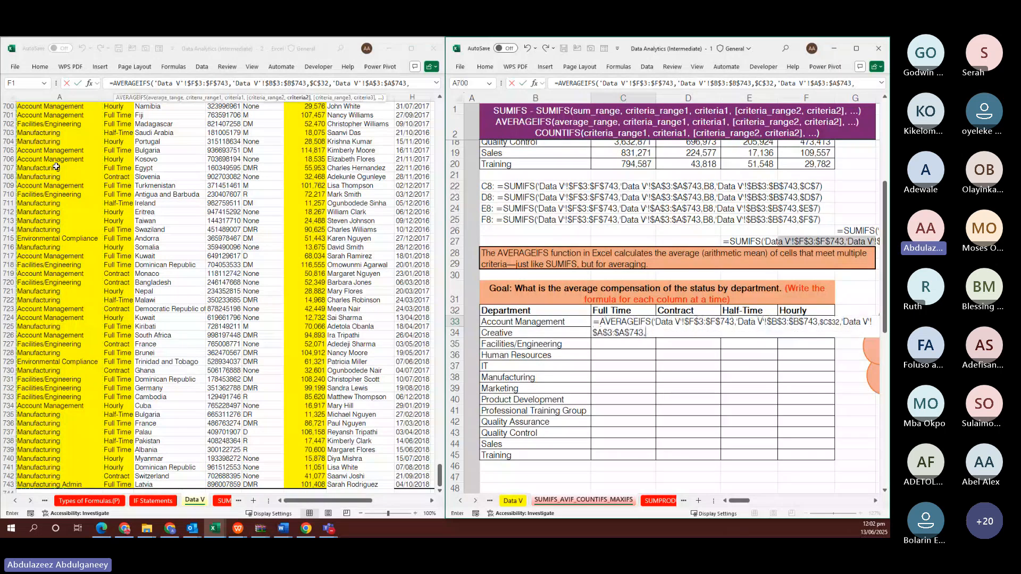
# Use B33 as the department criterion, giving 82,282, and fill the formula down C33:C45
pyautogui.click(529, 324)
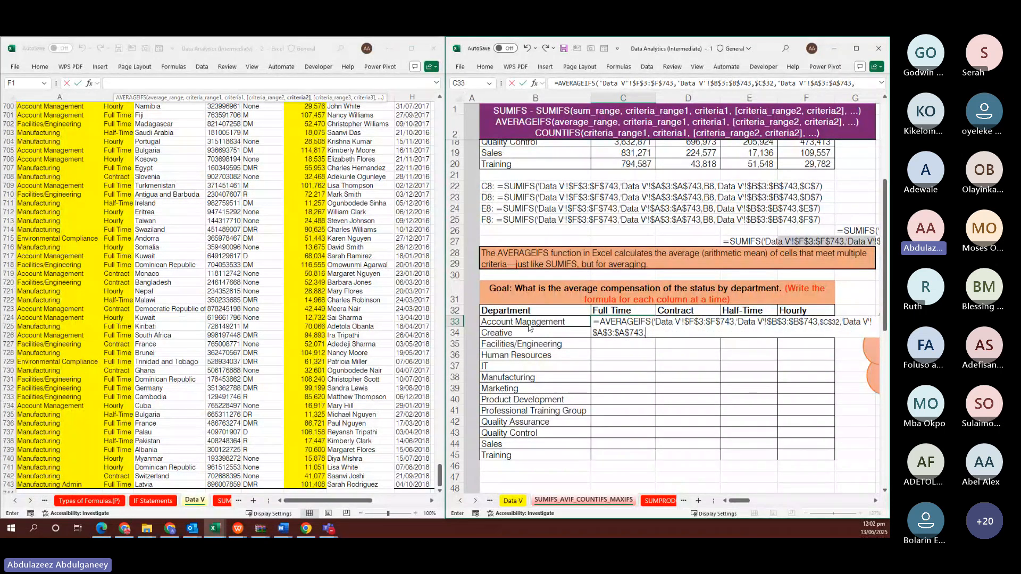
pyautogui.click(528, 324)
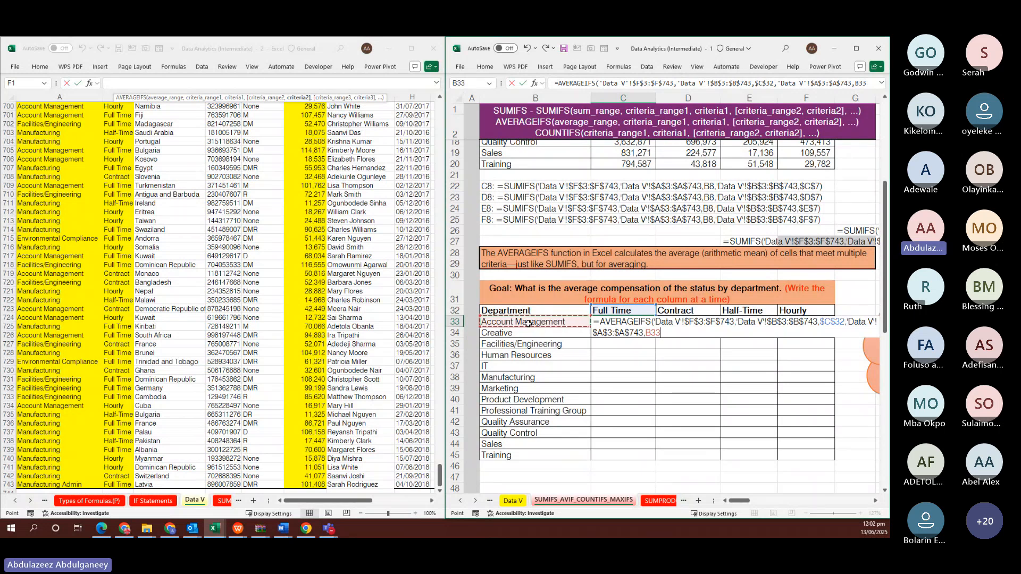
pyautogui.press('Return')
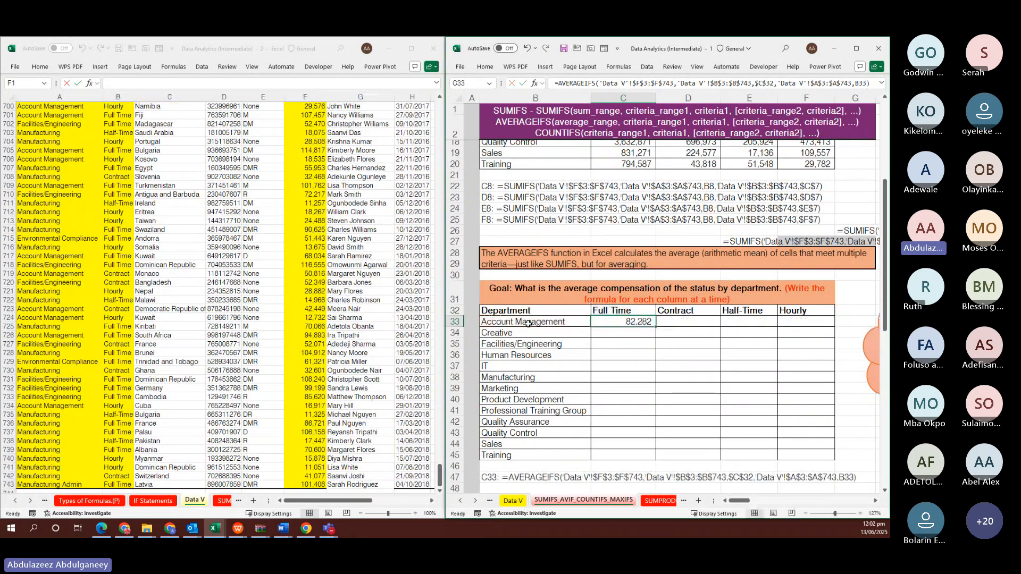
pyautogui.hotkey('shift', 'Down')
pyautogui.hotkey('shift', 'Down')
pyautogui.hotkey('shift', 'Down')
pyautogui.hotkey('shift', 'Down')
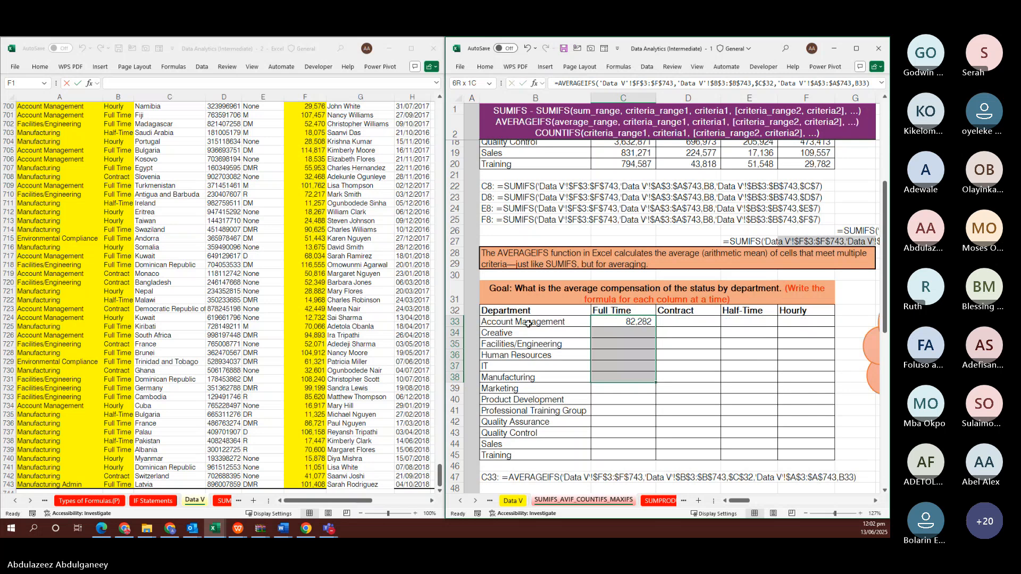
pyautogui.hotkey('shift', 'Down')
pyautogui.hotkey('shift', 'Down')
pyautogui.hotkey('shift', 'Down')
pyautogui.hotkey('shift', 'Down')
pyautogui.hotkey('shift', 'Down')
pyautogui.hotkey('shift', 'Down')
pyautogui.hotkey('shift', 'Down')
pyautogui.press('F2')
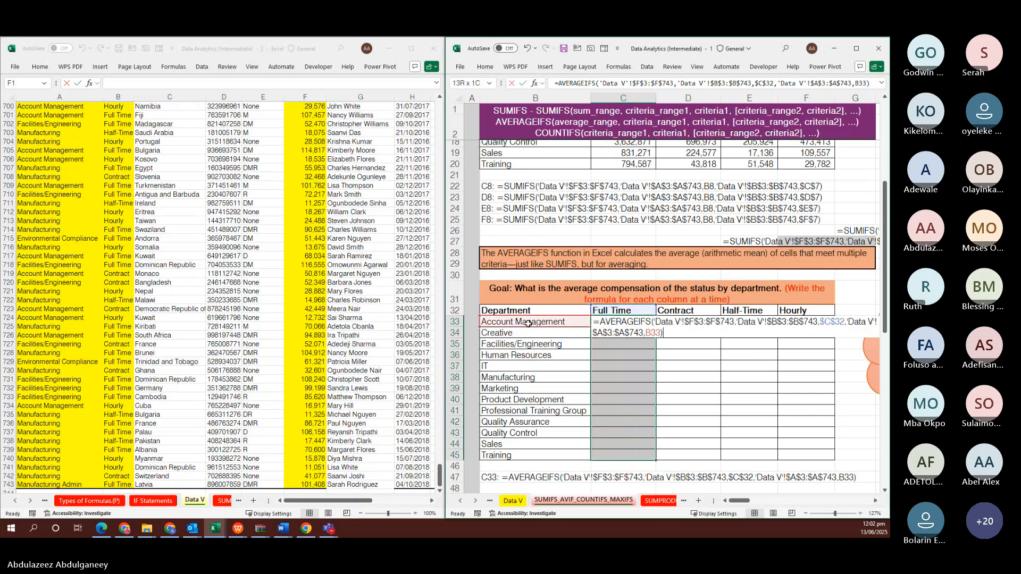
pyautogui.hotkey('ctrl', 'Return')
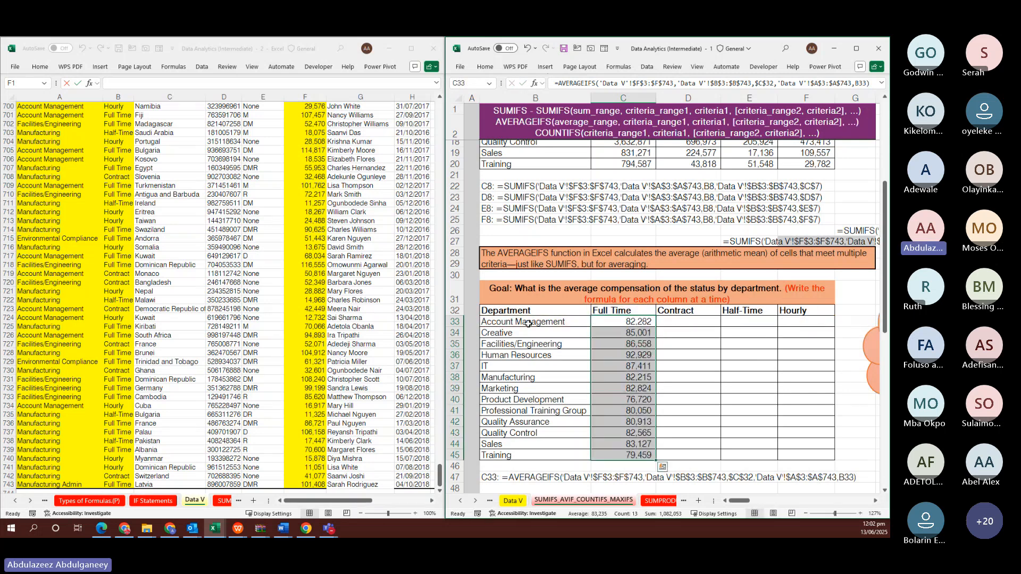
# Enter the AVERAGEIFS formula in Account Management's Contract cell, pointing its status criterion at the Contract header
pyautogui.scroll(1, 614, 337)
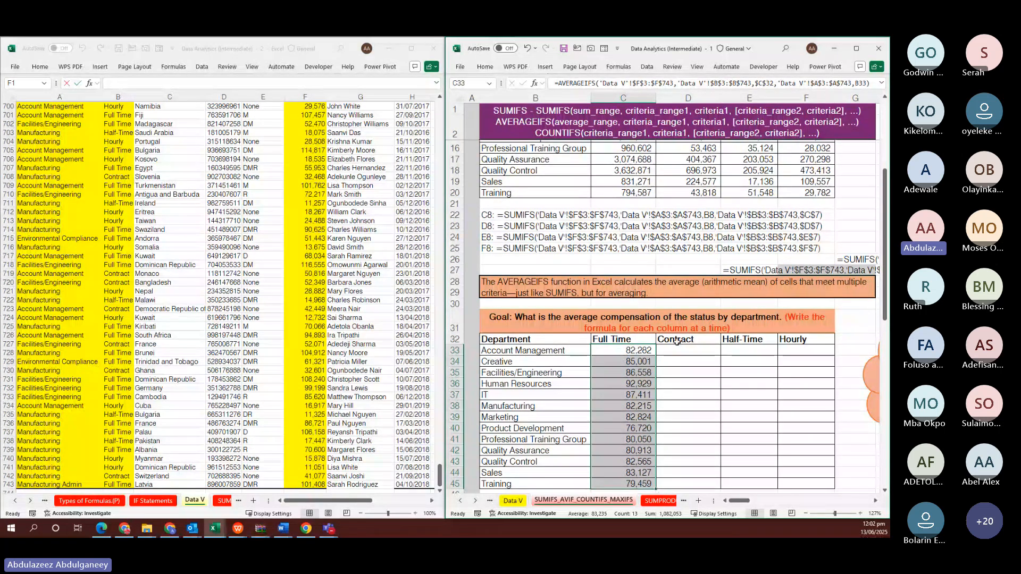
pyautogui.click(727, 353)
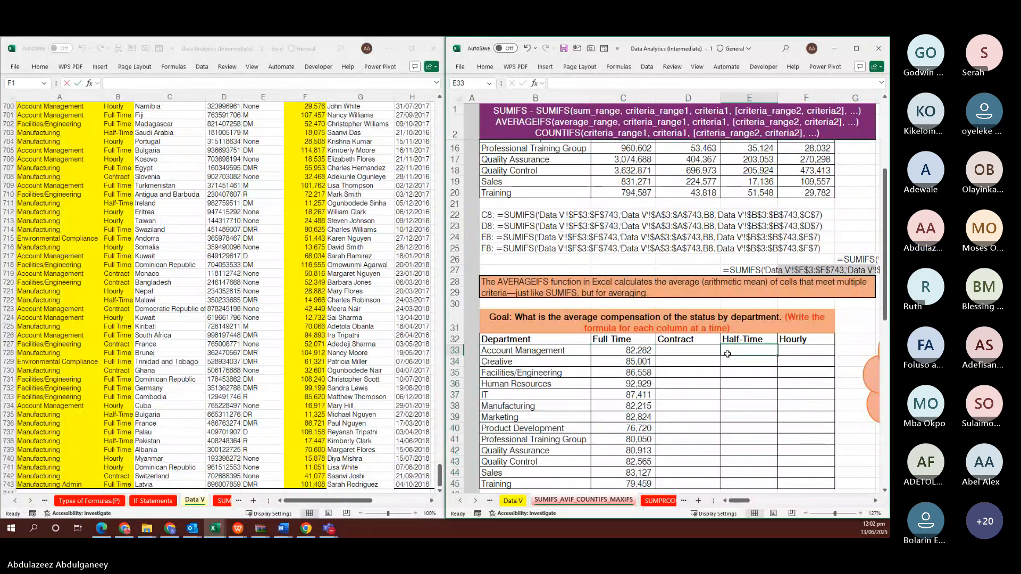
pyautogui.moveTo(727, 354); pyautogui.dragTo(631, 349)
pyautogui.doubleClick(631, 349)
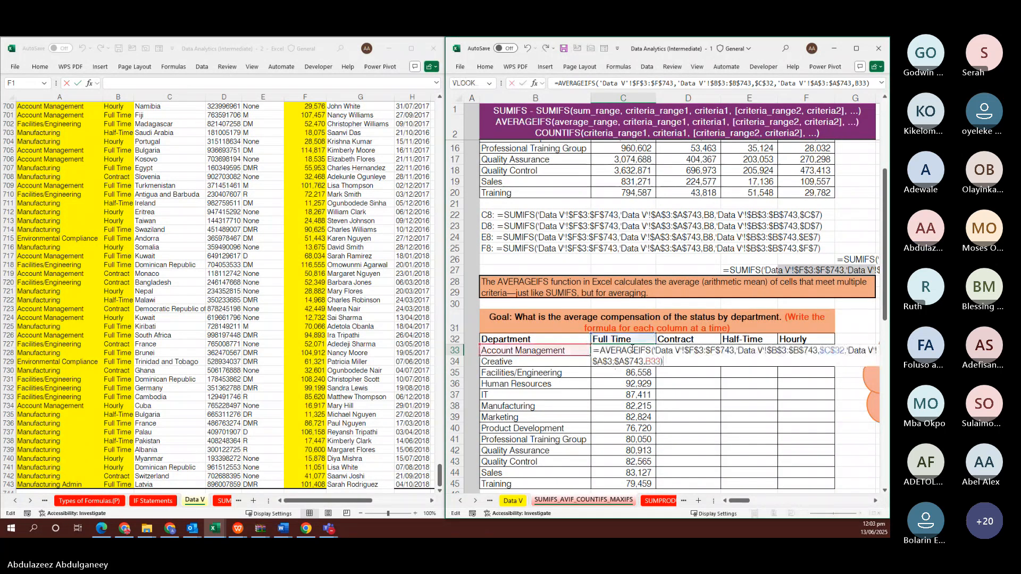
pyautogui.press('Tab')
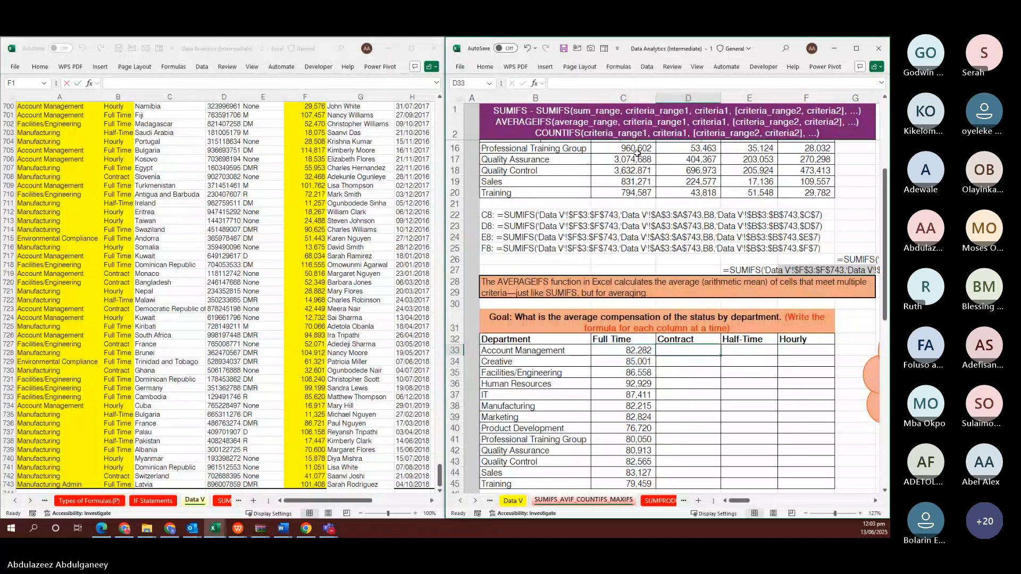
pyautogui.hotkey('ctrl', 'v')
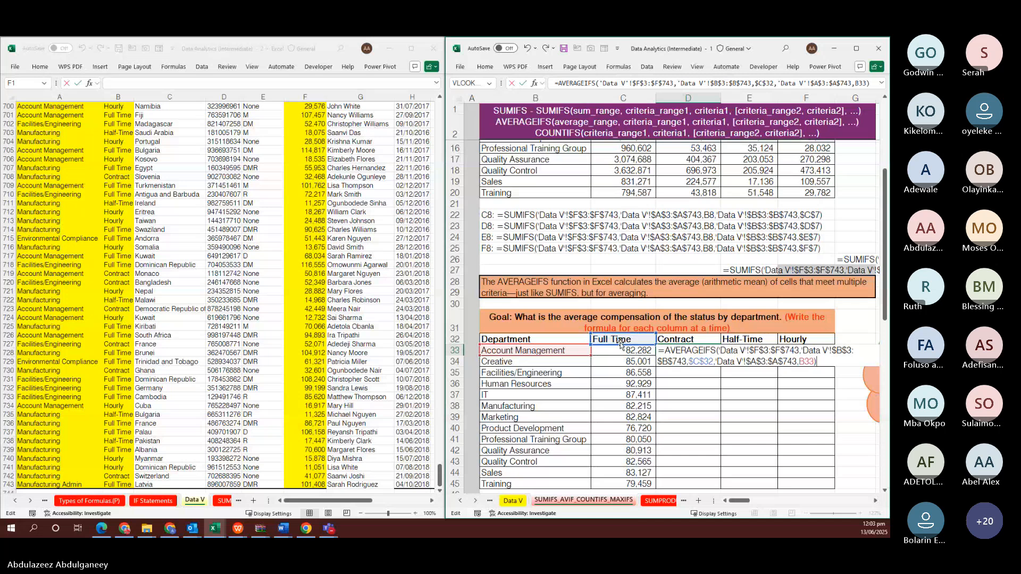
pyautogui.moveTo(621, 345); pyautogui.dragTo(666, 340)
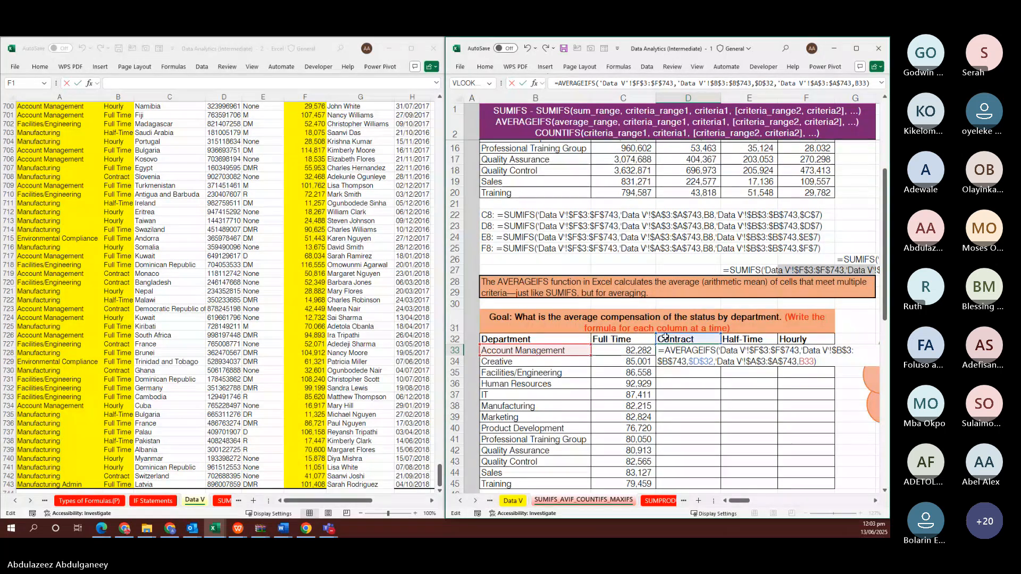
pyautogui.hotkey('ctrl', 'Return')
# Fill the Contract formula down all departments, 41,821 for Account Management to 43,818 for Training
pyautogui.hotkey('shift', 'Down')
pyautogui.hotkey('shift', 'Down')
pyautogui.hotkey('shift', 'Down')
pyautogui.hotkey('shift', 'Down')
pyautogui.hotkey('shift', 'Down')
pyautogui.hotkey('shift', 'Down')
pyautogui.hotkey('shift', 'Down')
pyautogui.hotkey('shift', 'Down')
pyautogui.hotkey('shift', 'Down')
pyautogui.hotkey('shift', 'Down')
pyautogui.hotkey('shift', 'Down')
pyautogui.hotkey('shift', 'Down')
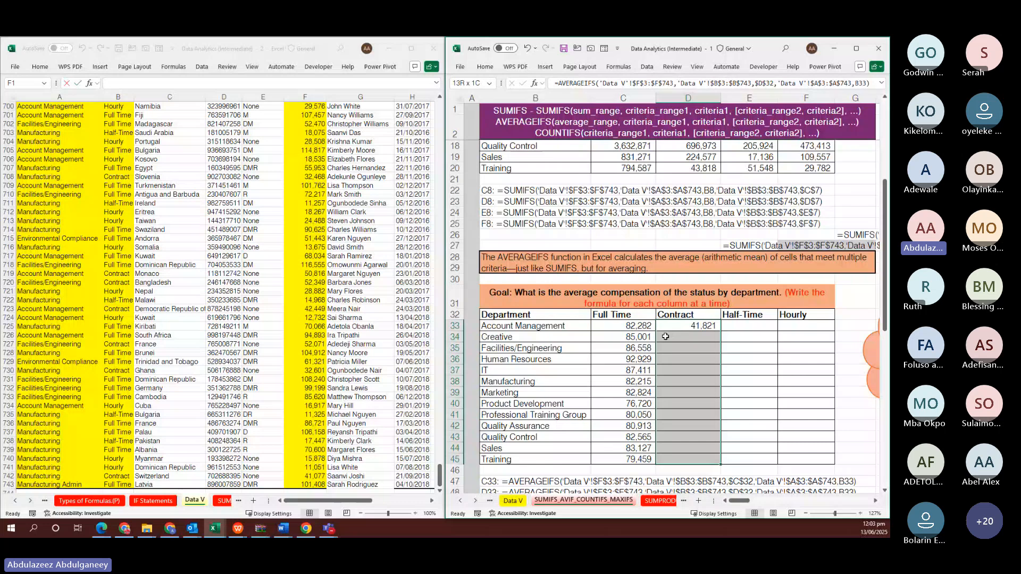
pyautogui.press('F2')
pyautogui.hotkey('ctrl', 'Return')
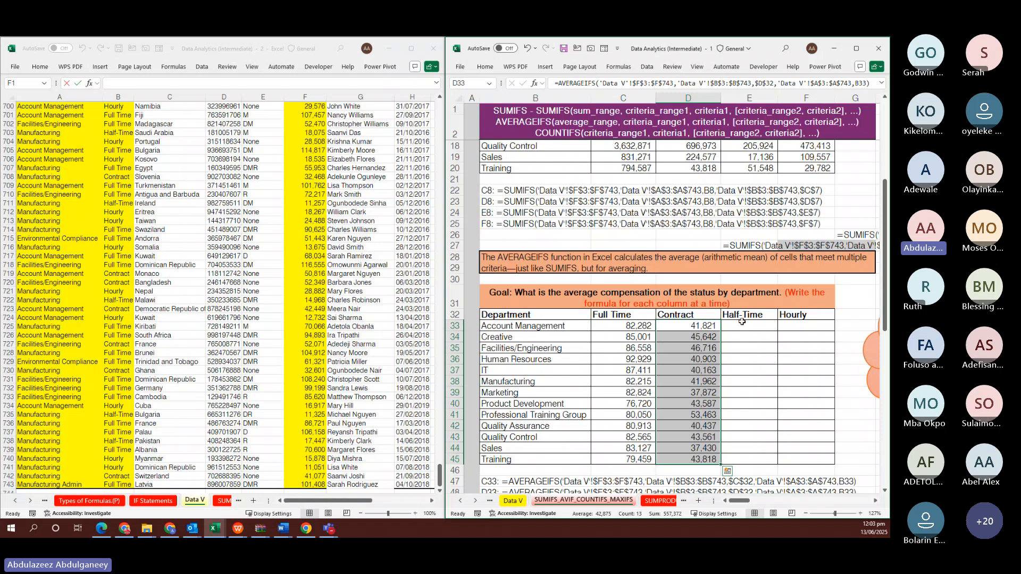
# Fill Half-Time with the AVERAGEIFS formula re-pointed at its header, 15,280 down to 12,887 for Training
pyautogui.click(755, 331)
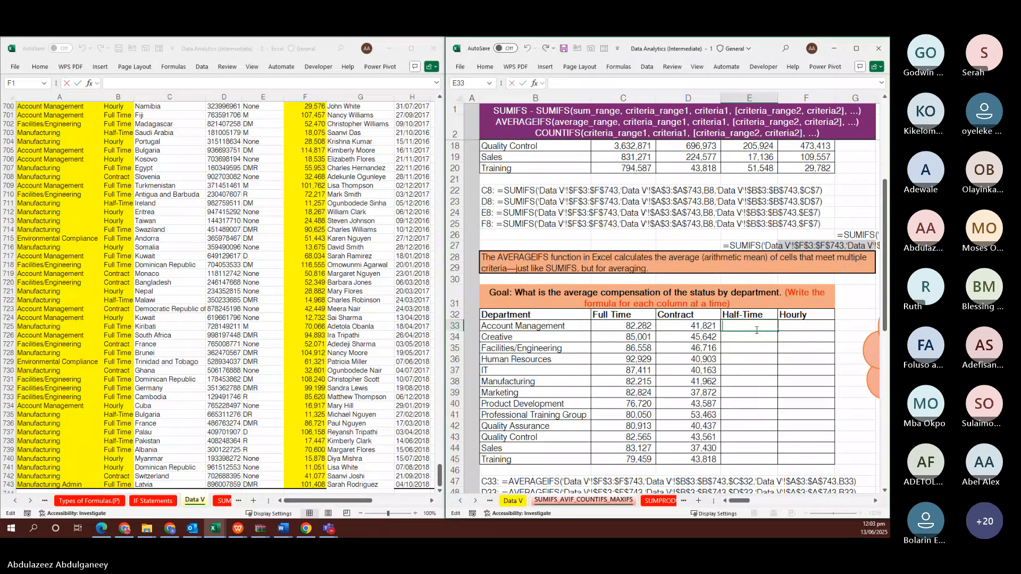
pyautogui.hotkey('ctrl', 'v')
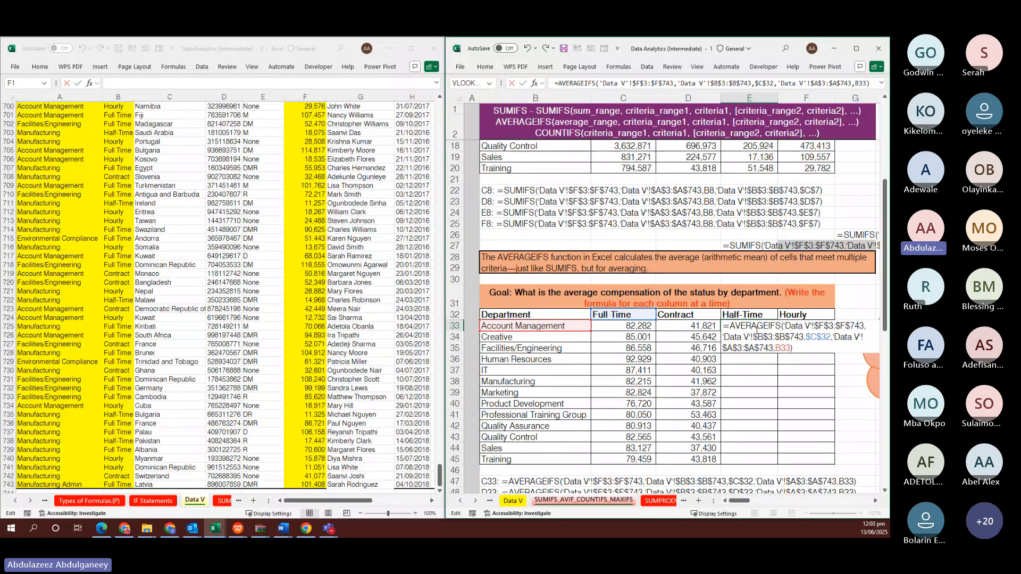
pyautogui.moveTo(619, 320); pyautogui.dragTo(731, 318)
pyautogui.hotkey('ctrl', 'Return')
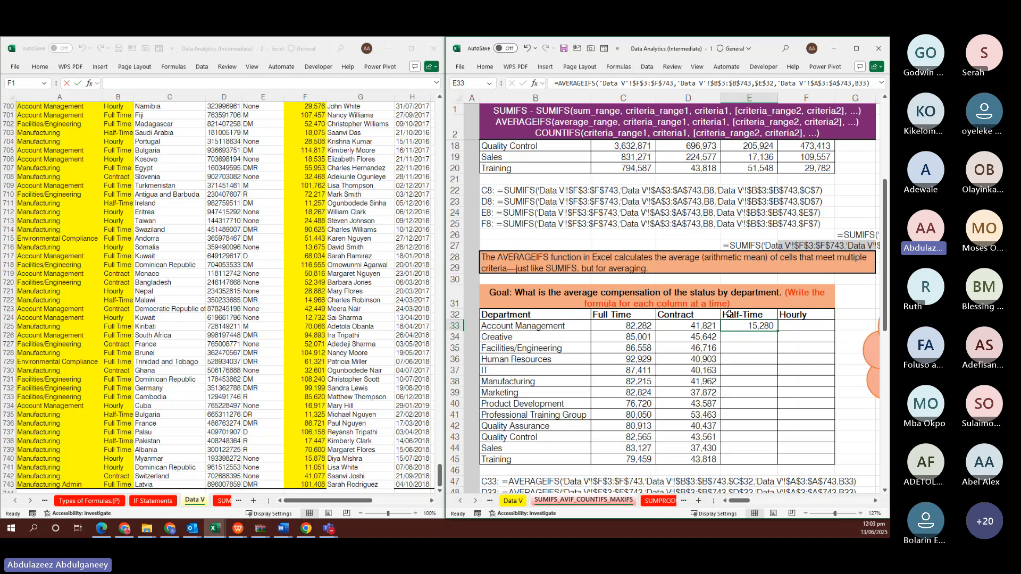
pyautogui.hotkey('shift', 'Down')
pyautogui.hotkey('shift', 'Down')
pyautogui.hotkey('shift', 'Down')
pyautogui.hotkey('shift', 'Down')
pyautogui.hotkey('shift', 'Down')
pyautogui.hotkey('shift', 'Down')
pyautogui.hotkey('shift', 'Down')
pyautogui.hotkey('shift', 'Down')
pyautogui.hotkey('shift', 'Down')
pyautogui.hotkey('shift', 'Down')
pyautogui.hotkey('shift', 'Down')
pyautogui.hotkey('shift', 'Down')
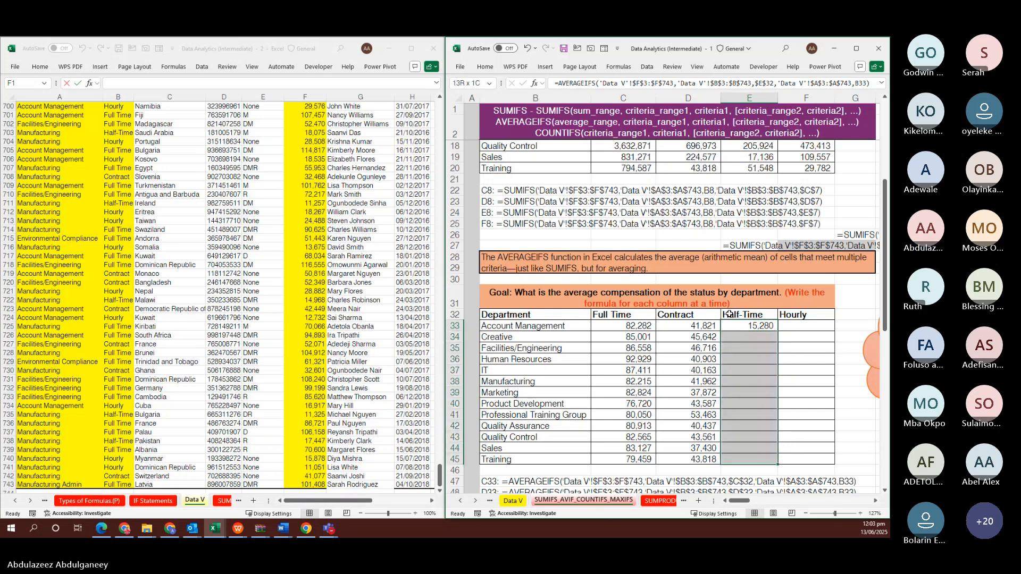
pyautogui.hotkey('ctrl', 'd')
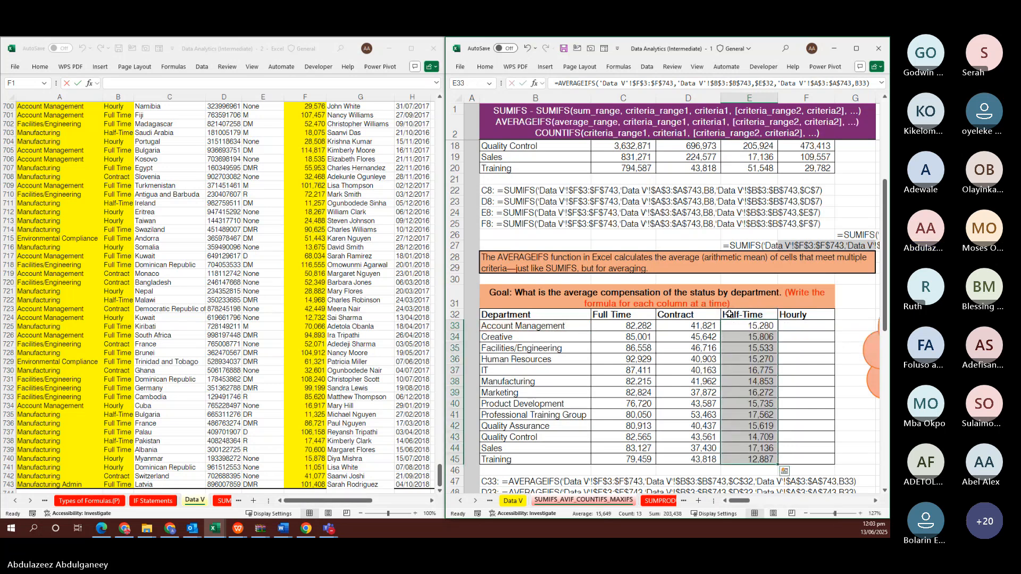
pyautogui.click(799, 325)
# Enter the AVERAGEIFS formula pointed at the Hourly header and fill it down, 21,858 to 14,891
pyautogui.doubleClick(799, 325)
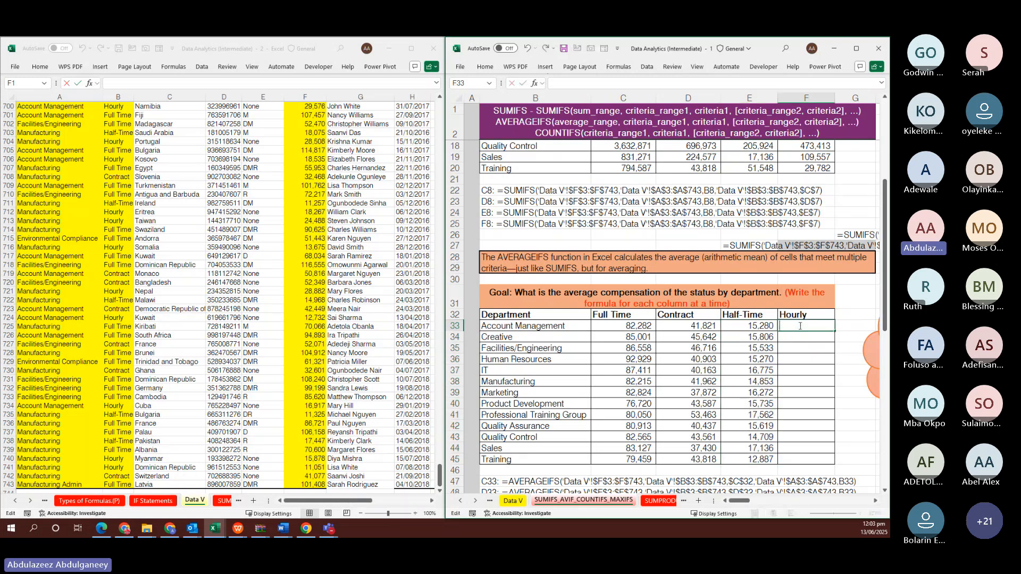
pyautogui.write("=AVERAGEIFS('Data V'!$F$3:$F$743,'Data V'!$B$3:$B$743,$C$32,'Data V'!$A$3:$A$743,B33)")
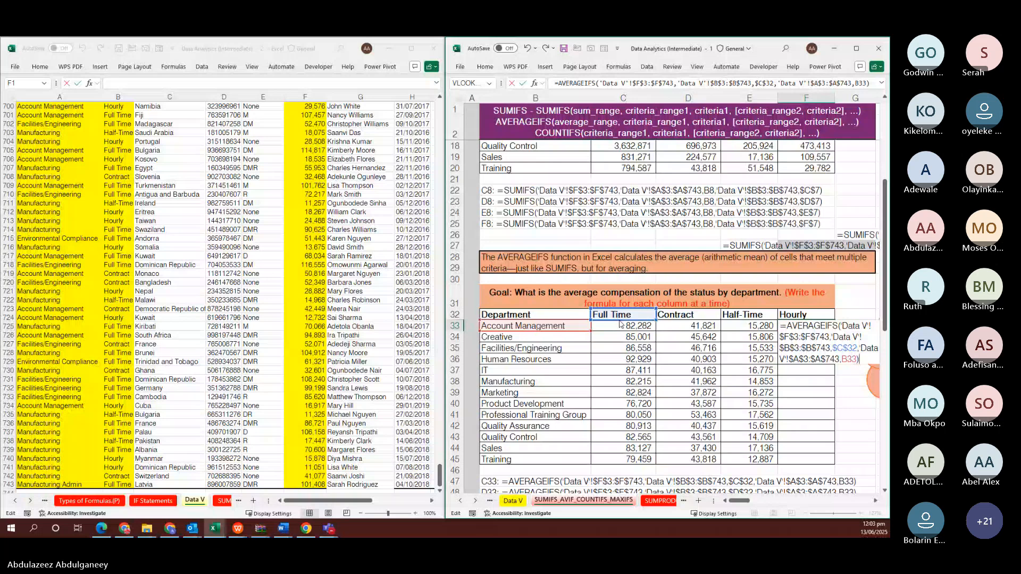
pyautogui.moveTo(619, 324); pyautogui.dragTo(791, 321)
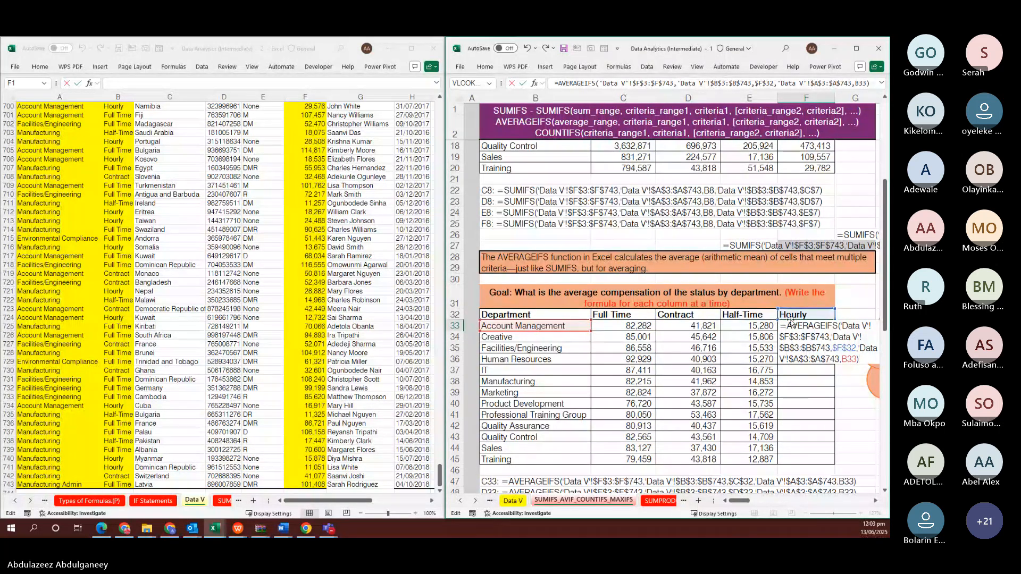
pyautogui.hotkey('ctrl', 'Return')
pyautogui.hotkey('shift', 'Down')
pyautogui.hotkey('shift', 'Down')
pyautogui.hotkey('shift', 'Down')
pyautogui.hotkey('shift', 'Down')
pyautogui.hotkey('shift', 'Down')
pyautogui.hotkey('shift', 'Down')
pyautogui.hotkey('shift', 'Down')
pyautogui.hotkey('shift', 'Down')
pyautogui.hotkey('shift', 'Down')
pyautogui.hotkey('shift', 'Down')
pyautogui.hotkey('shift', 'Down')
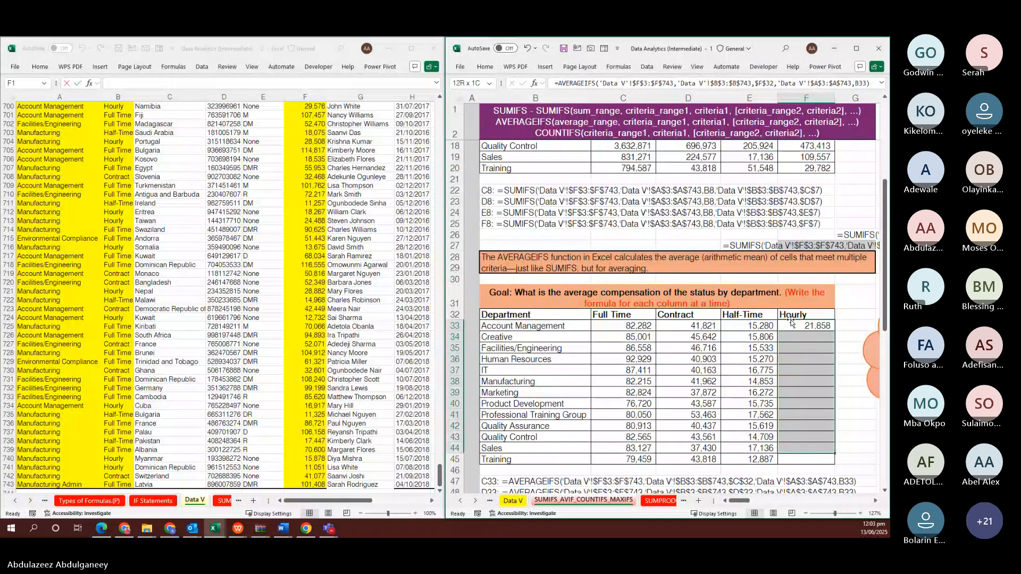
pyautogui.hotkey('shift', 'Down')
pyautogui.press('F2')
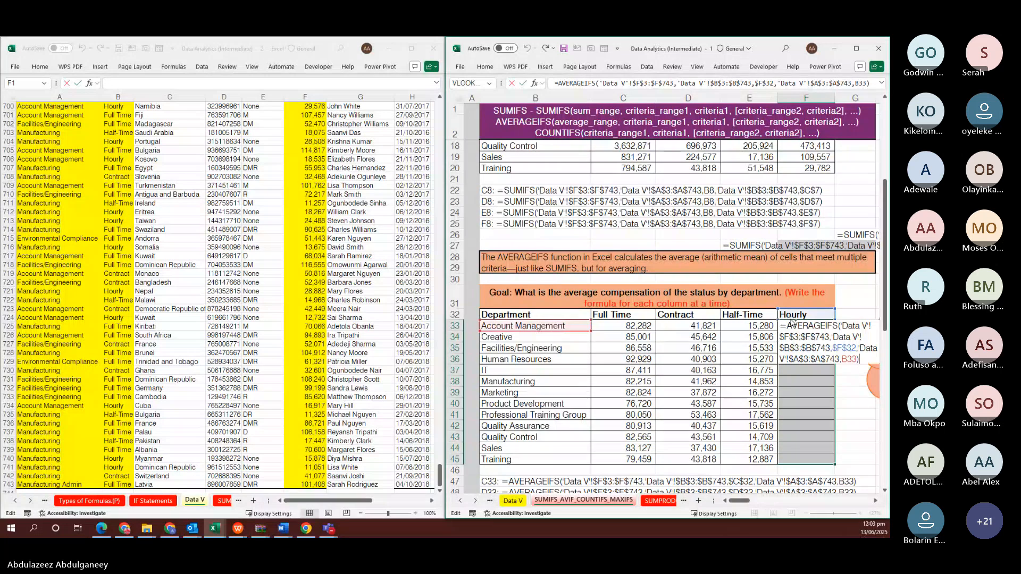
pyautogui.hotkey('ctrl', 'Return')
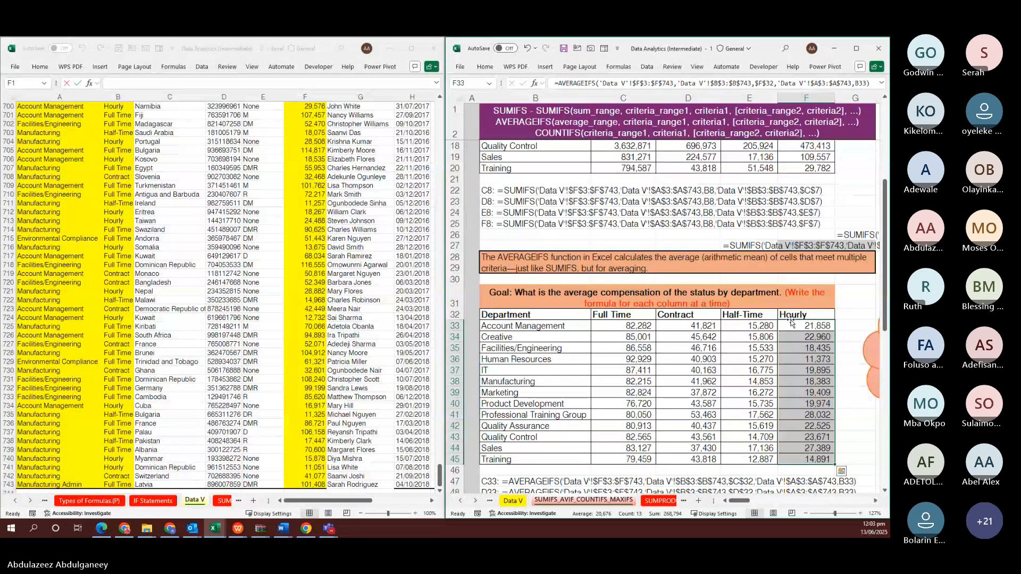
# Check the Human Resources Contract formula, then select C58 in the blank staff-count table
pyautogui.click(716, 360)
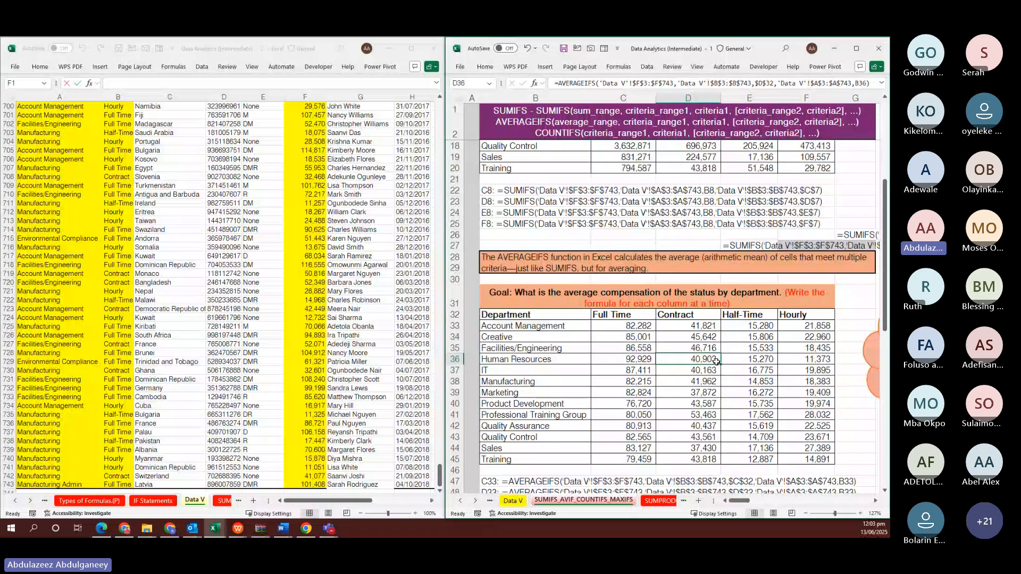
pyautogui.scroll(-3, 716, 361)
pyautogui.scroll(-5, 716, 362)
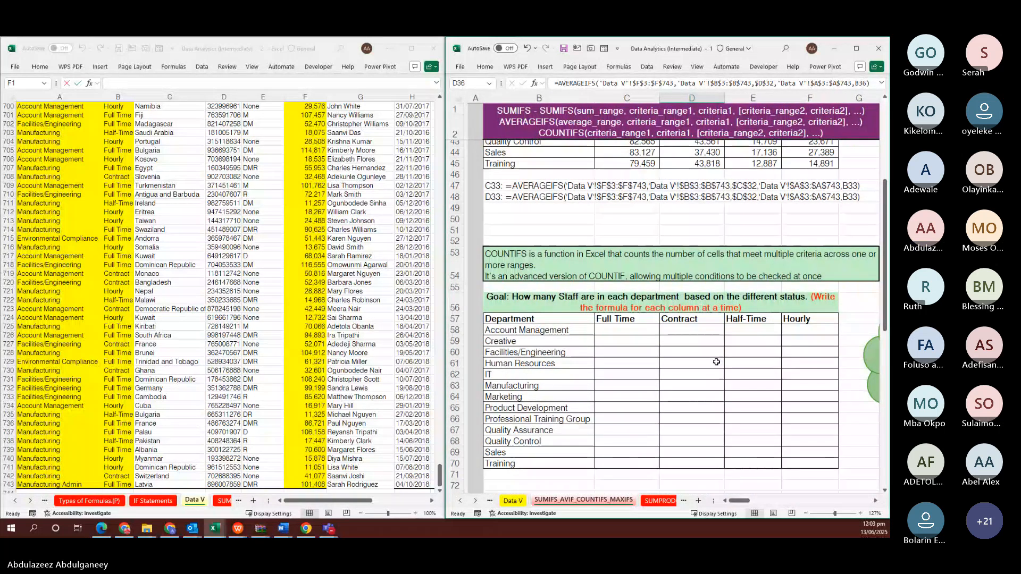
pyautogui.scroll(3, 717, 361)
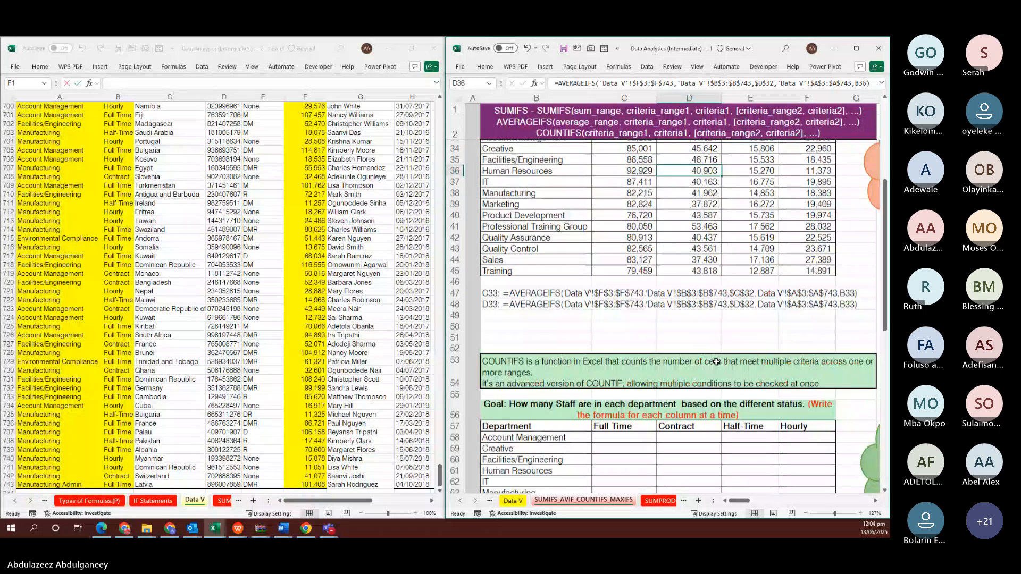
pyautogui.scroll(2, 717, 362)
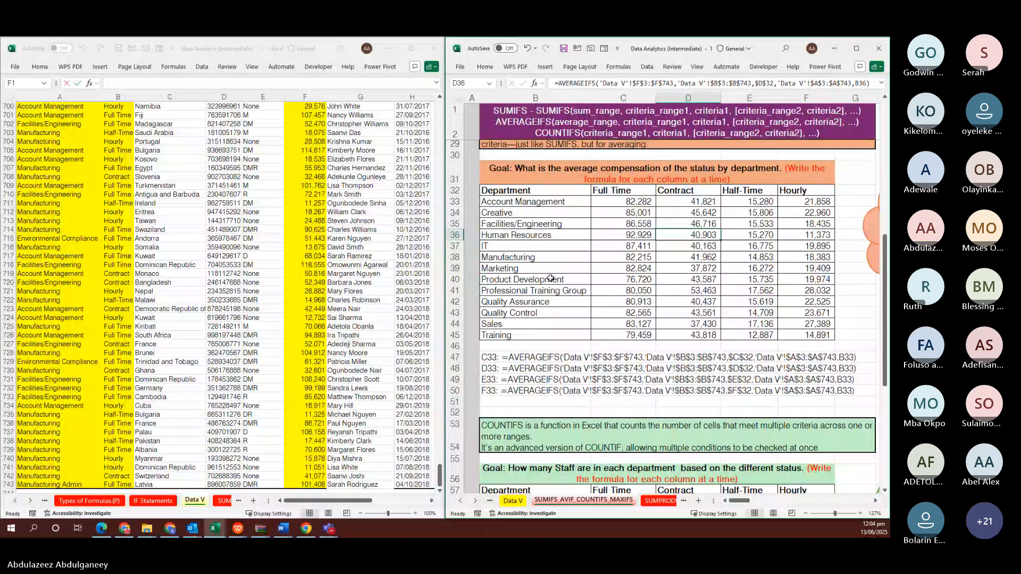
pyautogui.scroll(-7, 550, 278)
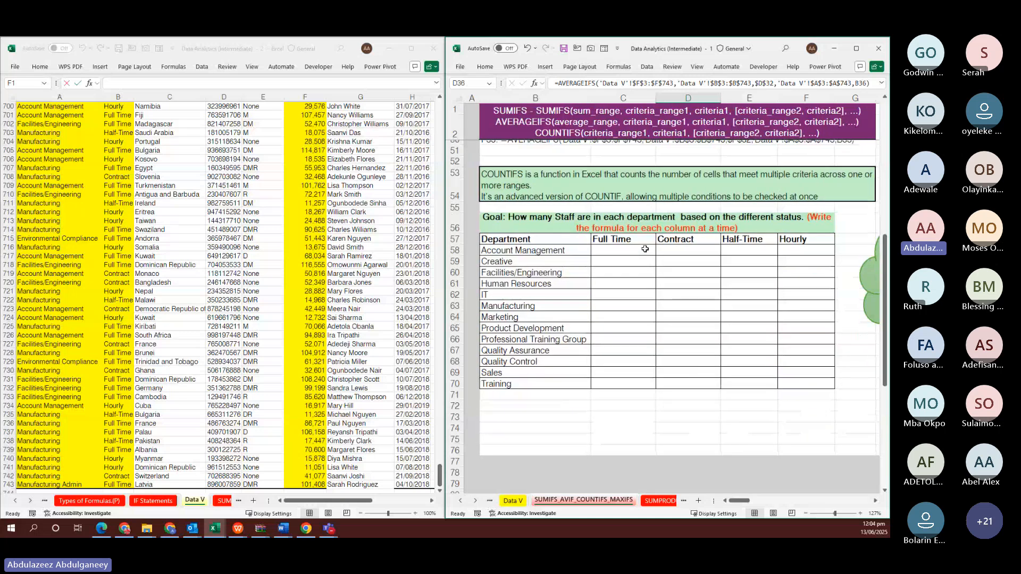
pyautogui.click(645, 249)
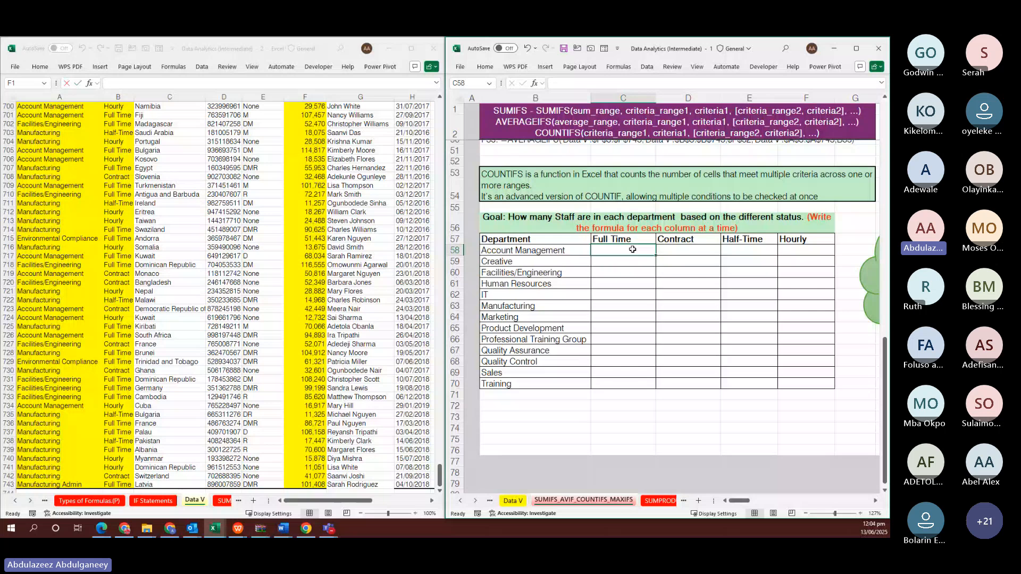
pyautogui.scroll(2, 633, 249)
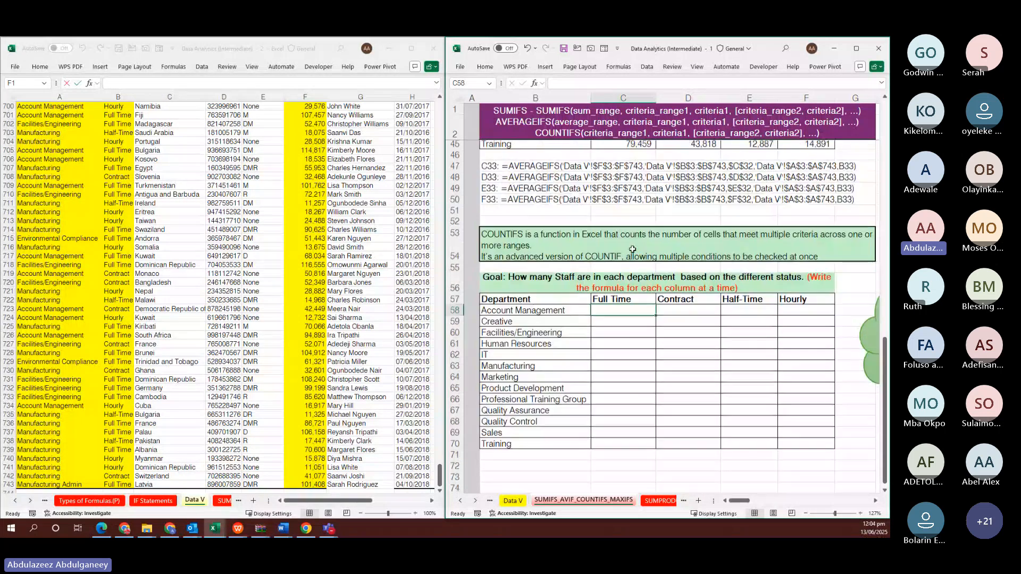
pyautogui.scroll(-1, 632, 249)
pyautogui.scroll(1, 632, 249)
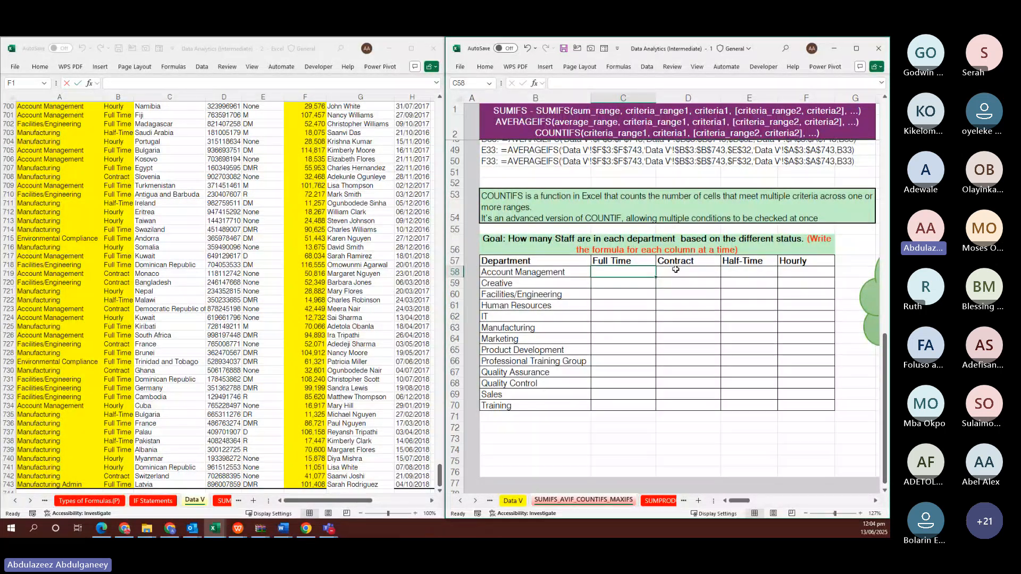
pyautogui.scroll(-3, 570, 436)
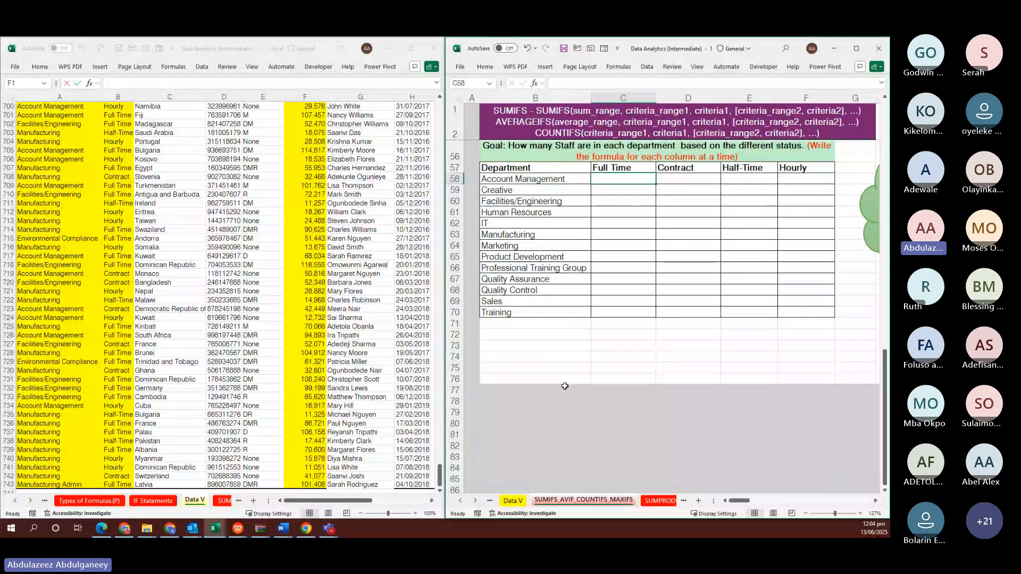
pyautogui.click(533, 378)
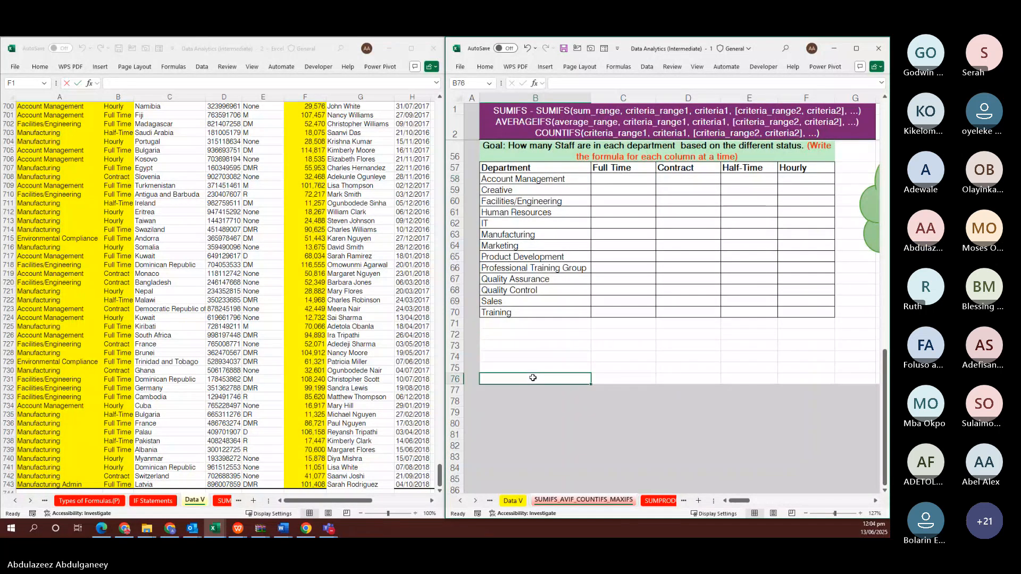
pyautogui.write('=COUN')
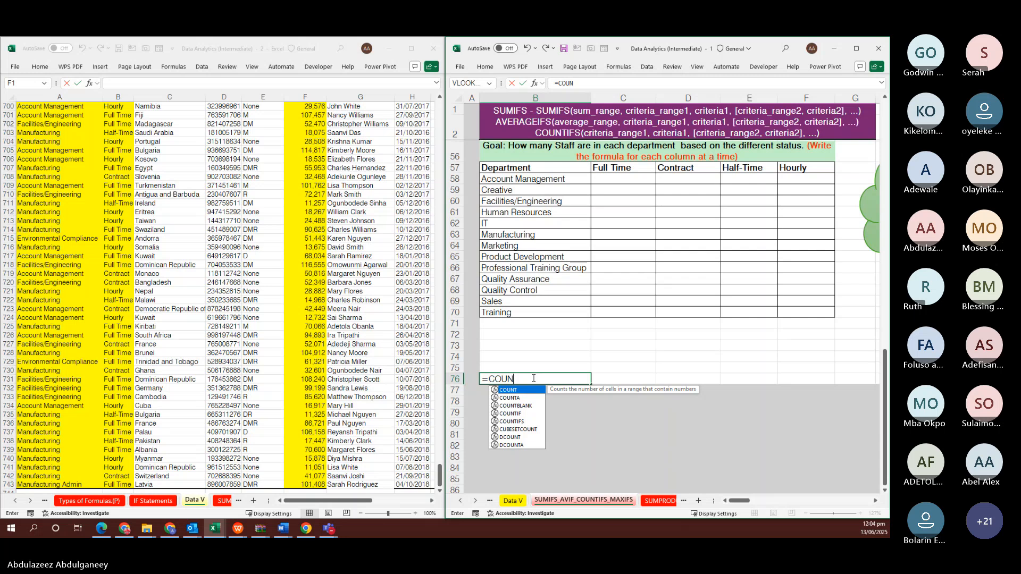
pyautogui.write('TIFS(')
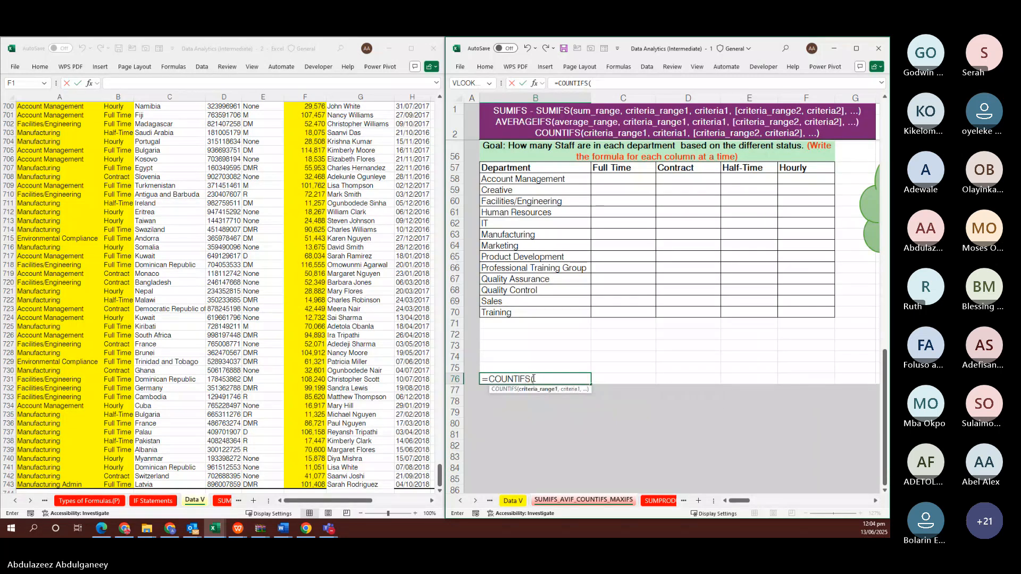
pyautogui.hotkey('ctrl', 'shift', 'a')
pyautogui.doubleClick(546, 378)
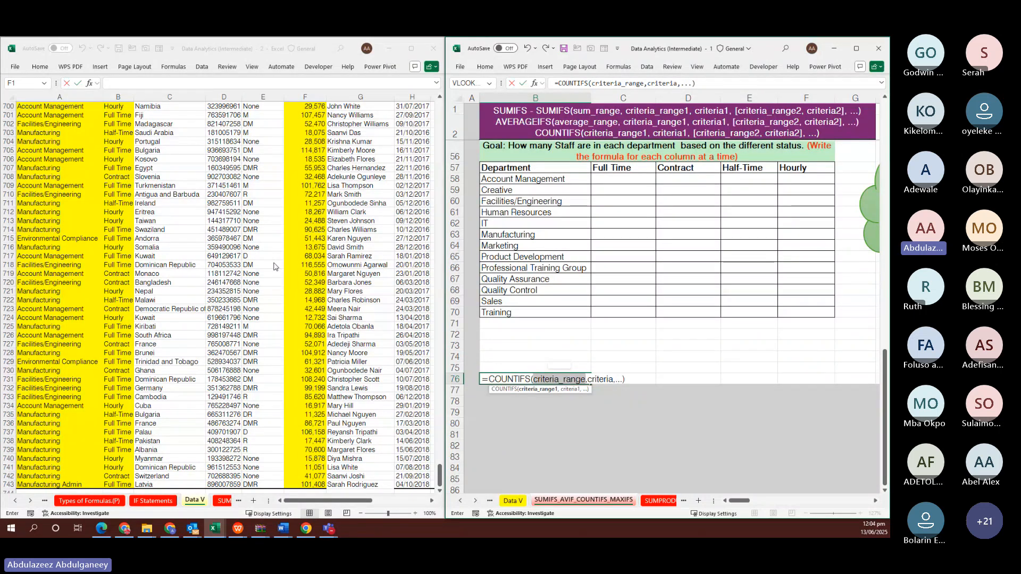
pyautogui.press('Escape')
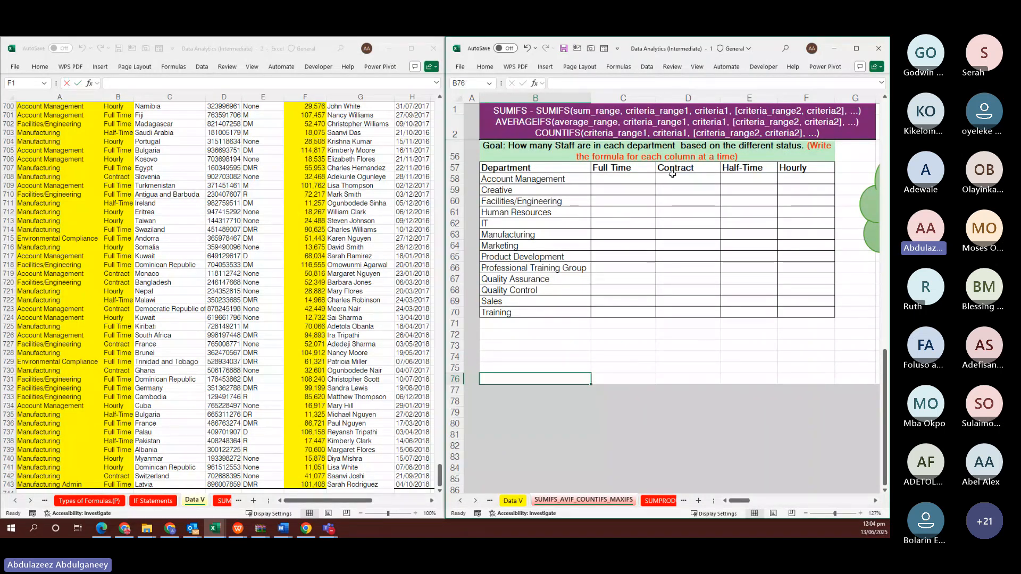
pyautogui.click(627, 178)
pyautogui.scroll(1, 606, 250)
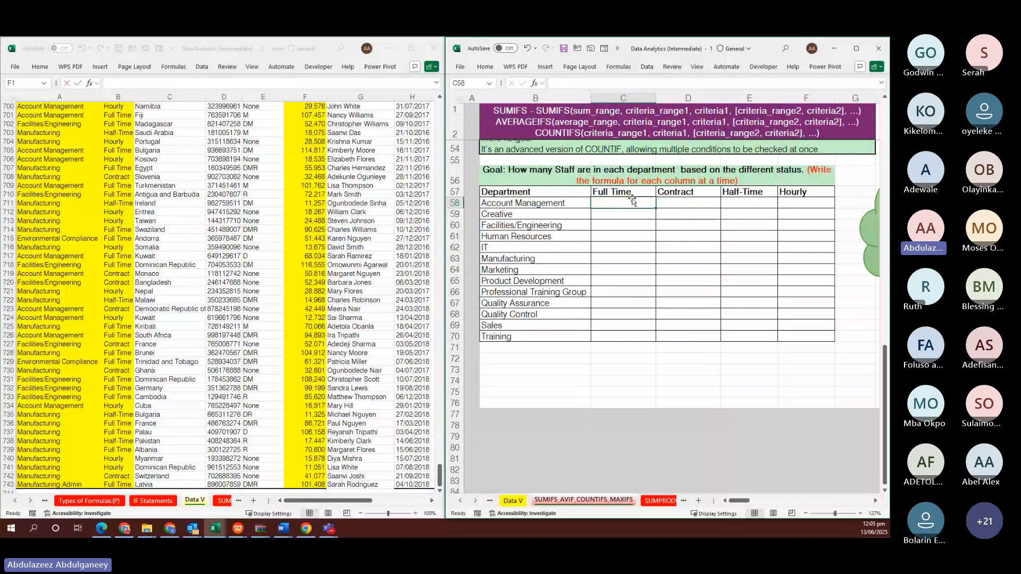
# Start a COUNTIFS in C58 with absolute range 'Data V'!$A$3:$A$743 and department criterion B58
pyautogui.write('=')
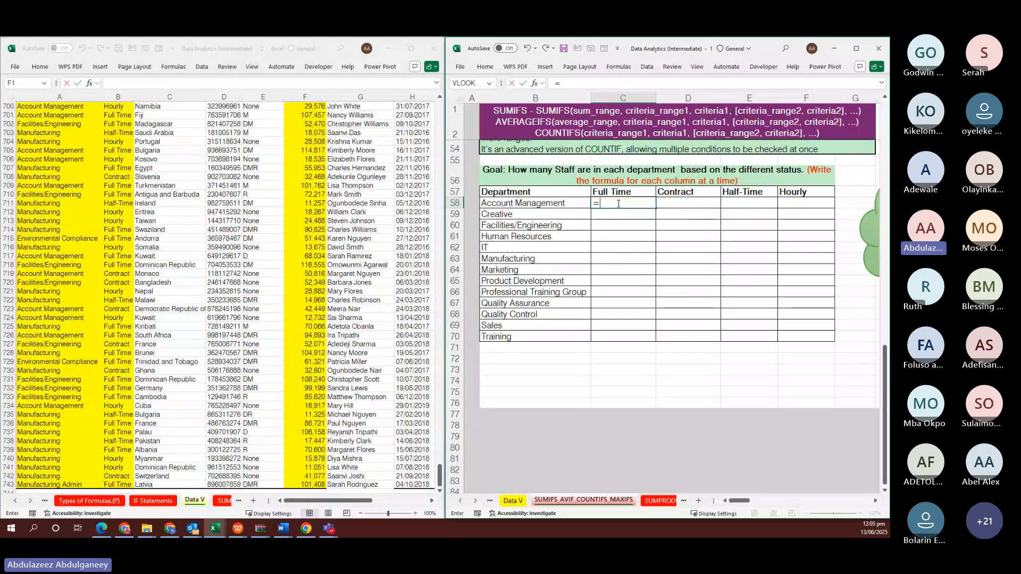
pyautogui.write('COUNTI')
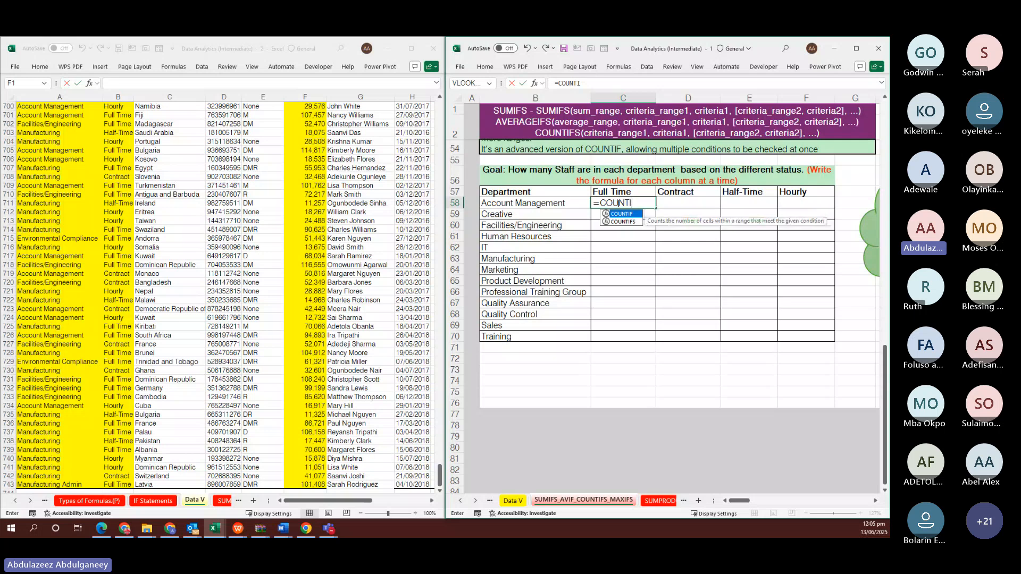
pyautogui.write('FS(')
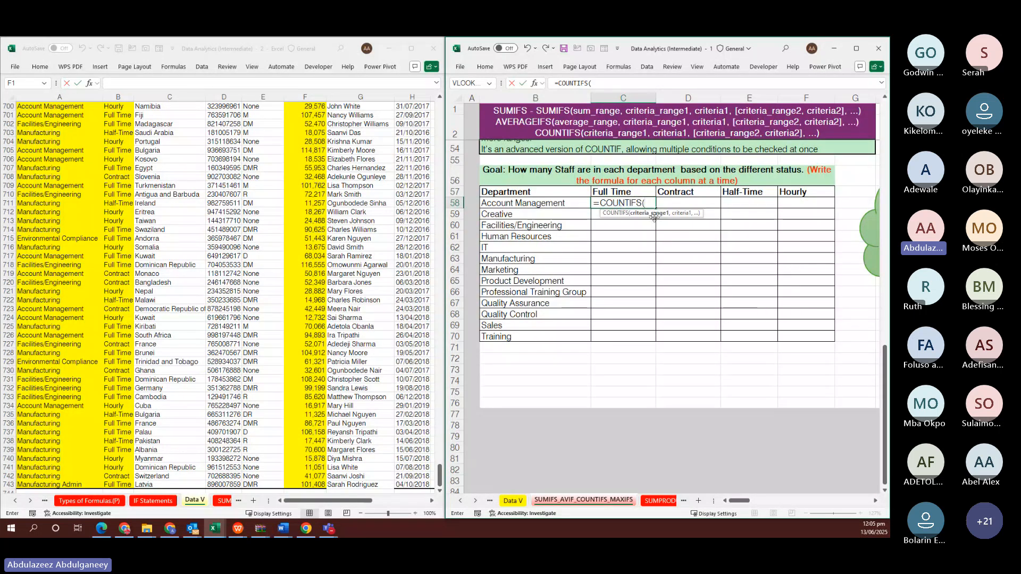
pyautogui.click(49, 185)
pyautogui.hotkey('ctrl', 'Up')
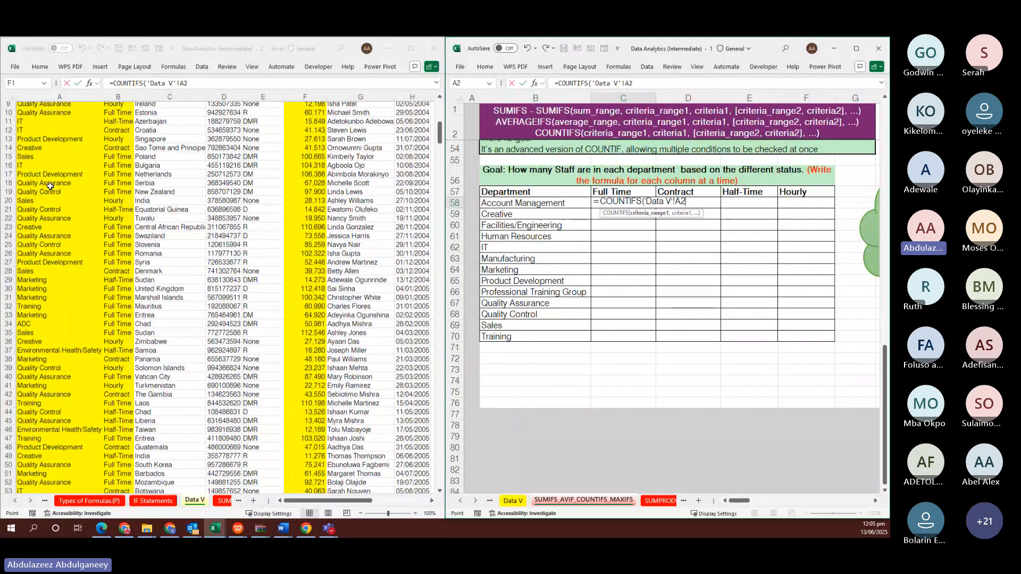
pyautogui.press('Down')
pyautogui.hotkey('ctrl', 'shift', 'Down')
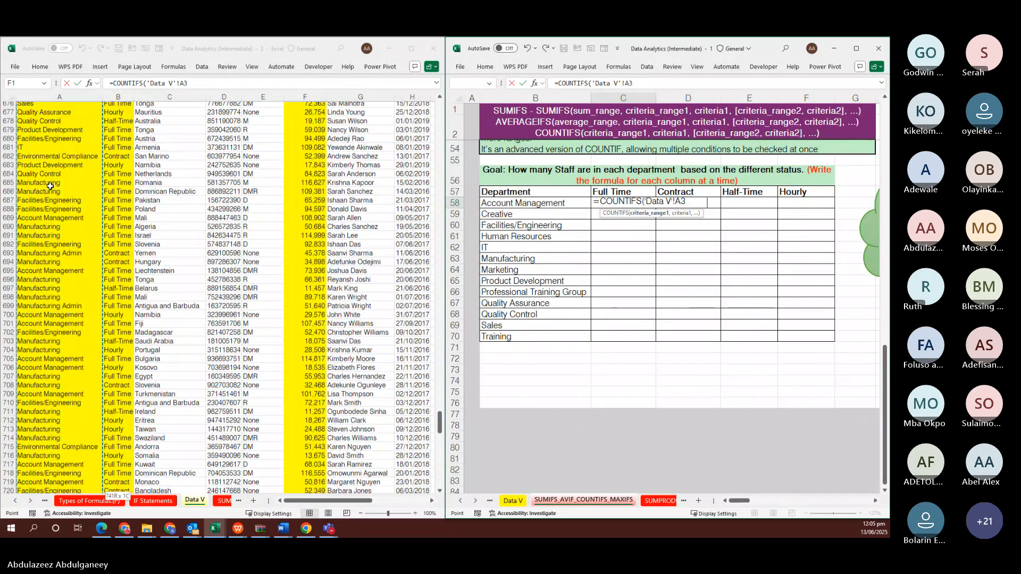
pyautogui.press('F4')
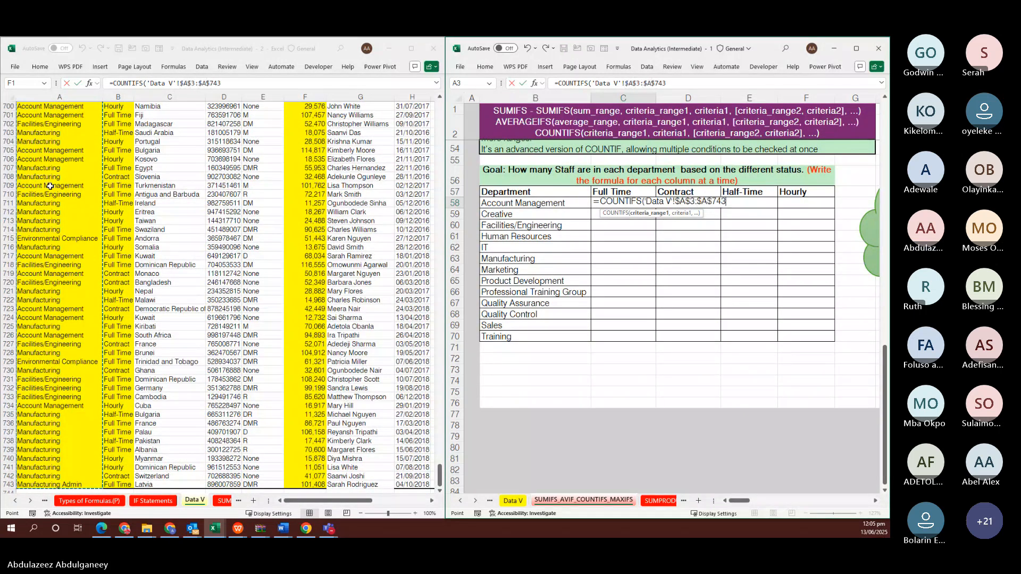
pyautogui.write(',')
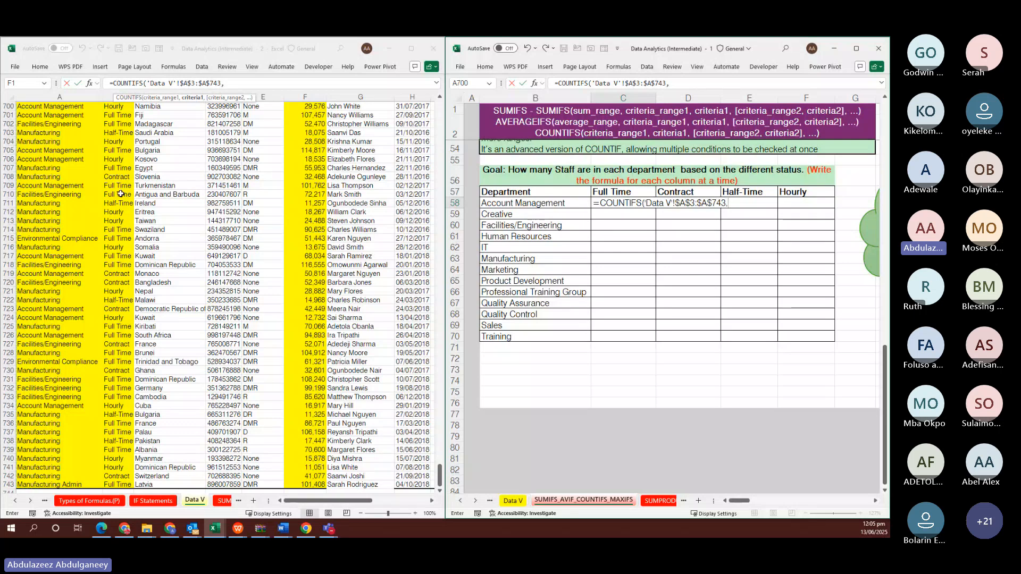
pyautogui.click(518, 202)
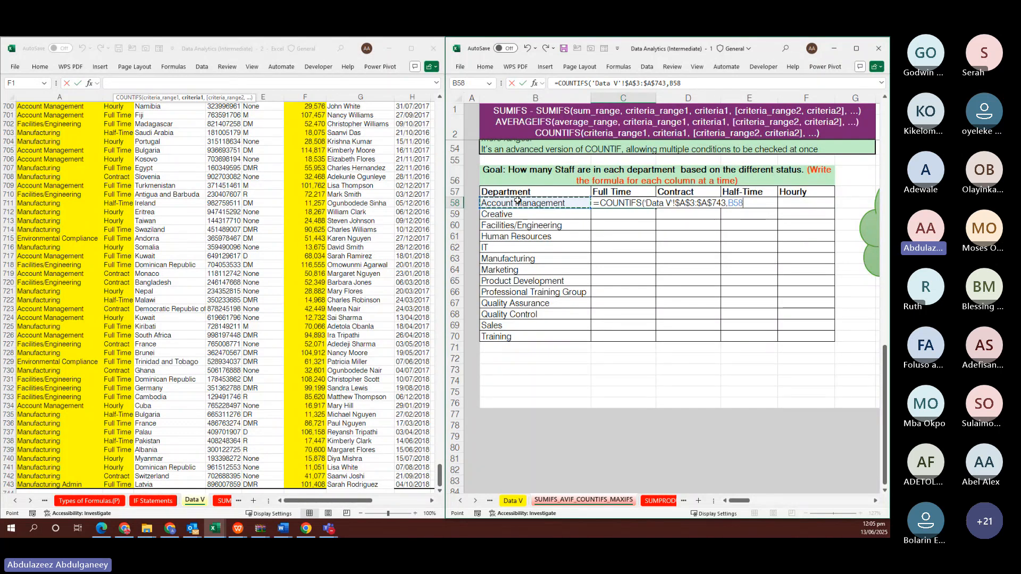
pyautogui.write(',')
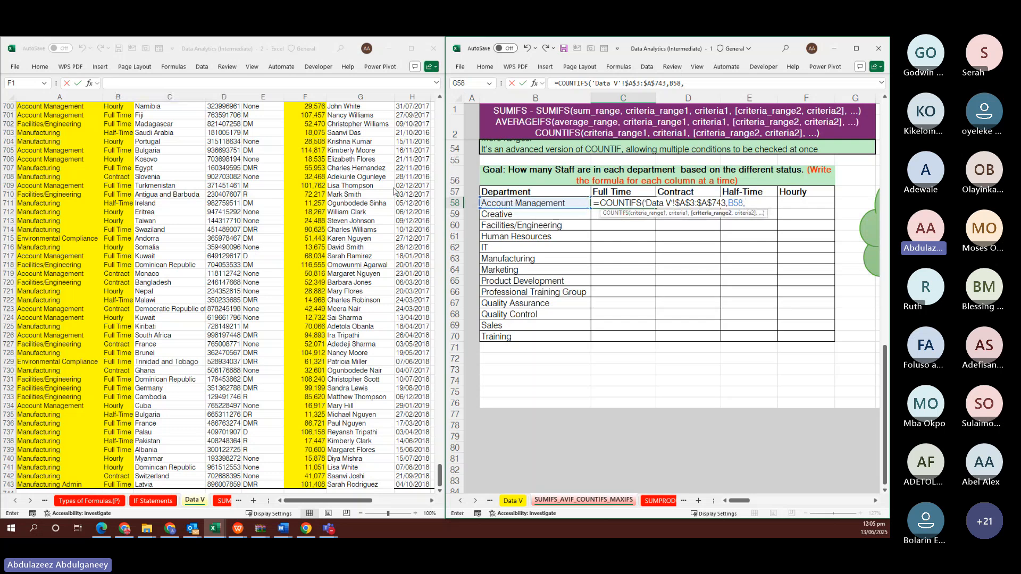
# Add the absolute status range 'Data V'!$B$3:$B$743 and locked Full Time criterion $C$57
pyautogui.click(128, 172)
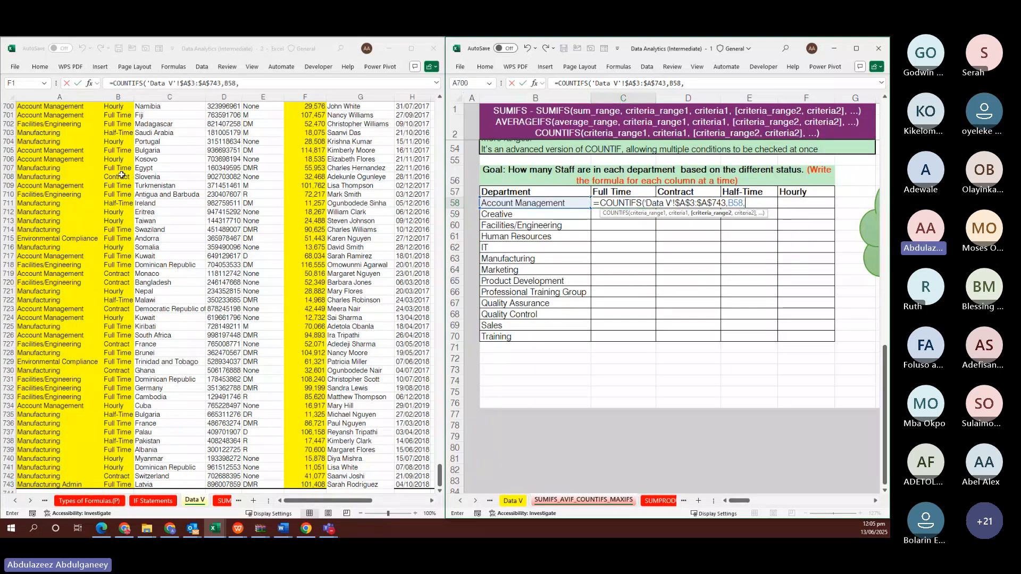
pyautogui.click(121, 175)
pyautogui.hotkey('ctrl', 'Up')
pyautogui.press('Down')
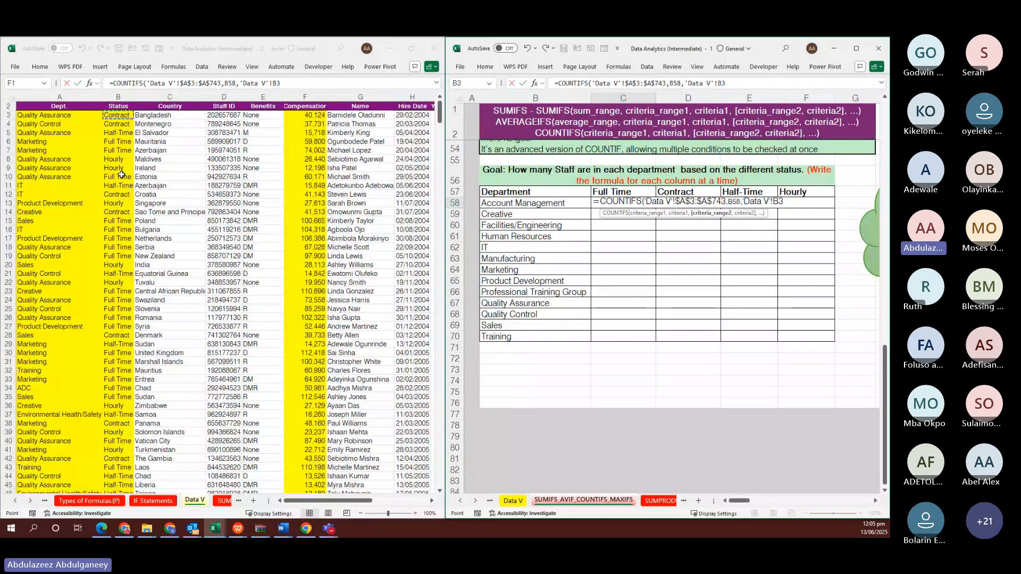
pyautogui.hotkey('ctrl', 'shift', 'Down')
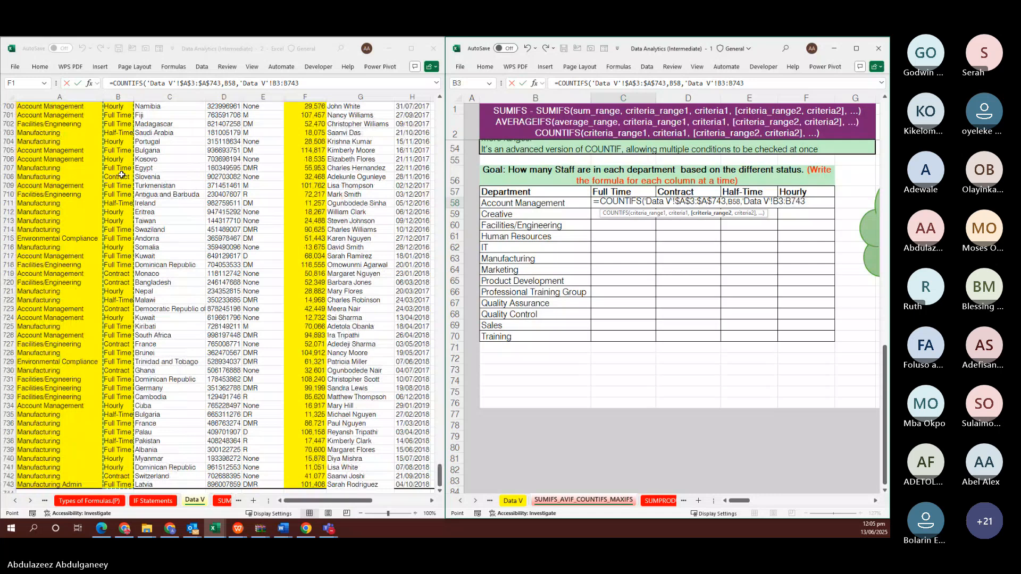
pyautogui.press('F4')
pyautogui.write(',')
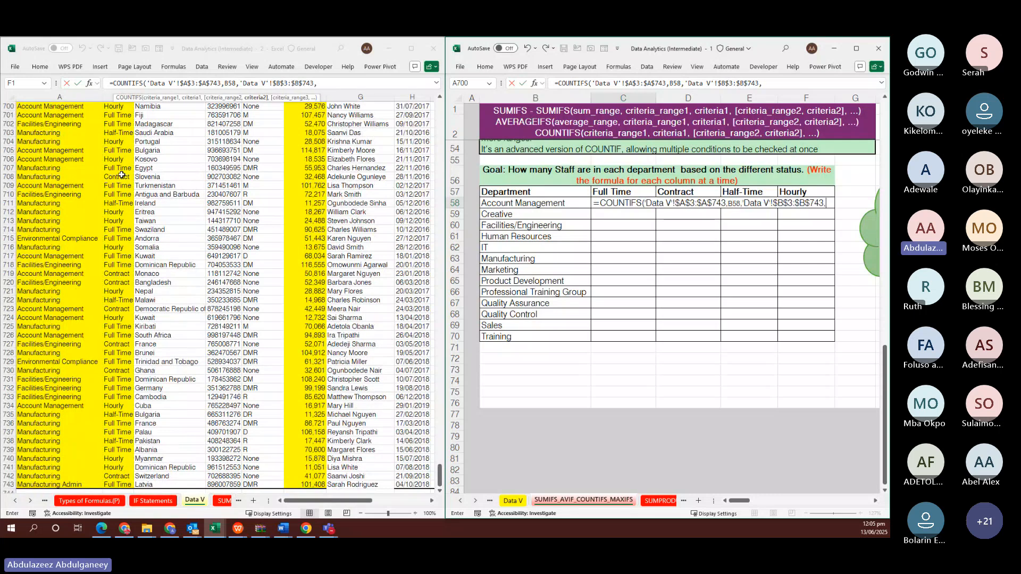
pyautogui.click(612, 193)
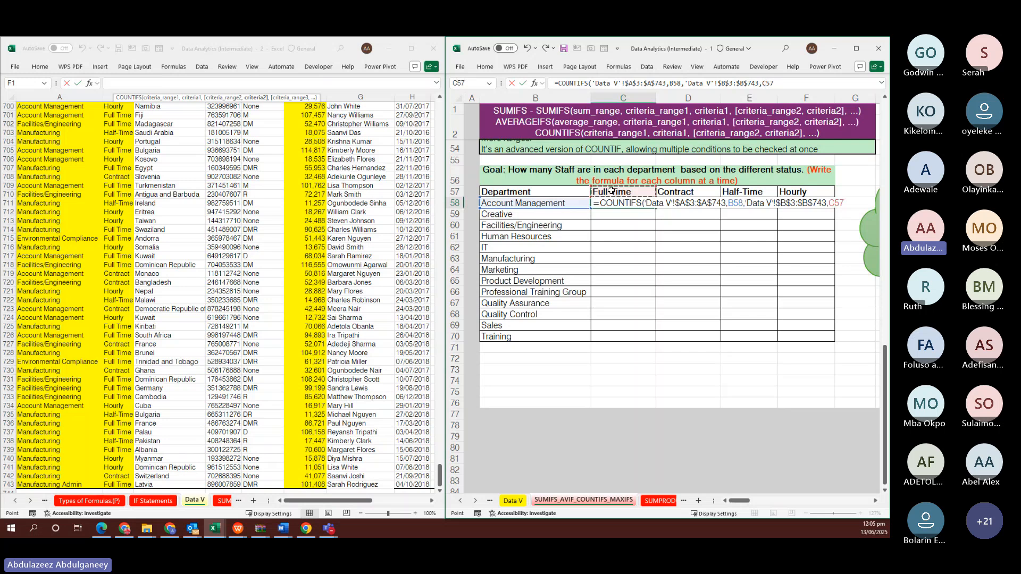
pyautogui.press('F4')
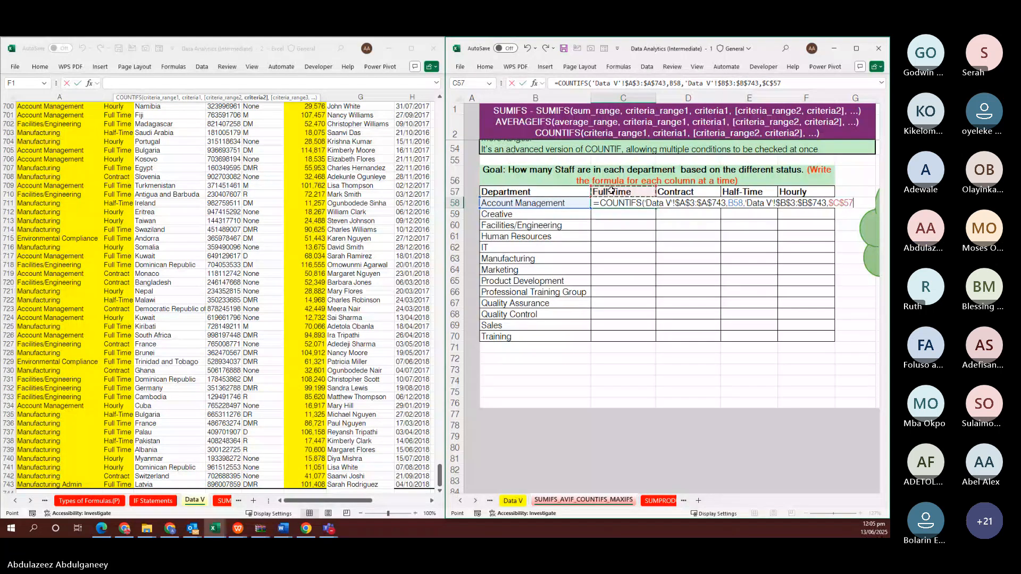
pyautogui.hotkey('ctrl', 'Return')
# Copy the count down the Full Time column, 45 for Account Management to 10 for Training
pyautogui.hotkey('shift', 'Down')
pyautogui.hotkey('shift', 'Down')
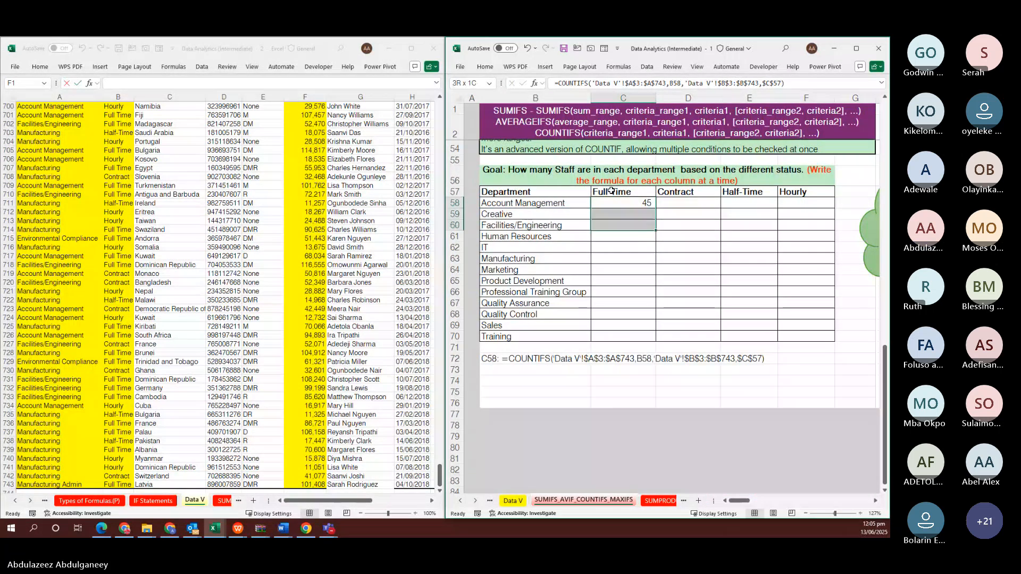
pyautogui.hotkey('shift', 'Down')
pyautogui.hotkey('shift', 'Down')
pyautogui.hotkey('shift', 'Down')
pyautogui.hotkey('shift', 'Down')
pyautogui.hotkey('shift', 'Down')
pyautogui.hotkey('shift', 'Down')
pyautogui.hotkey('shift', 'Down')
pyautogui.hotkey('shift', 'Down')
pyautogui.hotkey('shift', 'Down')
pyautogui.hotkey('shift', 'Down')
pyautogui.hotkey('shift', 'Down')
pyautogui.hotkey('shift', 'Up')
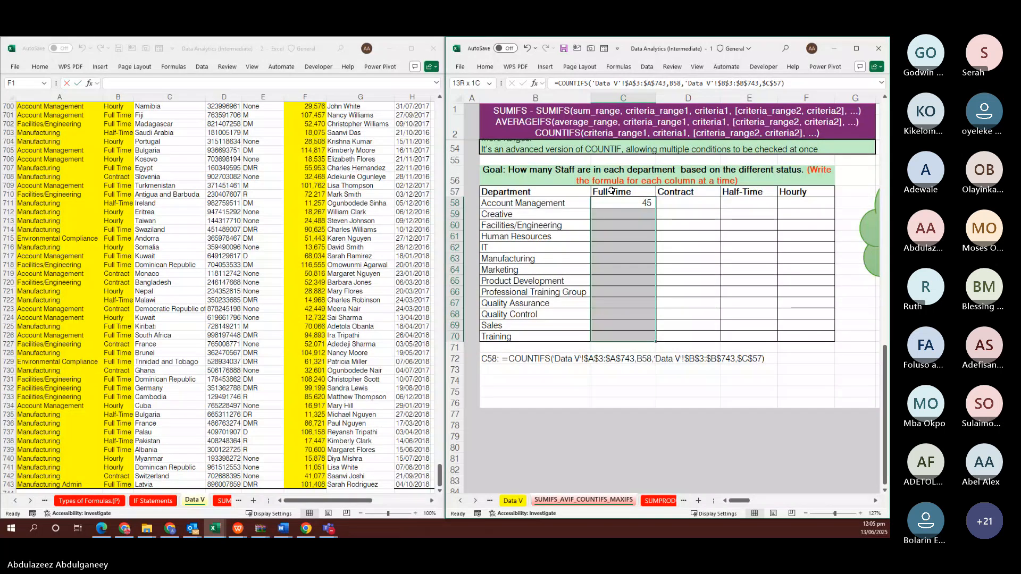
pyautogui.hotkey('ctrl', 'd')
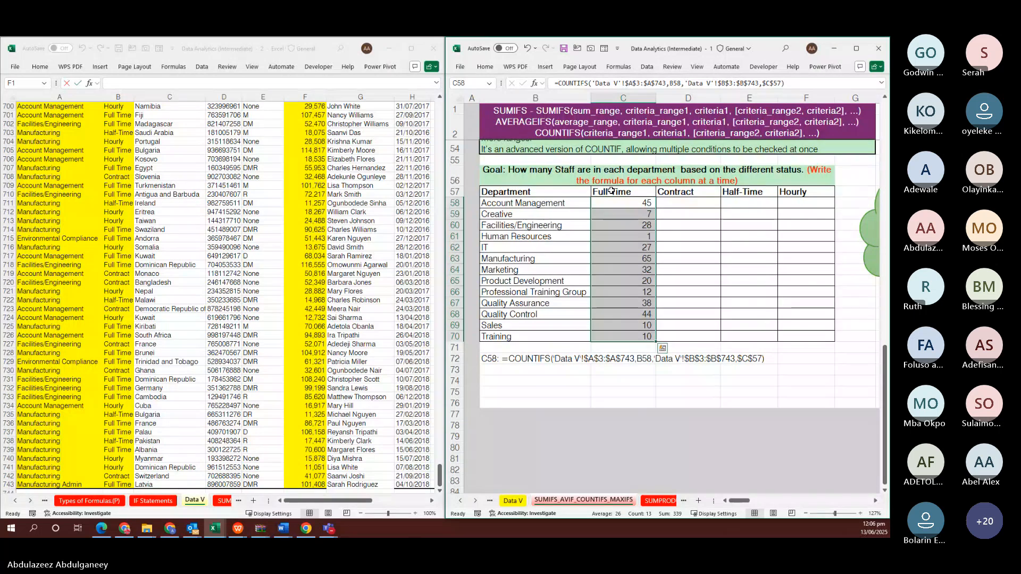
pyautogui.click(673, 201)
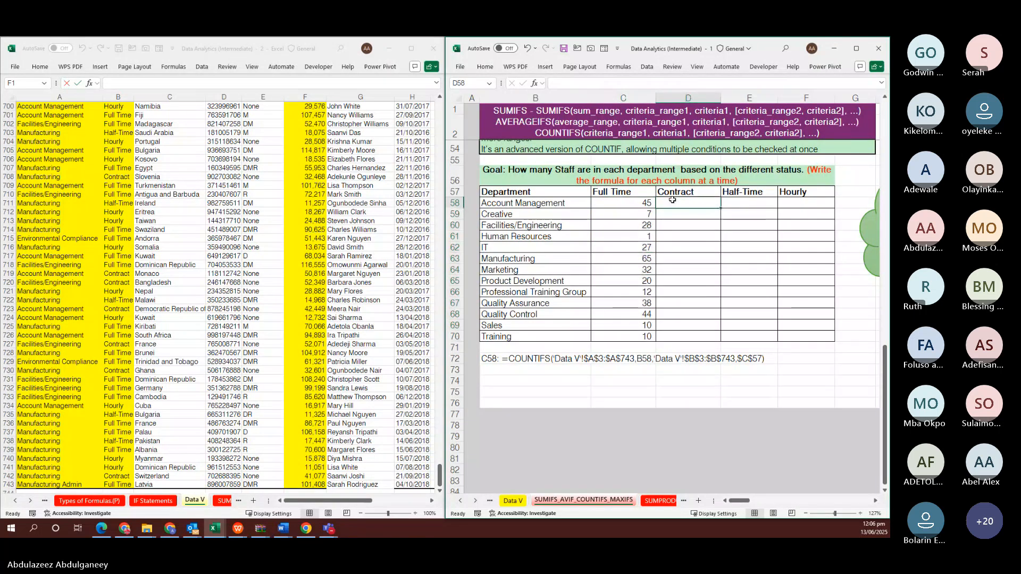
# Reuse the Full Time COUNTIFS to fill the Contract column, pointing it at the Contract header
pyautogui.doubleClick(632, 204)
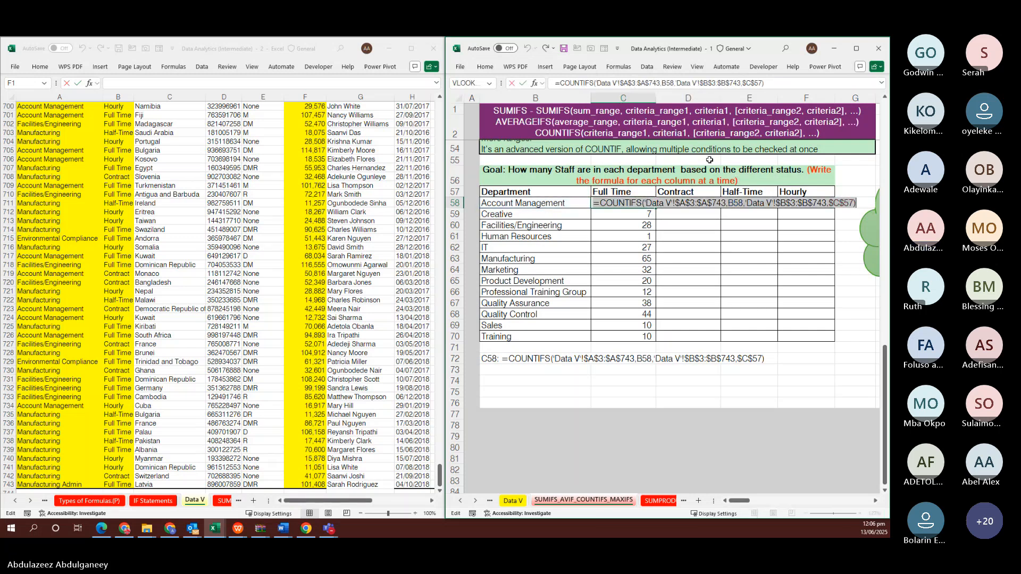
pyautogui.hotkey('ctrl', 'a')
pyautogui.hotkey('ctrl', 'c')
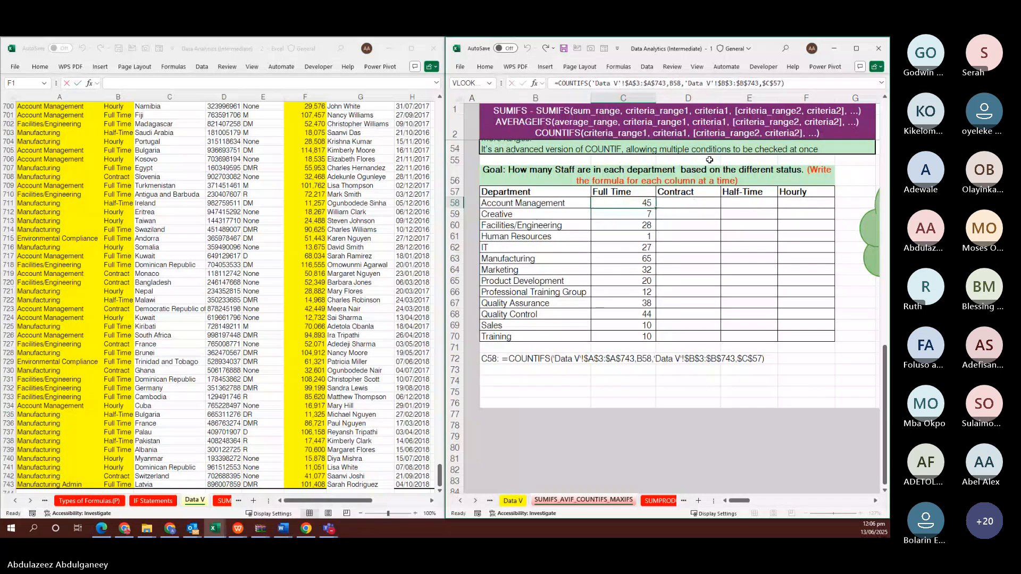
pyautogui.press('Tab')
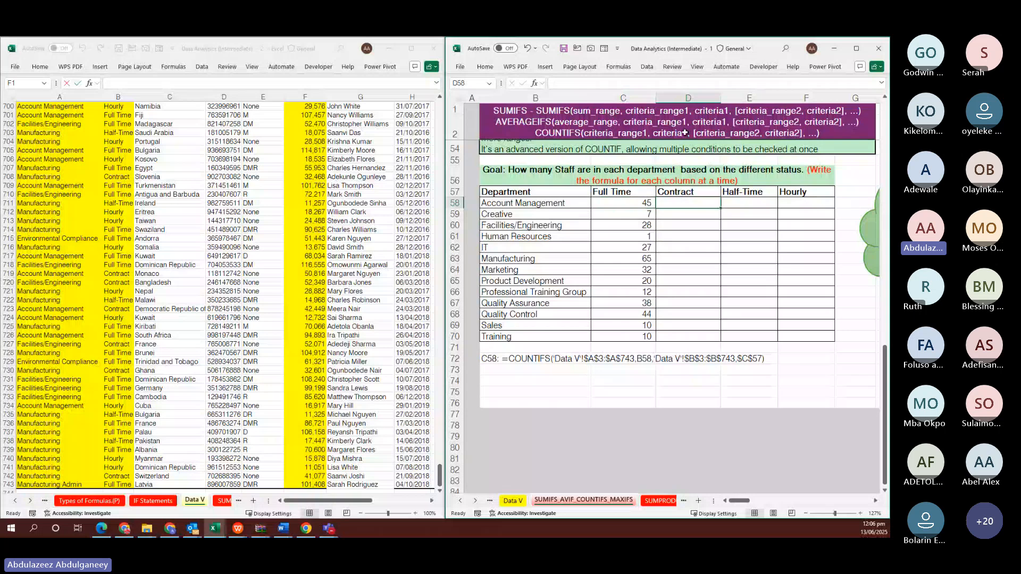
pyautogui.press('F2')
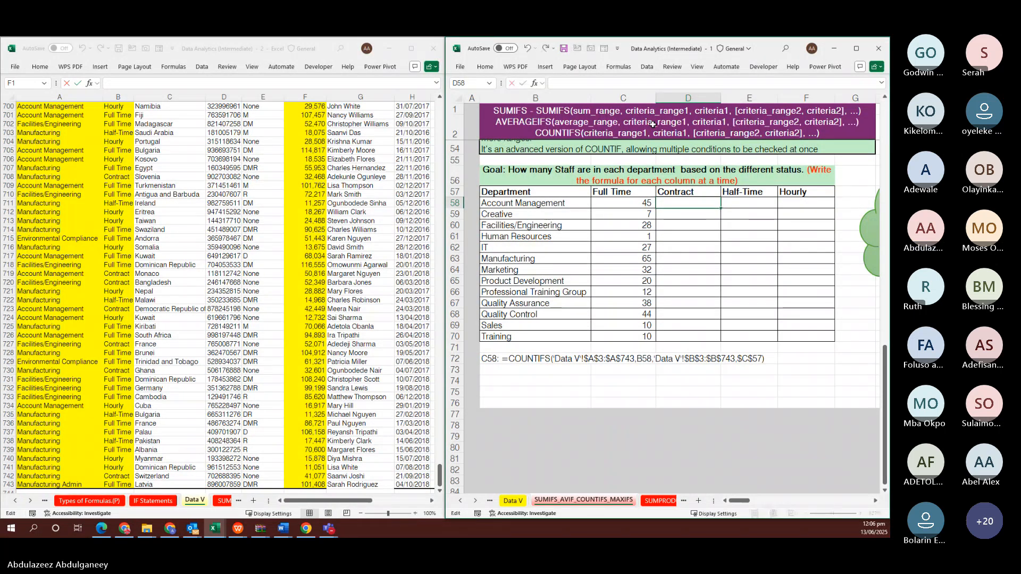
pyautogui.hotkey('ctrl', 'v')
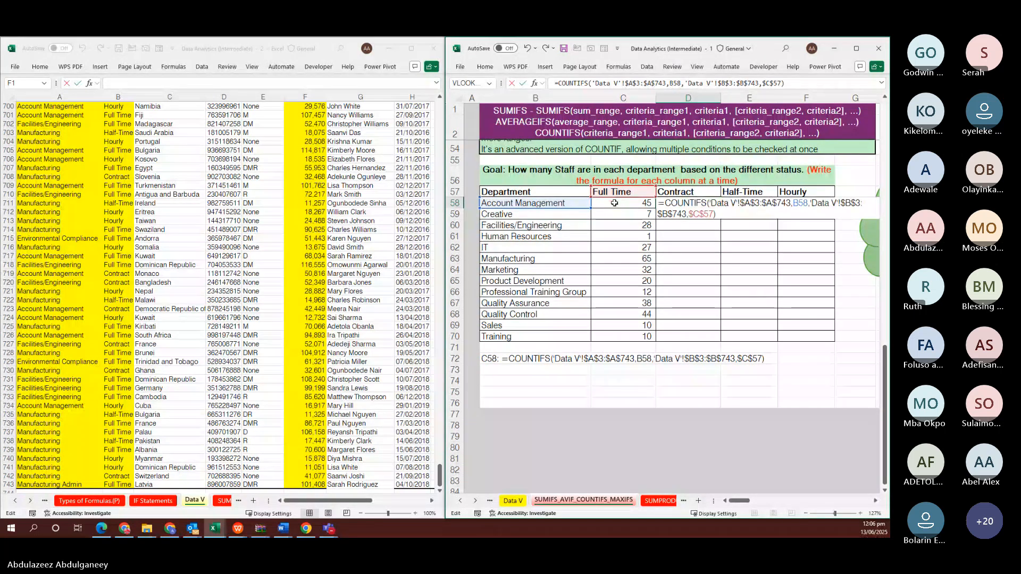
pyautogui.moveTo(616, 198); pyautogui.dragTo(661, 198)
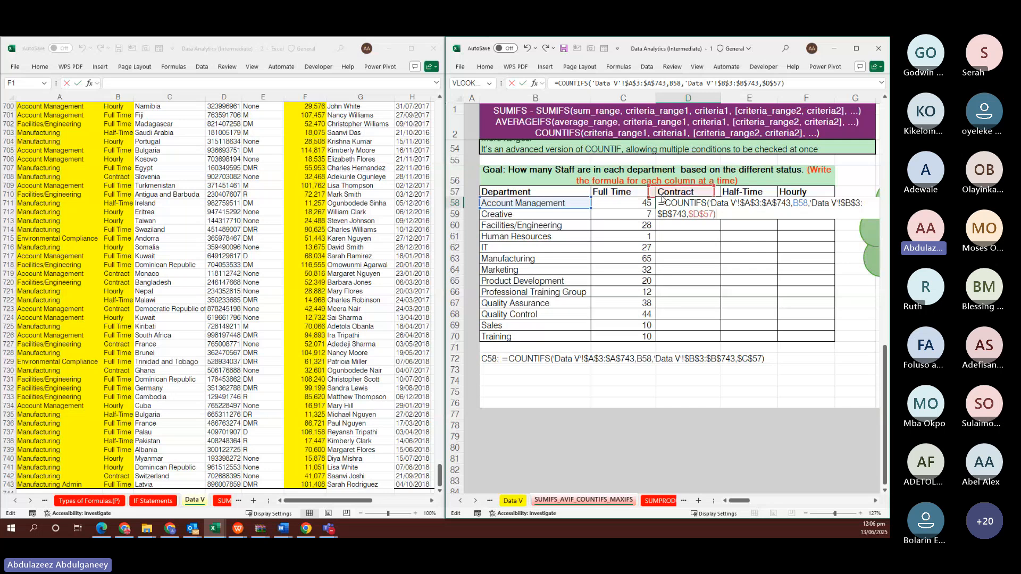
pyautogui.hotkey('ctrl', 'Return')
pyautogui.hotkey('shift', 'Down')
pyautogui.hotkey('shift', 'Down')
pyautogui.hotkey('shift', 'Down')
pyautogui.hotkey('shift', 'Down')
pyautogui.hotkey('shift', 'Down')
pyautogui.hotkey('shift', 'Down')
pyautogui.hotkey('shift', 'Down')
pyautogui.hotkey('shift', 'Down')
pyautogui.hotkey('shift', 'Down')
pyautogui.hotkey('shift', 'Down')
pyautogui.hotkey('shift', 'Down')
pyautogui.hotkey('shift', 'Down')
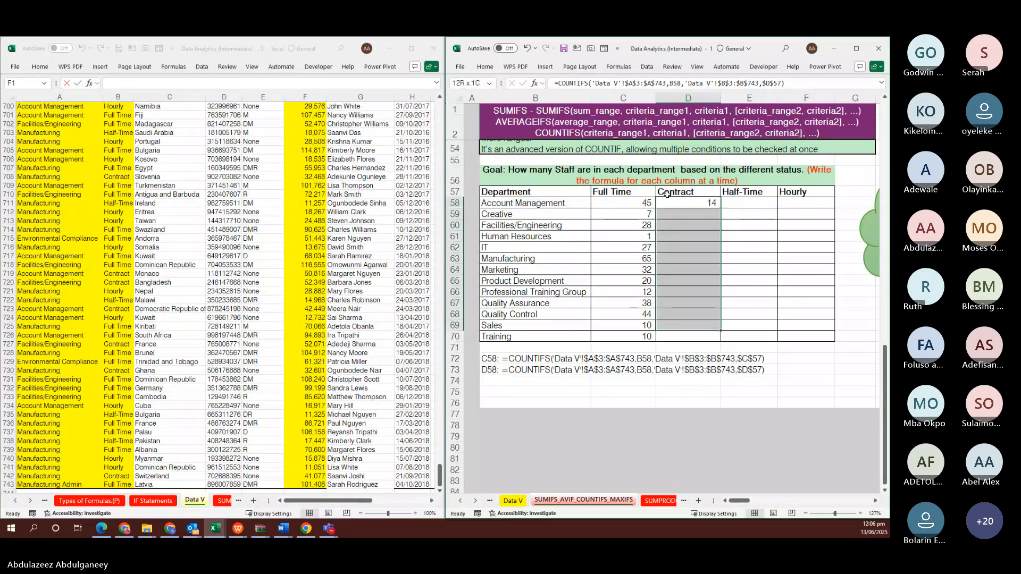
pyautogui.press('F2')
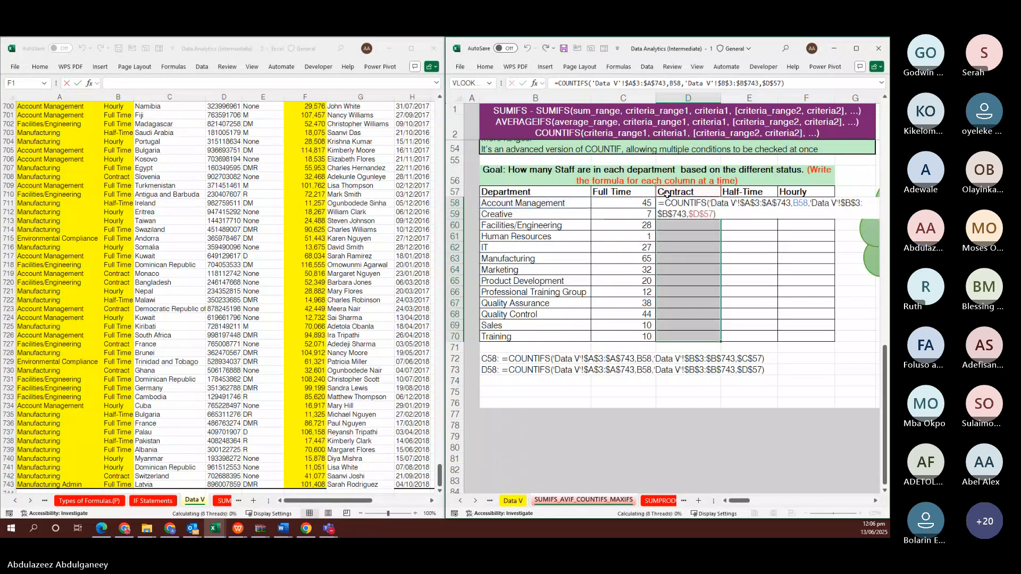
pyautogui.hotkey('ctrl', 'Return')
# Fill the Half-Time column with the COUNTIFS formula pointed at the Half-Time header
pyautogui.click(754, 202)
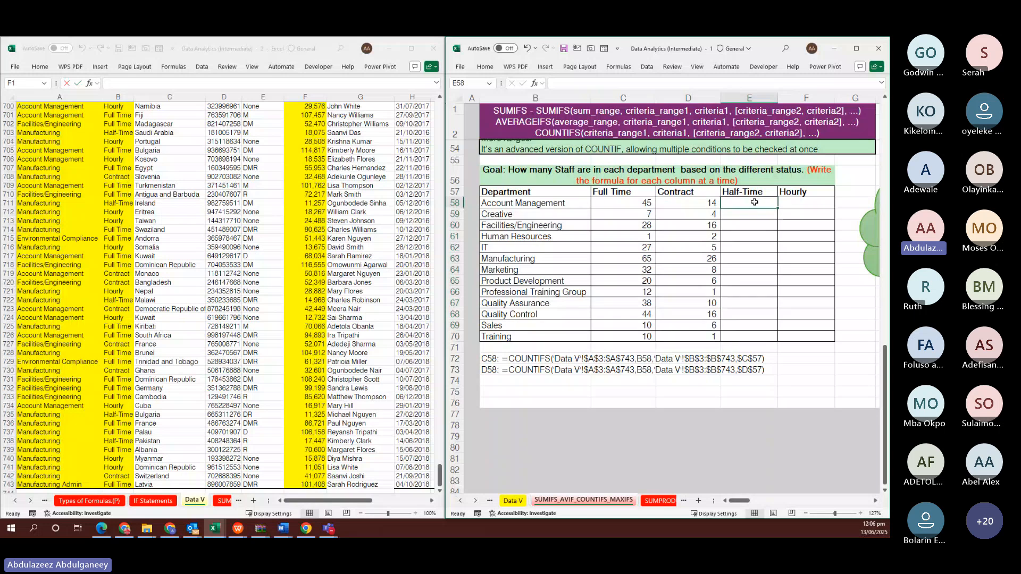
pyautogui.press('F2')
pyautogui.hotkey('ctrl', 'v')
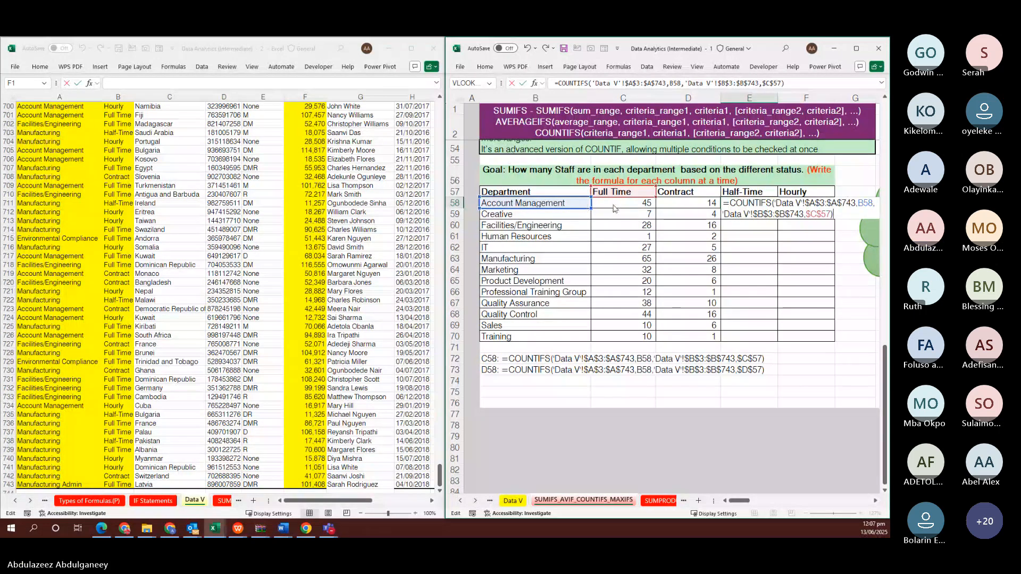
pyautogui.moveTo(585, 207); pyautogui.dragTo(735, 191)
pyautogui.press('Return')
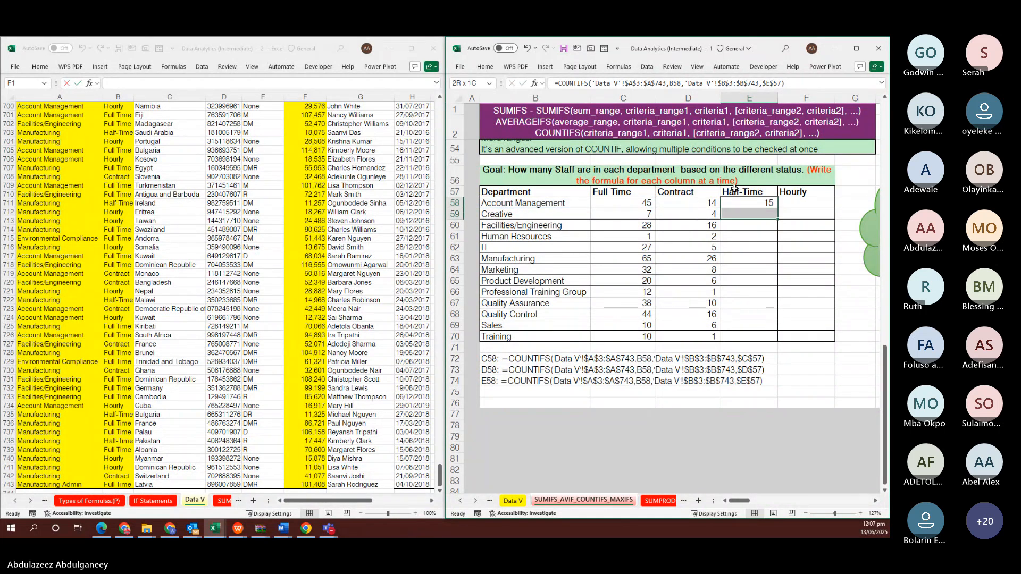
pyautogui.hotkey('shift', 'Down')
pyautogui.hotkey('shift', 'Down')
pyautogui.hotkey('shift', 'Down')
pyautogui.hotkey('shift', 'Down')
pyautogui.hotkey('shift', 'Down')
pyautogui.hotkey('shift', 'Down')
pyautogui.hotkey('shift', 'Down')
pyautogui.hotkey('shift', 'Down')
pyautogui.hotkey('shift', 'Down')
pyautogui.hotkey('shift', 'Down')
pyautogui.hotkey('shift', 'Down')
pyautogui.hotkey('shift', 'Down')
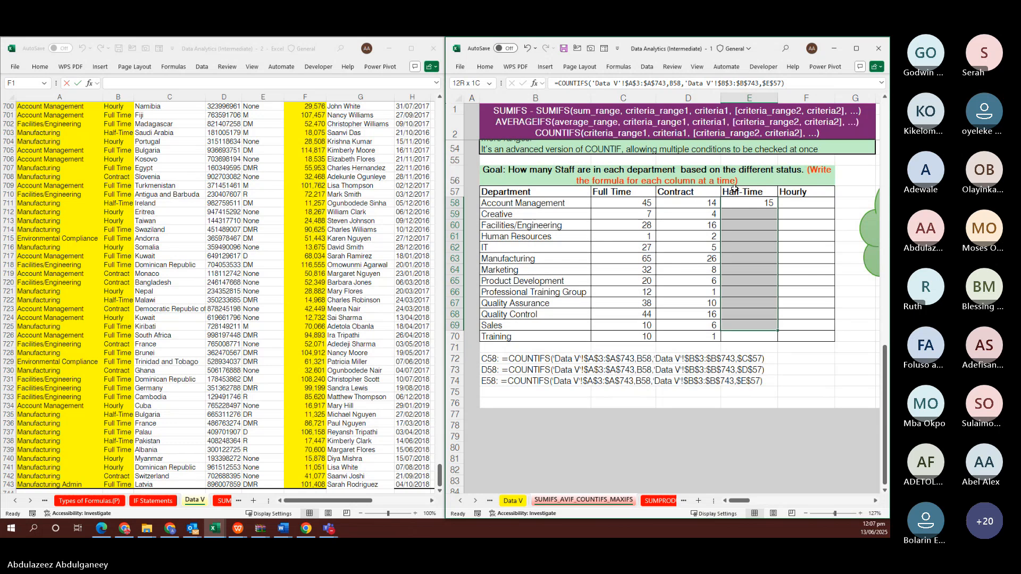
pyautogui.hotkey('shift', 'Up')
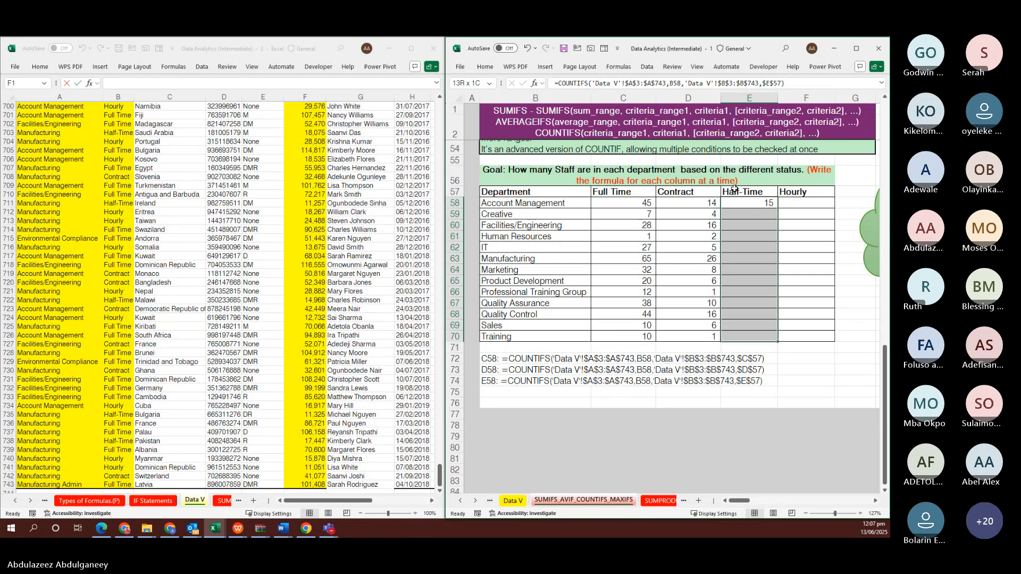
pyautogui.press('F2')
pyautogui.hotkey('ctrl', 'Return')
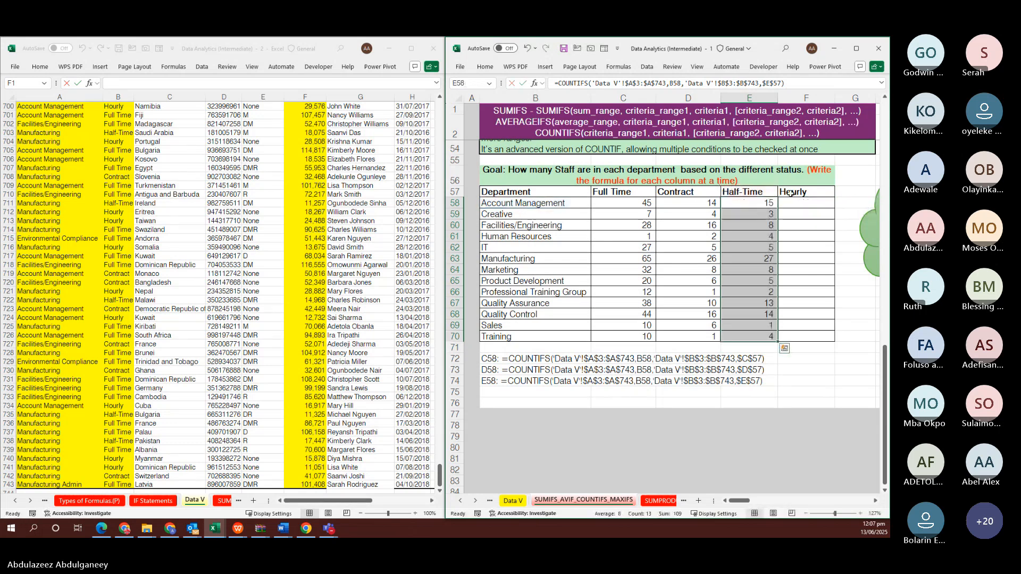
# Fill the Hourly column with COUNTIFS using criterion $F$57, running 14 down to 2
pyautogui.click(793, 200)
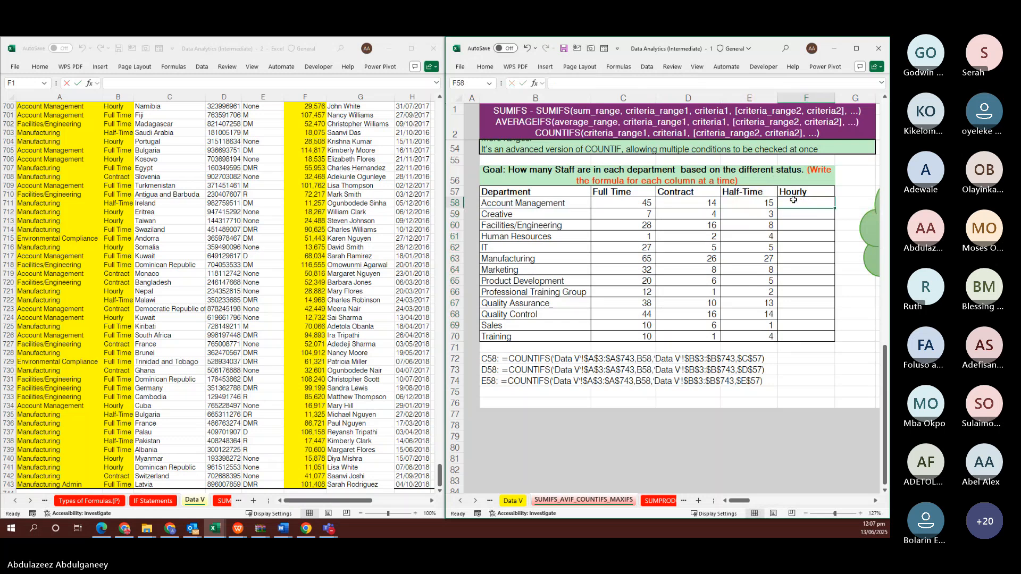
pyautogui.press('F2')
pyautogui.hotkey('ctrl', 'v')
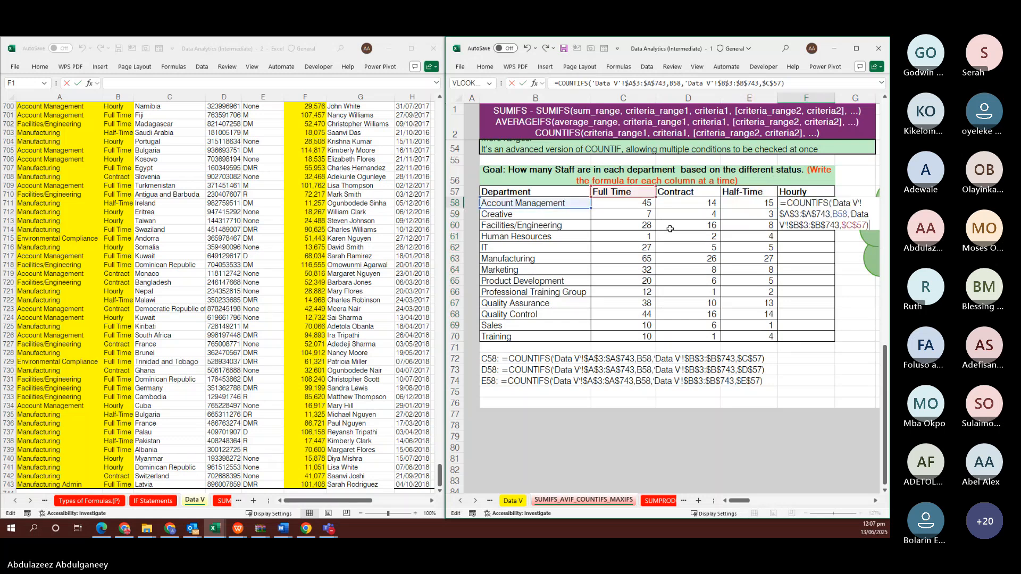
pyautogui.click(647, 201)
pyautogui.click(782, 192)
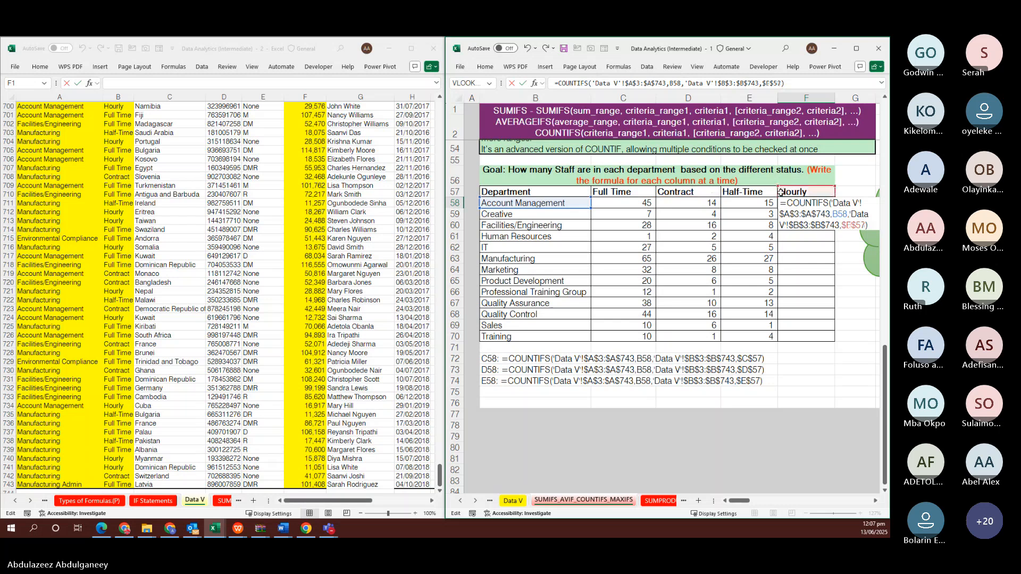
pyautogui.press('F4')
pyautogui.hotkey('ctrl', 'Return')
pyautogui.hotkey('shift', 'Down')
pyautogui.hotkey('shift', 'Down')
pyautogui.hotkey('shift', 'Down')
pyautogui.hotkey('shift', 'Down')
pyautogui.hotkey('shift', 'Down')
pyautogui.hotkey('shift', 'Down')
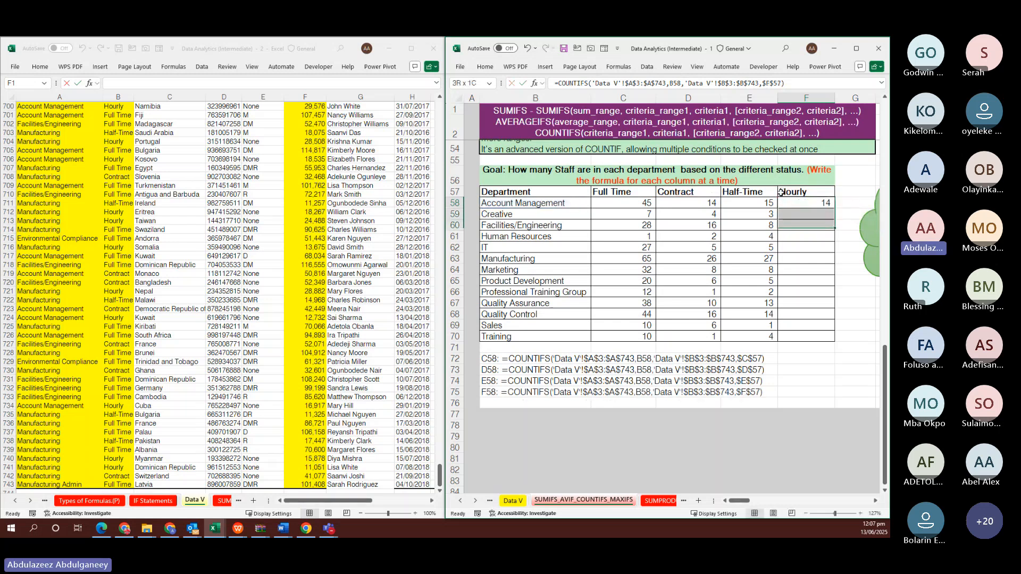
pyautogui.hotkey('shift', 'Down')
pyautogui.hotkey('shift', 'Down')
pyautogui.hotkey('shift', 'Down')
pyautogui.hotkey('shift', 'Down')
pyautogui.hotkey('shift', 'Down')
pyautogui.hotkey('shift', 'Down')
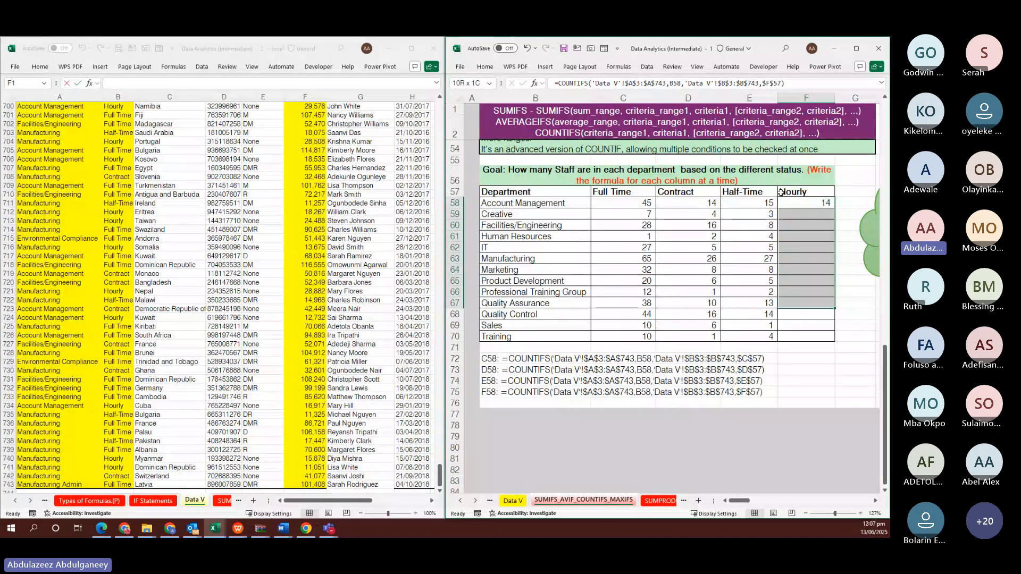
pyautogui.hotkey('ctrl', 'd')
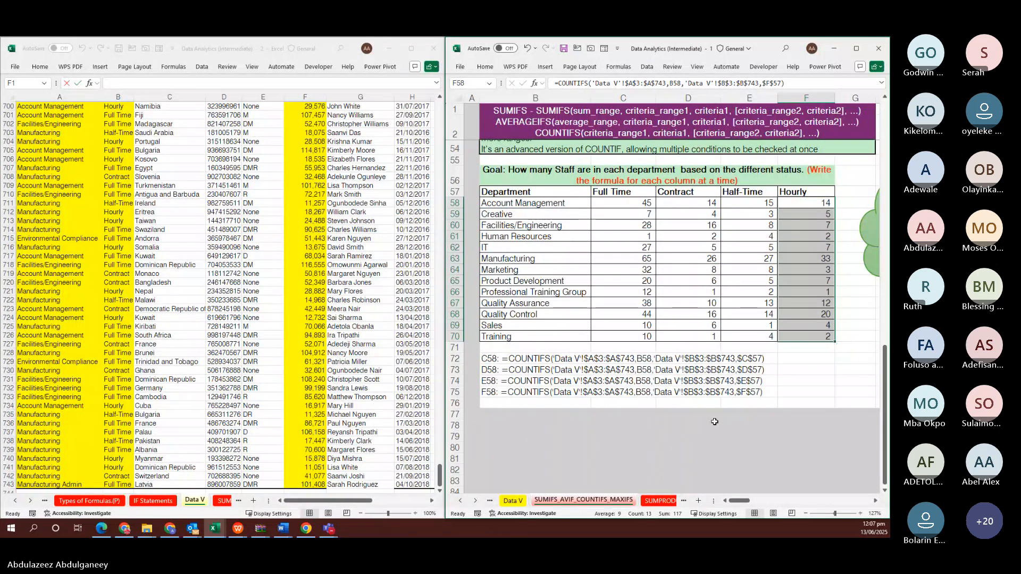
# Delete the stray formula text from cell E27
pyautogui.scroll(2, 762, 303)
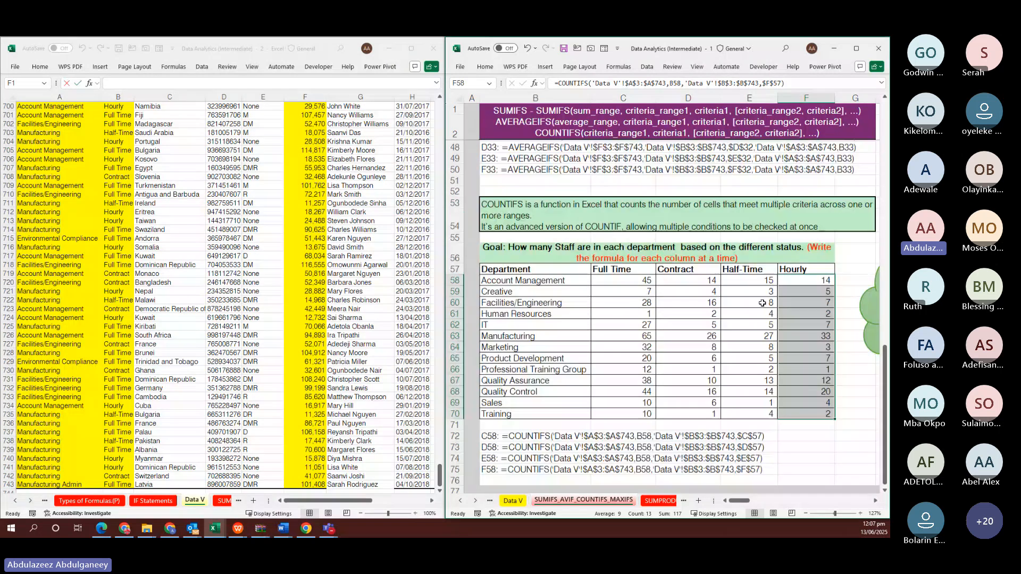
pyautogui.scroll(8, 762, 303)
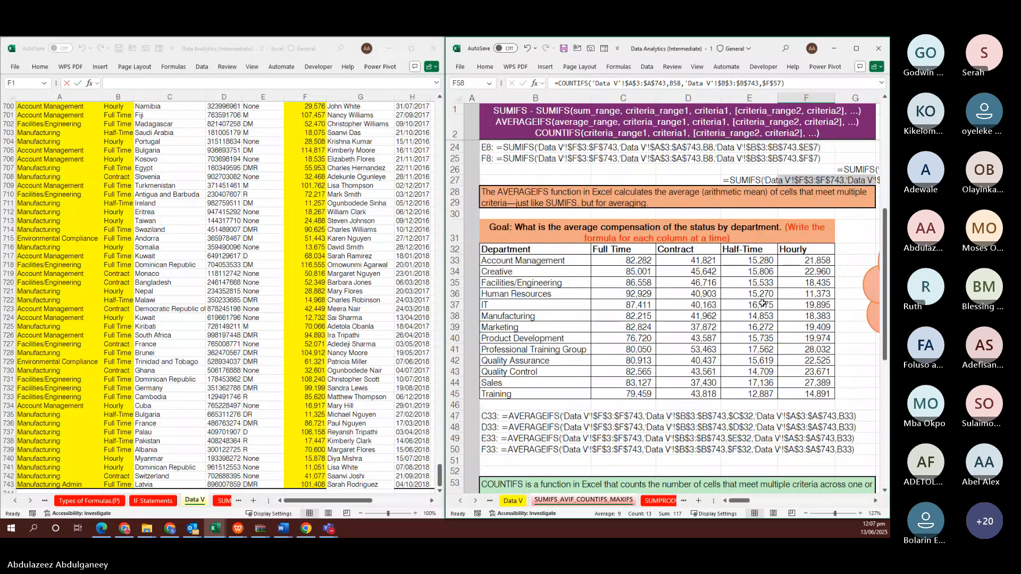
pyautogui.hscroll(6, 762, 303)
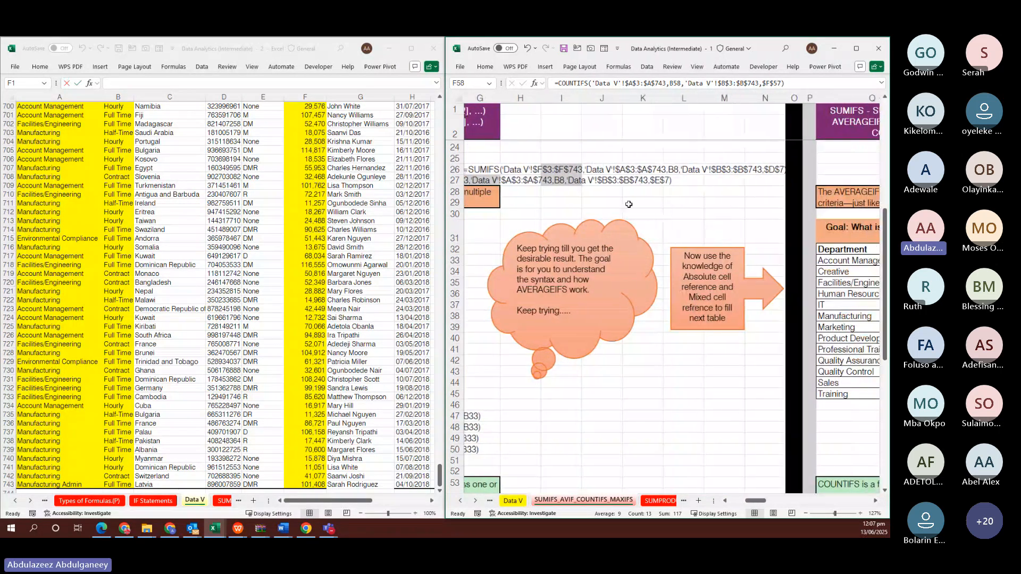
pyautogui.hscroll(-3, 628, 204)
pyautogui.click(569, 181)
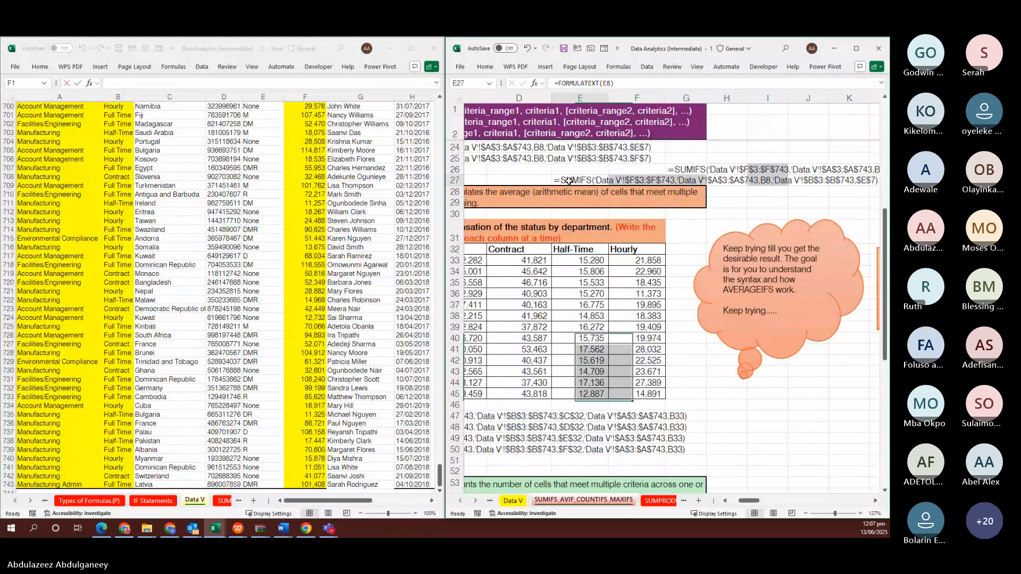
pyautogui.click(569, 181)
pyautogui.press('Delete')
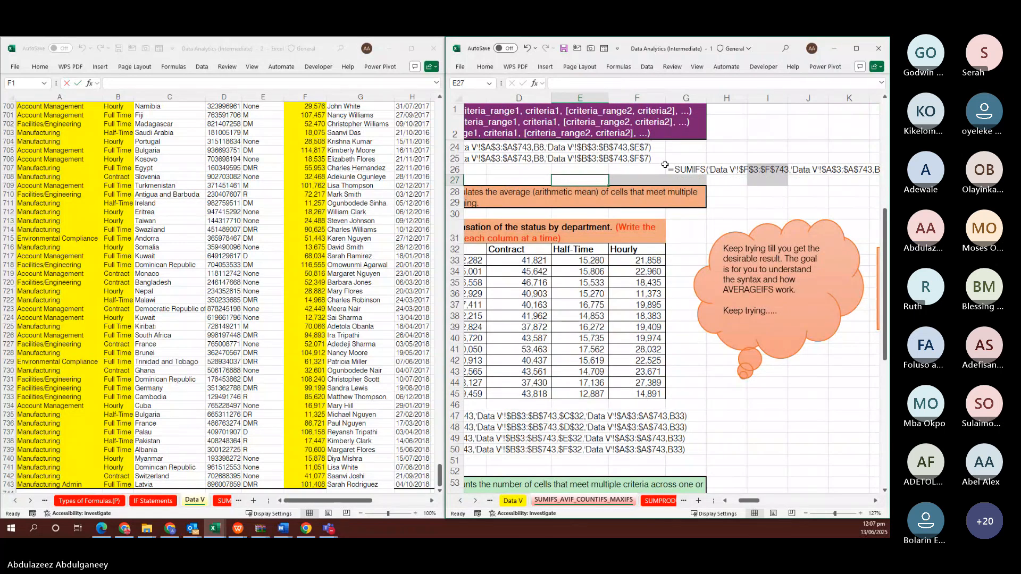
# Scroll right to the blank average-compensation table in columns Q–U
pyautogui.click(683, 168)
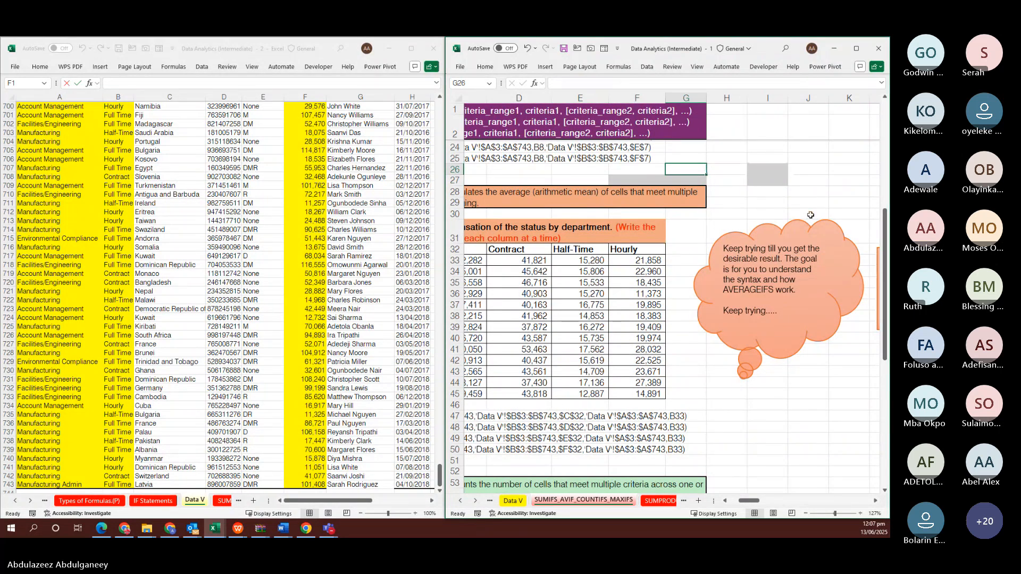
pyautogui.hscroll(5, 810, 215)
pyautogui.hscroll(2, 810, 214)
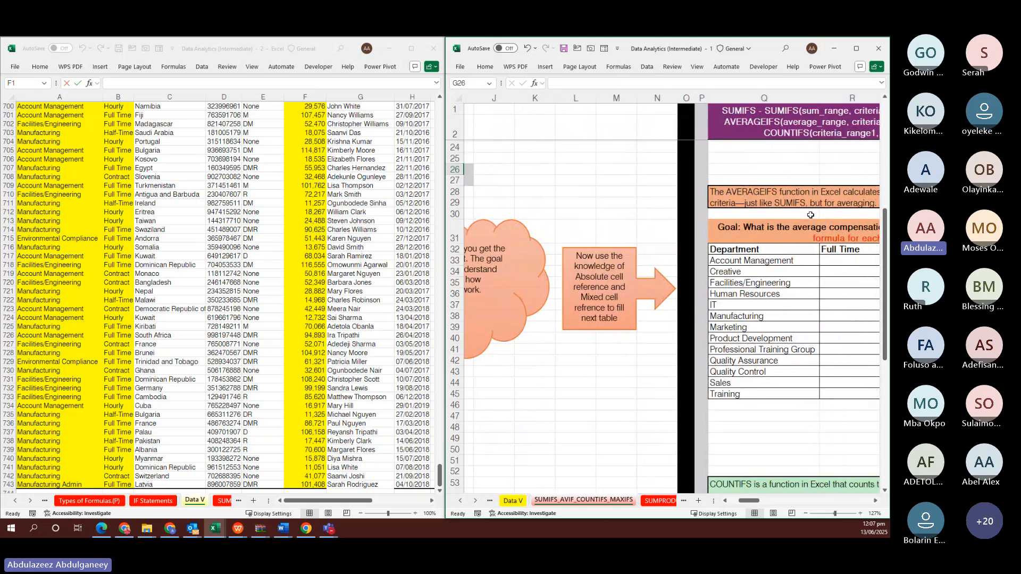
pyautogui.hscroll(1, 810, 215)
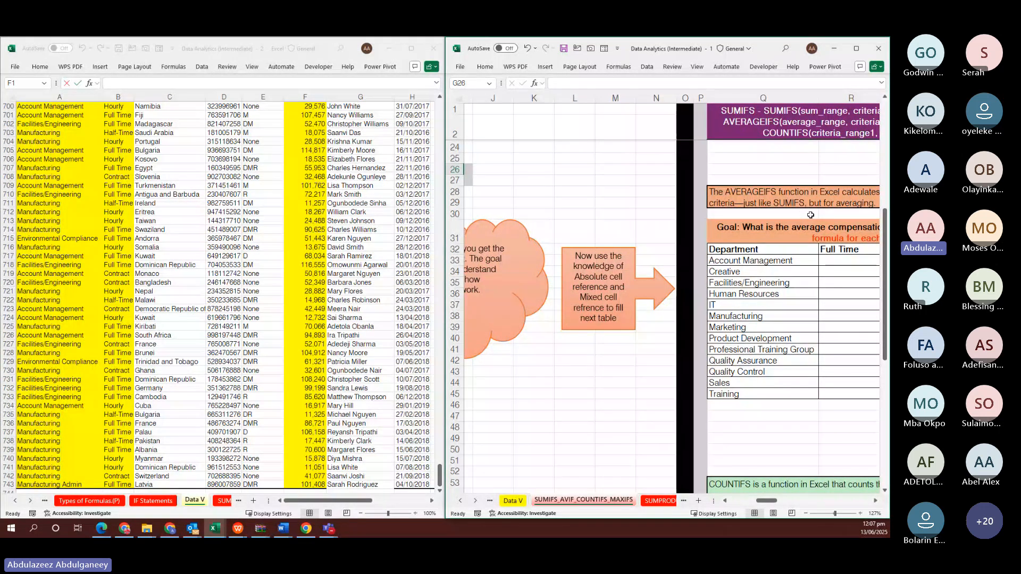
pyautogui.hscroll(5, 810, 215)
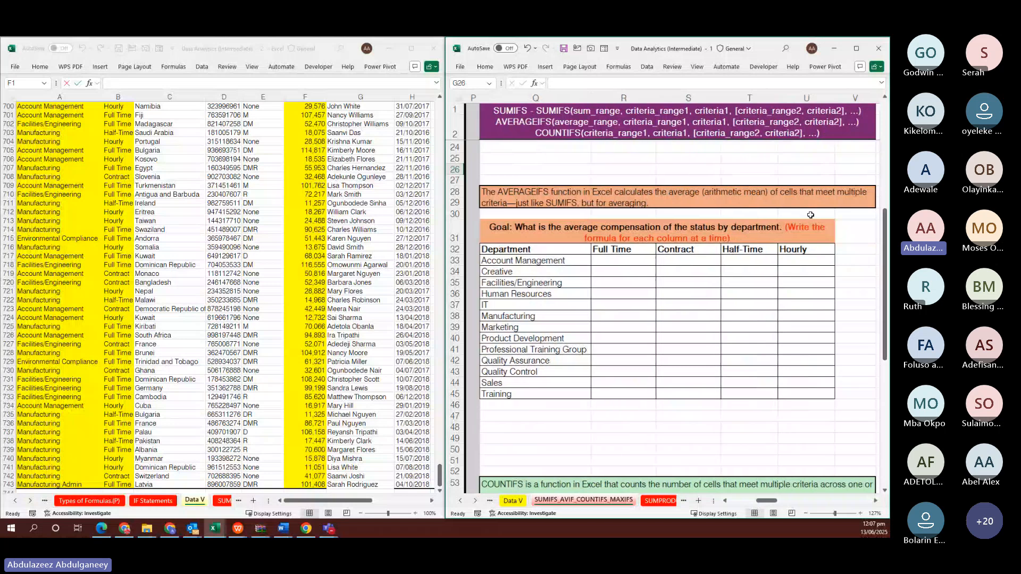
pyautogui.scroll(-2, 811, 214)
pyautogui.hscroll(1, 810, 215)
pyautogui.click(592, 208)
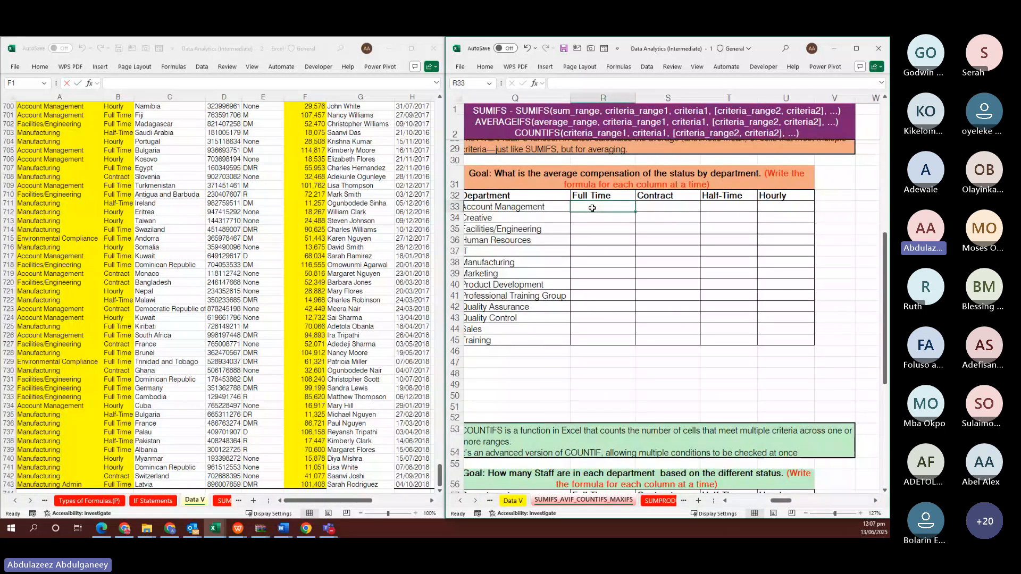
pyautogui.scroll(1, 592, 208)
pyautogui.hscroll(-1, 592, 208)
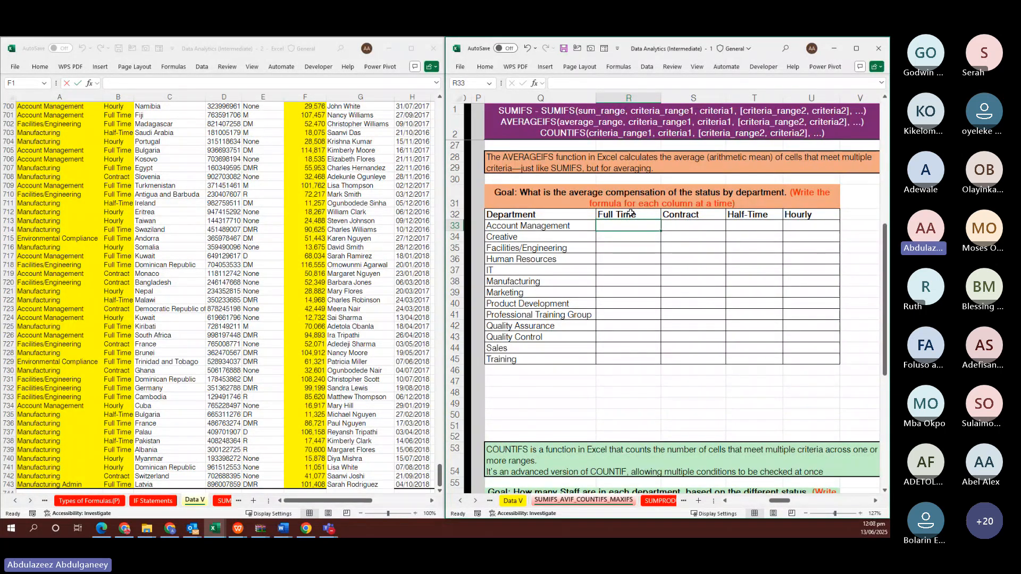
pyautogui.hotkey('alt', 'Tab')
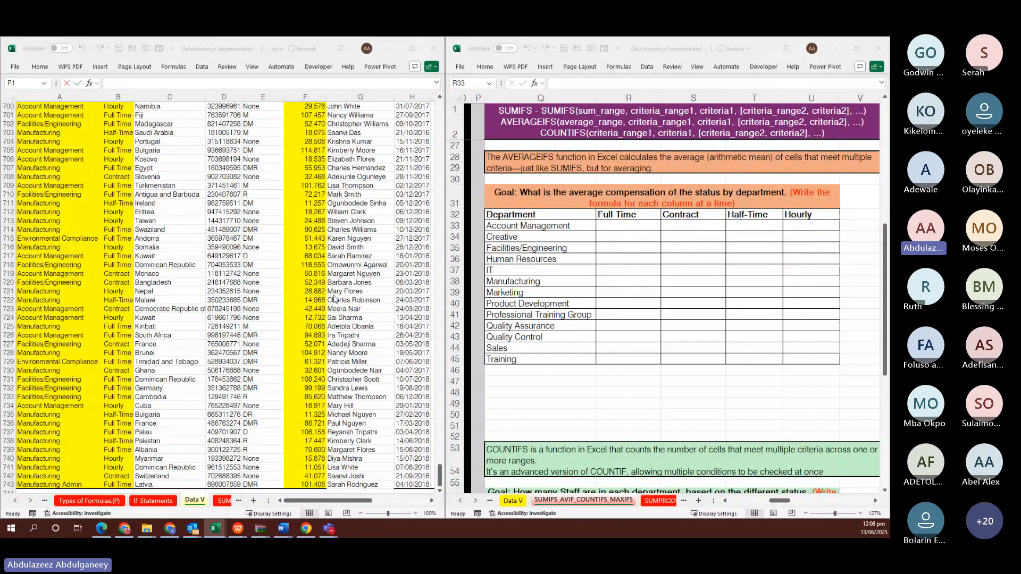
pyautogui.click(606, 230)
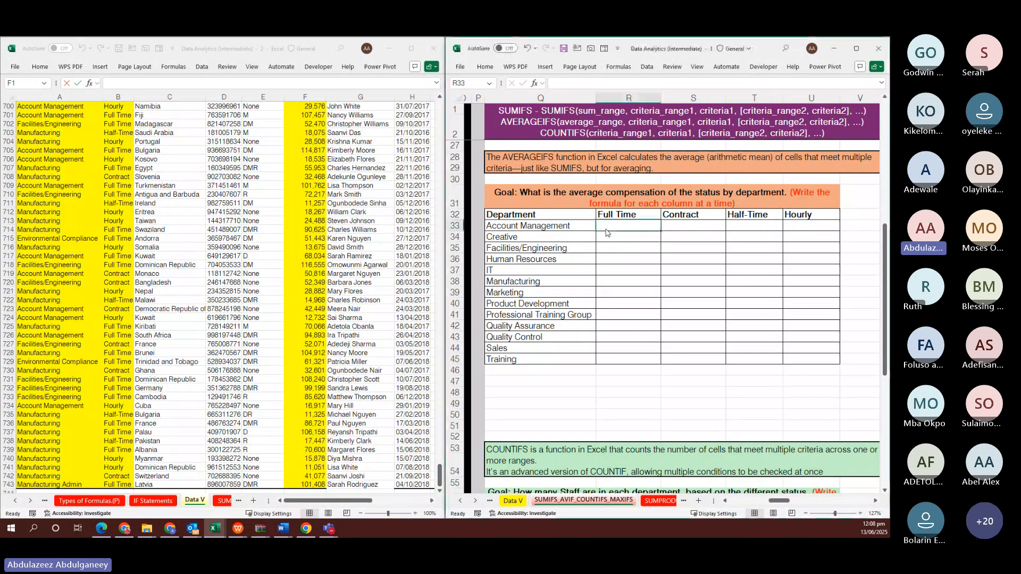
pyautogui.hscroll(-6, 606, 230)
pyautogui.hscroll(-2, 606, 229)
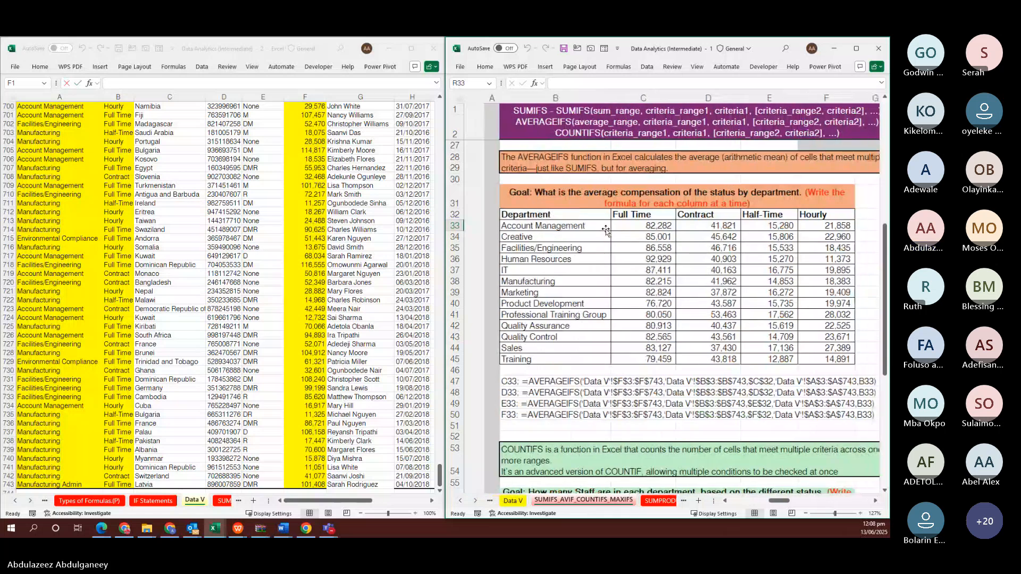
pyautogui.click(622, 225)
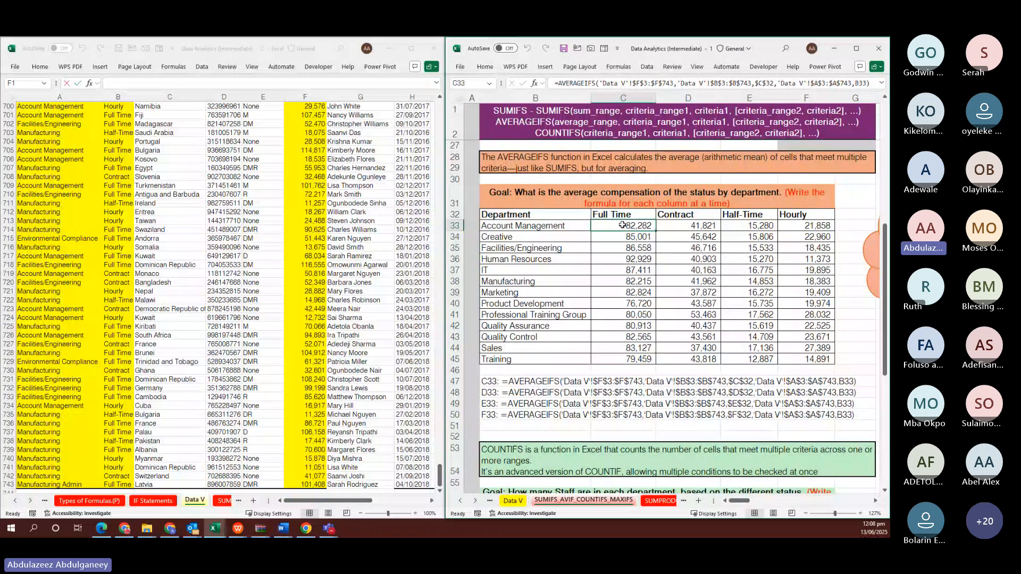
pyautogui.moveTo(622, 214); pyautogui.dragTo(620, 359)
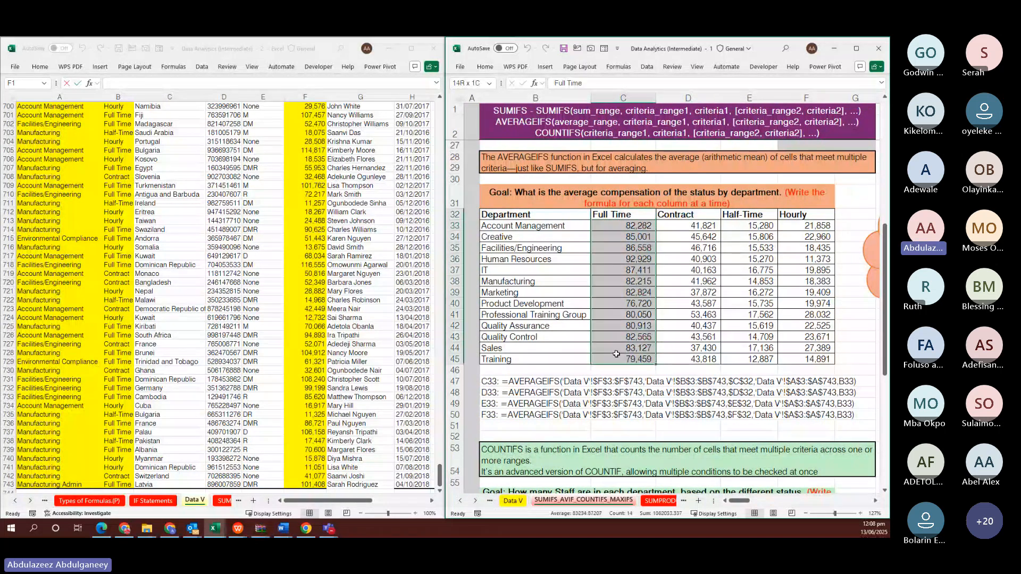
pyautogui.moveTo(688, 214); pyautogui.dragTo(673, 349)
pyautogui.click(737, 214)
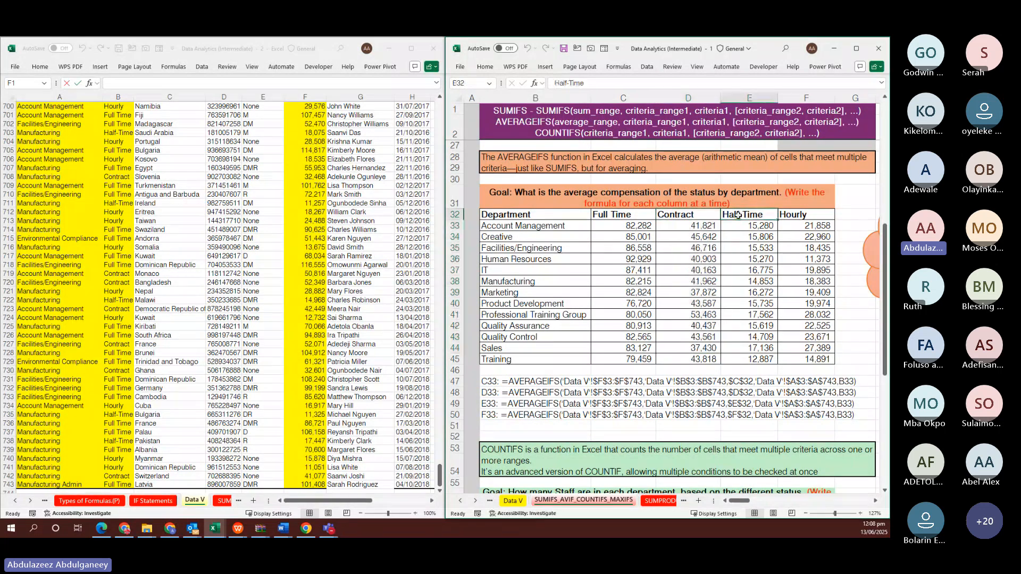
pyautogui.moveTo(738, 214); pyautogui.dragTo(744, 360)
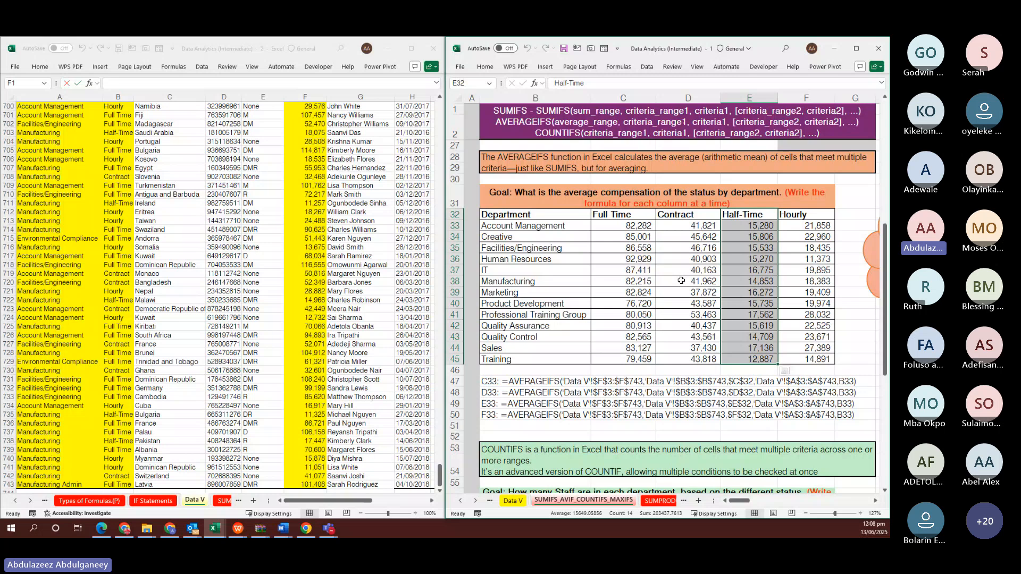
pyautogui.hscroll(3, 681, 281)
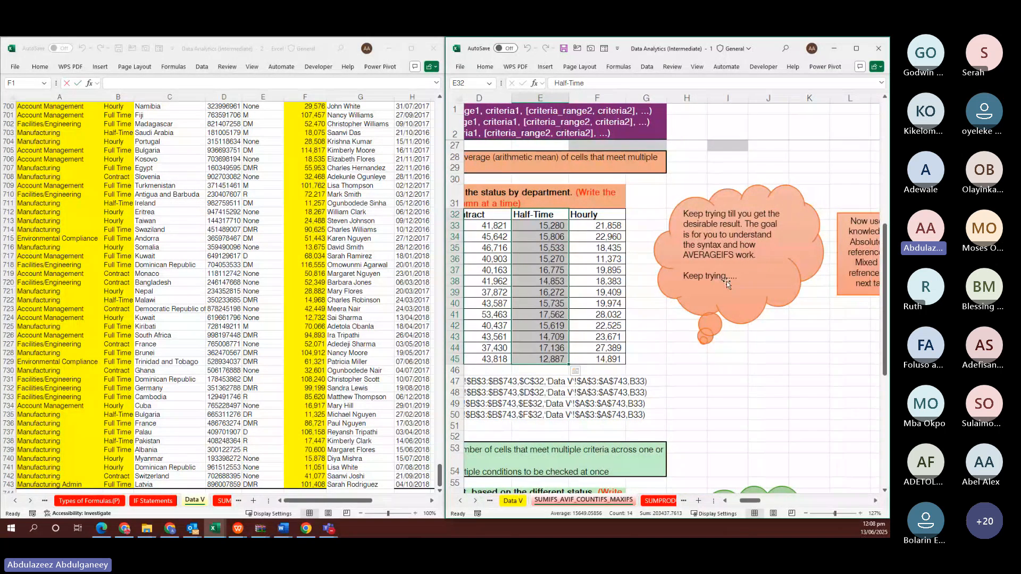
pyautogui.hscroll(3, 727, 281)
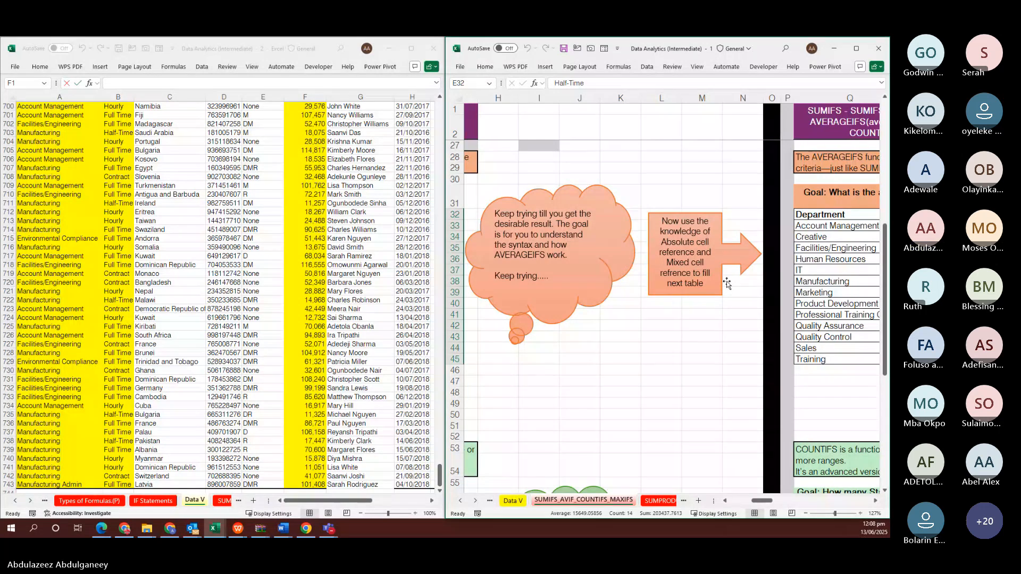
pyautogui.hscroll(4, 727, 282)
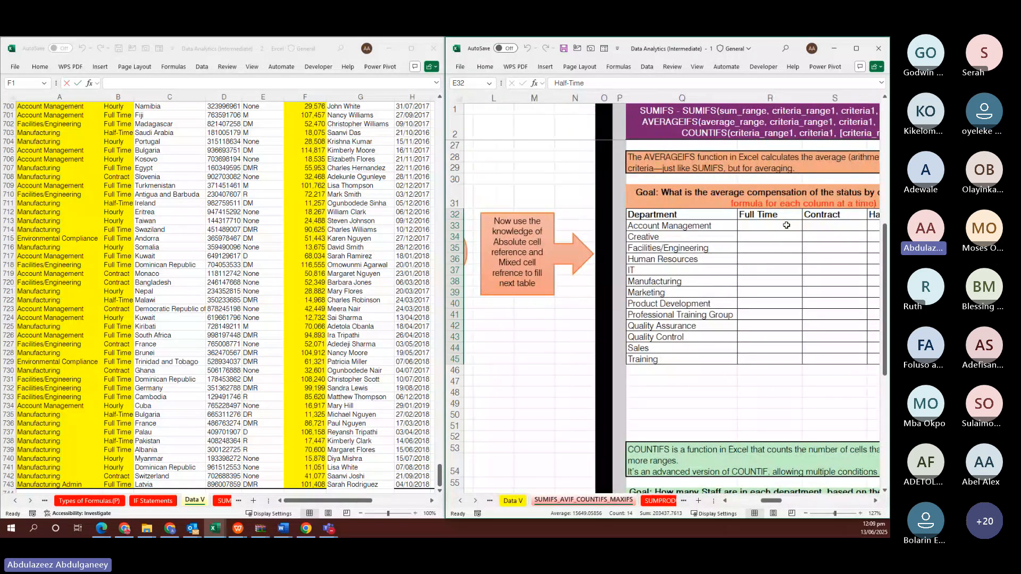
pyautogui.click(786, 225)
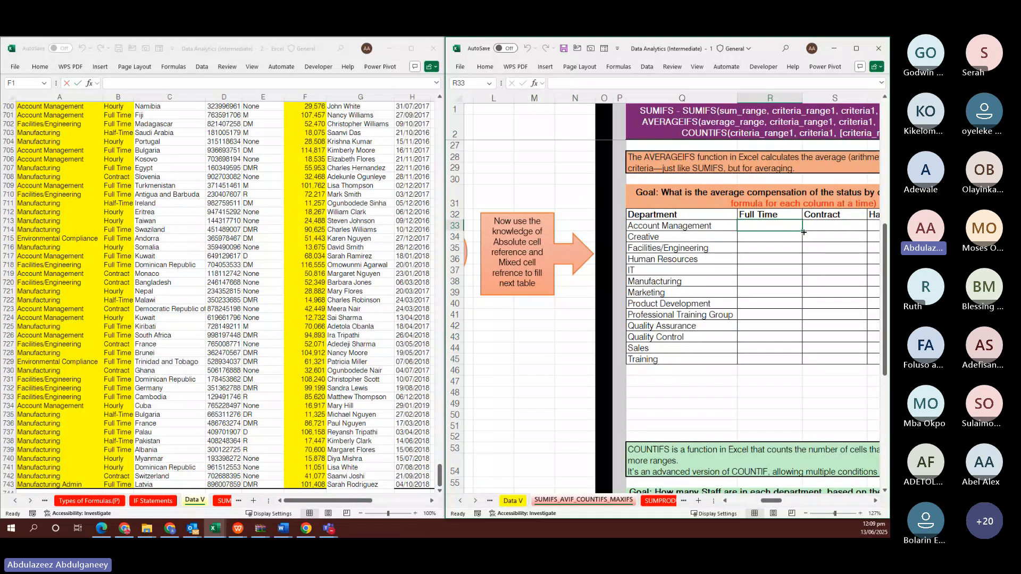
pyautogui.moveTo(801, 231); pyautogui.dragTo(836, 351)
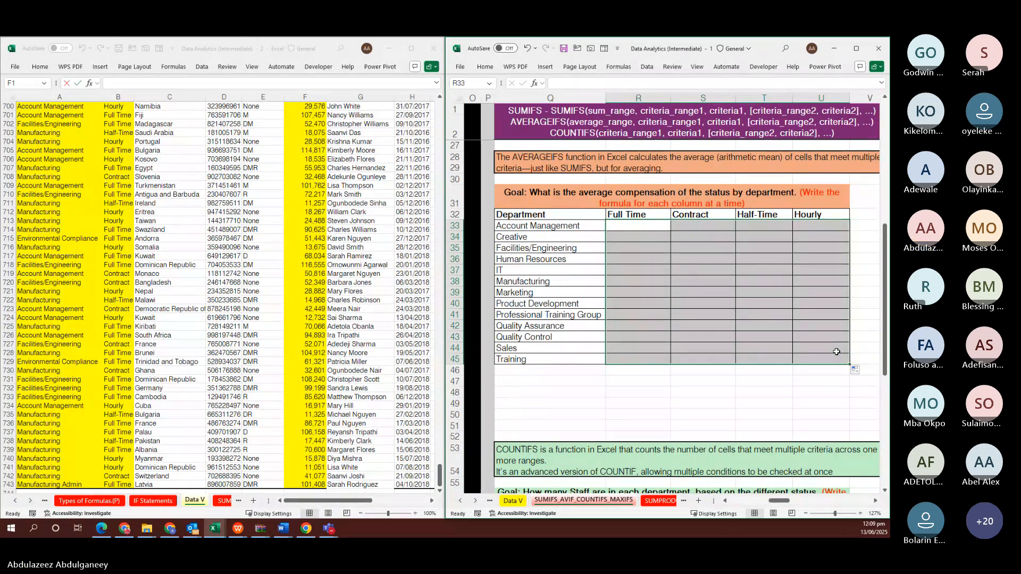
pyautogui.hscroll(-5, 672, 317)
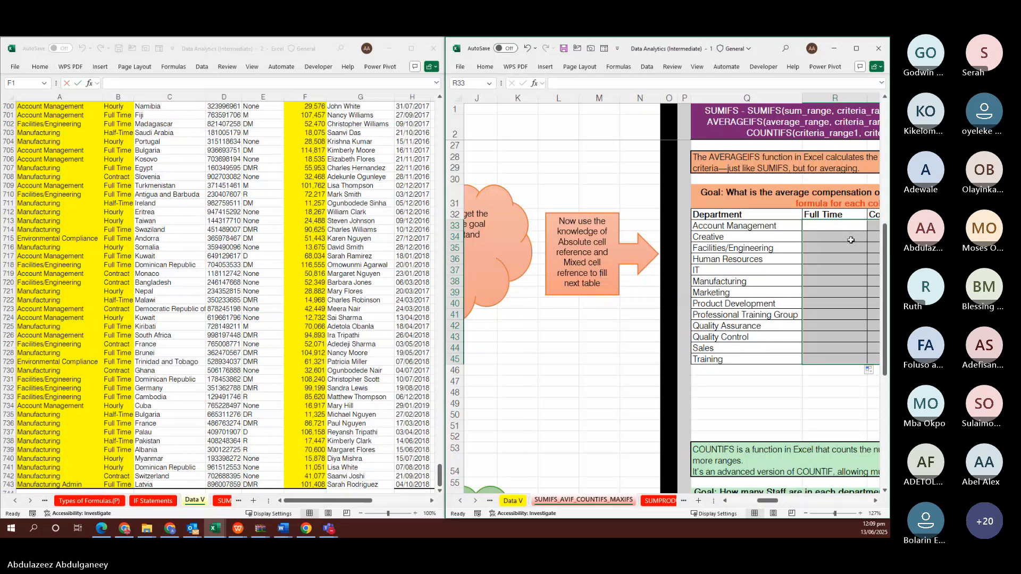
pyautogui.click(817, 235)
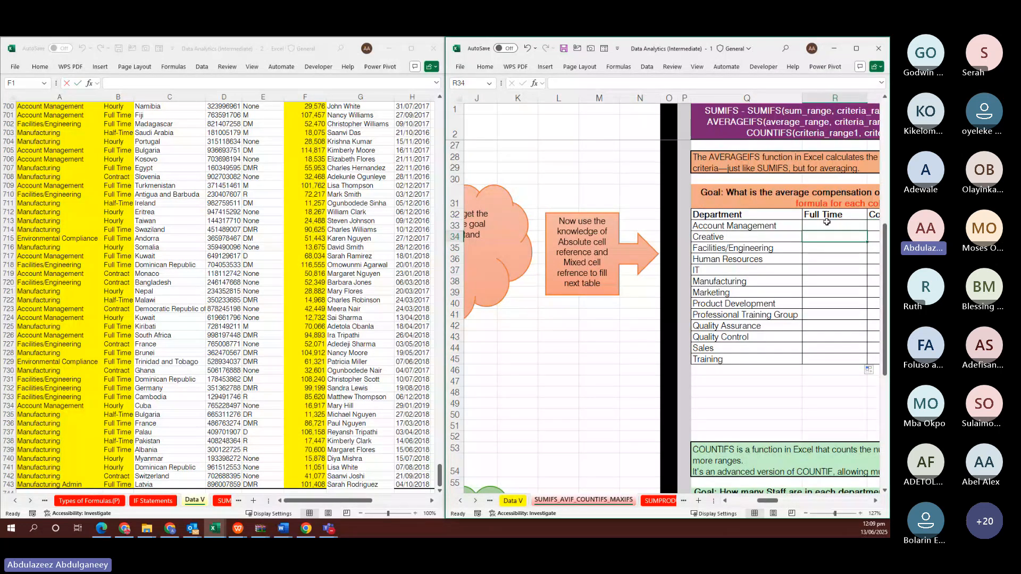
pyautogui.moveTo(825, 212); pyautogui.dragTo(829, 365)
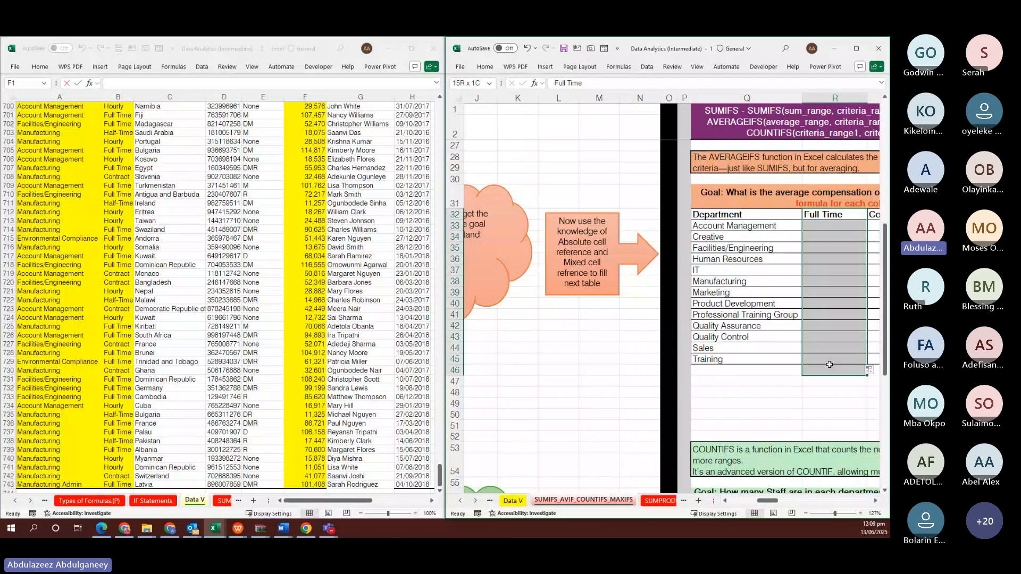
pyautogui.hscroll(3, 744, 292)
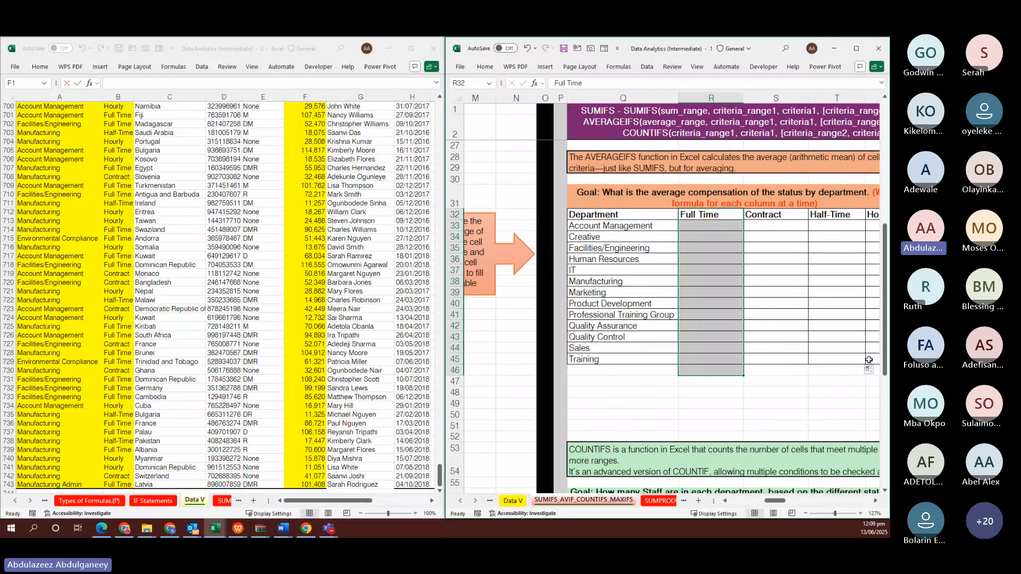
pyautogui.click(704, 216)
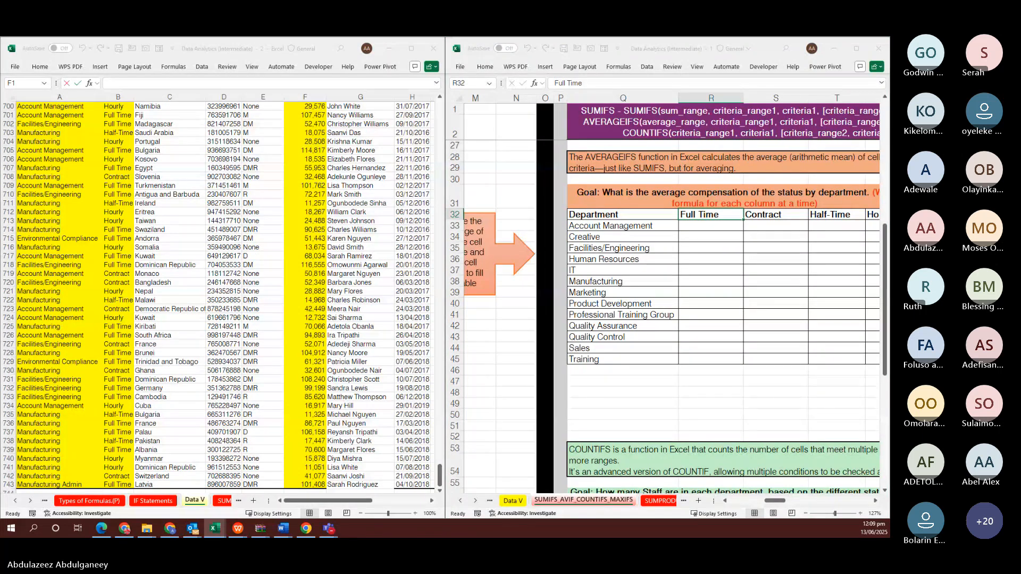
pyautogui.hotkey('alt', 'Tab')
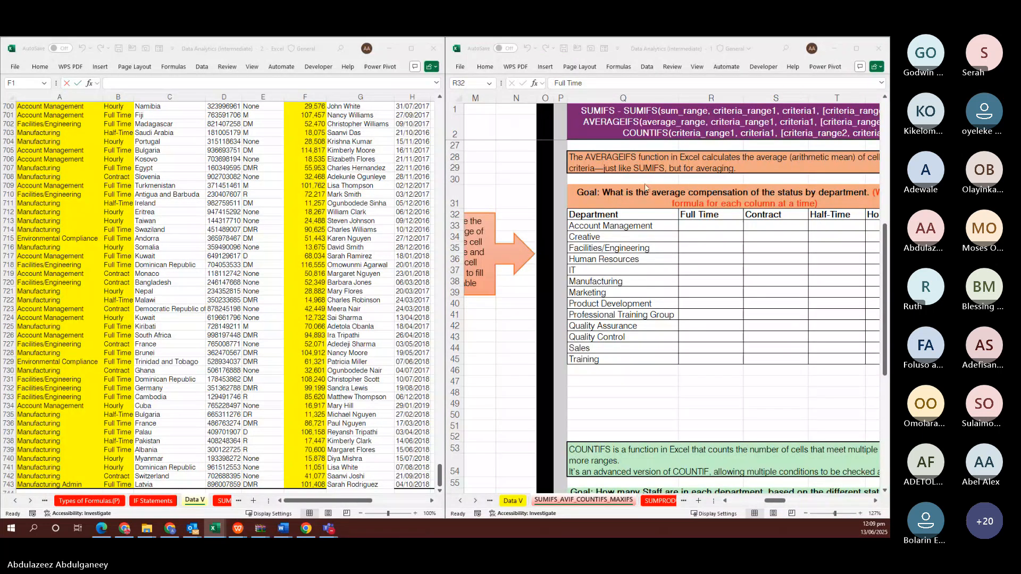
# Start =SUMIFS( in R33 with the absolute sum range 'Data V'!$F$3:$F$743
pyautogui.click(711, 225)
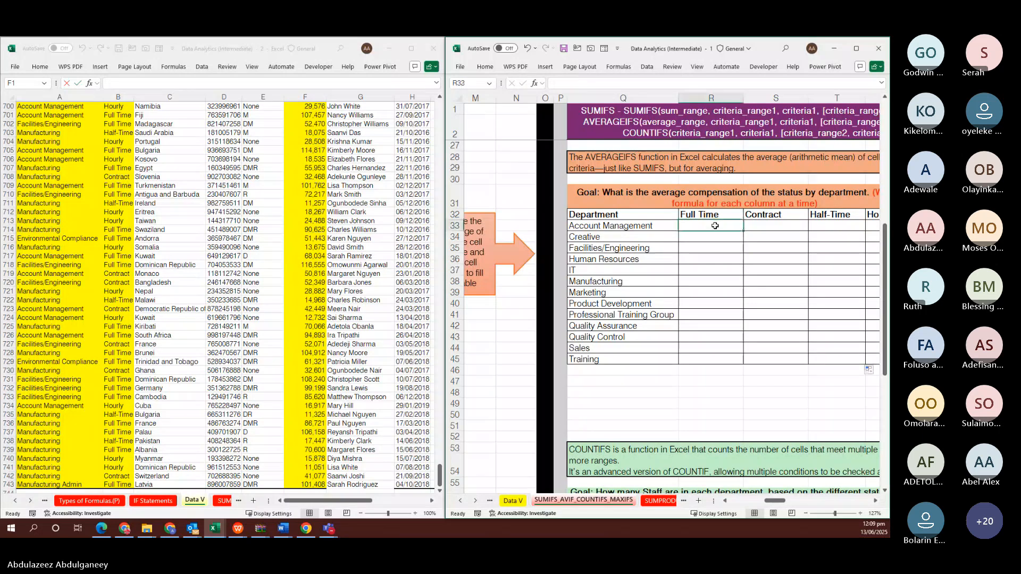
pyautogui.write('=SU')
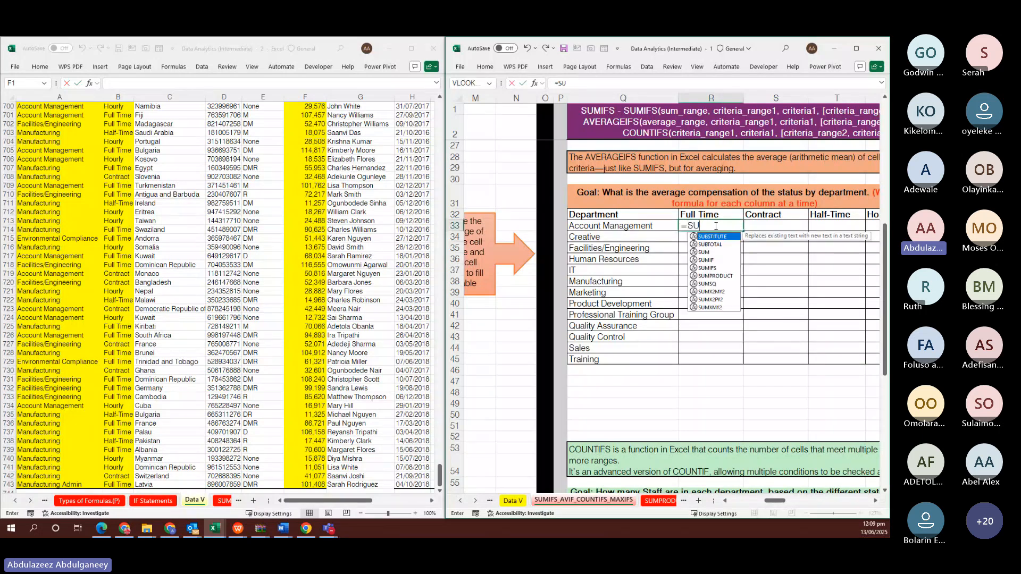
pyautogui.write('MIF')
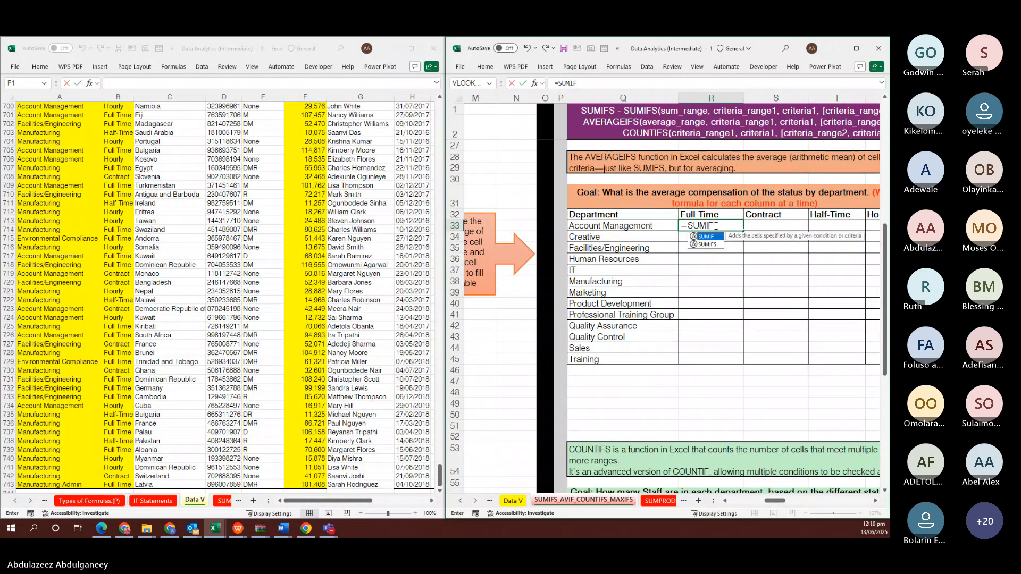
pyautogui.write('S(')
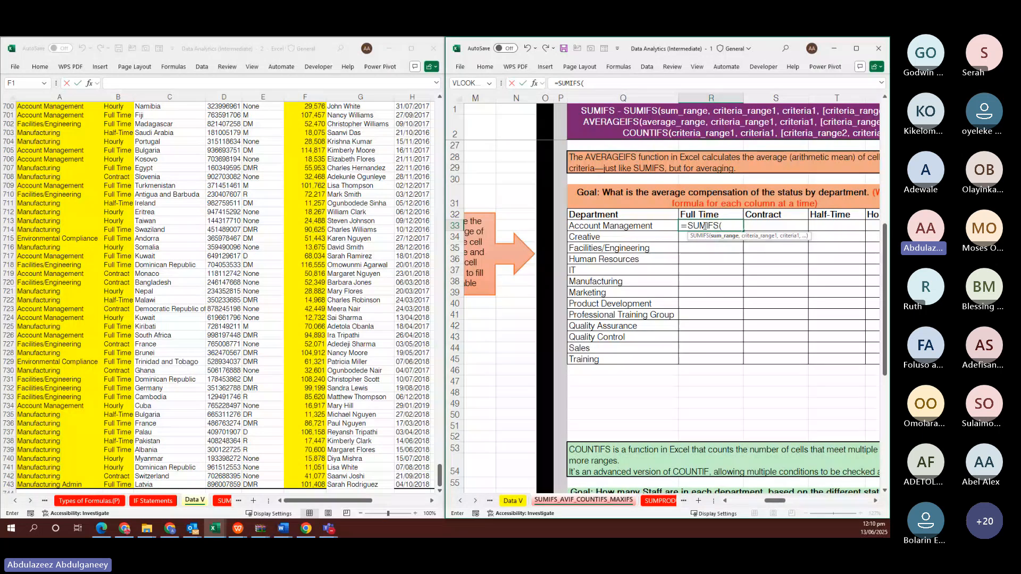
pyautogui.click(308, 174)
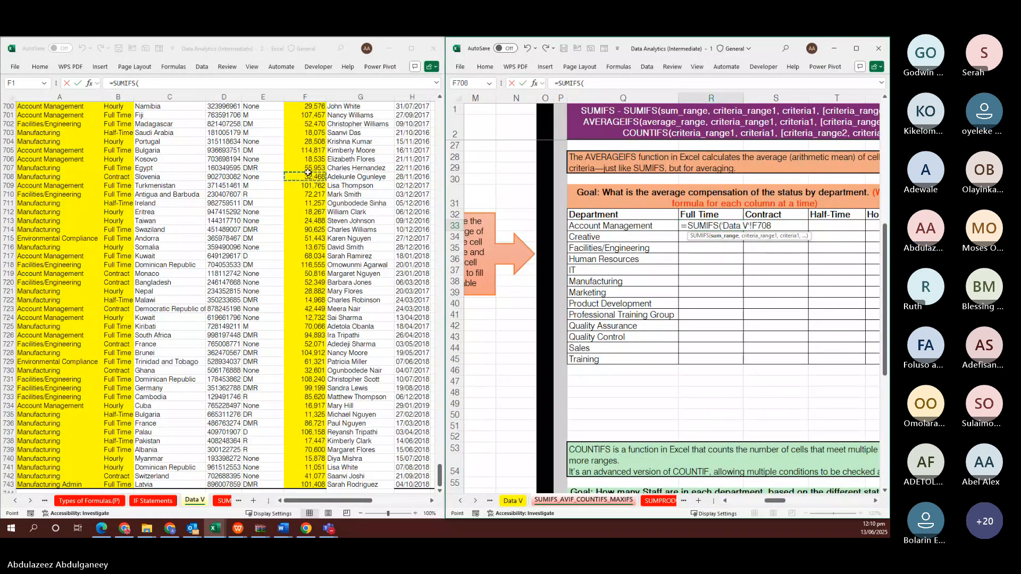
pyautogui.hotkey('ctrl', 'Up')
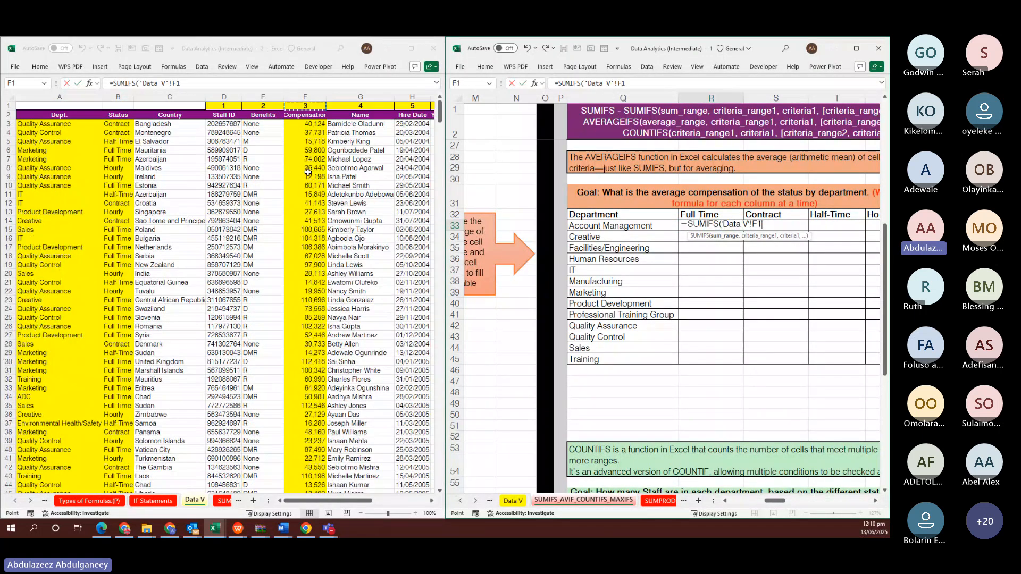
pyautogui.press('Down')
pyautogui.press('Down')
pyautogui.hotkey('ctrl', 'shift', 'Down')
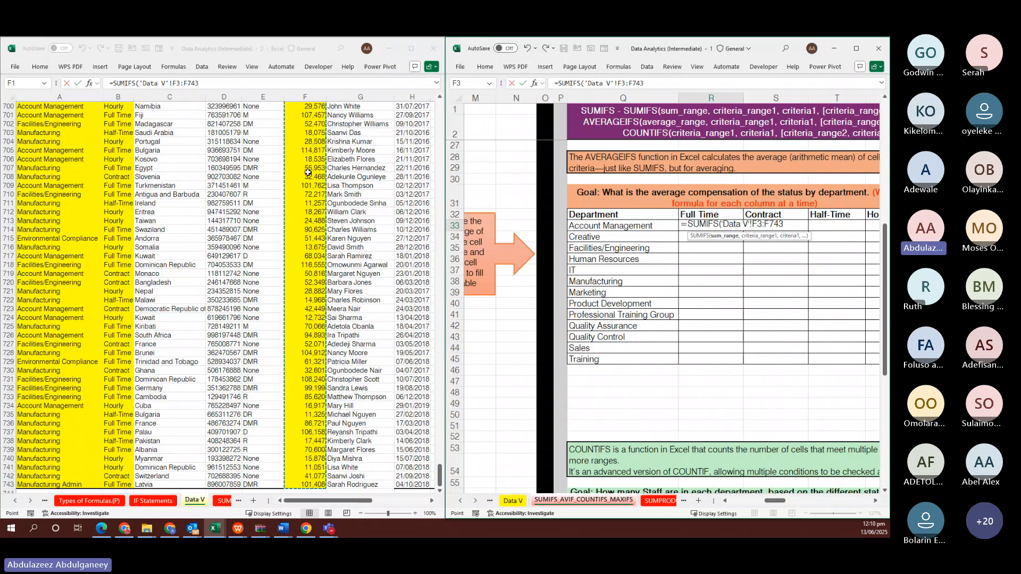
pyautogui.press('F4')
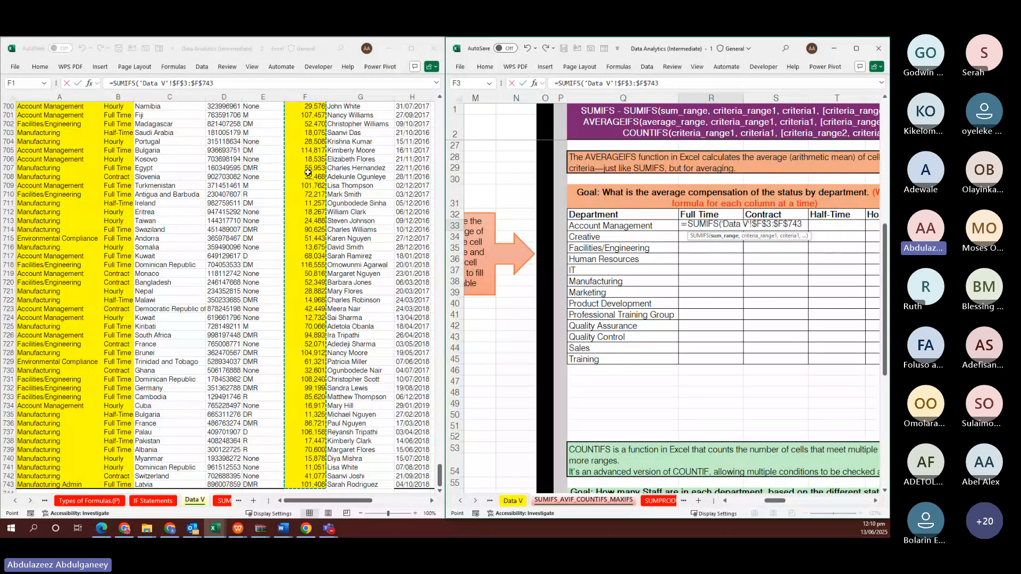
pyautogui.write(',')
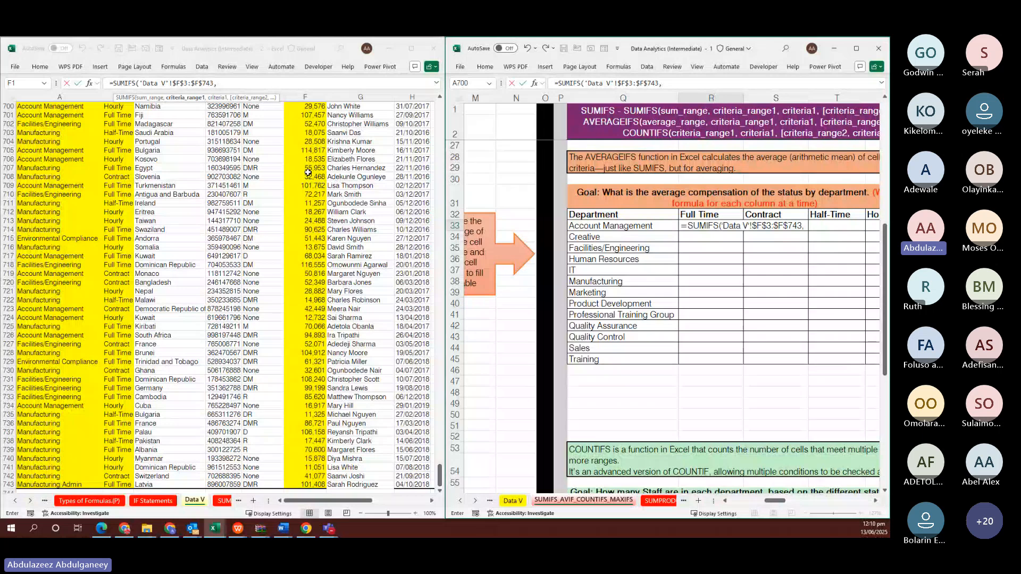
# Add the absolute department criteria range $A$3:$A$743 to the SUMIFS
pyautogui.click(56, 169)
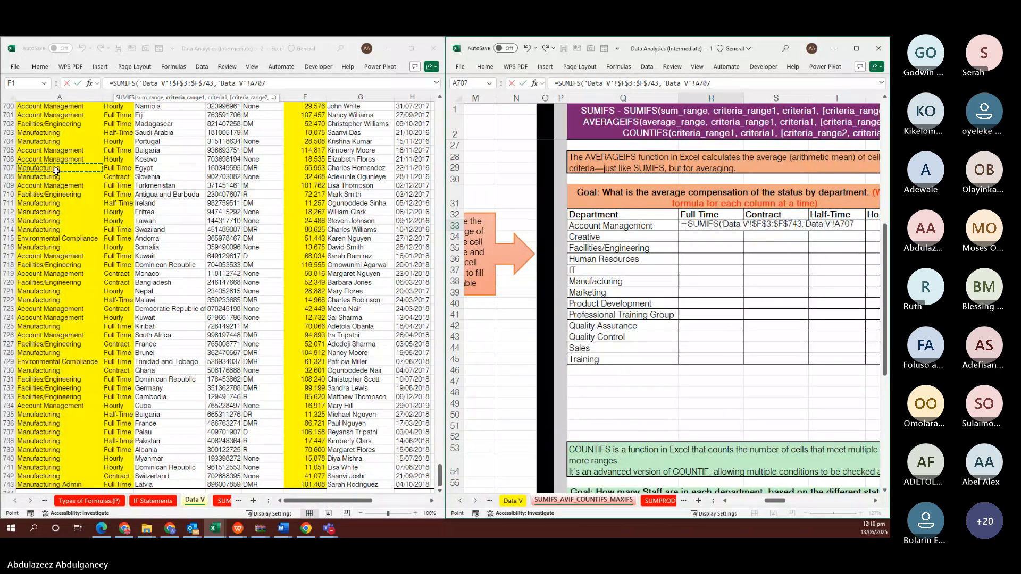
pyautogui.hotkey('ctrl', 'Up')
pyautogui.press('Down')
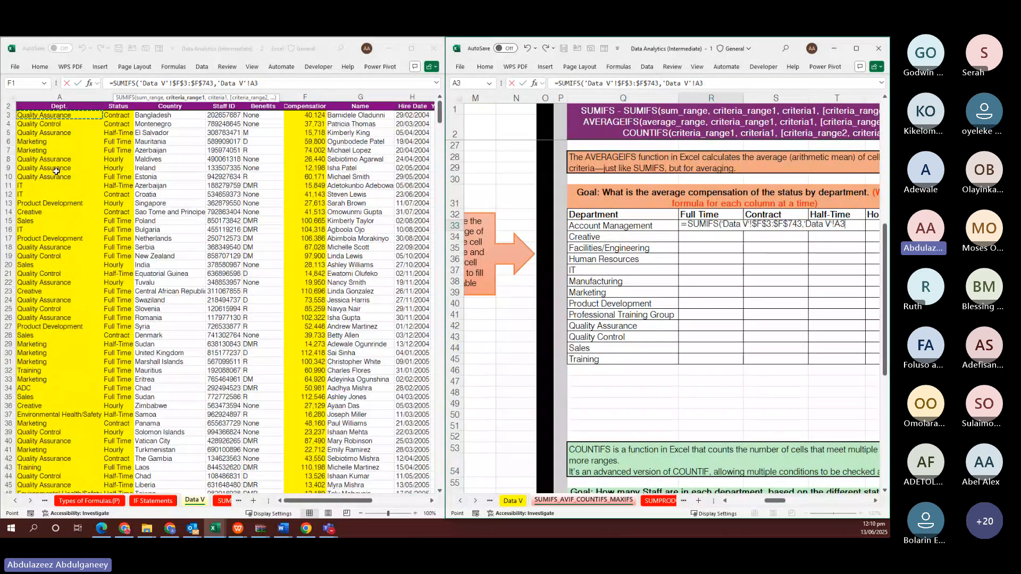
pyautogui.hotkey('ctrl', 'shift', 'Down')
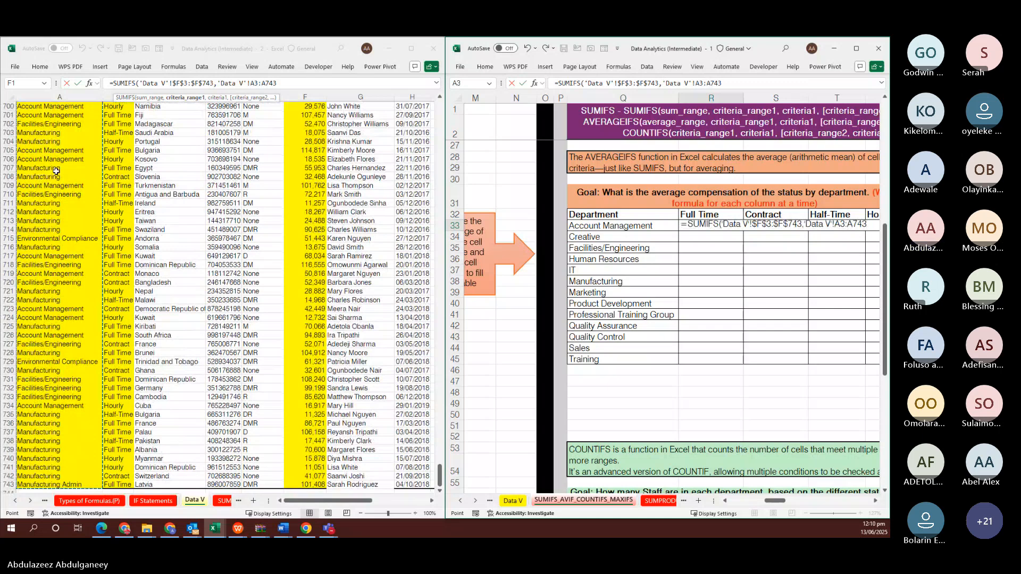
pyautogui.press('F4')
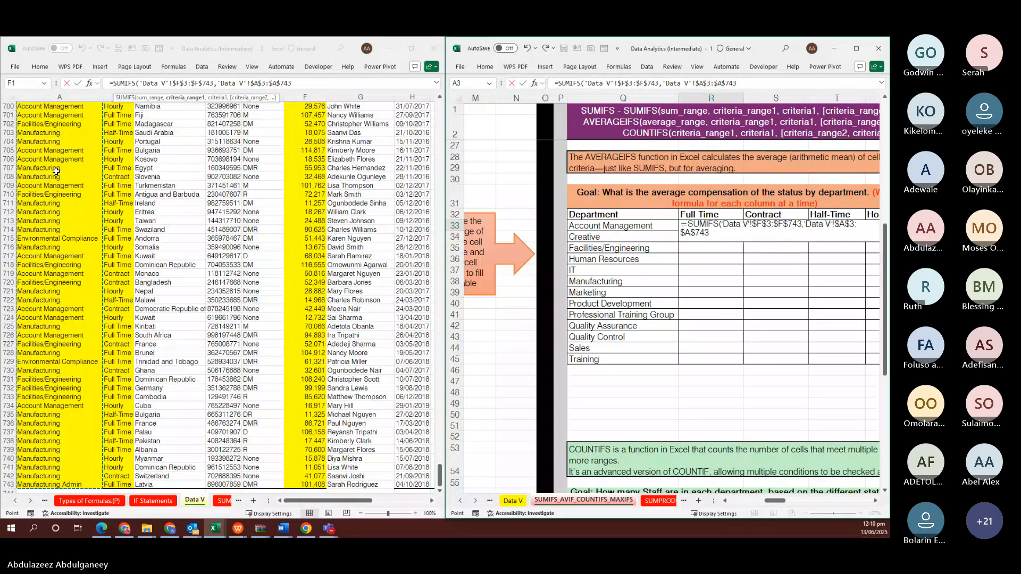
pyautogui.write(',')
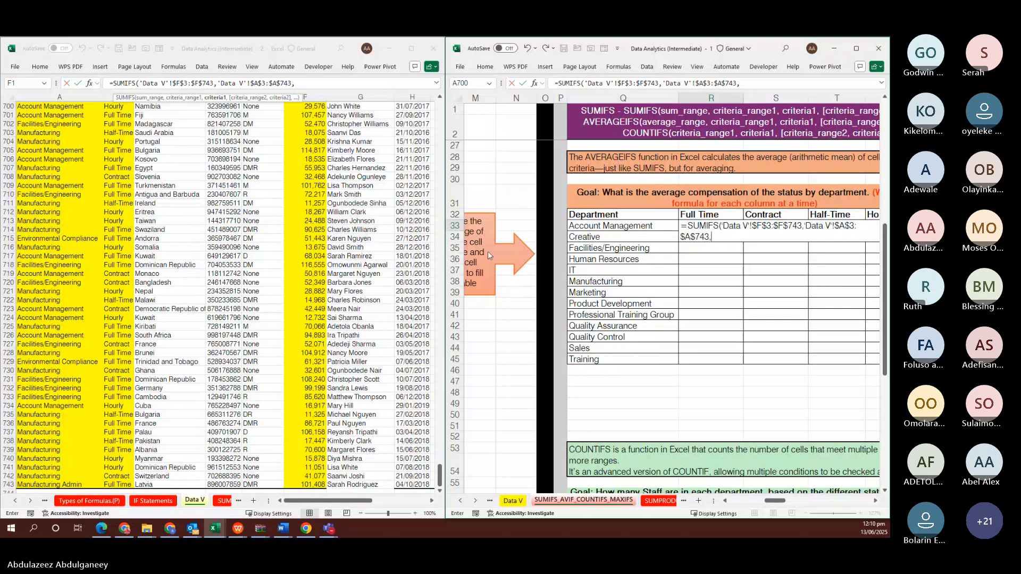
# Add department criterion $Q33 and the absolute status range 'Data V'!$B$3:$B$743
pyautogui.click(617, 228)
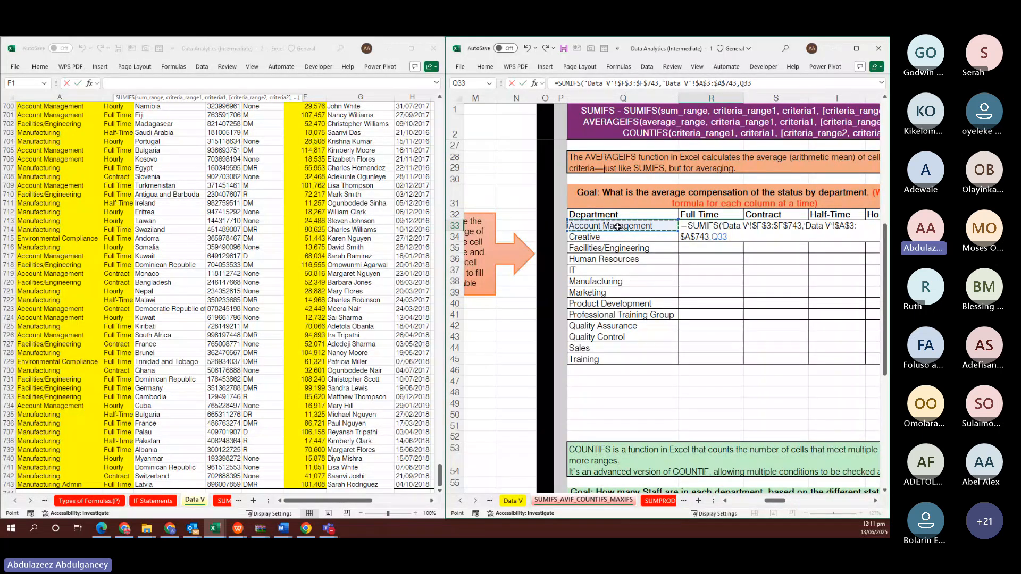
pyautogui.press('F4')
pyautogui.press('F4')
pyautogui.press('F4')
pyautogui.write(',')
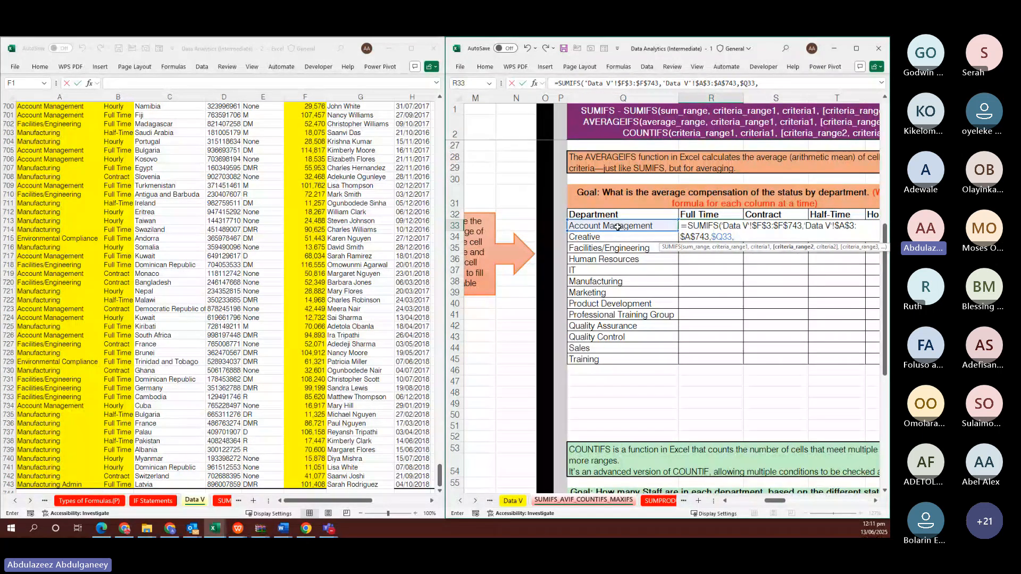
pyautogui.click(116, 176)
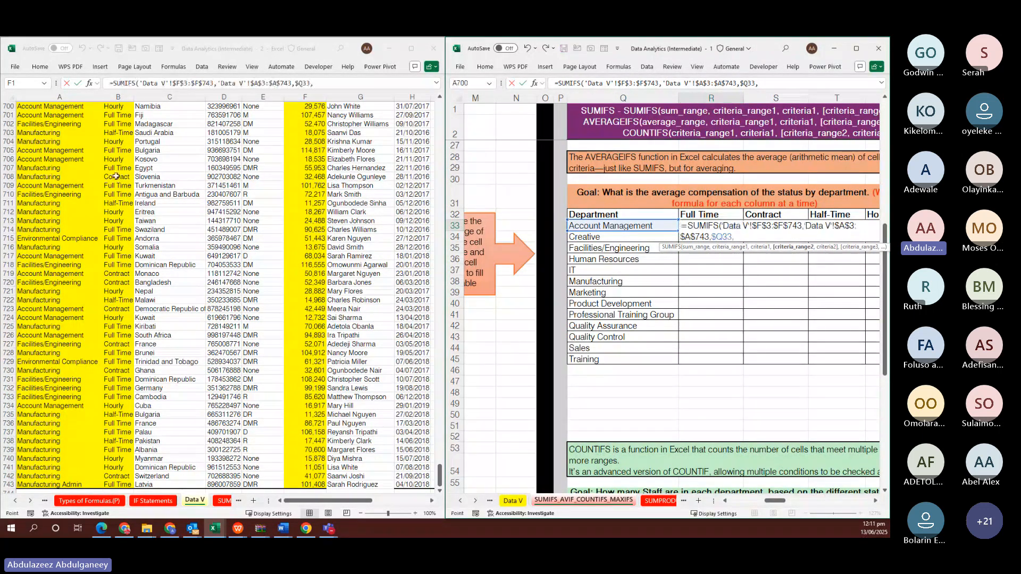
pyautogui.hotkey('ctrl', 'Up')
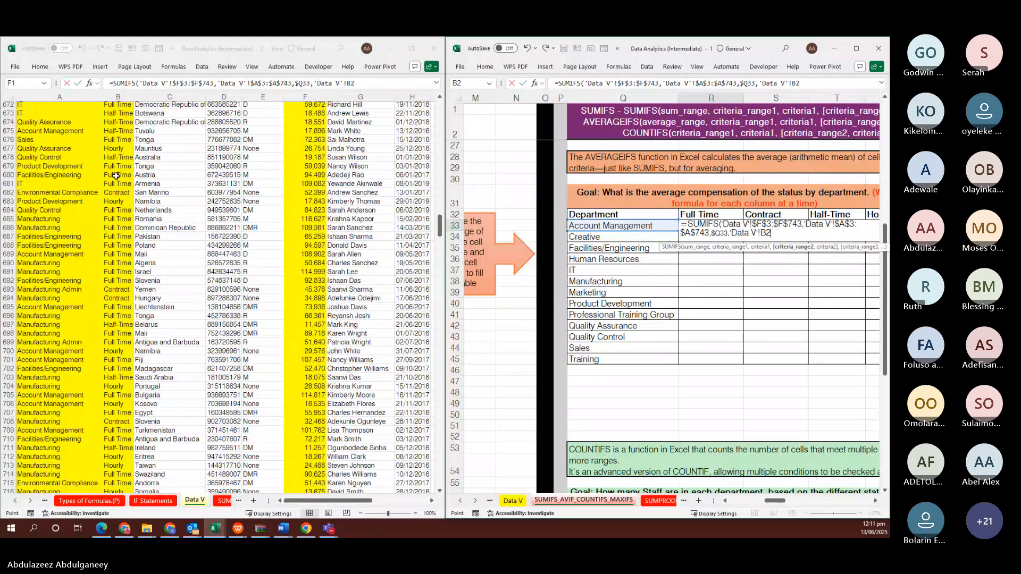
pyautogui.press('Down')
pyautogui.hotkey('ctrl', 'shift', 'Down')
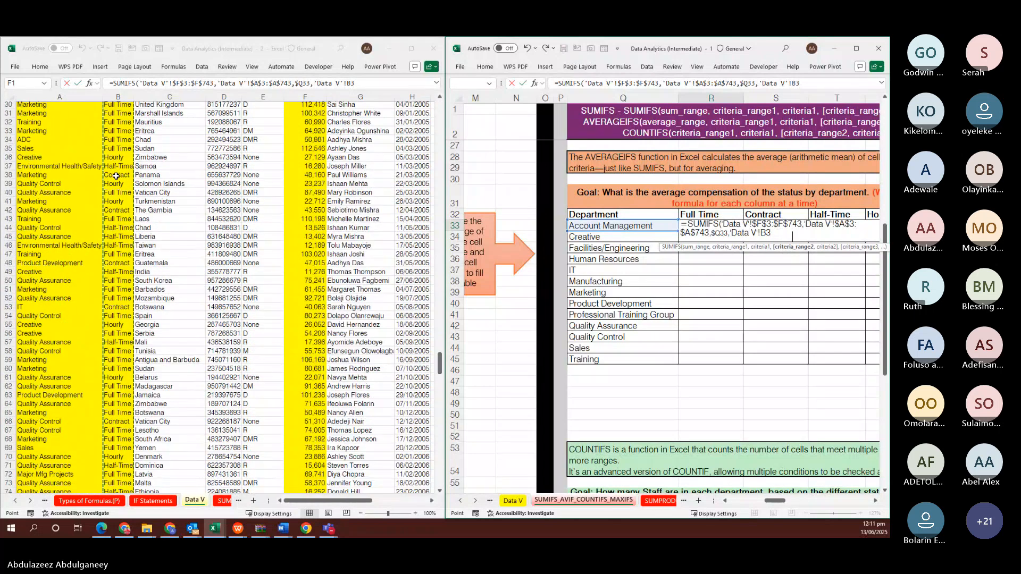
pyautogui.press('F4')
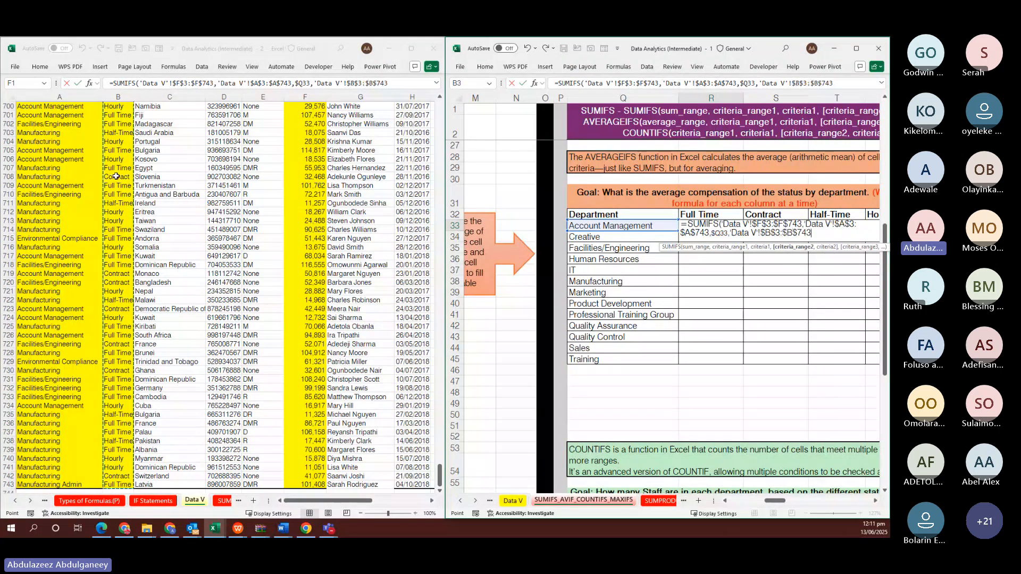
pyautogui.write(',')
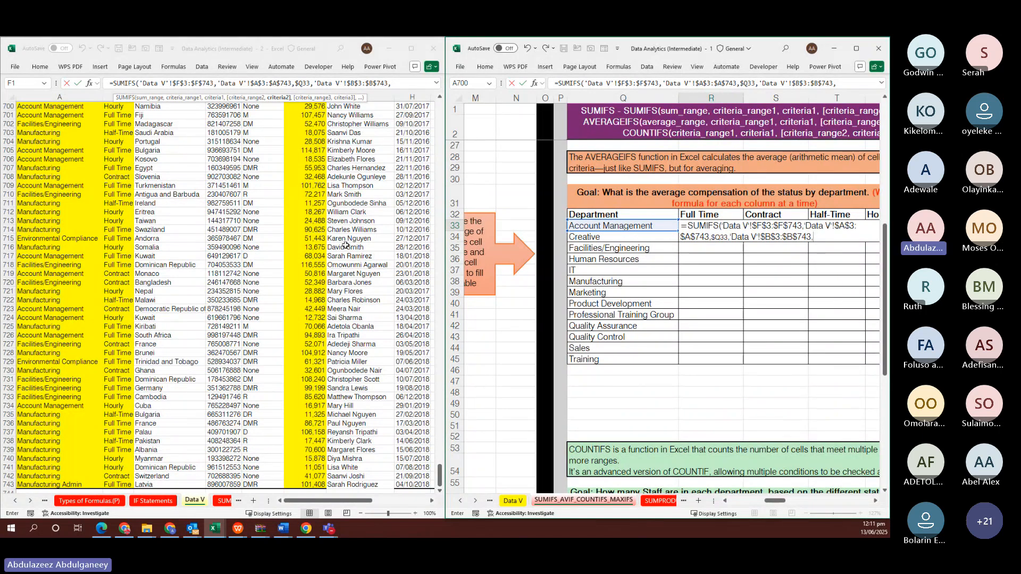
# Finish with status criterion R$32 so the cell returns 3,702,712
pyautogui.press('Escape')
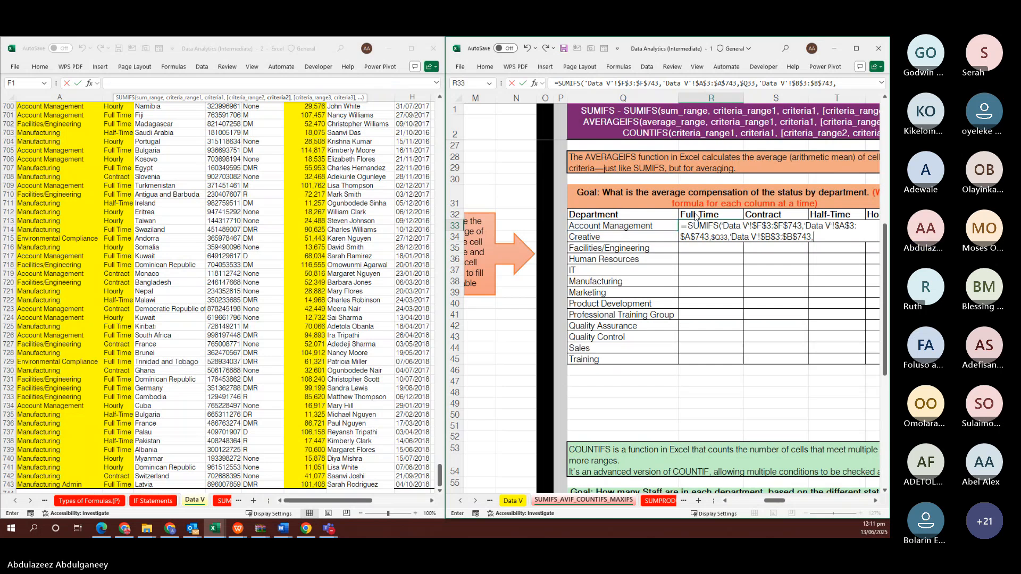
pyautogui.click(695, 215)
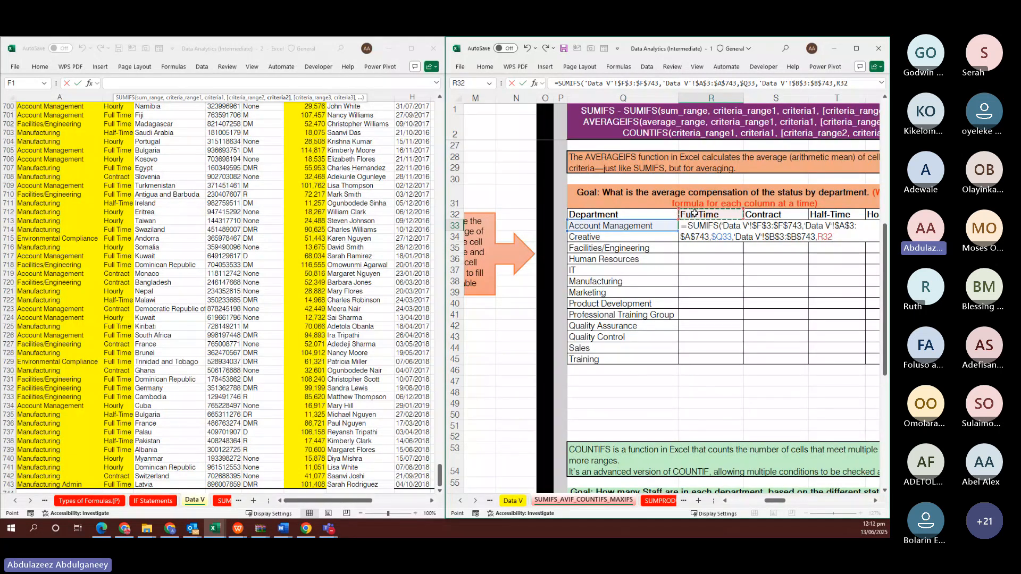
pyautogui.press('F4')
pyautogui.press('F4')
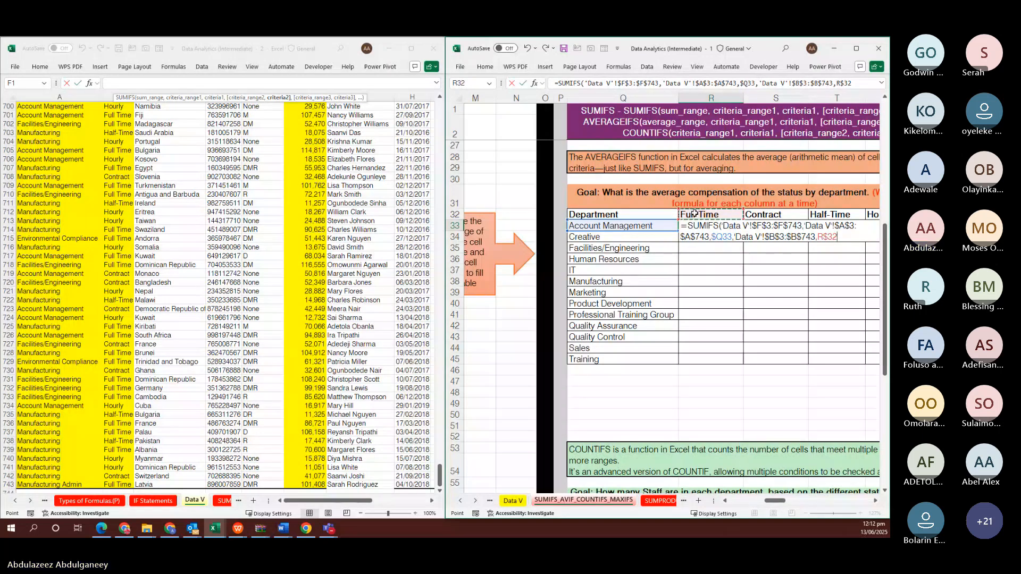
pyautogui.hotkey('ctrl', 'Return')
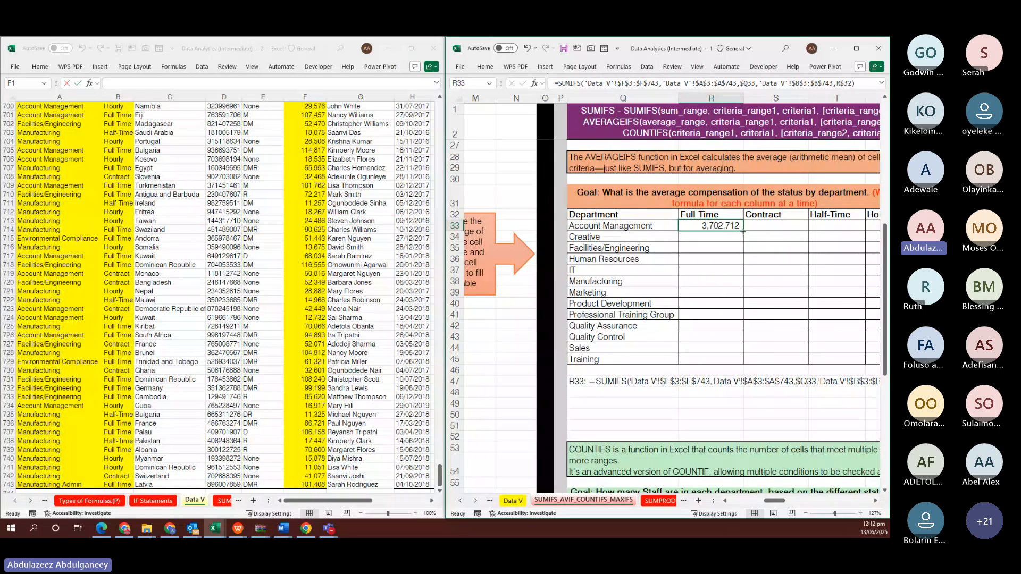
# Copy R33's SUMIFS across the table to U45, covering every department and status
pyautogui.moveTo(744, 231); pyautogui.dragTo(816, 349)
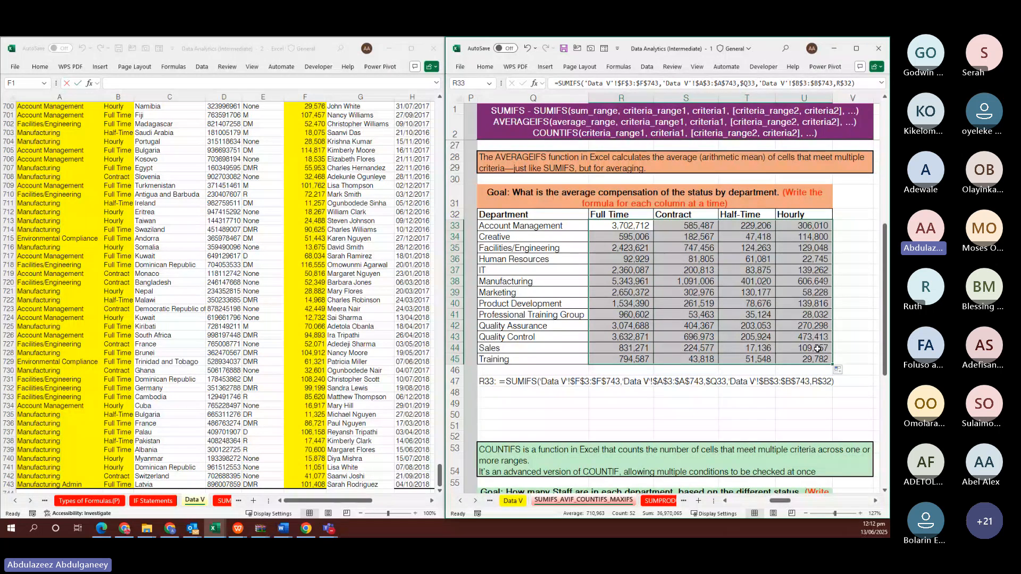
pyautogui.click(845, 227)
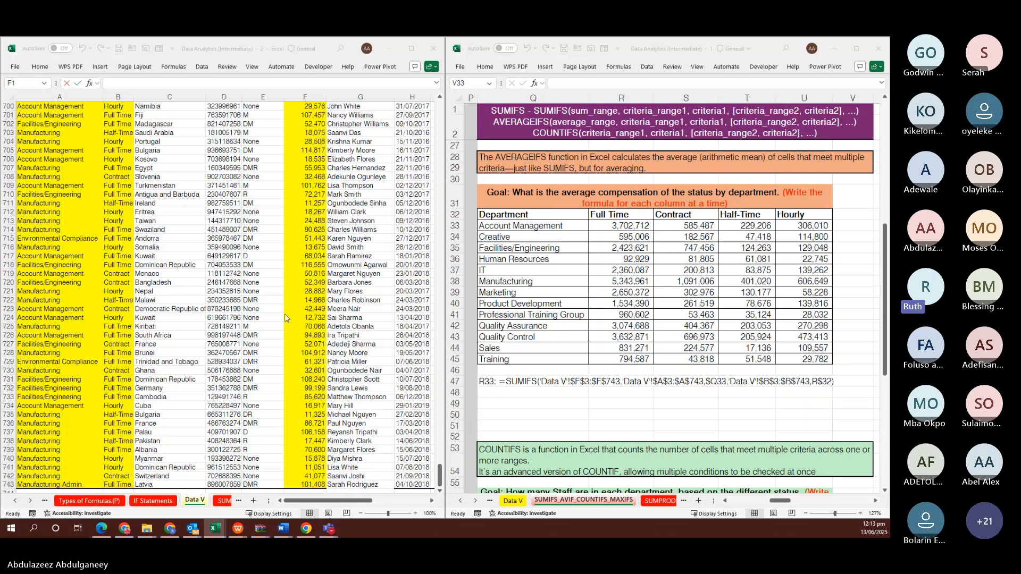
pyautogui.click(617, 226)
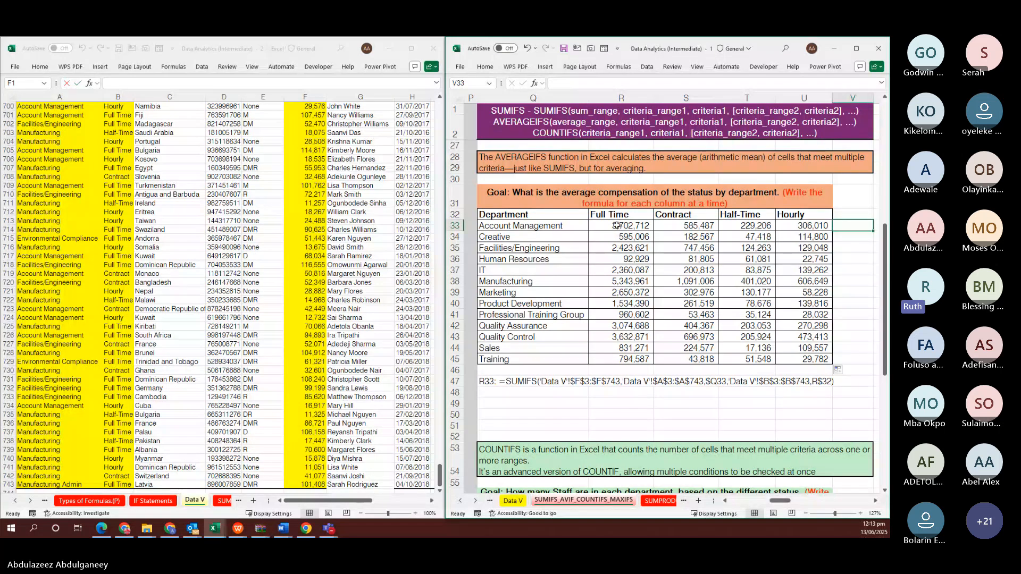
pyautogui.click(617, 225)
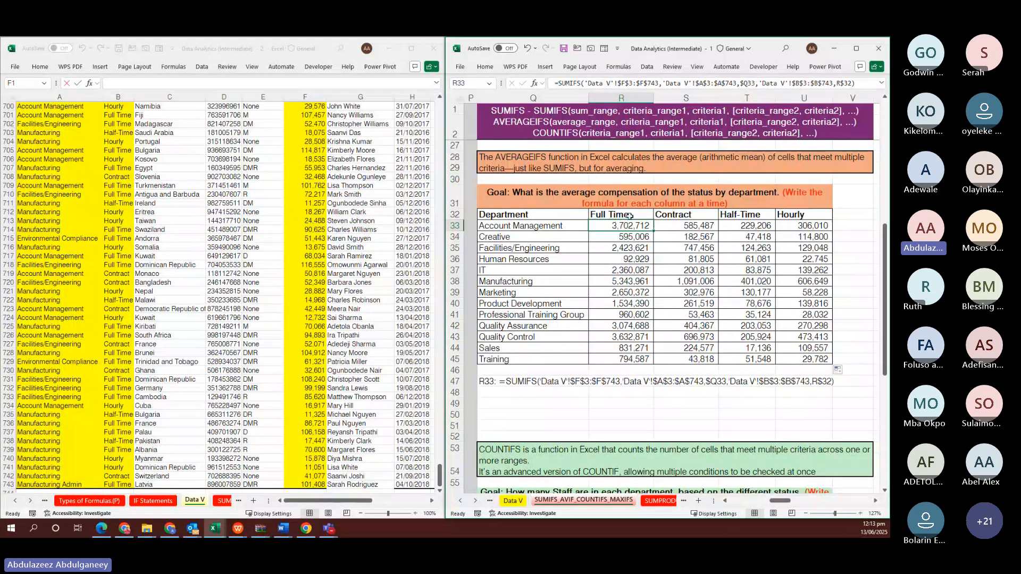
pyautogui.click(629, 215)
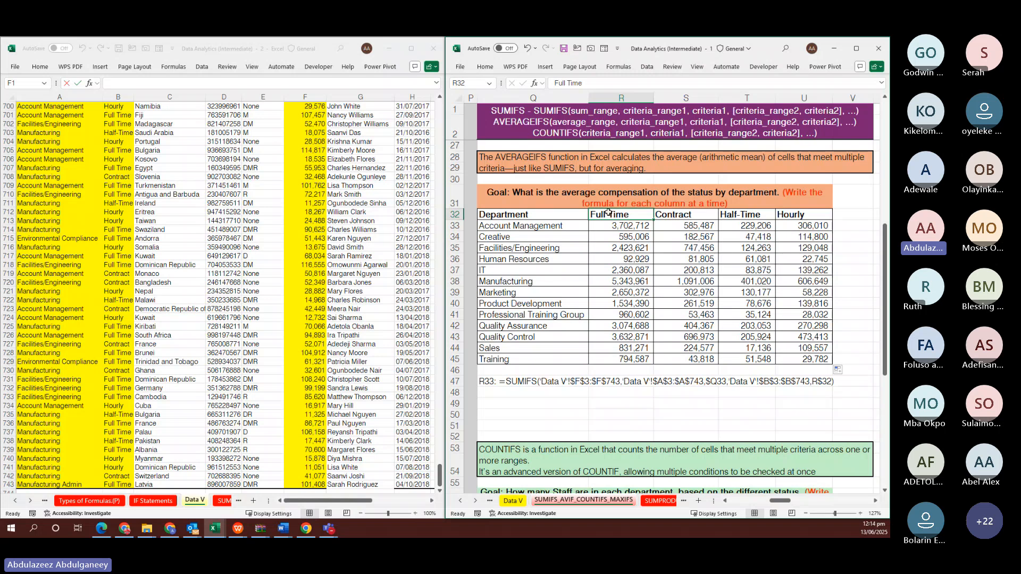
pyautogui.click(453, 215)
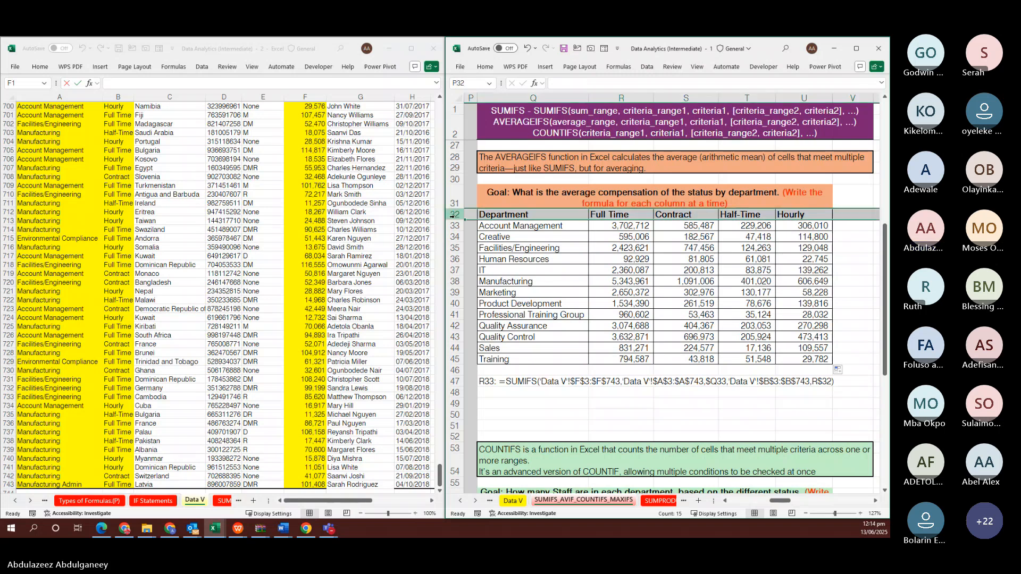
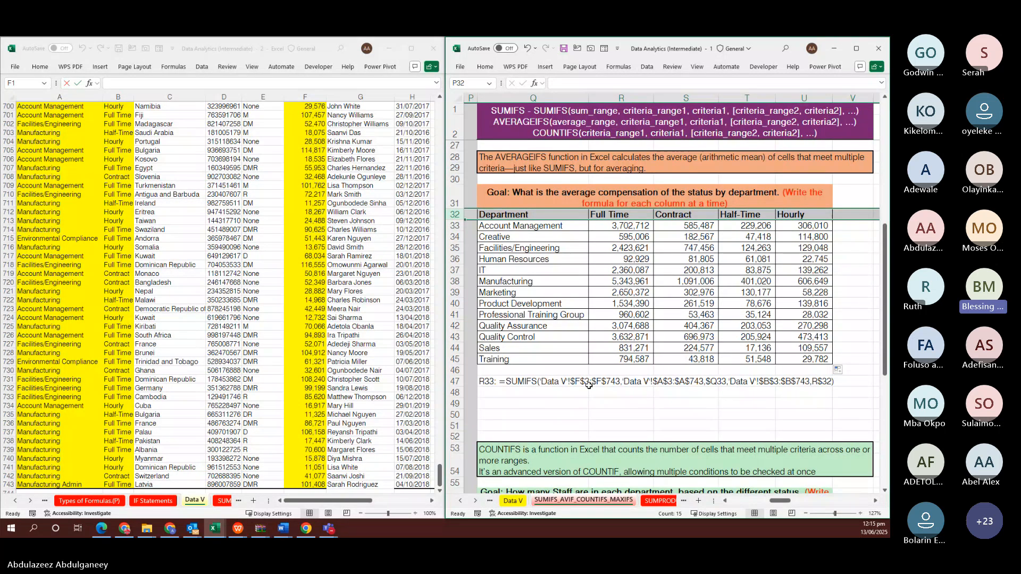
# Return to the summary workbook and clear all values from the results table R33:U45
pyautogui.hotkey('alt', 'Tab')
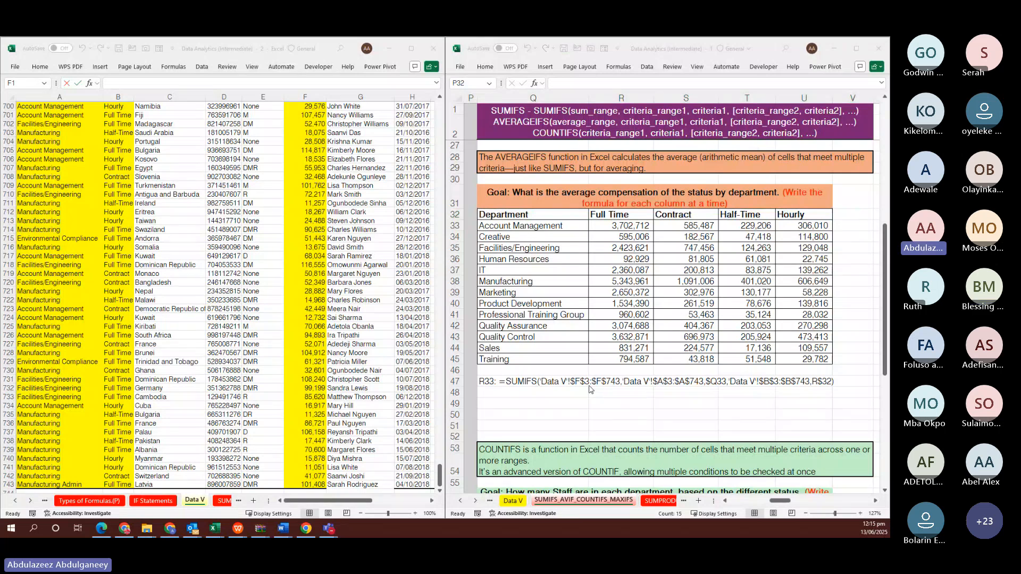
pyautogui.hotkey('alt', 'Tab')
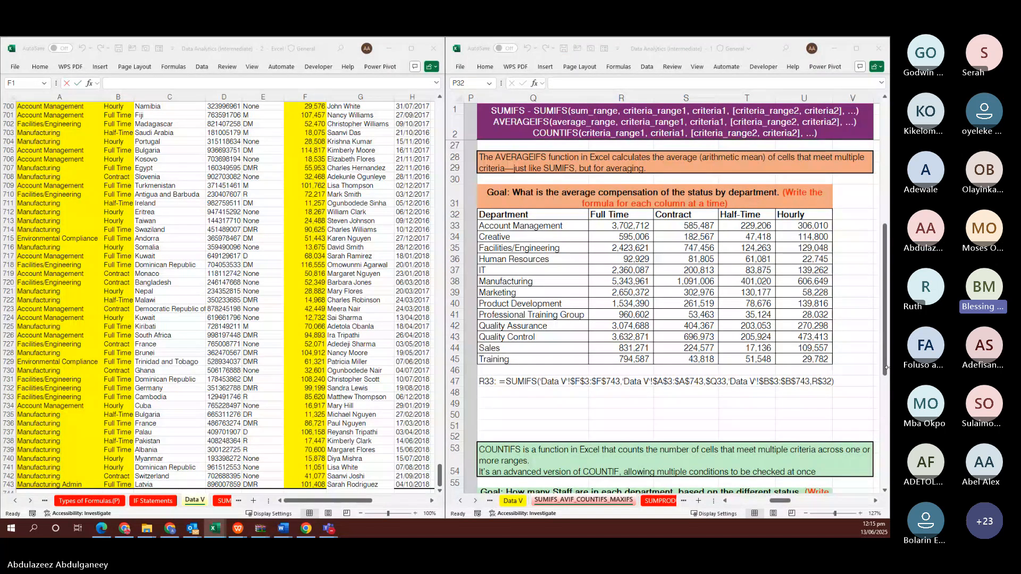
pyautogui.click(619, 242)
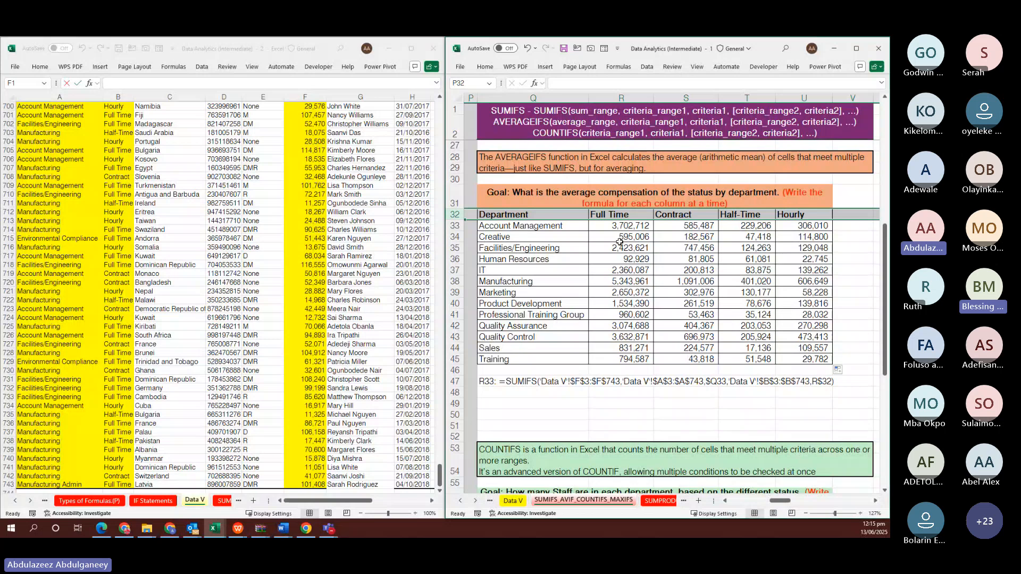
pyautogui.click(631, 226)
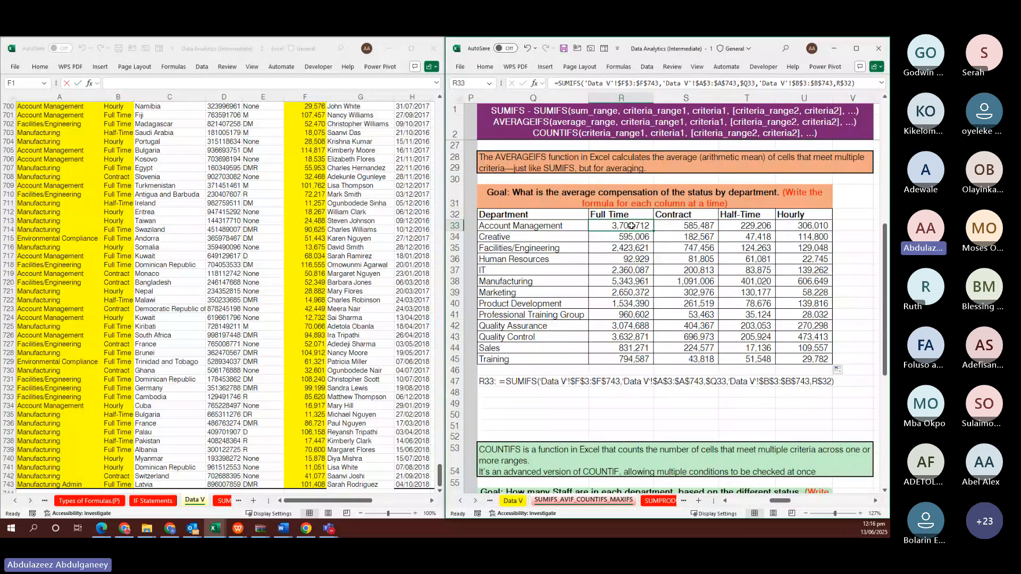
pyautogui.hotkey('ctrl', 'shift', 'Right')
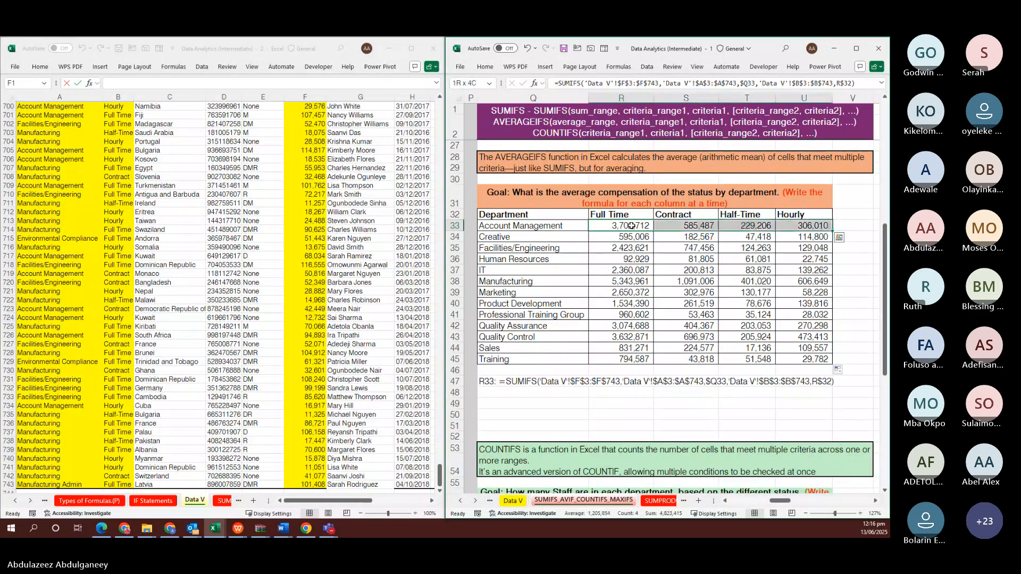
pyautogui.hotkey('ctrl', 'shift', 'Down')
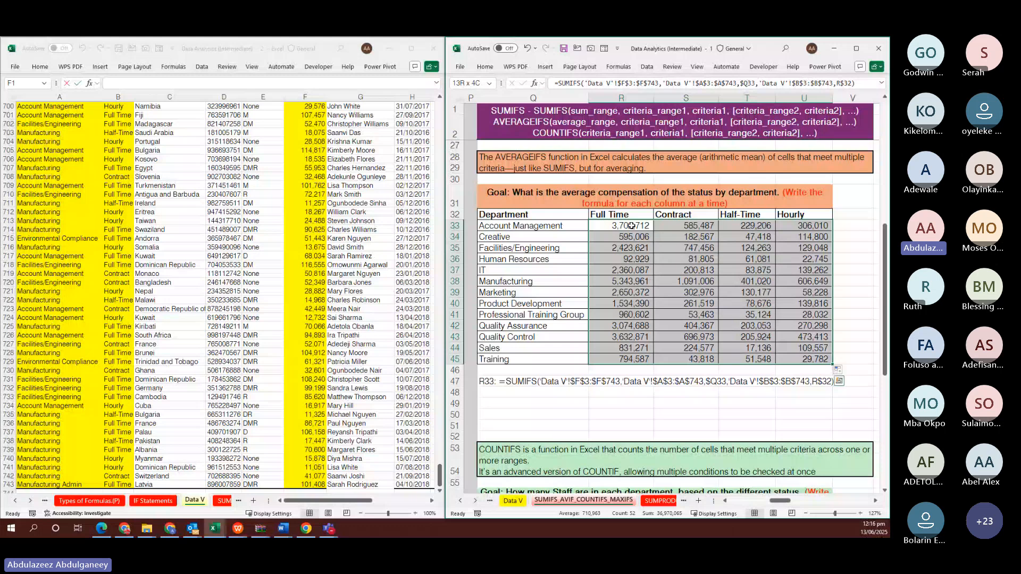
pyautogui.press('Delete')
# Start =SUMIFS( in R33 with the absolute sum range 'Data V'!$F$3:$F$743
pyautogui.click(631, 226)
pyautogui.write('=SUMIF')
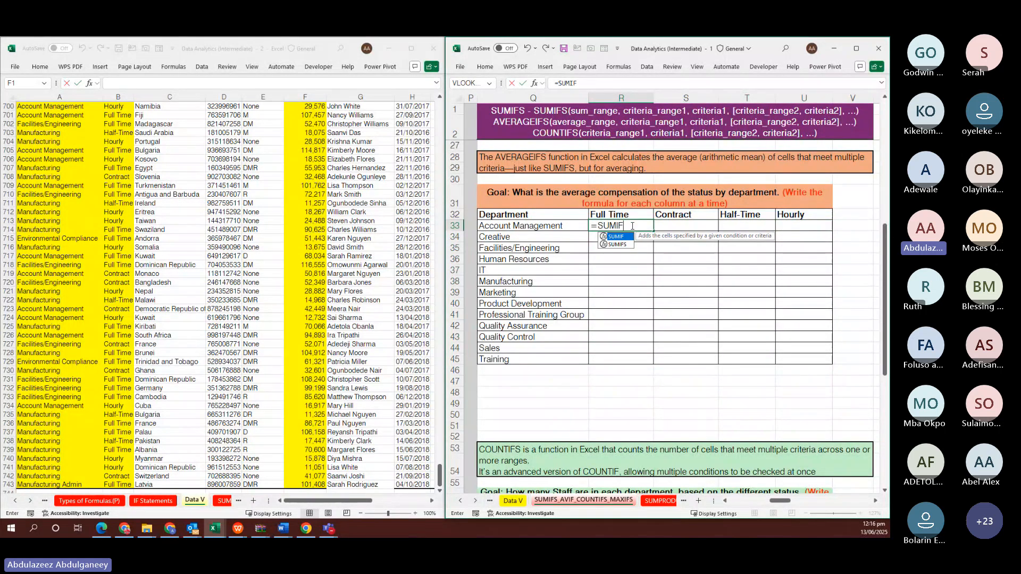
pyautogui.write('S(')
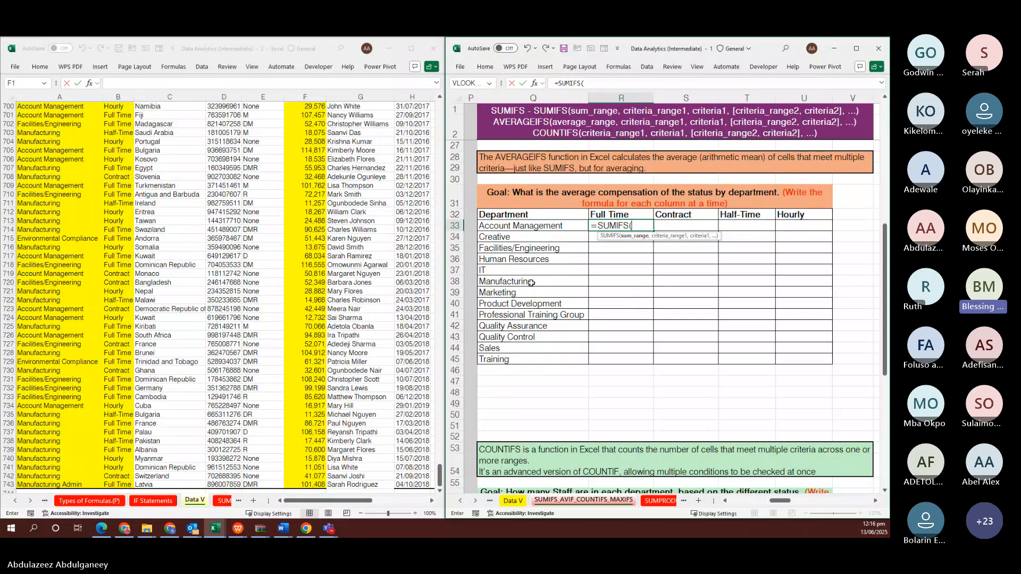
pyautogui.click(306, 190)
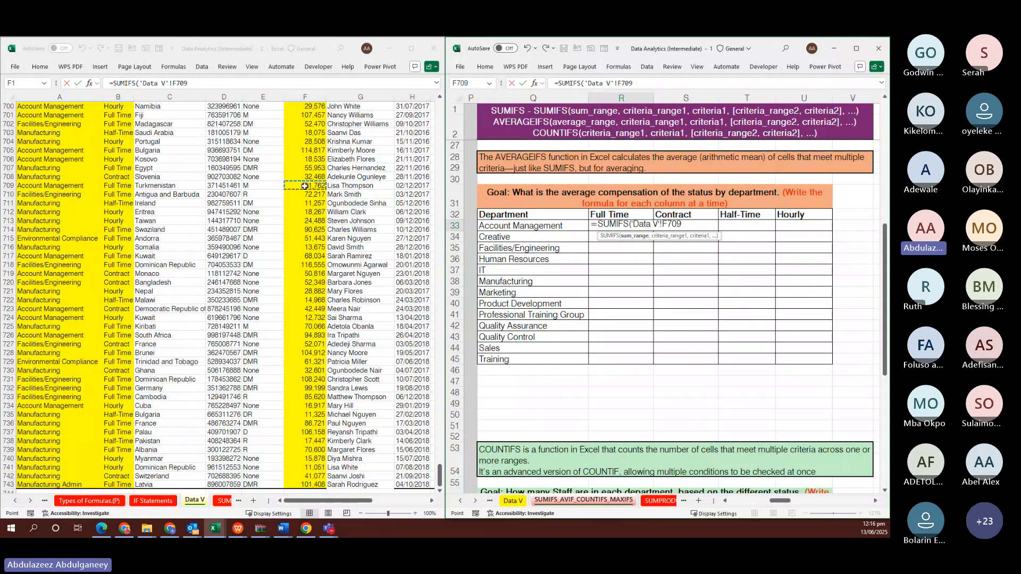
pyautogui.hotkey('ctrl', 'Up')
pyautogui.press('Down')
pyautogui.press('Down')
pyautogui.hotkey('ctrl', 'shift', 'Down')
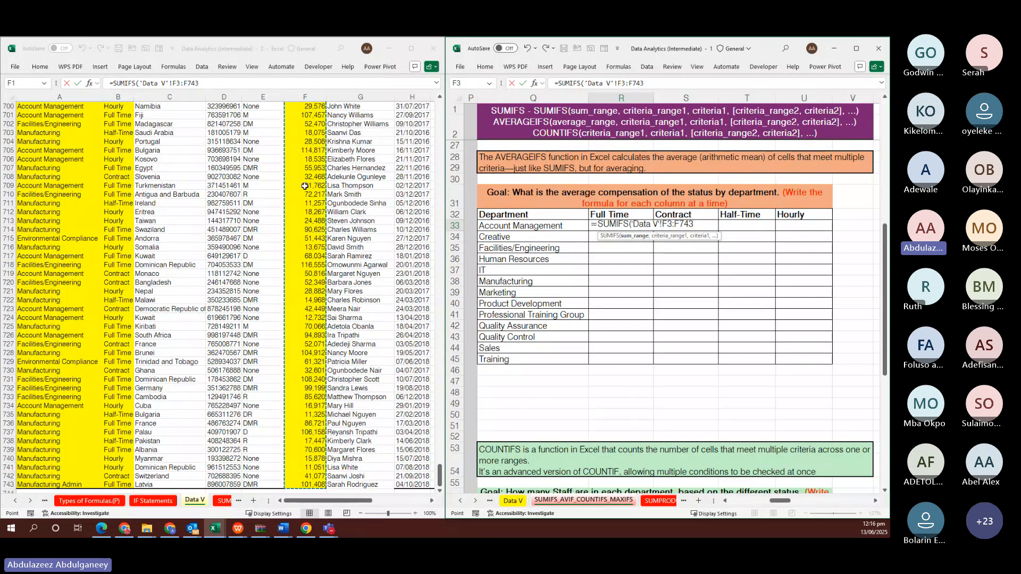
pyautogui.press('F4')
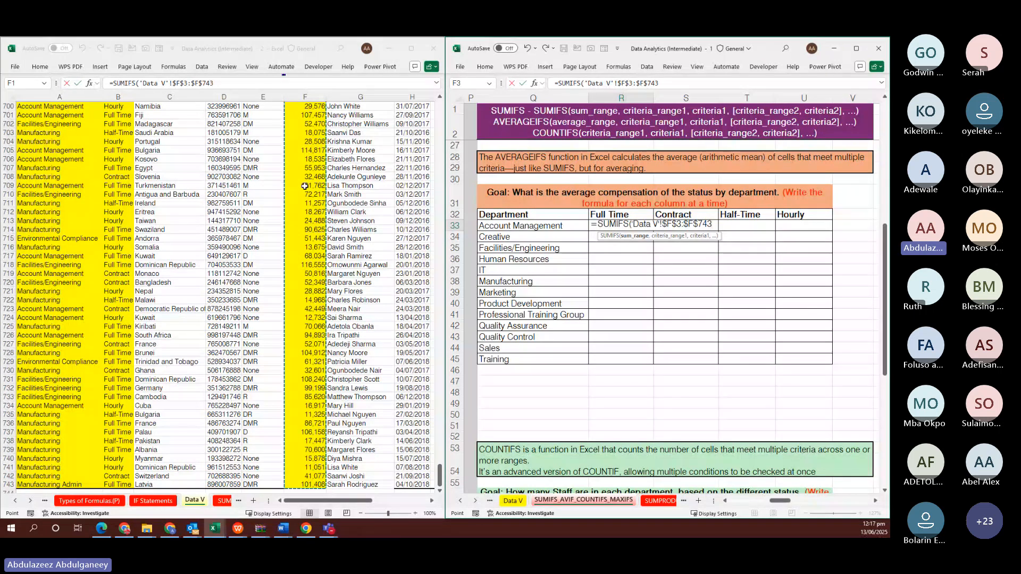
# Add the department column 'Data V'!$A$3:$A$743 as the formula's first criteria range
pyautogui.write(',')
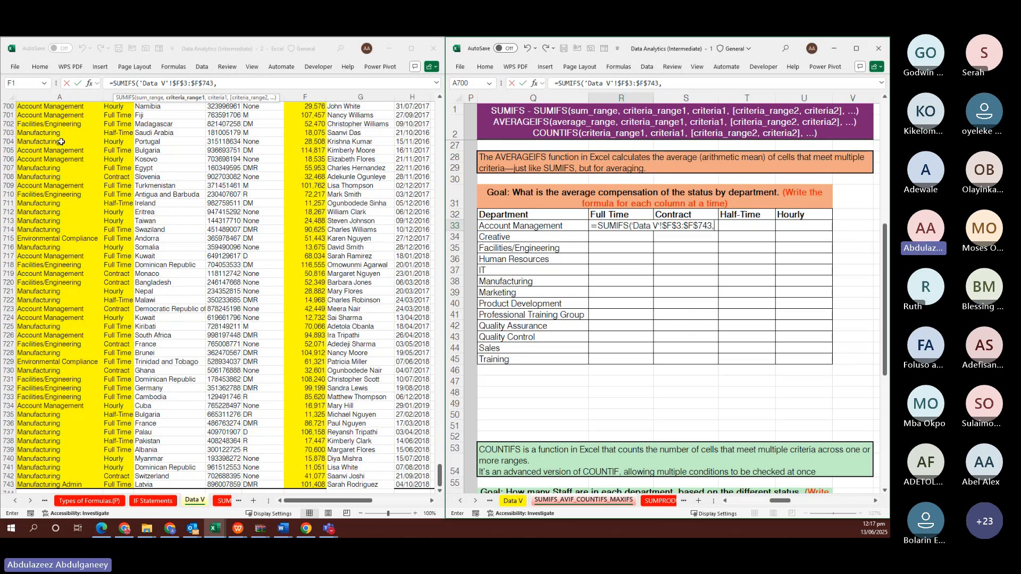
pyautogui.click(56, 132)
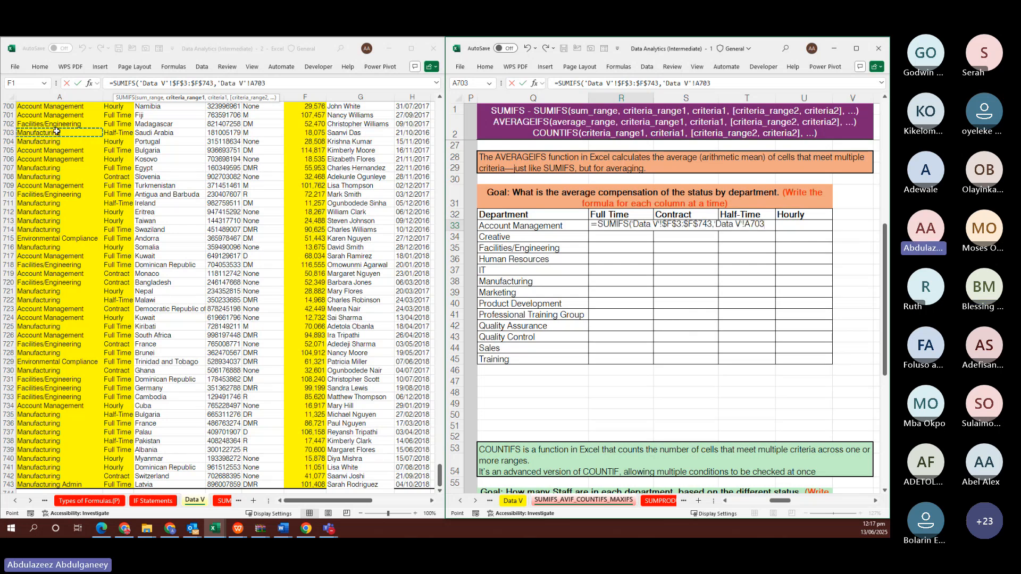
pyautogui.hotkey('ctrl', 'Up')
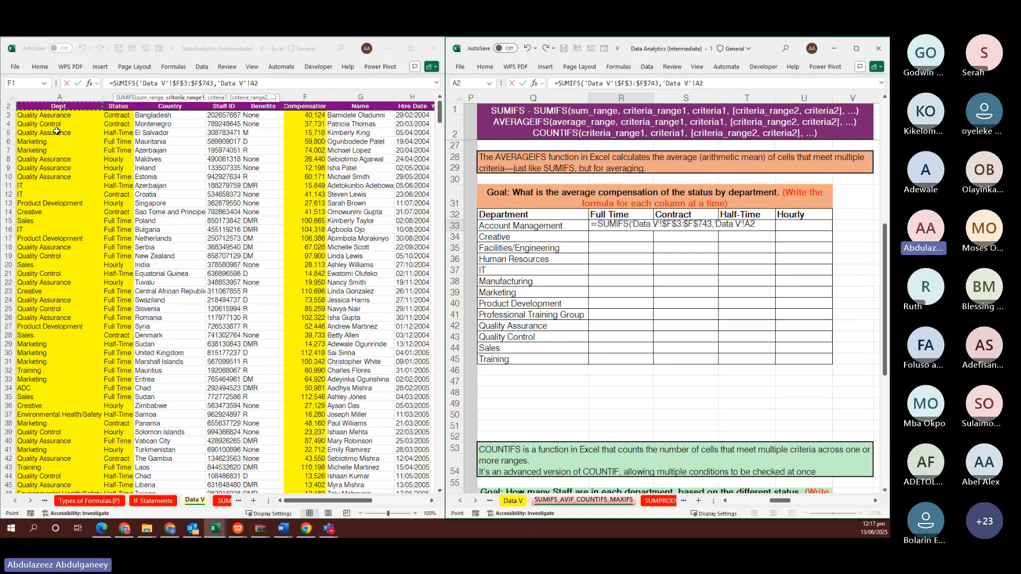
pyautogui.press('Down')
pyautogui.scroll(-9, 56, 132)
pyautogui.hotkey('ctrl', 'shift', 'Down')
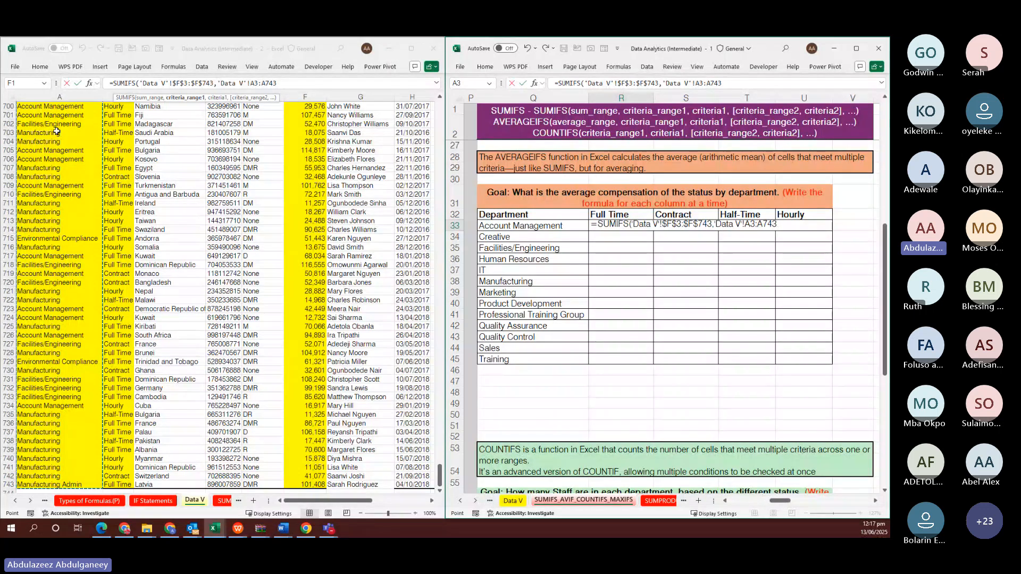
pyautogui.press('F4')
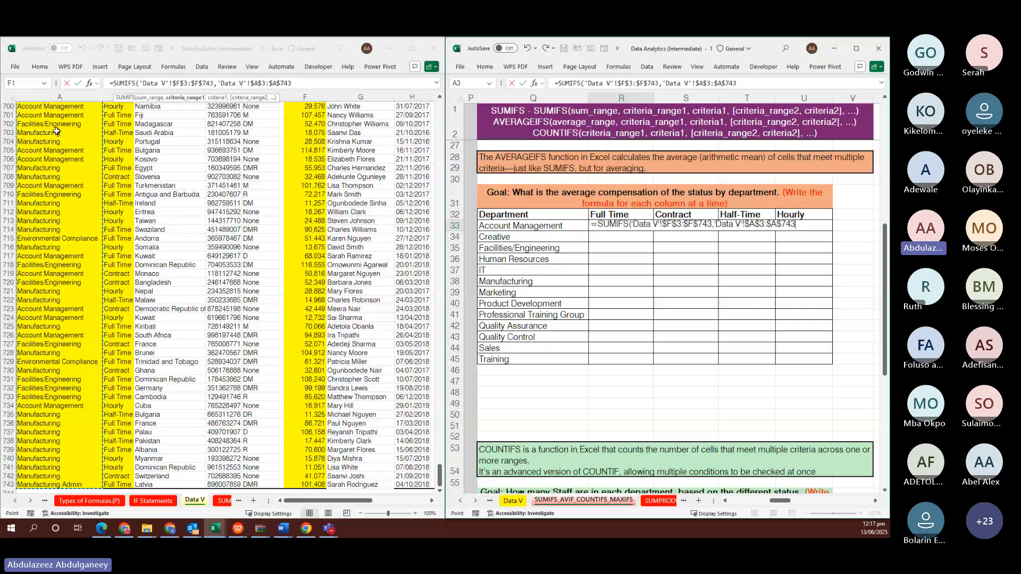
pyautogui.write(',')
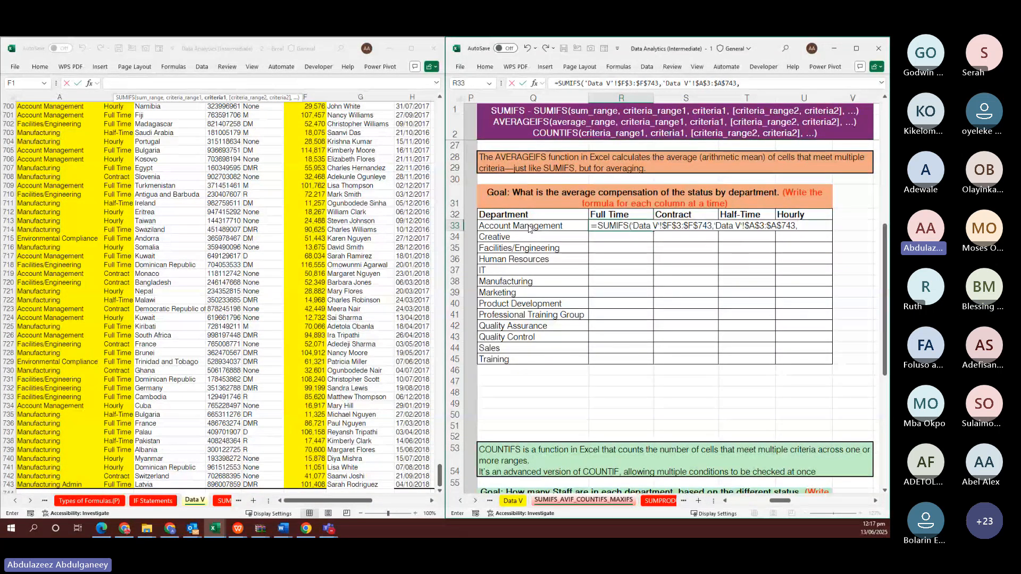
# Use the column-locked department name $Q33 as the first criterion
pyautogui.click(529, 227)
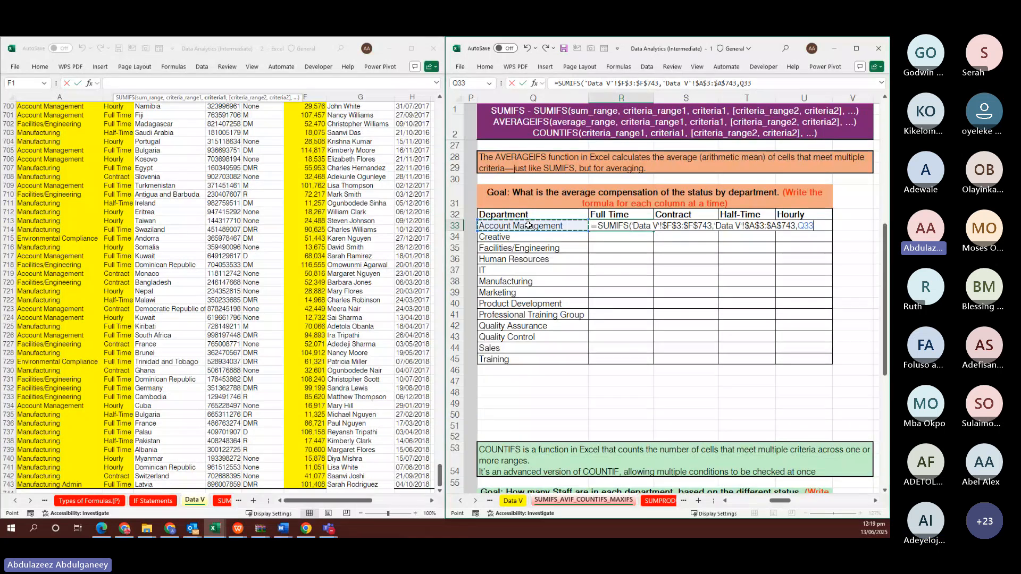
pyautogui.press('F4')
pyautogui.press('F4')
pyautogui.press('F4')
pyautogui.write(',')
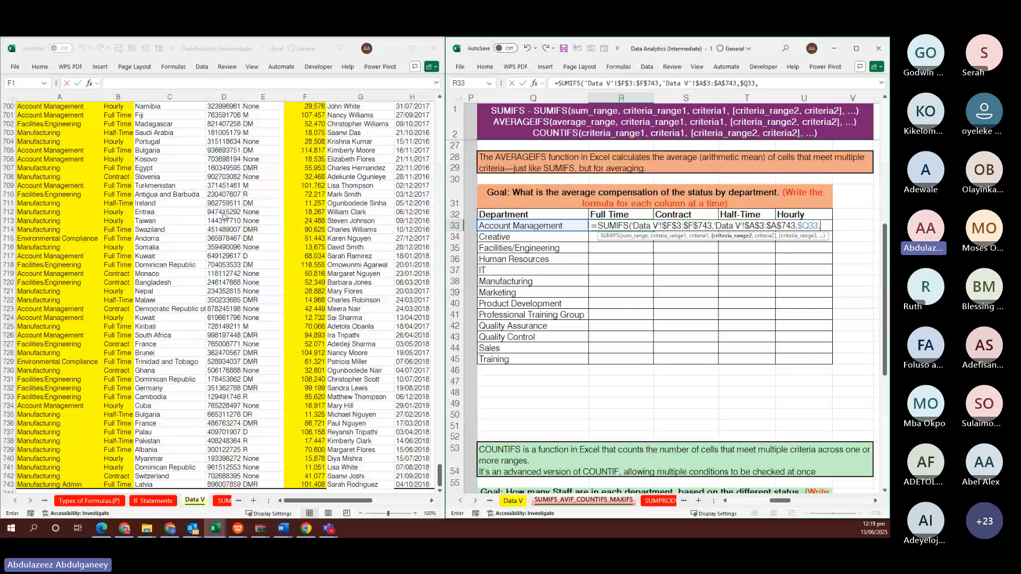
# Add the absolute status range 'Data V'!$B$3:$B$743 as the second criteria range
pyautogui.click(120, 208)
pyautogui.click(120, 208)
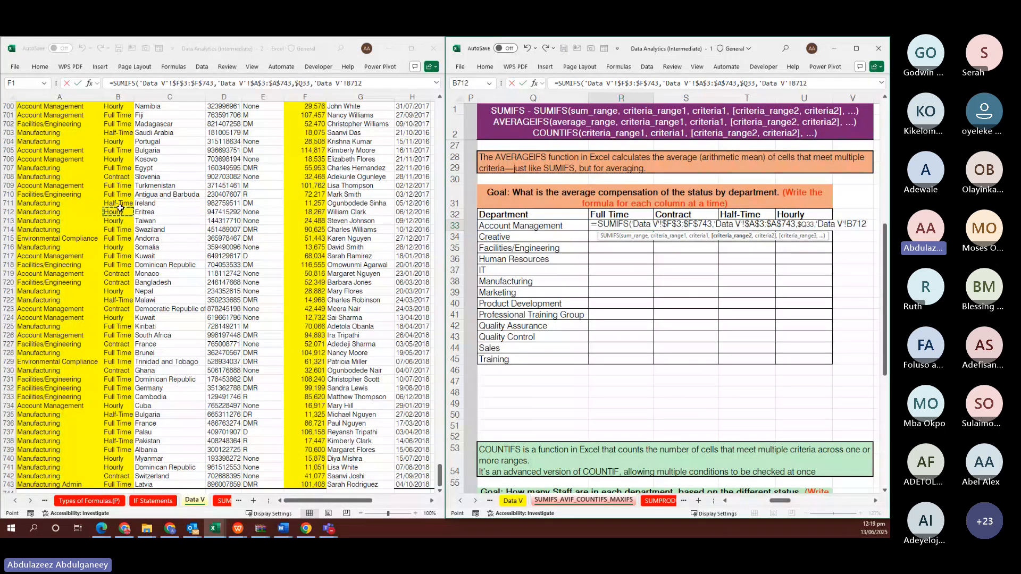
pyautogui.hotkey('ctrl', 'Up')
pyautogui.press('Down')
pyautogui.hotkey('ctrl', 'shift', 'Down')
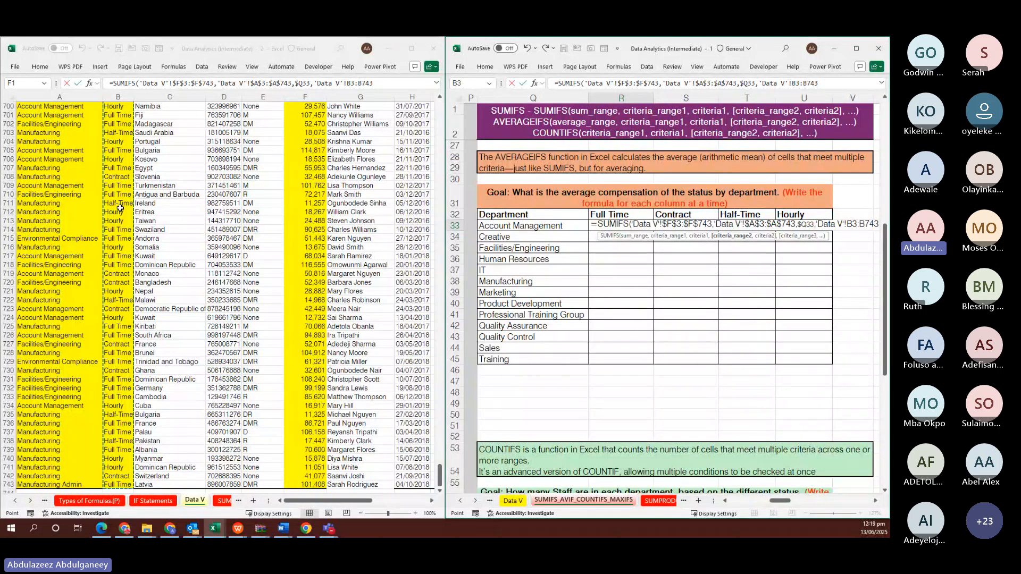
pyautogui.press('F4')
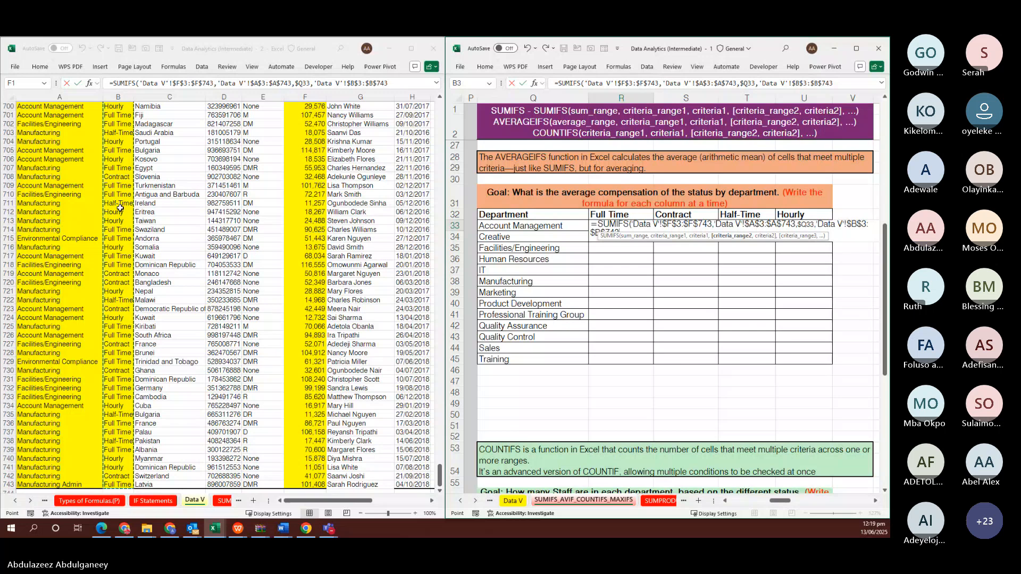
pyautogui.write(',')
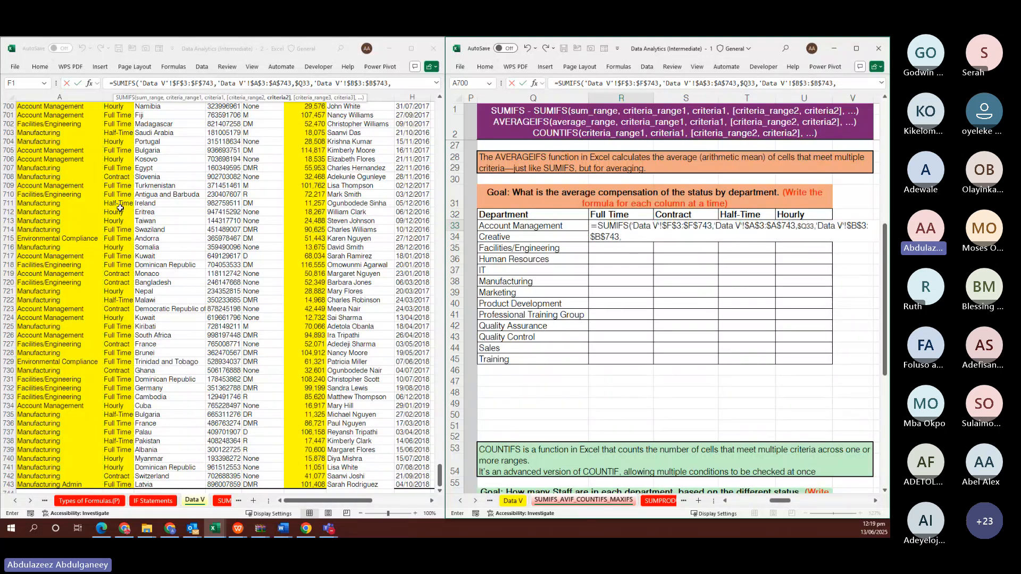
# Use the row-locked Full Time header R$32 as the status criterion
pyautogui.click(609, 216)
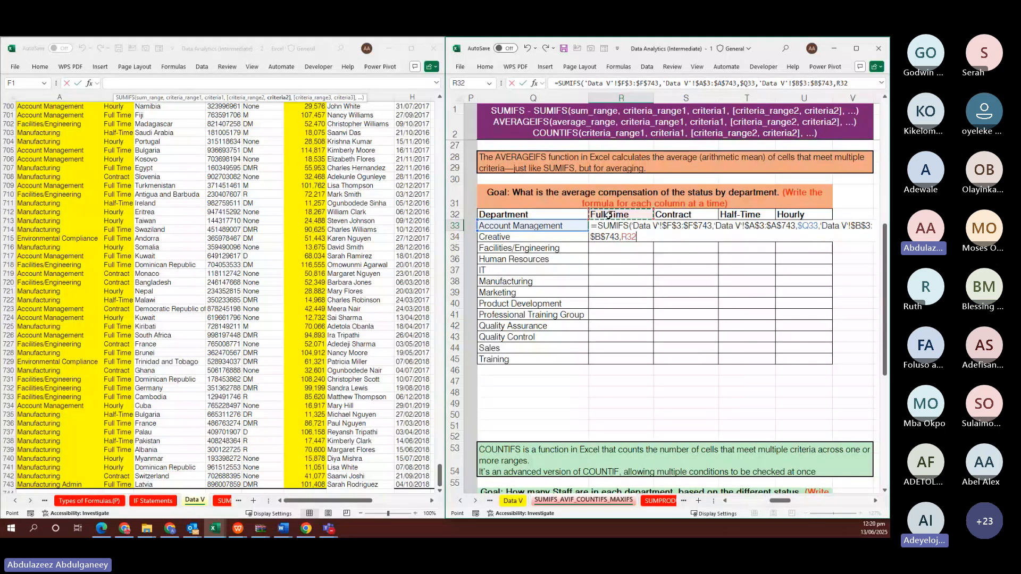
pyautogui.press('F4')
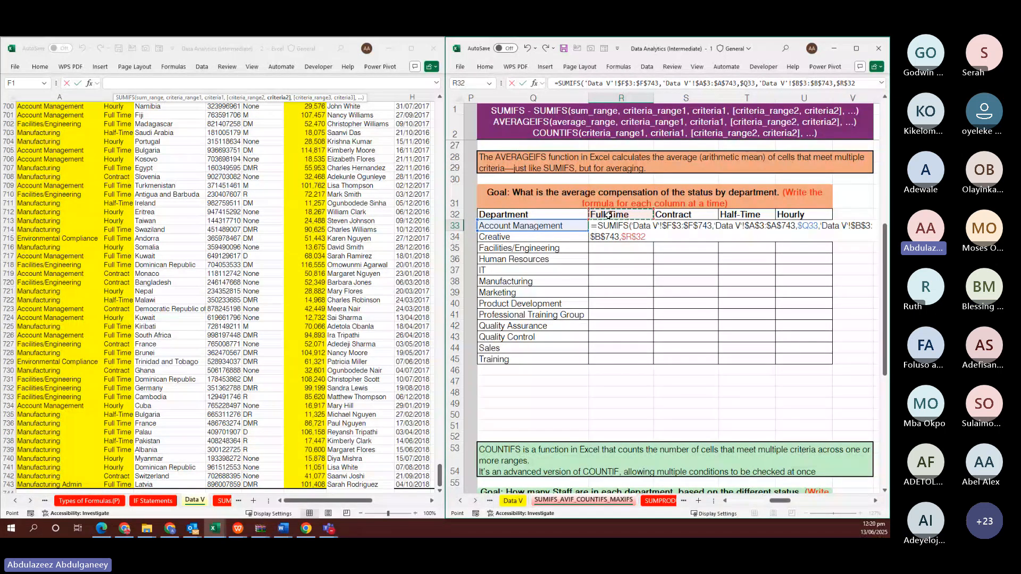
pyautogui.press('F4')
# Commit R33's SUMIFS and fill it across and down through U45
pyautogui.hotkey('ctrl', 'Return')
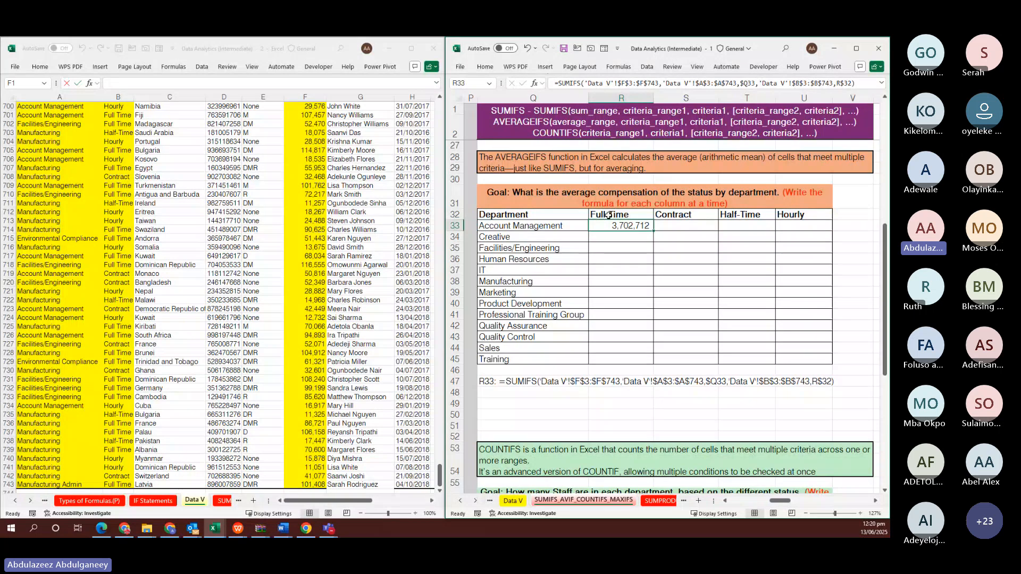
pyautogui.moveTo(654, 231); pyautogui.dragTo(837, 367)
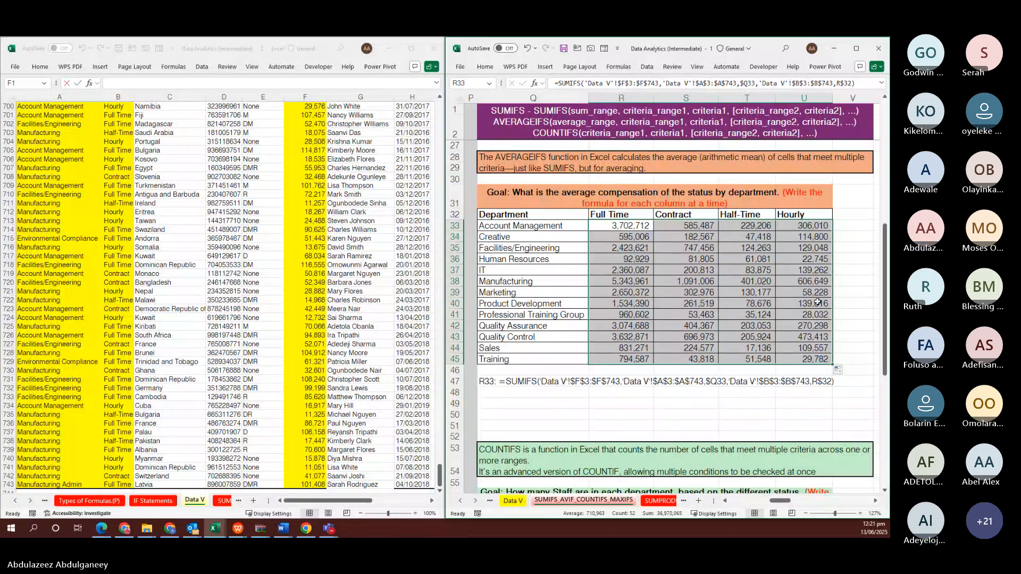
# Copy R33's SUMIFS formula and paste it into R8 of the total compensation table
pyautogui.scroll(8, 727, 321)
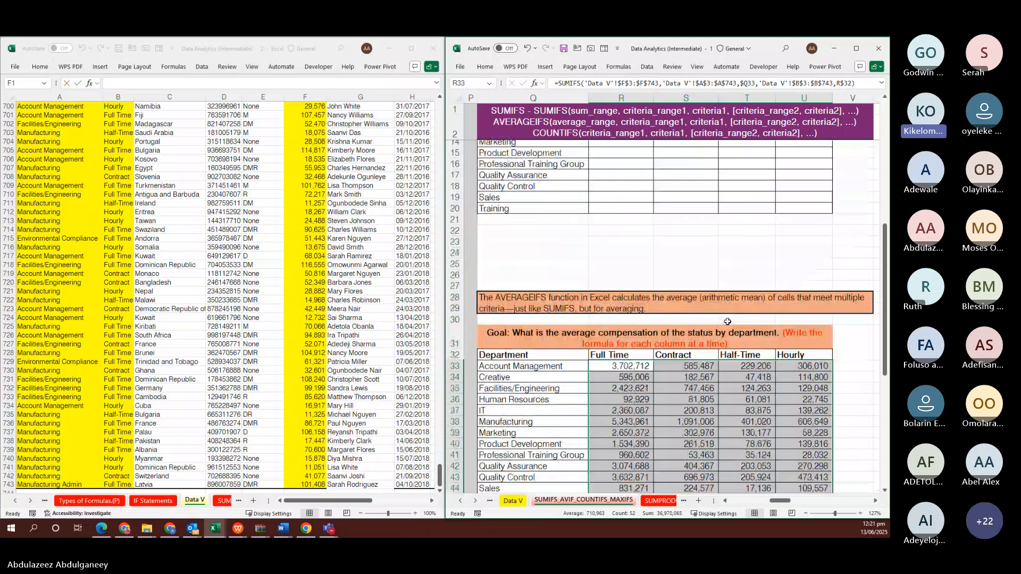
pyautogui.scroll(-2, 727, 322)
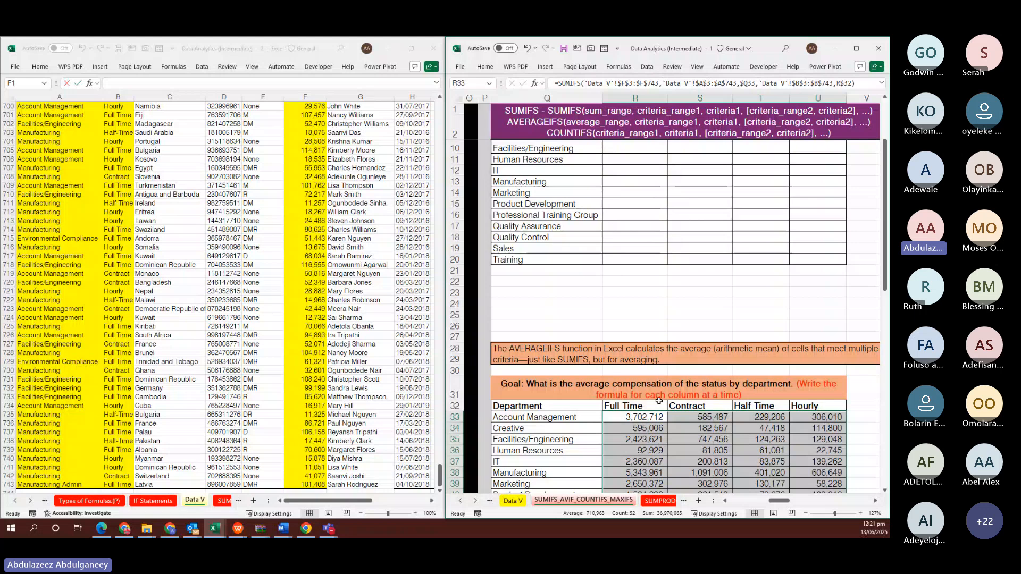
pyautogui.scroll(-3, 659, 401)
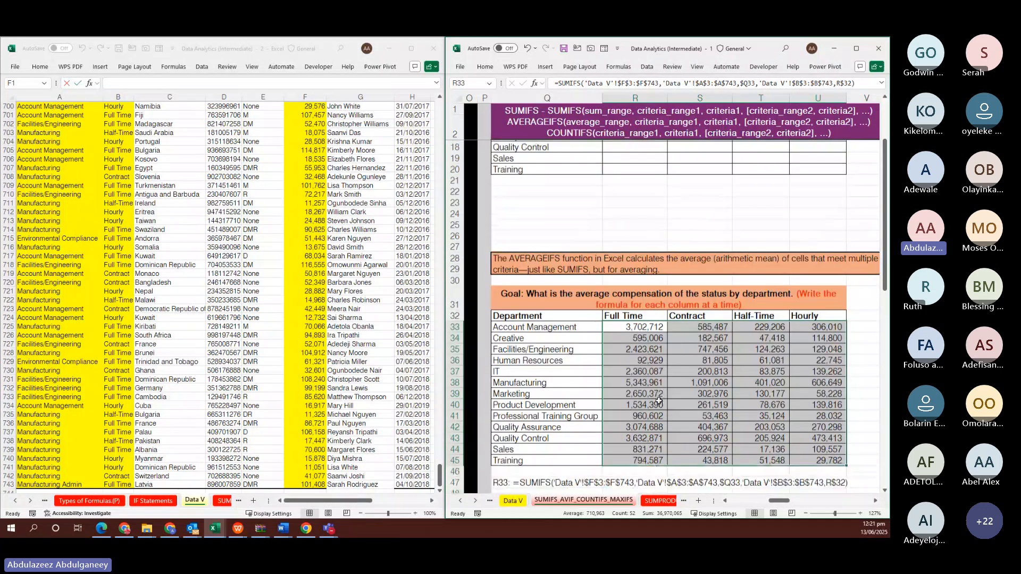
pyautogui.click(660, 325)
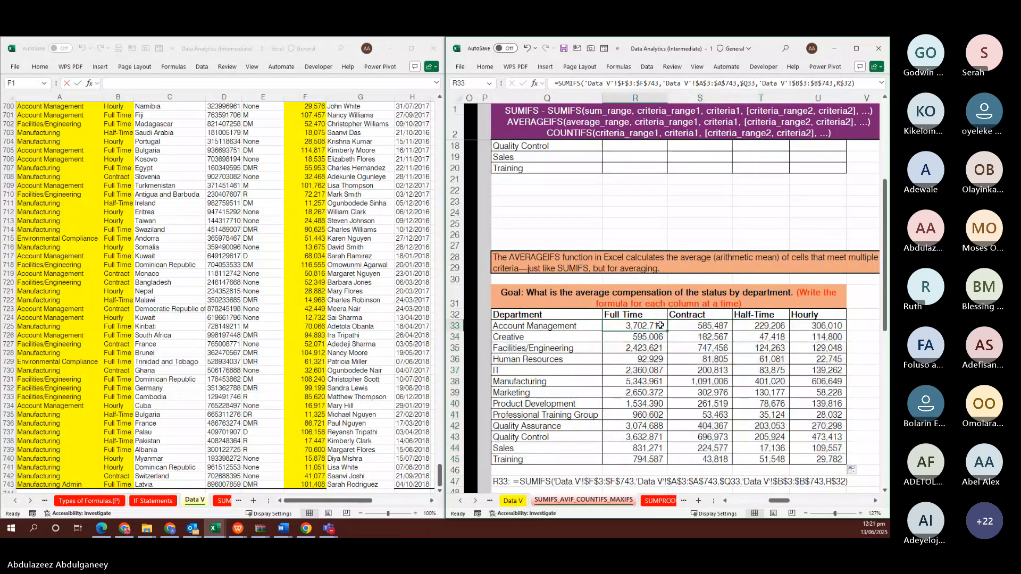
pyautogui.doubleClick(659, 326)
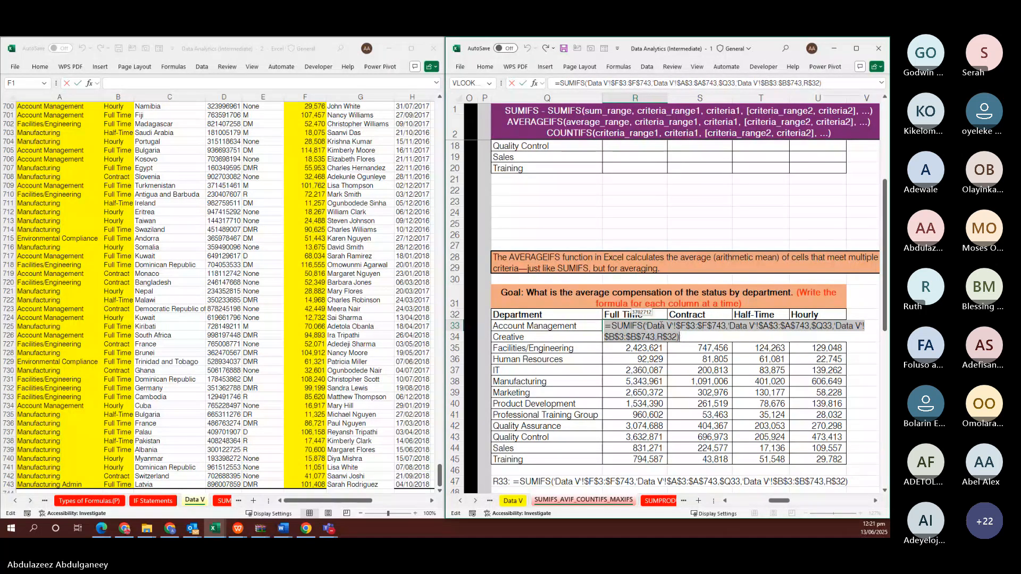
pyautogui.press('Escape')
pyautogui.scroll(6, 660, 325)
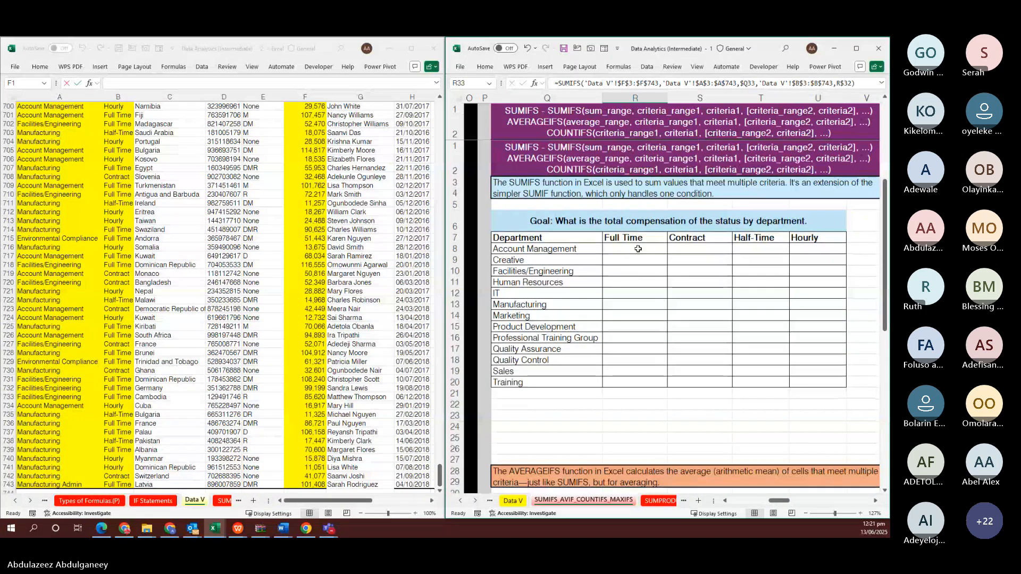
pyautogui.click(637, 246)
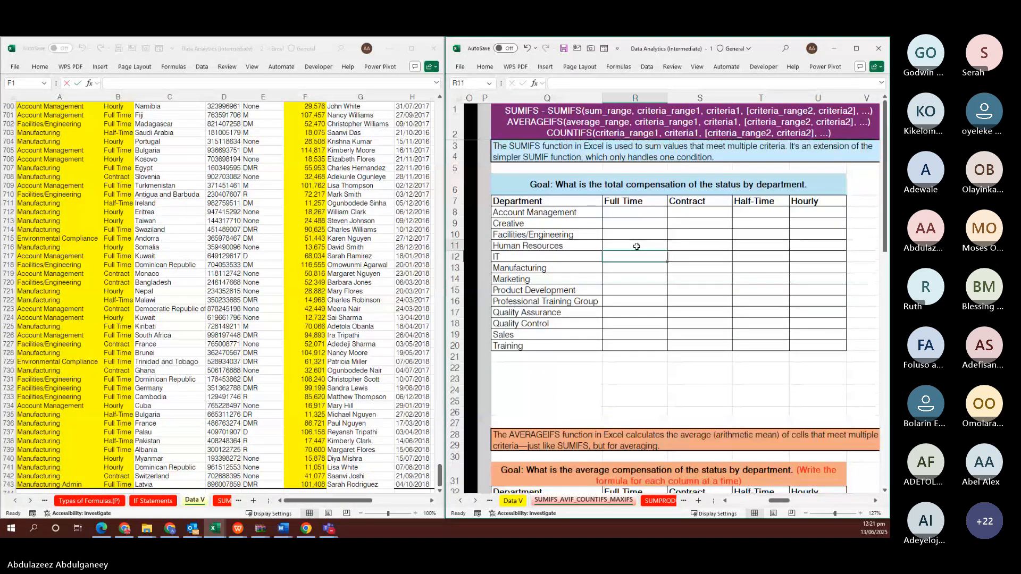
pyautogui.doubleClick(636, 213)
pyautogui.hotkey('ctrl', 'v')
pyautogui.scroll(-1, 642, 358)
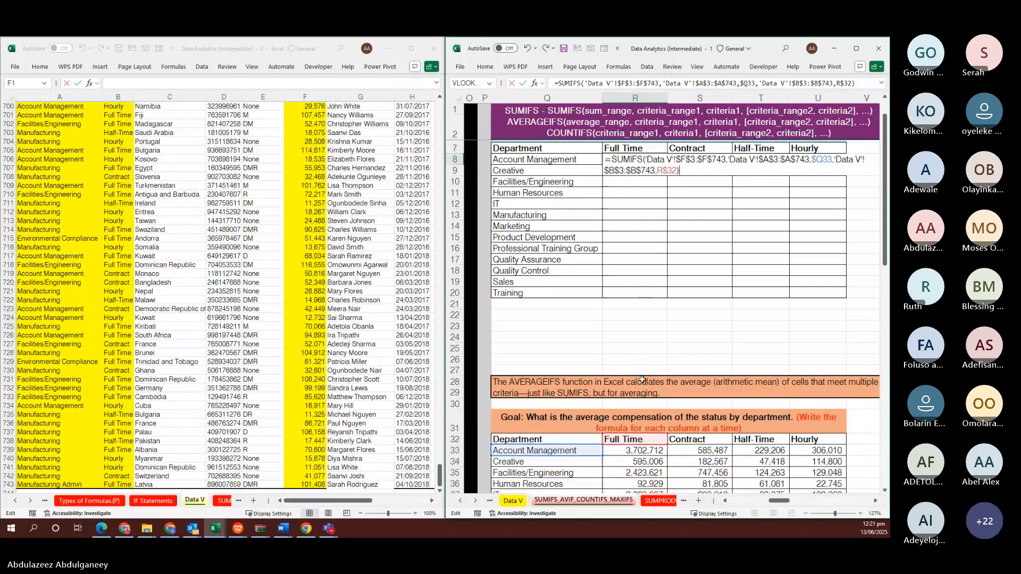
# Repoint R8's criteria to the Full Time header R$7 and department $Q8, then commit
pyautogui.click(636, 423)
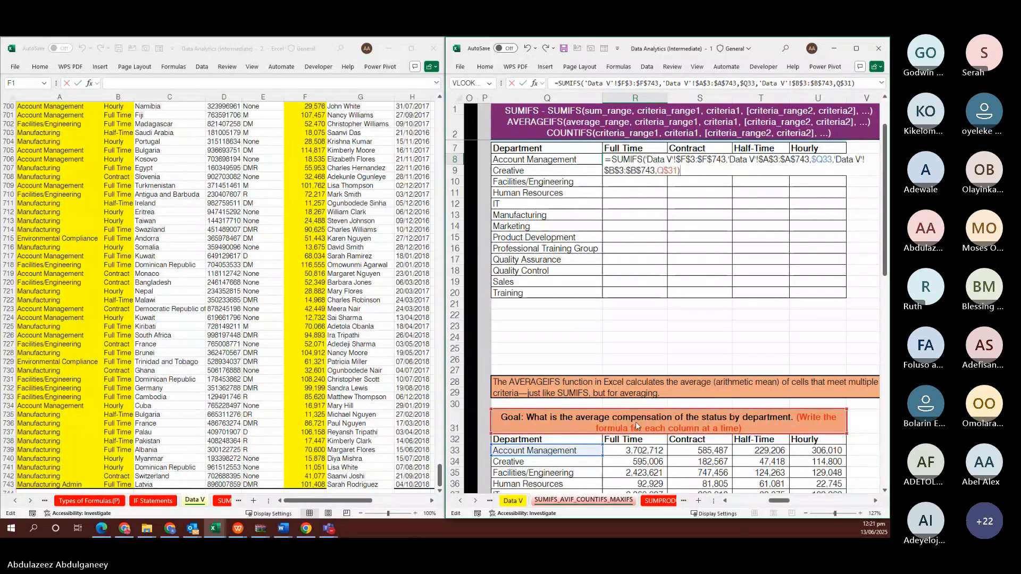
pyautogui.click(633, 148)
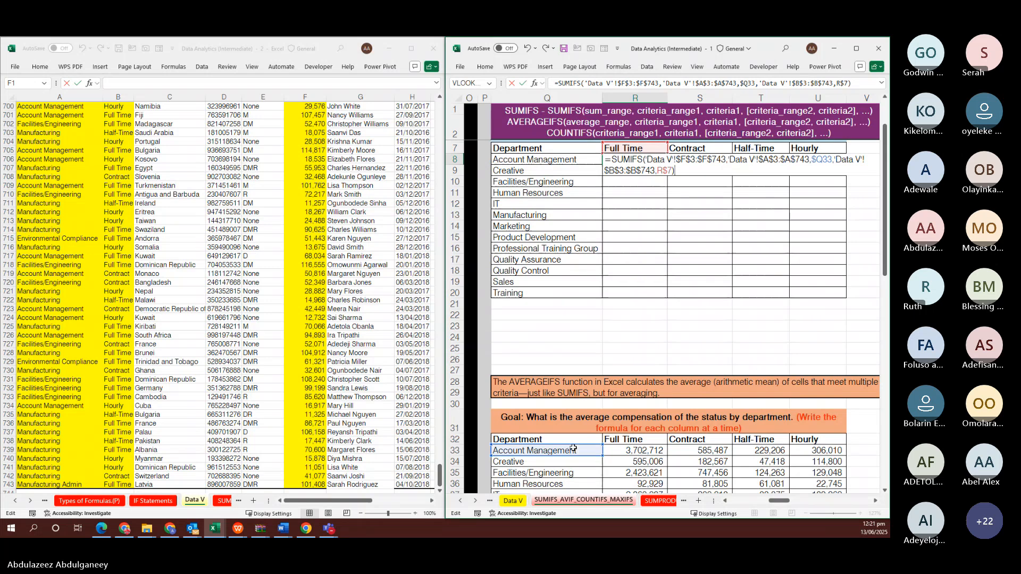
pyautogui.click(569, 214)
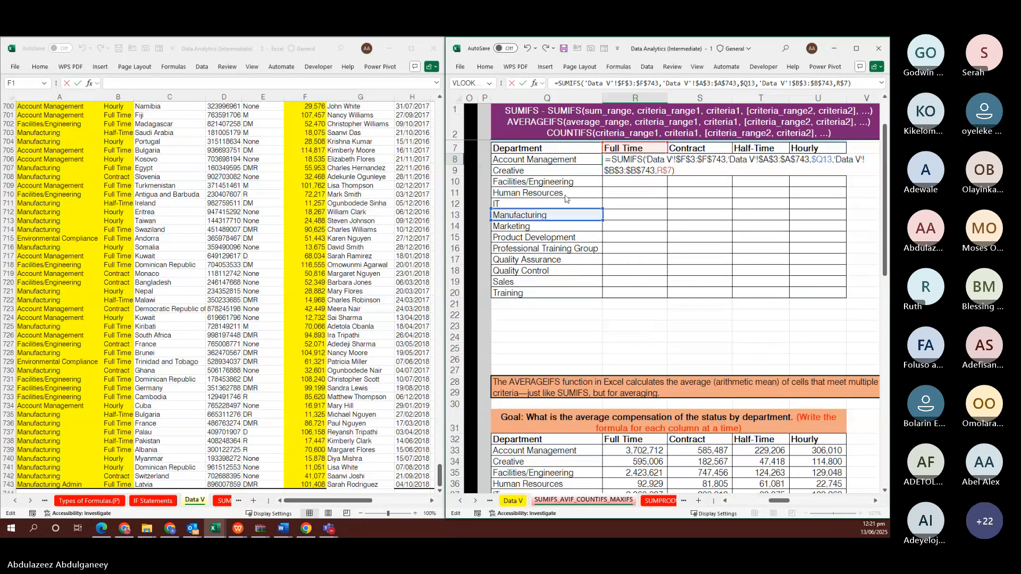
pyautogui.click(561, 163)
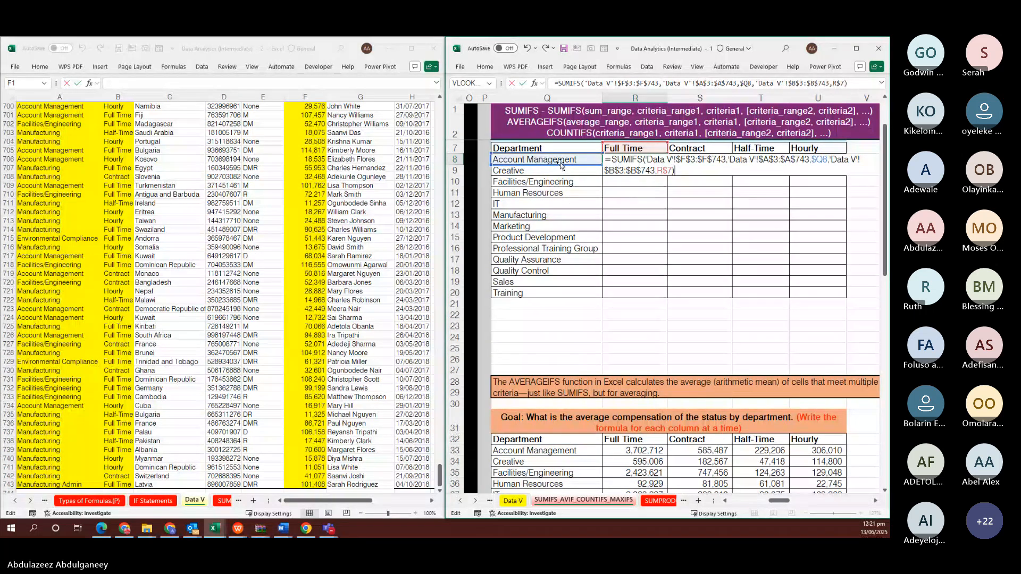
pyautogui.hotkey('ctrl', 'Return')
# Fill R8's formula across to U8 and down through row 20
pyautogui.hotkey('shift', 'Right')
pyautogui.hotkey('shift', 'Right')
pyautogui.hotkey('shift', 'Right')
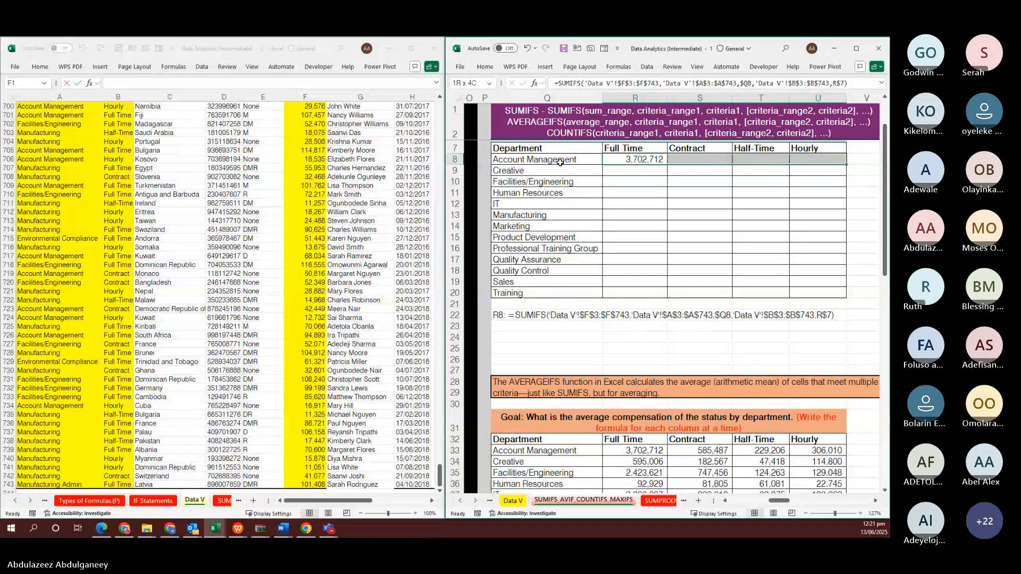
pyautogui.press('F2')
pyautogui.hotkey('ctrl', 'Return')
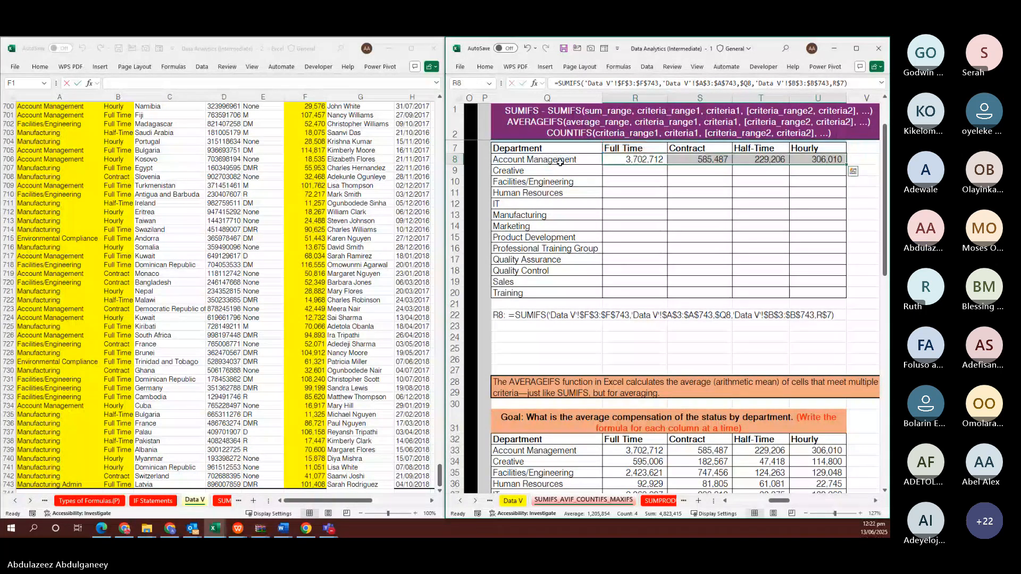
pyautogui.hotkey('shift', 'Down')
pyautogui.hotkey('shift', 'Down')
pyautogui.hotkey('shift', 'Down')
pyautogui.hotkey('shift', 'Down')
pyautogui.hotkey('shift', 'Down')
pyautogui.hotkey('shift', 'Down')
pyautogui.hotkey('shift', 'Down')
pyautogui.hotkey('shift', 'Down')
pyautogui.hotkey('shift', 'Down')
pyautogui.hotkey('shift', 'Down')
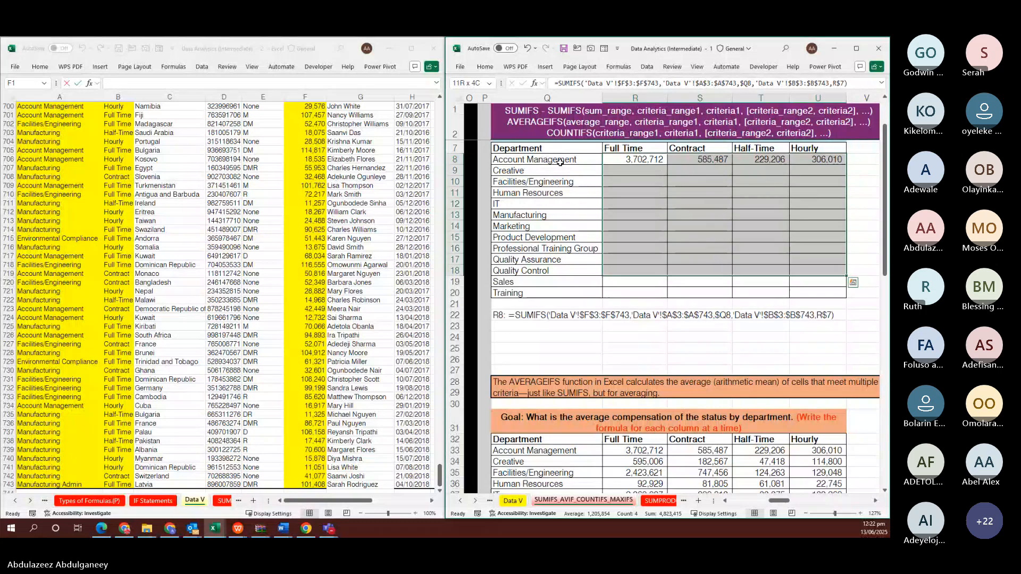
pyautogui.hotkey('shift', 'Down')
pyautogui.hotkey('shift', 'Down')
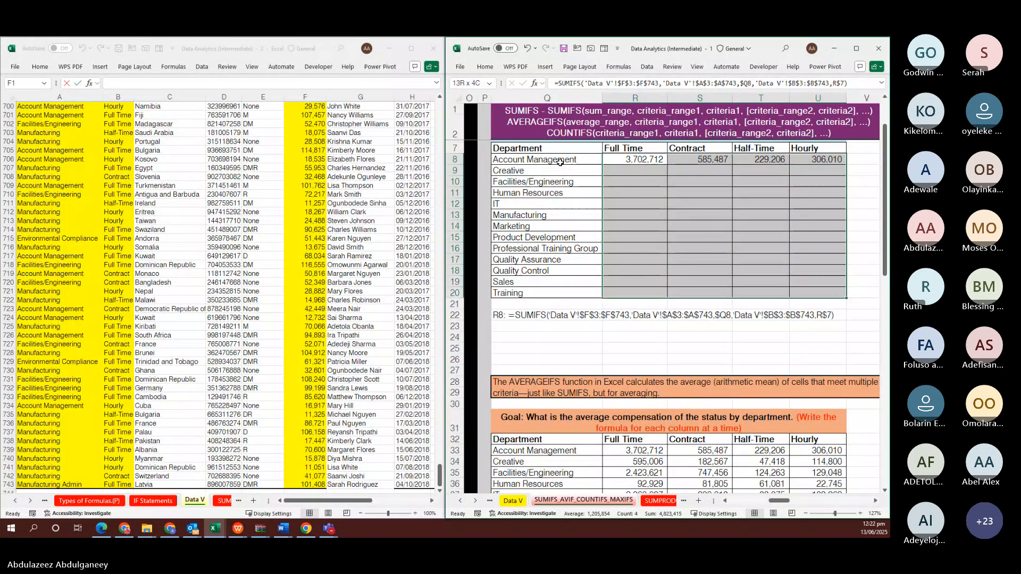
pyautogui.hotkey('ctrl', 'd')
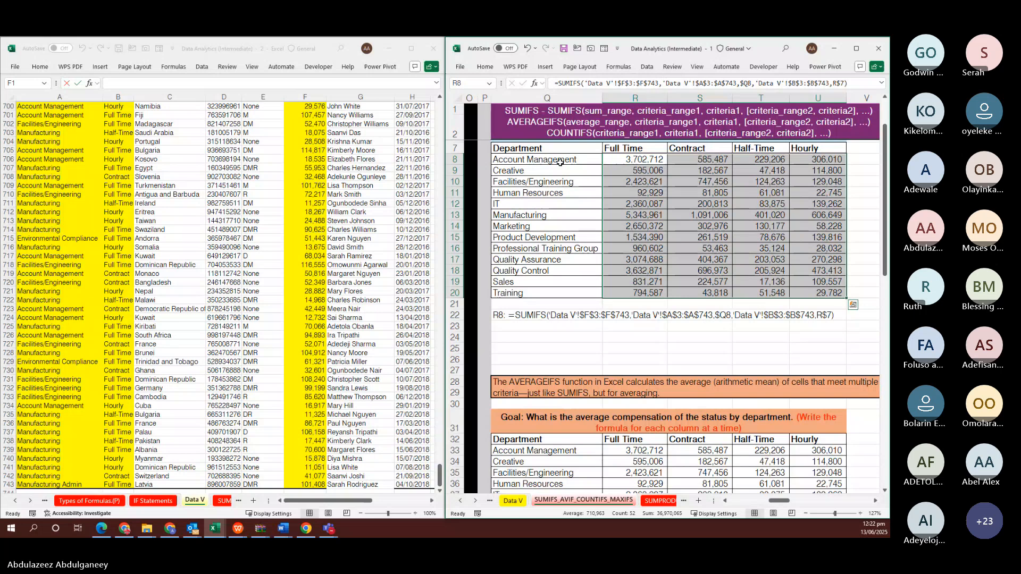
# Delete the SUMIFS results from R33:U45, leaving R33 selected
pyautogui.click(630, 449)
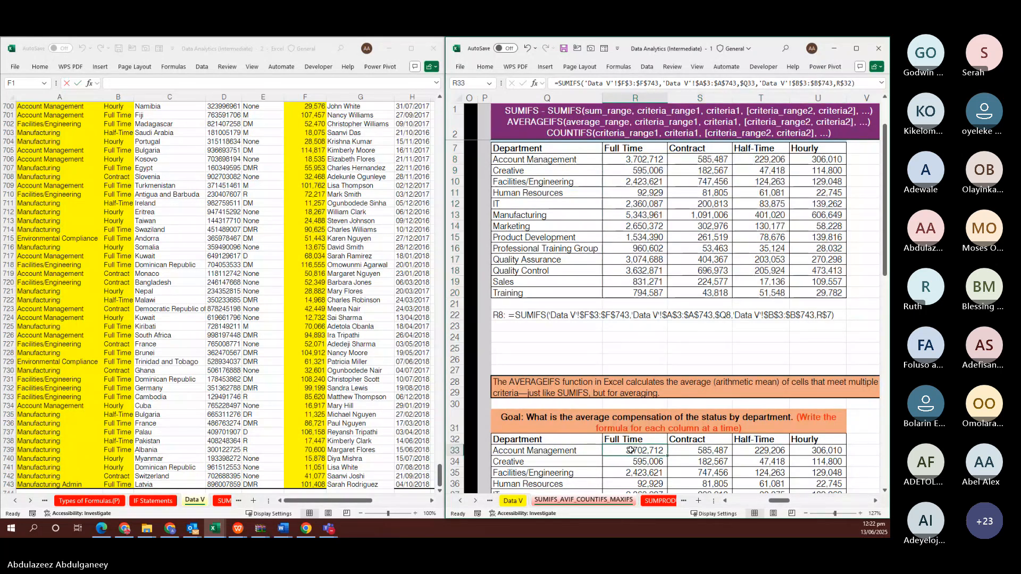
pyautogui.hotkey('shift', 'Right')
pyautogui.hotkey('shift', 'Right')
pyautogui.hotkey('shift', 'Right')
pyautogui.hotkey('ctrl', 'shift', 'Down')
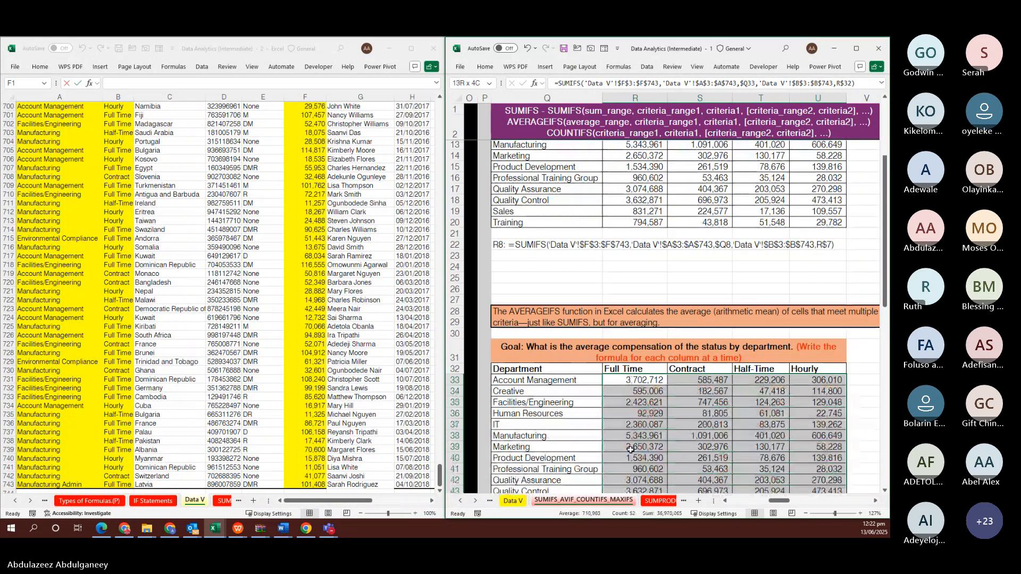
pyautogui.scroll(-1, 630, 450)
pyautogui.press('Delete')
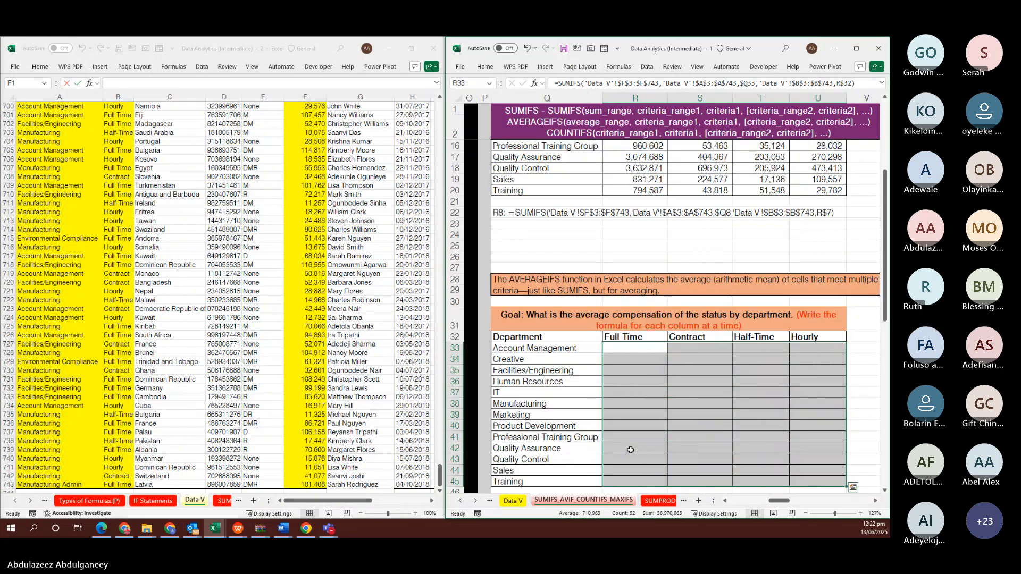
pyautogui.scroll(-3, 630, 449)
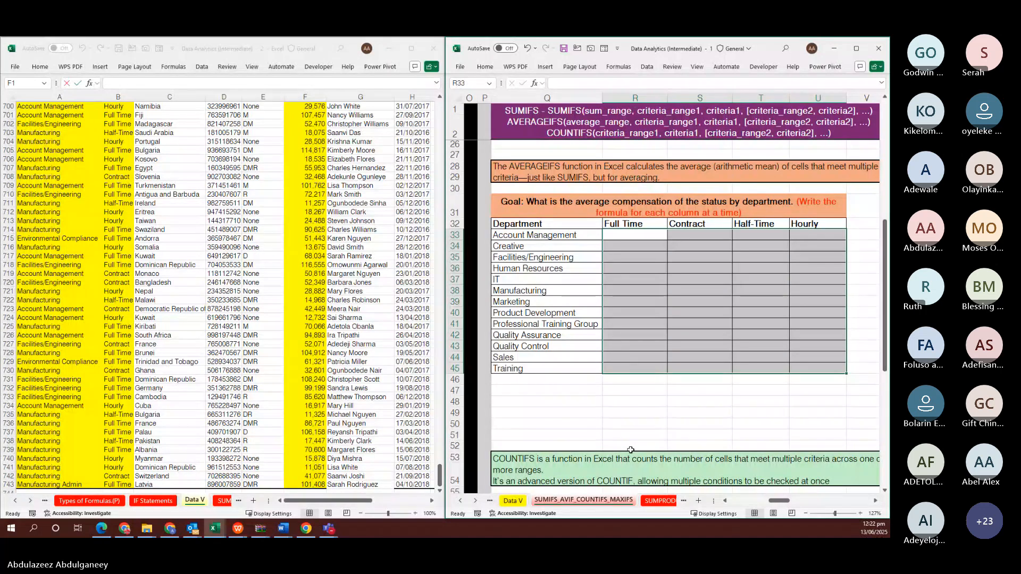
pyautogui.hotkey('alt', 'Tab')
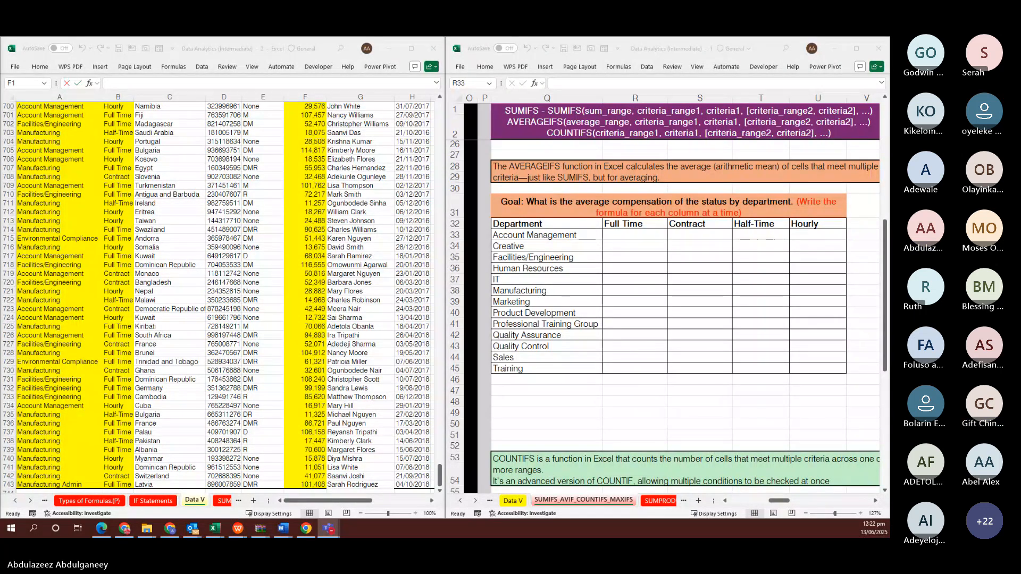
pyautogui.click(624, 348)
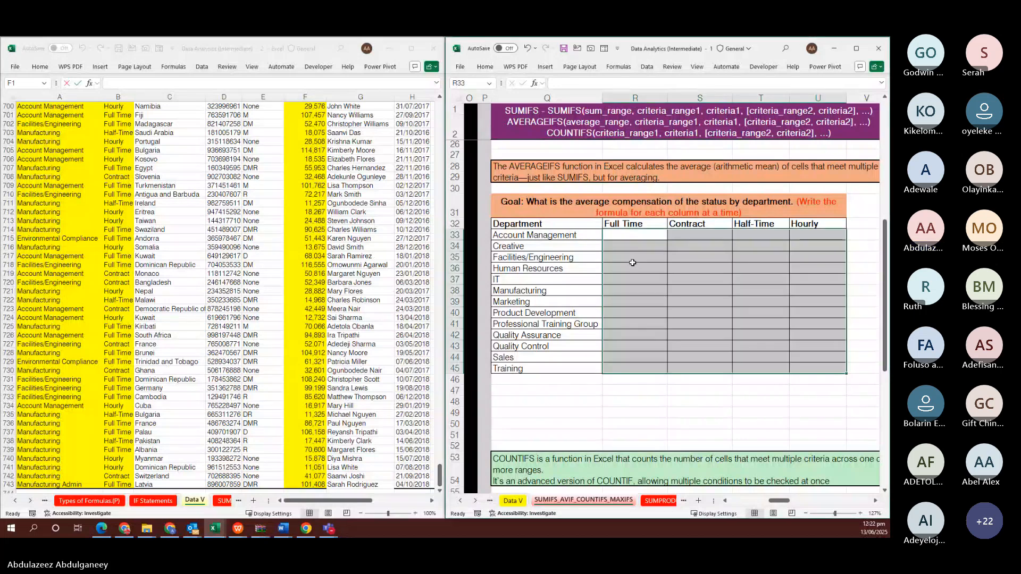
pyautogui.click(632, 234)
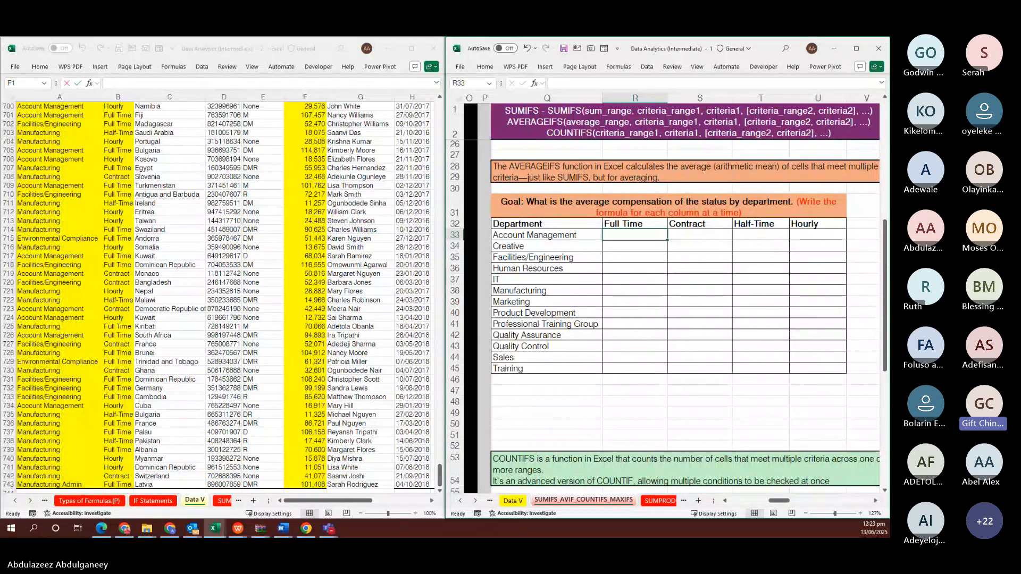
pyautogui.hotkey('alt', 'Tab')
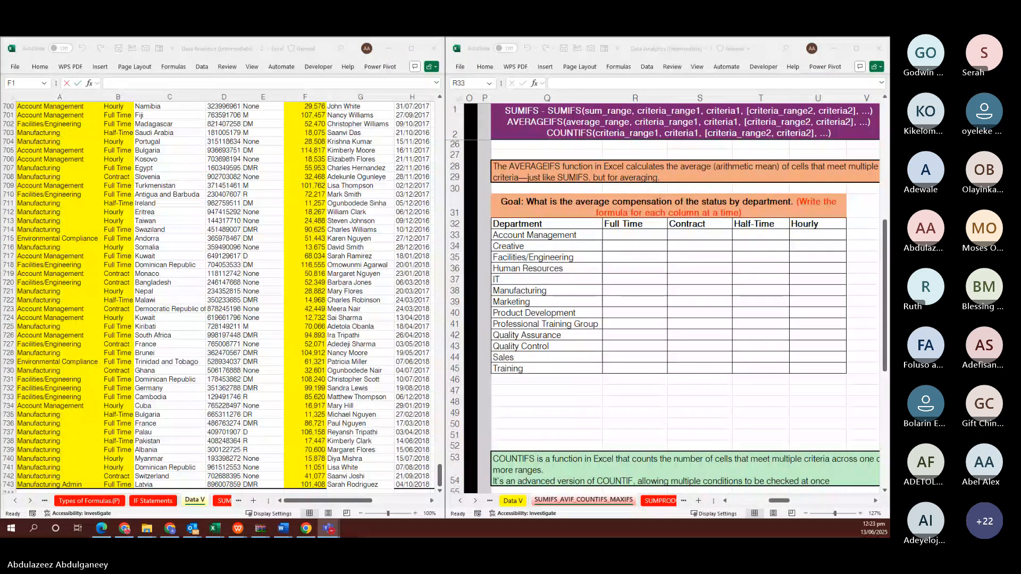
pyautogui.click(624, 238)
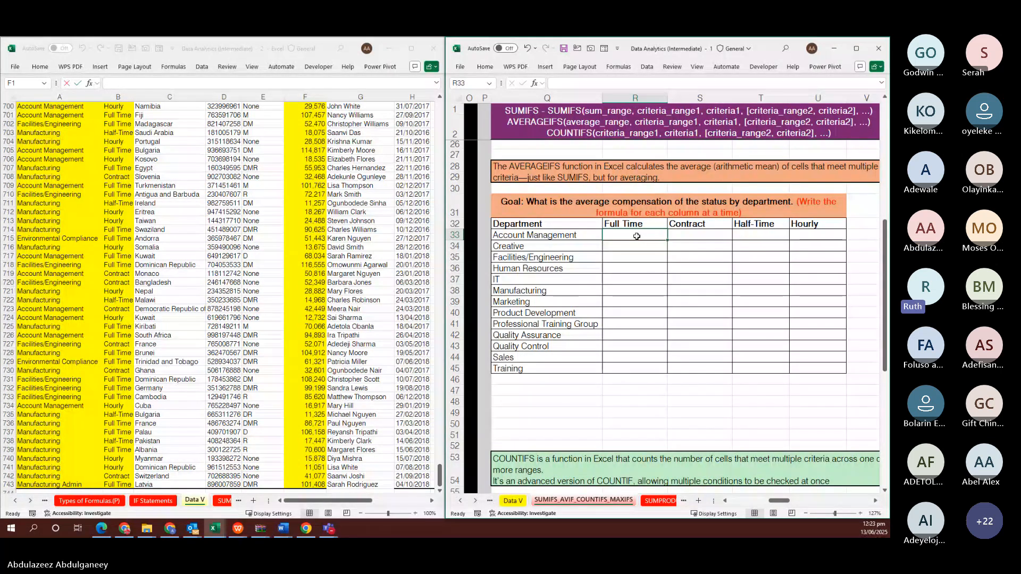
# Paste the SUMIFS into R33 and rename it to AVERAGEIFS, giving 82,282
pyautogui.write('=')
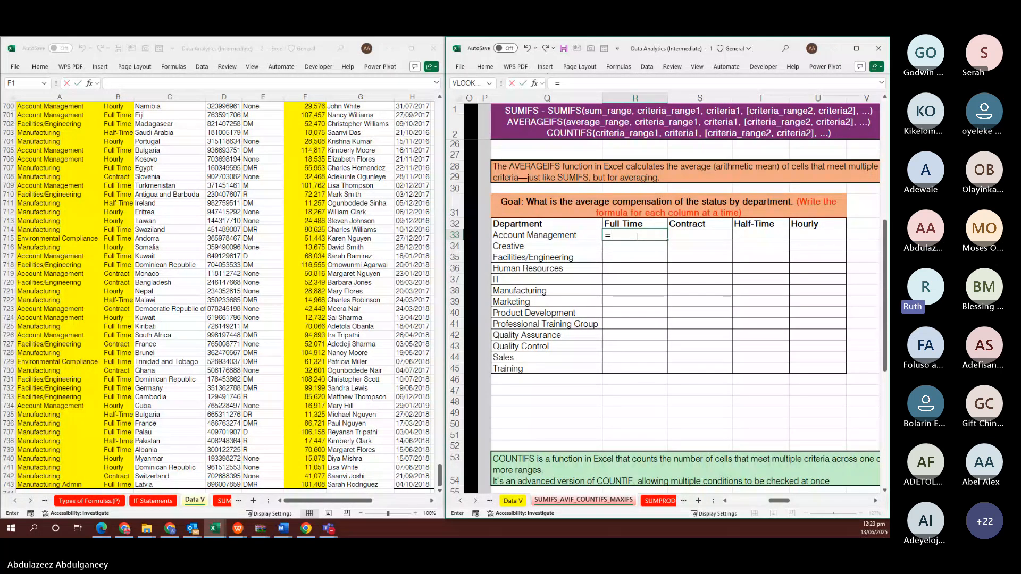
pyautogui.press('Escape')
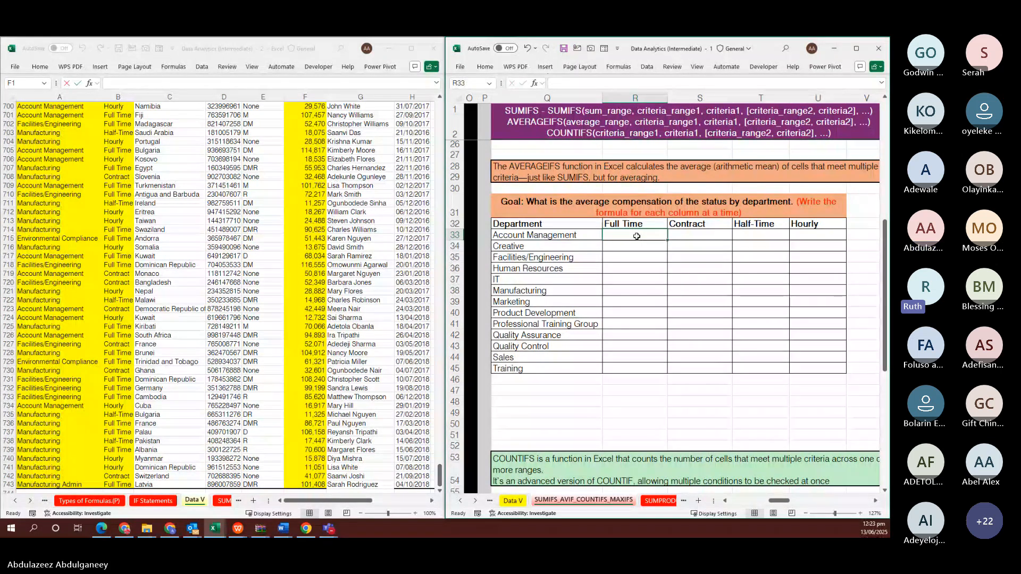
pyautogui.scroll(-4, 637, 236)
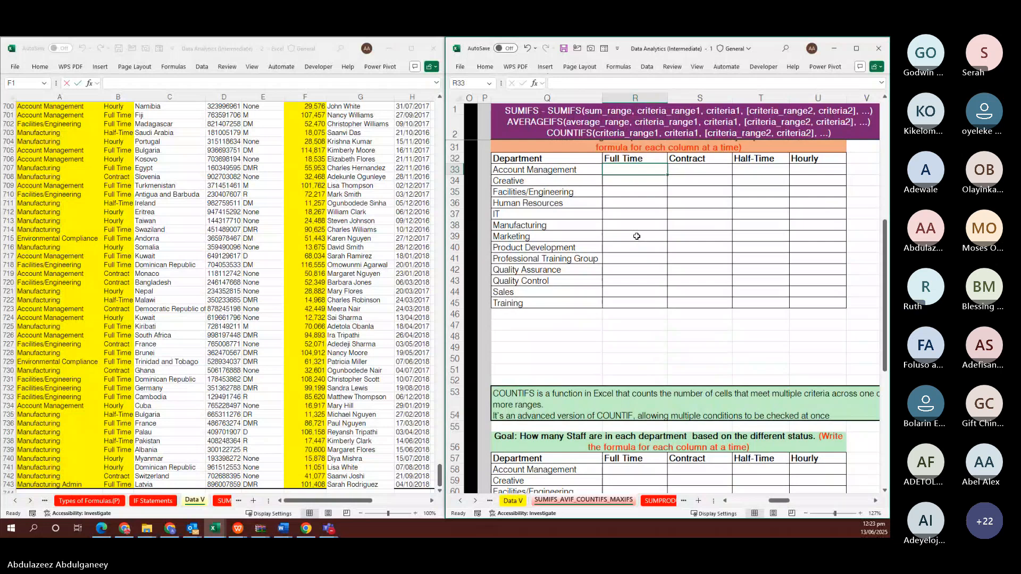
pyautogui.scroll(11, 636, 236)
pyautogui.scroll(-5, 636, 236)
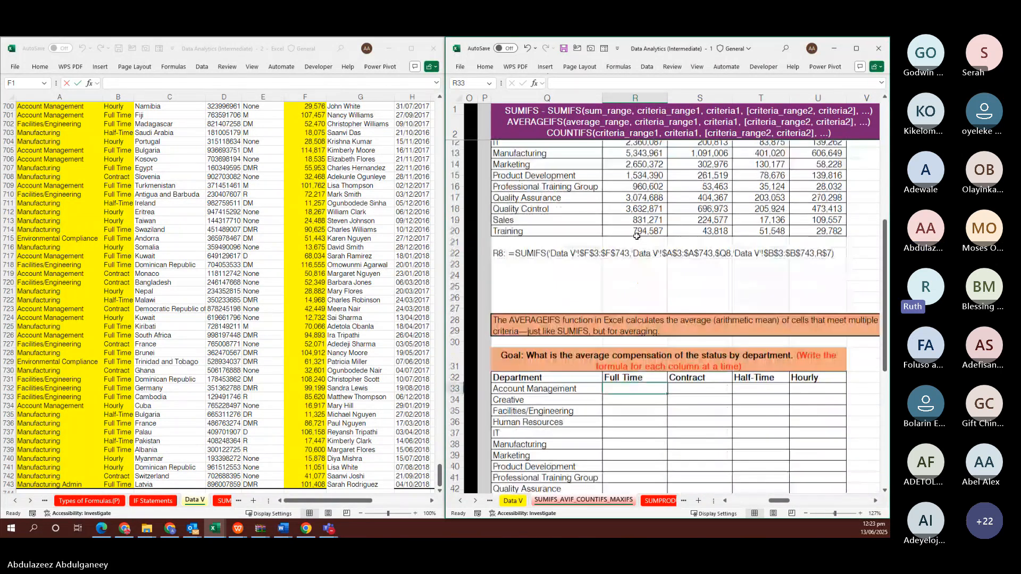
pyautogui.scroll(-1, 636, 236)
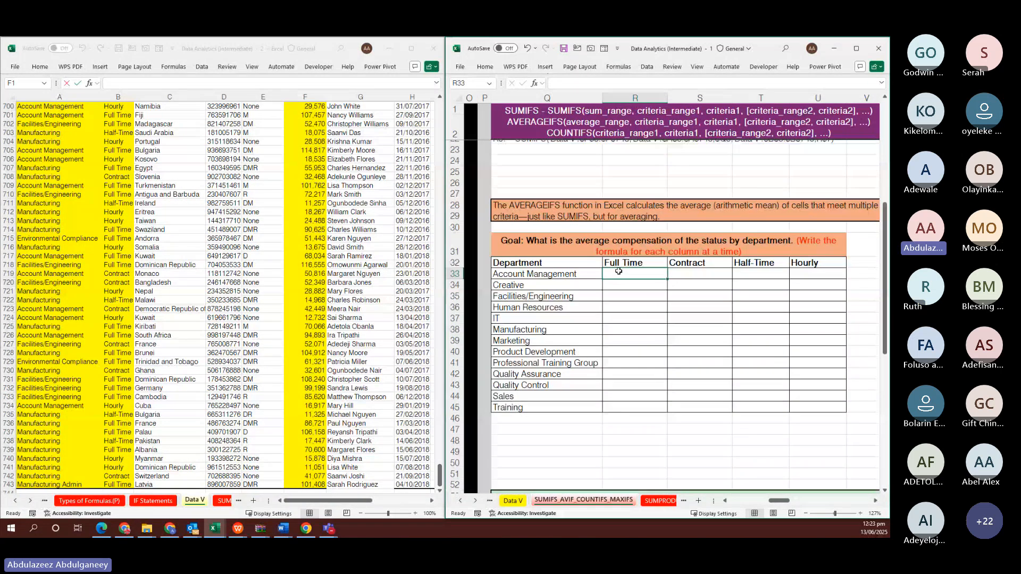
pyautogui.write('=AV')
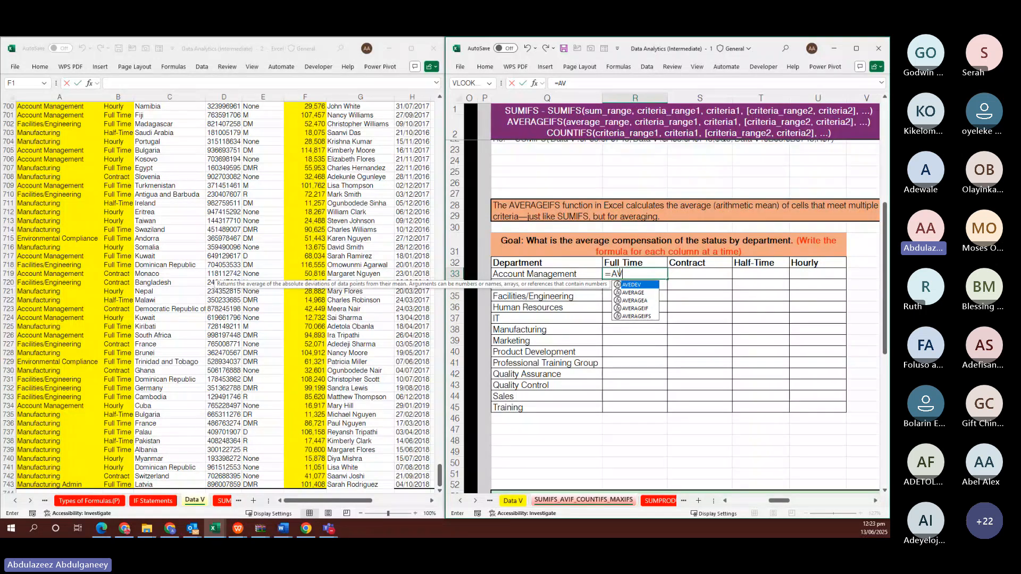
pyautogui.press('BackSpace')
pyautogui.press('BackSpace')
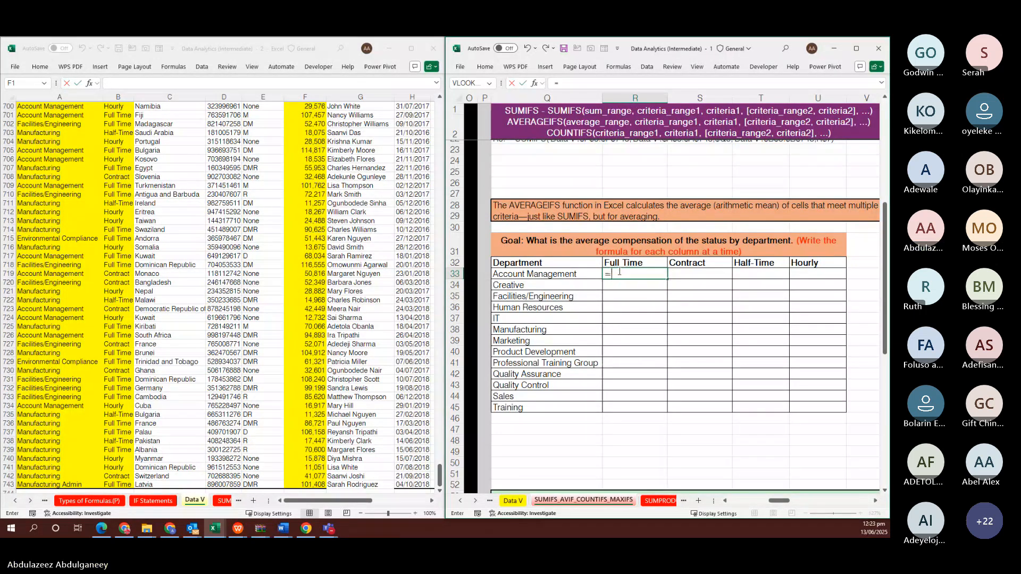
pyautogui.write("=SUMIFS('Data V'!$F$3:$F$743,'Data V'!$A$3:$A$743,$Q33,'Data V'!$B$3:$B$743,R$32)")
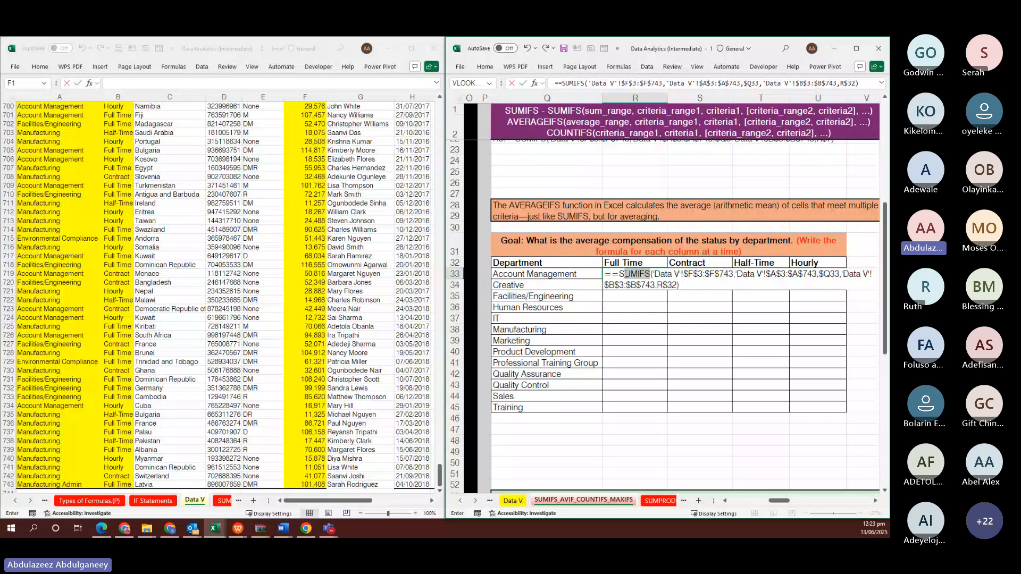
pyautogui.moveTo(649, 273); pyautogui.dragTo(615, 274)
pyautogui.write('A')
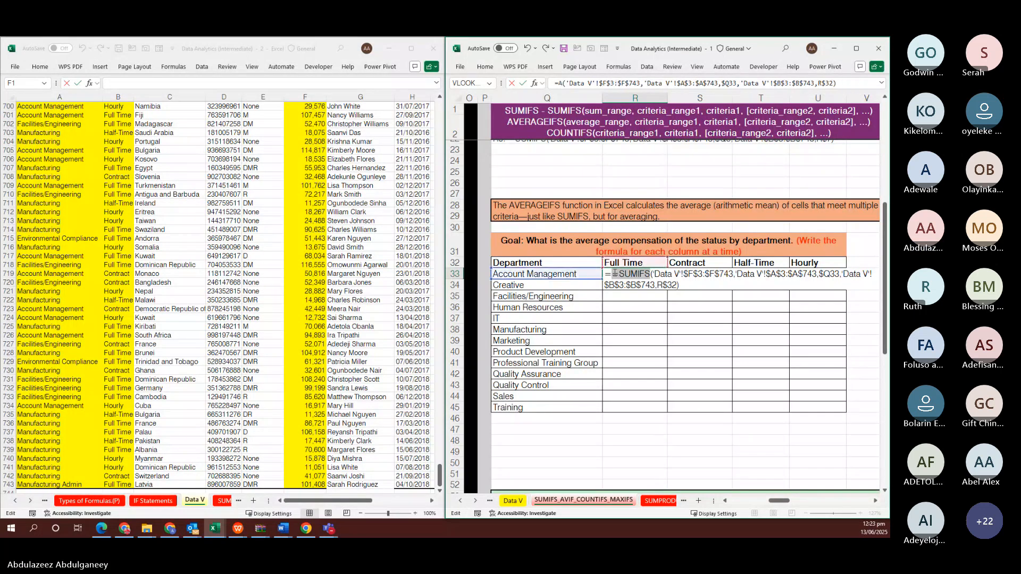
pyautogui.write('VER')
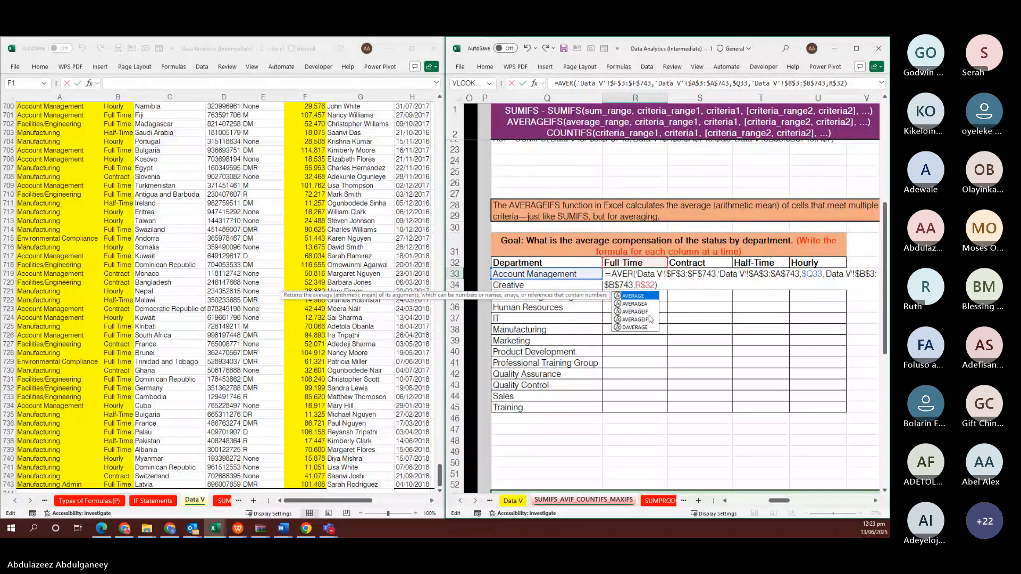
pyautogui.write('AGEIFS')
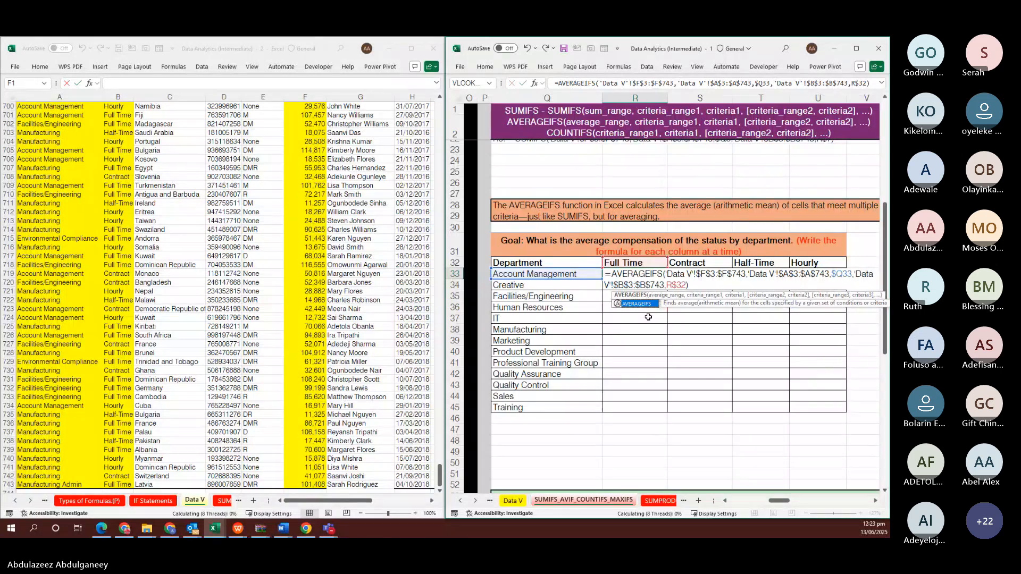
pyautogui.press('Return')
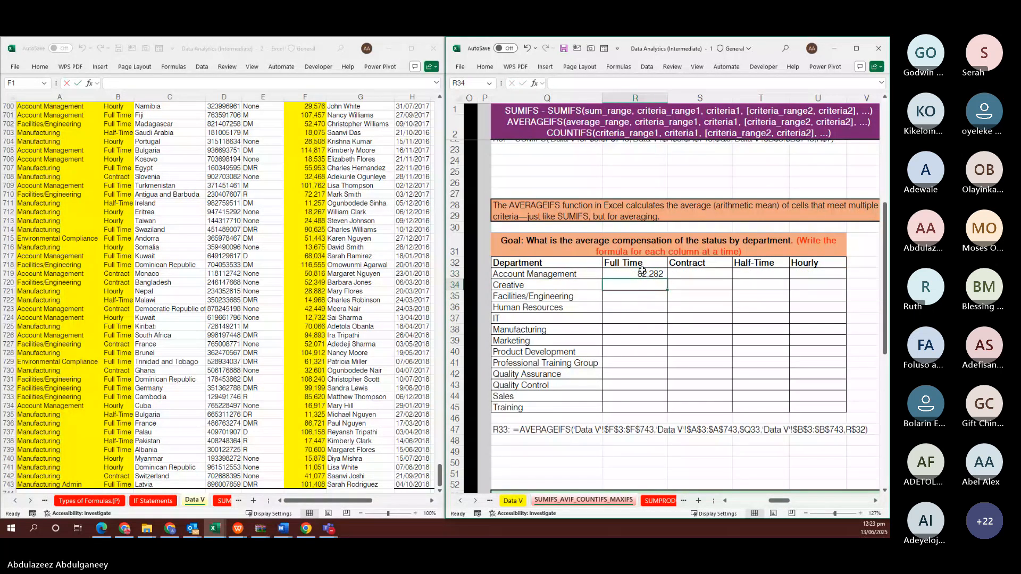
# Fill the AVERAGEIFS across every department and status in R33:U45
pyautogui.click(642, 271)
pyautogui.hotkey('shift', 'Right')
pyautogui.hotkey('shift', 'Right')
pyautogui.hotkey('shift', 'Right')
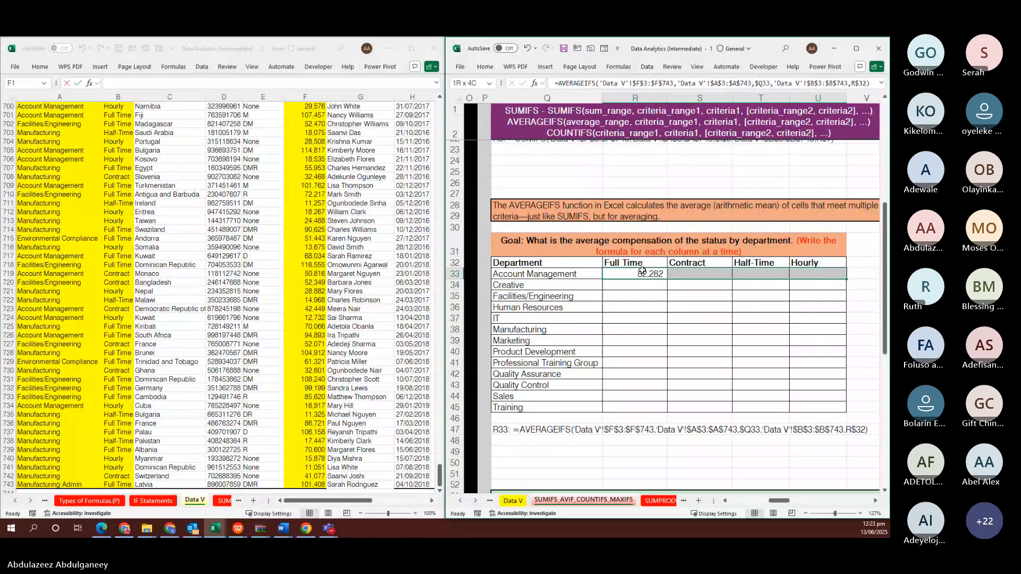
pyautogui.press('F2')
pyautogui.hotkey('ctrl', 'Return')
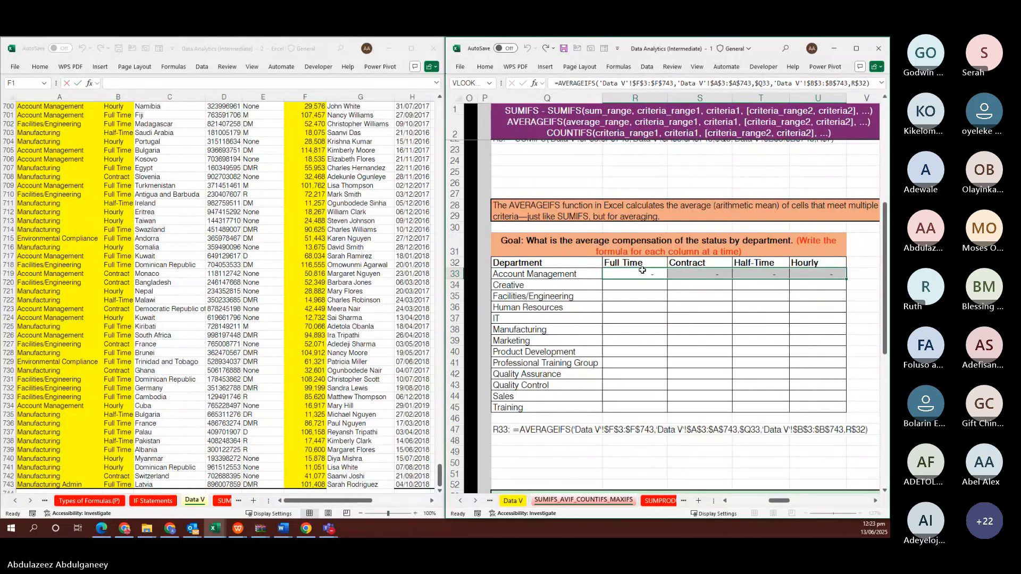
pyautogui.hotkey('shift', 'Down')
pyautogui.hotkey('shift', 'Down')
pyautogui.hotkey('shift', 'Down')
pyautogui.hotkey('shift', 'Down')
pyautogui.hotkey('shift', 'Down')
pyautogui.hotkey('shift', 'Down')
pyautogui.hotkey('shift', 'Down')
pyautogui.hotkey('shift', 'Down')
pyautogui.hotkey('shift', 'Down')
pyautogui.hotkey('shift', 'Down')
pyautogui.hotkey('shift', 'Down')
pyautogui.hotkey('shift', 'Down')
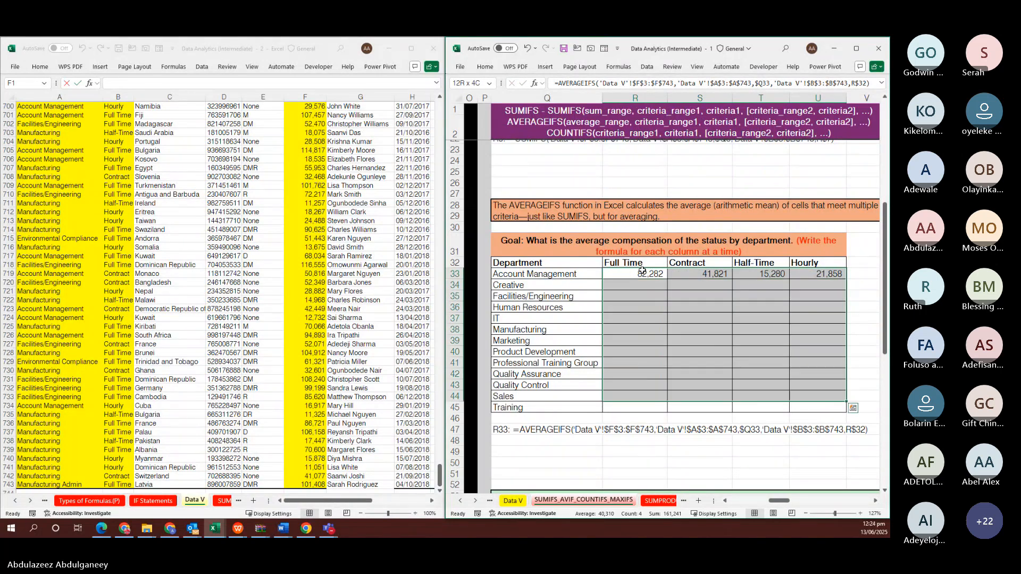
pyautogui.press('F2')
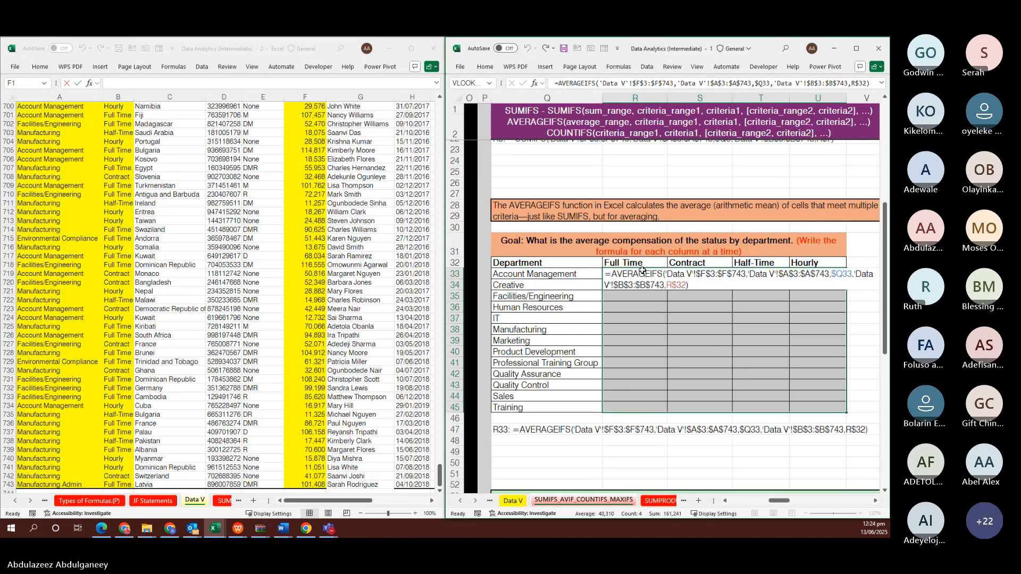
pyautogui.hotkey('ctrl', 'Return')
pyautogui.scroll(-1, 776, 346)
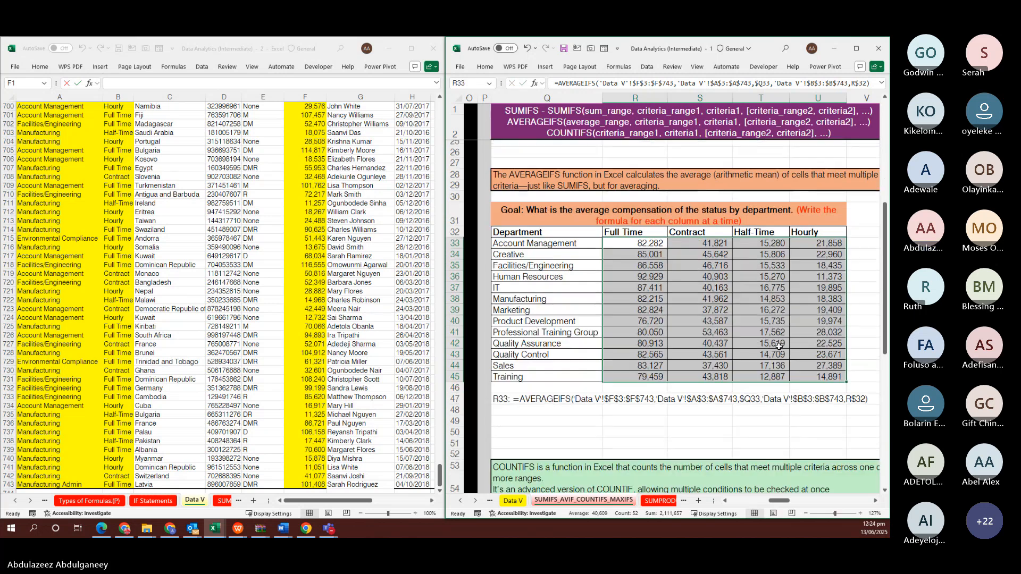
pyautogui.scroll(-3, 779, 346)
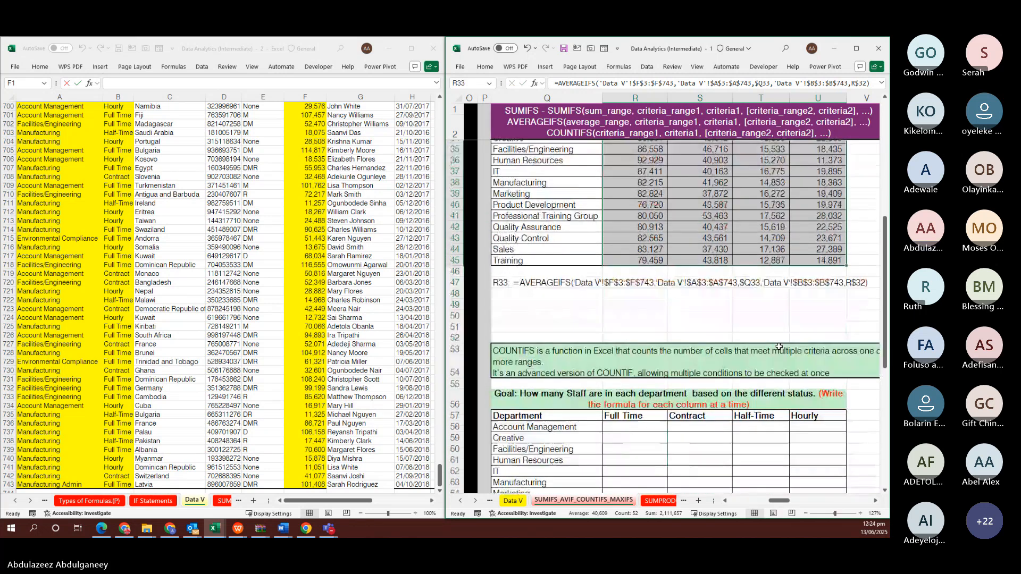
pyautogui.scroll(-4, 778, 346)
pyautogui.scroll(1, 747, 337)
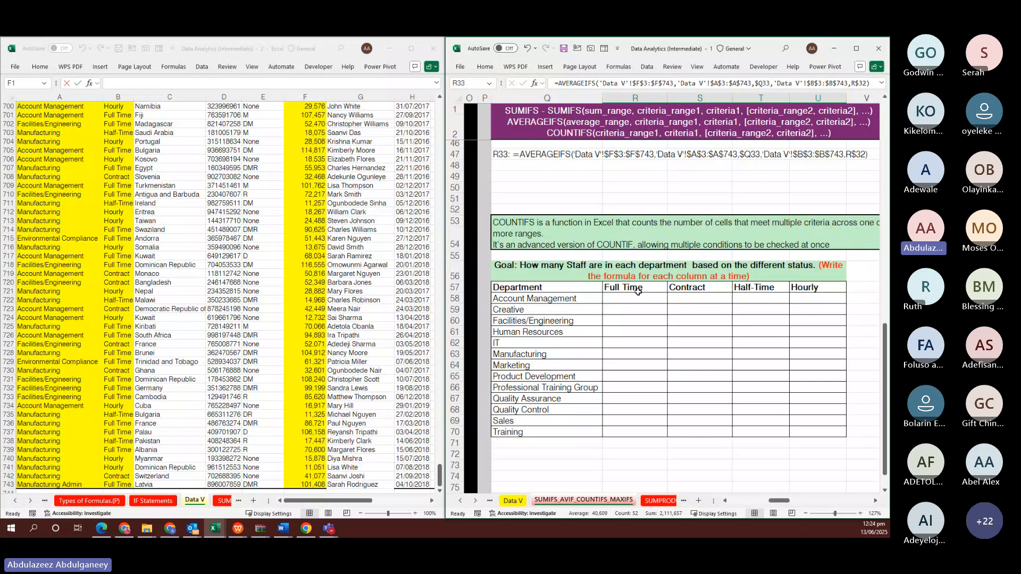
# In R58, turn the pasted SUMIFS into COUNTIFS and delete its sum range argument
pyautogui.click(637, 297)
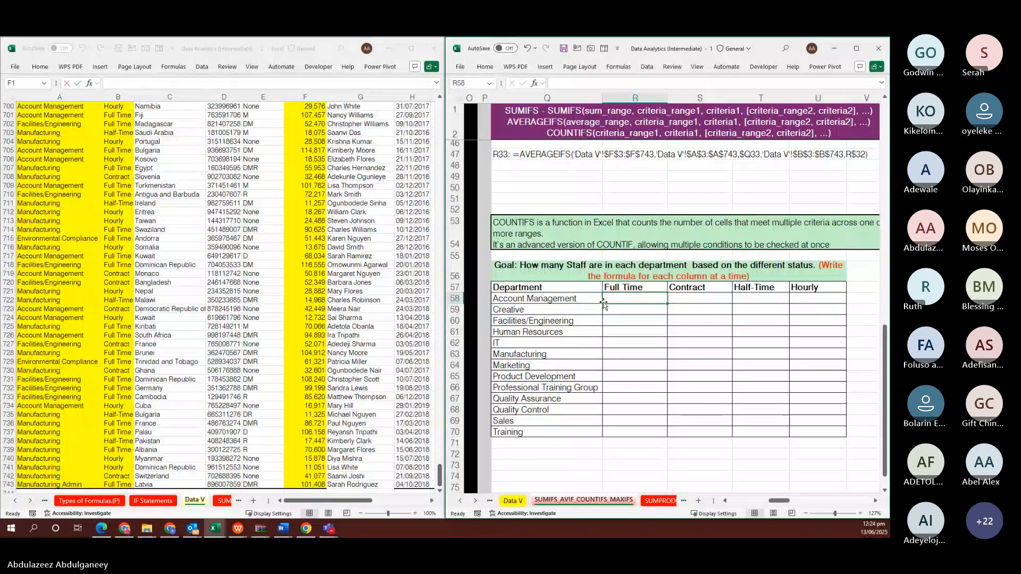
pyautogui.doubleClick(604, 302)
pyautogui.write("=SUMIFS('Data V'!$F$3:$F$743,'Data V'!$A$3:$A$743,$Q33,'Data V'!$B$3:$B$743,R$32)")
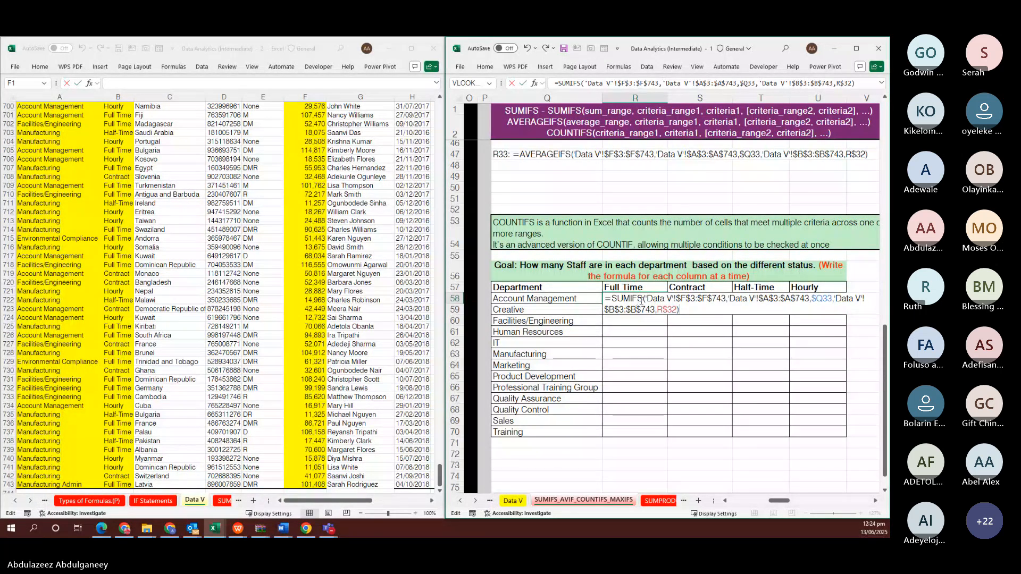
pyautogui.moveTo(643, 299); pyautogui.dragTo(611, 298)
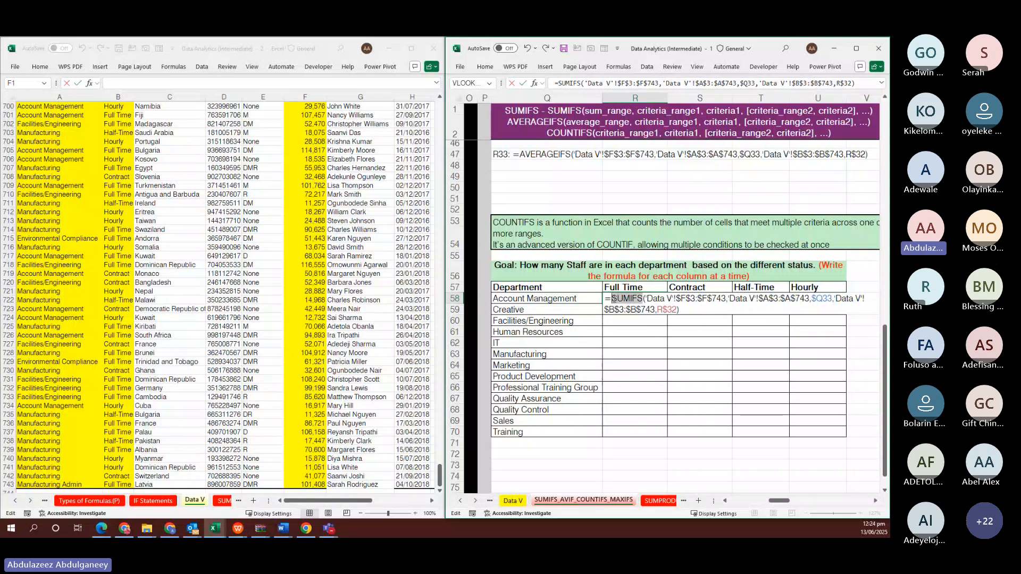
pyautogui.write('COUNT')
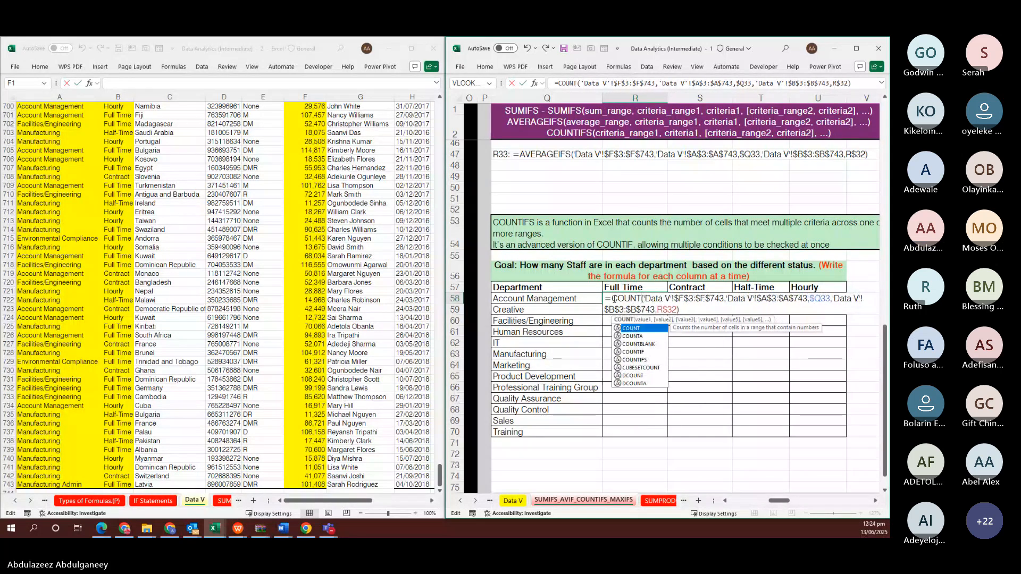
pyautogui.press('Down')
pyautogui.press('Down')
pyautogui.press('Down')
pyautogui.press('Down')
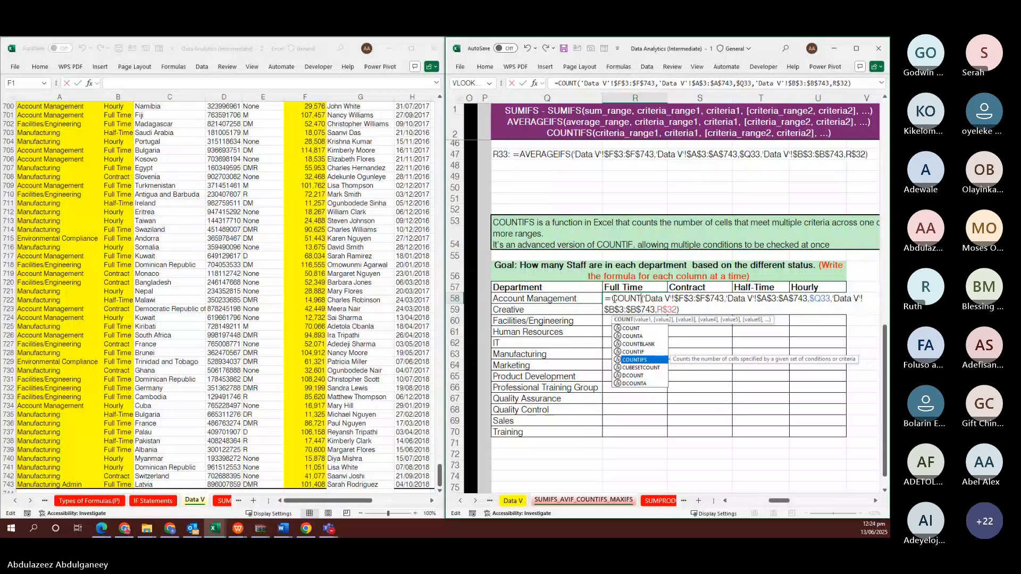
pyautogui.write('IFS')
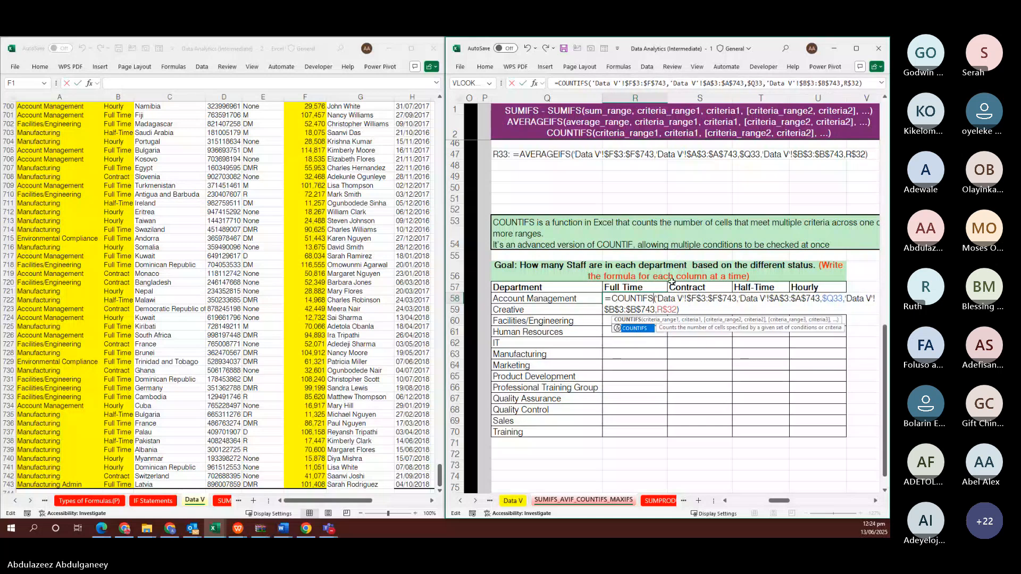
pyautogui.click(659, 298)
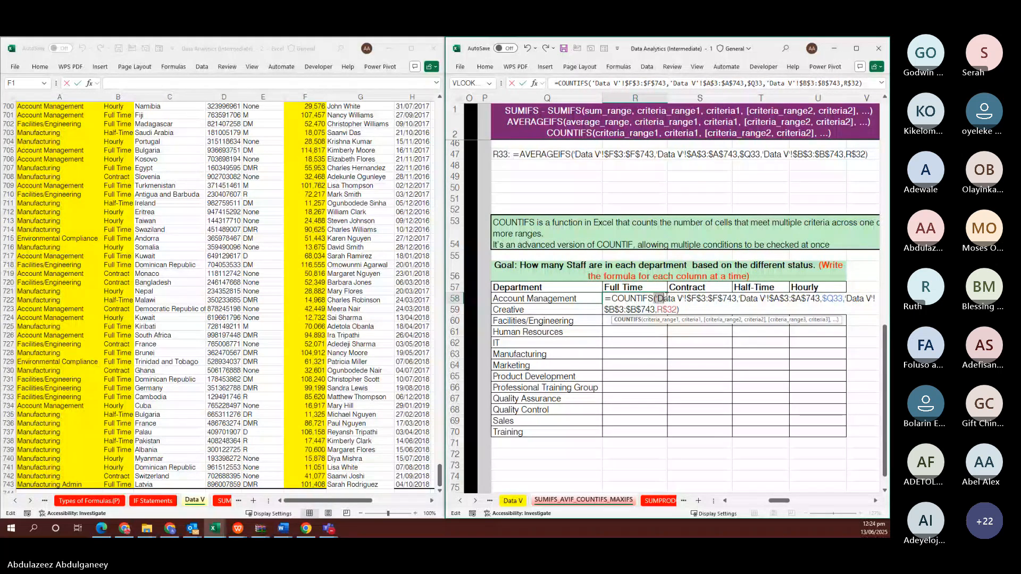
pyautogui.moveTo(659, 299); pyautogui.dragTo(737, 298)
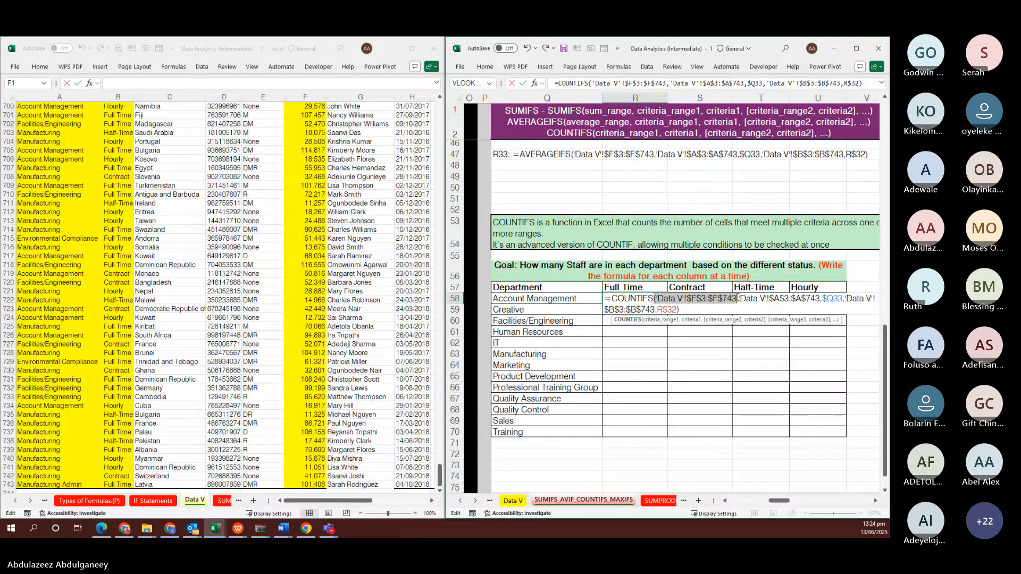
pyautogui.press('BackSpace')
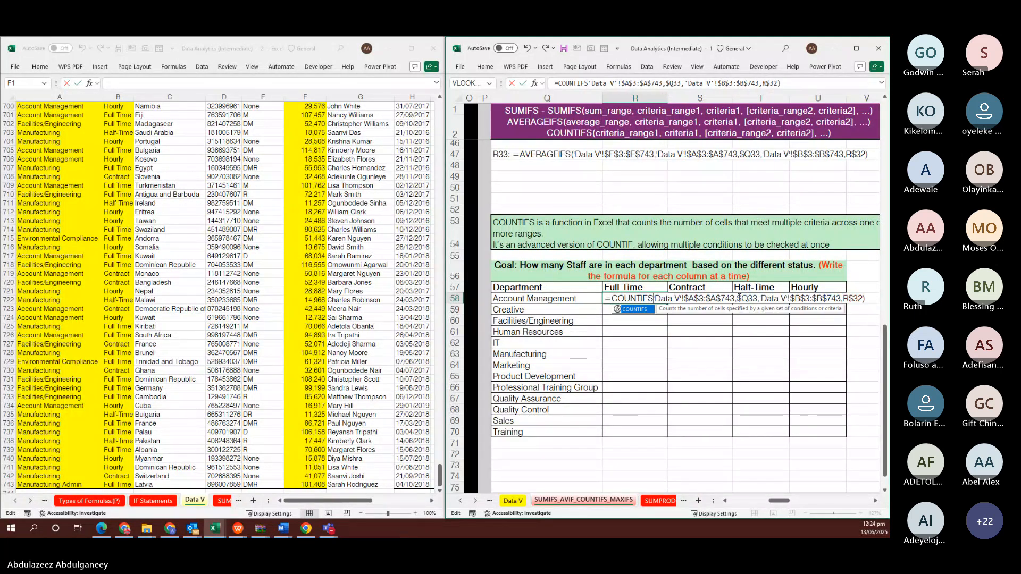
# Fix the R58 COUNTIFS formula by adding its missing opening bracket and commit it
pyautogui.press('Return')
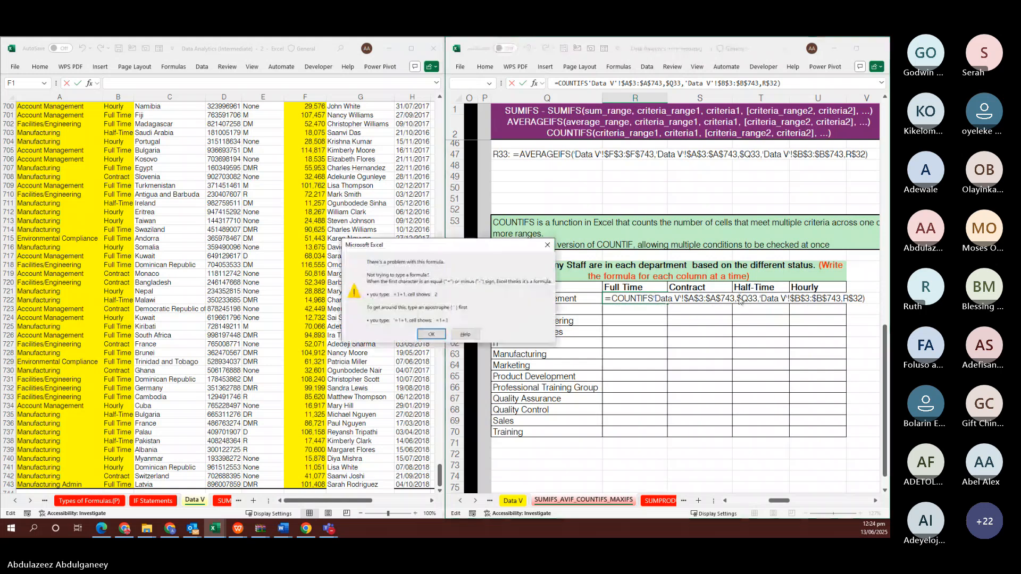
pyautogui.press('Return')
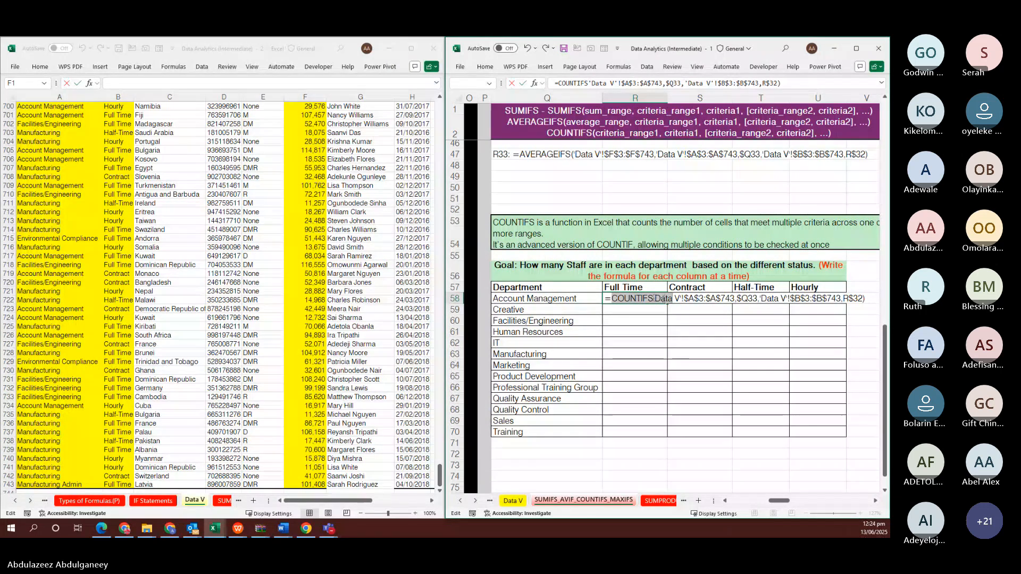
pyautogui.click(653, 298)
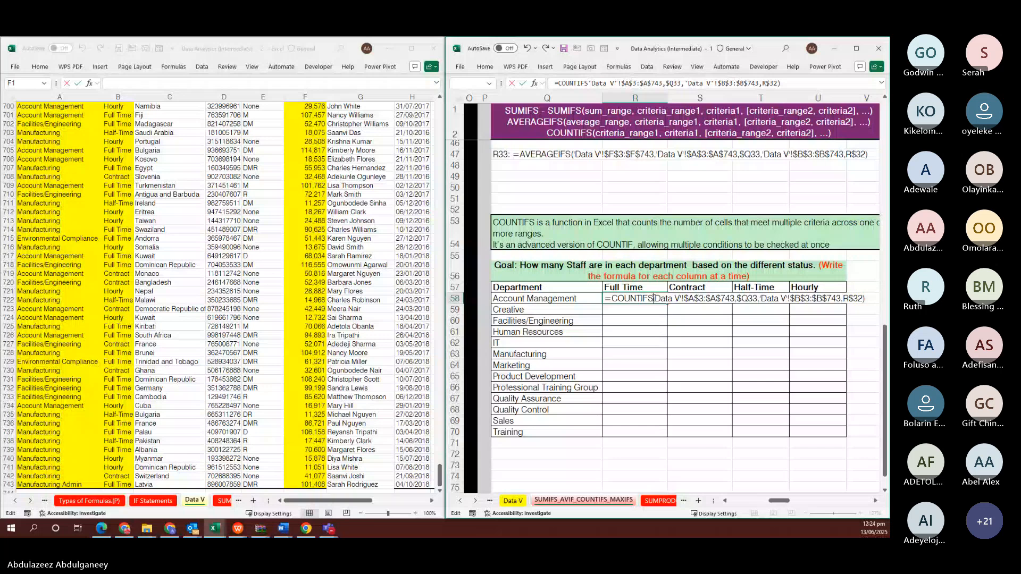
pyautogui.write('(')
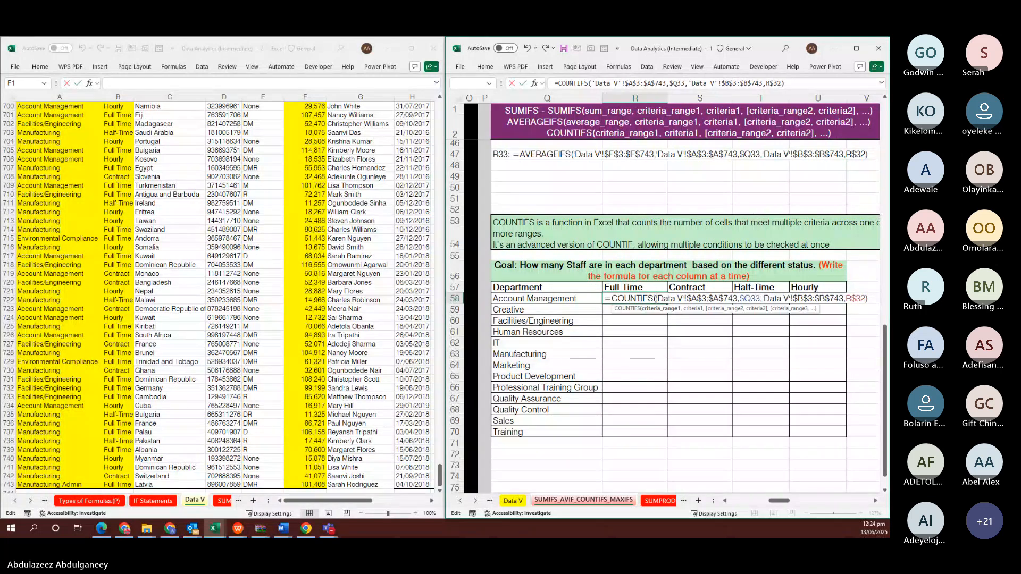
pyautogui.press('Return')
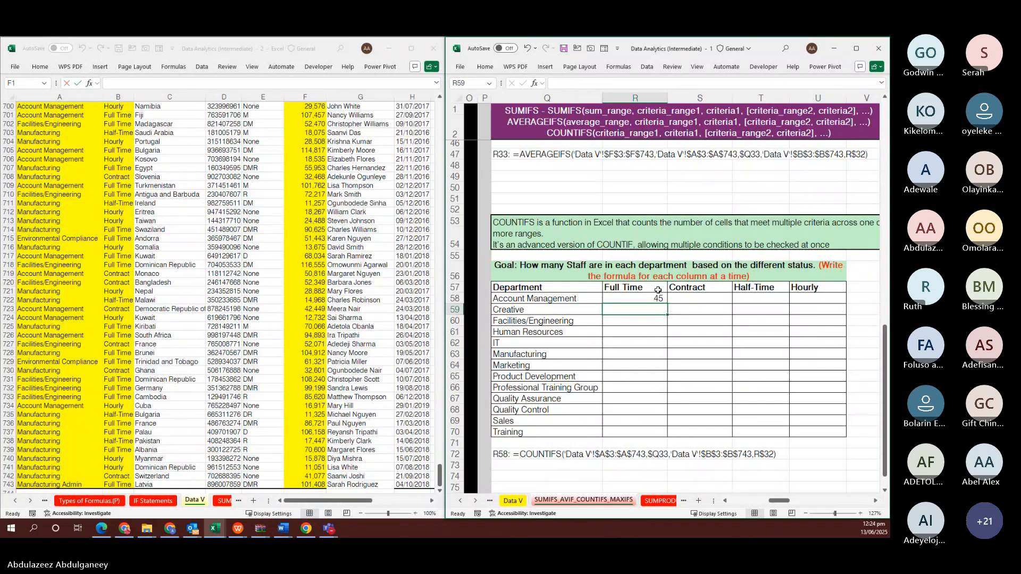
# Fill the R58 count formula right across R58:U58 to the Hourly column
pyautogui.moveTo(657, 297); pyautogui.dragTo(818, 299)
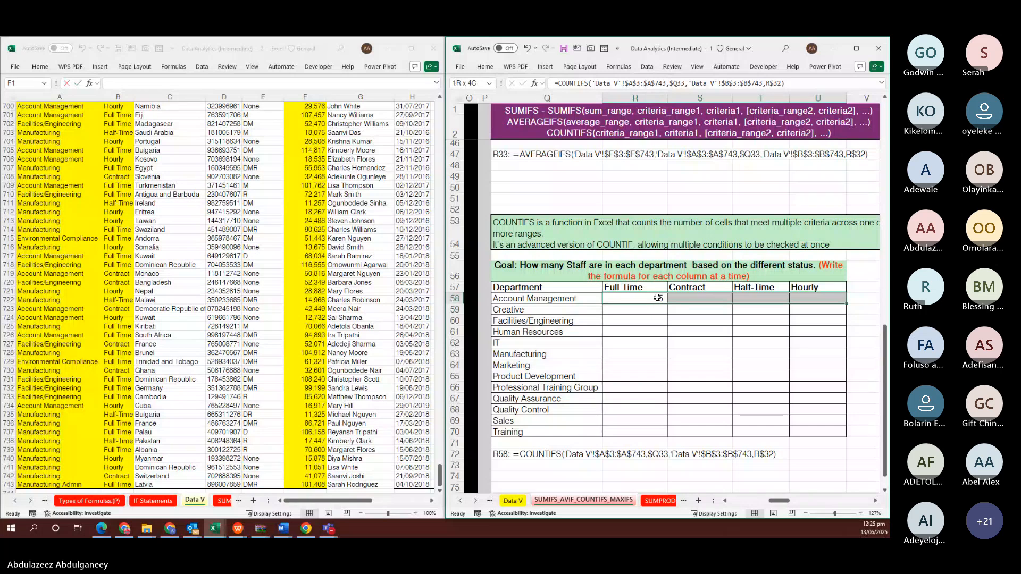
pyautogui.hotkey('ctrl', 'r')
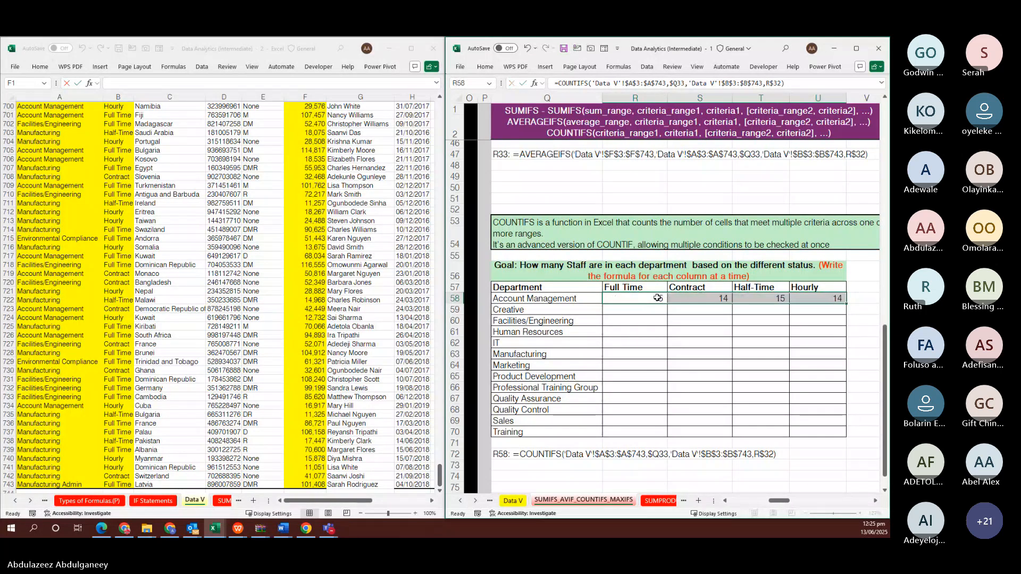
pyautogui.hotkey('shift', 'Down')
pyautogui.hotkey('shift', 'Down')
pyautogui.hotkey('shift', 'Down')
pyautogui.hotkey('shift', 'Down')
pyautogui.hotkey('shift', 'Down')
pyautogui.hotkey('shift', 'Down')
pyautogui.hotkey('shift', 'Down')
pyautogui.hotkey('shift', 'Down')
pyautogui.hotkey('shift', 'Down')
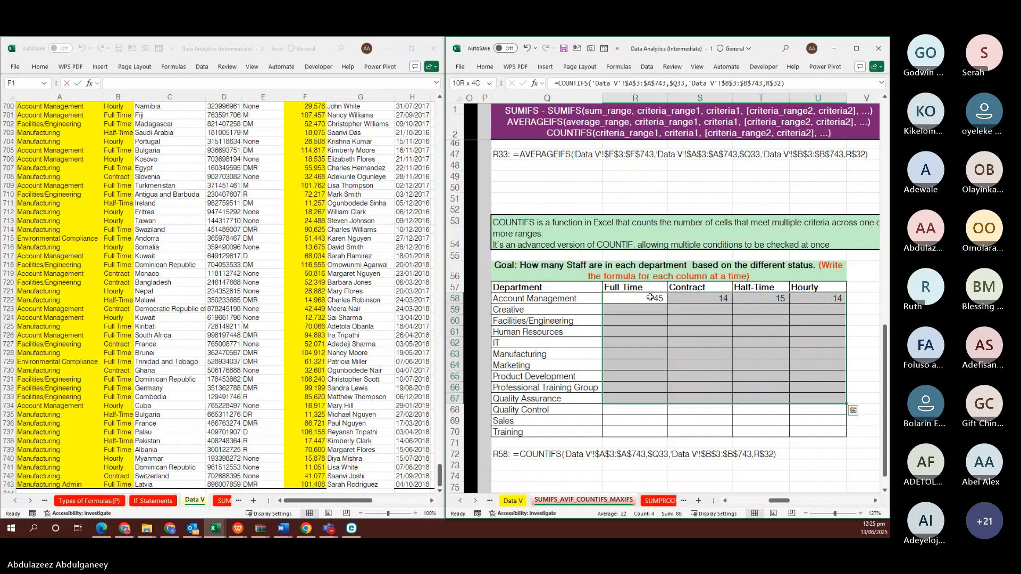
pyautogui.click(650, 297)
# Start a COUNTIFS in R58 using Data V Dept range $A$3:$A$743 with $Q58 as criterion
pyautogui.write('=COUNT')
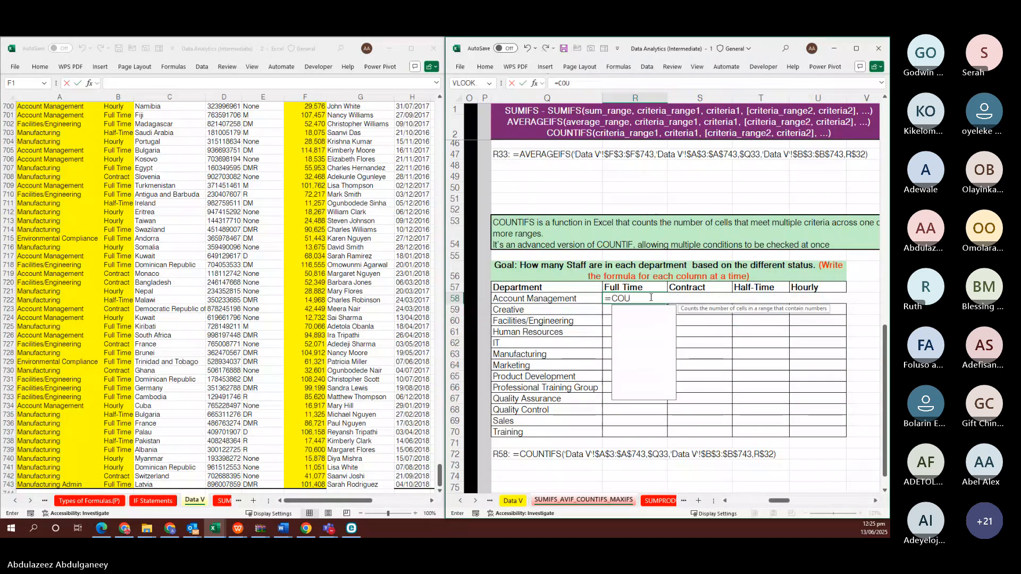
pyautogui.press('Down')
pyautogui.press('Down')
pyautogui.press('Down')
pyautogui.press('Down')
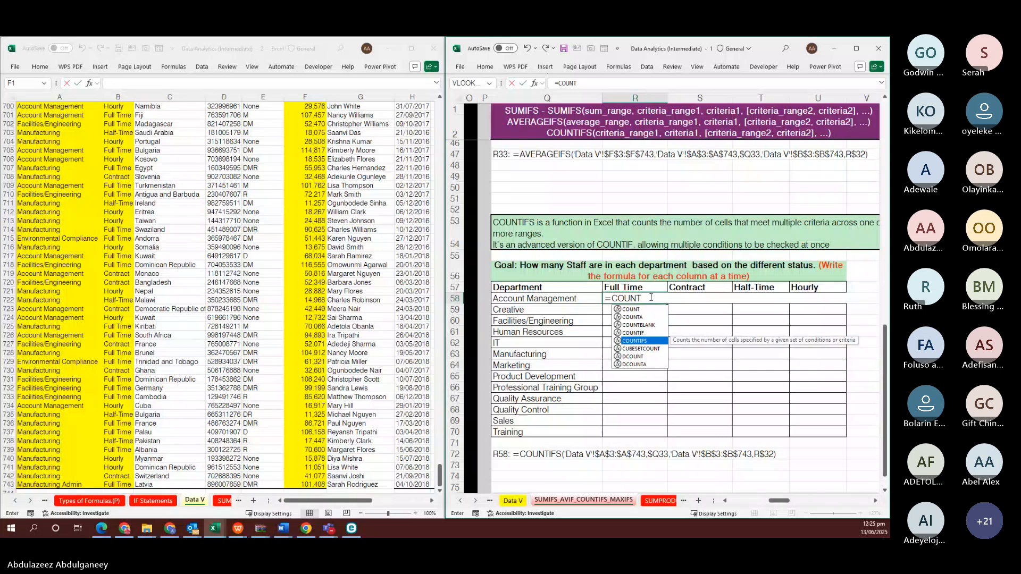
pyautogui.press('Tab')
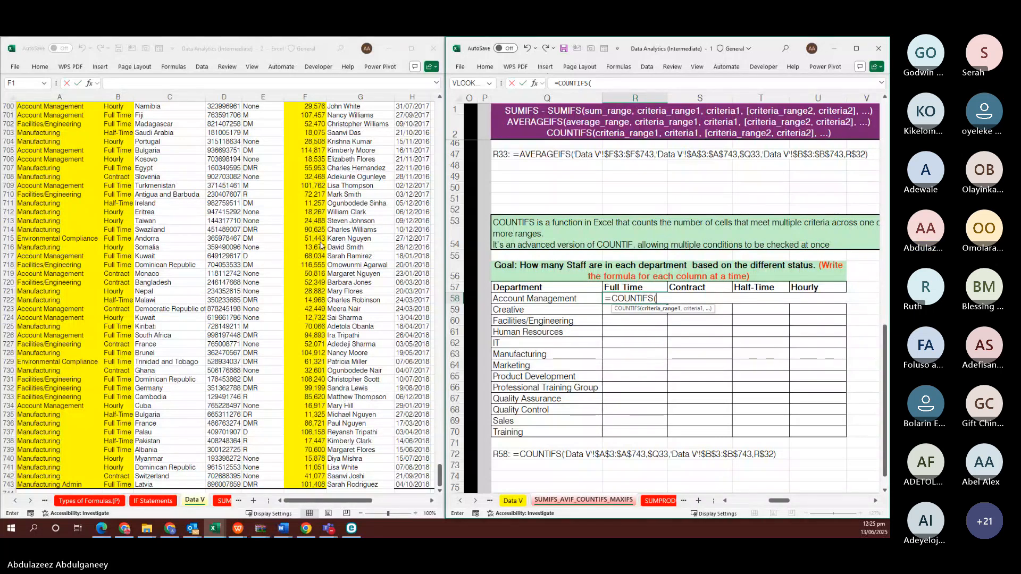
pyautogui.click(59, 171)
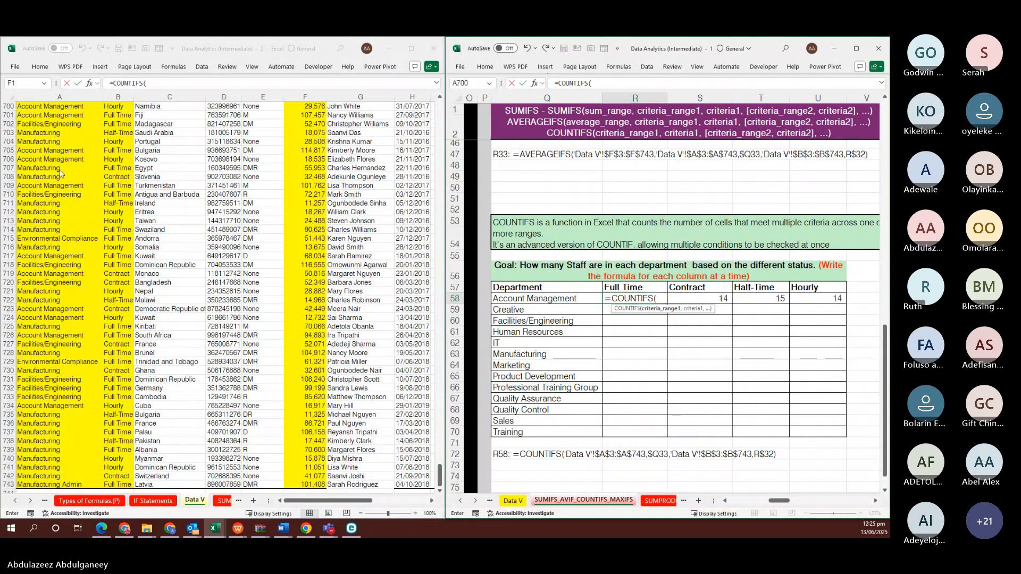
pyautogui.click(60, 169)
pyautogui.hotkey('ctrl', 'Up')
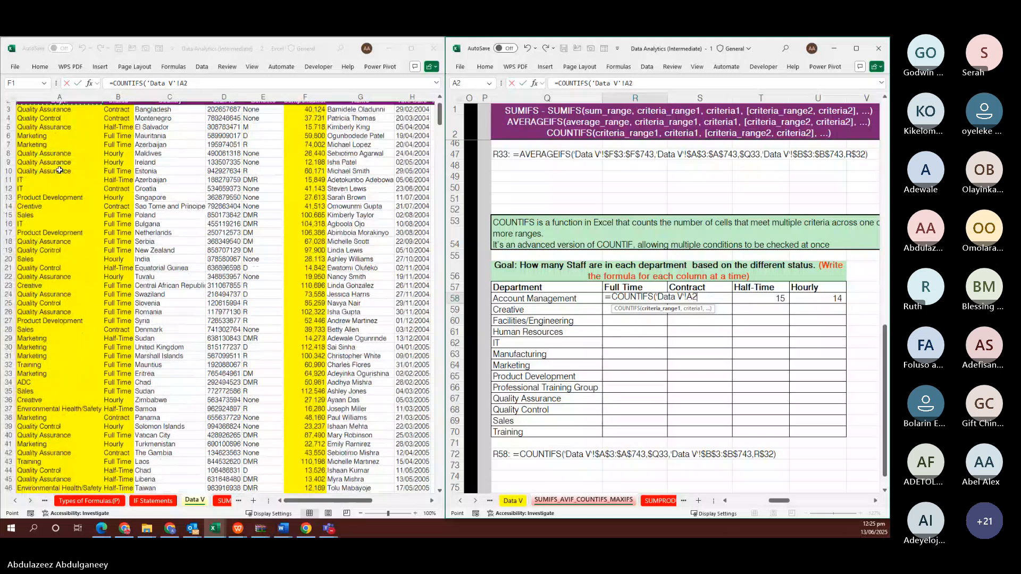
pyautogui.hotkey('ctrl', 'shift', 'Down')
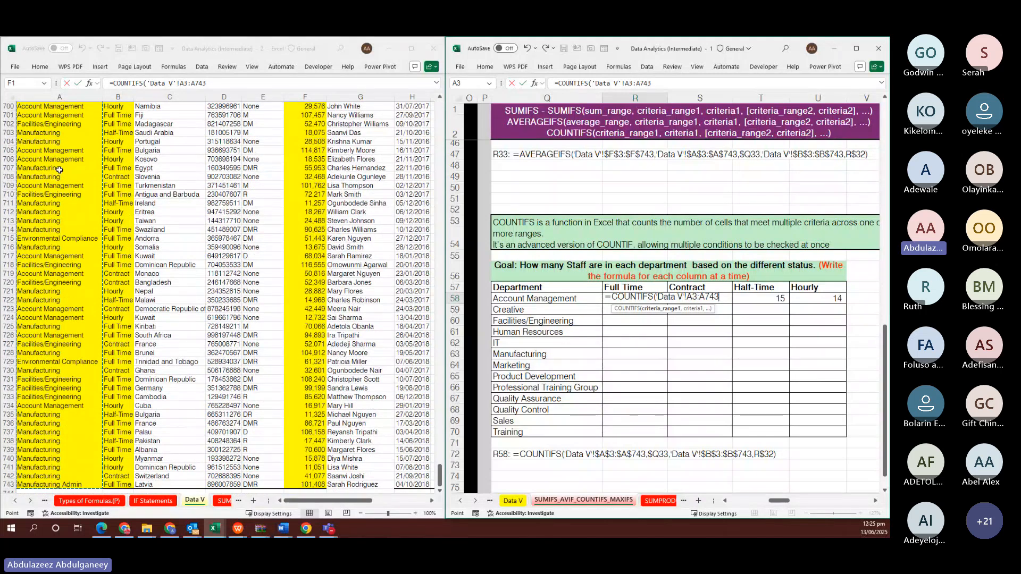
pyautogui.press('F4')
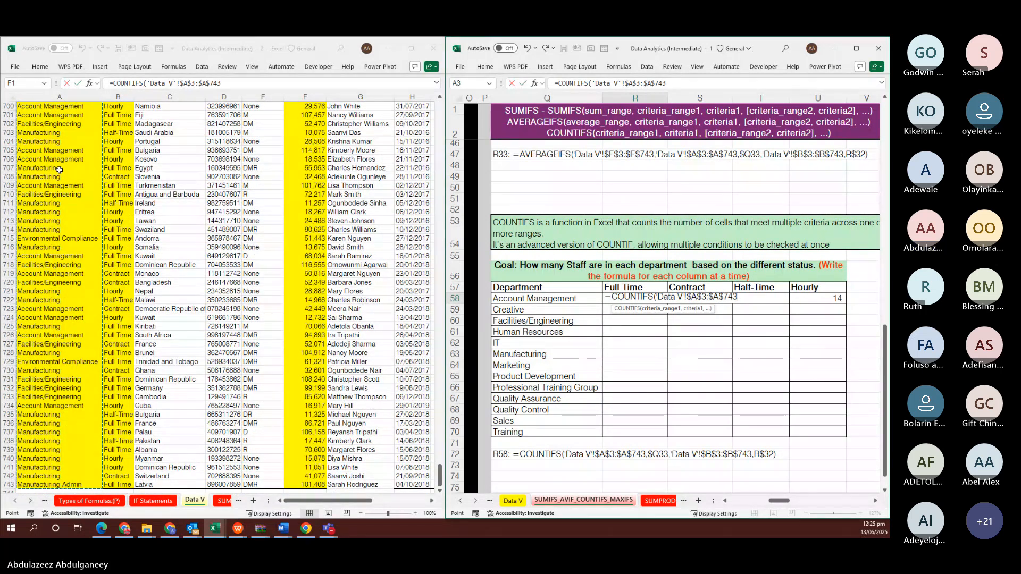
pyautogui.write(',')
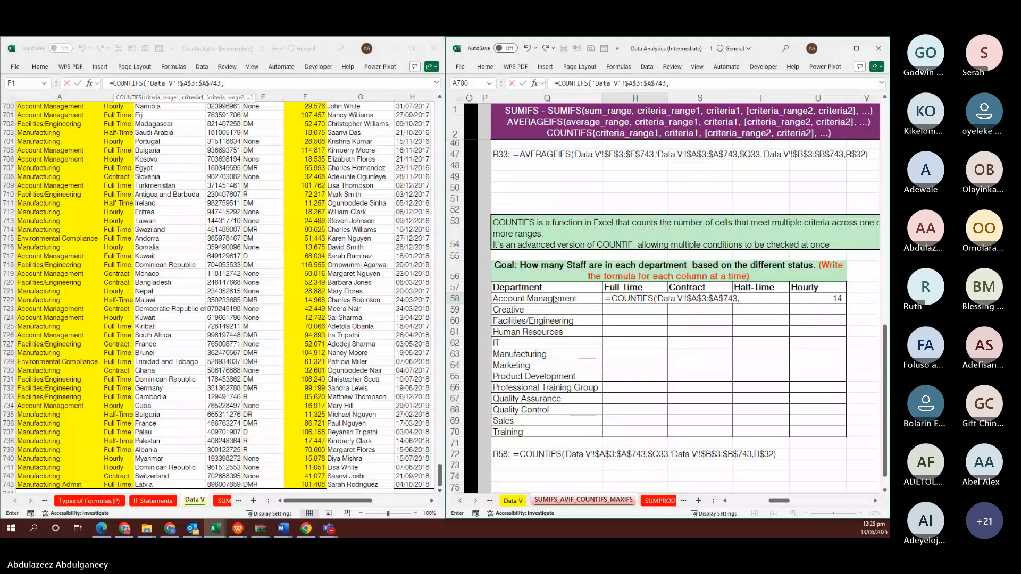
pyautogui.click(556, 299)
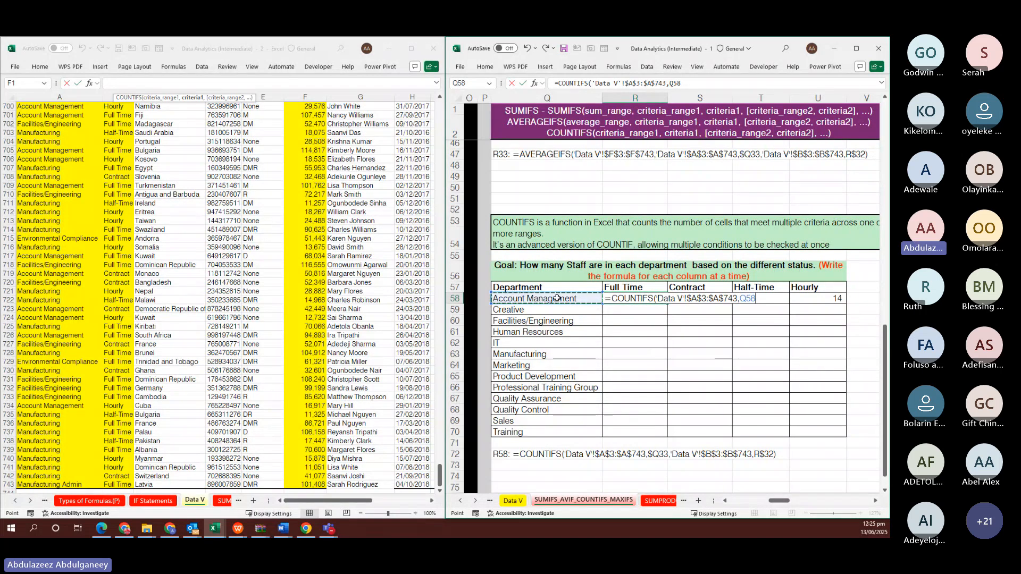
pyautogui.press('F4')
pyautogui.press('F4')
pyautogui.press('F4')
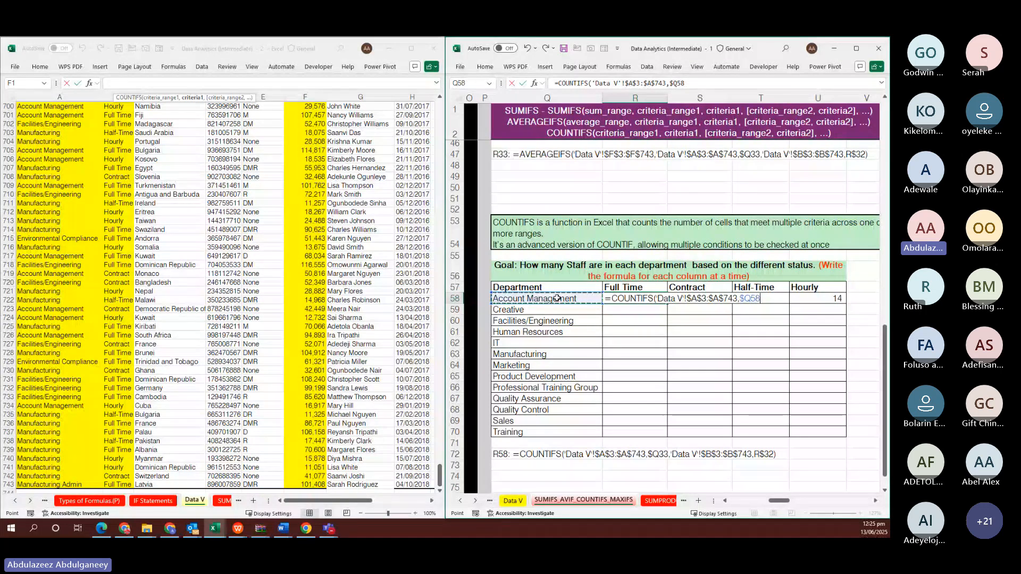
pyautogui.write(',')
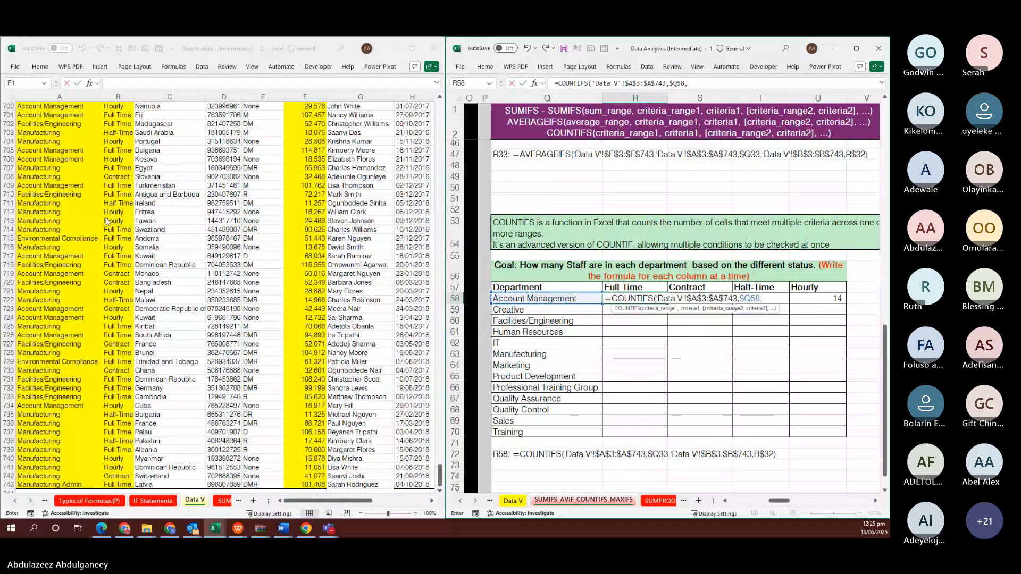
# Add Data V Status $B$3:$B$743 with the R$57 header criterion, then copy across to Hourly
pyautogui.click(108, 221)
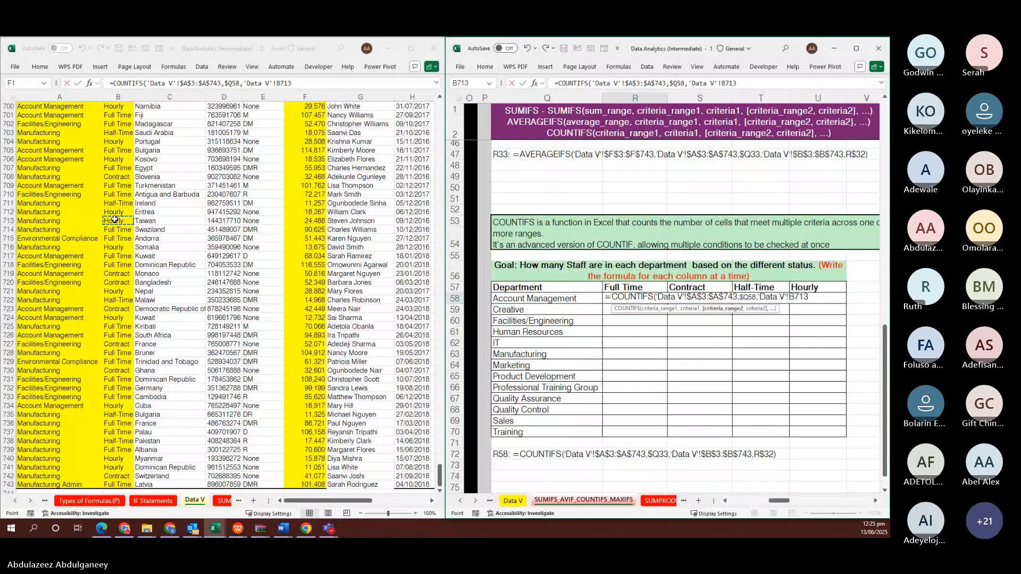
pyautogui.hotkey('ctrl', 'Up')
pyautogui.press('Down')
pyautogui.hotkey('ctrl', 'shift', 'Down')
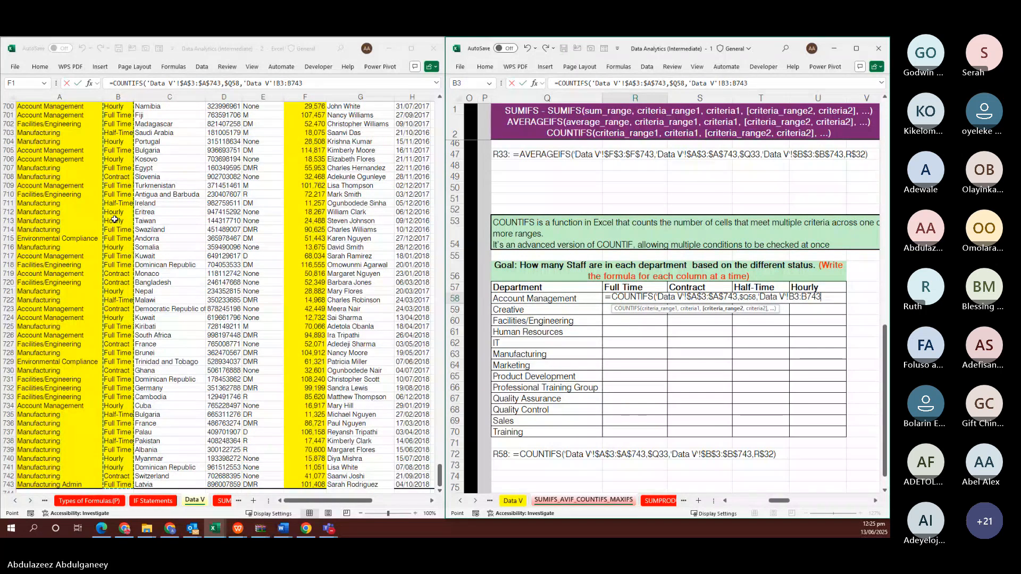
pyautogui.press('F4')
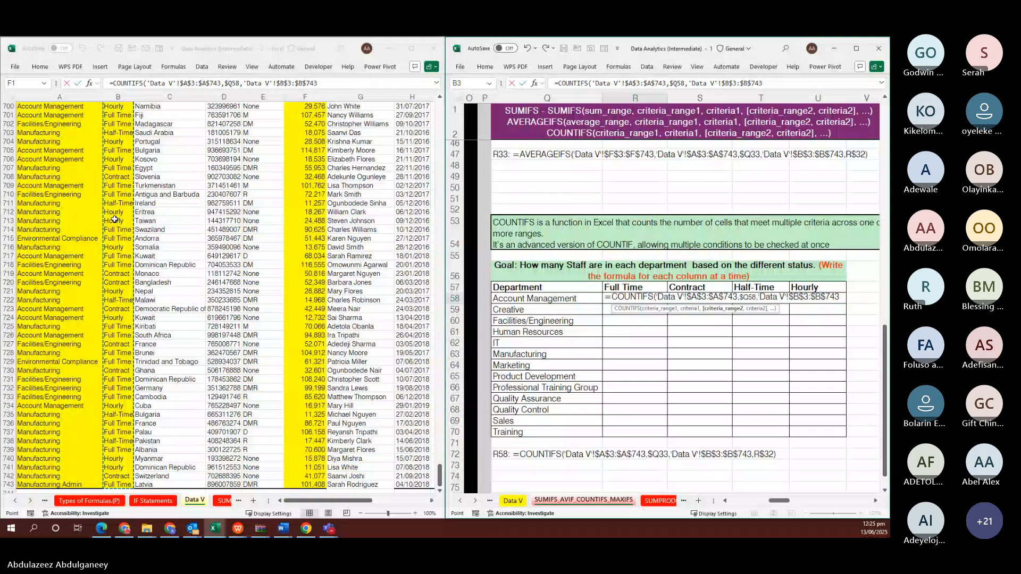
pyautogui.write(',')
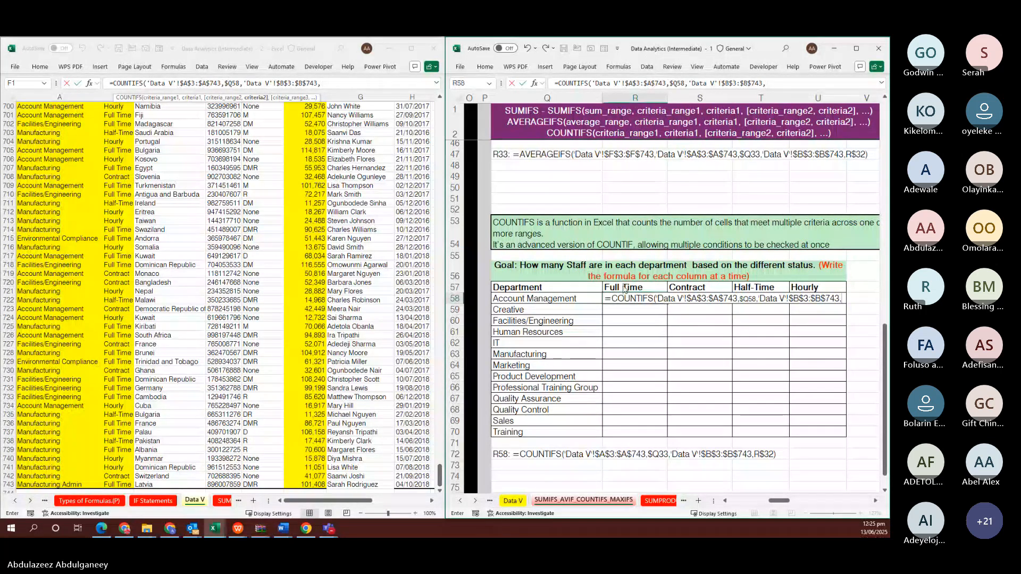
pyautogui.click(623, 287)
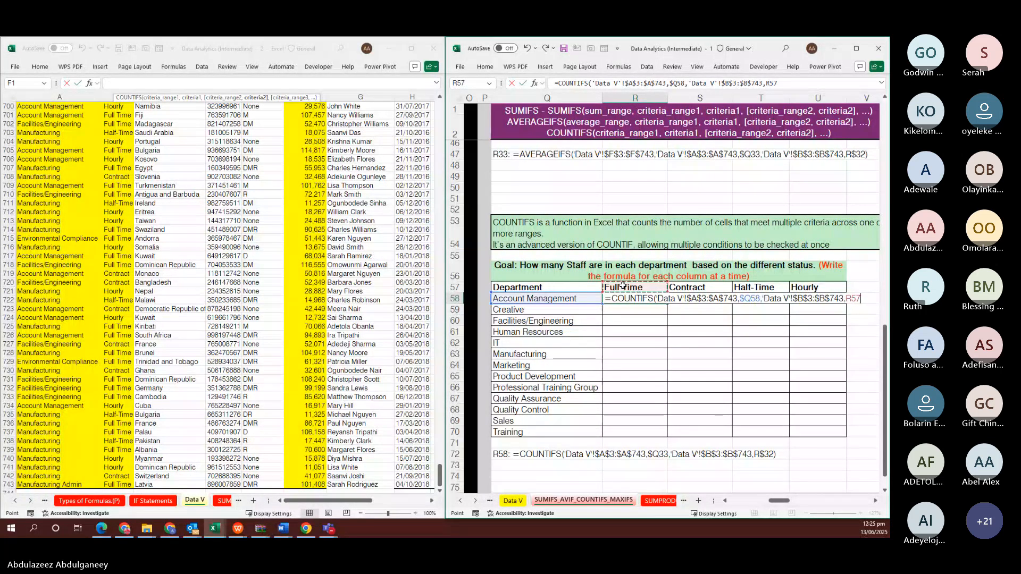
pyautogui.press('F4')
pyautogui.press('F4')
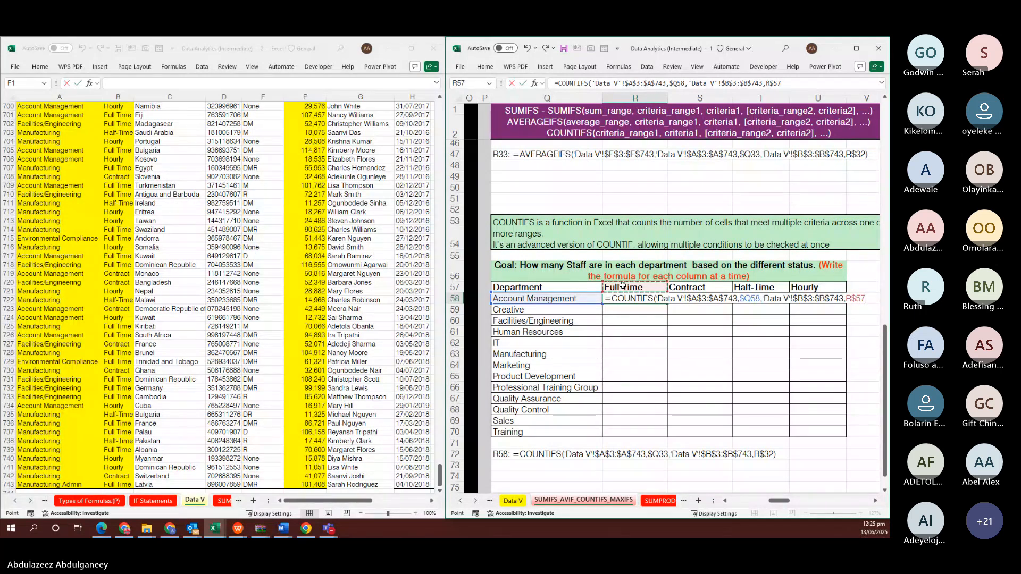
pyautogui.hotkey('ctrl', 'Return')
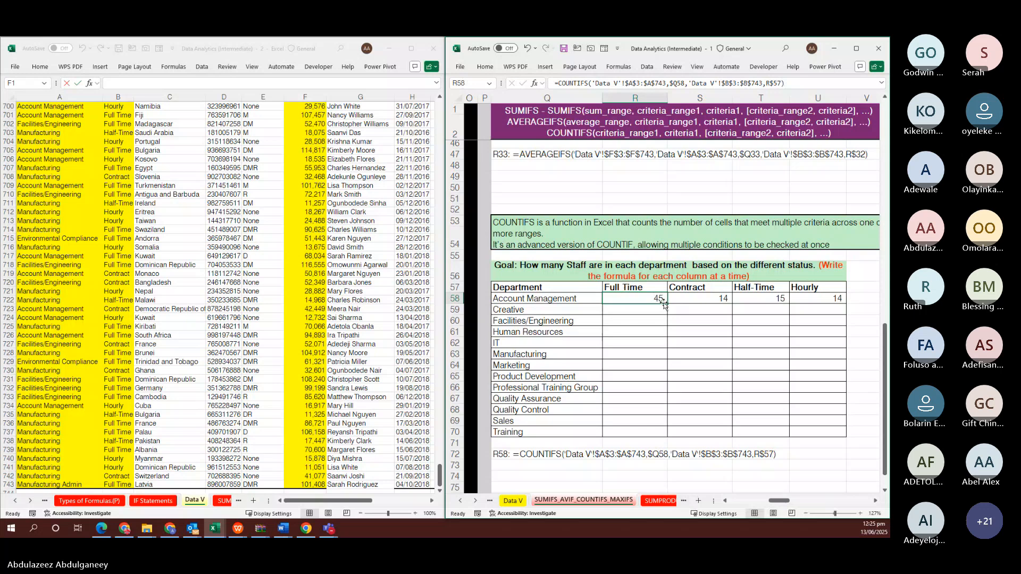
pyautogui.moveTo(664, 304); pyautogui.dragTo(840, 310)
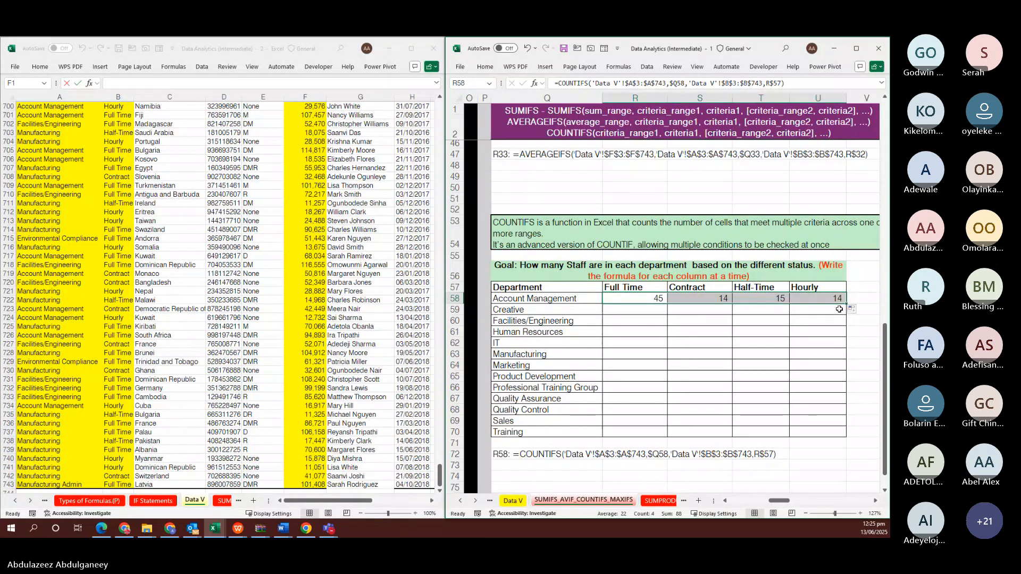
# Fill the counts down R58:U70 through Training, then scroll right to the total compensation table
pyautogui.moveTo(832, 433); pyautogui.dragTo(832, 433)
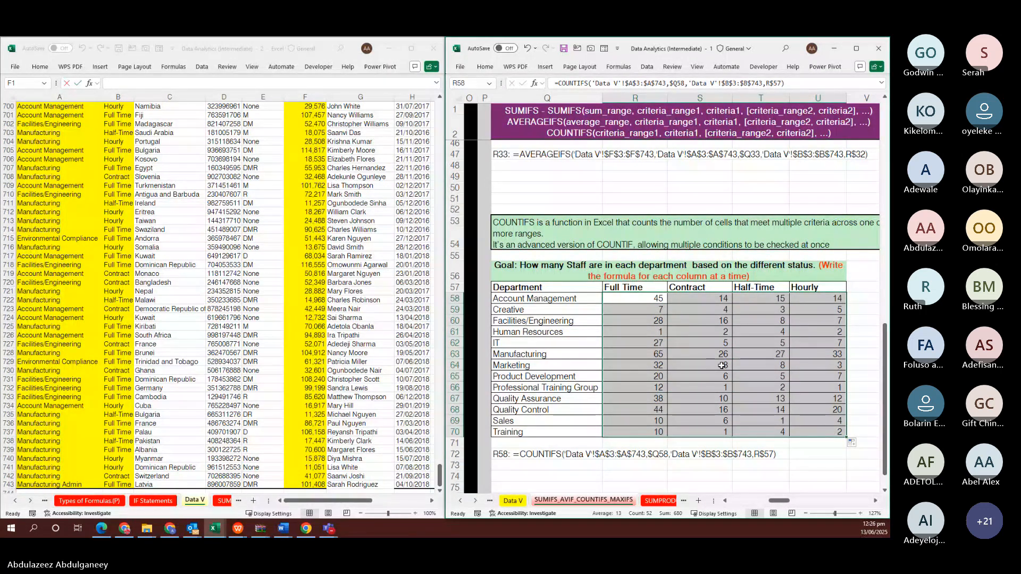
pyautogui.hscroll(1, 754, 327)
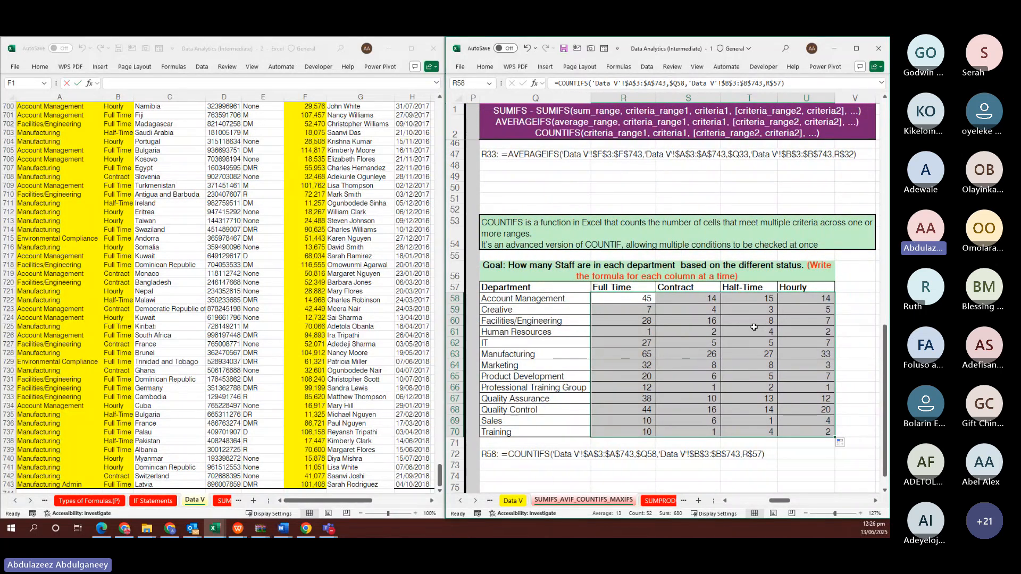
pyautogui.hscroll(2, 754, 326)
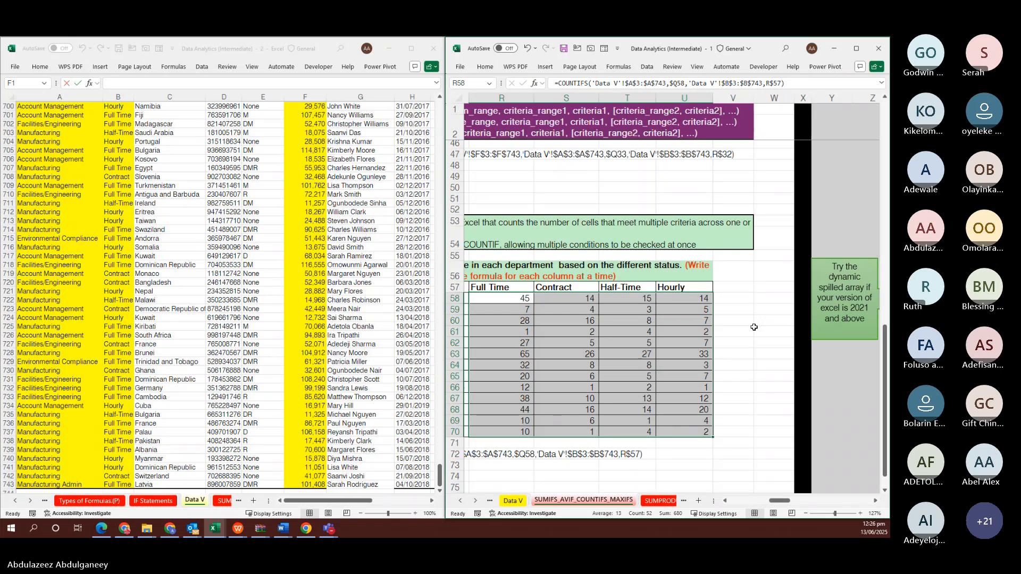
pyautogui.hscroll(3, 754, 326)
pyautogui.scroll(3, 754, 326)
pyautogui.scroll(10, 754, 327)
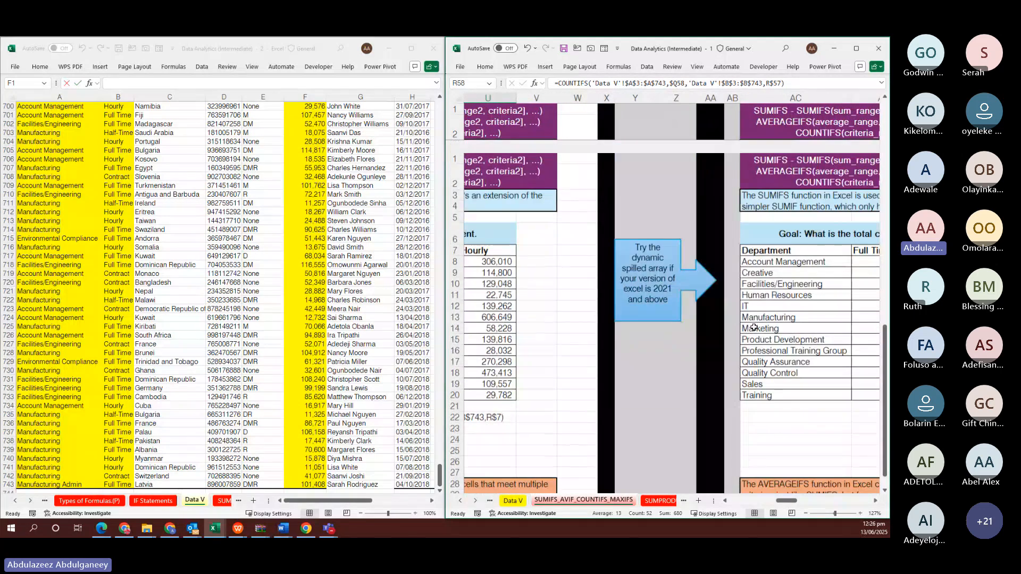
pyautogui.hscroll(2, 754, 327)
pyautogui.hscroll(3, 754, 327)
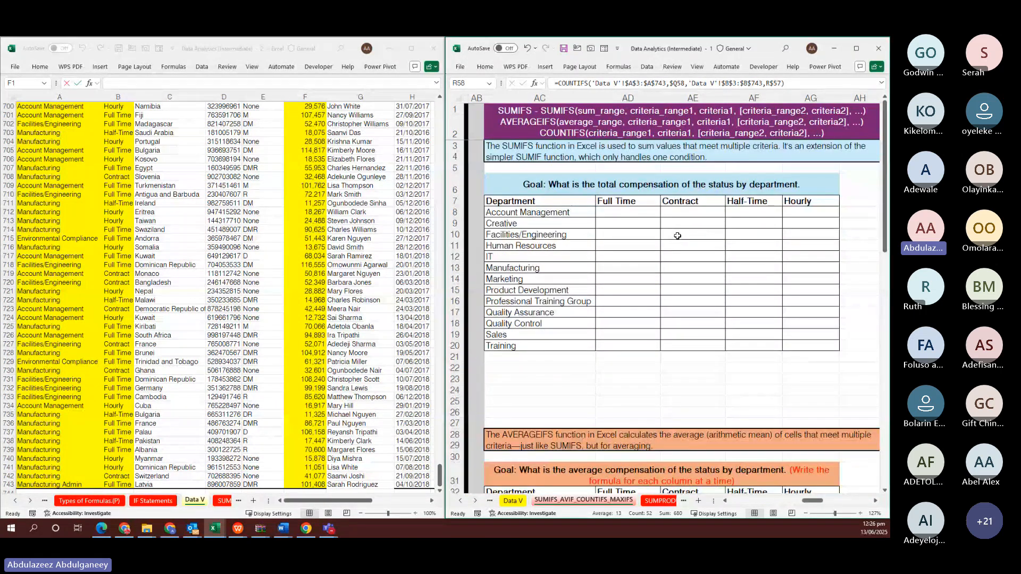
pyautogui.hscroll(-3, 677, 236)
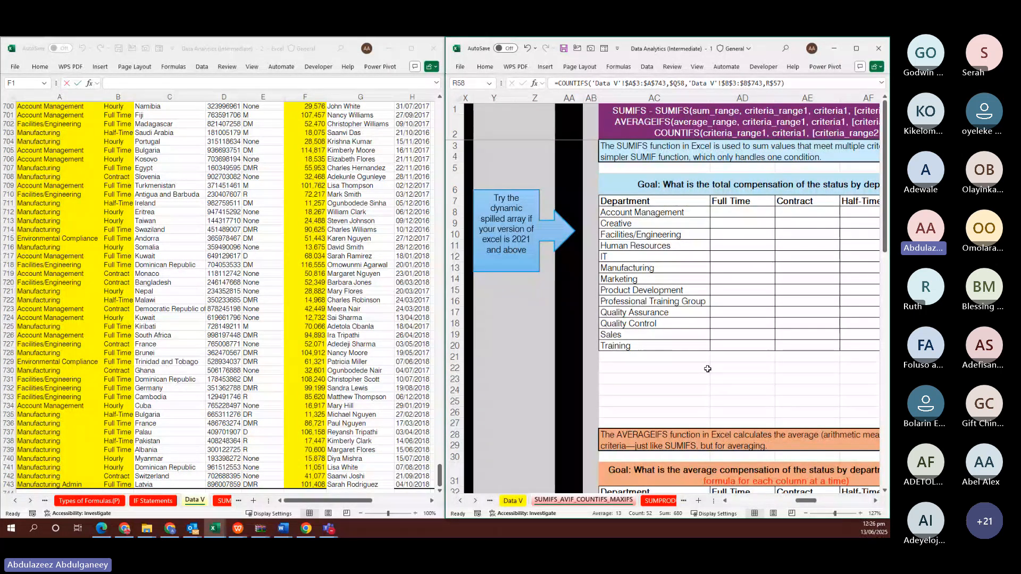
# Begin a SUMIFS in AD8 summing the Data V Compensation range F3:F743
pyautogui.click(743, 214)
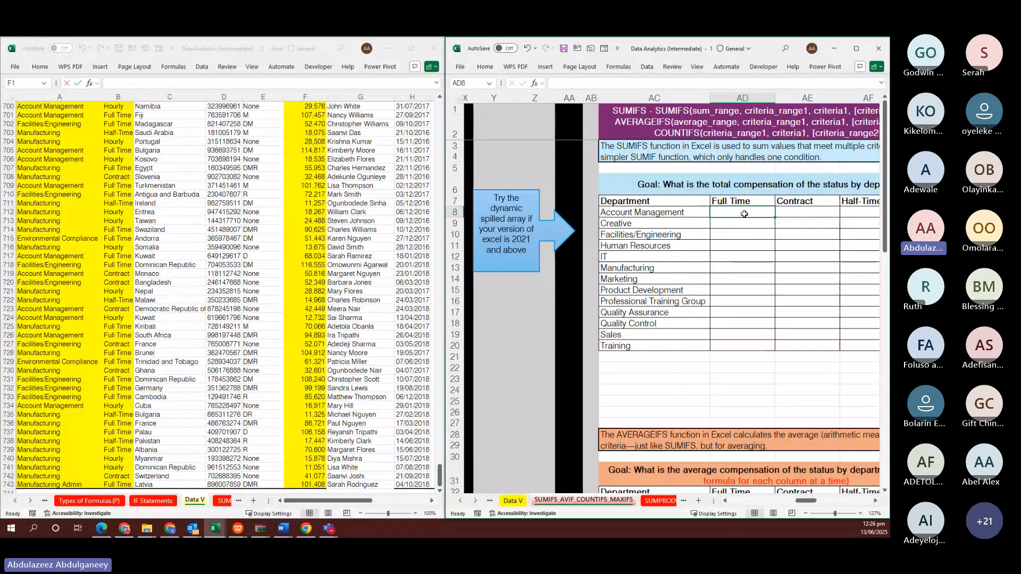
pyautogui.write('=')
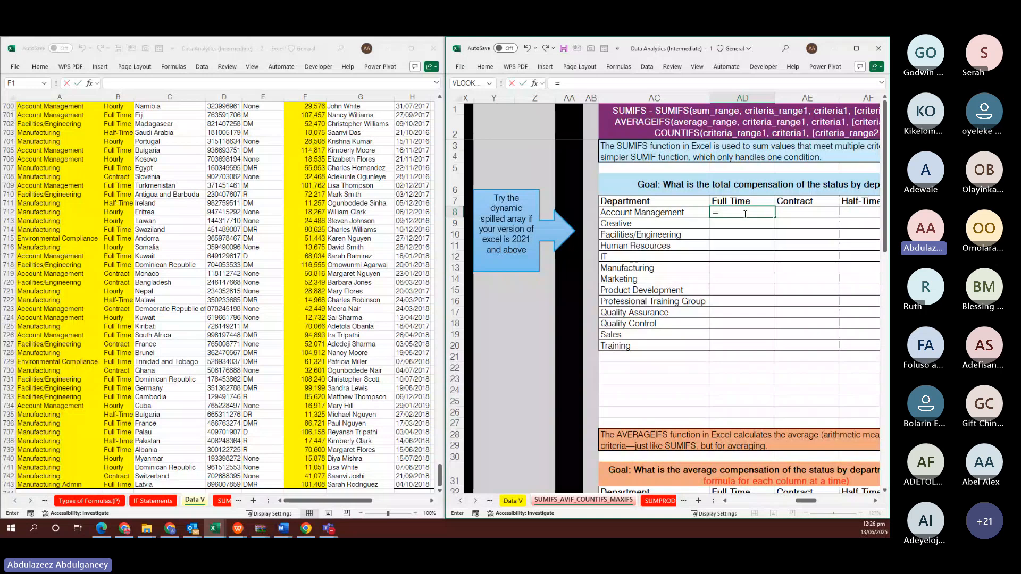
pyautogui.write('SUM')
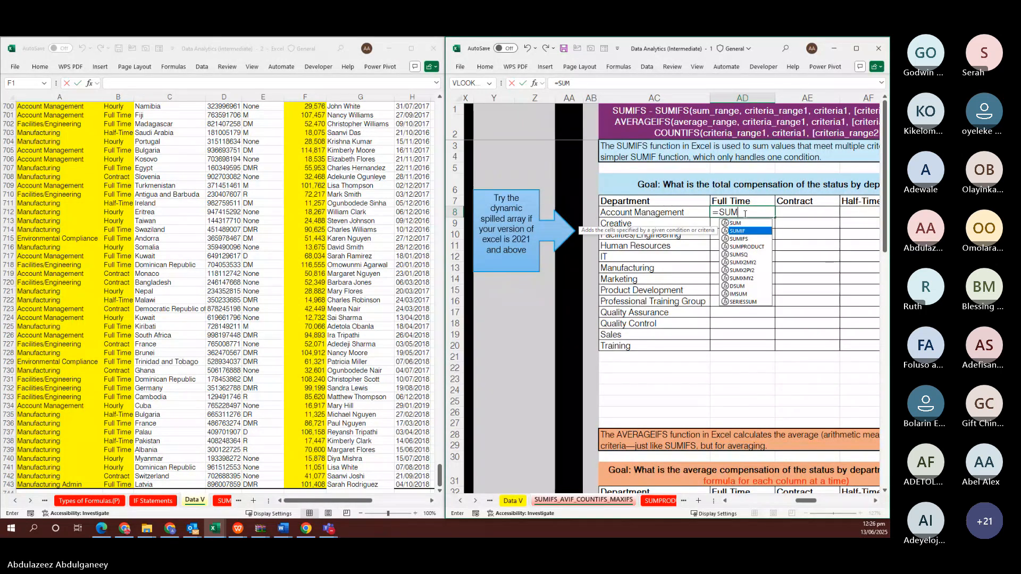
pyautogui.press('Down')
pyautogui.press('Tab')
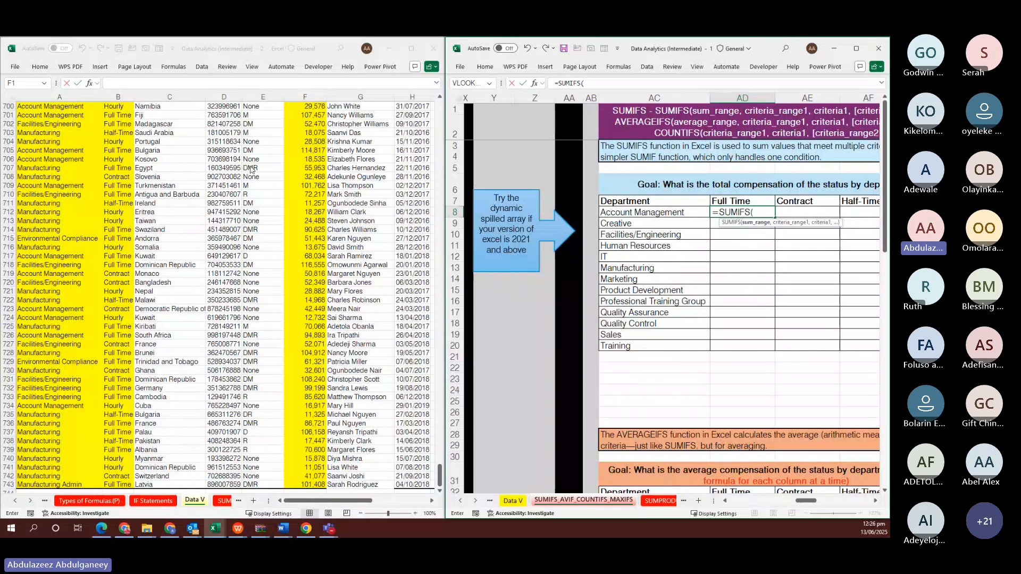
pyautogui.click(297, 174)
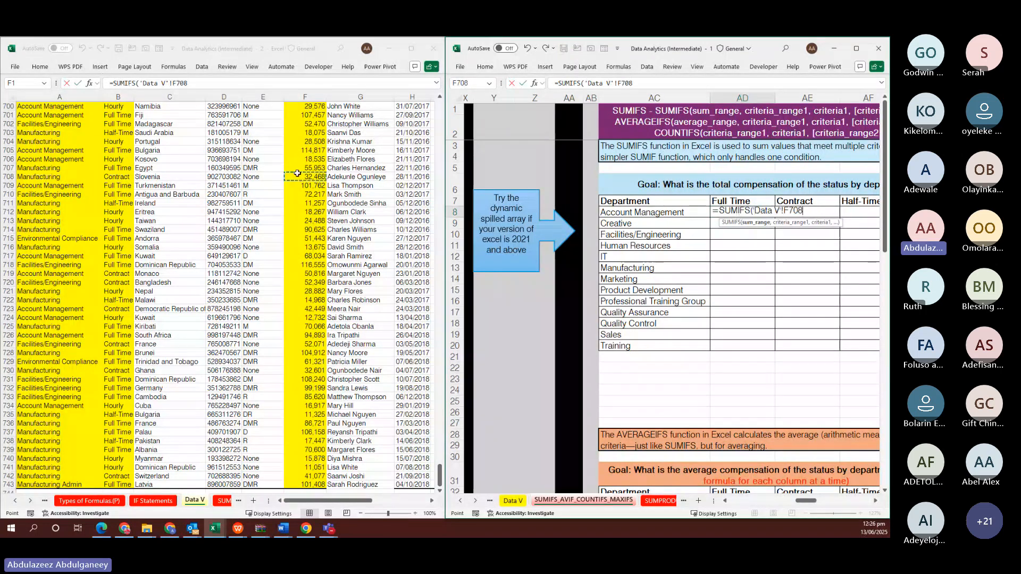
pyautogui.hotkey('ctrl', 'shift', 'Up')
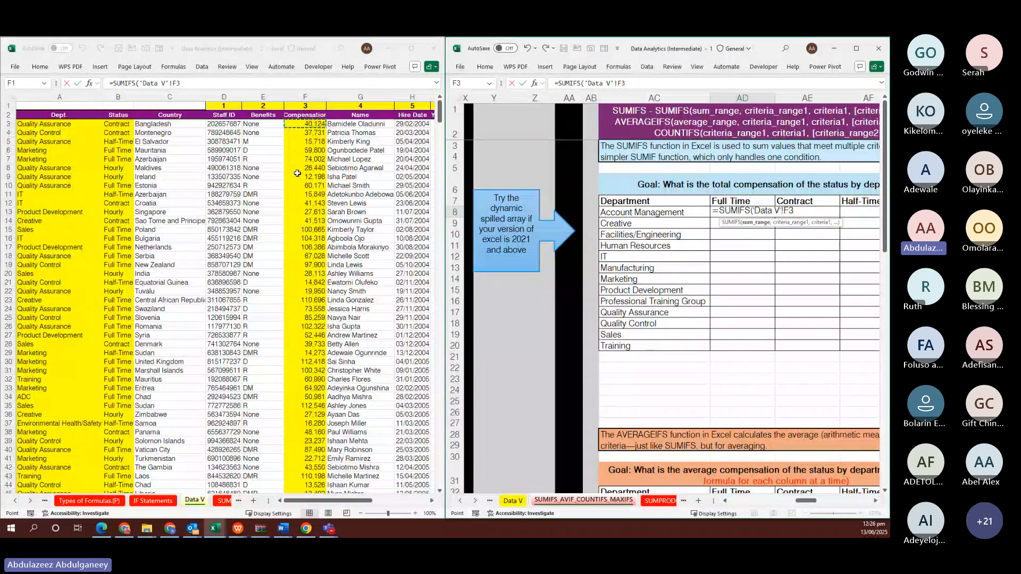
pyautogui.hotkey('ctrl', 'shift', 'Down')
pyautogui.write(',')
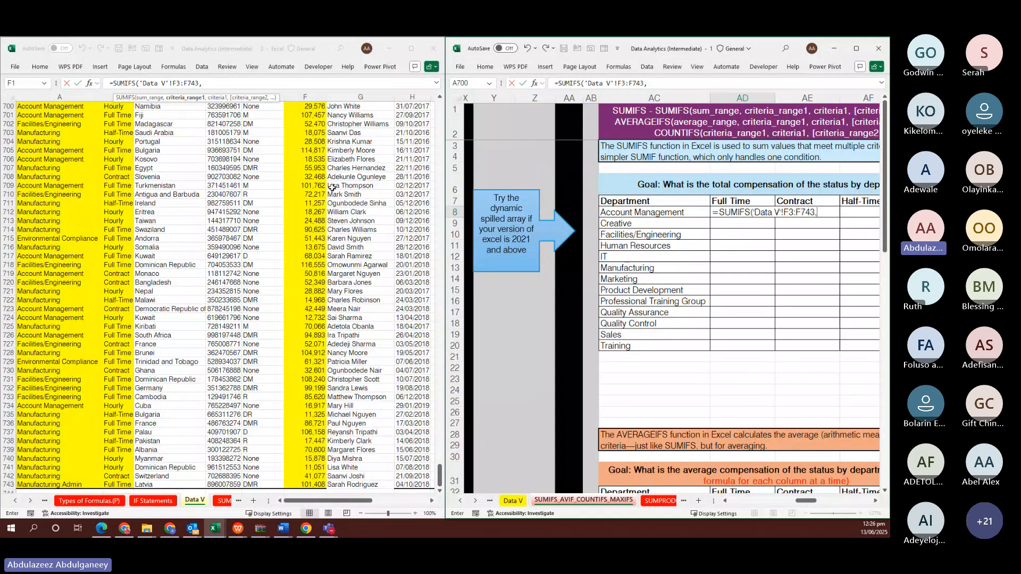
# Add Data V Dept A3:A743 as criteria range, matched against the department list AC8:AC20
pyautogui.click(71, 147)
pyautogui.hotkey('ctrl', 'Up')
pyautogui.press('Down')
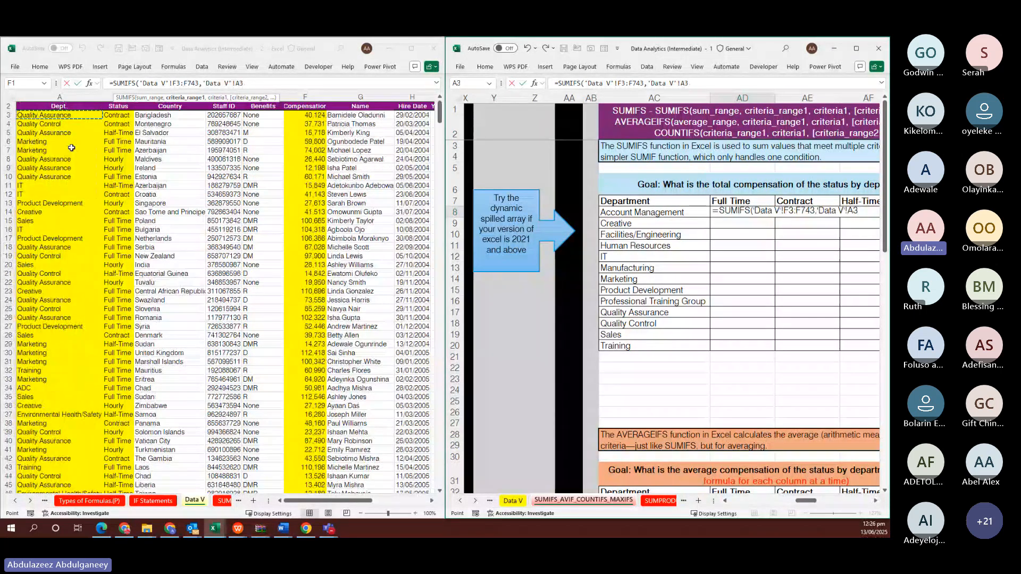
pyautogui.hotkey('ctrl', 'shift', 'Down')
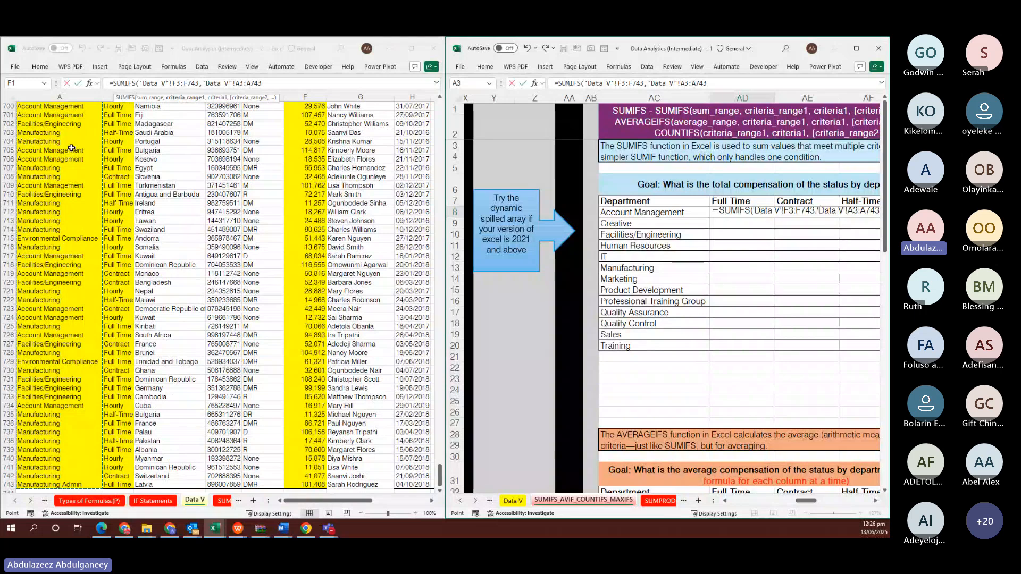
pyautogui.write(',')
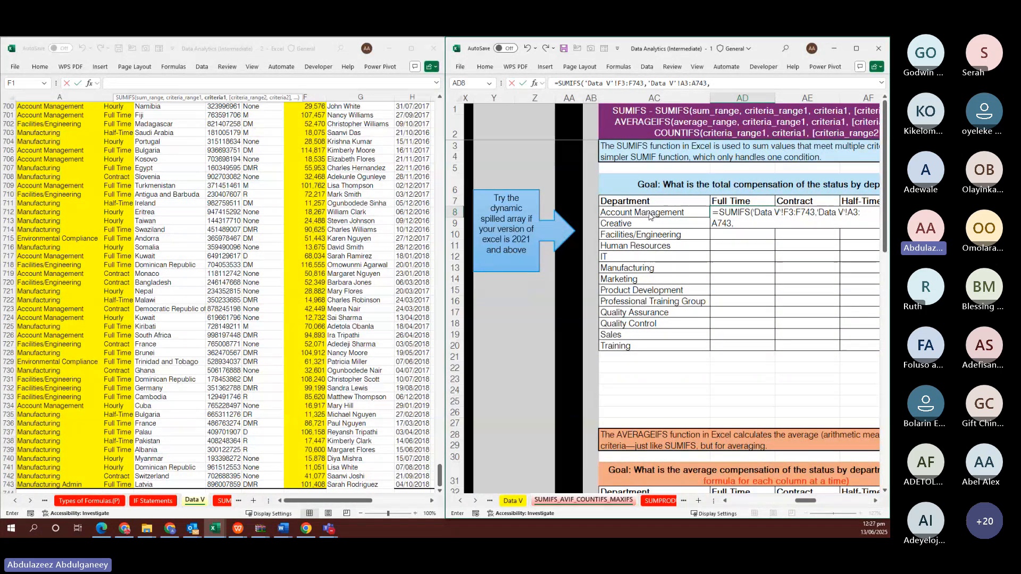
pyautogui.moveTo(649, 215); pyautogui.dragTo(647, 342)
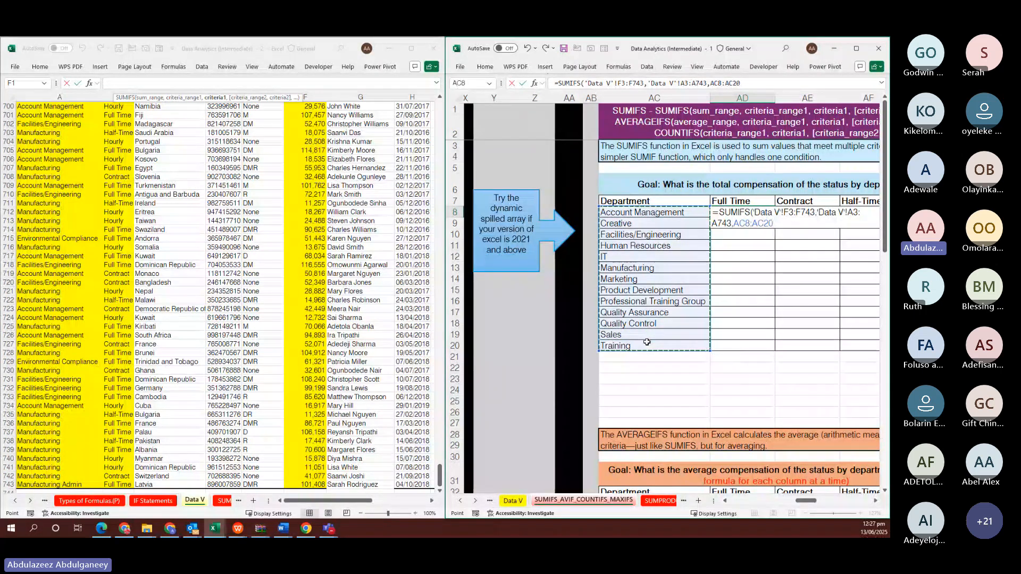
pyautogui.write(',')
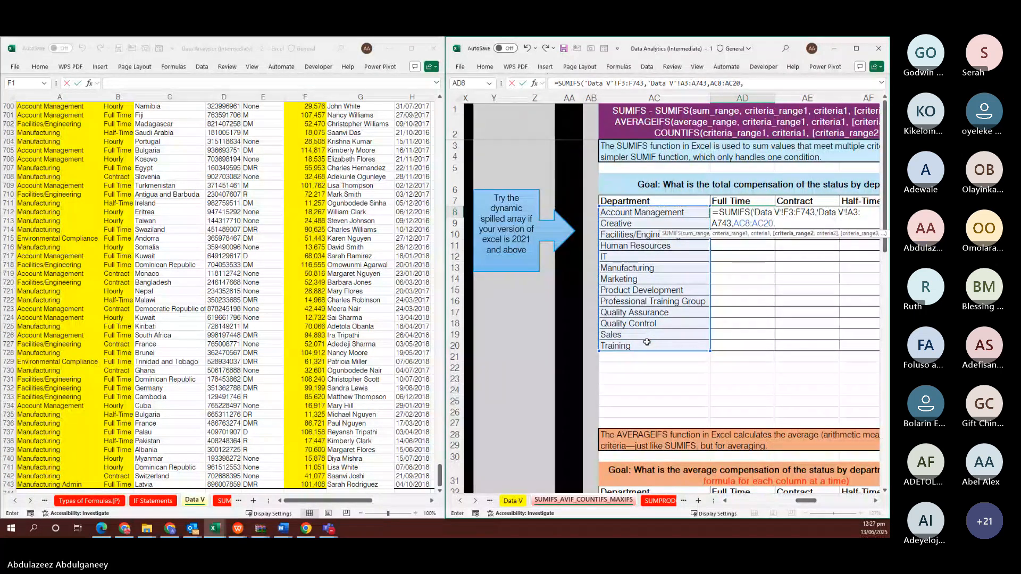
# Add Data V Status B3:B743 matched against headers AD7:AG7 and commit so results spill
pyautogui.click(114, 194)
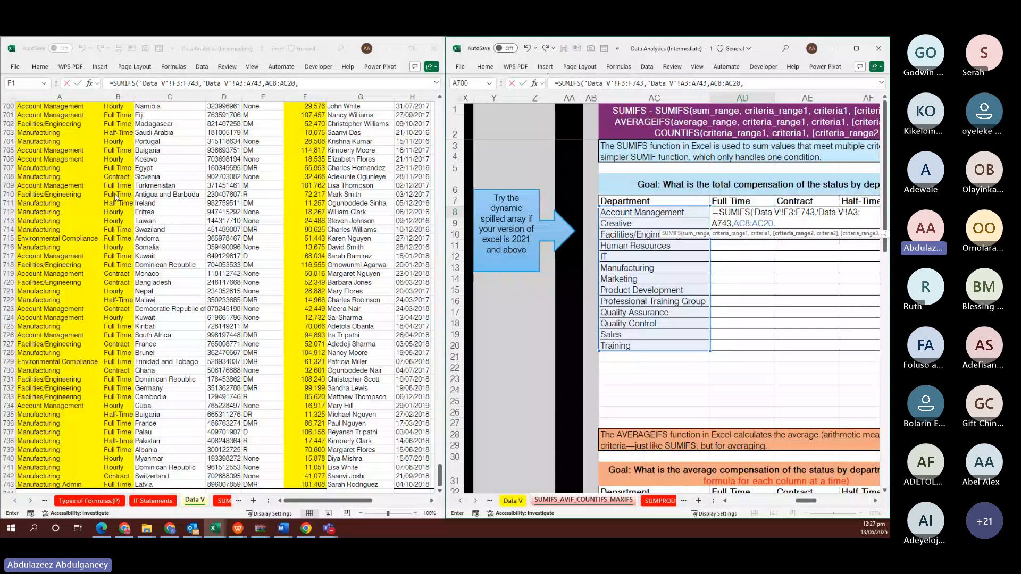
pyautogui.click(115, 194)
pyautogui.hotkey('ctrl', 'Up')
pyautogui.press('Down')
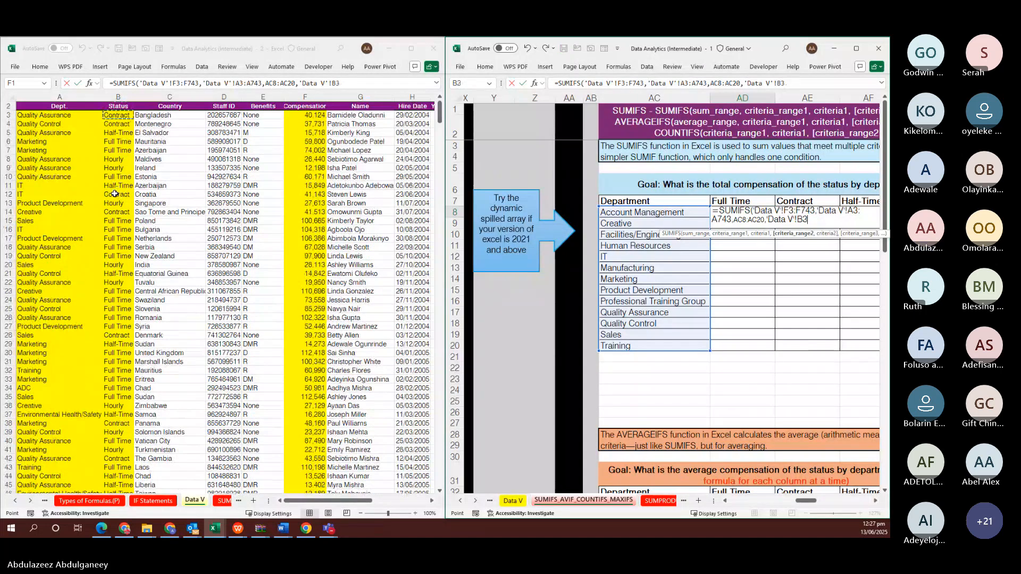
pyautogui.hotkey('ctrl', 'shift', 'Down')
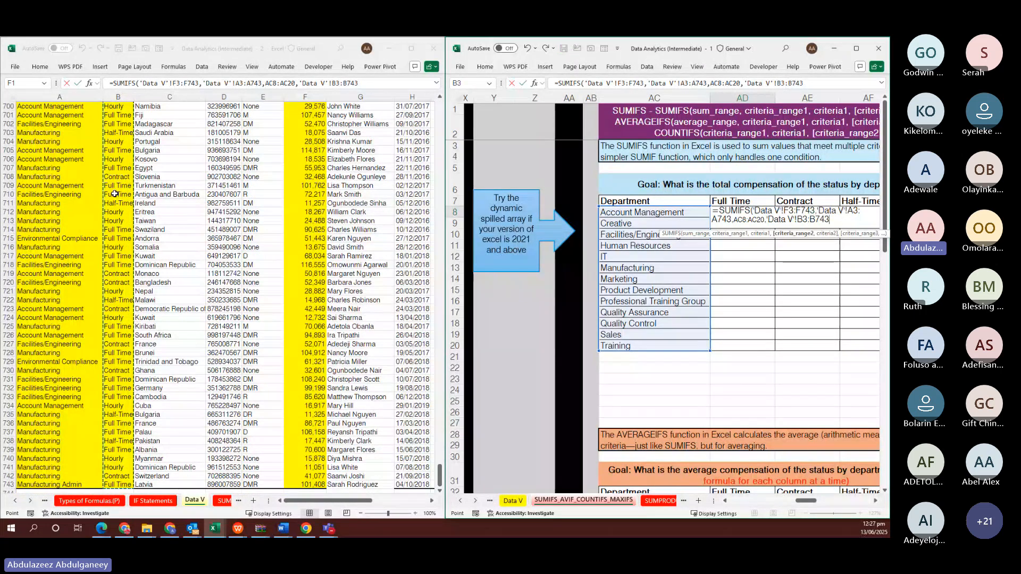
pyautogui.write(',')
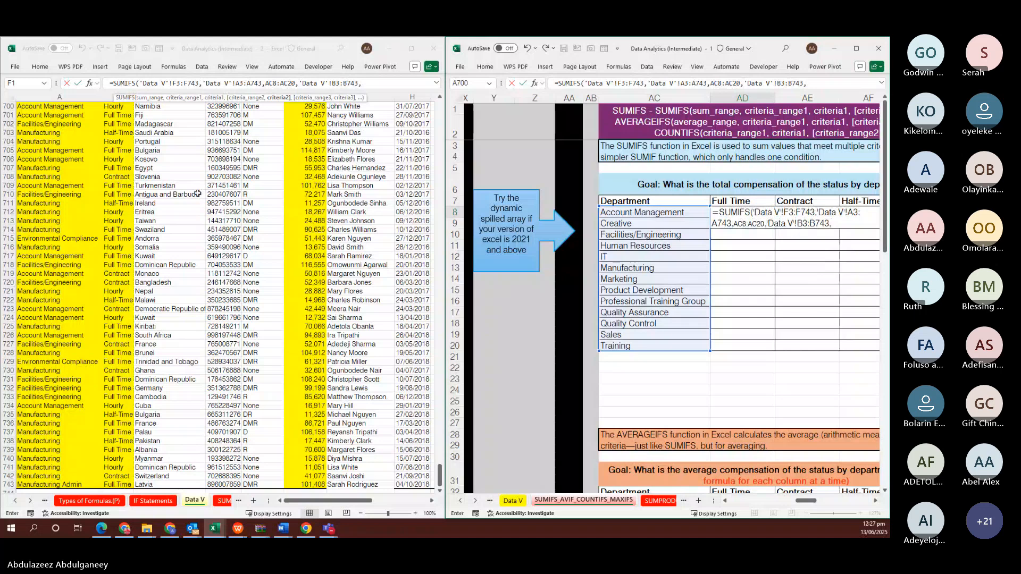
pyautogui.hscroll(10, 198, 194)
pyautogui.click(786, 269)
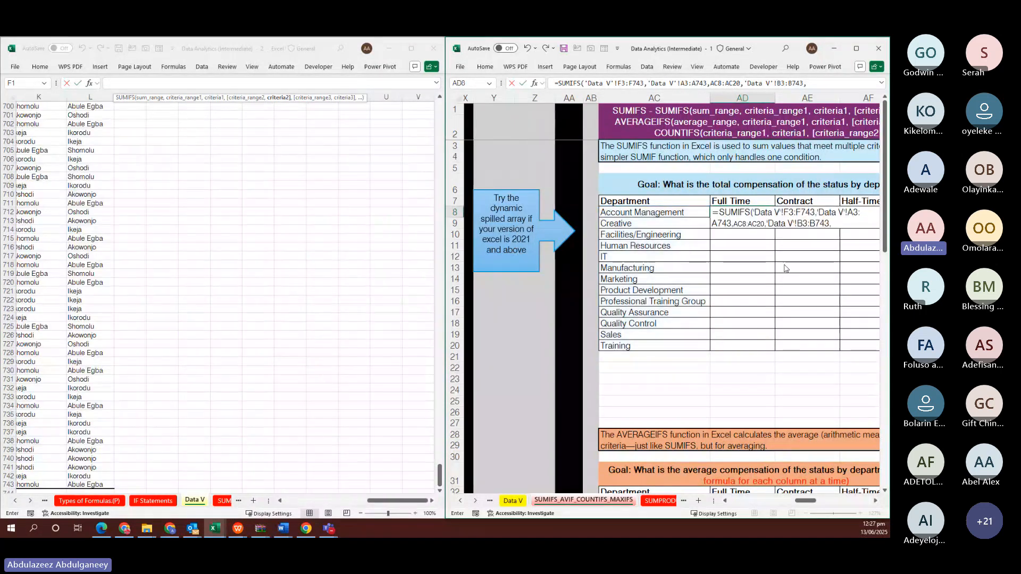
pyautogui.moveTo(737, 201); pyautogui.dragTo(833, 200)
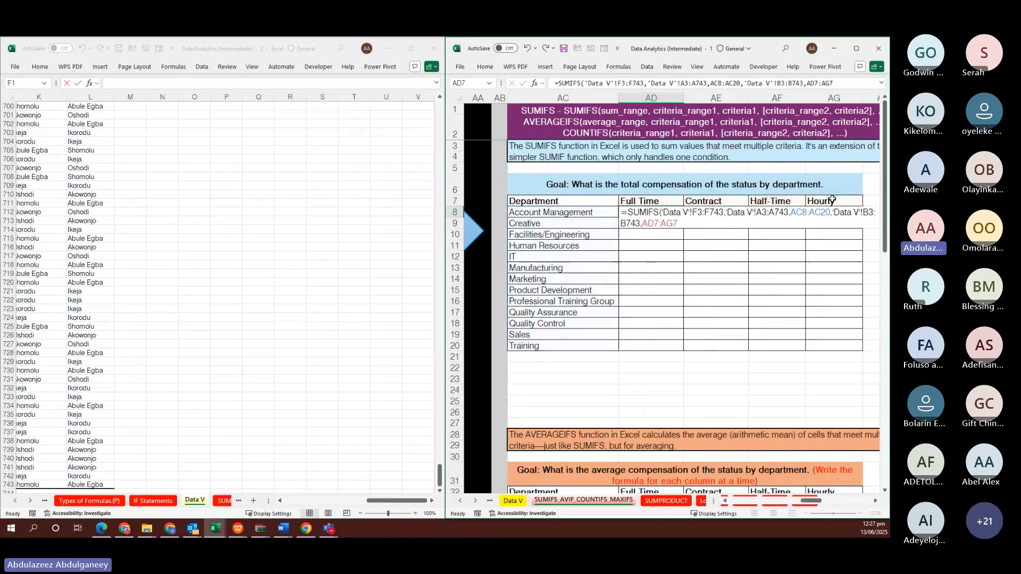
pyautogui.press('Return')
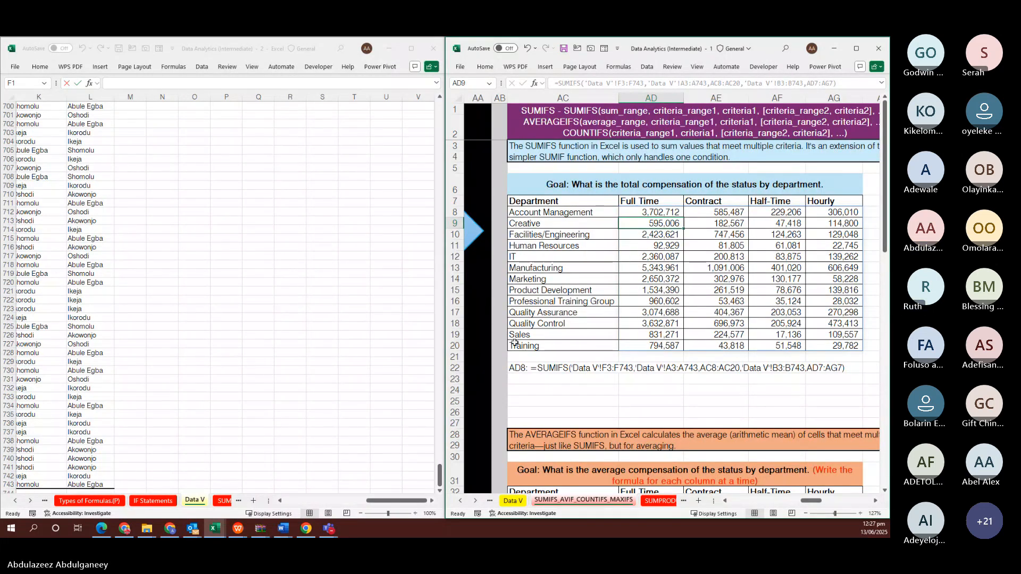
pyautogui.click(730, 293)
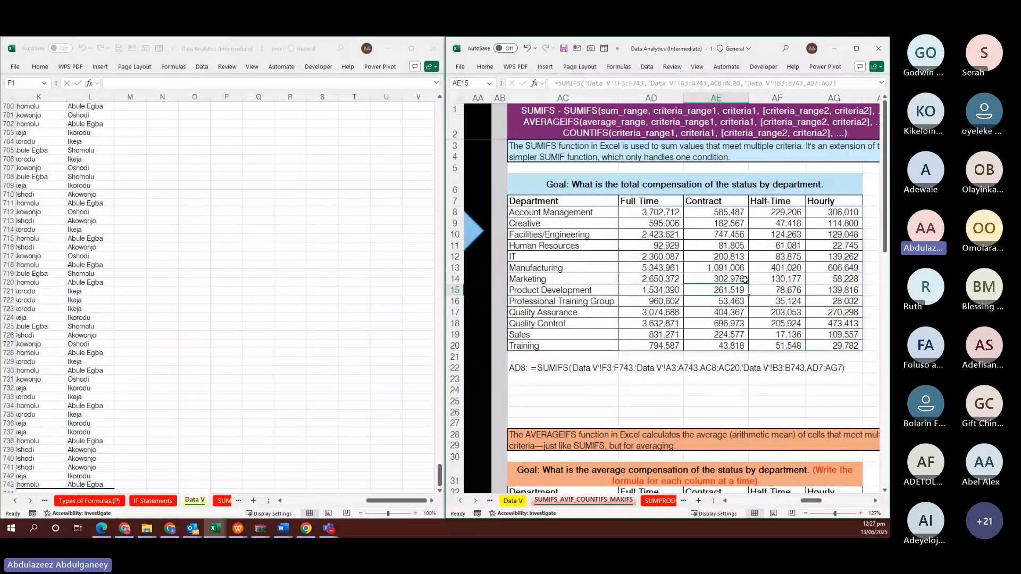
pyautogui.write('F')
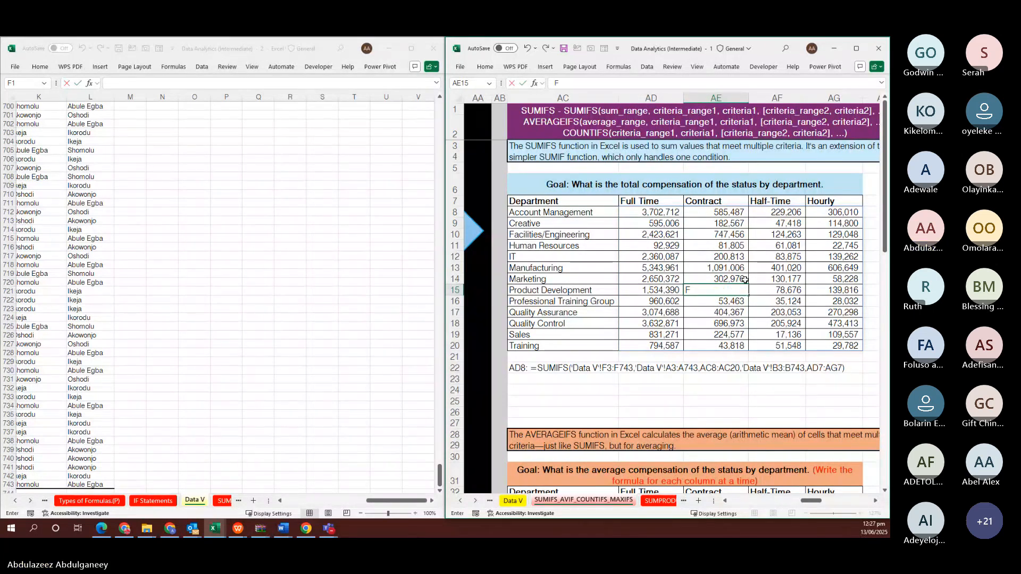
pyautogui.press('Return')
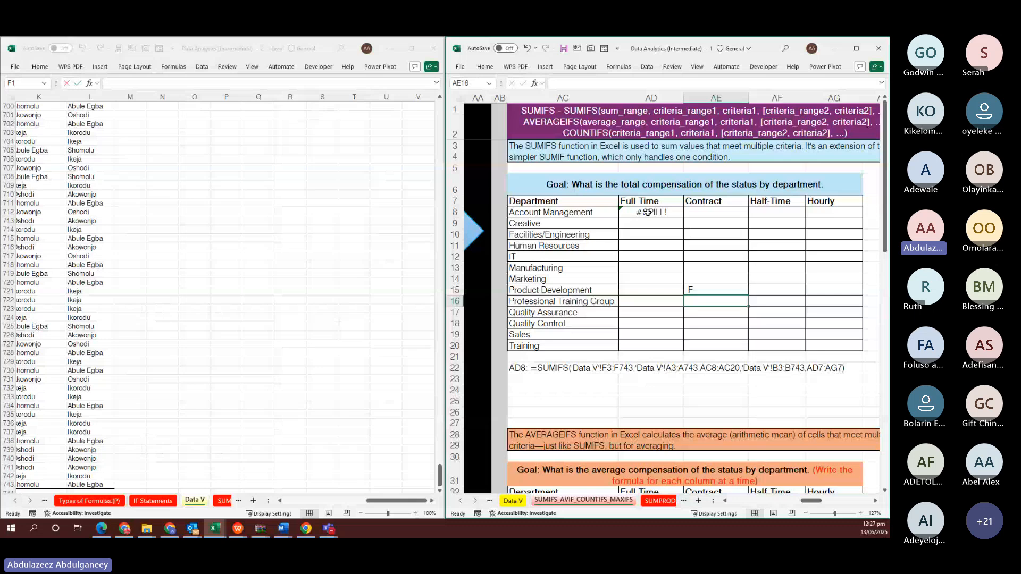
pyautogui.click(707, 290)
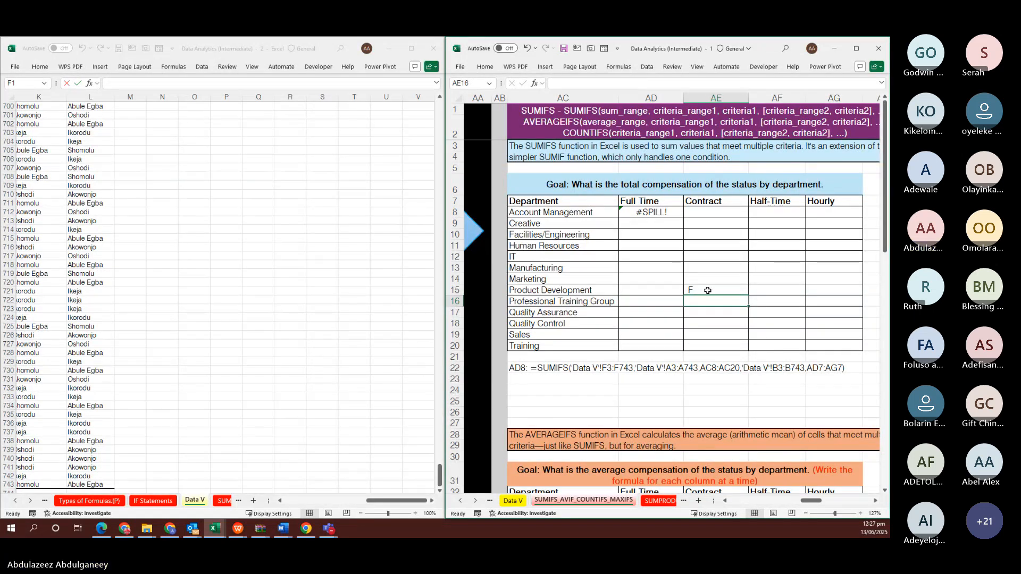
pyautogui.press('Delete')
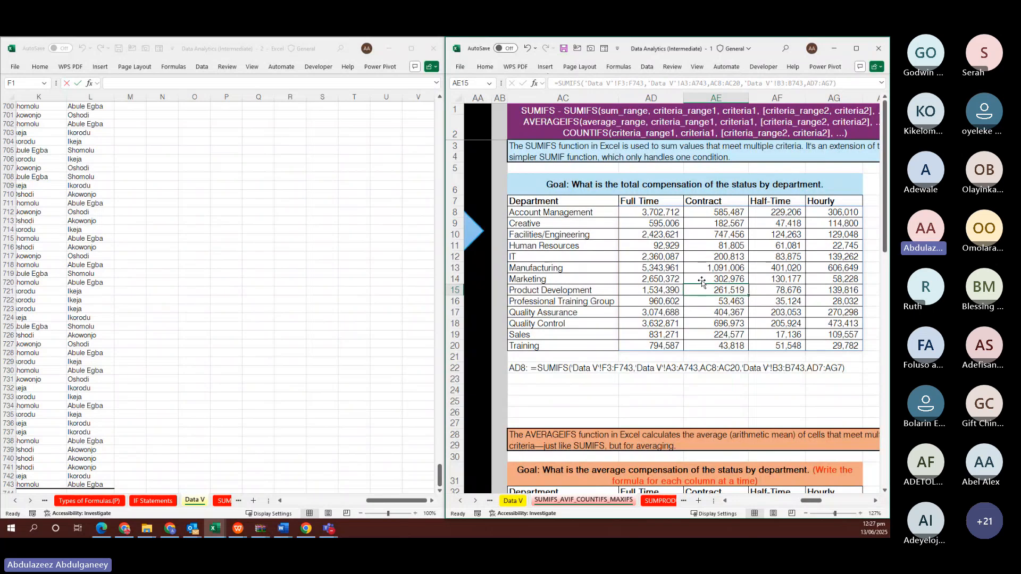
pyautogui.click(665, 211)
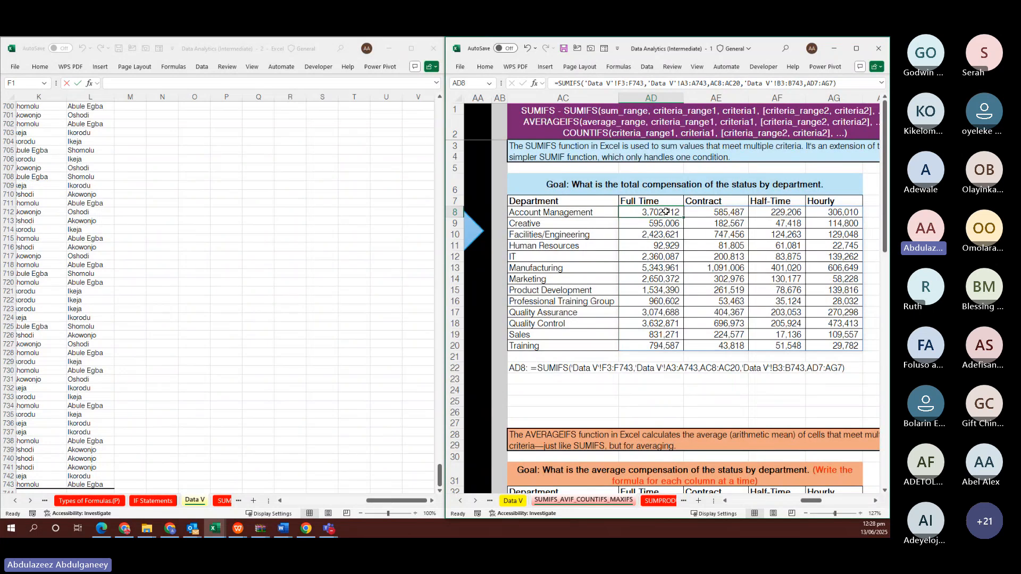
pyautogui.click(717, 213)
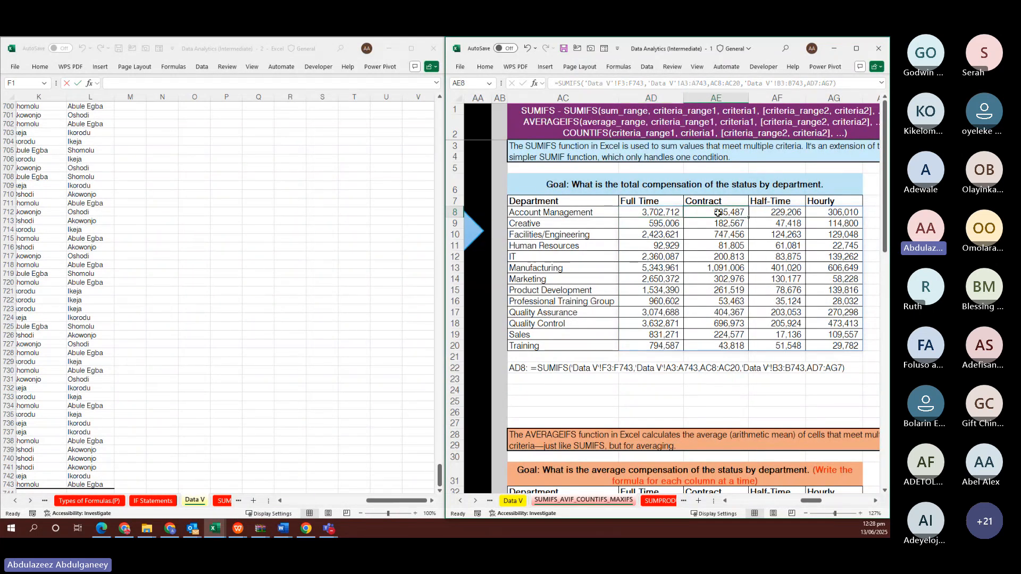
pyautogui.click(775, 215)
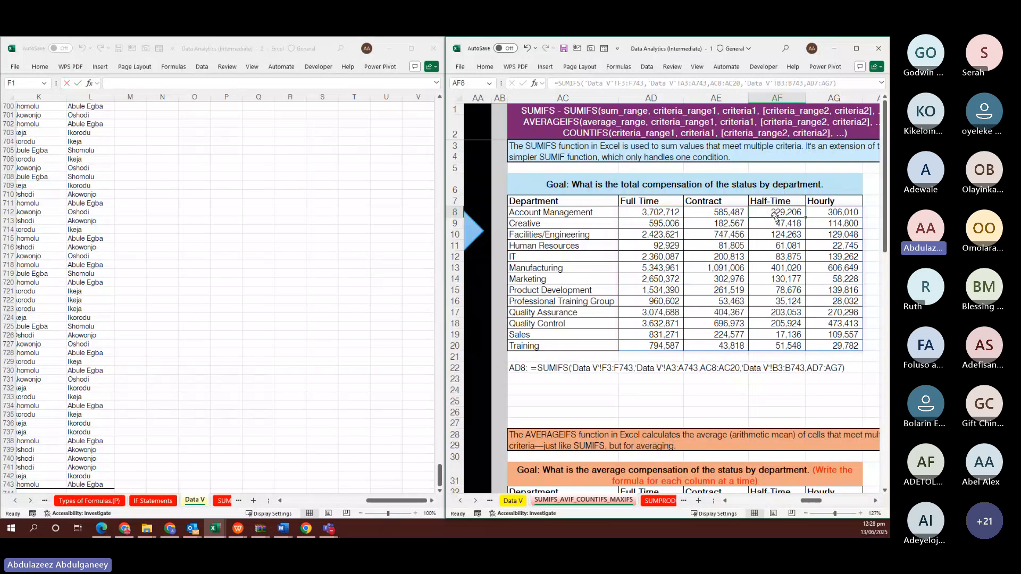
pyautogui.click(769, 227)
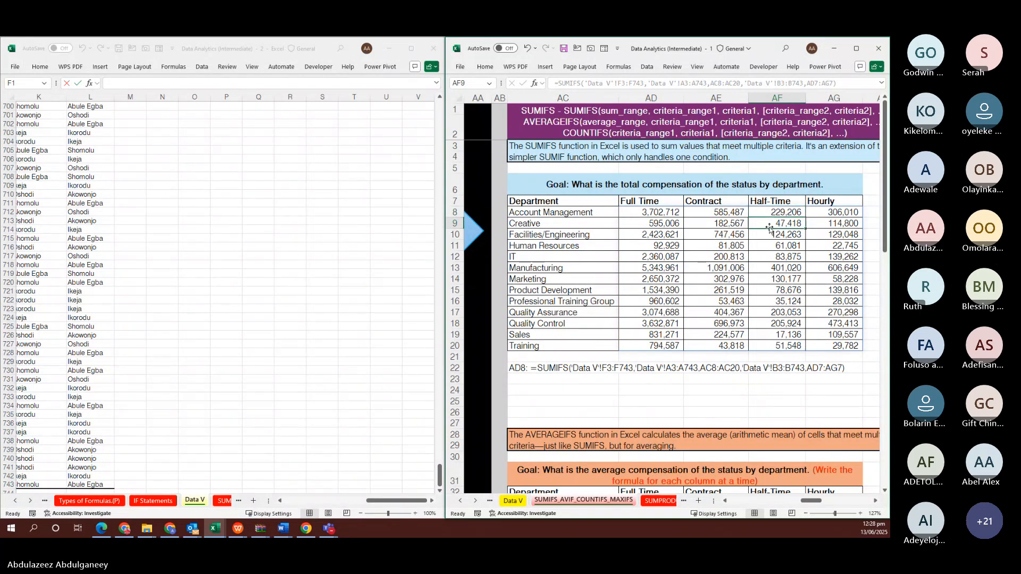
pyautogui.write('KD')
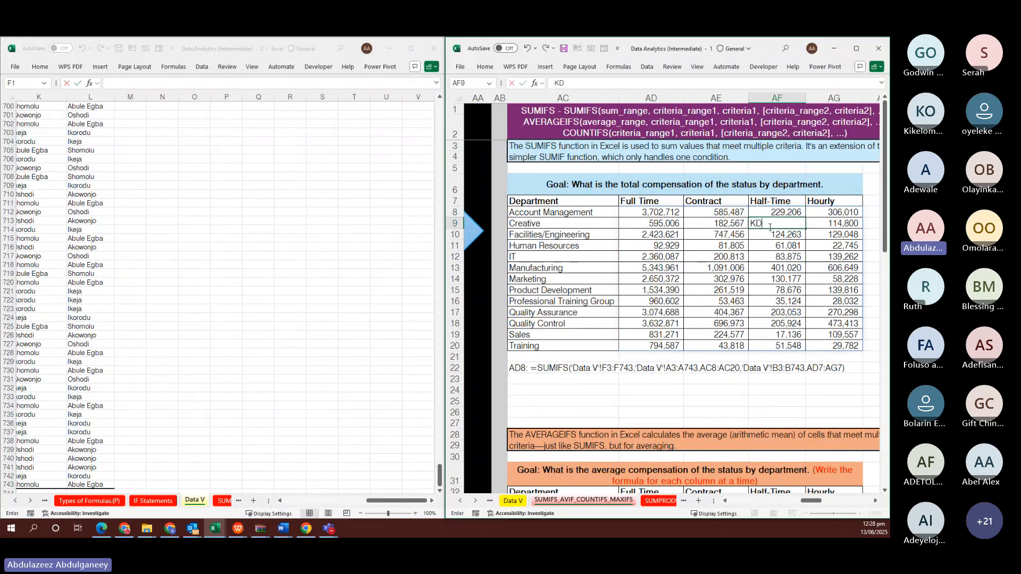
pyautogui.press('Return')
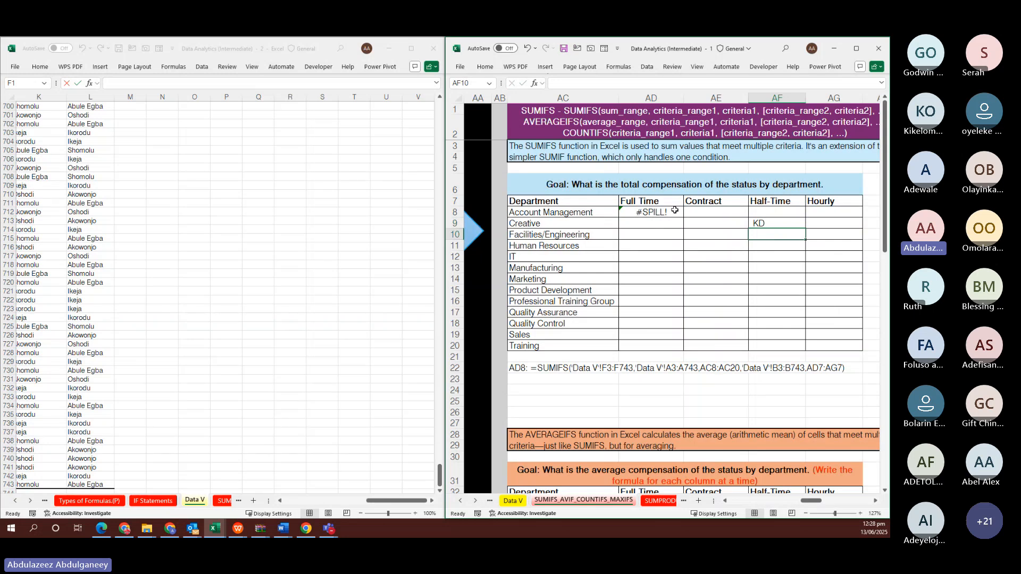
pyautogui.click(774, 221)
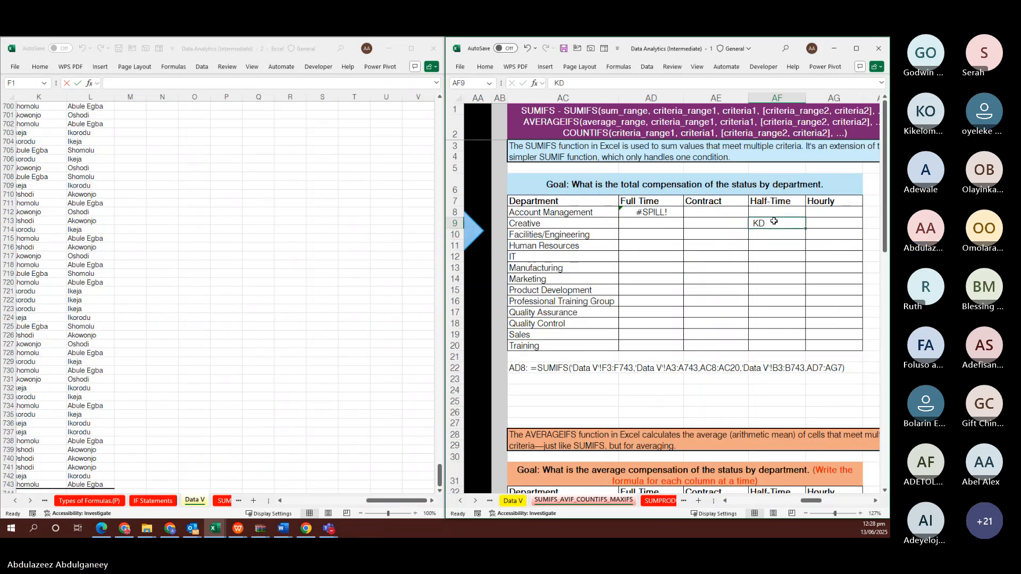
pyautogui.press('Delete')
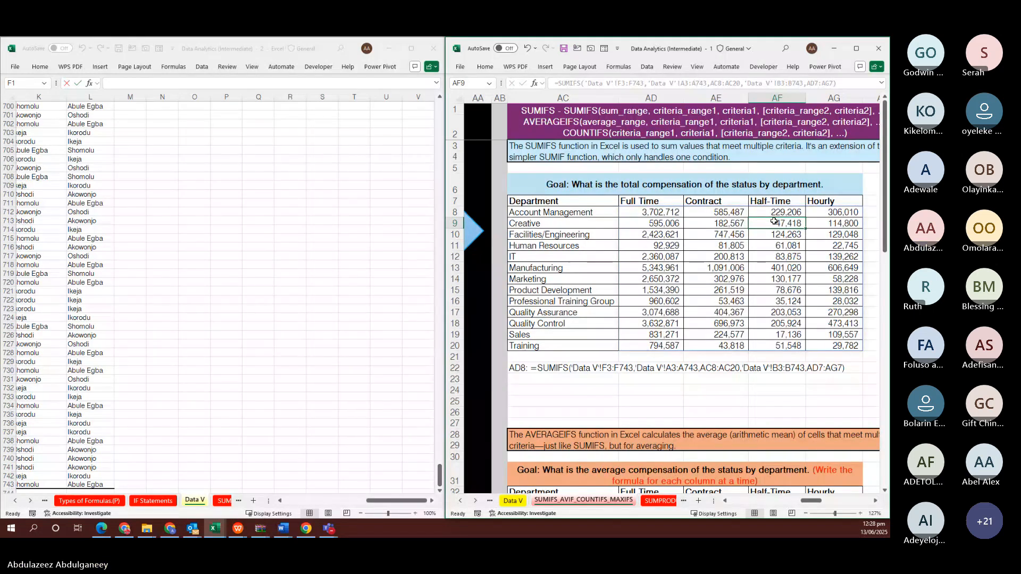
pyautogui.scroll(-3, 761, 361)
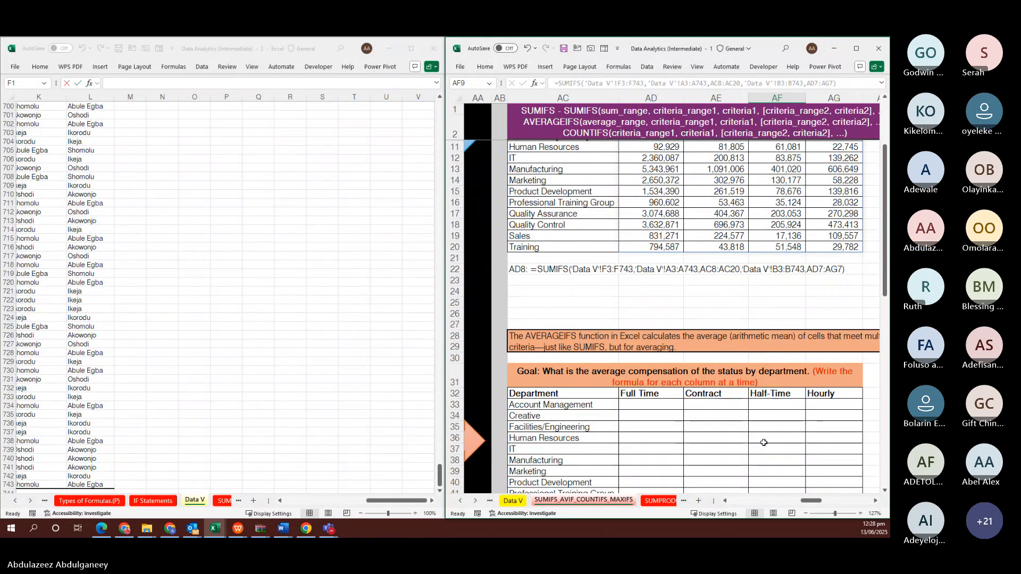
pyautogui.scroll(-2, 763, 443)
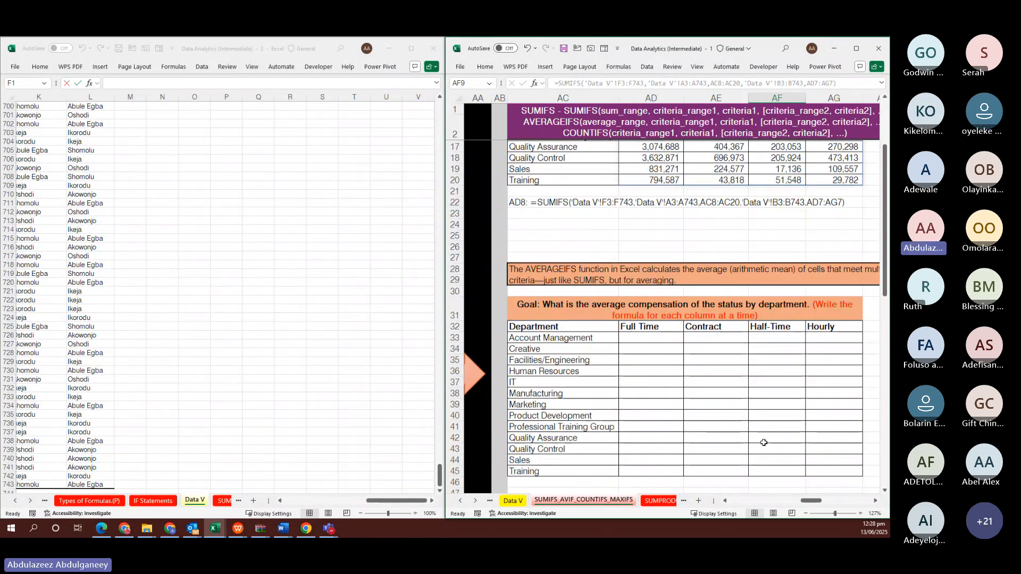
pyautogui.scroll(-12, 749, 313)
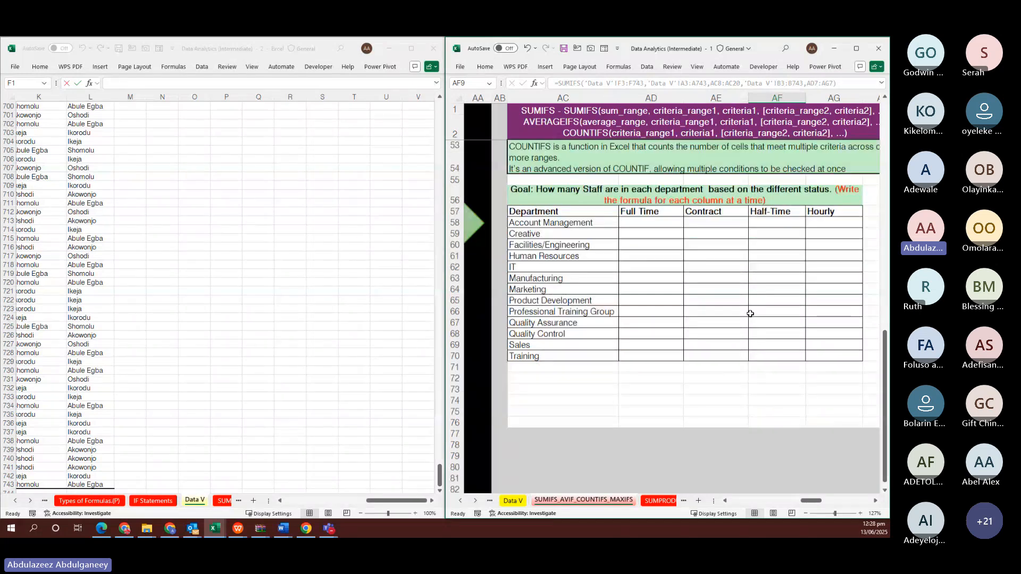
pyautogui.scroll(15, 749, 314)
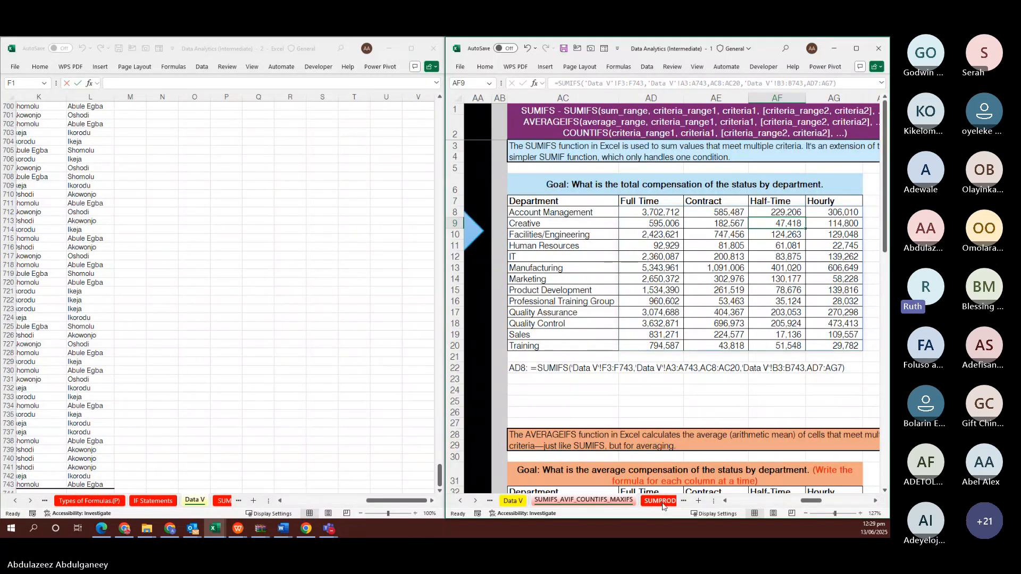
pyautogui.click(657, 210)
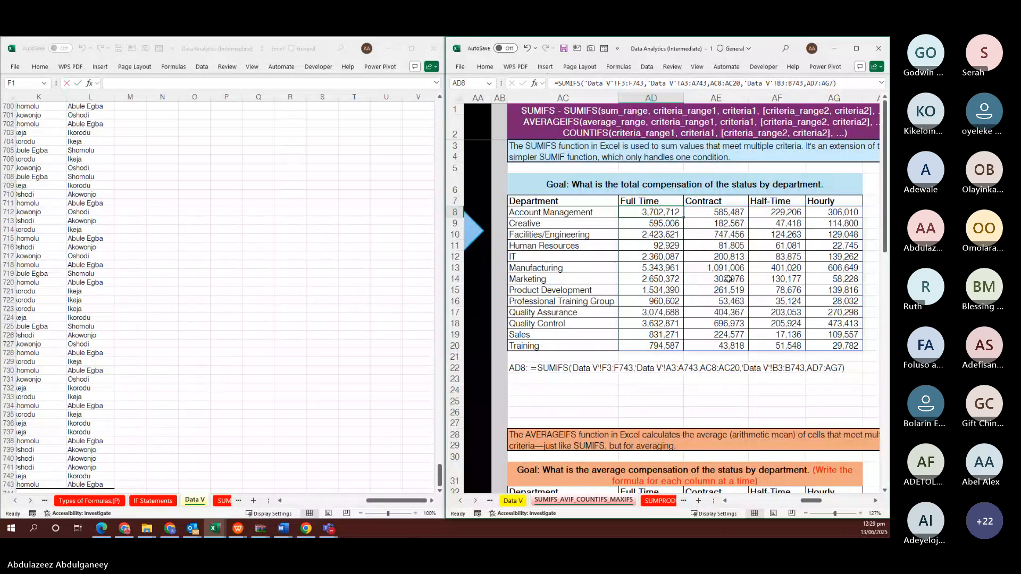
pyautogui.hscroll(2, 728, 279)
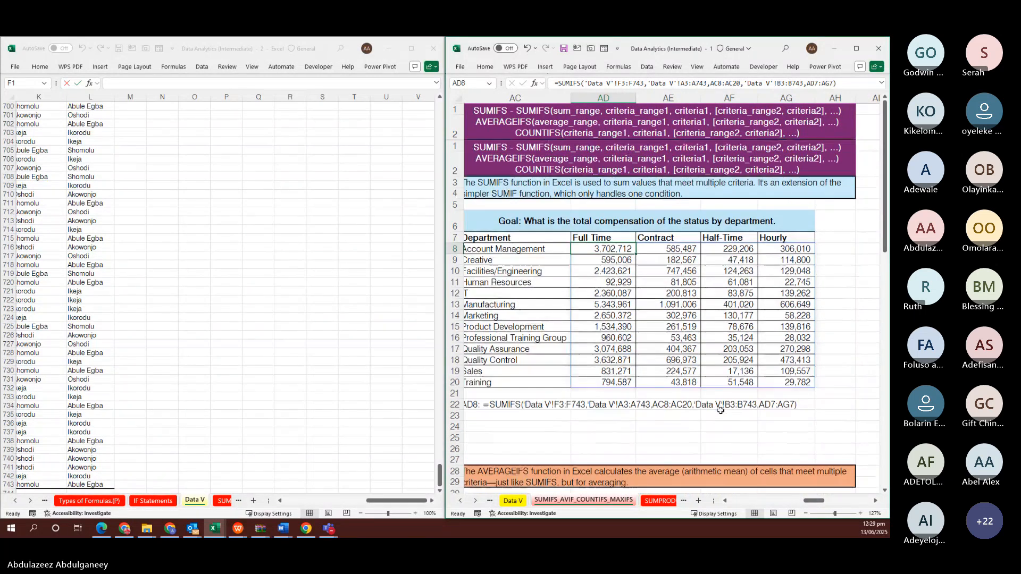
# Return the first window to the top of the Data V staff table at B3
pyautogui.click(654, 502)
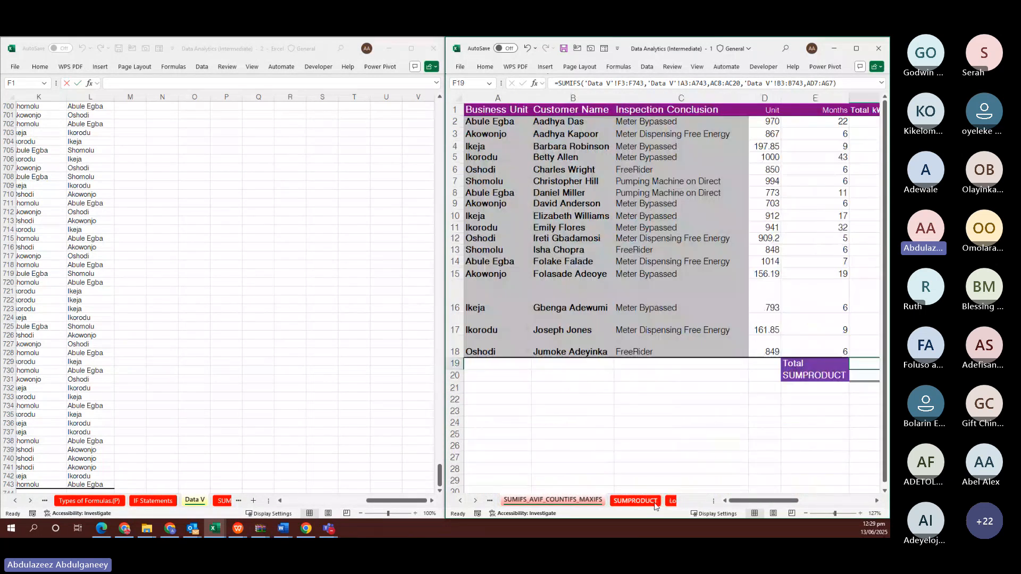
pyautogui.click(670, 501)
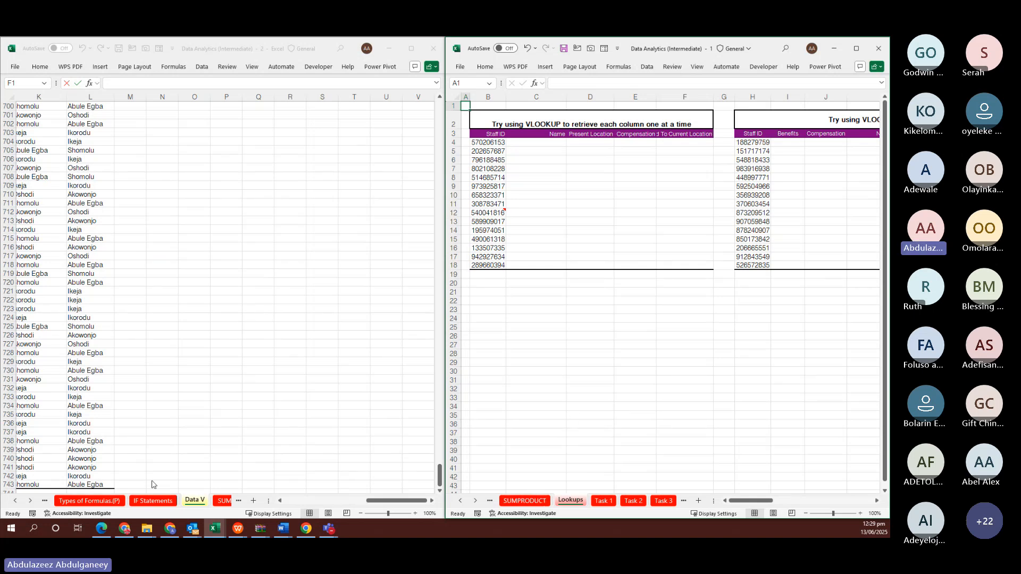
pyautogui.click(76, 499)
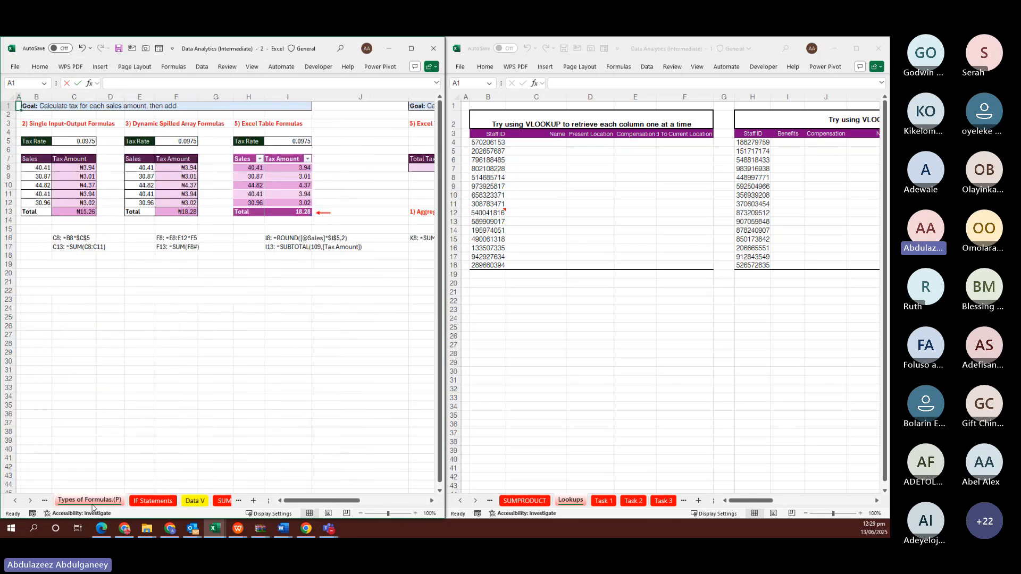
pyautogui.click(195, 500)
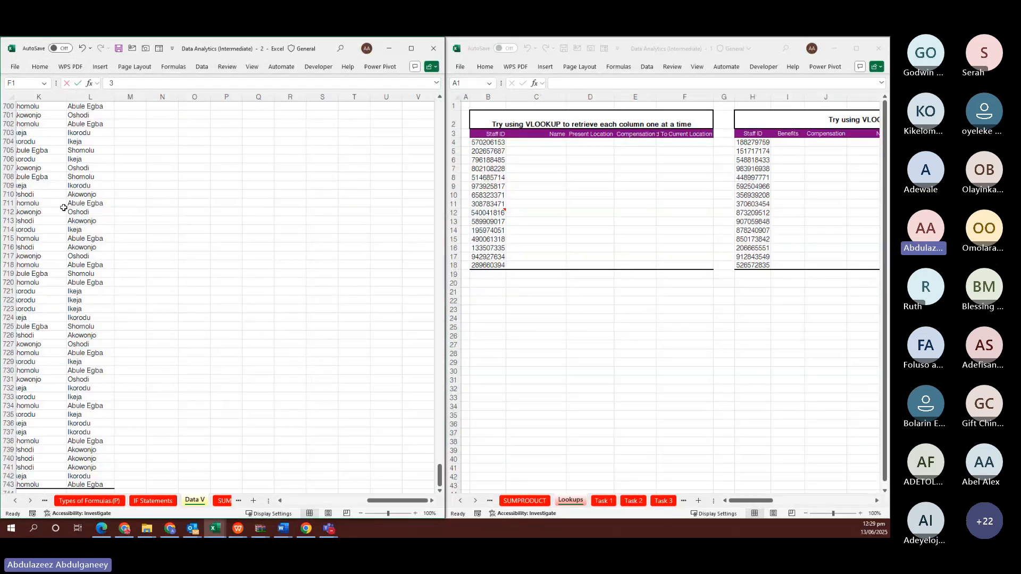
pyautogui.click(63, 207)
pyautogui.hotkey('ctrl', 'Up')
pyautogui.hotkey('ctrl', 'Left')
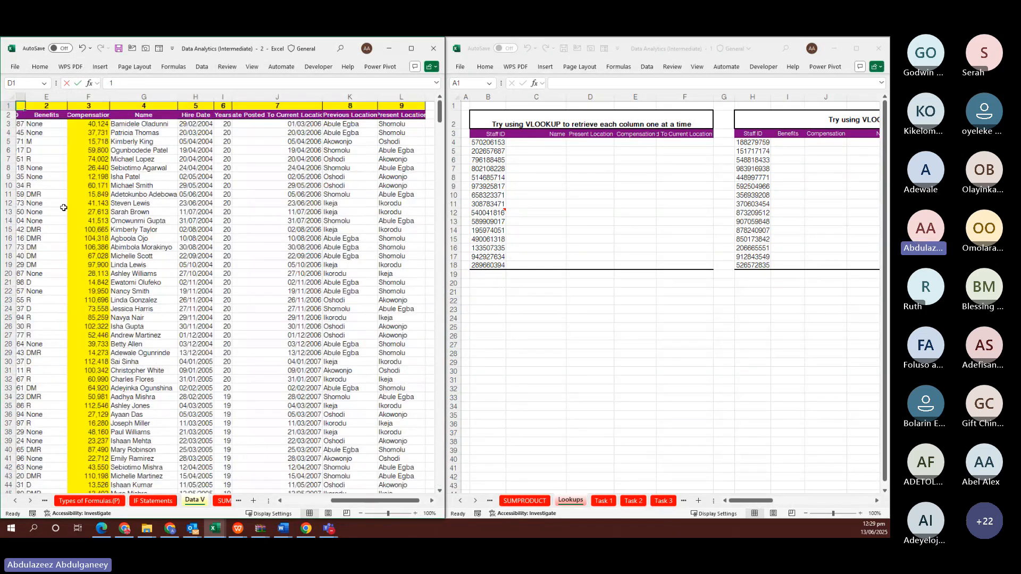
pyautogui.press('Left')
pyautogui.press('Left')
pyautogui.press('Down')
pyautogui.press('Down')
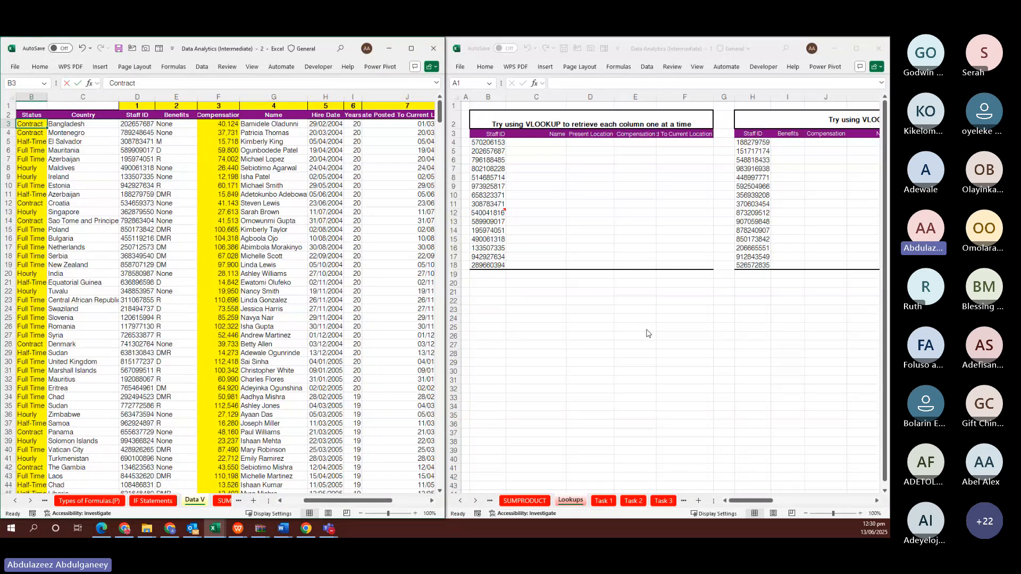
# Scroll the Lookups window right and select empty cell AS17 in column AS
pyautogui.hscroll(3, 648, 334)
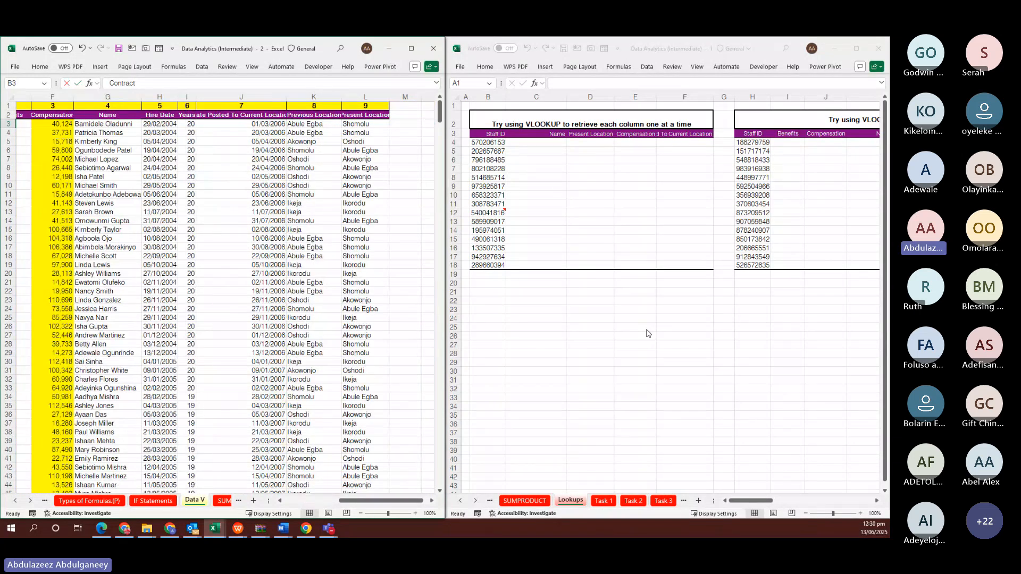
pyautogui.click(646, 329)
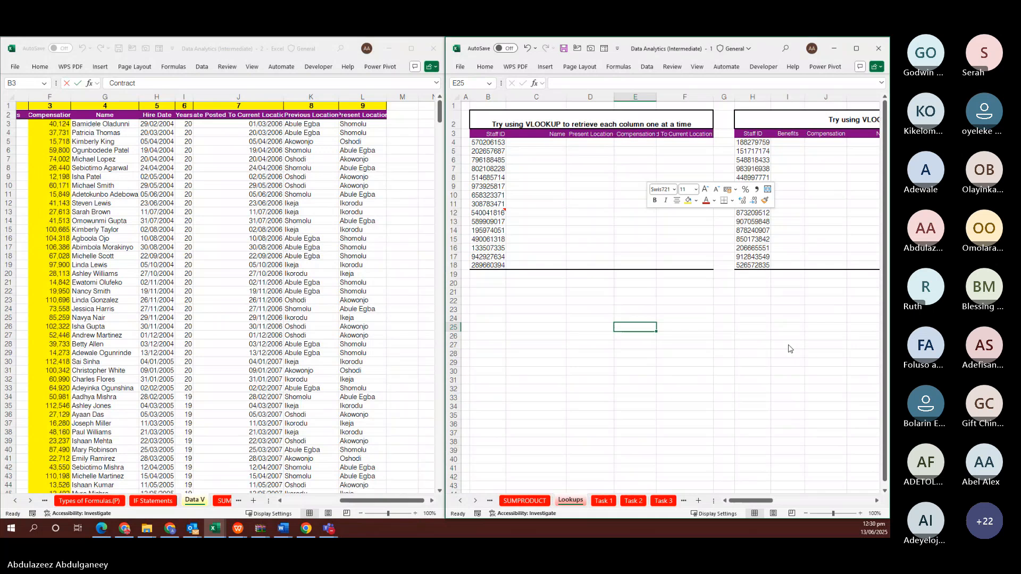
pyautogui.hscroll(3, 790, 349)
pyautogui.hscroll(10, 788, 344)
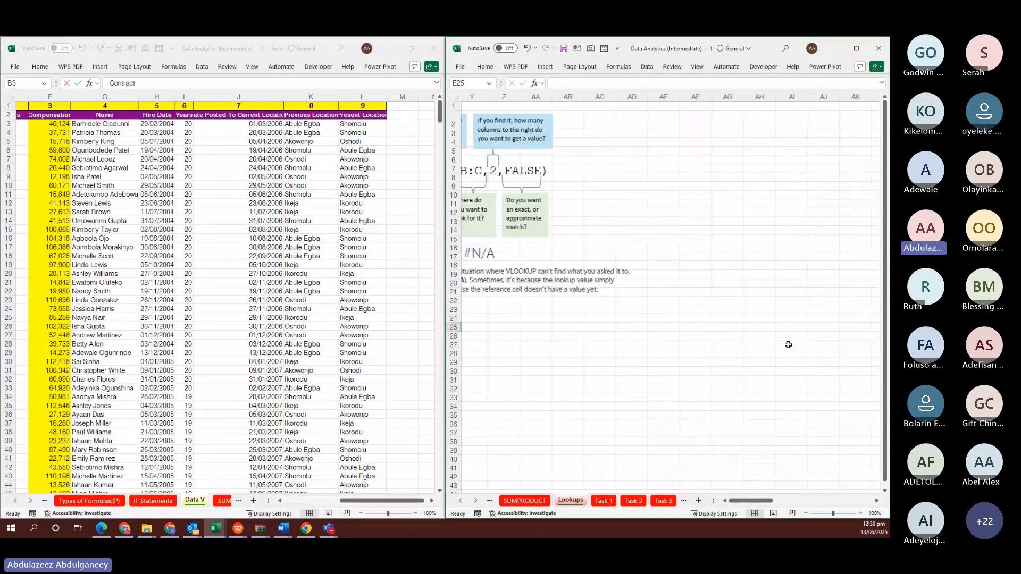
pyautogui.click(767, 258)
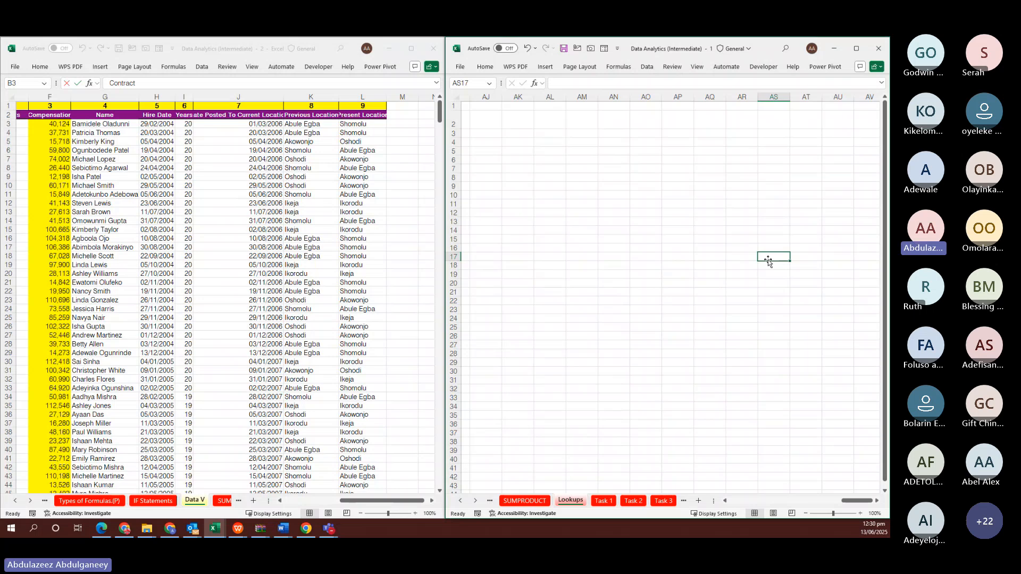
pyautogui.write('L')
pyautogui.press('BackSpace')
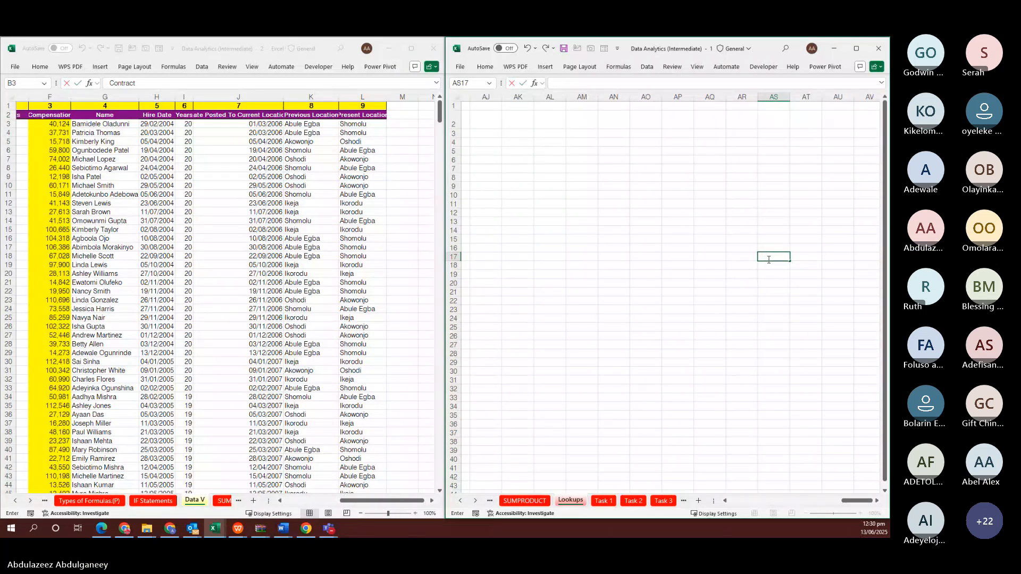
# Write the LOOKUP lookup_value,array syntax as plain text in AS17
pyautogui.write('=LOO')
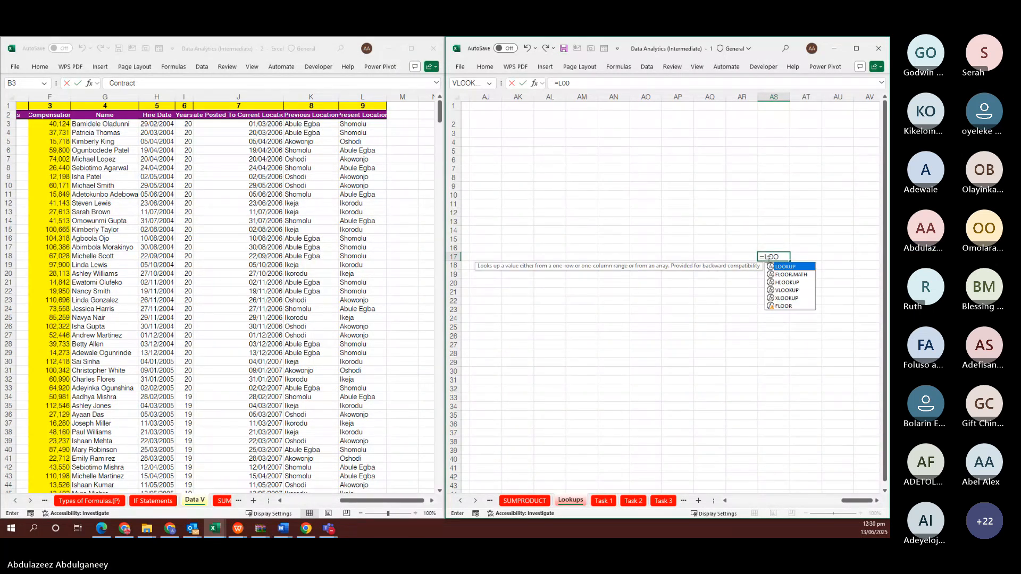
pyautogui.press('Tab')
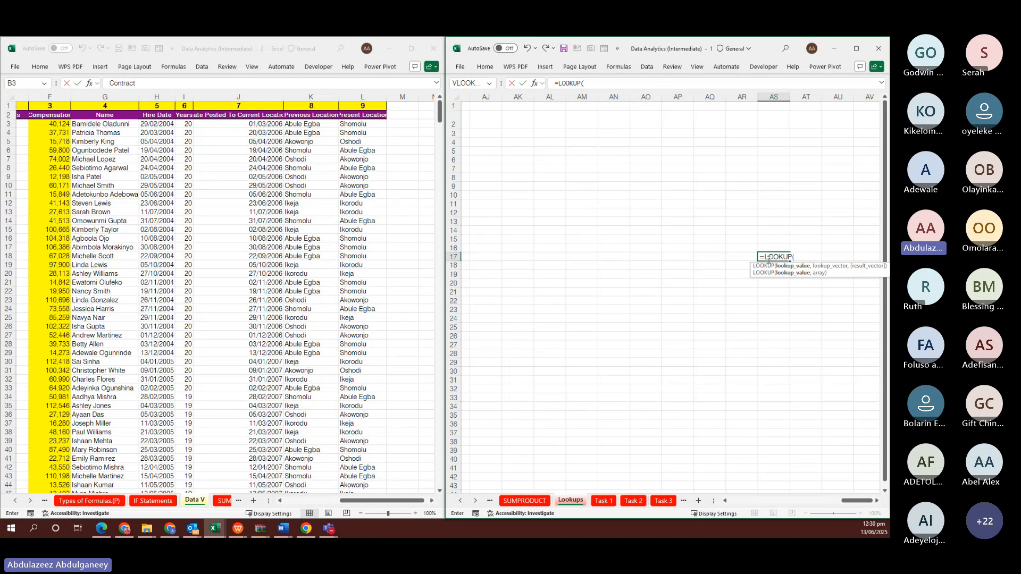
pyautogui.hotkey('ctrl', 'a')
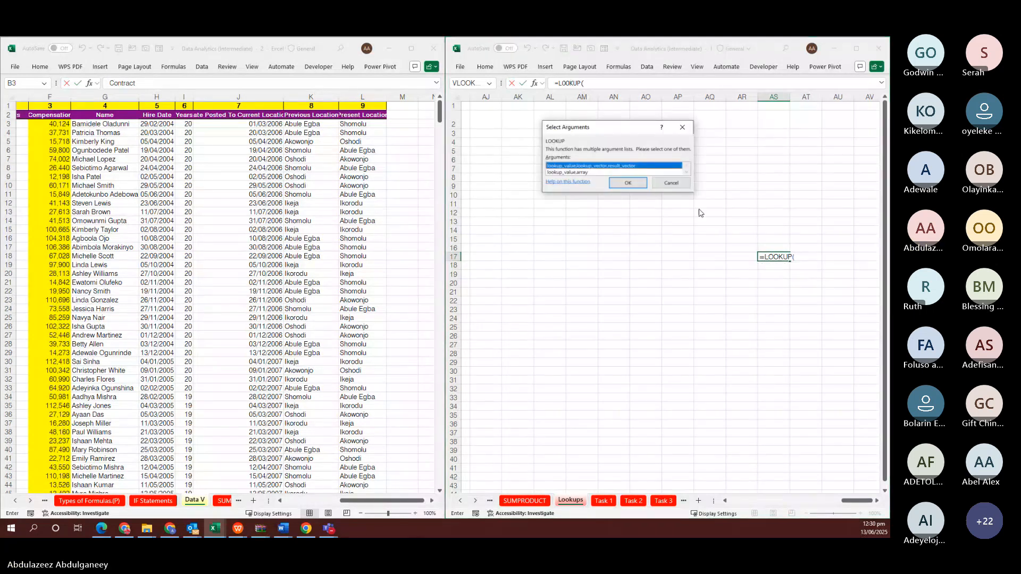
pyautogui.click(574, 173)
pyautogui.click(627, 182)
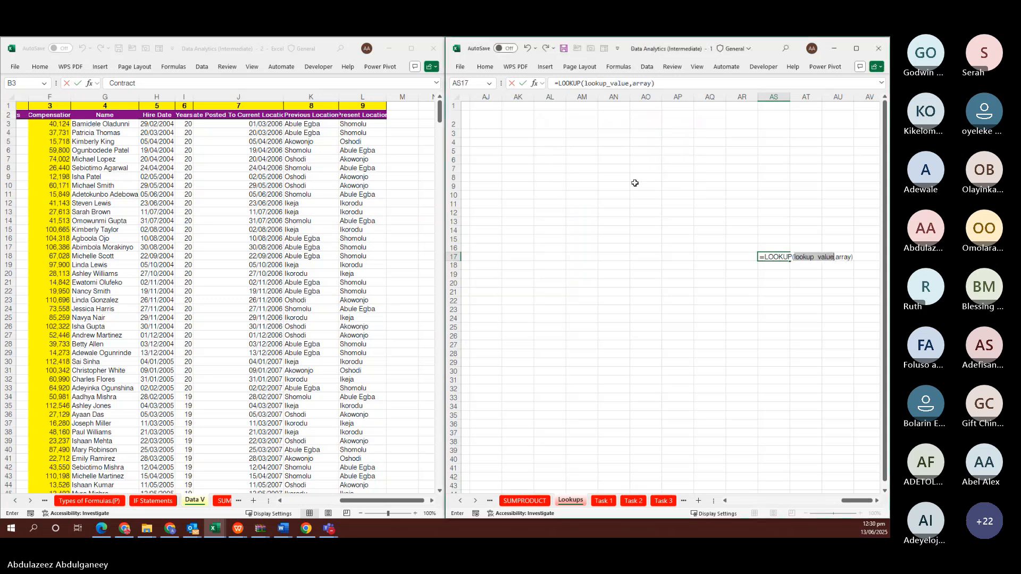
pyautogui.click(762, 257)
pyautogui.press('BackSpace')
pyautogui.hotkey('ctrl', 'Return')
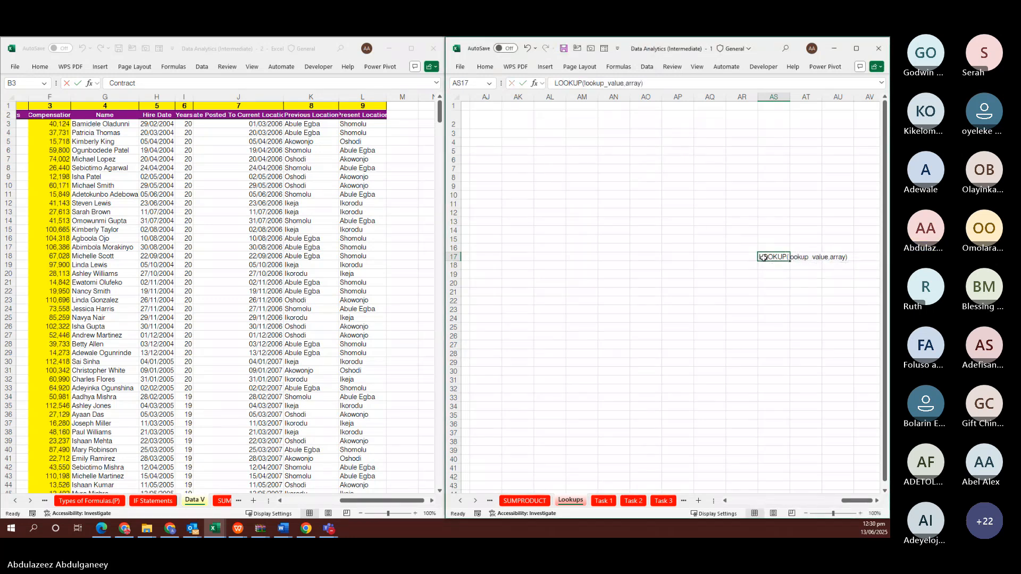
# Write the full VLOOKUP argument syntax as plain text in AS18
pyautogui.click(769, 264)
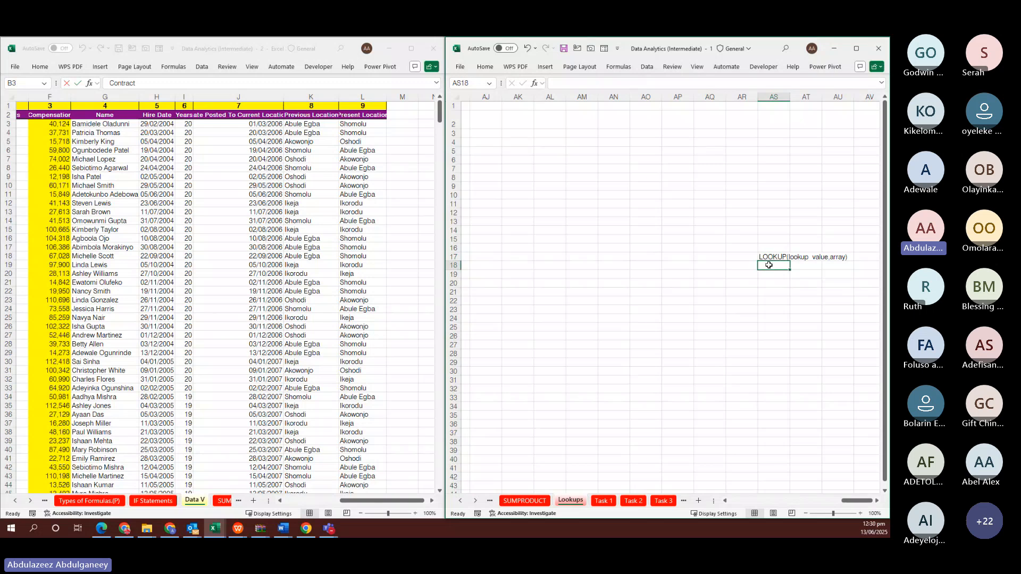
pyautogui.write('V')
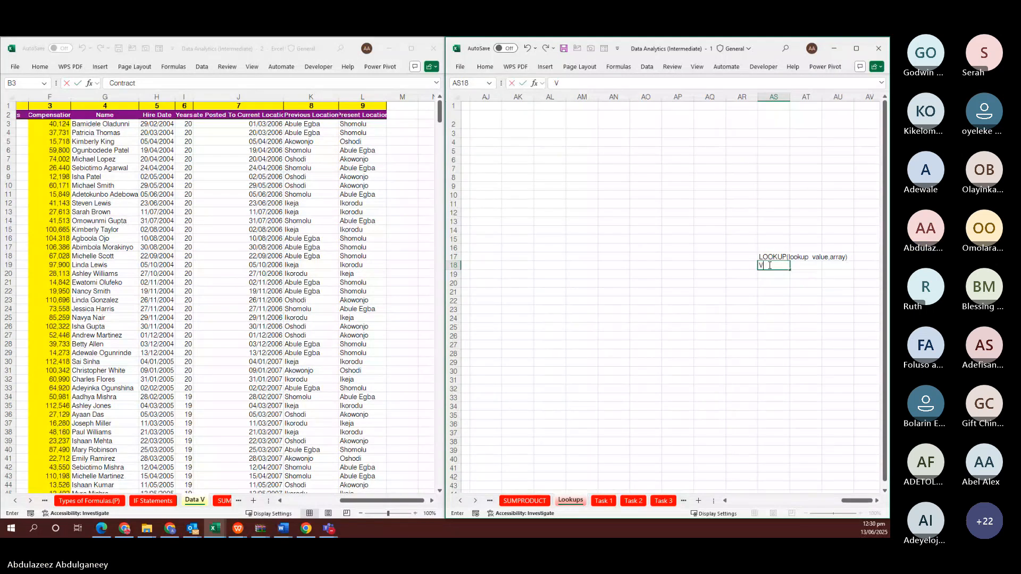
pyautogui.press('BackSpace')
pyautogui.write('=VL')
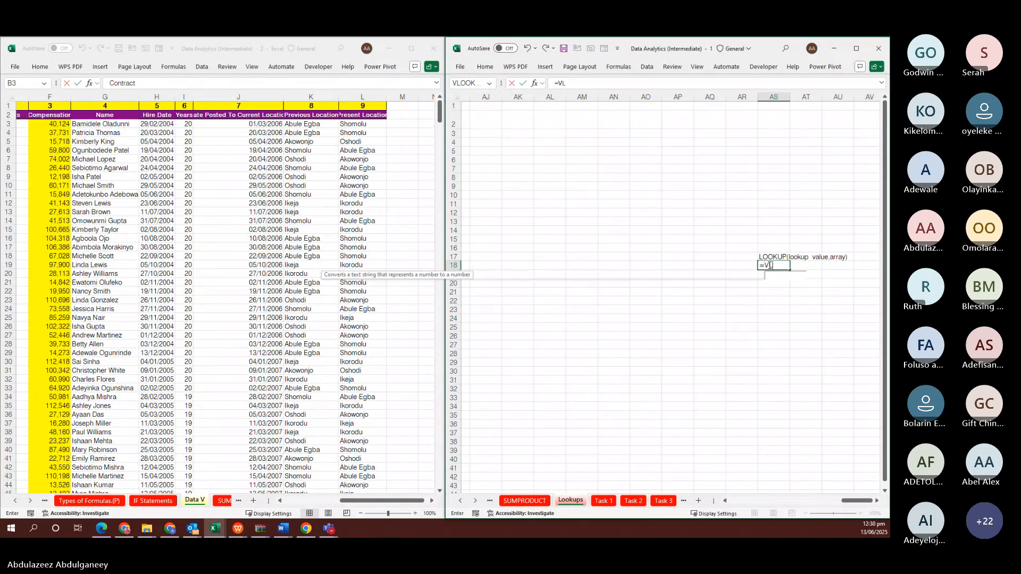
pyautogui.press('Tab')
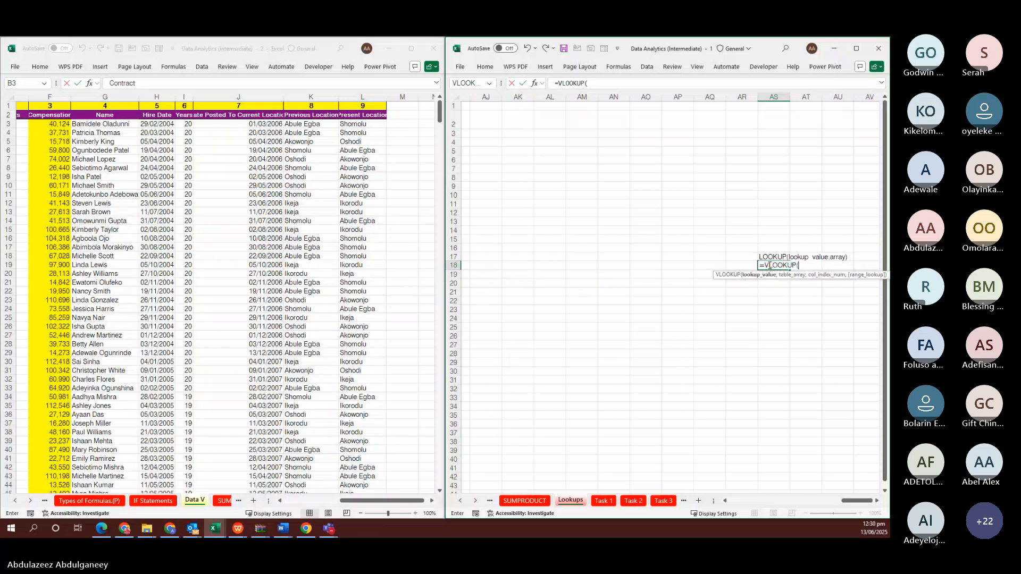
pyautogui.hotkey('ctrl', 'shift', 'a')
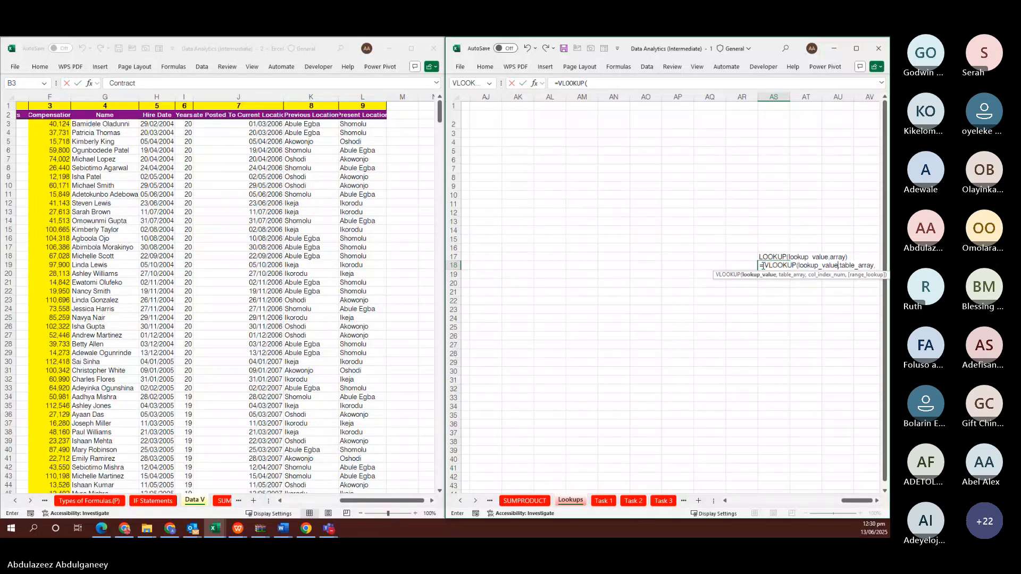
pyautogui.click(766, 265)
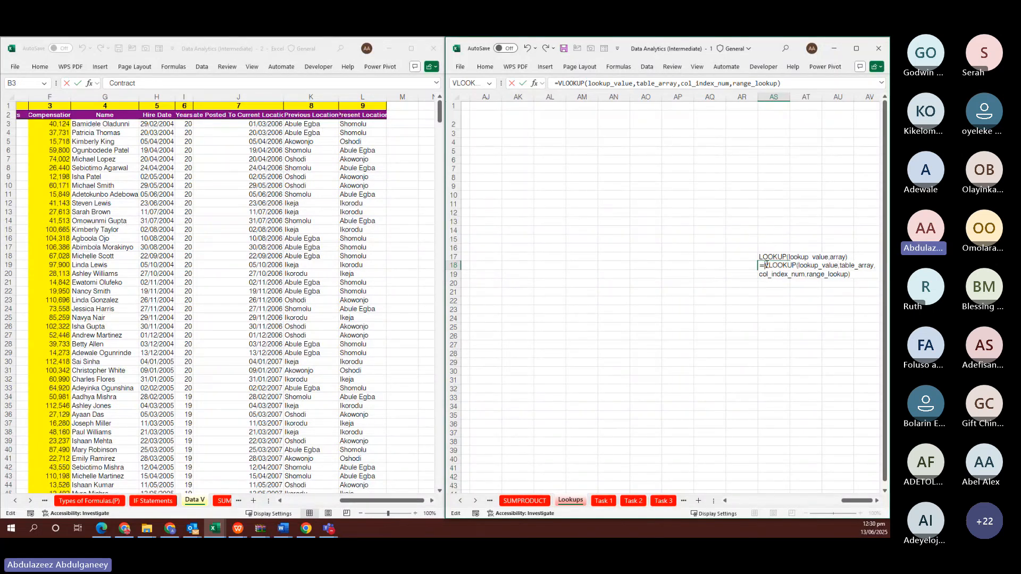
pyautogui.press('BackSpace')
pyautogui.press('Return')
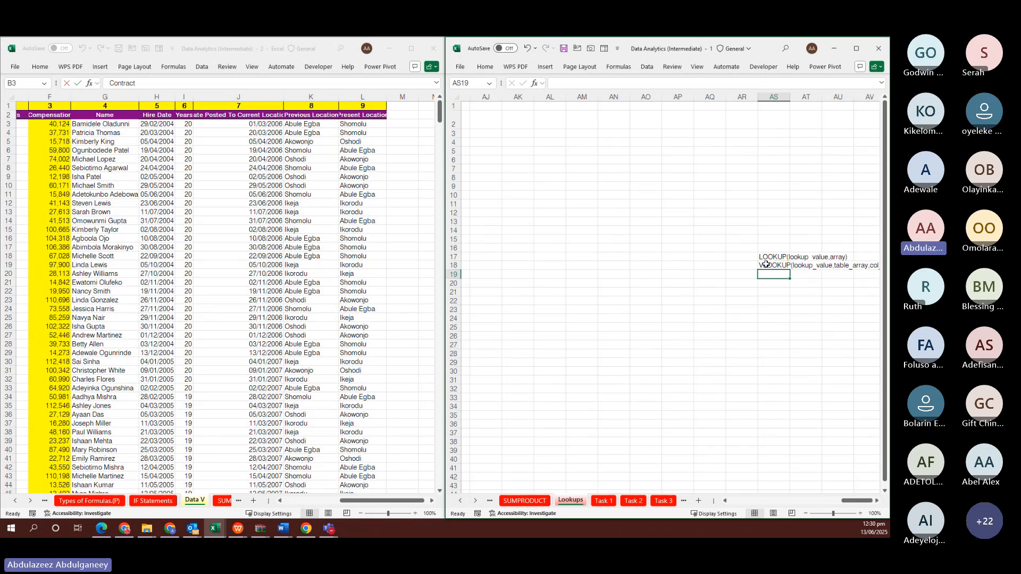
# Enter the full HLOOKUP argument syntax in AS19, stripping the leading = so it stays text
pyautogui.write('=H')
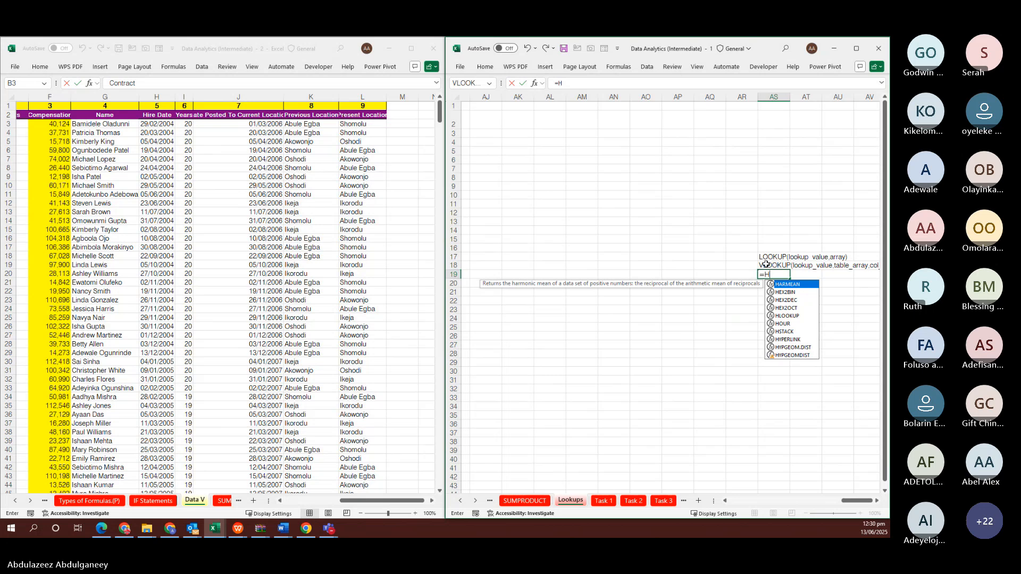
pyautogui.write('L')
pyautogui.press('Tab')
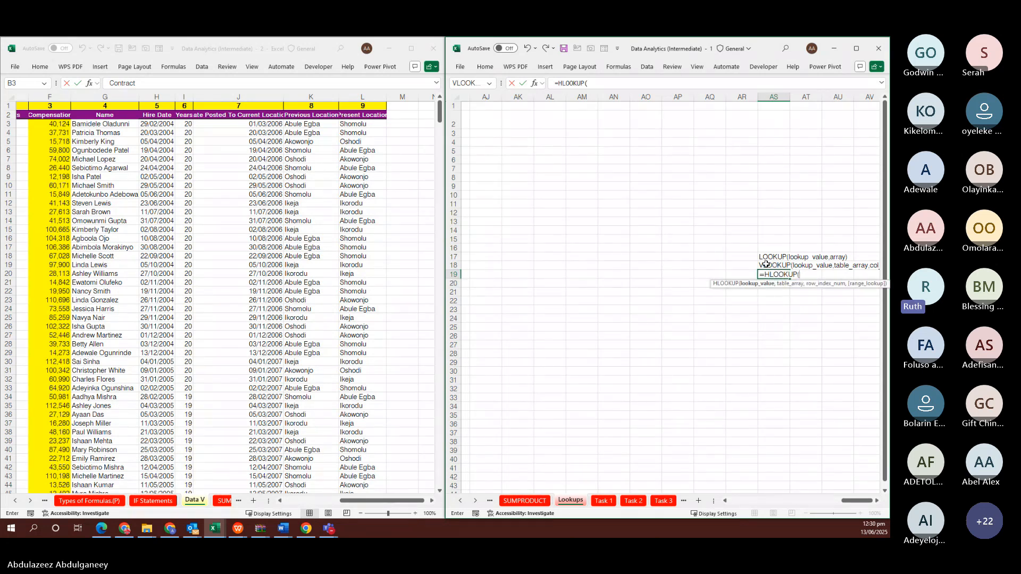
pyautogui.hotkey('ctrl', 'shift', 'a')
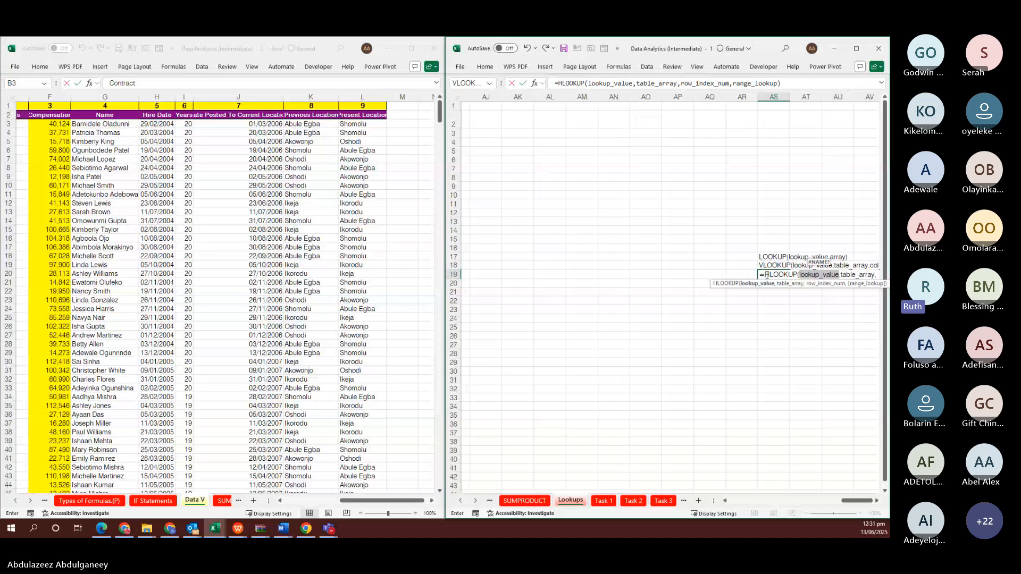
pyautogui.click(766, 274)
pyautogui.press('BackSpace')
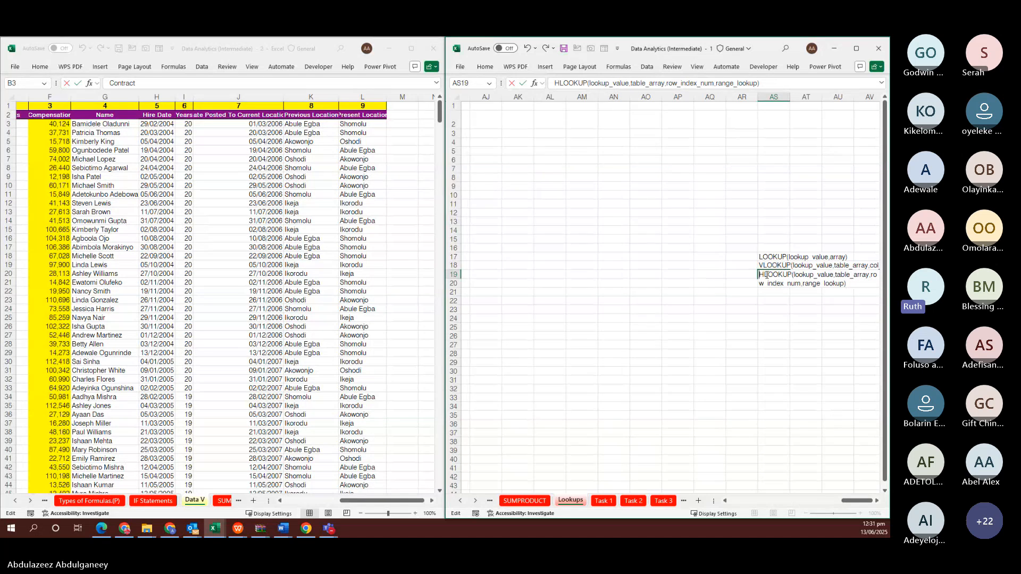
pyautogui.hotkey('ctrl', 'Return')
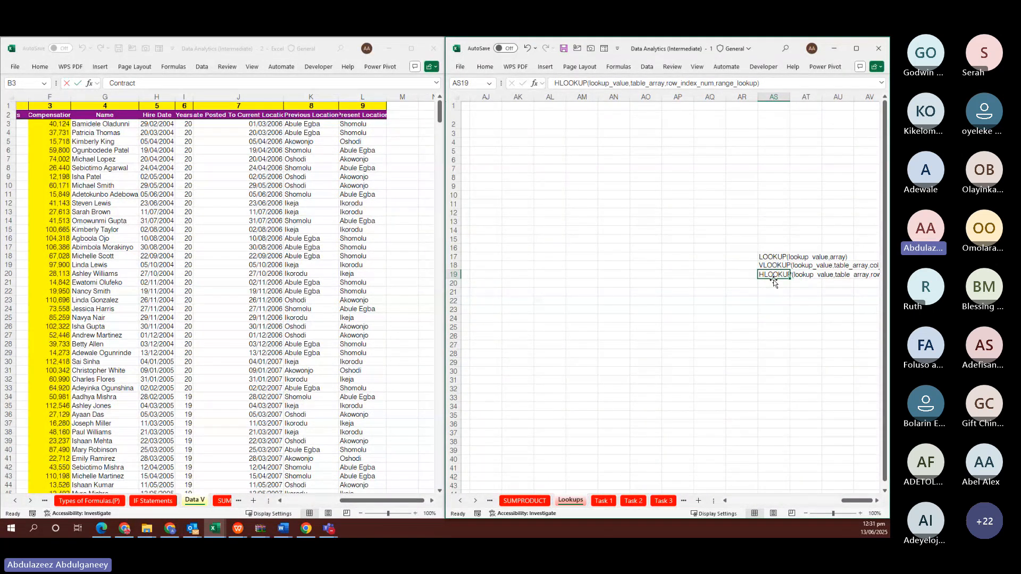
pyautogui.click(769, 215)
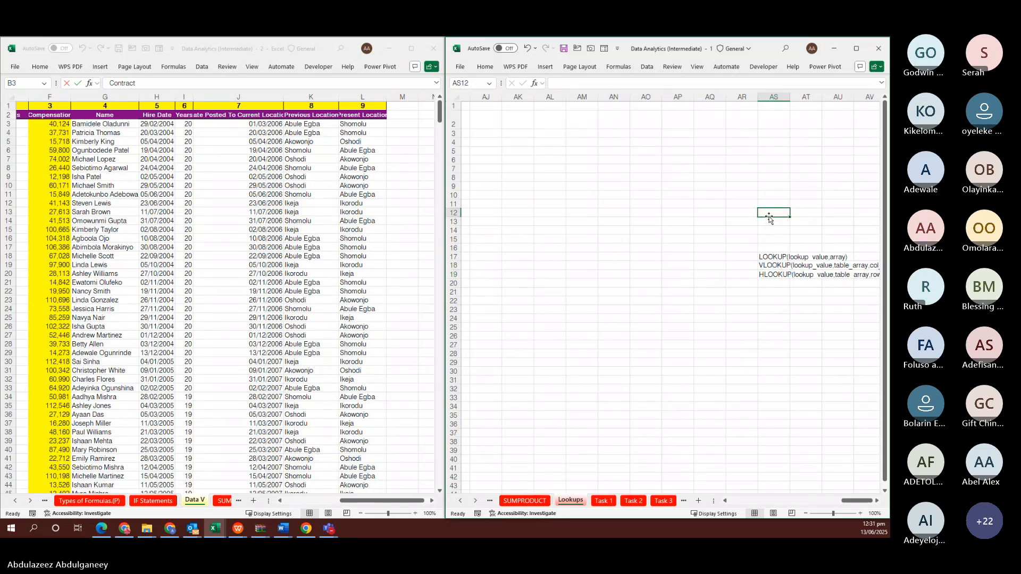
# Enter the full XLOOKUP argument syntax in AS12 and remove its leading = to keep it as text
pyautogui.write('=')
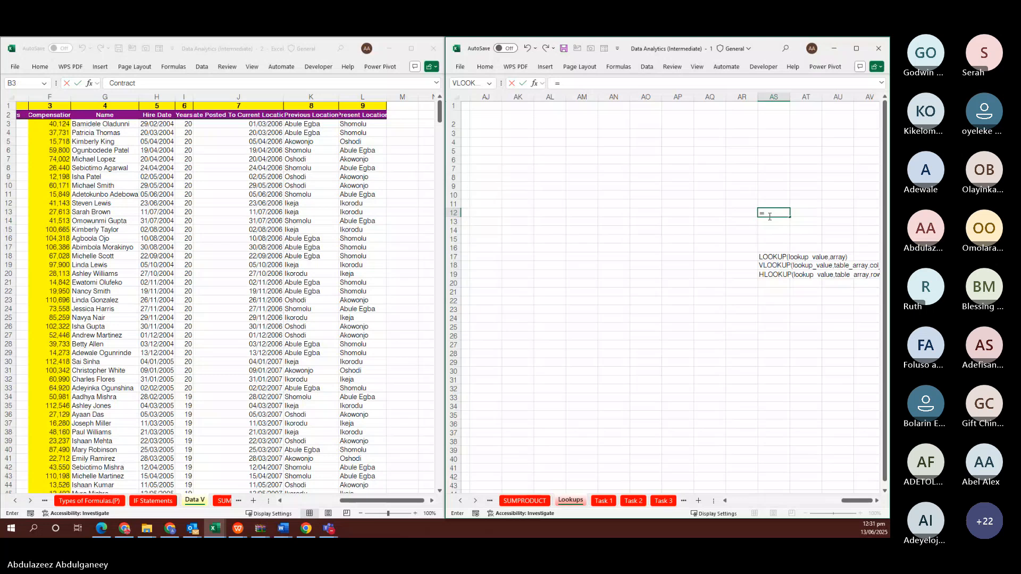
pyautogui.write('XL')
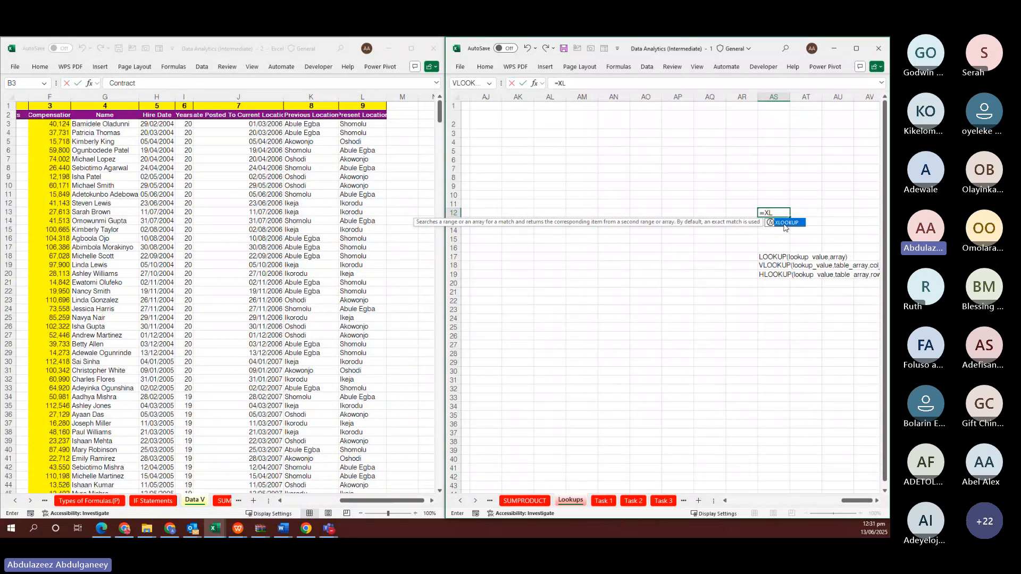
pyautogui.doubleClick(784, 226)
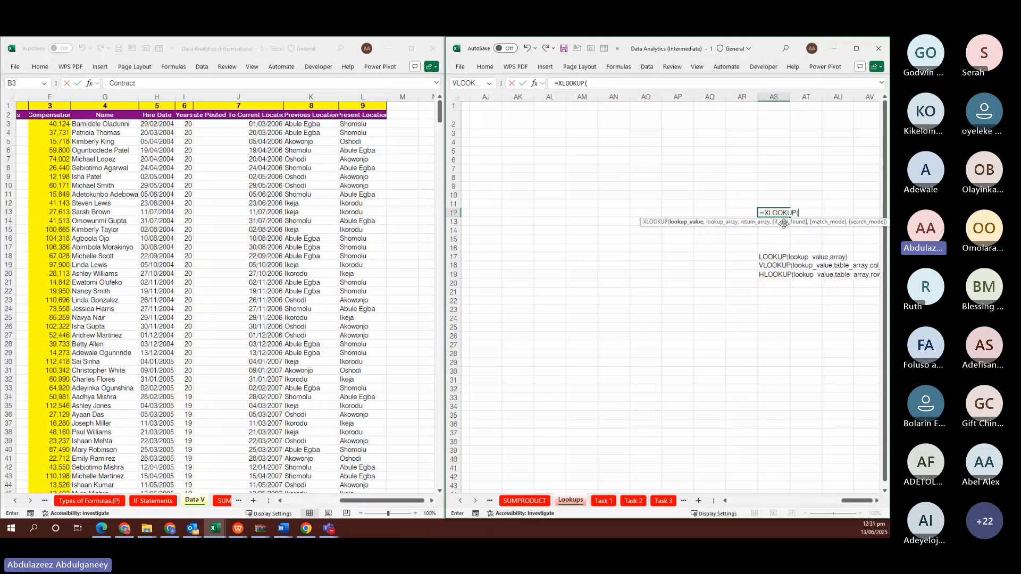
pyautogui.hotkey('ctrl', 'shift', 'a')
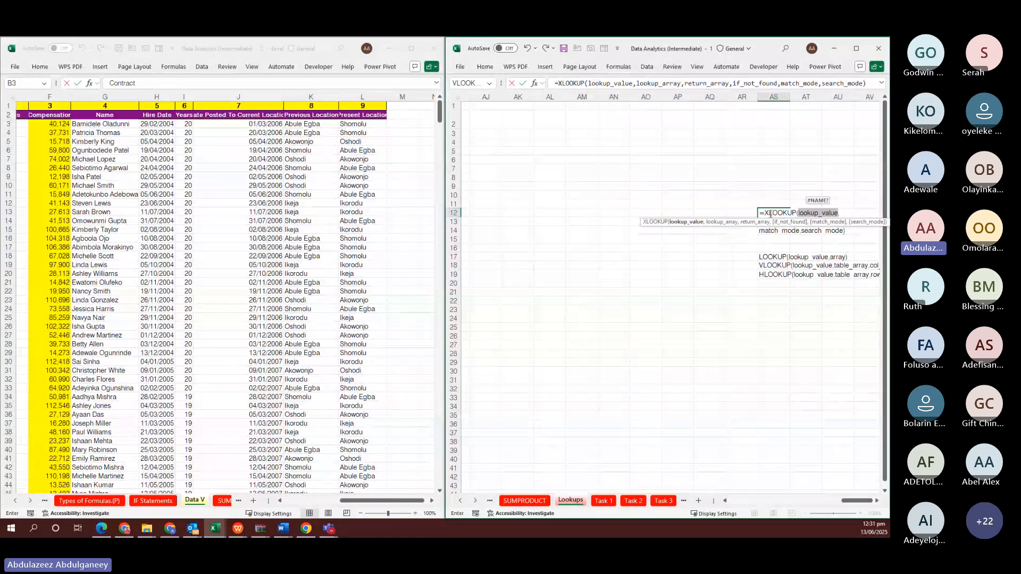
pyautogui.click(766, 213)
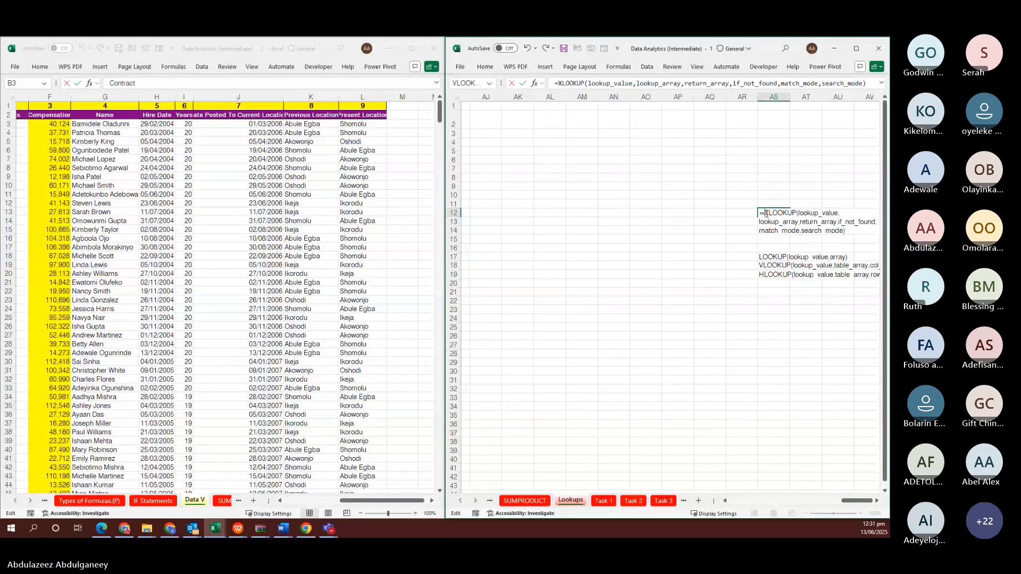
pyautogui.press('BackSpace')
pyautogui.click(755, 248)
pyautogui.hscroll(2, 755, 250)
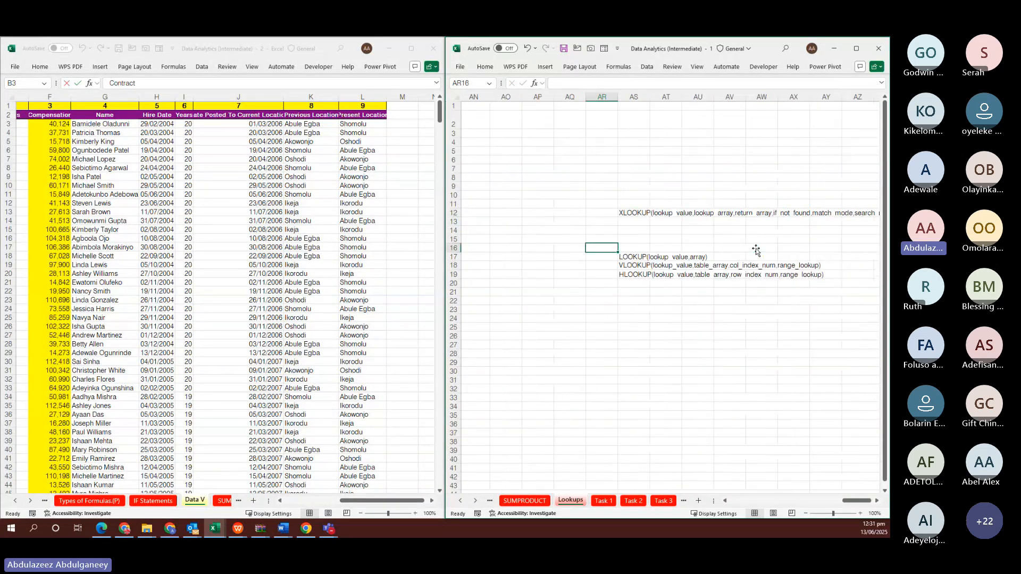
pyautogui.hscroll(2, 756, 249)
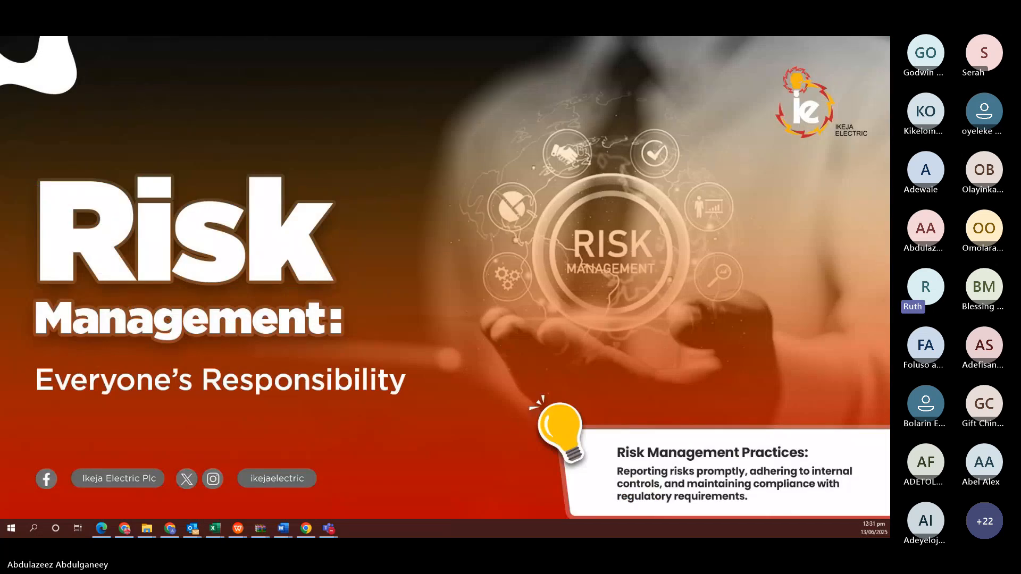
pyautogui.hotkey('alt', 'Tab')
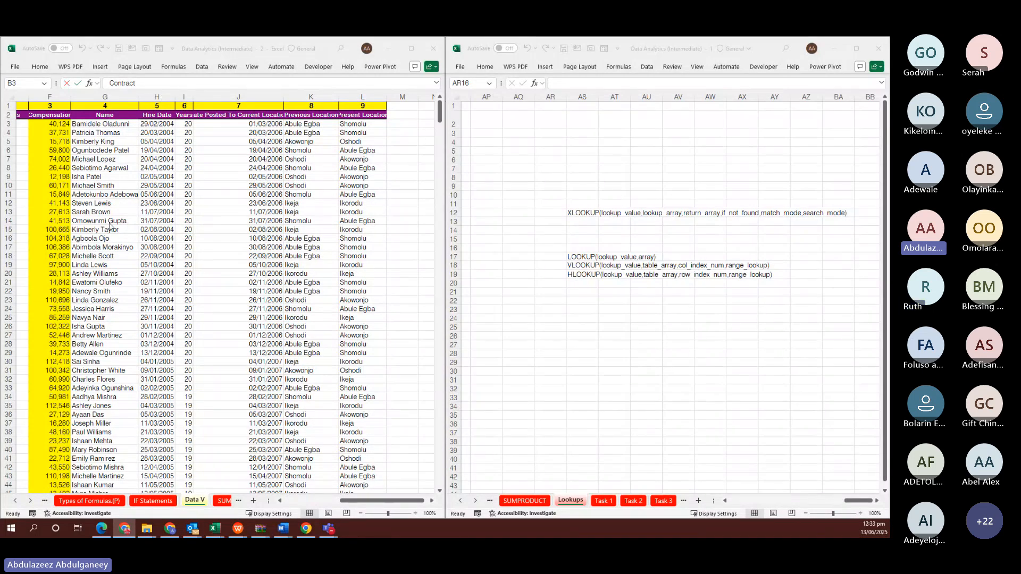
# Scroll Data V back to column A and point out the Status, Country, Benefits and Compensation columns
pyautogui.hscroll(-1, 110, 225)
pyautogui.hscroll(-1, 111, 226)
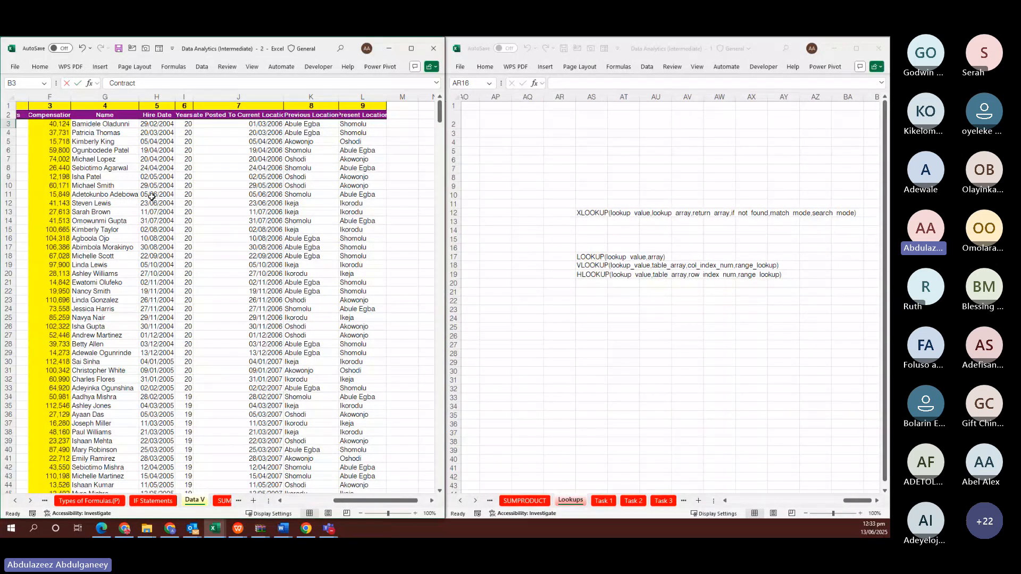
pyautogui.hscroll(-5, 149, 197)
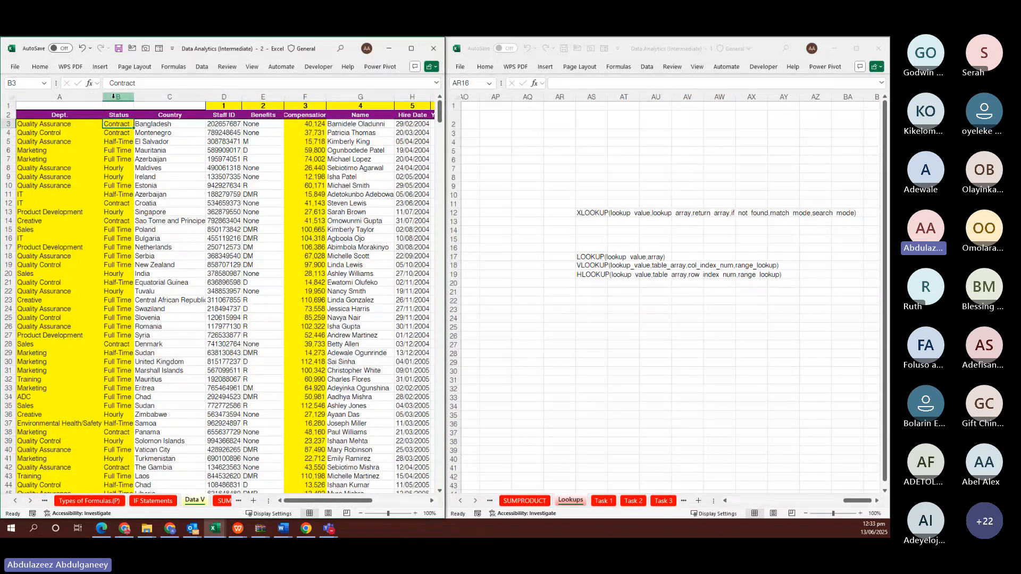
pyautogui.moveTo(113, 96); pyautogui.dragTo(167, 98)
pyautogui.click(189, 97)
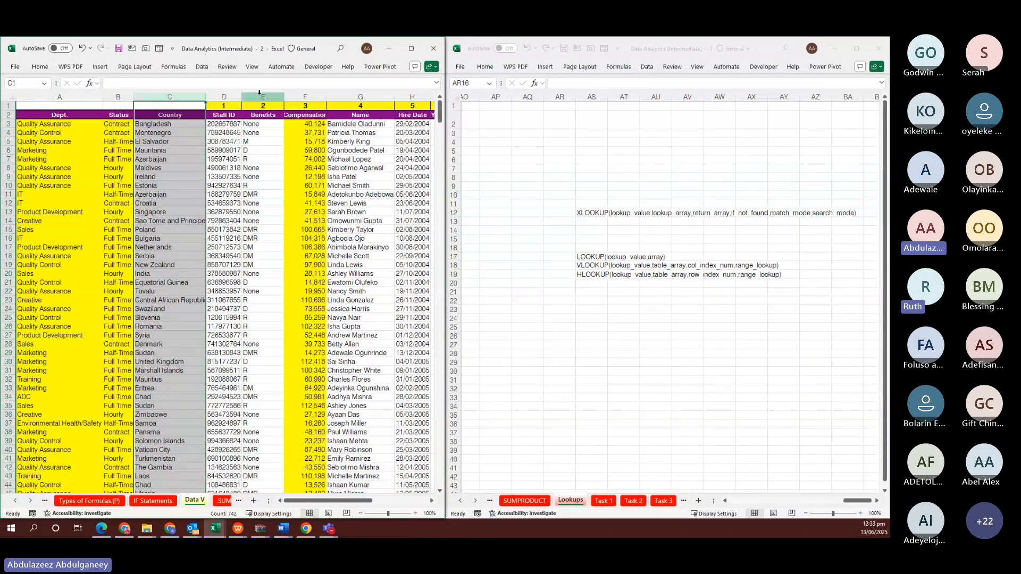
pyautogui.click(259, 96)
pyautogui.click(311, 96)
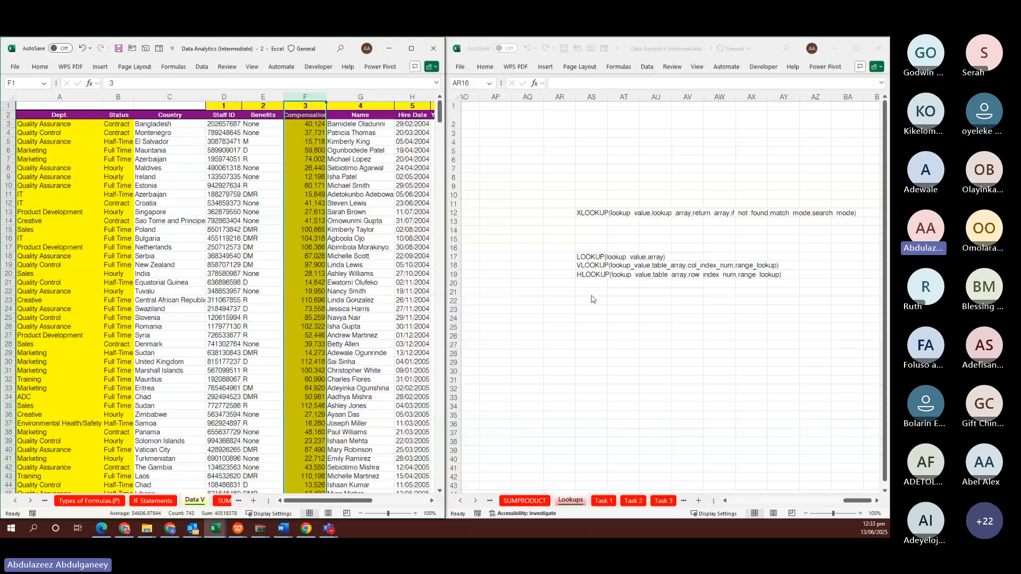
pyautogui.click(589, 212)
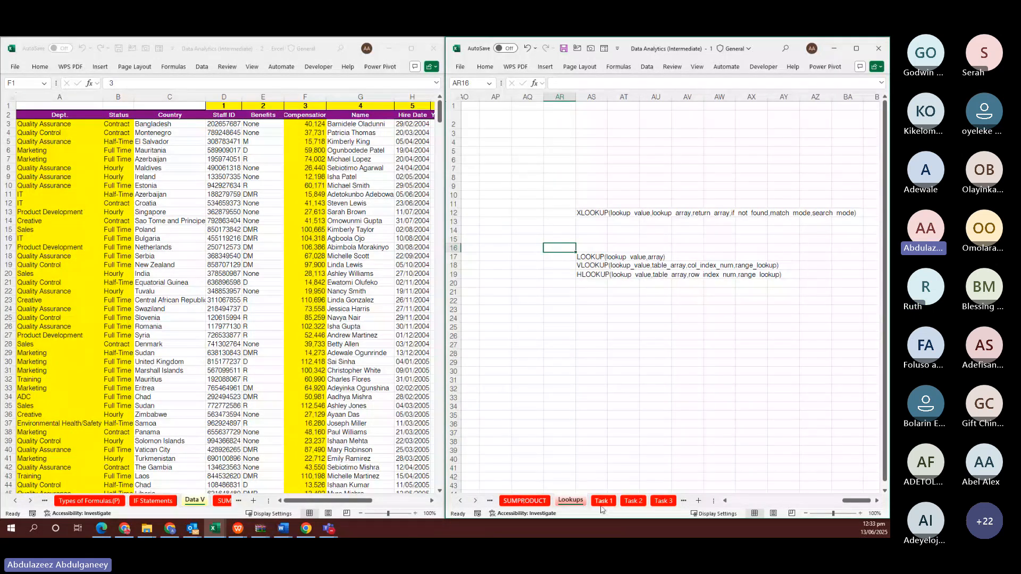
pyautogui.click(460, 501)
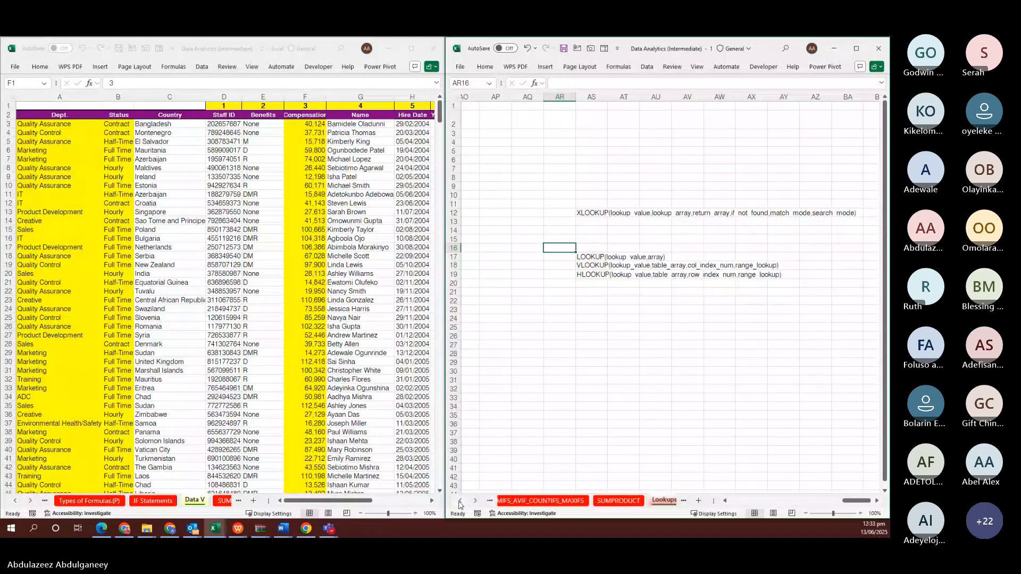
pyautogui.click(459, 501)
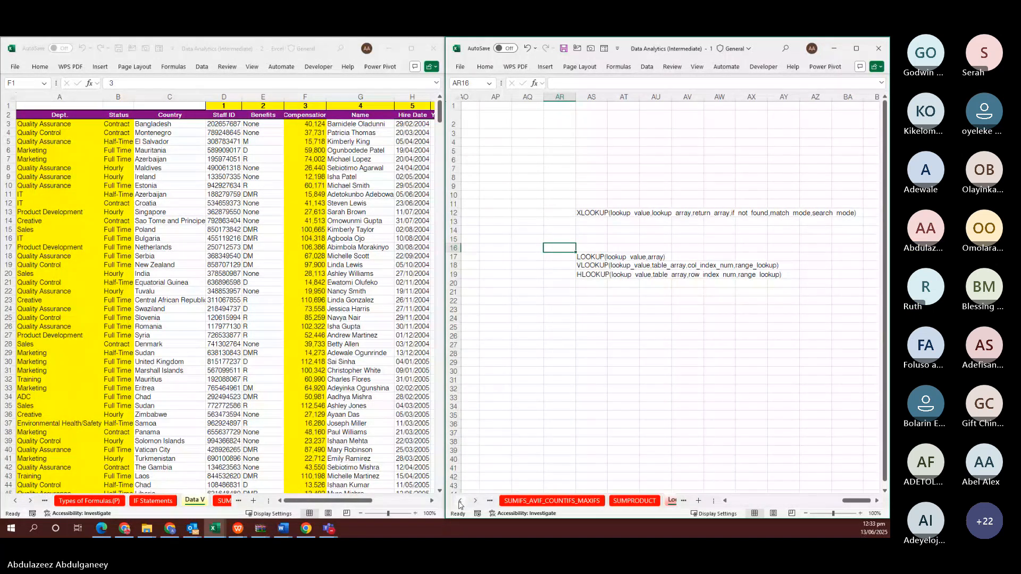
pyautogui.click(595, 264)
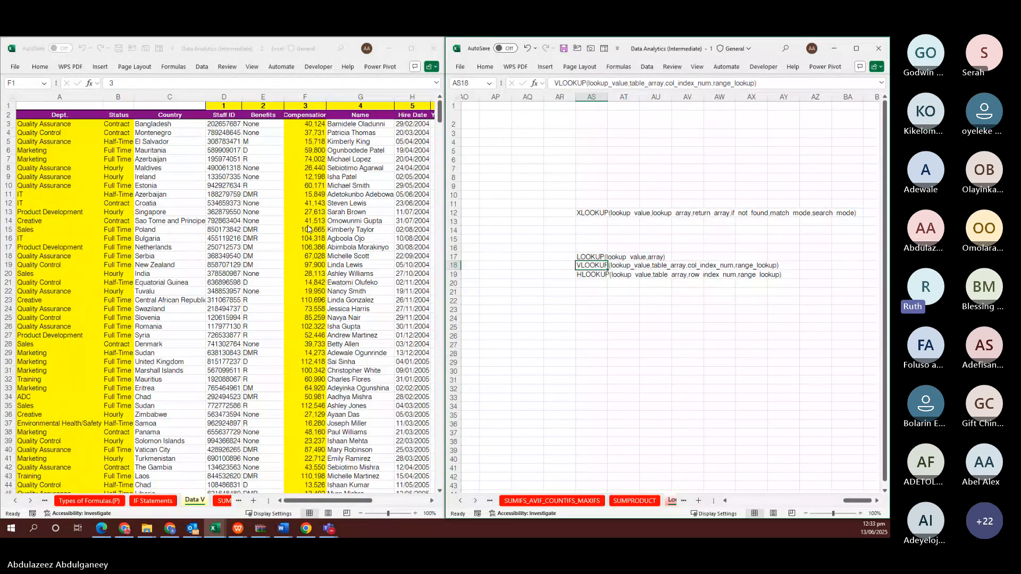
pyautogui.hotkey('alt', 'Tab')
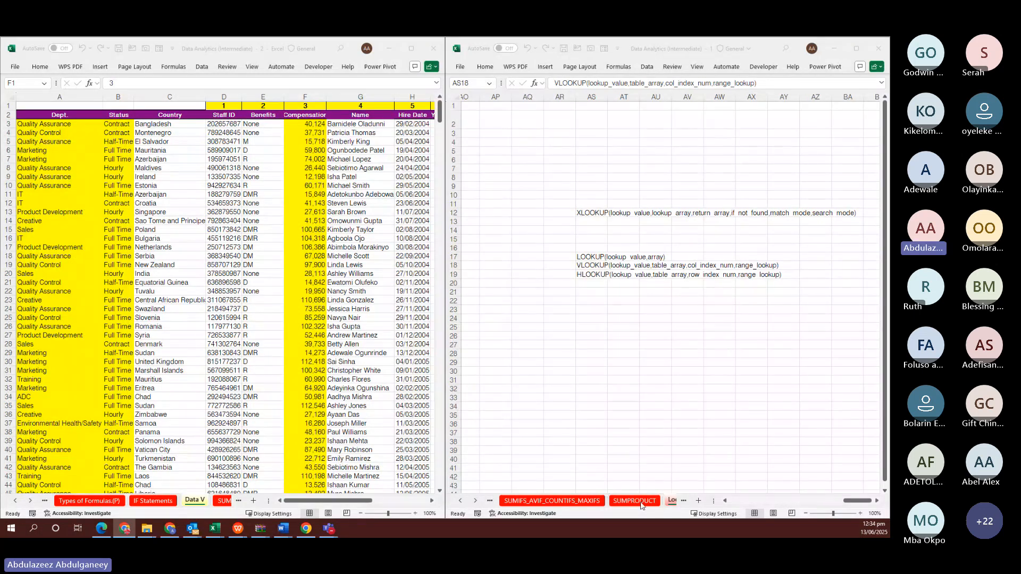
# Bring the Lookups sheet back into view and select cell W26 below the VLOOKUP explanation
pyautogui.click(716, 337)
pyautogui.scroll(2, 716, 336)
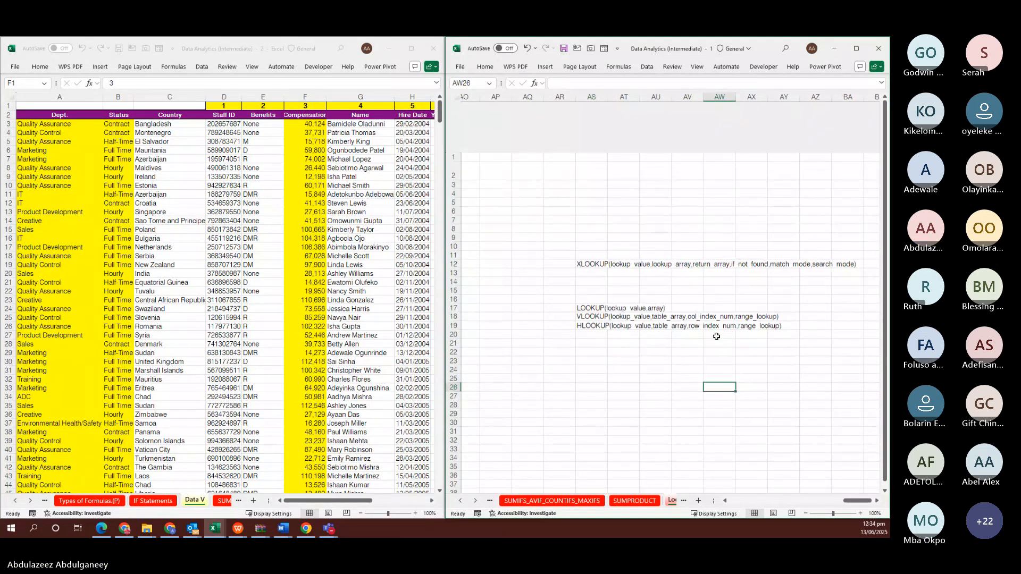
pyautogui.hscroll(-5, 716, 337)
pyautogui.hscroll(-5, 716, 337)
pyautogui.hscroll(3, 717, 337)
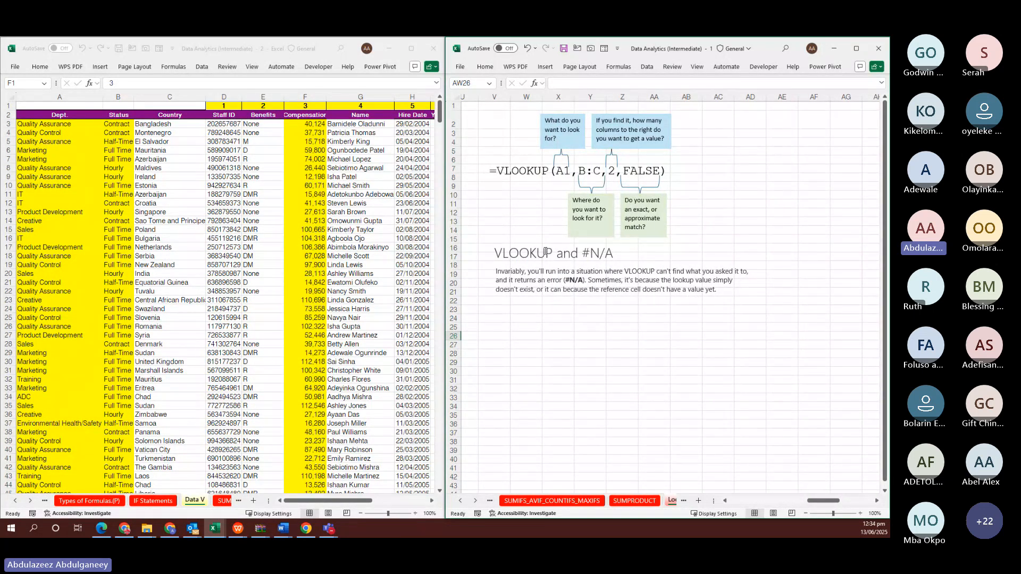
pyautogui.hscroll(5, 543, 293)
pyautogui.hscroll(-5, 543, 319)
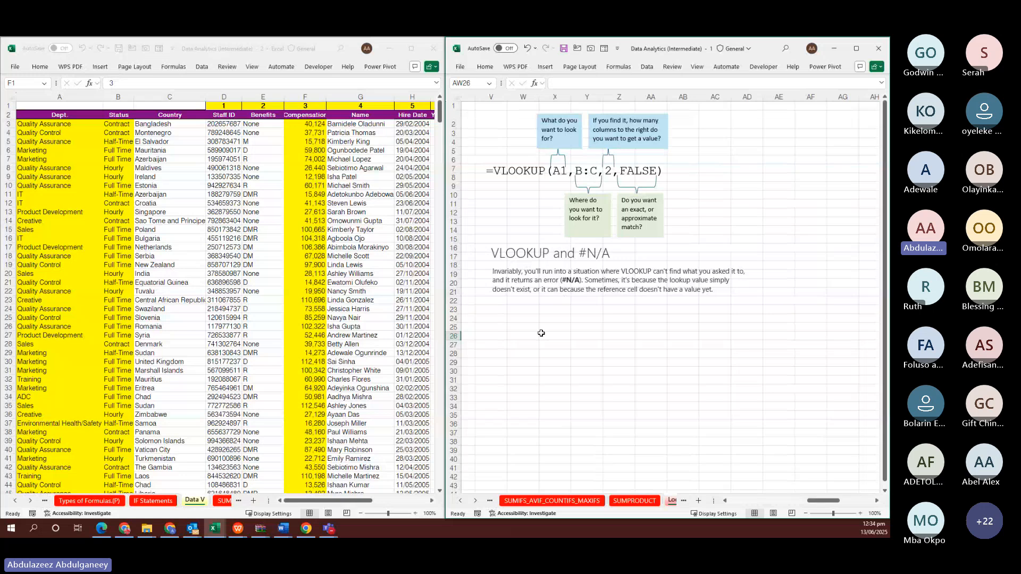
pyautogui.click(541, 335)
pyautogui.click(524, 334)
pyautogui.doubleClick(524, 334)
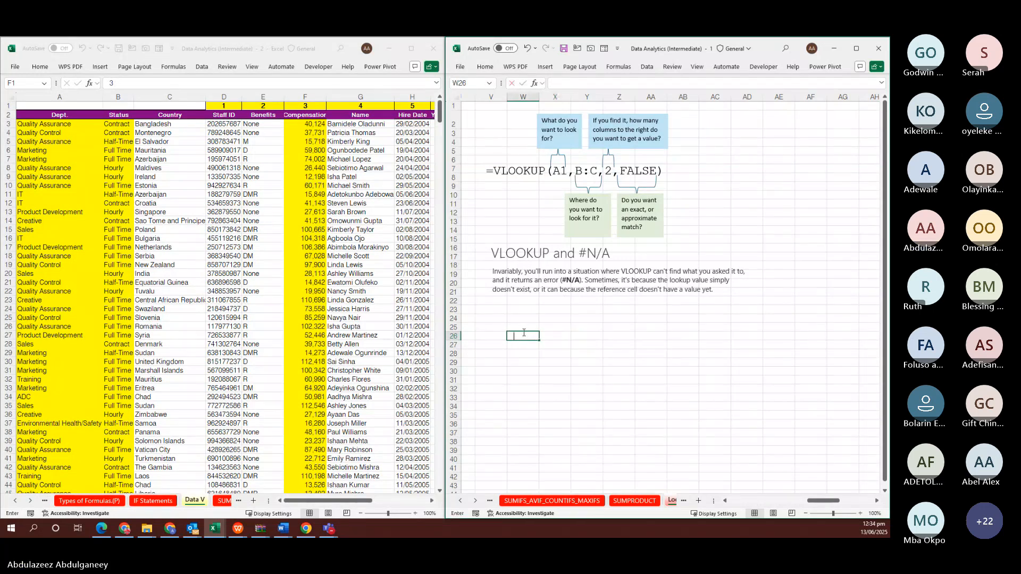
# Enter the full VLOOKUP argument syntax in W26, deleting the leading = so it stays text
pyautogui.write('=vloo')
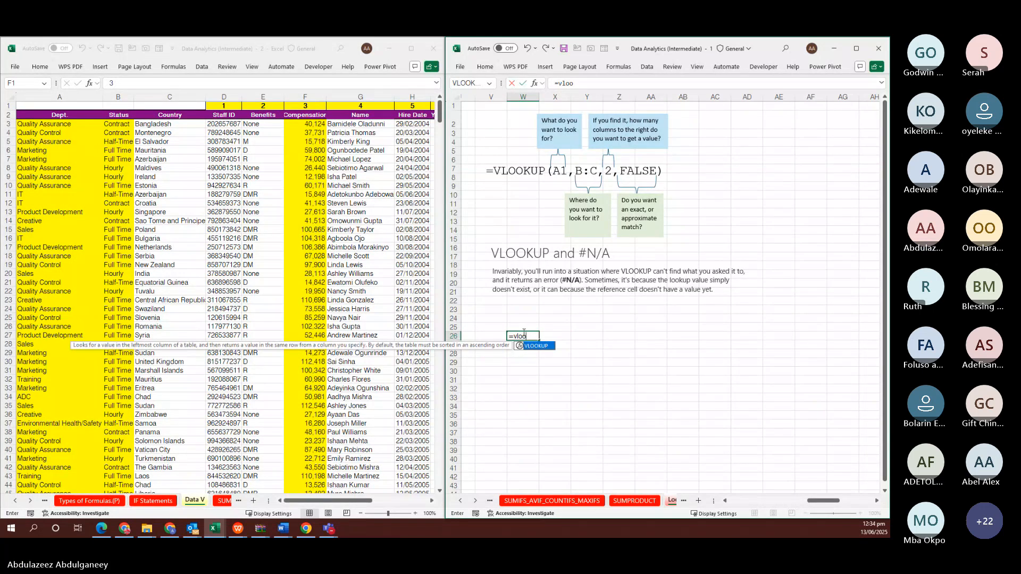
pyautogui.press('Right')
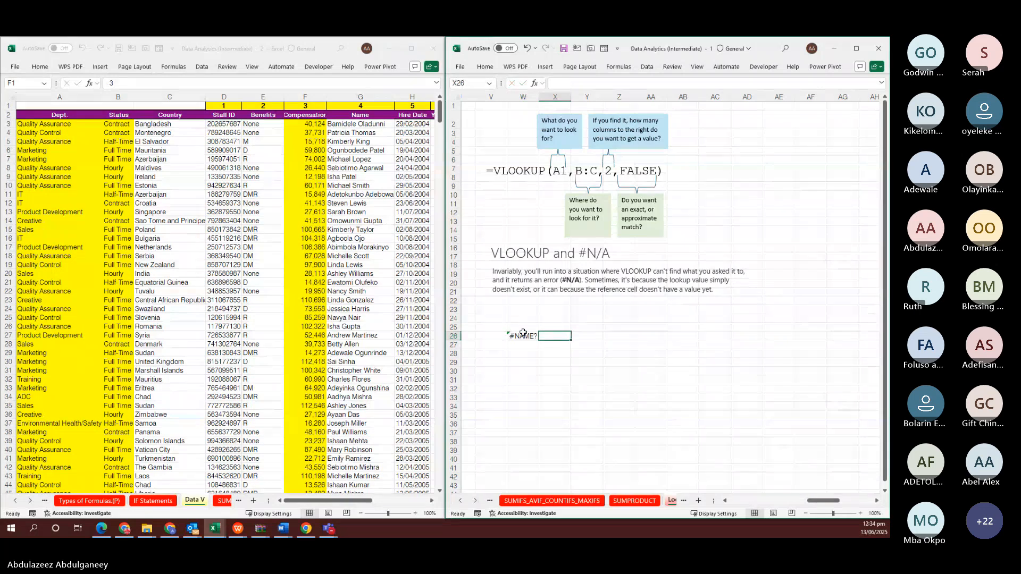
pyautogui.click(524, 334)
pyautogui.write('=VL')
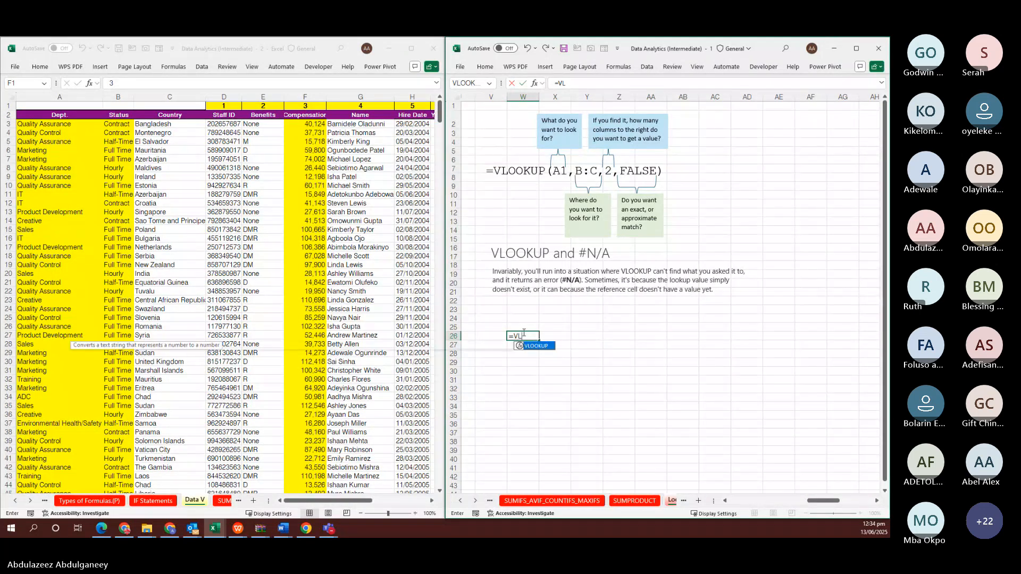
pyautogui.press('Tab')
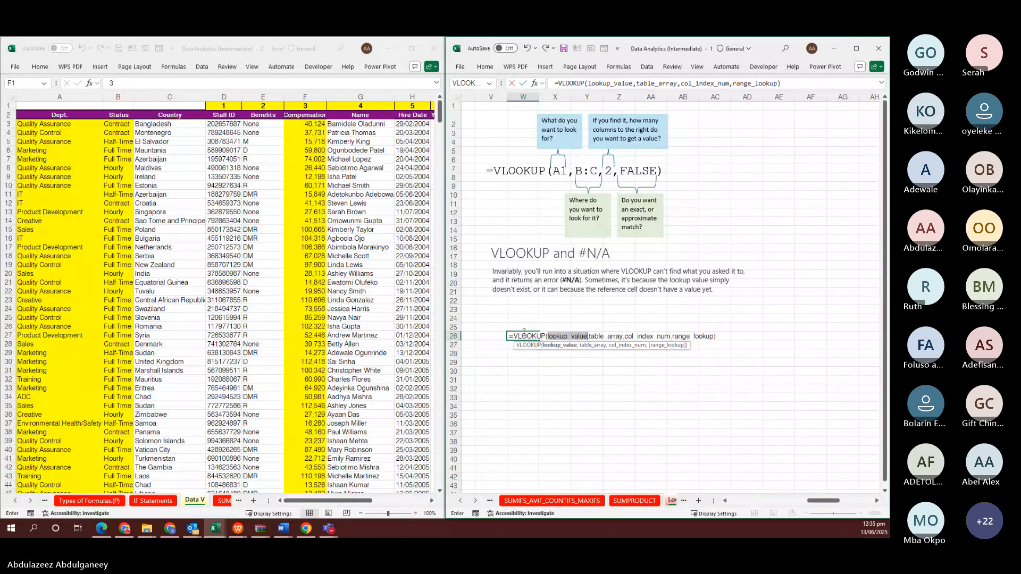
pyautogui.hotkey('ctrl', 'shift', 'a')
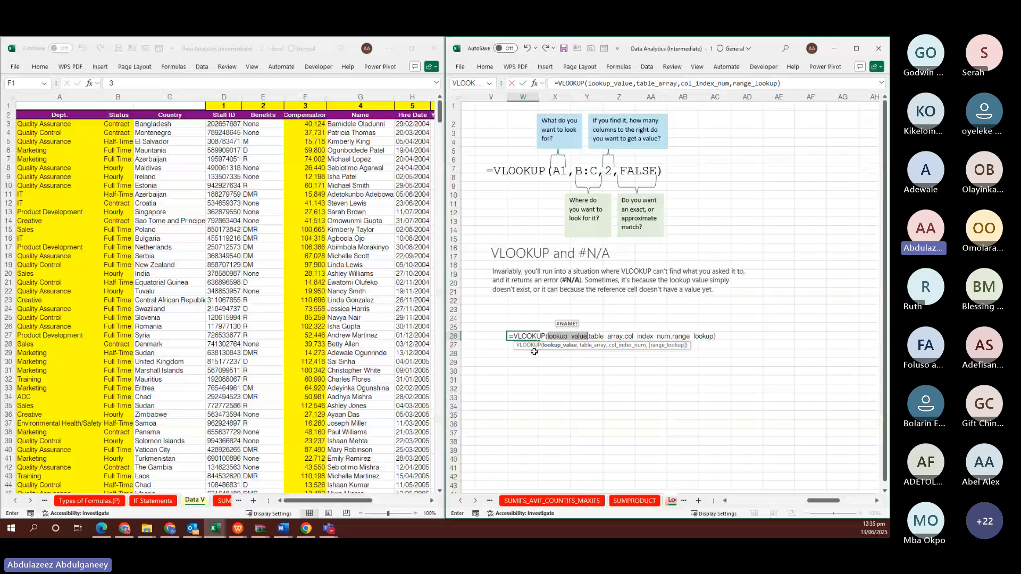
pyautogui.click(515, 336)
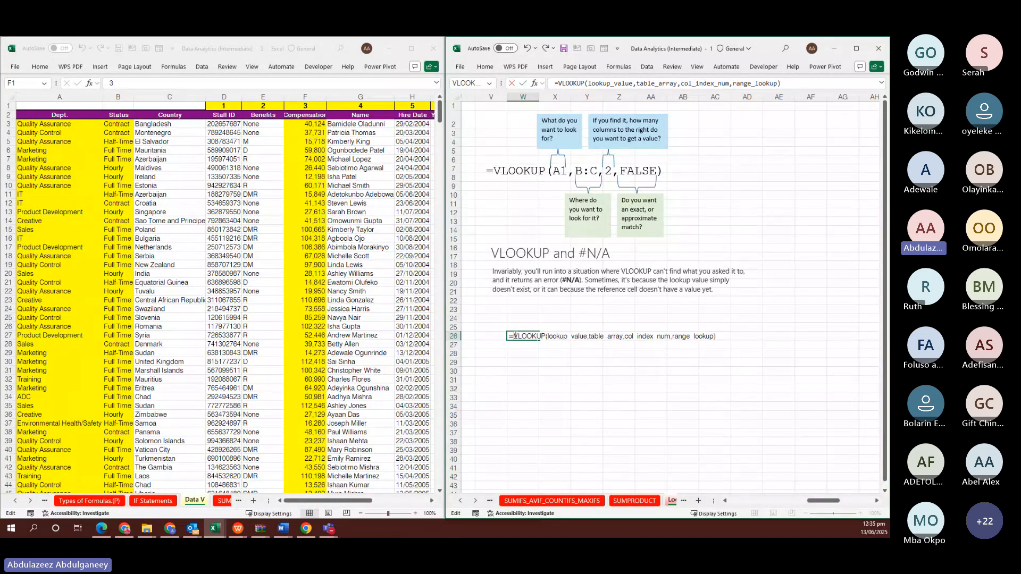
pyautogui.press('BackSpace')
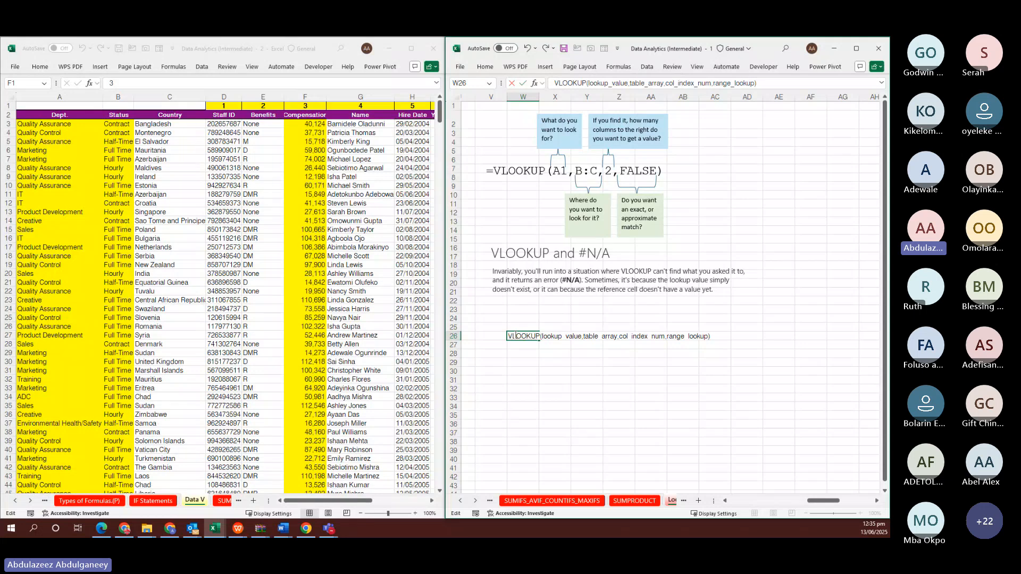
pyautogui.hotkey('ctrl', 'Return')
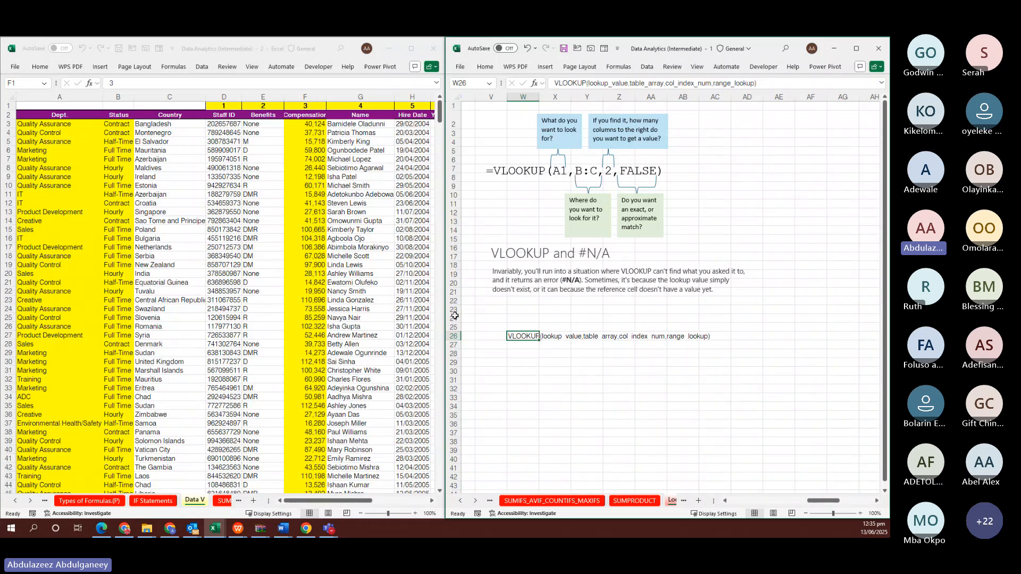
pyautogui.click(221, 275)
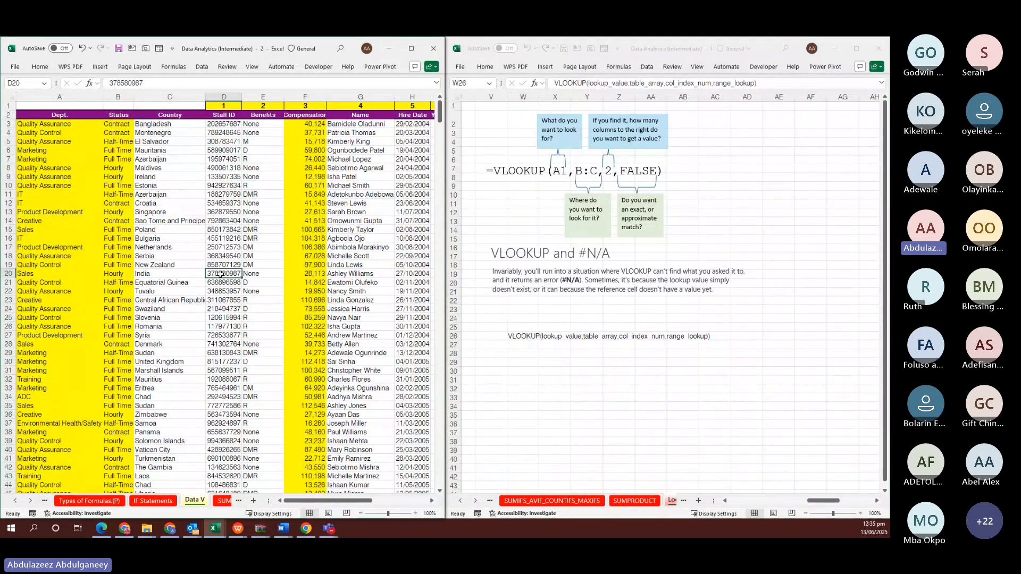
pyautogui.hotkey('ctrl', 'c')
pyautogui.click(568, 355)
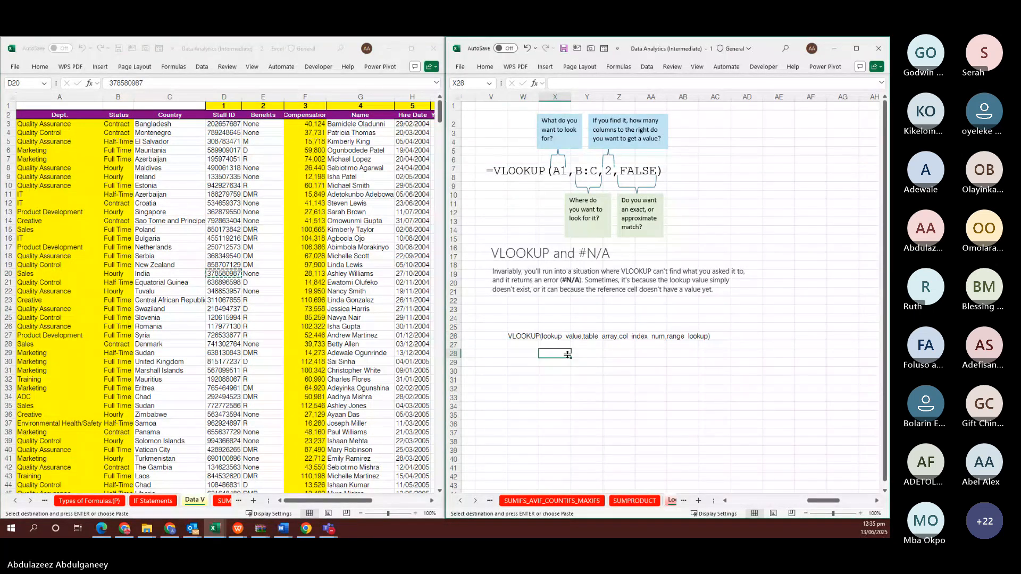
pyautogui.hotkey('ctrl', 'v')
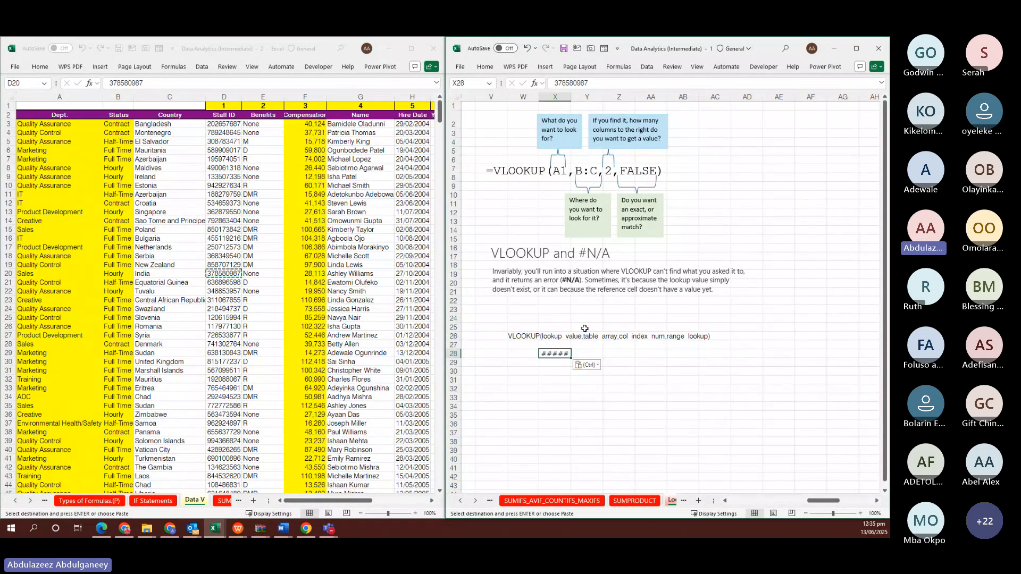
pyautogui.doubleClick(570, 98)
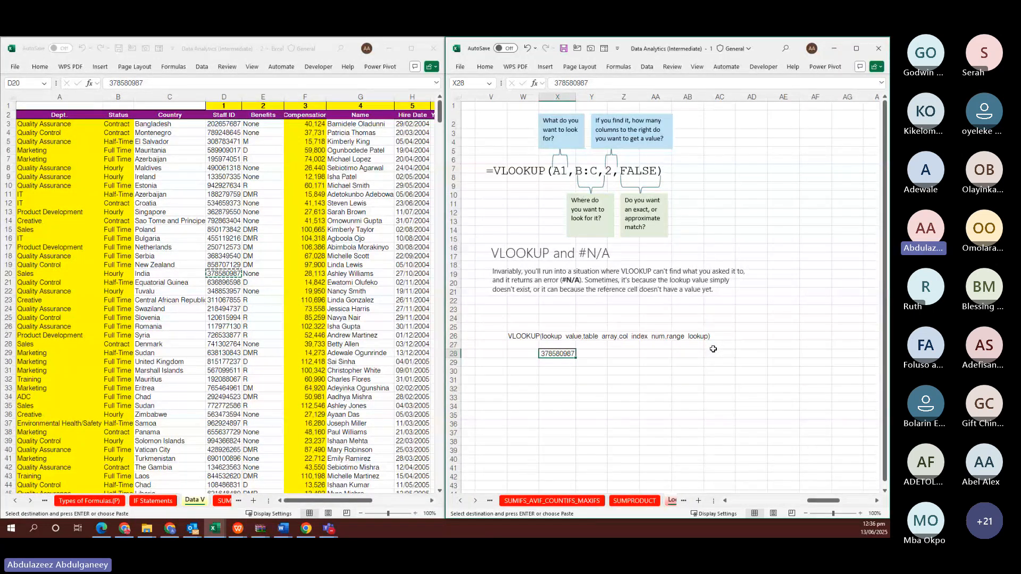
pyautogui.hscroll(-7, 713, 349)
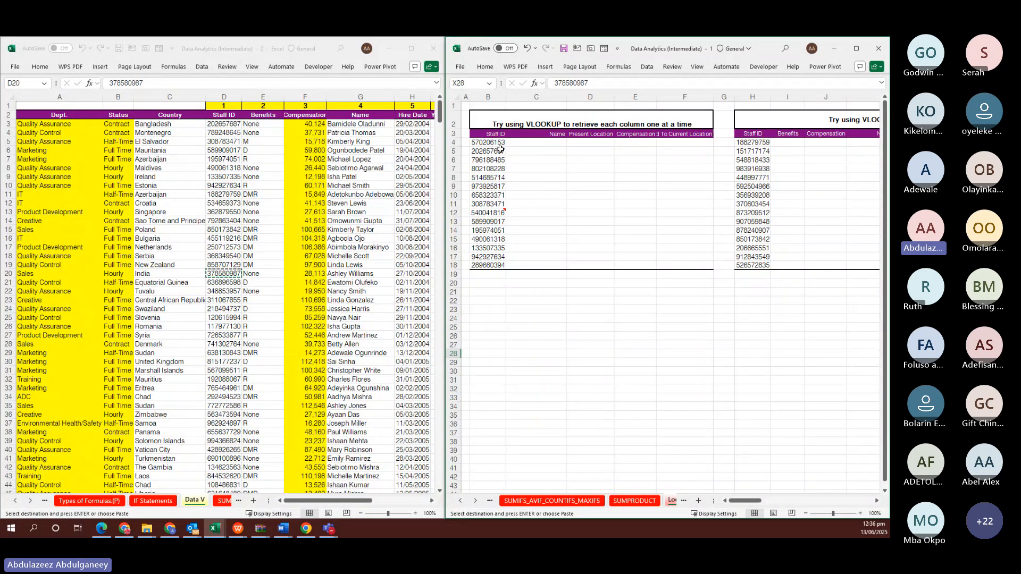
# Begin =VLOOKUP in C4 with B4 as the lookup value and the table starting at 'Data V'!D3
pyautogui.click(544, 141)
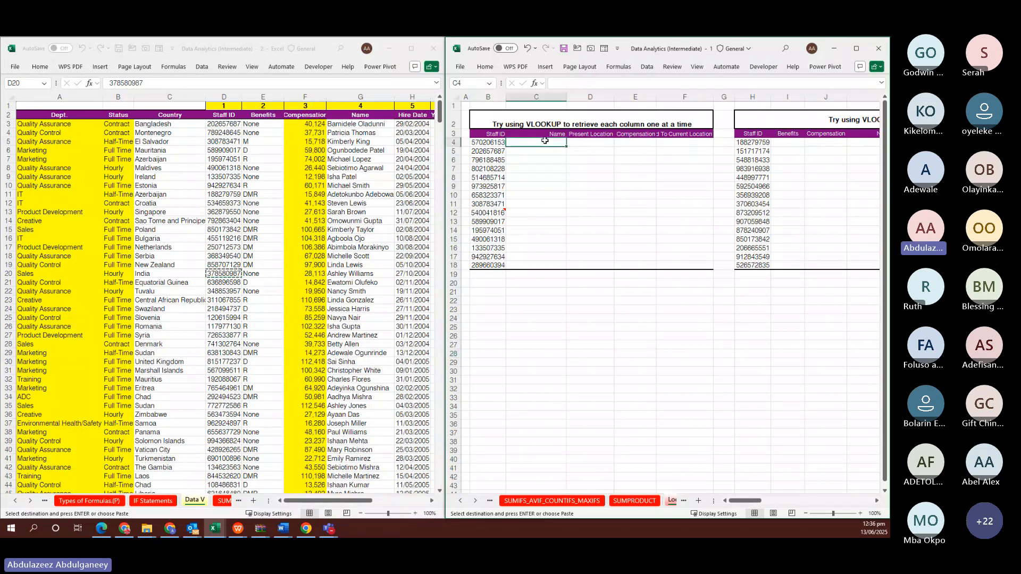
pyautogui.write('=VL')
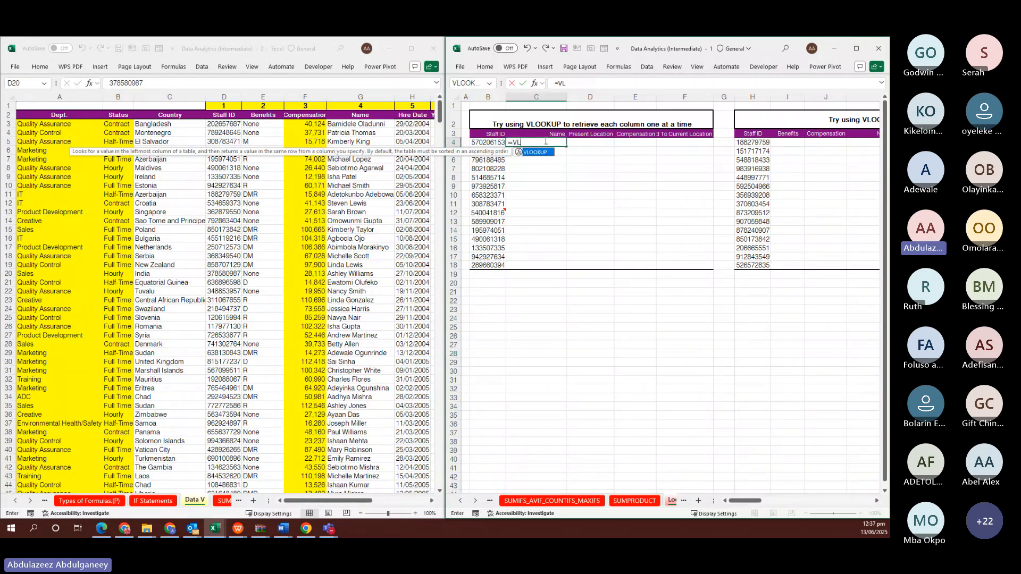
pyautogui.press('Tab')
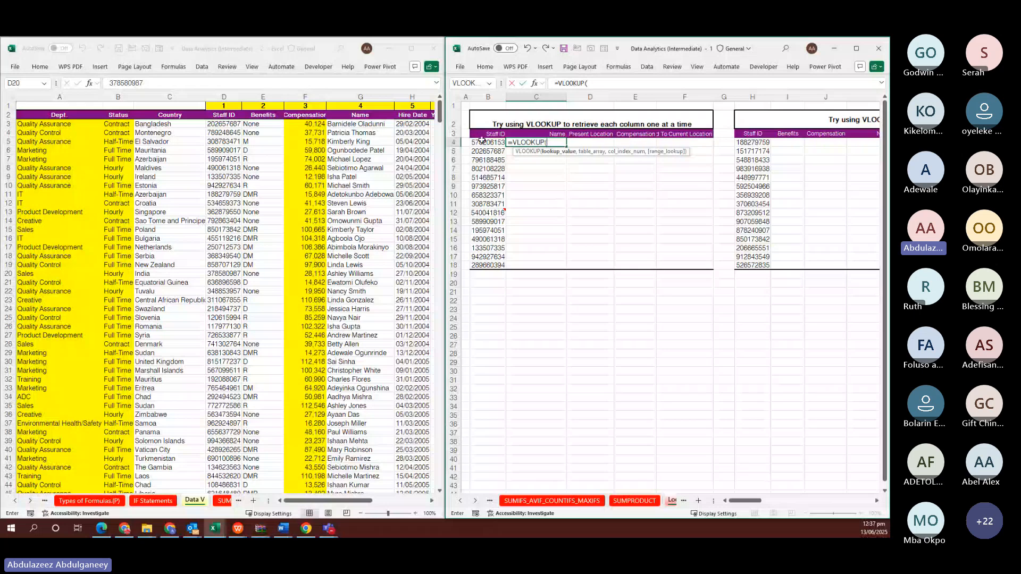
pyautogui.click(482, 142)
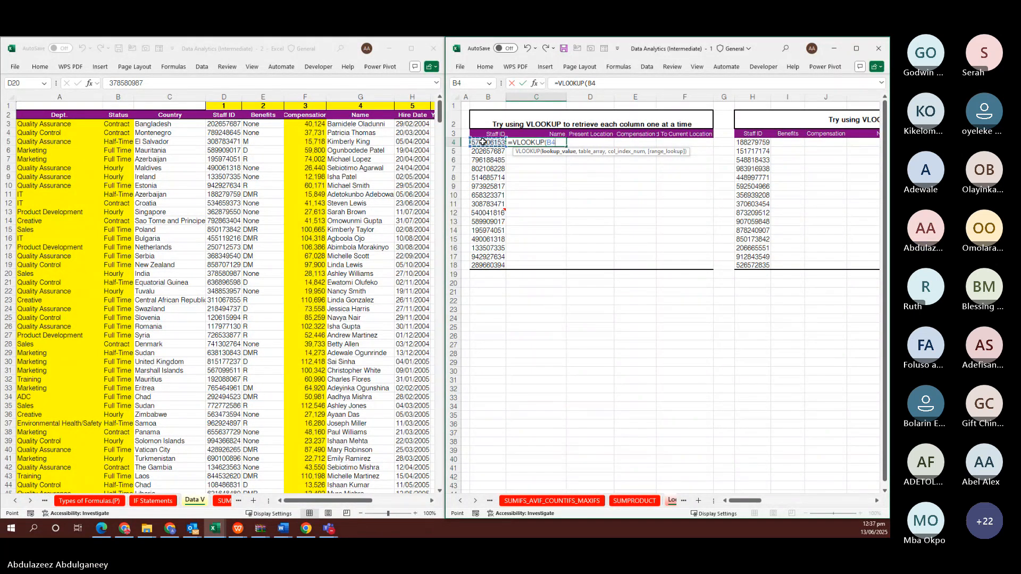
pyautogui.write('.')
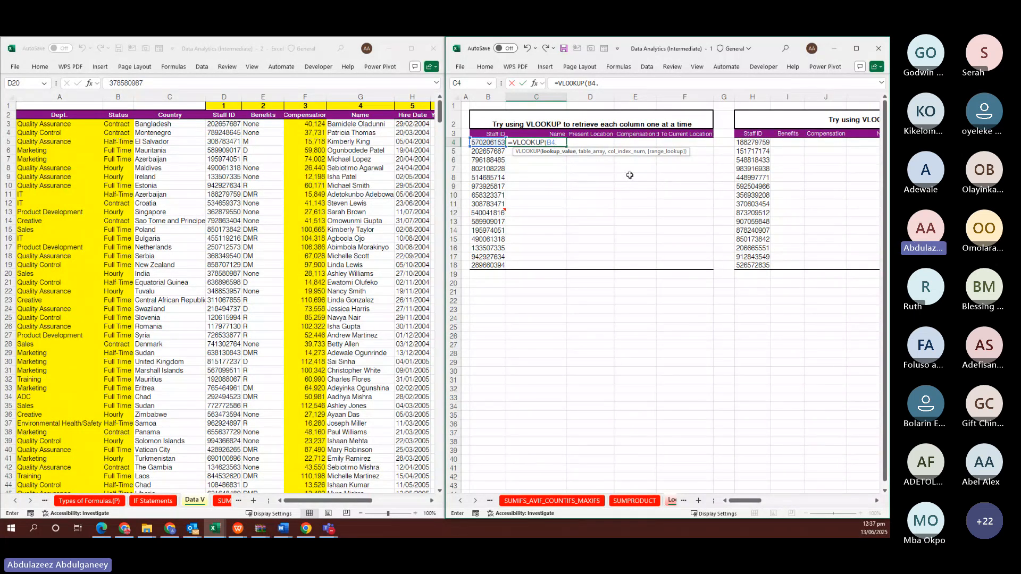
pyautogui.press('BackSpace')
pyautogui.write(',')
pyautogui.click(117, 123)
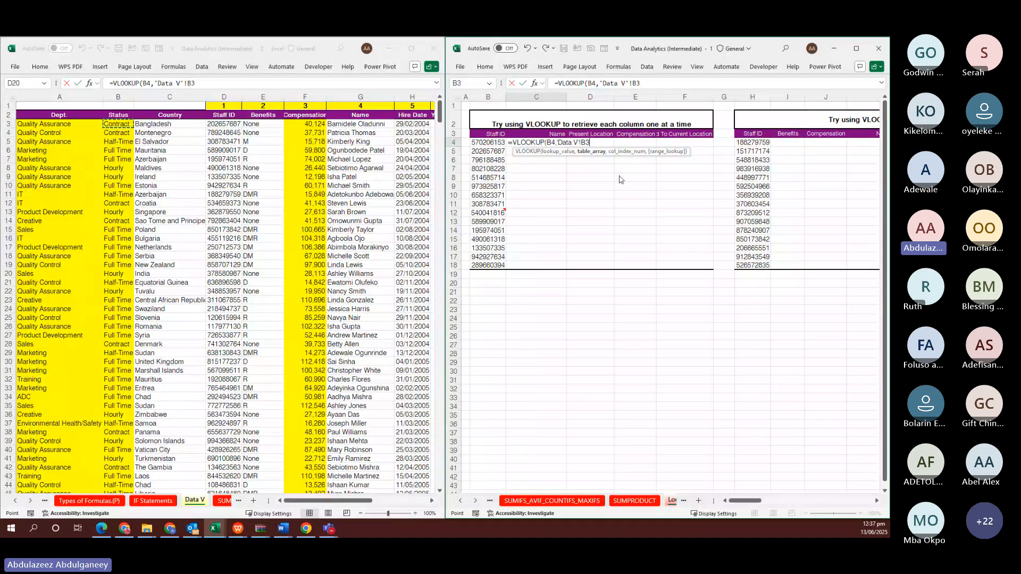
pyautogui.click(221, 124)
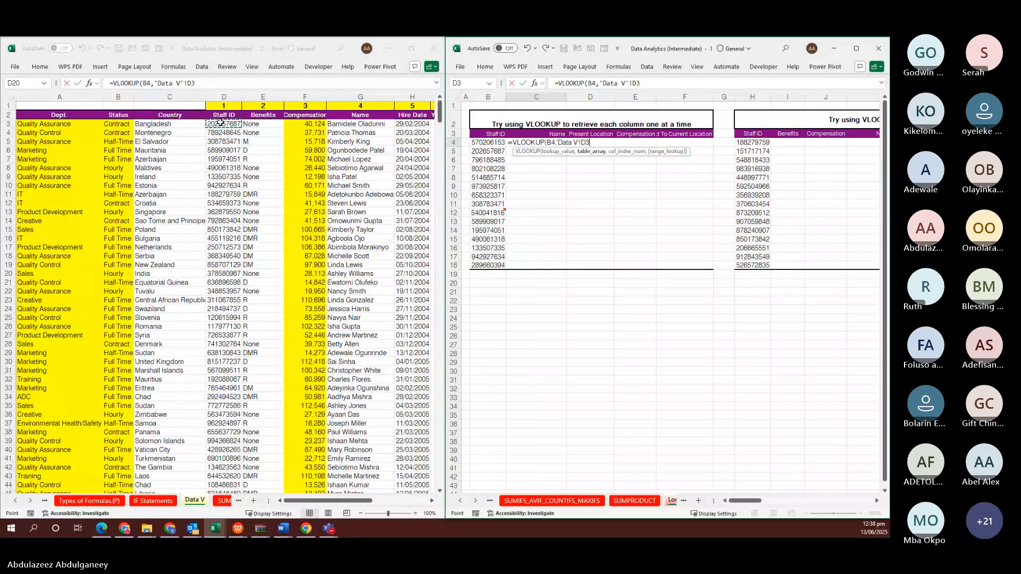
# Extend the table range to 'Data V'!D3:$L$743, anchored with F4, followed by a comma
pyautogui.hotkey('shift', 'Right')
pyautogui.hotkey('shift', 'Right')
pyautogui.hotkey('shift', 'Right')
pyautogui.hotkey('shift', 'Right')
pyautogui.hotkey('shift', 'Right')
pyautogui.hotkey('shift', 'Right')
pyautogui.hotkey('shift', 'Right')
pyautogui.hotkey('shift', 'Right')
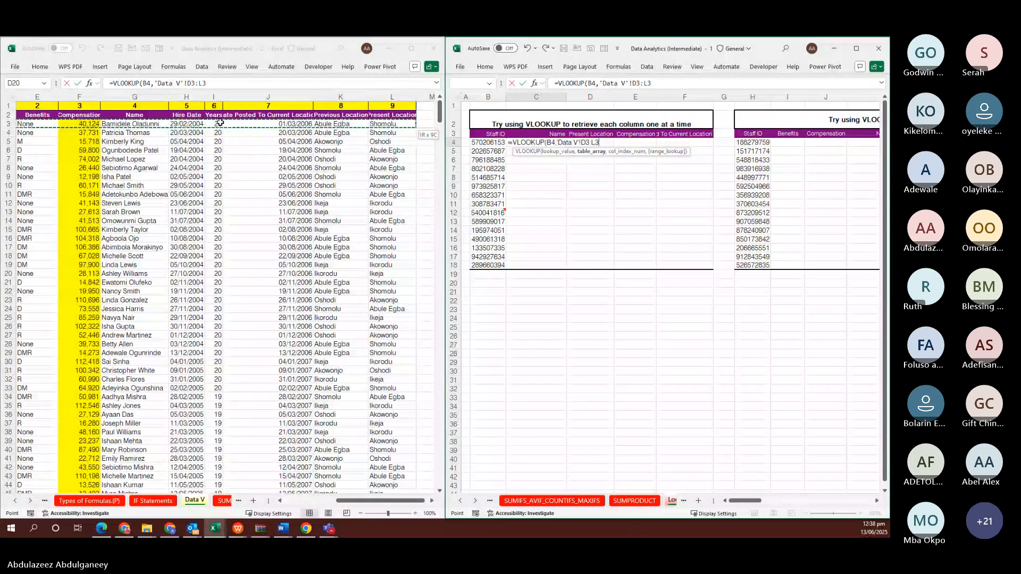
pyautogui.hotkey('ctrl', 'shift', 'Down')
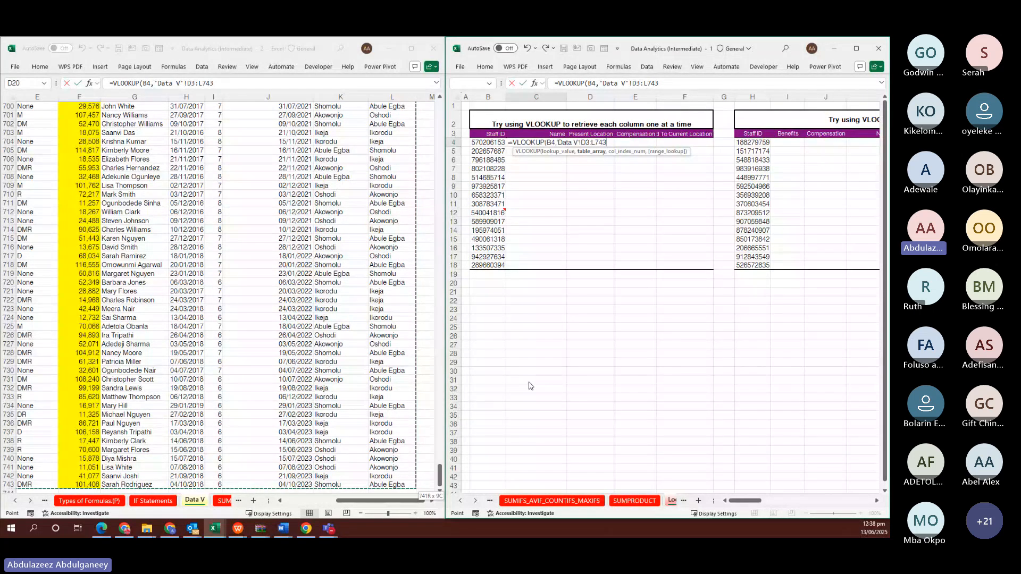
pyautogui.write(',')
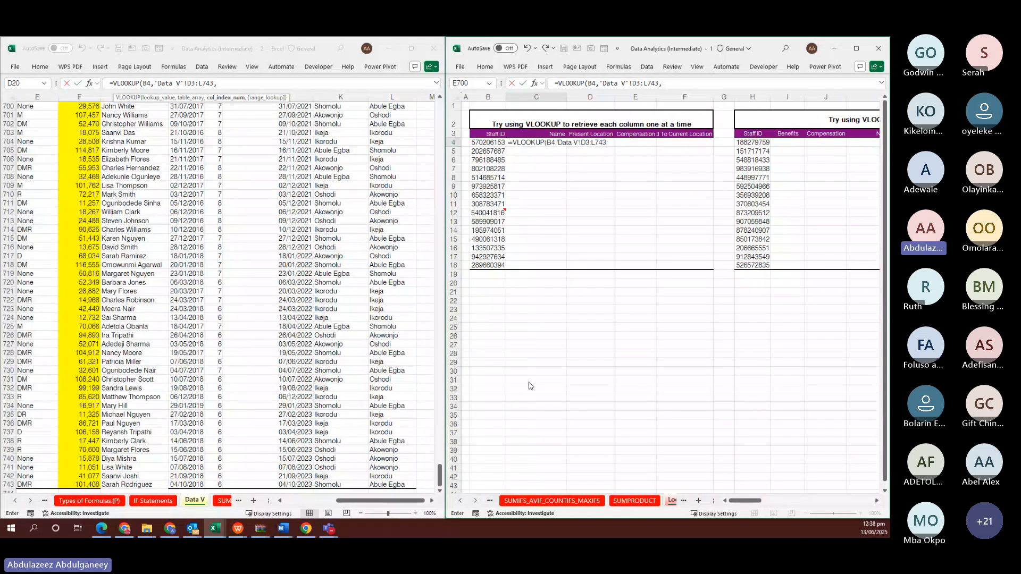
pyautogui.press('BackSpace')
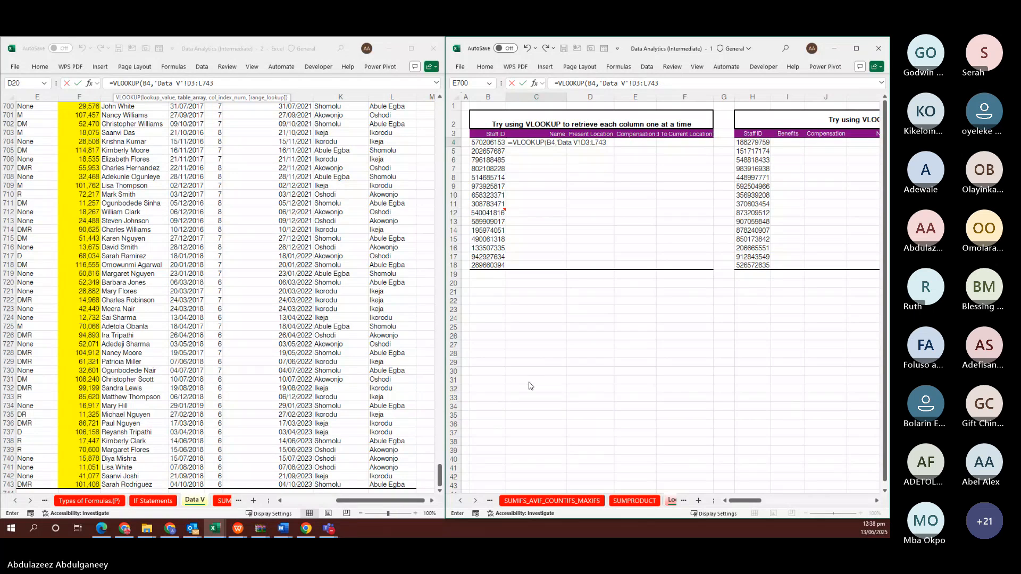
pyautogui.press('F4')
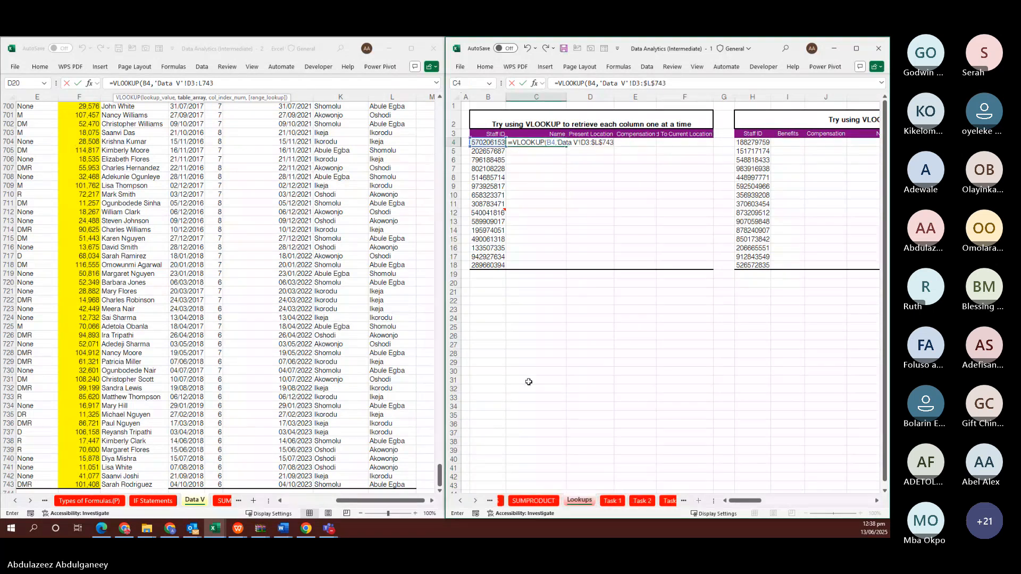
pyautogui.write(',')
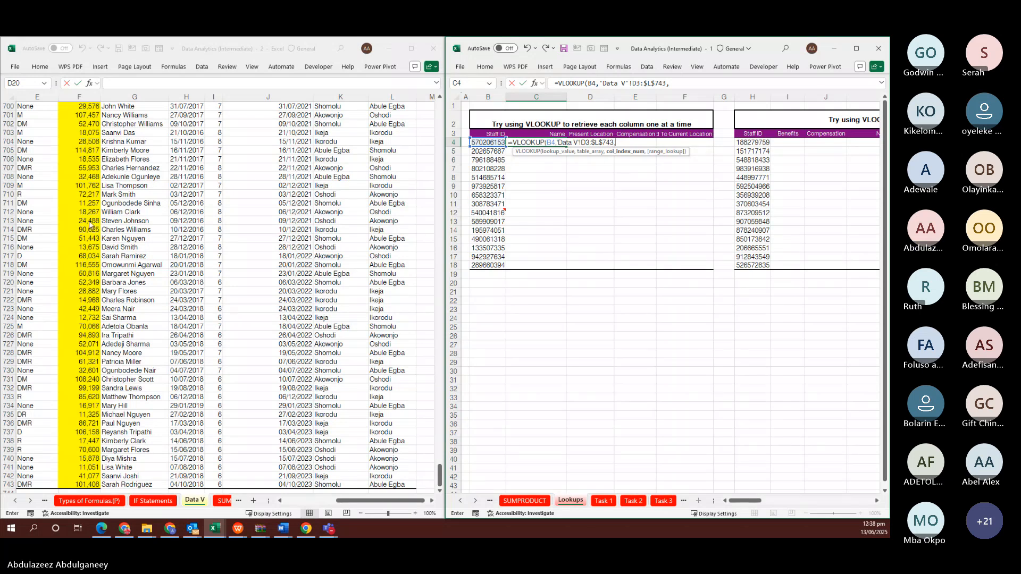
# Click through the sheet while the VLOOKUP formula in C4 is still being edited
pyautogui.click(440, 475)
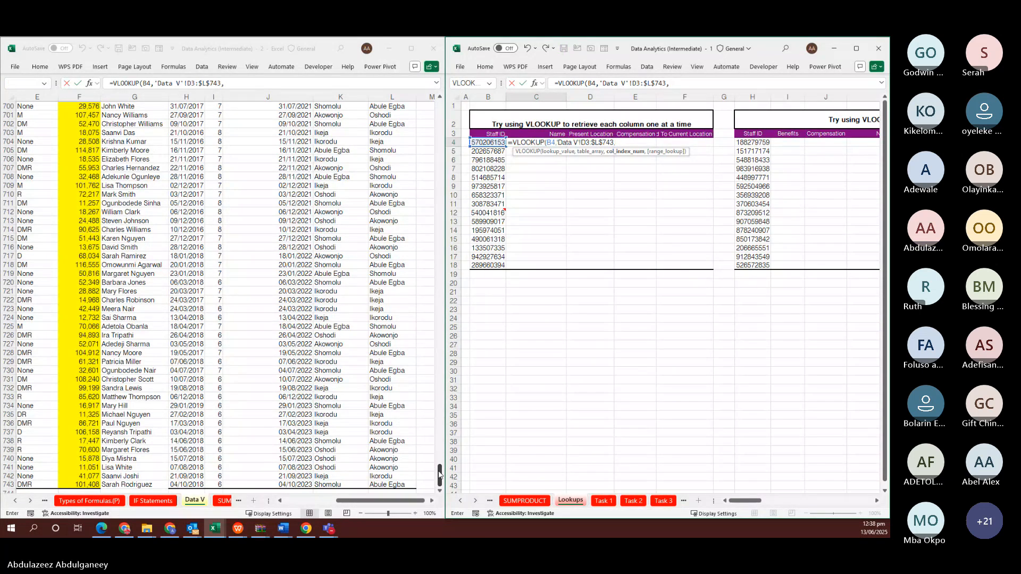
pyautogui.click(437, 271)
pyautogui.click(437, 271)
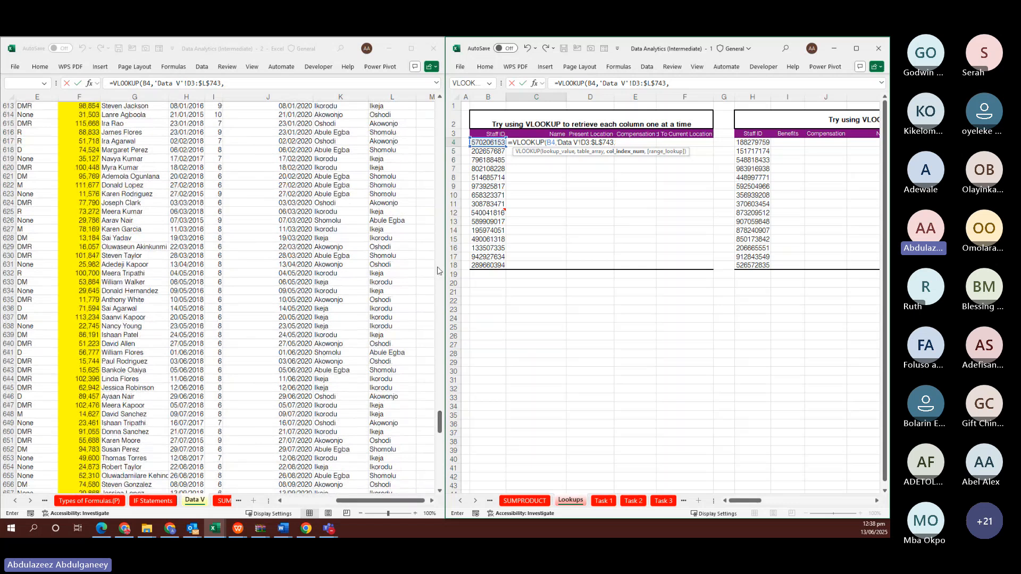
pyautogui.click(439, 218)
pyautogui.click(439, 162)
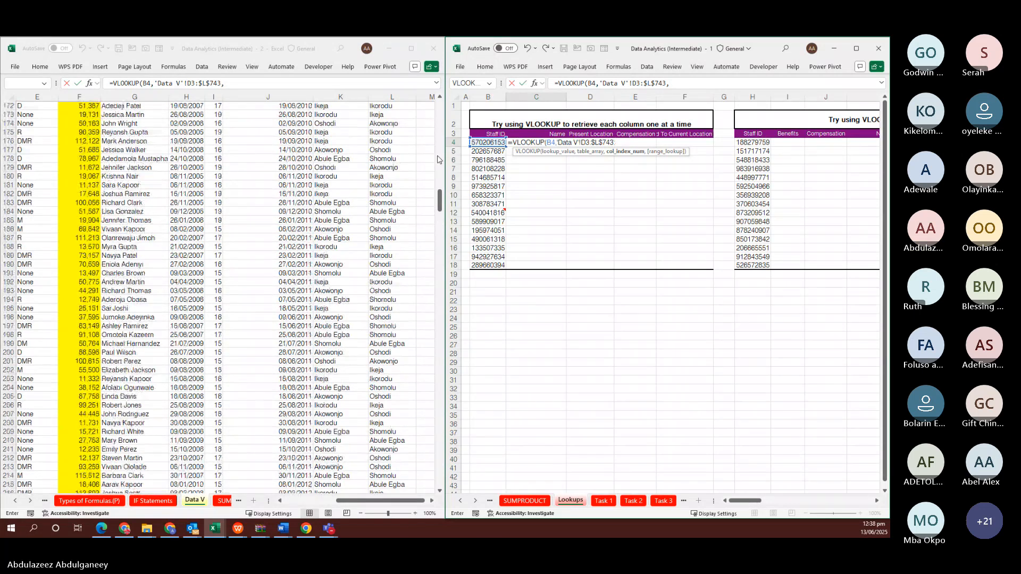
pyautogui.click(441, 132)
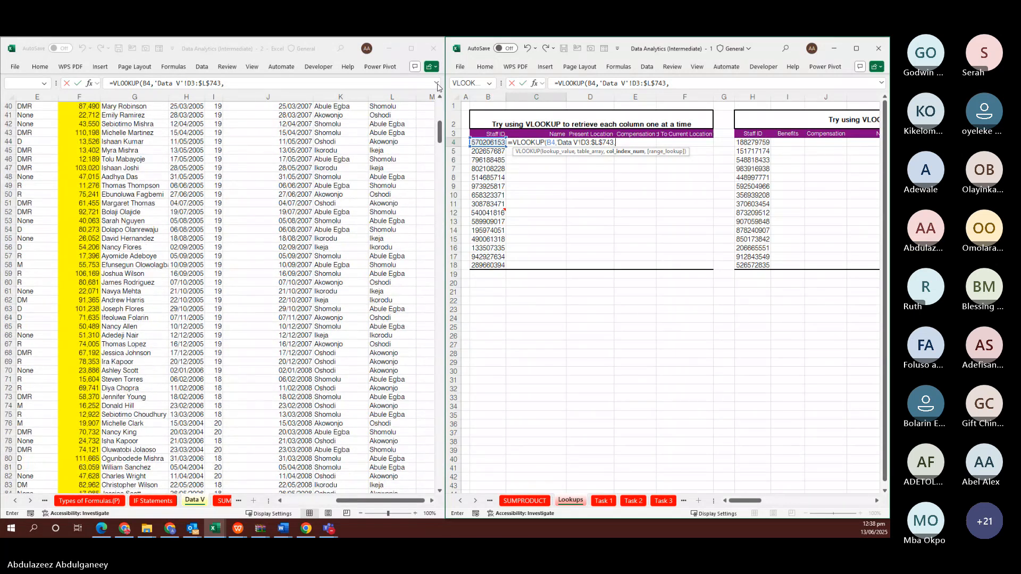
pyautogui.click(440, 104)
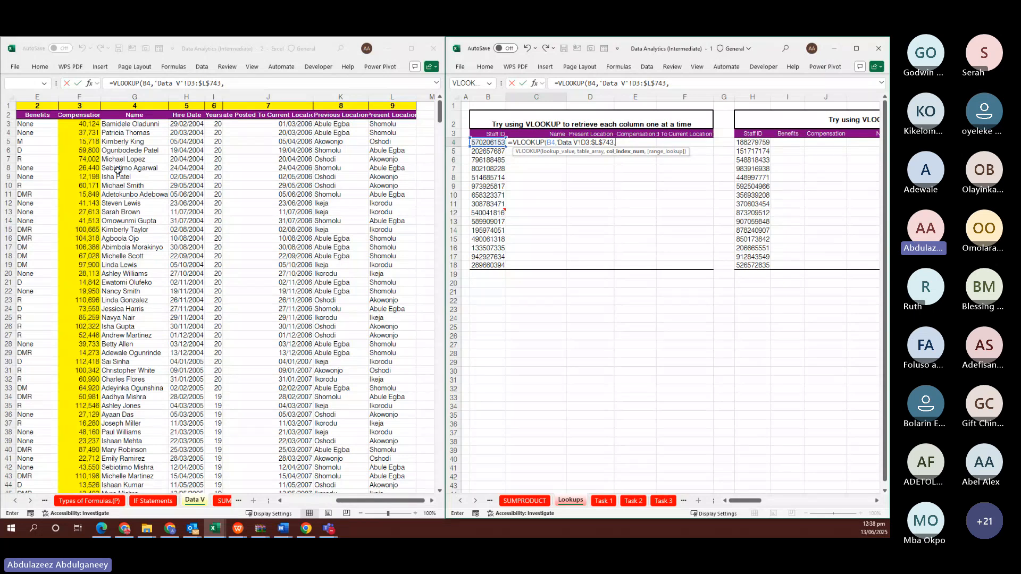
pyautogui.hscroll(-2, 118, 170)
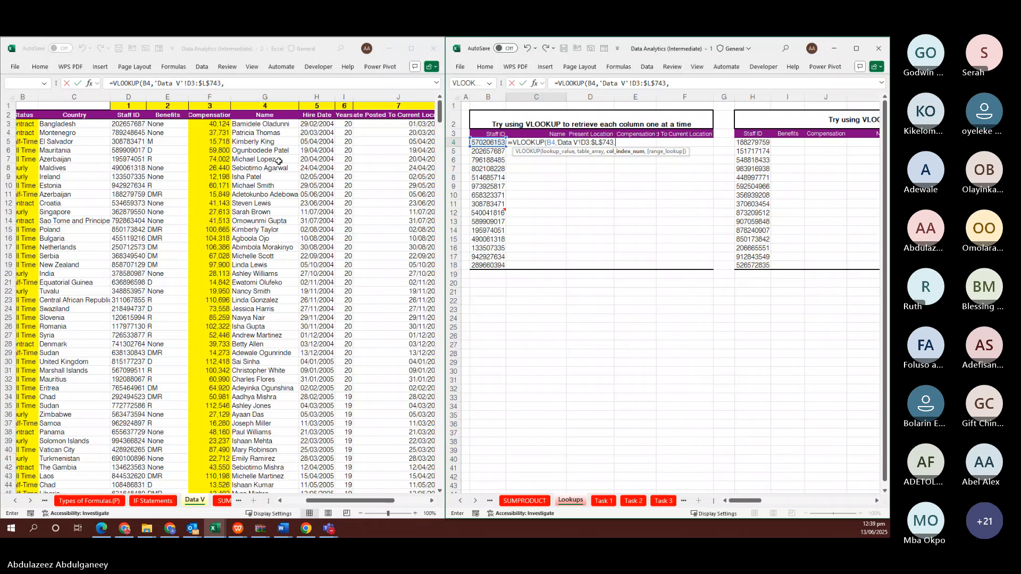
# Finish C4's VLOOKUP with column index 4 and FALSE, then fill it down C4:C18
pyautogui.click(616, 142)
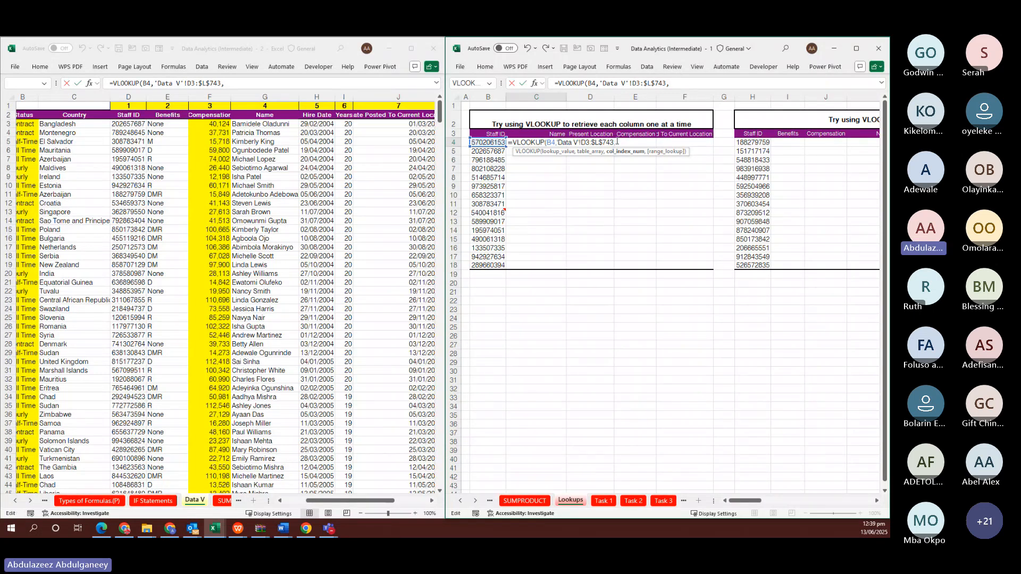
pyautogui.write('4')
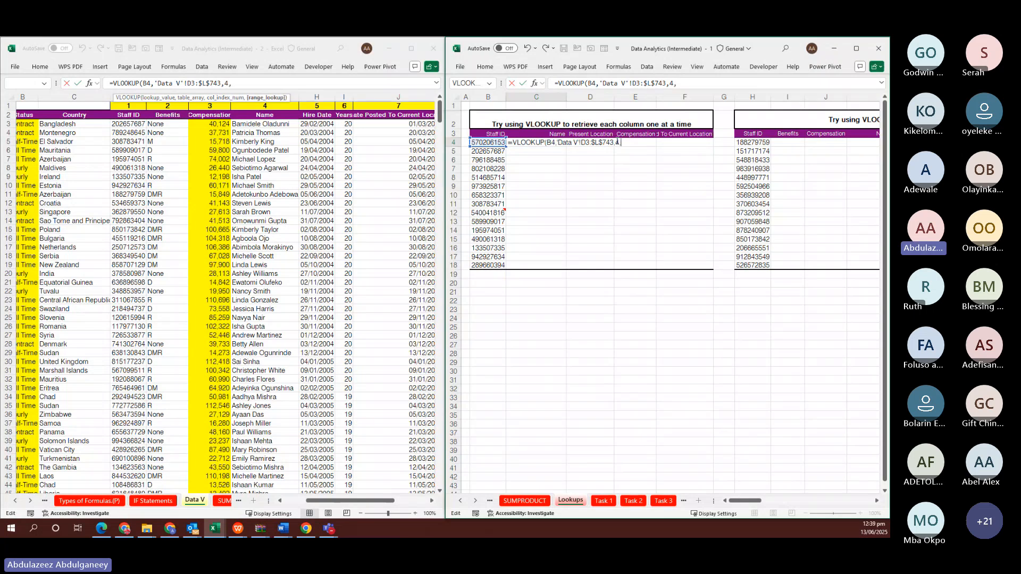
pyautogui.write(',')
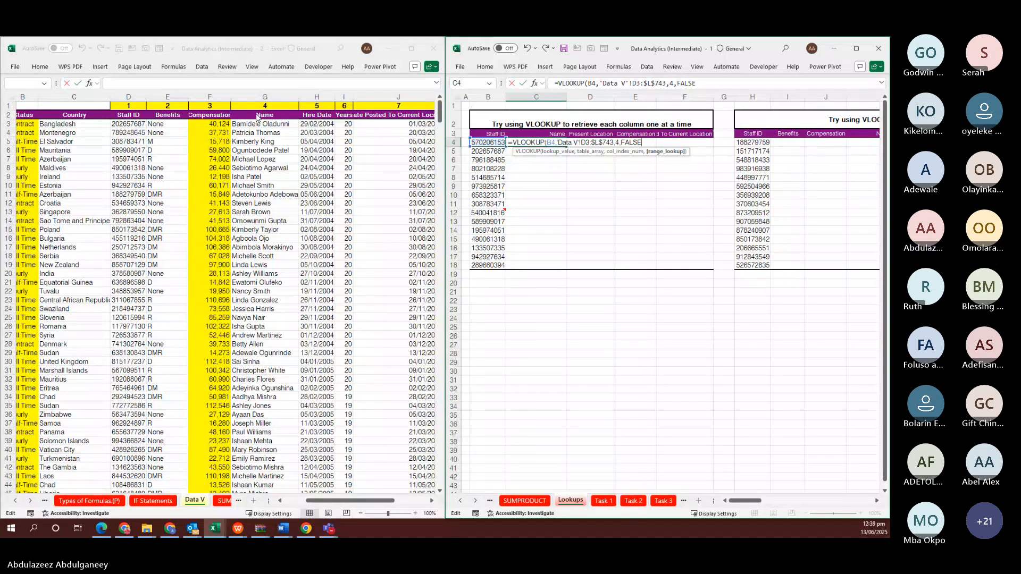
pyautogui.hotkey('ctrl', 'Return')
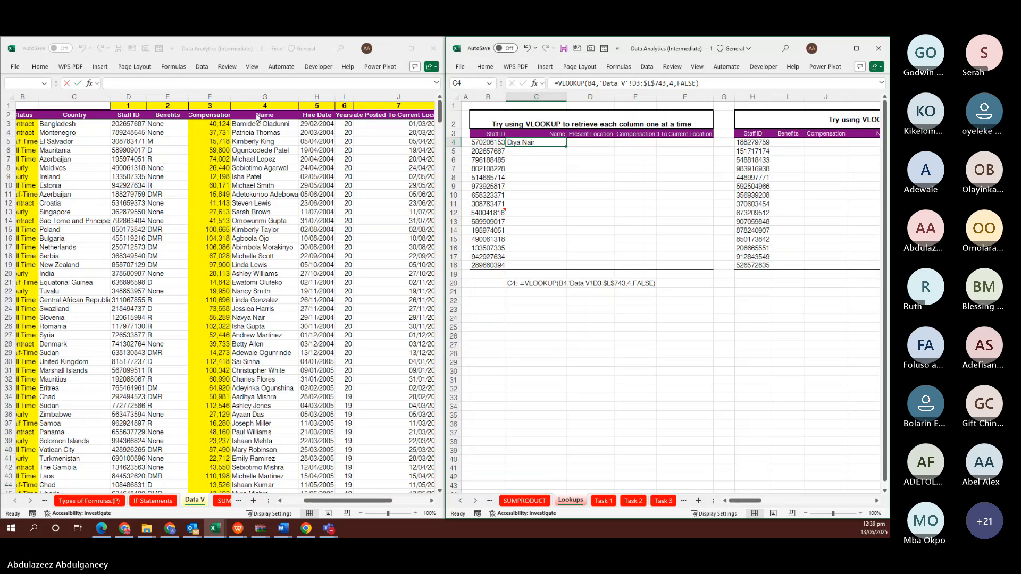
pyautogui.hotkey('shift', 'Down')
pyautogui.hotkey('shift', 'Down')
pyautogui.hotkey('shift', 'Down')
pyautogui.hotkey('shift', 'Down')
pyautogui.hotkey('shift', 'Down')
pyautogui.hotkey('shift', 'Down')
pyautogui.hotkey('shift', 'Down')
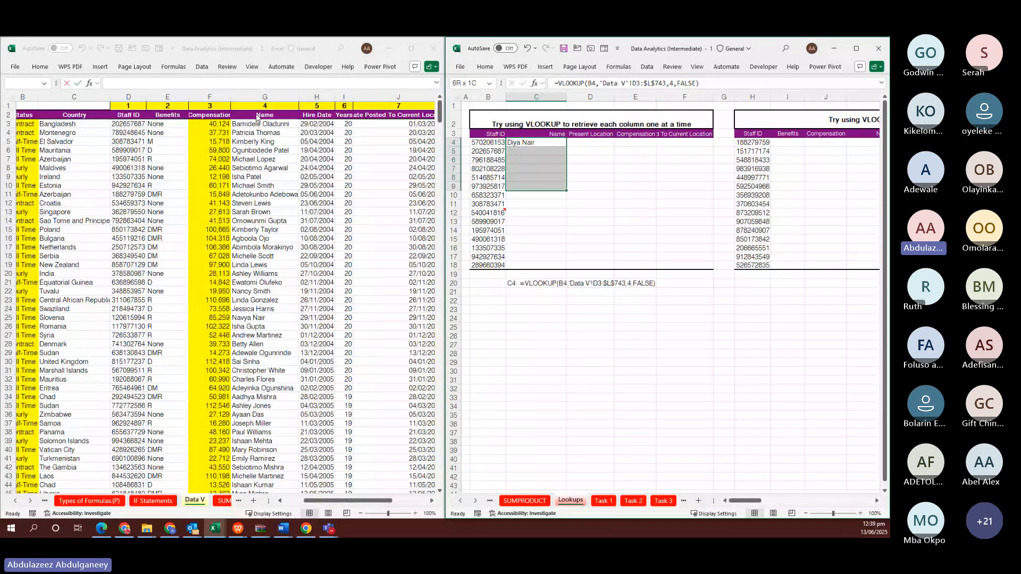
pyautogui.hotkey('shift', 'Down')
pyautogui.hotkey('shift', 'Down')
pyautogui.hotkey('shift', 'Down')
pyautogui.hotkey('shift', 'Down')
pyautogui.hotkey('shift', 'Down')
pyautogui.hotkey('shift', 'Down')
pyautogui.hotkey('shift', 'Down')
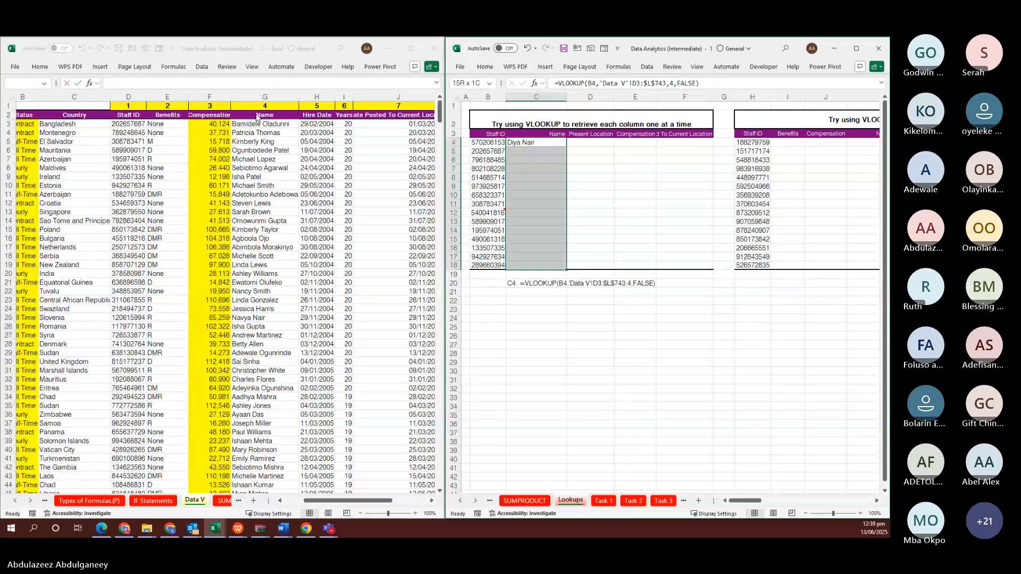
pyautogui.hotkey('ctrl', 'd')
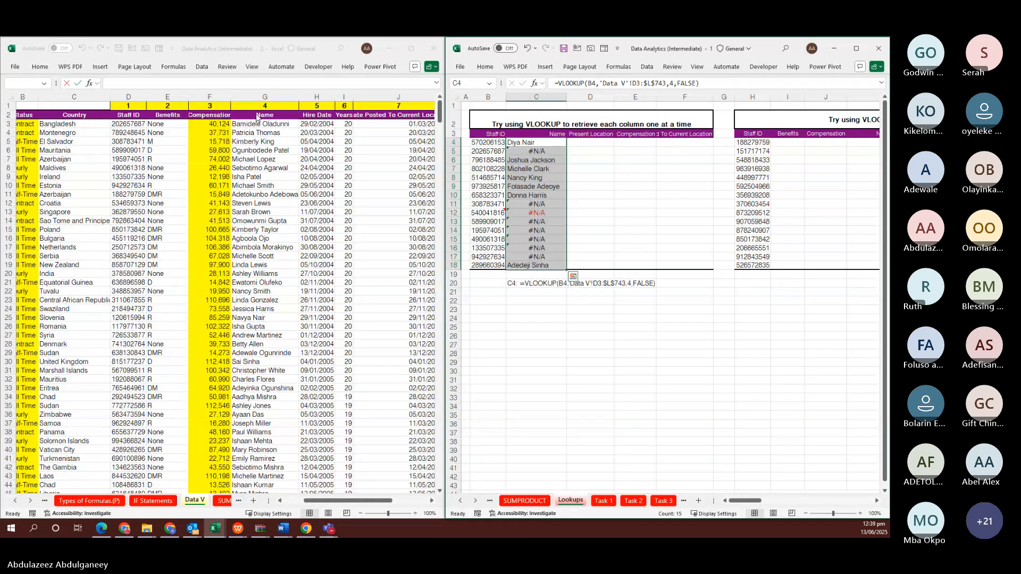
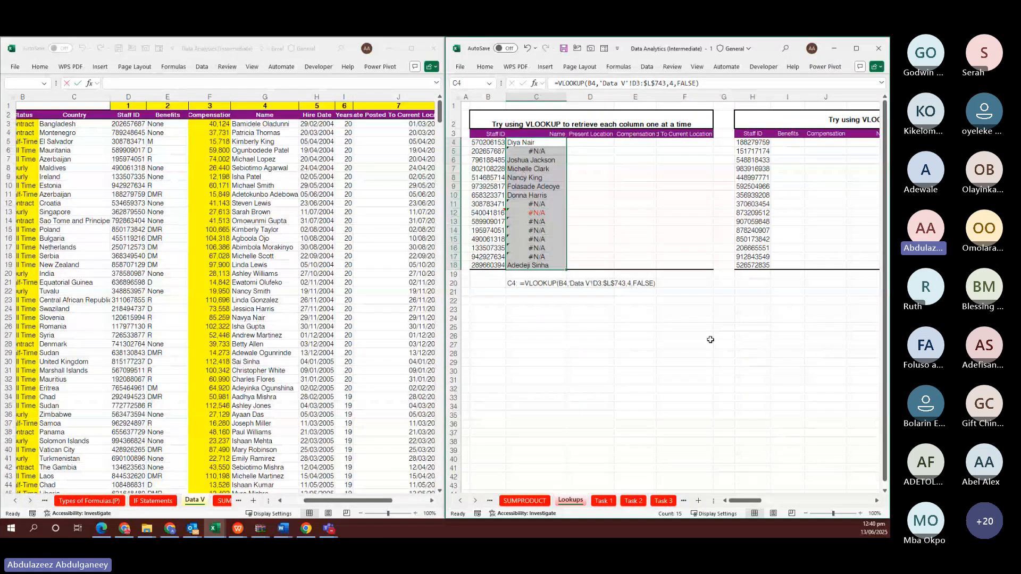
# Make C4's VLOOKUP table range absolute as 'Data V'!$D$3:$L$743
pyautogui.scroll(3, 710, 339)
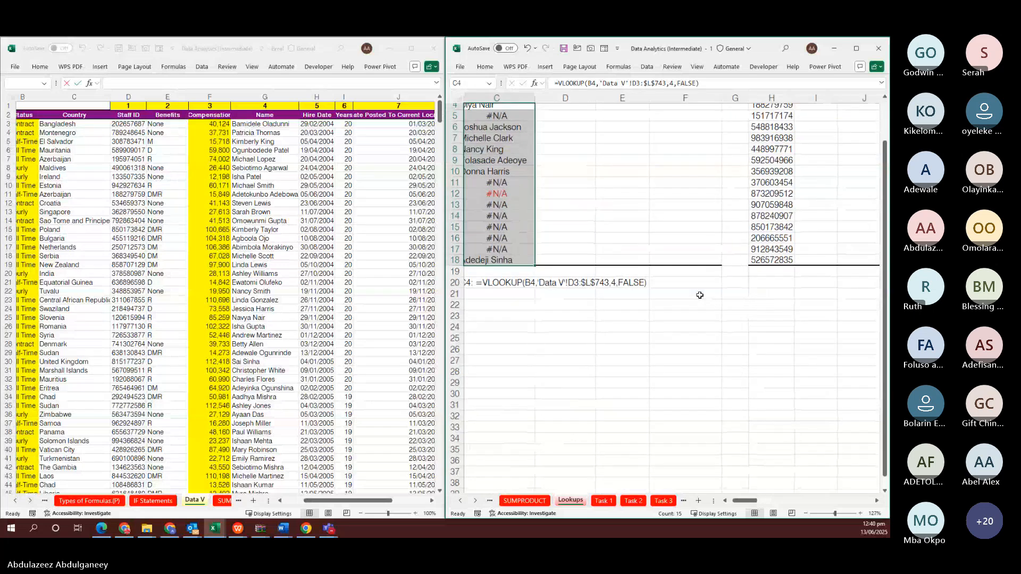
pyautogui.scroll(-2, 699, 295)
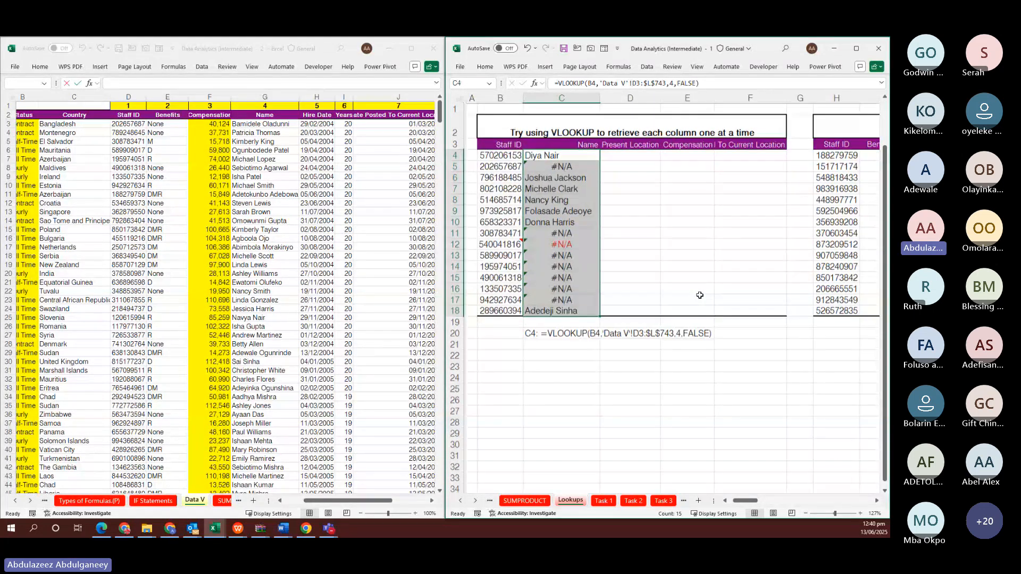
pyautogui.scroll(2, 705, 294)
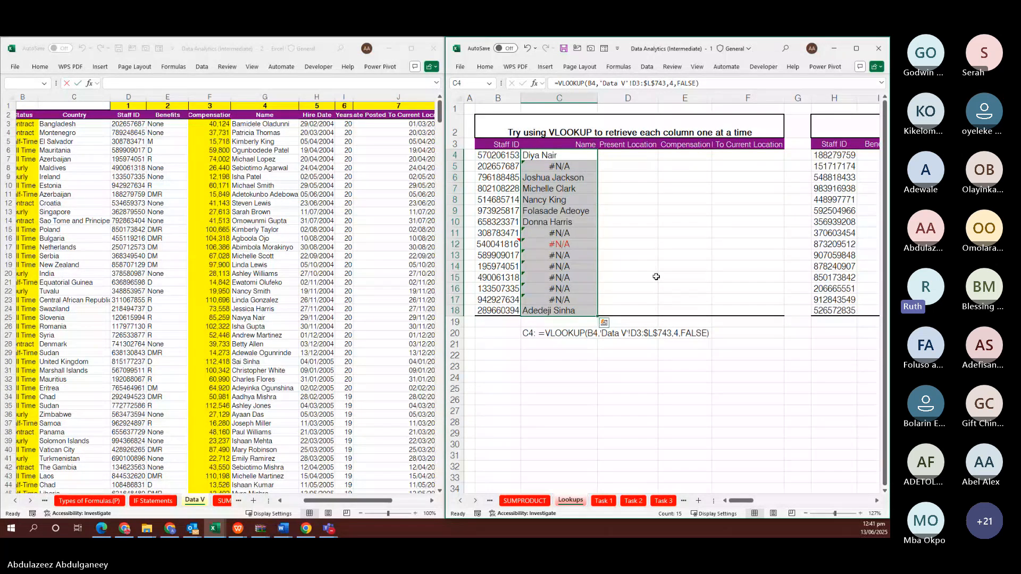
pyautogui.click(538, 156)
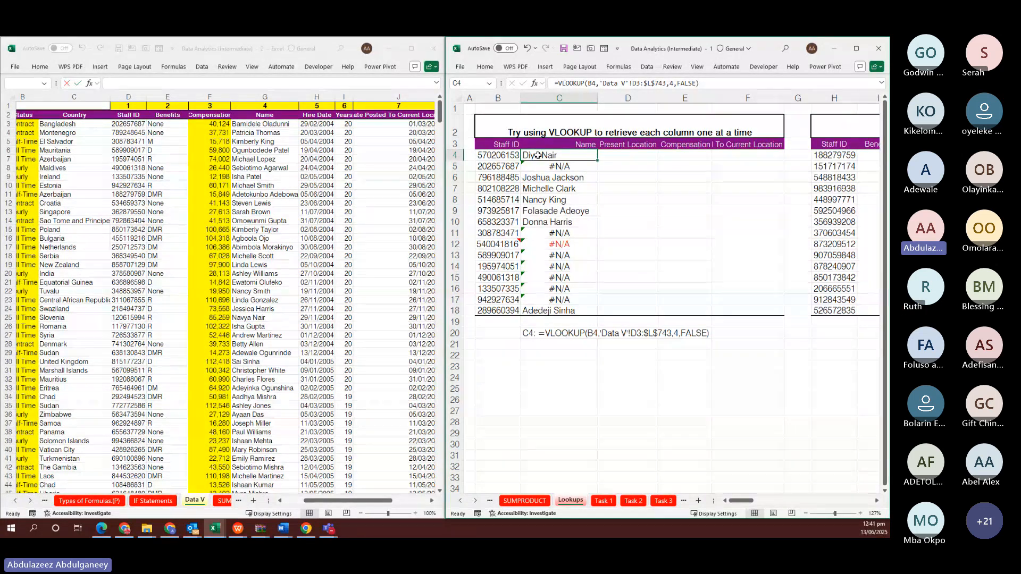
pyautogui.click(639, 85)
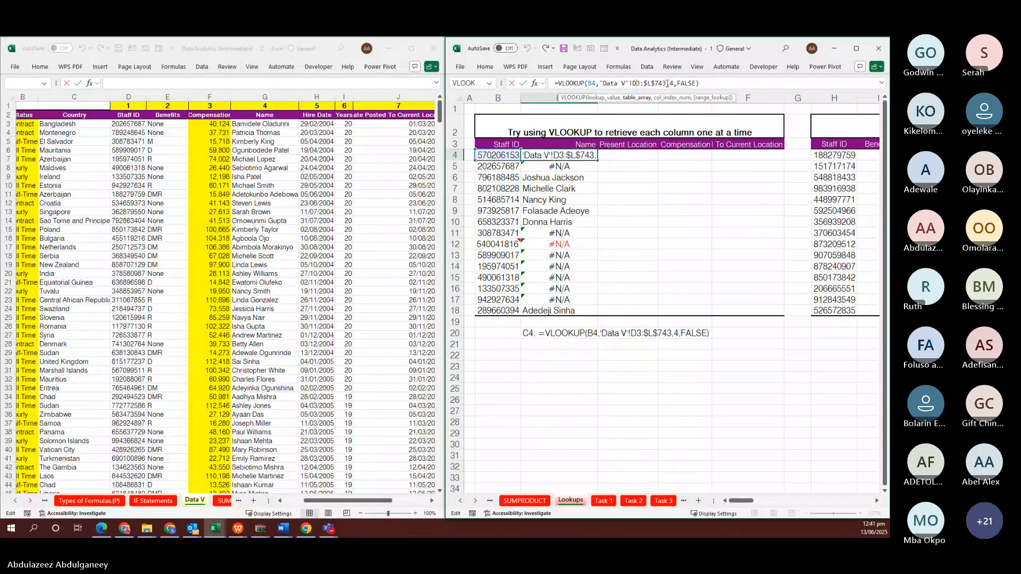
pyautogui.moveTo(666, 83); pyautogui.dragTo(634, 87)
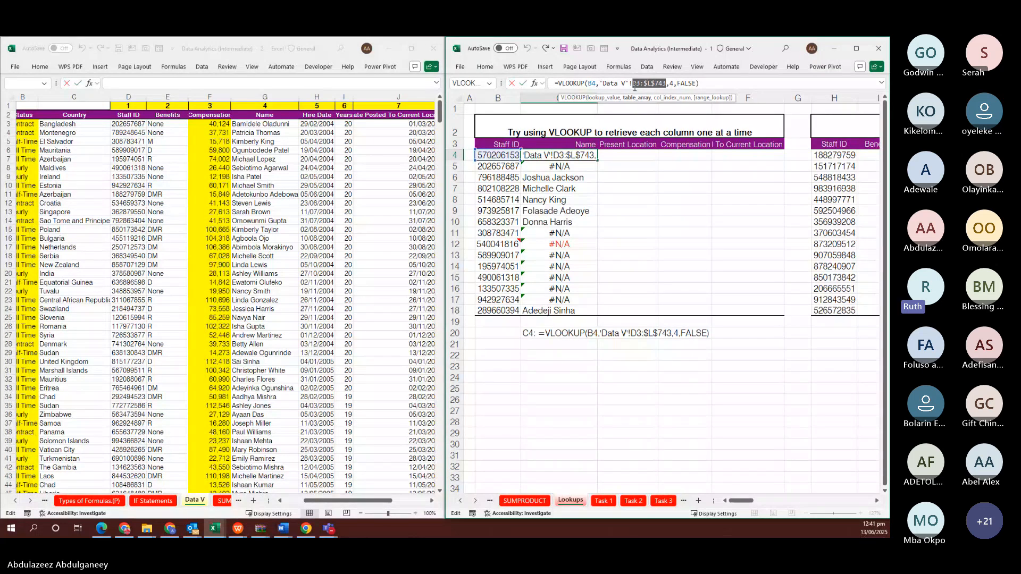
pyautogui.press('F4')
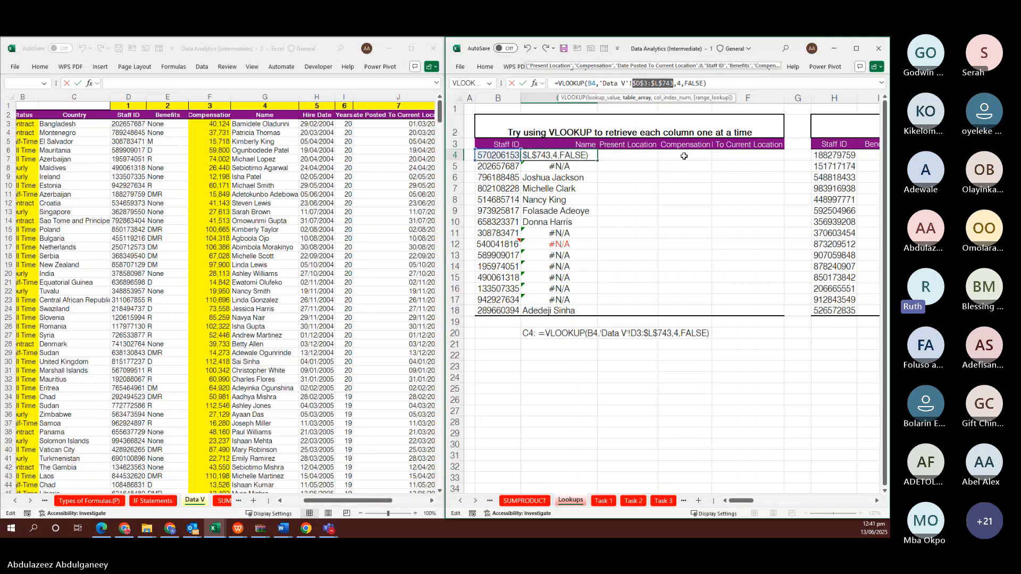
pyautogui.hotkey('ctrl', 'Return')
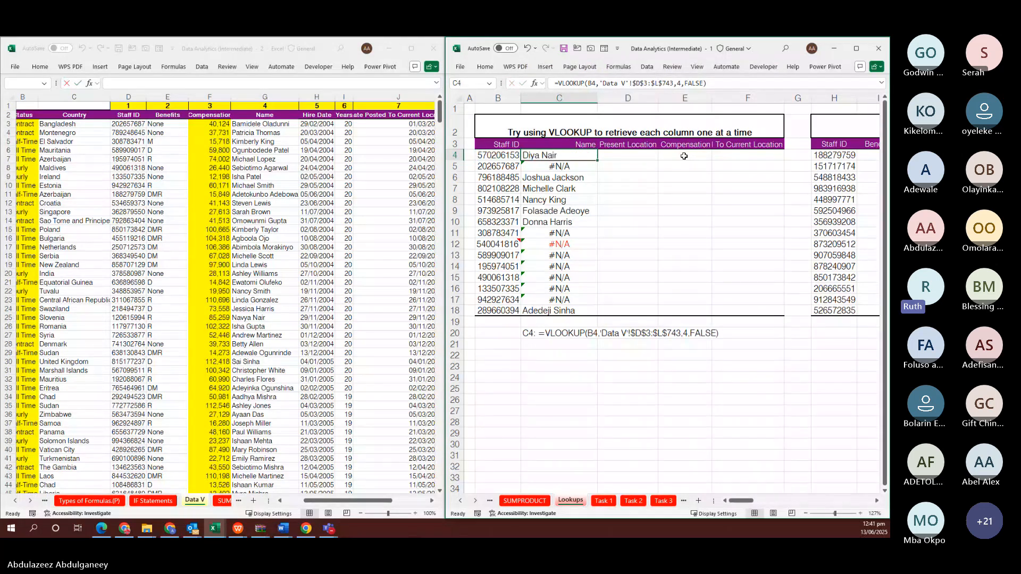
# Refill the corrected Name formula into C4:C18 with Ctrl+Enter
pyautogui.hotkey('shift', 'Down')
pyautogui.hotkey('shift', 'Down')
pyautogui.hotkey('shift', 'Down')
pyautogui.hotkey('shift', 'Down')
pyautogui.hotkey('shift', 'Down')
pyautogui.hotkey('shift', 'Down')
pyautogui.hotkey('shift', 'Down')
pyautogui.hotkey('shift', 'Down')
pyautogui.hotkey('shift', 'Down')
pyautogui.hotkey('shift', 'Down')
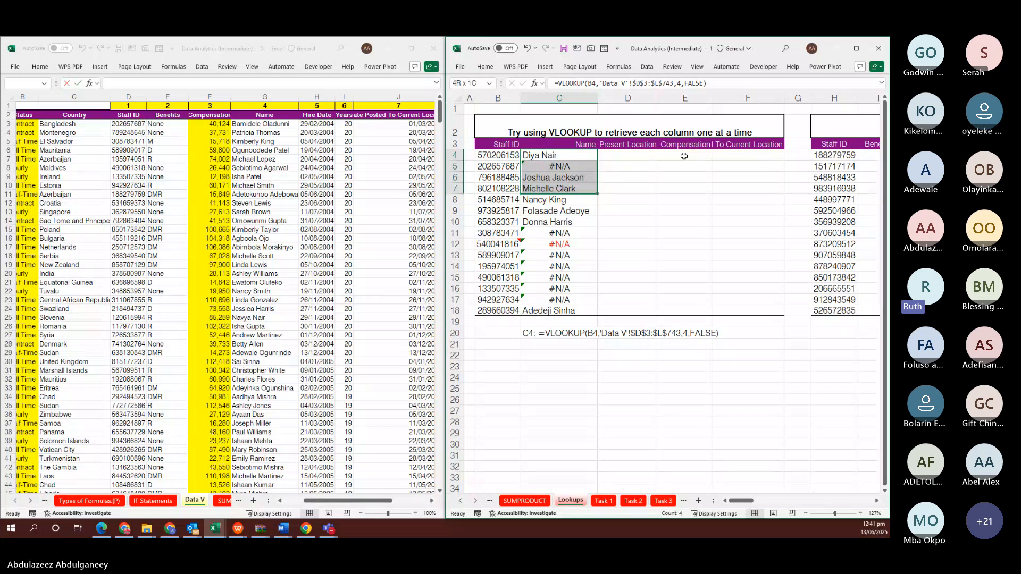
pyautogui.hotkey('shift', 'Down')
pyautogui.hotkey('shift', 'Down')
pyautogui.hotkey('shift', 'Down')
pyautogui.hotkey('shift', 'Down')
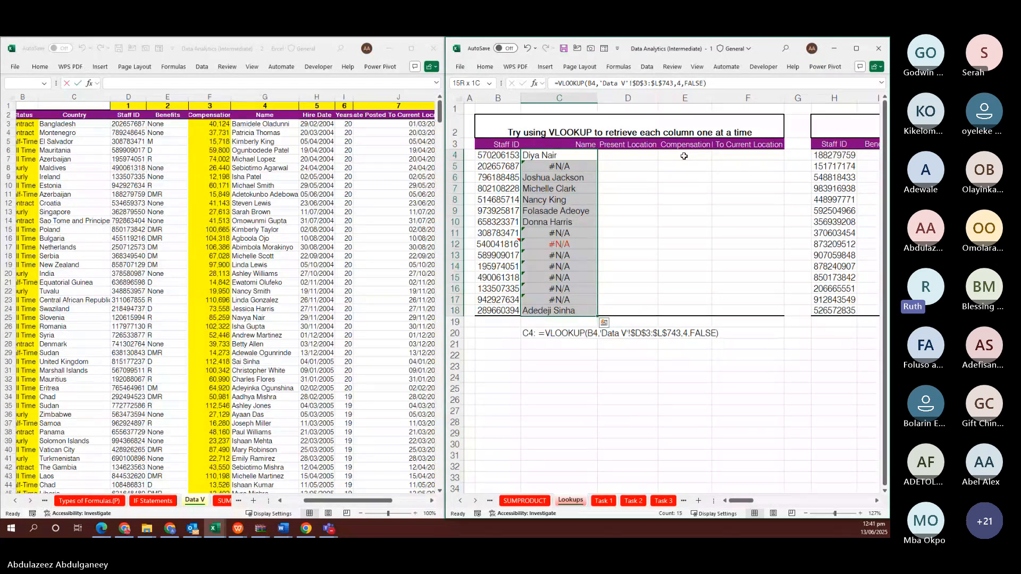
pyautogui.press('F2')
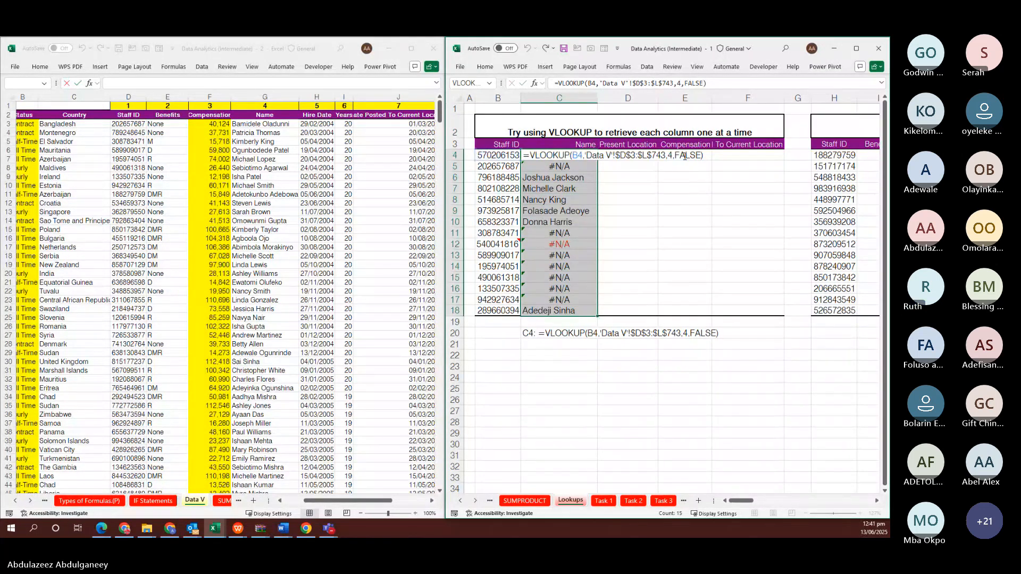
pyautogui.hotkey('ctrl', 'Return')
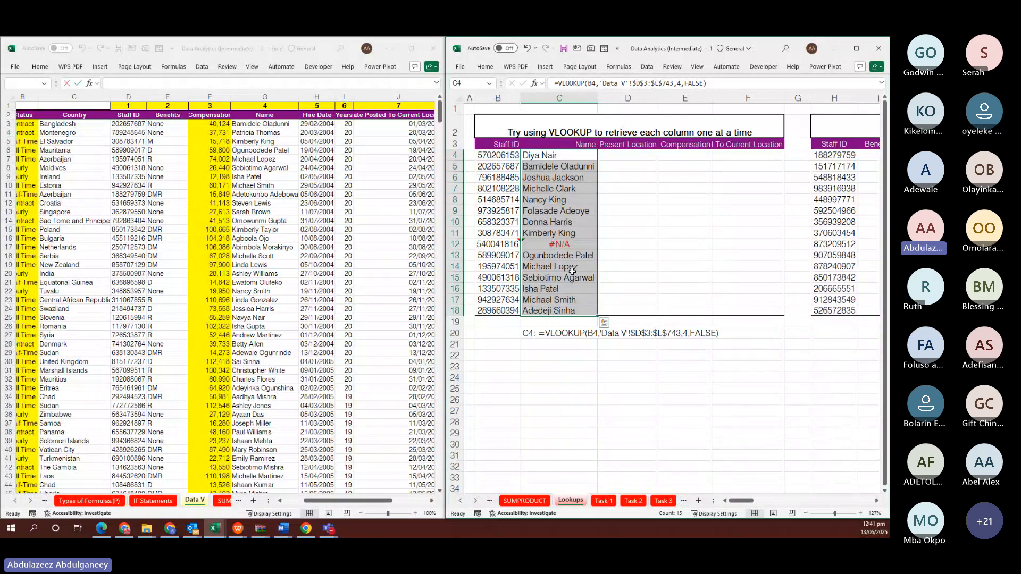
# Copy the #N/A staff ID from B12 and Find All for it in Data V column D
pyautogui.click(487, 244)
pyautogui.hotkey('ctrl', 'c')
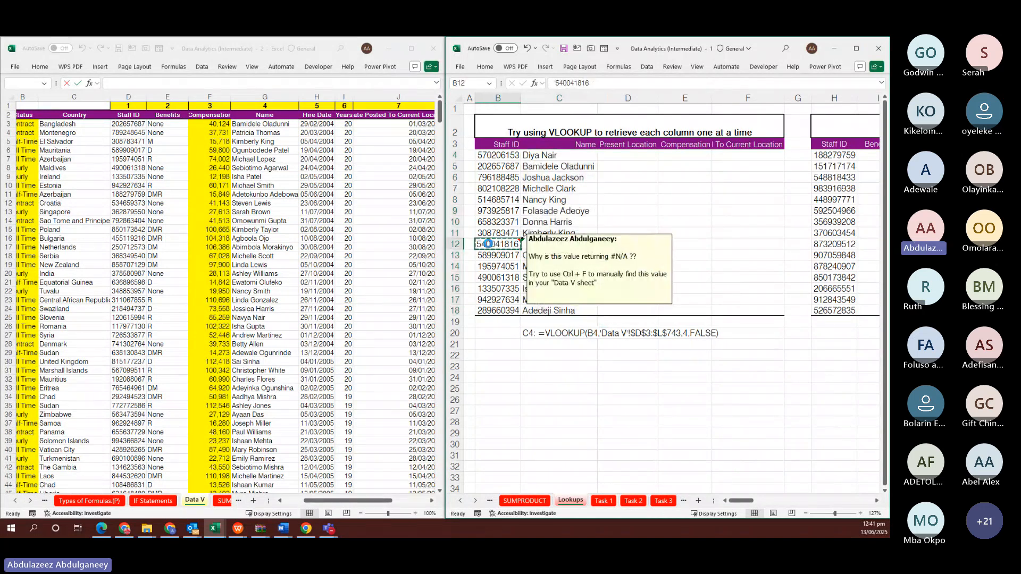
pyautogui.click(219, 178)
pyautogui.click(130, 93)
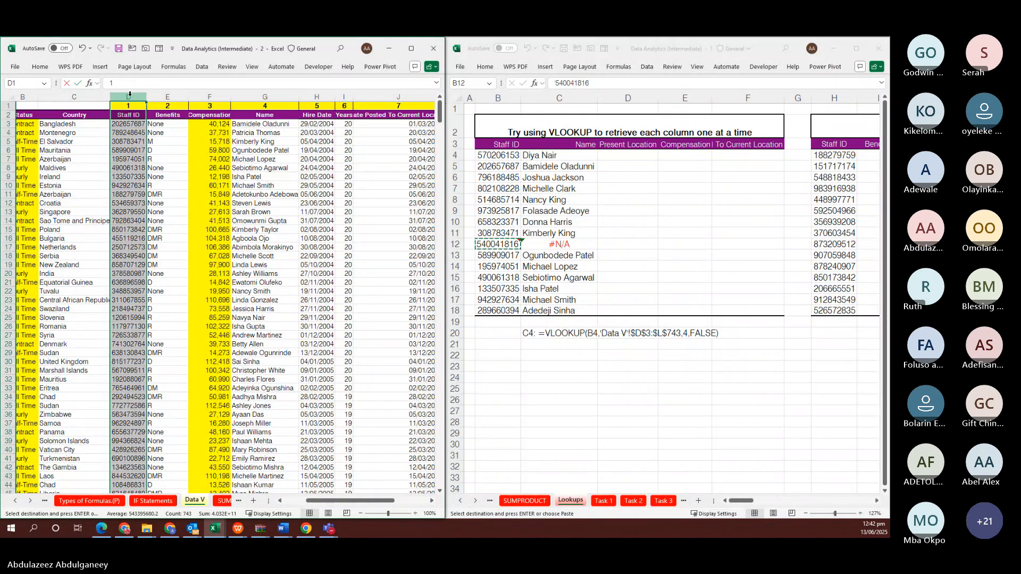
pyautogui.hotkey('ctrl', 'f')
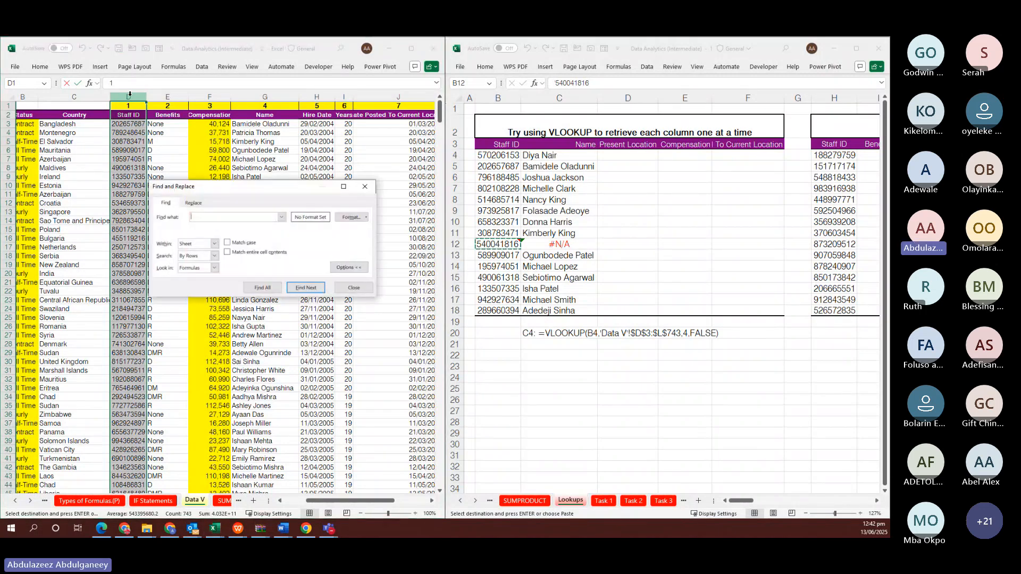
pyautogui.hotkey('ctrl', 'v')
pyautogui.click(262, 287)
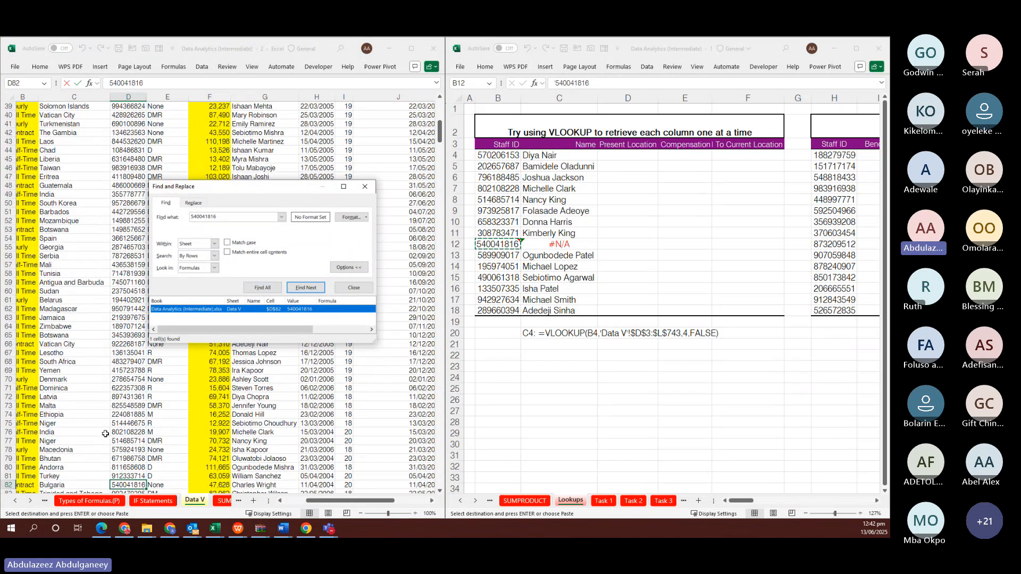
# Select the matching row 82 in Data V, then return to B12 and C4 on Lookups
pyautogui.click(7, 483)
pyautogui.scroll(-3, 133, 434)
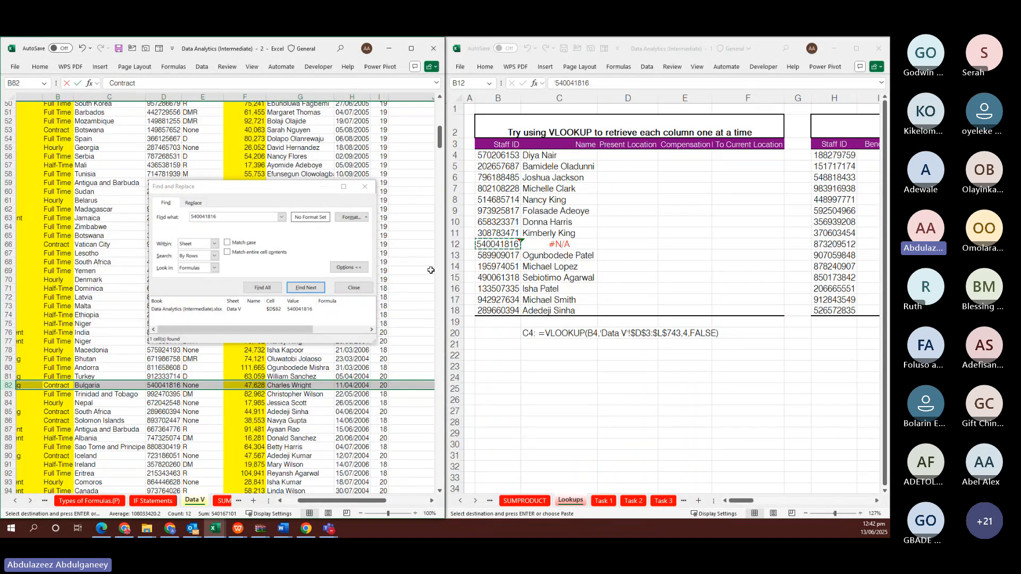
pyautogui.click(498, 244)
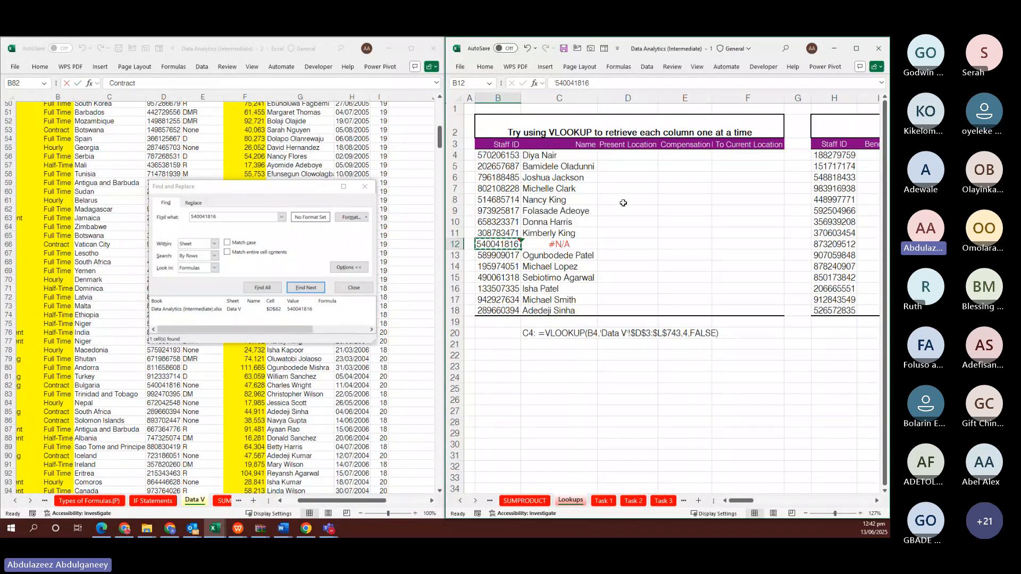
pyautogui.click(556, 159)
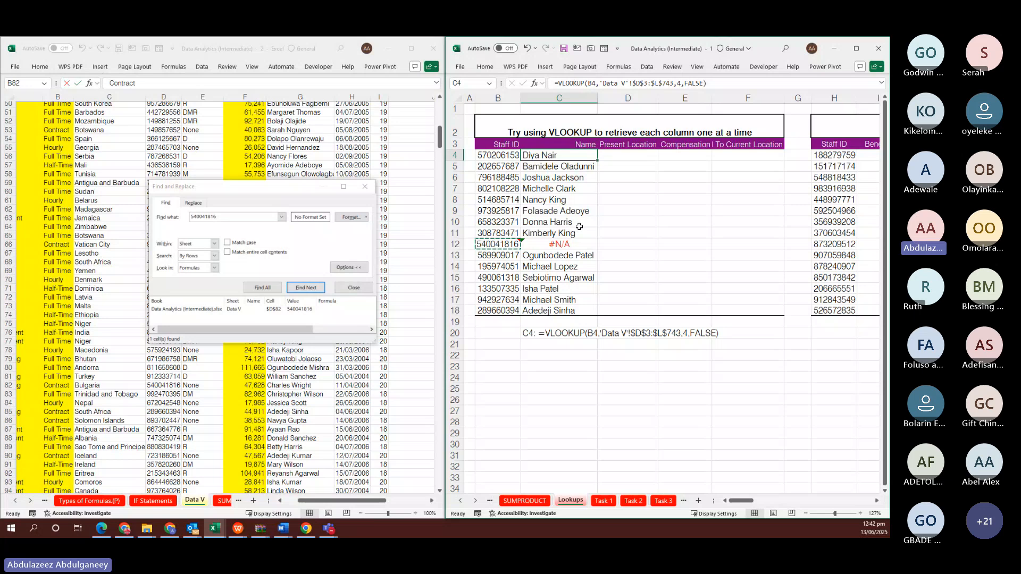
# Close the search and jump back to the top of the Data V sheet
pyautogui.click(698, 220)
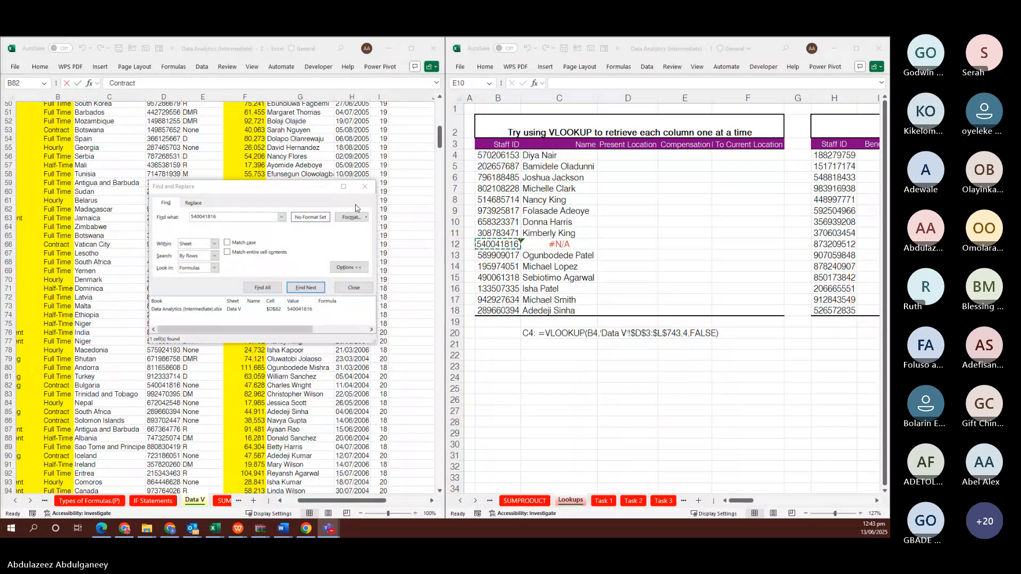
pyautogui.click(365, 187)
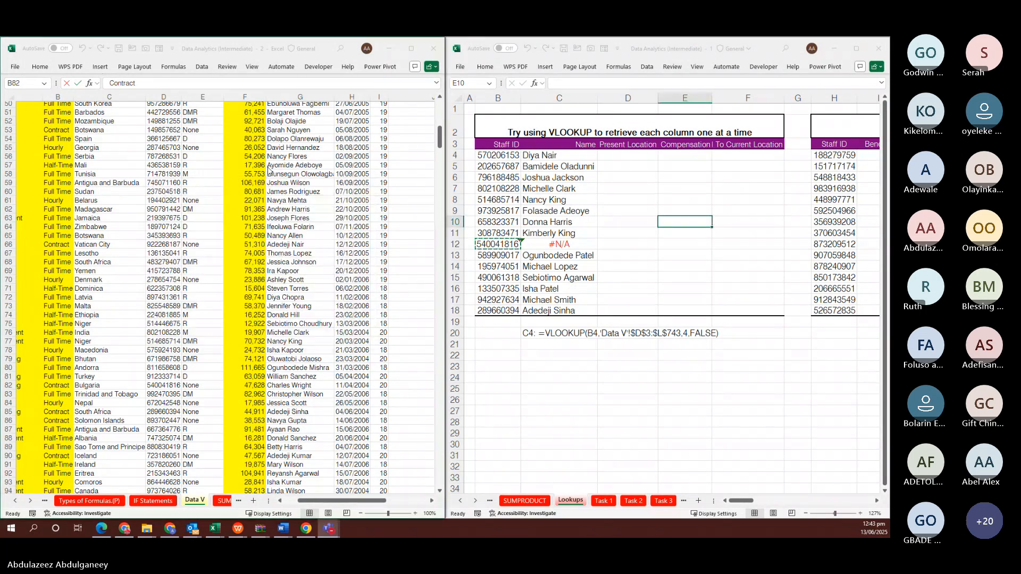
pyautogui.click(256, 167)
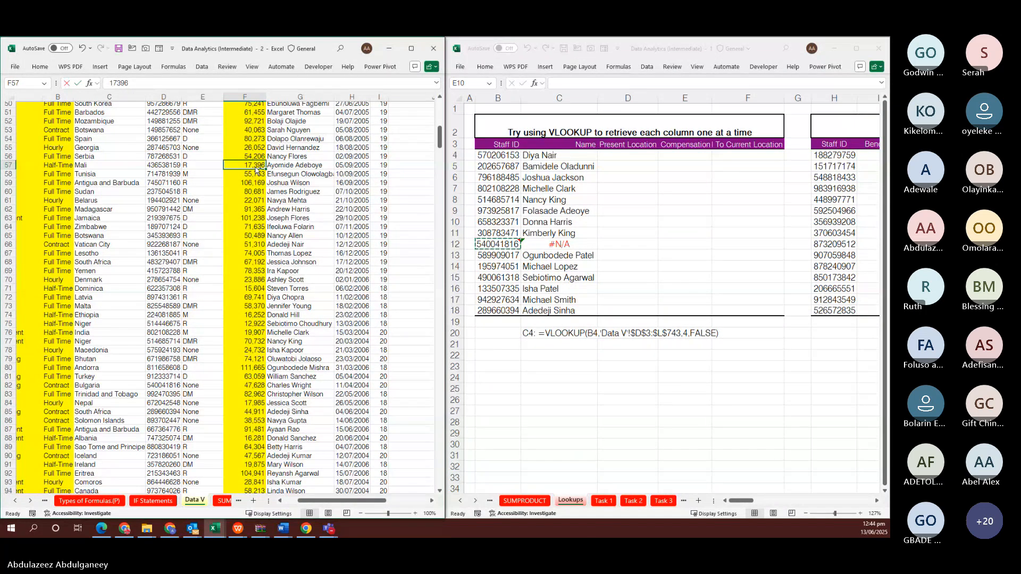
pyautogui.hotkey('ctrl', 'Up')
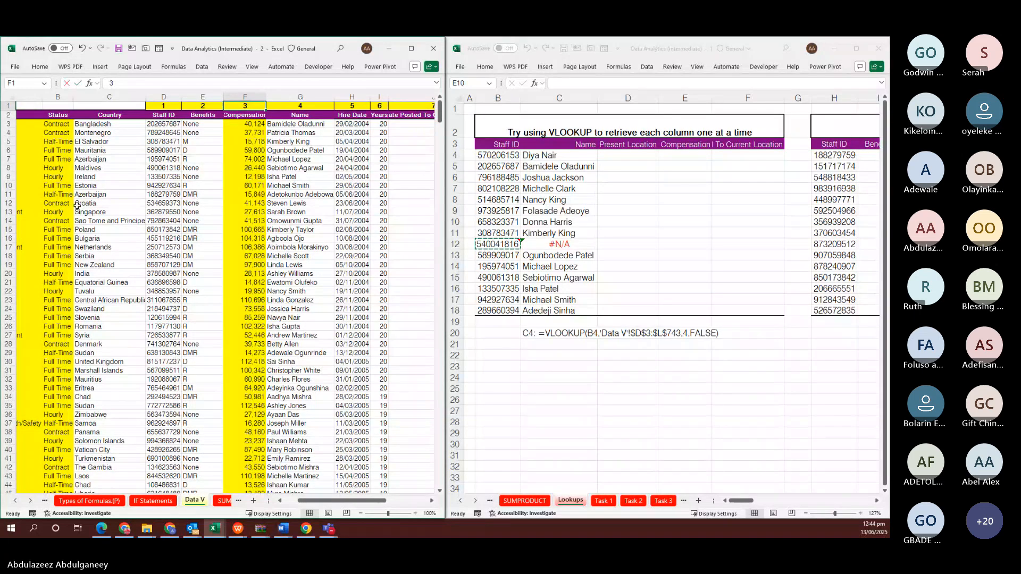
pyautogui.hotkey('ctrl', 'f')
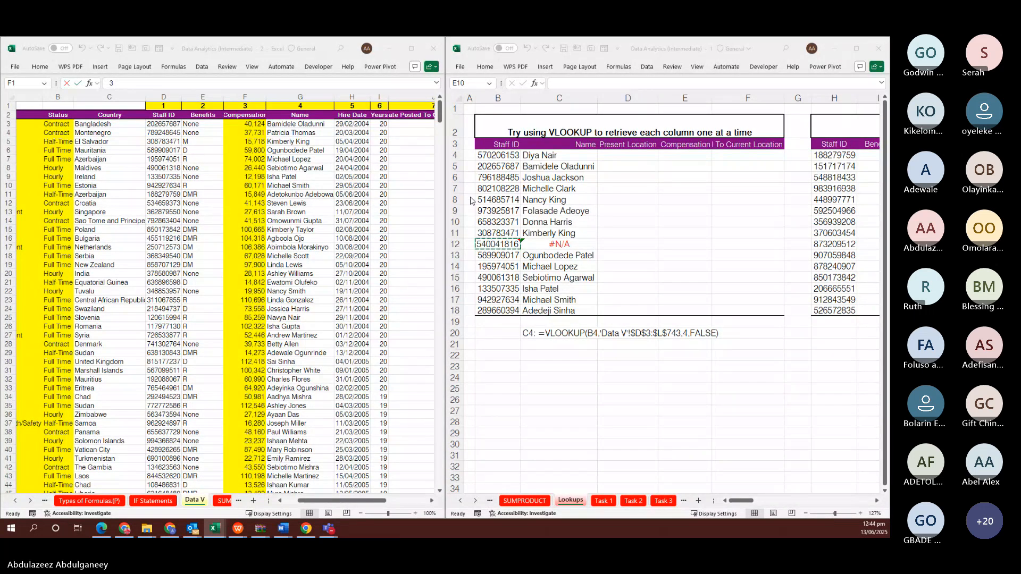
# Scroll Data V right until the Previous and Present Location columns show
pyautogui.click(365, 152)
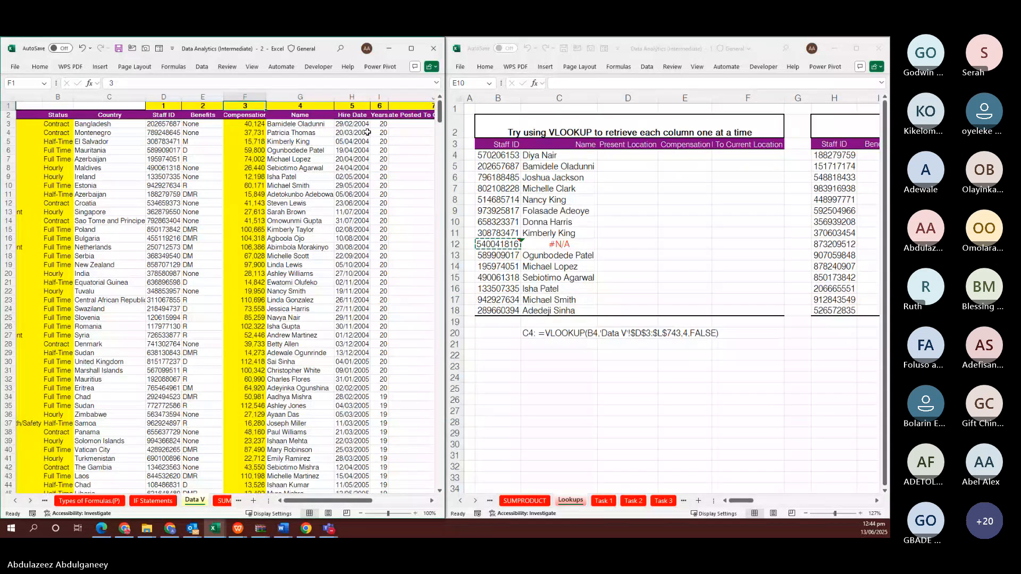
pyautogui.scroll(2, 367, 132)
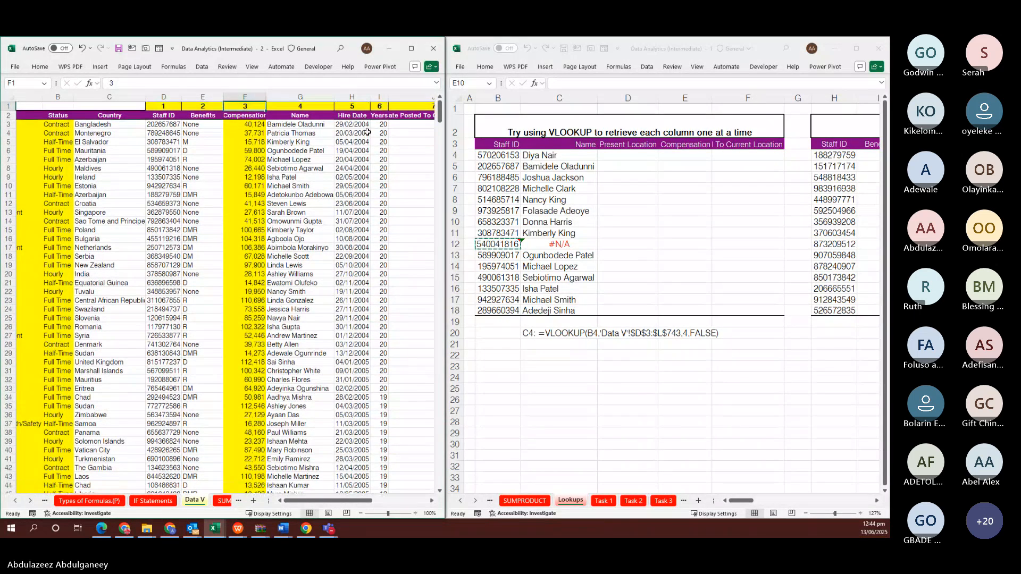
pyautogui.hscroll(4, 367, 133)
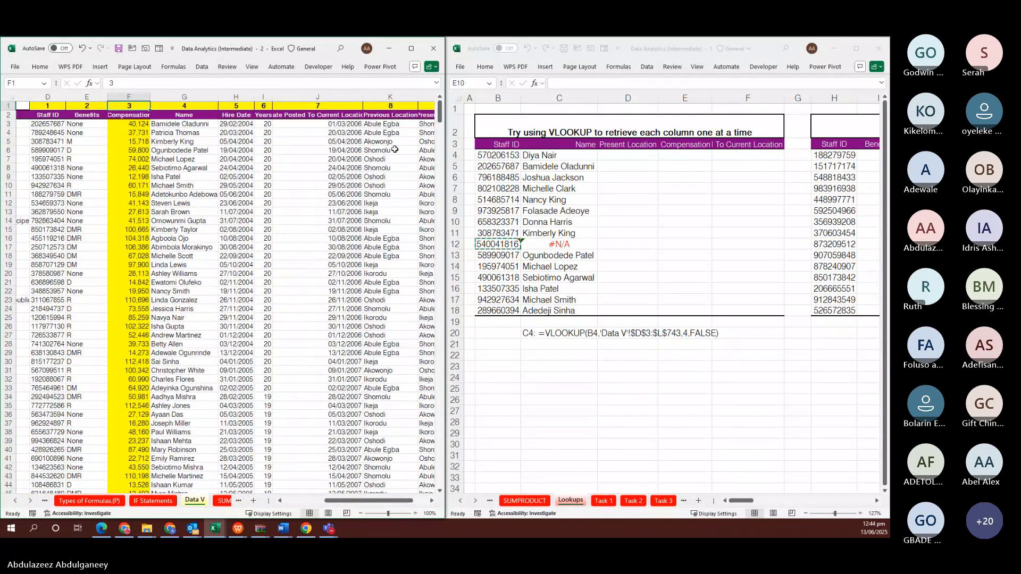
pyautogui.hscroll(3, 395, 149)
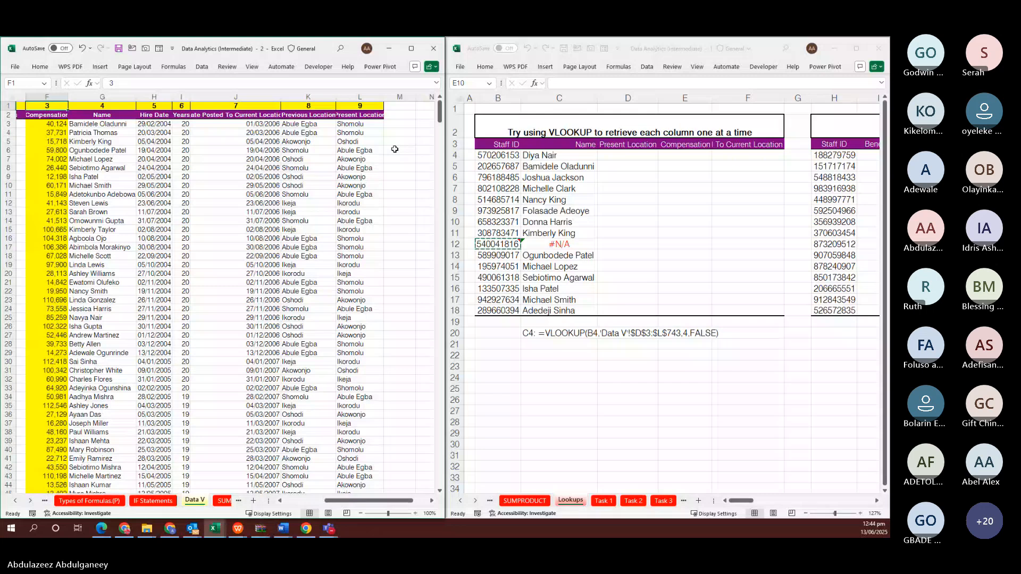
# Enter =VLOOKUP(B4,'Data V'!$D$3:$L$743,9,FALSE) in D4 for Present Location
pyautogui.click(628, 155)
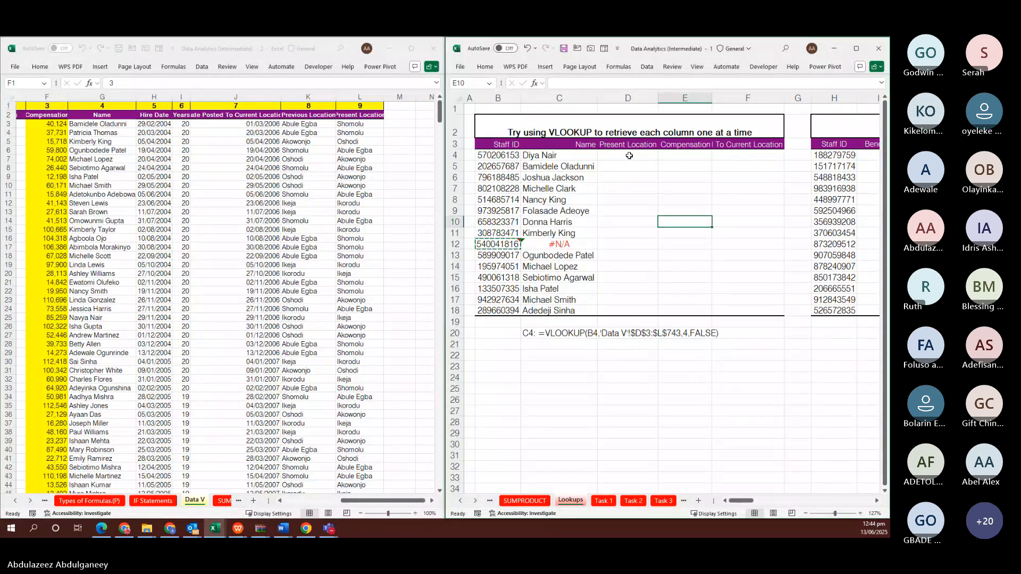
pyautogui.write('=VL')
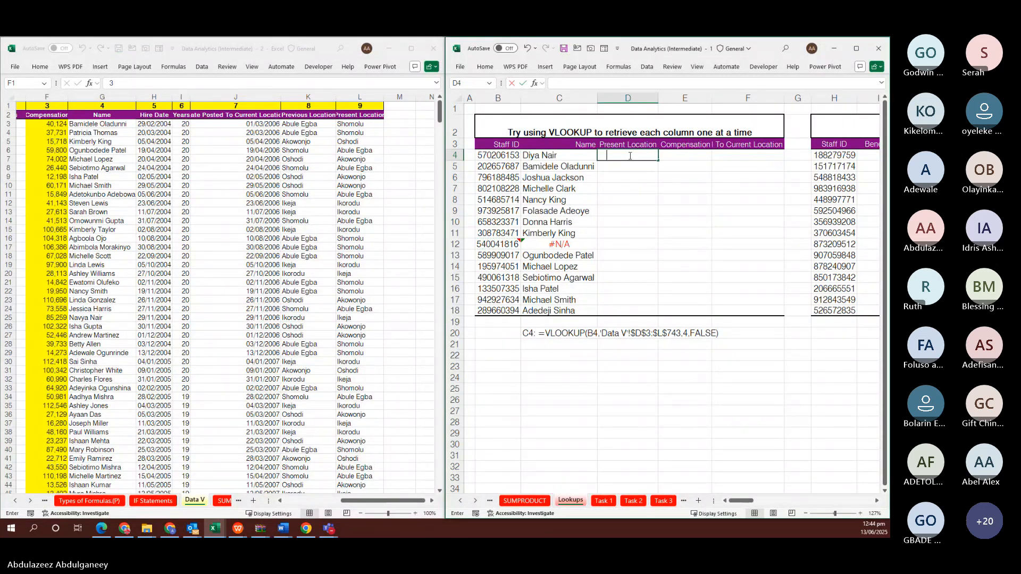
pyautogui.press('Tab')
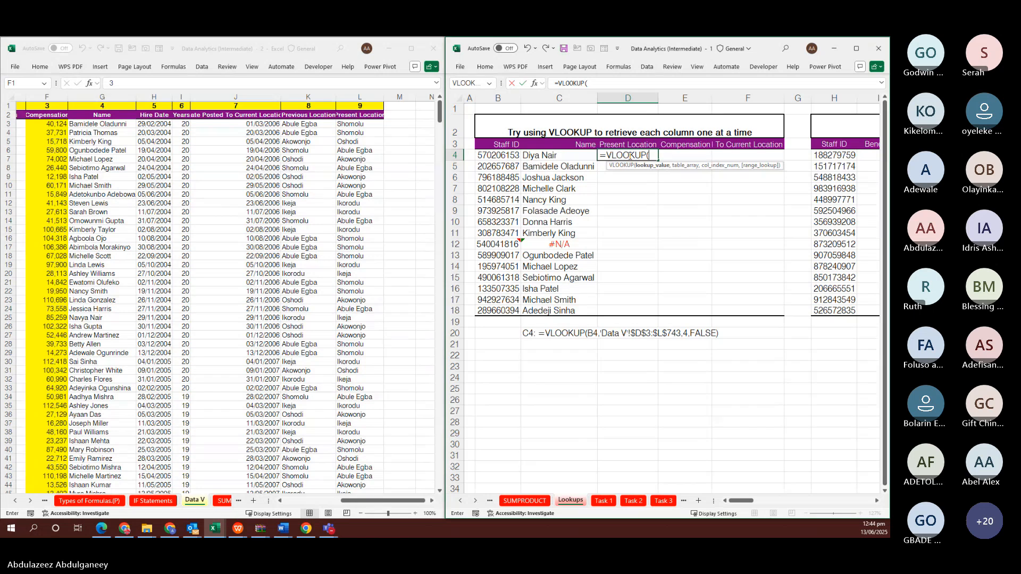
pyautogui.press('Left')
pyautogui.press('Left')
pyautogui.write(',')
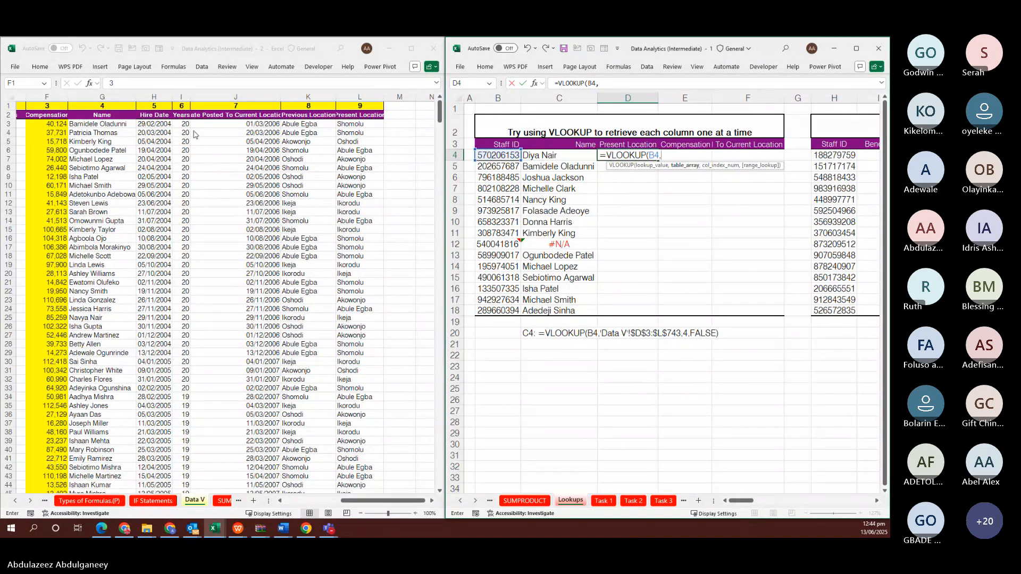
pyautogui.click(179, 120)
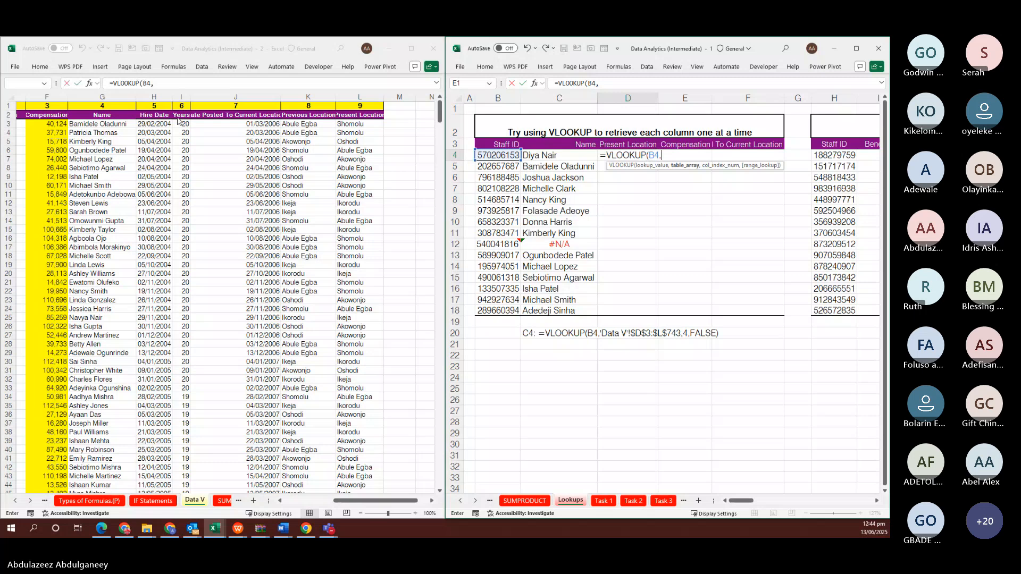
pyautogui.hscroll(-5, 144, 158)
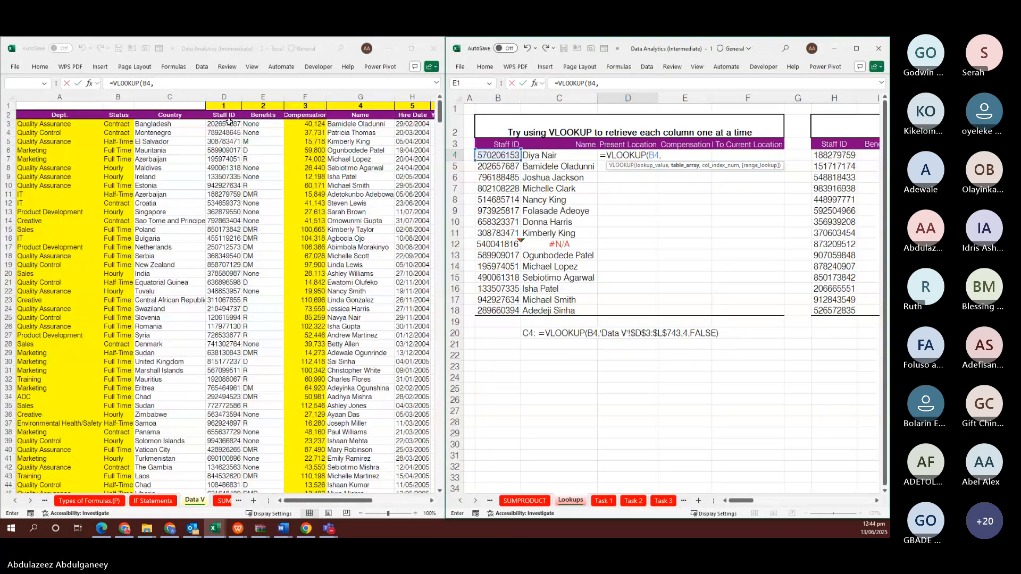
pyautogui.click(225, 123)
pyautogui.hotkey('ctrl', 'shift', 'Right')
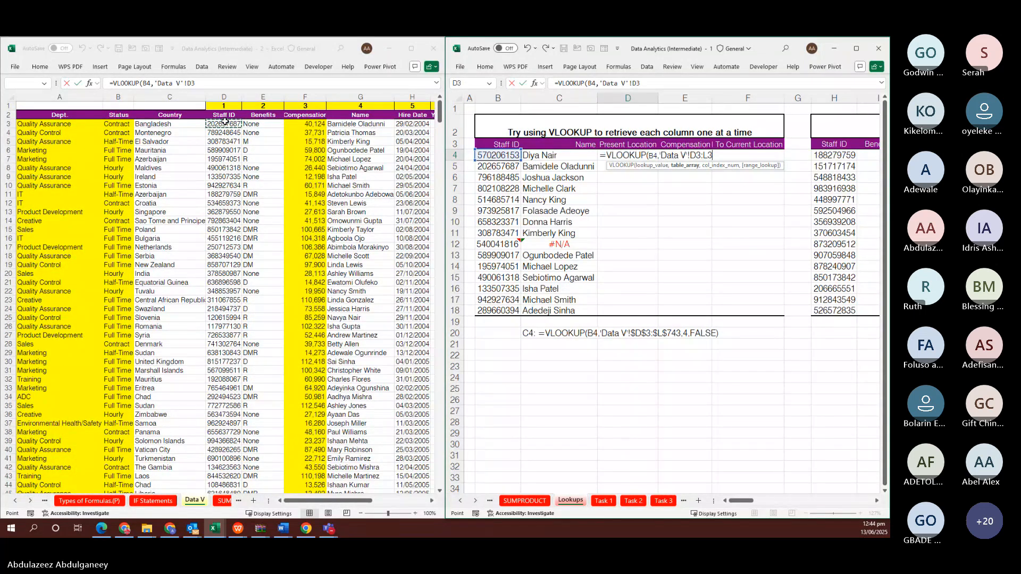
pyautogui.hotkey('ctrl', 'shift', 'Down')
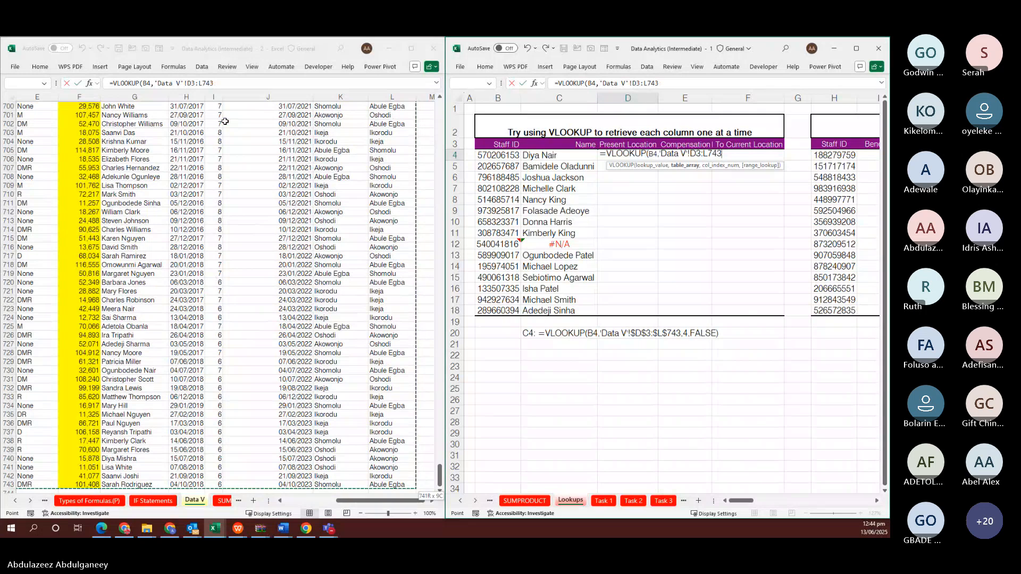
pyautogui.press('F4')
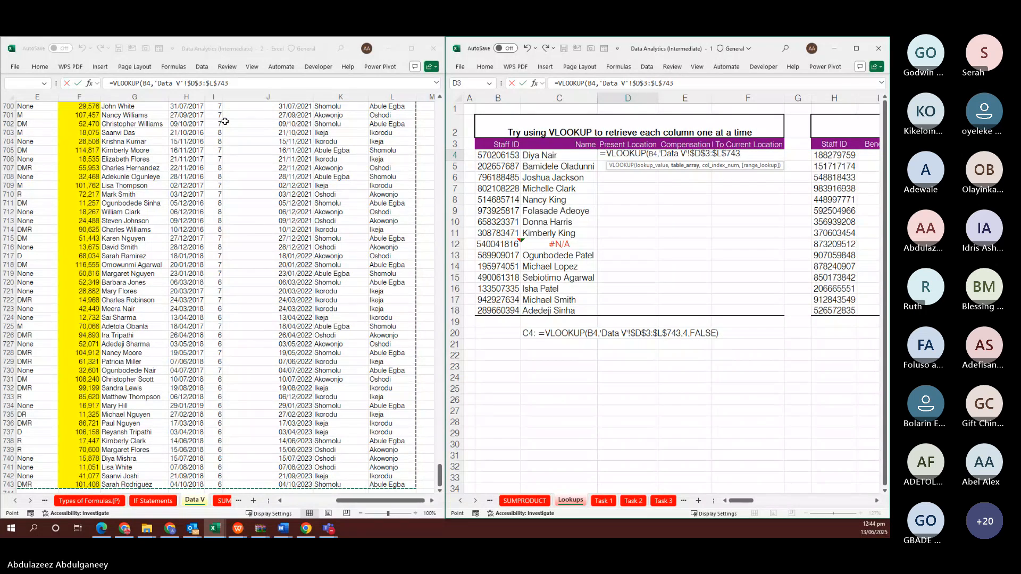
pyautogui.write(',9')
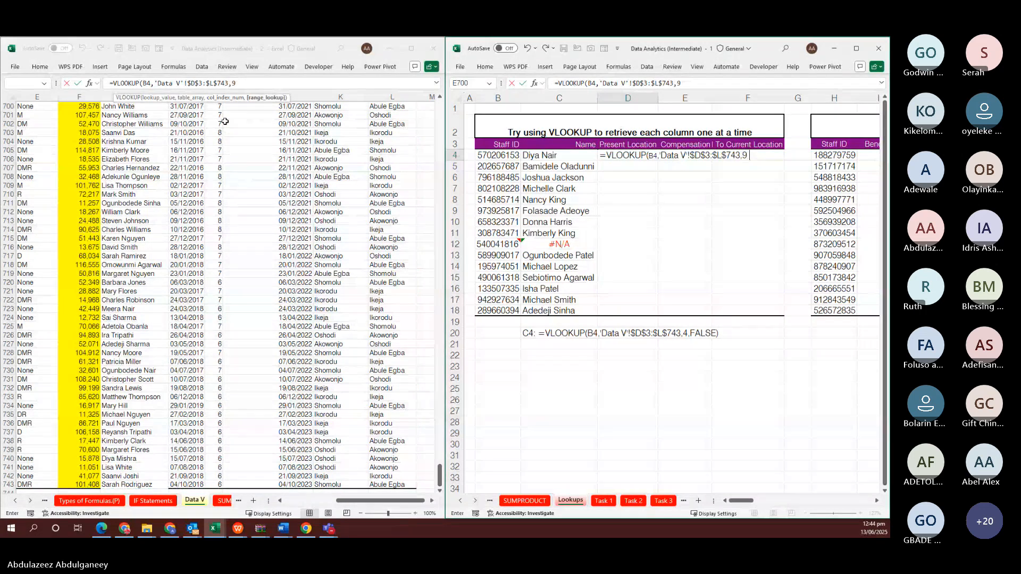
pyautogui.write(',')
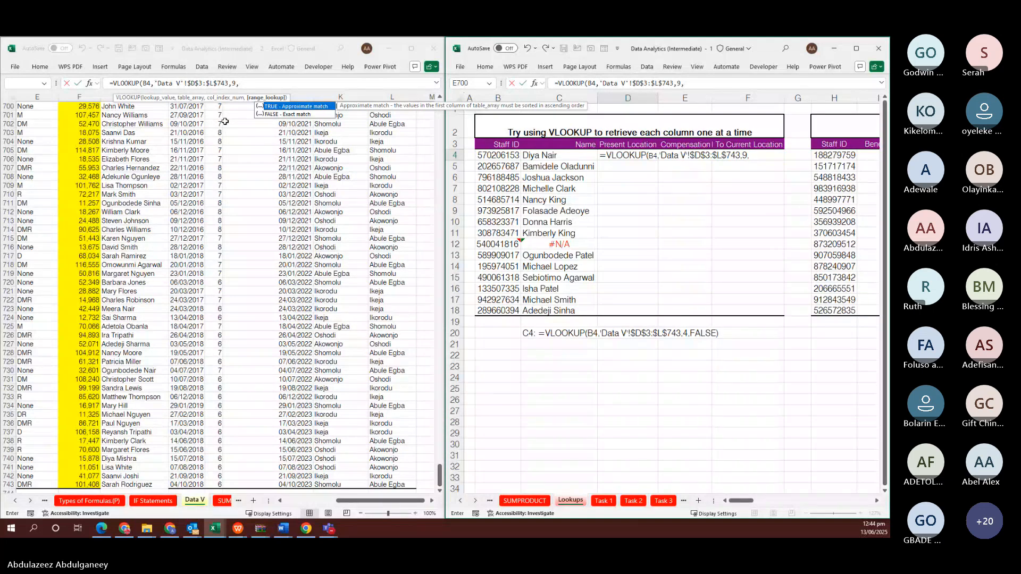
pyautogui.write('FALSE')
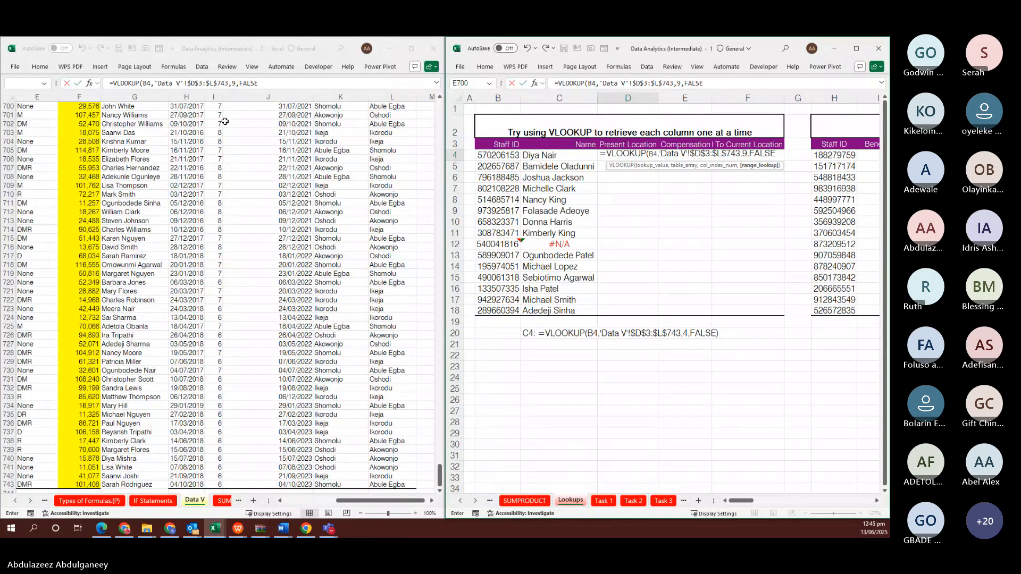
pyautogui.hotkey('ctrl', 'Return')
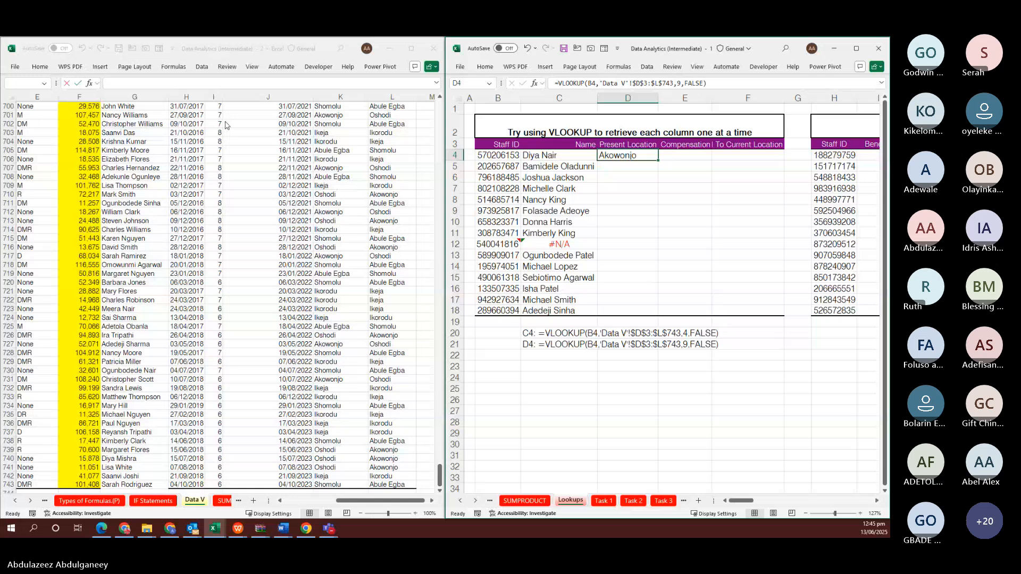
# Fill the Present Location formula down D4:D18
pyautogui.hotkey('shift', 'Down')
pyautogui.hotkey('shift', 'Down')
pyautogui.hotkey('shift', 'Down')
pyautogui.hotkey('shift', 'Down')
pyautogui.hotkey('shift', 'Down')
pyautogui.hotkey('shift', 'Down')
pyautogui.hotkey('shift', 'Down')
pyautogui.hotkey('shift', 'Down')
pyautogui.hotkey('shift', 'Down')
pyautogui.hotkey('shift', 'Down')
pyautogui.hotkey('shift', 'Down')
pyautogui.hotkey('shift', 'Down')
pyautogui.hotkey('shift', 'Down')
pyautogui.hotkey('shift', 'Down')
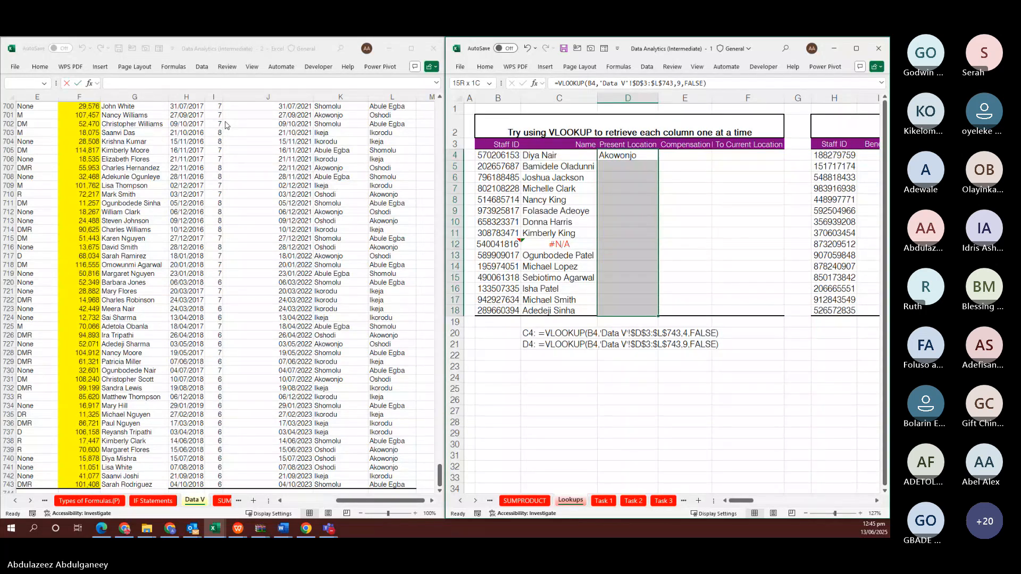
pyautogui.hotkey('ctrl', 'd')
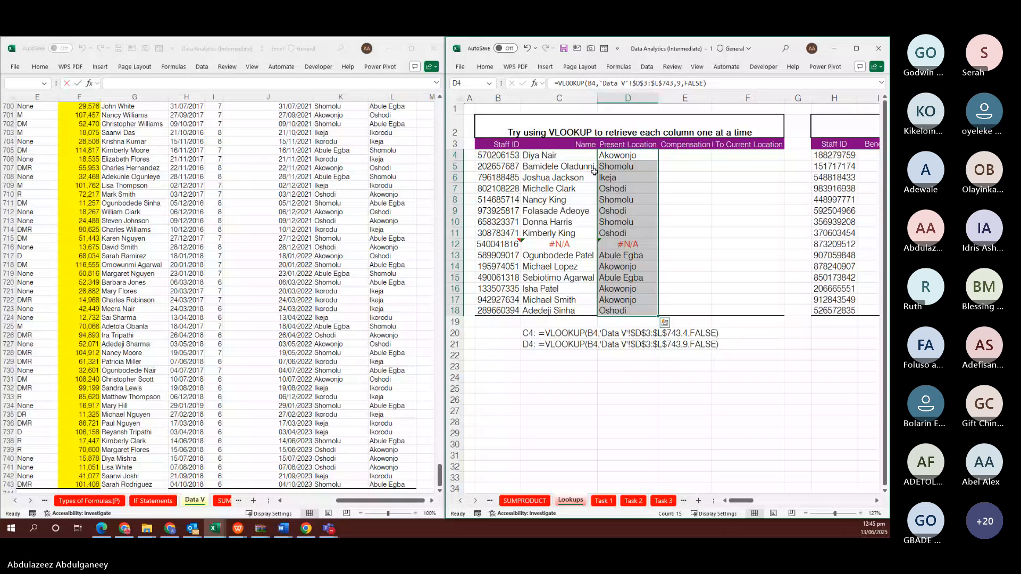
pyautogui.click(632, 155)
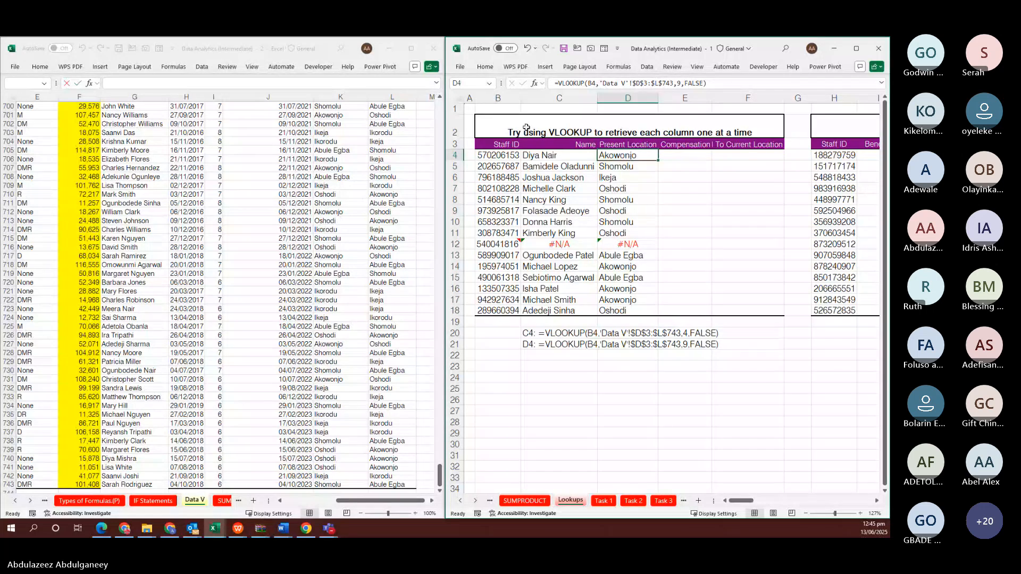
# Return the Data V sheet to the top of its data
pyautogui.click(239, 151)
pyautogui.scroll(2, 239, 149)
pyautogui.scroll(20, 239, 149)
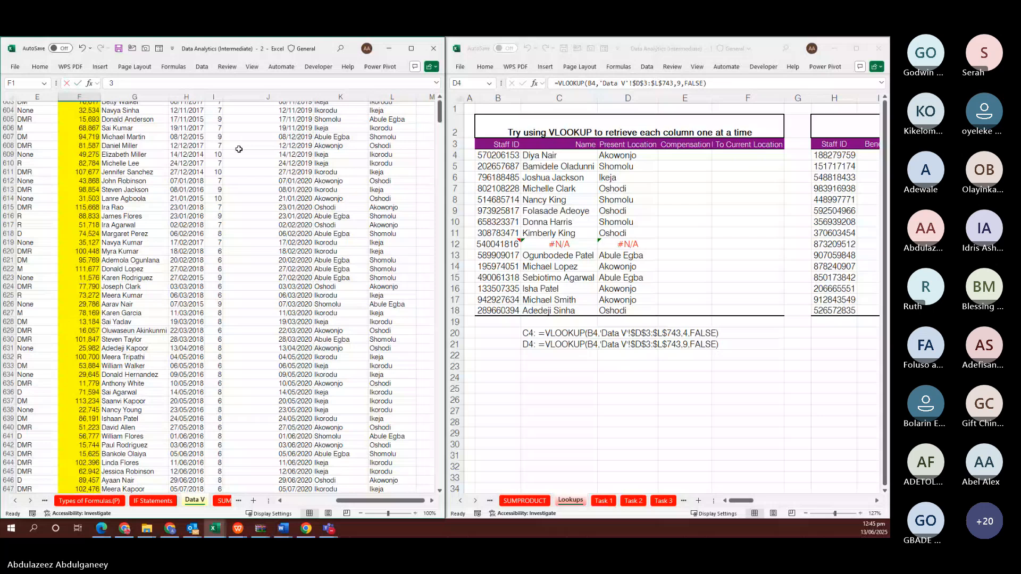
pyautogui.click(296, 122)
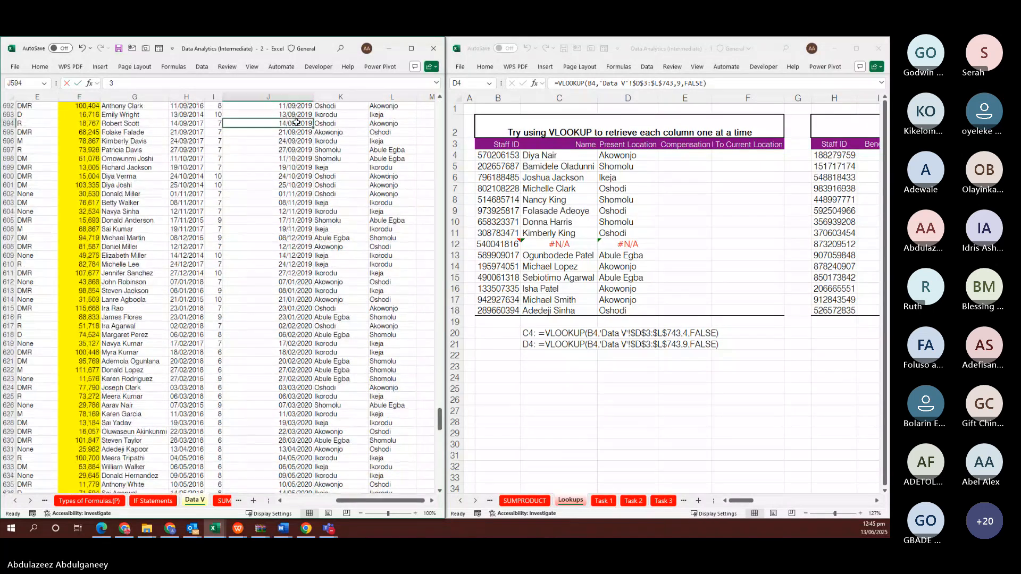
pyautogui.hotkey('ctrl', 'Up')
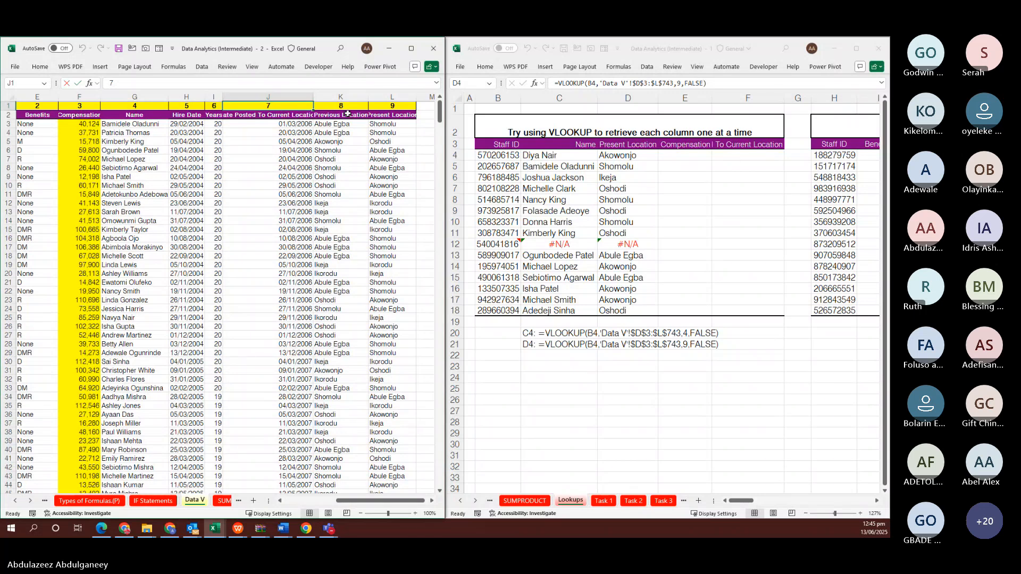
# Paste the lookup into E4 and change its column index from 9 to 3
pyautogui.click(647, 156)
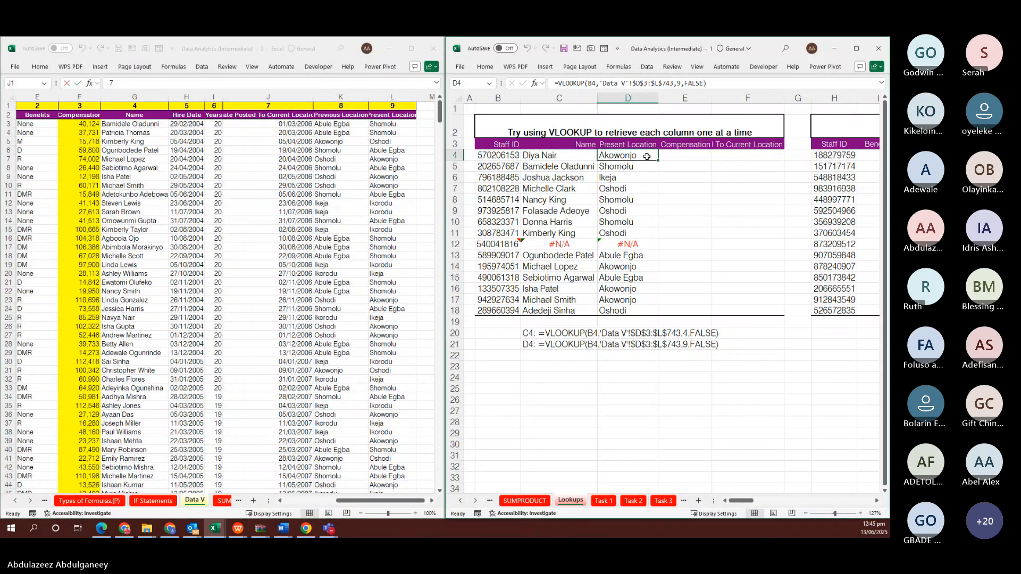
pyautogui.doubleClick(647, 156)
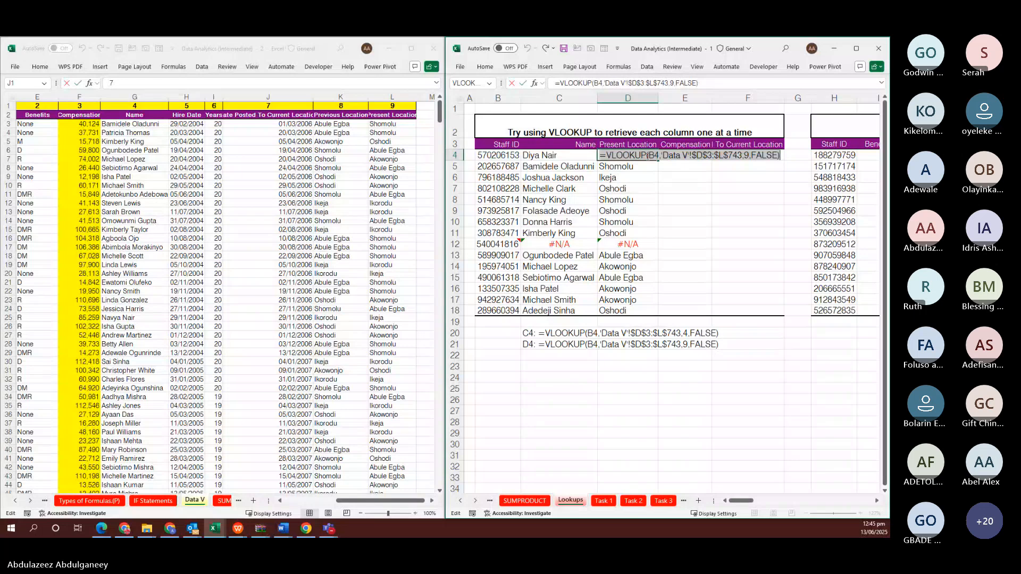
pyautogui.press('Tab')
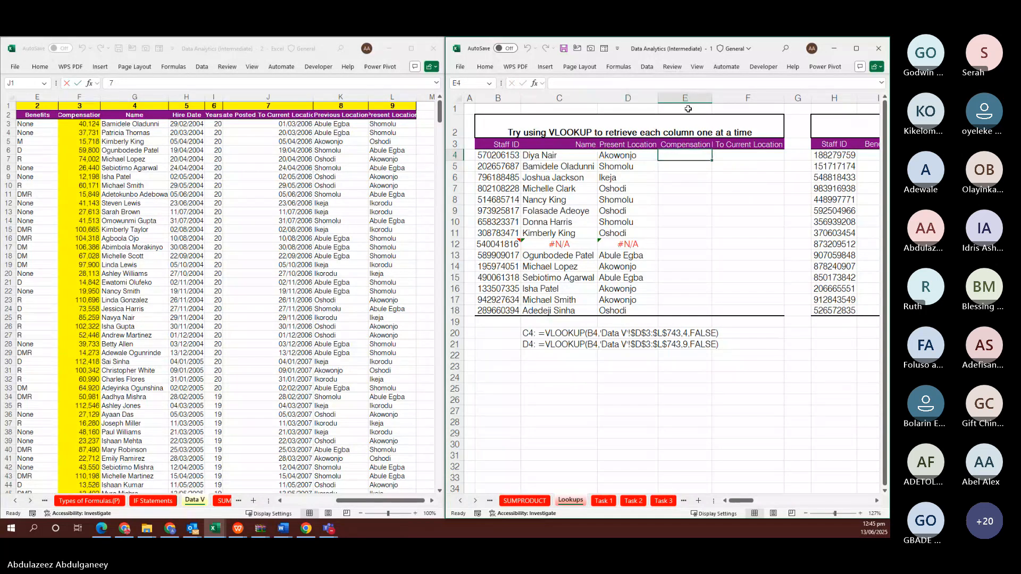
pyautogui.hotkey('ctrl', 'v')
pyautogui.press('F2')
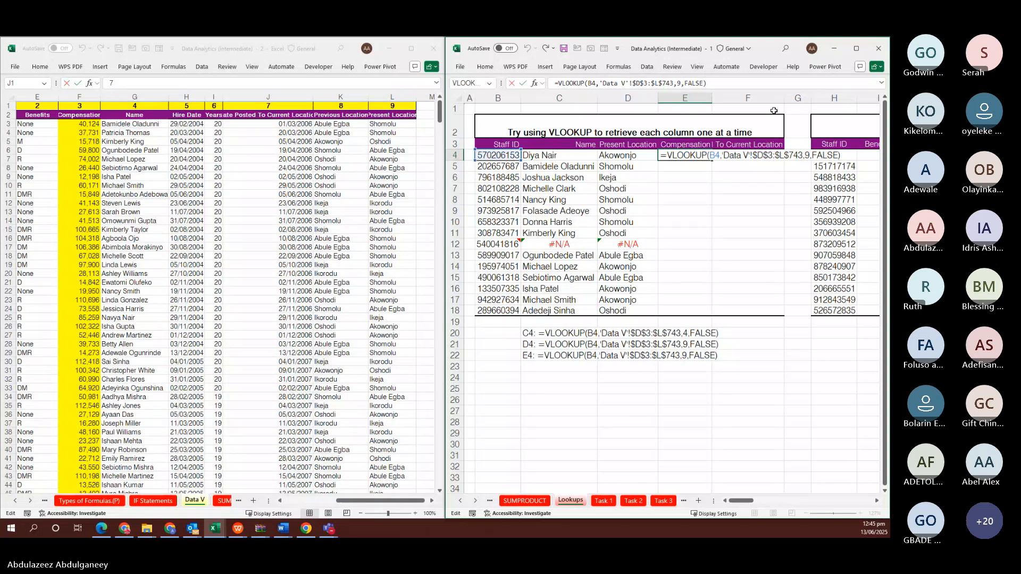
pyautogui.click(809, 156)
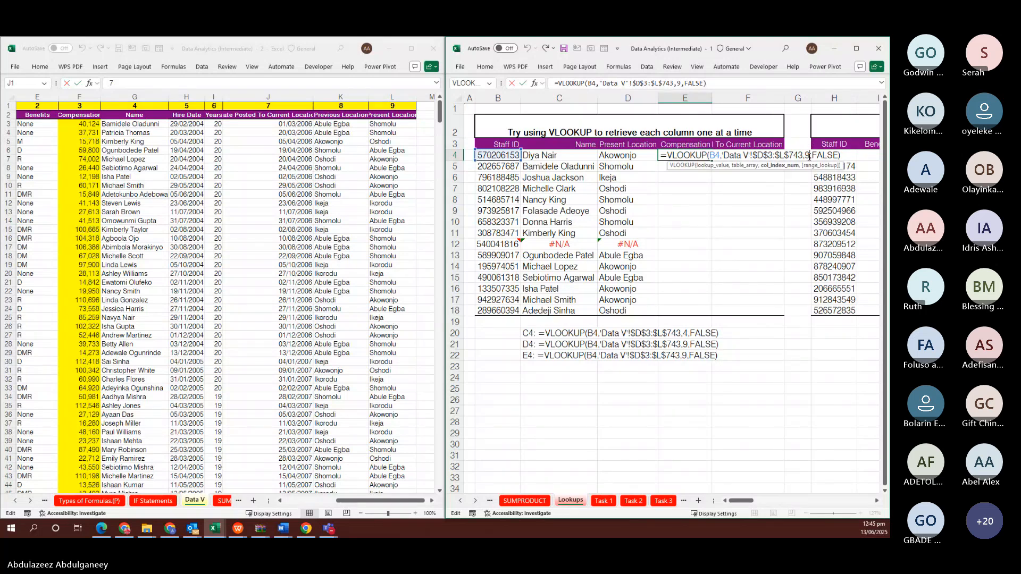
pyautogui.press('BackSpace')
pyautogui.write('3')
pyautogui.hotkey('ctrl', 'Return')
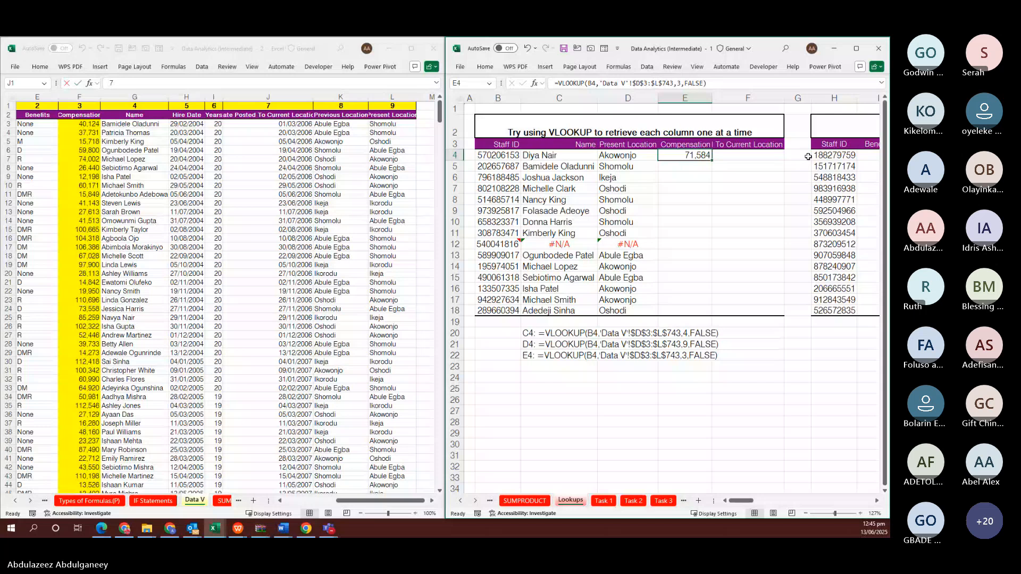
# Fill the Compensation formula down E4:E18 with Ctrl+D
pyautogui.hotkey('shift', 'Down')
pyautogui.hotkey('shift', 'Down')
pyautogui.hotkey('shift', 'Down')
pyautogui.hotkey('shift', 'Down')
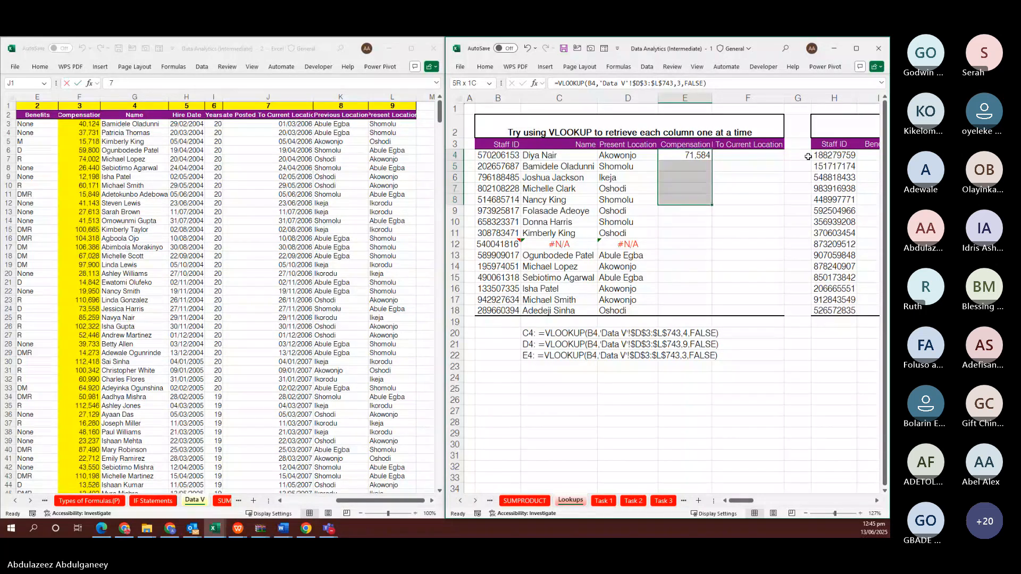
pyautogui.hotkey('shift', 'Down')
pyautogui.hotkey('shift', 'Down')
pyautogui.hotkey('shift', 'Down')
pyautogui.hotkey('shift', 'Down')
pyautogui.hotkey('shift', 'Down')
pyautogui.hotkey('shift', 'Down')
pyautogui.hotkey('shift', 'Down')
pyautogui.hotkey('shift', 'Down')
pyautogui.hotkey('shift', 'Down')
pyautogui.hotkey('shift', 'Down')
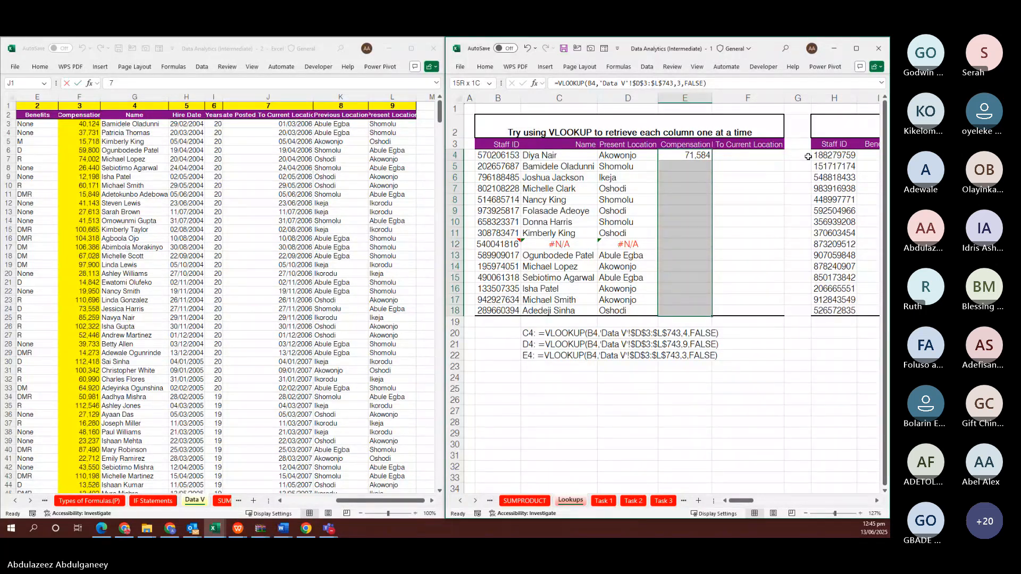
pyautogui.hotkey('ctrl', 'd')
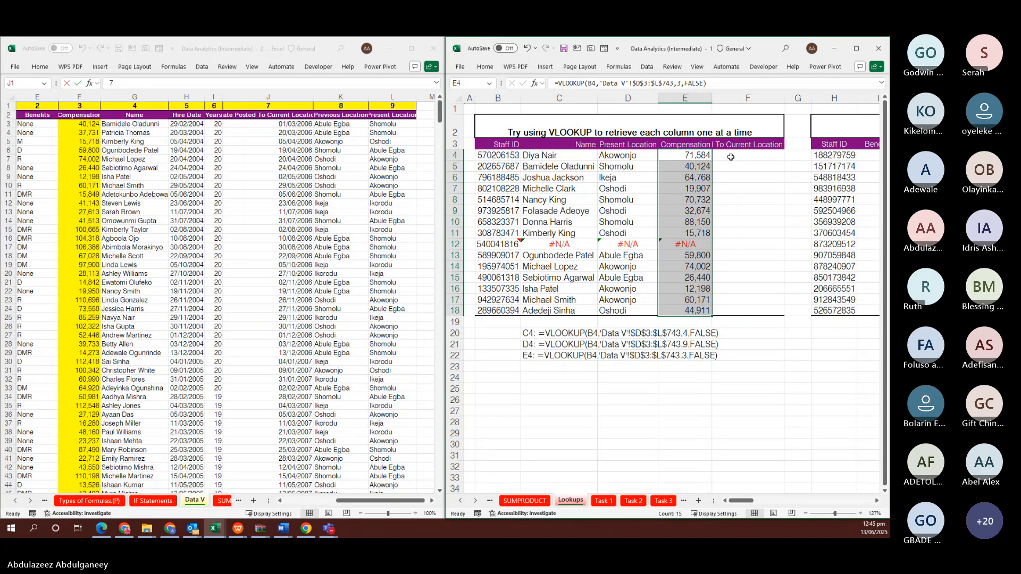
# Paste the lookup into F4 with column index 7 to return the date
pyautogui.click(731, 156)
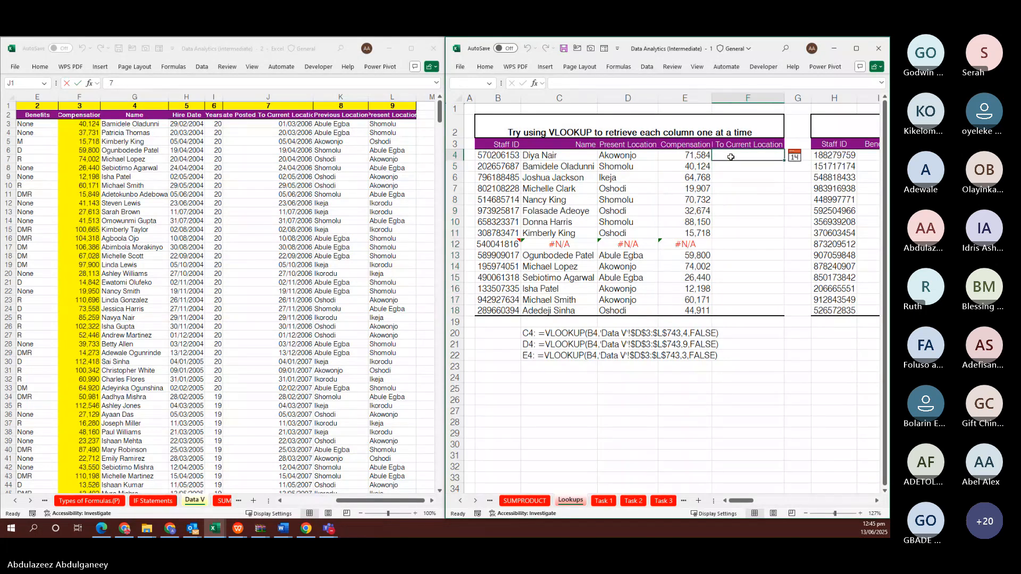
pyautogui.doubleClick(731, 157)
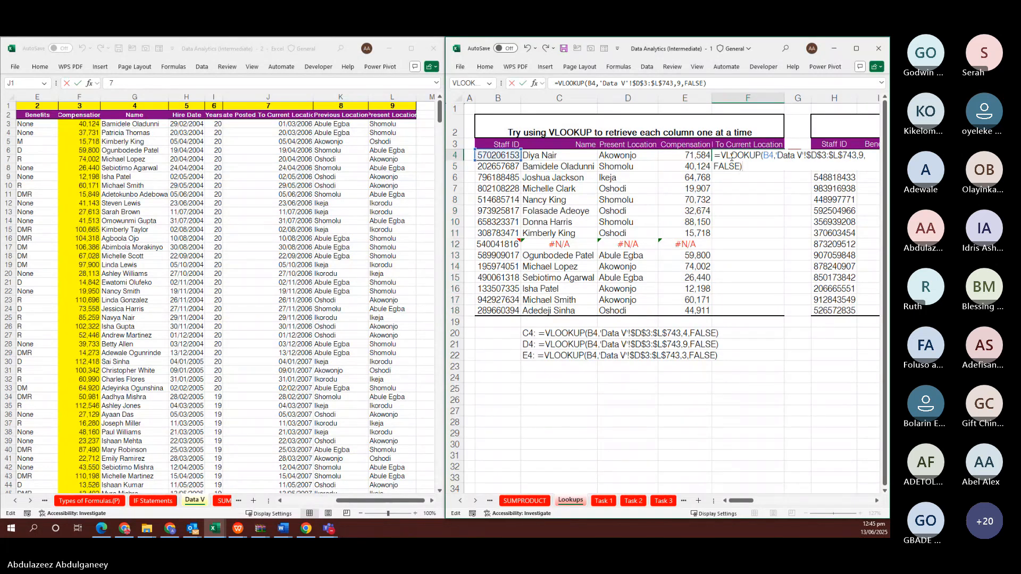
pyautogui.write("=VLOOKUP(B4,'Data V'!$D$3:$L$743,9,FALSE)")
pyautogui.click(863, 156)
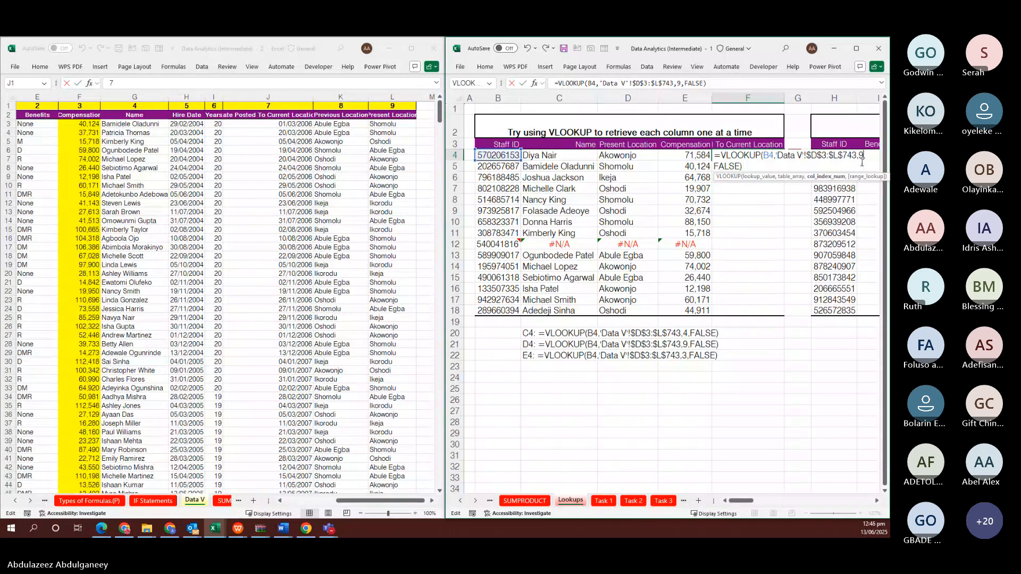
pyautogui.press('BackSpace')
pyautogui.write('7')
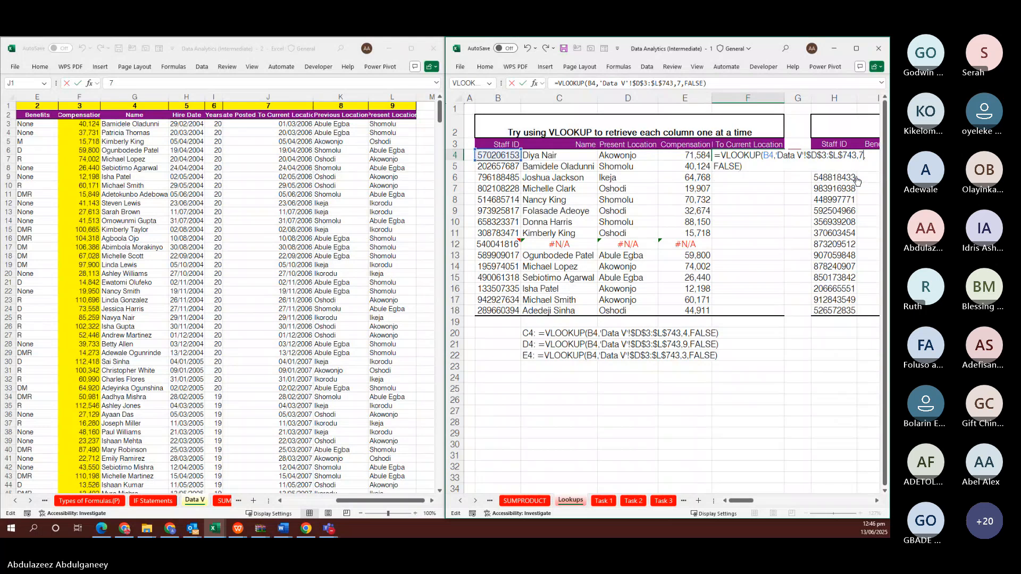
pyautogui.hotkey('ctrl', 'Return')
# Fill F4's formula into F5:F18, then return to C4 on Lookups
pyautogui.hotkey('shift', 'Down')
pyautogui.hotkey('shift', 'Down')
pyautogui.hotkey('shift', 'Down')
pyautogui.hotkey('shift', 'Down')
pyautogui.hotkey('shift', 'Down')
pyautogui.hotkey('shift', 'Down')
pyautogui.hotkey('shift', 'Down')
pyautogui.hotkey('shift', 'Down')
pyautogui.hotkey('shift', 'Down')
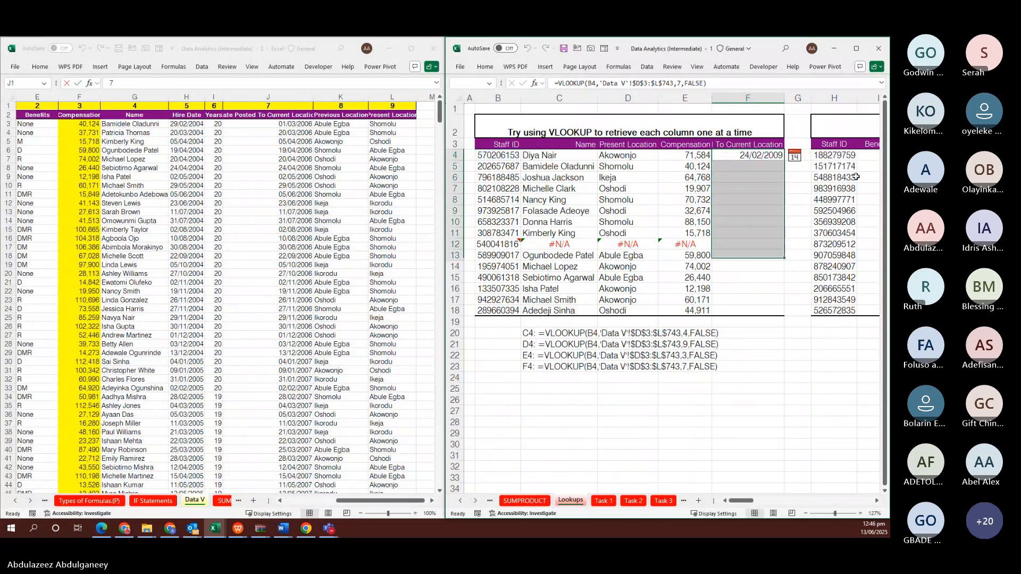
pyautogui.hotkey('shift', 'Down')
pyautogui.hotkey('shift', 'Down')
pyautogui.hotkey('shift', 'Down')
pyautogui.hotkey('shift', 'Down')
pyautogui.hotkey('shift', 'Down')
pyautogui.press('F2')
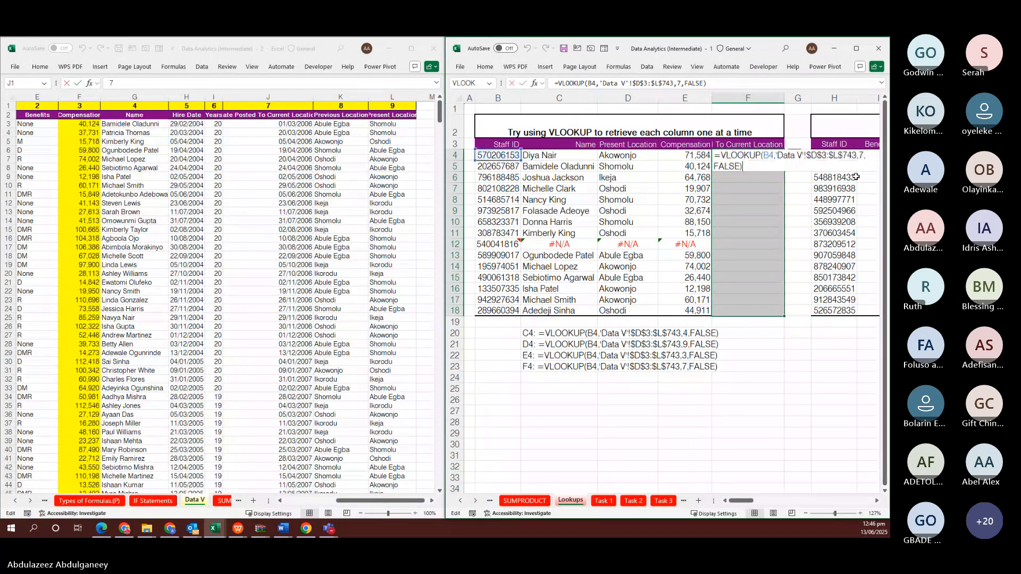
pyautogui.hotkey('ctrl', 'Return')
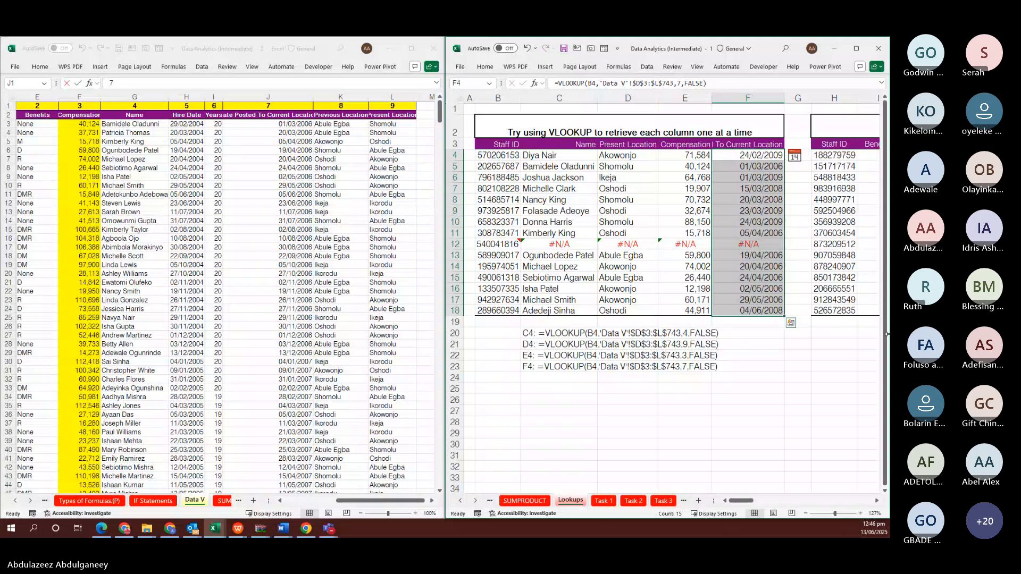
pyautogui.hscroll(2, 754, 260)
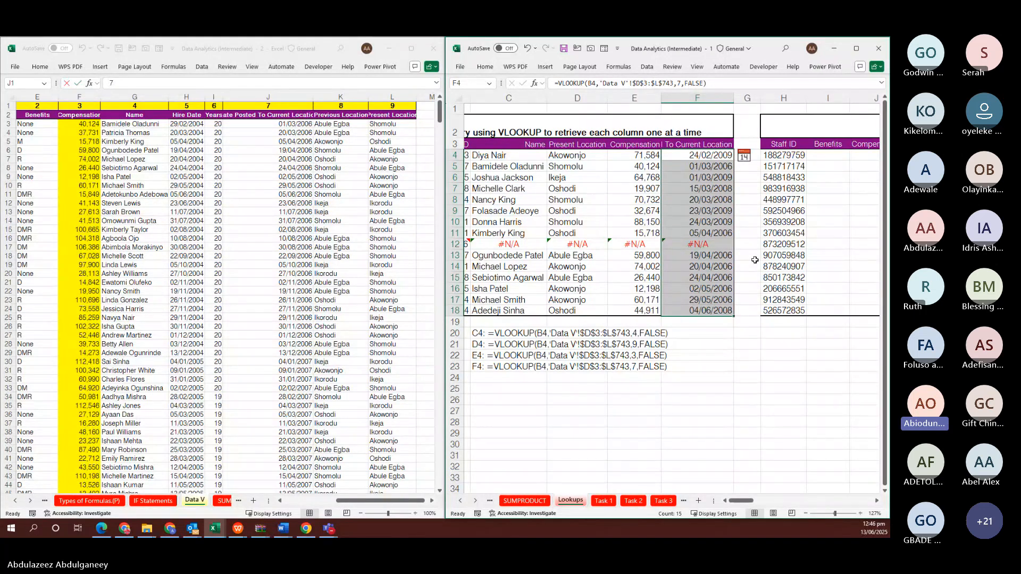
pyautogui.click(314, 323)
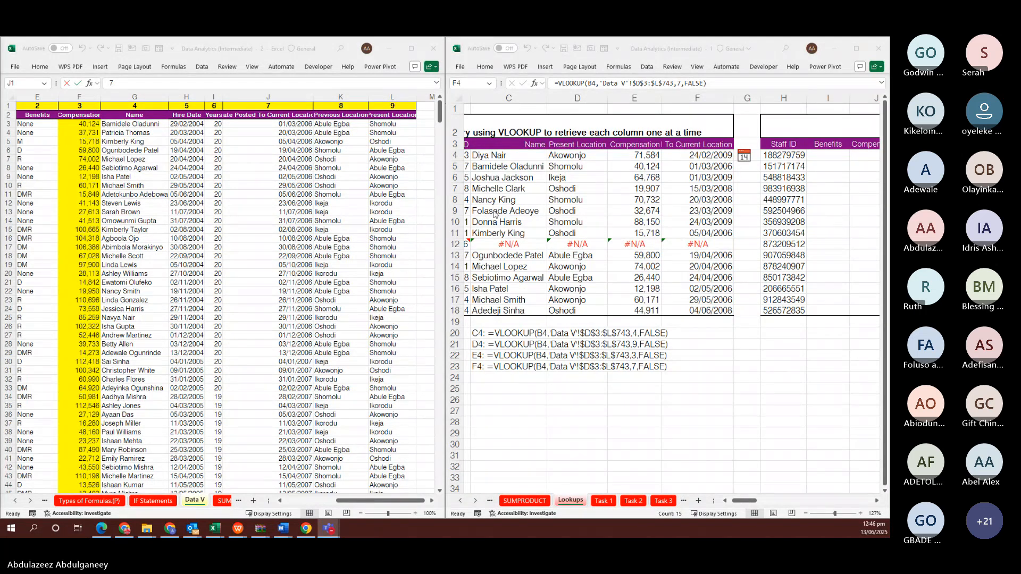
pyautogui.click(543, 157)
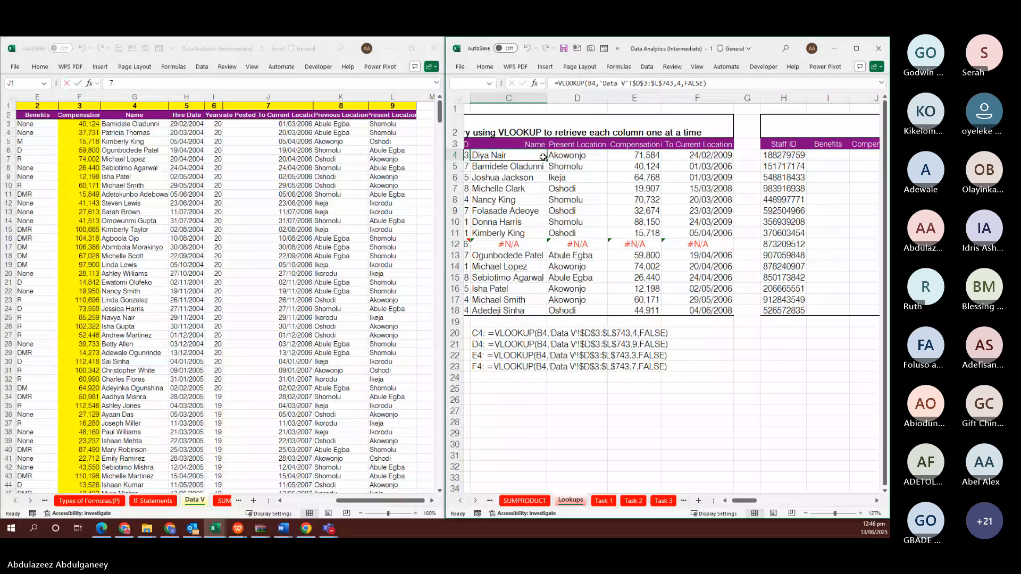